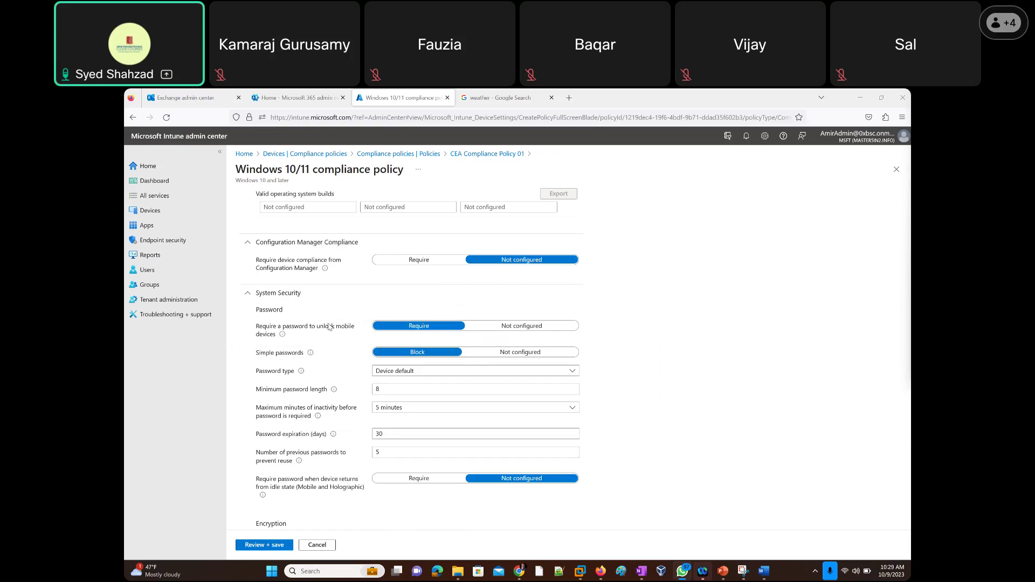
Expand the Microsoft Defender for Endpoint section and review its High machine risk score requirement.
scroll(330, 327, "up", 2)
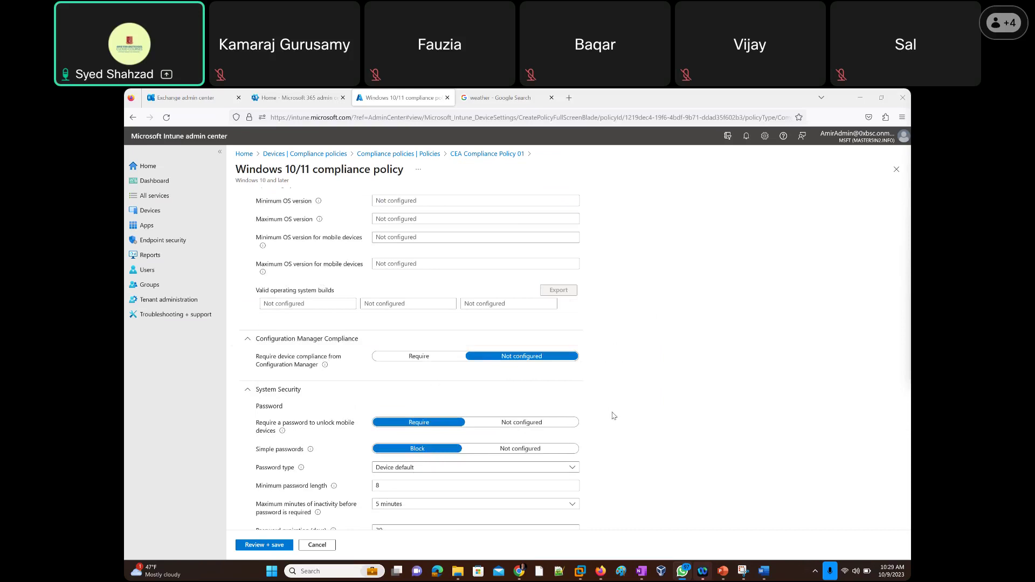
scroll(615, 416, "down", 3)
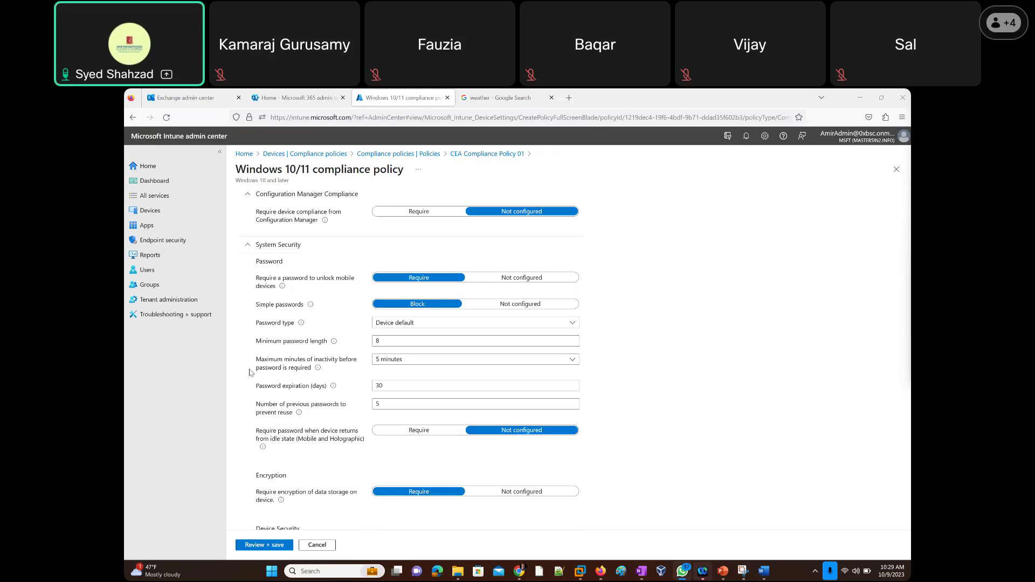
scroll(341, 370, "down", 2)
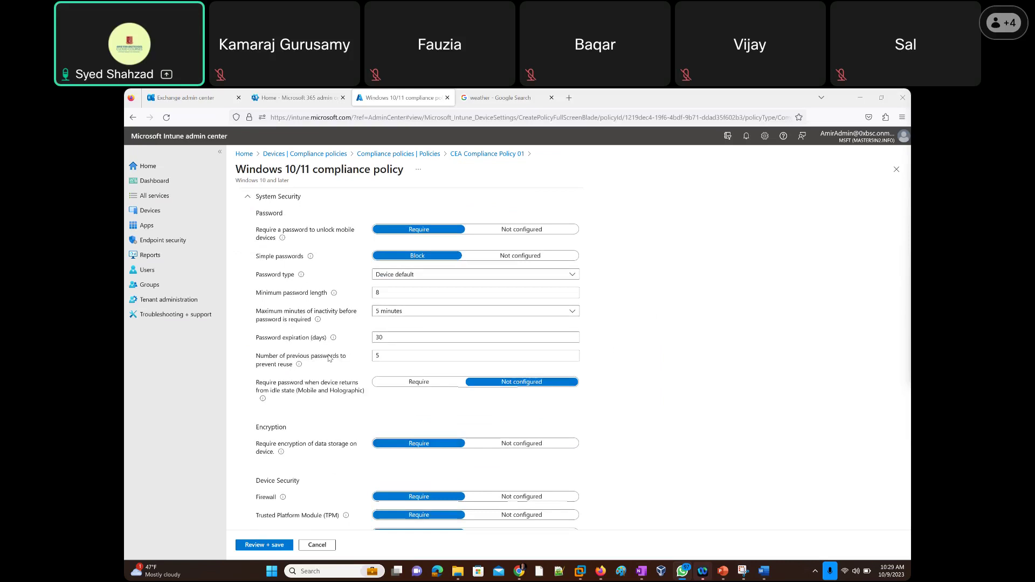
scroll(309, 342, "down", 3)
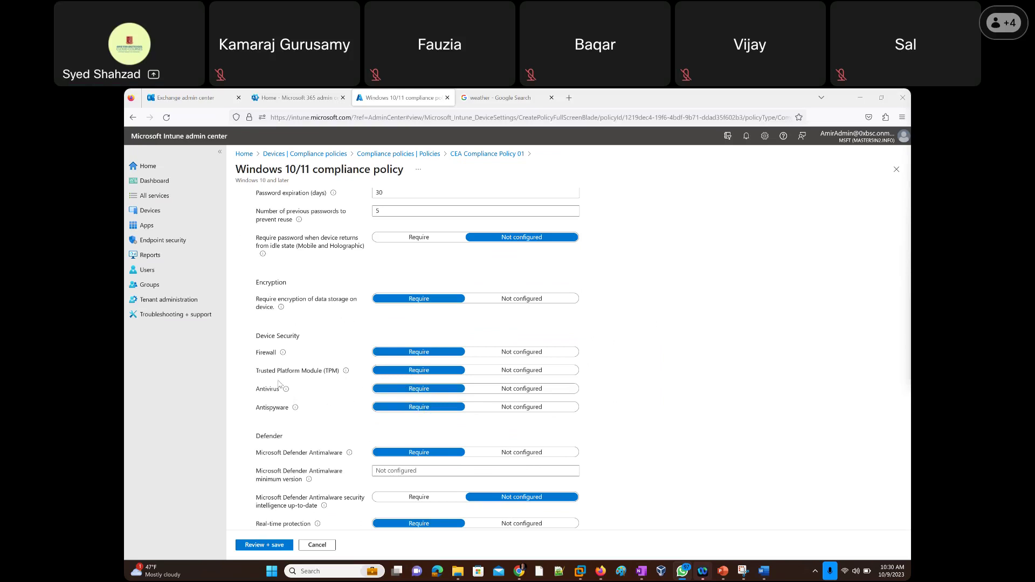
scroll(306, 393, "down", 1)
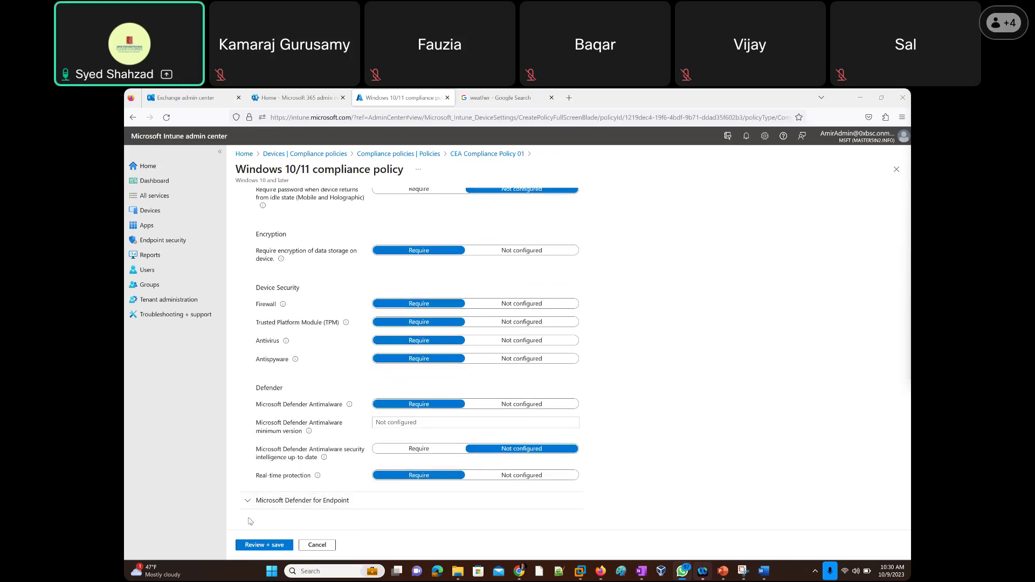
left_click(248, 501)
scroll(269, 496, "down", 1)
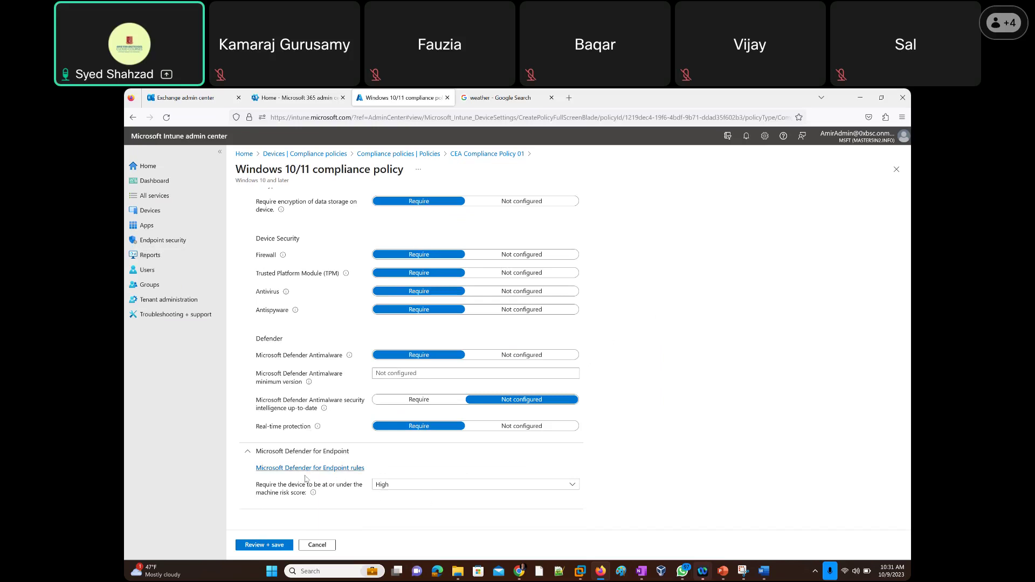
scroll(301, 340, "up", 15)
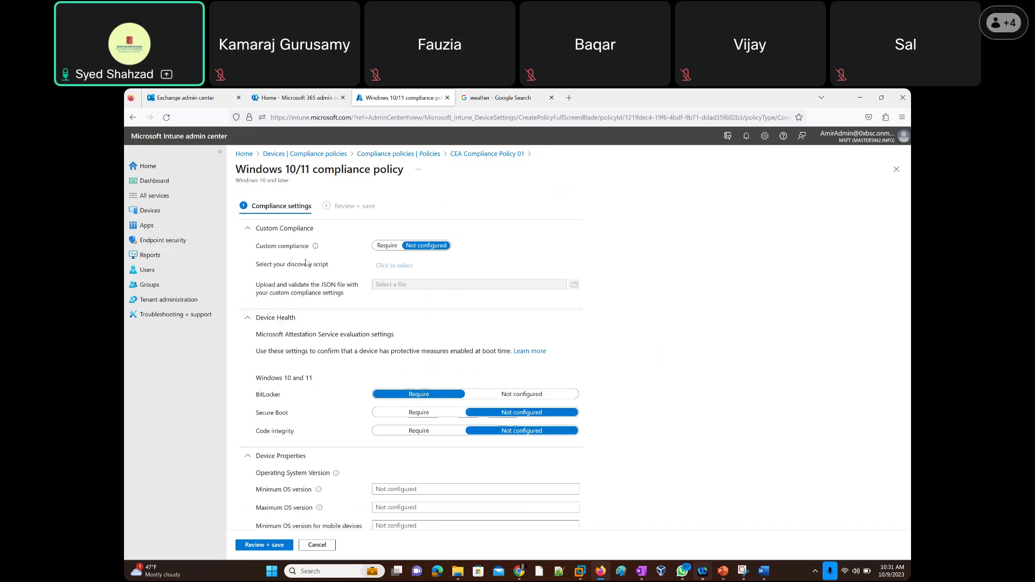
scroll(319, 309, "down", 3)
scroll(319, 309, "down", 12)
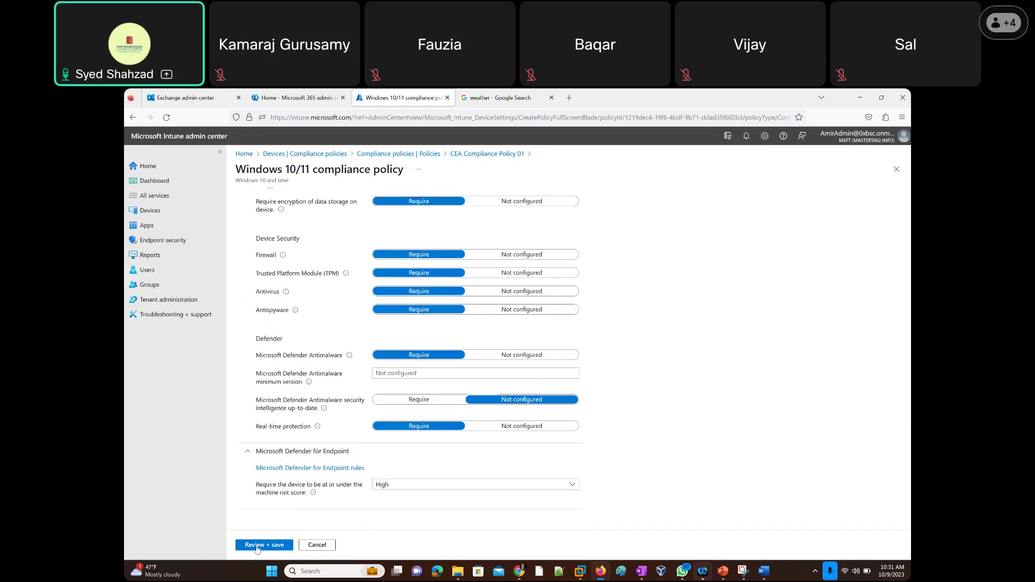
Cancel the settings editor and review CEA Compliance Policy 01's 5-day noncompliance action and group assignment.
left_click(317, 545)
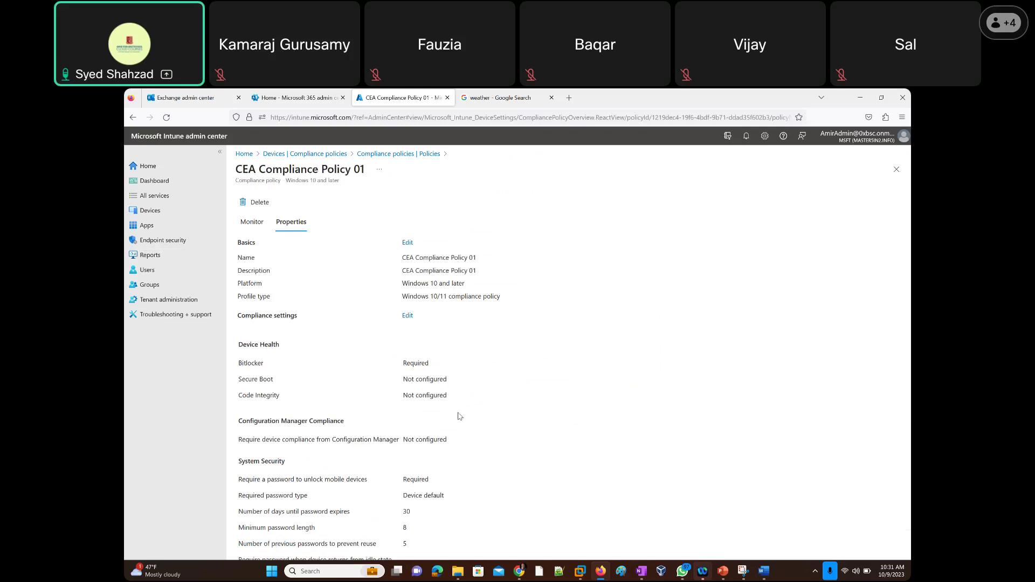
scroll(458, 415, "down", 10)
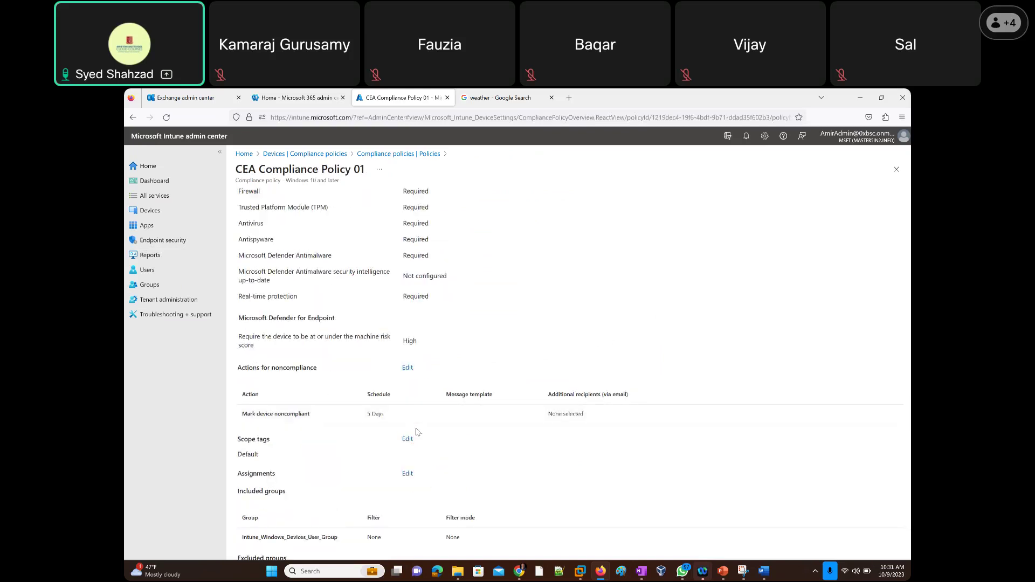
scroll(416, 432, "down", 2)
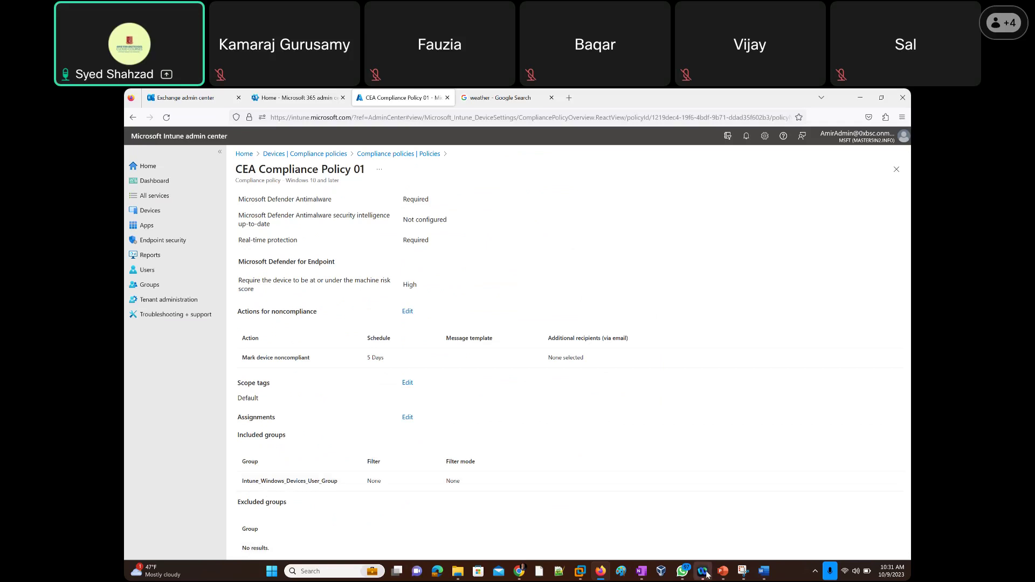
mouse_move(706, 575)
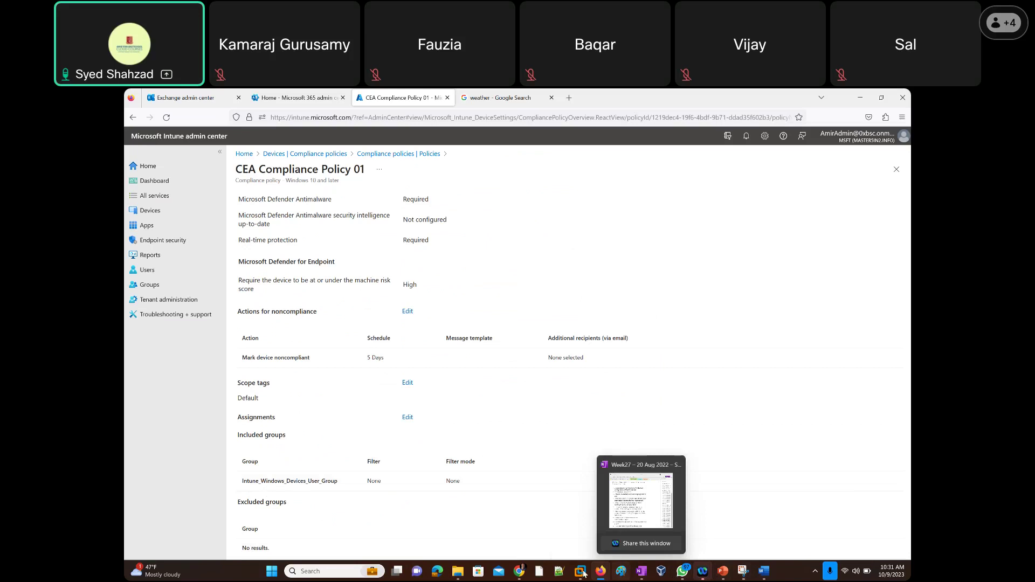
mouse_move(583, 573)
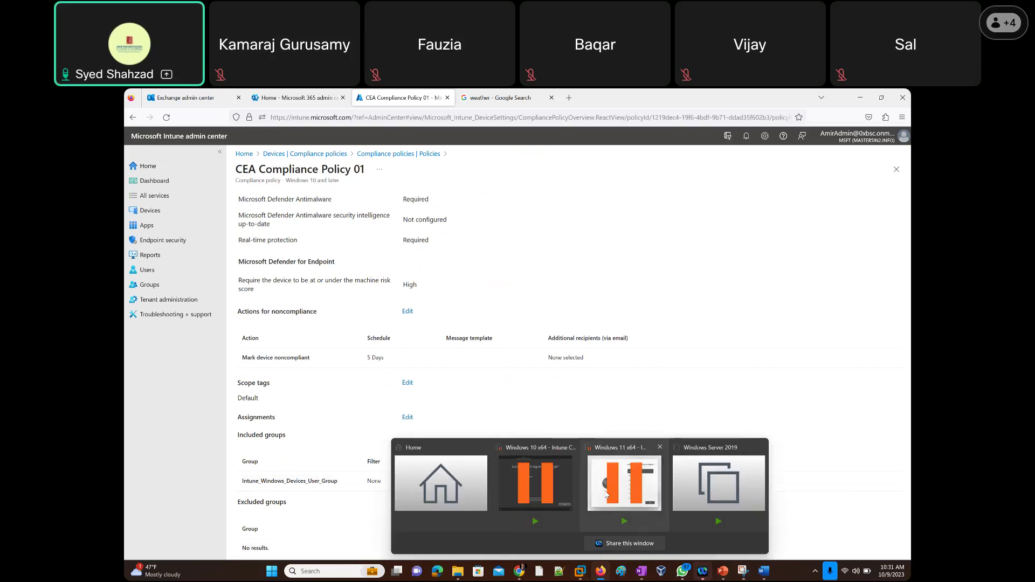
Switch VMware to the Windows 10 x64 virtual machine, then minimize VMware.
left_click(606, 494)
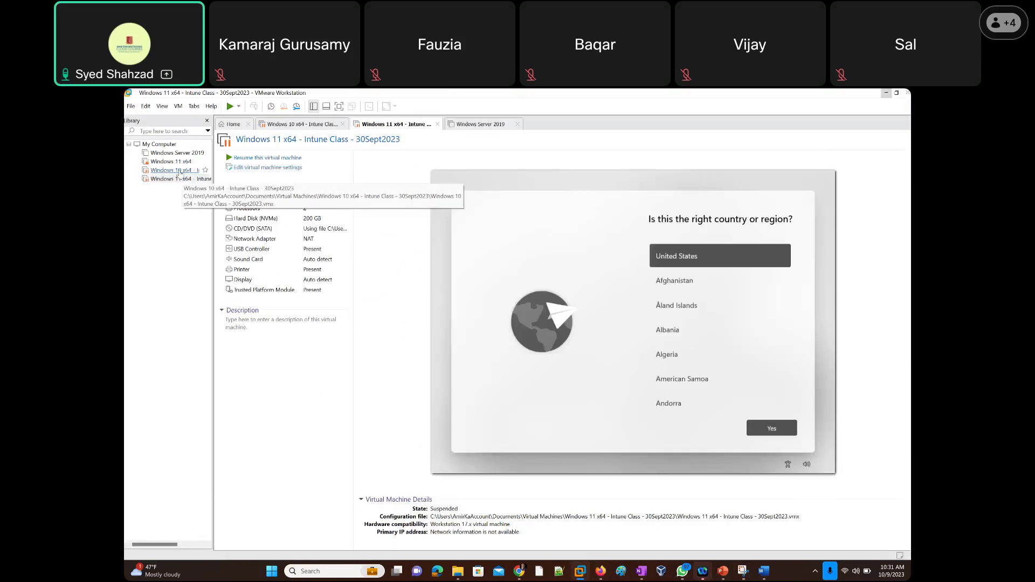
left_click(180, 171)
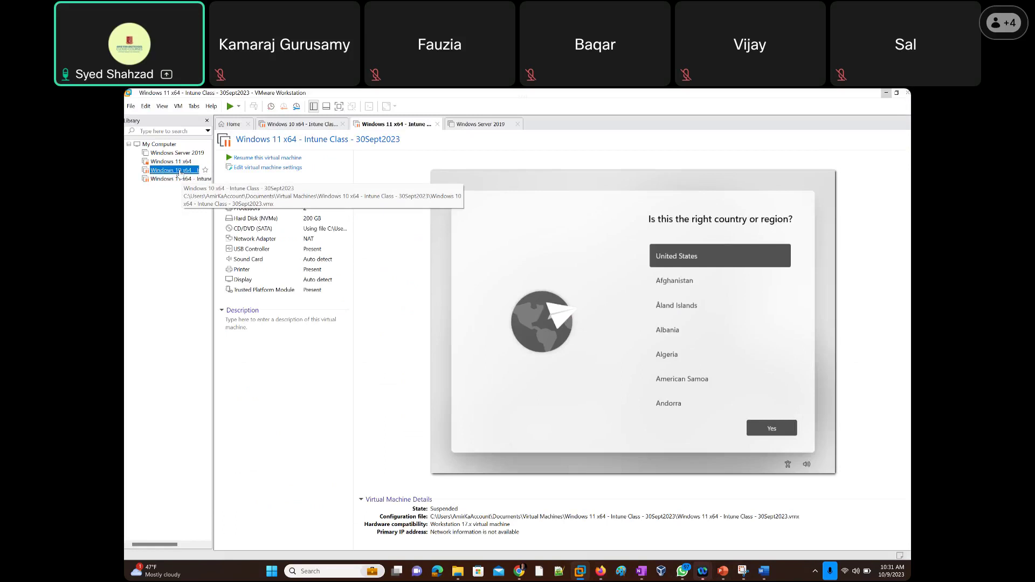
left_click(177, 179)
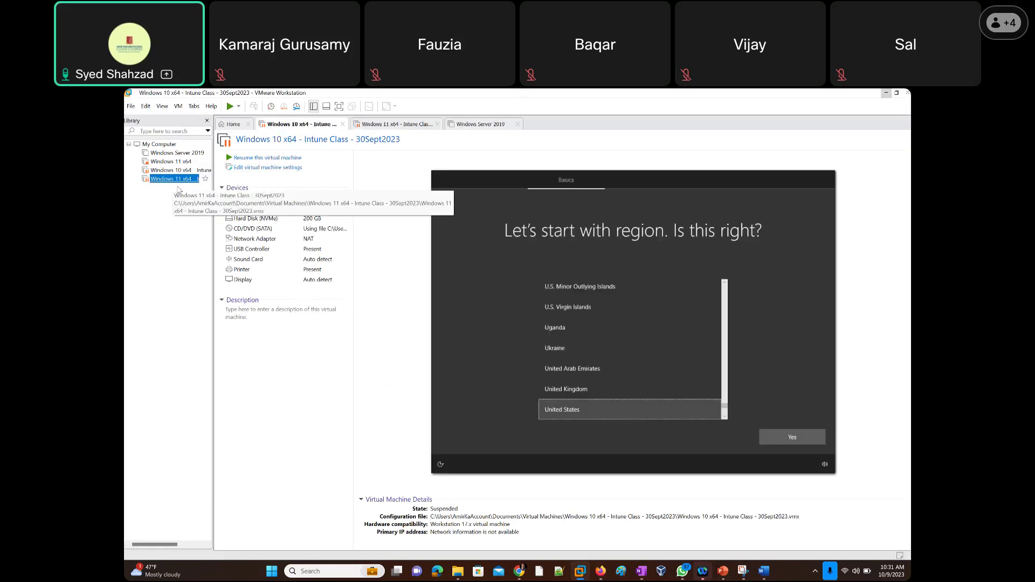
left_click(180, 171)
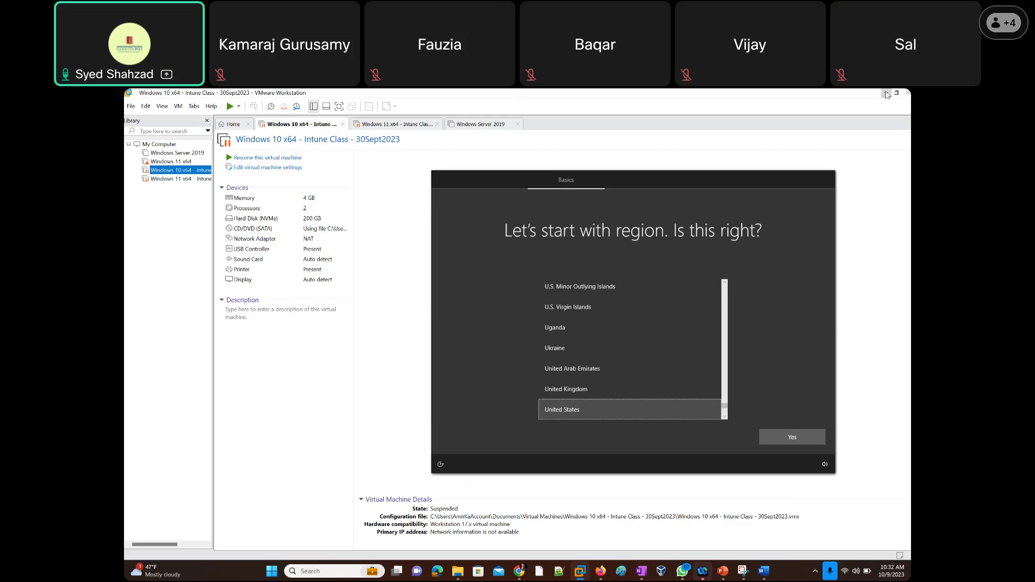
left_click(887, 95)
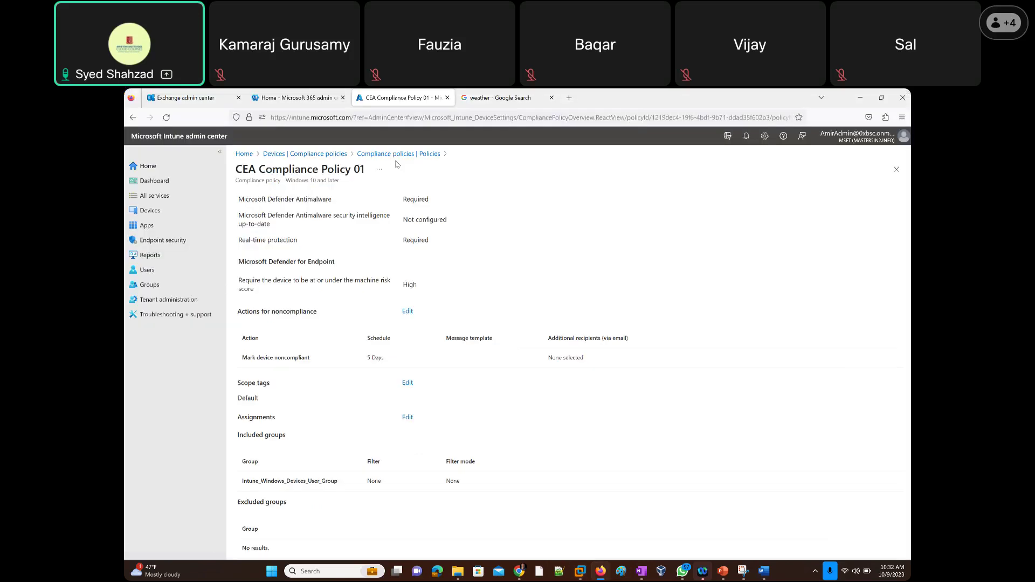
Go back to Devices and open the empty Configuration profiles list under Policy.
left_click(312, 157)
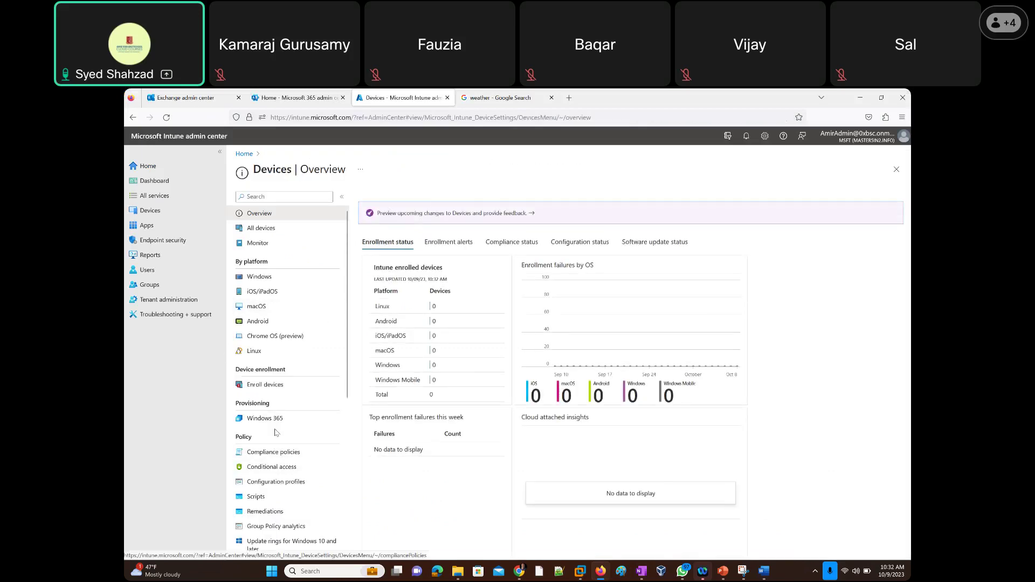
scroll(278, 443, "down", 2)
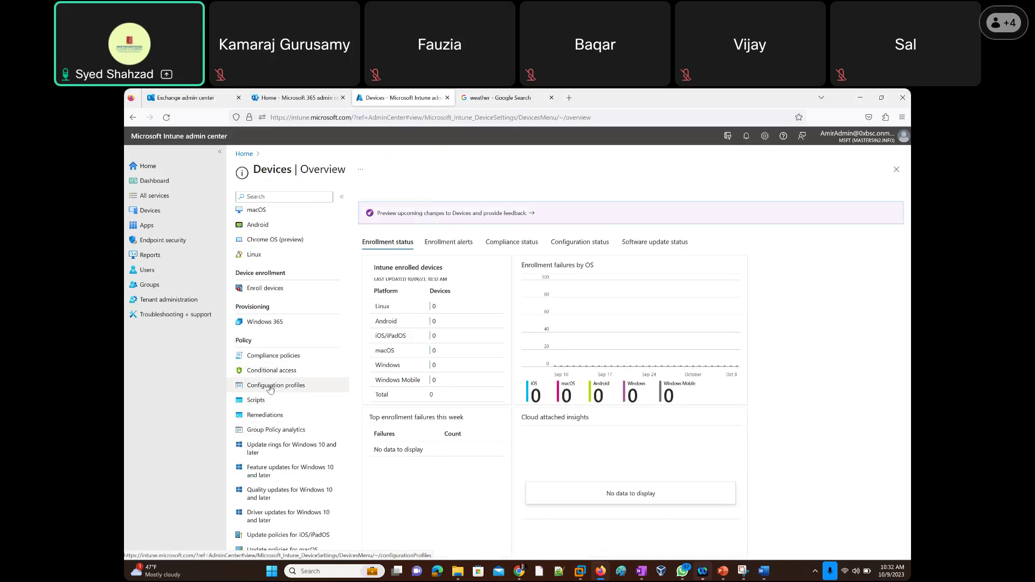
left_click(267, 388)
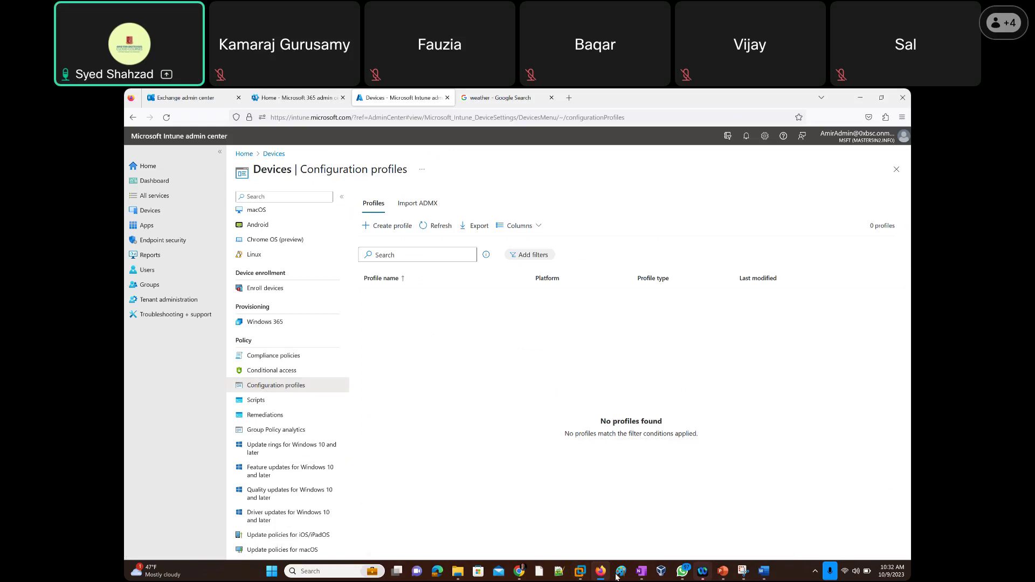
mouse_move(576, 576)
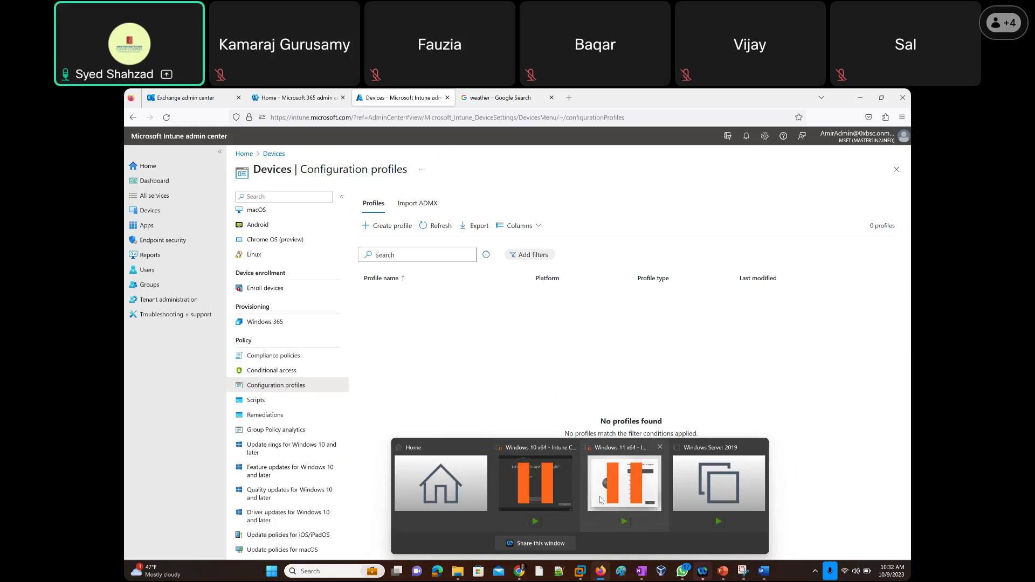
Show the Windows 11 x64 virtual machine, then bring the blank Paint window in front.
left_click(601, 500)
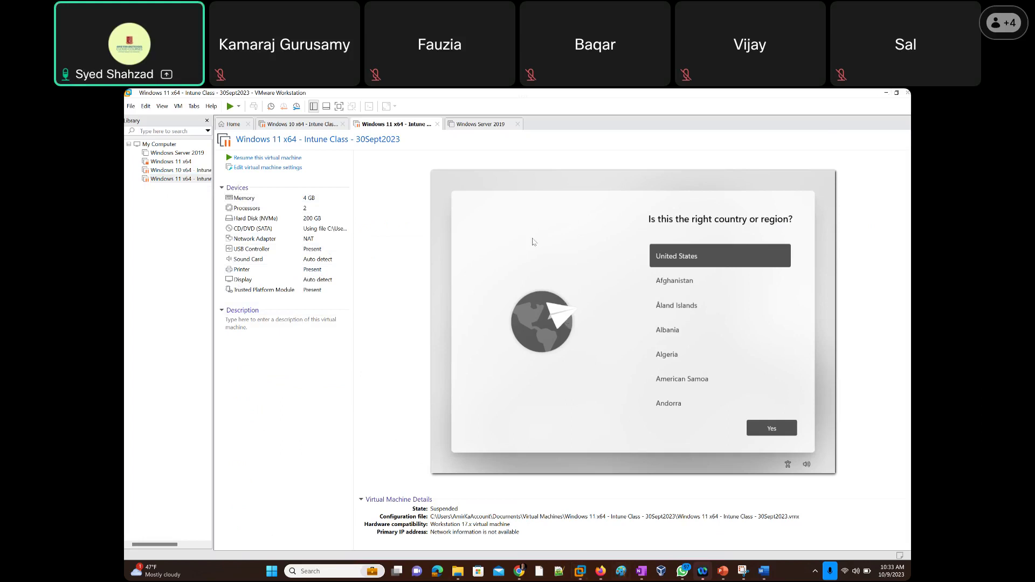
key("alt+Tab")
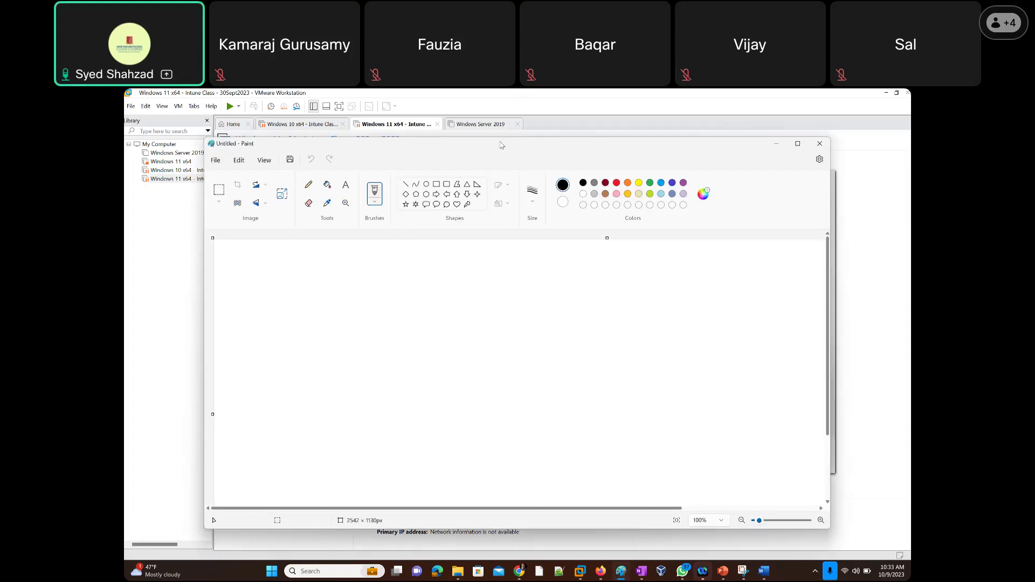
Maximize Paint, paste the laptop image, and move it to the canvas's lower right.
double_click(501, 145)
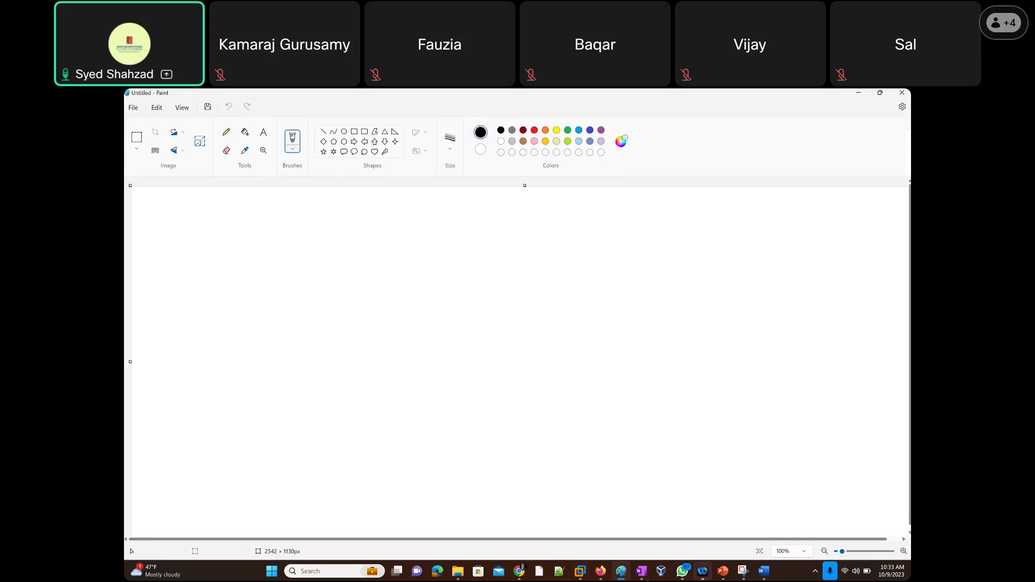
mouse_move(620, 574)
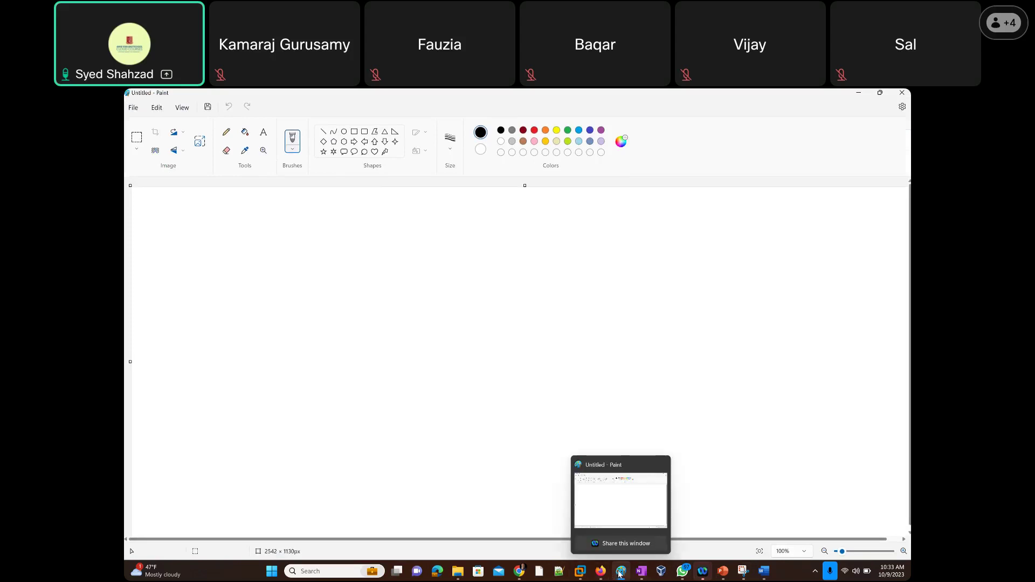
left_click(642, 571)
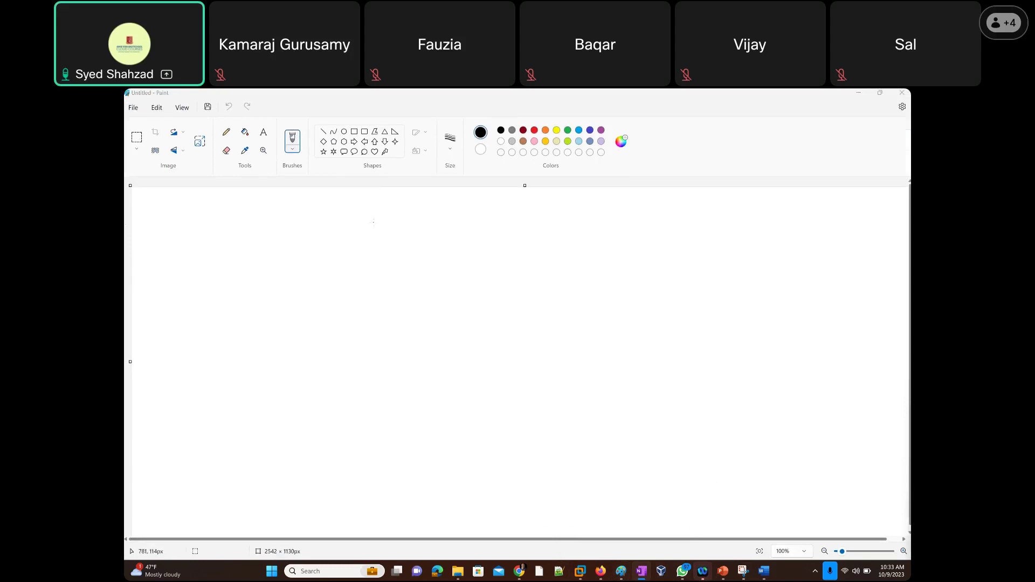
key("ctrl+v")
left_click_drag(259, 229, 543, 291)
left_click_drag(805, 458, 803, 447)
left_click(262, 135)
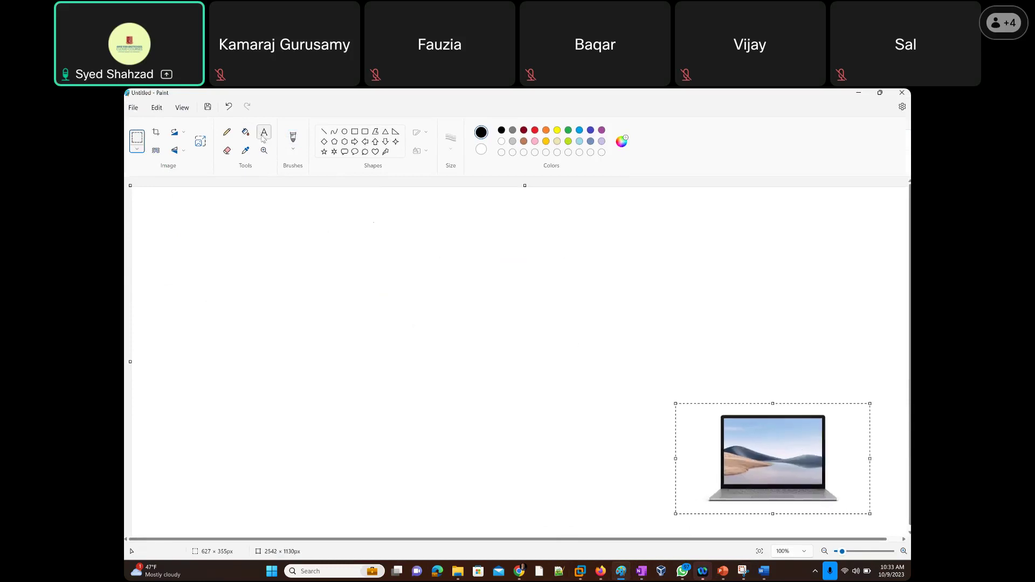
Label the laptop picture 'EndUser Device'.
left_click(722, 374)
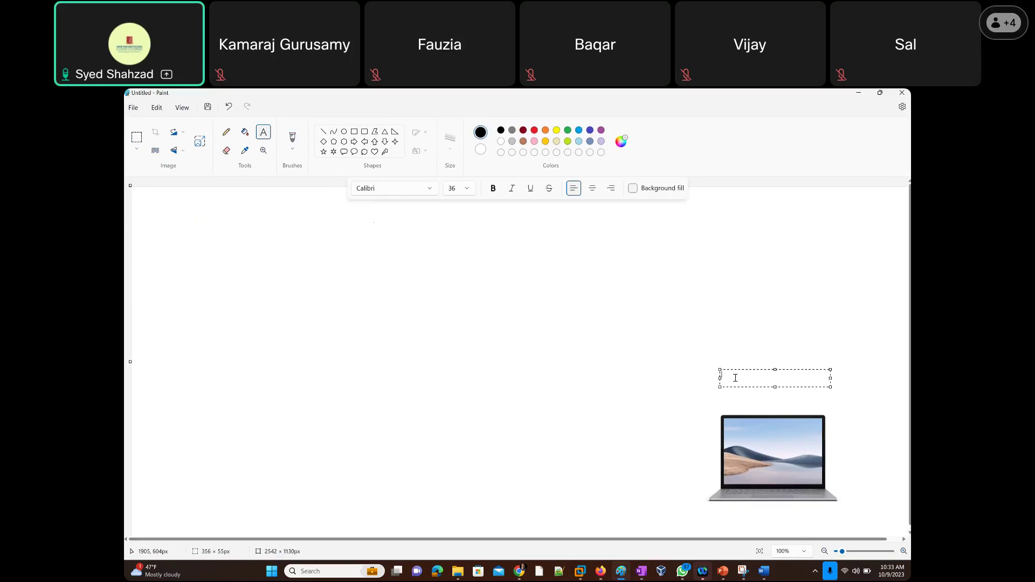
type("EndUser Device")
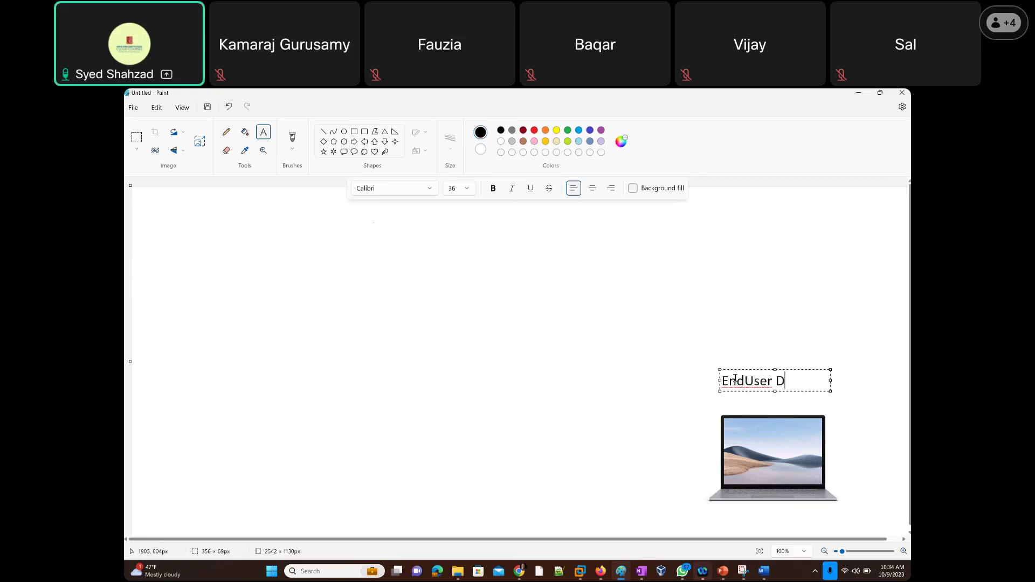
left_click(733, 339)
Add purple text 'A company 10k users/Devices' just above the EndUser Device label.
left_click(734, 340)
type("A company 10k")
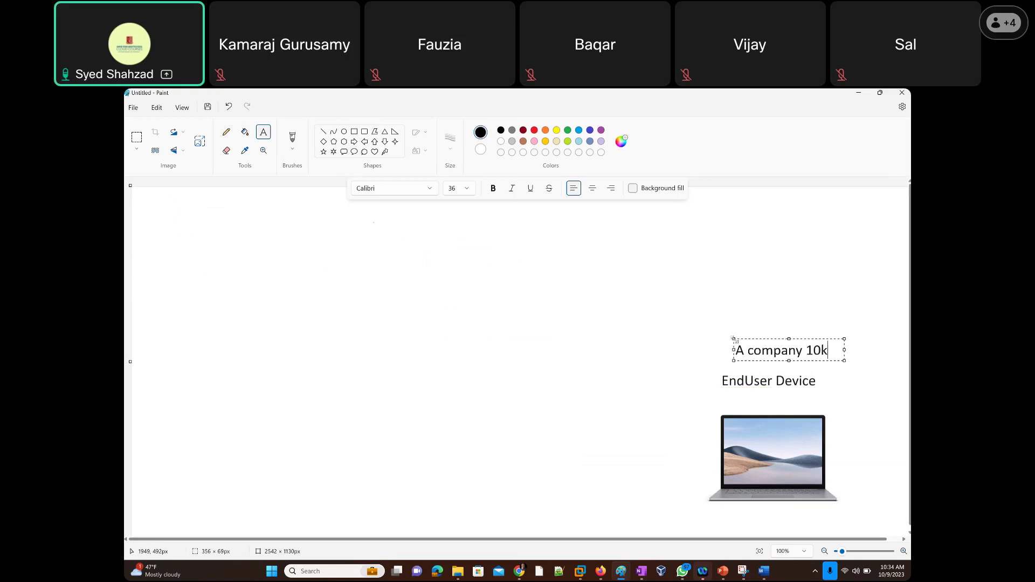
type(" users/Devices")
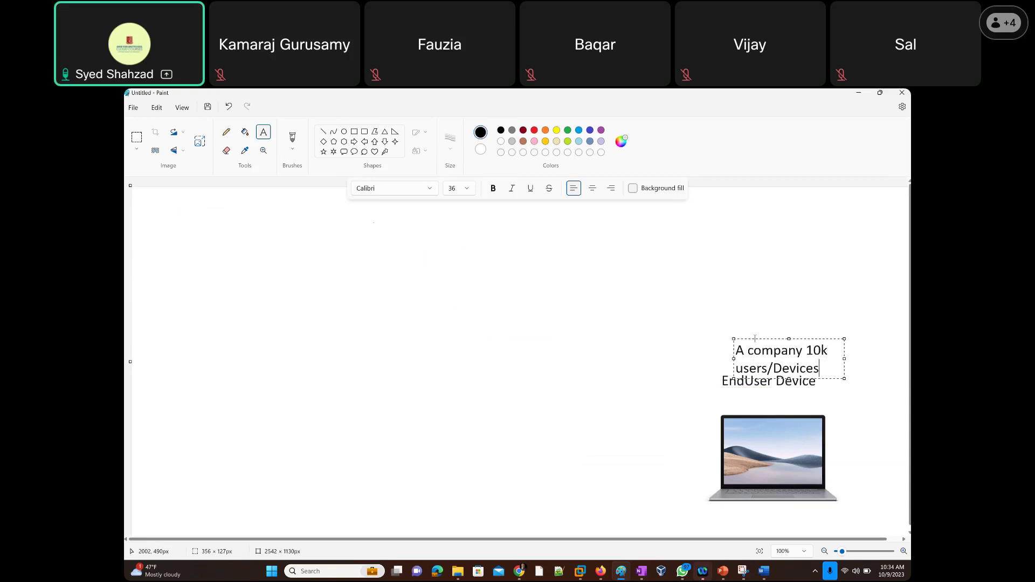
mouse_move(761, 338)
left_mouse_down()
mouse_move(765, 308)
mouse_move(741, 324)
left_mouse_up()
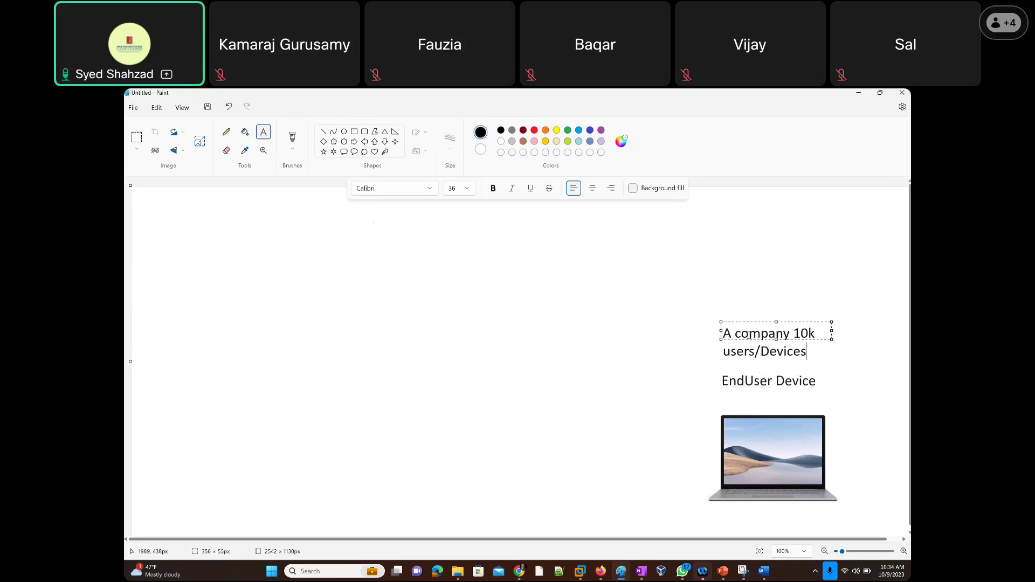
key("ctrl+a")
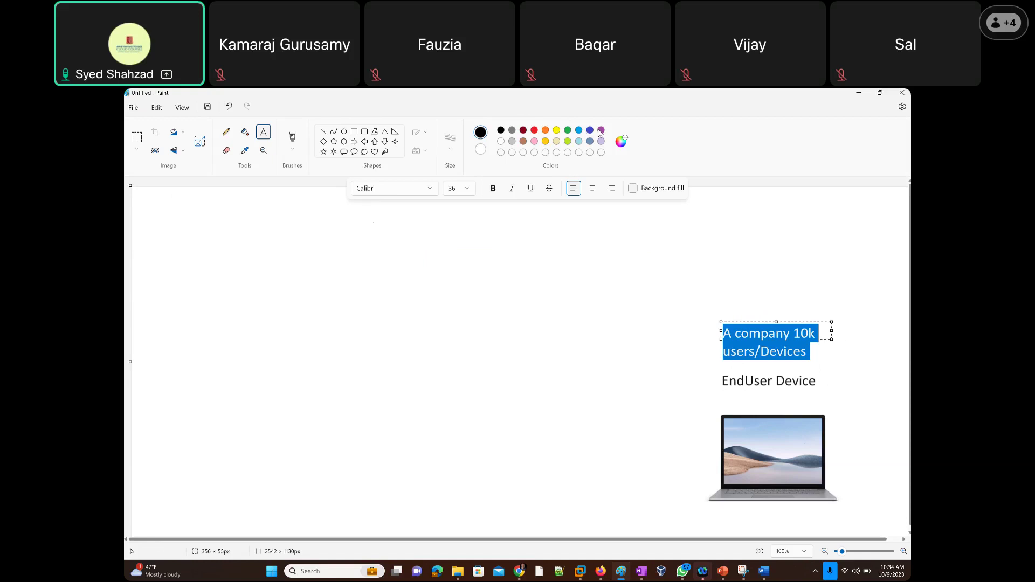
left_click(601, 131)
left_click(821, 335)
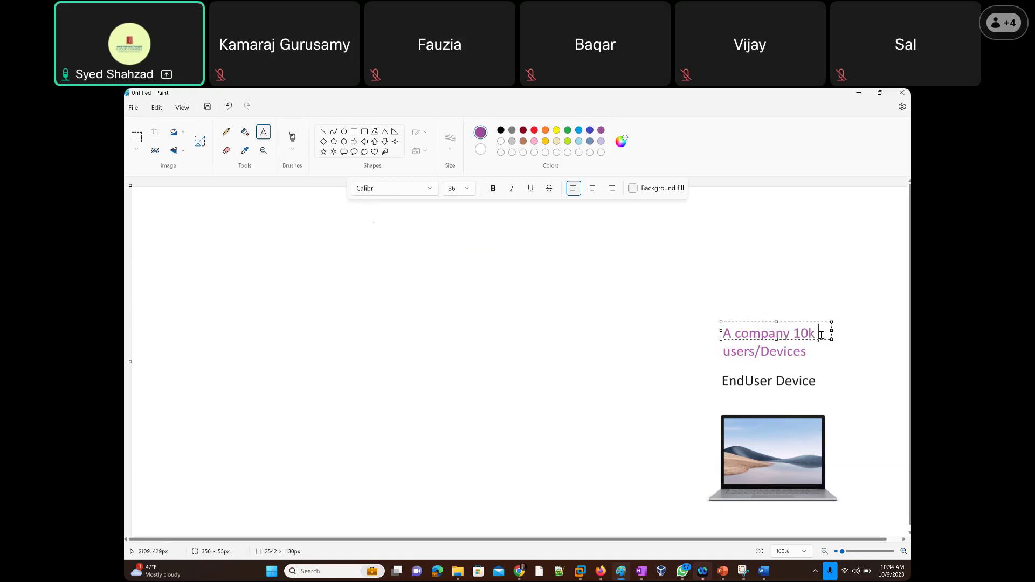
left_click(721, 286)
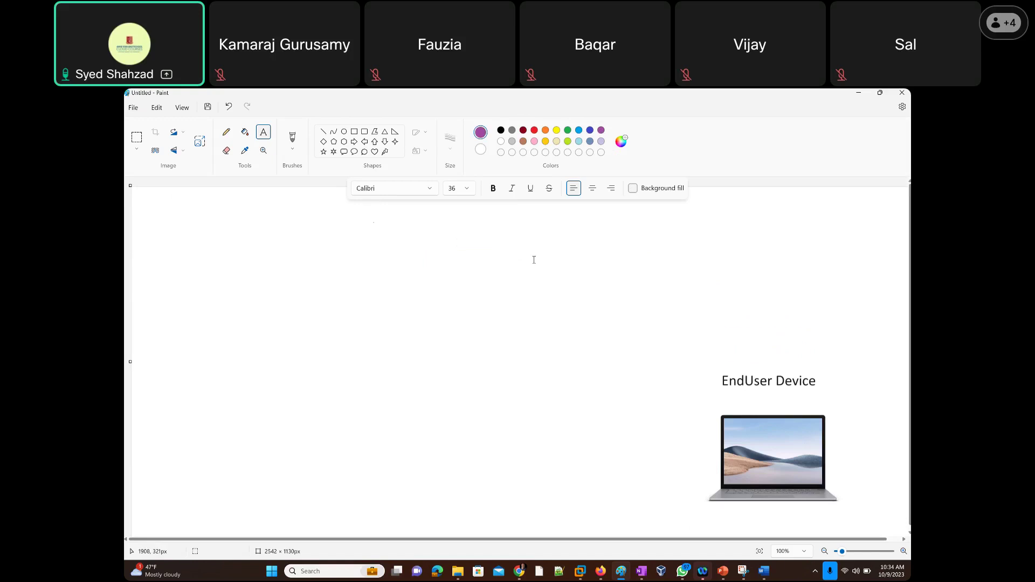
Write a top-left note: 'Compliance Policy offered Common / Major COnfigurations'.
left_click(151, 211)
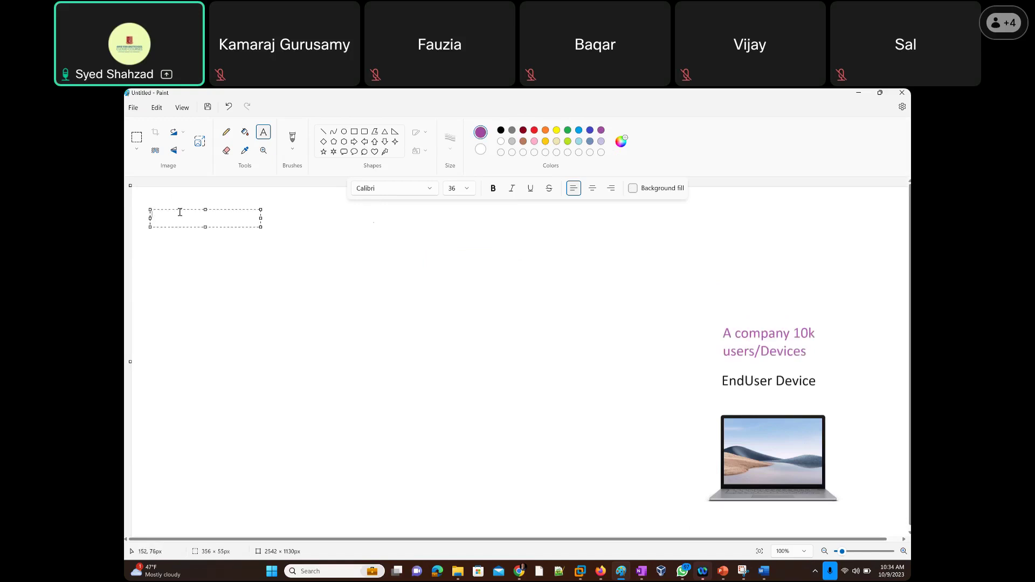
type("Compliance")
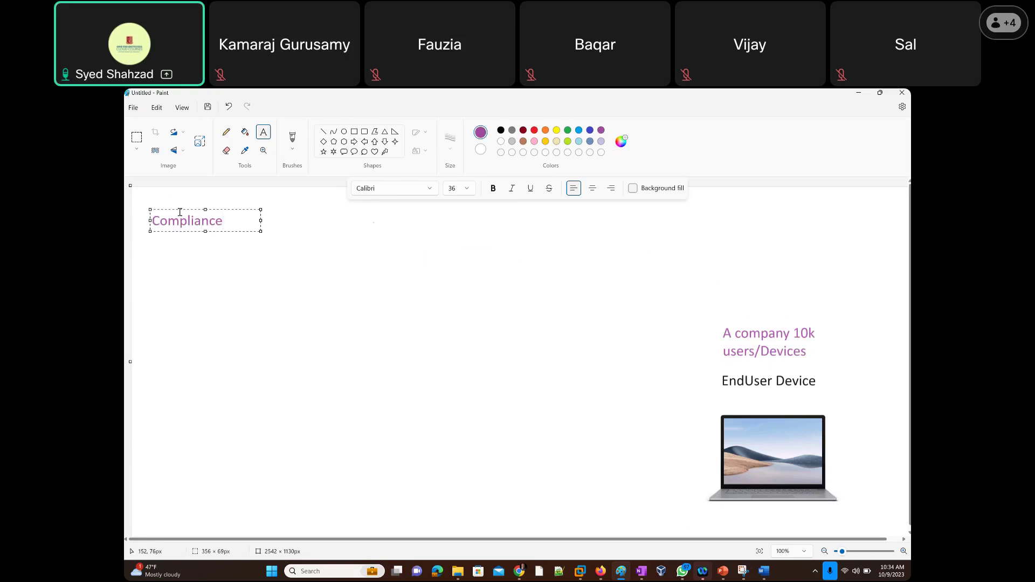
type(" Policy")
left_click_drag(261, 229, 408, 241)
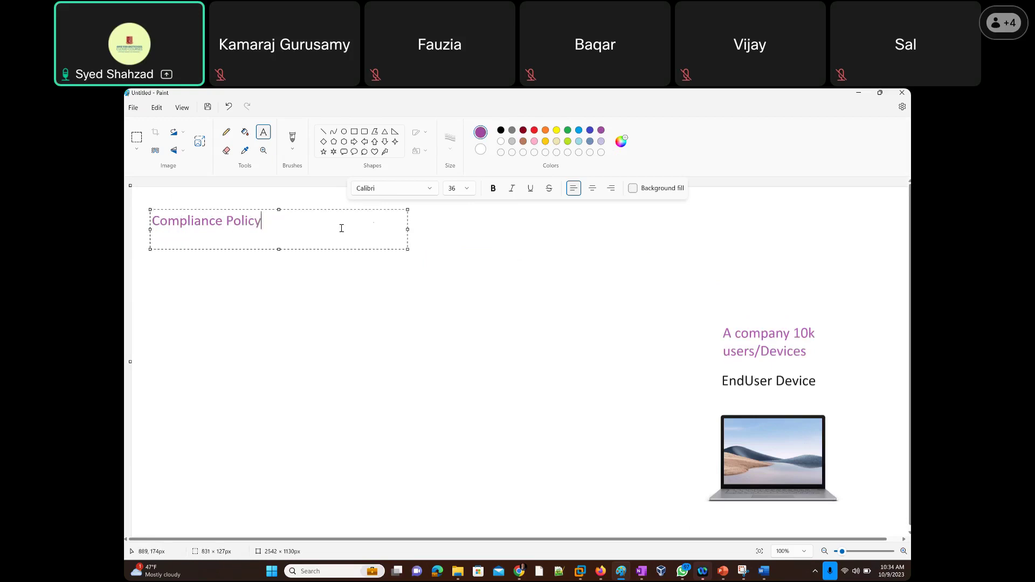
type("offered Common / Major COnfigurations")
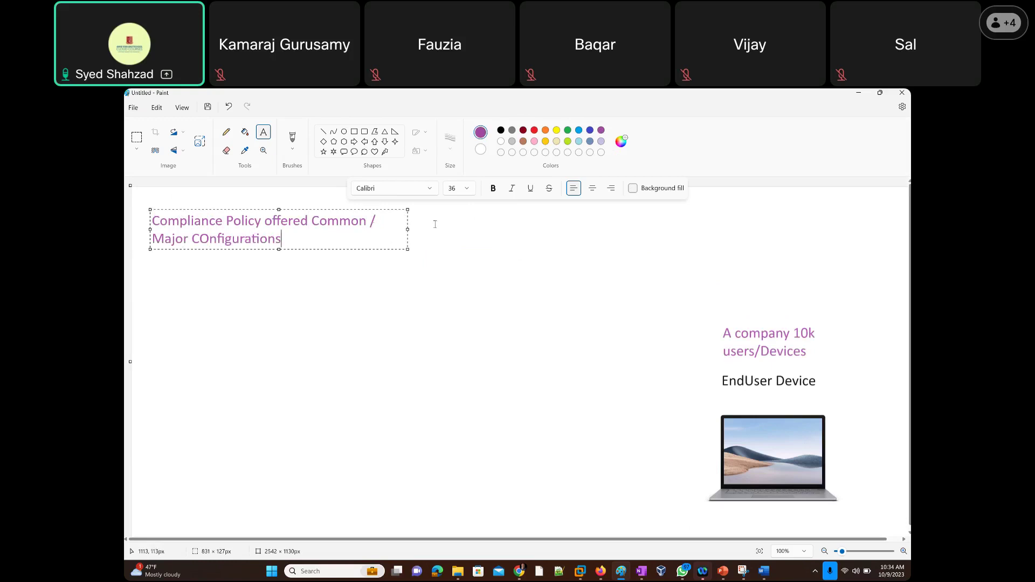
left_click_drag(407, 229, 555, 236)
Add the line 'Configuration Profiles offers more settings related to all user and machine environments'.
key("Return")
type("Configuration")
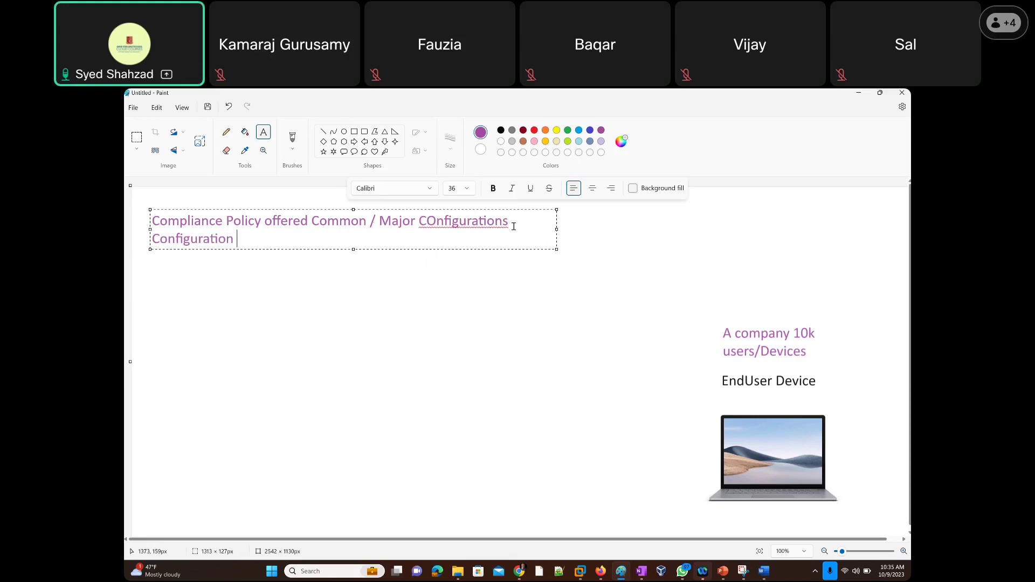
type(" Profiles offers more")
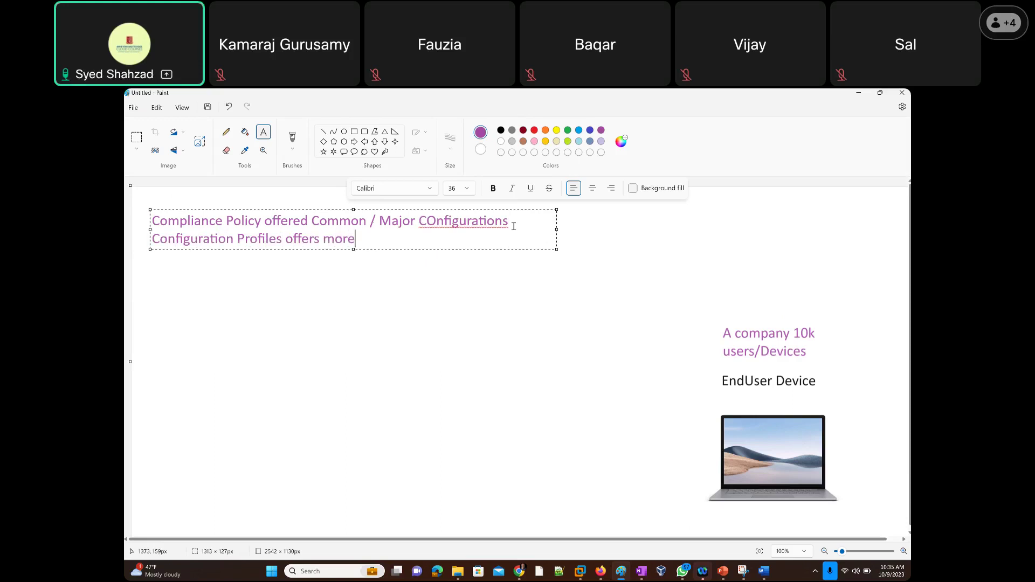
type(" set of")
key("BackSpace")
key("BackSpace")
key("BackSpace")
key("BackSpace")
key("BackSpace")
key("BackSpace")
key("BackSpace")
key("BackSpace")
key("BackSpace")
type("settings re")
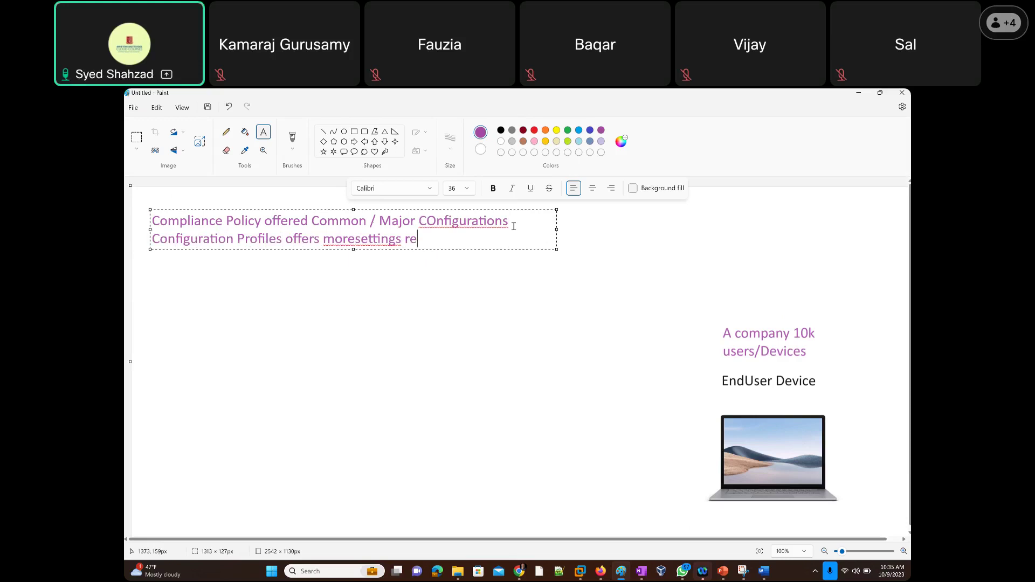
type("lated to all user and machine env")
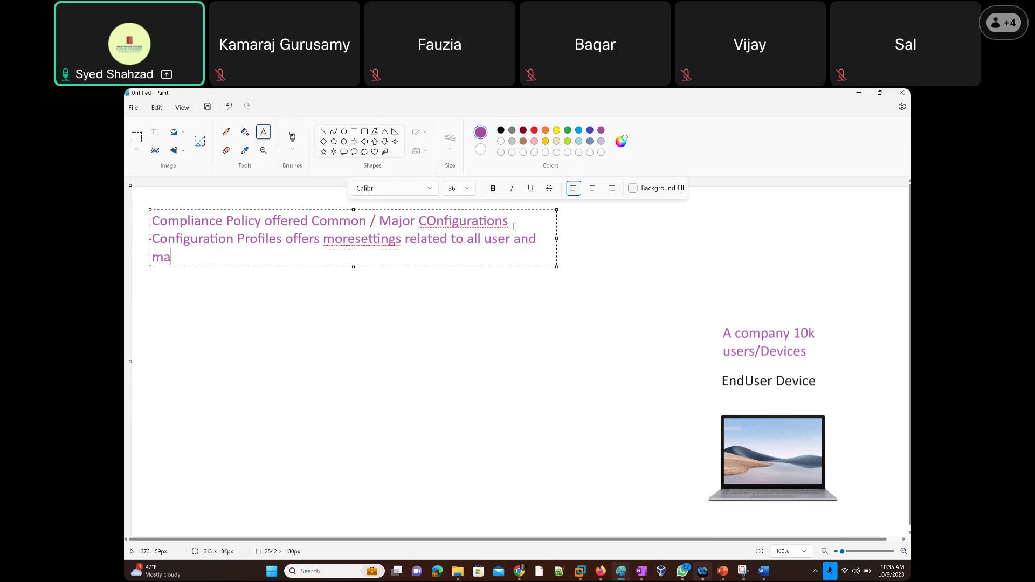
type("iron")
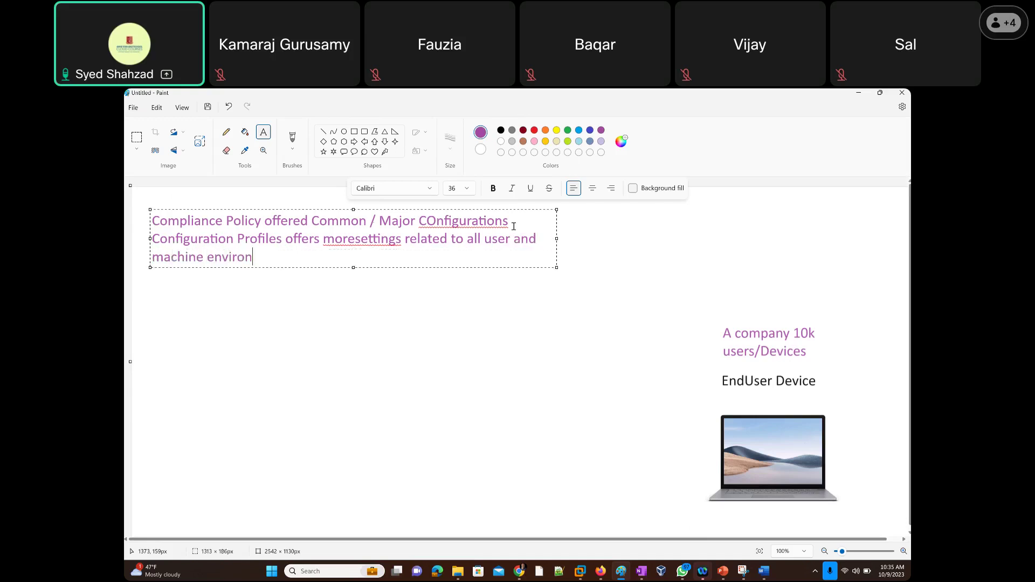
type("ments")
left_click(355, 241)
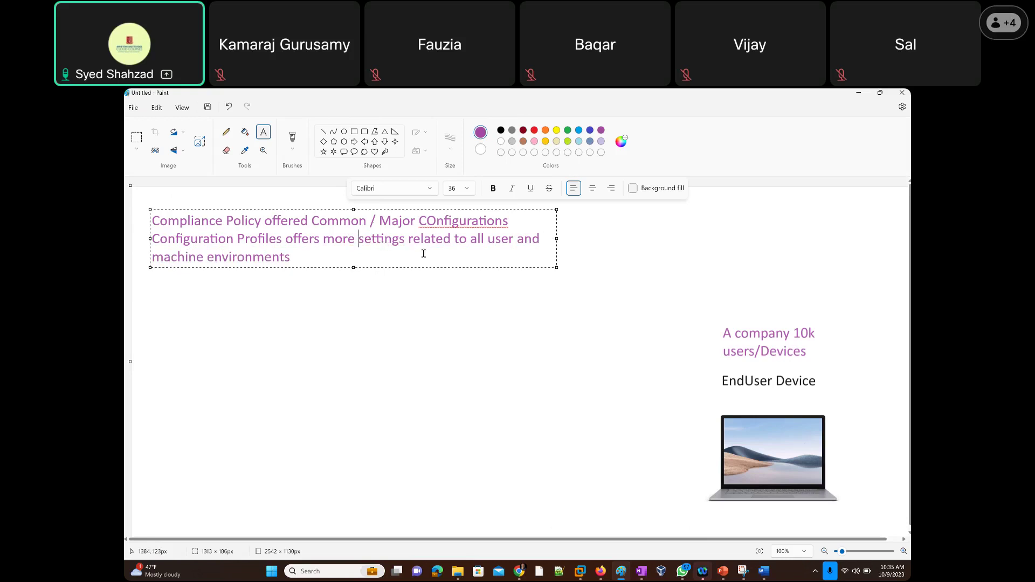
Widen the note so line two fits one line, and colour 'Configuration Profiles' blue.
left_click_drag(557, 238, 608, 238)
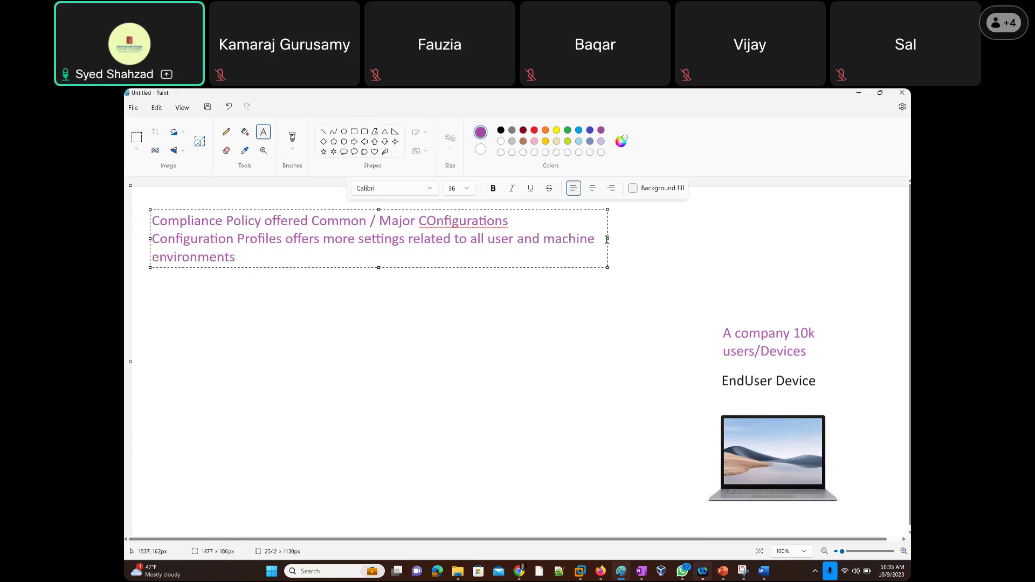
left_click_drag(609, 238, 702, 238)
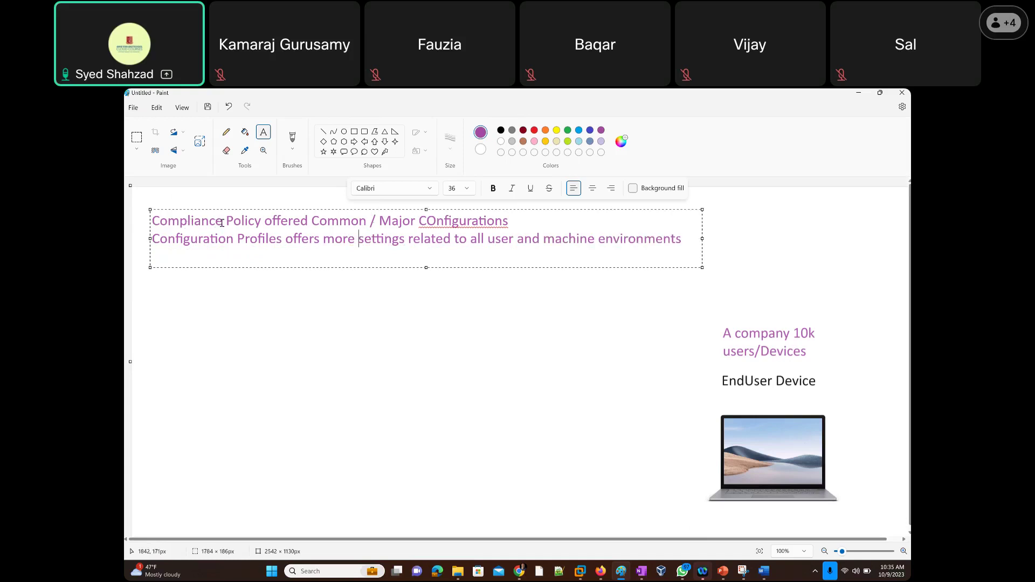
left_click_drag(222, 223, 153, 221)
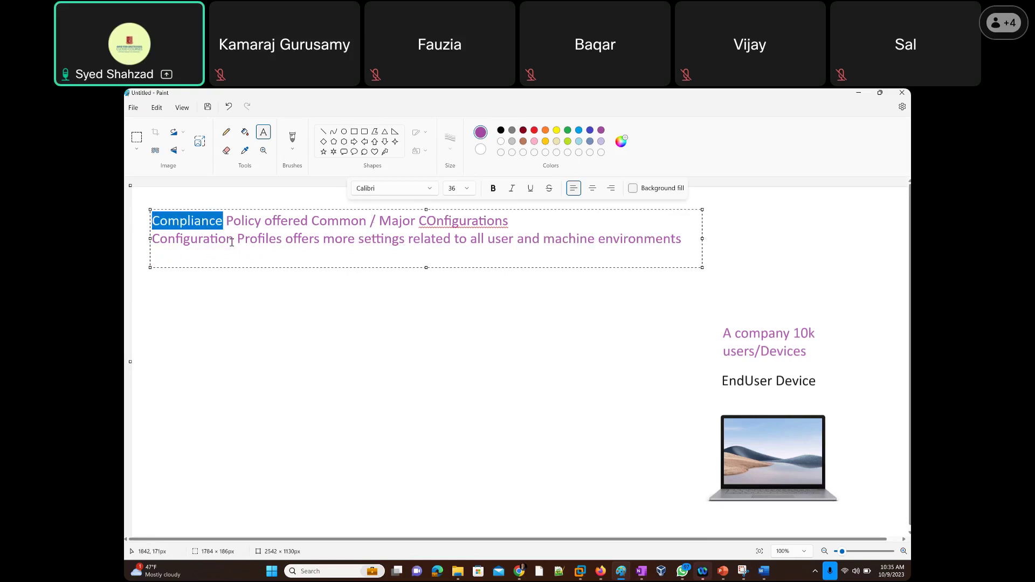
left_click_drag(234, 240, 152, 239)
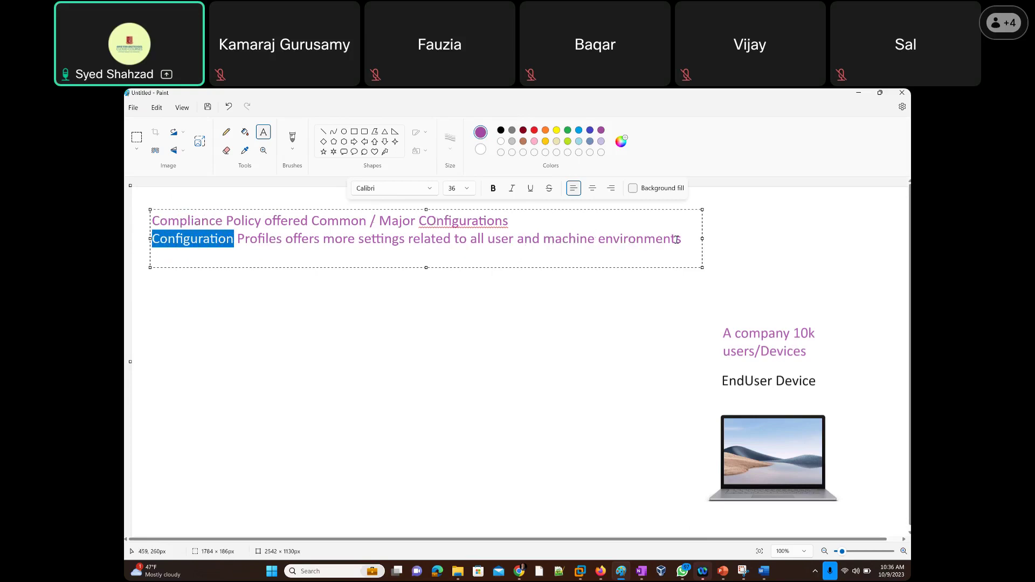
left_click_drag(282, 238, 151, 238)
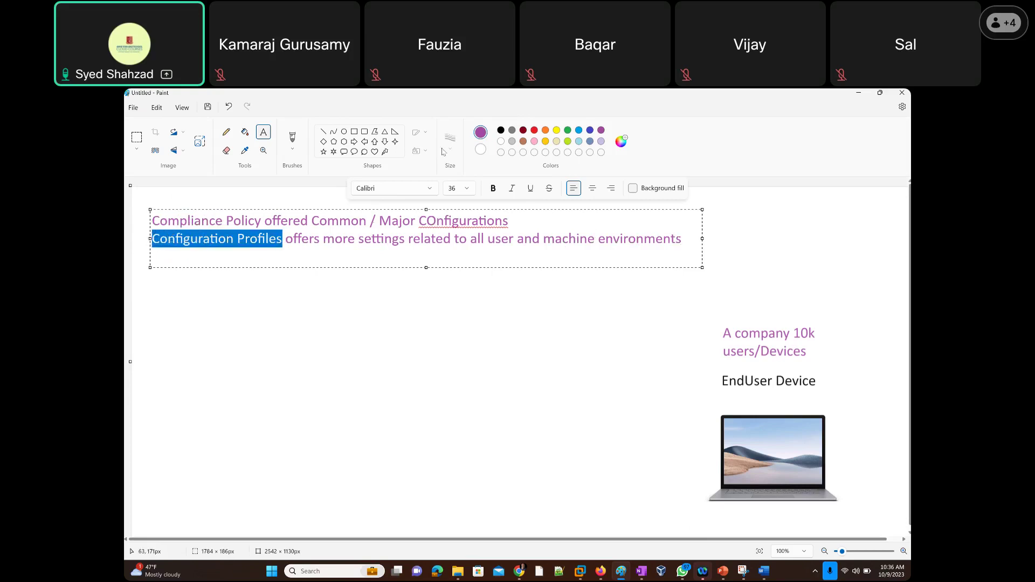
left_click(590, 131)
Recolour 'Compliance Policy' on line one in indigo blue.
left_click_drag(262, 221, 152, 221)
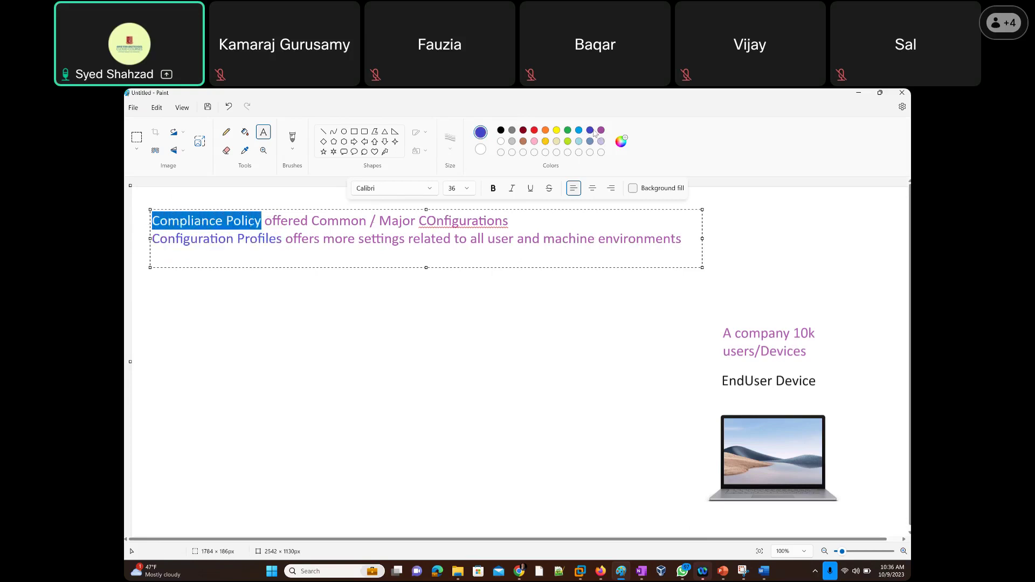
left_click(682, 240)
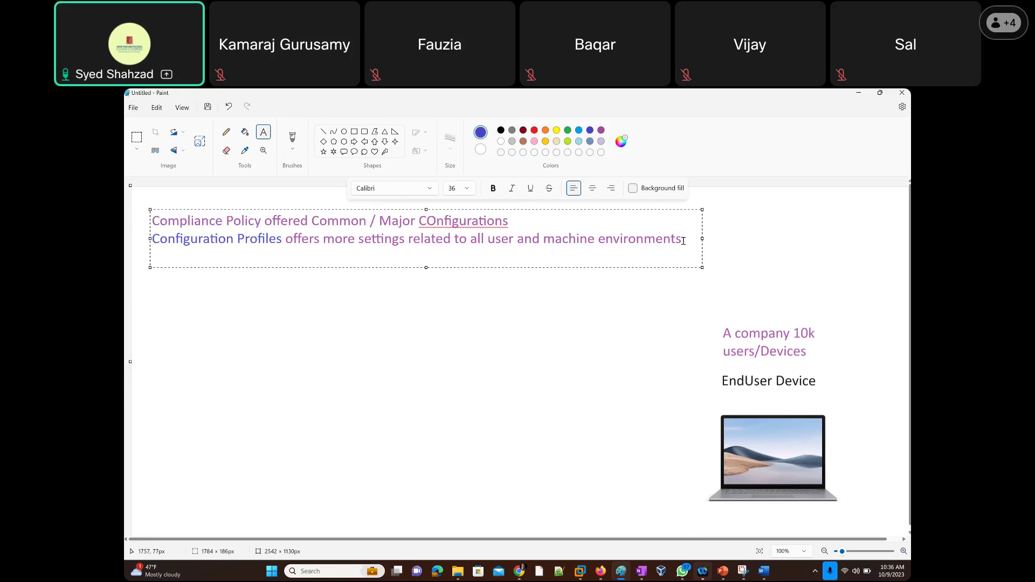
left_click_drag(262, 221, 151, 221)
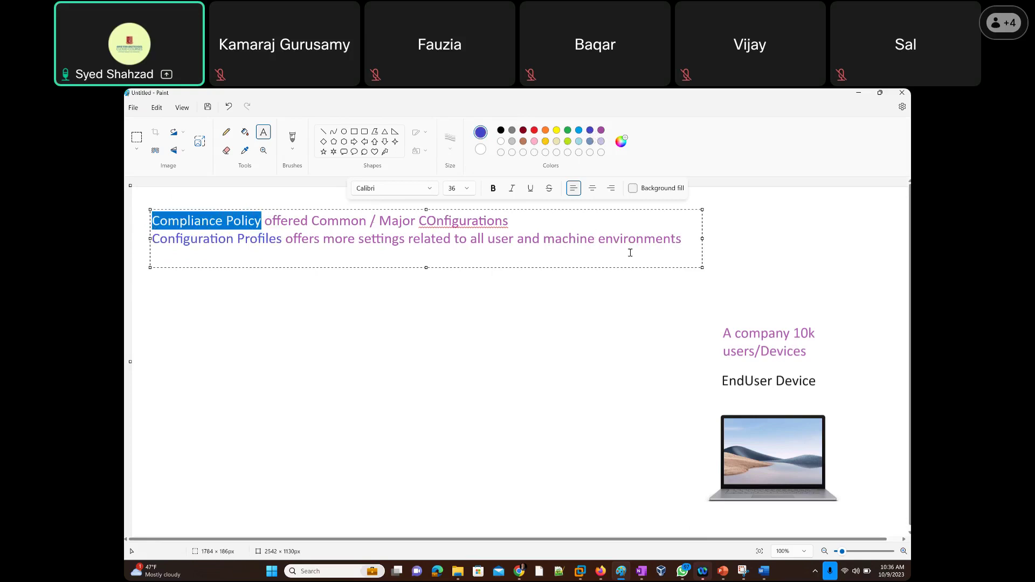
left_click(682, 240)
left_click_drag(155, 221, 262, 221)
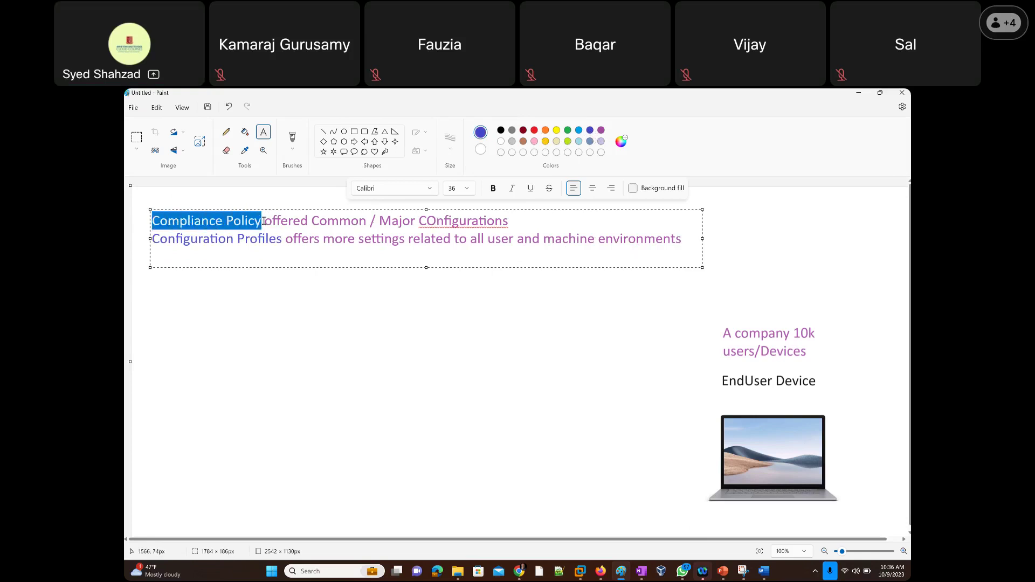
left_click(579, 132)
left_click(591, 133)
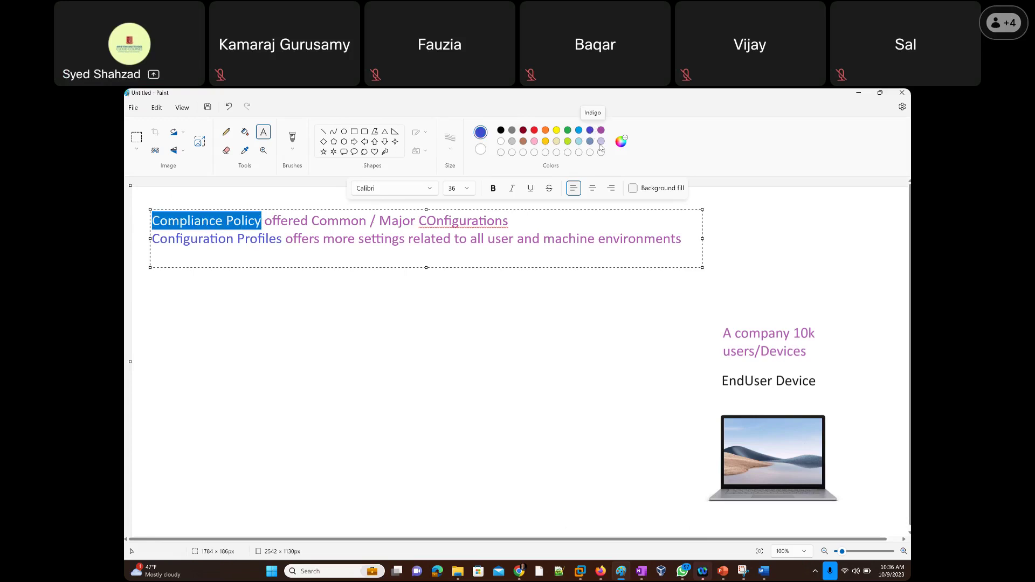
left_click(571, 224)
left_click(690, 238)
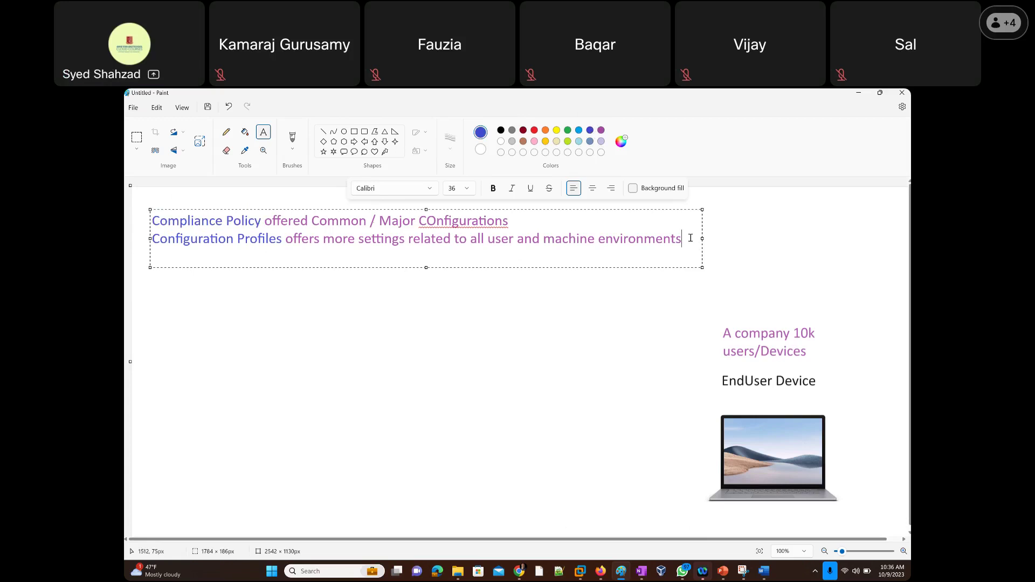
Type 'Endpoint Security Baselines offers security in-depth' as the note's third line.
type("E")
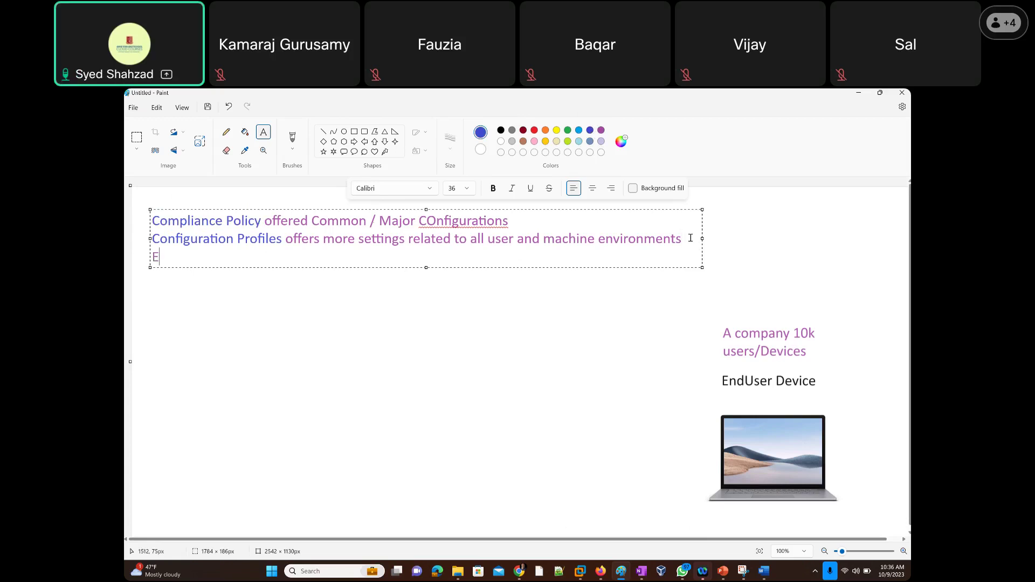
type("ndpoint Security")
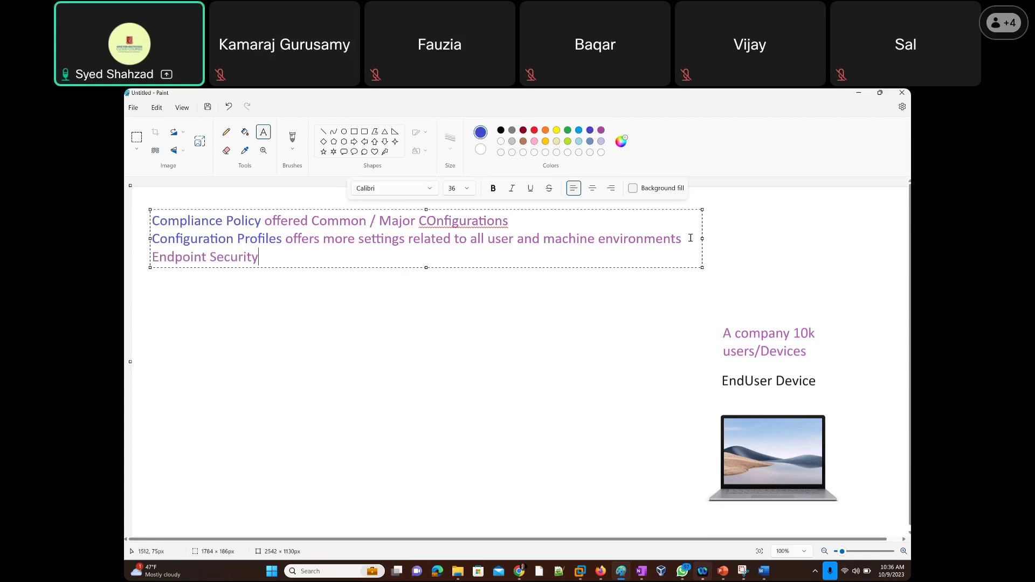
type(" Baselines offers securit")
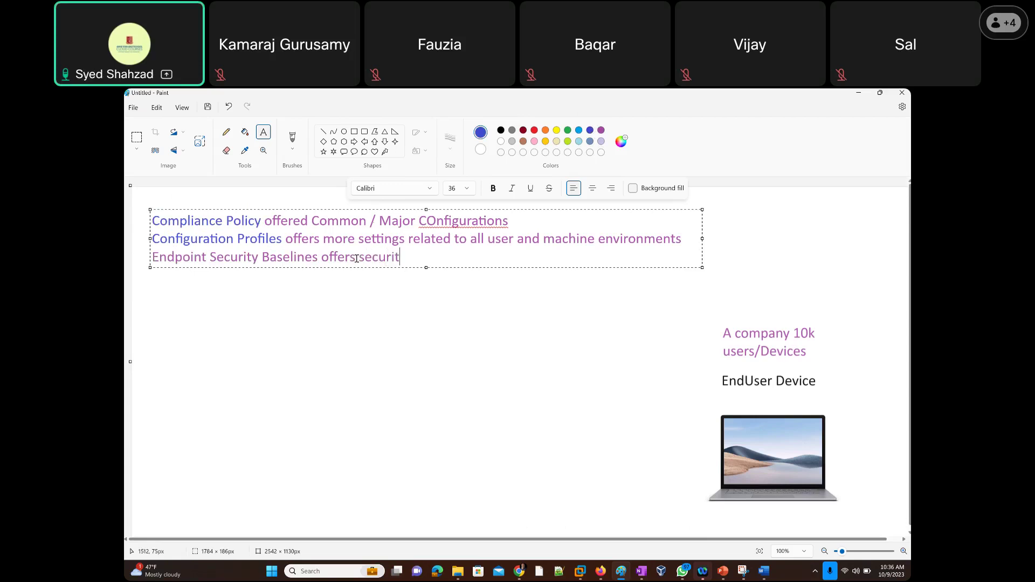
type("y in-depth")
Select 'Endpoint Security Baselines' and color it dark blue.
left_click_drag(319, 258, 151, 254)
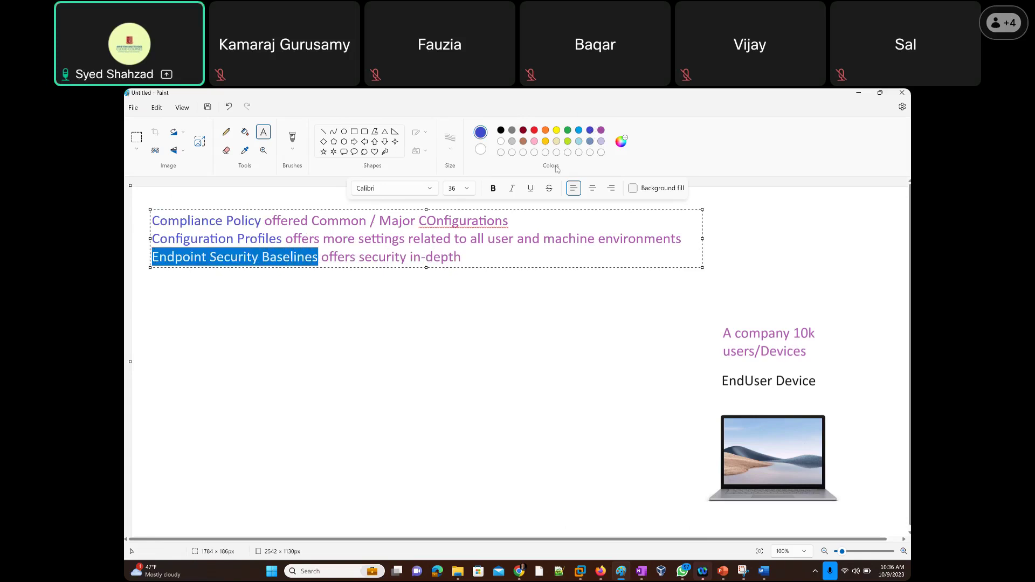
left_click(578, 133)
left_click(590, 131)
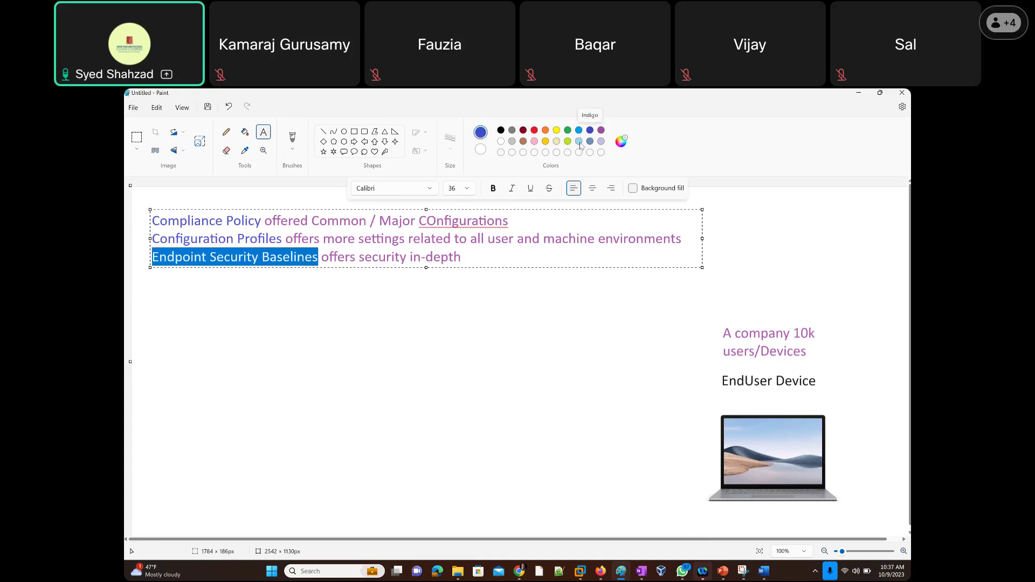
left_click(480, 258)
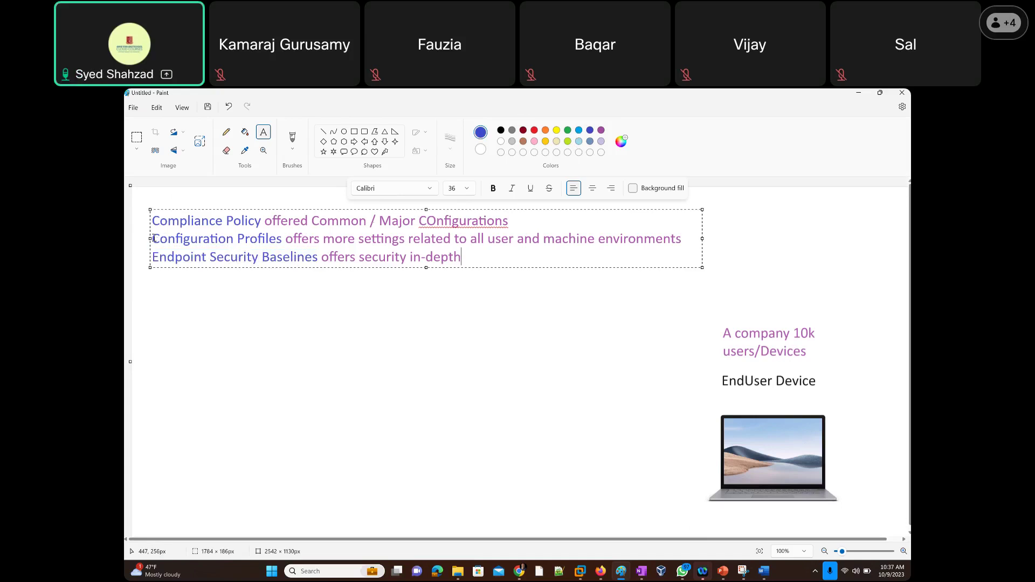
Reselect the Configuration Profiles and Endpoint Security Baselines headings to compare their highlighting.
left_click_drag(180, 239, 150, 258)
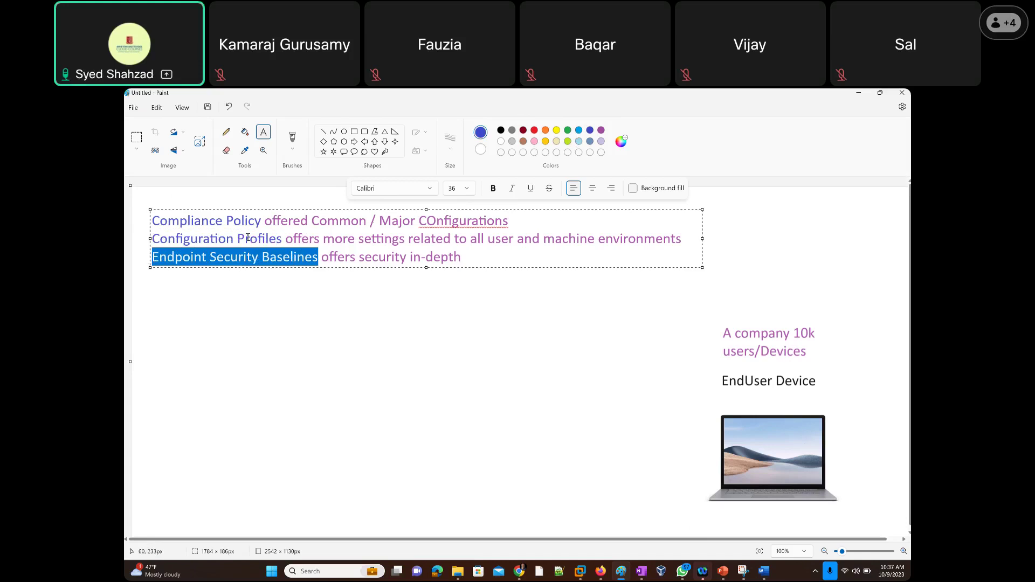
left_click_drag(281, 239, 320, 261)
left_click(518, 256)
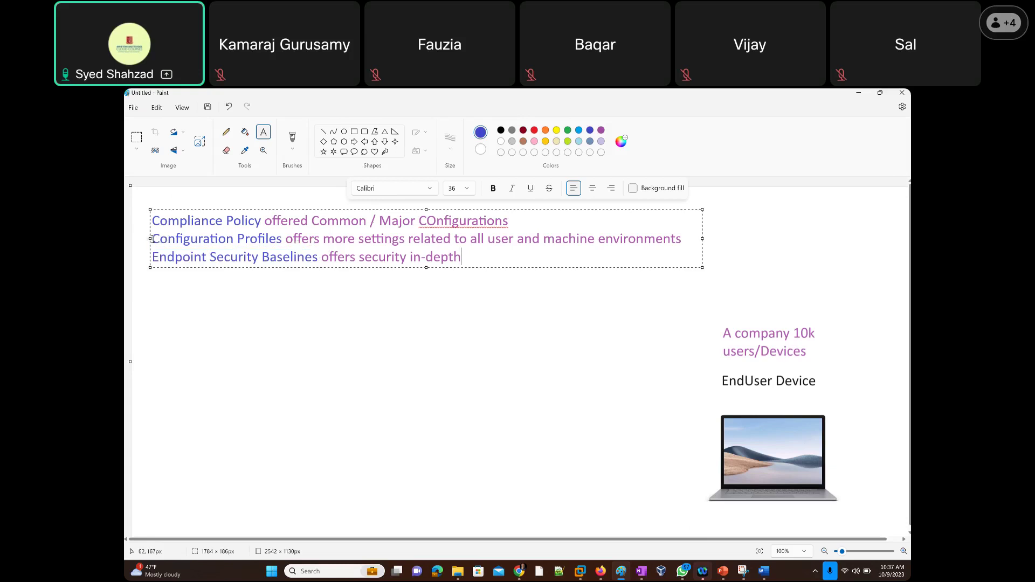
left_click_drag(153, 239, 286, 239)
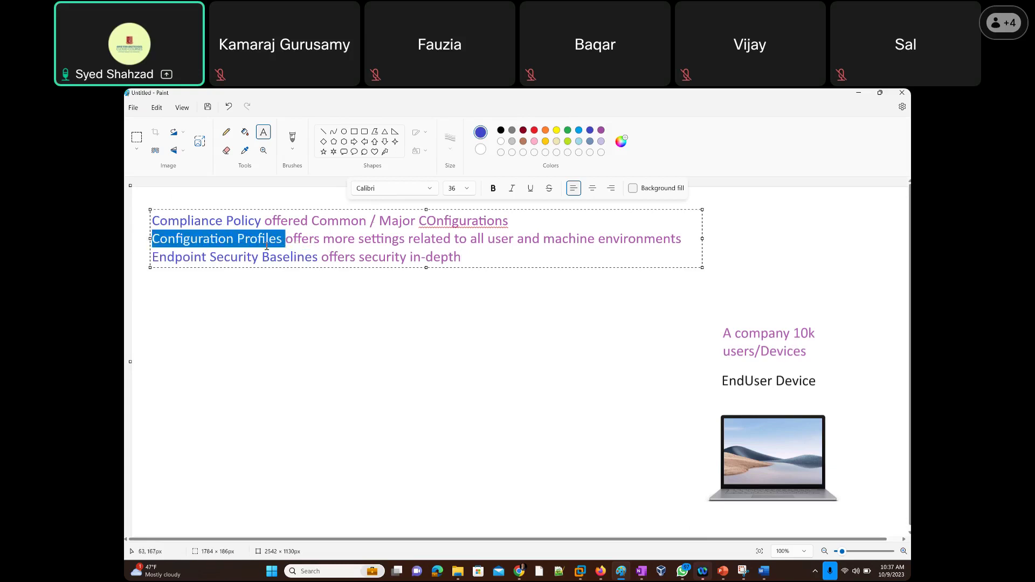
left_click_drag(153, 258, 329, 257)
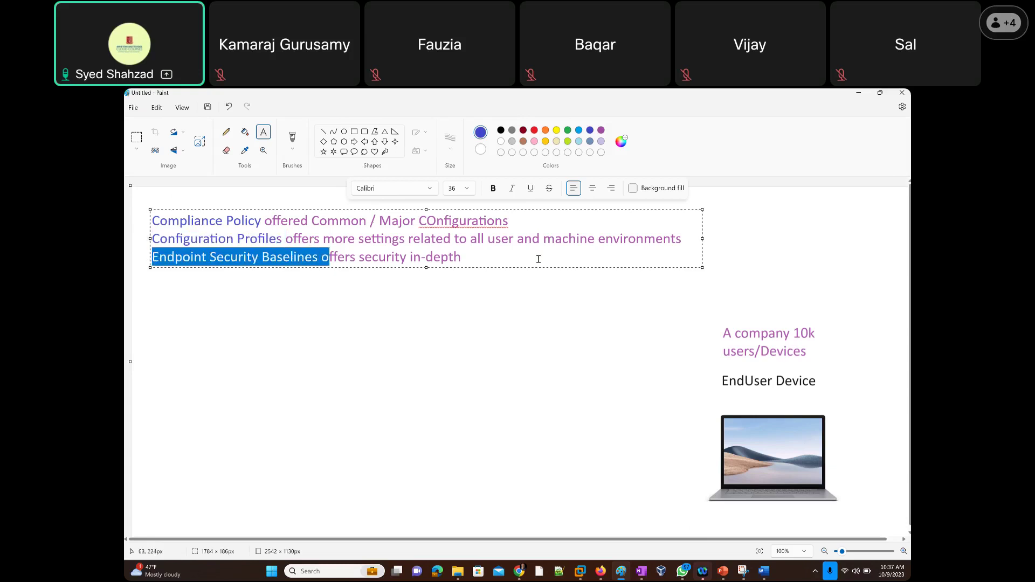
left_click(539, 259)
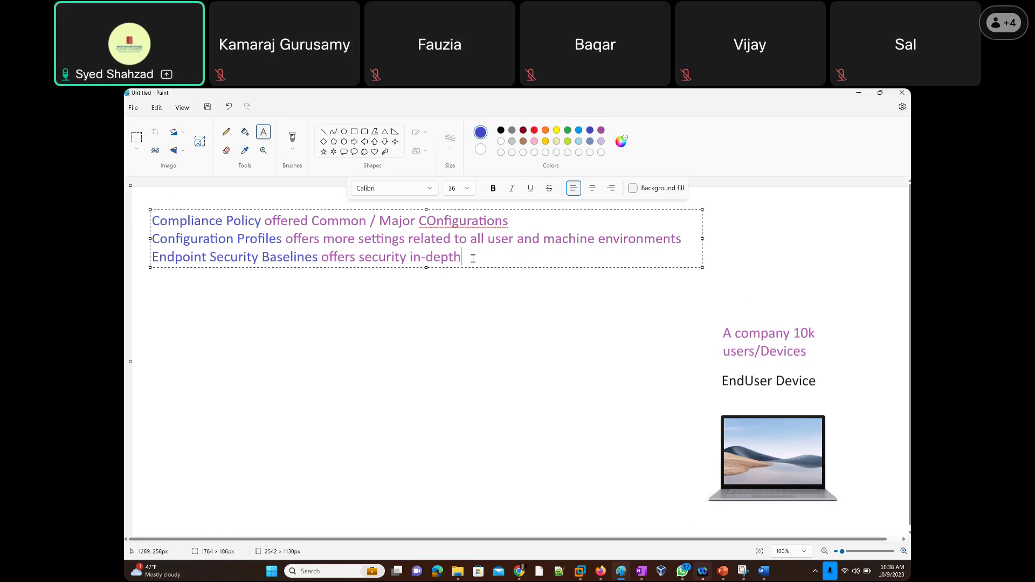
Add a new line 'Harmful Conflict and harmless conflict', fixing the typo, and select 'harmless conflict'.
key("Return")
type("Ha")
type("mful")
key("BackSpace")
key("BackSpace")
key("BackSpace")
key("BackSpace")
key("BackSpace")
type("armful ")
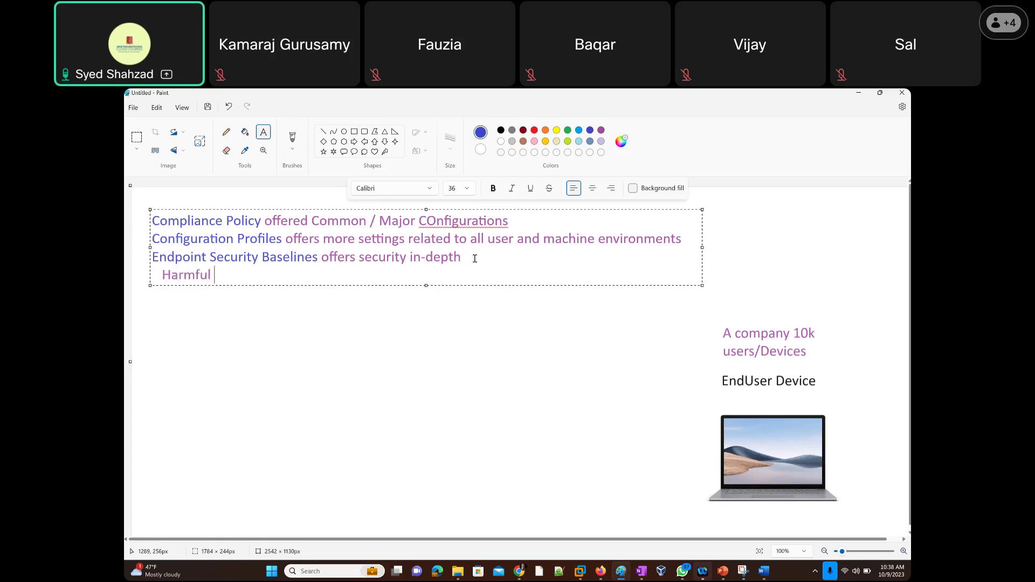
type("Conflict and harmles")
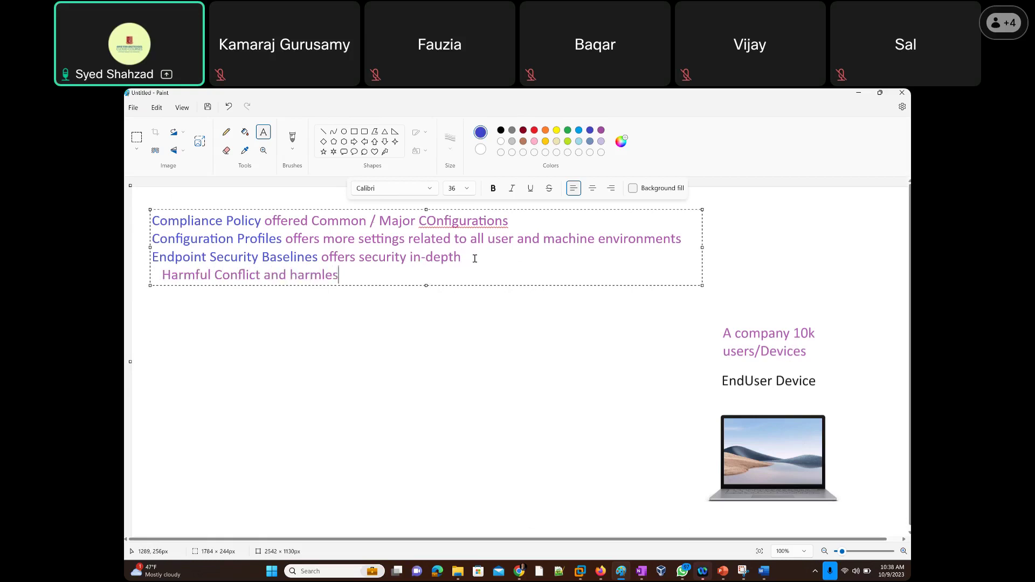
type("s conflict")
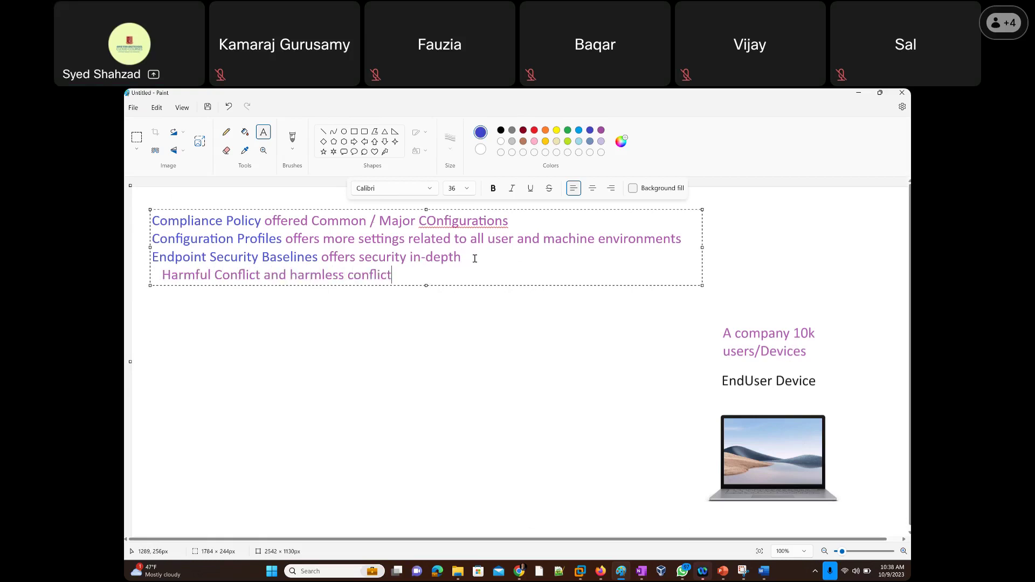
key("Left")
key("Left")
key("Left")
key("Left")
key("Left")
key("Left")
key("Left")
key("Left")
key("Left")
key("Left")
key("Left")
key("Left")
key("Left")
key("Left")
key("Left")
key("Left")
key("Left")
key("Left")
key("Left")
key("Left")
key("Left")
key("Left")
key("Left")
key("Left")
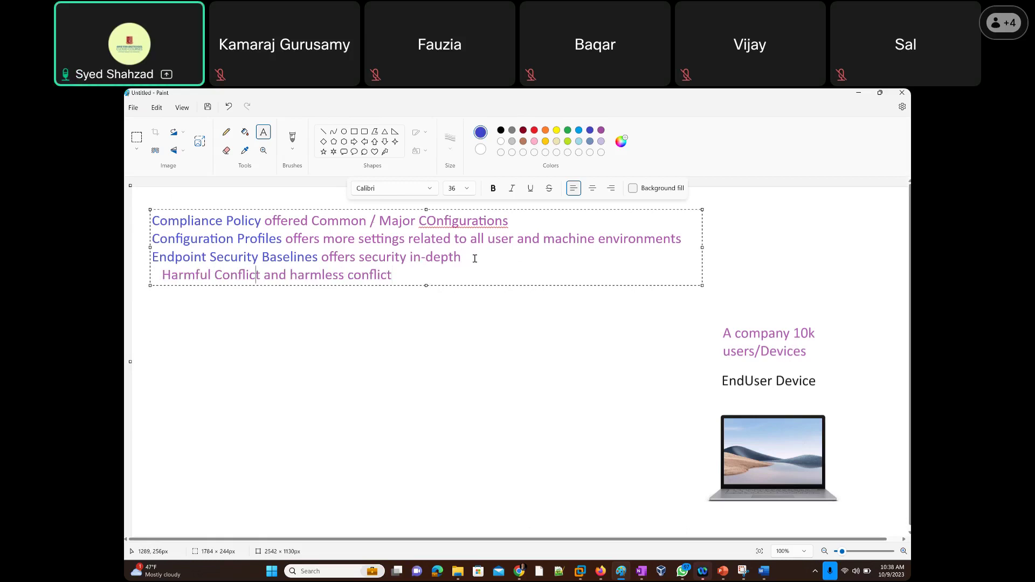
key("Right")
key("Right")
key("Right")
key("Right")
key("Right")
key("Right")
key("Right")
key("shift+Right")
key("shift+Right")
key("shift+Right")
key("shift+Right")
key("shift+Right")
key("shift+Right")
key("shift+Right")
key("shift+Right")
key("shift+Right")
key("shift+Right")
key("shift+Right")
key("shift+Right")
key("shift+Right")
key("shift+Right")
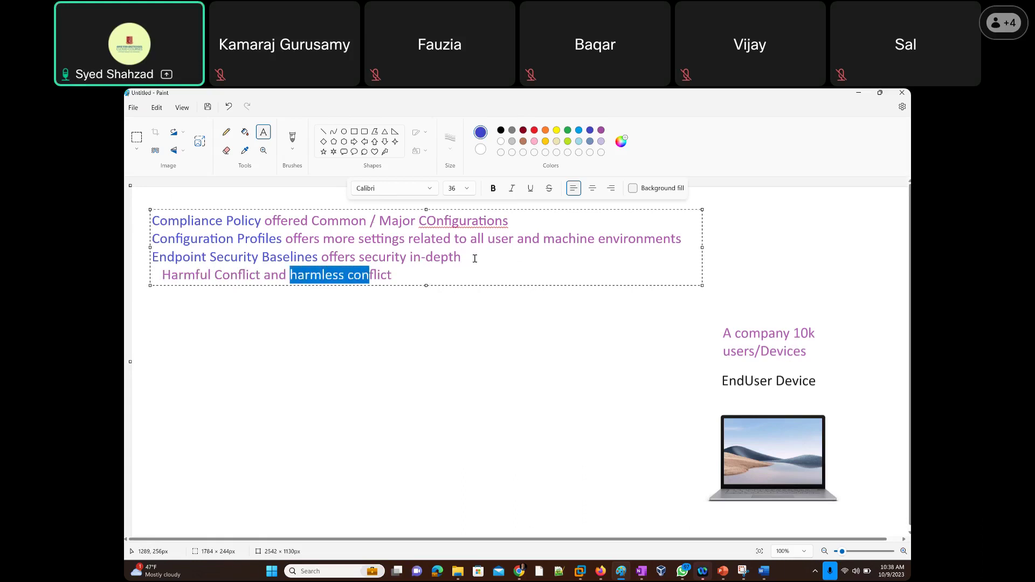
key("shift+Right")
key("shift+Right")
key("shift+Right")
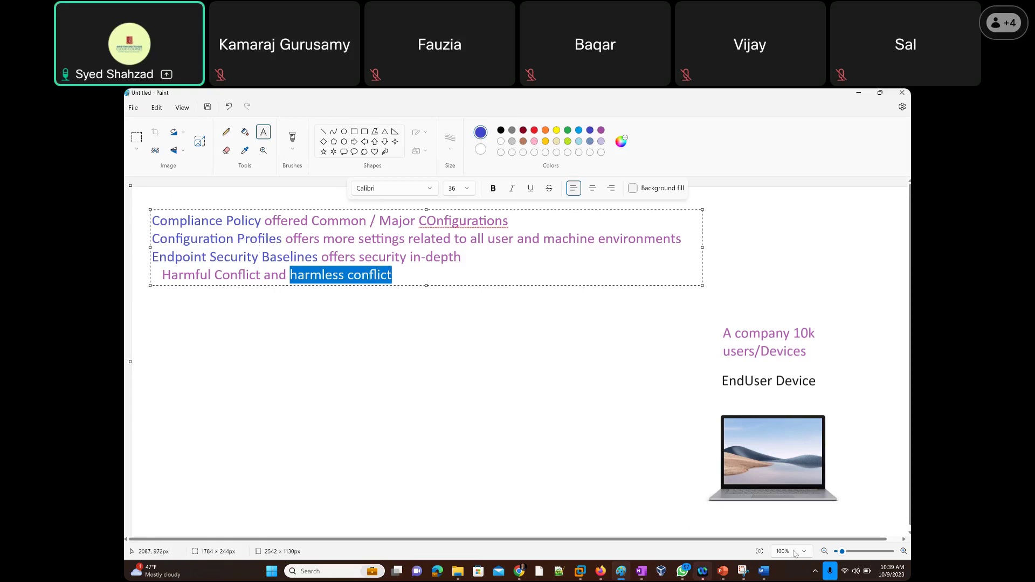
mouse_move(702, 573)
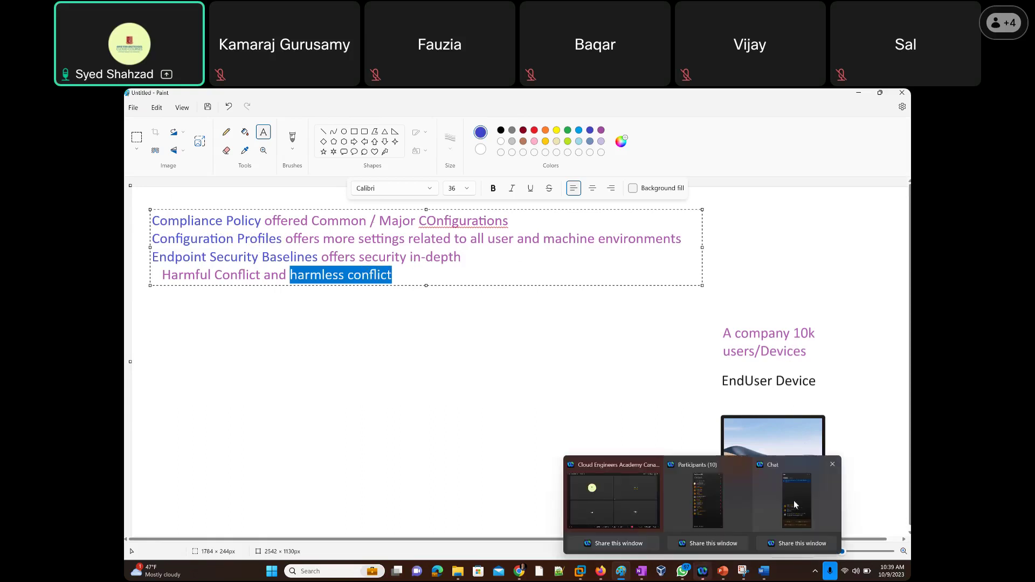
left_click(793, 505)
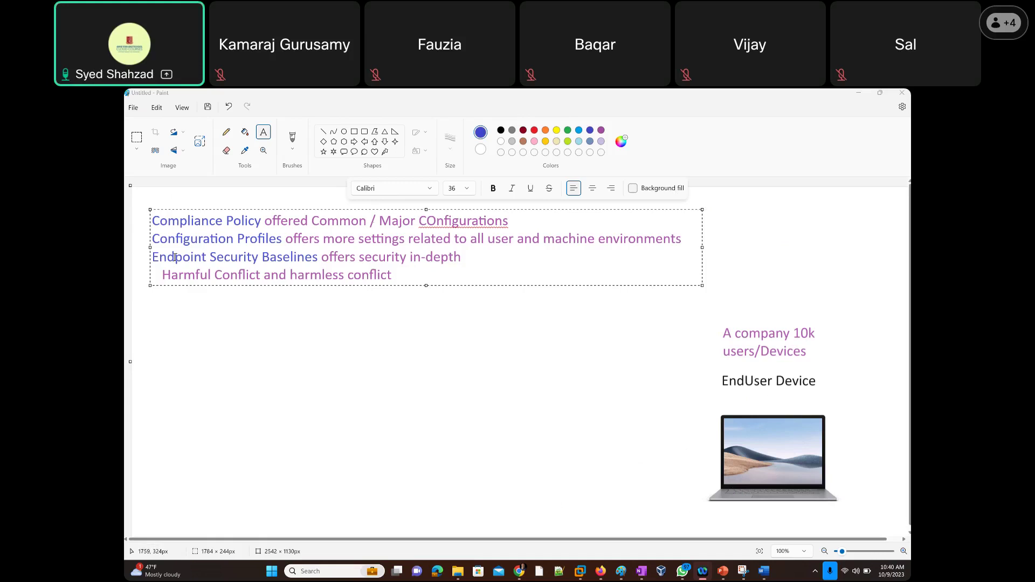
left_click(318, 260)
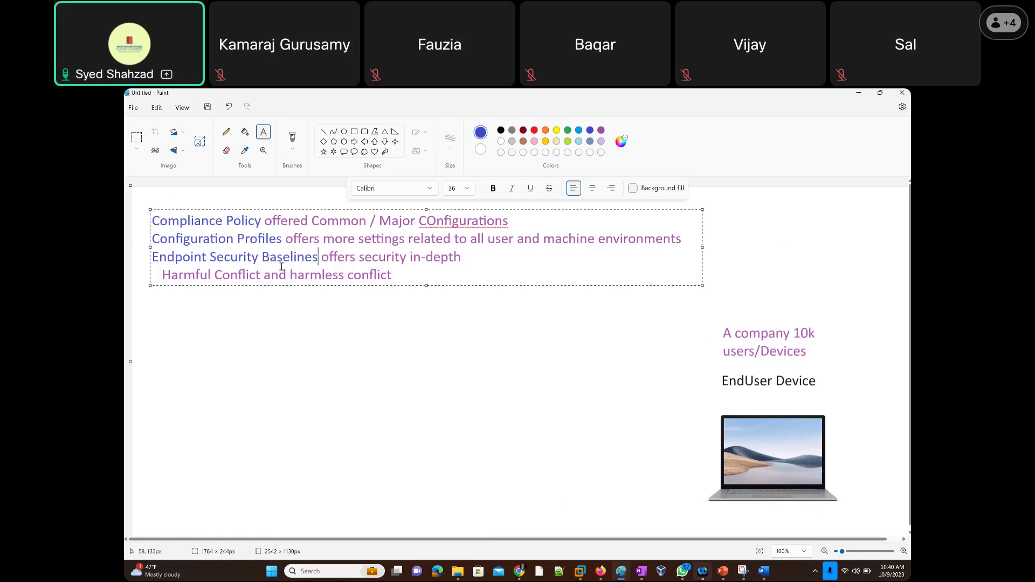
Select 'harmless conflict', then reselect the Configuration Profiles and Endpoint Security Baselines headings.
left_click_drag(290, 274, 395, 275)
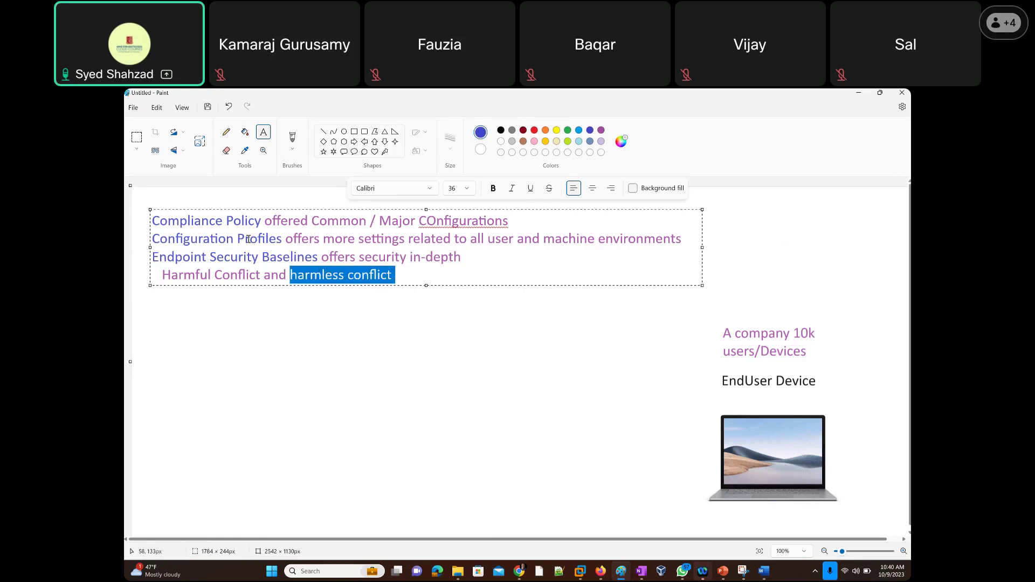
left_click_drag(283, 239, 153, 238)
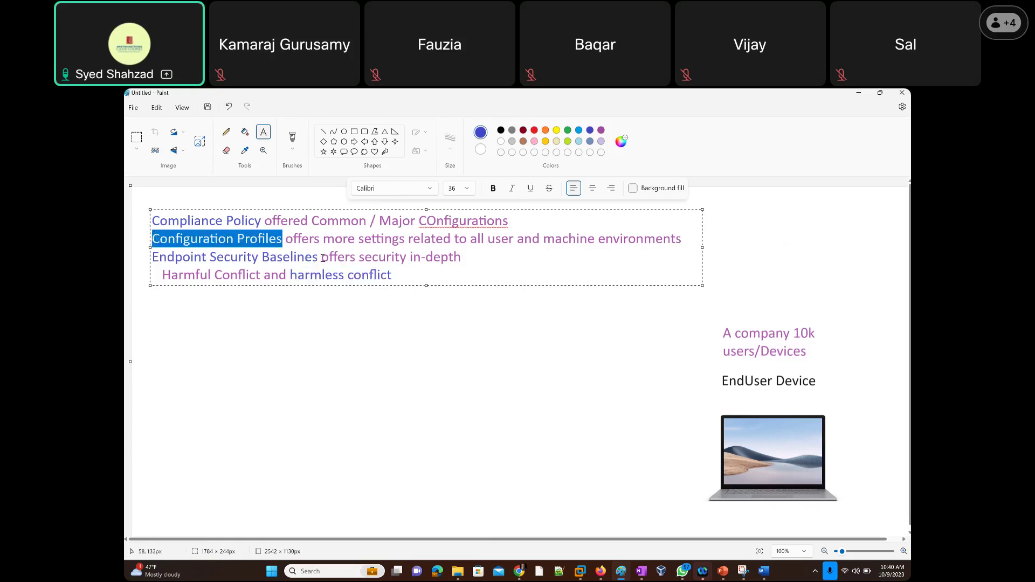
left_click_drag(319, 256, 152, 257)
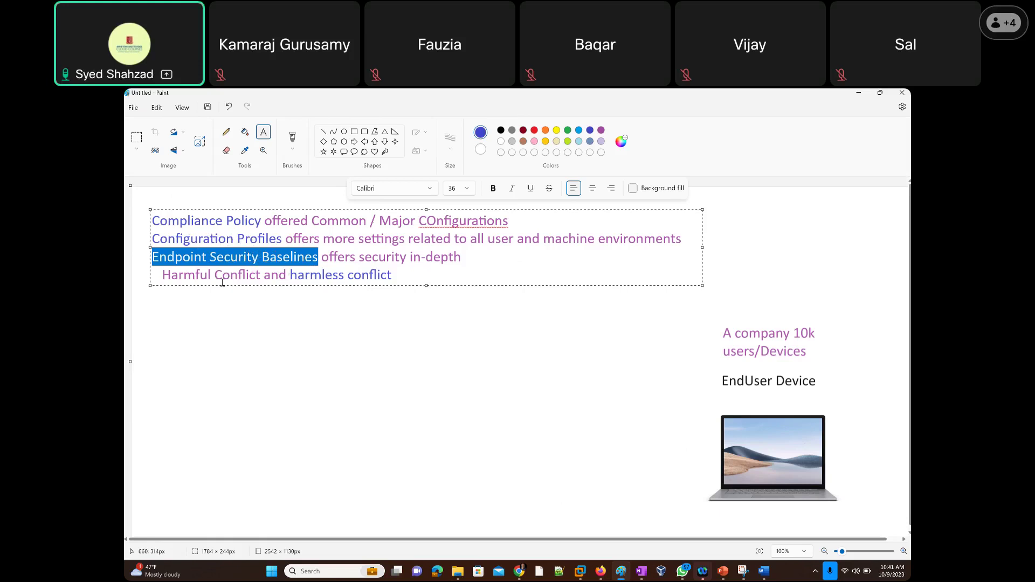
Reselect 'Harmful Conflict' and the Configuration Profiles line, then commit the note to the canvas.
left_click_drag(259, 276, 167, 276)
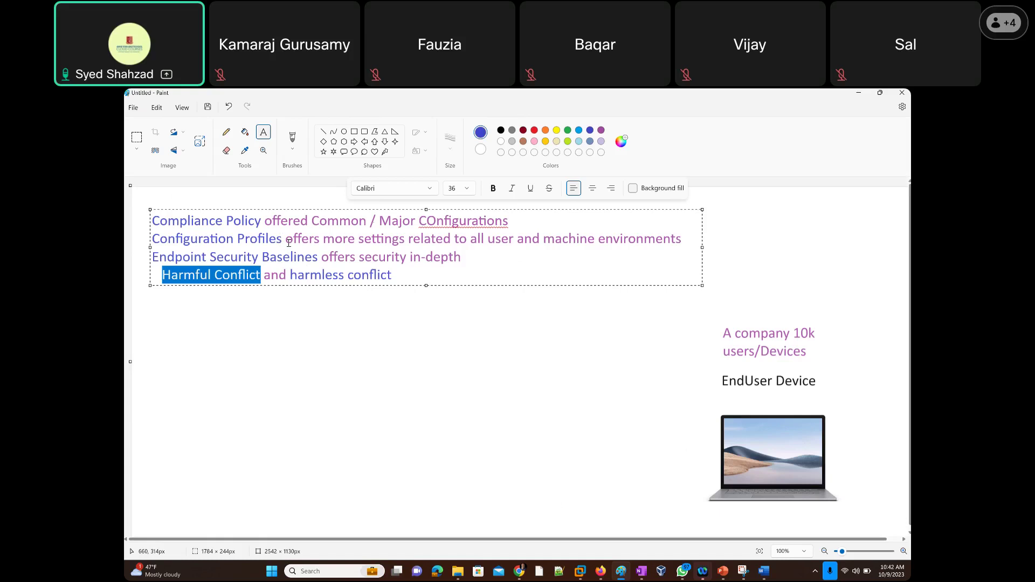
left_click_drag(263, 276, 162, 275)
left_click_drag(153, 238, 681, 242)
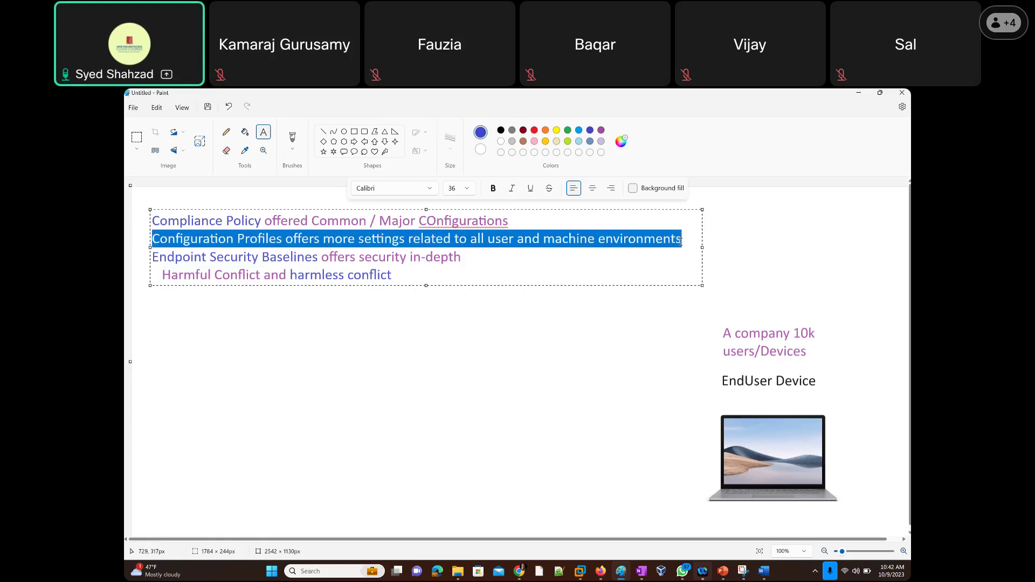
left_click(745, 283)
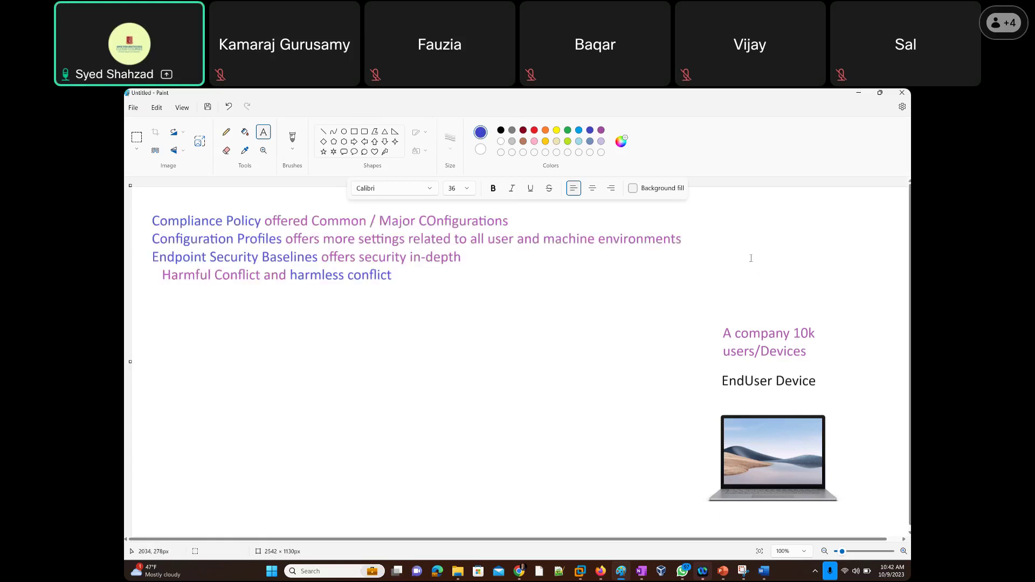
Switch back to the browser showing Intune's empty Configuration profiles page.
key("alt+Tab")
key("alt+Tab")
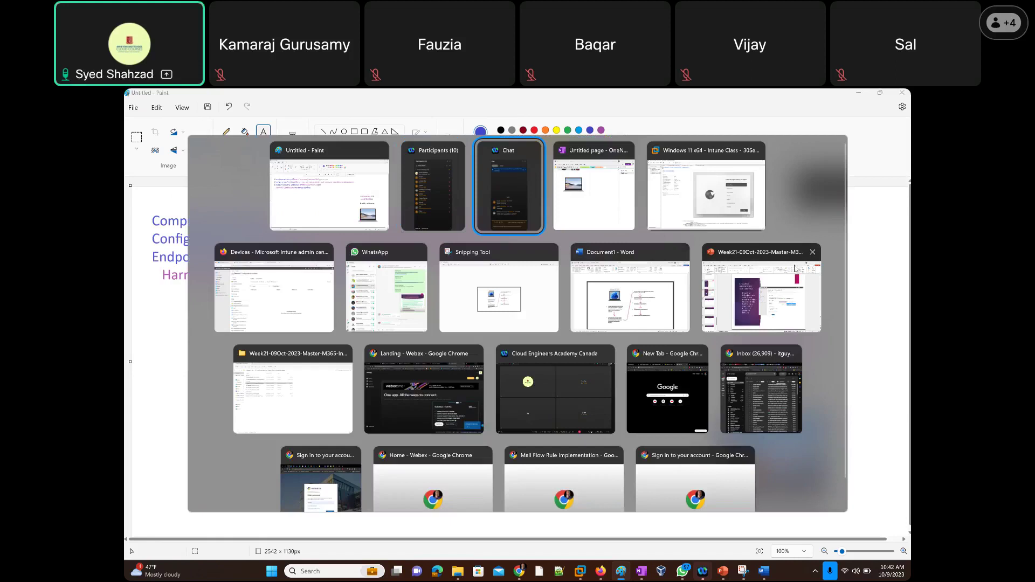
key("alt+Tab")
key("alt+Tab")
key("alt+Tab")
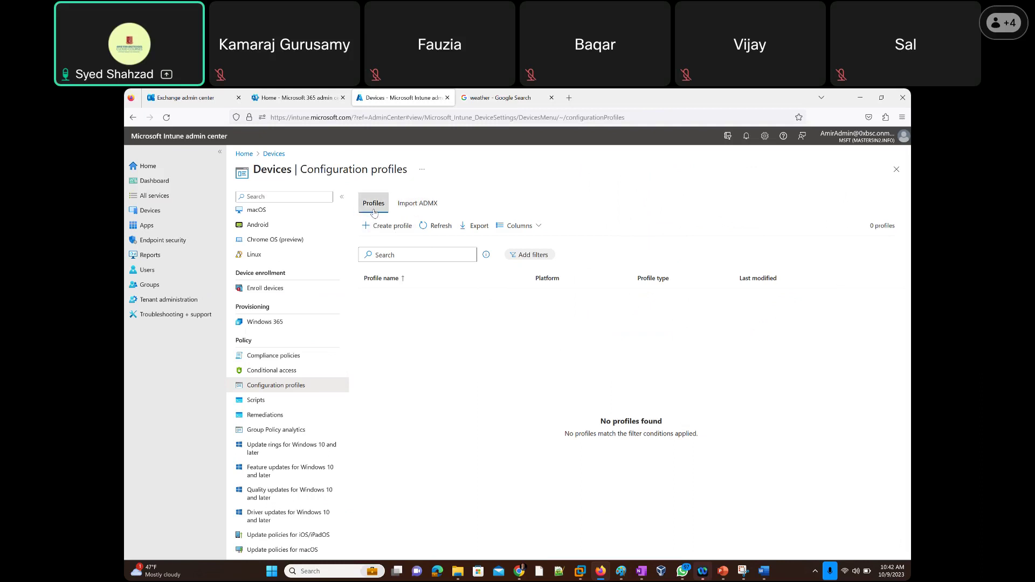
Start a new configuration profile for the Windows 10 and later platform.
left_click(378, 232)
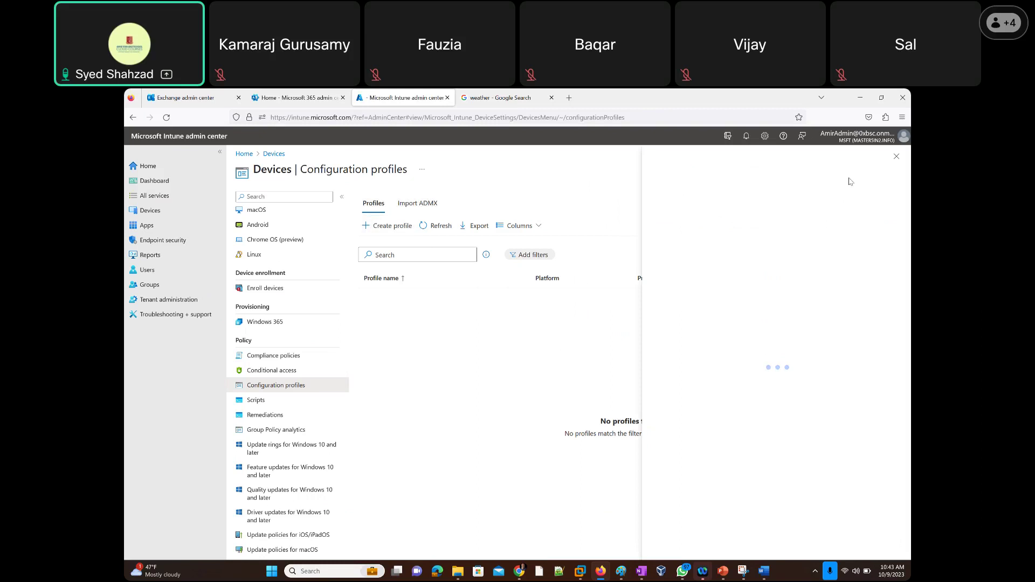
left_click(897, 200)
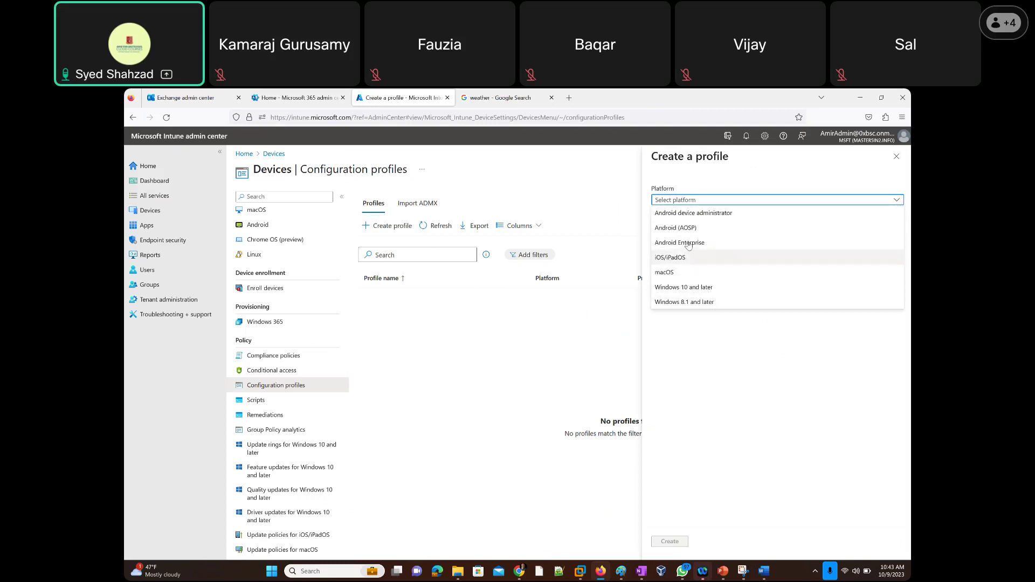
left_click(701, 288)
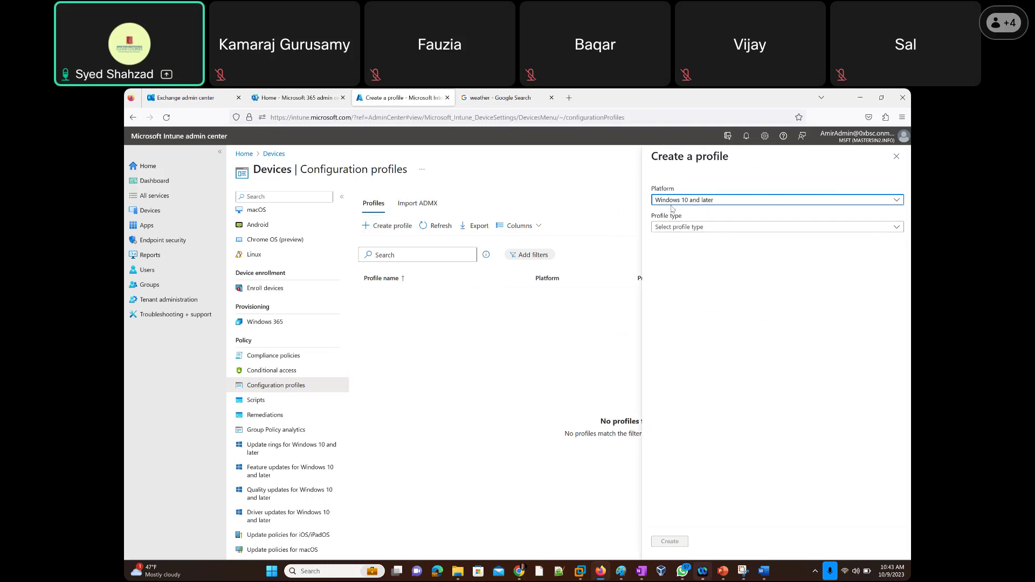
left_click(815, 229)
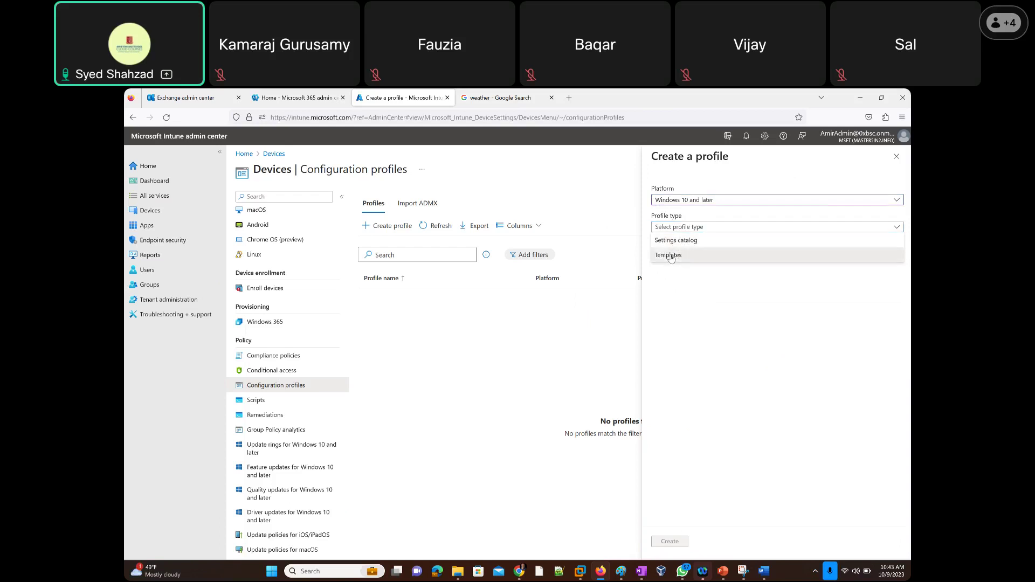
Set the profile type to Templates and choose the Administrative templates template.
left_click(679, 258)
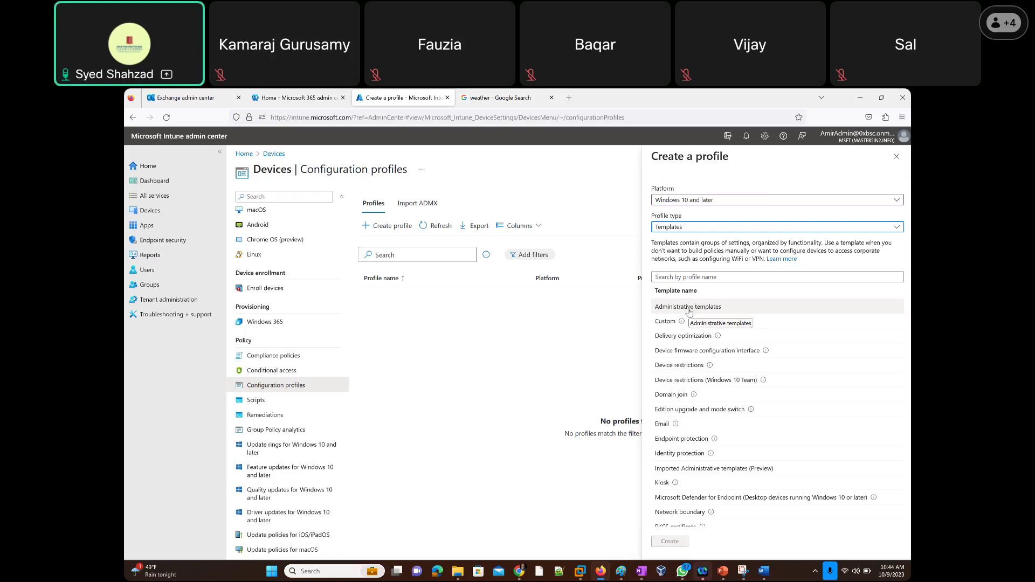
left_click(689, 309)
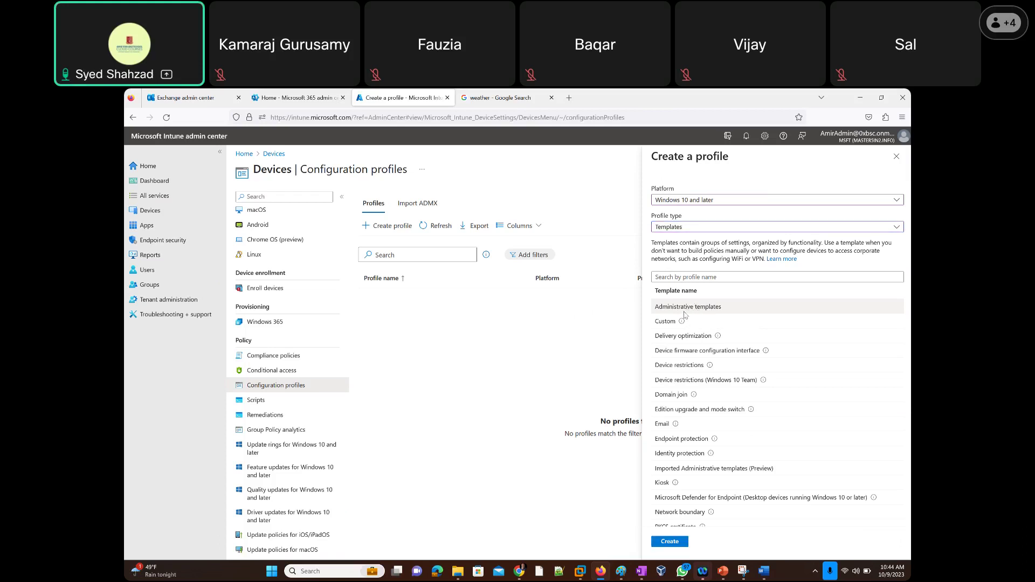
Name the Administrative templates profile 'Test' with description 'test' and continue to Configuration settings.
left_click(670, 541)
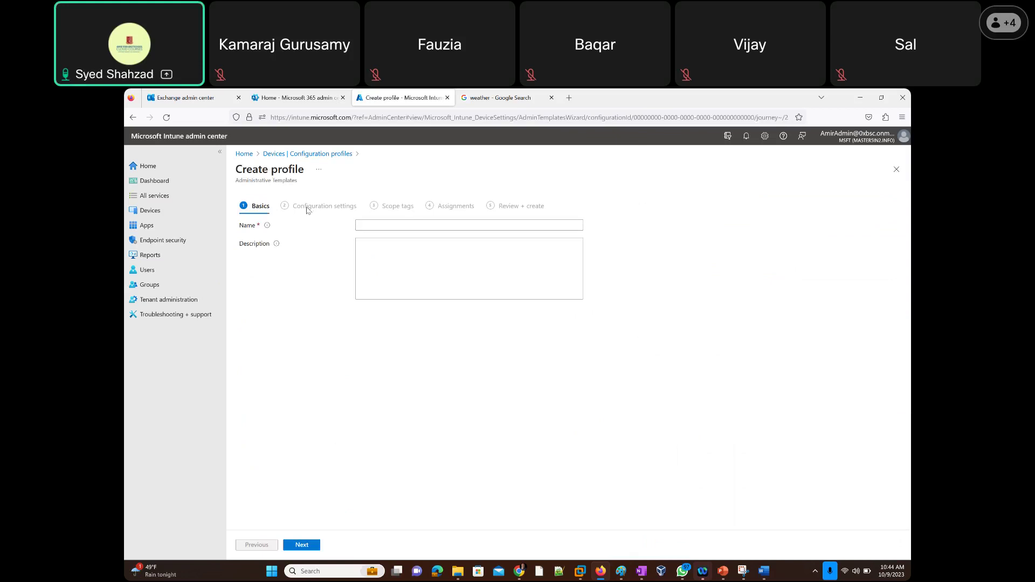
left_click(377, 227)
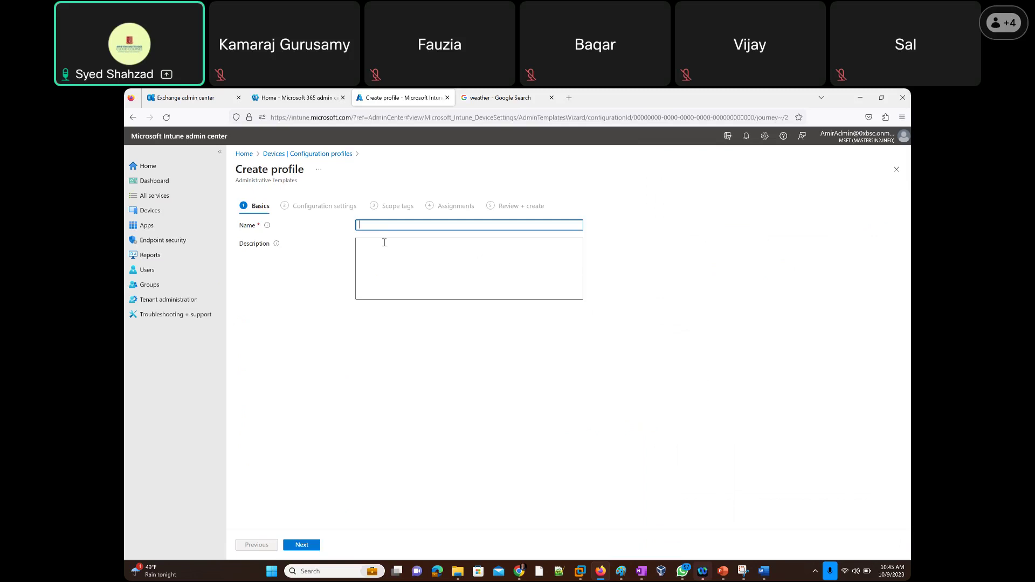
type("Test")
left_click(388, 251)
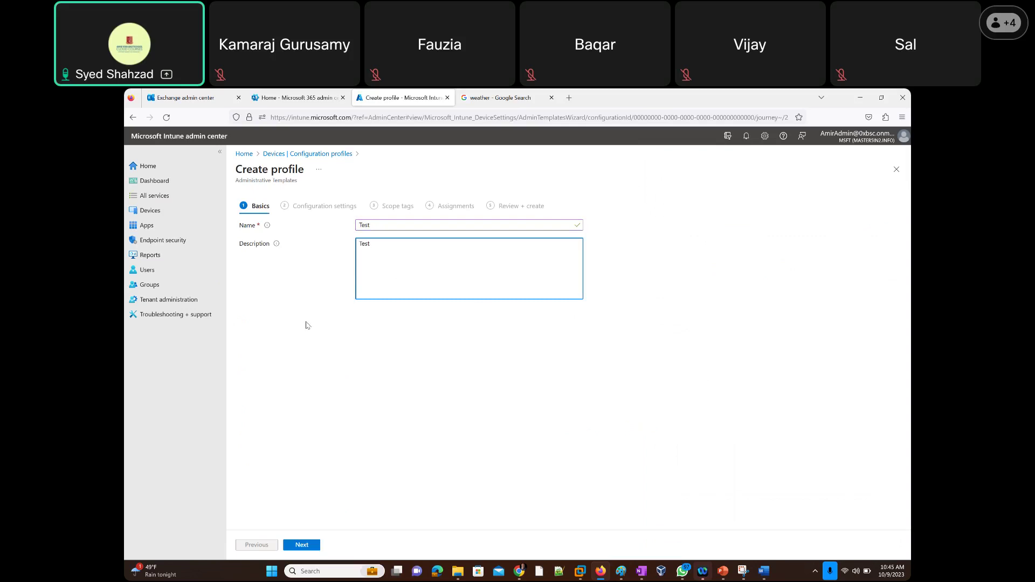
left_click(302, 545)
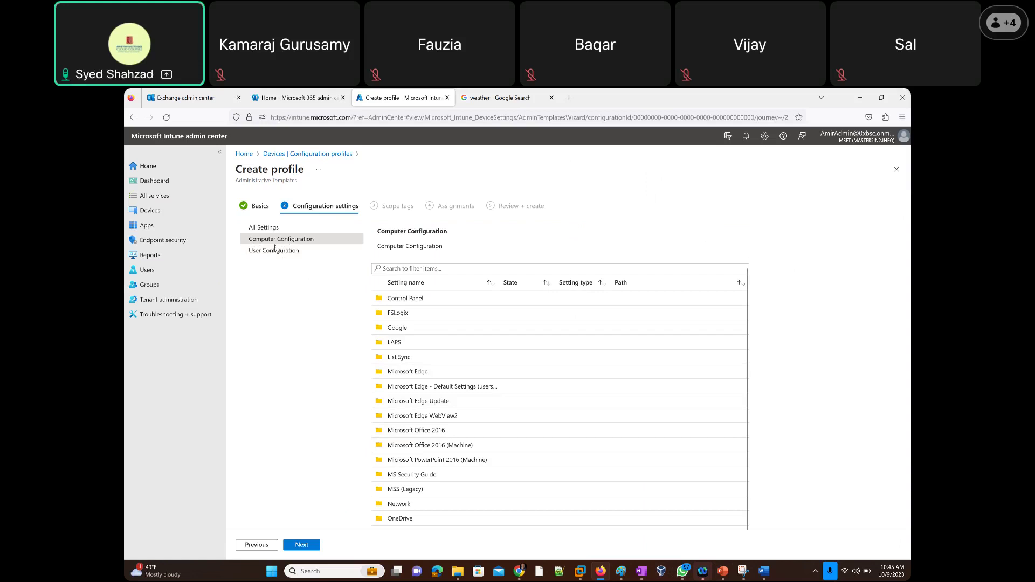
Bring up the Paint taskbar jump list once Configuration settings has loaded.
right_click(621, 577)
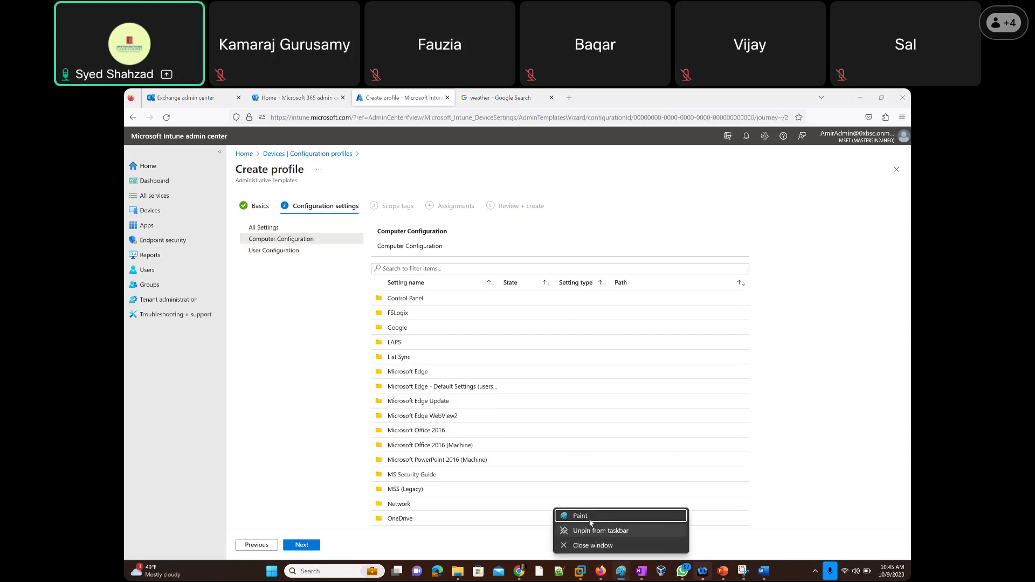
Open a maximized Paint window and draw a triangle labelled 'Toronto Branch'.
left_click(590, 520)
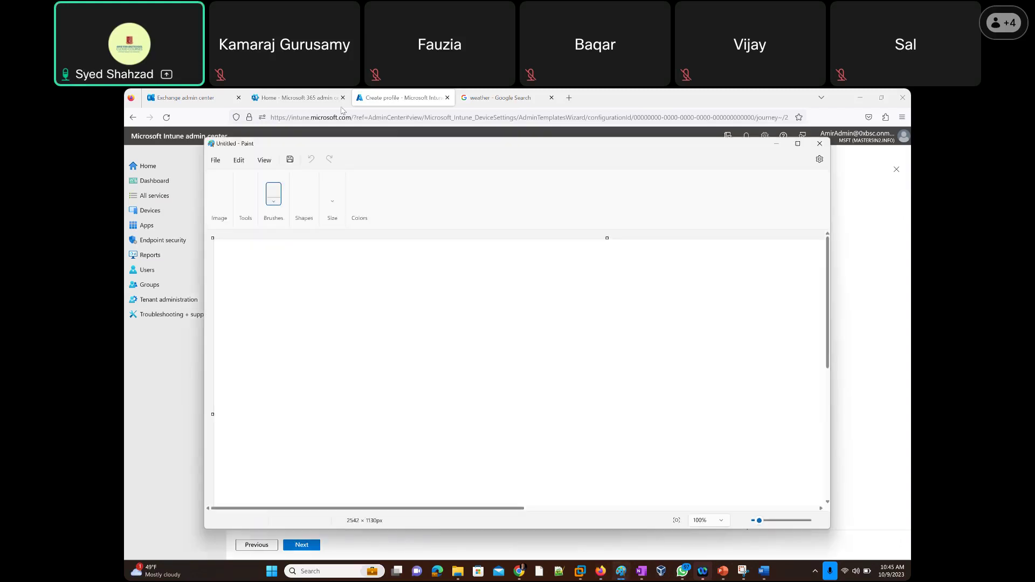
double_click(390, 145)
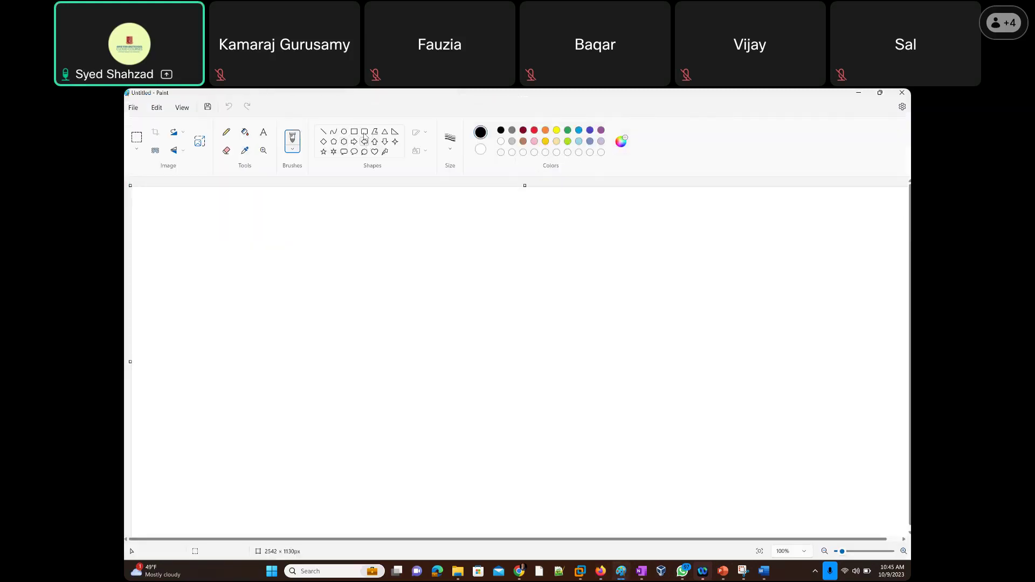
left_click(384, 131)
left_click_drag(155, 383, 322, 500)
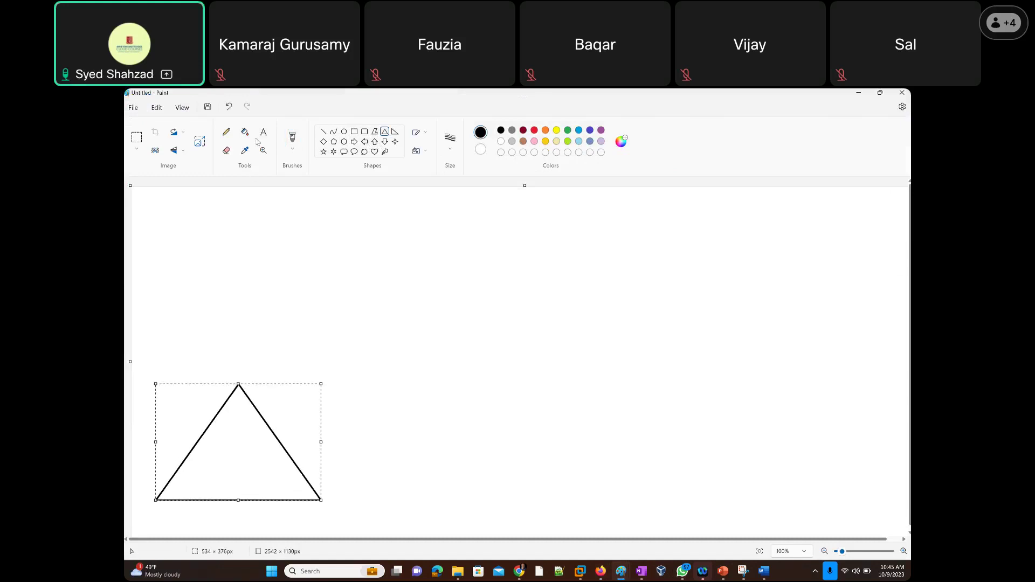
left_click(201, 361)
type("To")
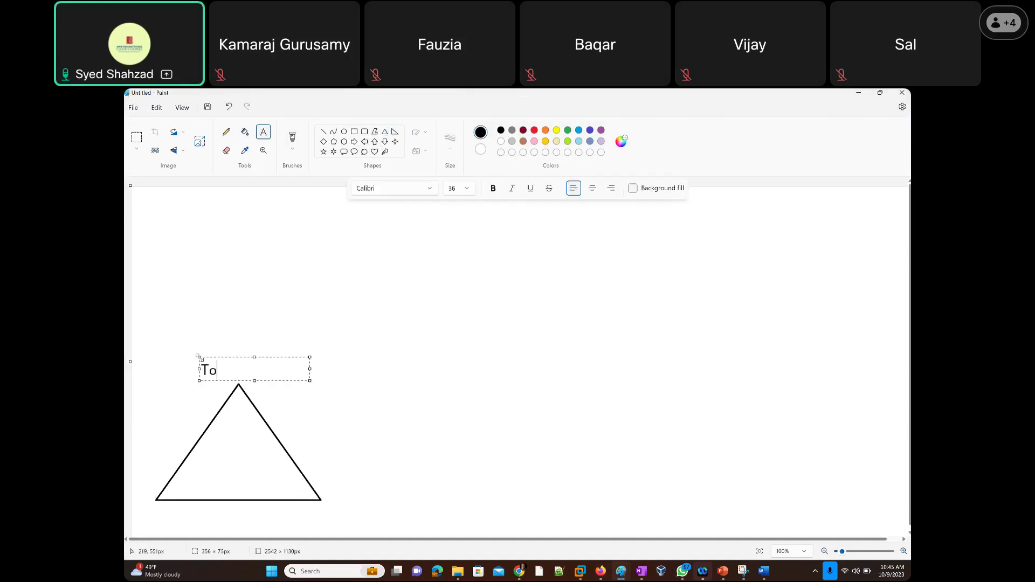
type("ronto Branhc")
key("BackSpace")
key("BackSpace")
type("ch")
left_click(438, 278)
Draw four rectangles in a row beside the triangle.
left_click(353, 131)
left_click_drag(246, 420, 288, 495)
left_click_drag(301, 417, 350, 497)
left_click_drag(368, 417, 433, 502)
left_click_drag(450, 416, 506, 498)
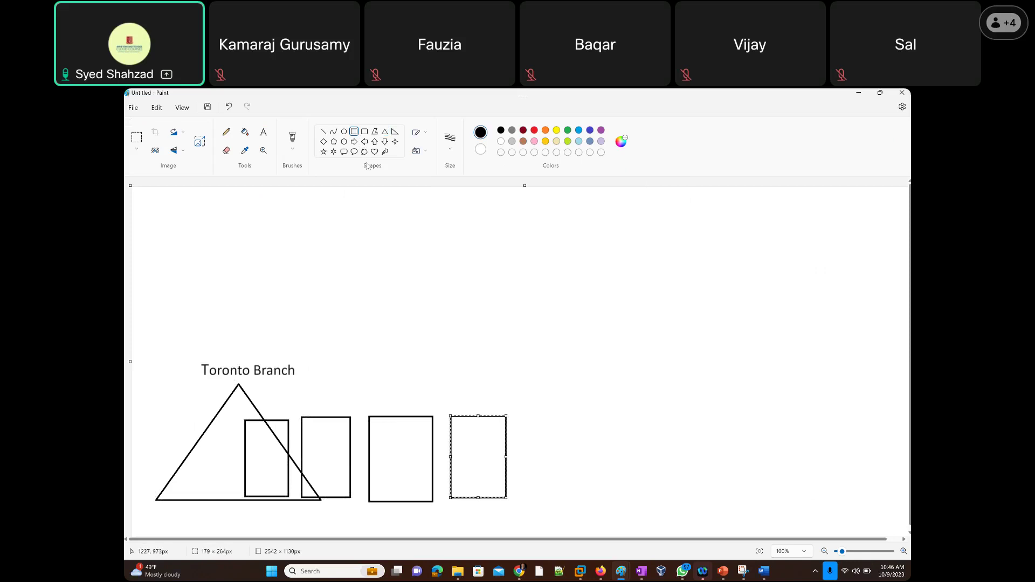
Add a 'Domain Controller' label near the triangle's apex.
left_click(264, 136)
left_click(239, 404)
type("Domain Controller")
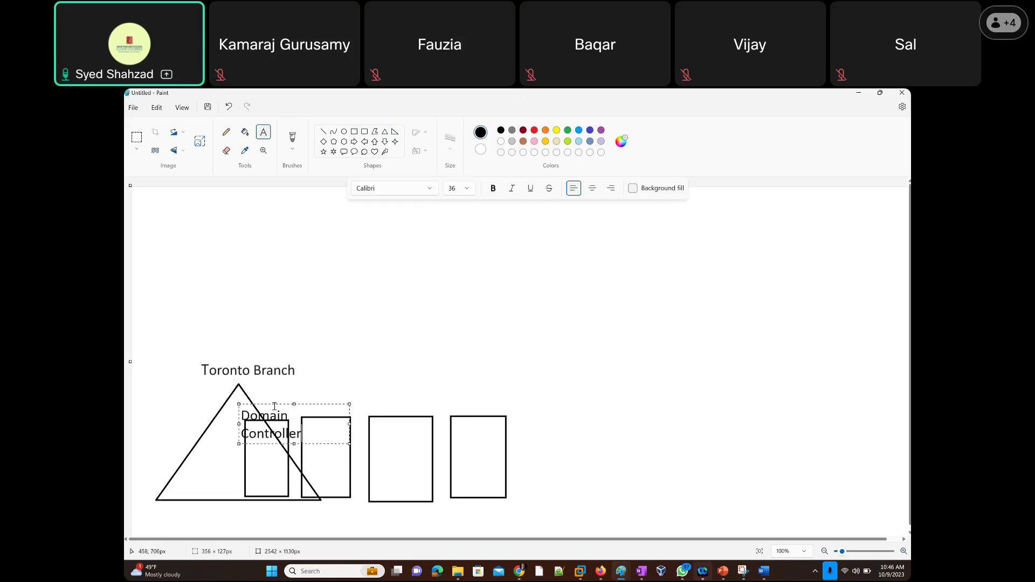
left_click_drag(275, 406, 272, 385)
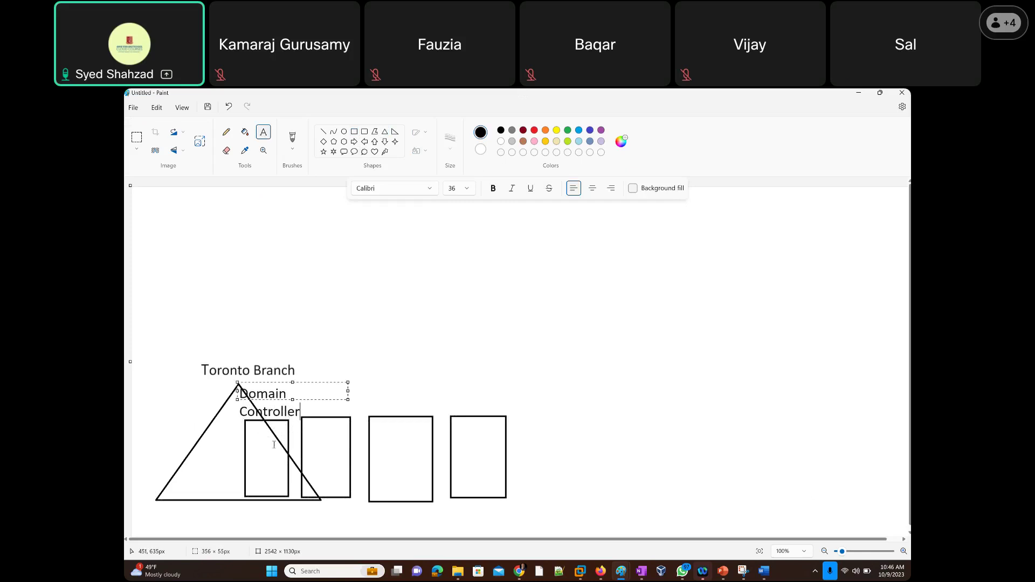
left_click(214, 434)
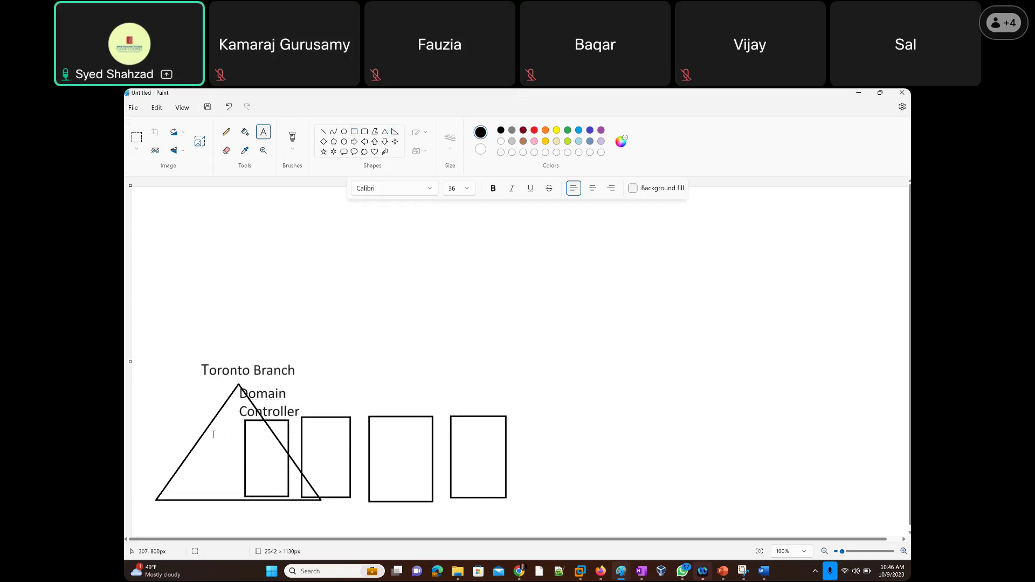
Add purple text 'A Server OS with an Active Directory Installed' inside the triangle, then return to black.
left_click(214, 435)
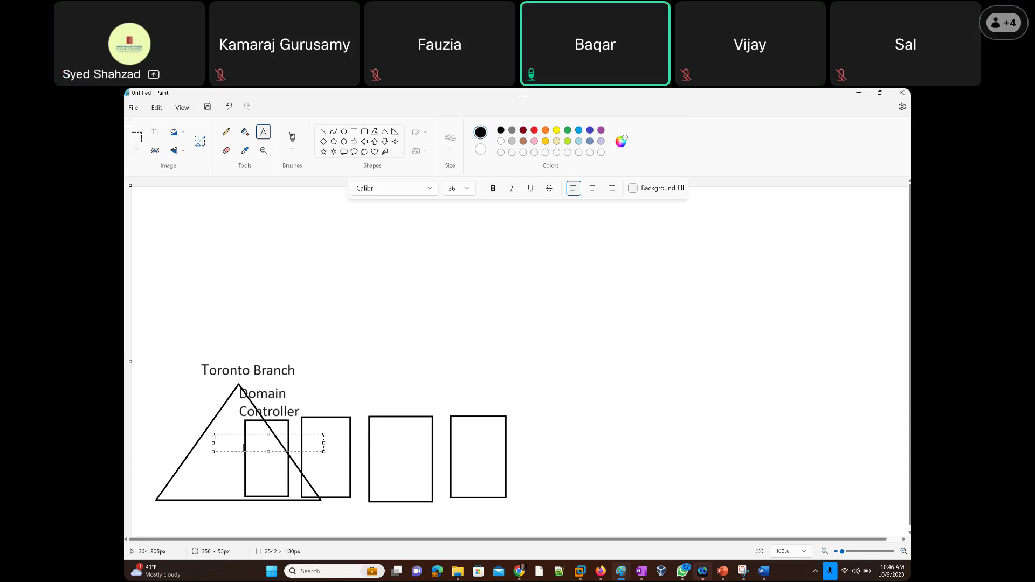
type("A ")
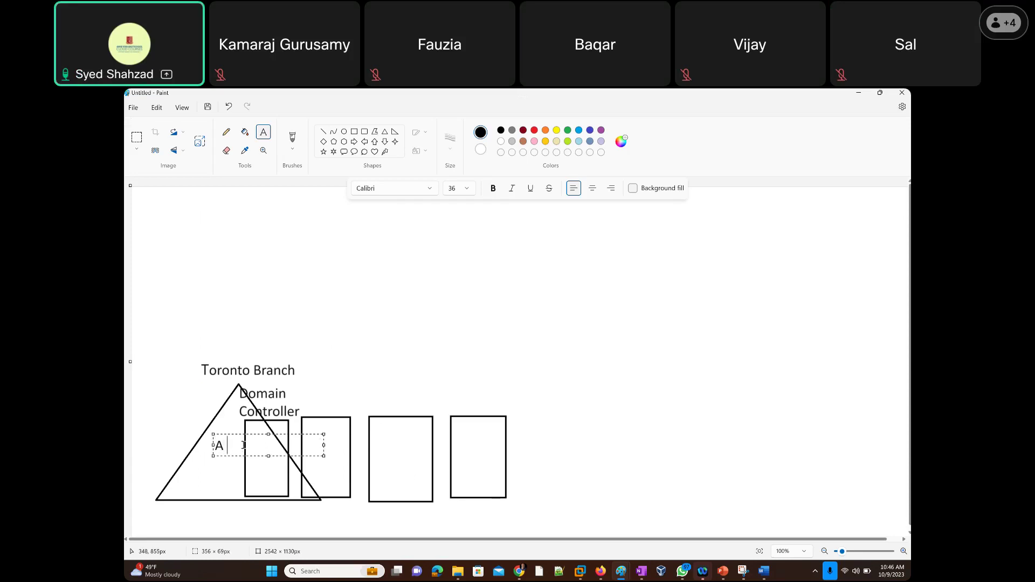
type("Server OS with an")
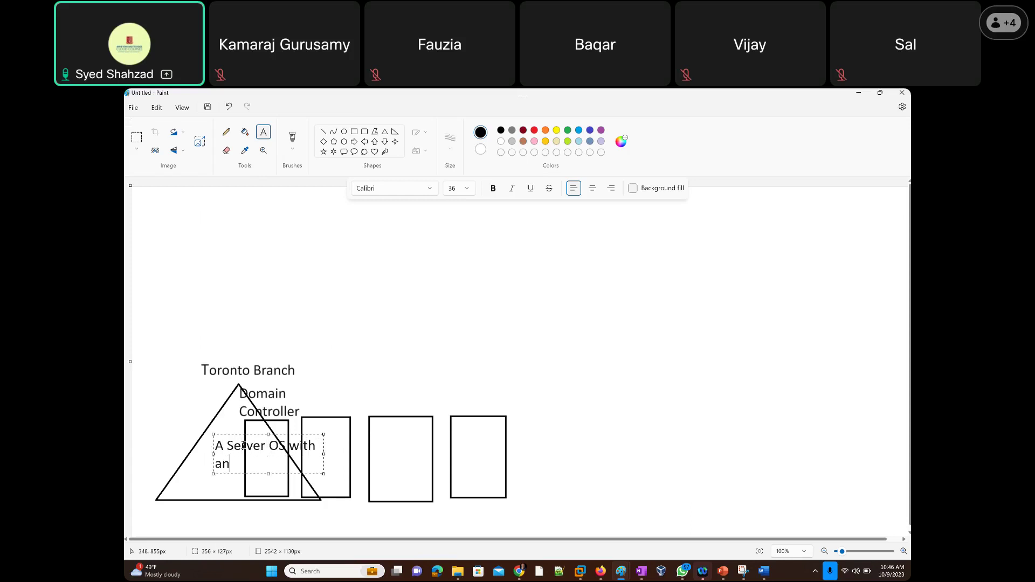
type(" Active Directory")
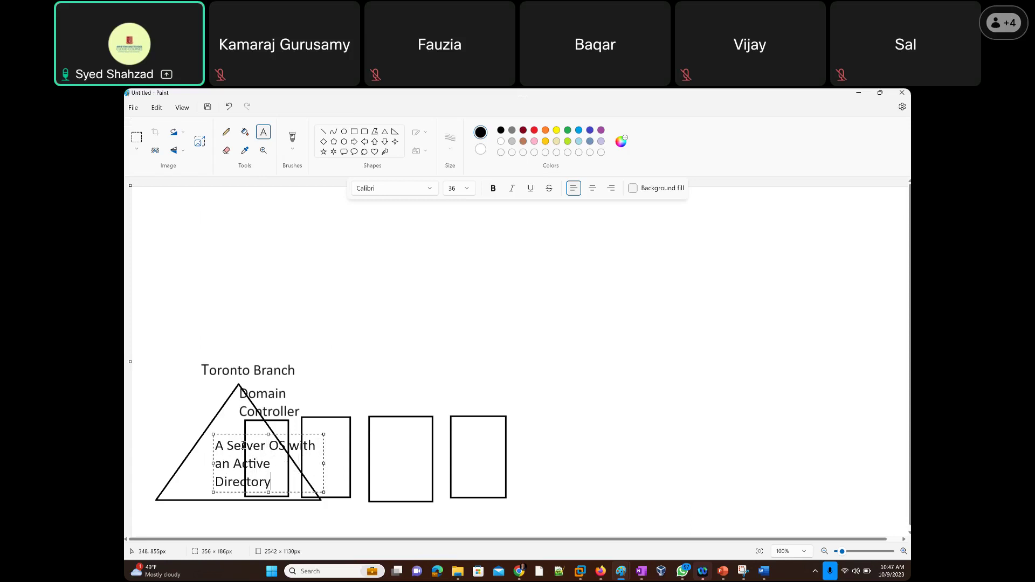
type(" Installed")
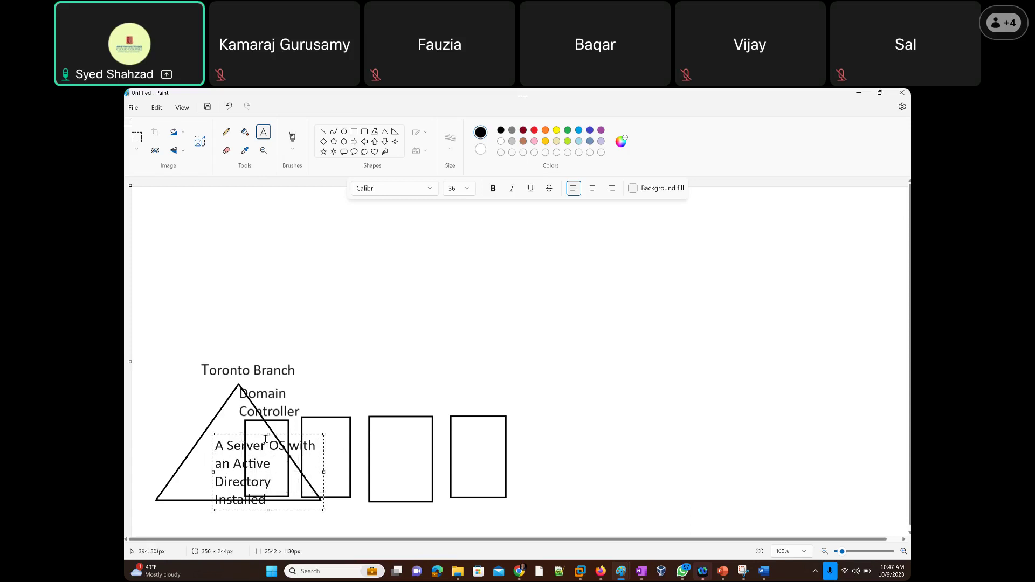
key("ctrl+a")
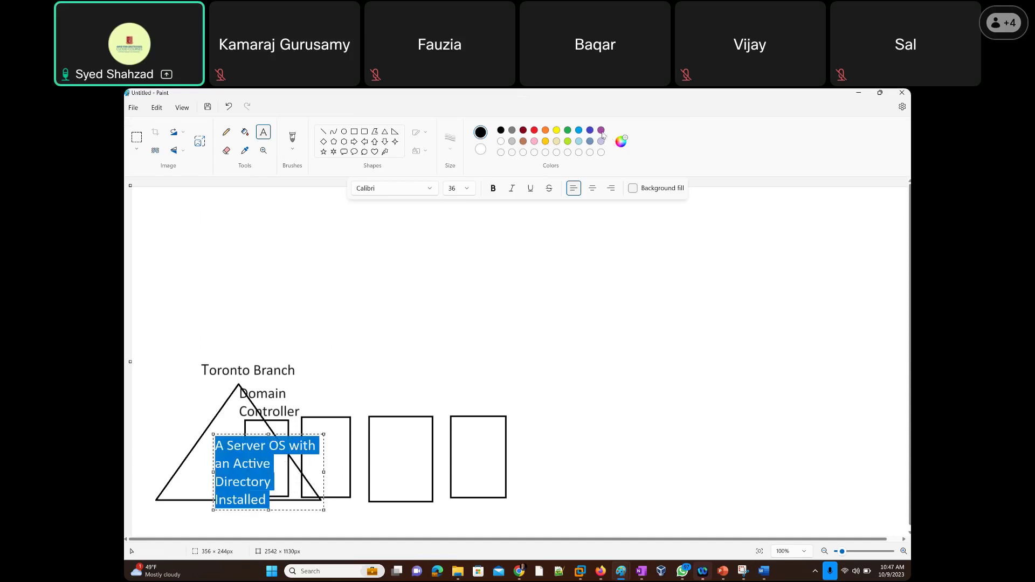
left_click(601, 130)
left_click(282, 469)
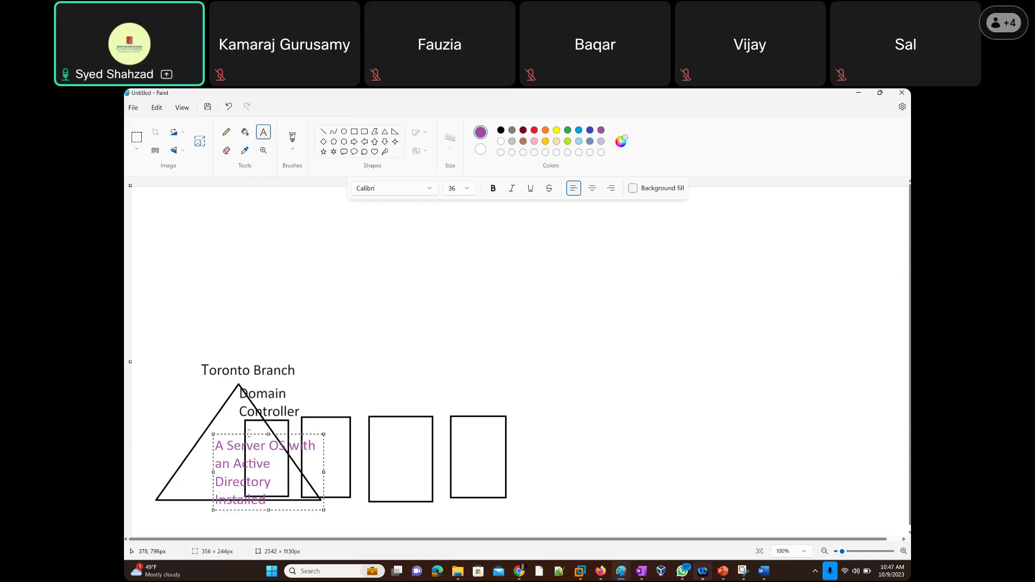
left_click_drag(248, 432, 214, 421)
left_click(446, 333)
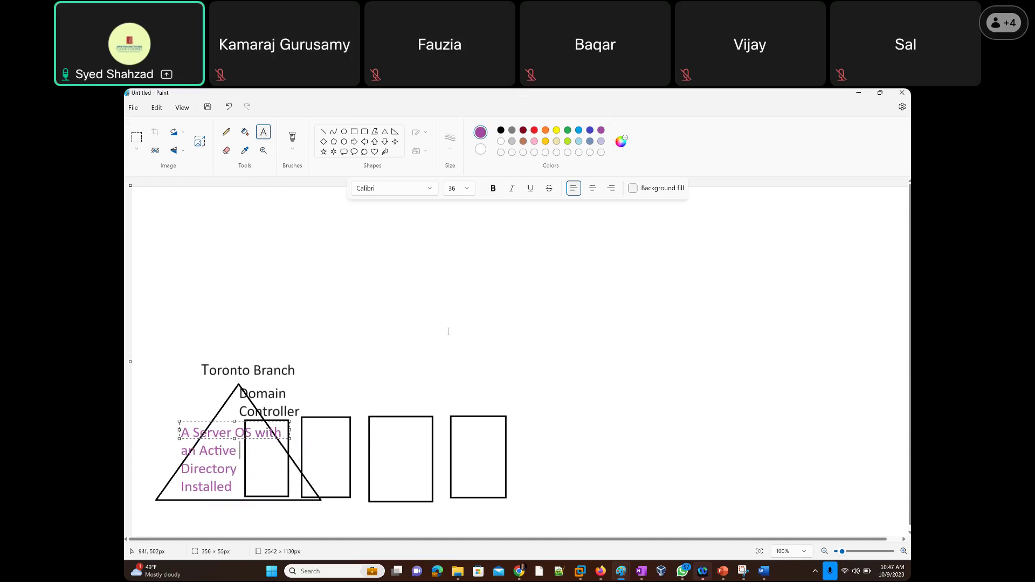
left_click(501, 131)
left_click(304, 395)
Label the second rectangle 'Domain Controller' and add 'RootDC' left of the triangle's top.
type("Domain Contr")
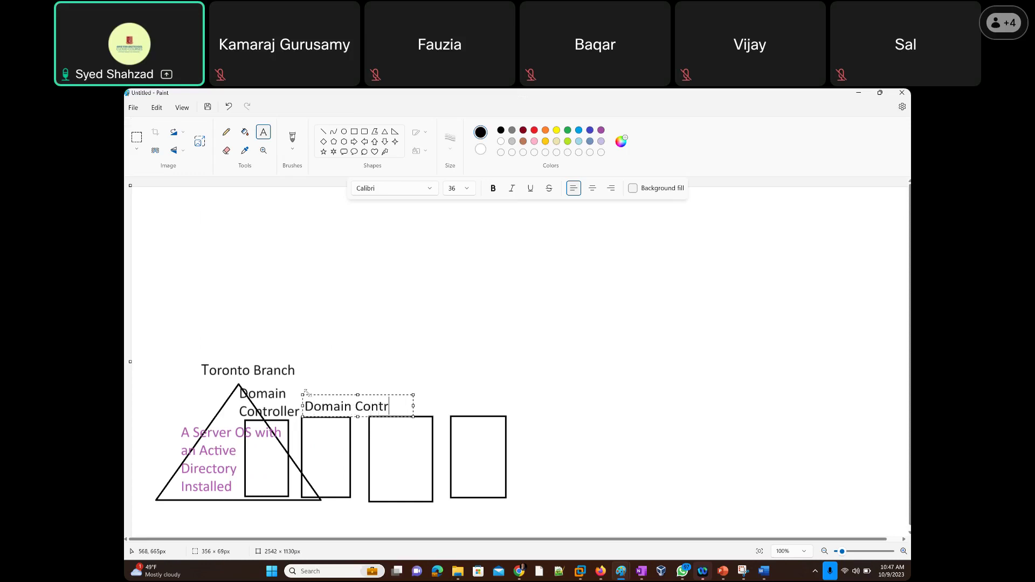
type("oller")
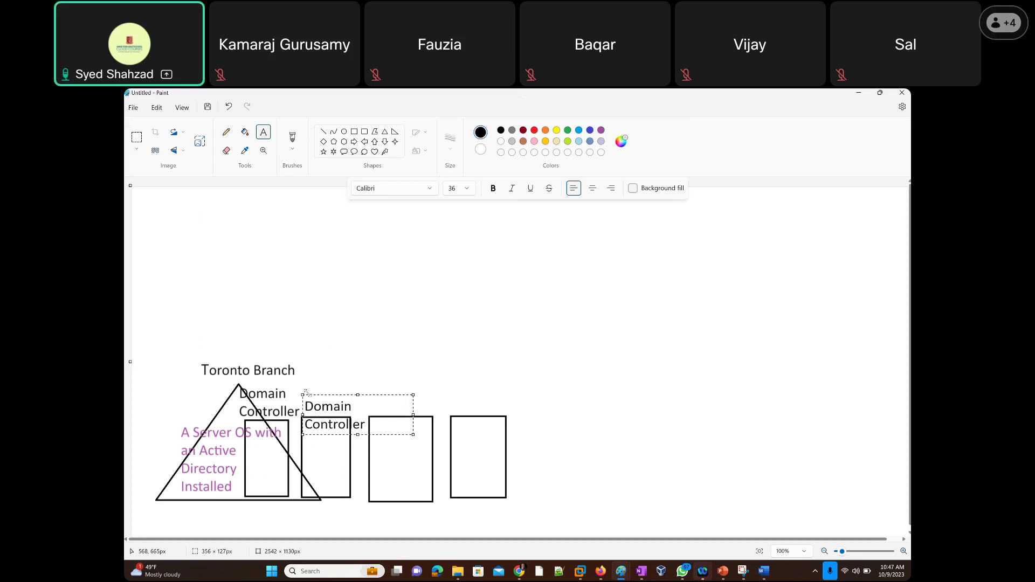
left_click_drag(320, 396, 320, 378)
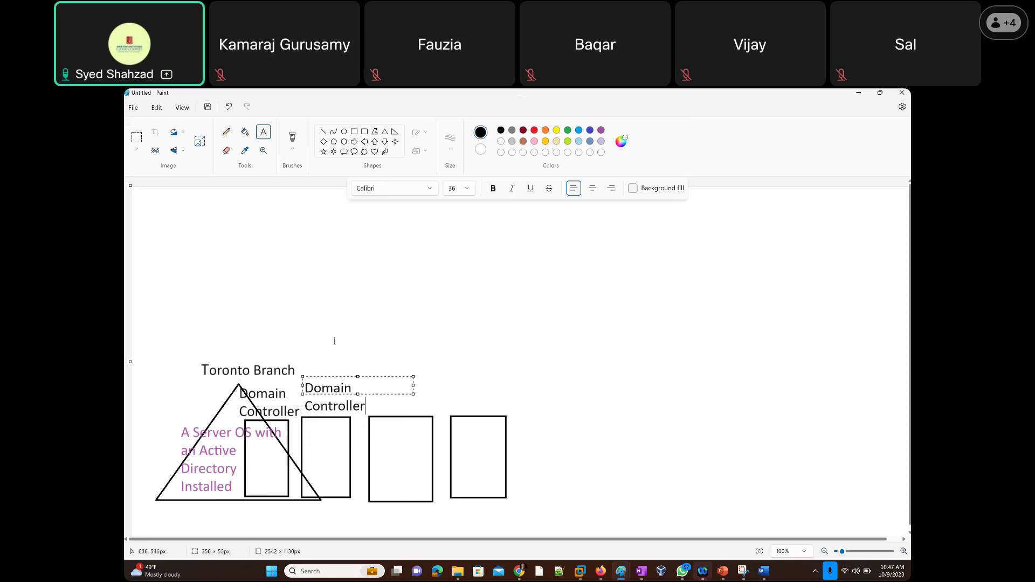
left_click(331, 330)
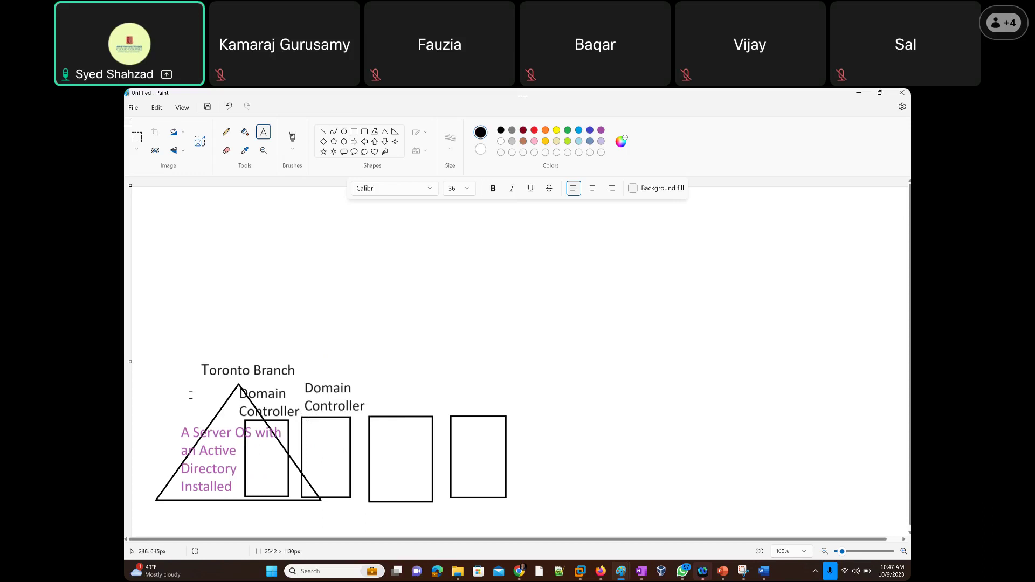
left_click(171, 394)
type("Root")
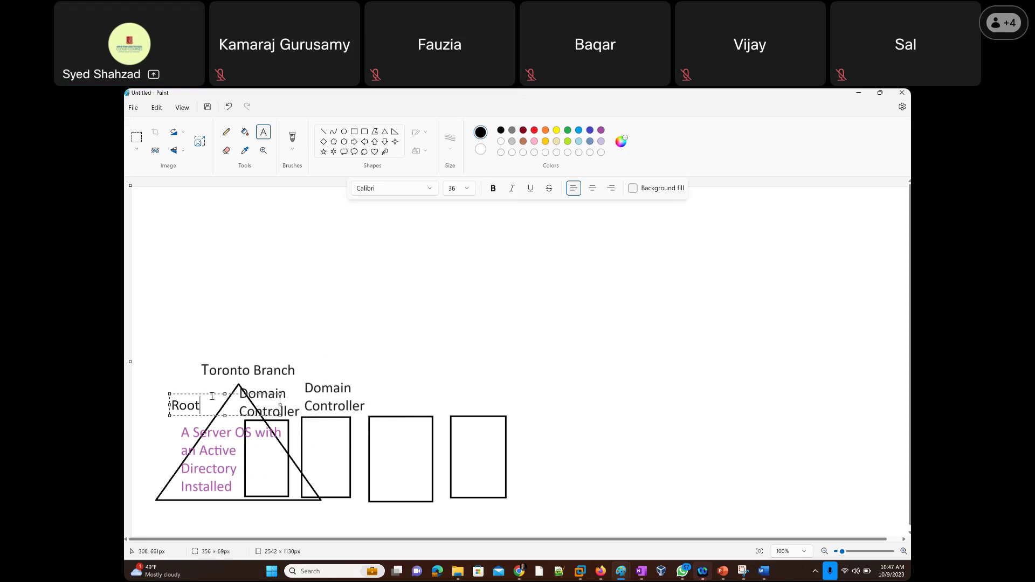
type("DC")
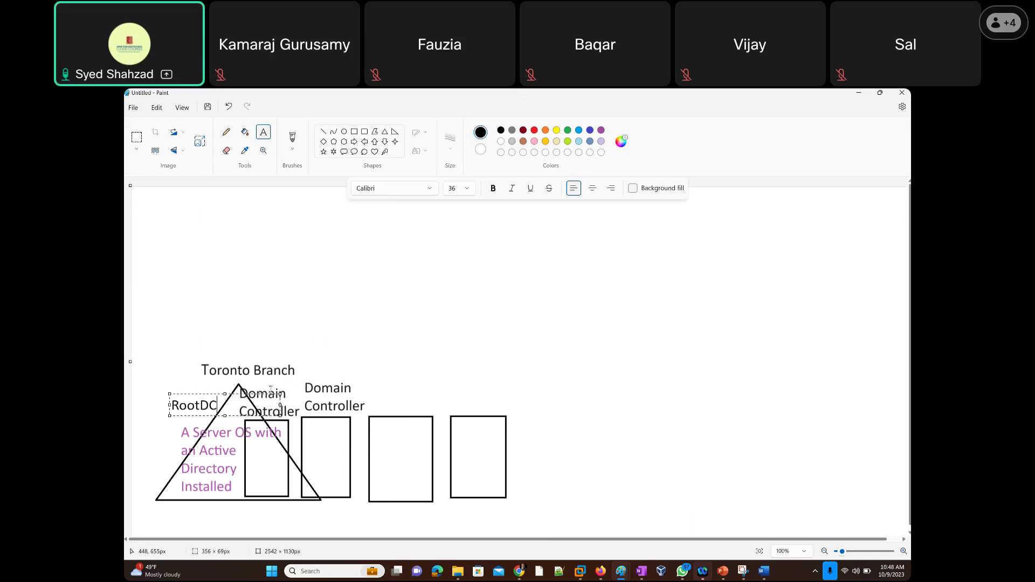
left_click(309, 369)
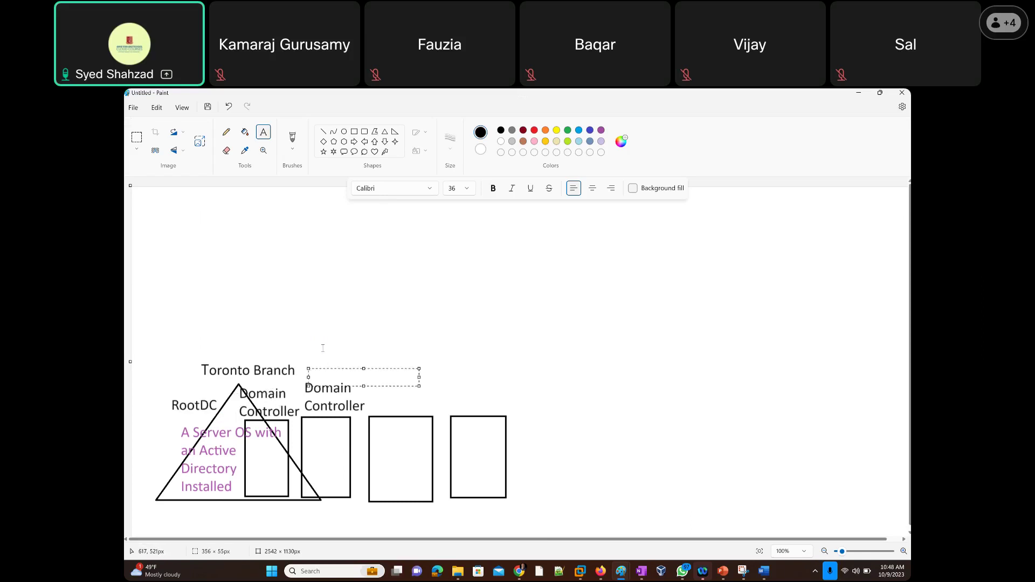
Place 'Additional DC', split over two lines, beneath the second Domain Controller label.
type("Additio")
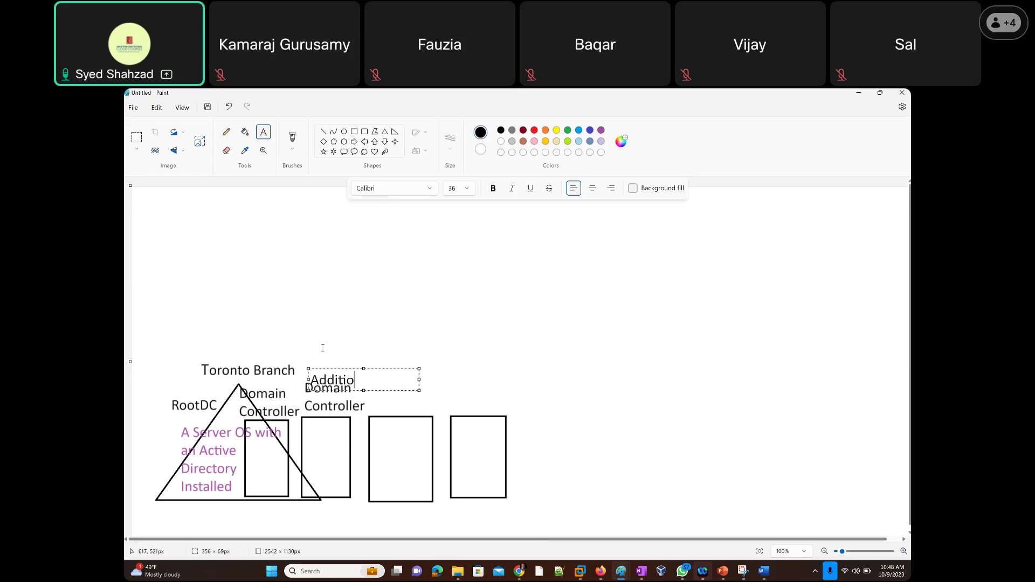
type("nal DC")
left_click(334, 354)
left_click_drag(334, 353, 322, 412)
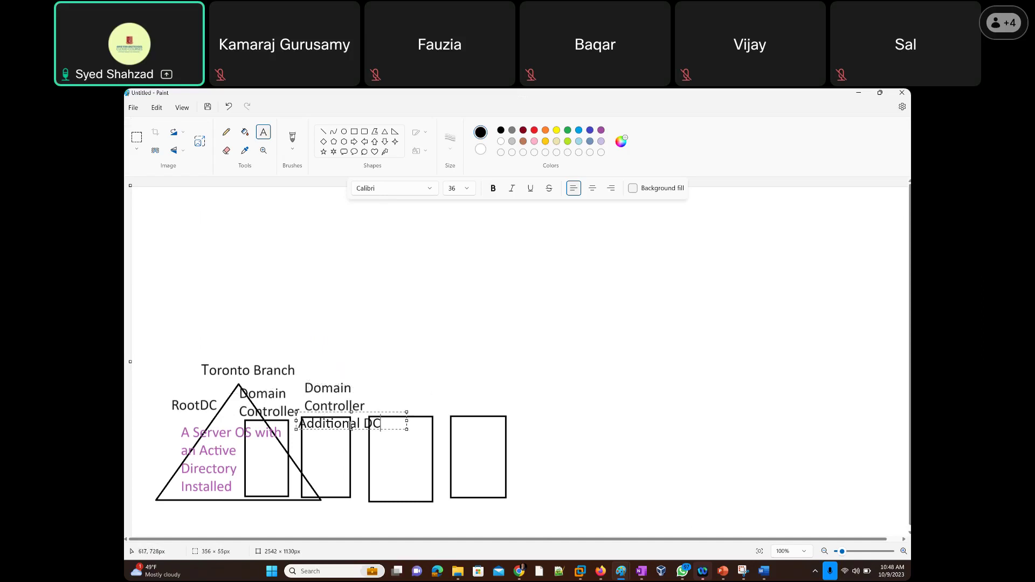
left_click(363, 423)
key("Return")
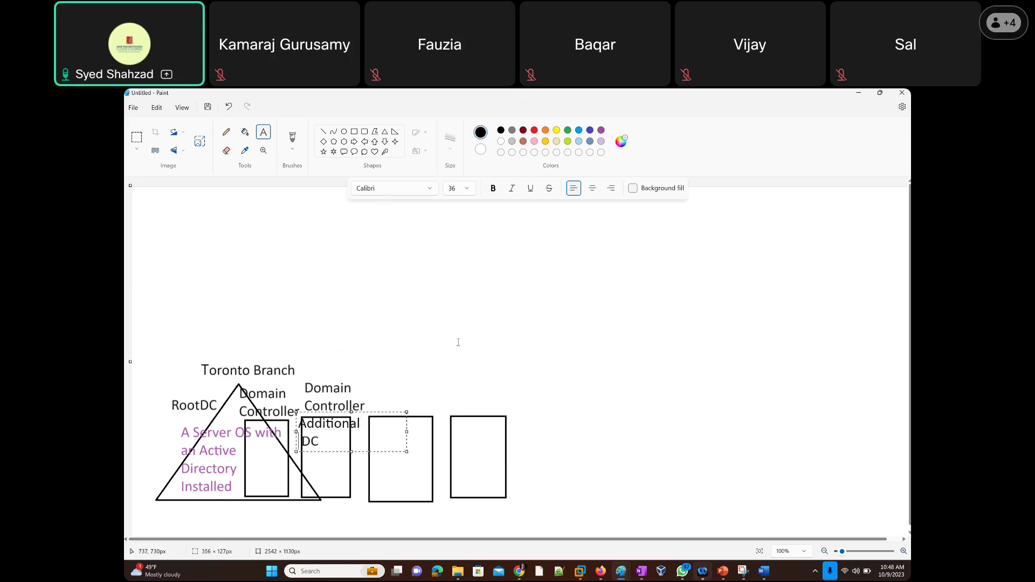
left_click(311, 330)
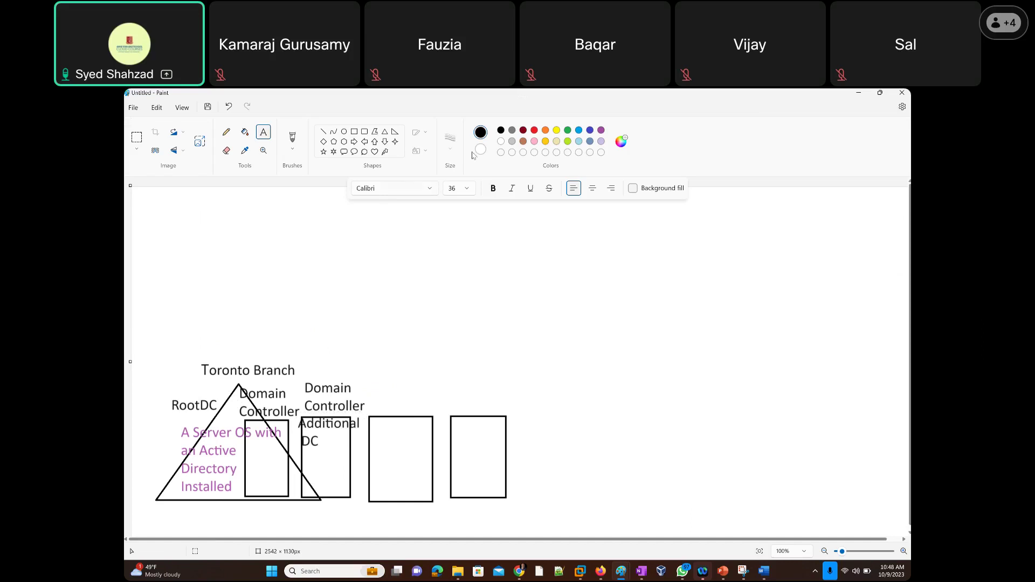
Add green 'FSMO Roles' text just below the RootDC label.
left_click(567, 132)
left_click(137, 385)
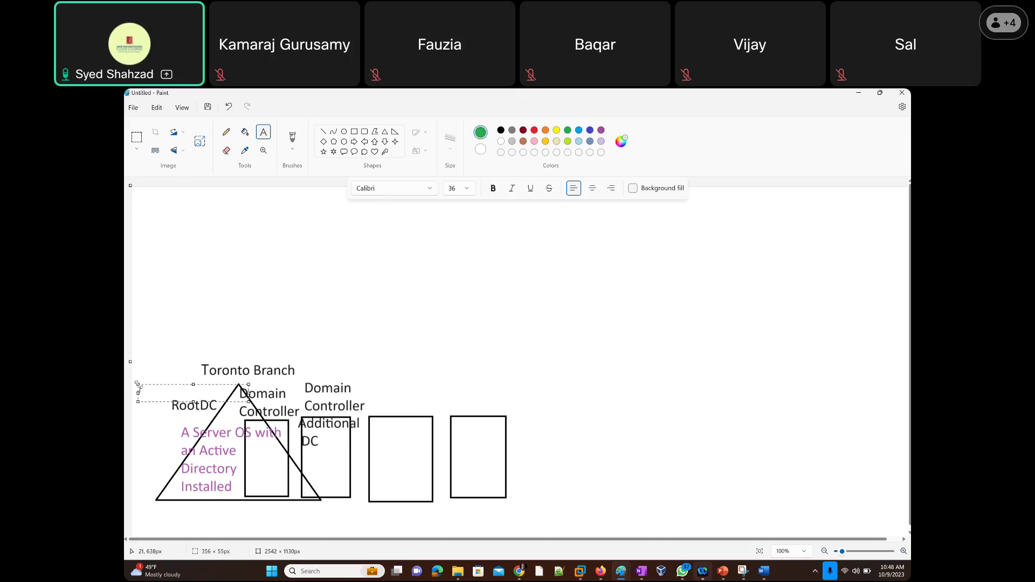
type("FSMO Roles")
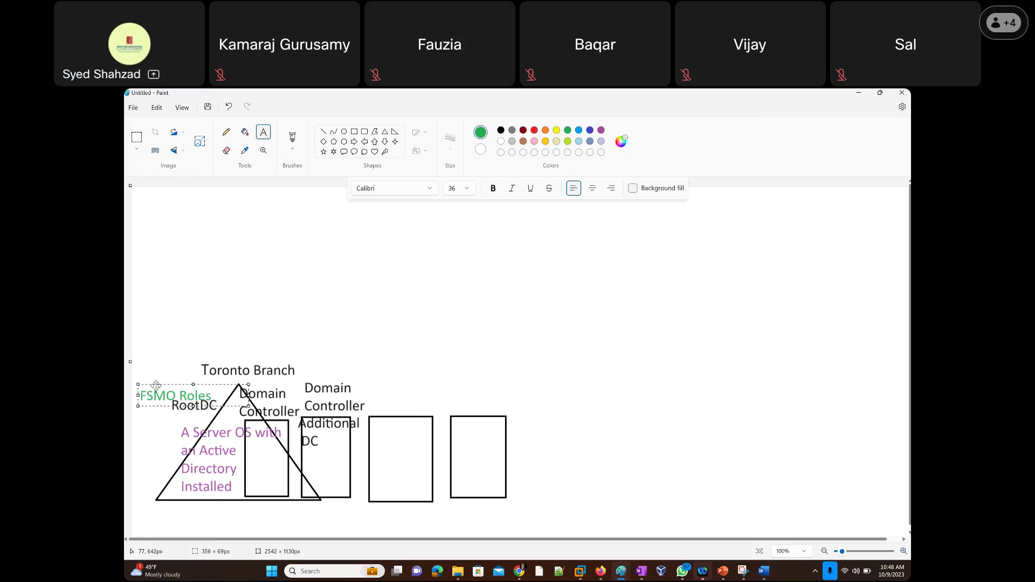
left_click_drag(156, 386, 150, 379)
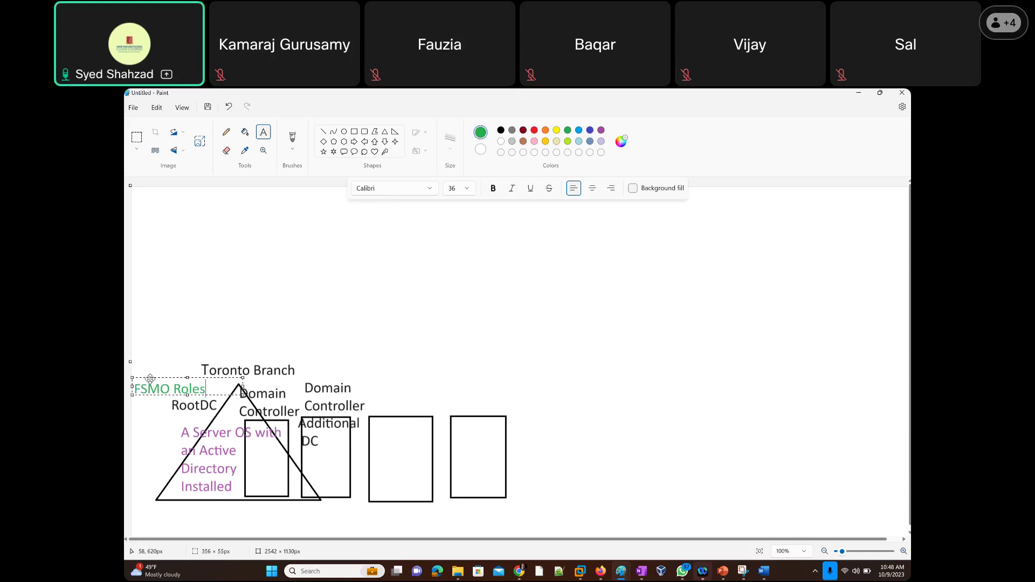
left_click_drag(149, 378, 178, 408)
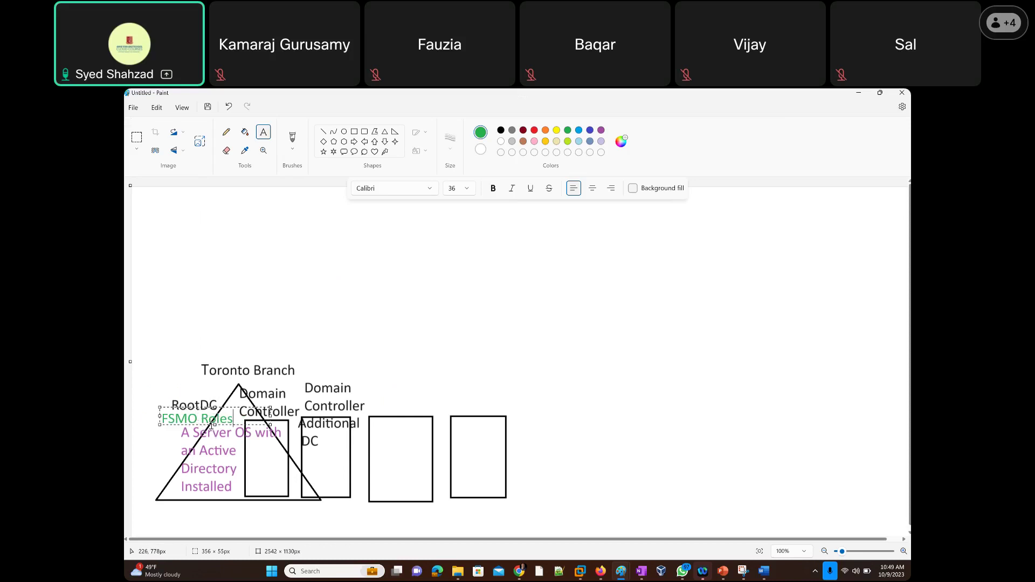
left_click(392, 324)
left_click(392, 324)
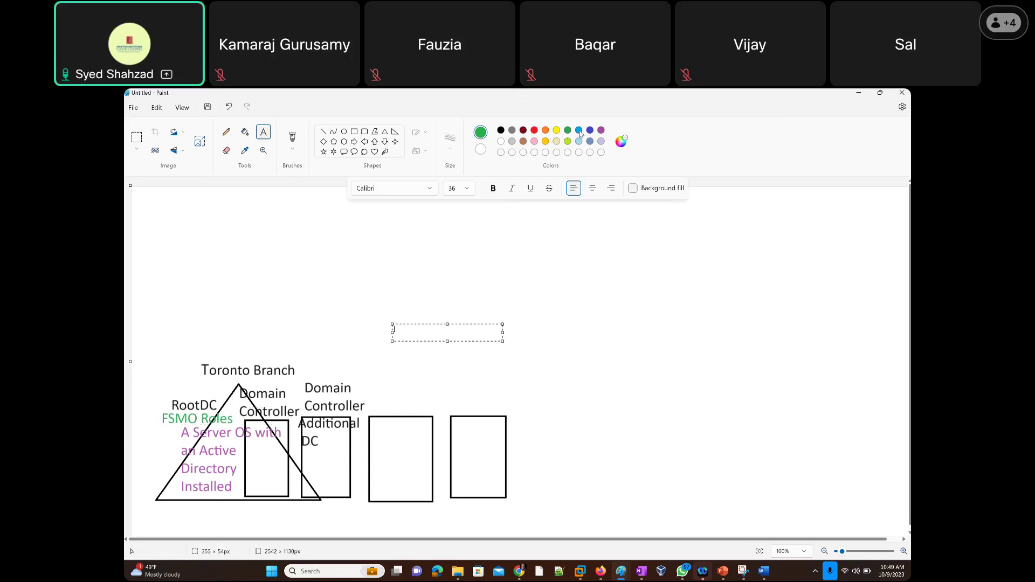
Place orange 'GPO - Group POlicy Objects' text inside the Domain Controller box, then return to black.
left_click(545, 129)
left_click(318, 465)
left_click(263, 463)
type("G")
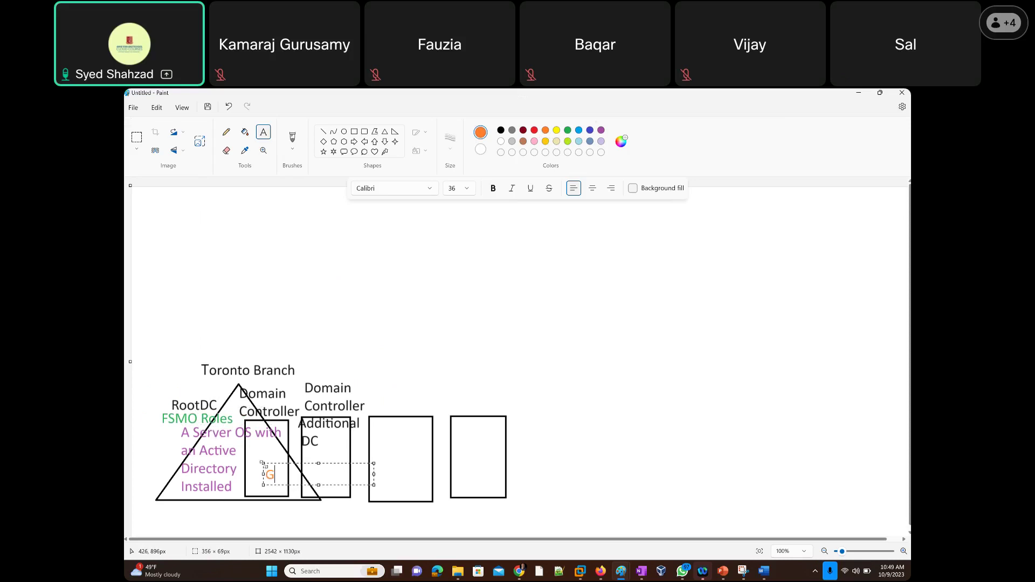
type("PO ")
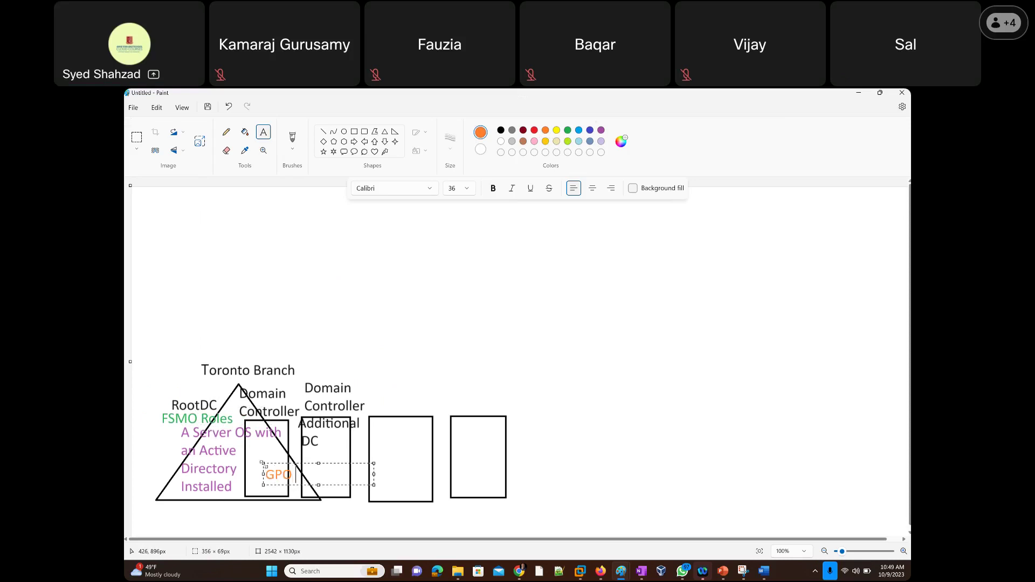
type("- Group")
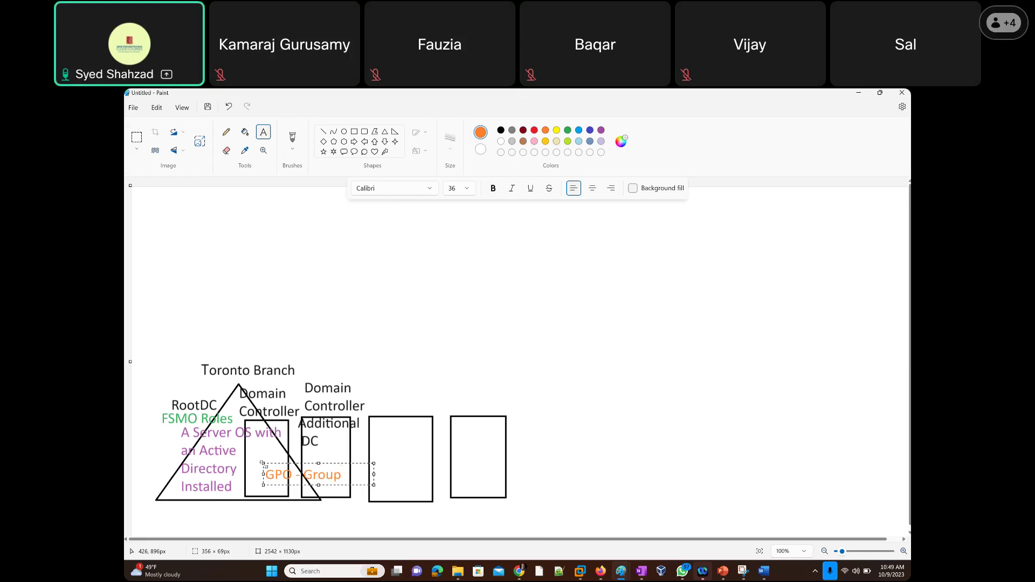
type(" POlicy")
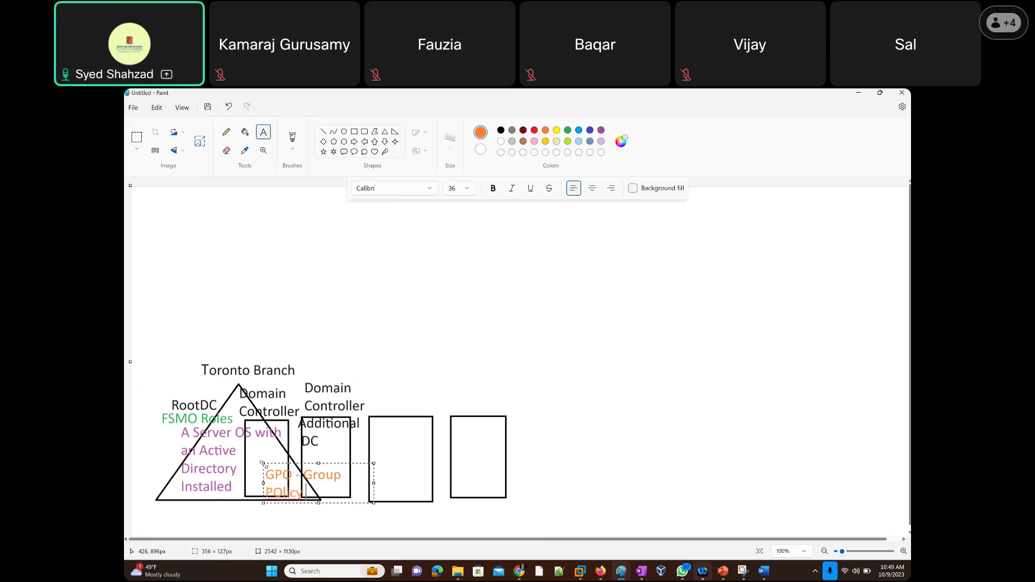
type(" Objects")
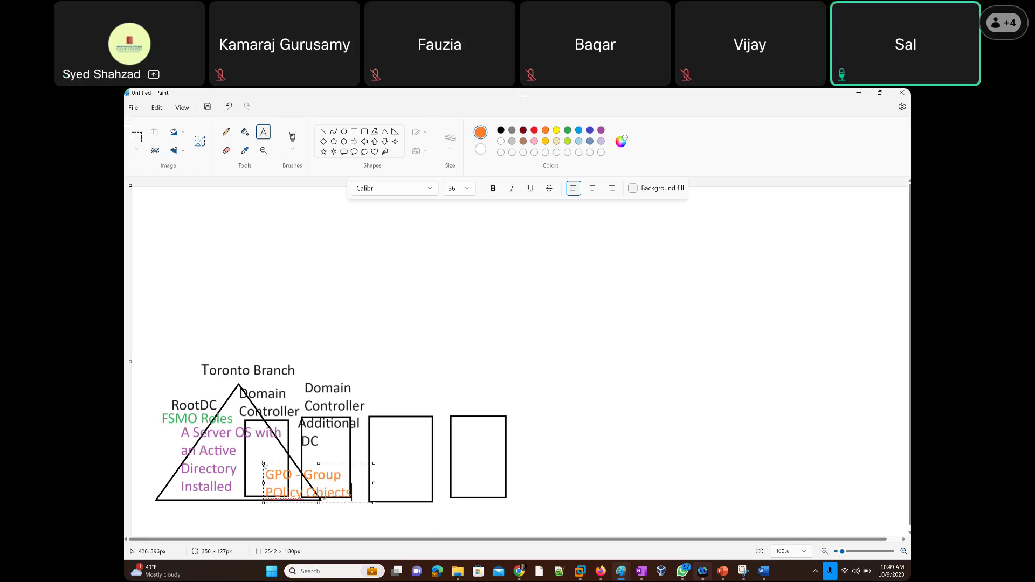
left_click_drag(304, 463, 296, 452)
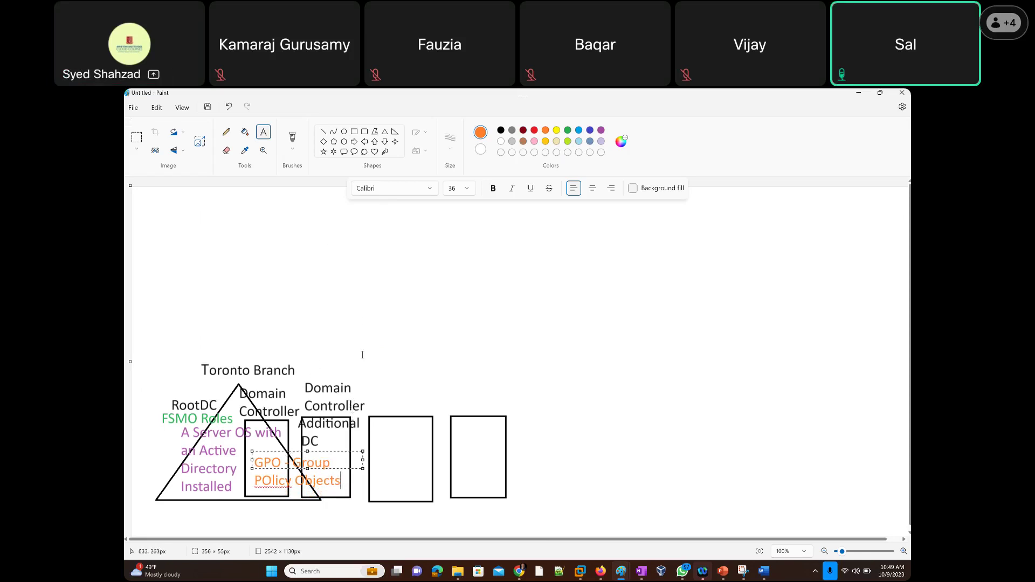
left_click(501, 131)
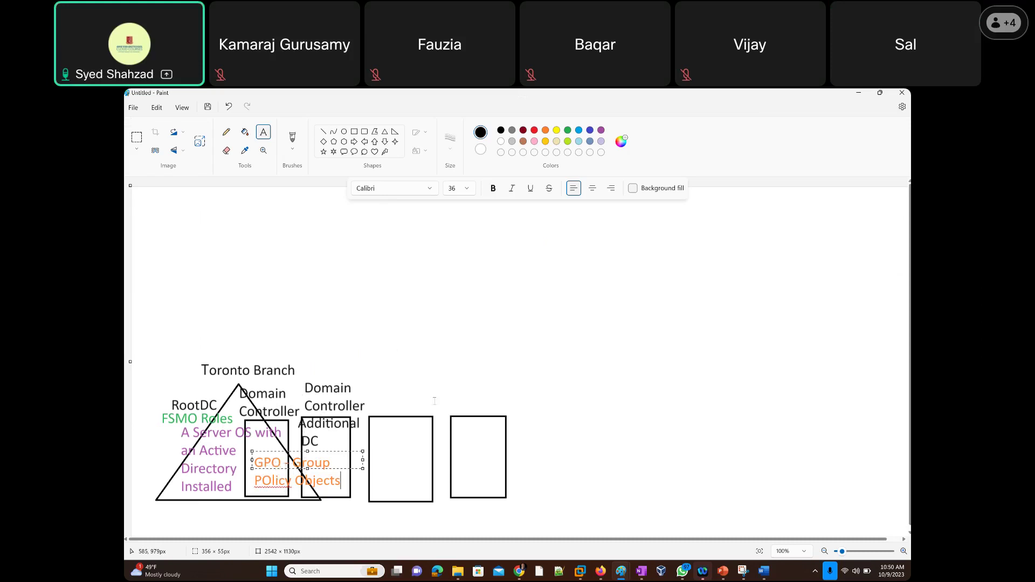
left_click(462, 372)
left_click(227, 135)
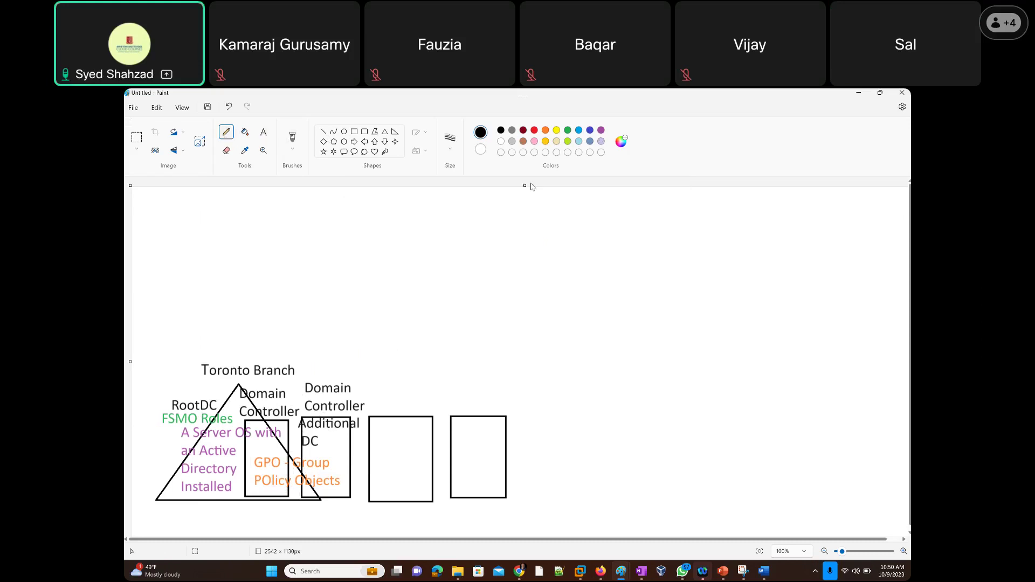
Add black '10k Endusers Desktops / Laptops' text below the right-hand boxes, then return to Firefox.
left_click(263, 133)
left_click(571, 483)
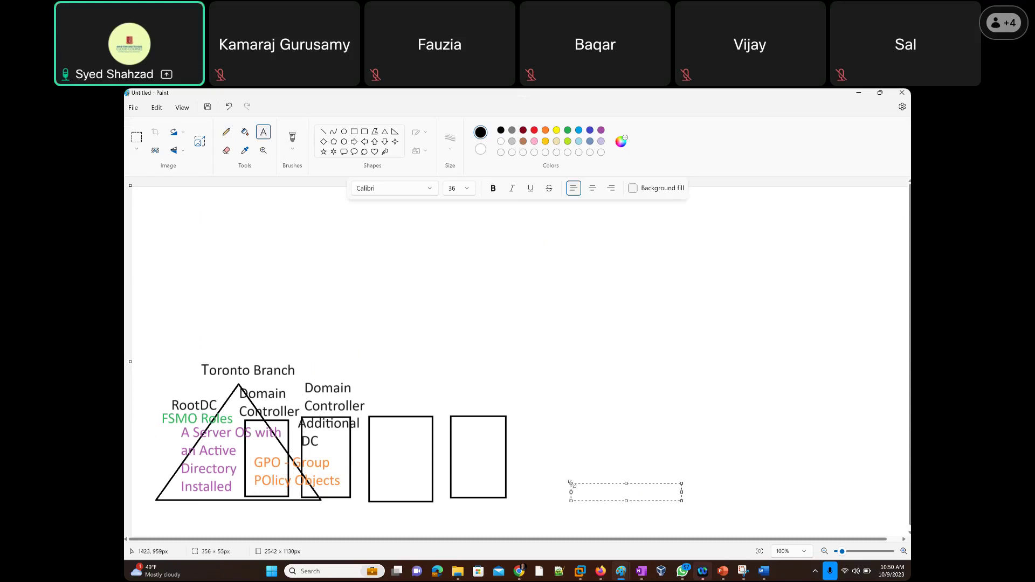
type("10k Enduser")
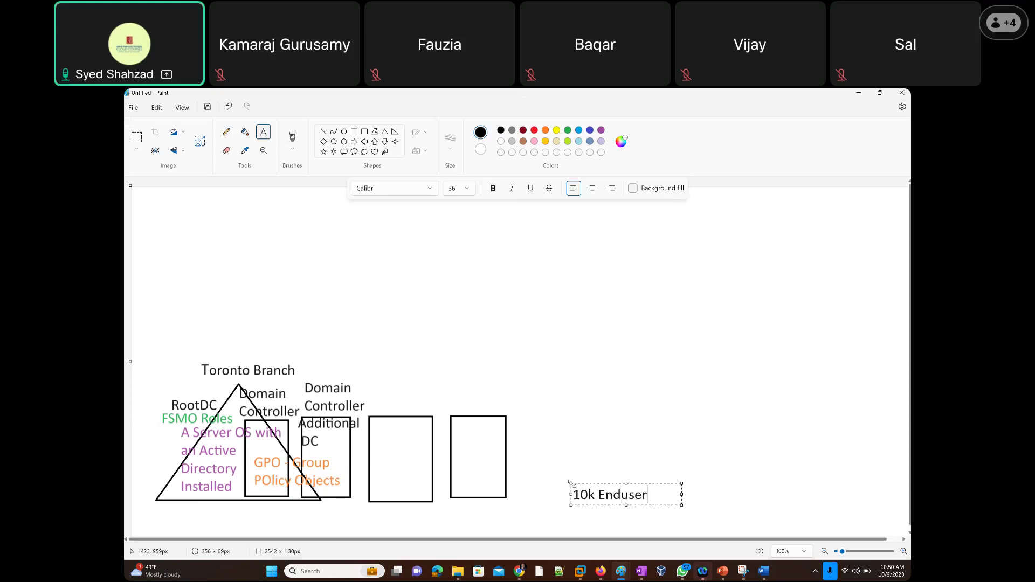
type("s Desktops / Laptops")
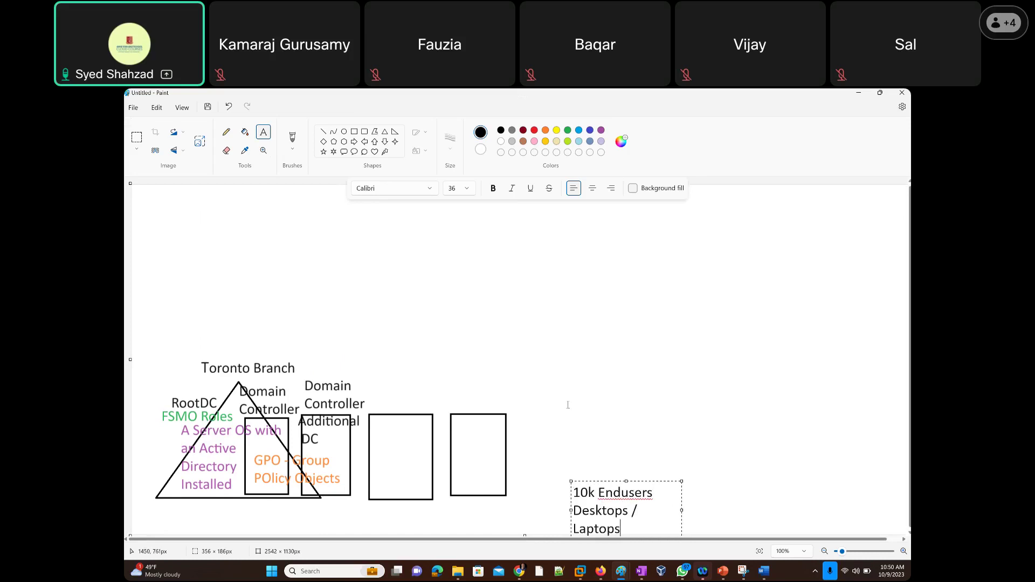
left_click(465, 393)
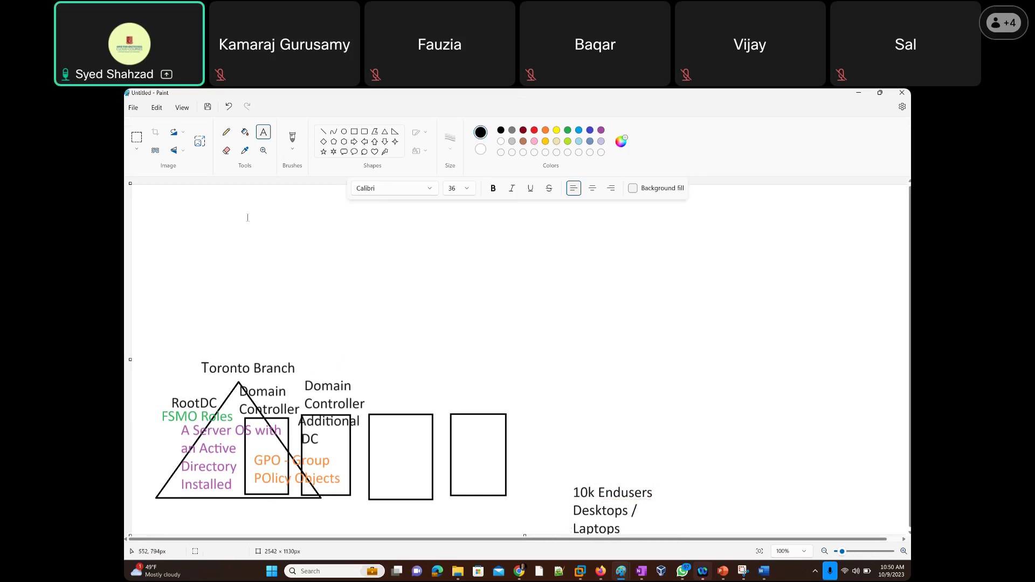
left_click(227, 132)
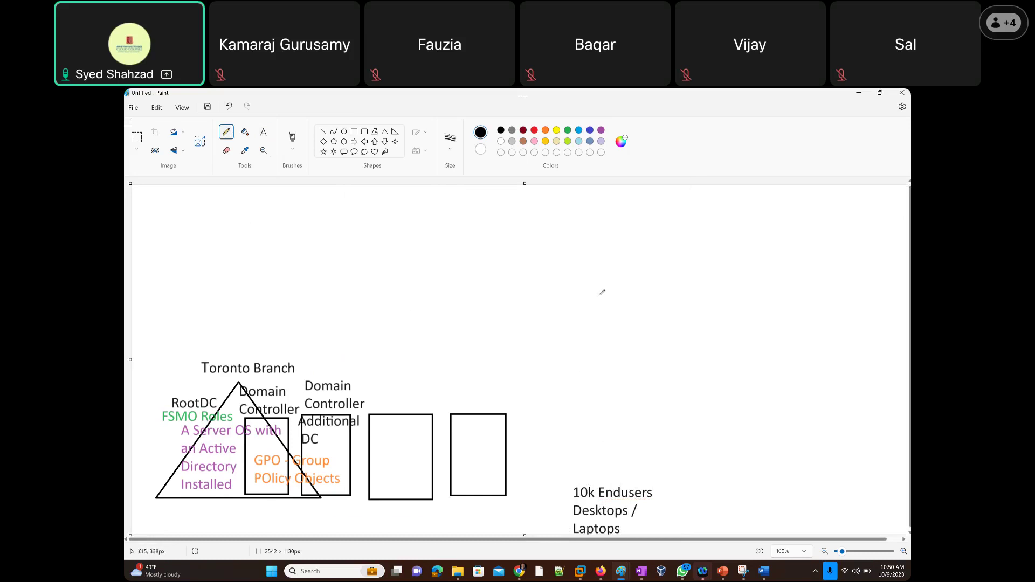
key("alt+Tab")
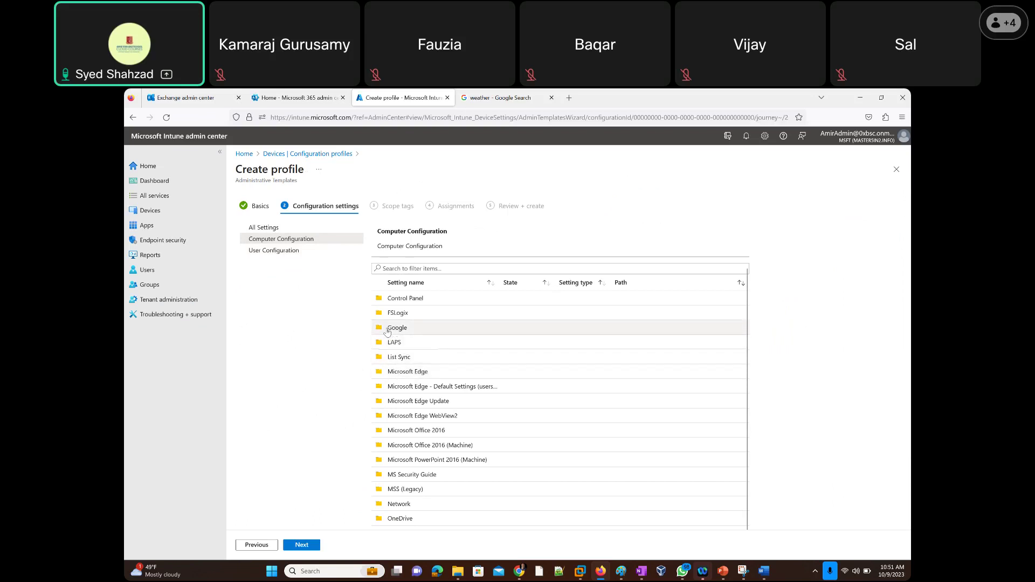
Look through the Google settings folder and the wizard steps, then close the Create profile wizard.
left_click(387, 330)
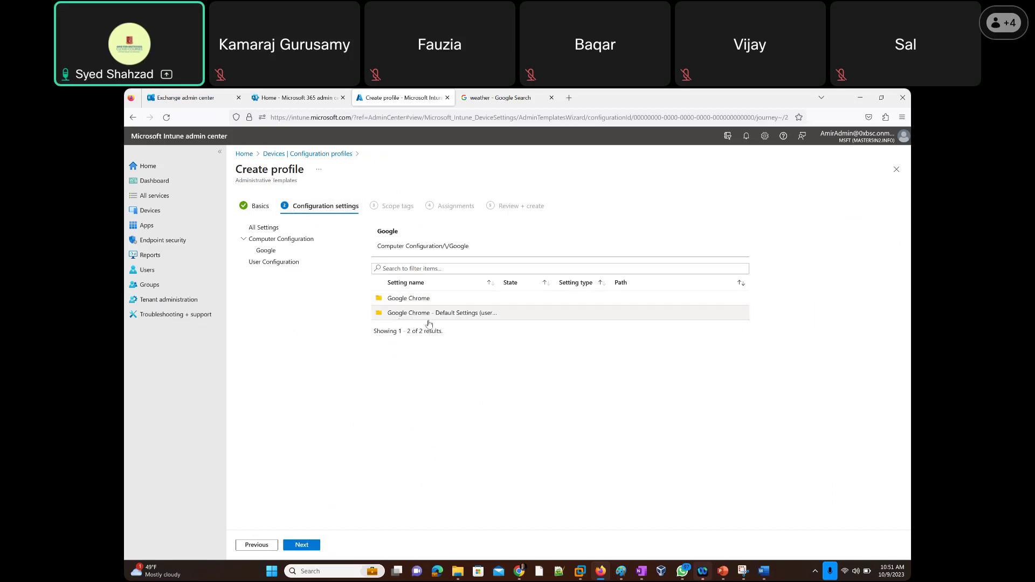
left_click(261, 207)
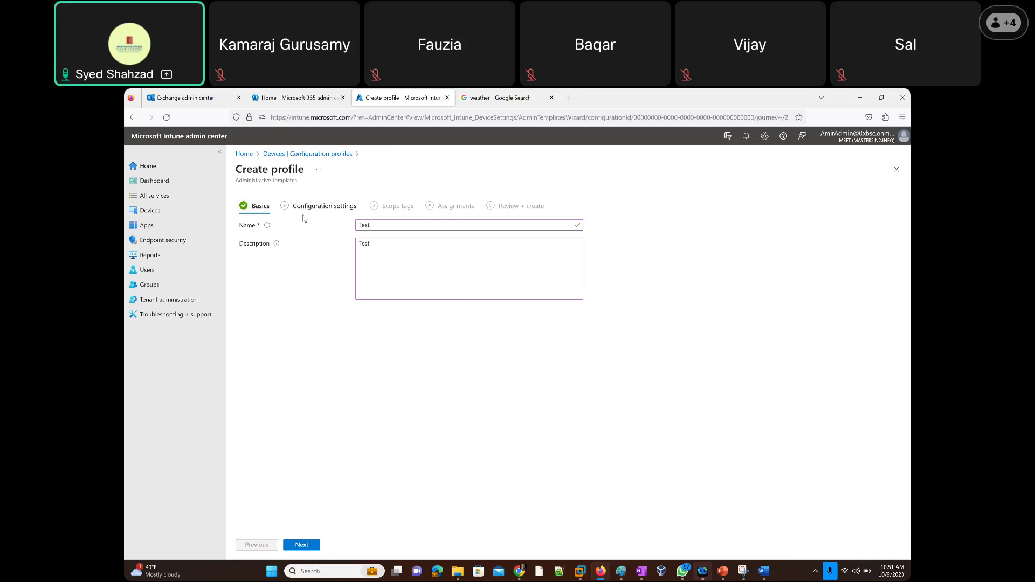
left_click(318, 207)
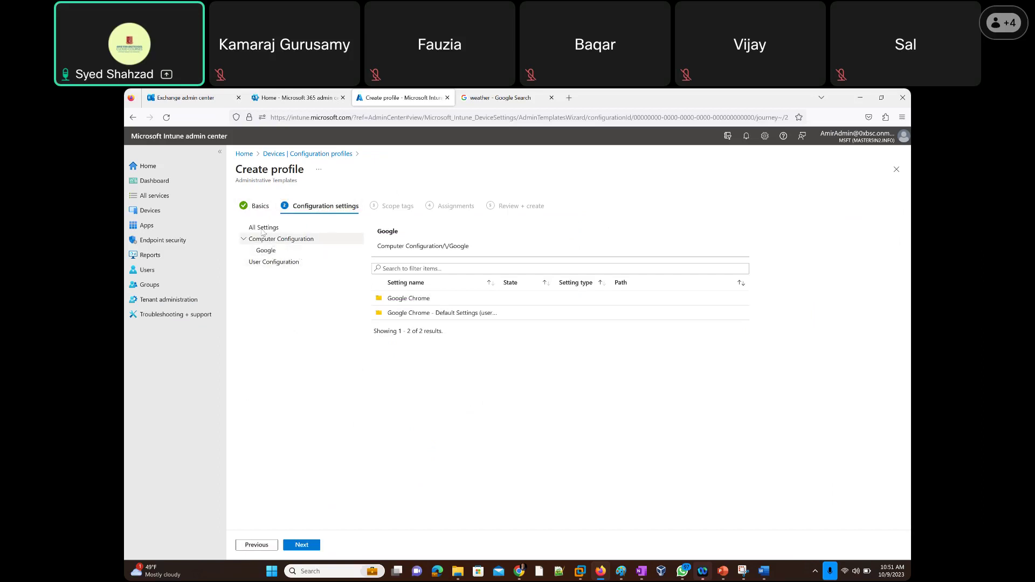
left_click(254, 545)
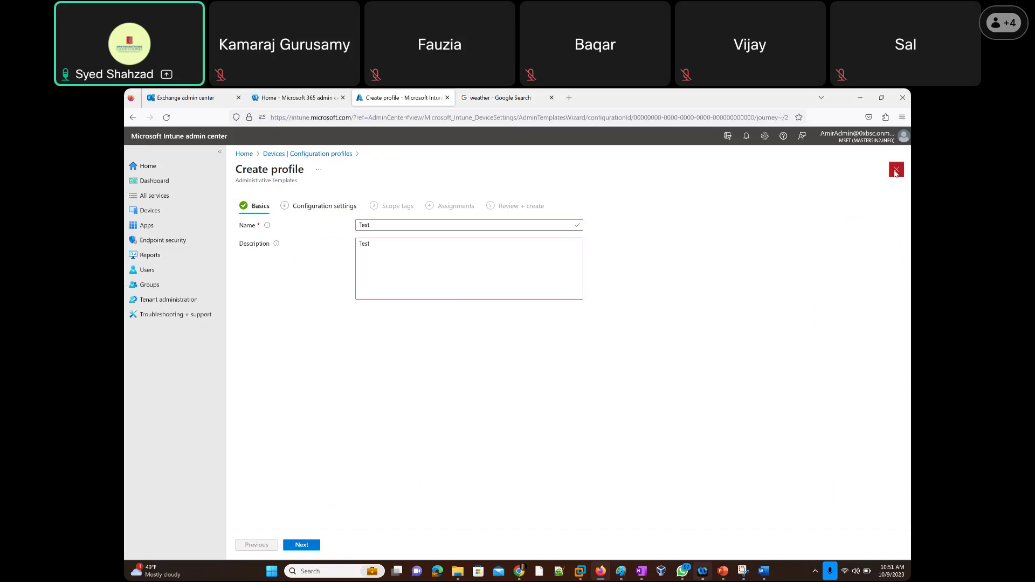
left_click(897, 170)
Discard the old profile and start a Windows 10 and later Templates profile with the Custom template.
left_click(559, 360)
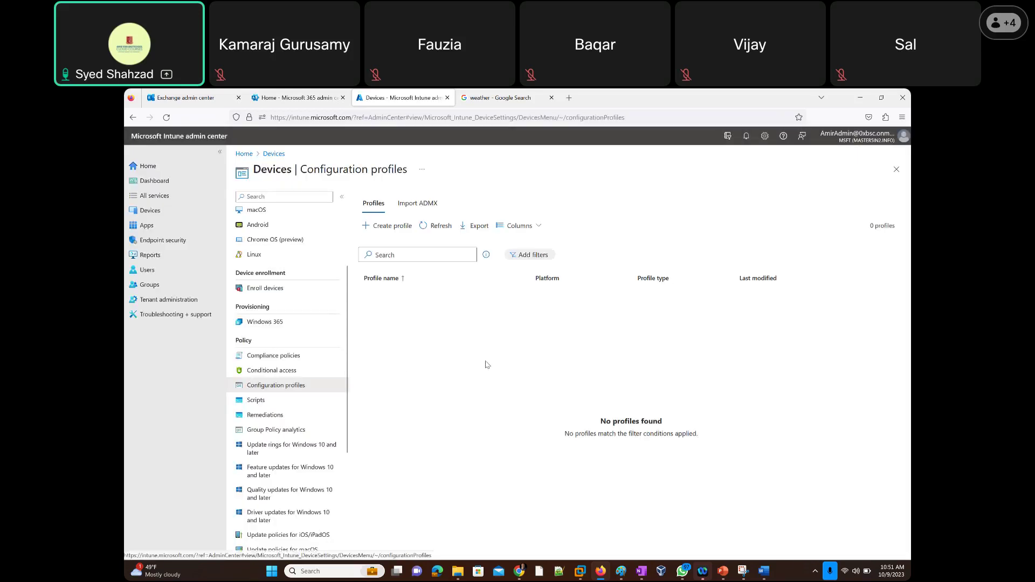
left_click(387, 226)
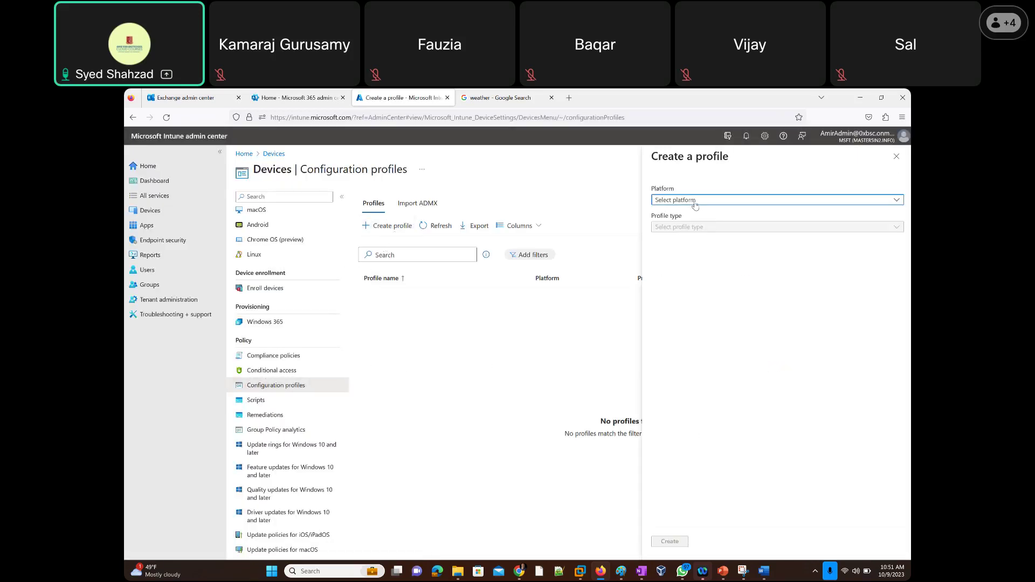
left_click(695, 201)
left_click(703, 285)
left_click(671, 227)
left_click(680, 261)
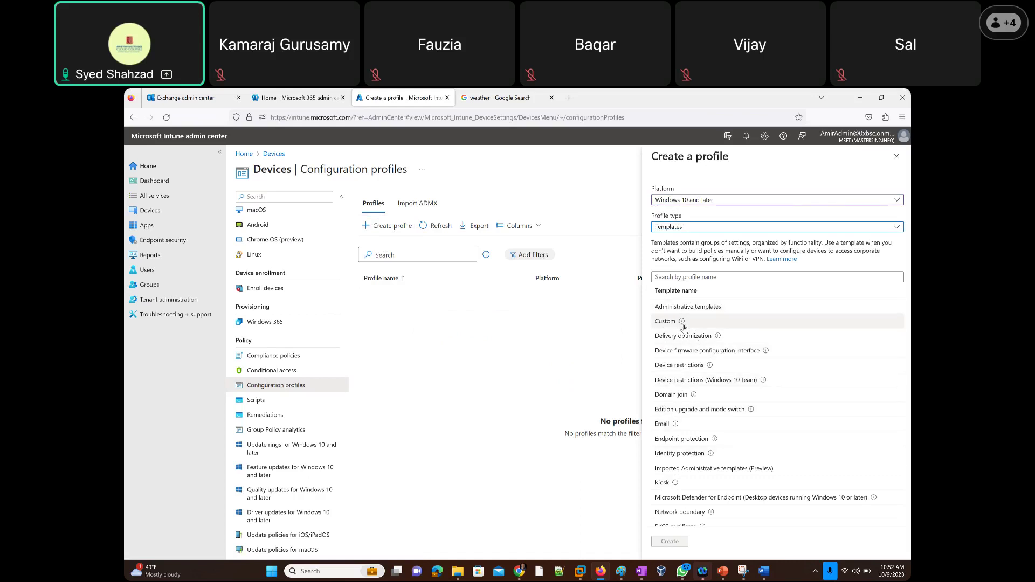
mouse_move(682, 326)
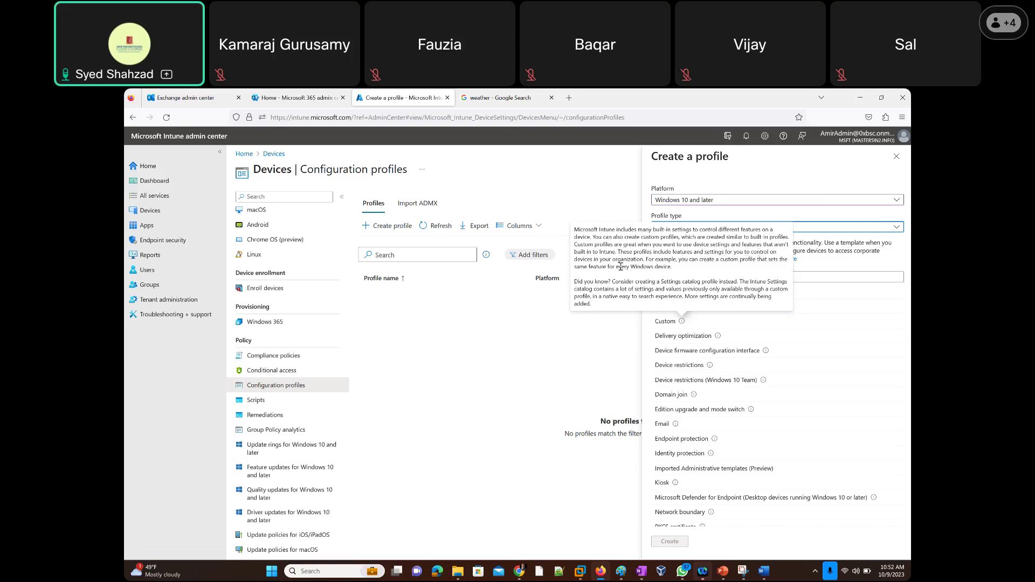
left_click(664, 326)
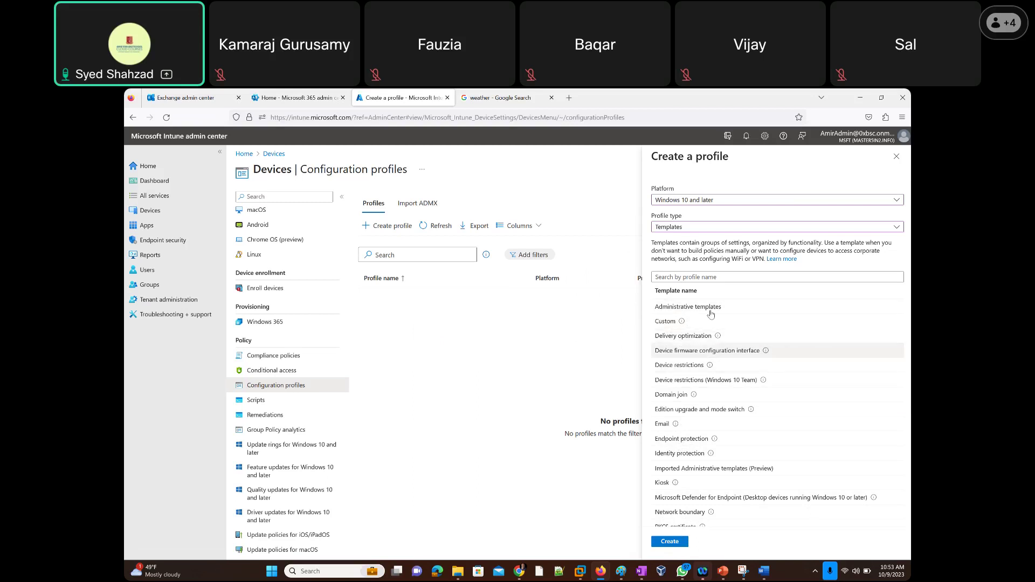
double_click(665, 321)
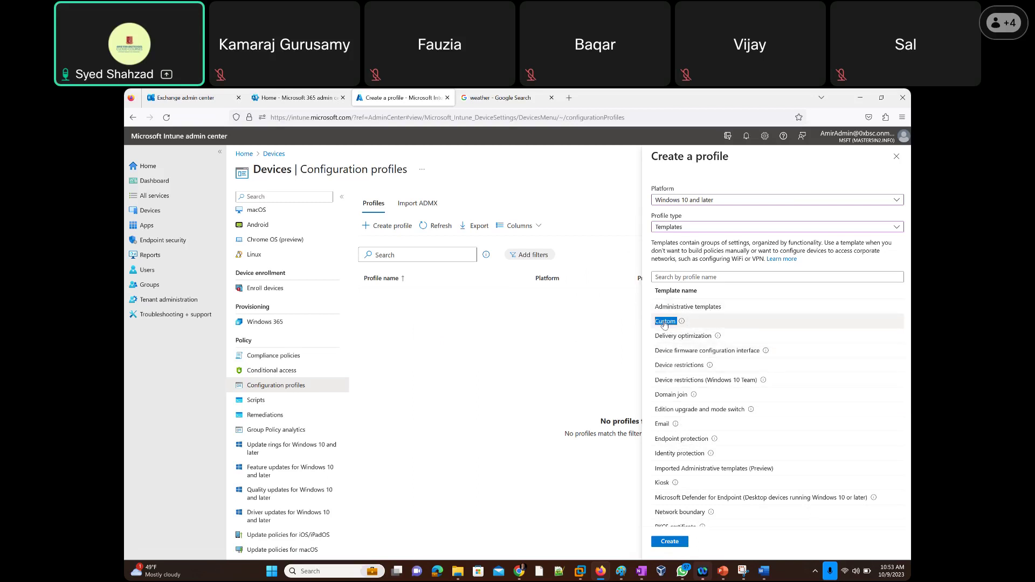
Create the Custom profile, name it 'test', and advance to Configuration settings.
left_click(668, 542)
left_click(367, 226)
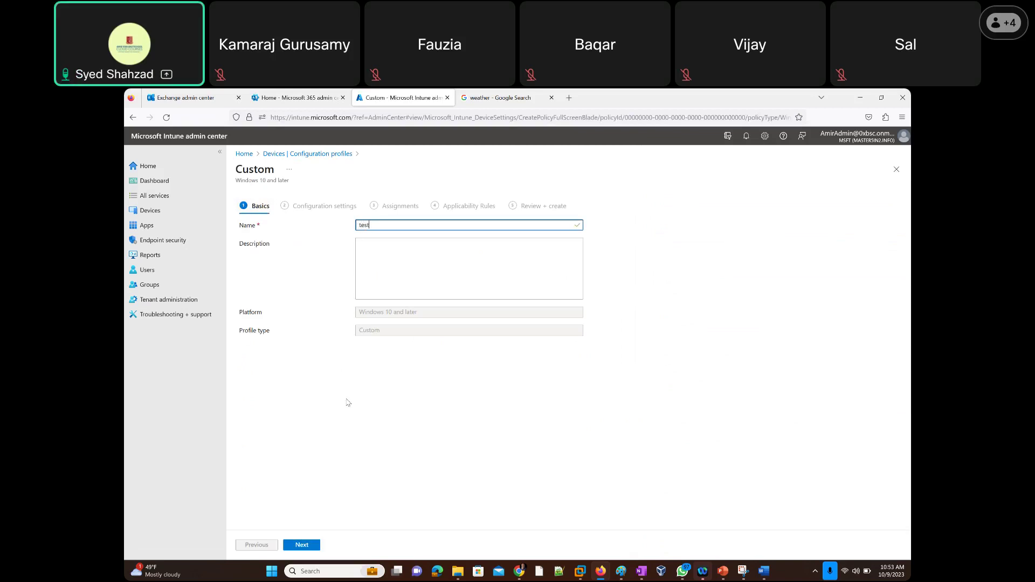
left_click(305, 547)
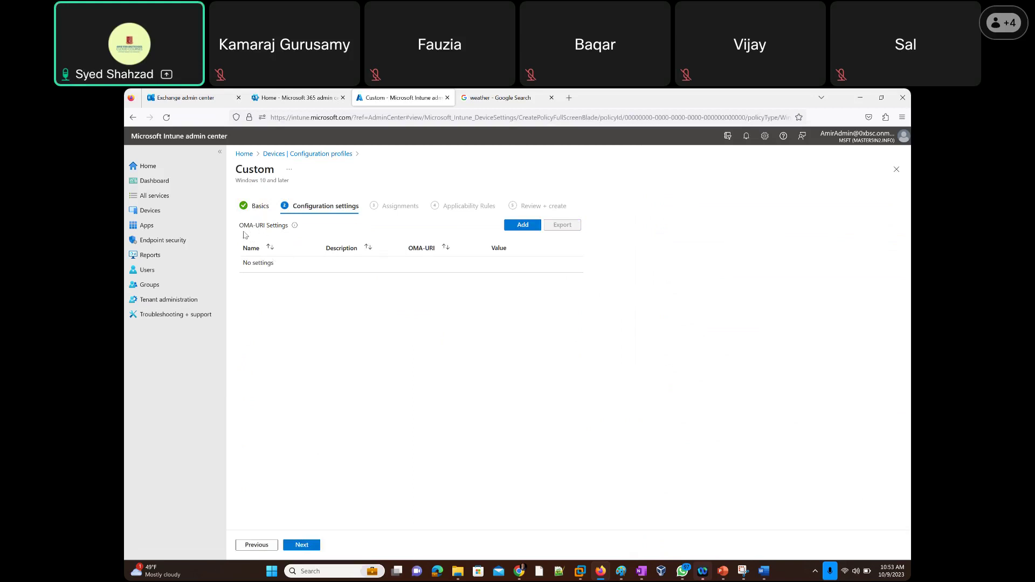
Follow the OMA-URI Settings More Information link and scroll through the Learn custom settings article.
mouse_move(295, 227)
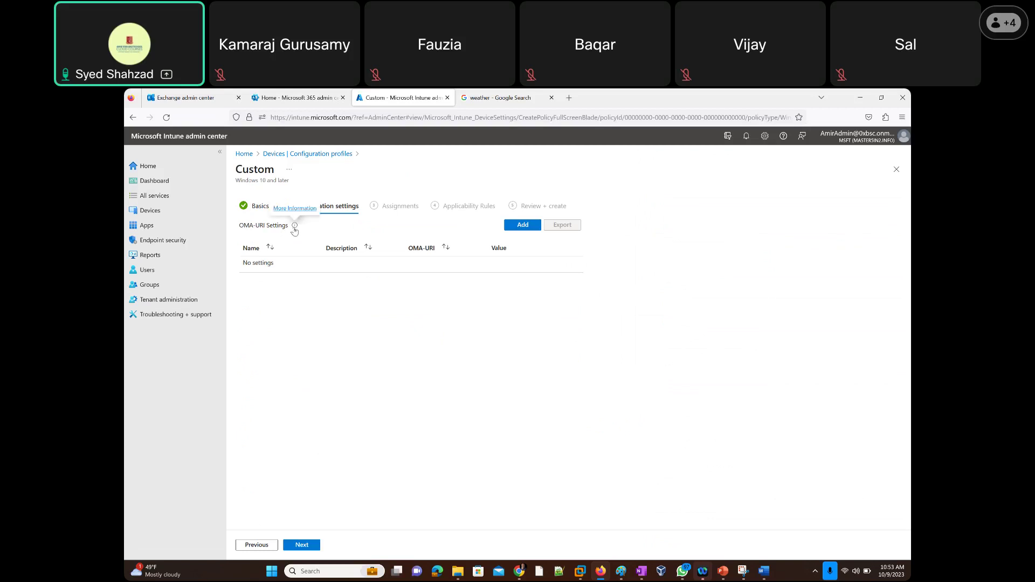
left_click(292, 210)
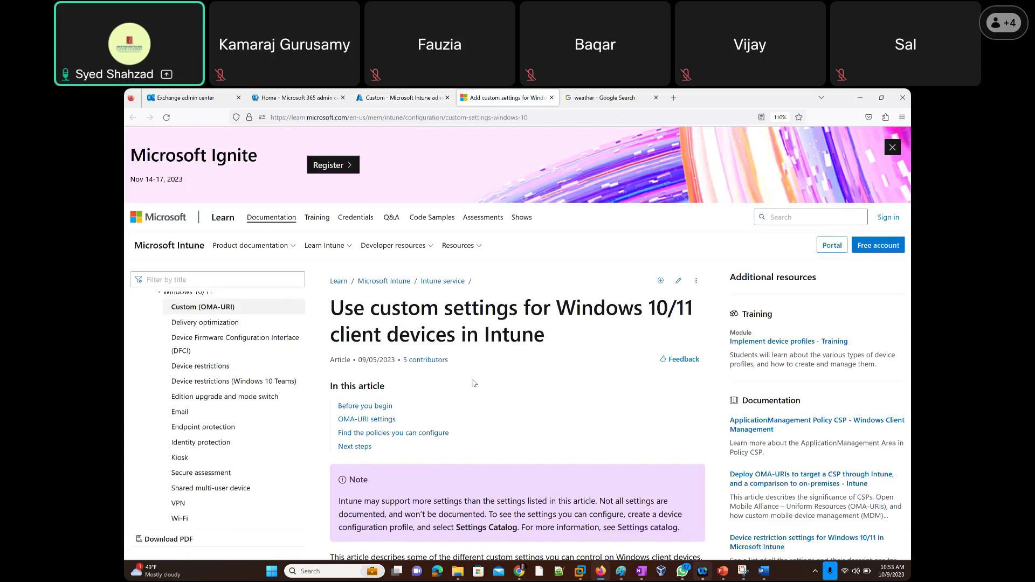
scroll(473, 383, "down", 3)
scroll(474, 383, "down", 1)
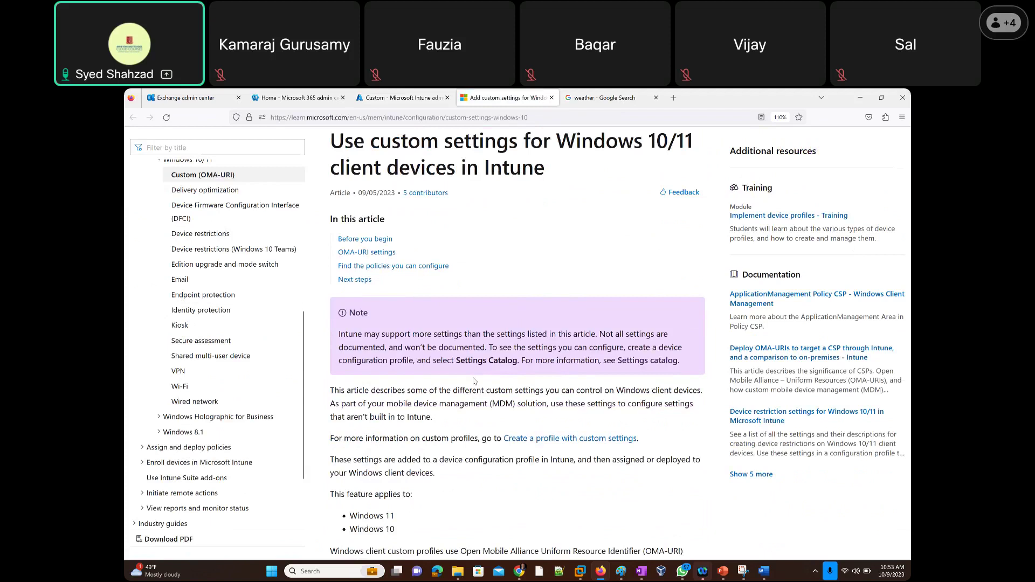
scroll(474, 381, "down", 3)
scroll(474, 381, "up", 2)
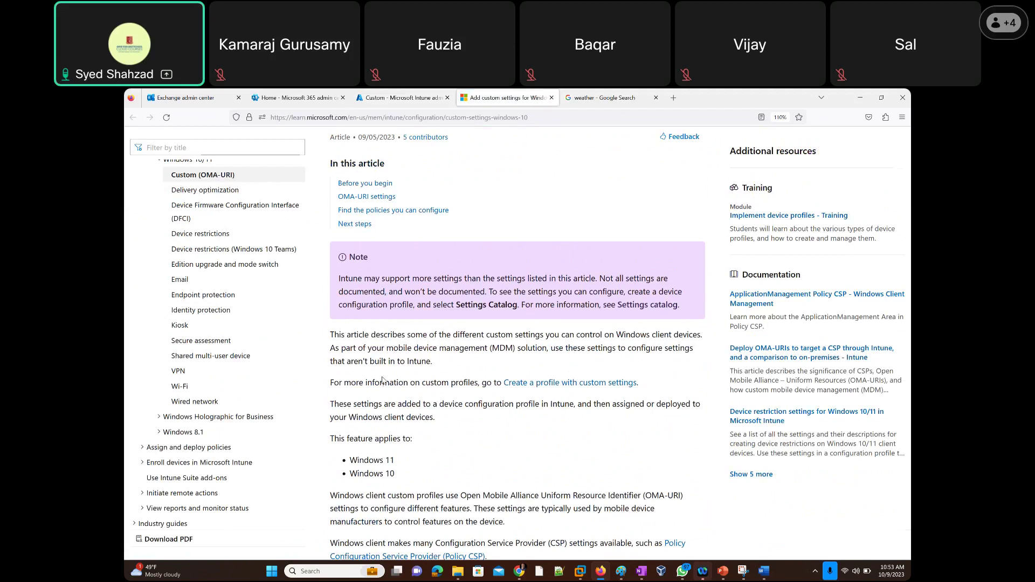
scroll(382, 381, "down", 2)
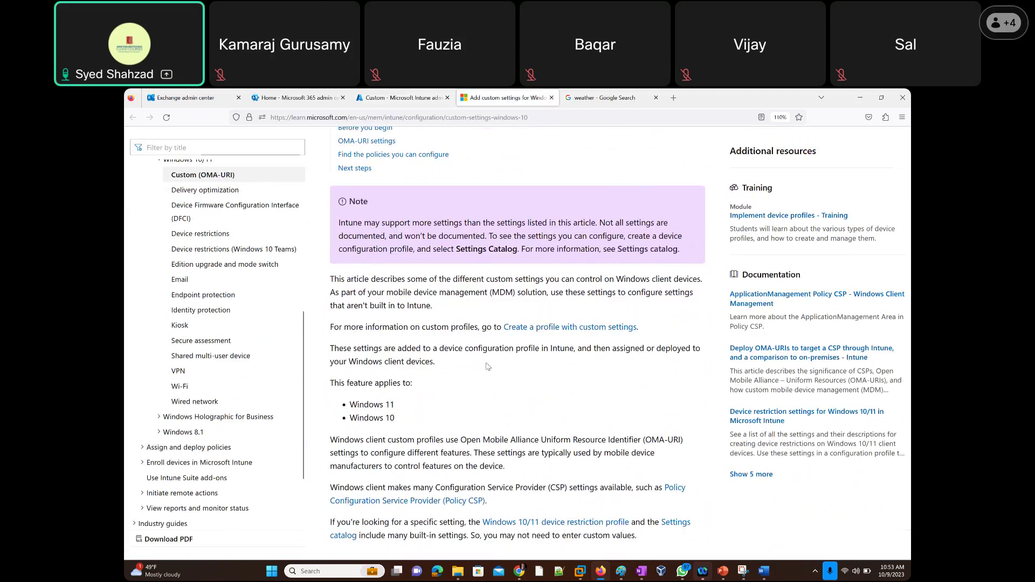
scroll(487, 366, "down", 2)
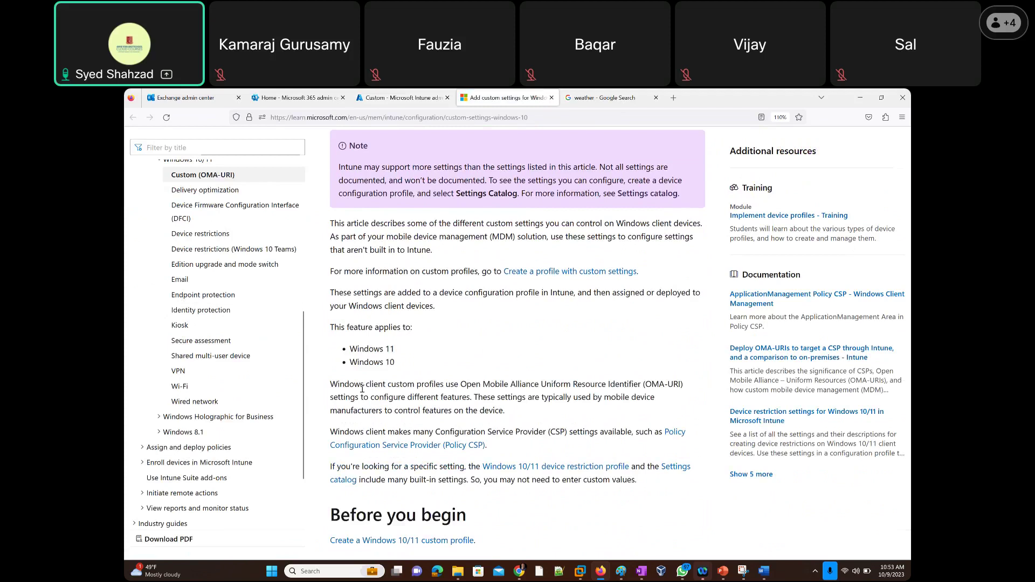
scroll(395, 330, "up", 5)
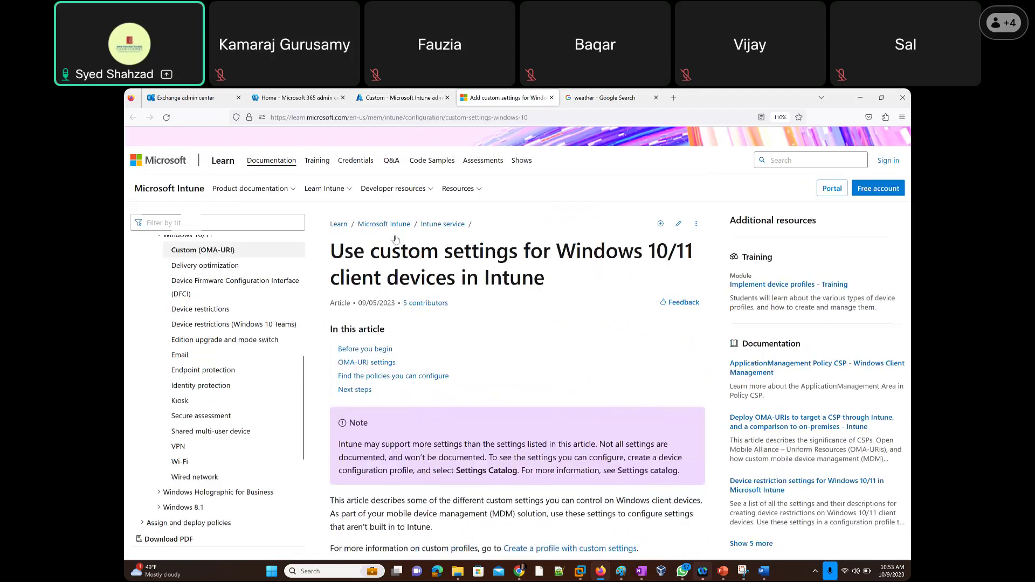
scroll(395, 239, "up", 1)
Search Google for 'OMA-URI' in a new tab and open the Deploy OMA-URIs article.
left_click(674, 98)
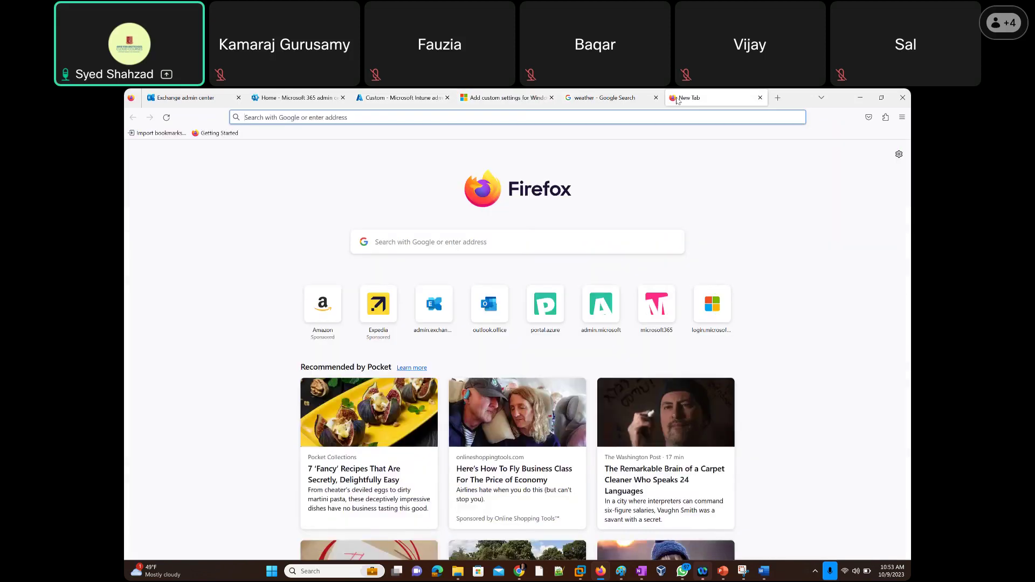
type("OMA-URI")
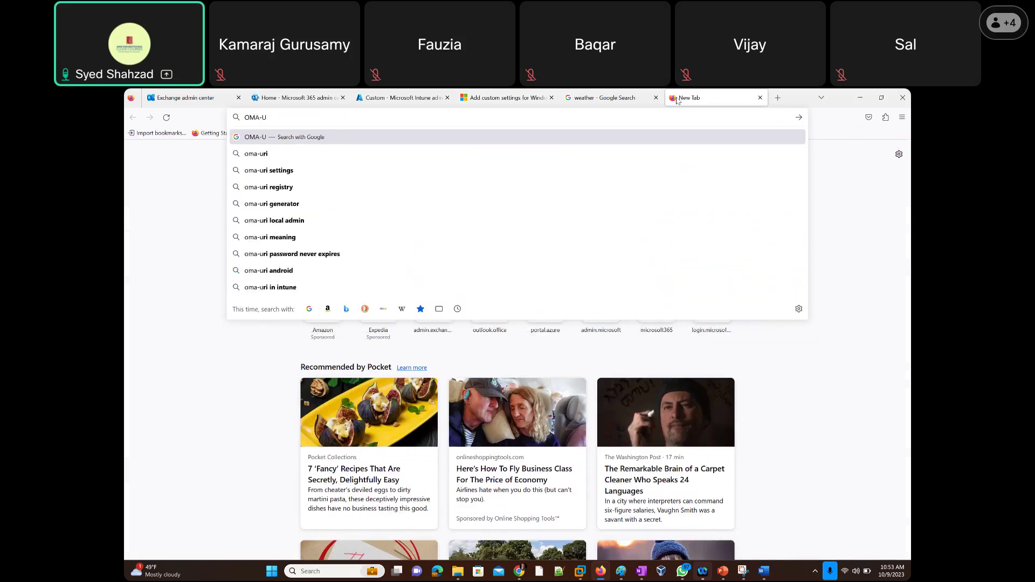
key("Return")
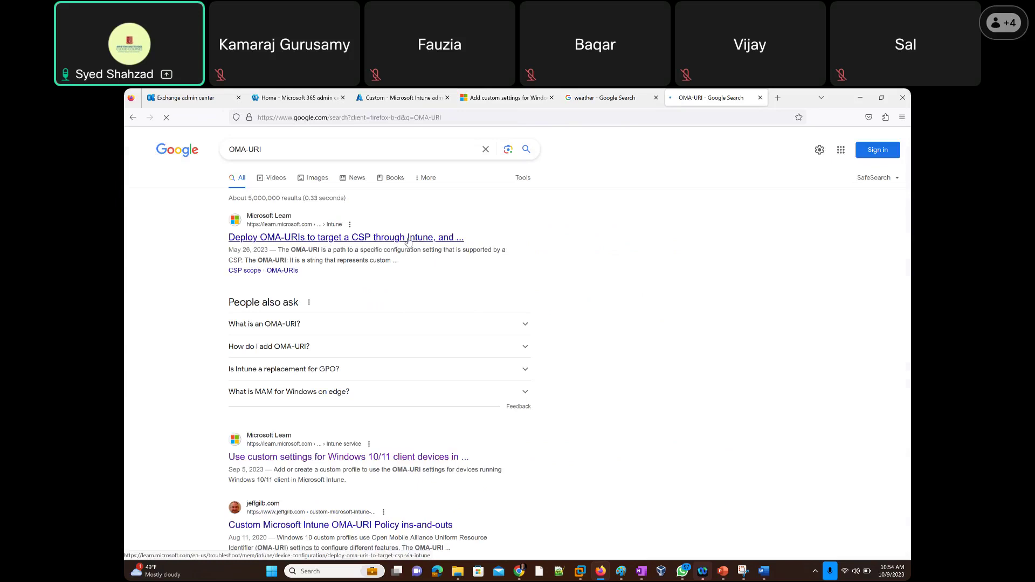
left_click(408, 239)
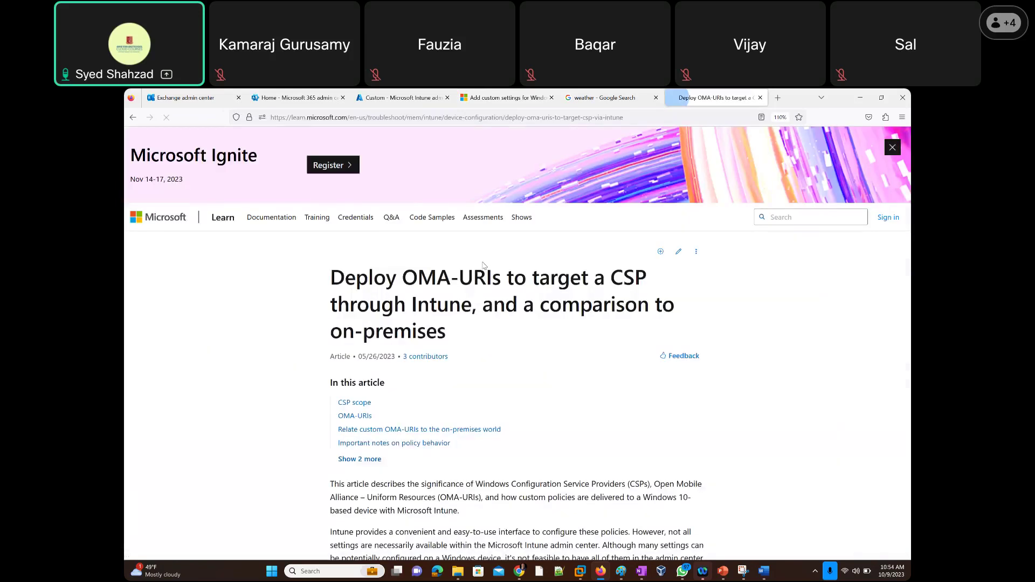
Highlight the Open Mobile Alliance Uniform Resource Identifiers (OMA-URIs) phrase in the article's introduction.
scroll(536, 307, "down", 3)
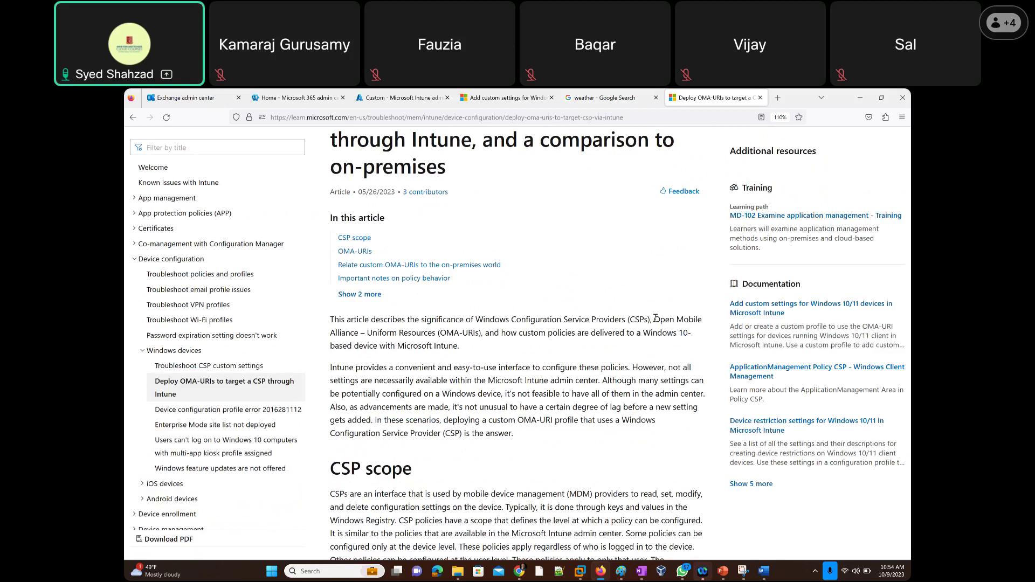
left_click_drag(654, 319, 458, 332)
left_click_drag(371, 342, 480, 332)
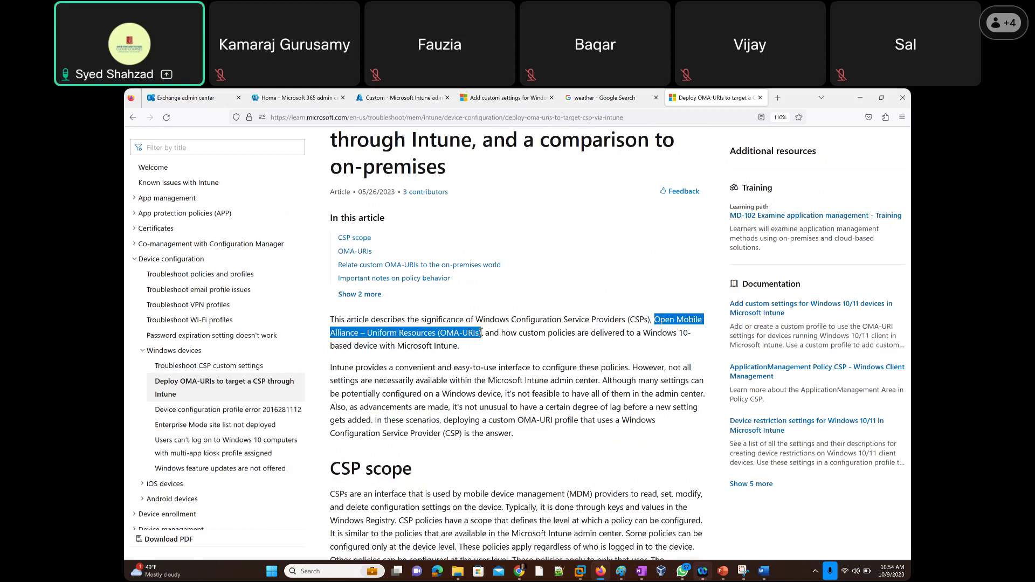
left_click_drag(482, 333, 479, 334)
Highlight how custom policies reach Windows 10 devices and the paragraph on settings missing from Intune.
mouse_move(501, 334)
left_mouse_down()
mouse_move(687, 333)
mouse_move(510, 345)
left_mouse_up()
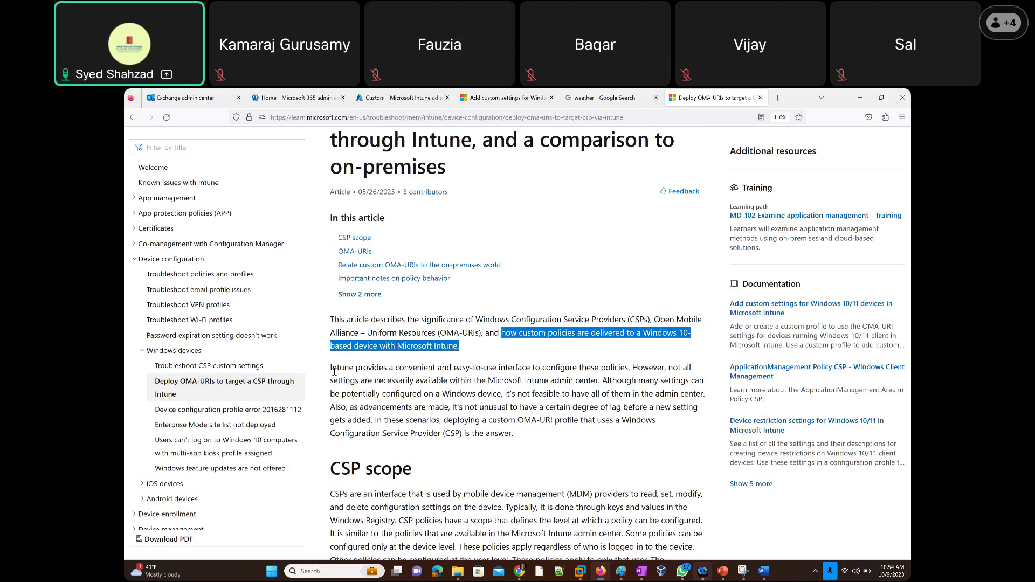
left_click_drag(333, 371, 366, 408)
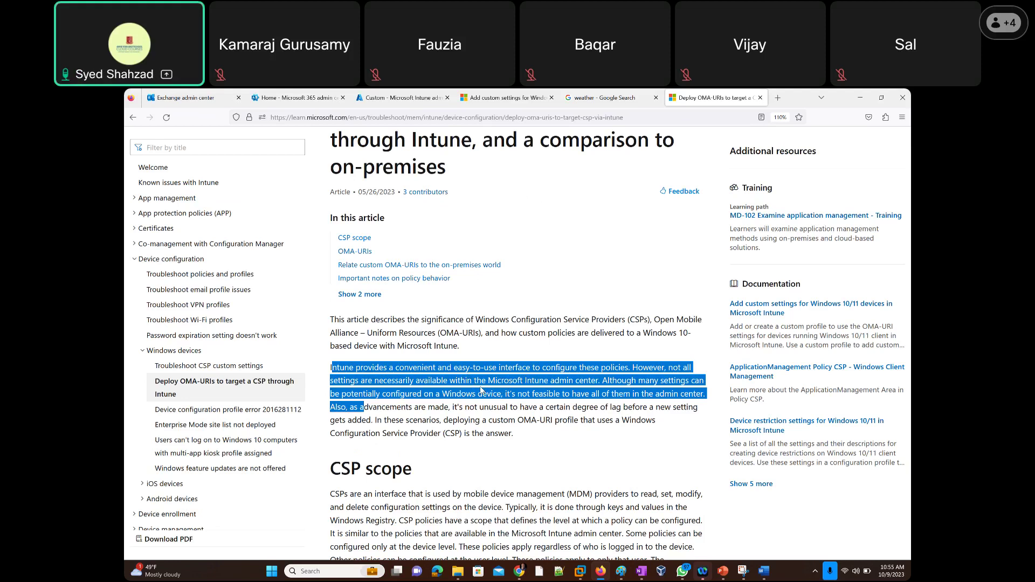
scroll(481, 390, "down", 3)
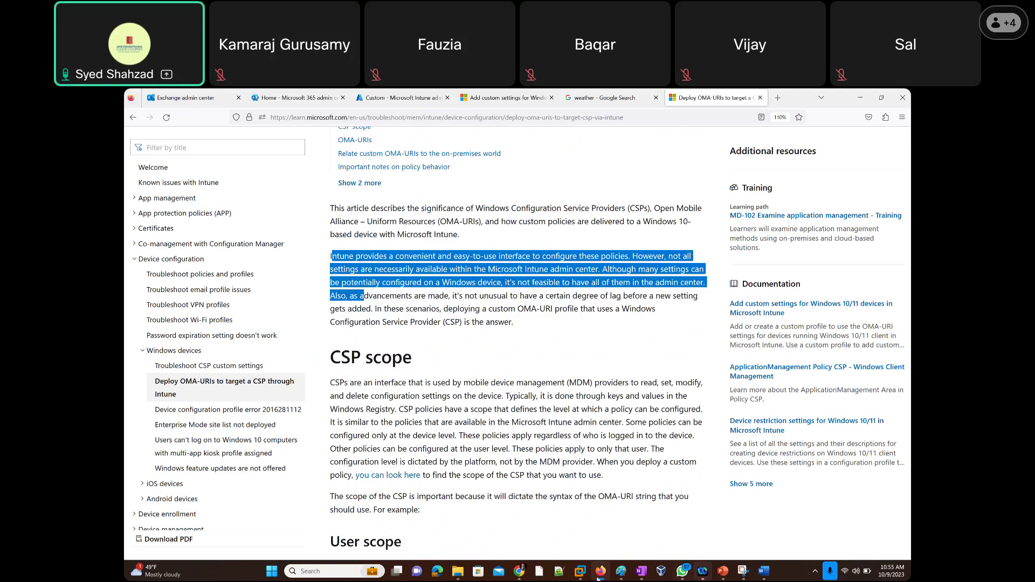
mouse_move(591, 577)
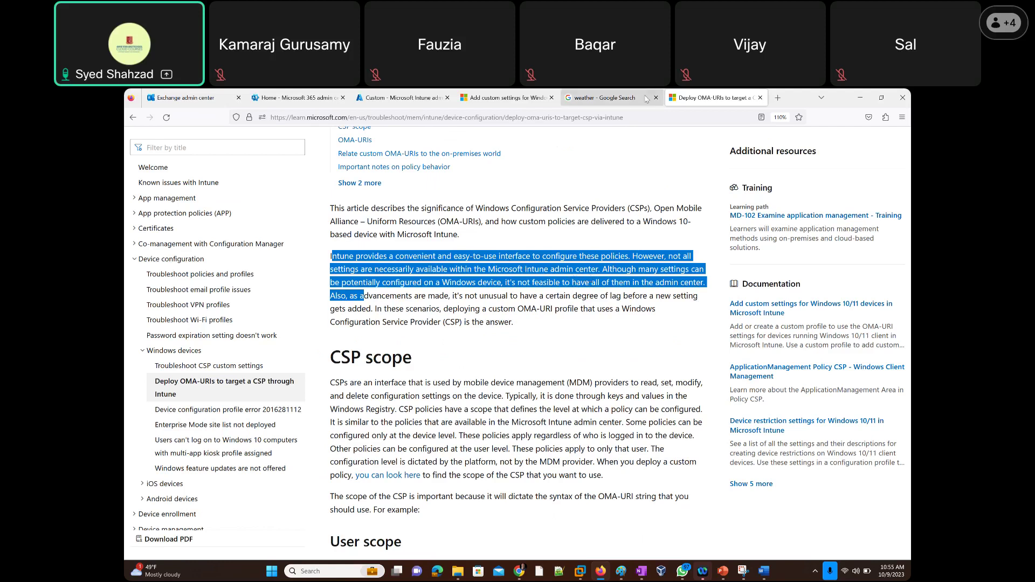
Back on the Custom profile, add a new OMA-URI setting row and focus its OMA-URI field.
left_click(371, 104)
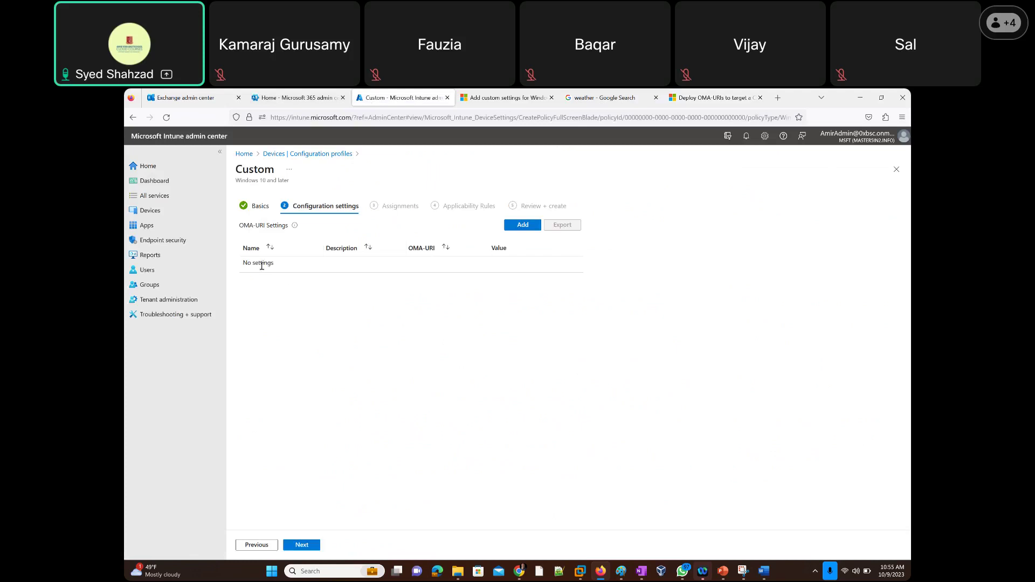
left_click(515, 230)
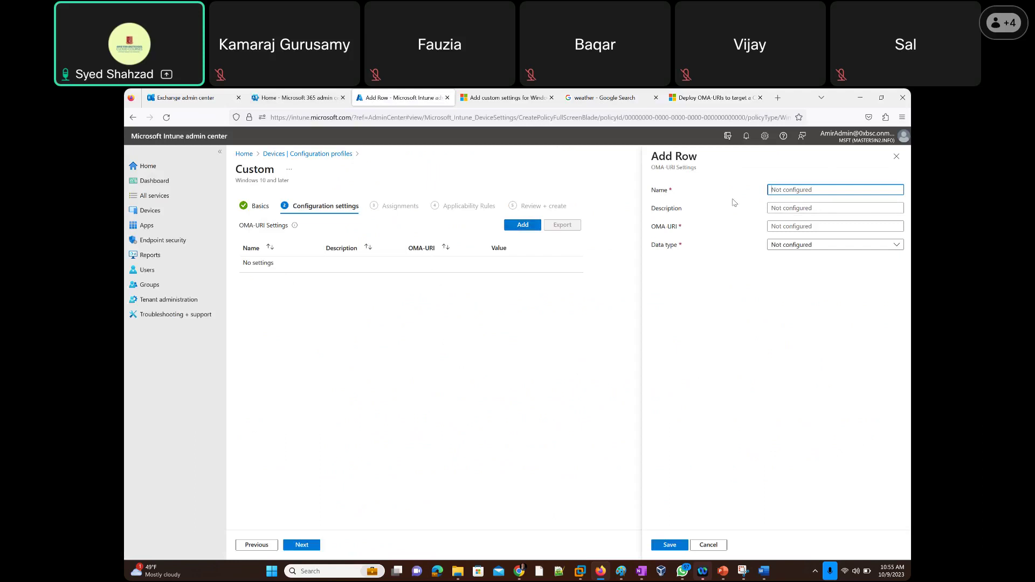
left_click(798, 227)
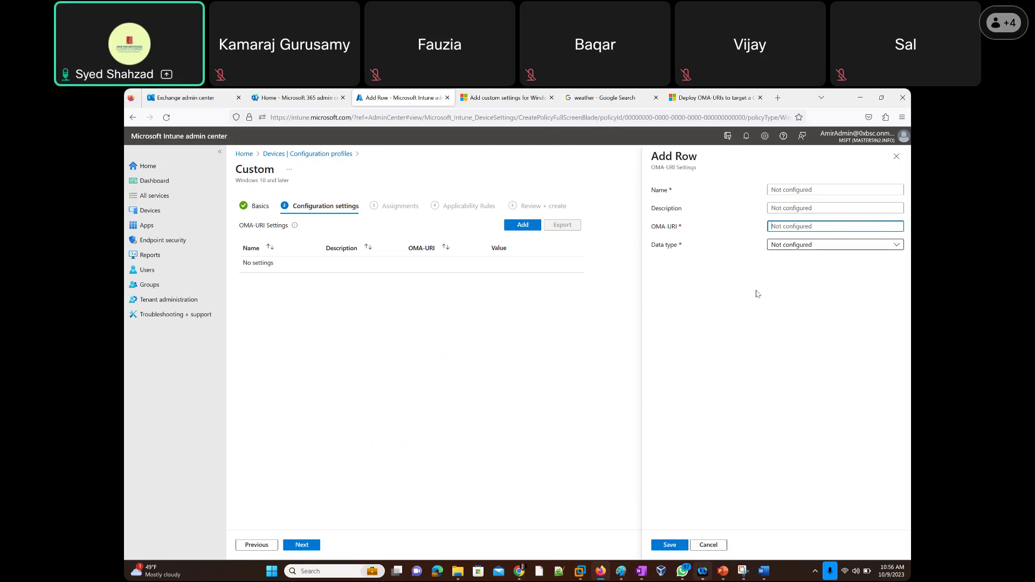
Cancel the new OMA-URI row and discard the unsaved Custom profile draft.
left_click(708, 545)
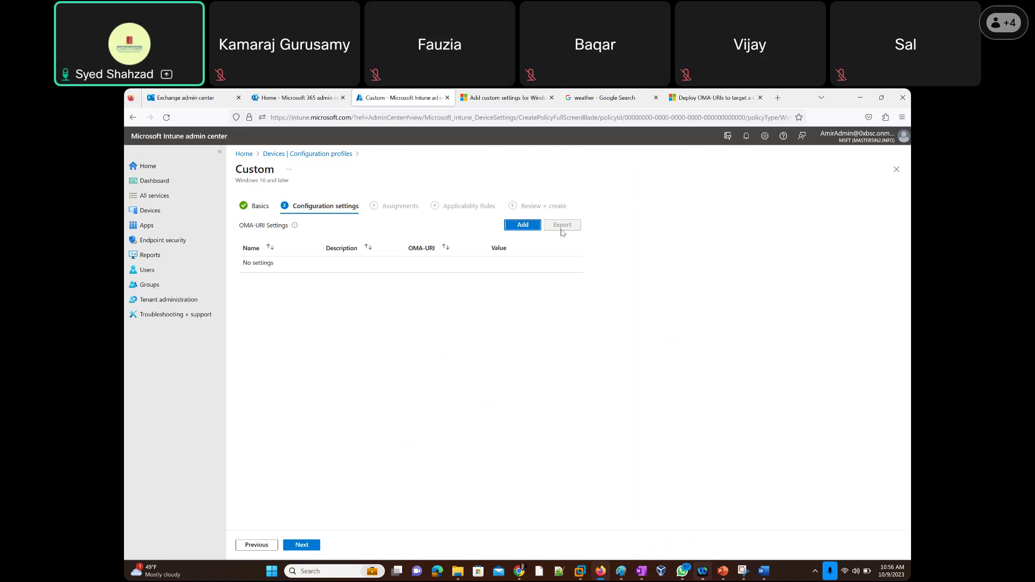
left_click(896, 169)
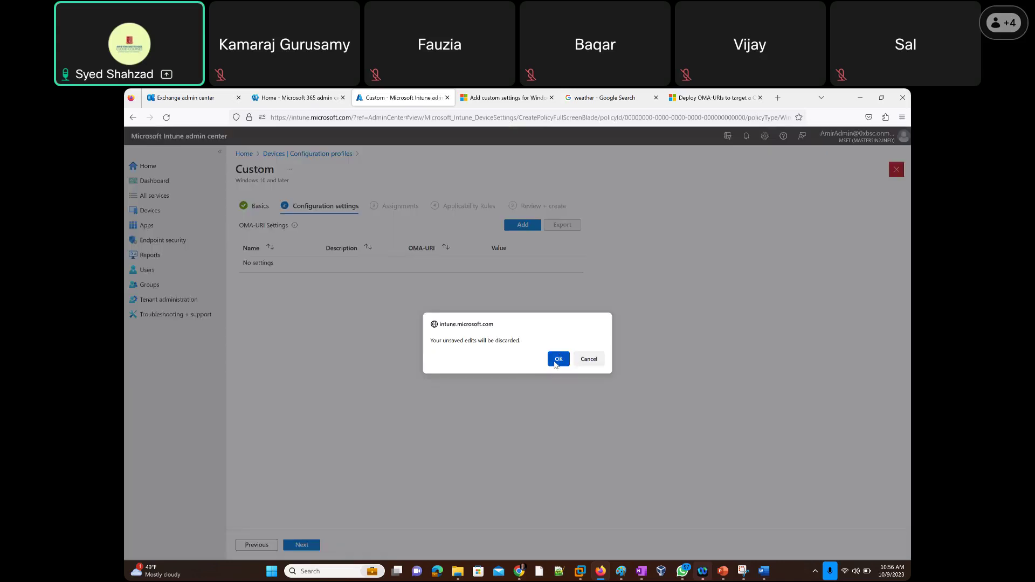
left_click(558, 362)
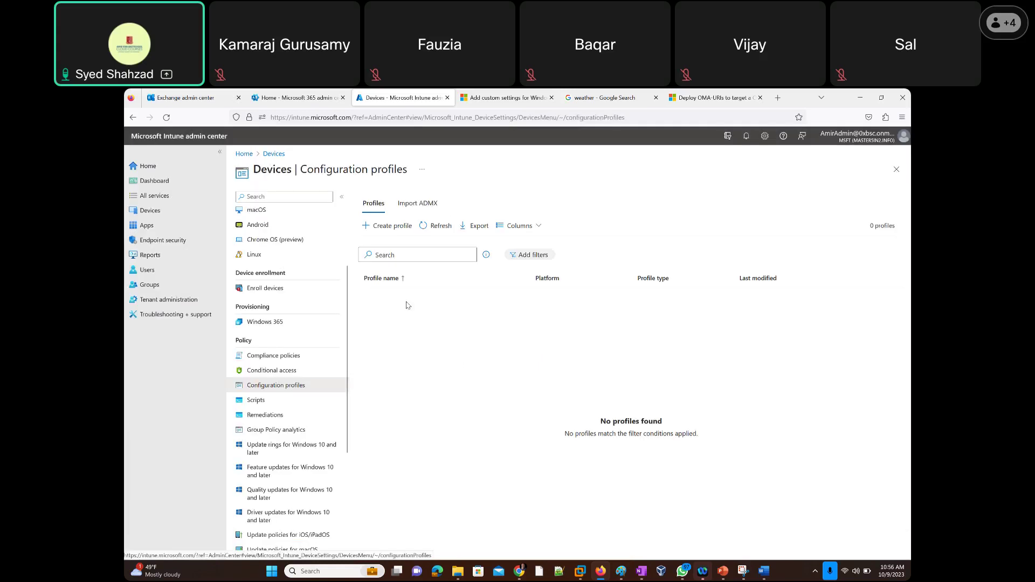
Start a new configuration profile for Windows 10 and later with the Templates profile type.
left_click(381, 225)
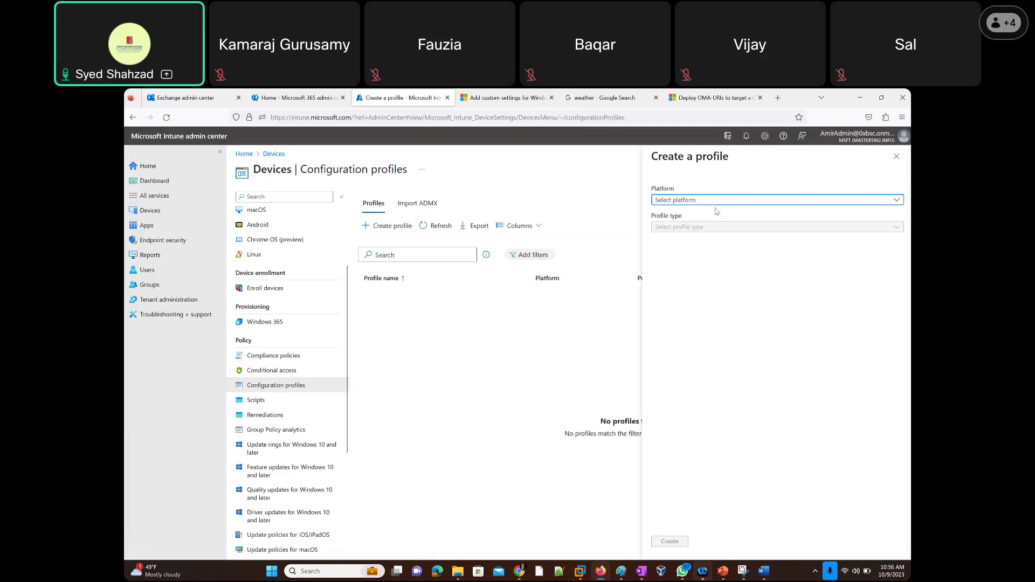
left_click(699, 200)
left_click(695, 286)
left_click(680, 228)
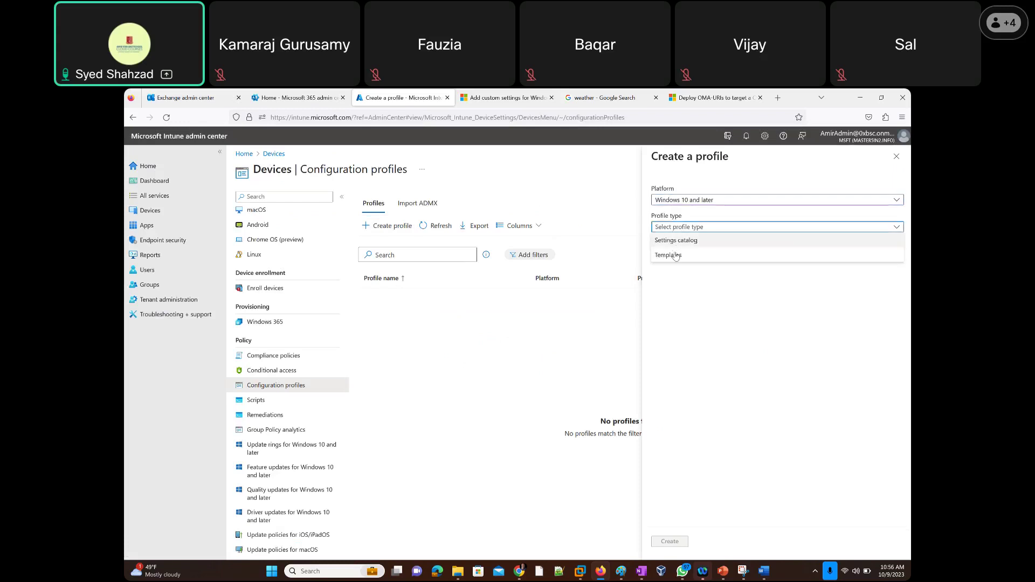
left_click(684, 268)
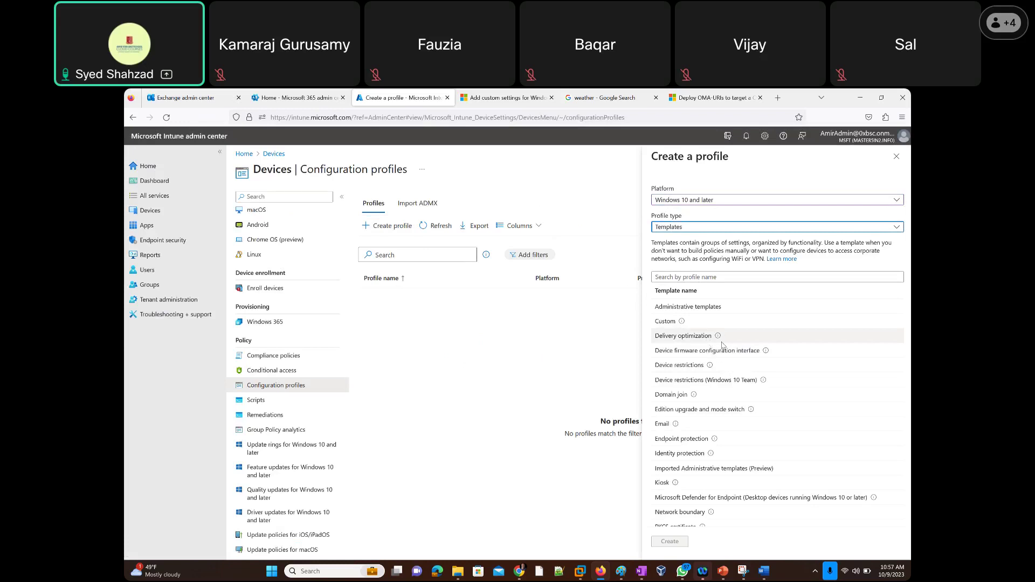
Highlight parts of the Delivery optimization description, then create a profile from that template.
mouse_move(718, 338)
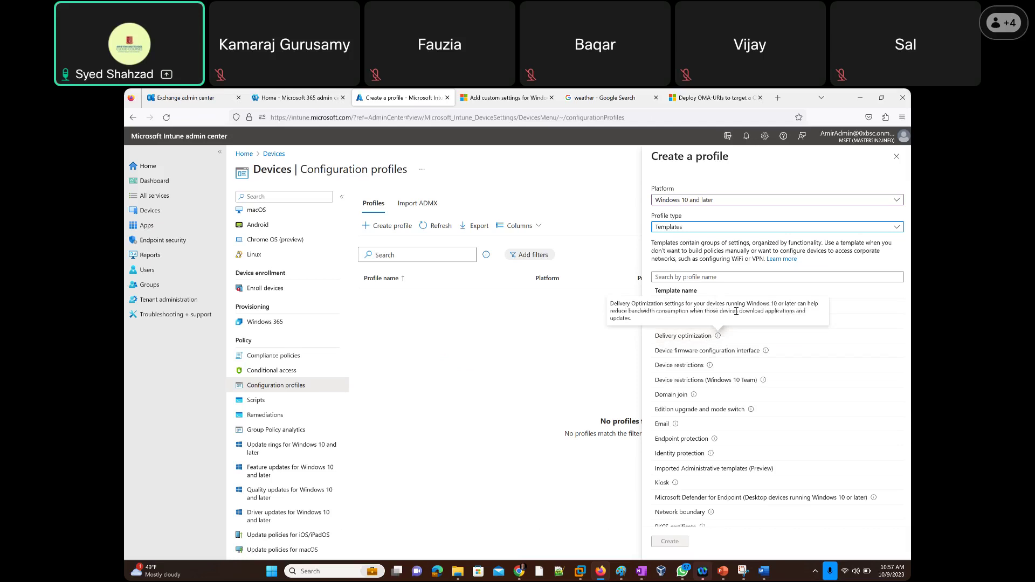
left_click_drag(610, 312, 646, 325)
left_click(647, 325)
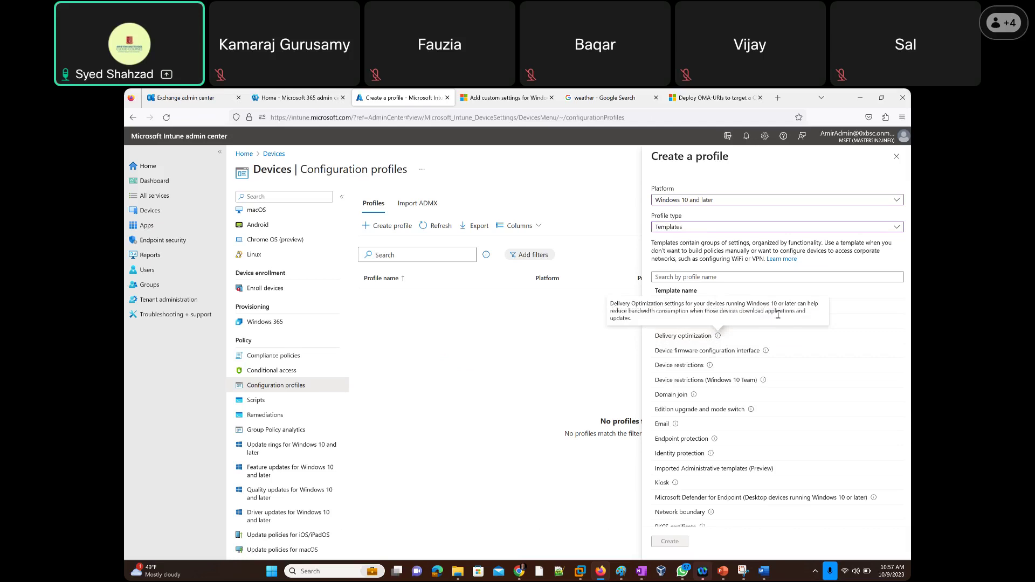
left_click_drag(796, 313, 641, 324)
left_click(647, 323)
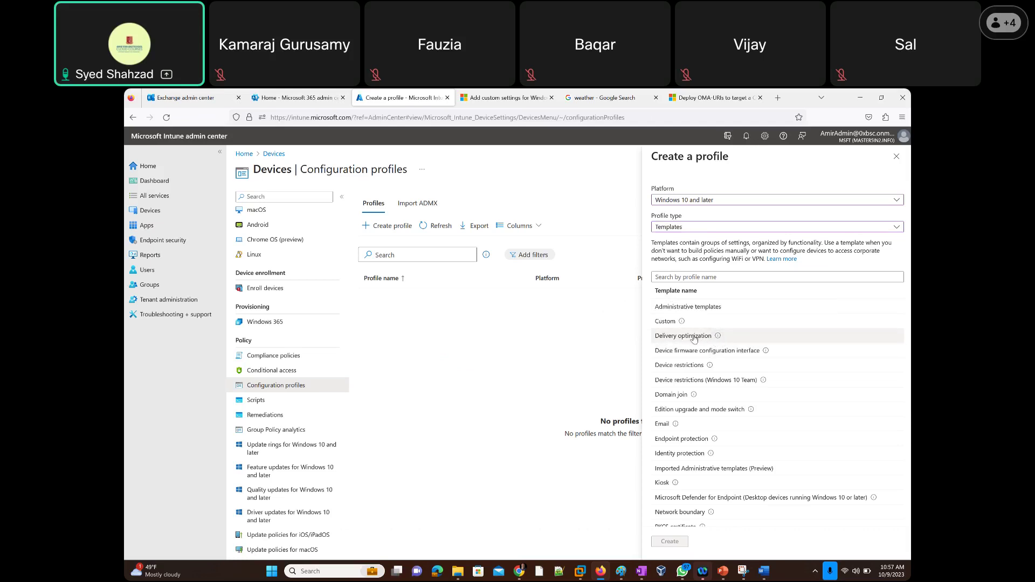
left_click(696, 338)
left_click(673, 542)
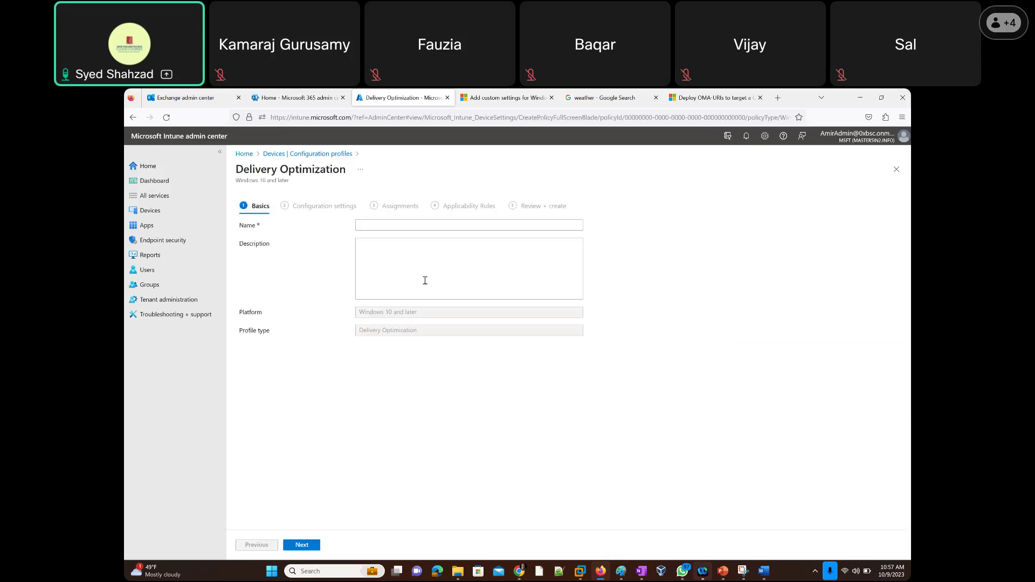
Name the Delivery Optimization profile 'test' and move on to Configuration settings.
left_click(368, 225)
type("tes")
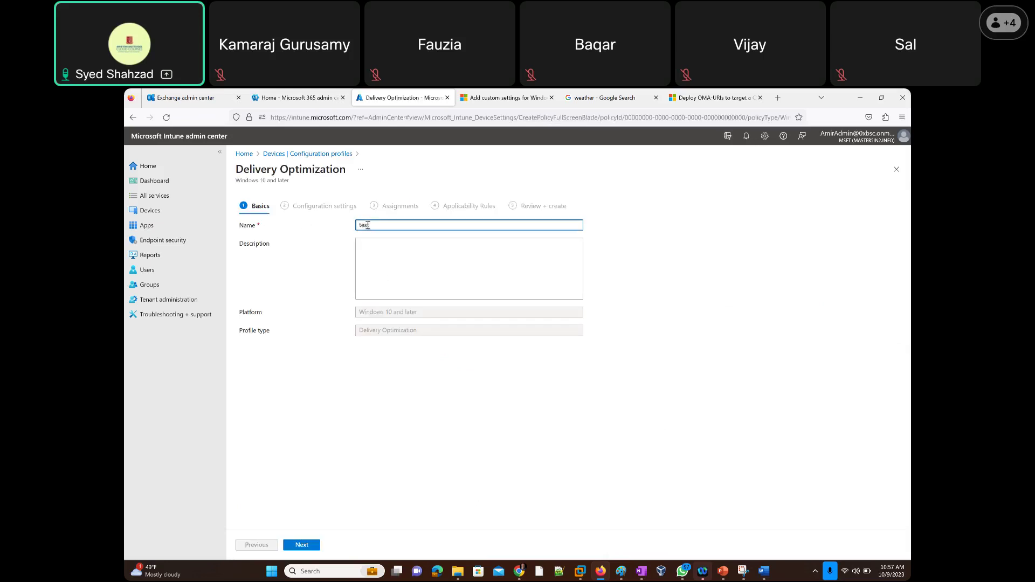
type("t")
left_click(301, 547)
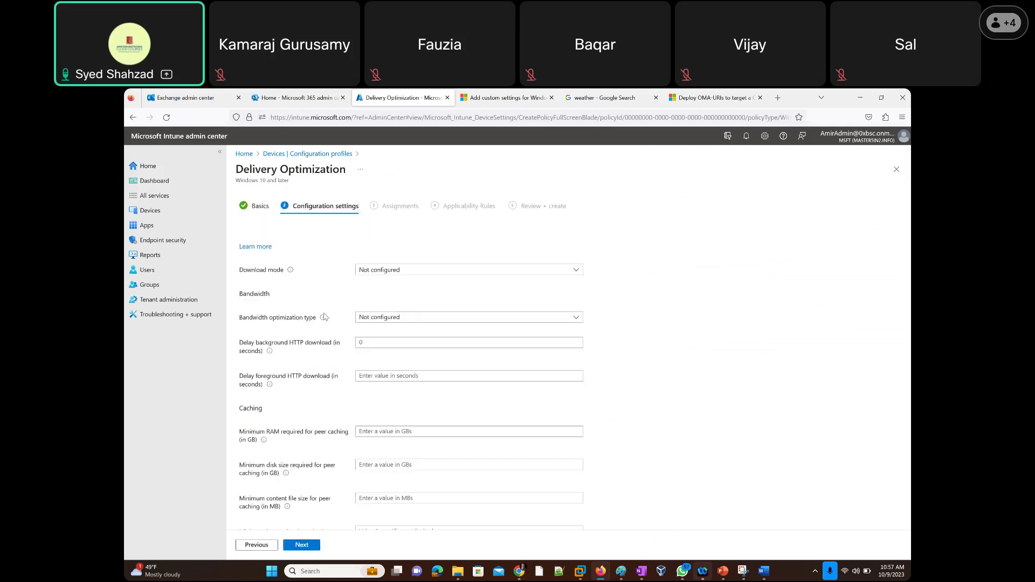
Leave Download mode unchanged and set Bandwidth optimization type to Percentage with business hours.
left_click(380, 270)
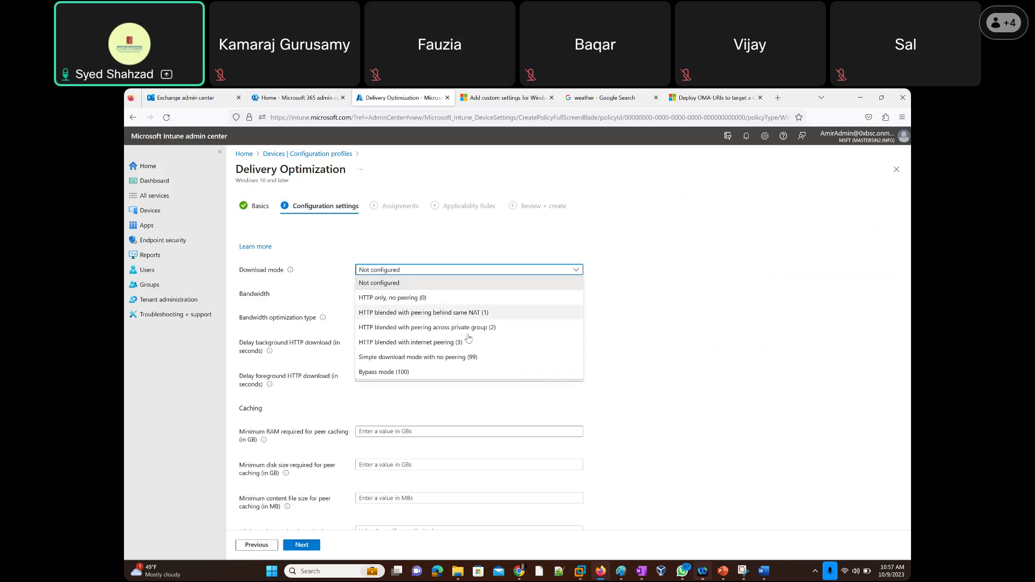
left_click(671, 328)
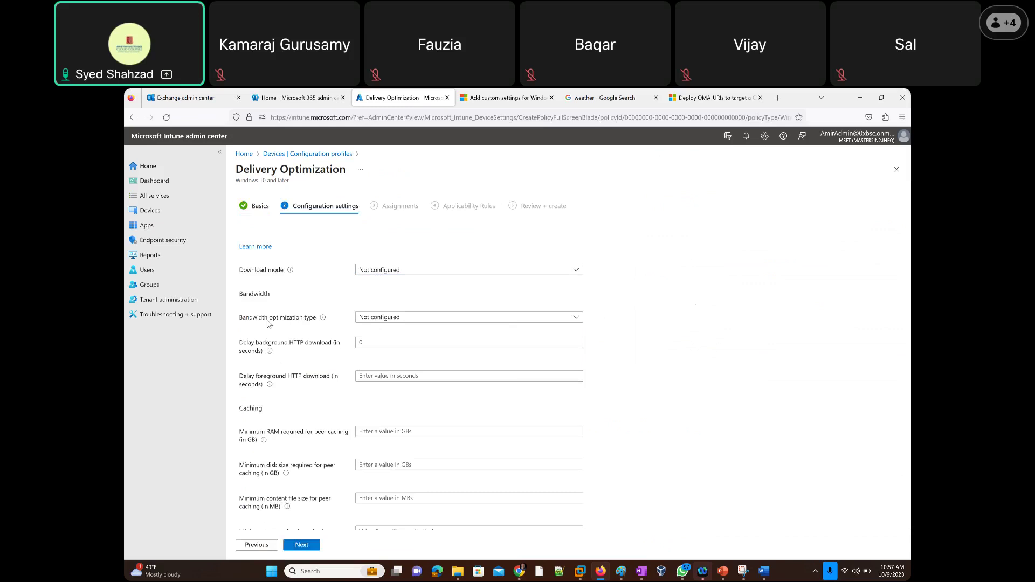
left_click(402, 323)
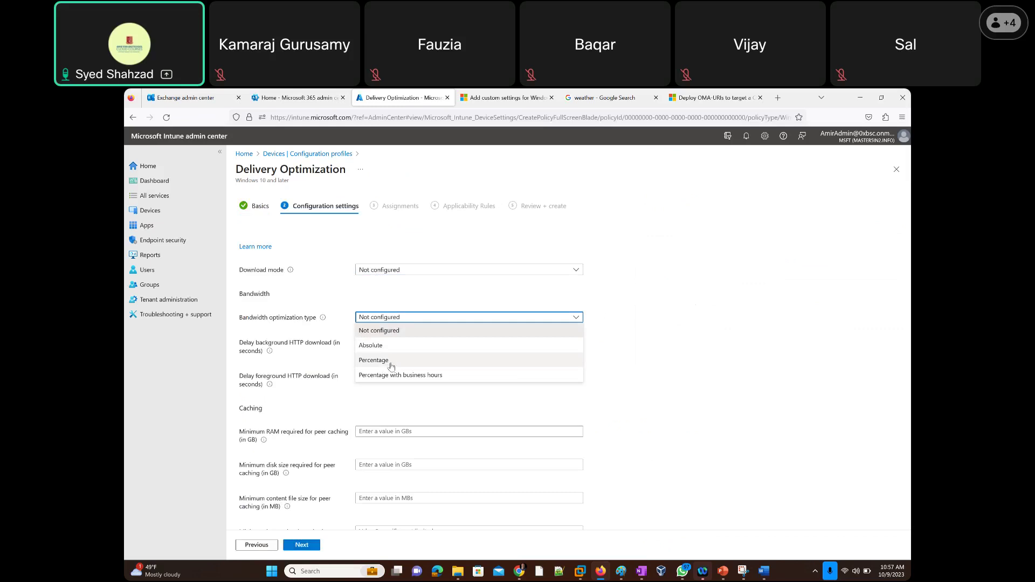
left_click(390, 361)
left_click(395, 320)
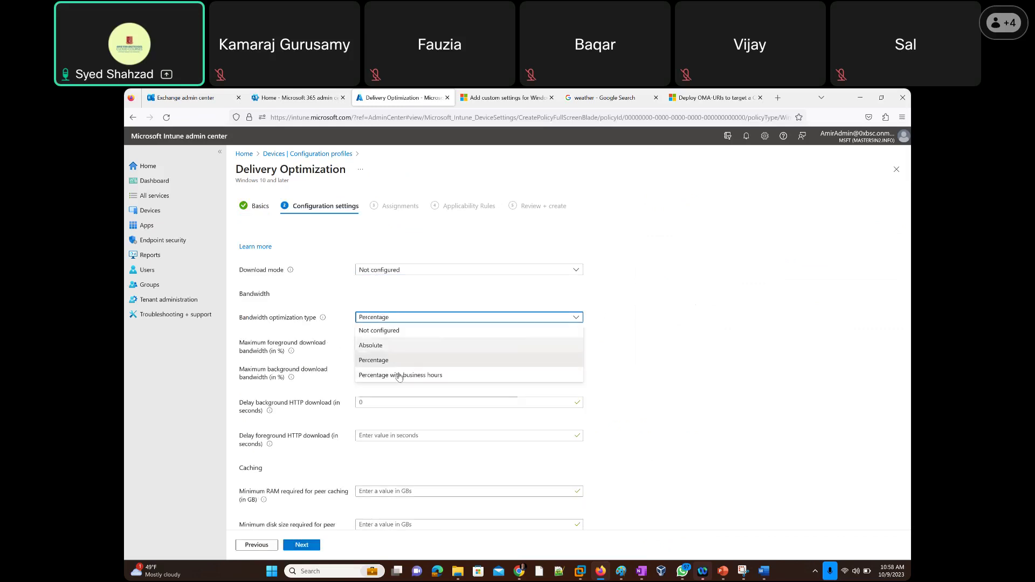
left_click(397, 379)
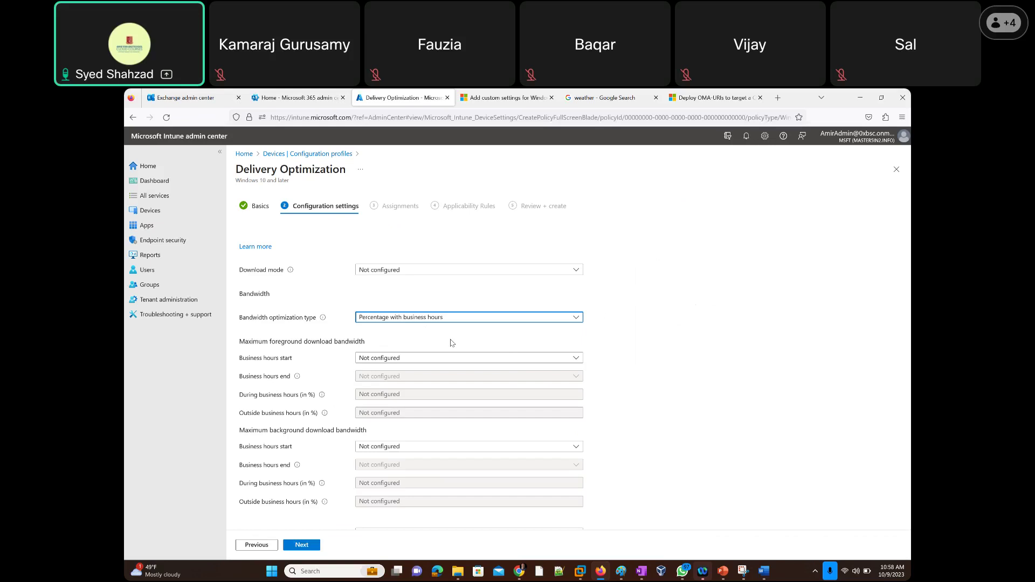
scroll(608, 367, "down", 3)
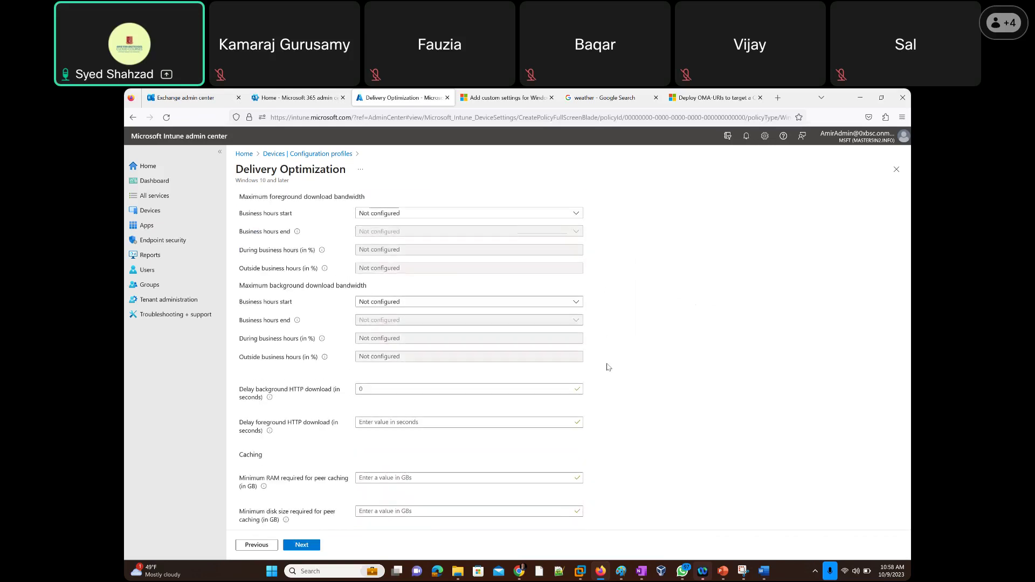
scroll(607, 367, "down", 10)
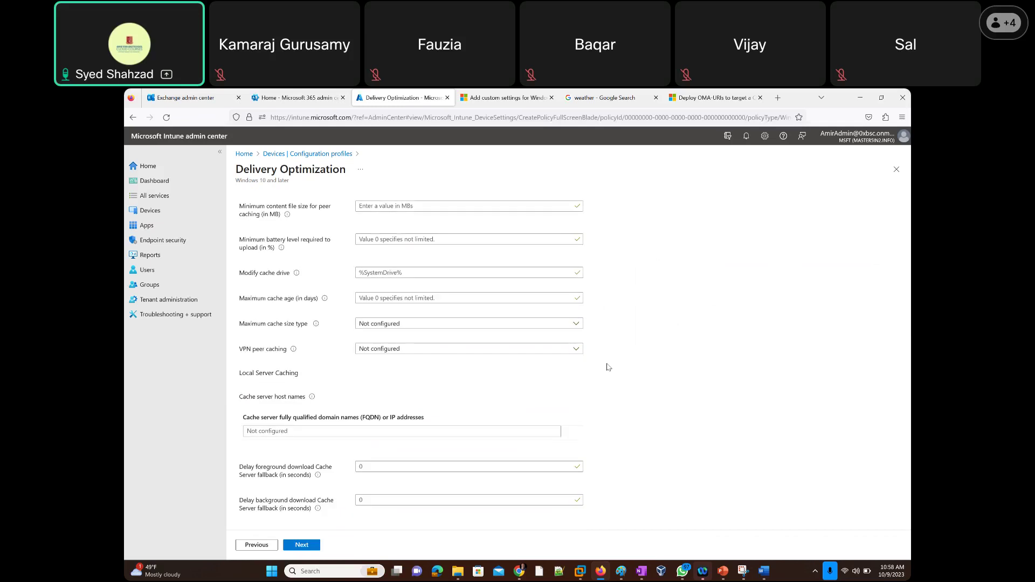
scroll(607, 367, "up", 10)
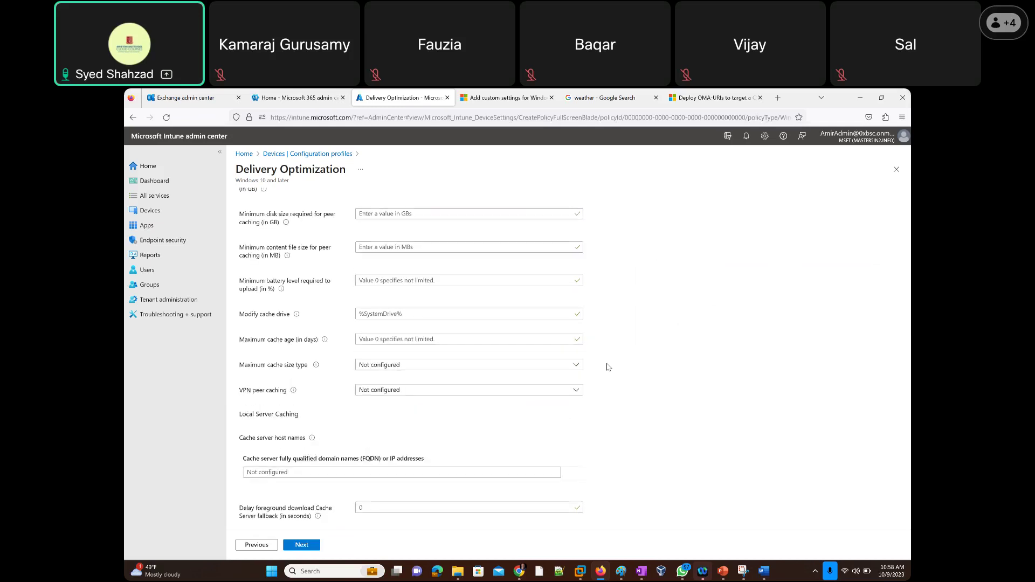
scroll(608, 367, "up", 2)
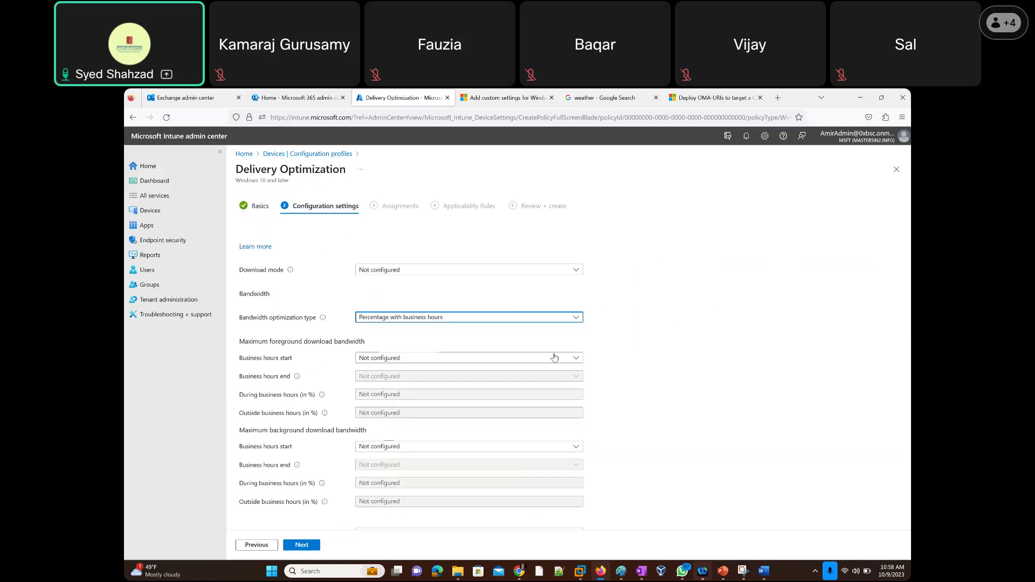
Discard the Delivery Optimization draft and pick the Windows 10 Device firmware configuration interface template.
left_click(896, 168)
left_click(557, 360)
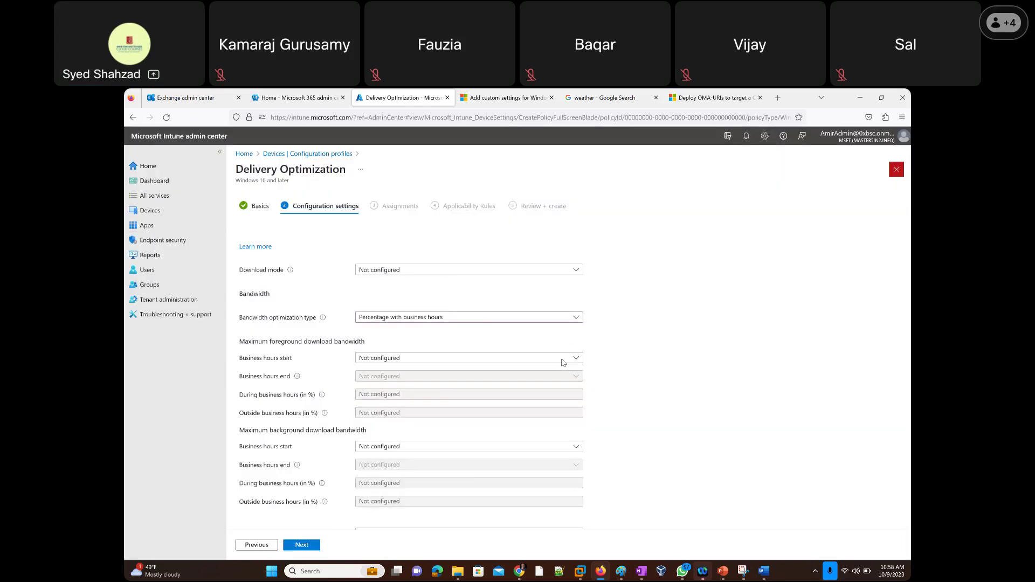
left_click(391, 226)
left_click(685, 200)
left_click(692, 292)
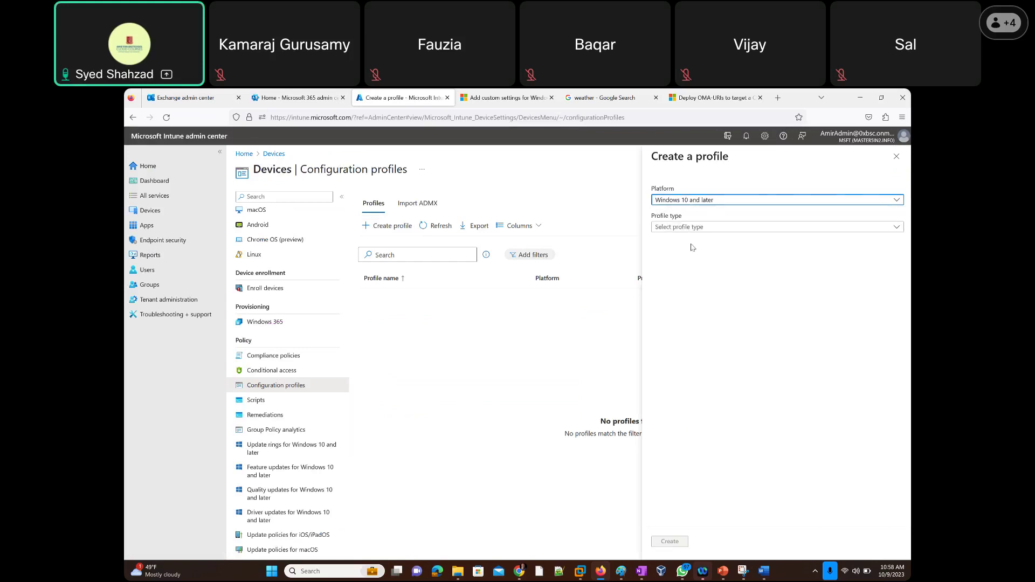
left_click(685, 229)
left_click(684, 259)
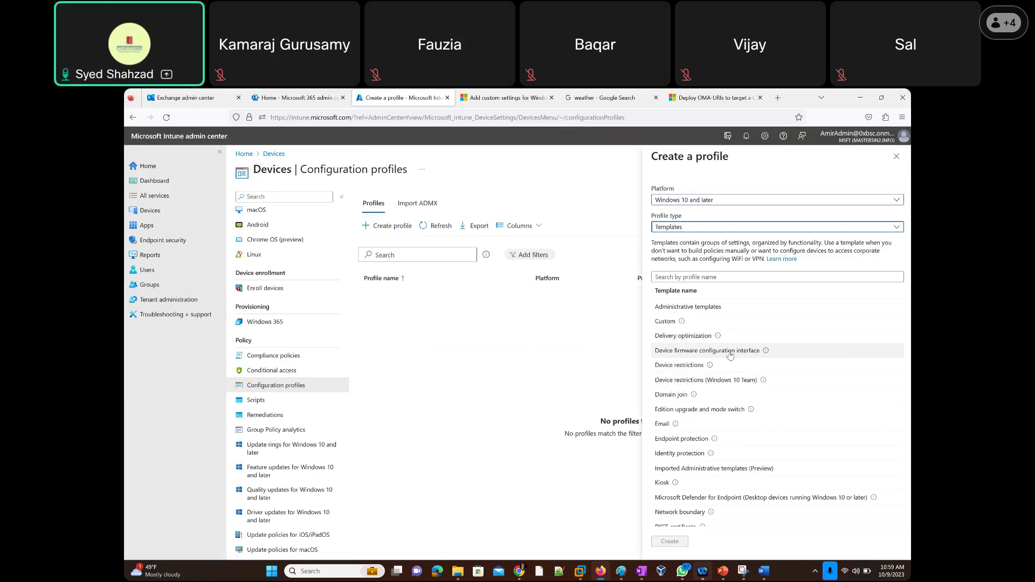
left_click(730, 355)
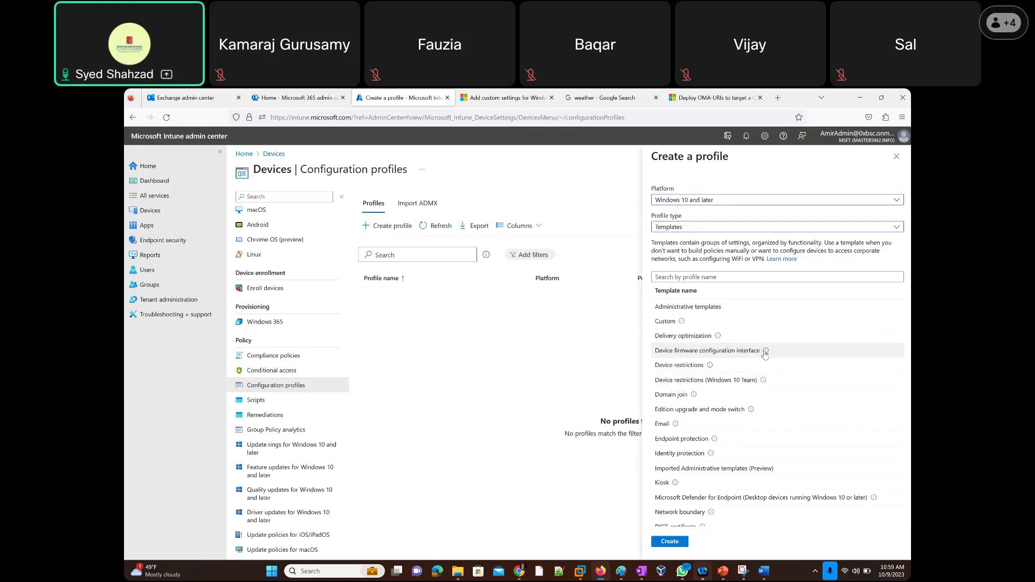
Bring up the DFCI template help and highlight 'Autopilot devices' in it.
mouse_move(766, 353)
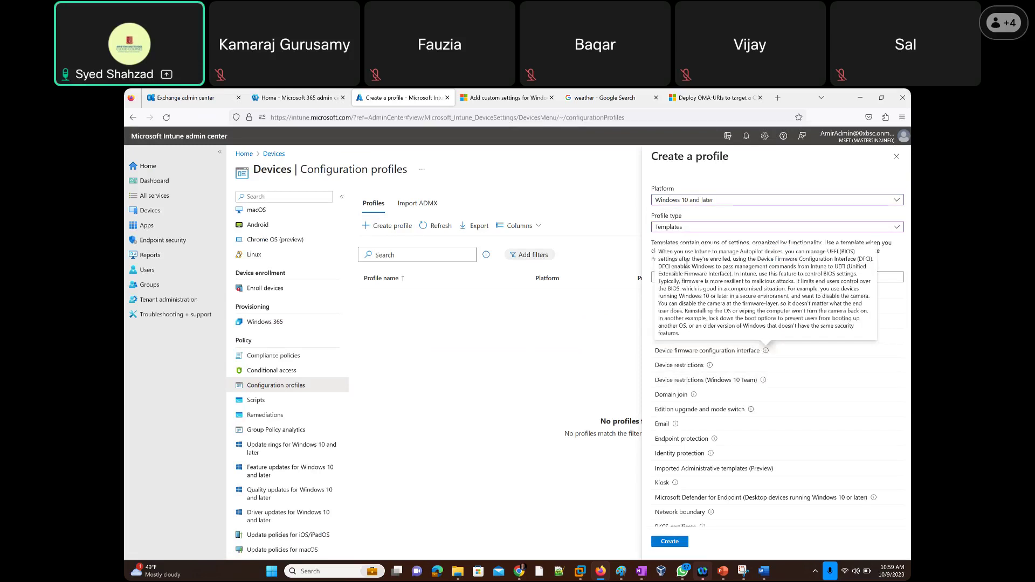
mouse_move(782, 254)
left_mouse_down()
mouse_move(740, 254)
mouse_move(783, 252)
left_mouse_up()
left_click(741, 254)
left_click(780, 251)
left_click_drag(739, 252, 789, 252)
left_click(788, 252)
Highlight the UEFI (BIOS) and Unified Extensible Firmware Interface phrases in the DFCI help.
left_click_drag(828, 251, 730, 261)
left_click(738, 274)
left_click_drag(827, 252, 731, 261)
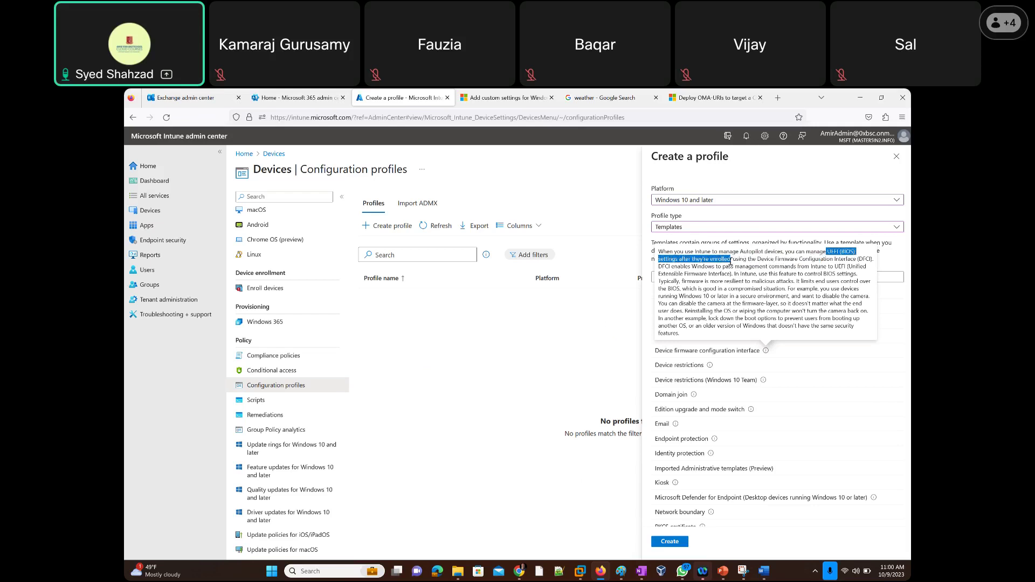
left_click(731, 261)
left_click_drag(826, 251, 856, 251)
left_click(855, 252)
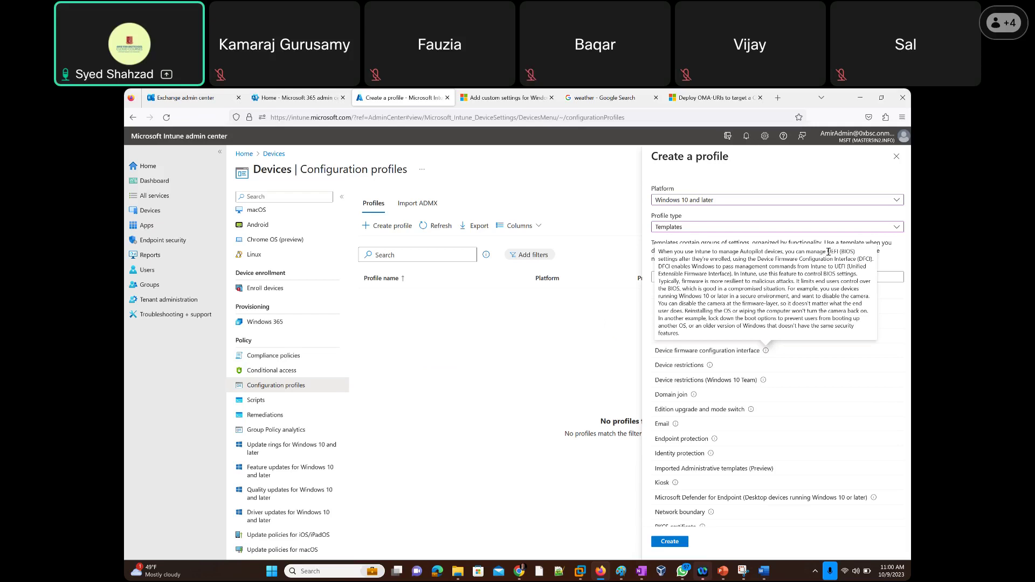
left_click_drag(828, 251, 857, 254)
left_click(857, 253)
left_click_drag(732, 274, 692, 266)
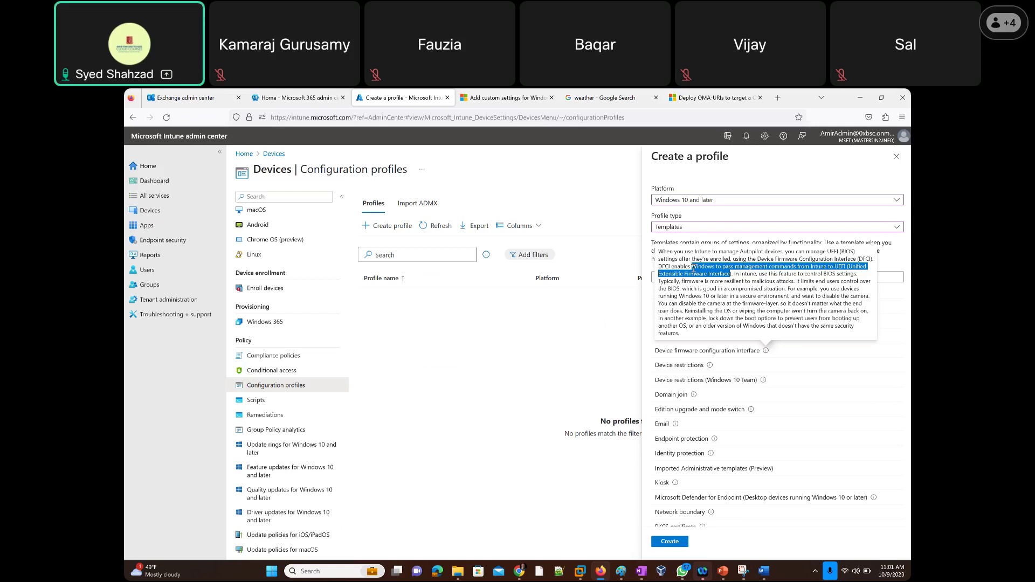
left_click(734, 276)
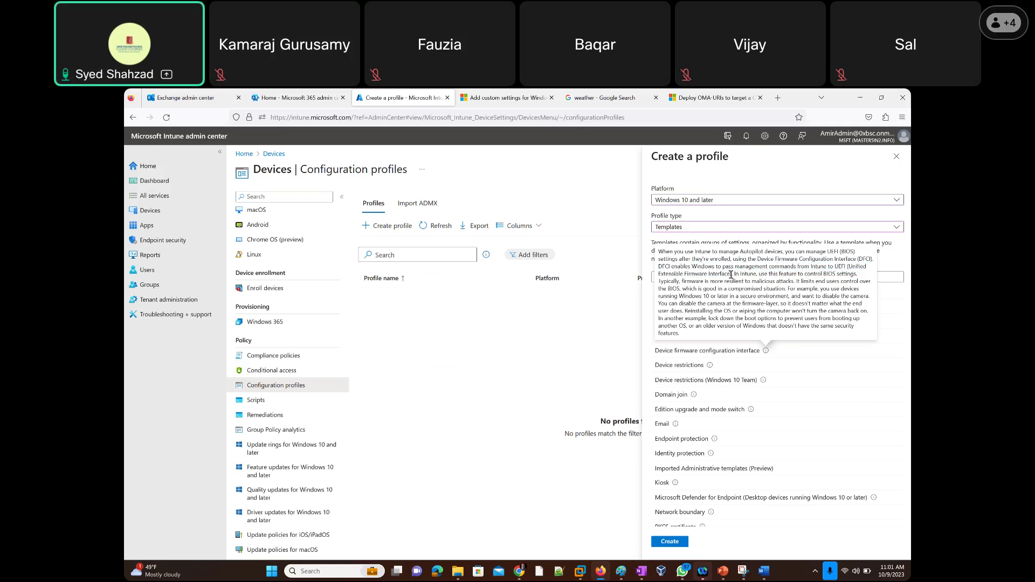
left_click_drag(731, 274, 829, 248)
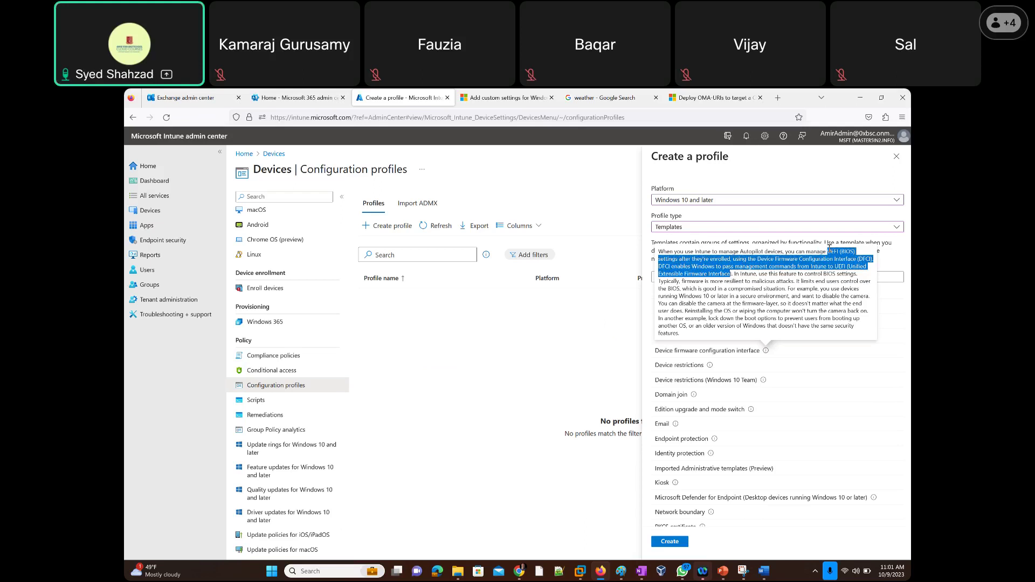
left_click(828, 257)
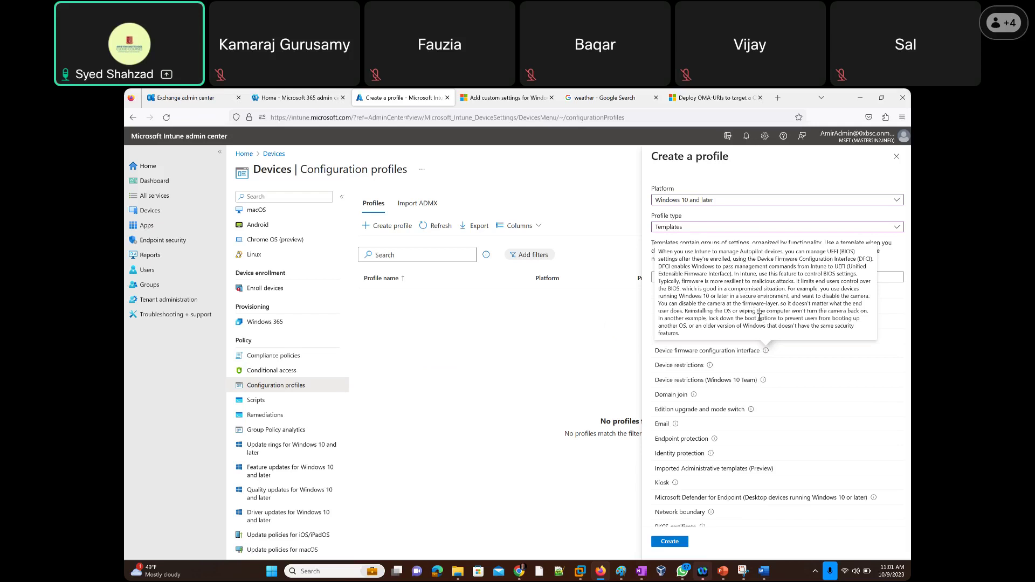
Highlight the DFCI sentences on reinstalling the OS, limiting BIOS control, disabling the camera and booting another OS.
left_click_drag(684, 311, 866, 309)
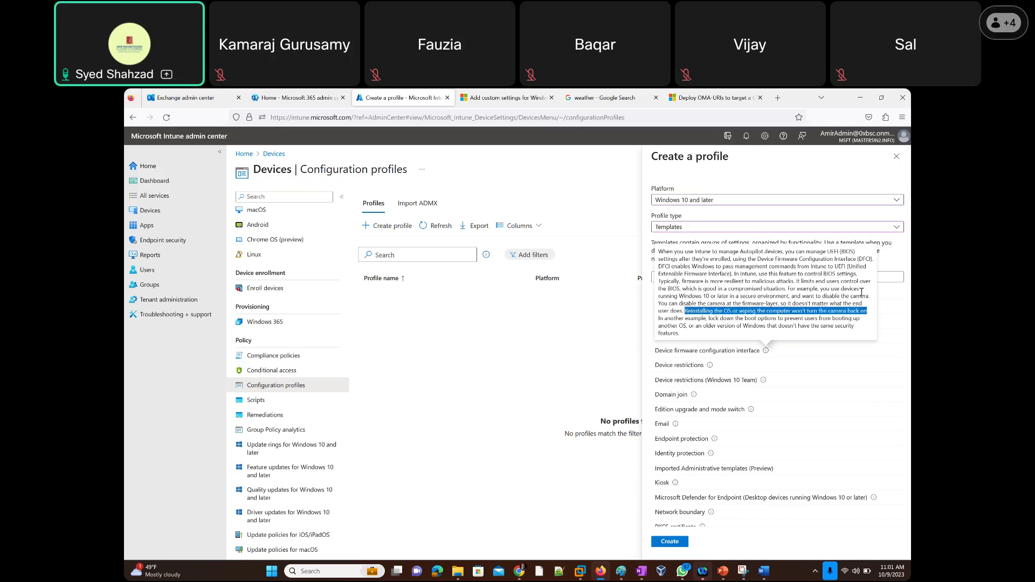
left_click(869, 295)
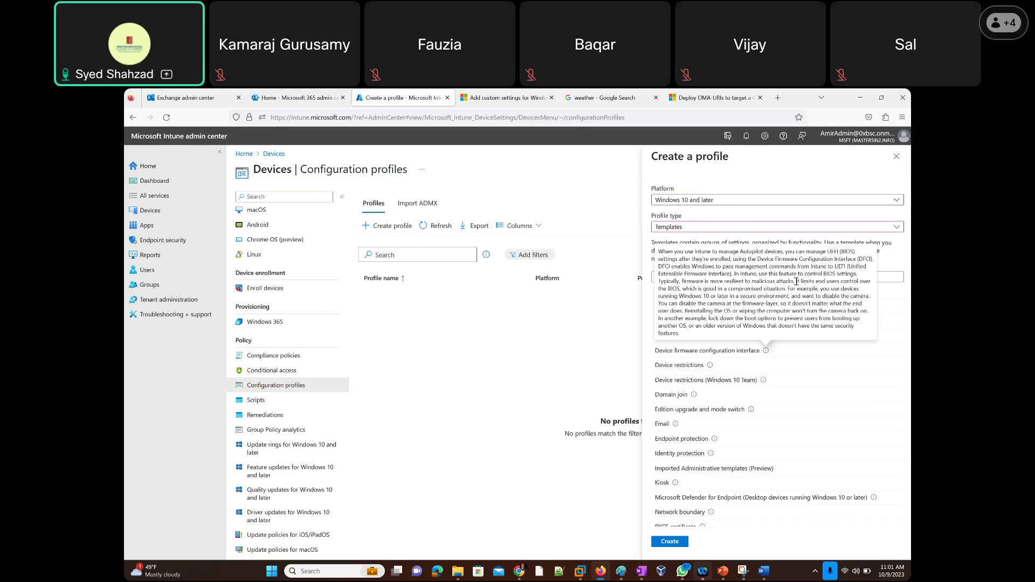
mouse_move(796, 281)
left_mouse_down()
mouse_move(865, 282)
mouse_move(678, 290)
mouse_move(787, 290)
left_mouse_up()
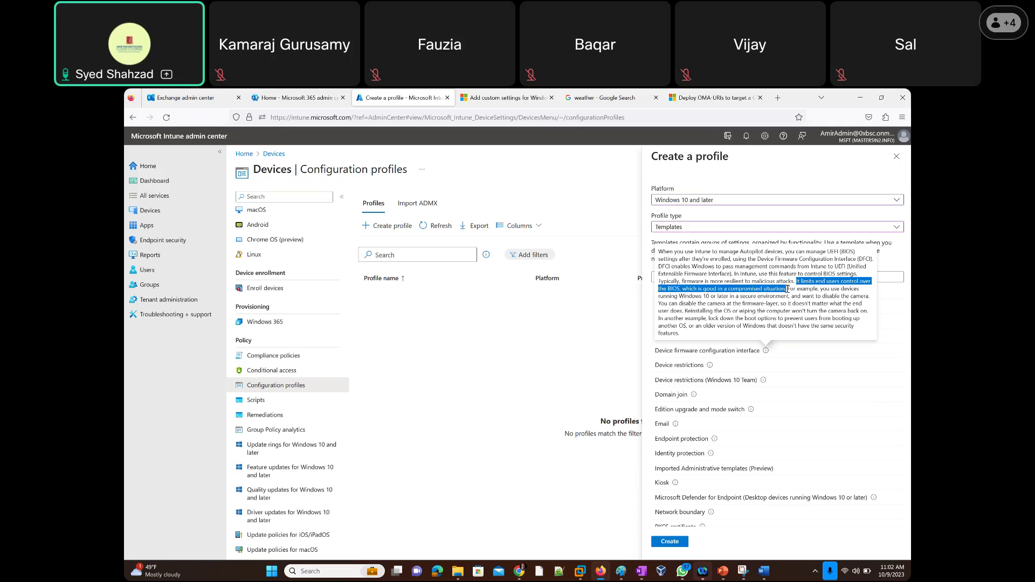
left_click_drag(787, 289, 869, 295)
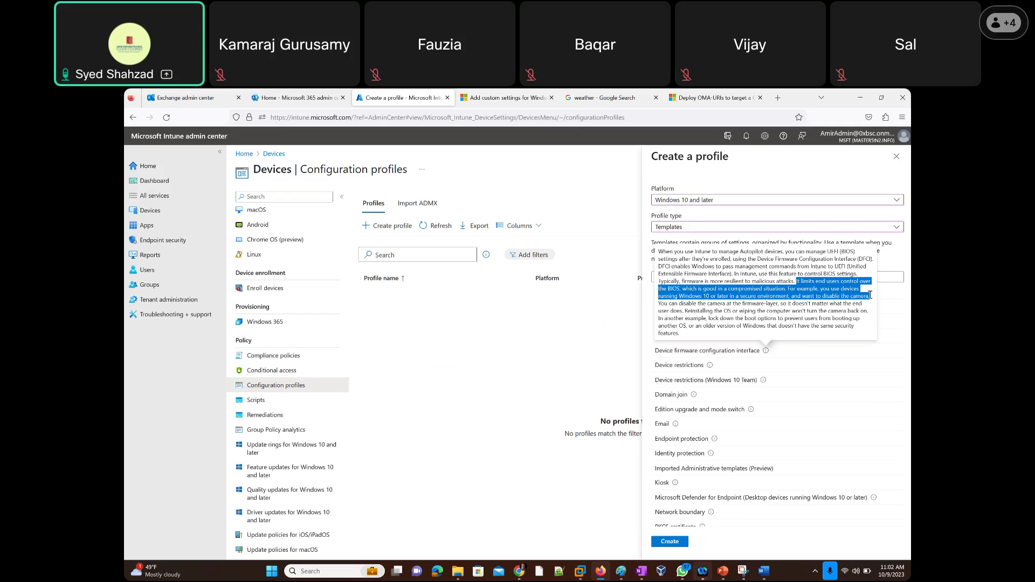
left_click_drag(870, 295, 780, 305)
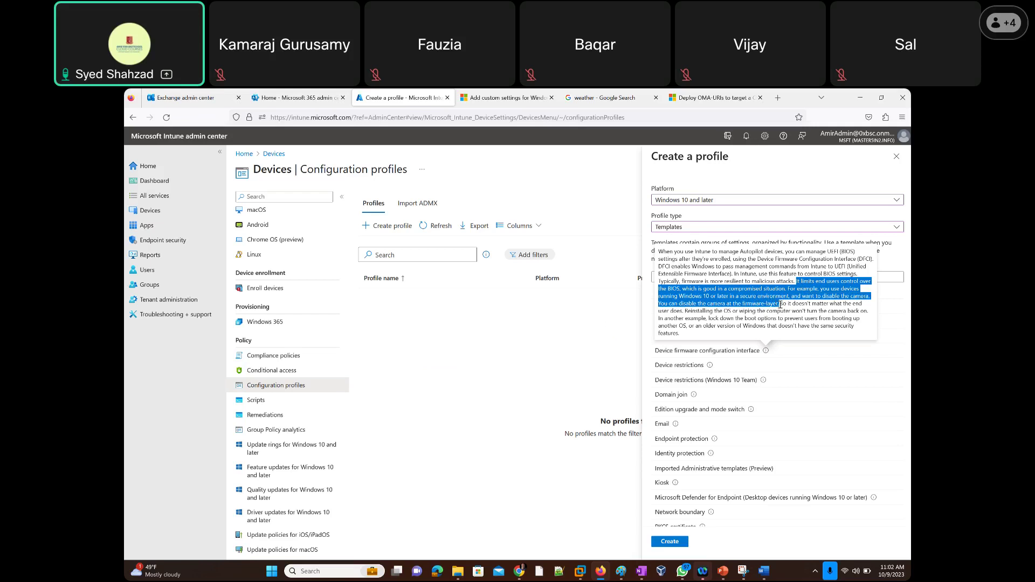
left_click_drag(780, 305, 872, 315)
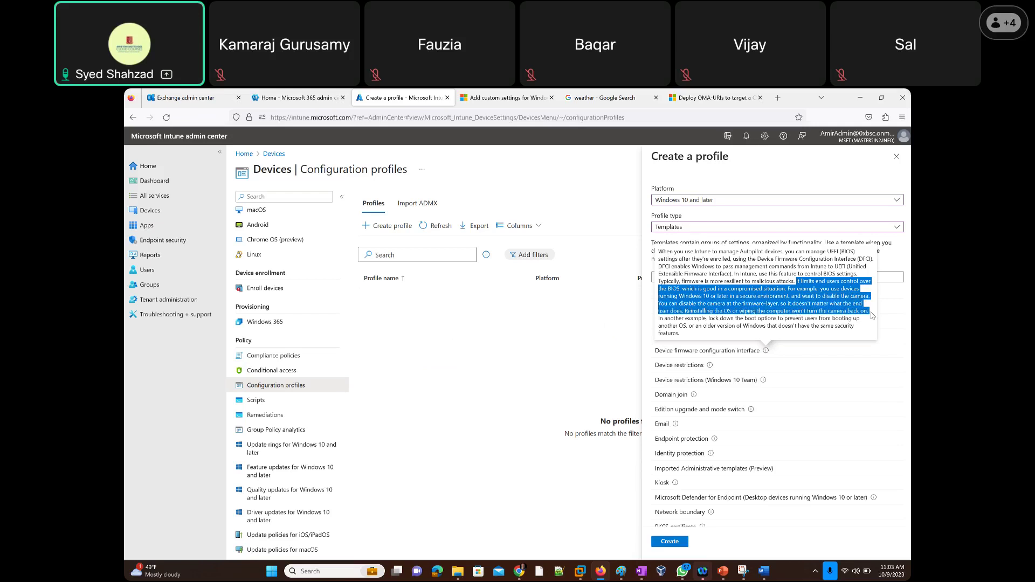
mouse_move(872, 315)
left_mouse_down()
mouse_move(790, 328)
mouse_move(706, 322)
mouse_move(861, 319)
left_mouse_up()
left_click_drag(782, 319, 691, 329)
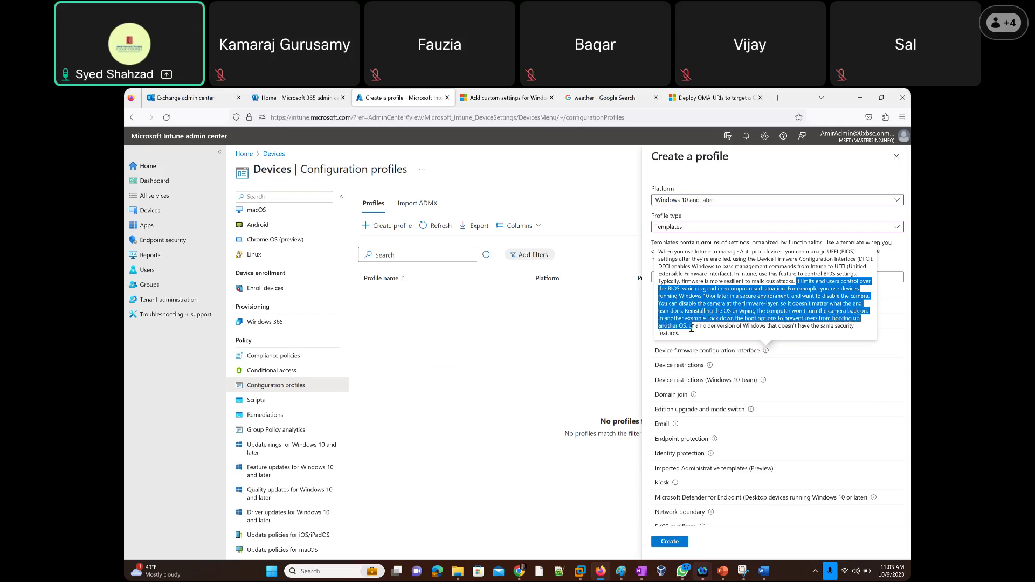
Dismiss the DFCI help and bring up the Device restrictions template's description.
left_click(851, 144)
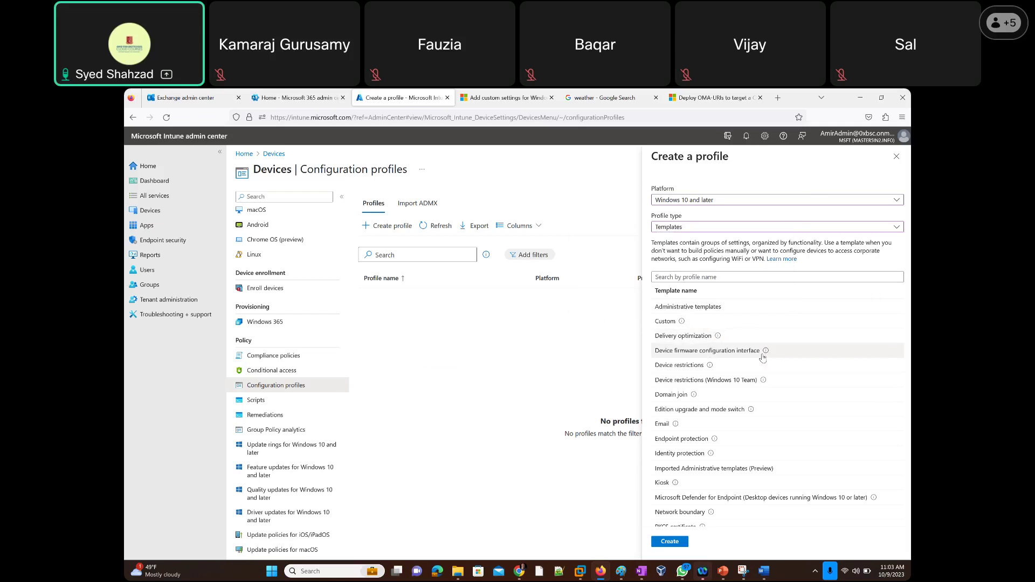
mouse_move(765, 353)
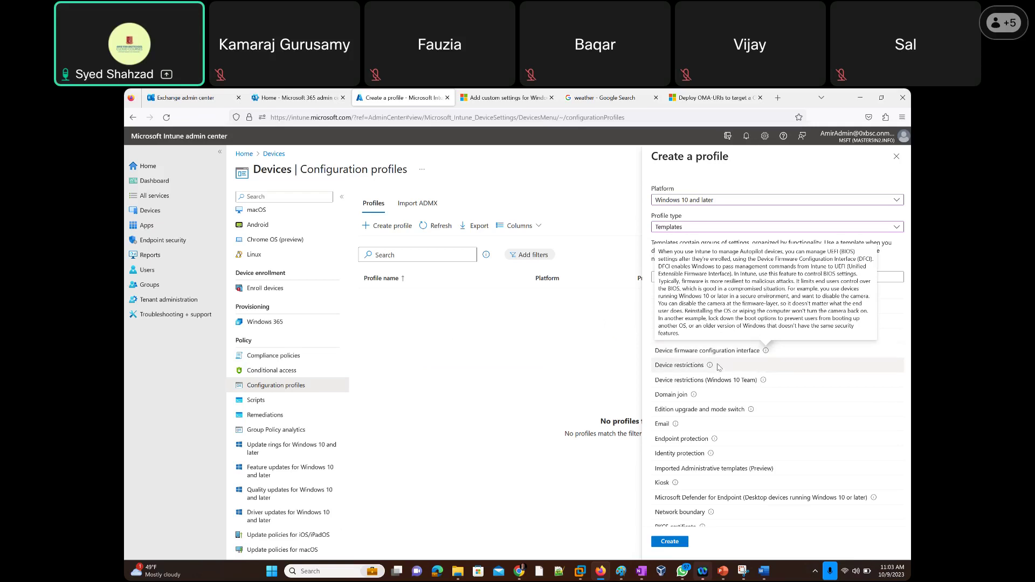
mouse_move(711, 368)
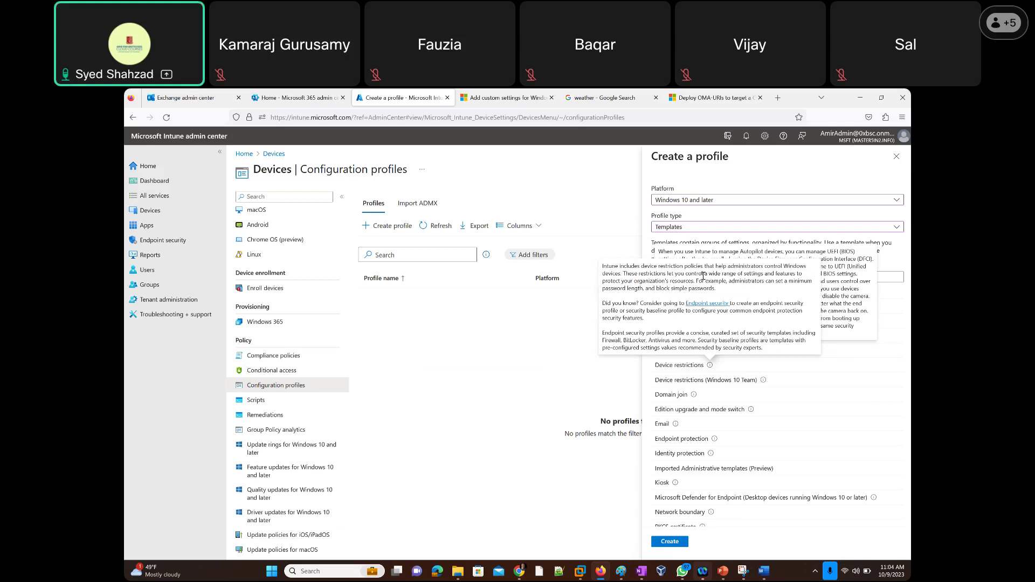
left_click_drag(704, 273, 669, 322)
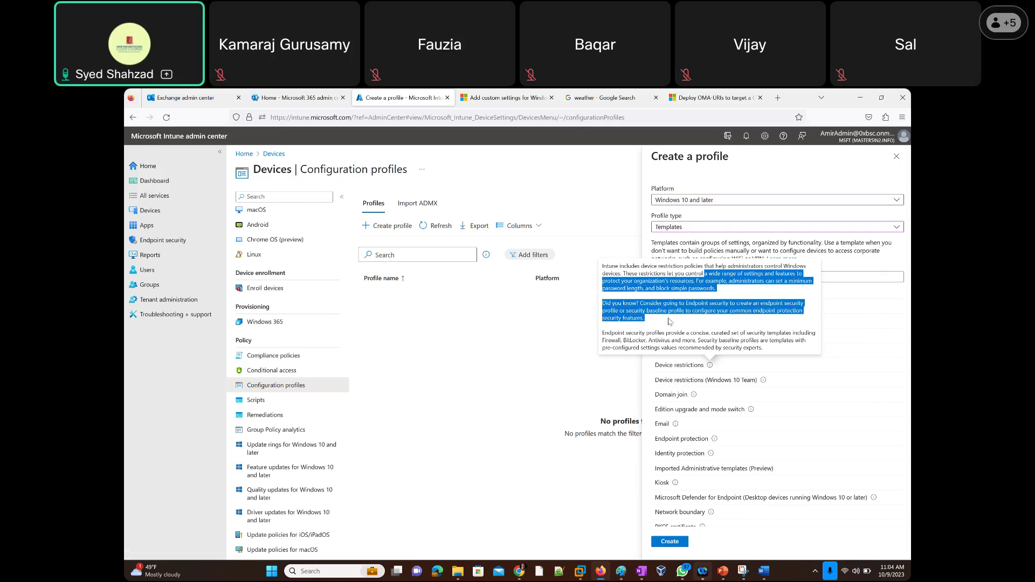
left_click_drag(669, 322, 774, 349)
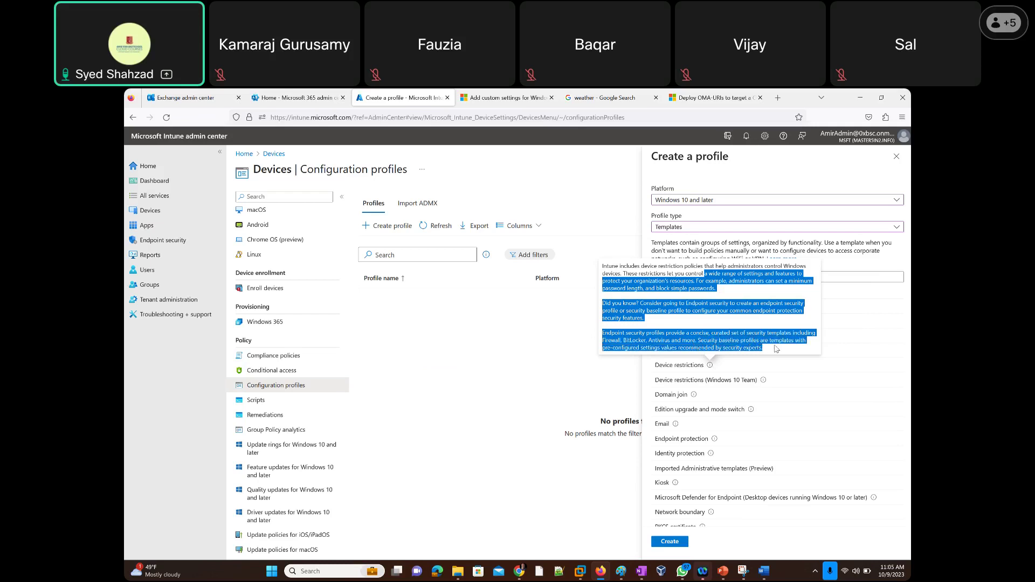
Clear the highlight in the Device restrictions help text.
left_click(776, 348)
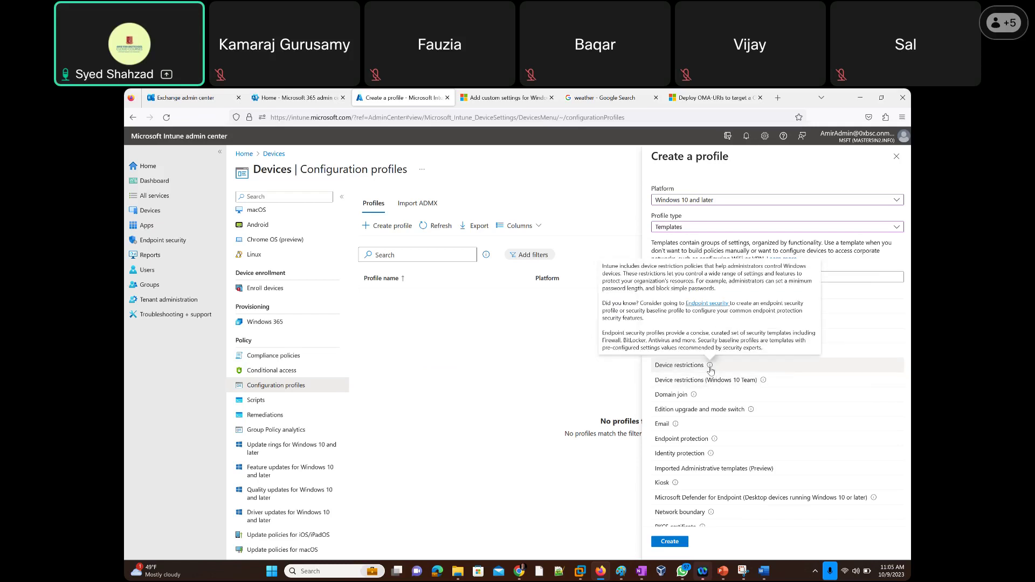
mouse_move(710, 367)
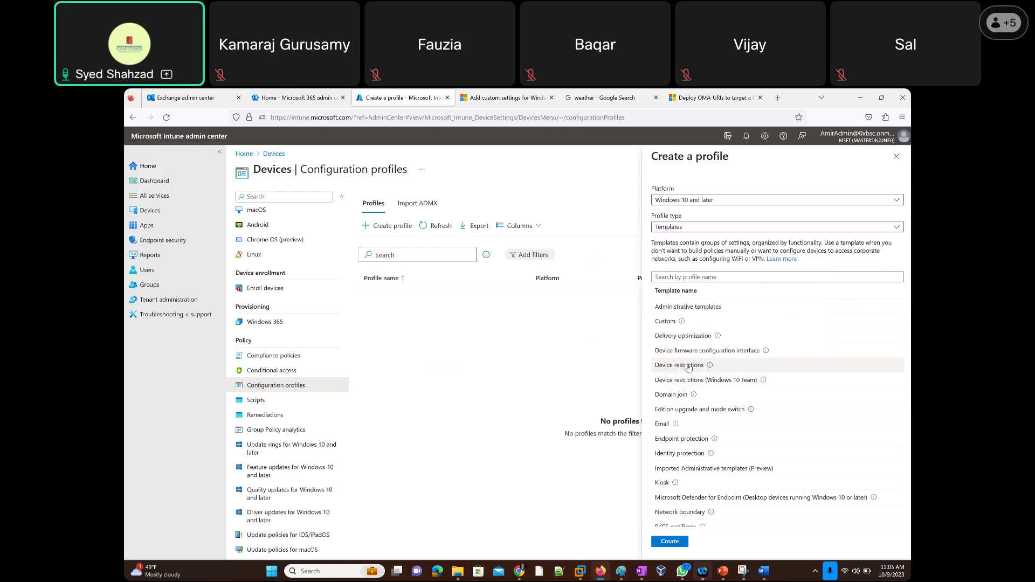
Create the Device restrictions profile named 'test' and continue to Configuration settings.
left_click(669, 542)
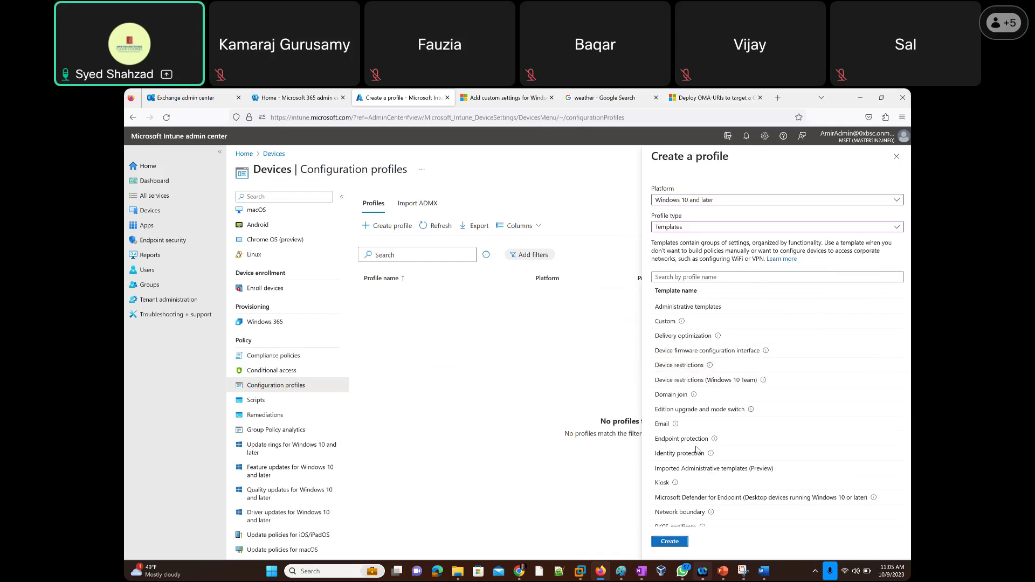
type("test")
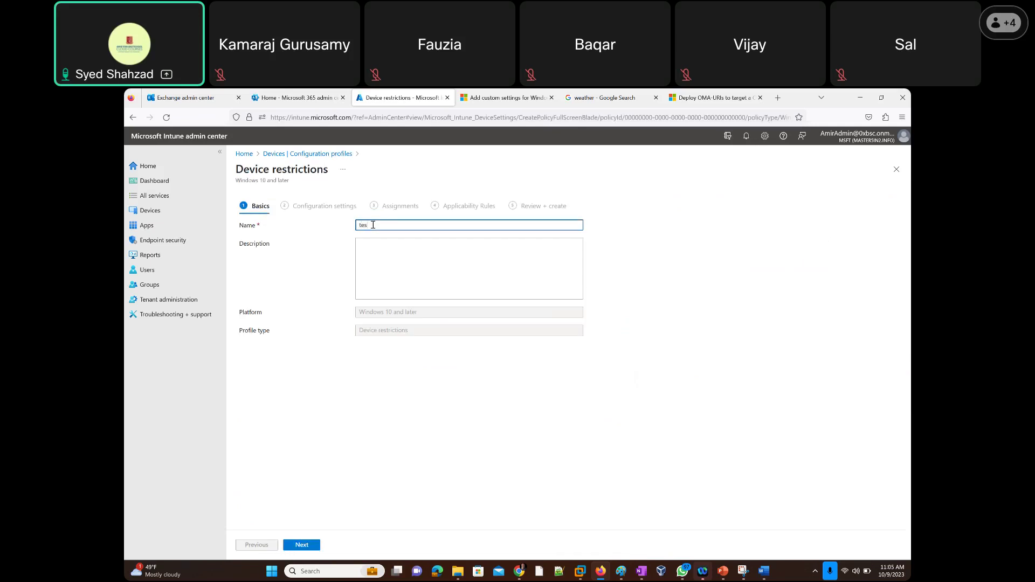
left_click(306, 545)
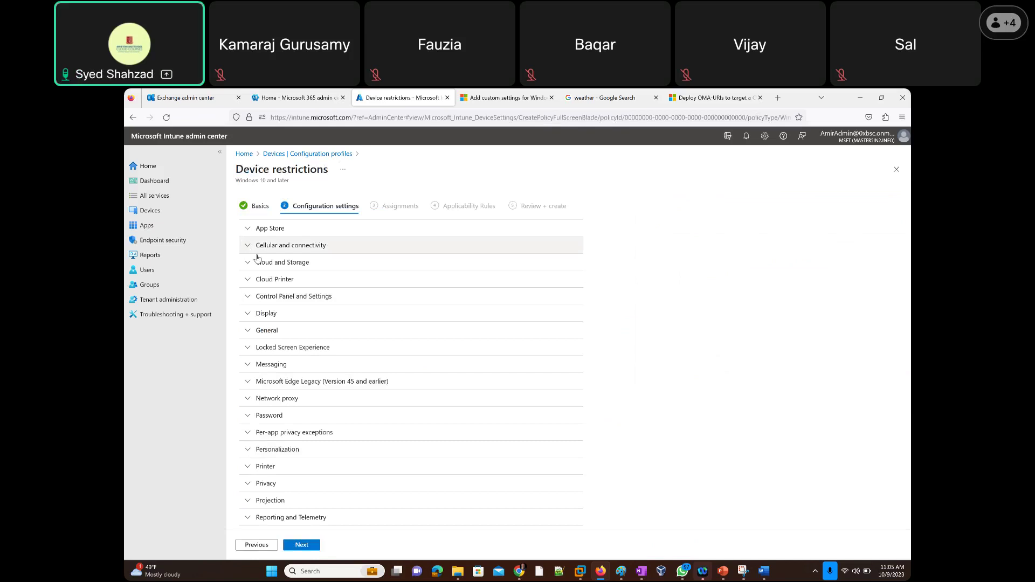
Peek at App Store settings, then expand Cellular and connectivity and scroll through its options.
scroll(254, 253, "down", 2)
scroll(257, 257, "up", 3)
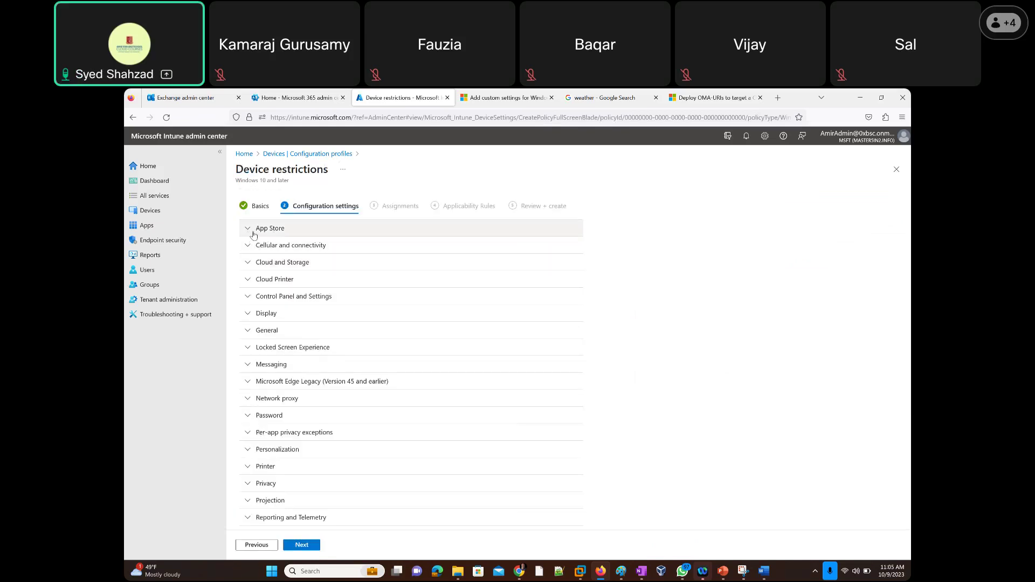
left_click(247, 230)
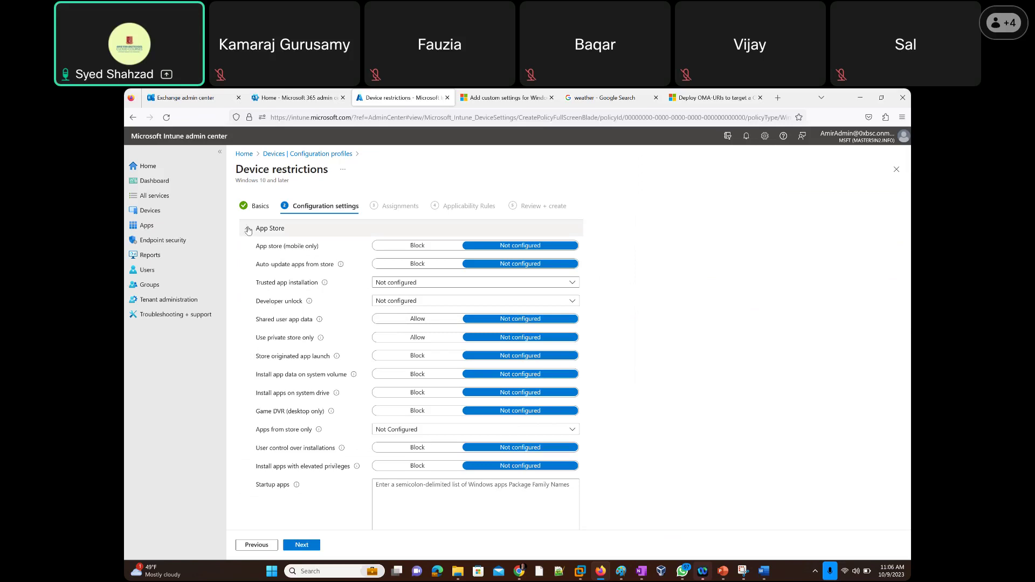
left_click(248, 229)
left_click(248, 246)
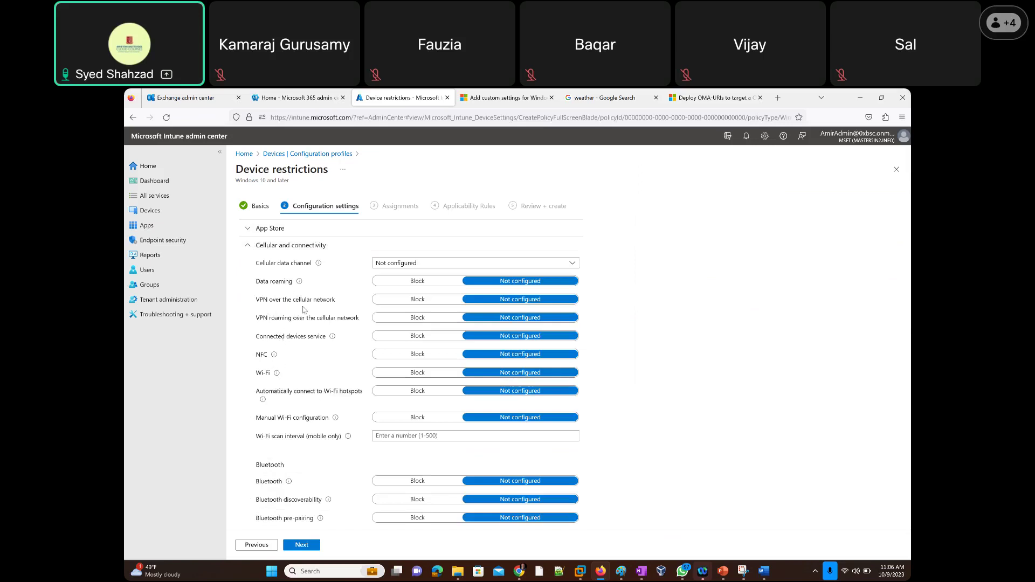
scroll(303, 308, "down", 3)
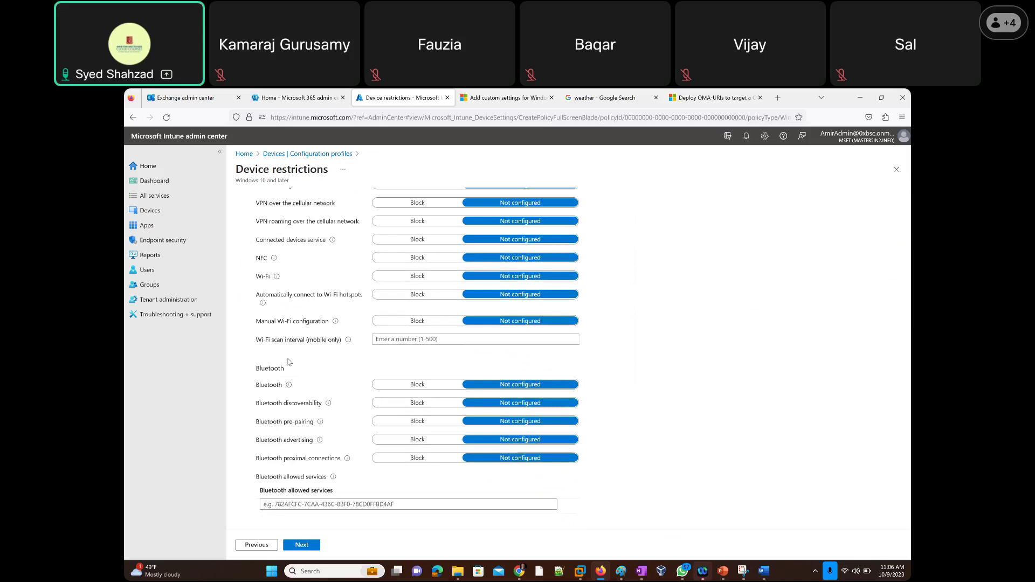
scroll(293, 378, "down", 3)
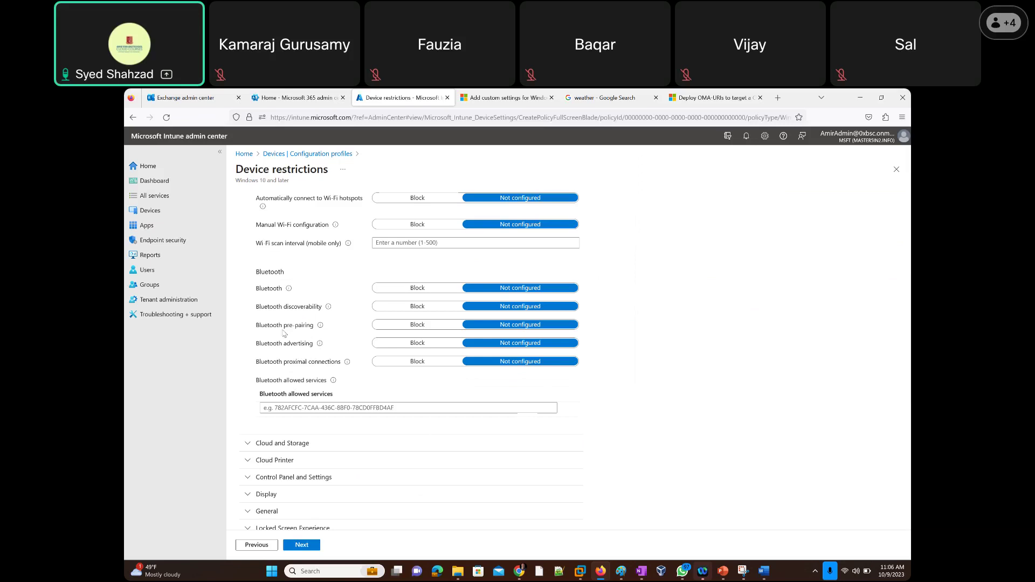
scroll(252, 311, "down", 3)
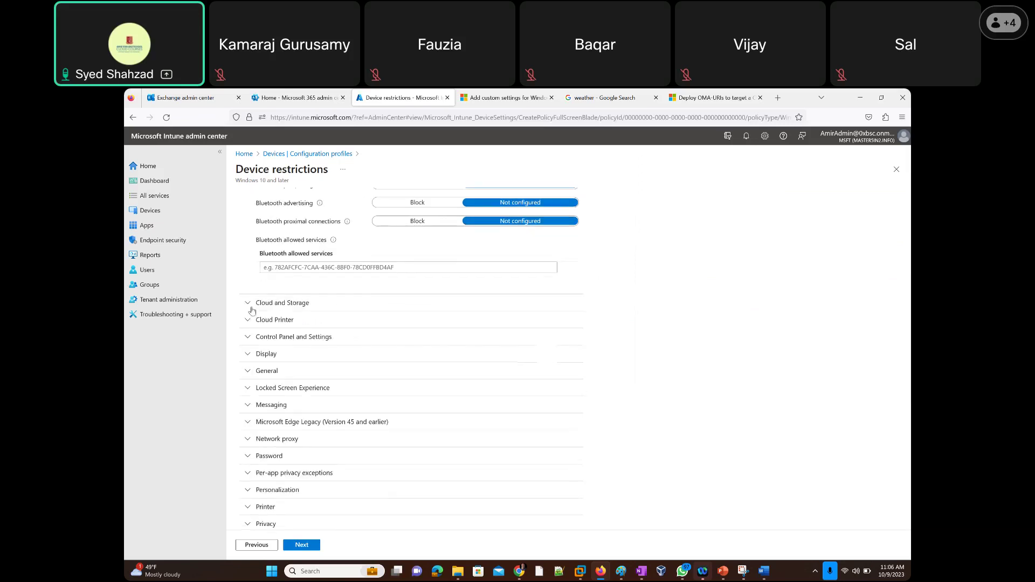
Expand Cloud and Storage and Cloud Printer, reviewing the empty printer discovery and service fields.
left_click(249, 300)
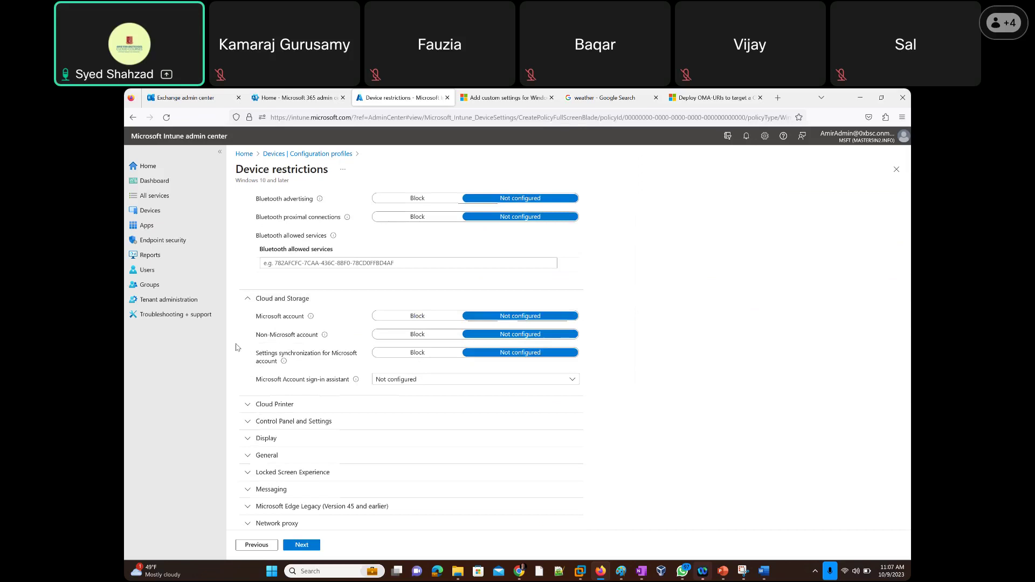
scroll(237, 345, "down", 2)
left_click(246, 312)
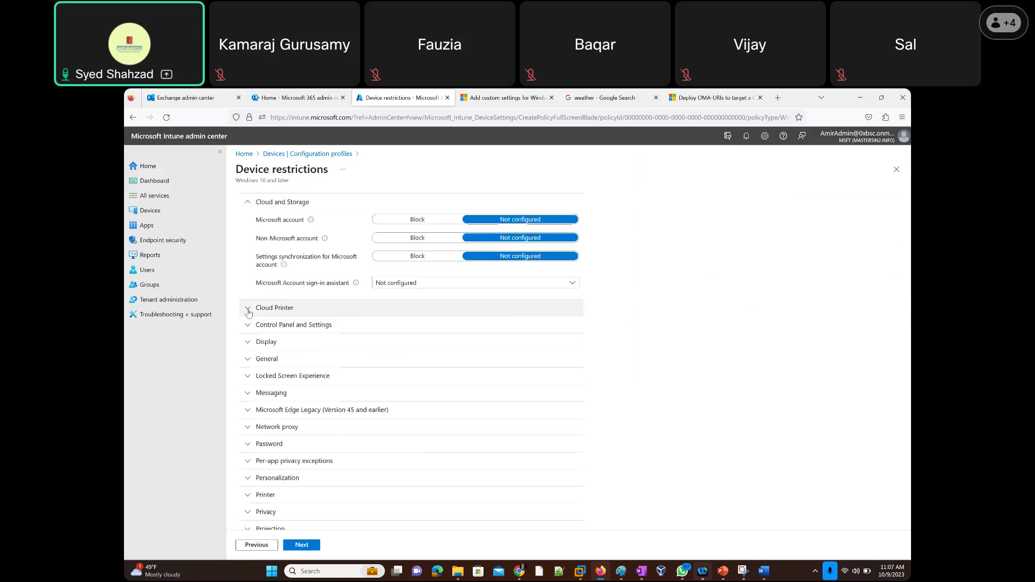
scroll(240, 334, "down", 1)
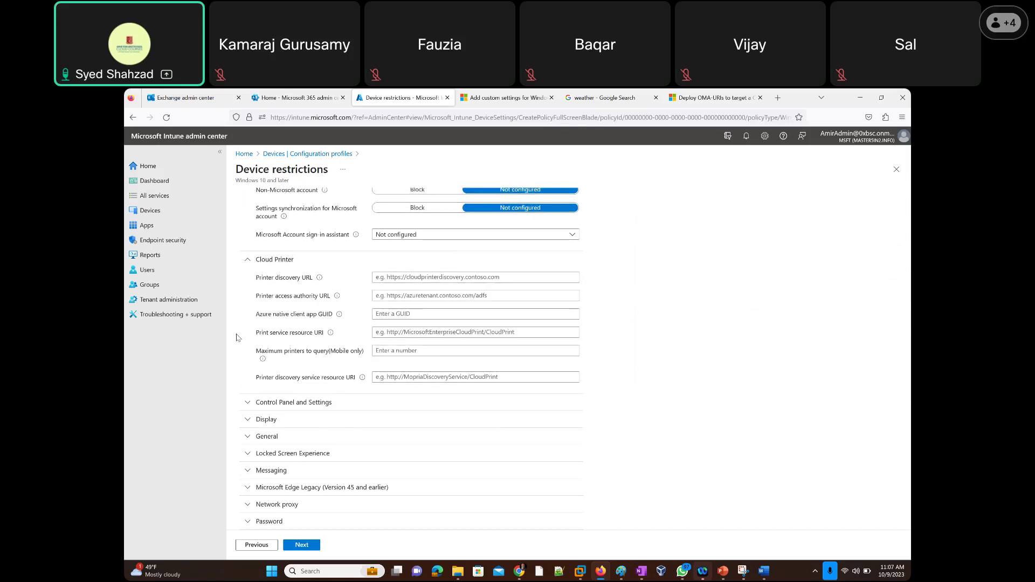
scroll(238, 337, "down", 1)
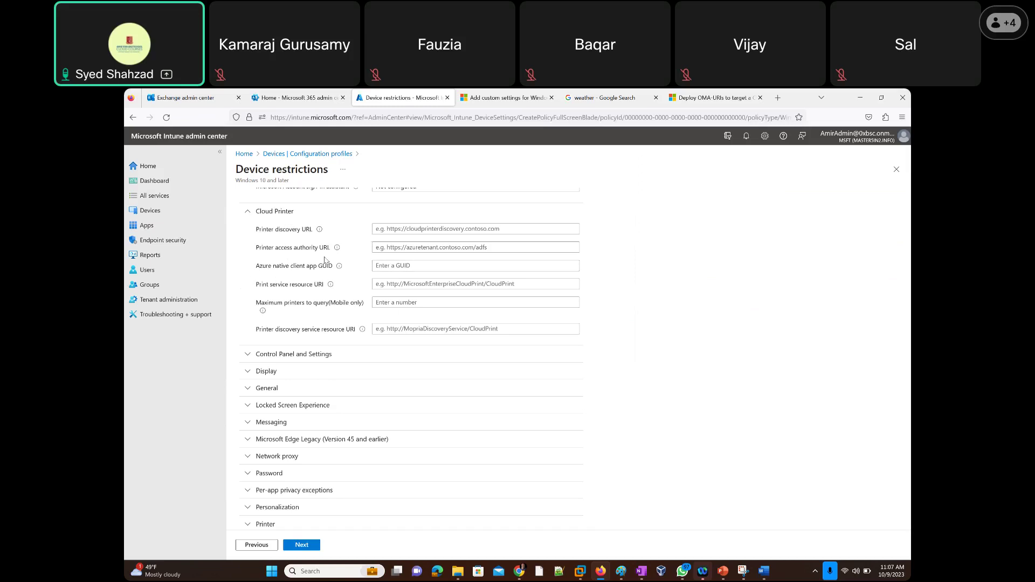
scroll(238, 256, "down", 2)
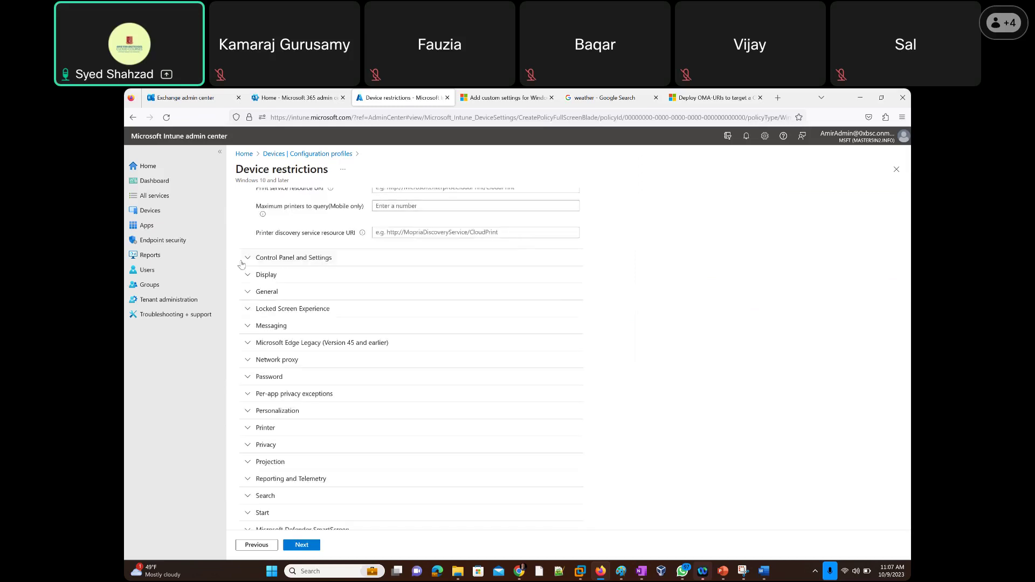
Expand the Control Panel and Settings category and scroll through its options.
left_click(244, 263)
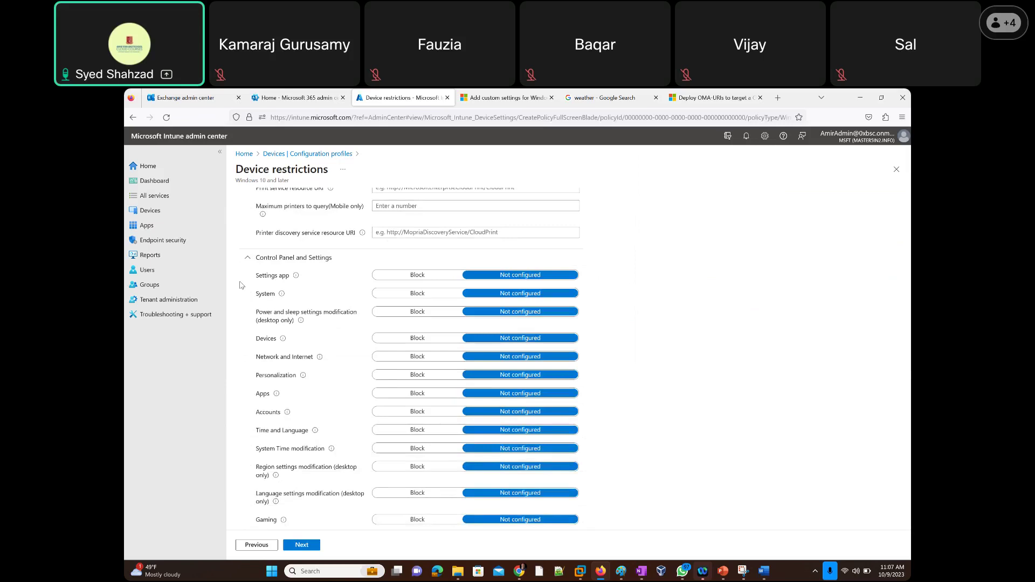
scroll(284, 245, "down", 1)
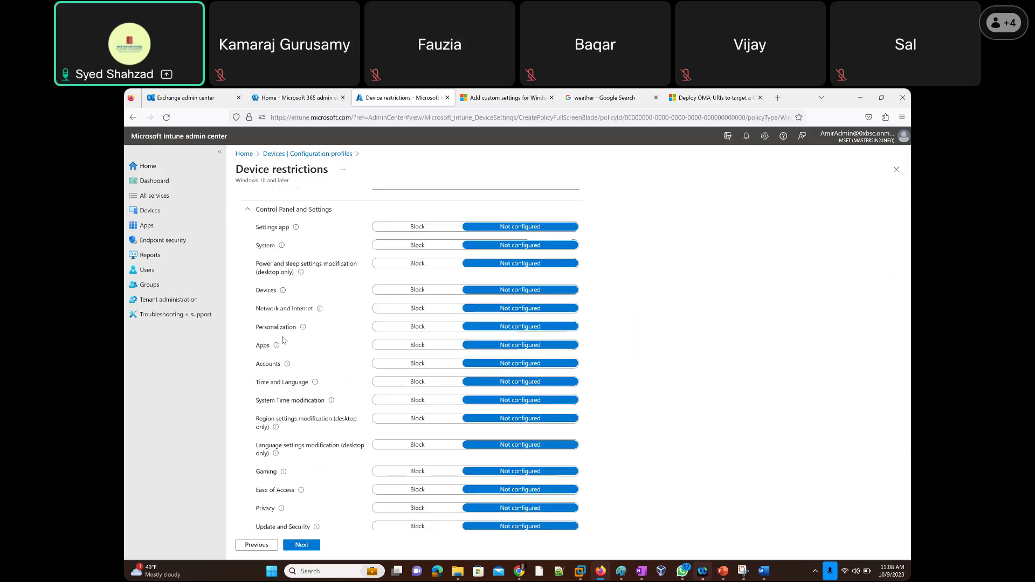
scroll(237, 369, "down", 2)
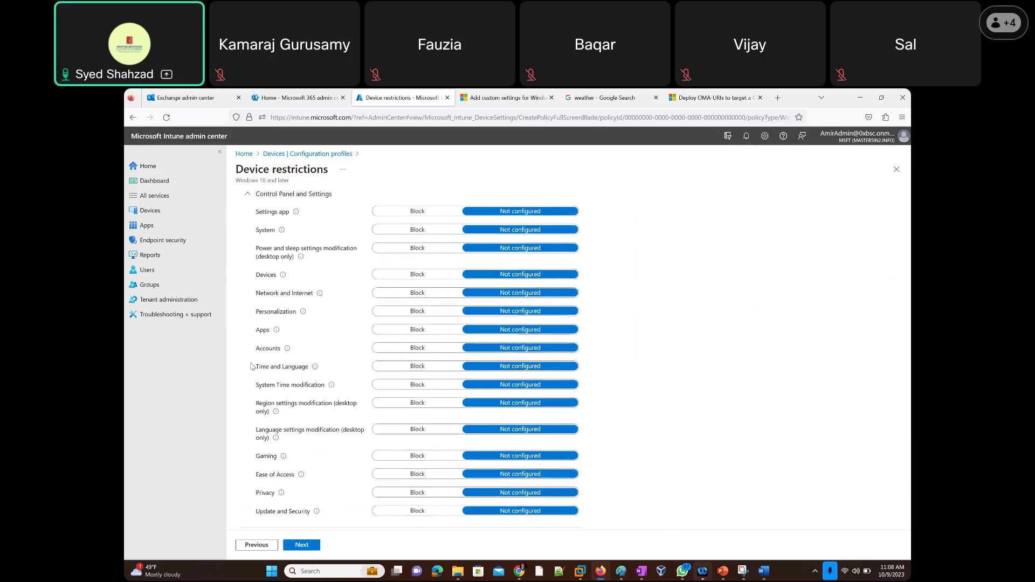
scroll(235, 369, "down", 2)
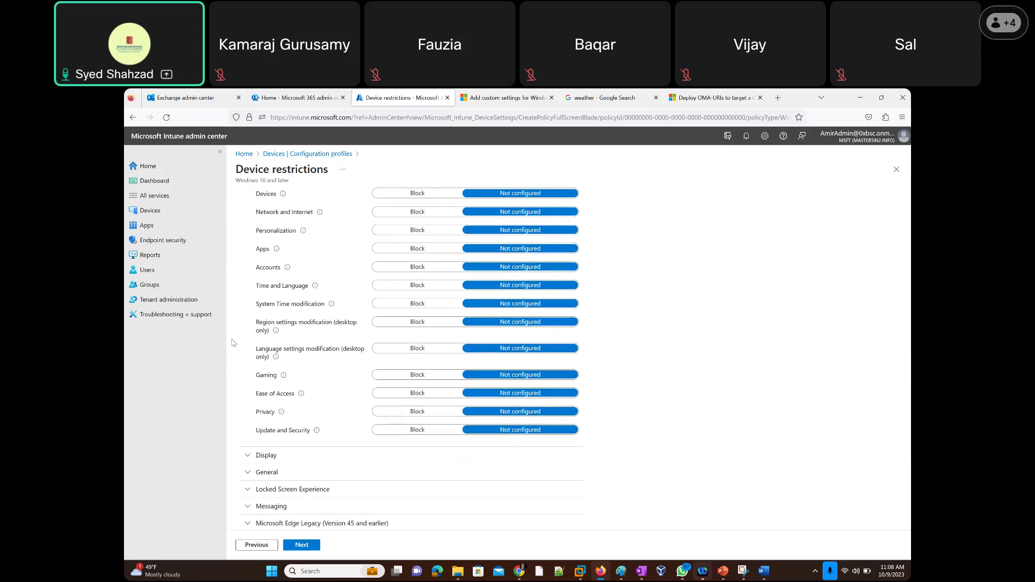
scroll(233, 342, "down", 2)
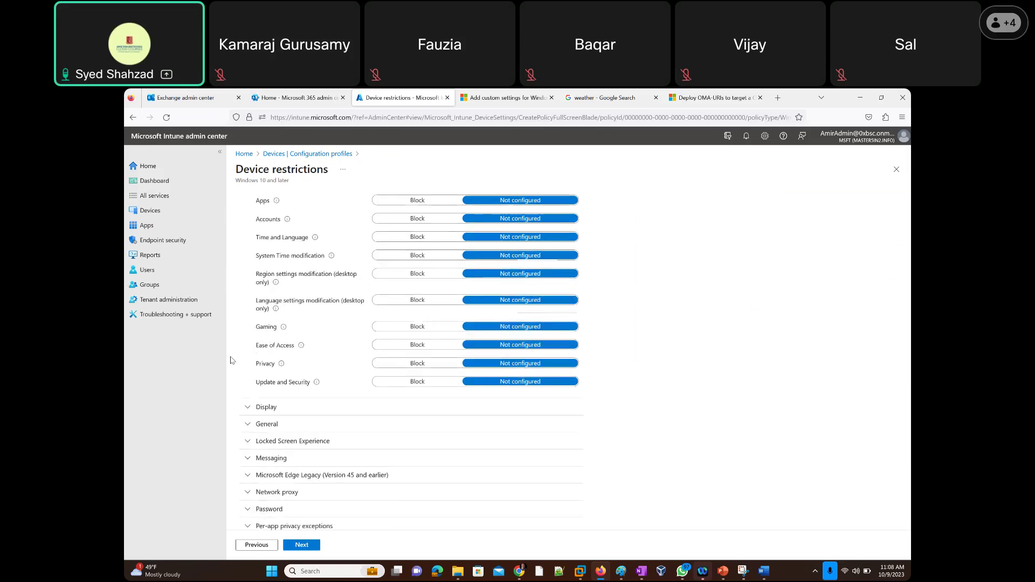
scroll(231, 357, "down", 2)
Expand the Display settings section and review its options.
left_click(247, 311)
scroll(233, 350, "down", 1)
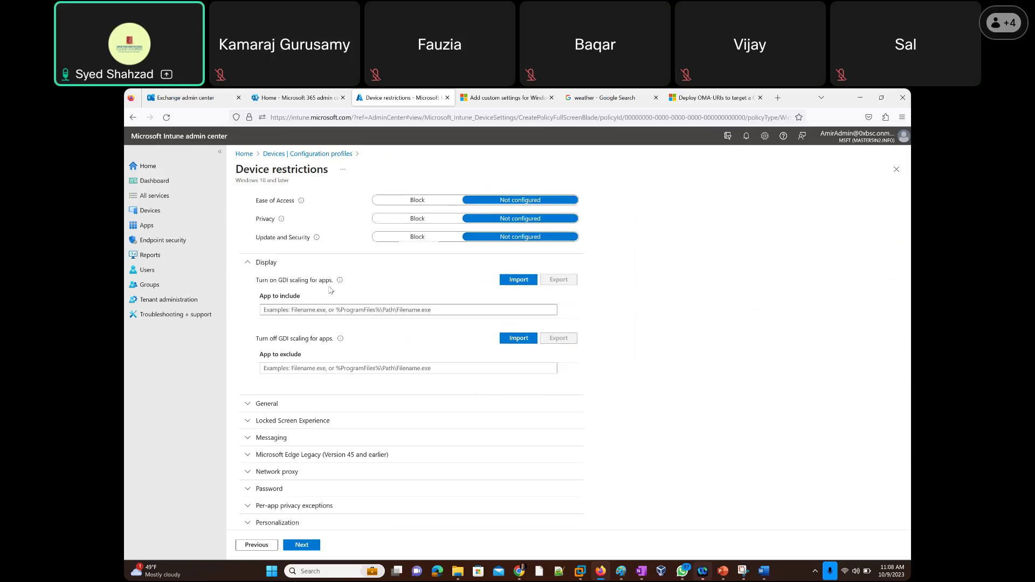
mouse_move(341, 283)
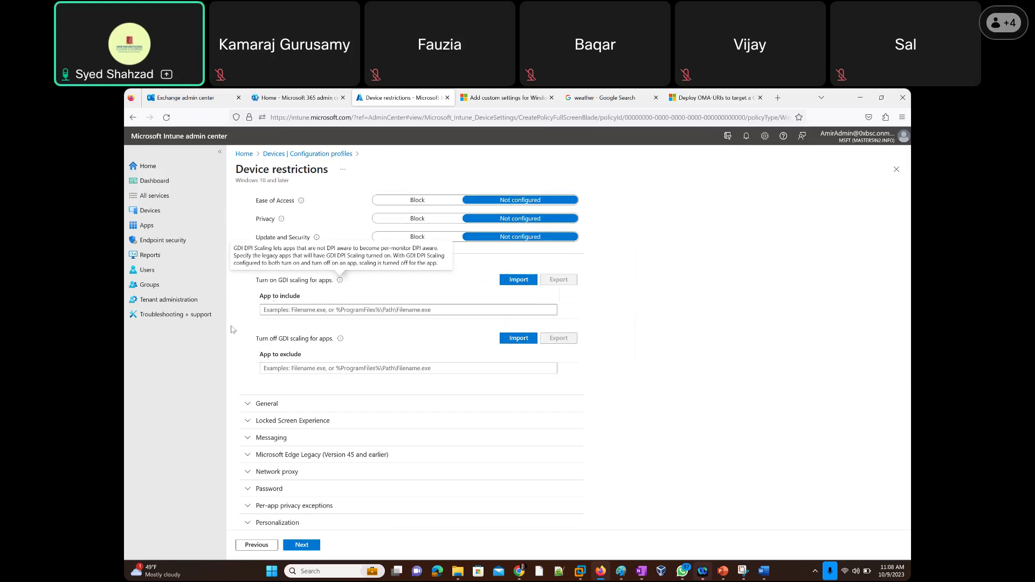
scroll(248, 283, "down", 3)
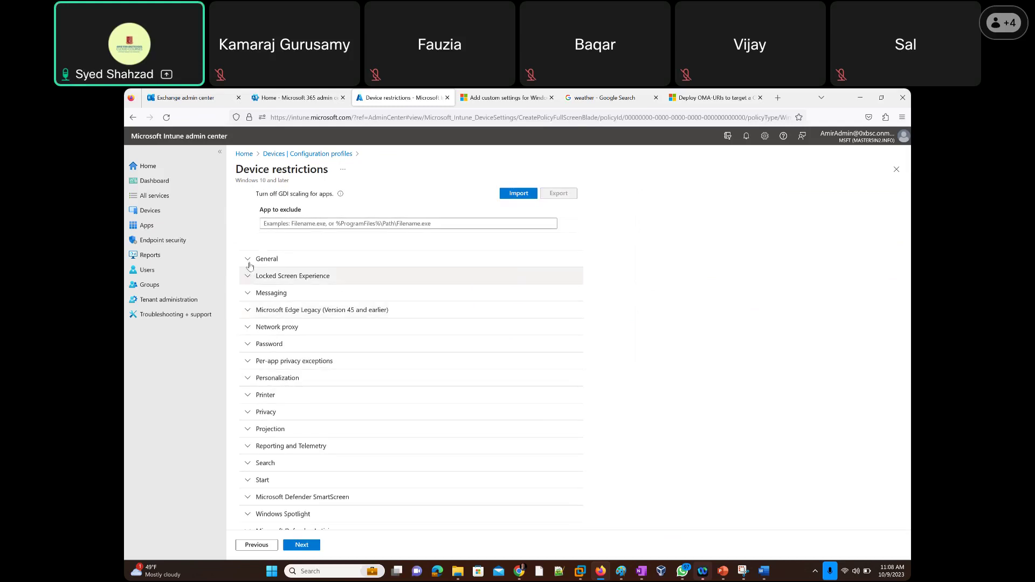
Expand General and review its settings from Camera to Ink Workspace, all Not configured.
left_click(248, 260)
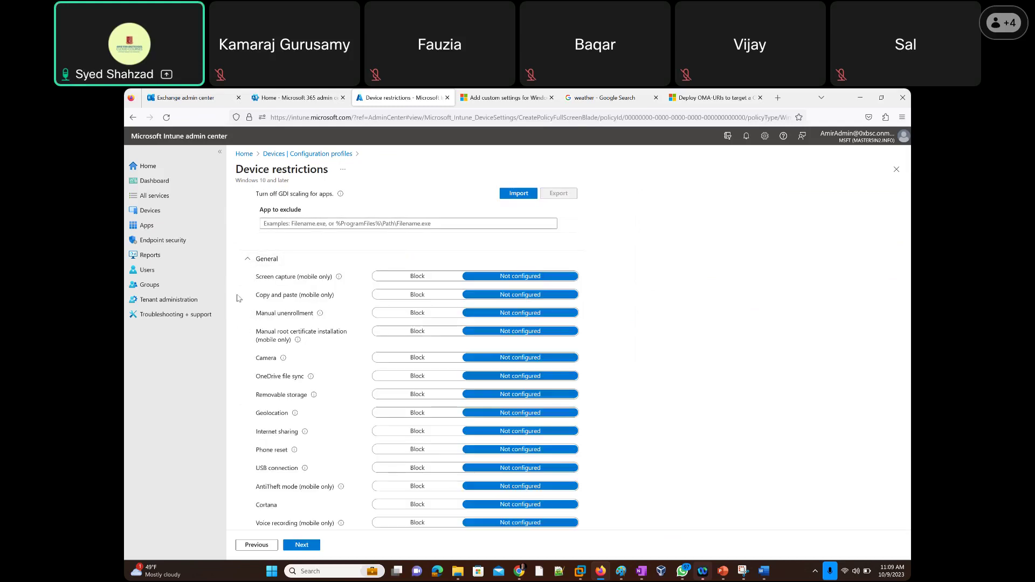
scroll(238, 298, "down", 2)
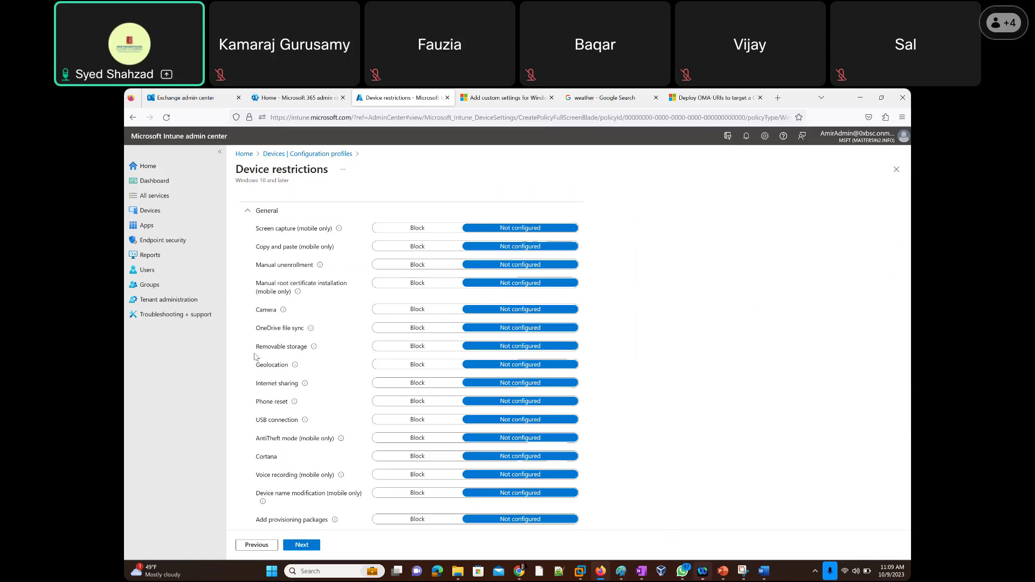
scroll(239, 369, "down", 3)
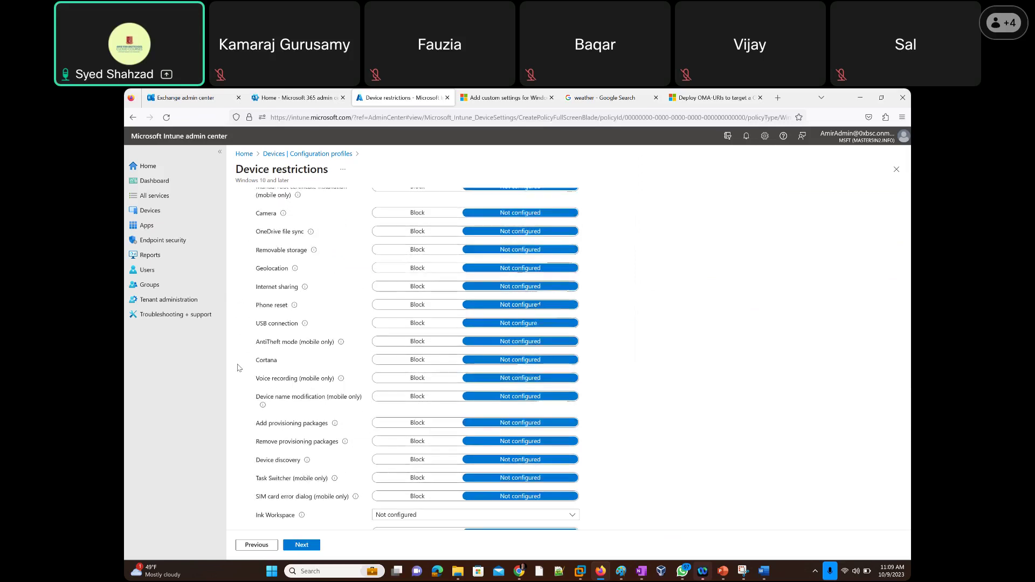
scroll(239, 368, "down", 2)
scroll(239, 367, "down", 2)
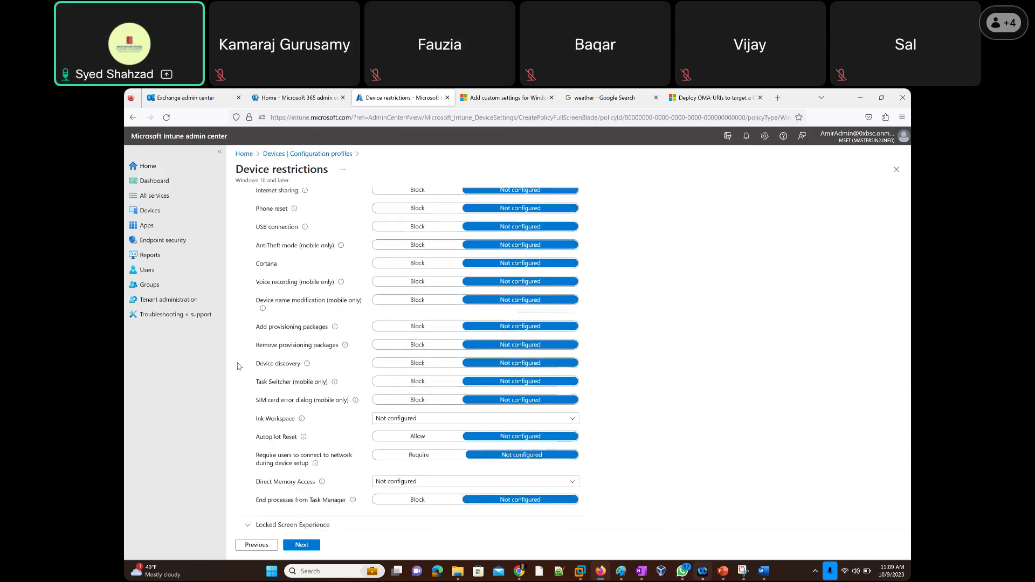
scroll(251, 271, "up", 3)
scroll(250, 271, "up", 1)
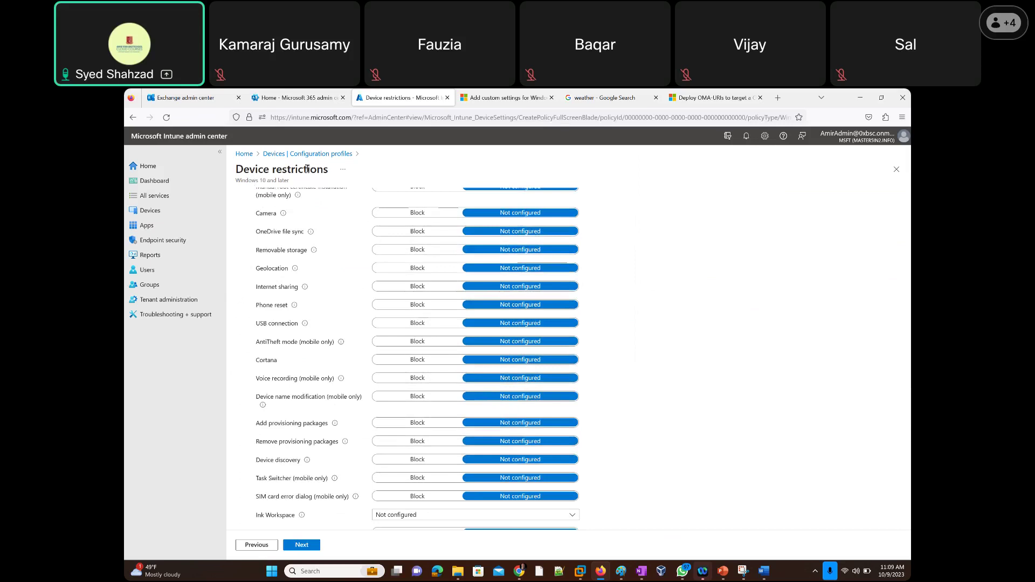
Duplicate the Device restrictions browser tab into a second tab.
right_click(379, 103)
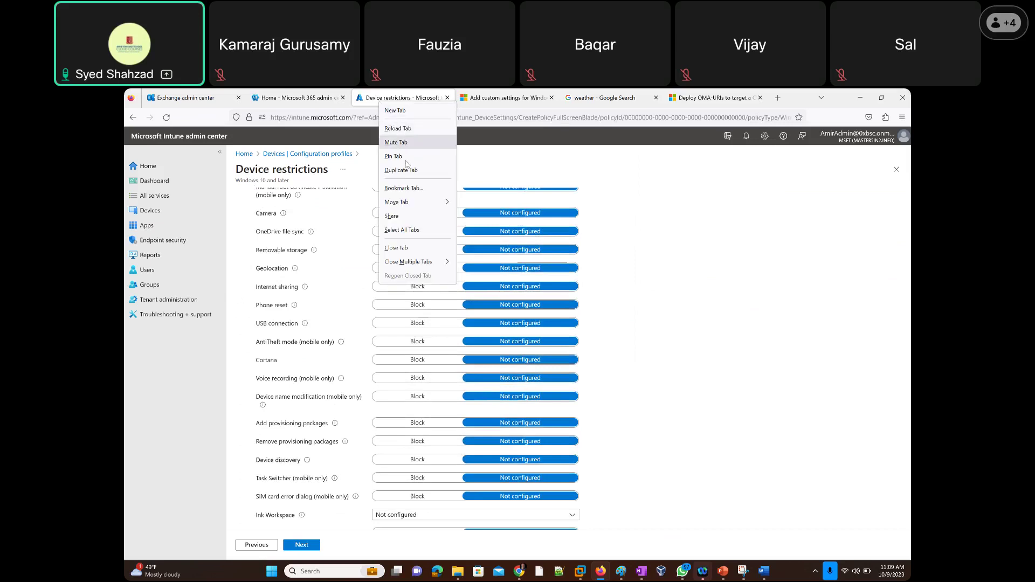
left_click(422, 166)
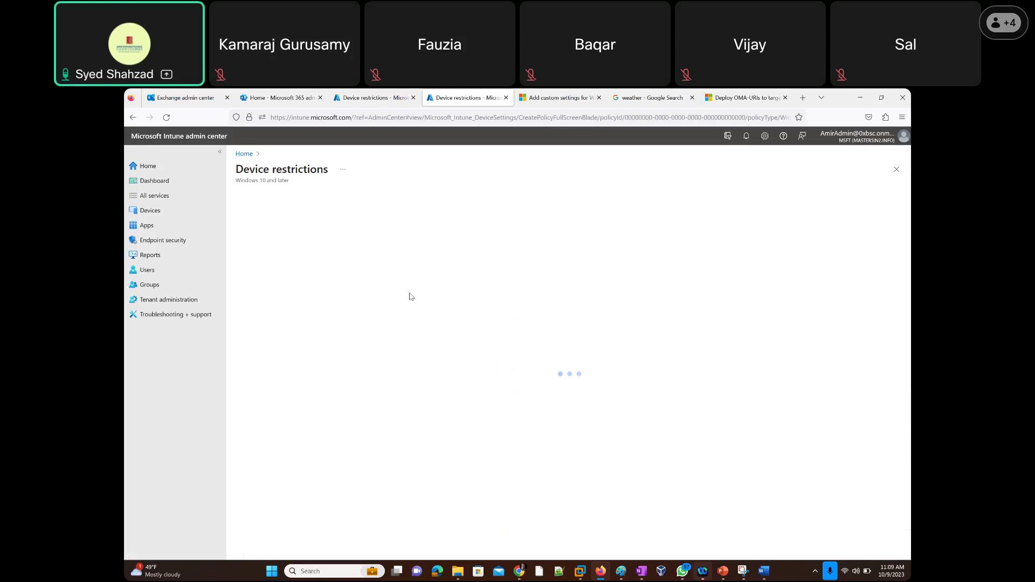
From Home, go to Devices > Configuration profiles and start Create profile.
left_click(245, 155)
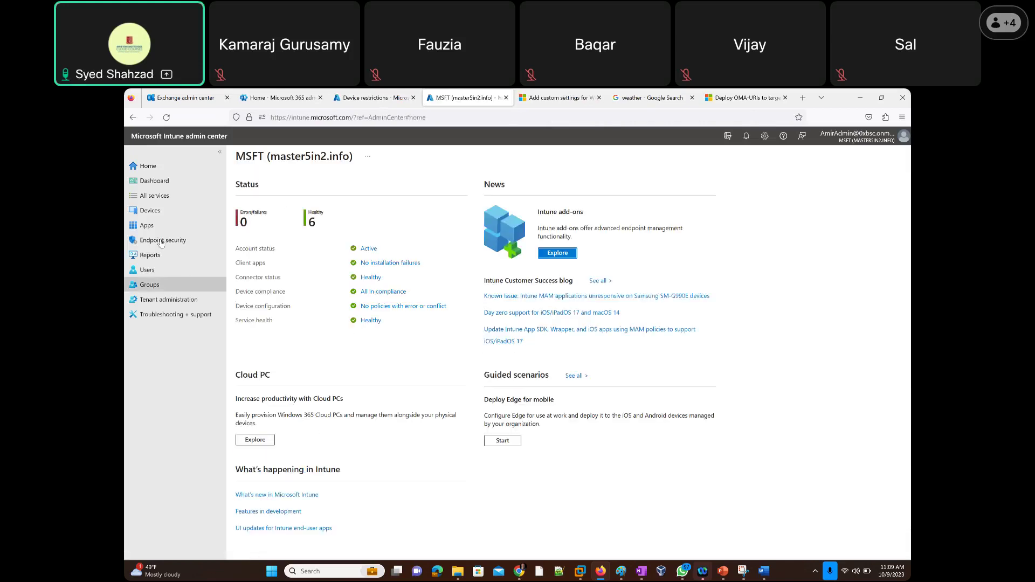
left_click(150, 210)
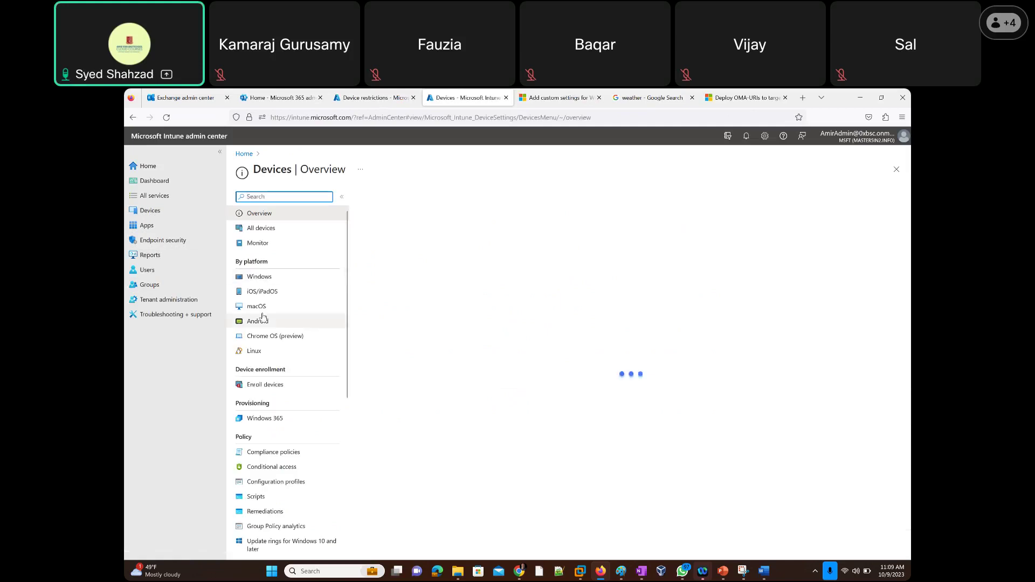
left_click(275, 482)
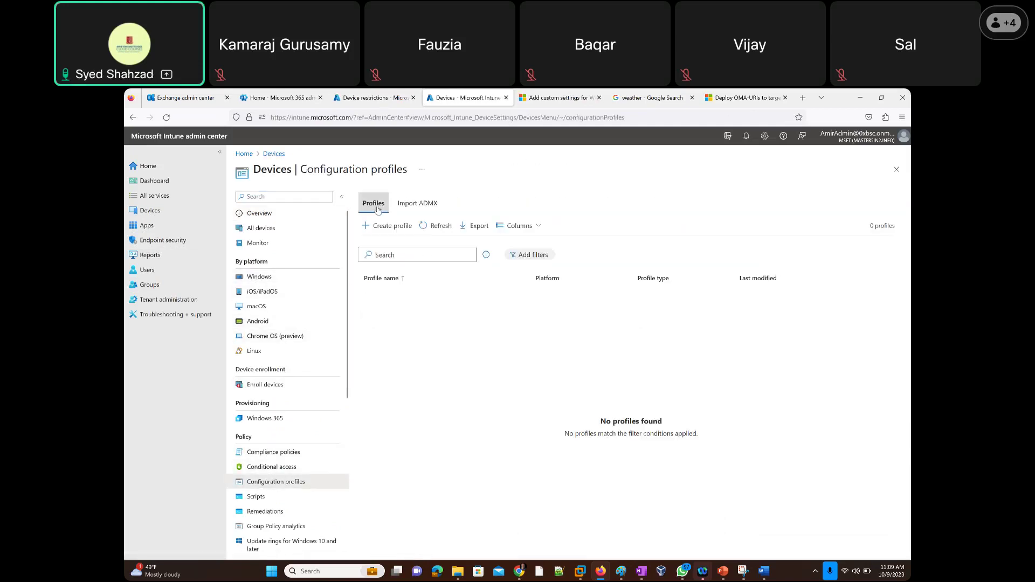
left_click(372, 226)
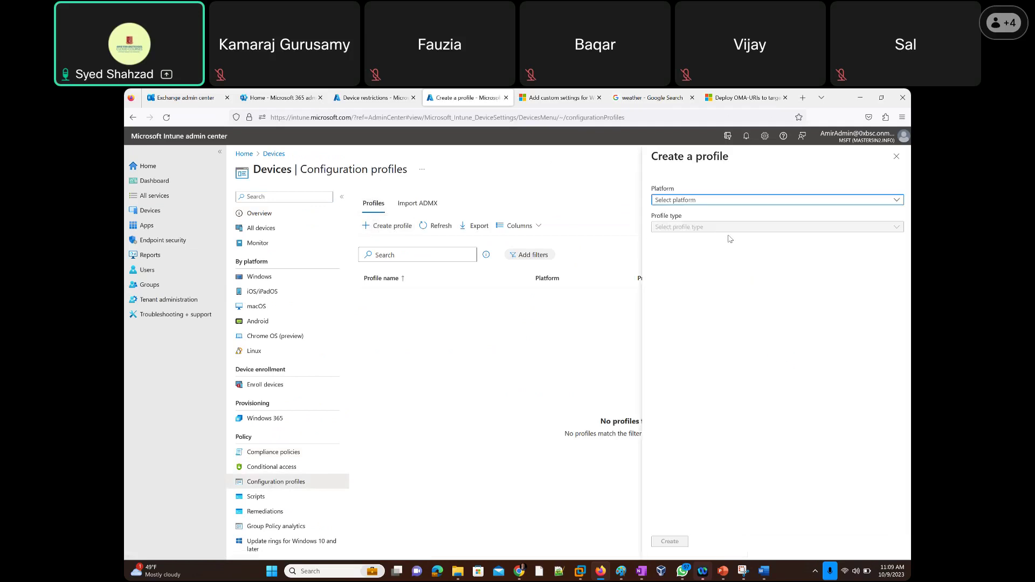
Choose Windows 10 and later with Templates profile type, and pick Device restrictions.
left_click(700, 200)
left_click(696, 286)
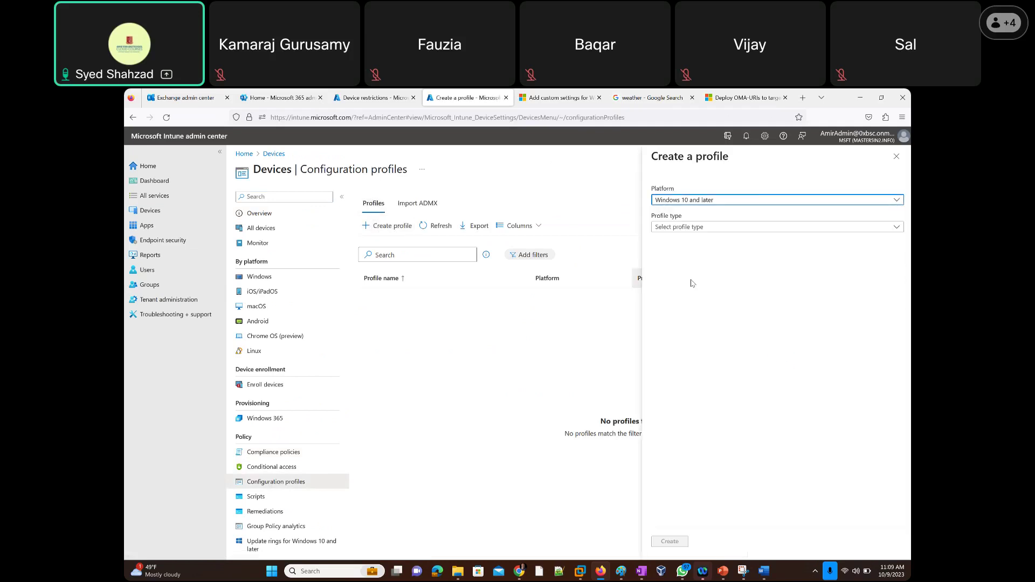
left_click(675, 229)
left_click(677, 260)
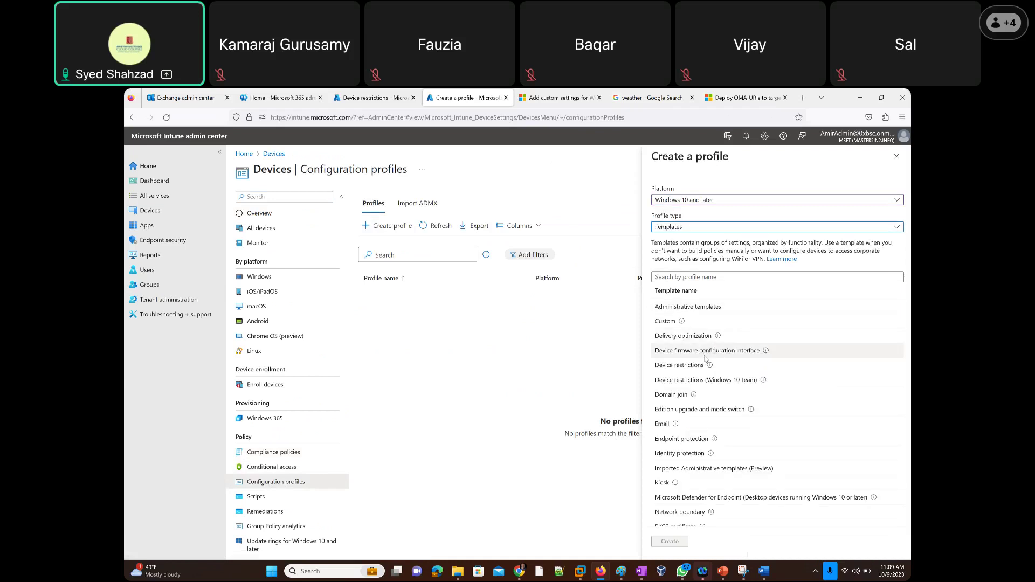
left_click(701, 365)
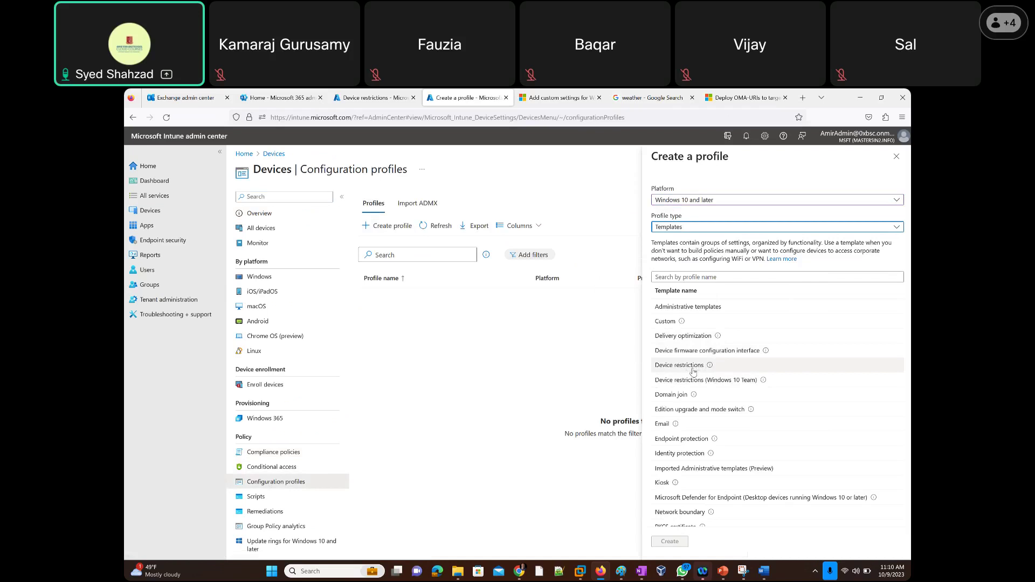
Return to the original tab and review General settings from Camera to End processes from Task Manager.
left_click(363, 100)
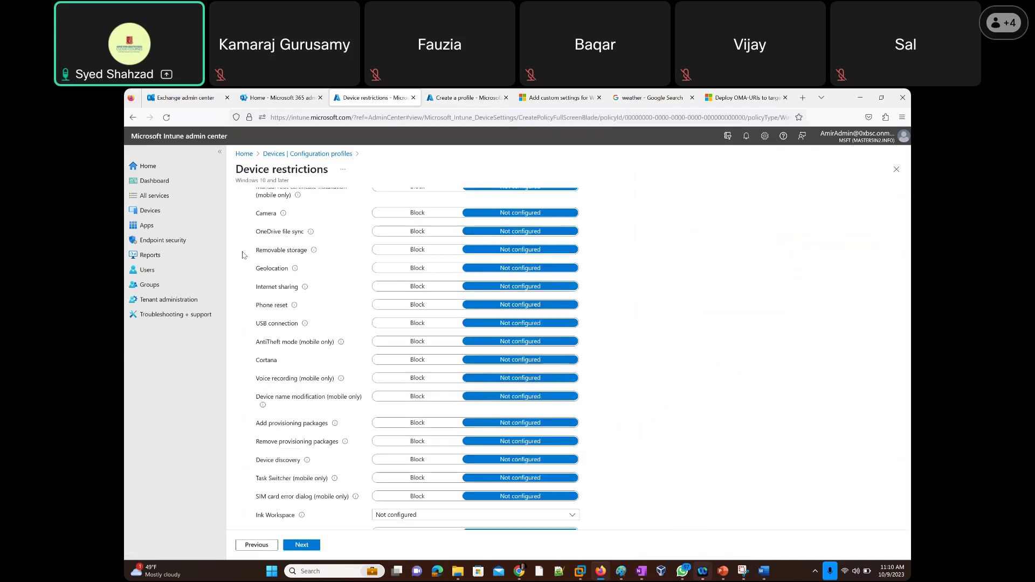
scroll(243, 255, "up", 1)
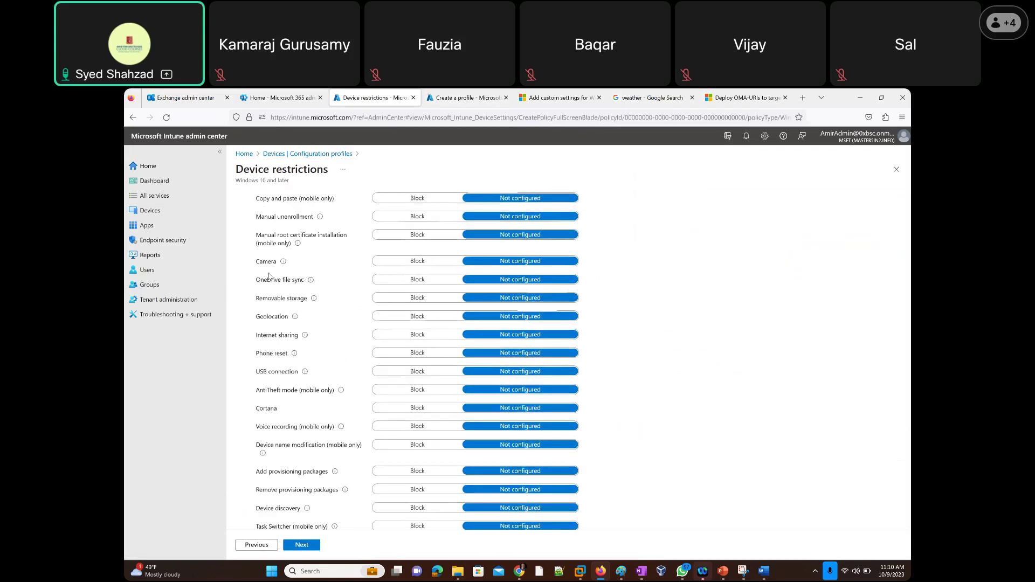
mouse_move(284, 266)
scroll(237, 361, "down", 3)
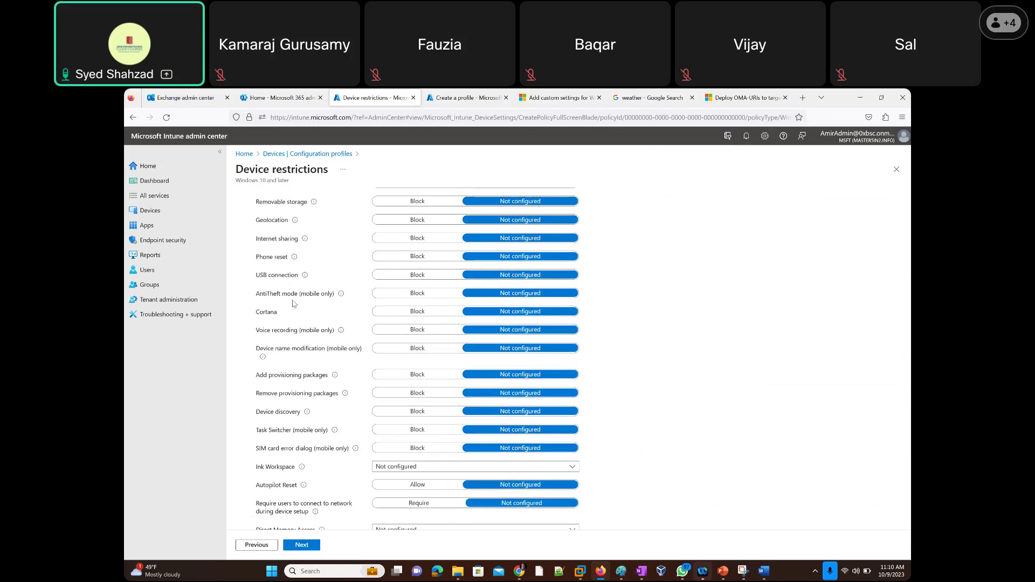
scroll(267, 307, "down", 3)
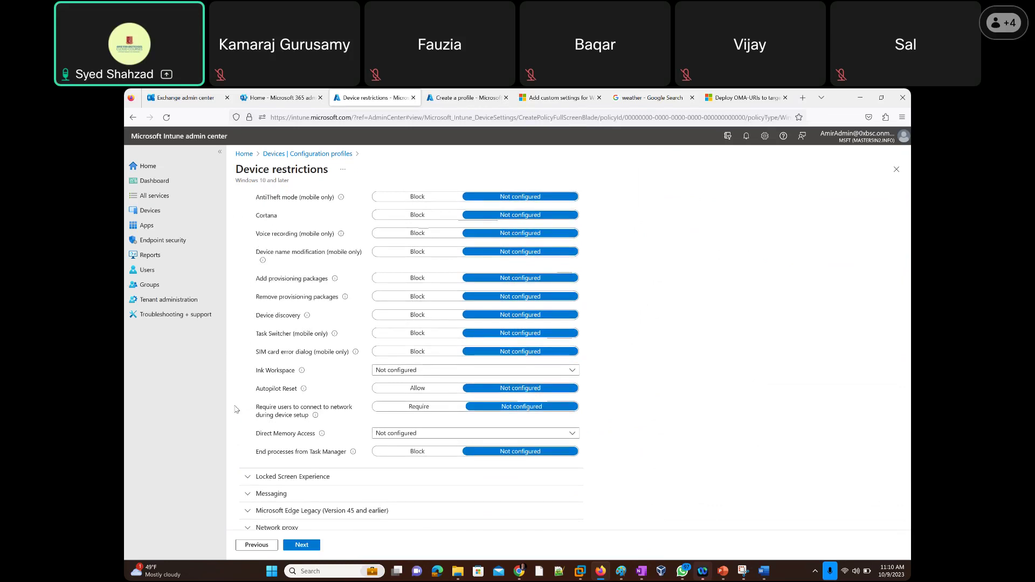
scroll(239, 372, "down", 5)
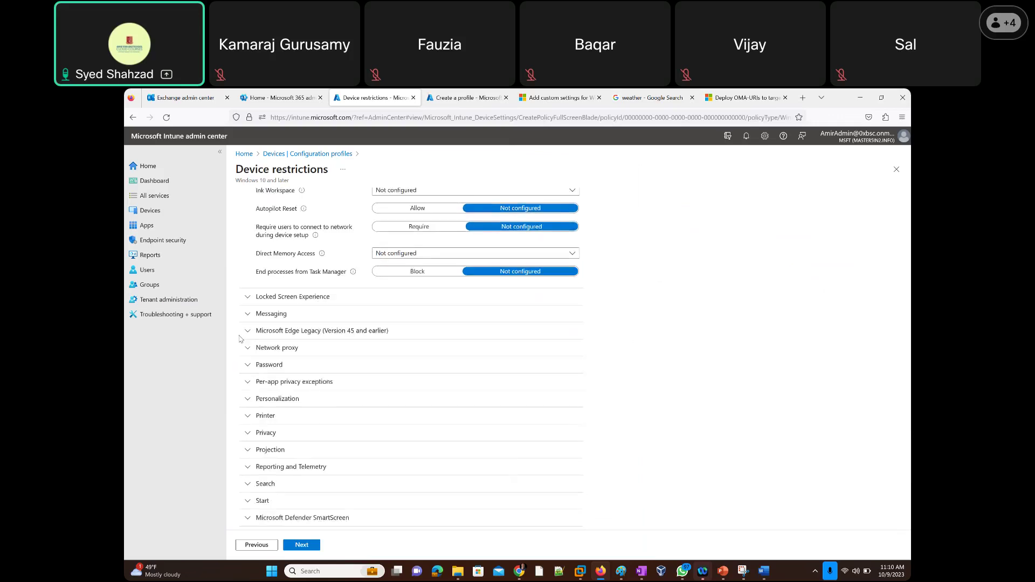
left_click(243, 283)
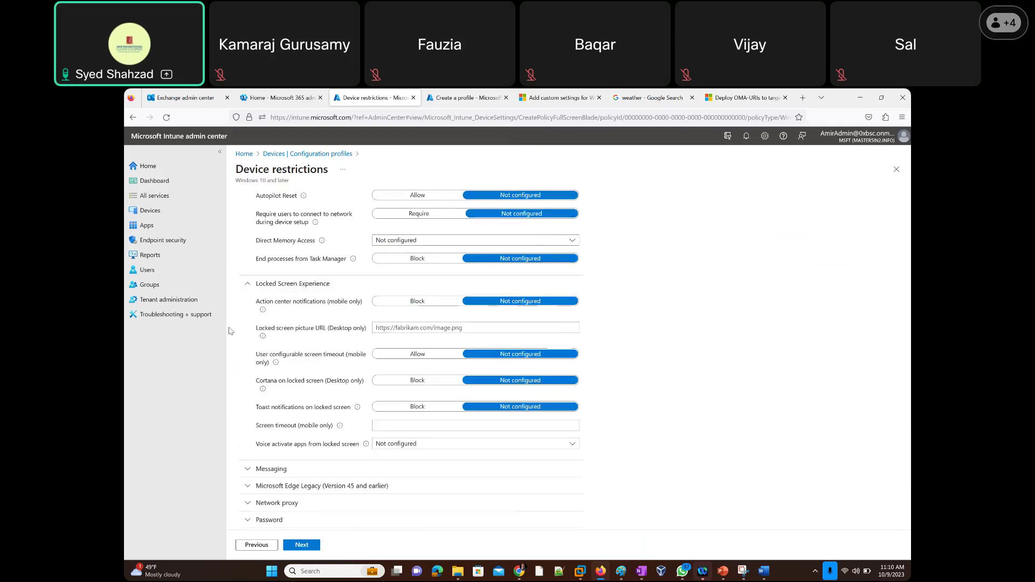
scroll(237, 318, "down", 1)
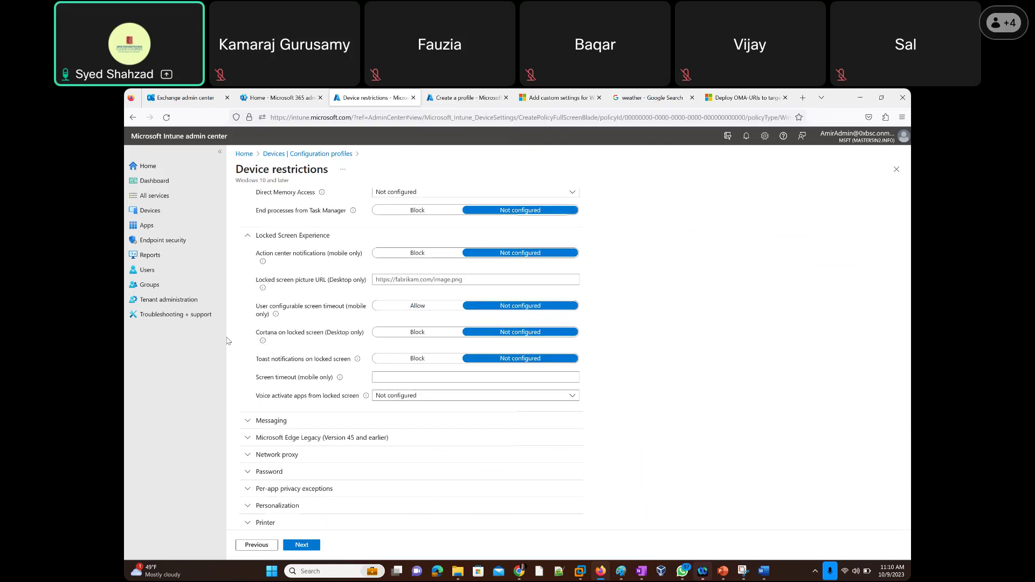
scroll(227, 341, "down", 5)
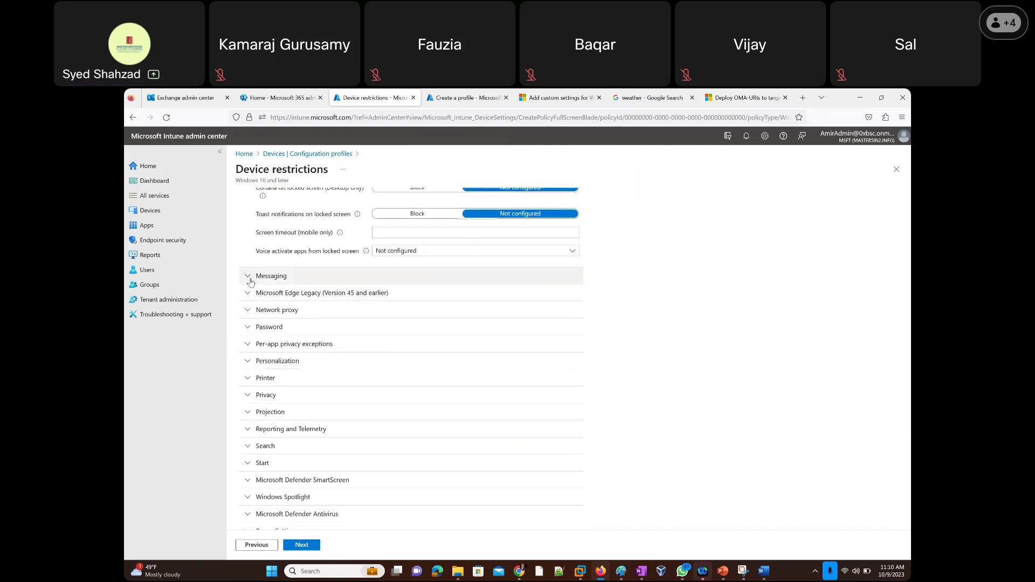
left_click(249, 278)
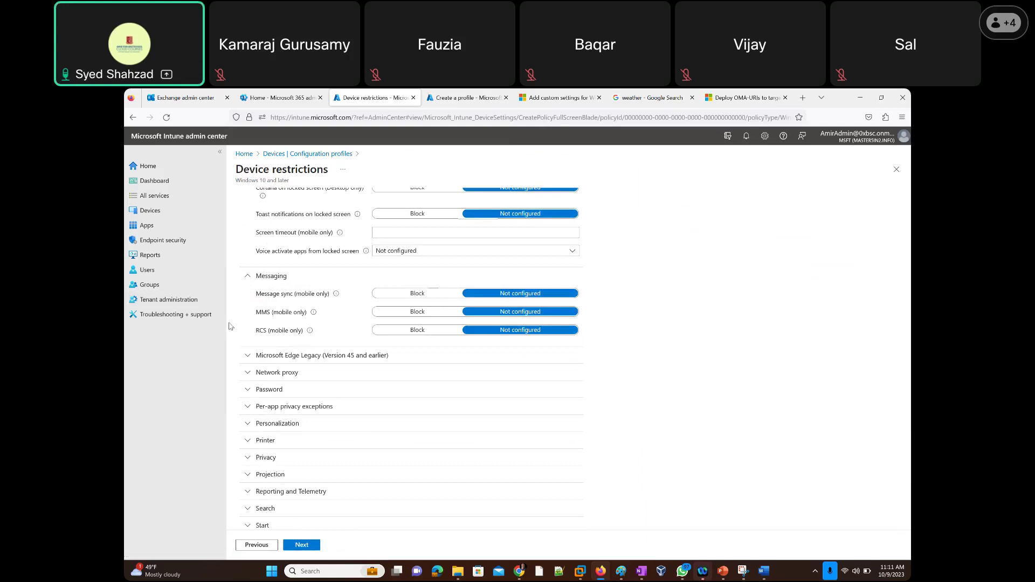
scroll(233, 318, "down", 2)
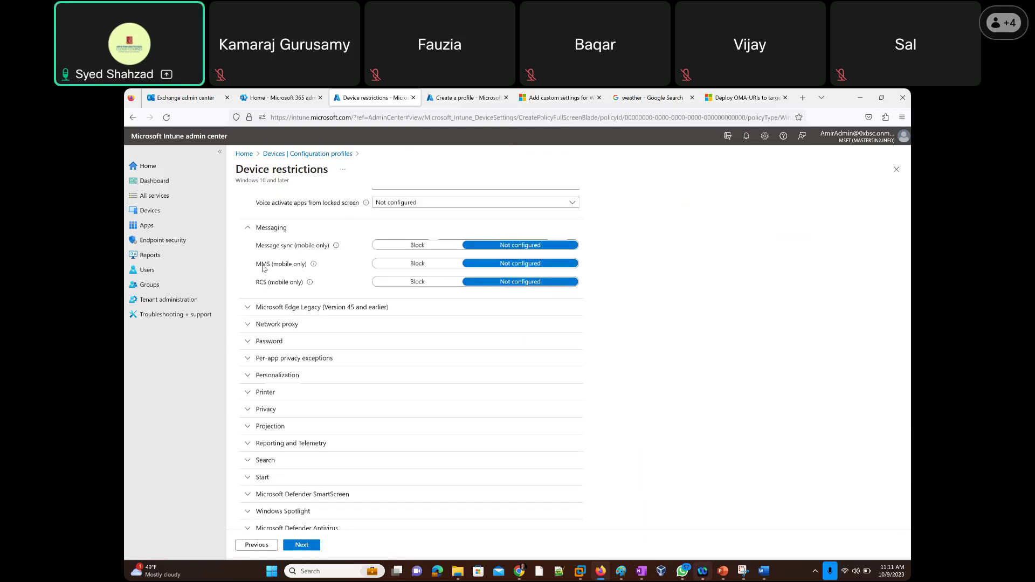
left_click(247, 311)
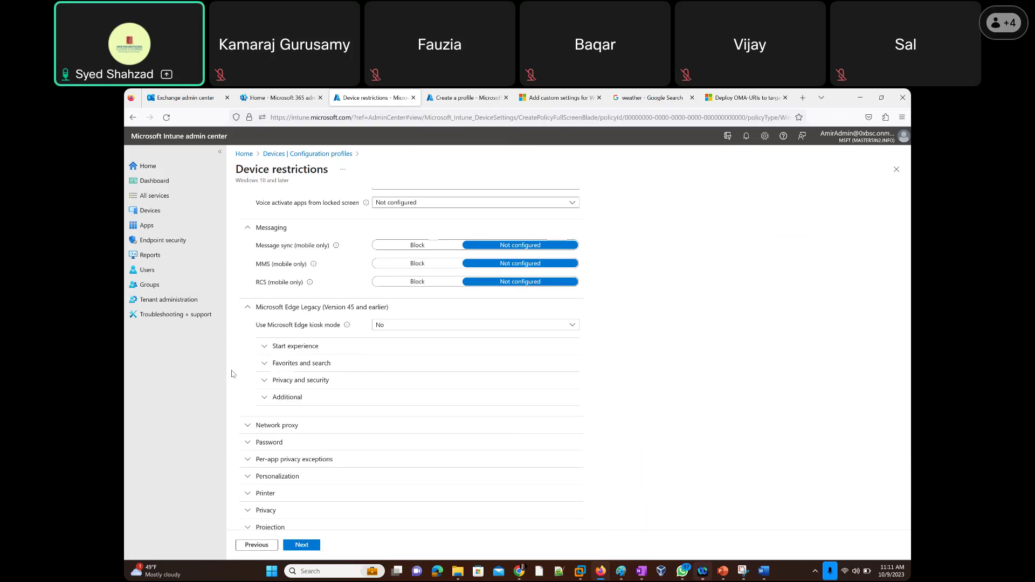
scroll(231, 373, "down", 4)
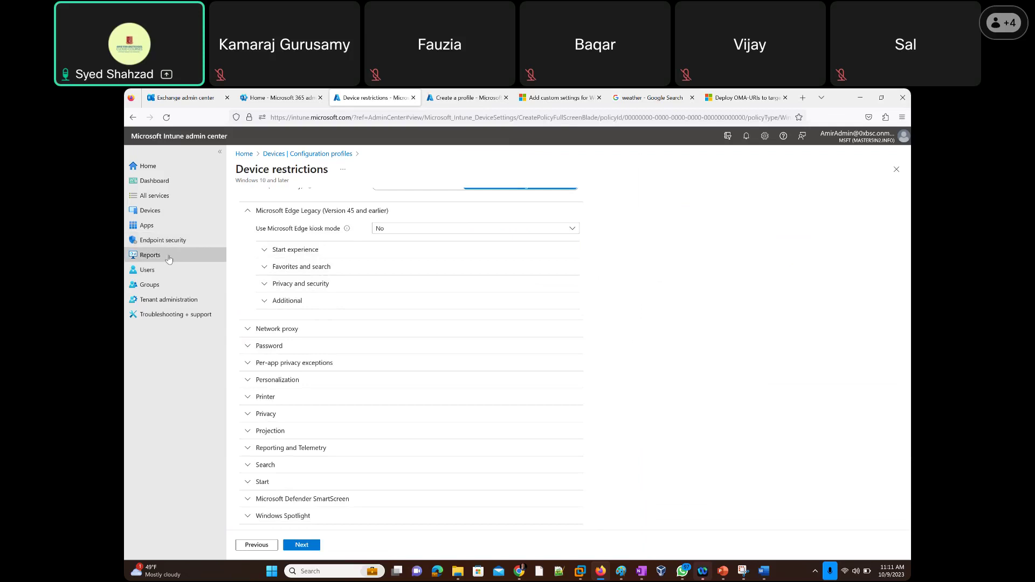
Expand Network proxy and review its detection, script and manual proxy server settings.
left_click(247, 330)
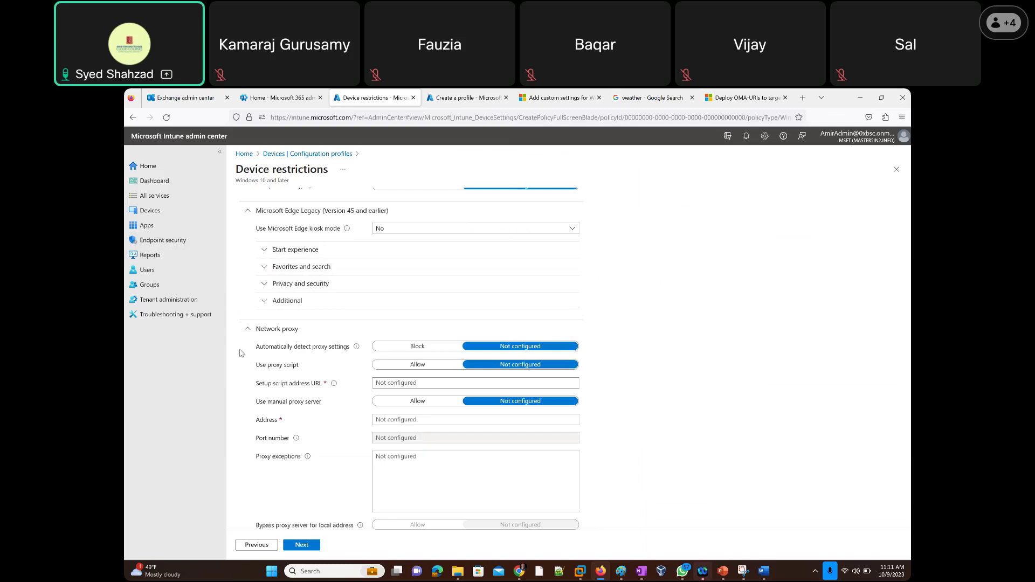
scroll(228, 320, "down", 3)
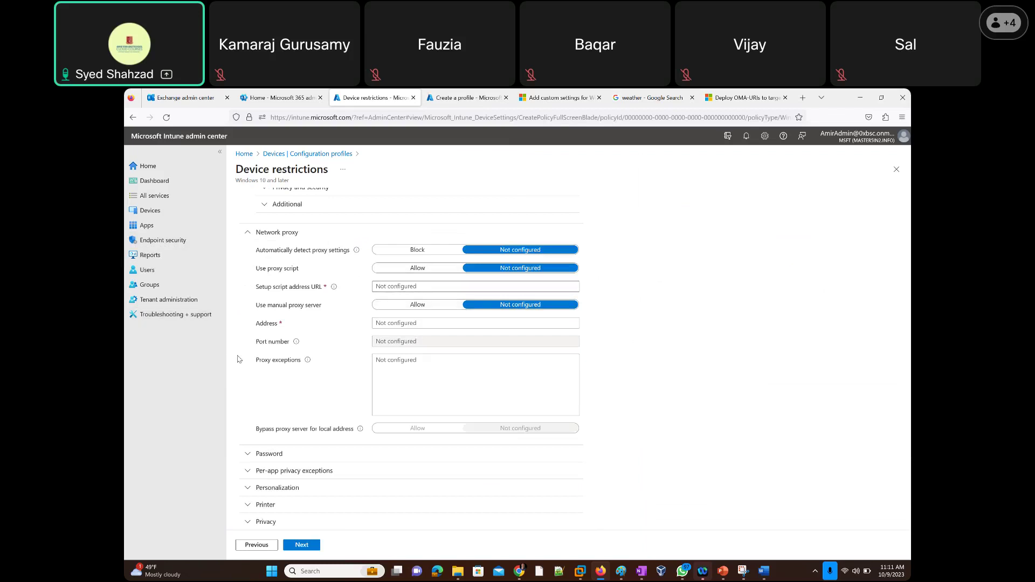
scroll(237, 359, "down", 1)
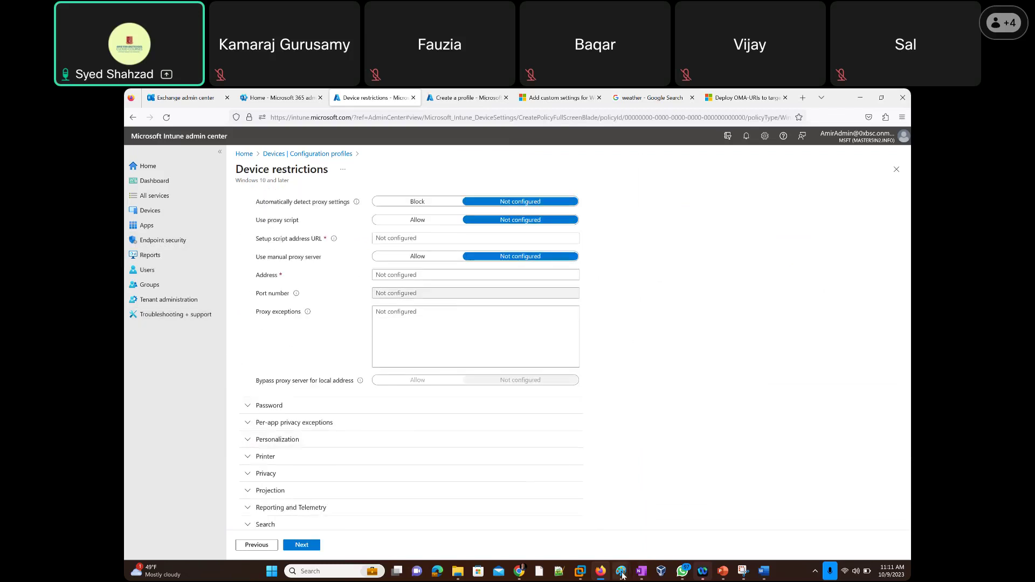
In Paint, sketch the Internet outline and handwrite 'Proxy' with an arrow on the network diagram.
mouse_move(622, 576)
left_click(650, 510)
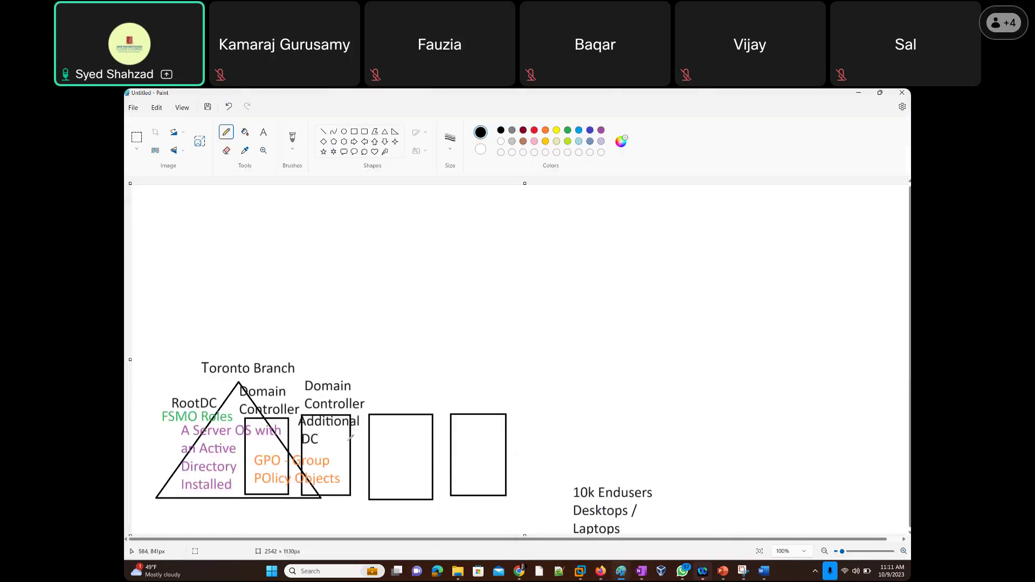
mouse_move(178, 230)
left_mouse_down()
mouse_move(145, 275)
mouse_move(151, 314)
mouse_move(189, 290)
left_mouse_up()
mouse_move(181, 313)
left_mouse_down()
mouse_move(209, 334)
mouse_move(231, 315)
left_mouse_up()
left_click_drag(239, 325, 272, 322)
left_click_drag(280, 309, 268, 330)
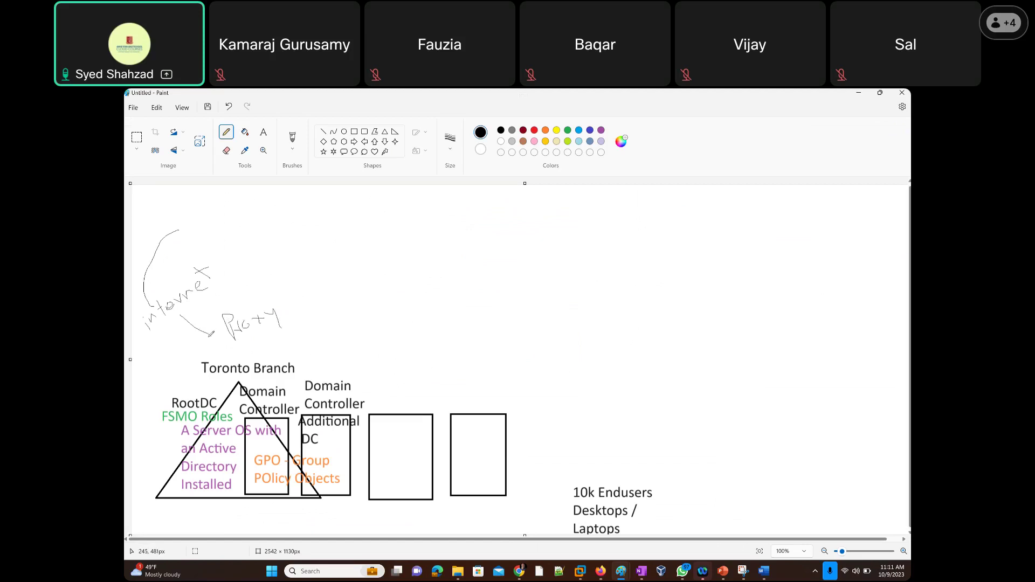
Draw arrows toward the domain controllers, 10k Endusers and Proxy label, then minimize Paint.
left_click_drag(316, 340, 353, 370)
mouse_move(546, 376)
left_mouse_down()
mouse_move(566, 394)
mouse_move(596, 468)
mouse_move(612, 460)
left_mouse_up()
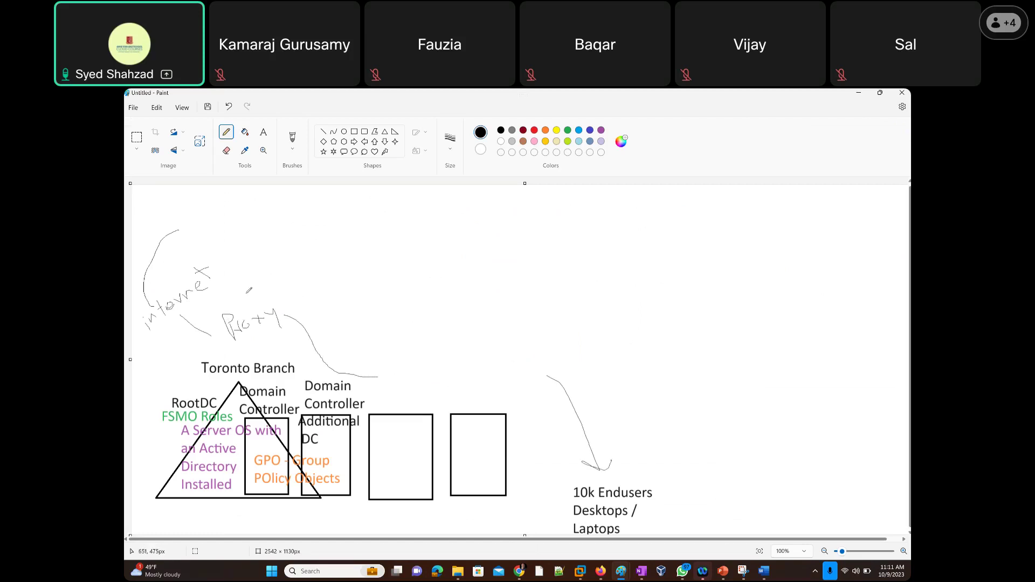
mouse_move(300, 234)
left_mouse_down()
mouse_move(259, 309)
mouse_move(273, 302)
left_mouse_up()
left_click(860, 92)
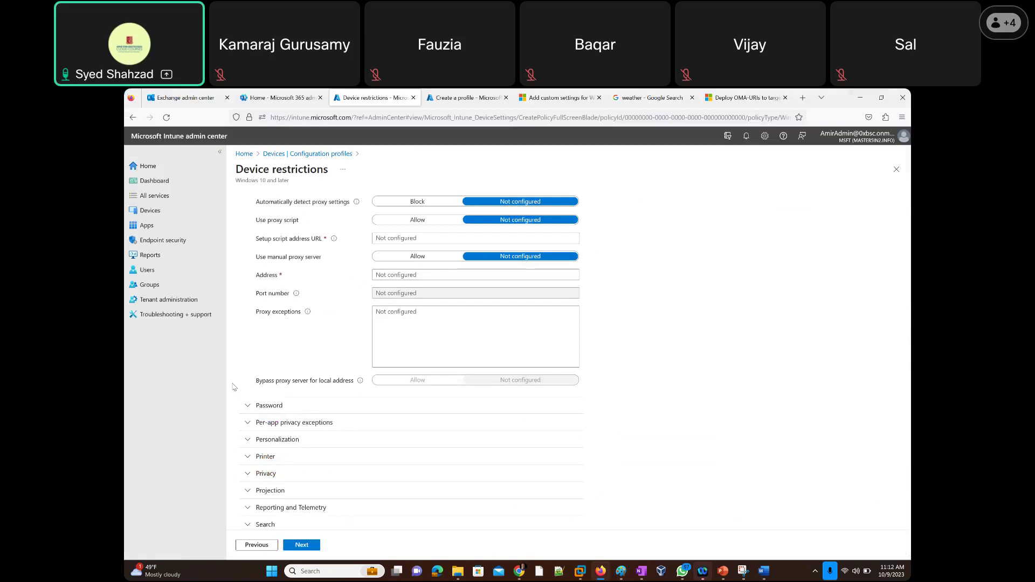
Expand Password and Per-app privacy exceptions, confirming the exceptions table has no data.
left_click(246, 407)
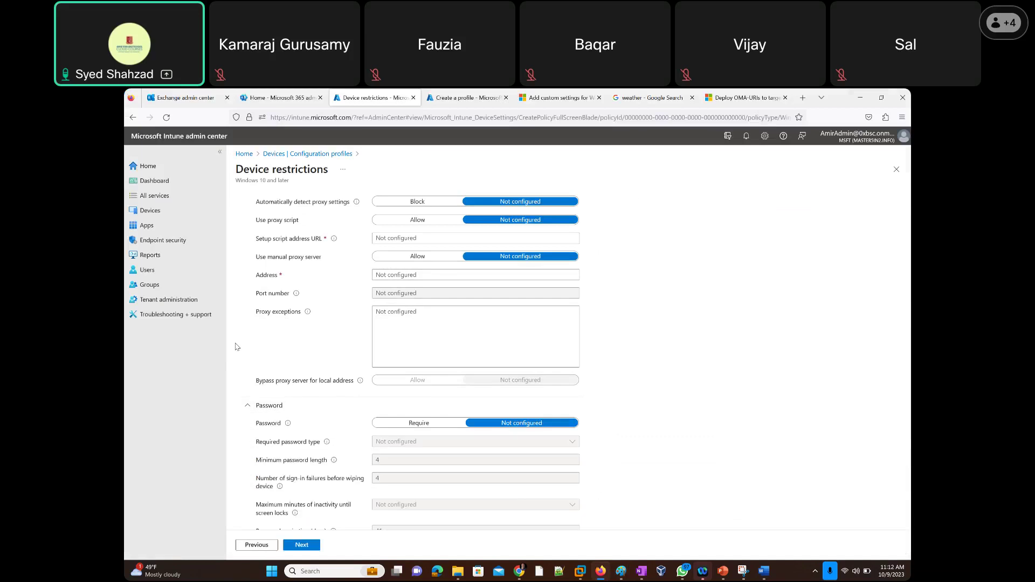
scroll(236, 347, "down", 3)
scroll(236, 346, "down", 3)
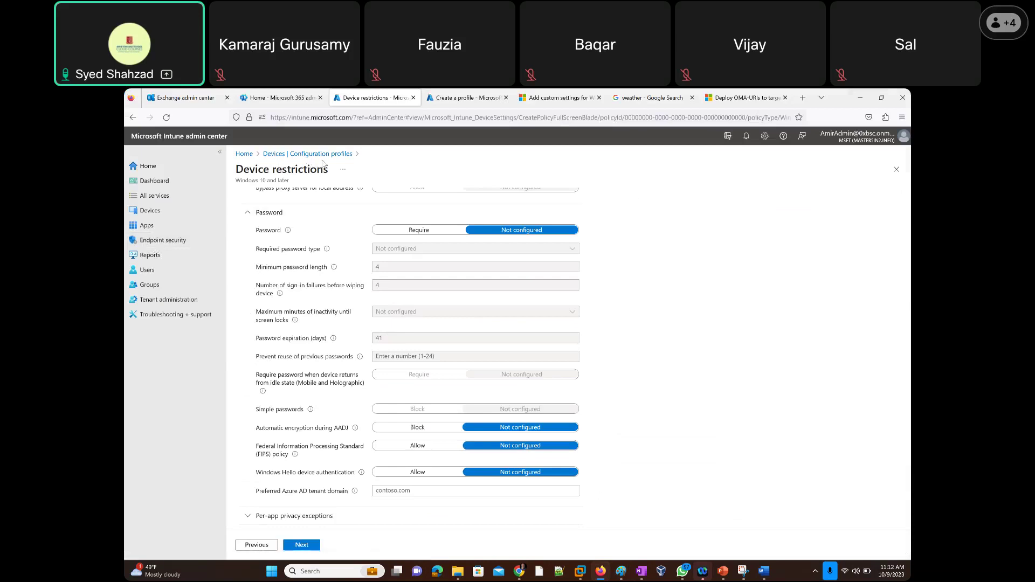
scroll(235, 381, "down", 3)
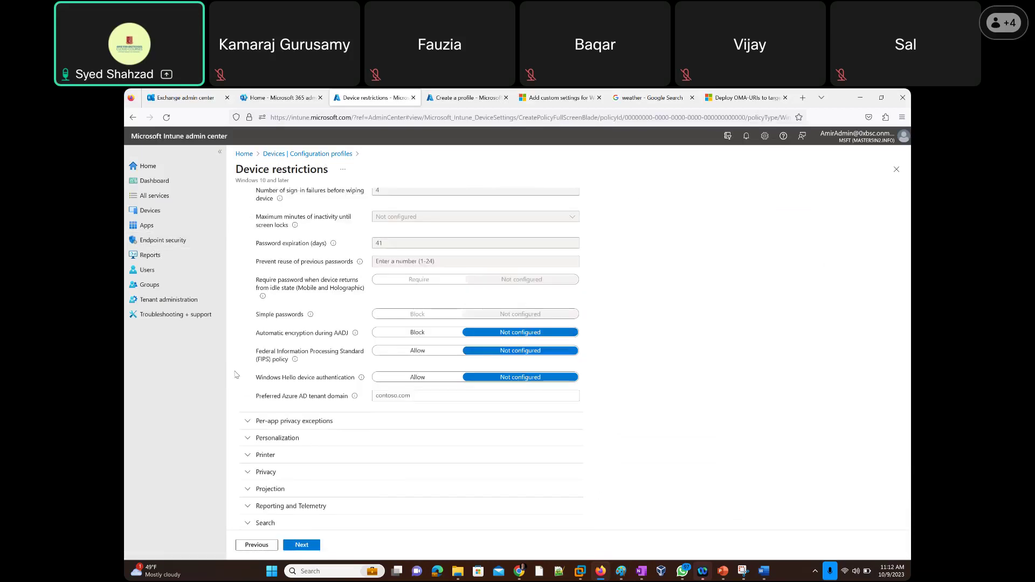
scroll(235, 354, "down", 3)
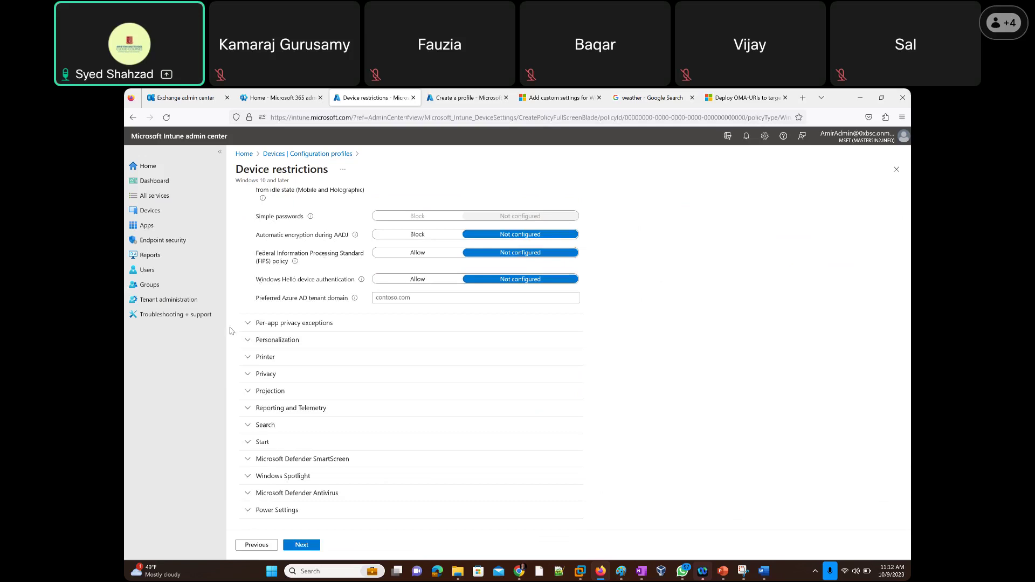
scroll(232, 331, "down", 1)
left_click(247, 316)
scroll(235, 352, "down", 2)
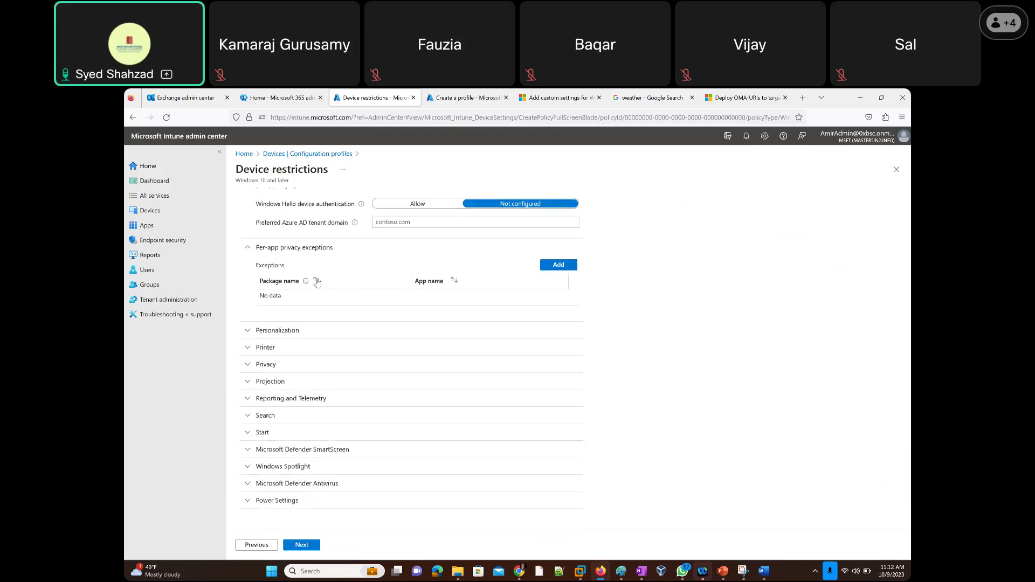
Expand Personalization and Printer, then focus the printer DNS name field.
left_click(247, 335)
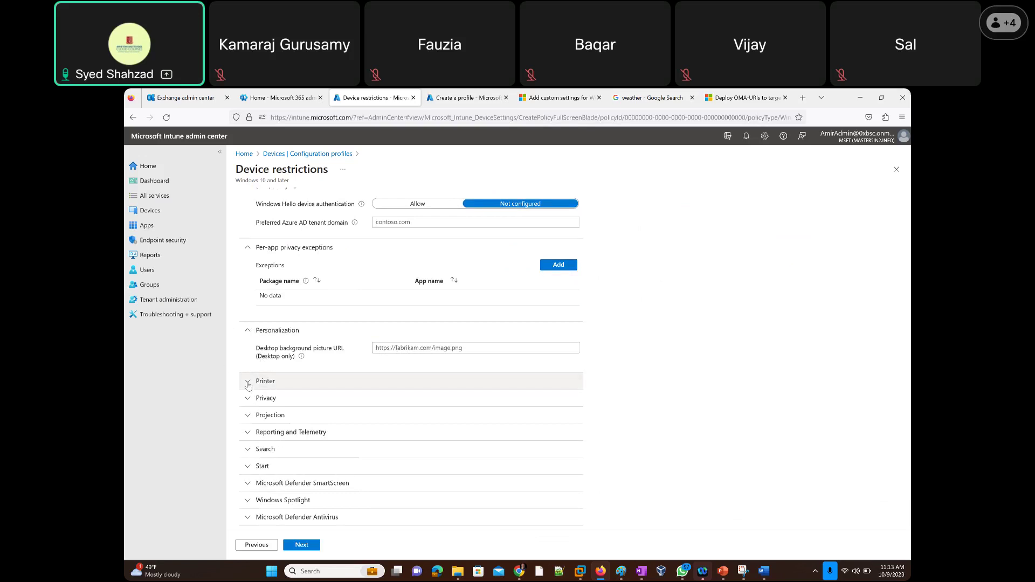
left_click(248, 384)
scroll(230, 403, "down", 3)
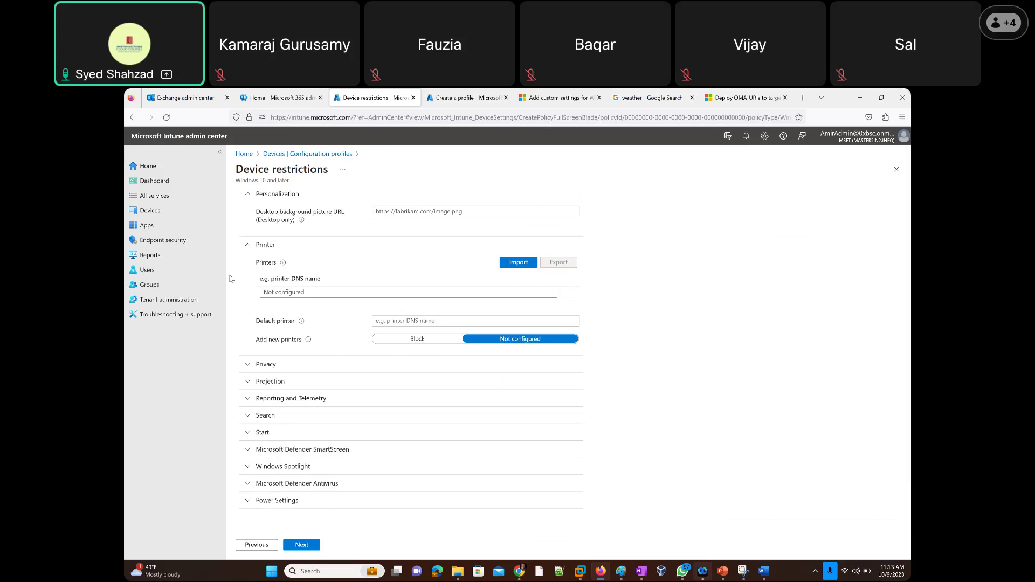
left_click(299, 296)
Expand Privacy and scroll through its per-app access settings.
left_click(244, 367)
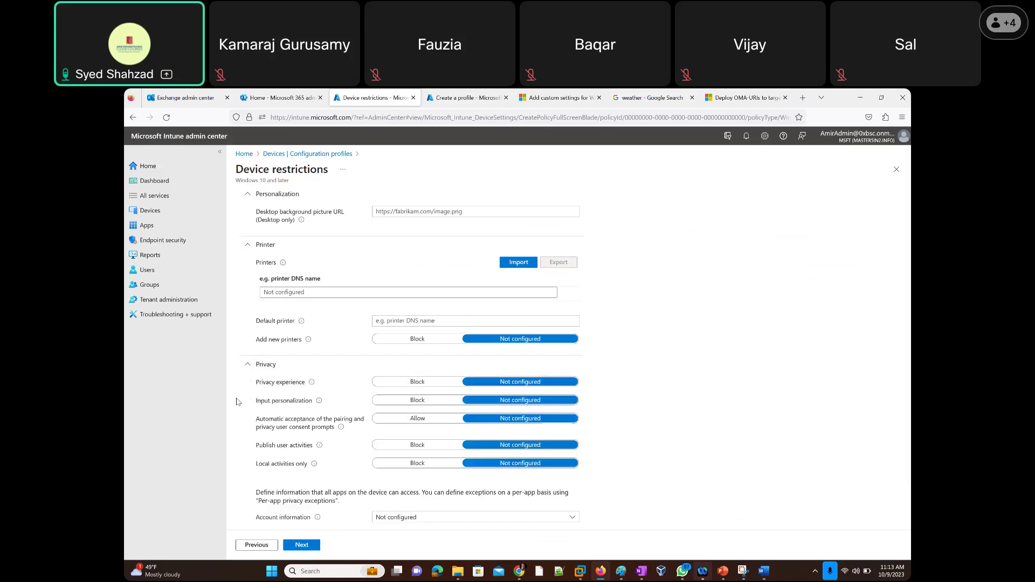
scroll(242, 393, "down", 2)
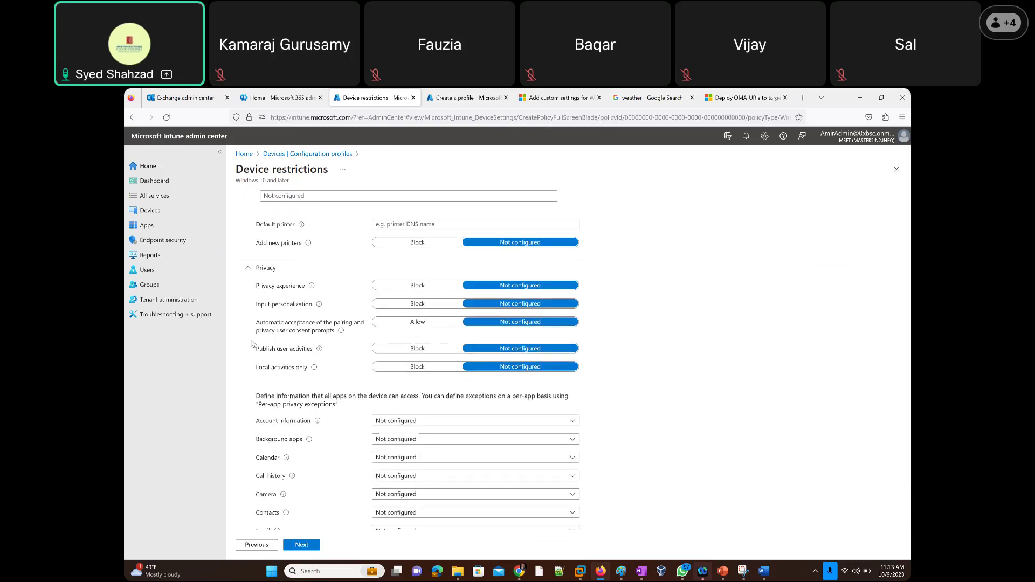
scroll(242, 353, "down", 1)
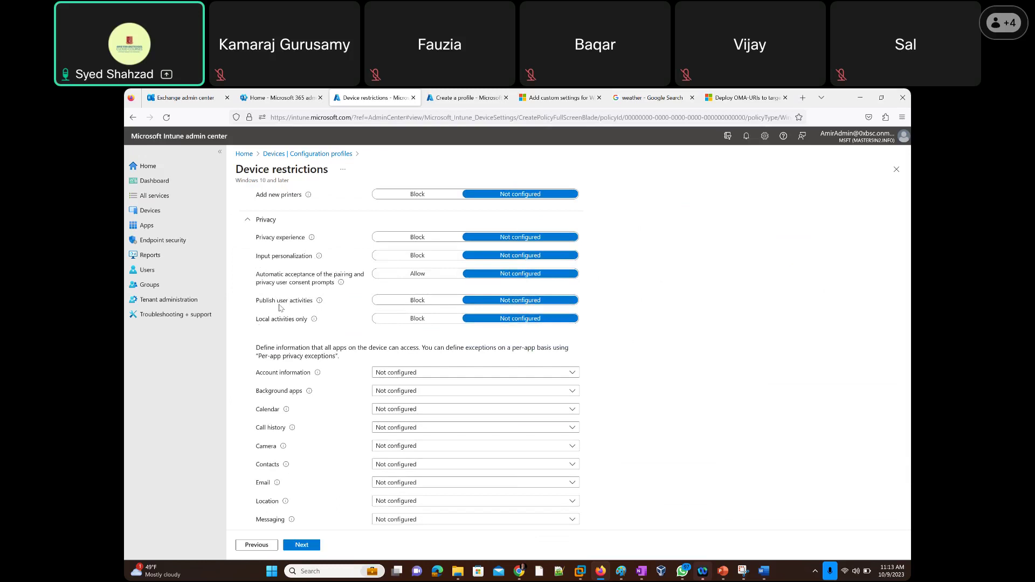
scroll(237, 360, "down", 3)
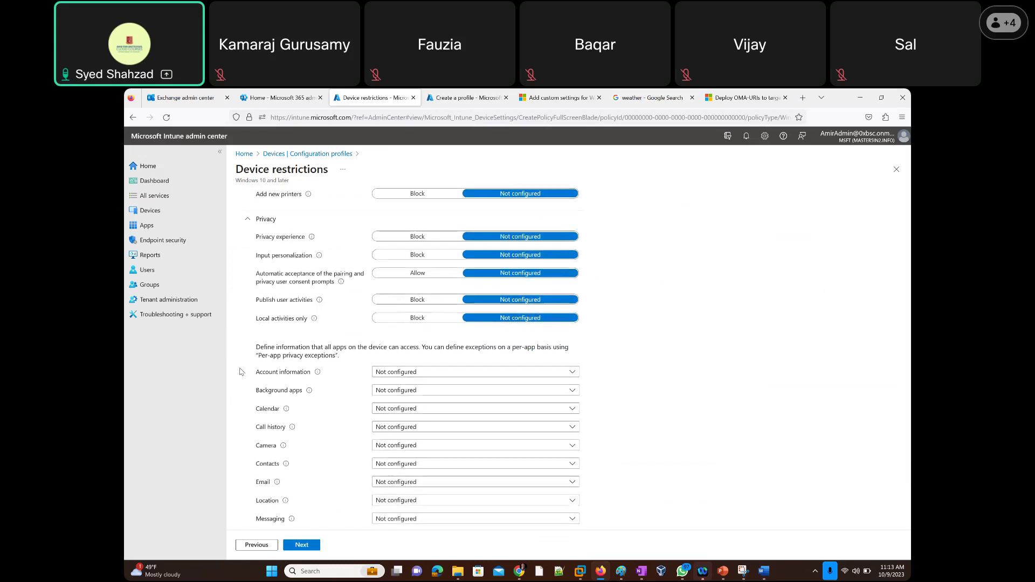
scroll(239, 345, "up", 2)
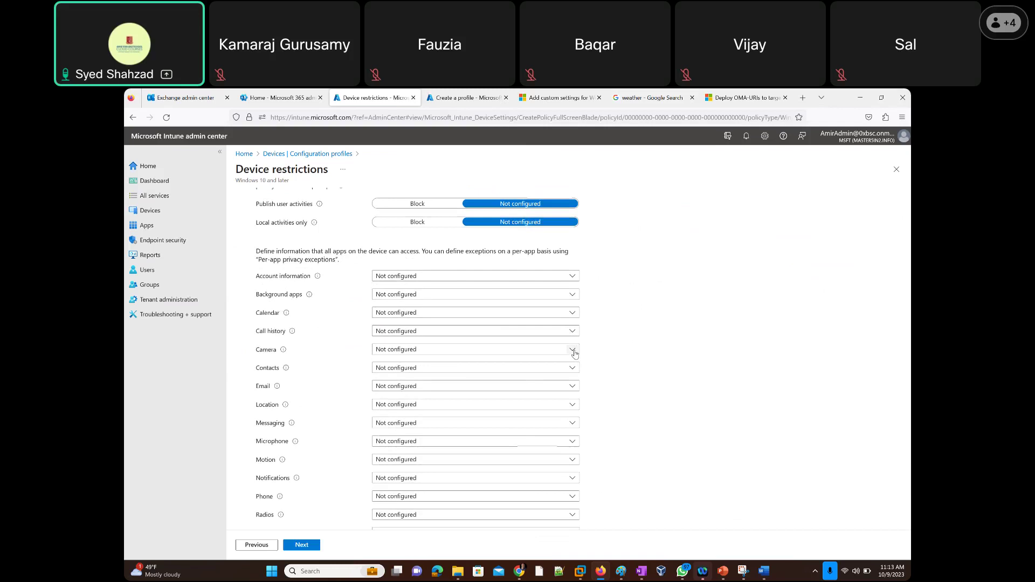
Inspect the Camera and Microphone access options, leaving both Not configured.
left_click(575, 354)
left_click(575, 354)
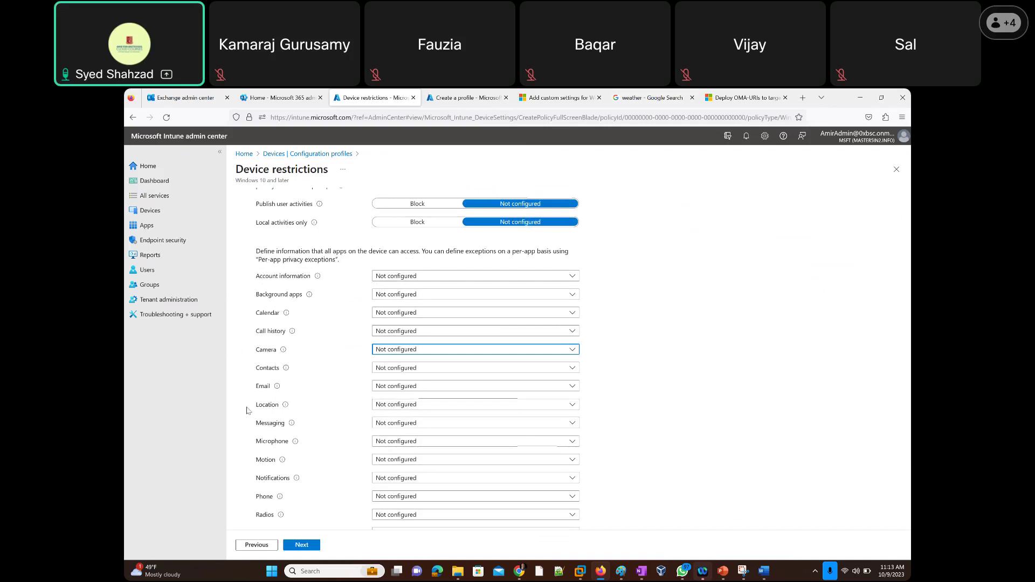
scroll(286, 377, "down", 2)
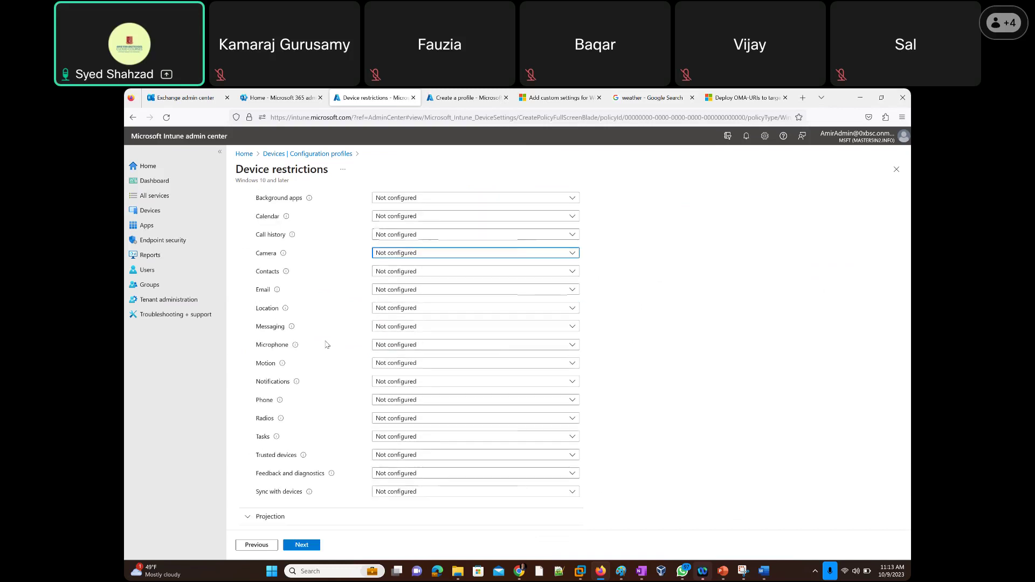
left_click(574, 350)
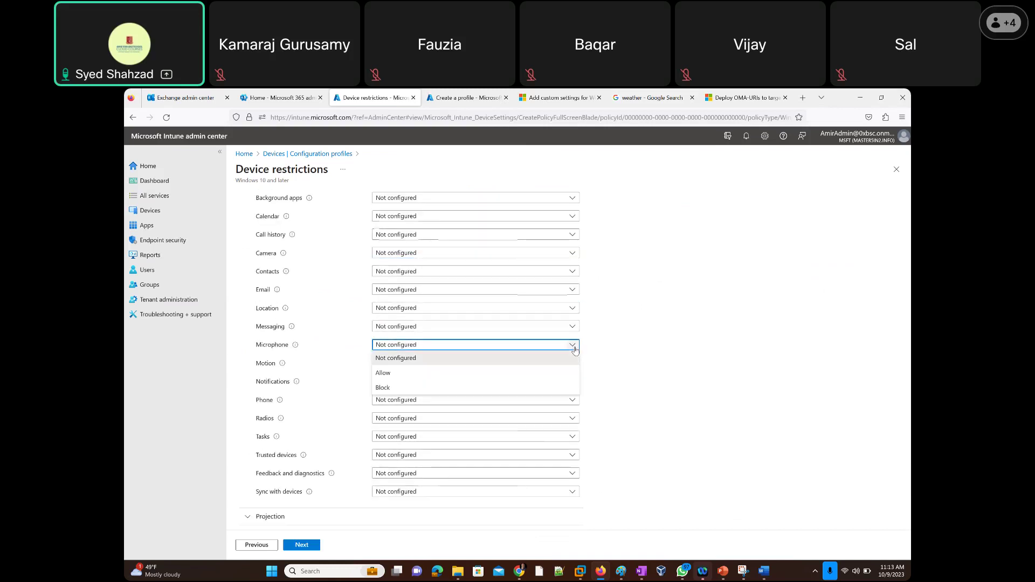
left_click(235, 357)
scroll(234, 360, "down", 2)
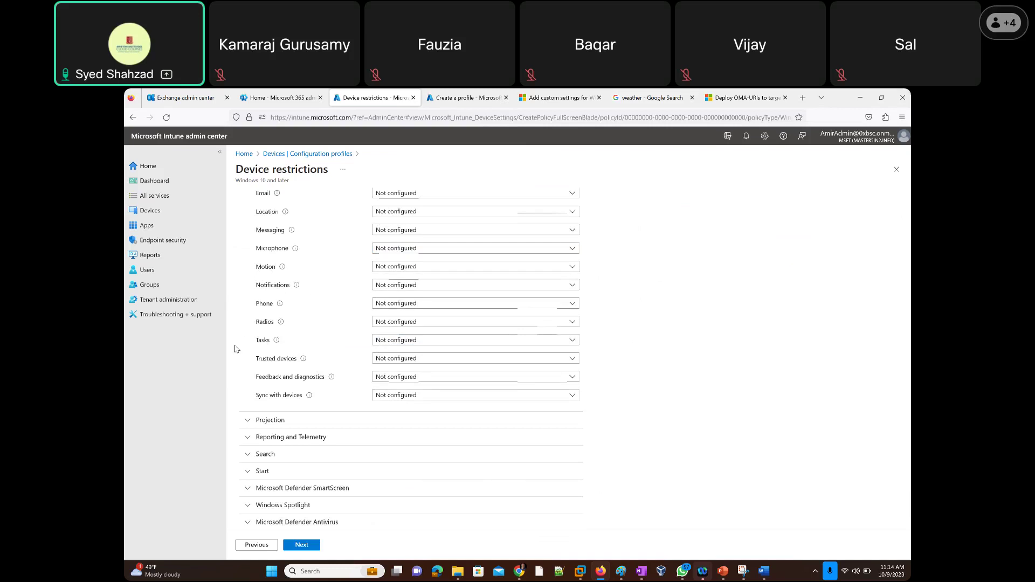
scroll(237, 340, "down", 1)
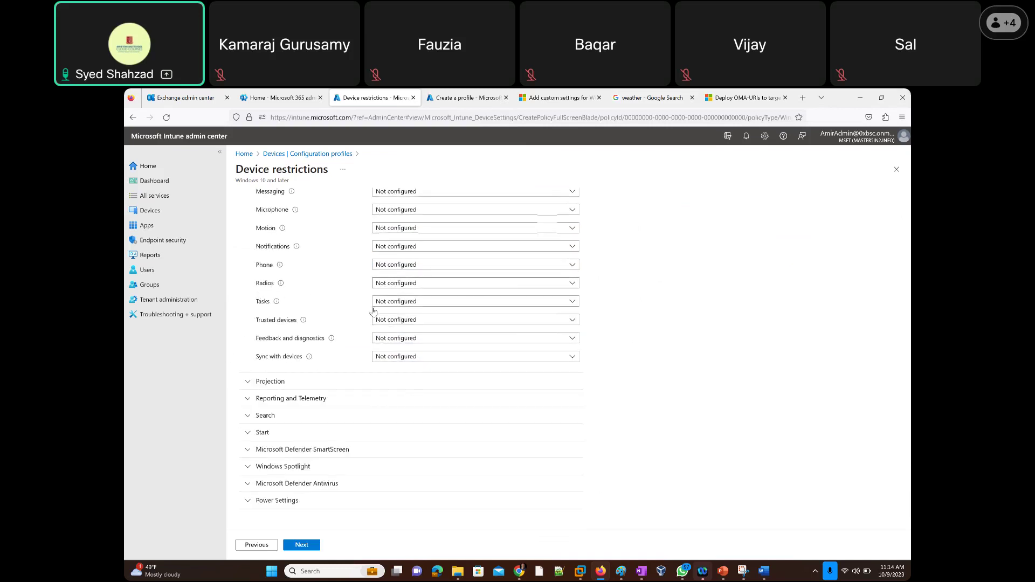
Expand Projection, Reporting and Telemetry, and Search, where Safe Search shows User defined.
left_click(250, 384)
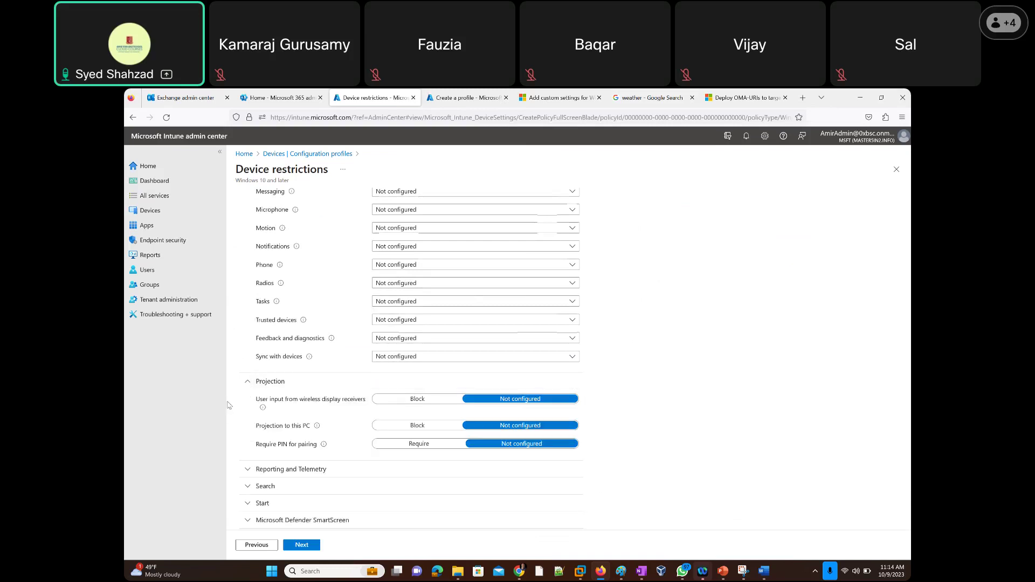
scroll(229, 406, "down", 2)
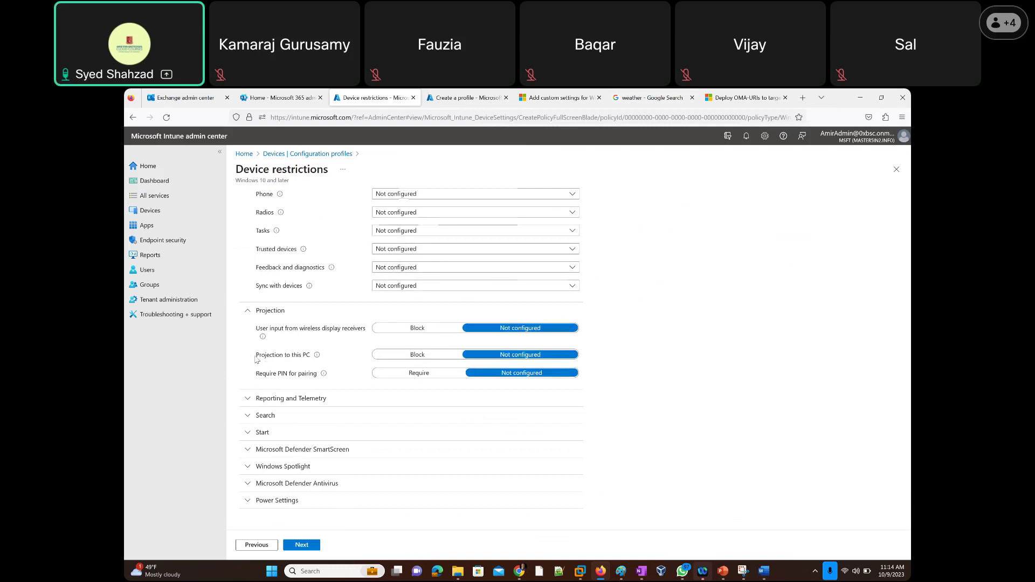
left_click(247, 399)
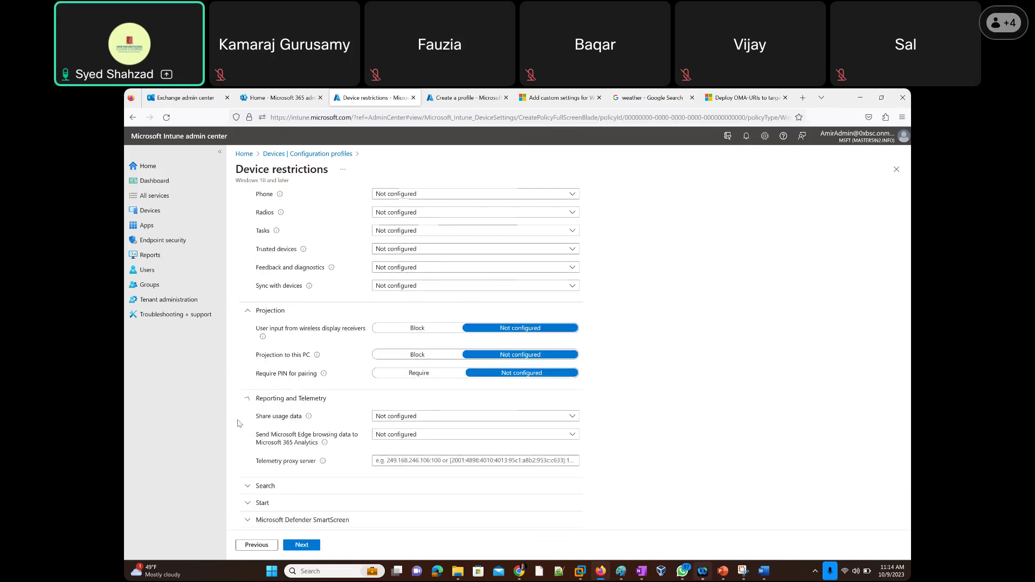
scroll(239, 424, "down", 2)
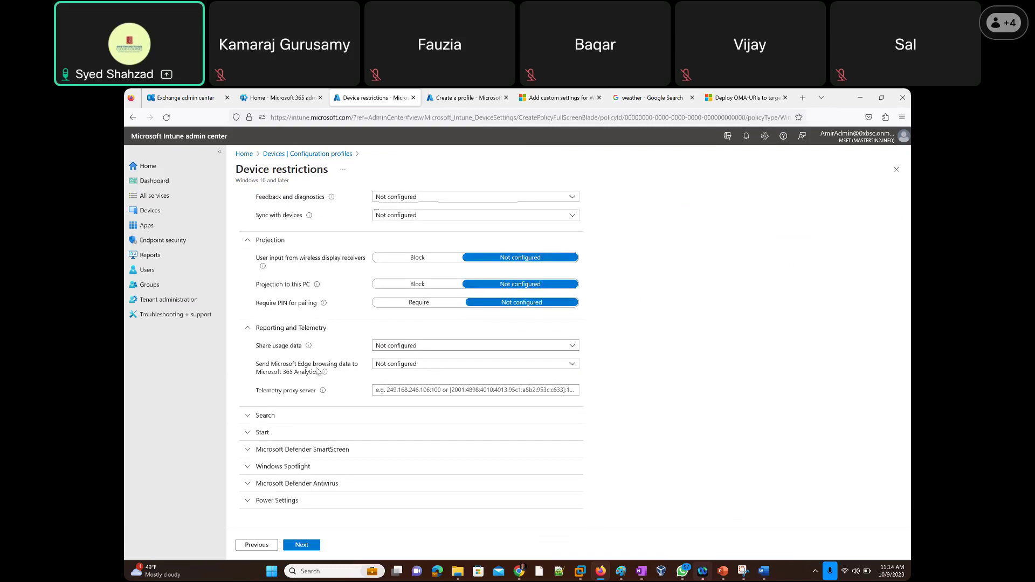
left_click(238, 415)
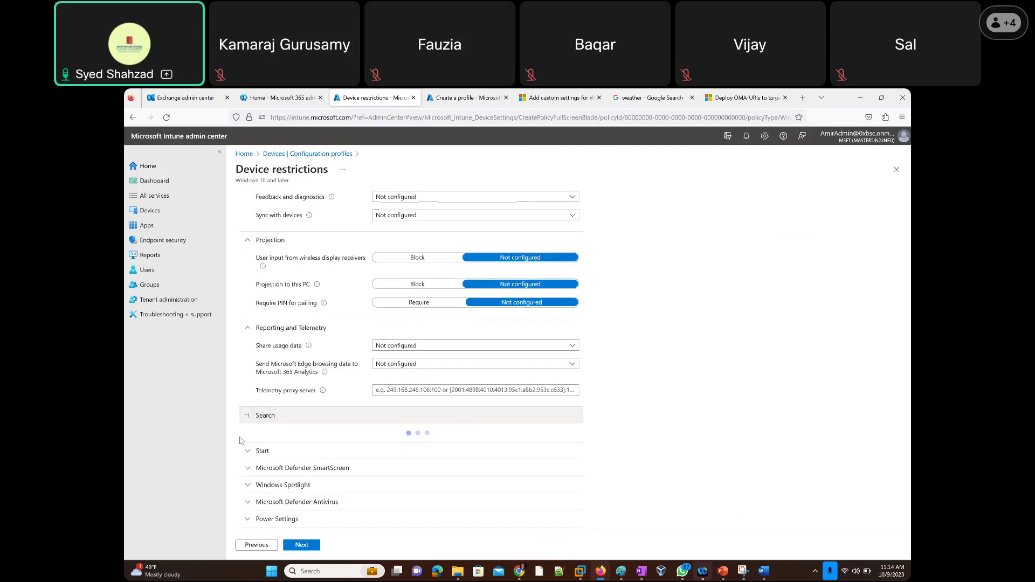
scroll(236, 446, "down", 3)
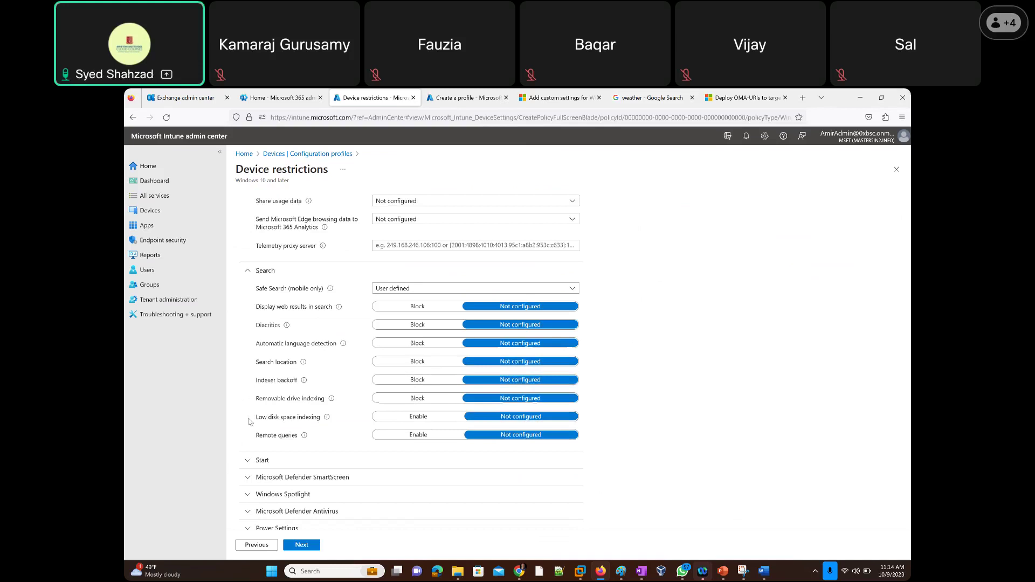
left_click(246, 462)
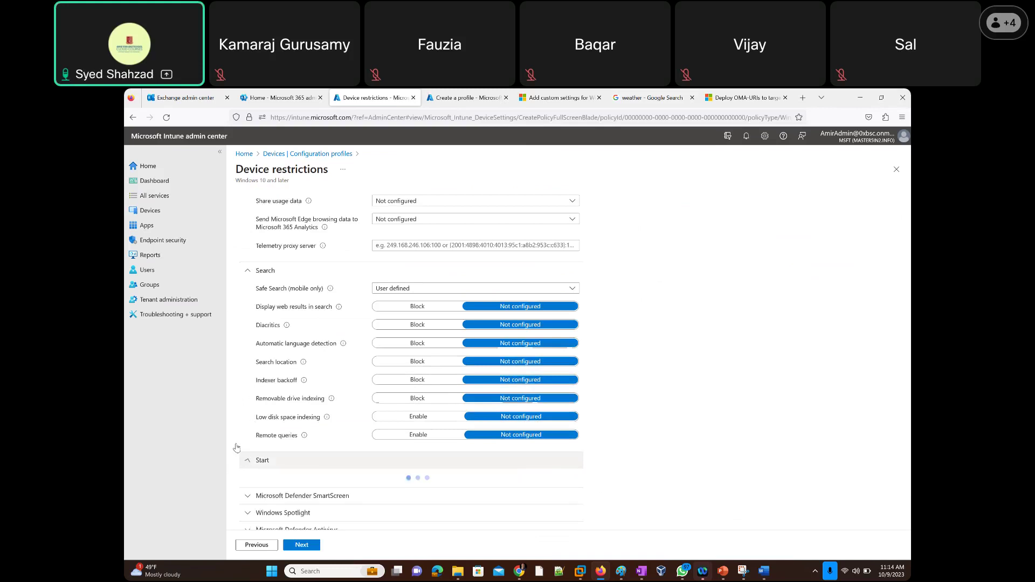
scroll(237, 446, "down", 2)
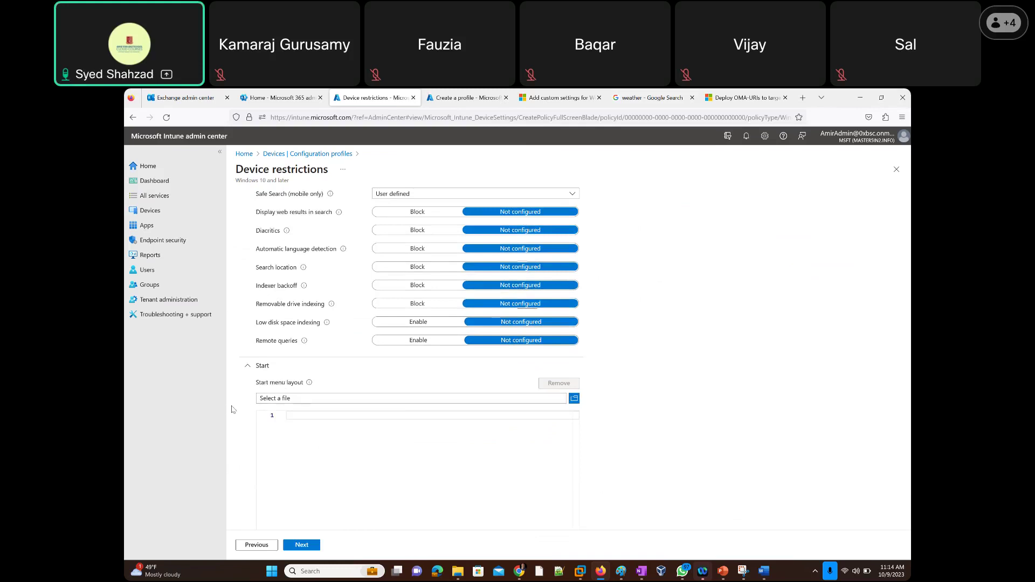
scroll(232, 407, "down", 2)
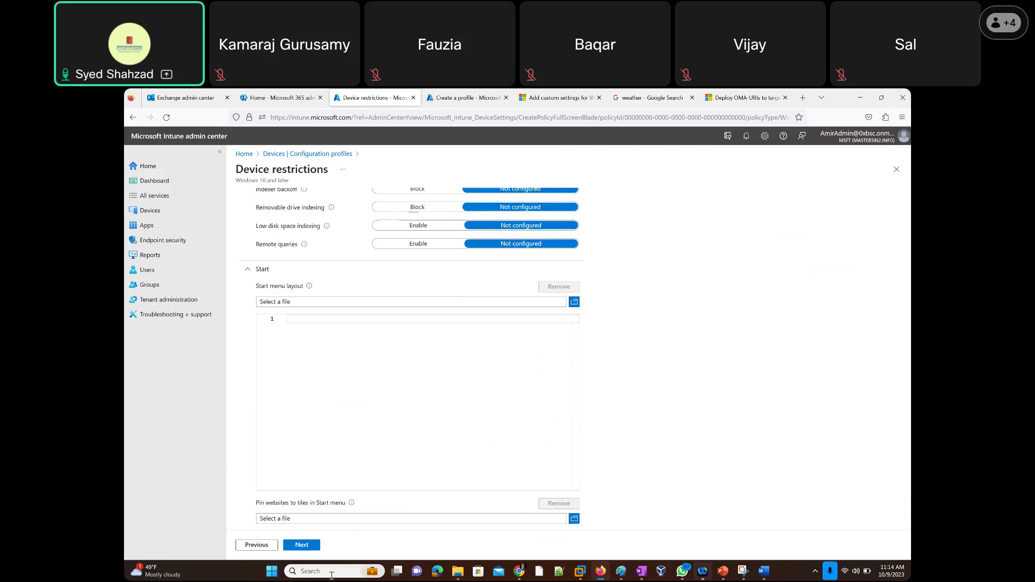
left_click(272, 571)
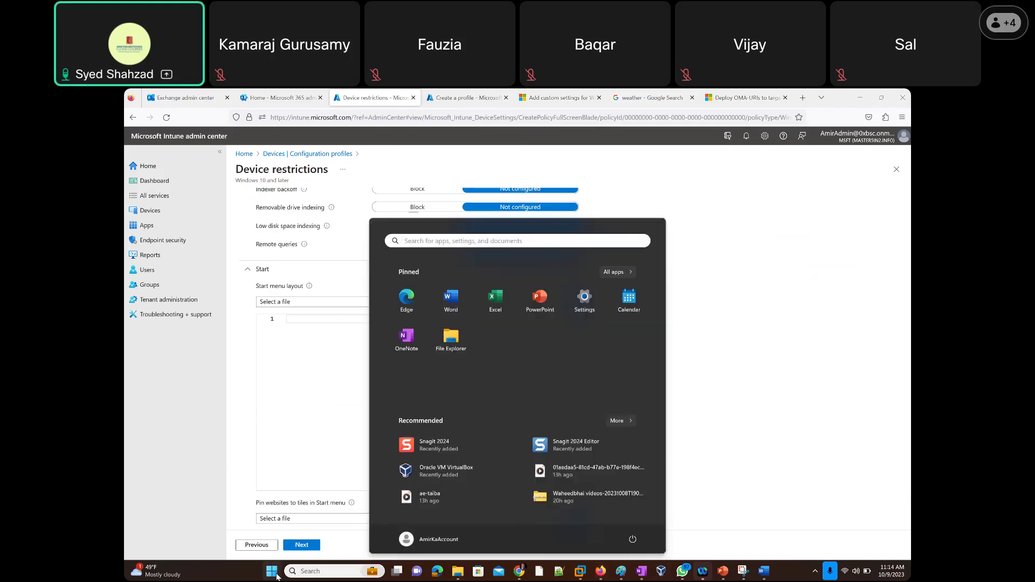
left_click(209, 394)
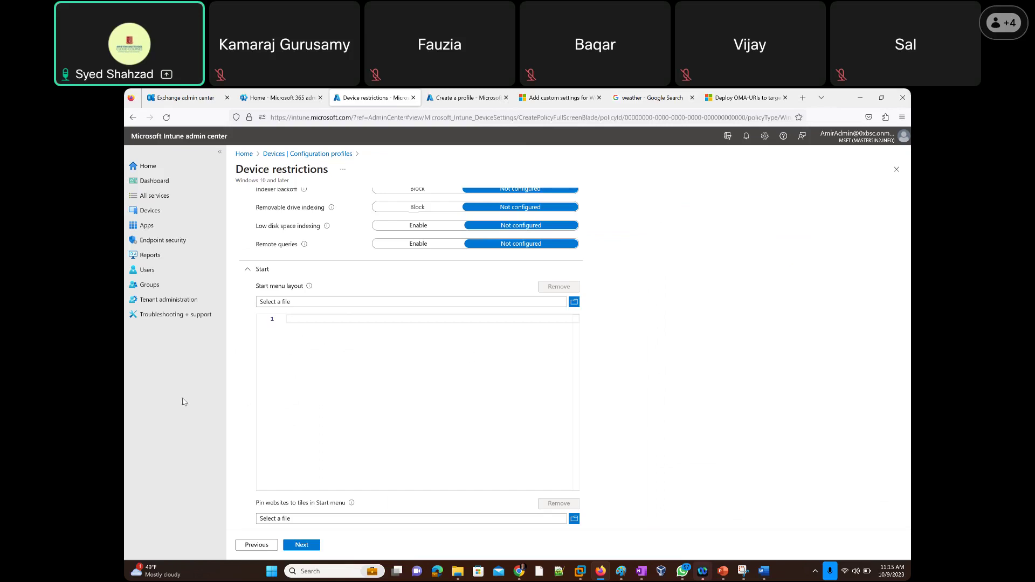
scroll(514, 432, "down", 3)
scroll(236, 429, "down", 7)
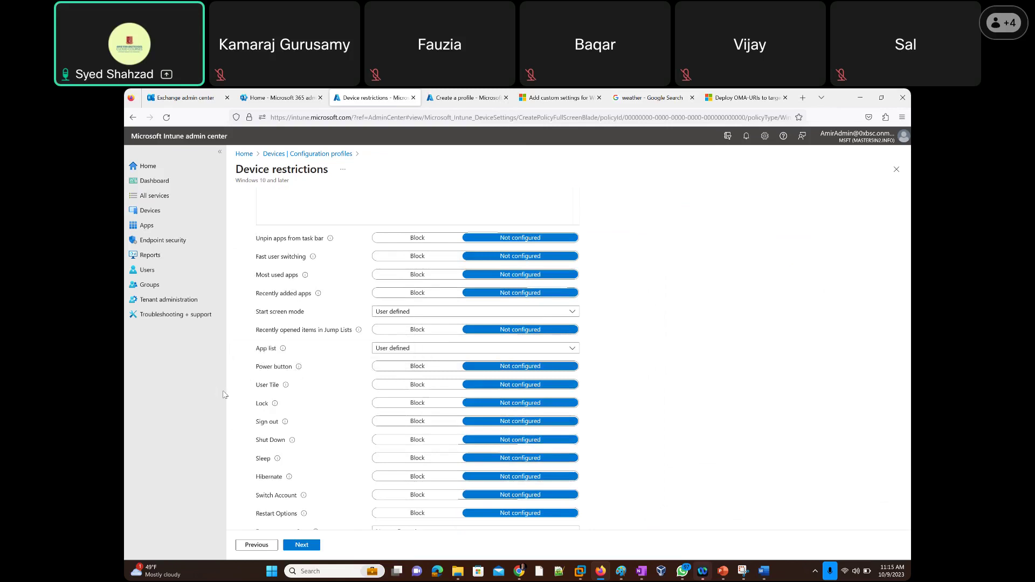
scroll(232, 409, "down", 3)
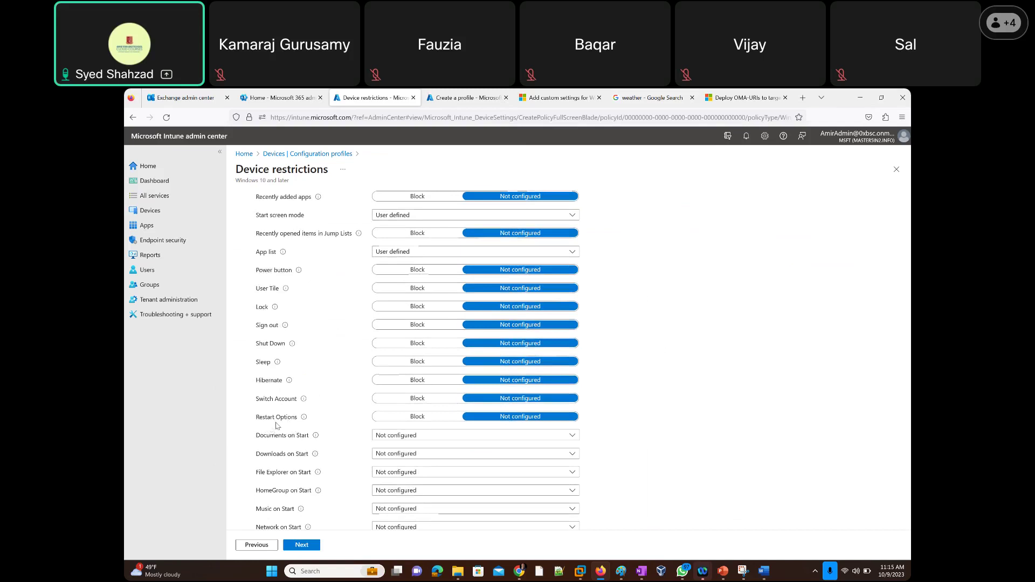
left_click(272, 575)
right_click(272, 575)
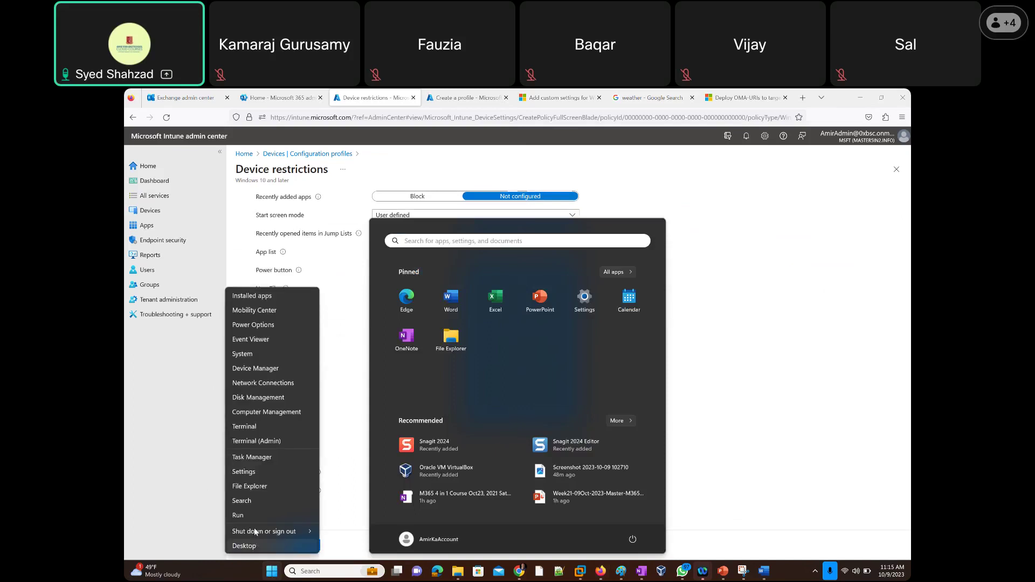
mouse_move(261, 533)
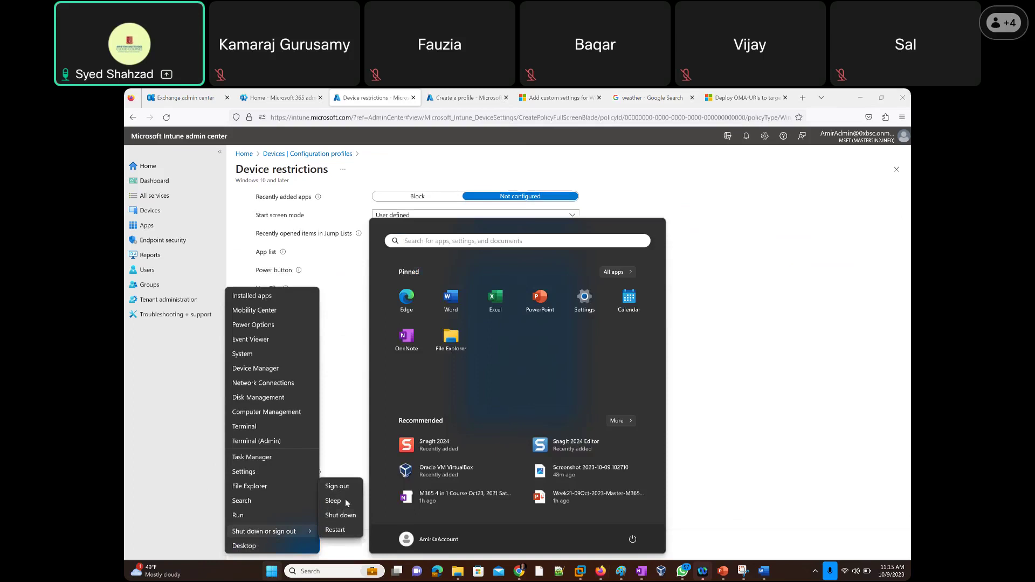
left_click(677, 458)
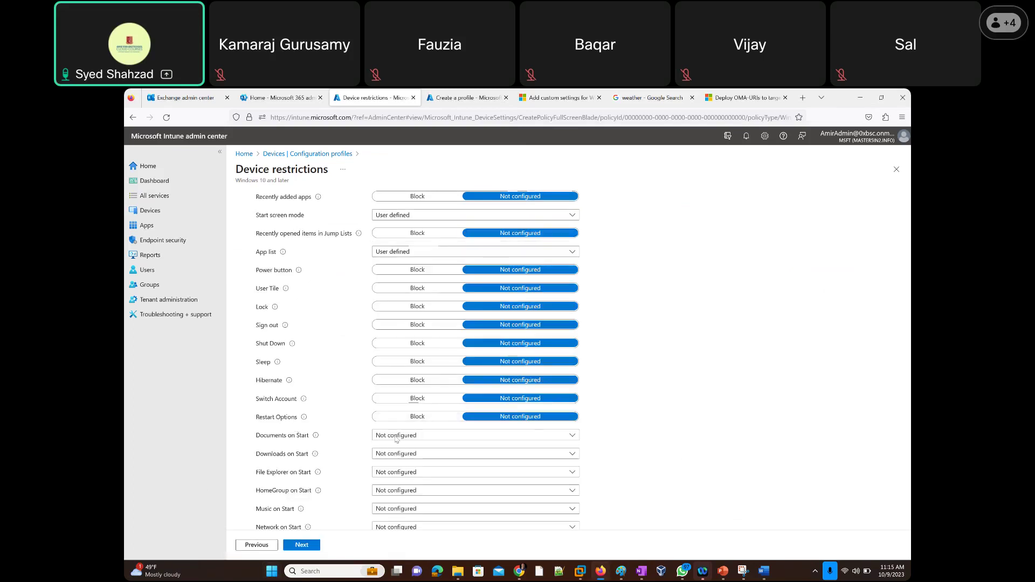
scroll(238, 438, "down", 3)
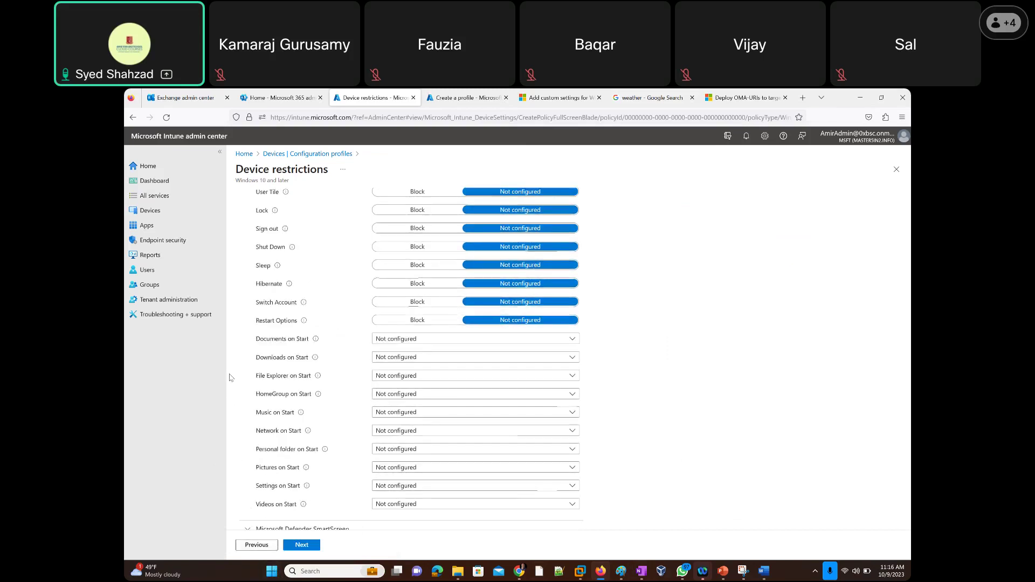
scroll(229, 378, "down", 2)
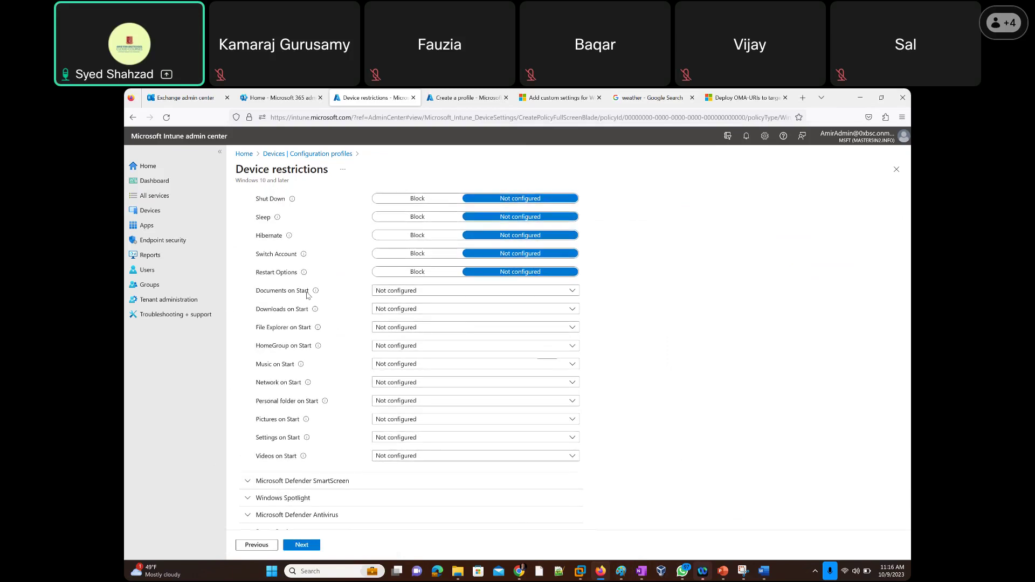
left_click(392, 291)
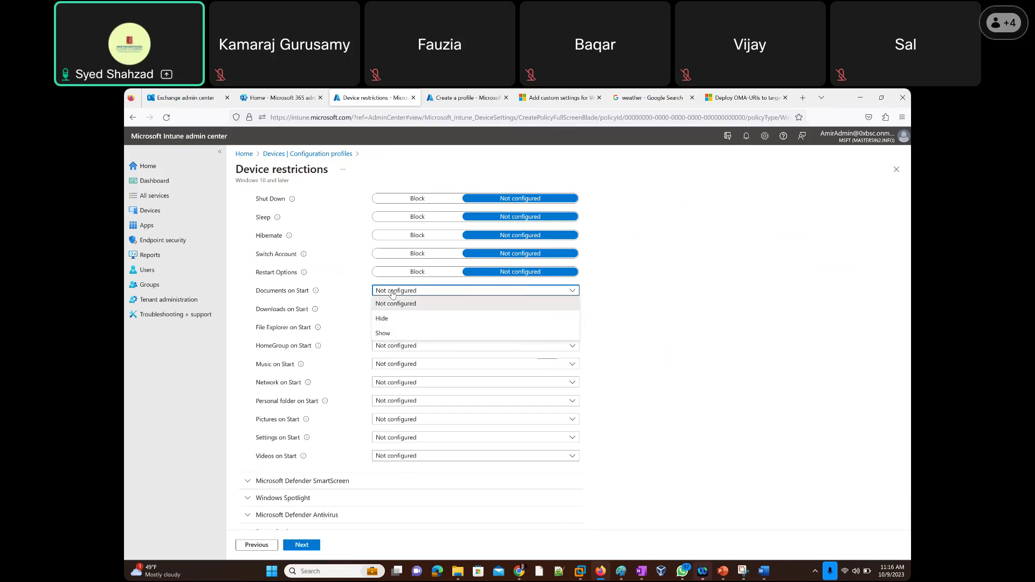
left_click(392, 291)
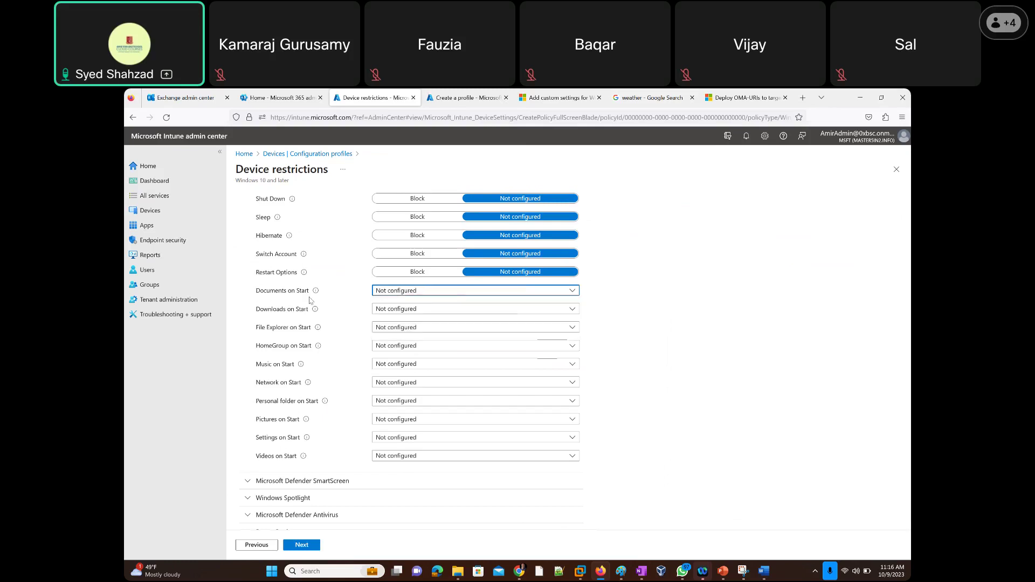
Expand Microsoft Defender SmartScreen and Windows Spotlight, reviewing Spotlight settings through Ink workspace suggestions.
mouse_move(316, 312)
left_click(248, 481)
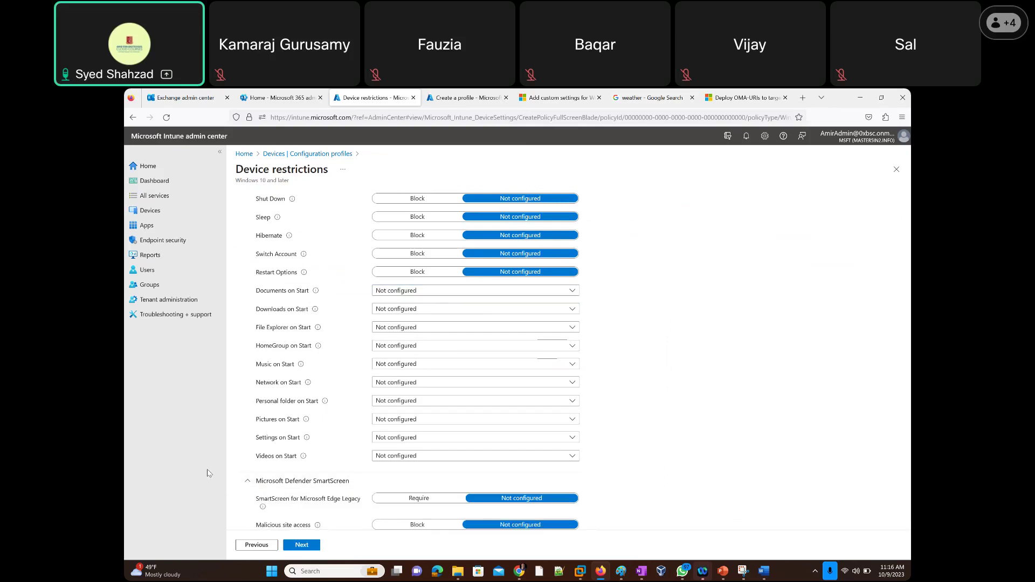
scroll(233, 477, "down", 3)
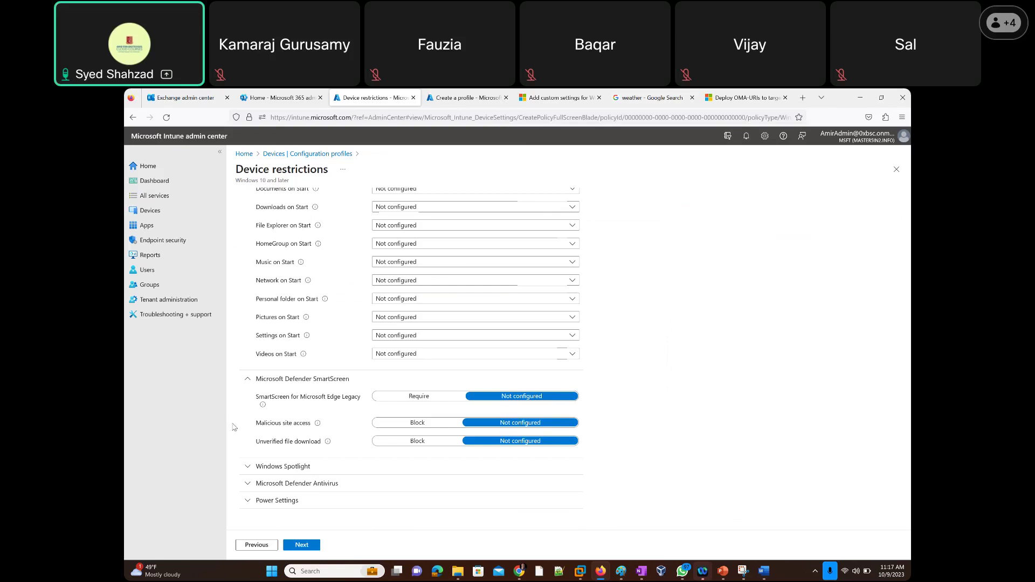
left_click(243, 473)
scroll(232, 477, "down", 2)
scroll(233, 466, "down", 2)
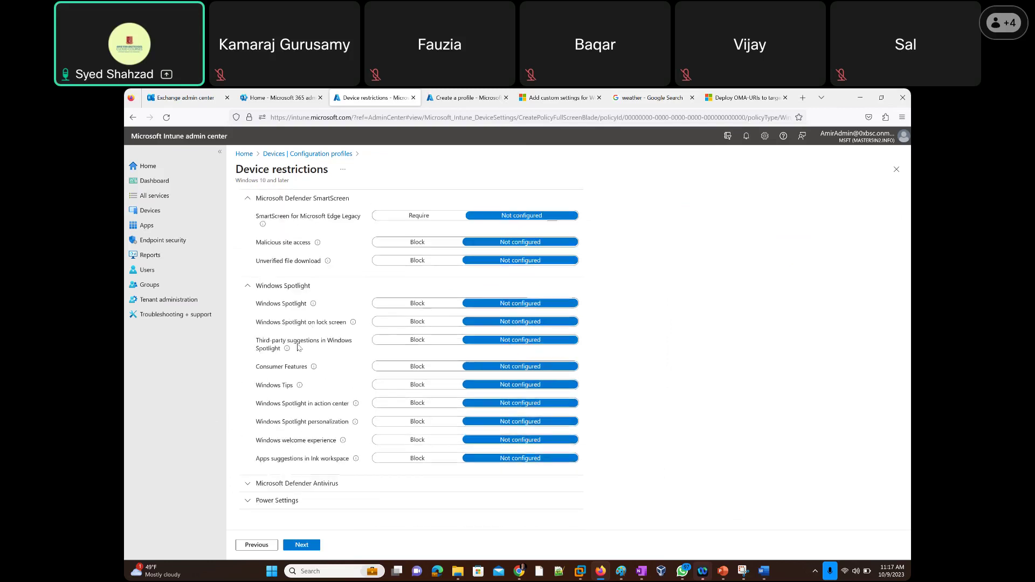
mouse_move(313, 306)
Expand the Microsoft Defender Antivirus settings and review its options.
left_click(248, 488)
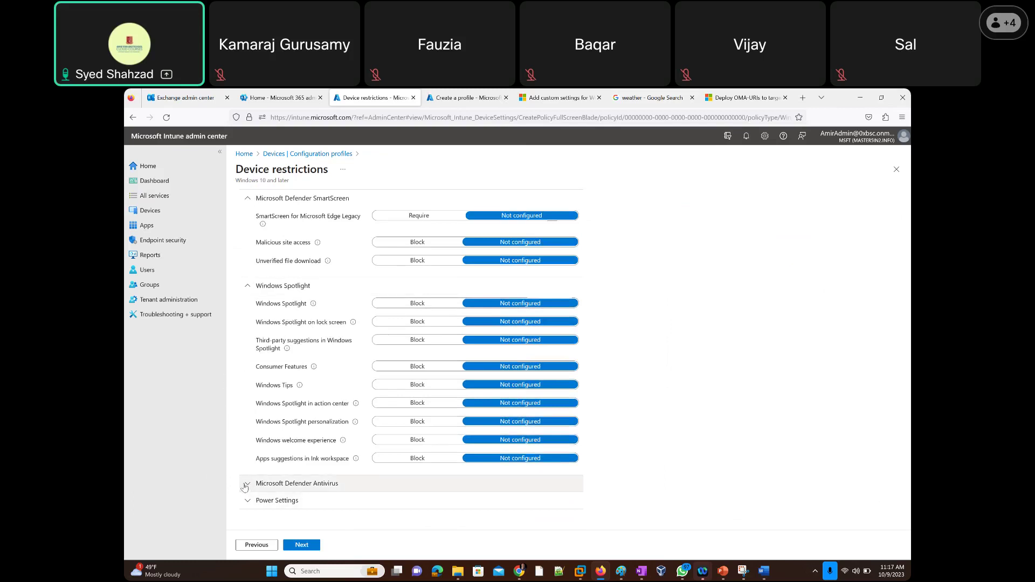
scroll(228, 456, "down", 5)
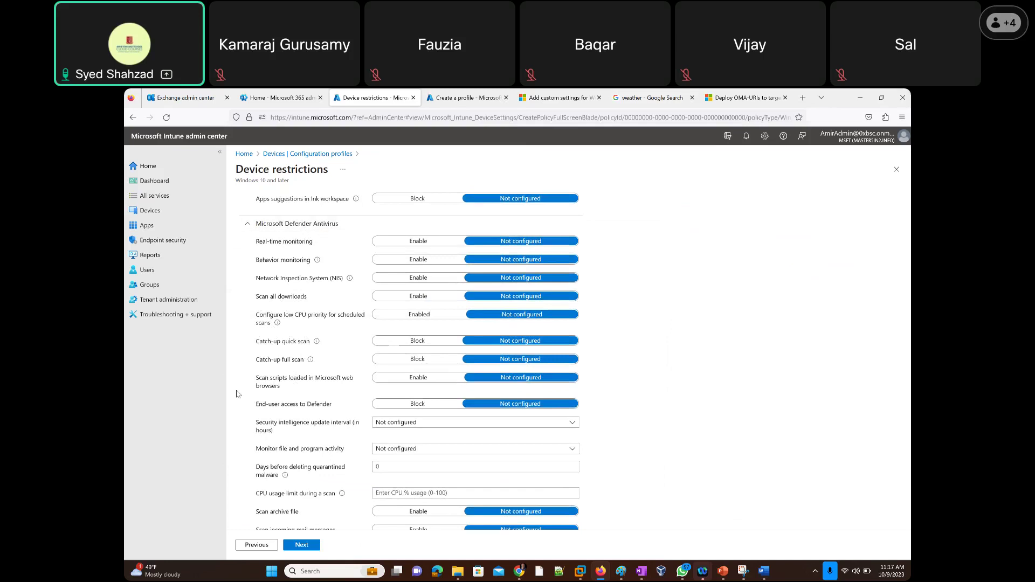
scroll(235, 420, "down", 6)
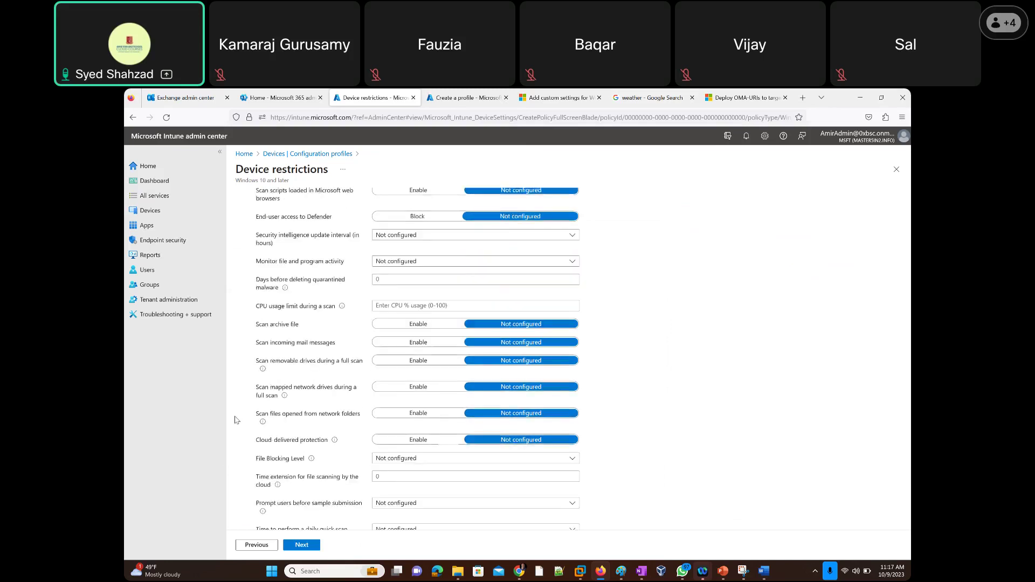
scroll(235, 420, "down", 2)
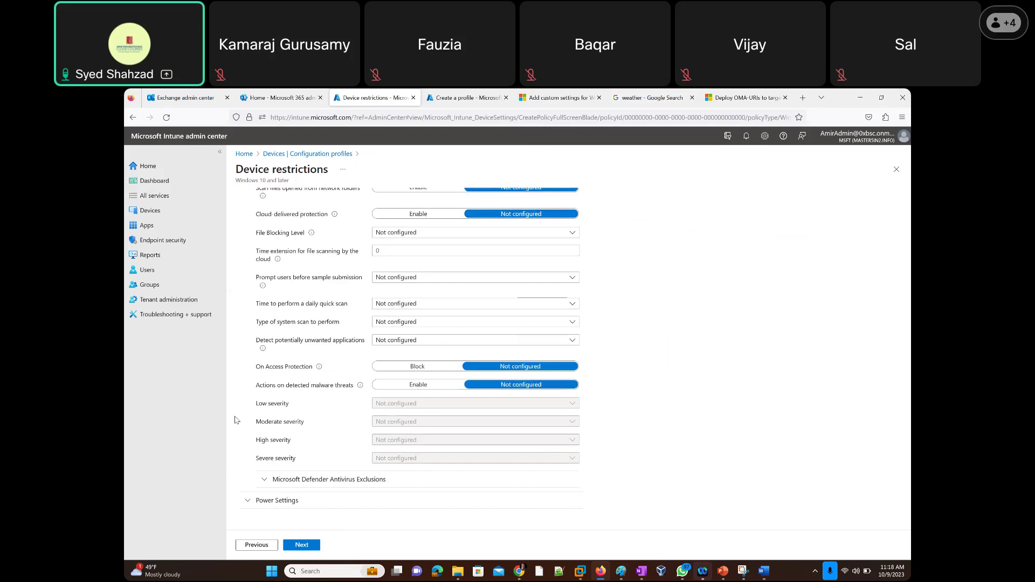
scroll(235, 420, "up", 3)
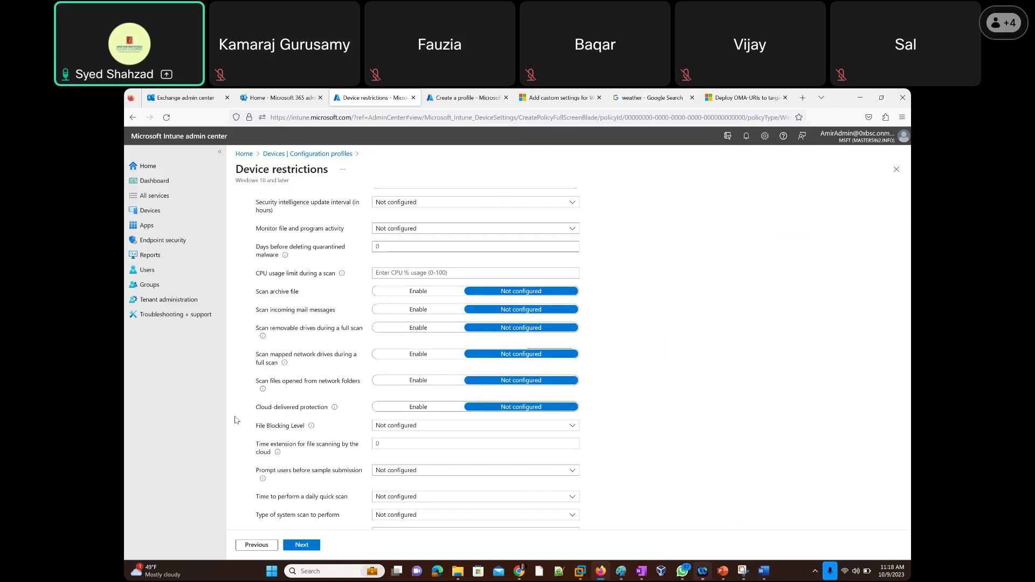
scroll(236, 420, "up", 2)
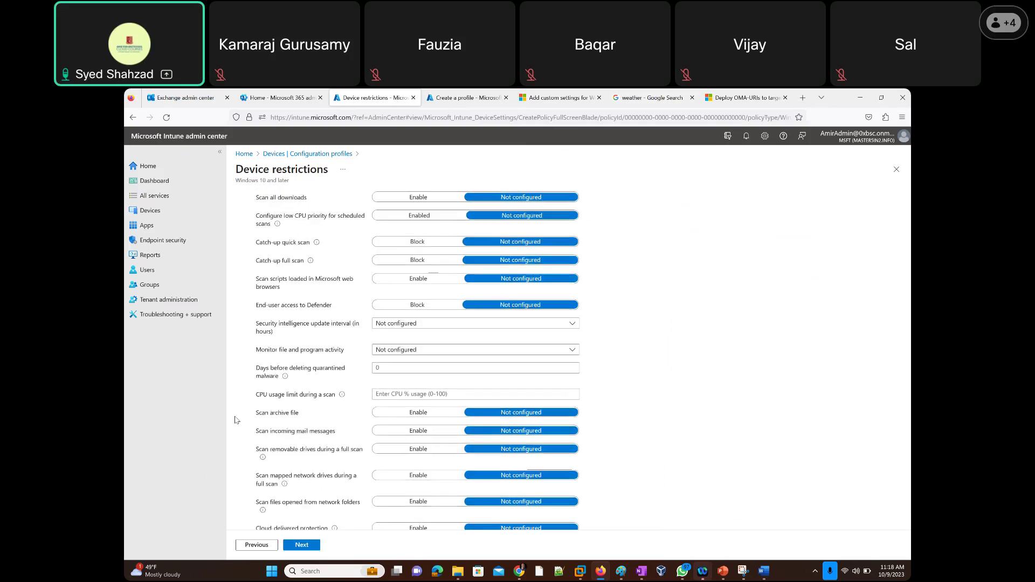
scroll(235, 420, "up", 1)
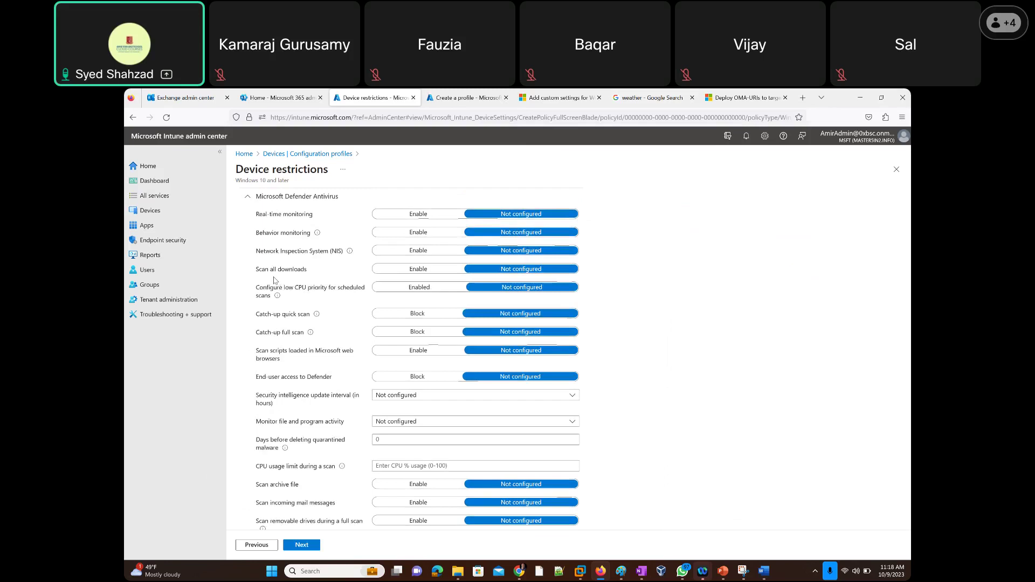
Expand the Defender Antivirus Exclusions to show the empty files, extensions and processes lists.
scroll(240, 434, "down", 10)
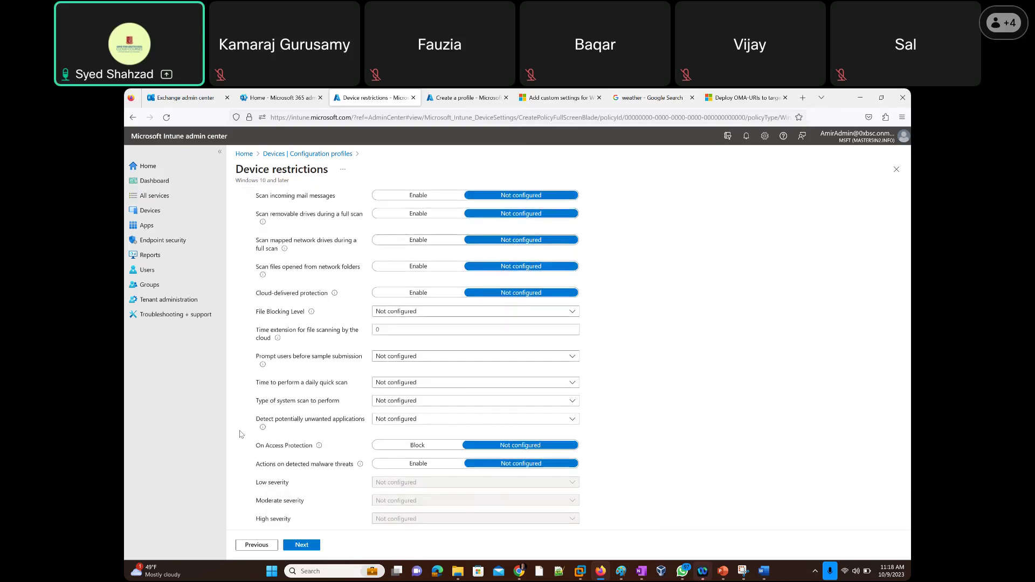
scroll(240, 434, "down", 3)
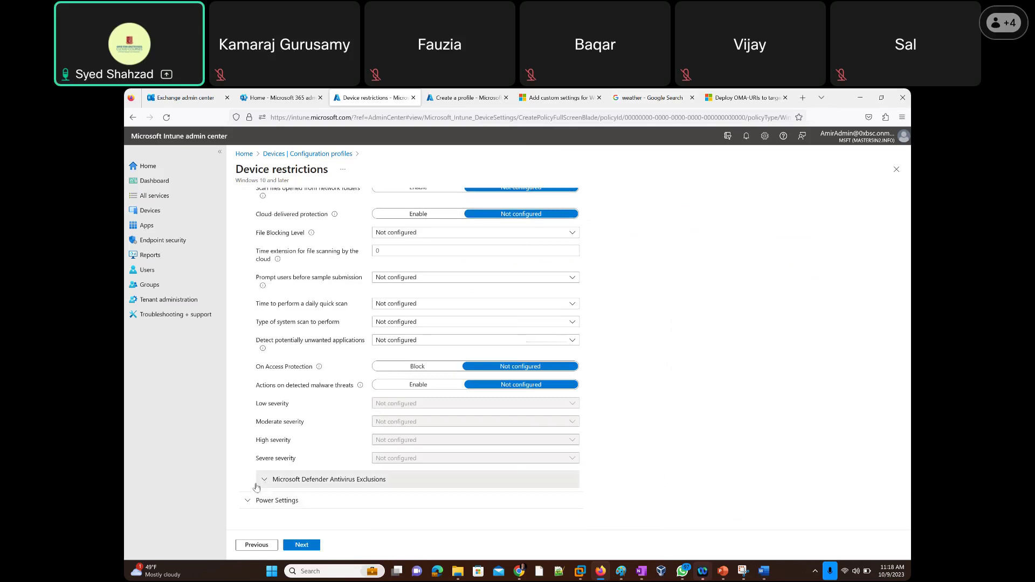
left_click(264, 480)
scroll(234, 479, "down", 7)
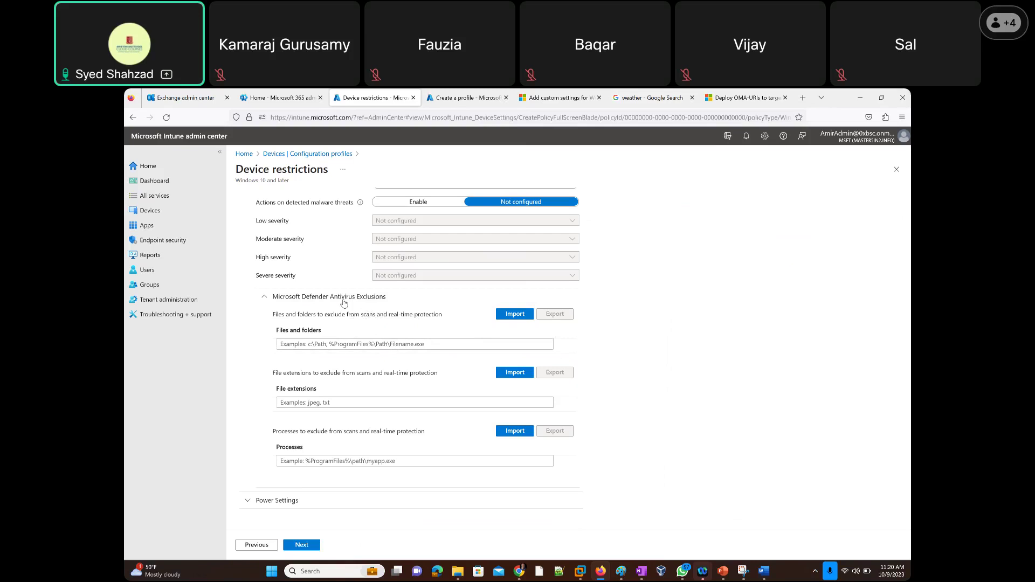
Collapse and re-expand the Microsoft Defender Antivirus Exclusions section, then scroll down.
left_click_drag(330, 300, 402, 304)
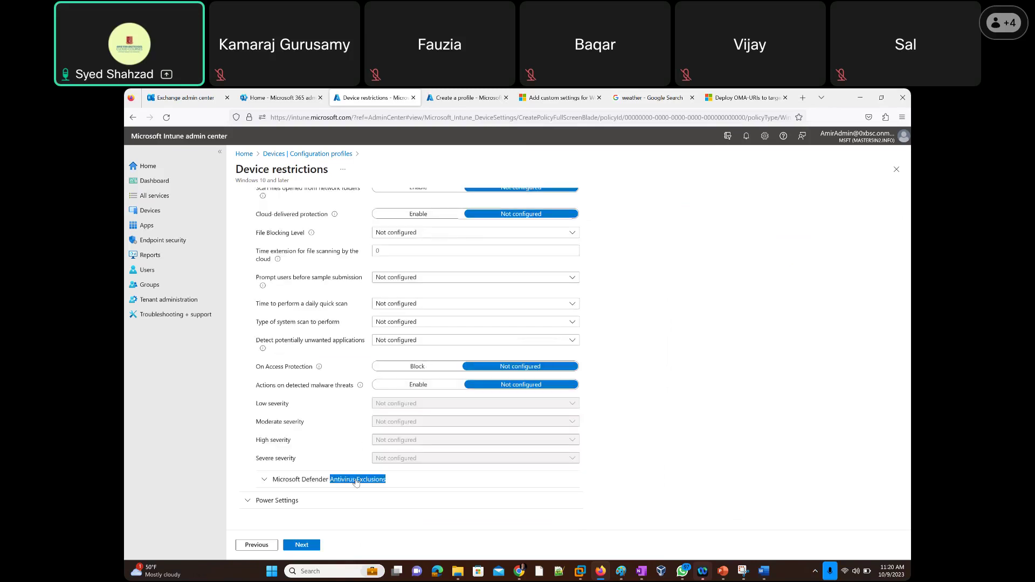
left_click(263, 481)
scroll(294, 445, "down", 3)
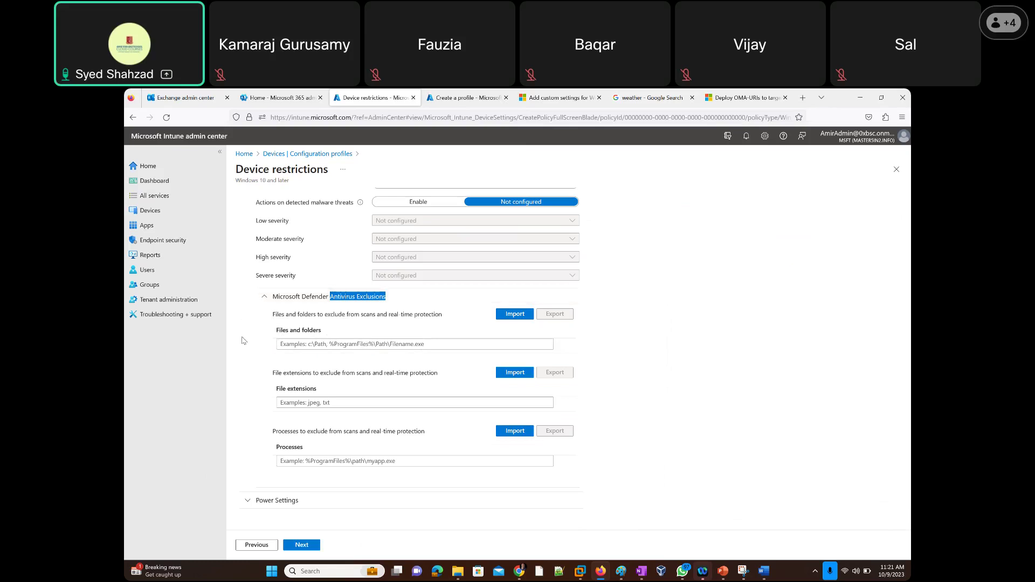
Expand Power Settings and check the Battery power button and sleep button choices, leaving both Not configured.
left_click(247, 502)
scroll(250, 399, "down", 4)
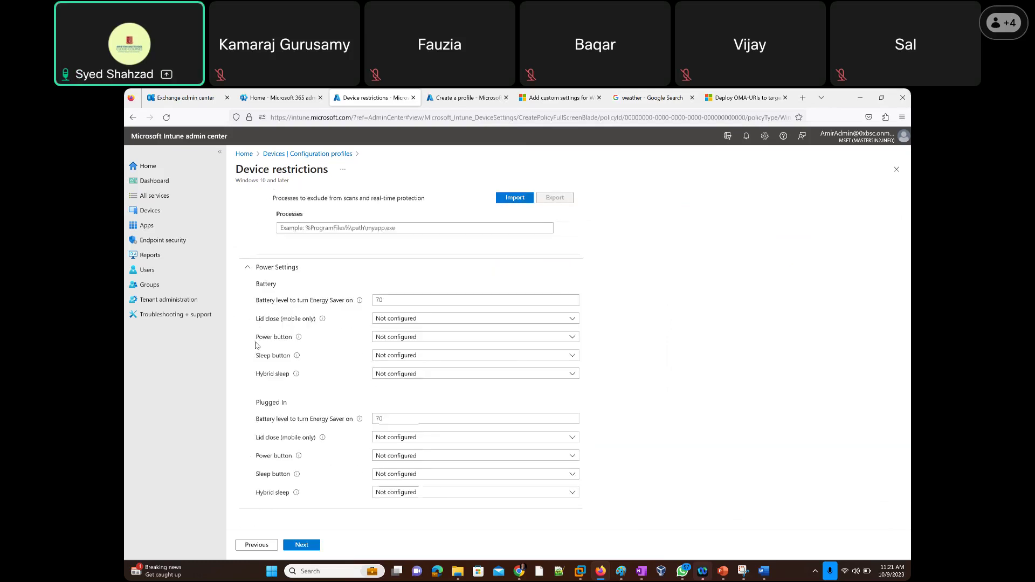
left_click(405, 338)
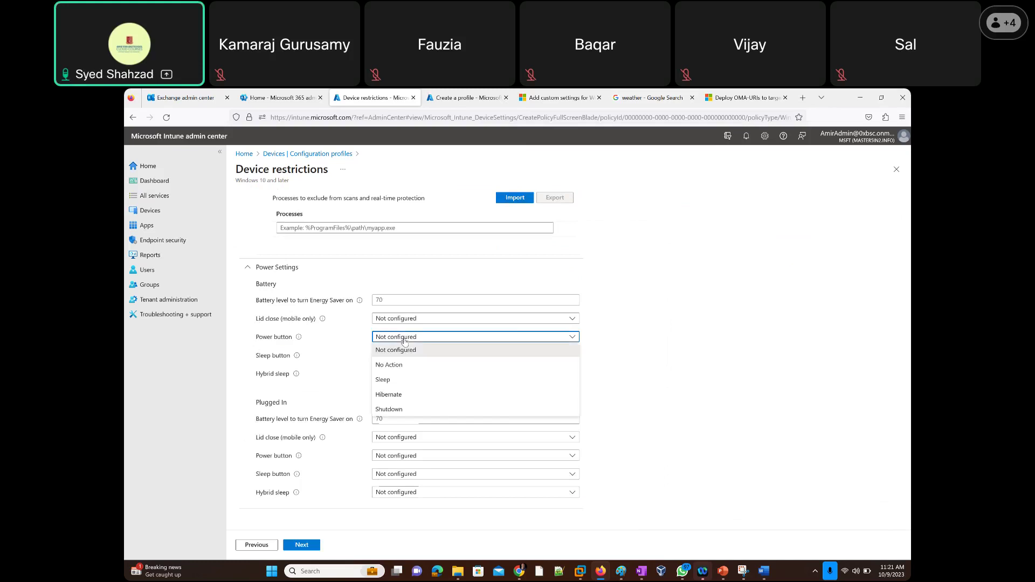
left_click(389, 349)
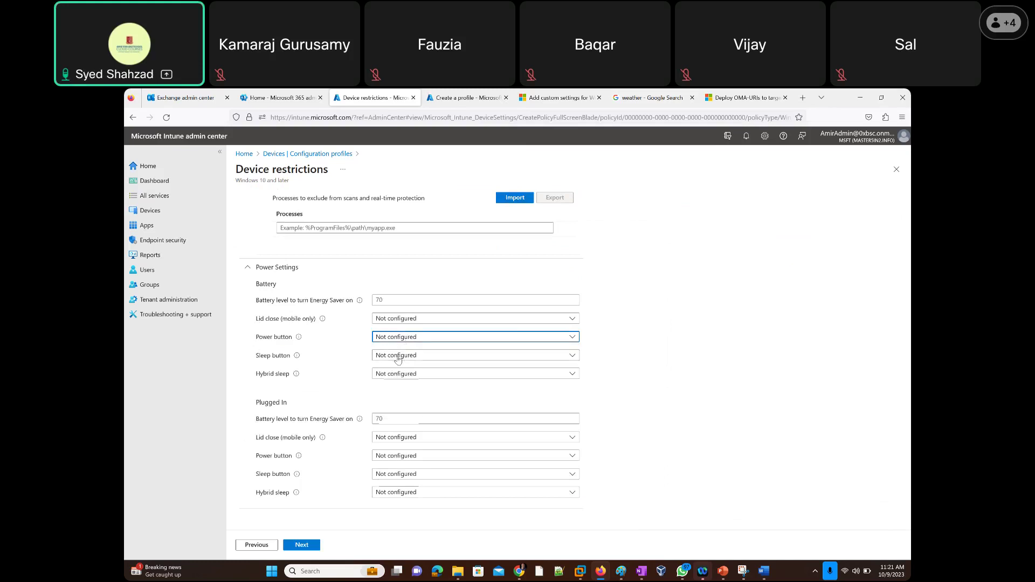
left_click(398, 357)
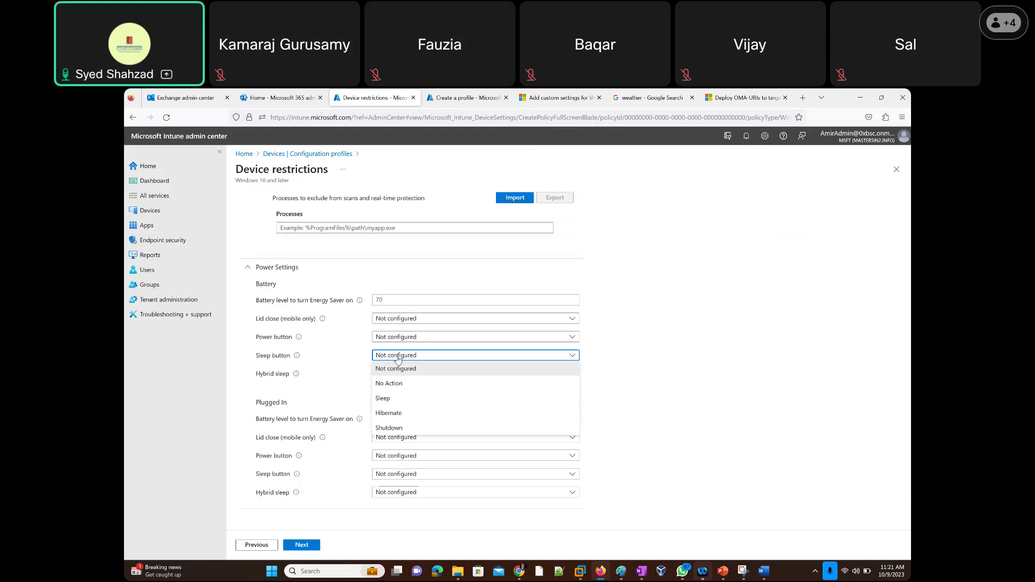
left_click(398, 358)
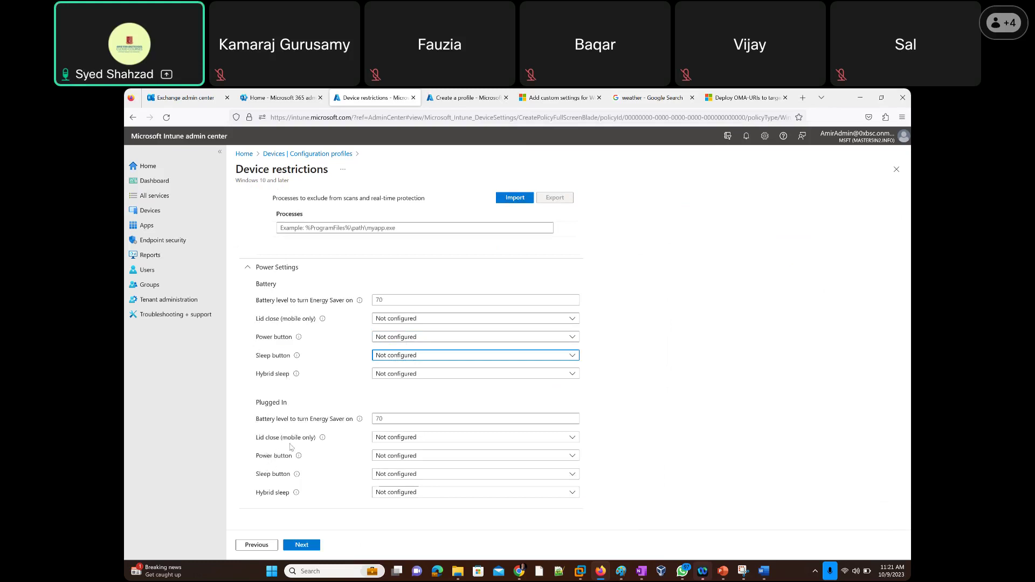
scroll(456, 353, "up", 5)
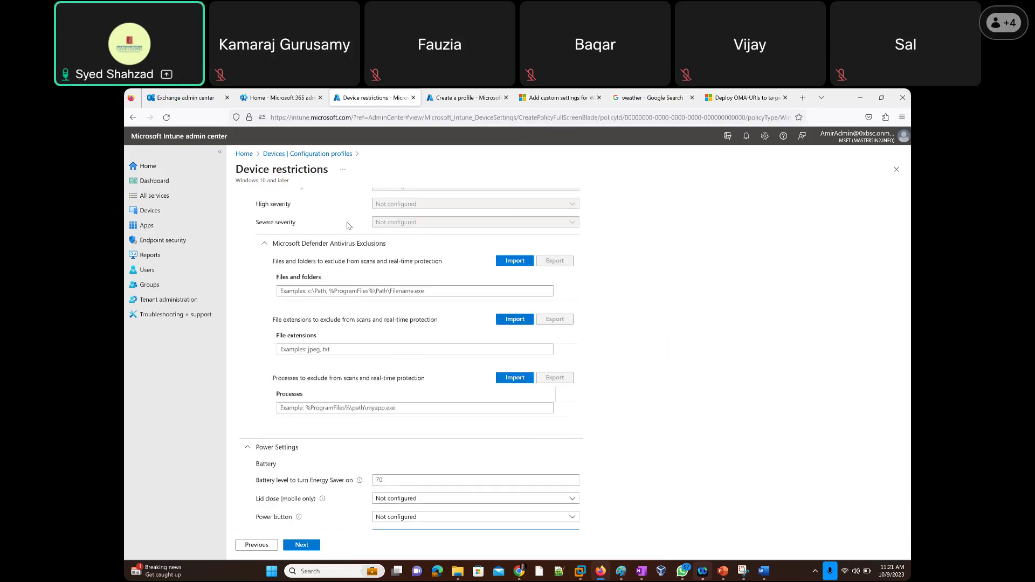
scroll(322, 238, "up", 15)
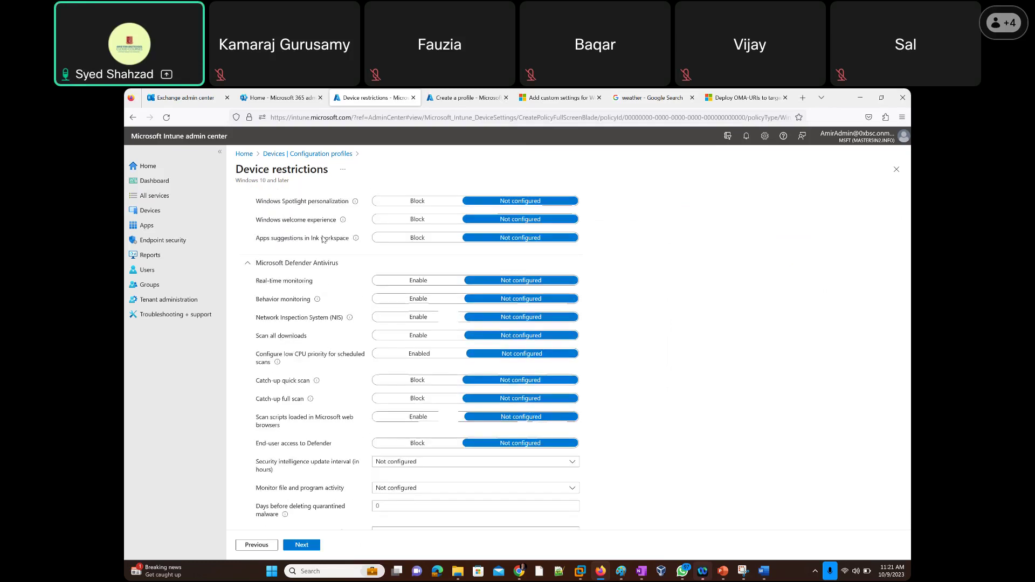
scroll(322, 238, "up", 20)
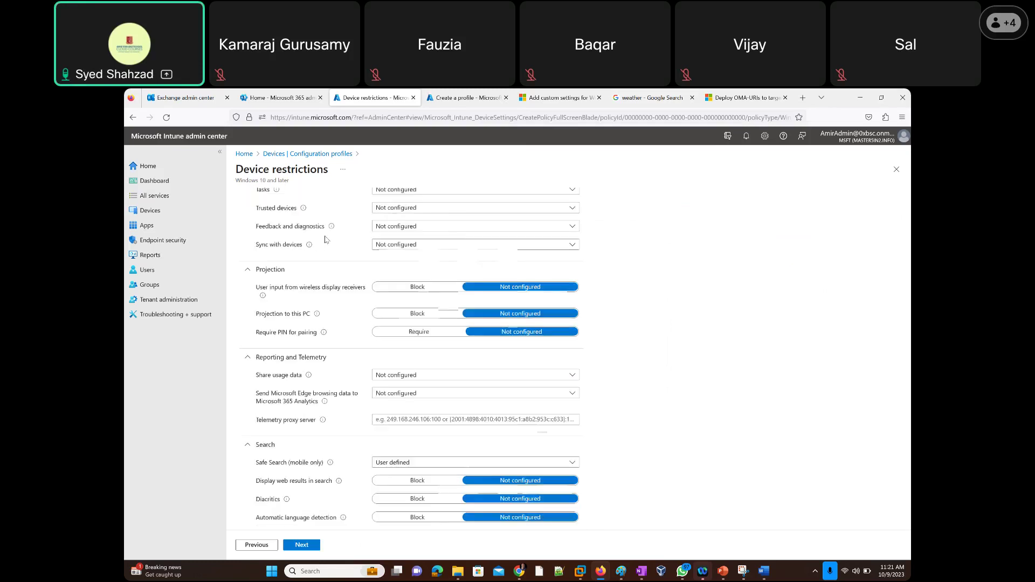
scroll(325, 239, "up", 20)
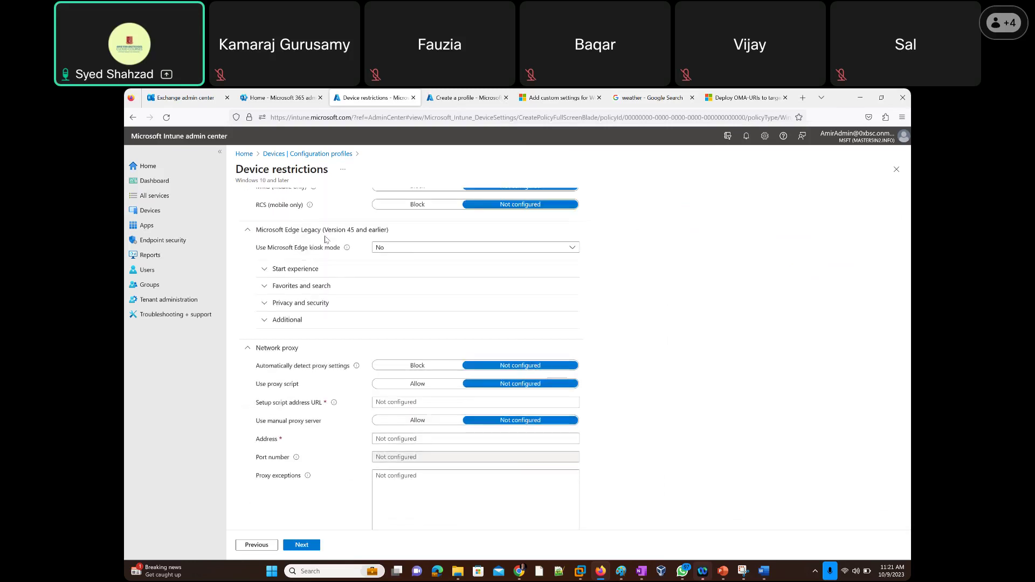
scroll(325, 239, "up", 20)
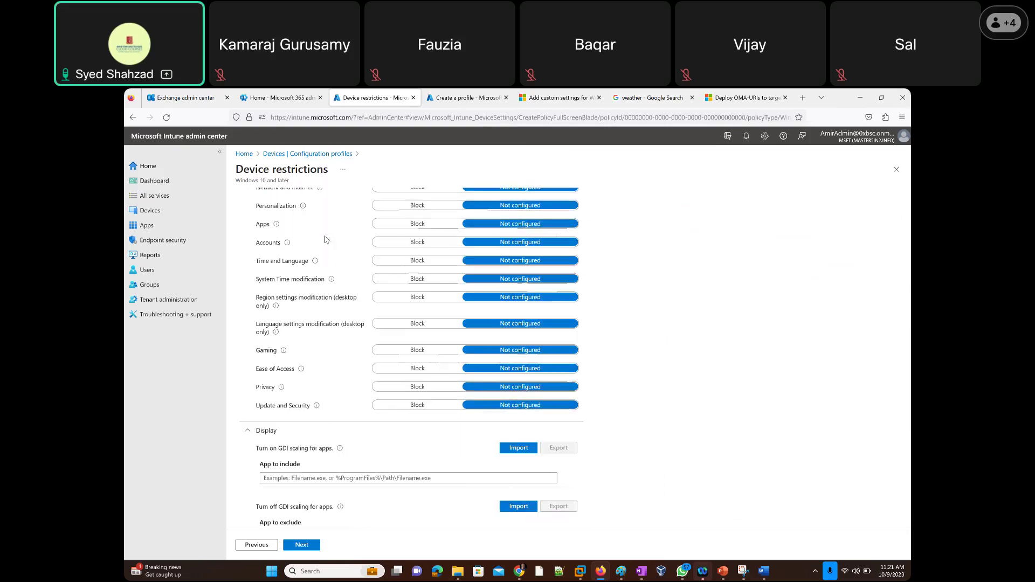
scroll(325, 239, "up", 10)
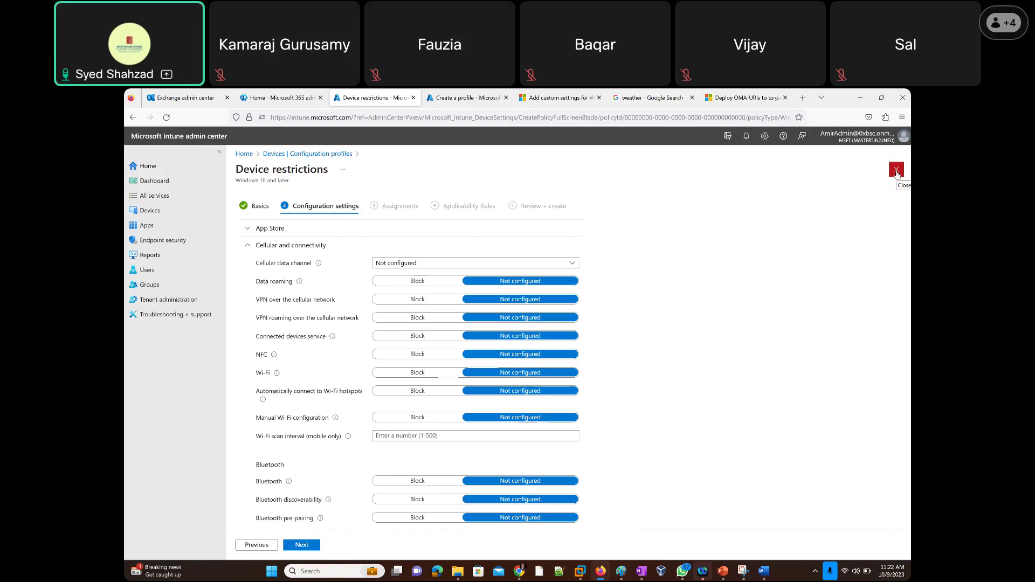
Discard the Device restrictions draft and start a new Windows 10 and later profile using Templates.
left_click(896, 169)
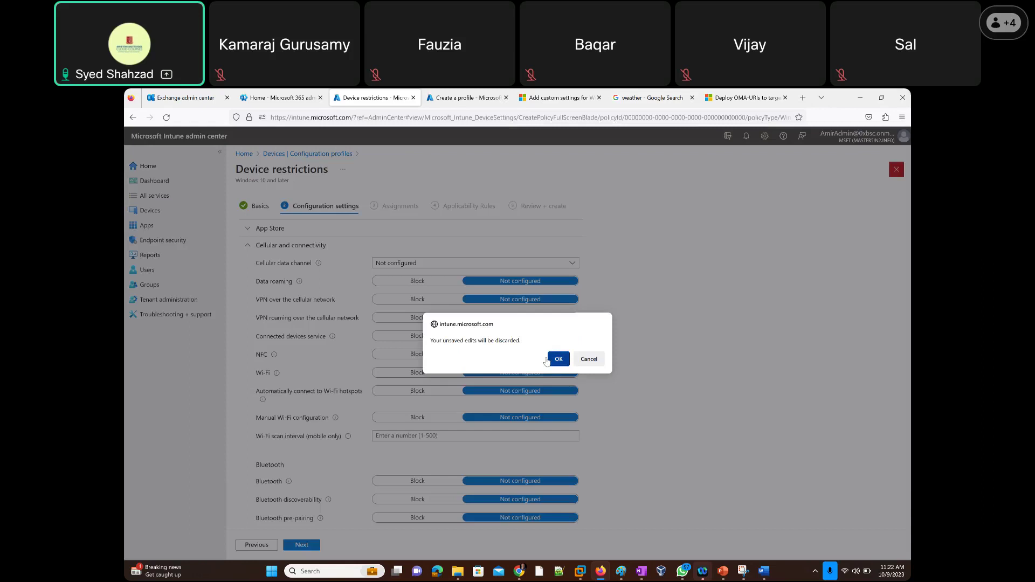
left_click(557, 358)
left_click(387, 225)
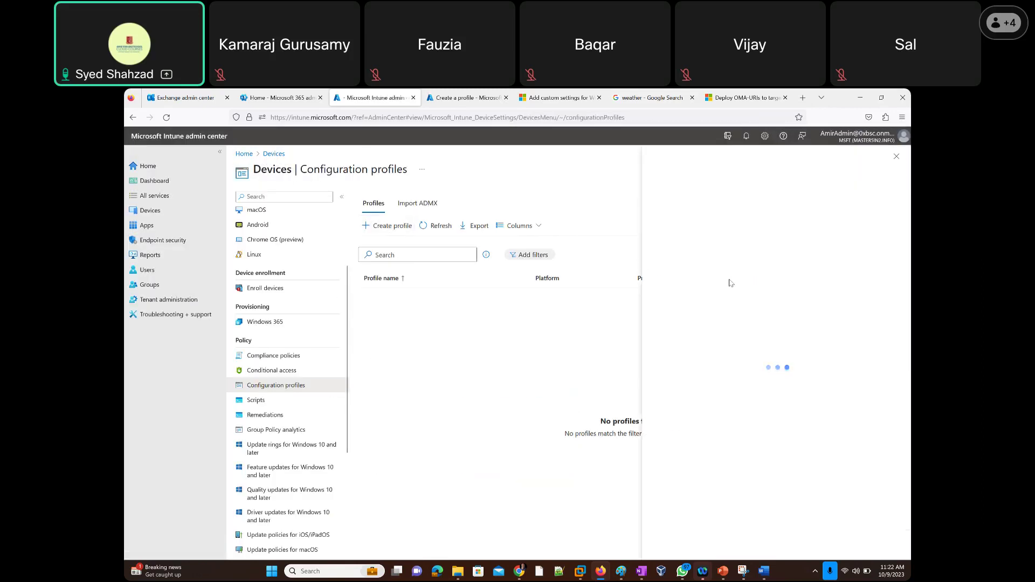
left_click(683, 202)
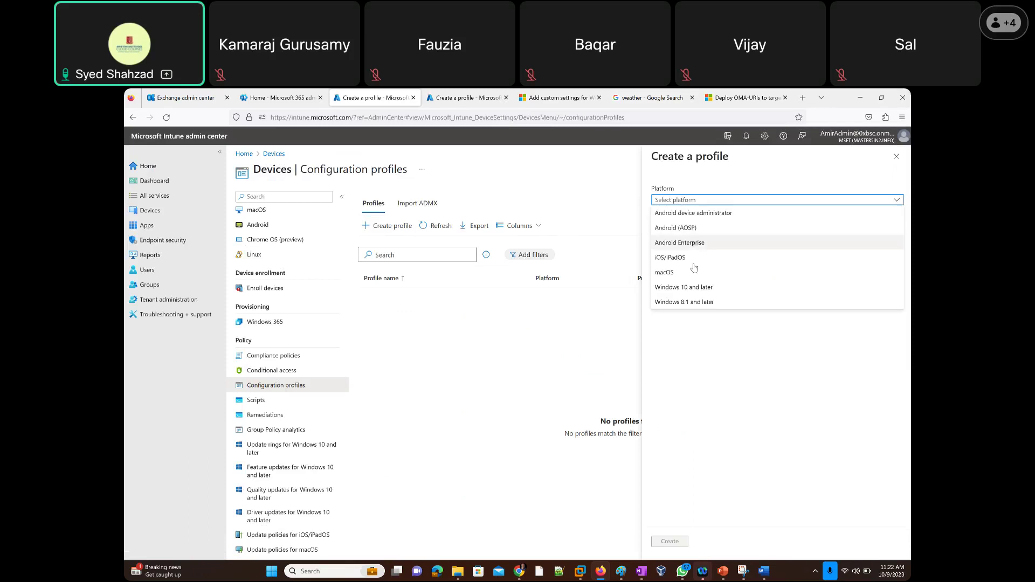
left_click(683, 287)
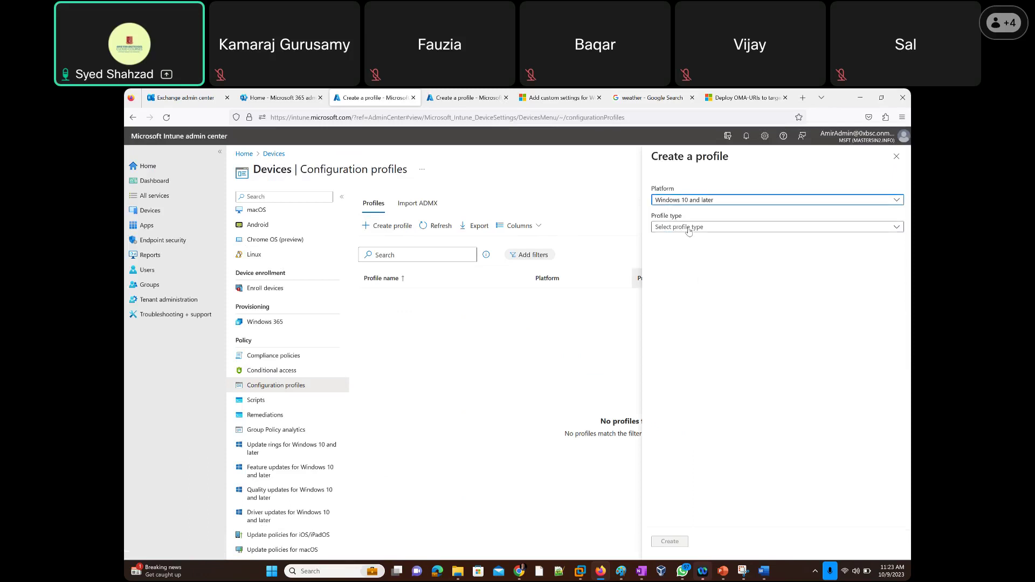
left_click(690, 229)
left_click(693, 256)
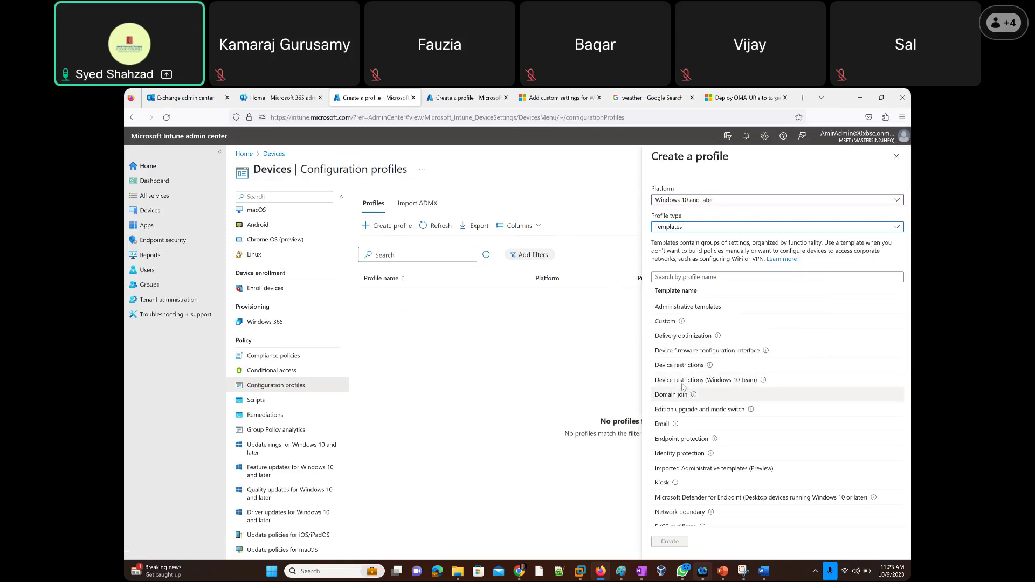
Read a template's info description, highlighting the 'Team devices' mention.
mouse_move(764, 382)
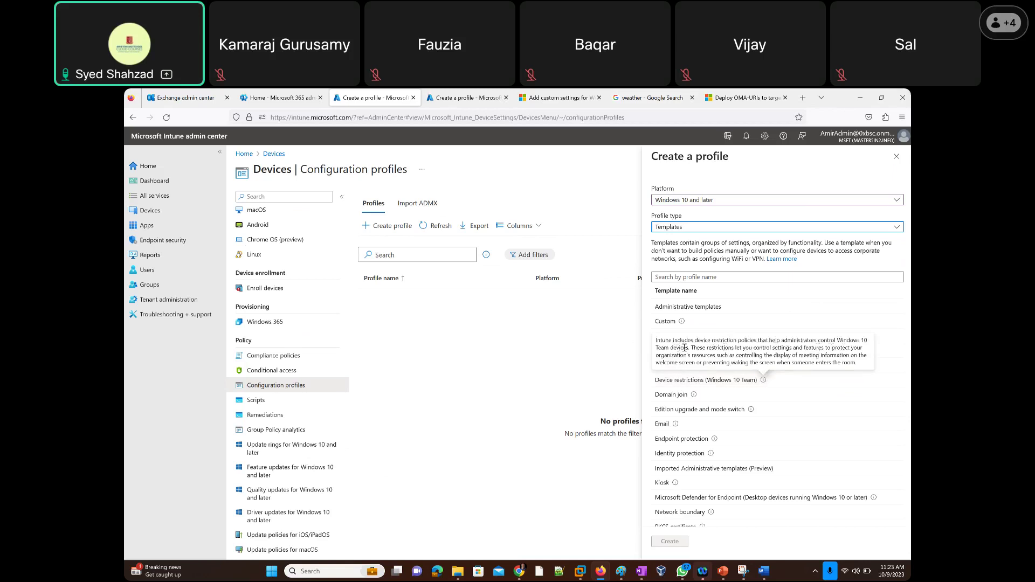
left_click_drag(688, 348, 656, 348)
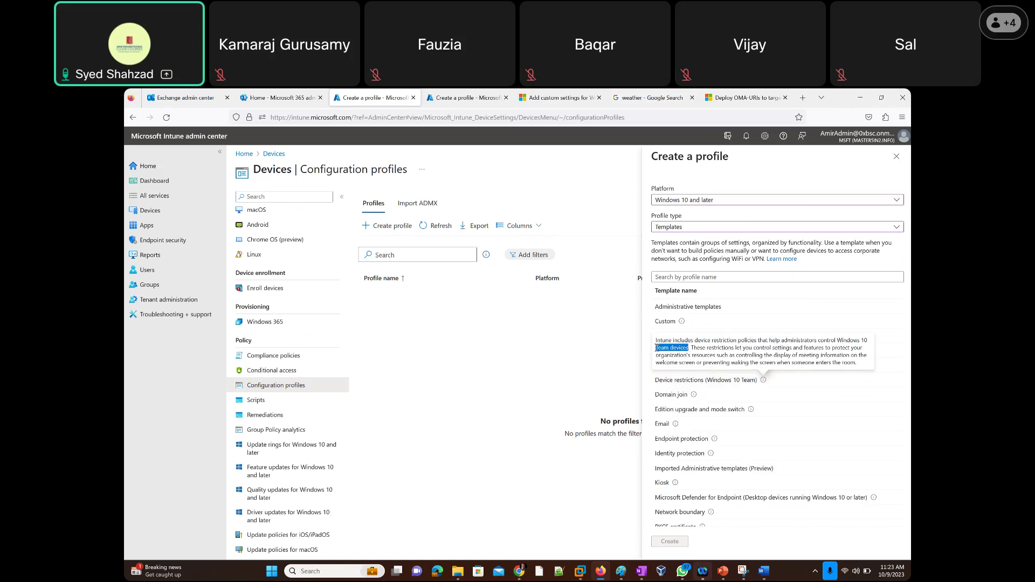
left_click(669, 350)
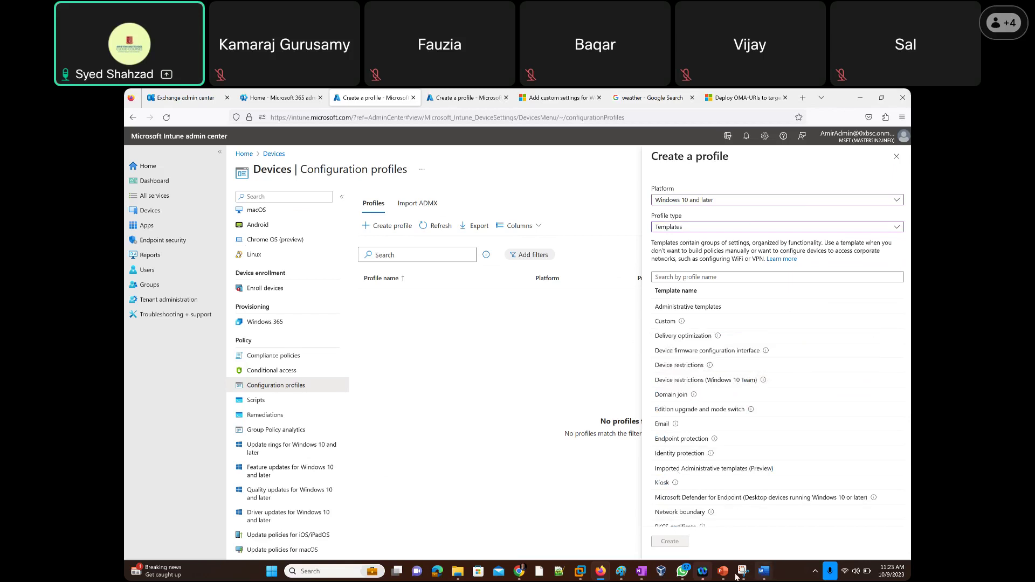
left_click(355, 572)
type("tea")
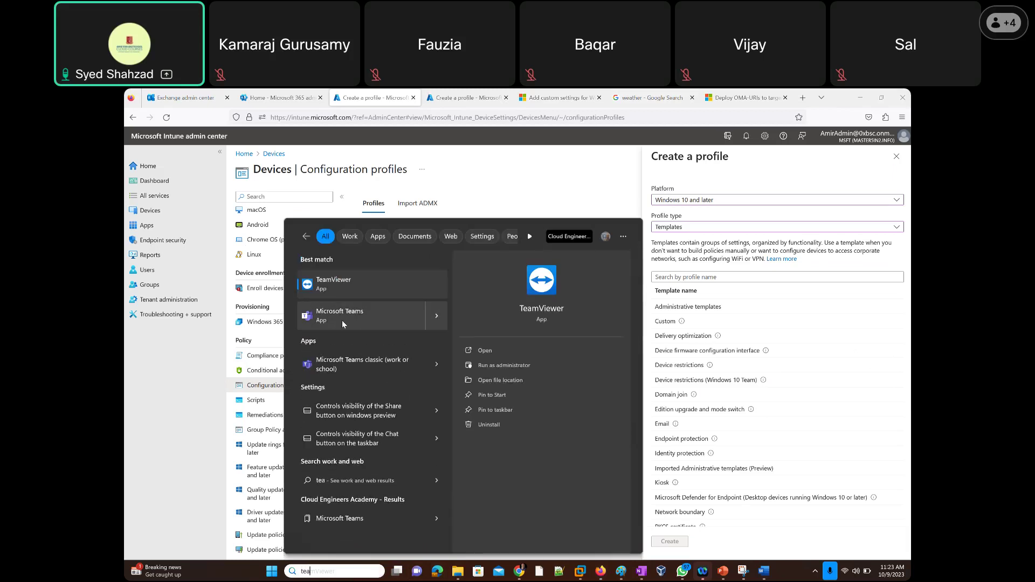
left_click(342, 368)
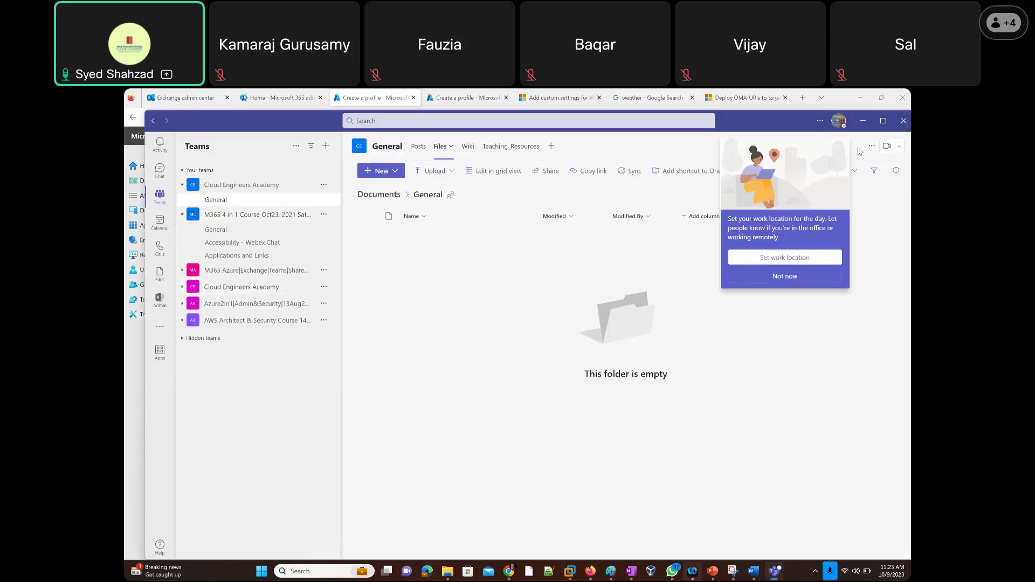
left_click_drag(742, 120, 655, 196)
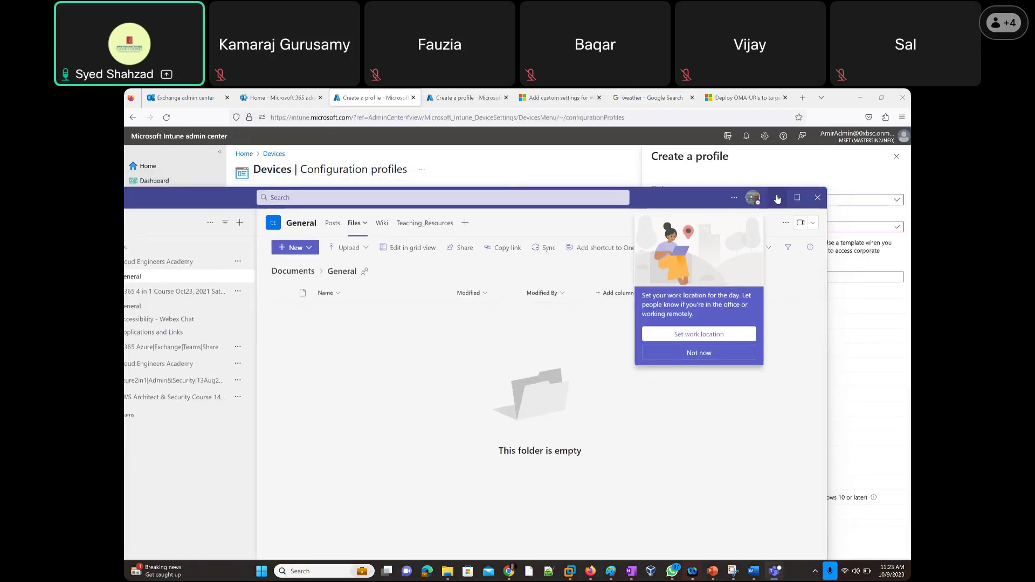
left_click(777, 198)
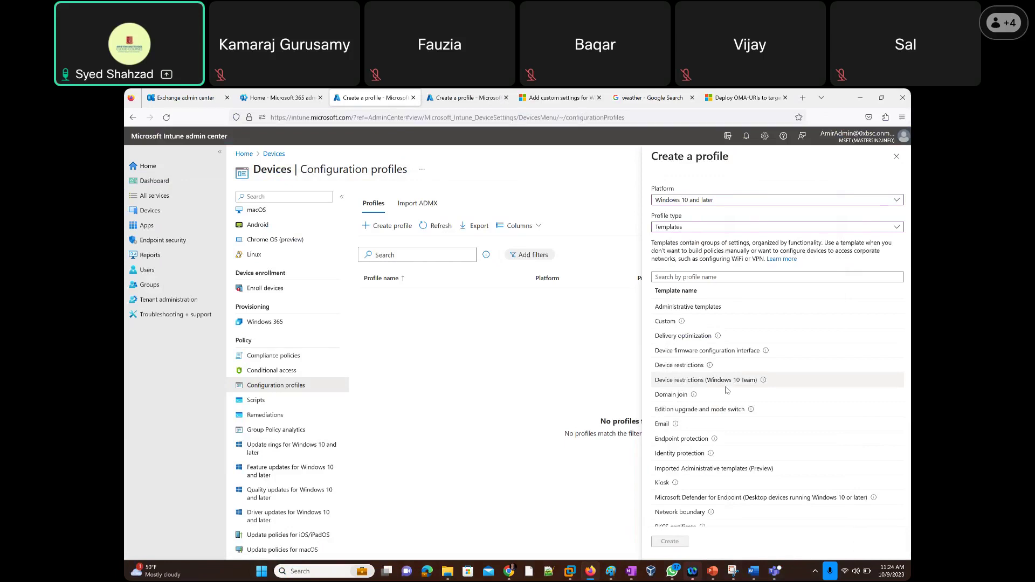
From Microsoft 365 home, open the Teams admin center, expand Teams management, then close its tab.
left_click(243, 98)
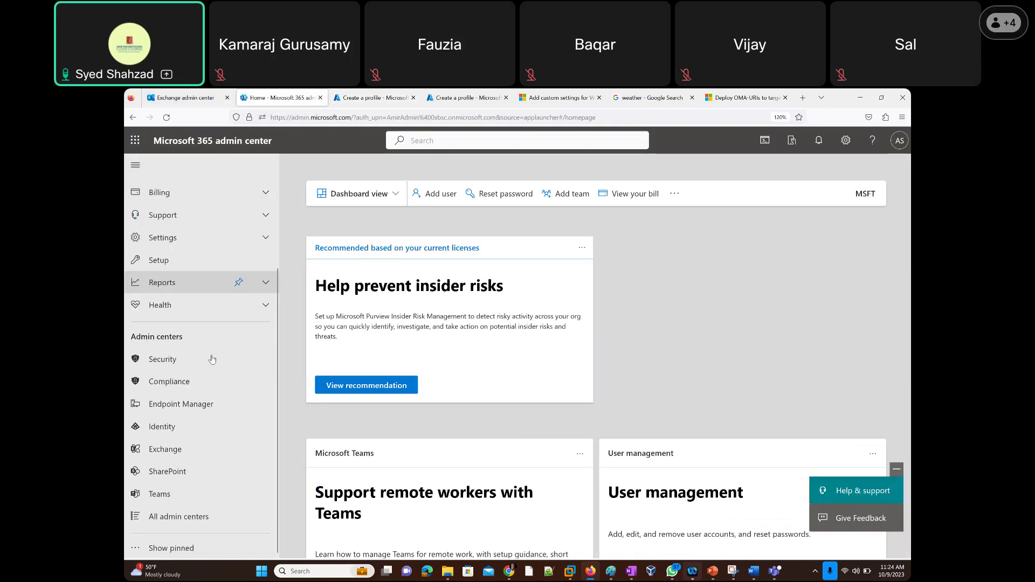
left_click(158, 496)
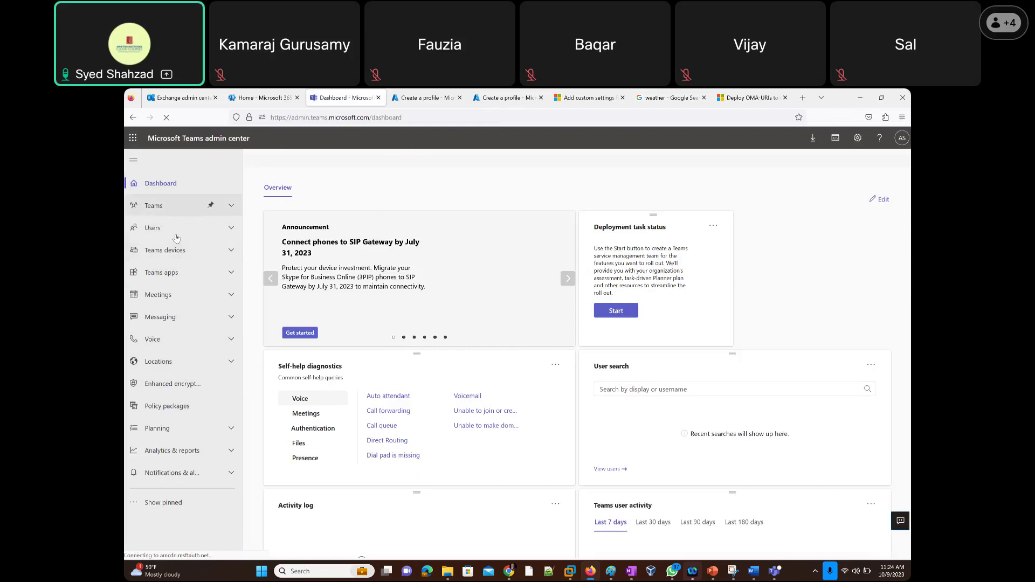
left_click(174, 208)
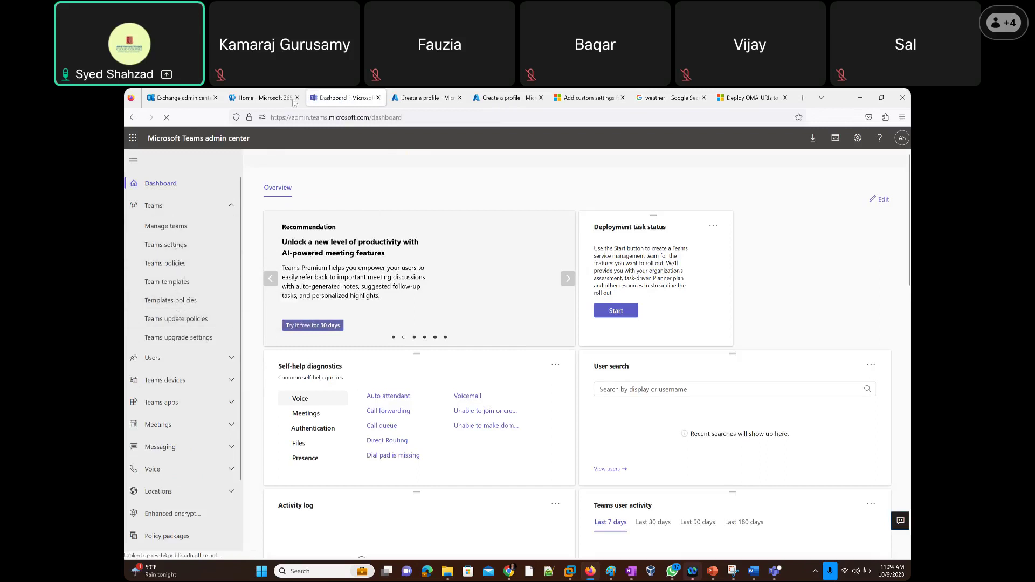
left_click(378, 97)
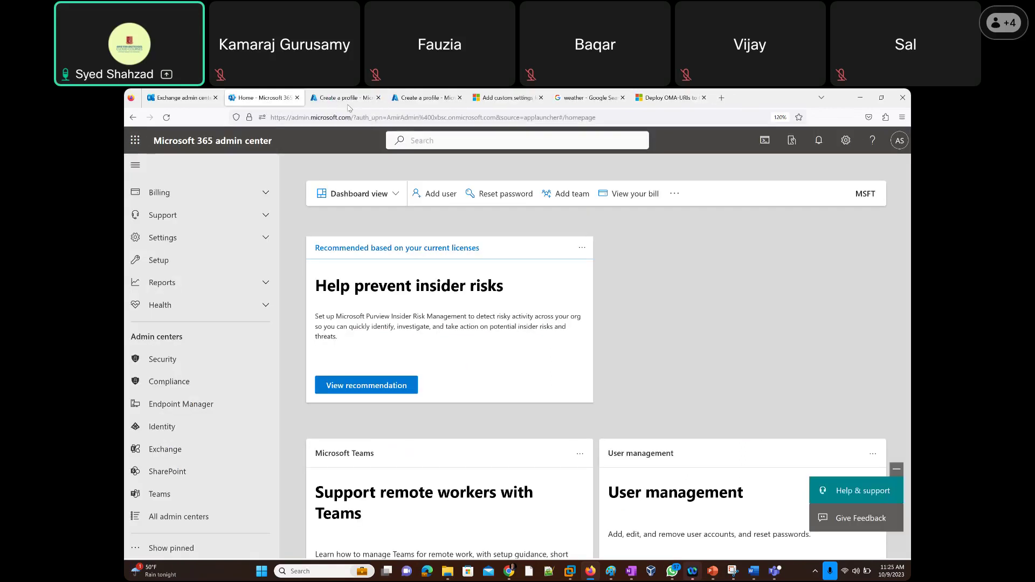
Return to Intune's Create a profile page, then bring the Untitled - Paint network diagram forward.
left_click(345, 98)
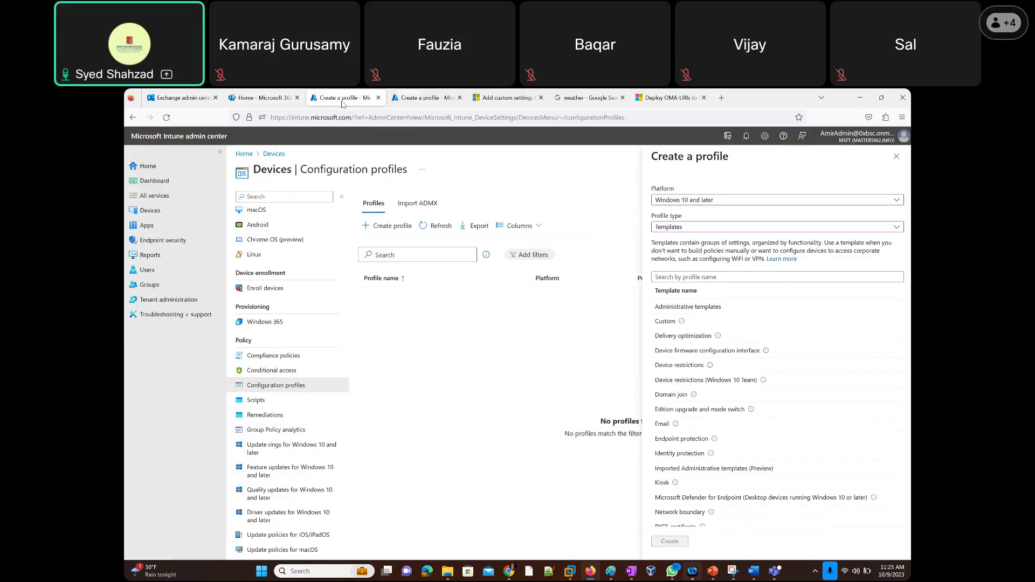
left_click(251, 195)
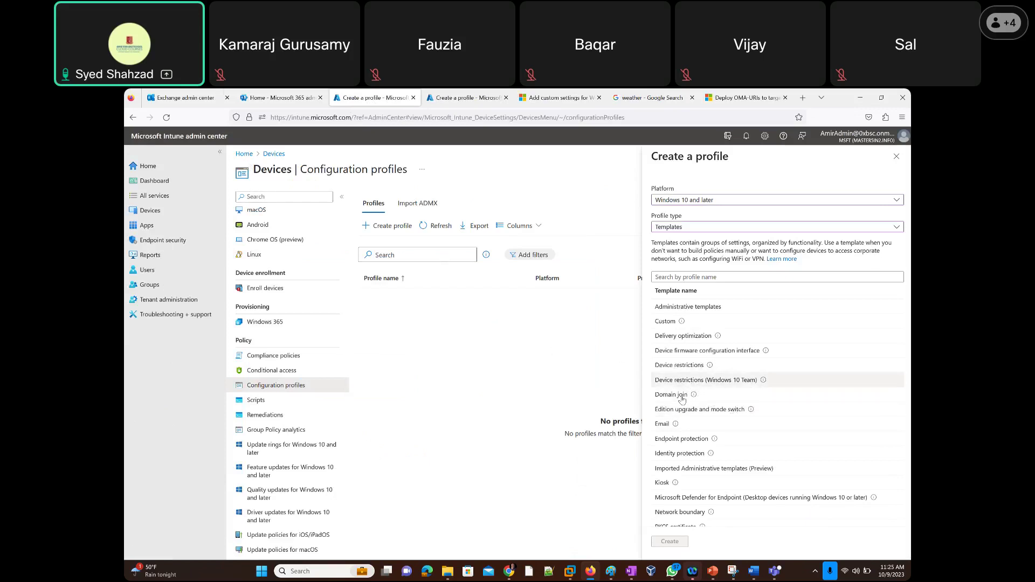
mouse_move(694, 397)
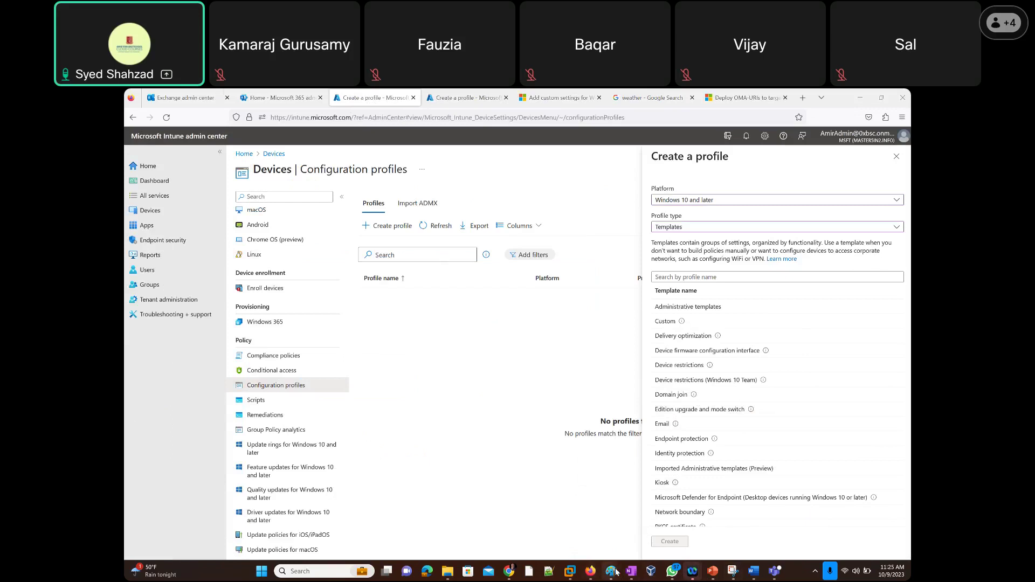
mouse_move(615, 571)
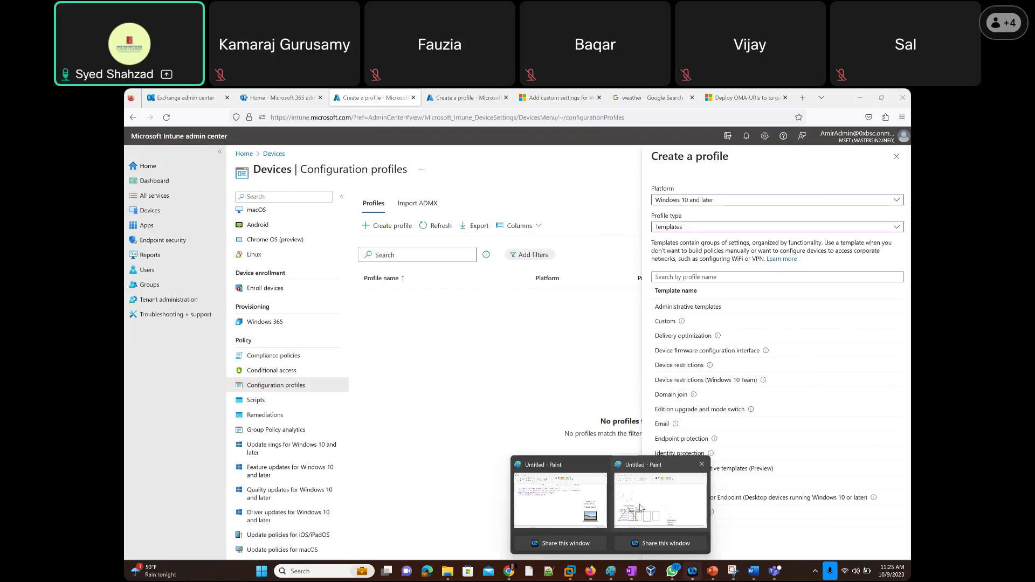
left_click(640, 508)
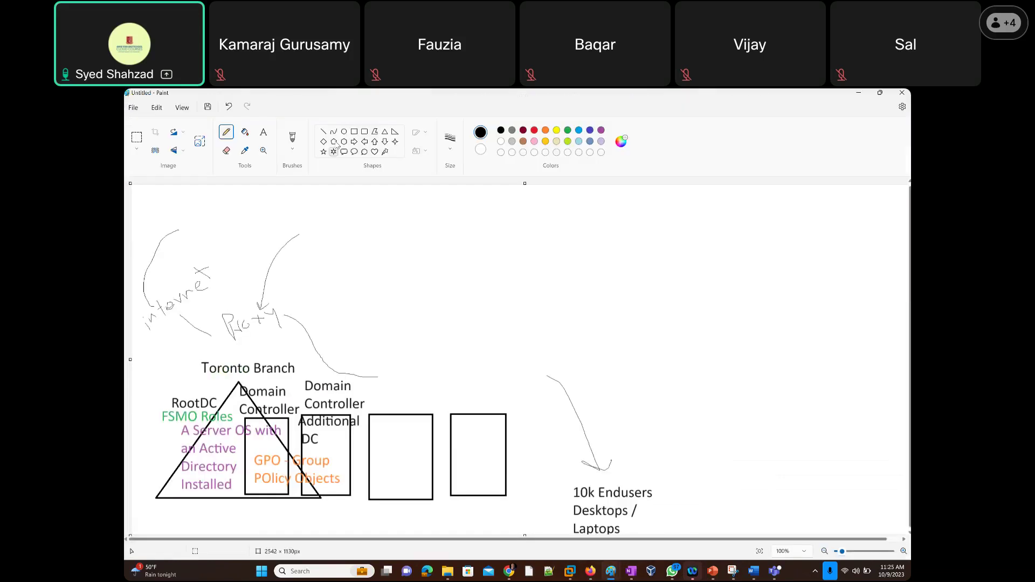
Draw a grey cloud callout at the diagram's upper right and label it 'Entra ID'.
left_click(365, 151)
left_click_drag(616, 199, 688, 223)
left_click_drag(809, 287, 861, 293)
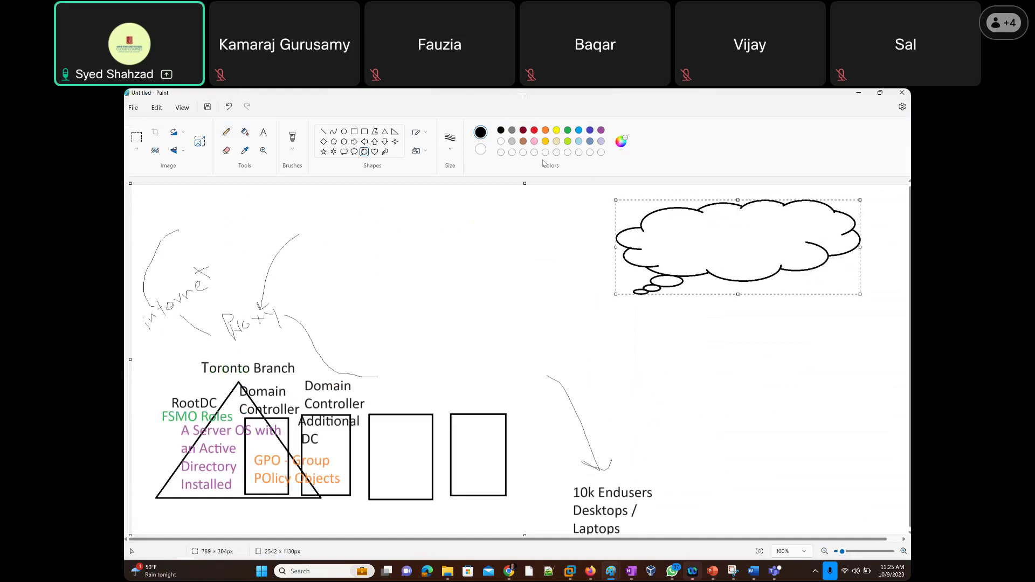
left_click(512, 140)
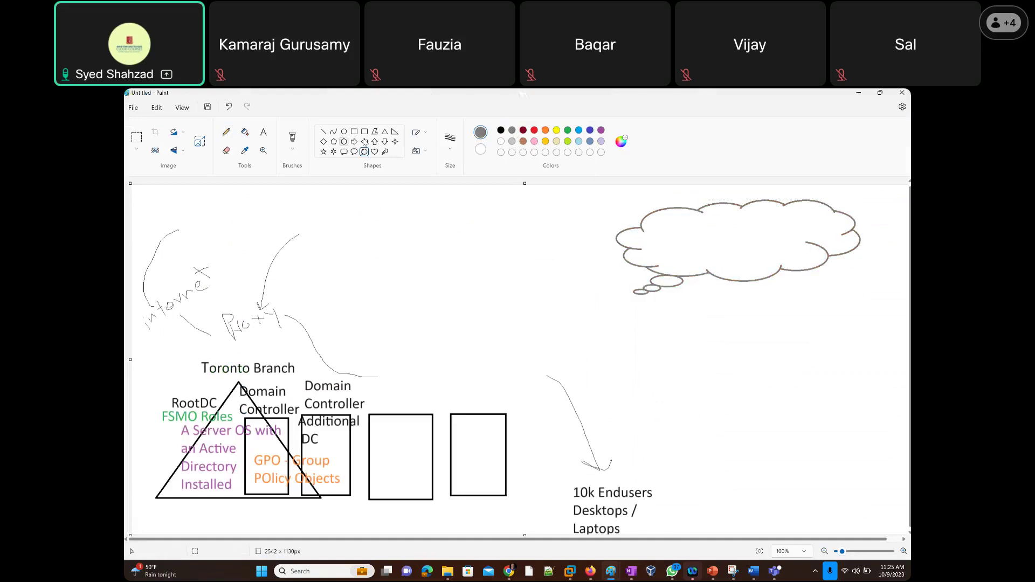
left_click(264, 133)
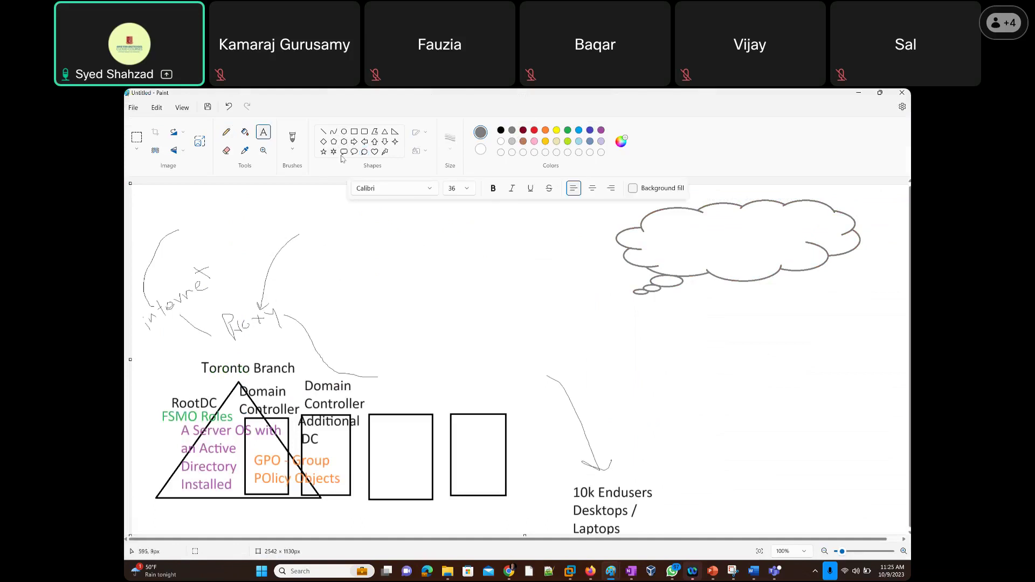
left_click(665, 226)
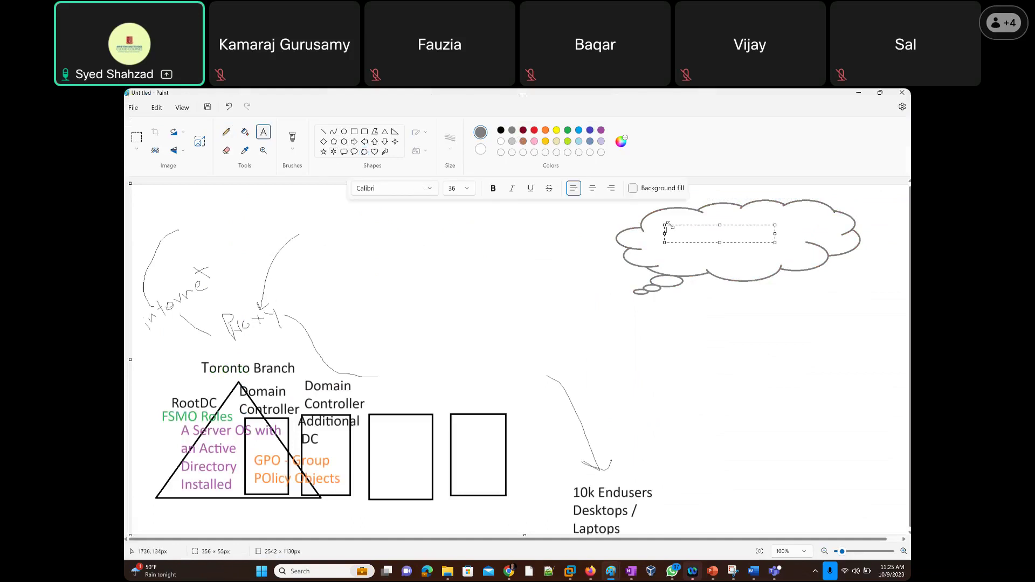
type("Entra ID")
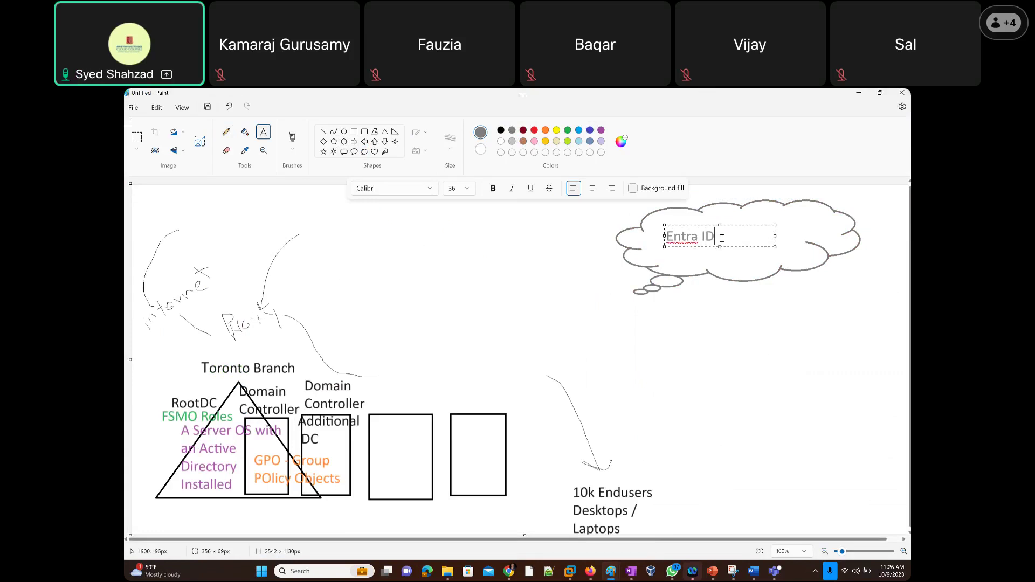
left_click(323, 132)
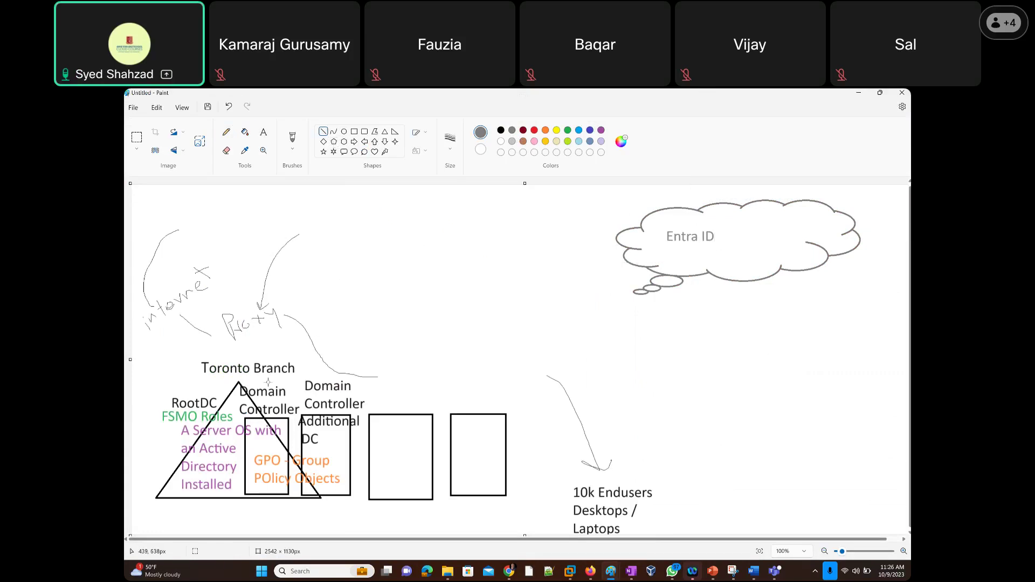
Connect the domain controller to the Entra ID cloud with a line, a pencil arrow and 'hybrid' label.
left_click_drag(274, 386, 654, 247)
left_click(227, 132)
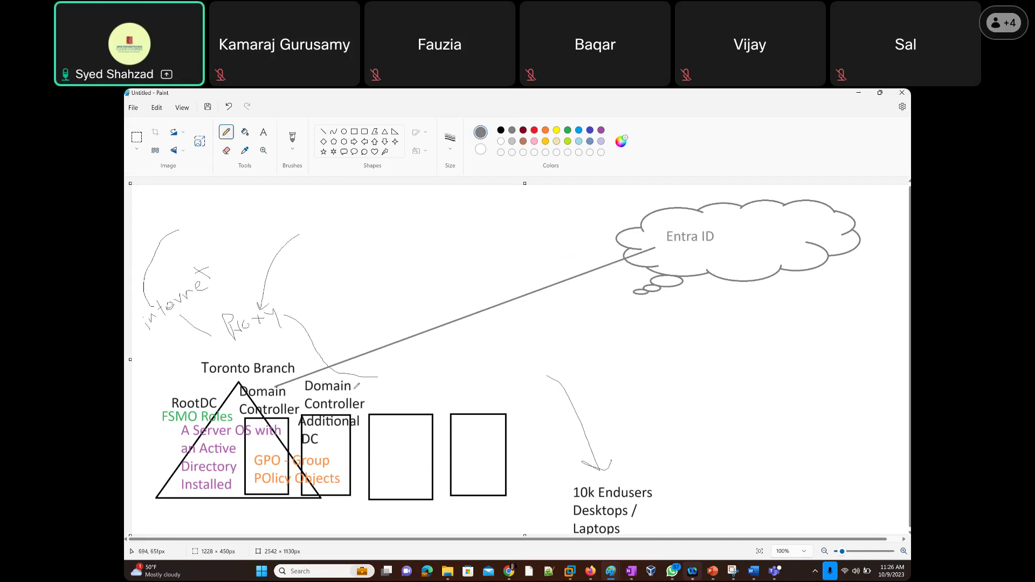
mouse_move(334, 374)
left_mouse_down()
mouse_move(485, 323)
mouse_move(489, 335)
left_mouse_up()
left_click_drag(533, 305, 631, 268)
mouse_move(421, 251)
left_mouse_down()
mouse_move(450, 264)
mouse_move(501, 232)
mouse_move(496, 240)
left_mouse_up()
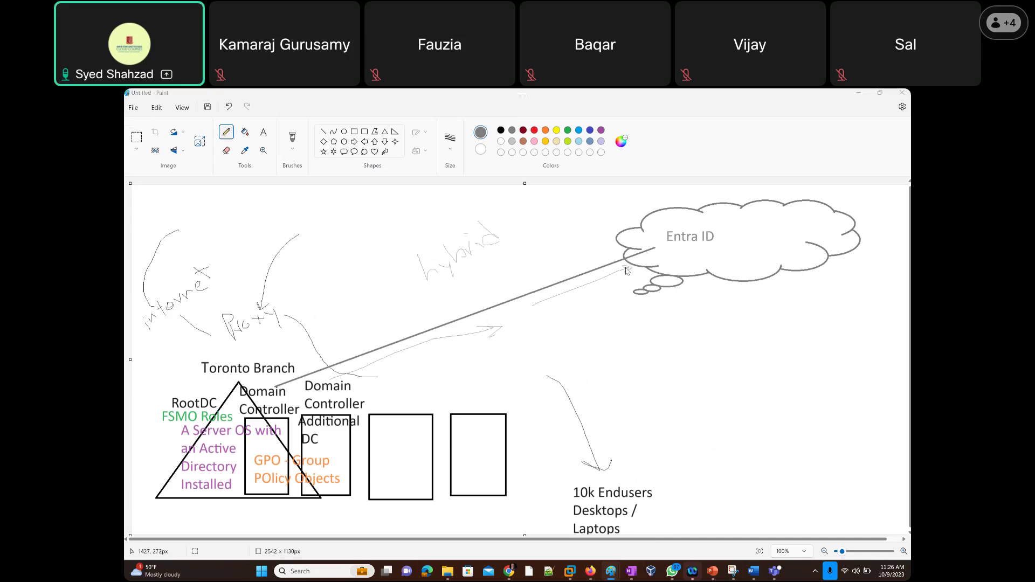
key("alt+Tab")
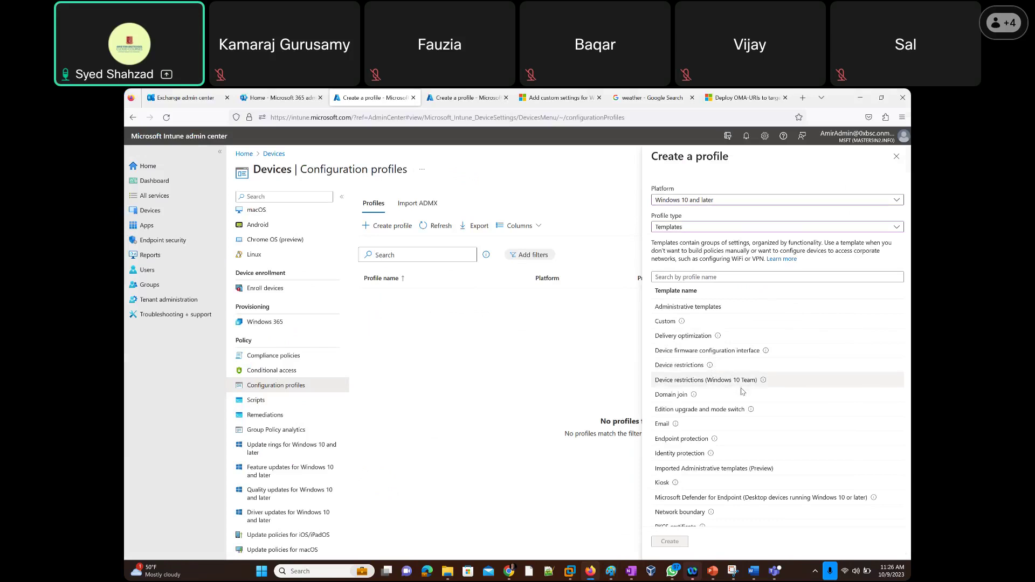
Read the Domain join template description, highlighting Windows Autopilot, then return to the Paint diagram.
mouse_move(694, 396)
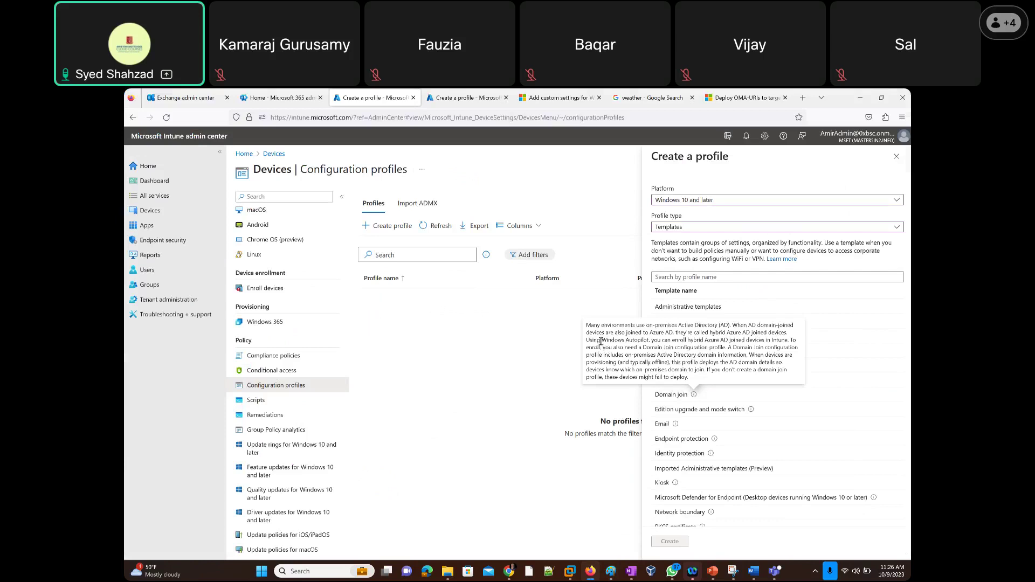
left_click_drag(600, 340, 790, 339)
left_click(789, 340)
mouse_move(608, 575)
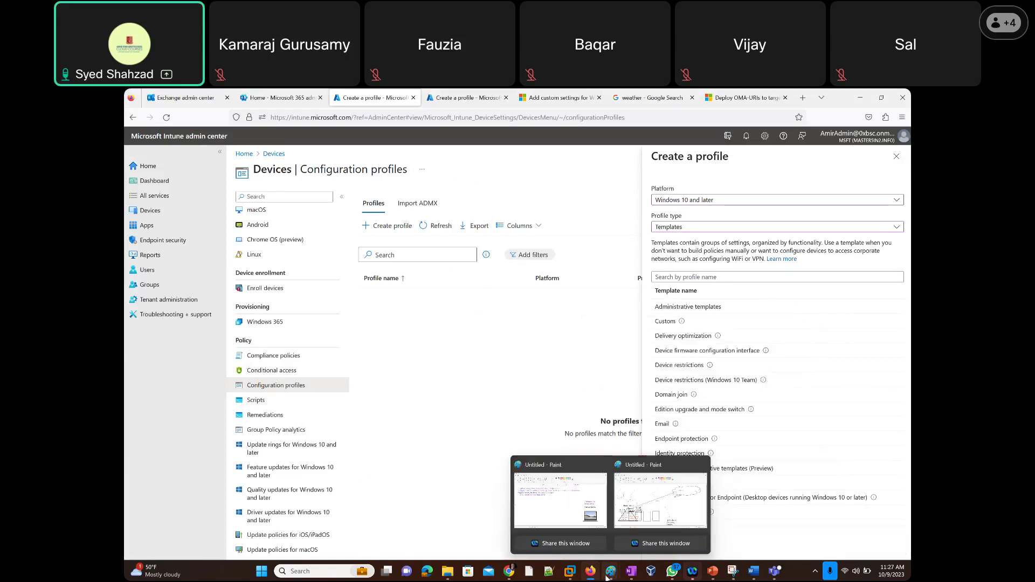
left_click(660, 500)
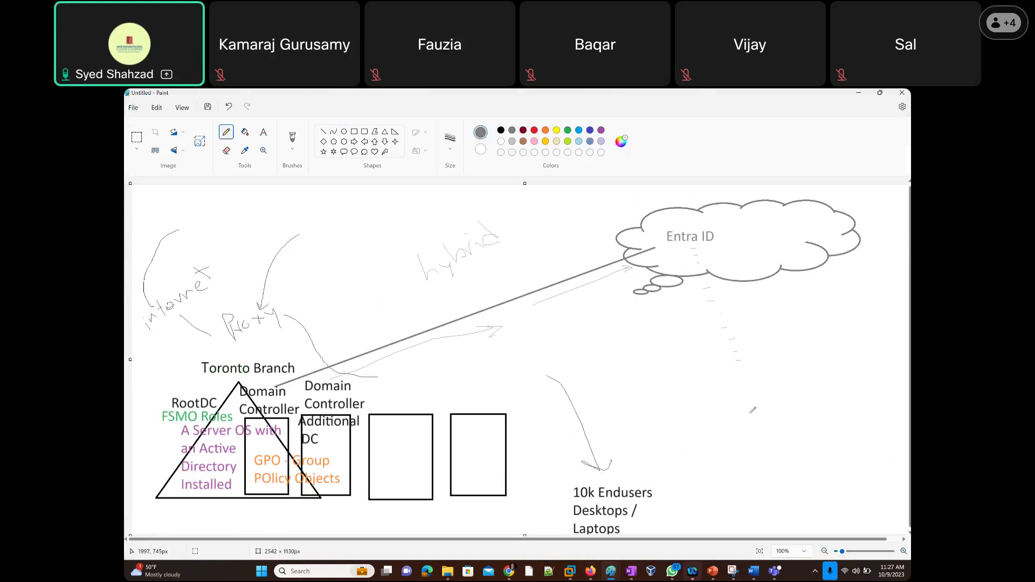
Glance at the Domain join tooltip in Intune and come back to the Paint diagram.
key("alt+Tab")
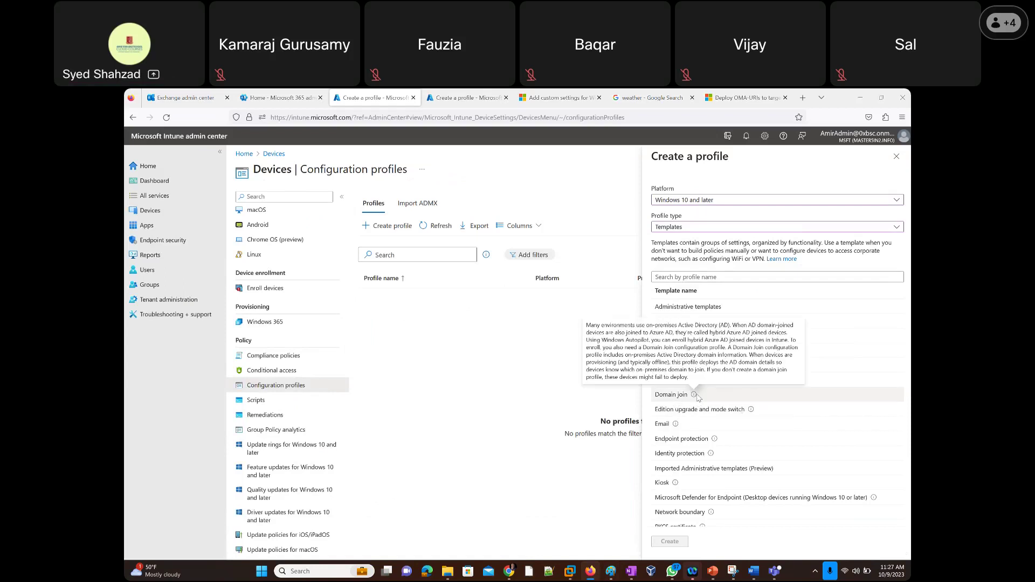
key("alt+Tab")
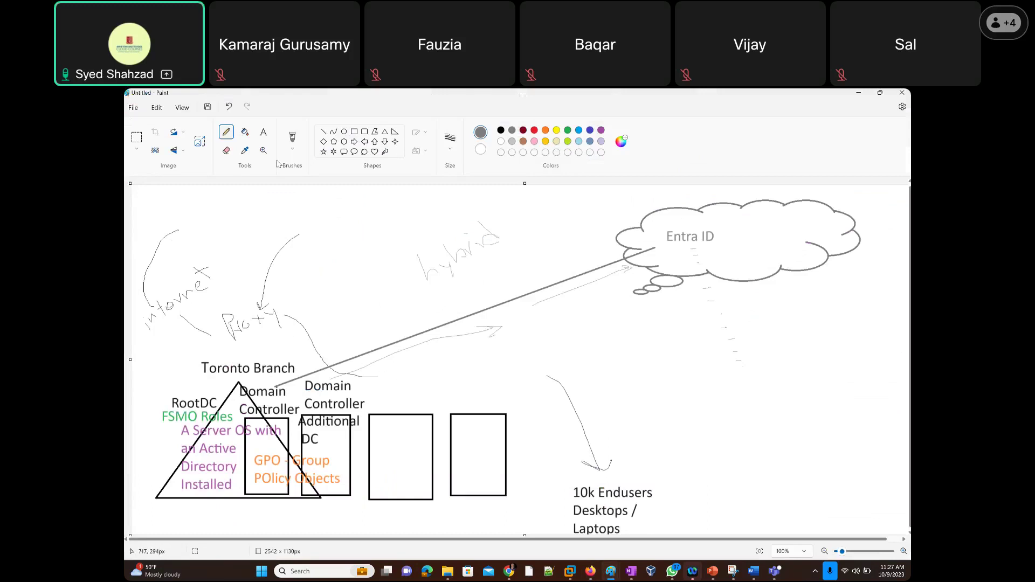
Label the Additional DC box 'Toronto.abc.com', fixing the text to add 'abc' and the dot.
left_click(264, 132)
left_click(389, 364)
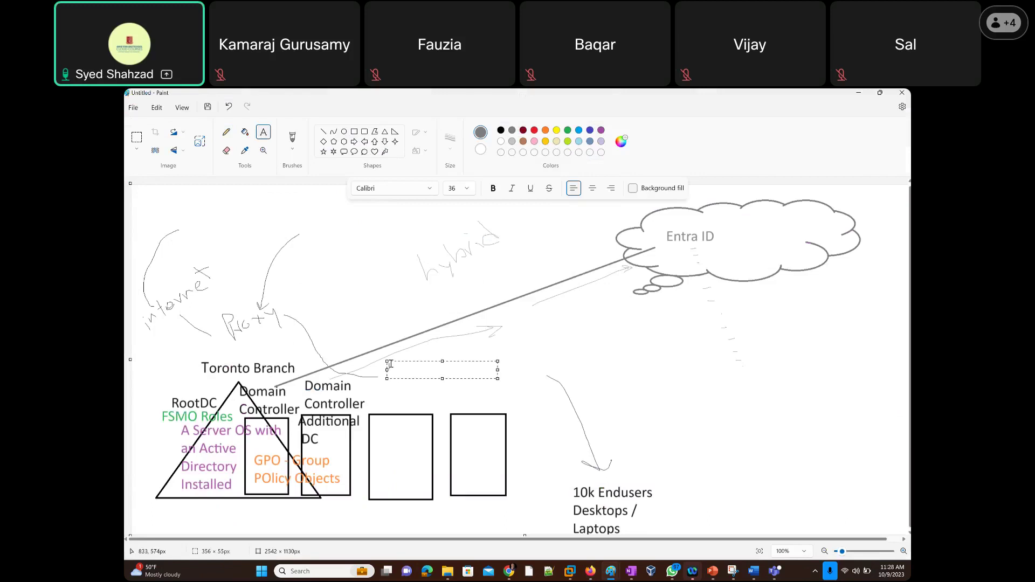
type("Toronto.com")
left_click(434, 373)
type("ab")
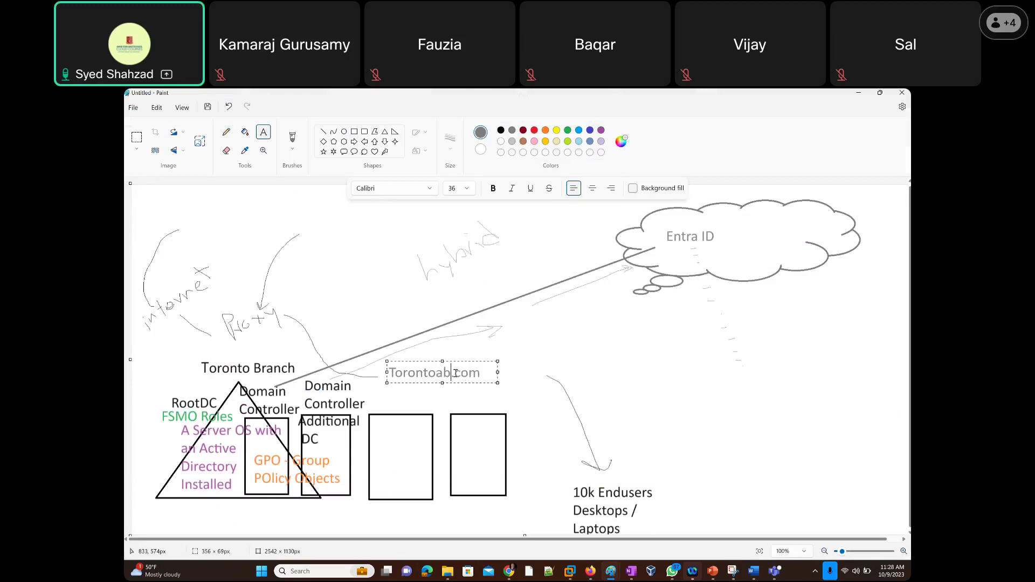
type("c")
key("Left")
key("Left")
key("Left")
type(".")
key("ctrl+a")
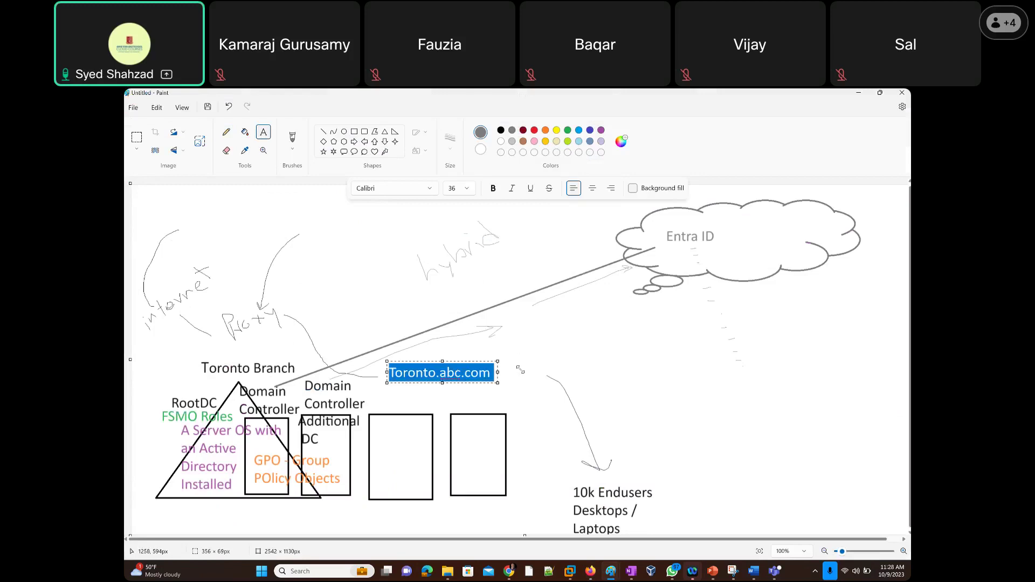
left_click(520, 370)
Add the 'NY.abc.com' label above the fourth box and return to Intune.
left_click(472, 391)
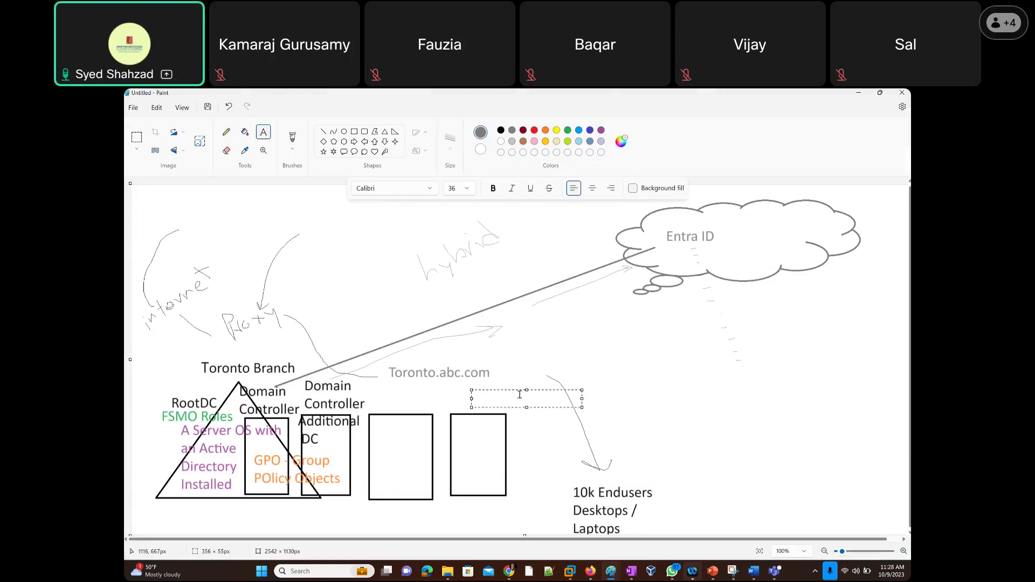
type("NY.abc.com")
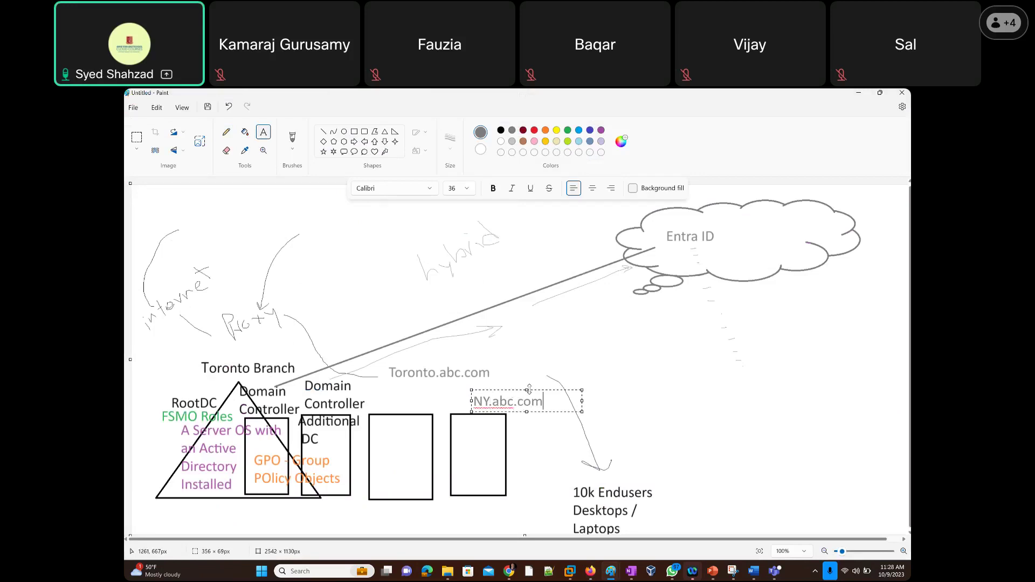
left_click(339, 343)
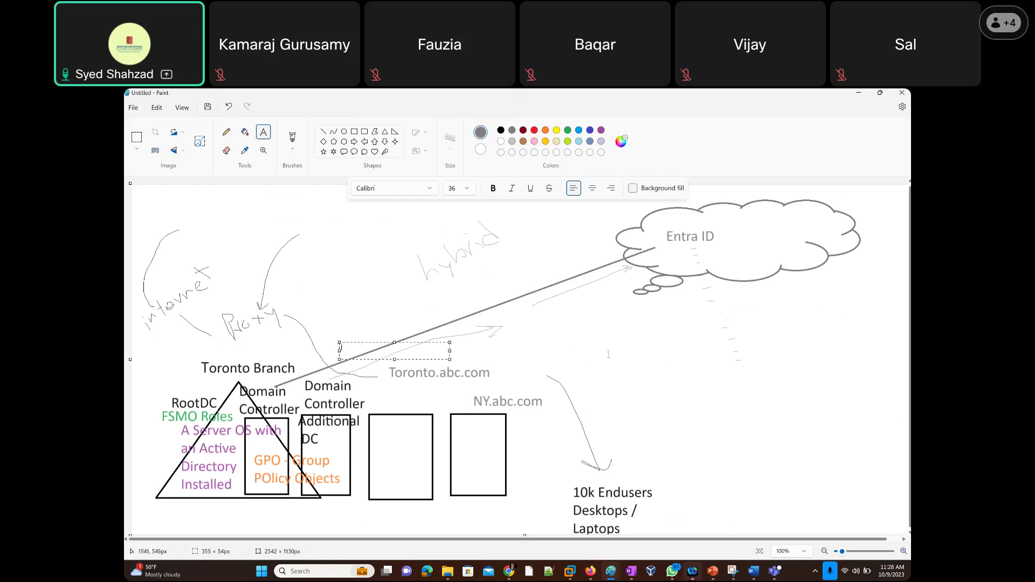
key("alt+Tab")
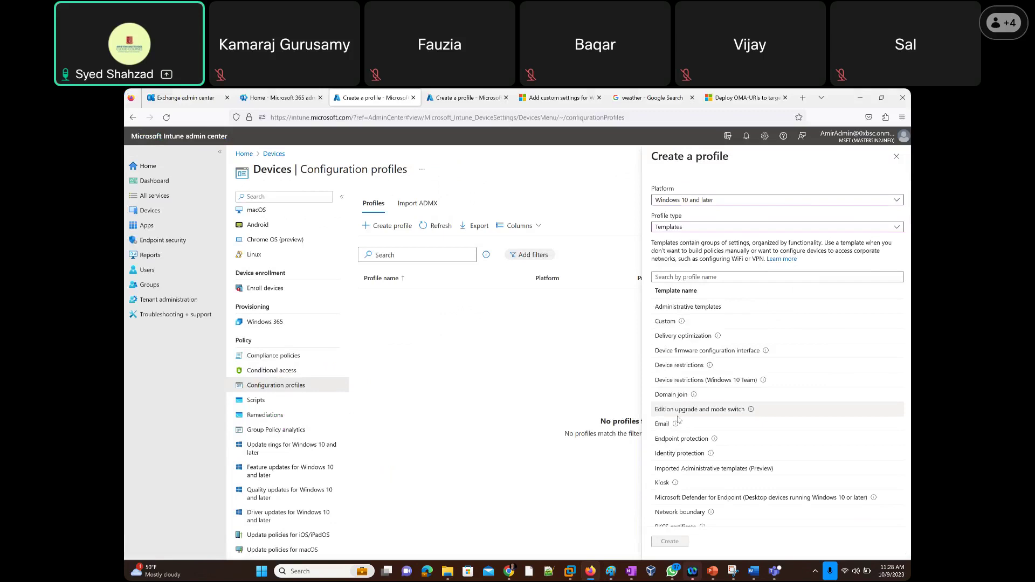
Show the Edition upgrade and mode switch info text and highlight its Professional-to-Enterprise upgrade example.
mouse_move(751, 411)
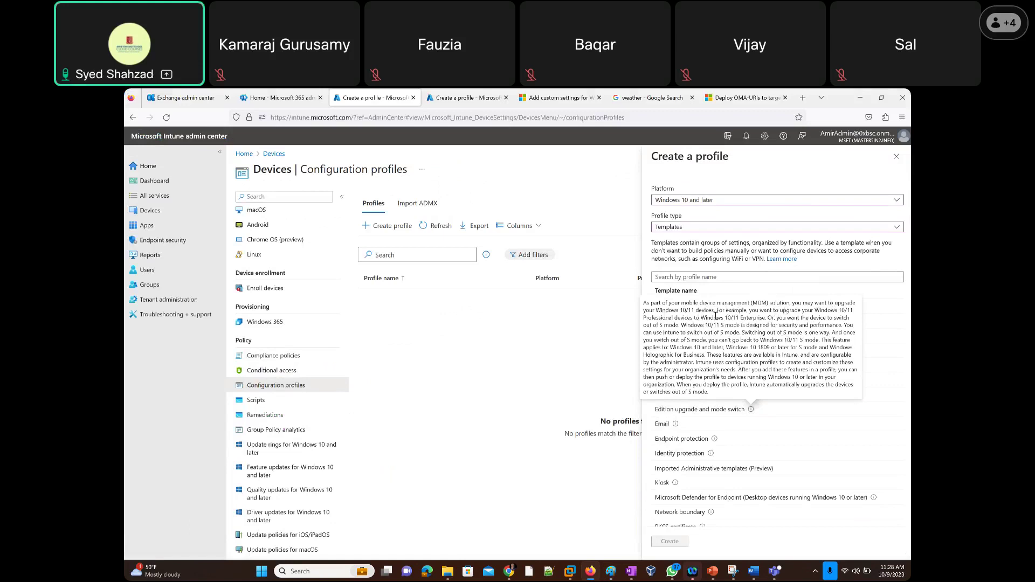
left_click_drag(715, 312, 792, 303)
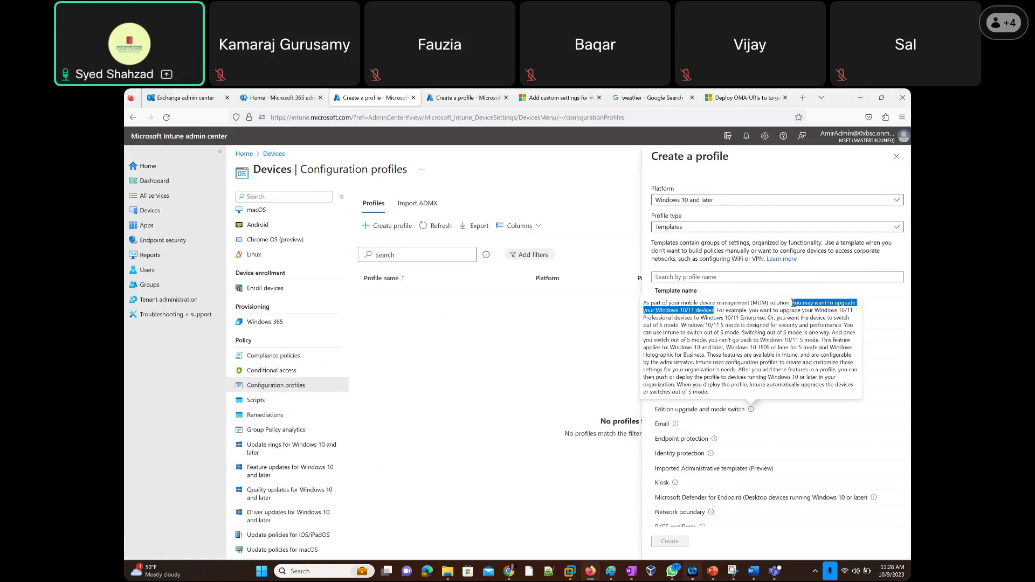
left_click(752, 311)
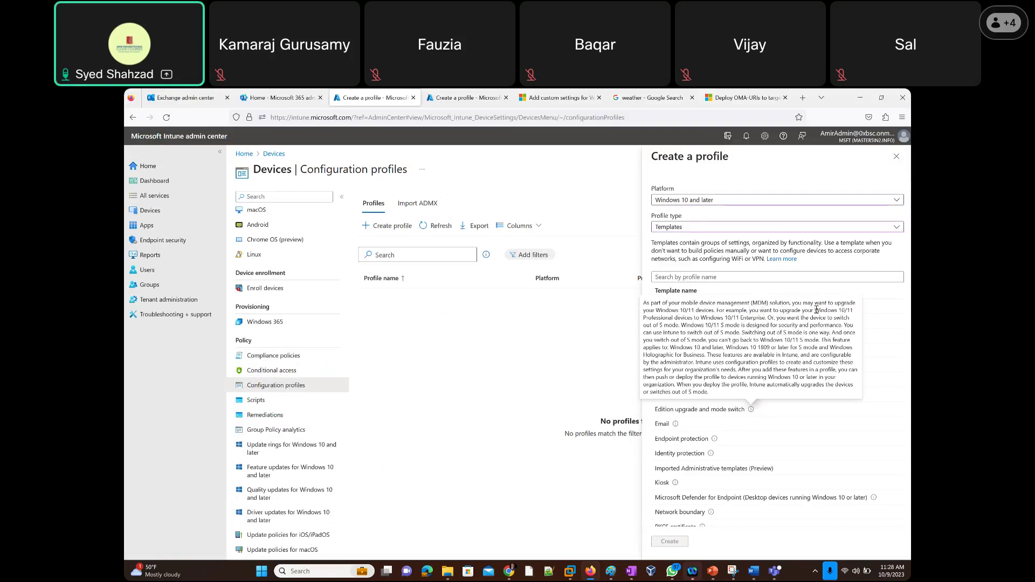
left_click_drag(839, 308, 766, 318)
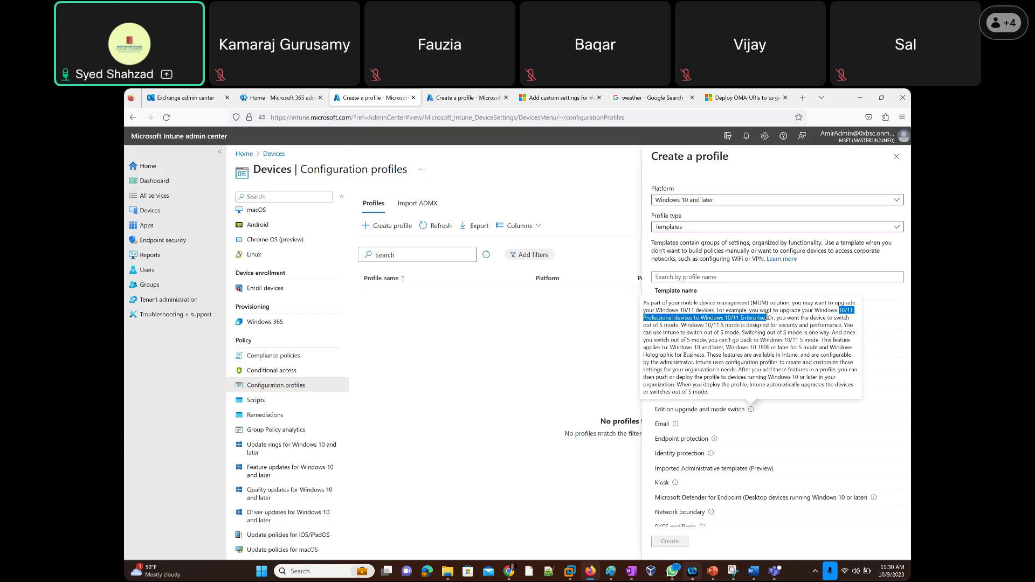
Extend the highlight to the end of the Edition upgrade description, then let the tooltip close.
left_click_drag(768, 318, 831, 372)
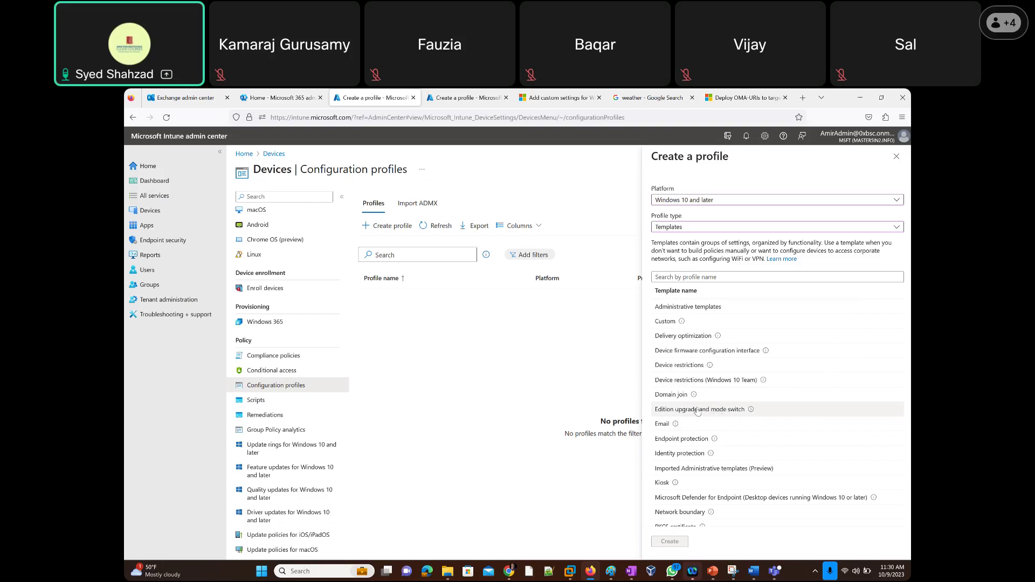
Read the Email template's description, highlighting 'email server' a few times.
mouse_move(677, 425)
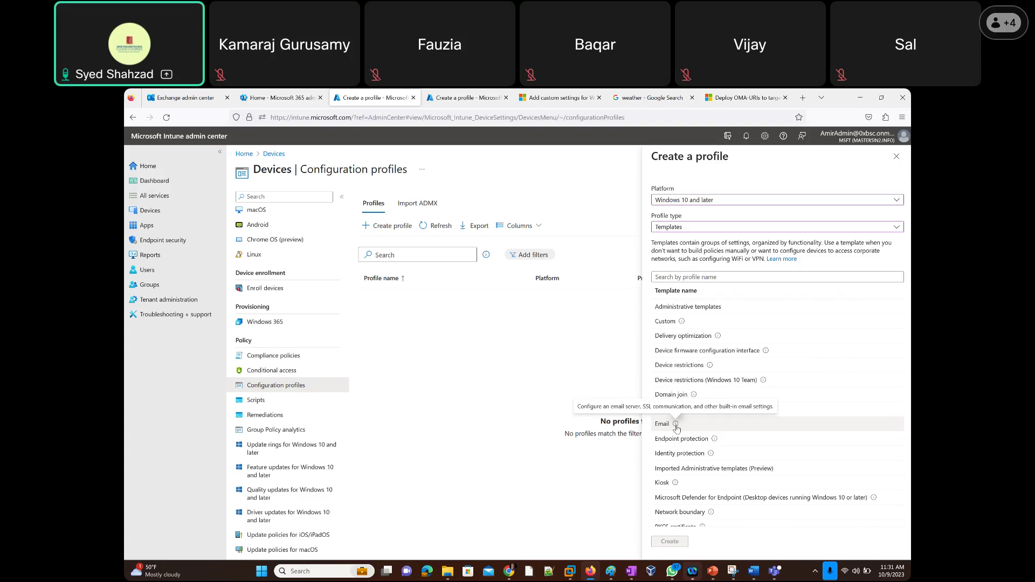
left_click_drag(639, 406, 606, 406)
left_click(644, 407)
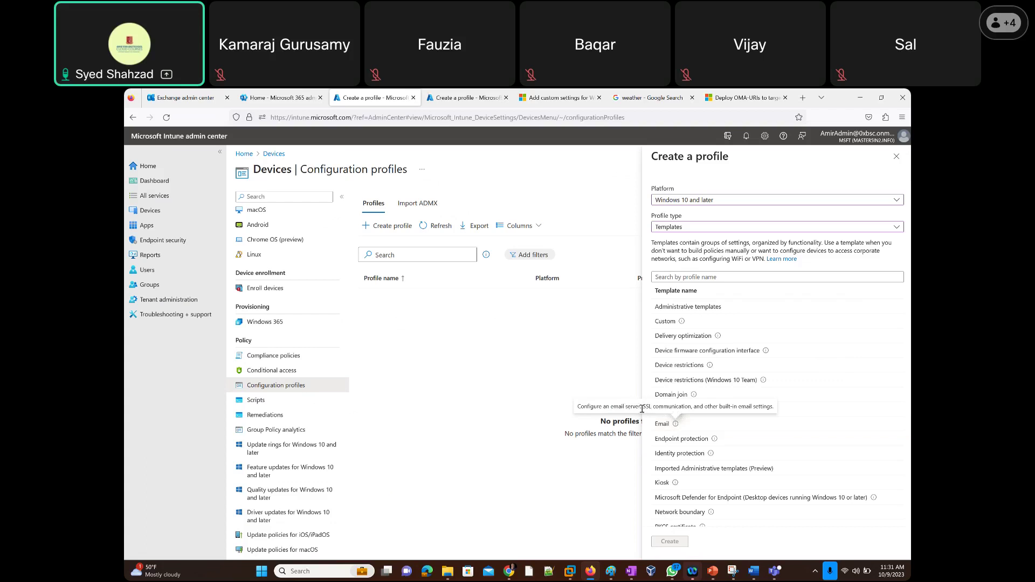
left_click_drag(643, 406, 611, 406)
left_click(667, 406)
left_click_drag(643, 405, 610, 406)
left_click(676, 408)
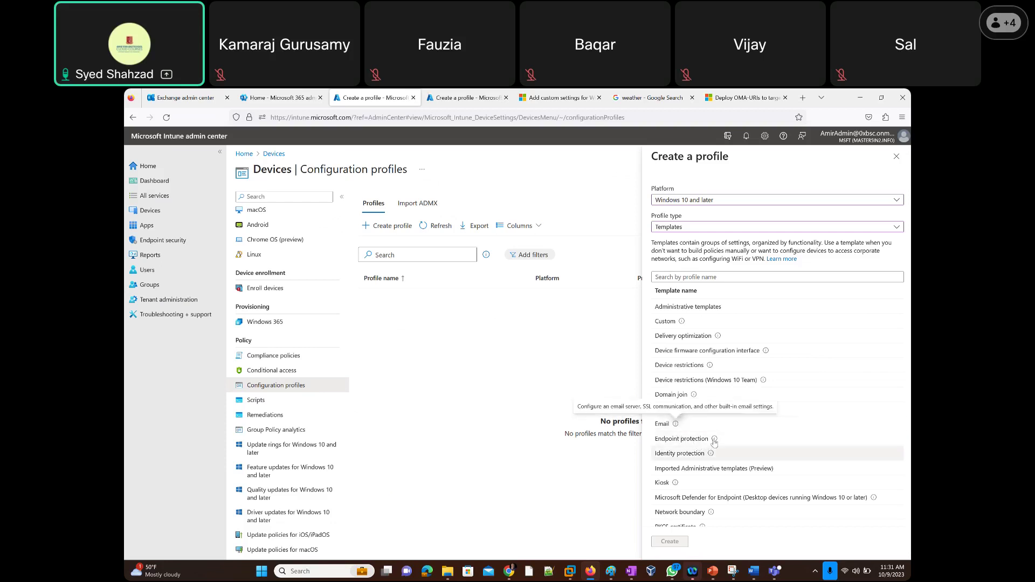
Review the Endpoint protection and Identity protection descriptions, then choose the Identity protection template.
mouse_move(714, 441)
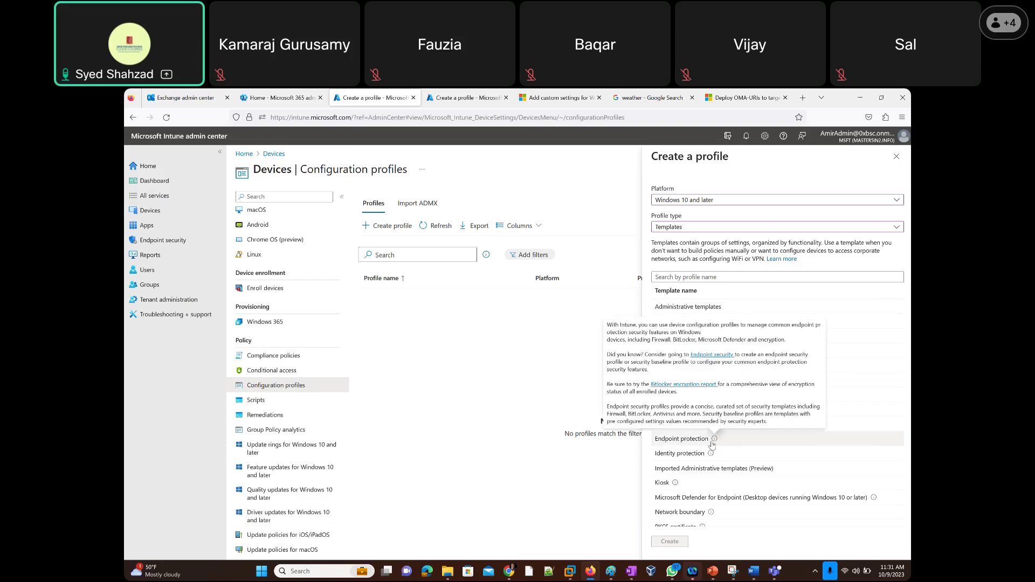
scroll(720, 455, "down", 3)
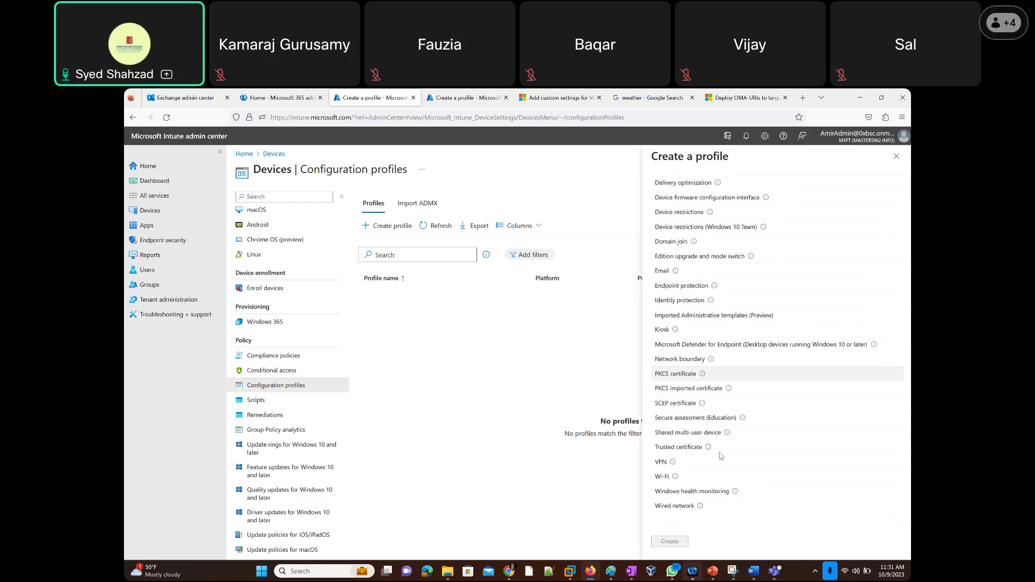
scroll(720, 455, "up", 3)
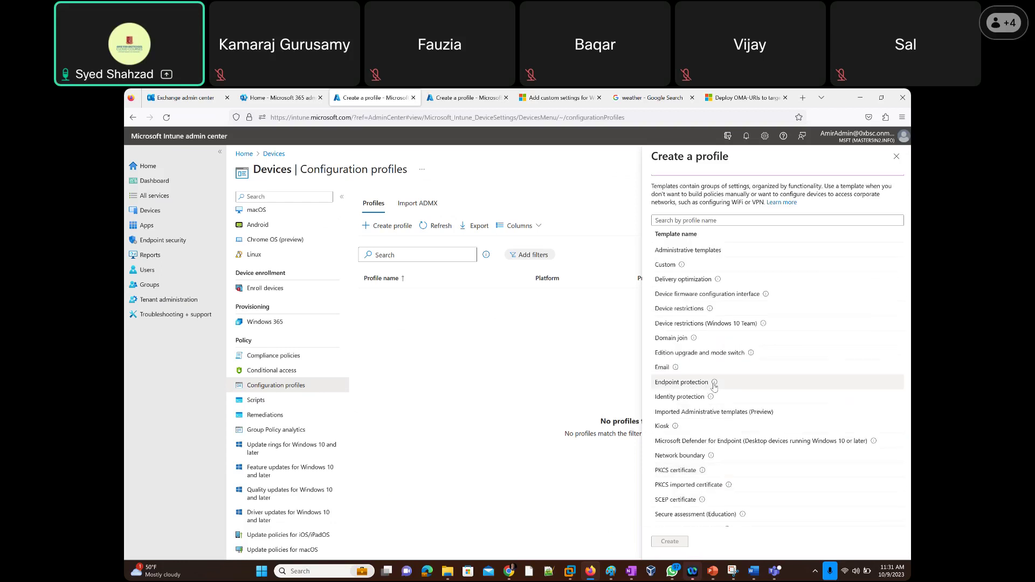
mouse_move(714, 384)
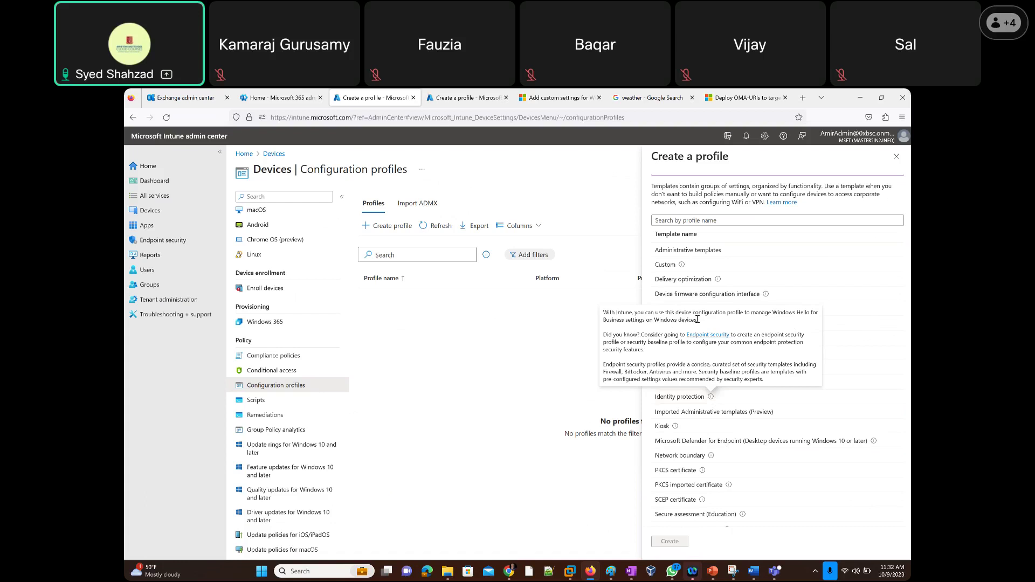
left_click_drag(697, 319, 603, 315)
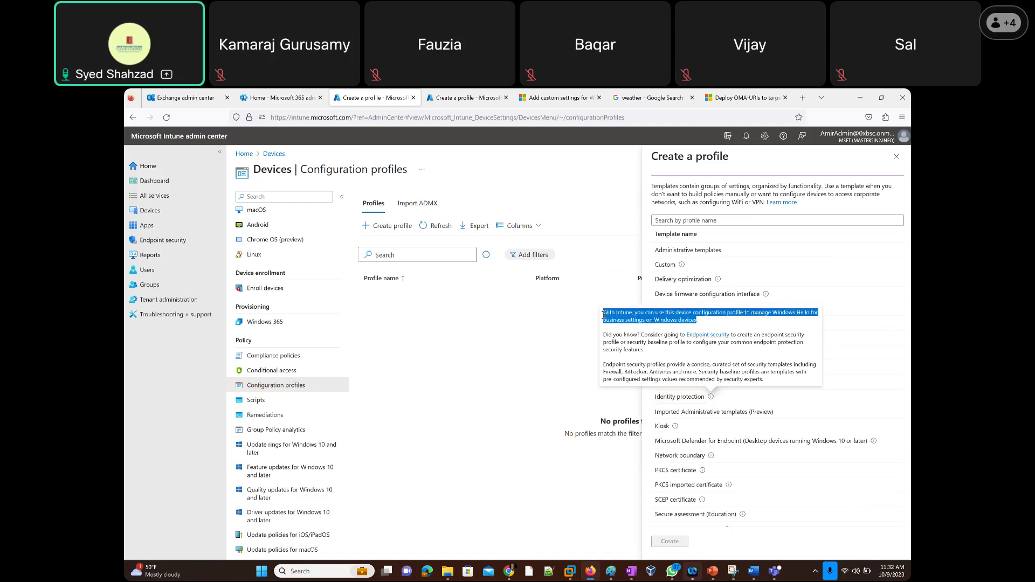
left_click(604, 315)
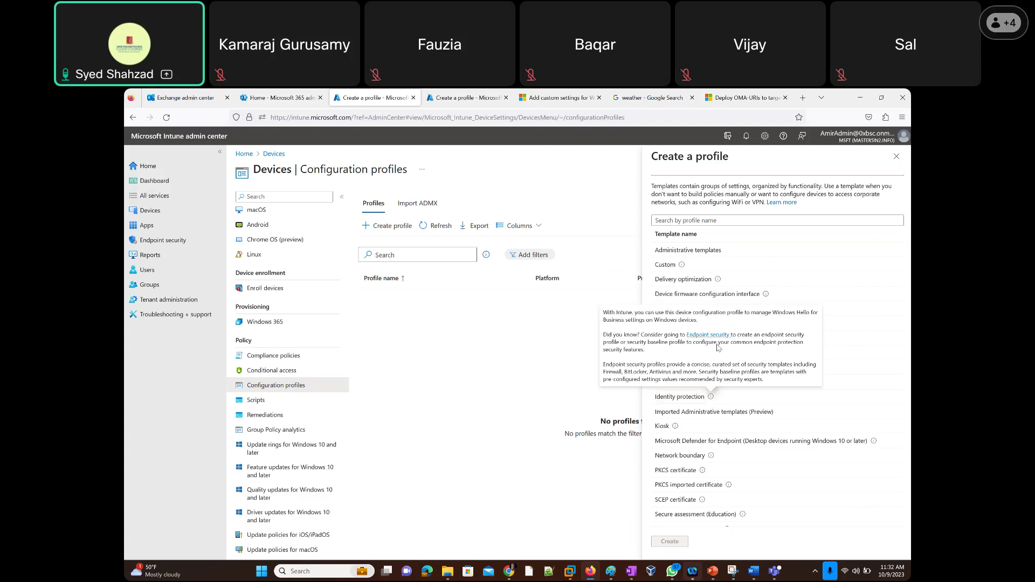
left_click(684, 399)
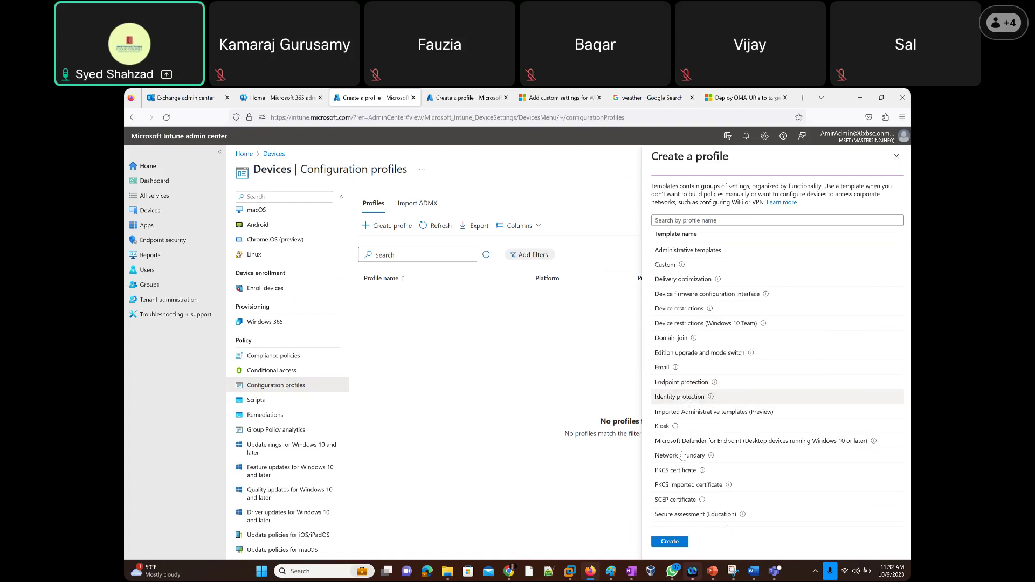
Create the Identity protection profile named 'test' and enable security keys for sign-in.
left_click(667, 543)
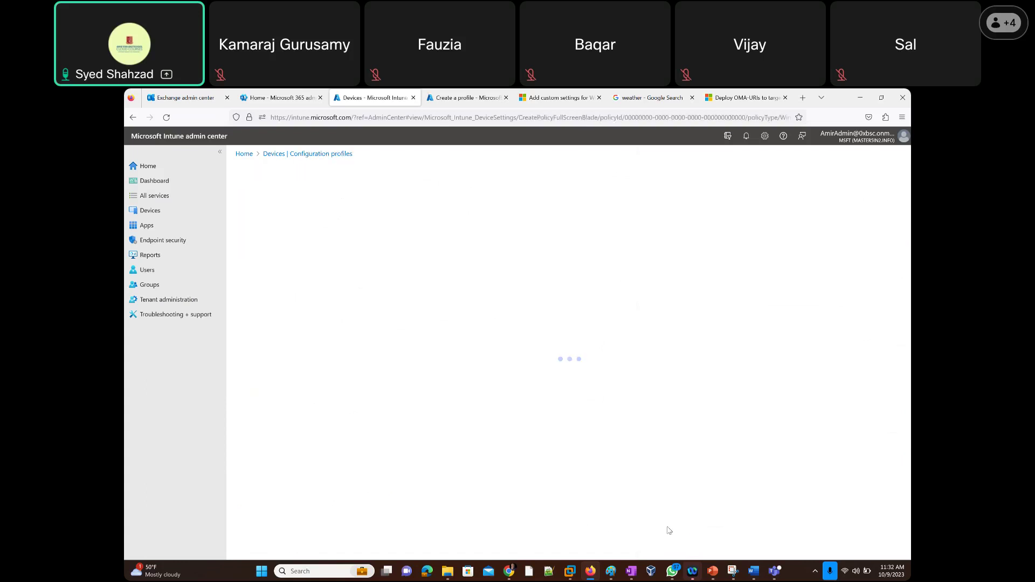
left_click(393, 224)
type("test")
left_click(301, 544)
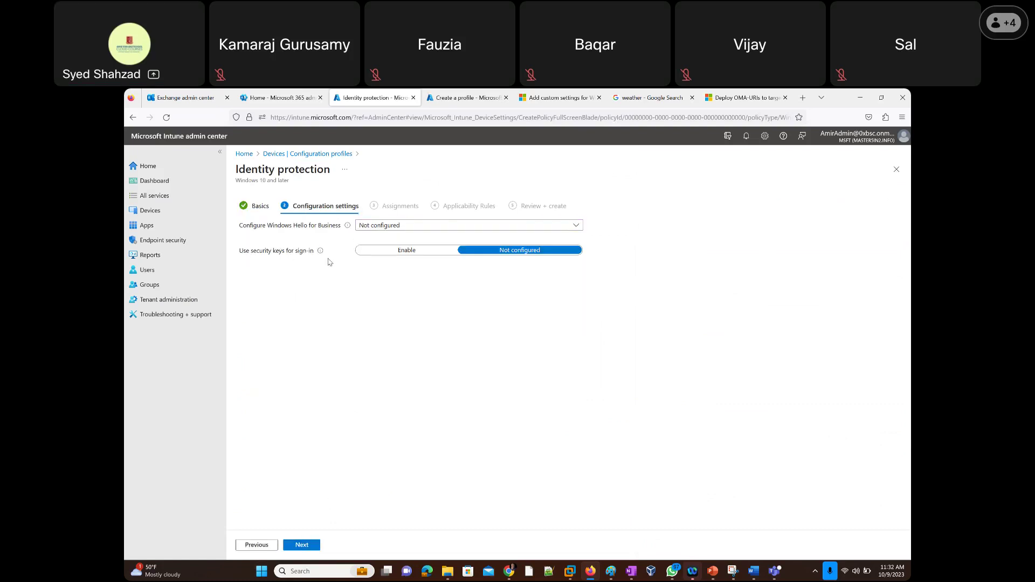
left_click(413, 256)
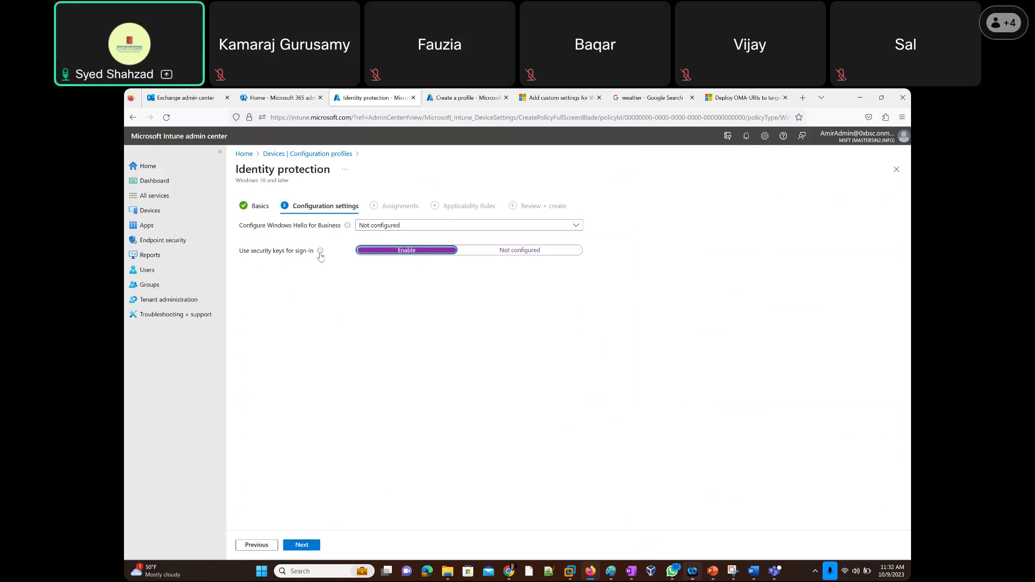
Set Configure Windows Hello for Business to Enable, review the PIN settings, then close the unfinished profile.
left_click(577, 227)
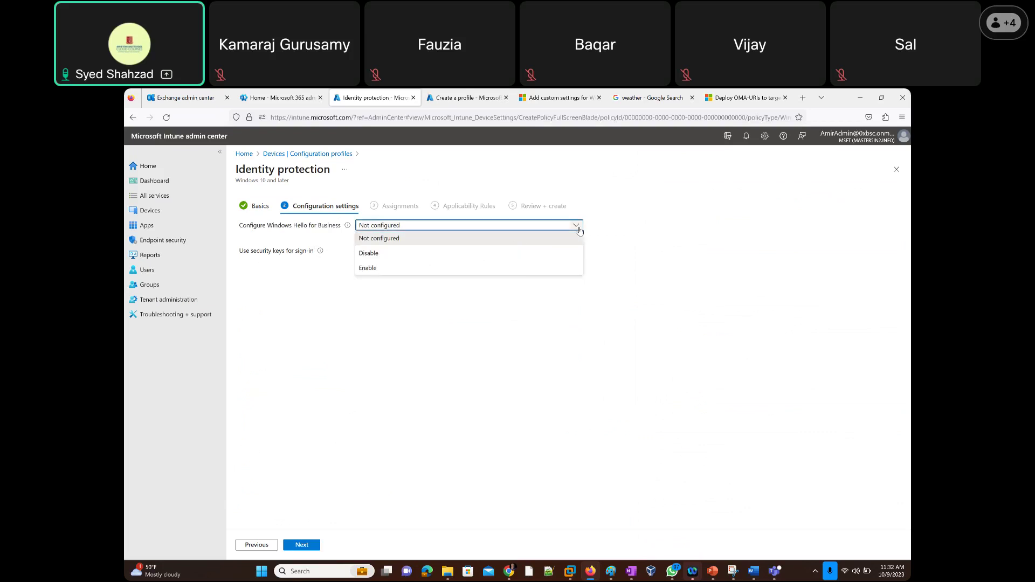
left_click(408, 269)
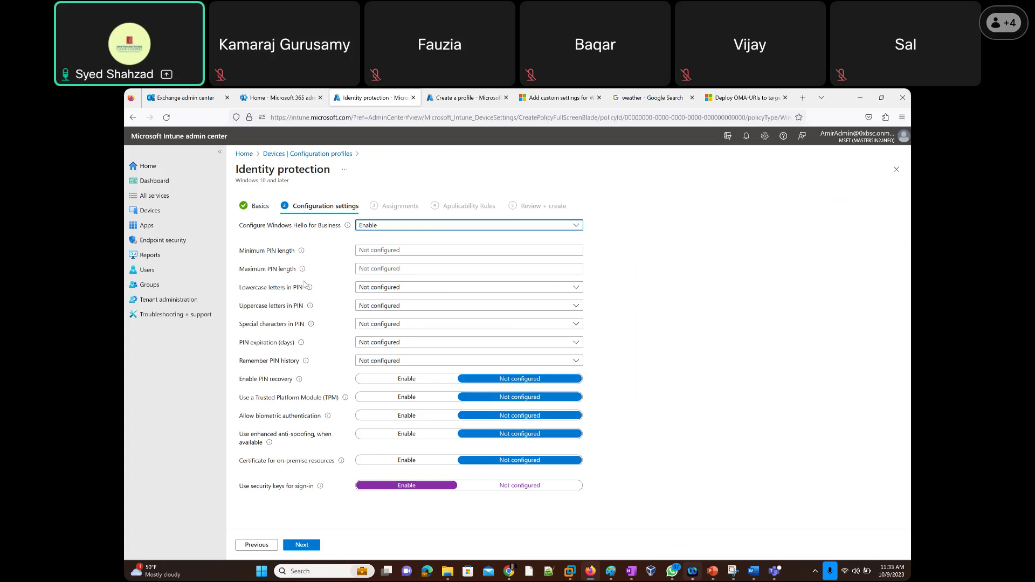
mouse_move(309, 287)
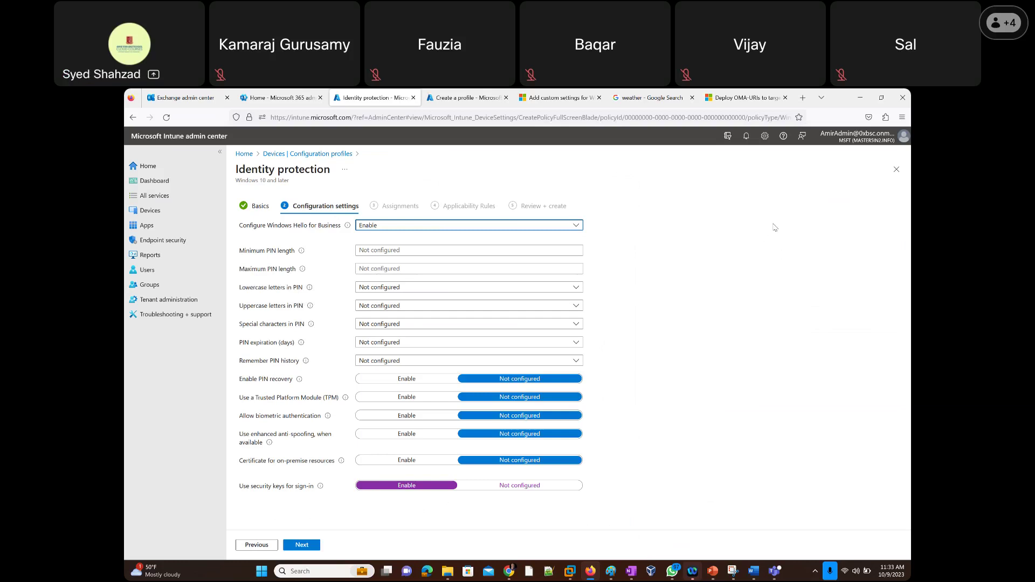
left_click(898, 170)
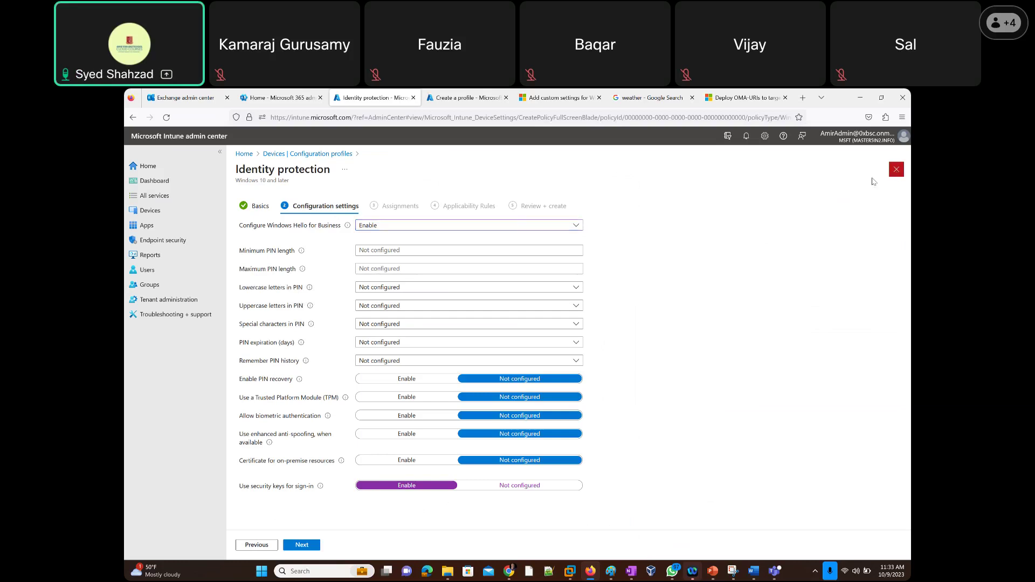
Discard the Identity protection draft and start a new Windows 10 and later Templates profile.
left_click(559, 358)
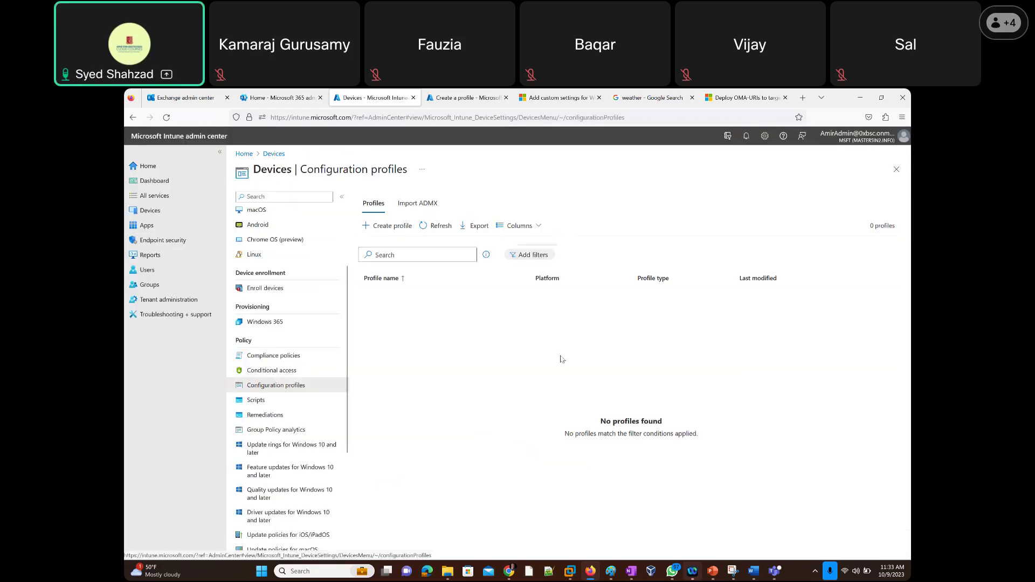
left_click(380, 230)
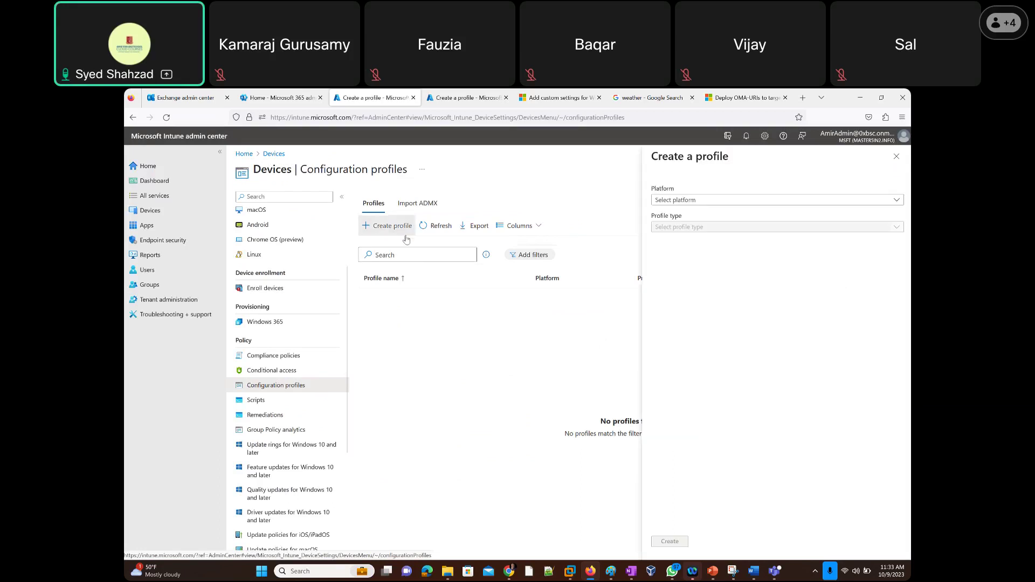
left_click(730, 201)
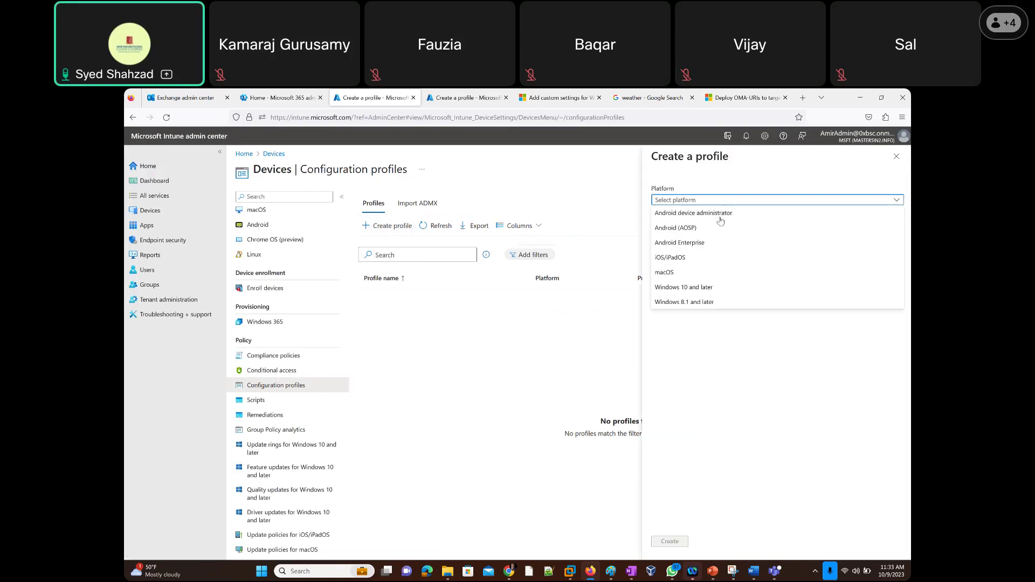
left_click(695, 288)
left_click(690, 227)
left_click(696, 255)
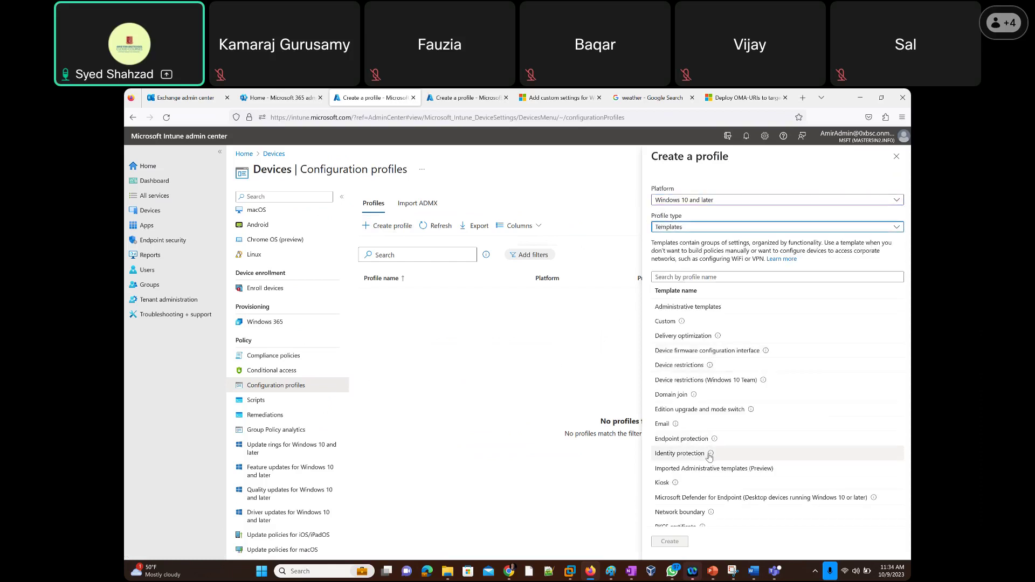
mouse_move(710, 456)
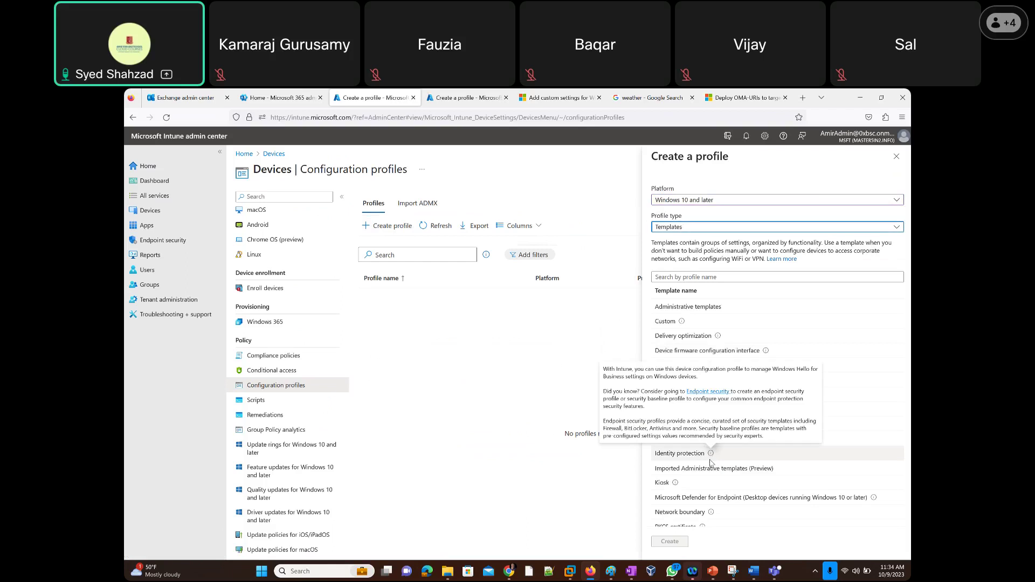
scroll(740, 453, "down", 2)
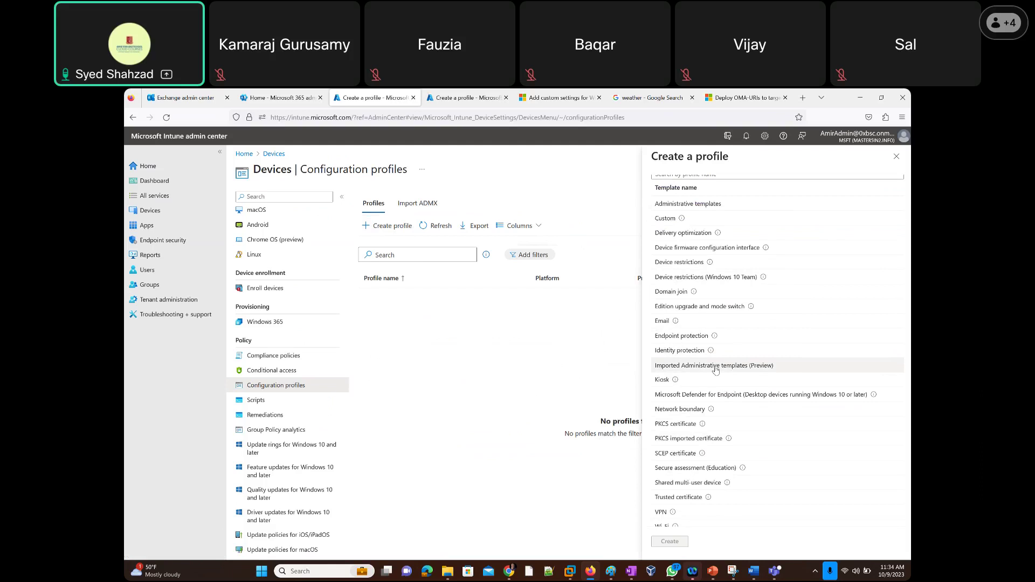
scroll(717, 366, "down", 1)
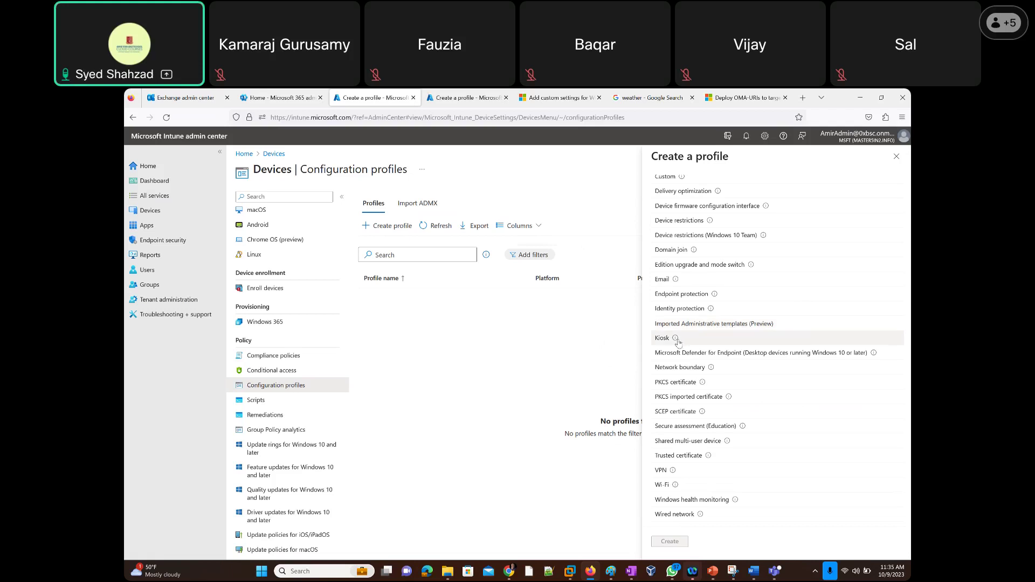
mouse_move(675, 339)
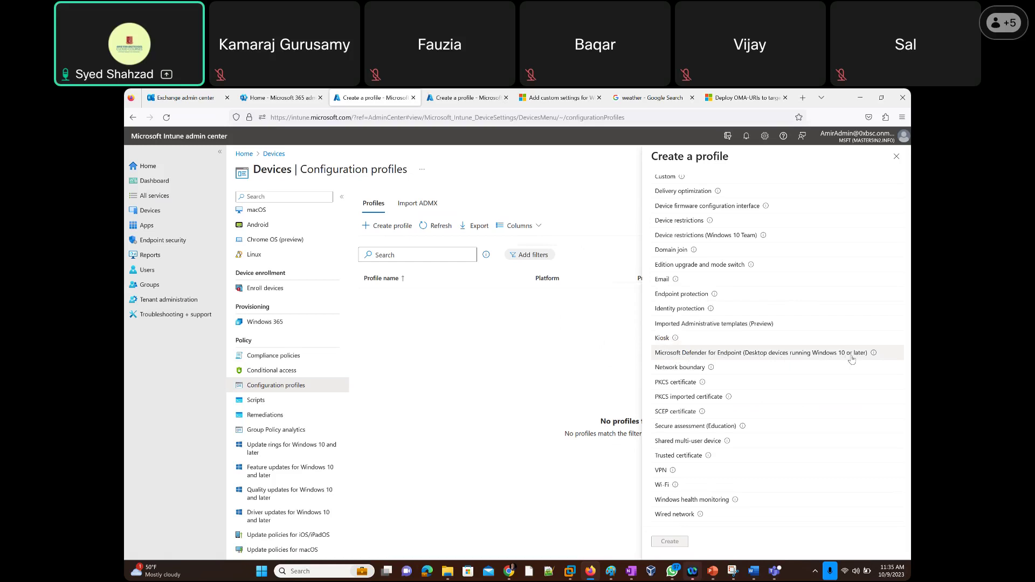
mouse_move(876, 355)
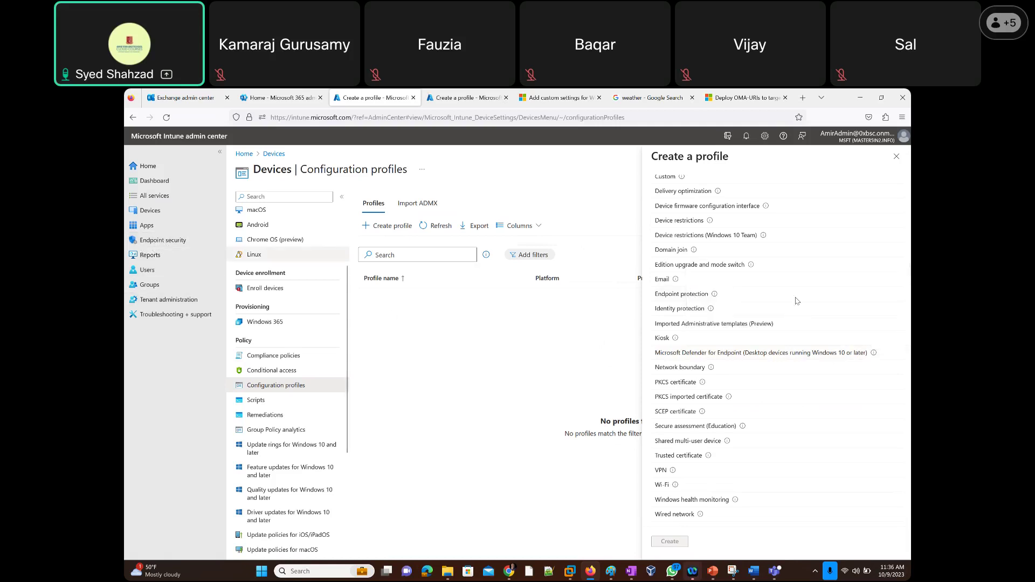
mouse_move(711, 370)
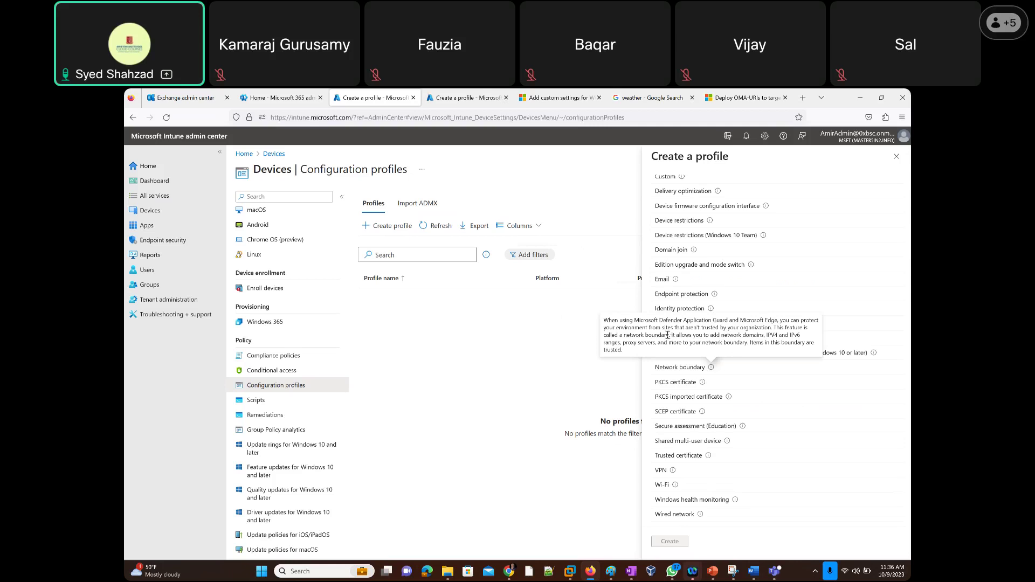
left_click_drag(667, 334, 744, 344)
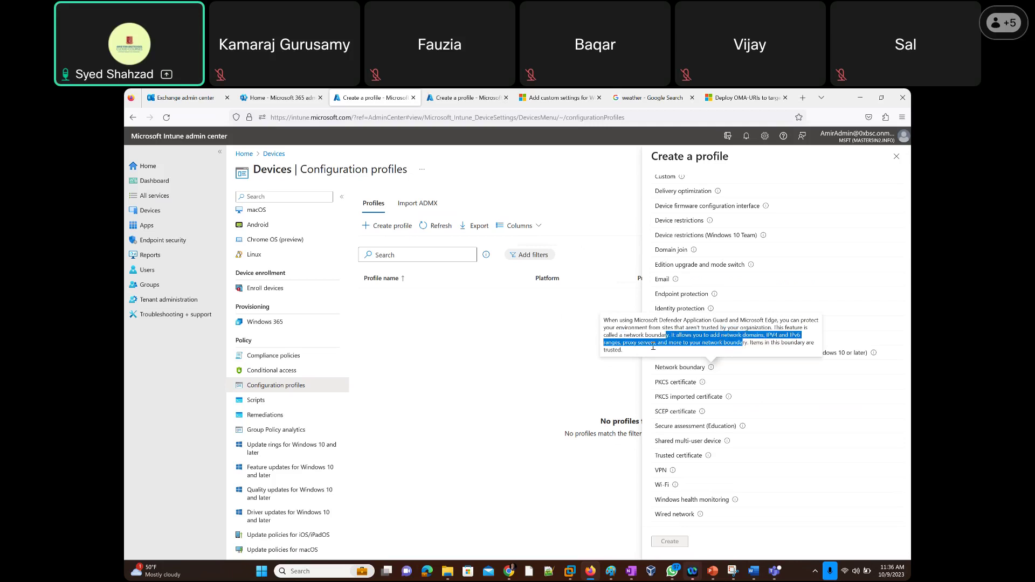
left_click(643, 347)
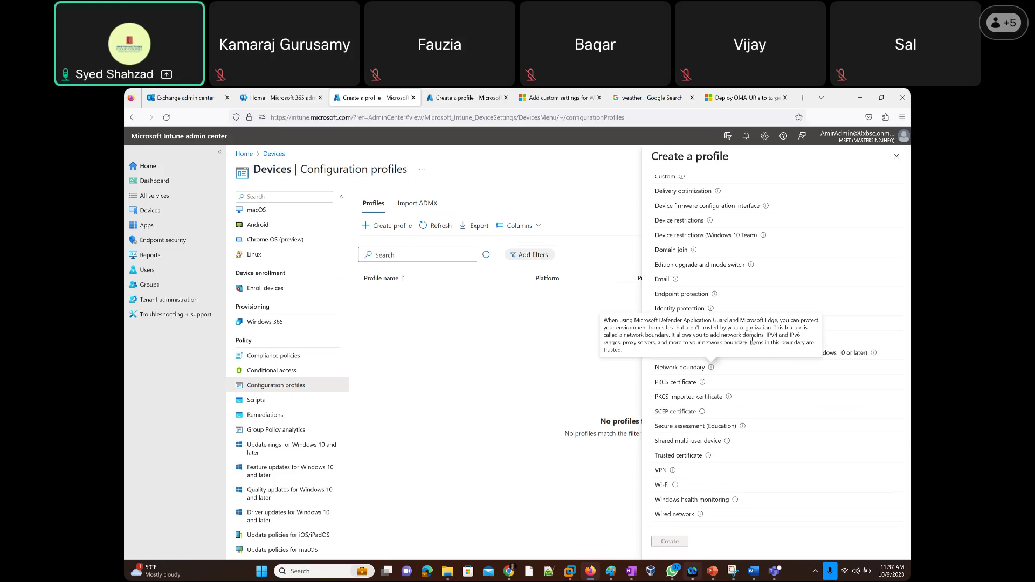
mouse_move(703, 384)
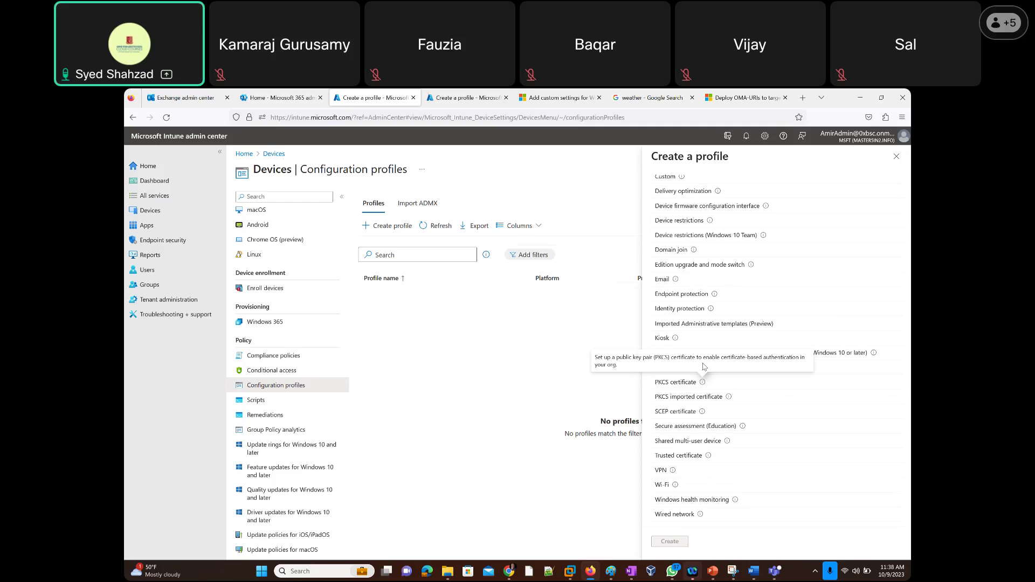
mouse_move(728, 399)
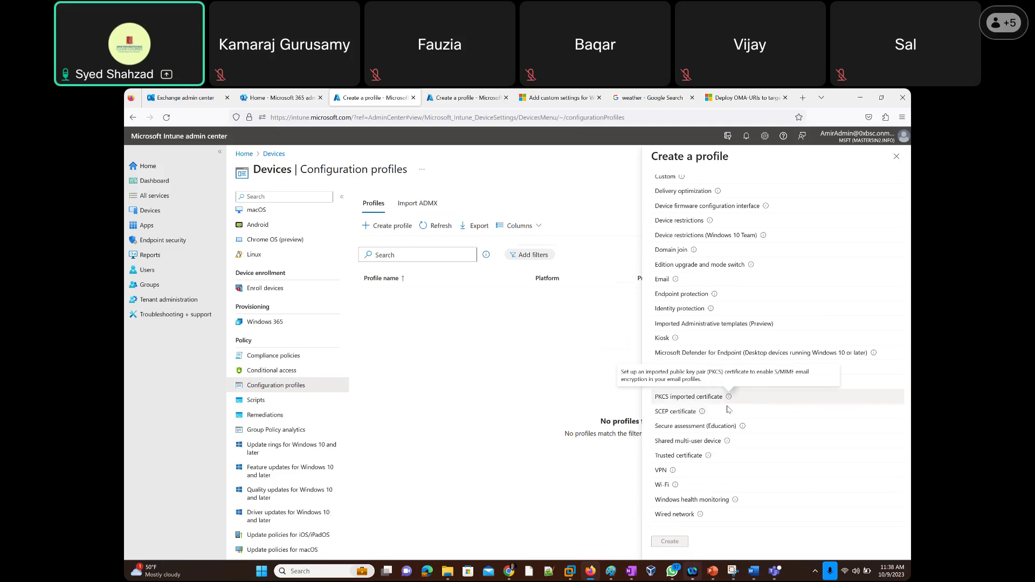
mouse_move(701, 416)
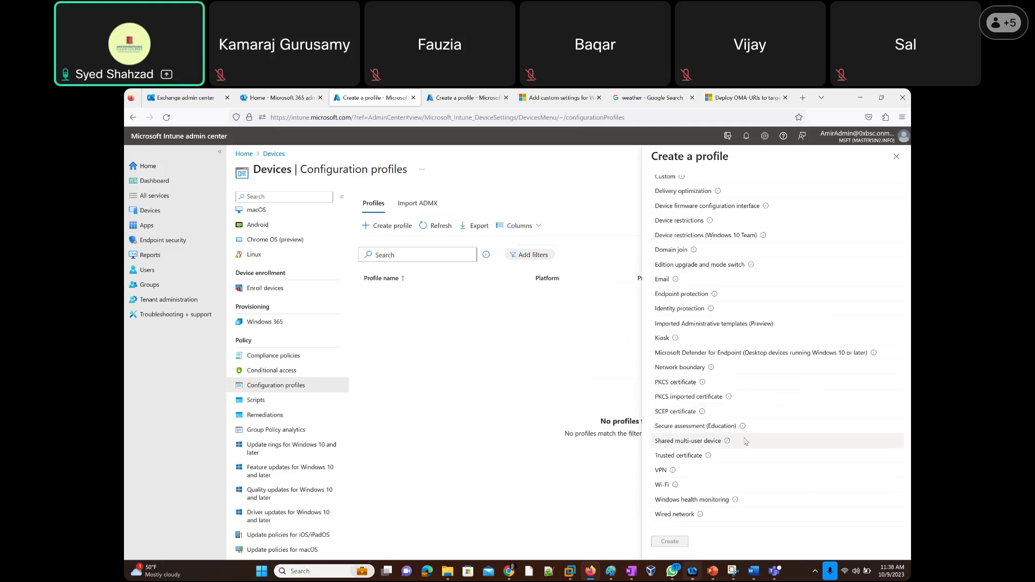
mouse_move(743, 428)
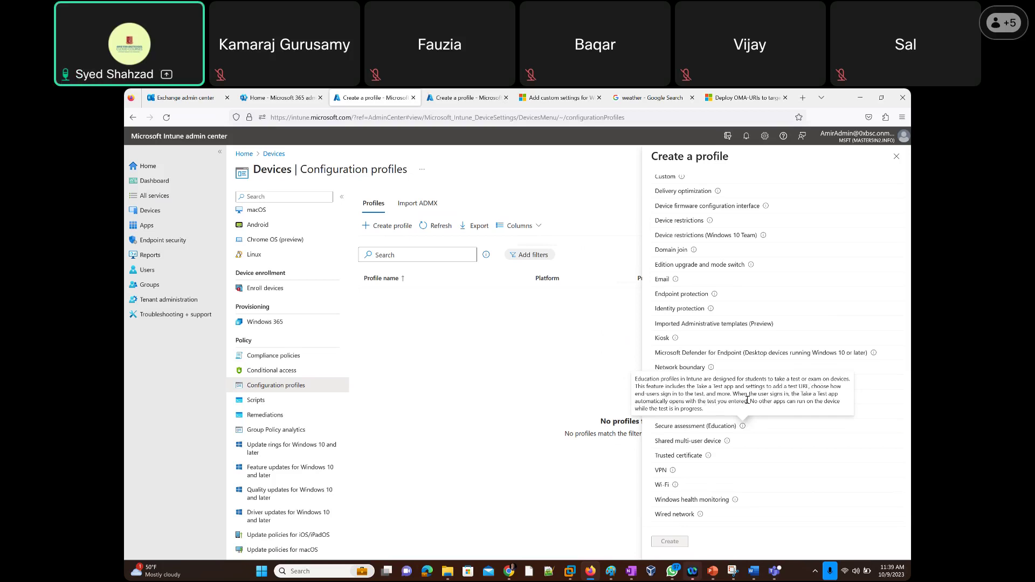
left_click_drag(751, 401, 703, 410)
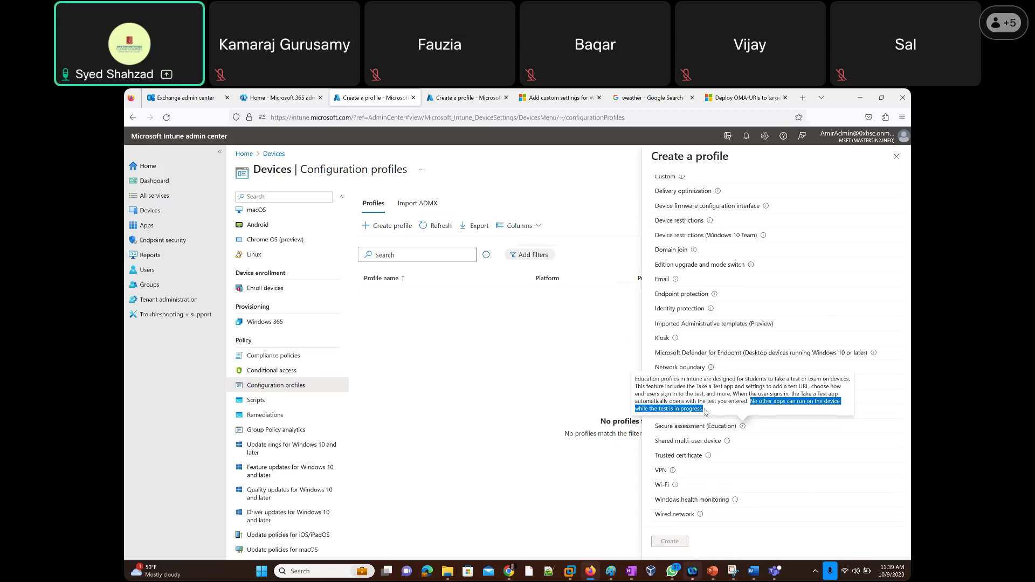
left_click(734, 416)
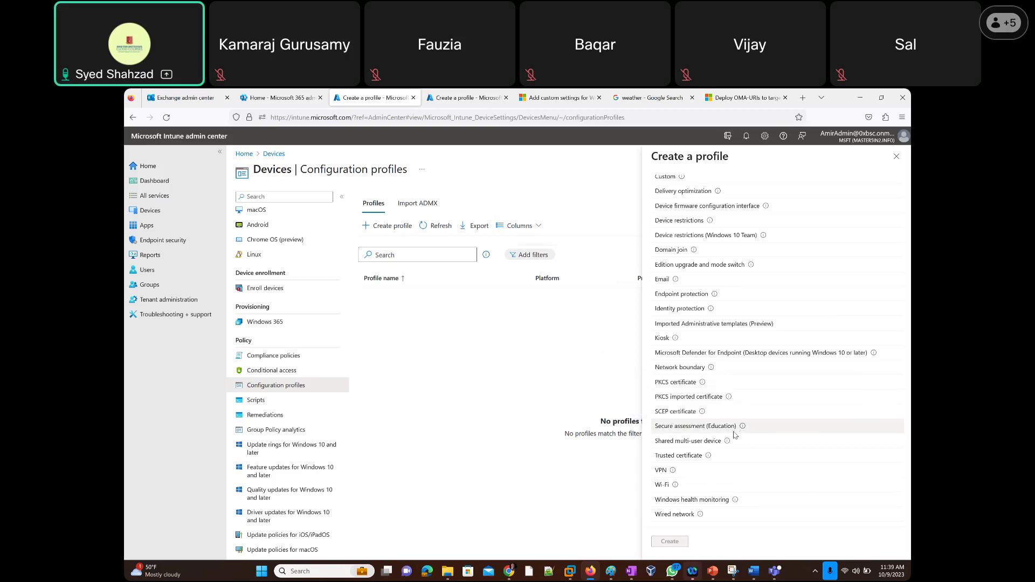
mouse_move(727, 442)
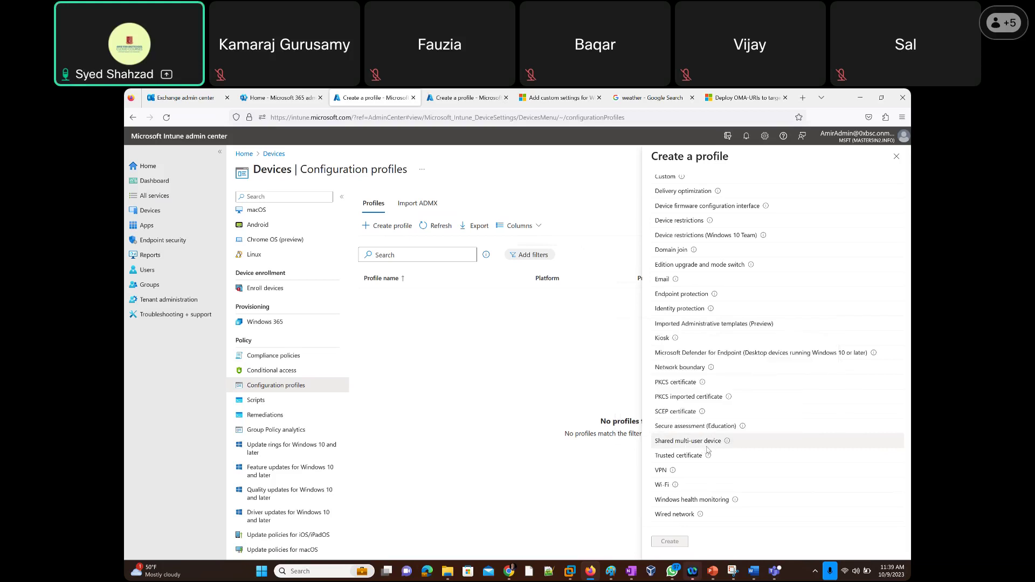
mouse_move(709, 462)
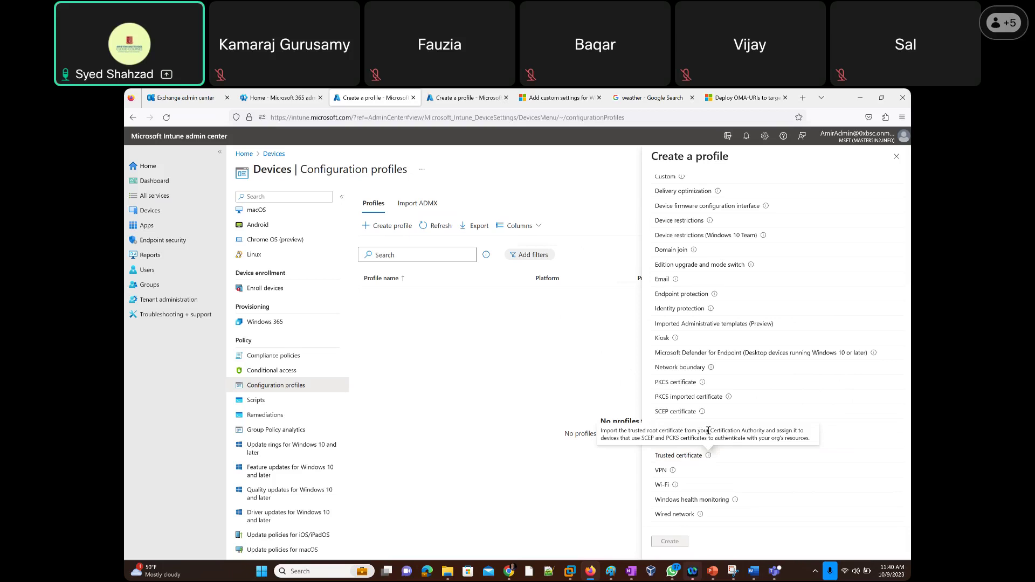
left_click_drag(711, 431, 765, 432)
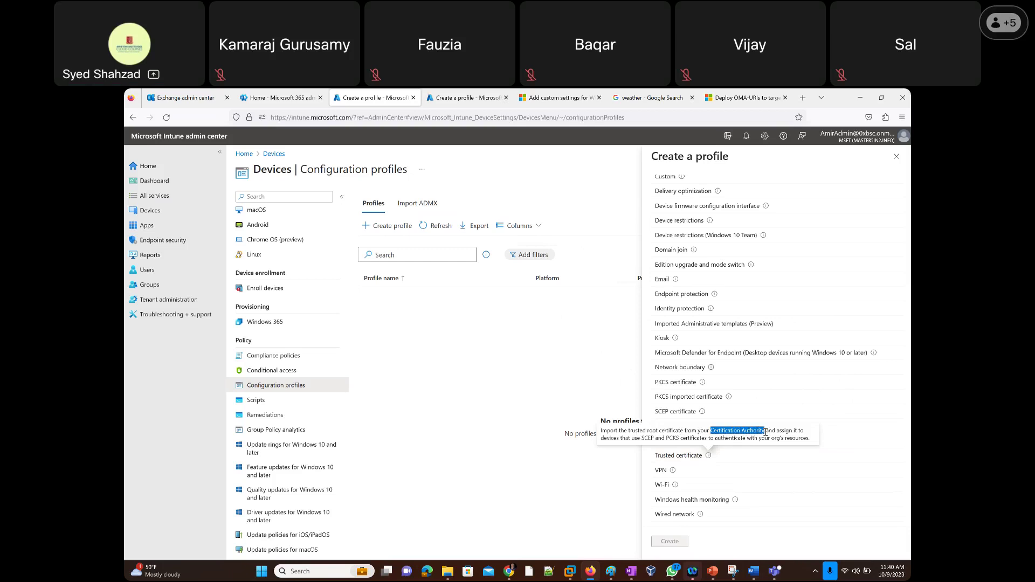
left_click_drag(765, 432, 764, 431)
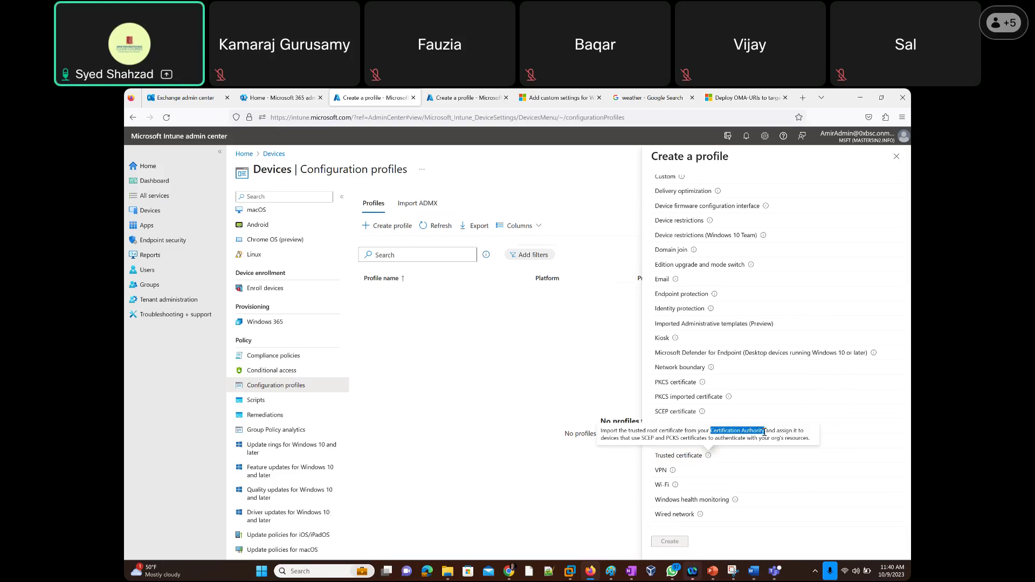
left_click_drag(761, 428, 767, 429)
left_click(766, 429)
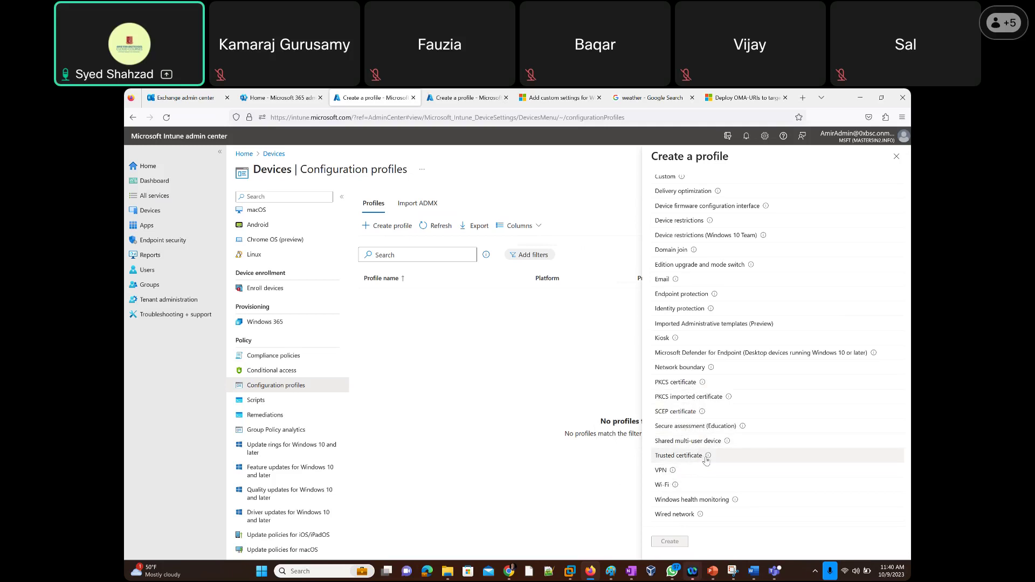
Review template descriptions, then start a Wired network profile and focus its Name box.
mouse_move(708, 456)
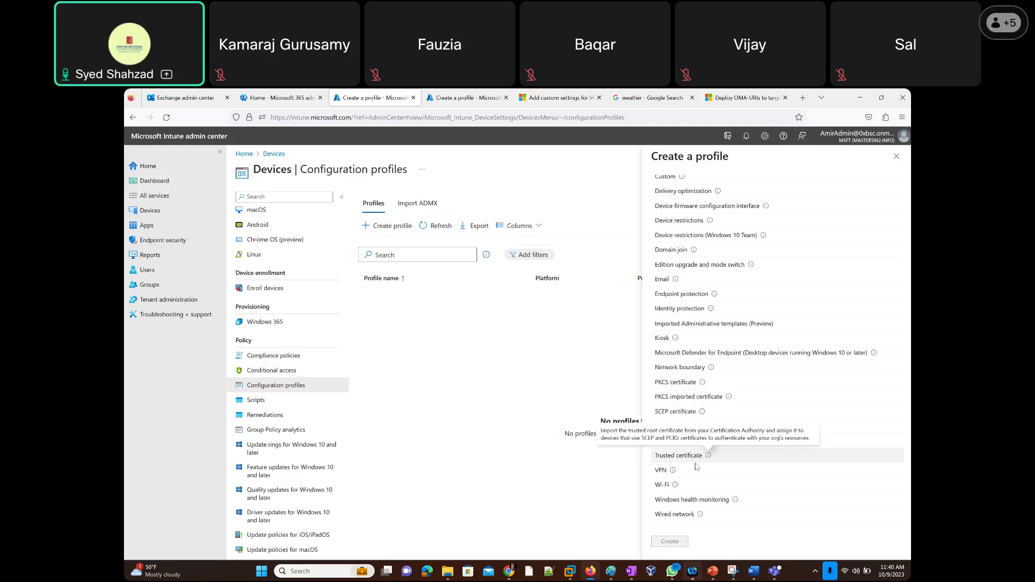
mouse_move(674, 472)
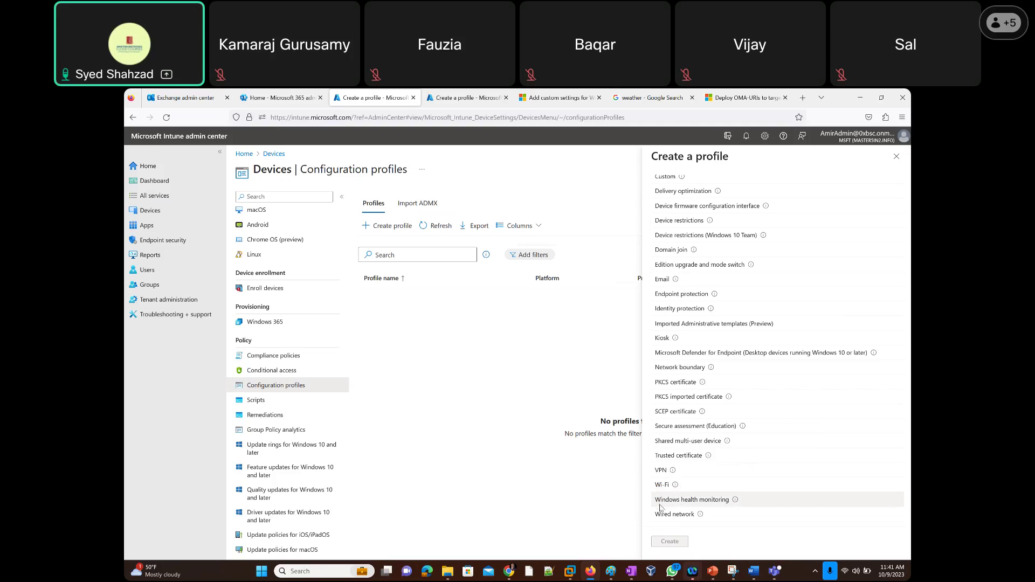
mouse_move(735, 501)
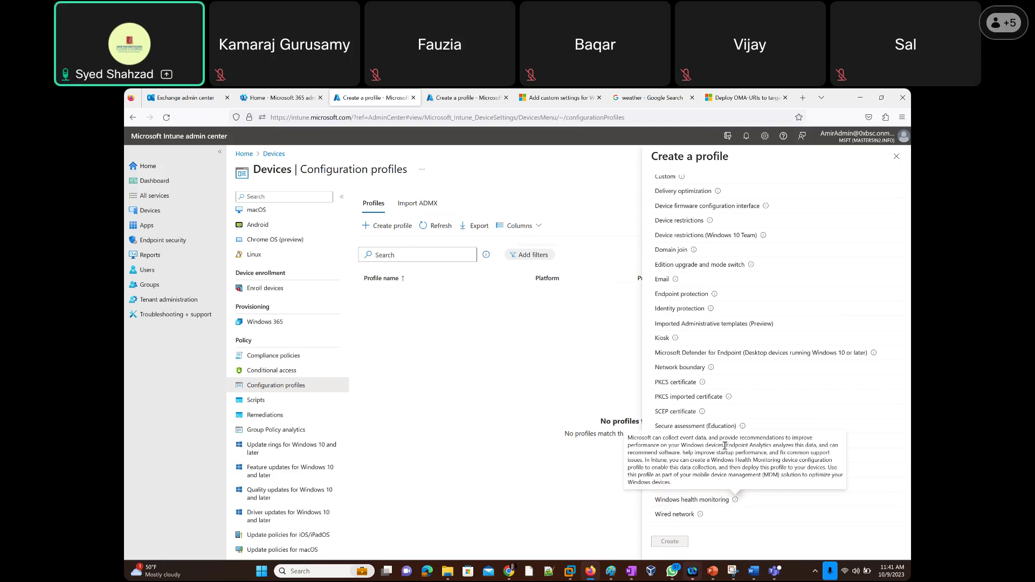
mouse_move(700, 516)
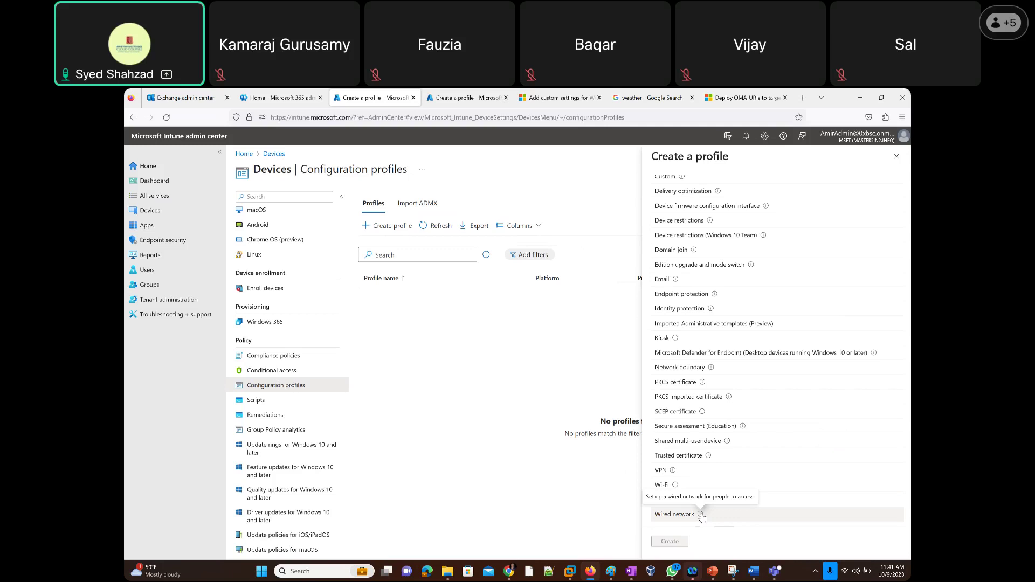
left_click(674, 540)
left_click(372, 225)
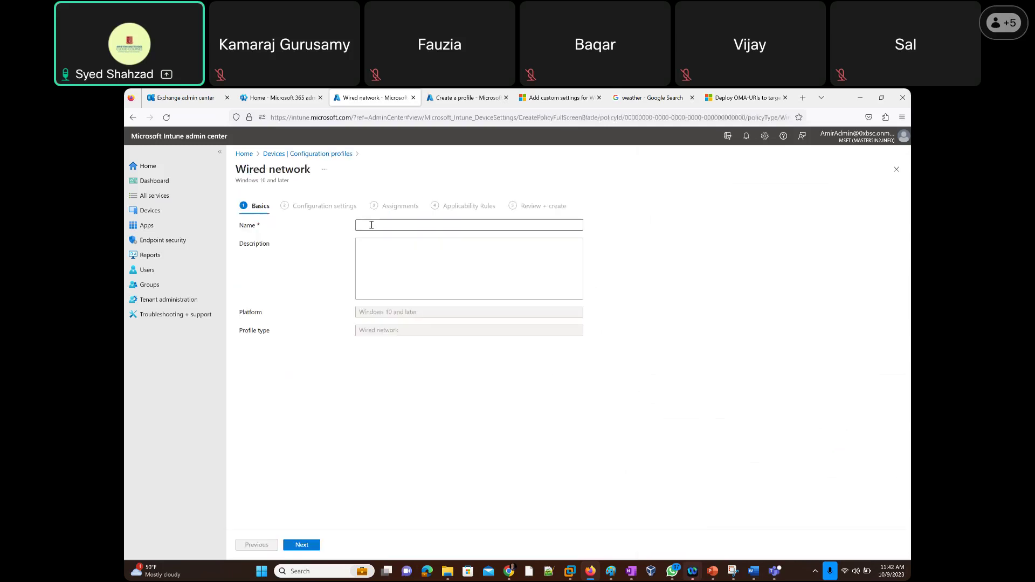
Name the Wired network profile 'test' and browse its authentication mode, period and EAP type settings.
type("test")
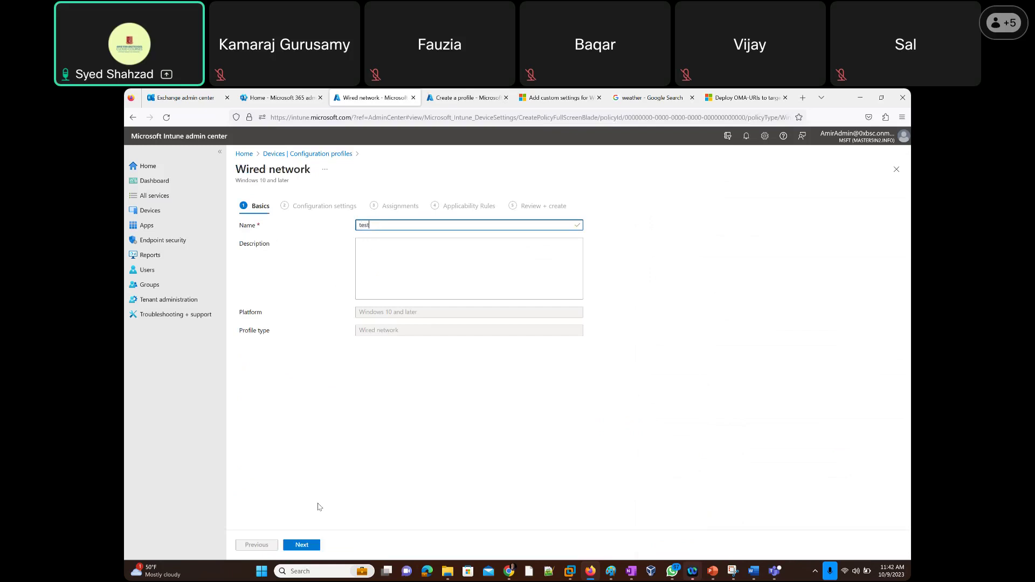
left_click(307, 544)
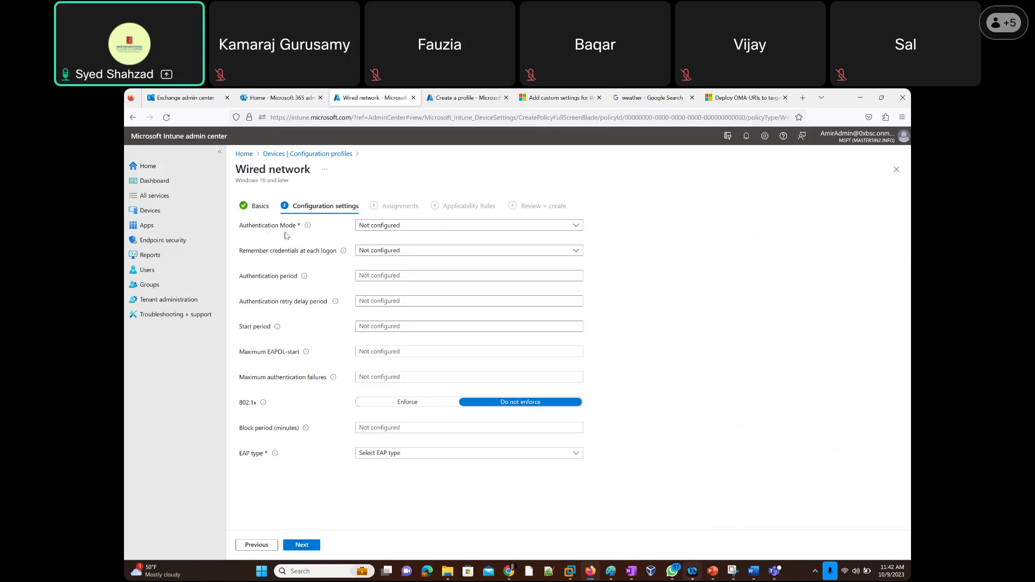
left_click(389, 228)
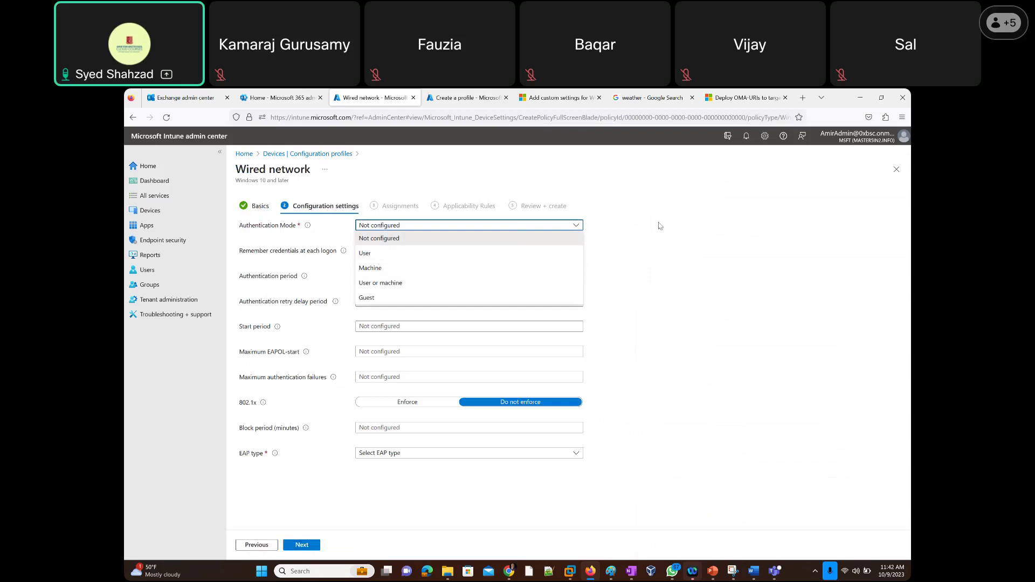
left_click(399, 238)
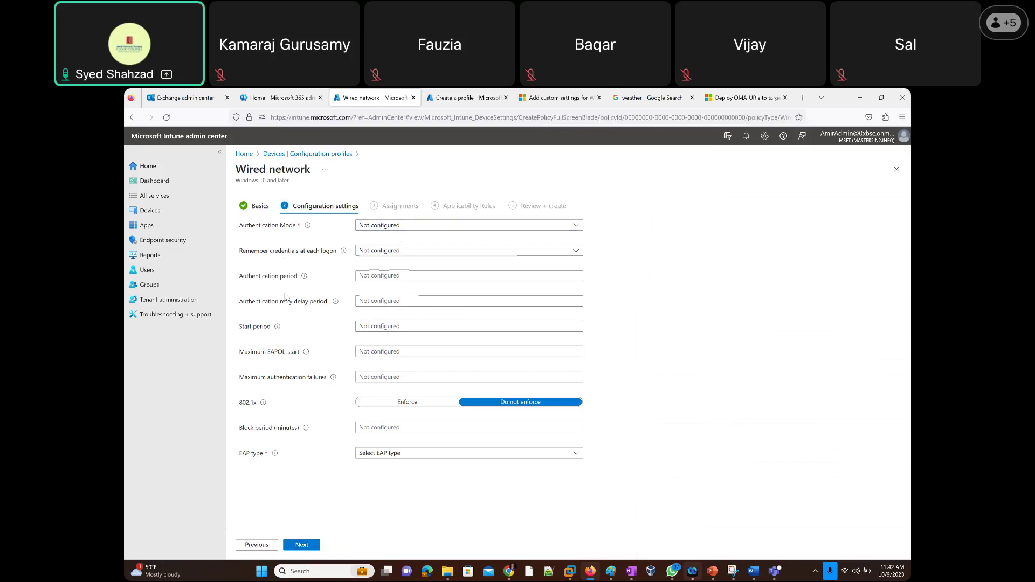
left_click(362, 278)
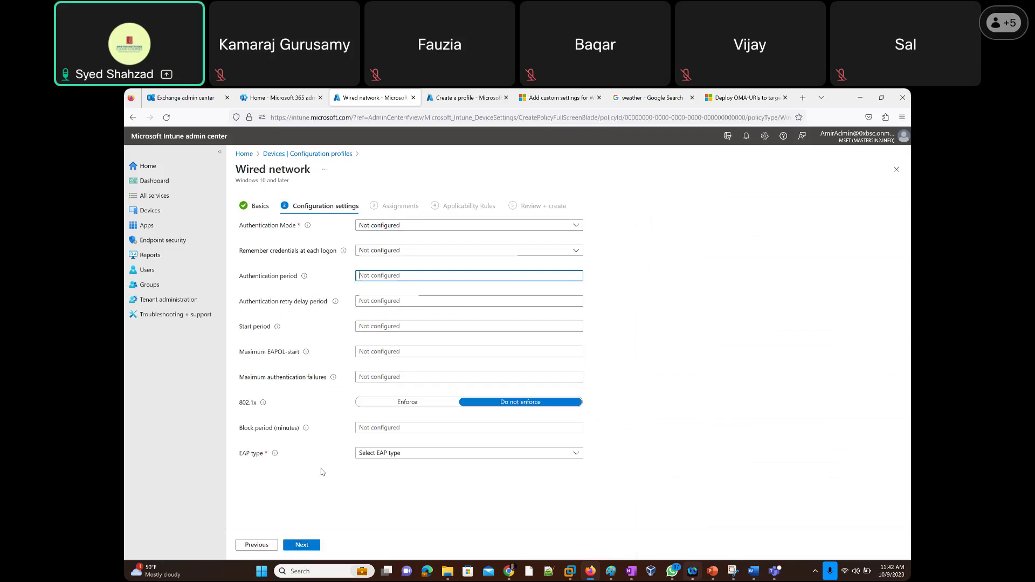
left_click(390, 455)
left_click(390, 454)
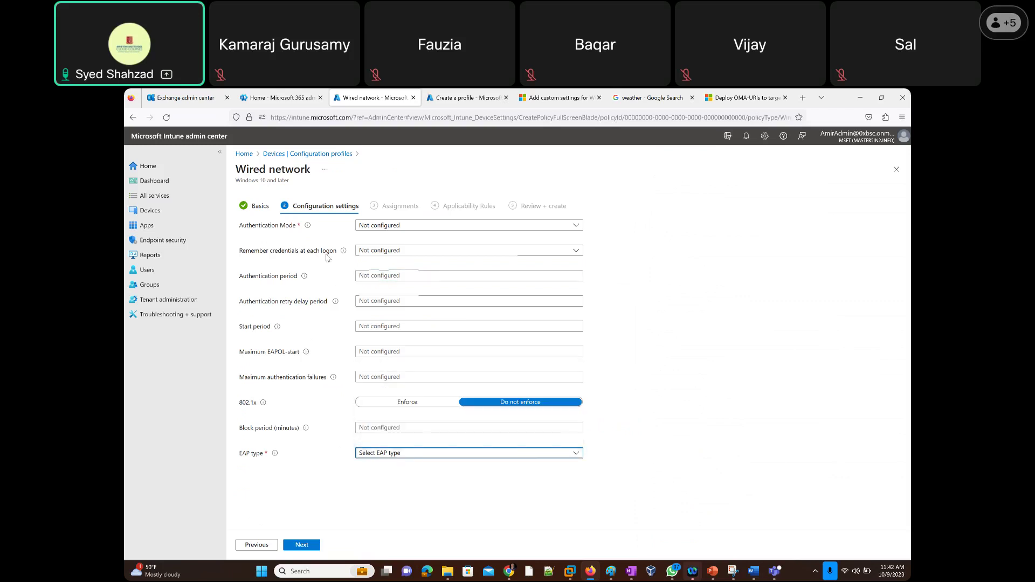
mouse_move(337, 302)
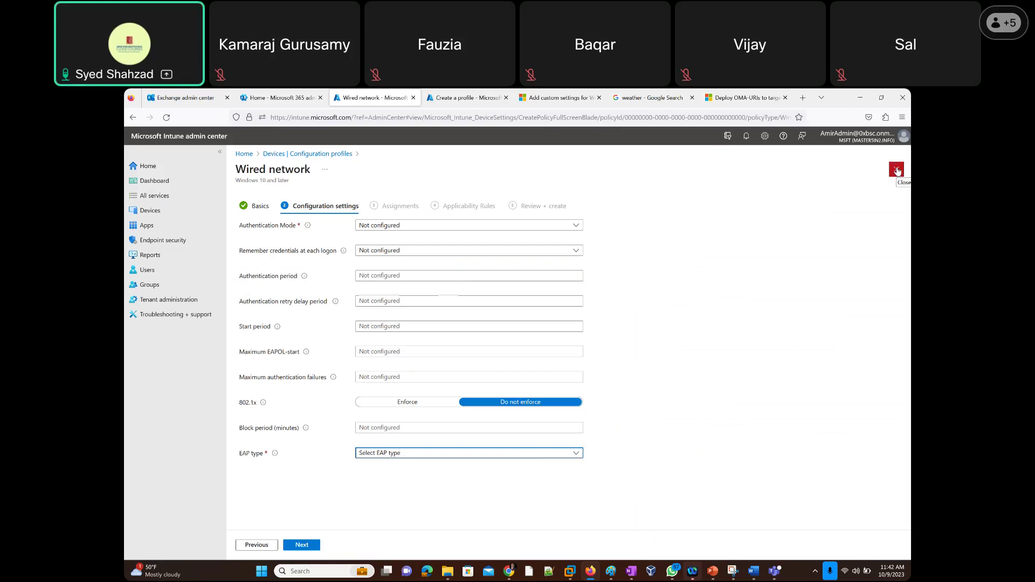
Discard the unsaved Wired network profile and start a new configuration profile.
left_click(897, 171)
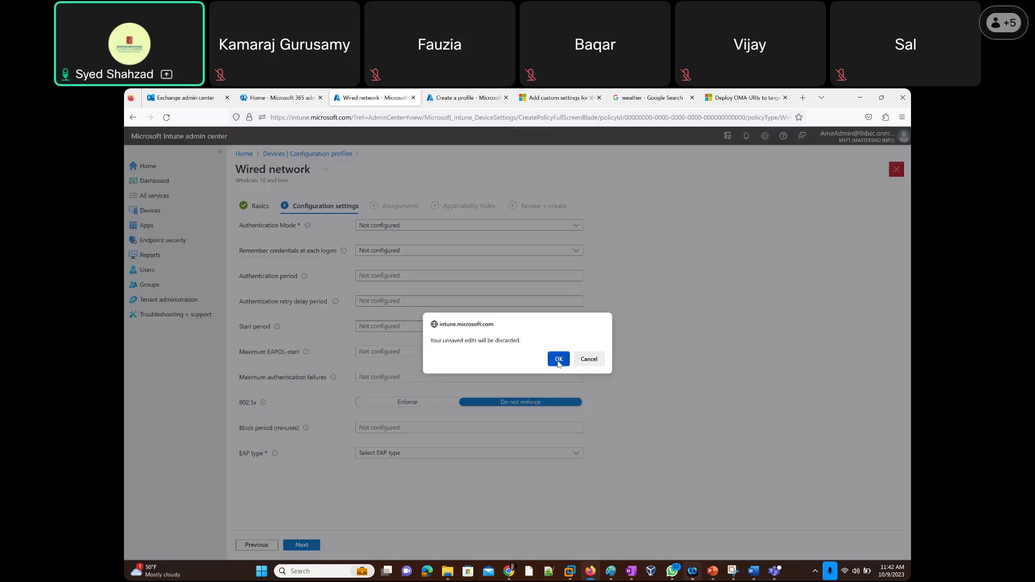
left_click(558, 359)
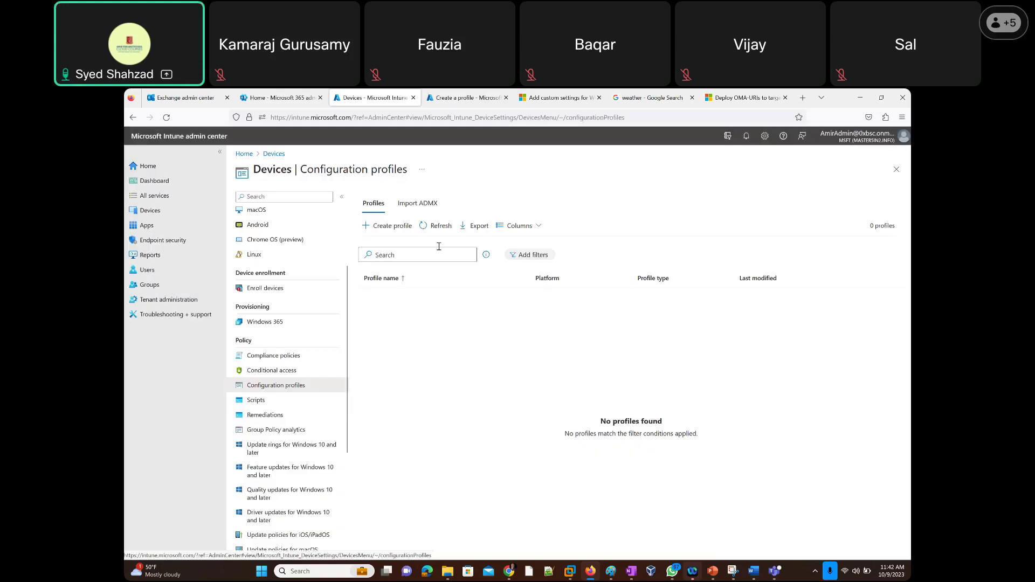
left_click(382, 227)
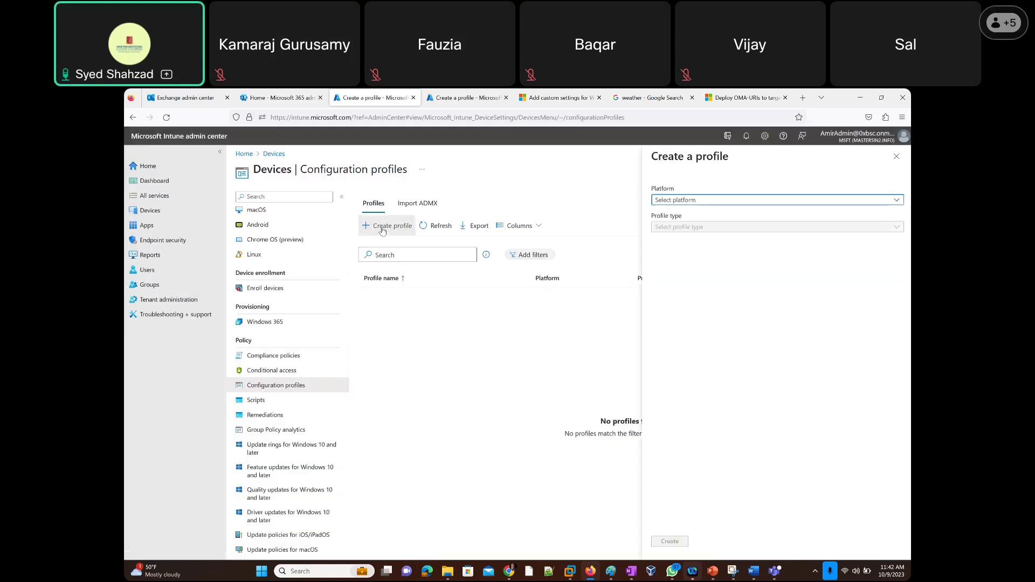
Set Platform to Windows 10 and later and Profile type to Templates, then browse the template list.
left_click(719, 202)
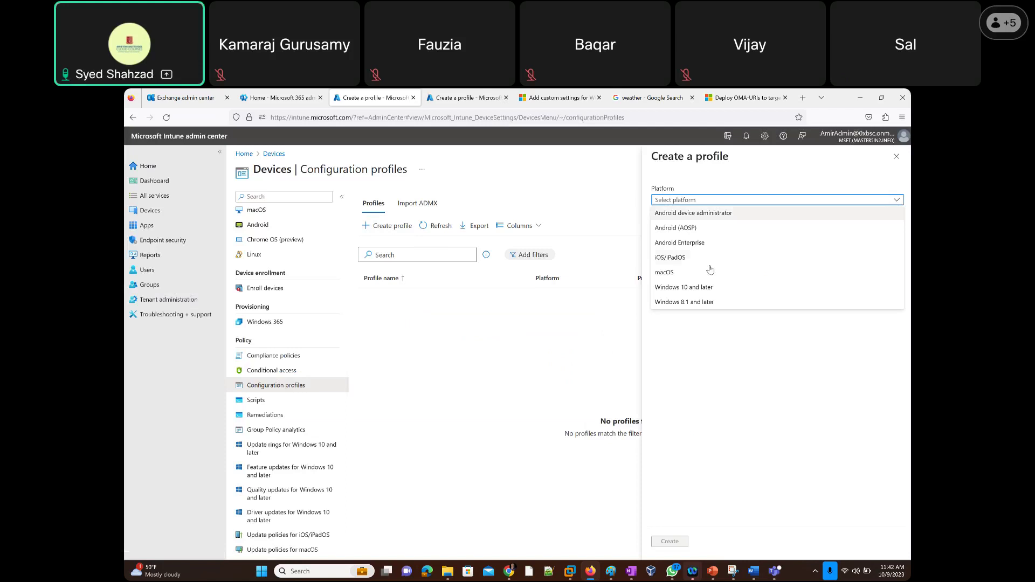
left_click(703, 289)
left_click(705, 229)
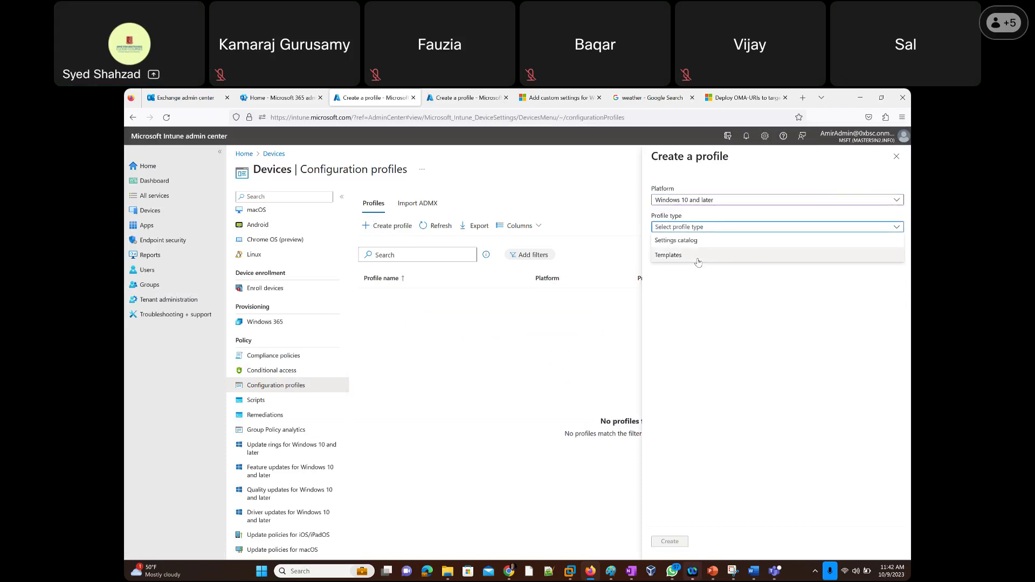
left_click(698, 258)
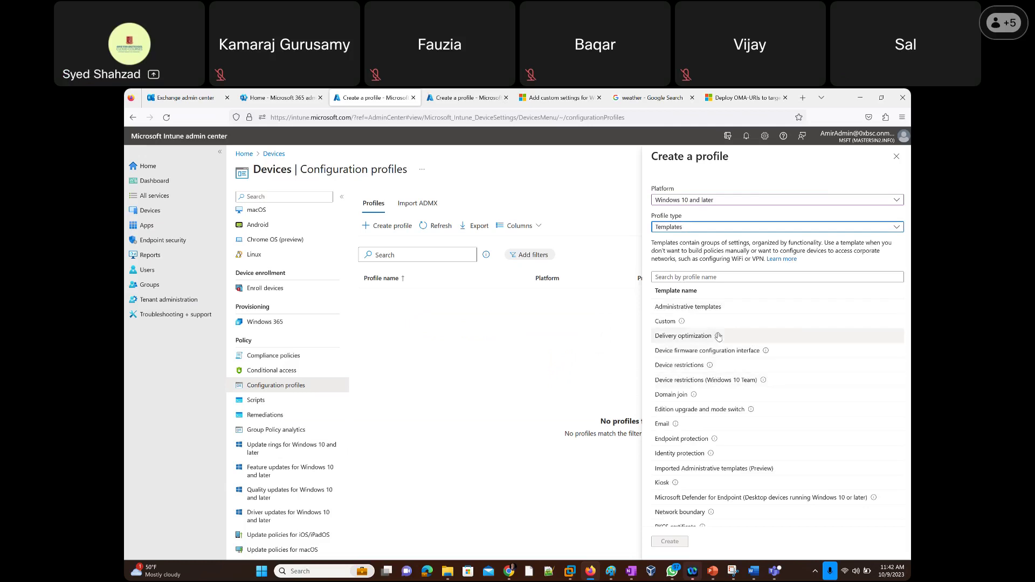
scroll(721, 403, "down", 3)
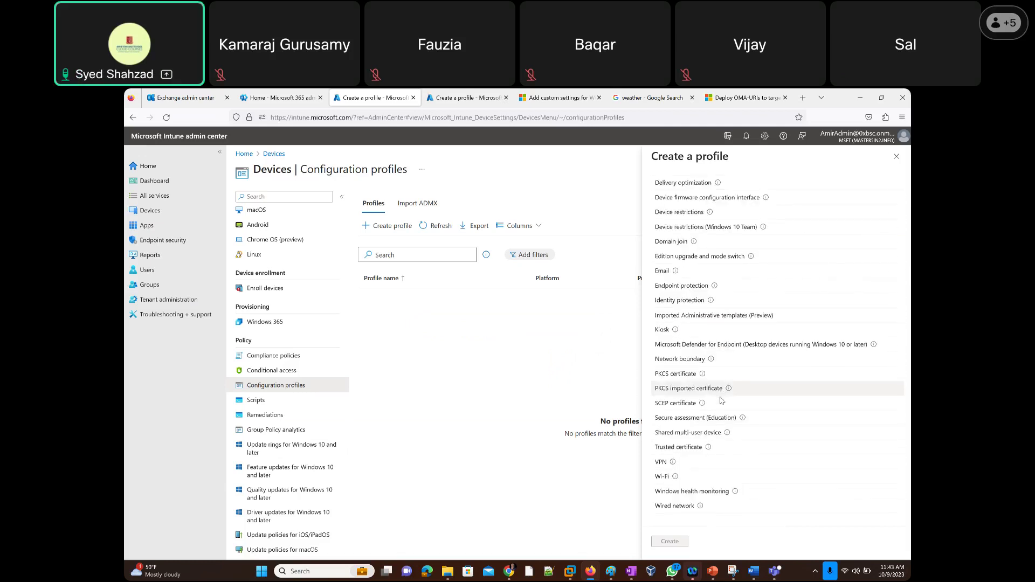
scroll(721, 400, "up", 3)
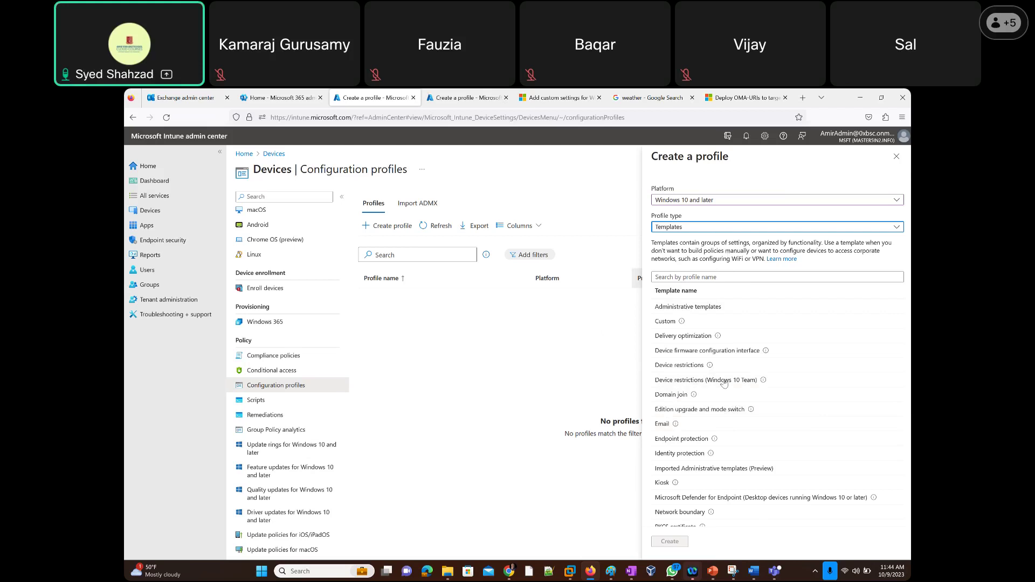
scroll(728, 412, "down", 3)
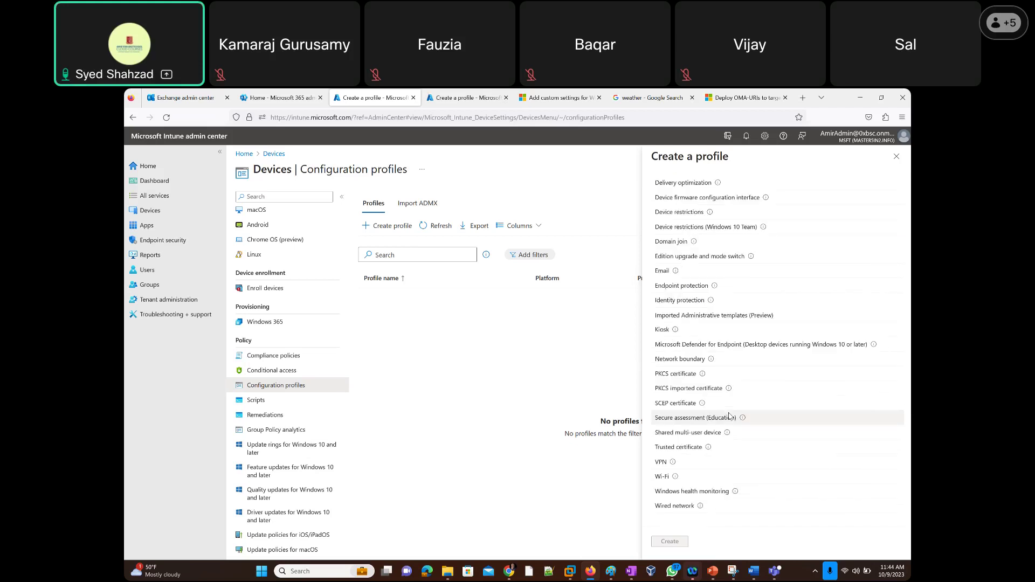
scroll(728, 415, "up", 3)
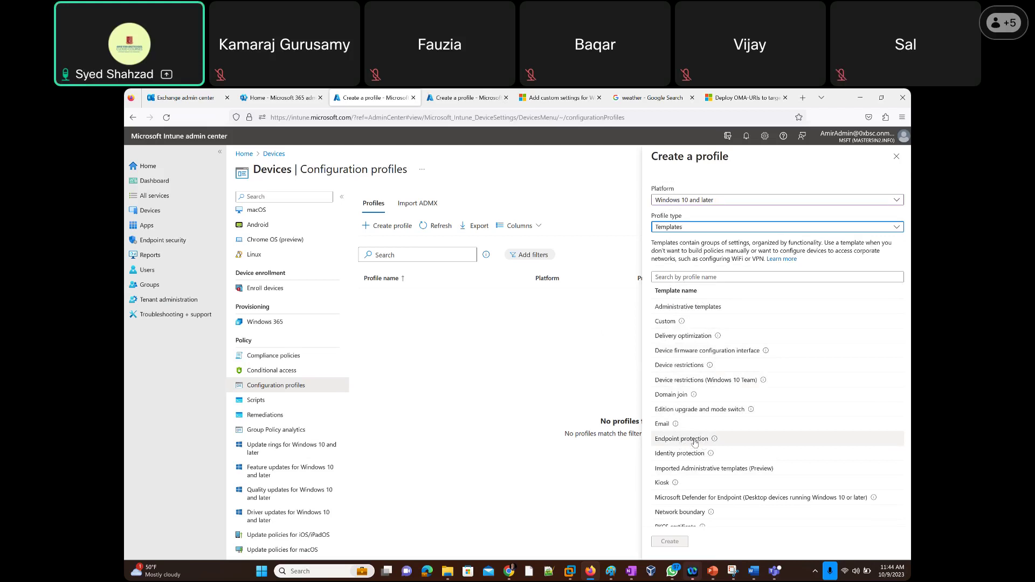
Switch the profile type to Settings catalog and create the profile.
left_click(686, 227)
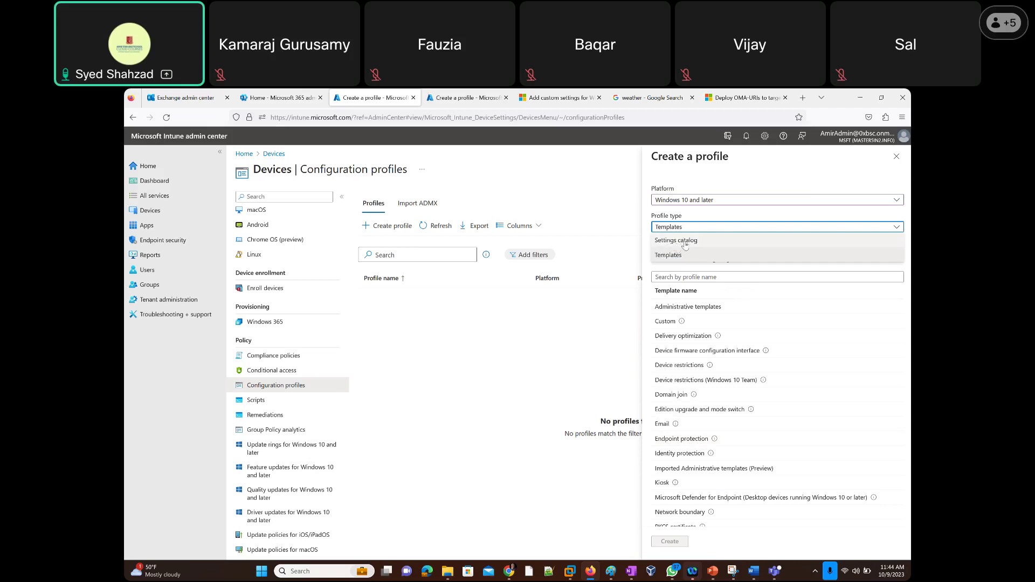
left_click(685, 242)
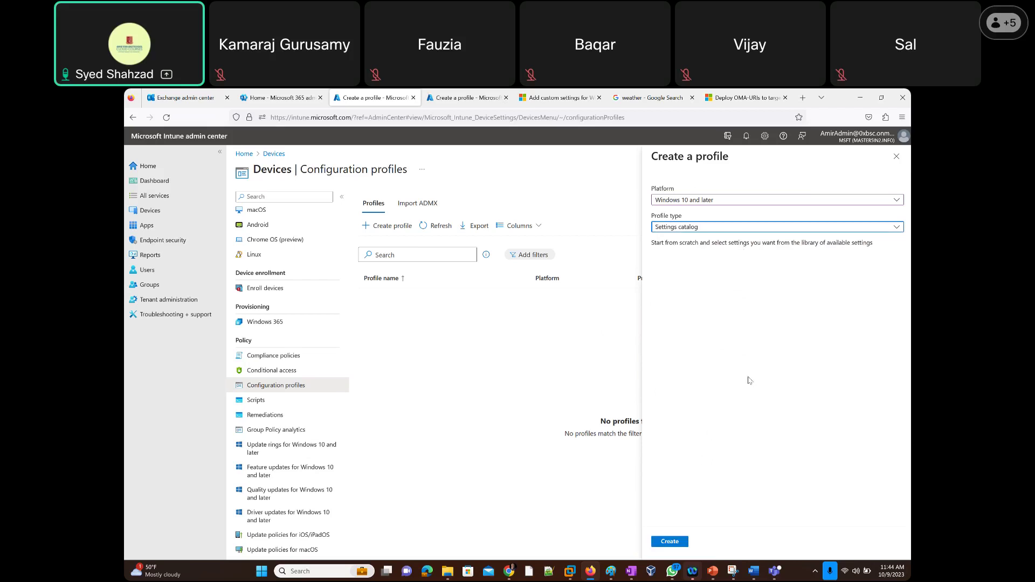
left_click(672, 543)
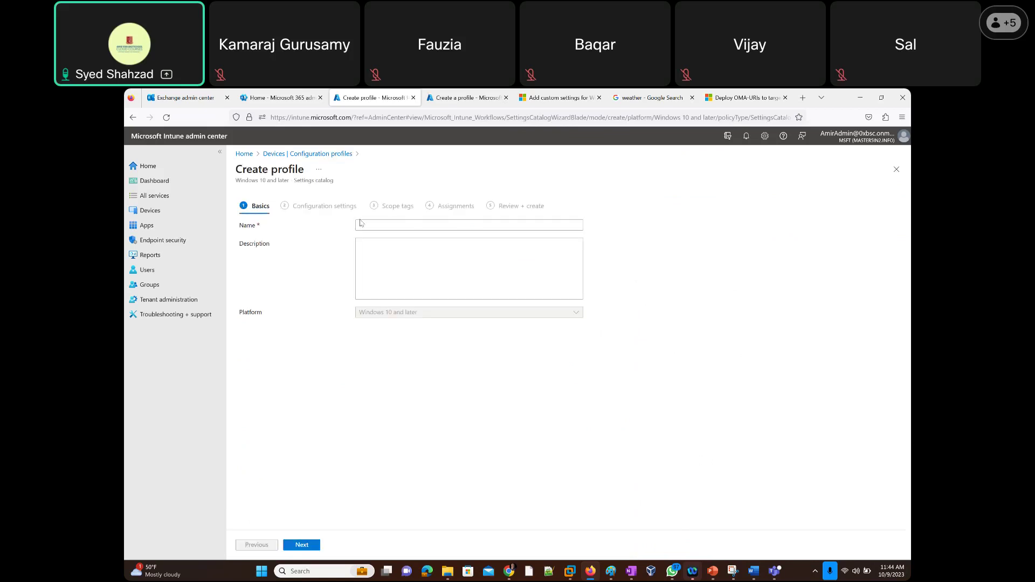
Name the Settings catalog profile 'test', advance to Configuration settings, and highlight the add-settings instructions.
left_click(393, 223)
type("test")
left_click(302, 546)
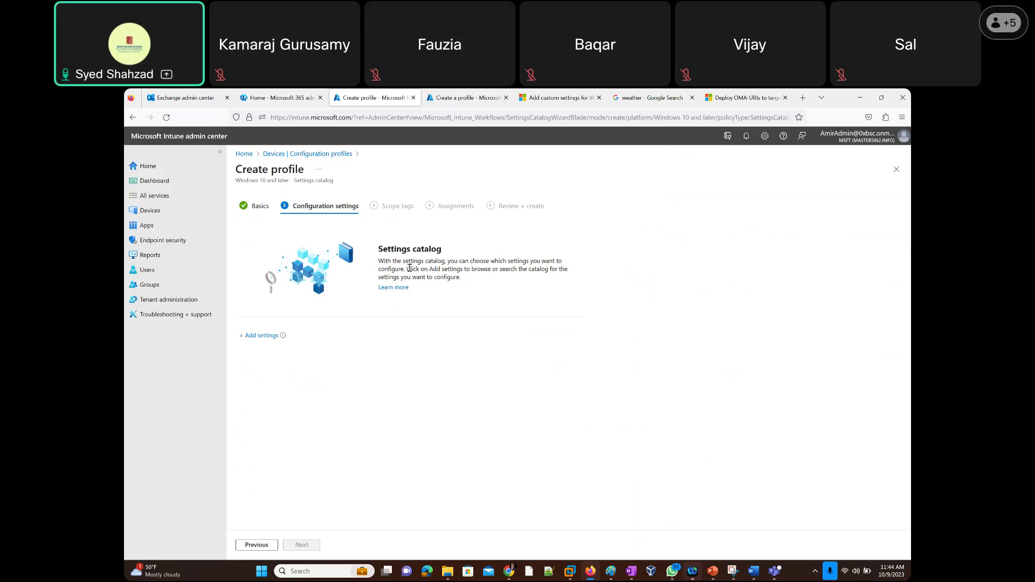
left_click_drag(429, 268, 558, 283)
Open the settings picker and scroll through its Browse by category list.
left_click(262, 337)
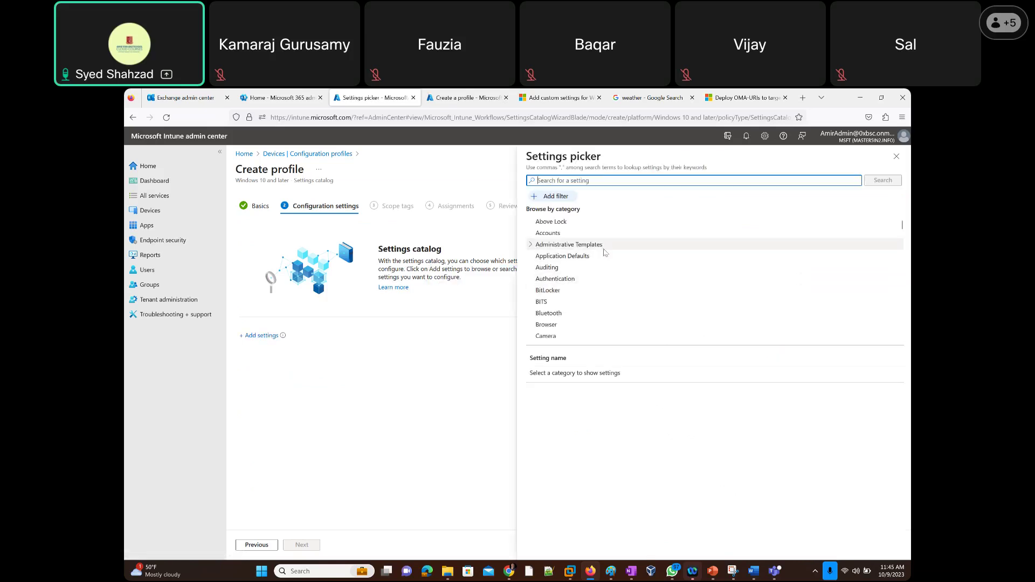
scroll(588, 261, "down", 3)
scroll(587, 261, "down", 3)
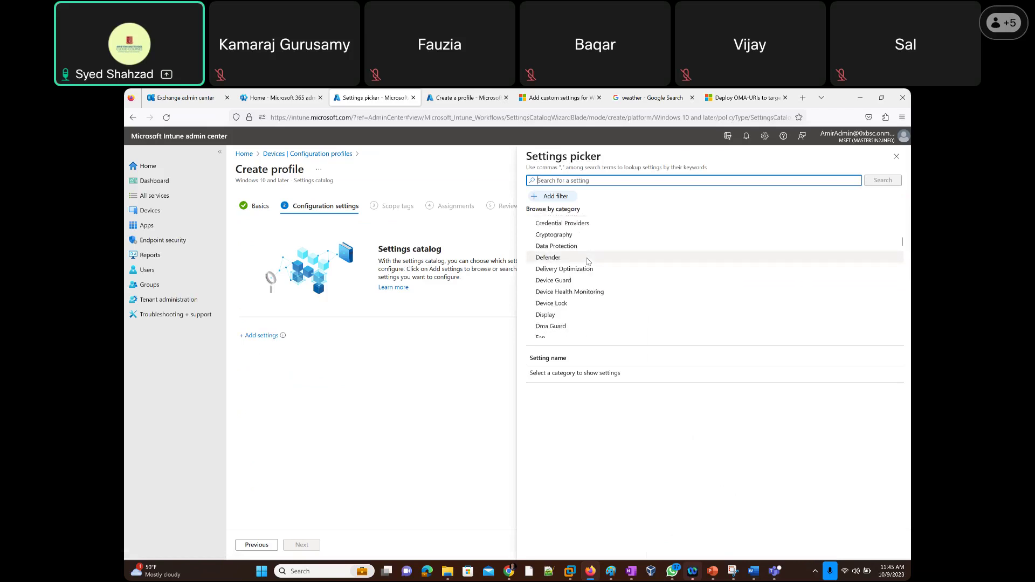
scroll(587, 261, "down", 3)
scroll(588, 262, "down", 2)
scroll(587, 262, "down", 3)
scroll(587, 261, "down", 2)
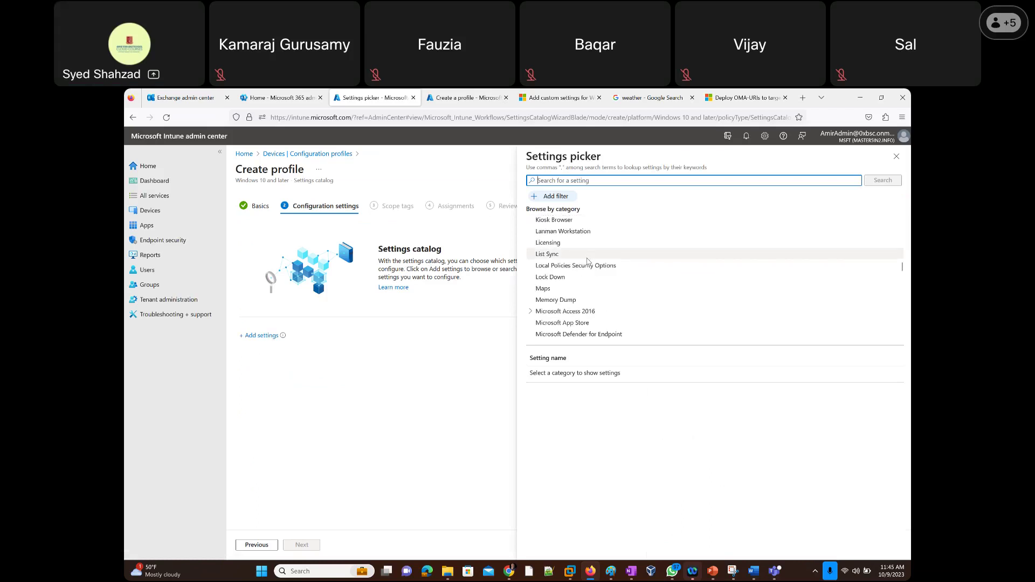
scroll(588, 261, "down", 4)
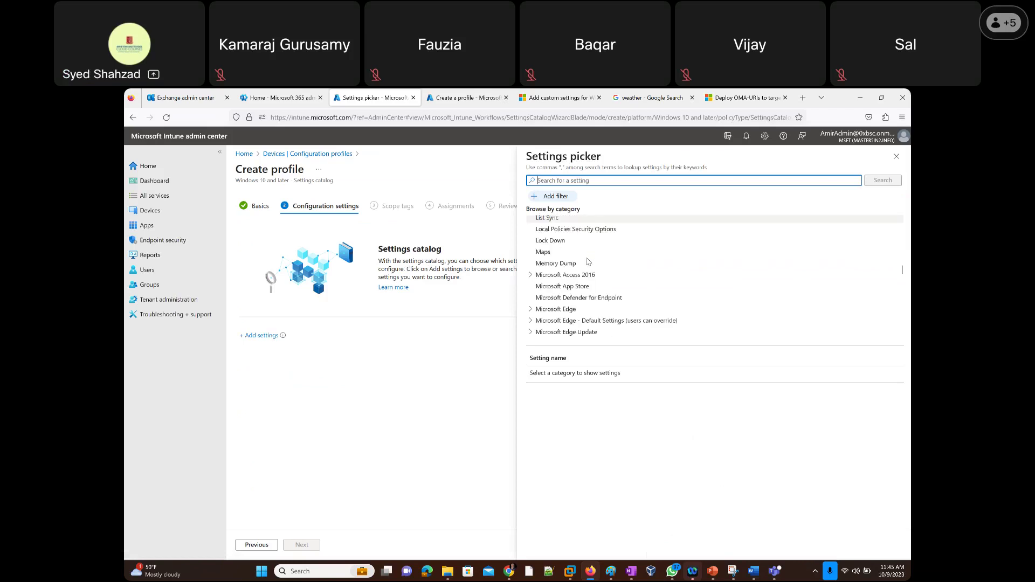
scroll(588, 262, "down", 10)
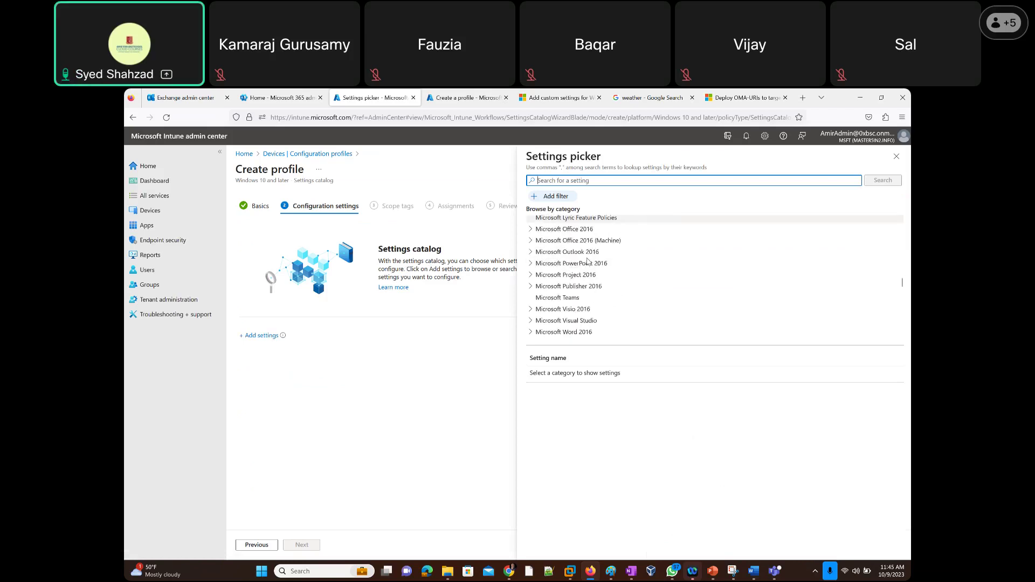
scroll(588, 262, "down", 5)
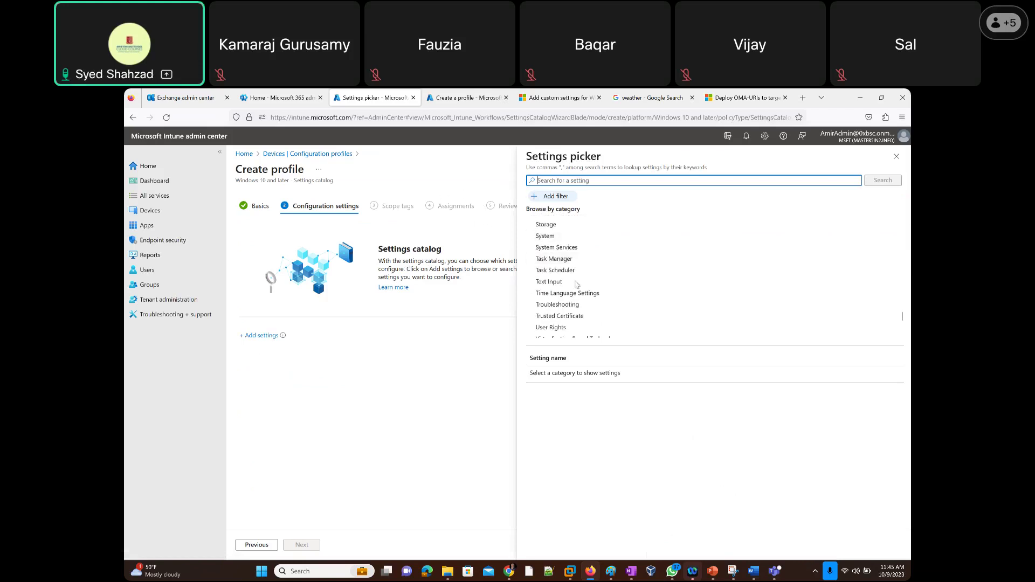
scroll(588, 278, "down", 3)
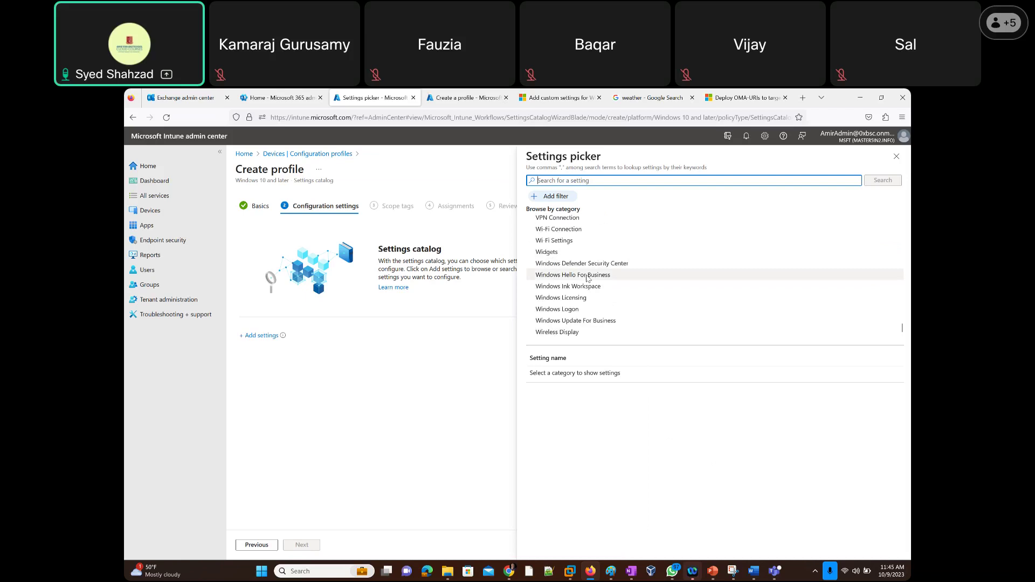
scroll(596, 296, "up", 15)
scroll(596, 296, "up", 8)
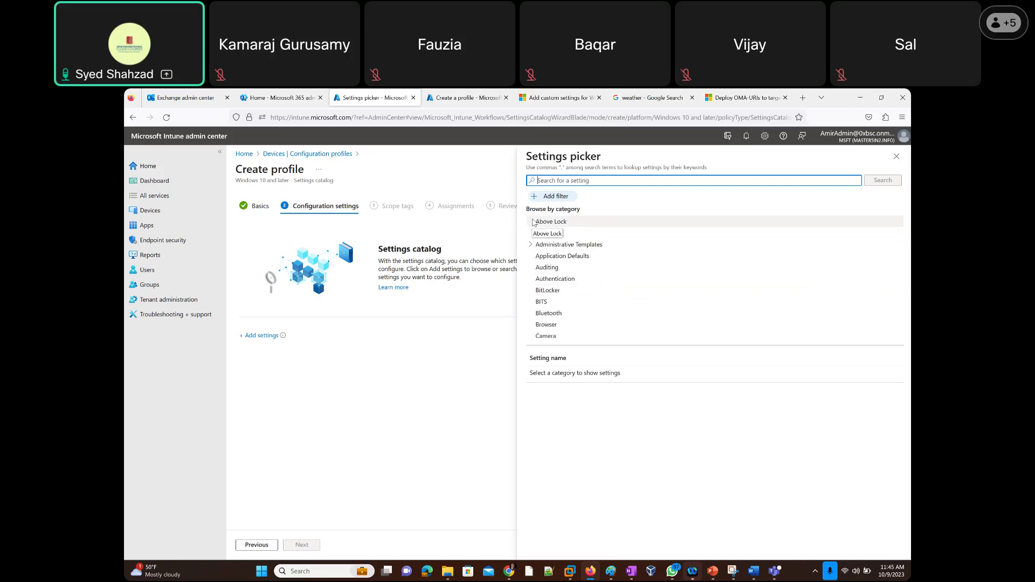
Expand Administrative Templates, Control Panel, System and Device Installation down to Net Logon.
left_click(539, 244)
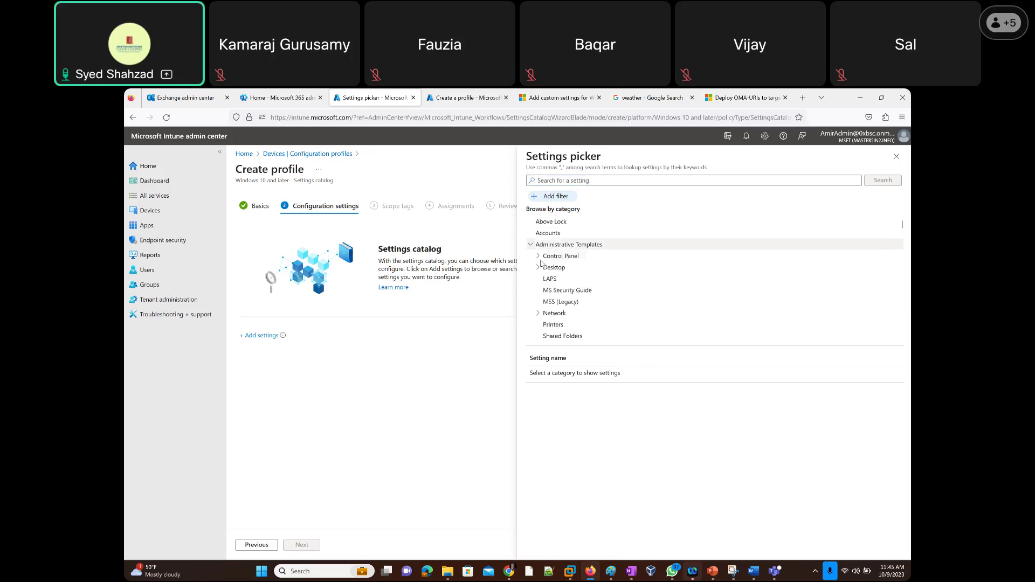
left_click(539, 256)
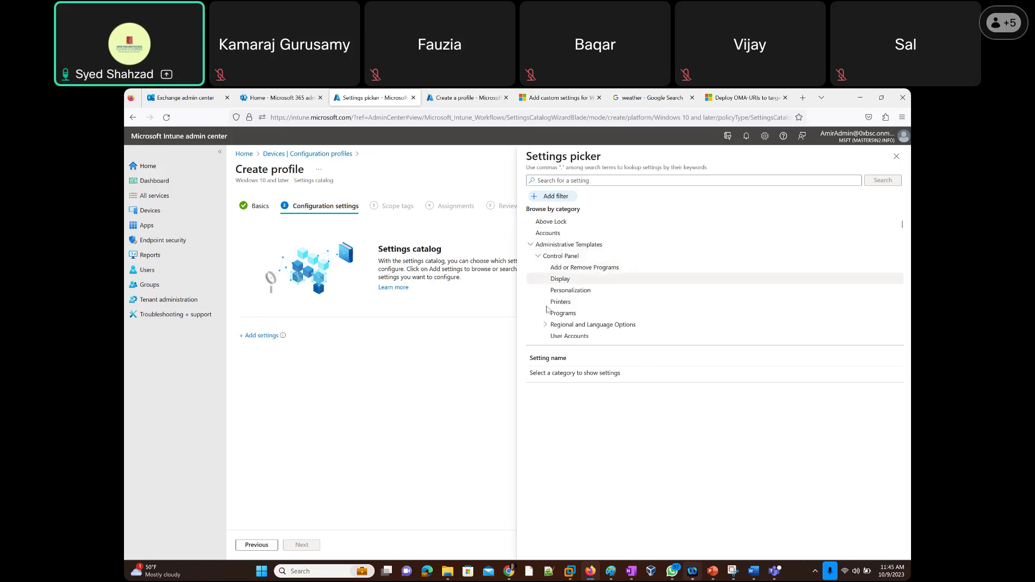
left_click(545, 324)
scroll(542, 259, "down", 5)
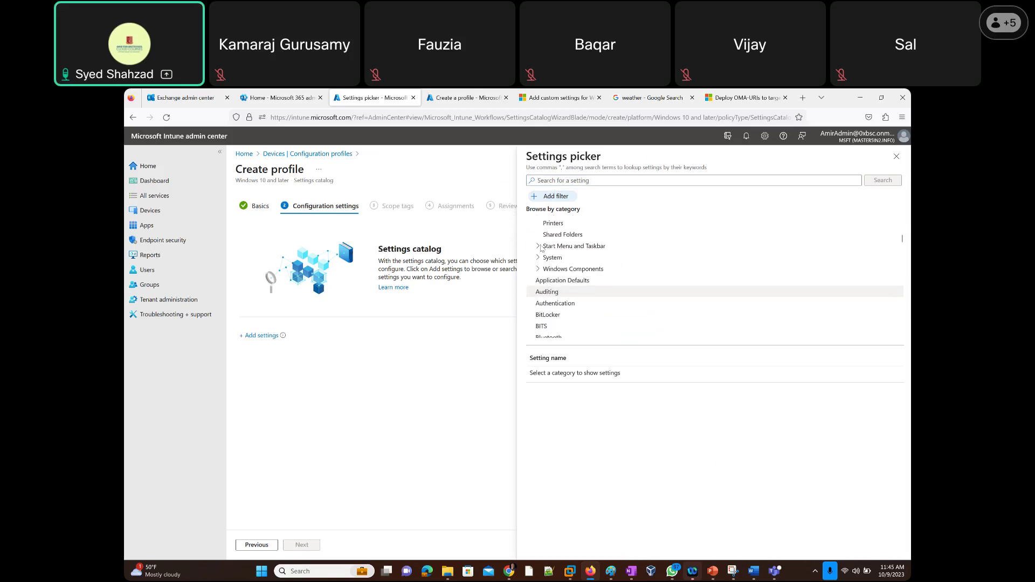
left_click(539, 246)
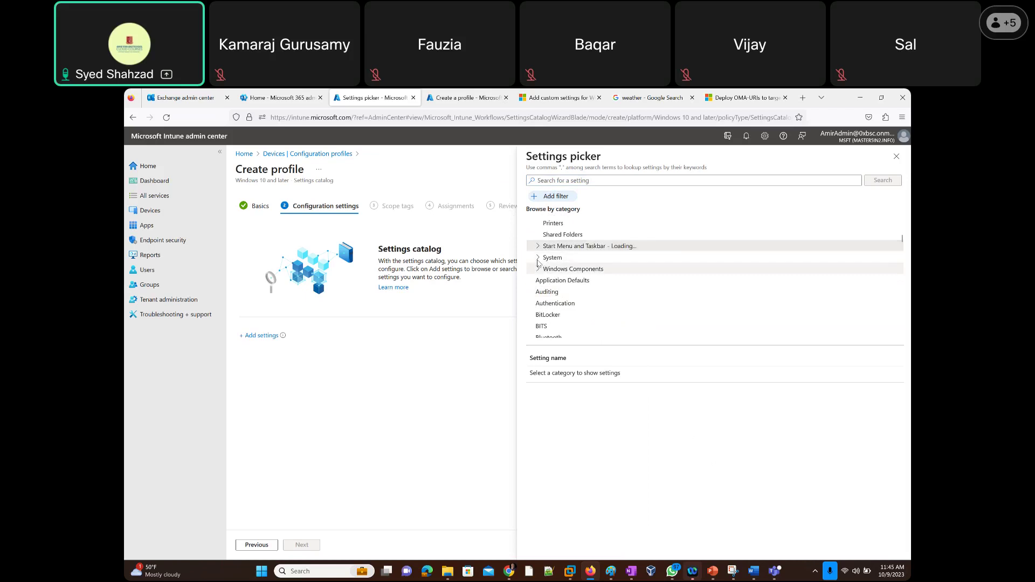
left_click(538, 257)
scroll(546, 262, "down", 3)
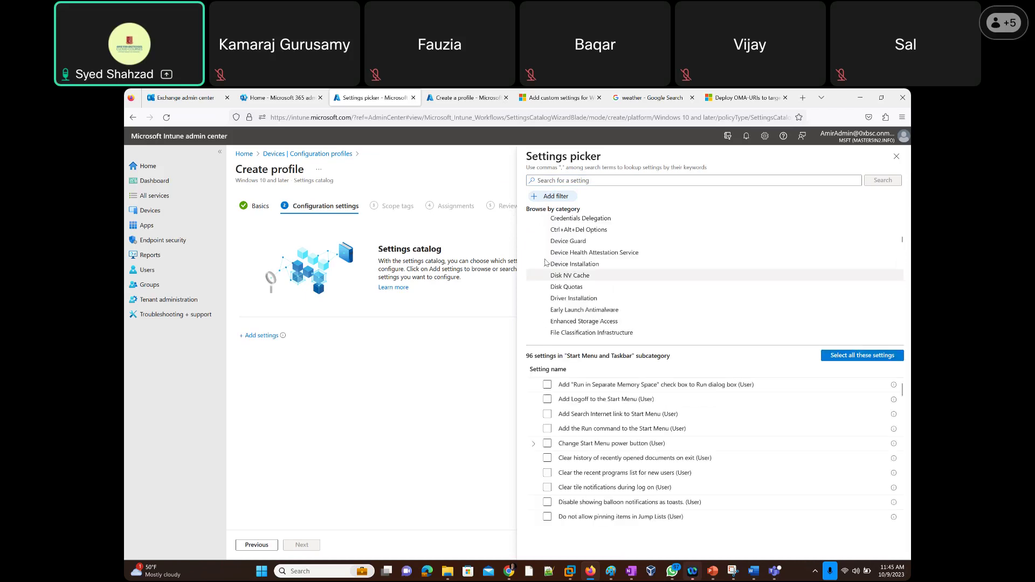
left_click(546, 263)
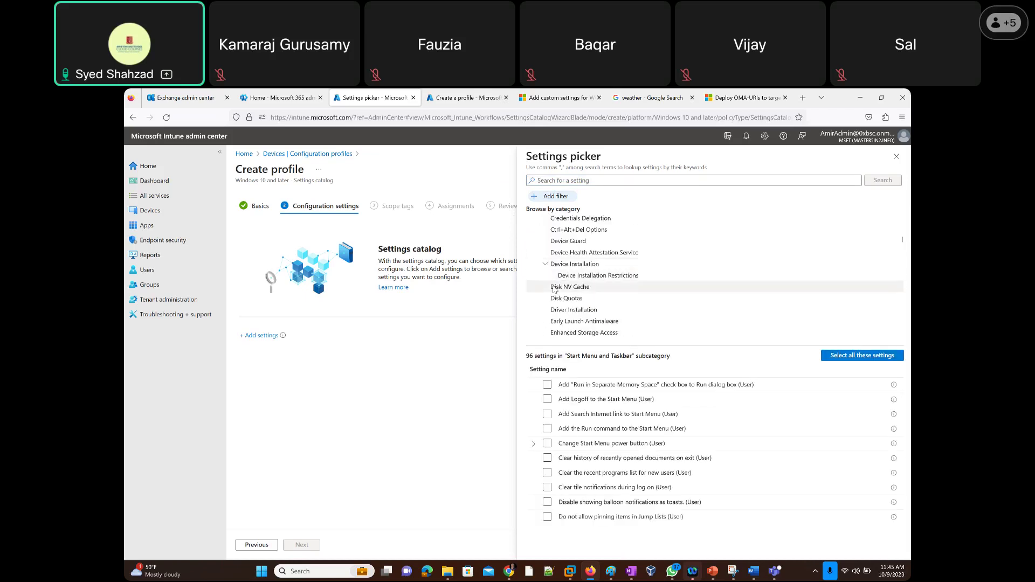
scroll(552, 296, "down", 2)
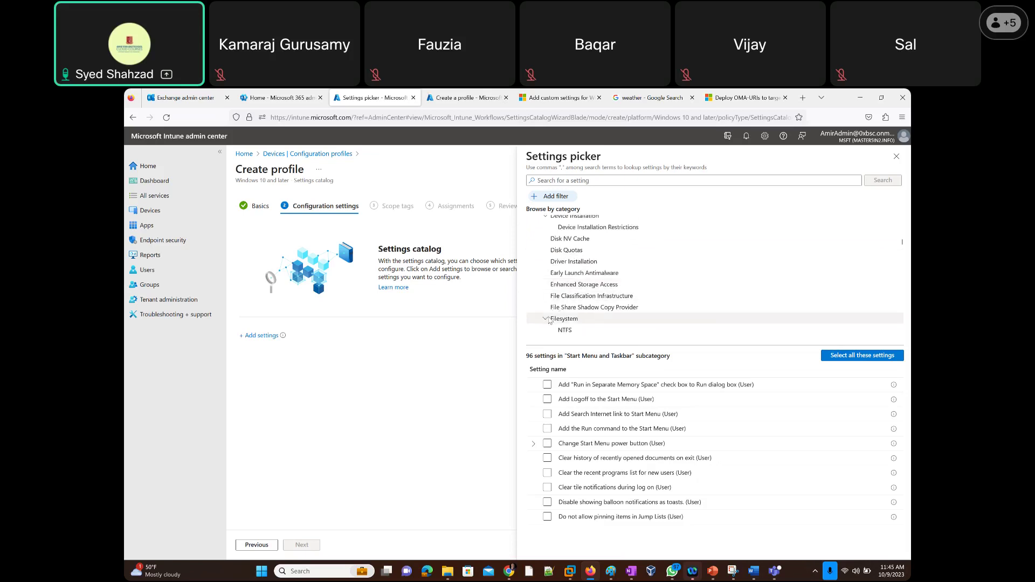
scroll(546, 291, "down", 5)
left_click(545, 252)
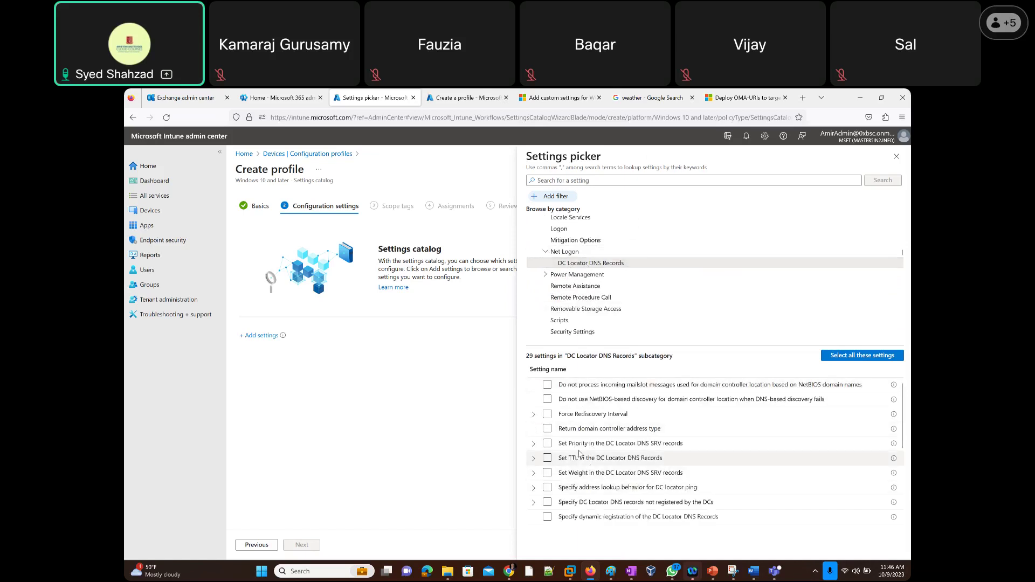
Reveal the Priority, Mnemonics and Seconds sub-settings of three DC Locator policies.
left_click(534, 444)
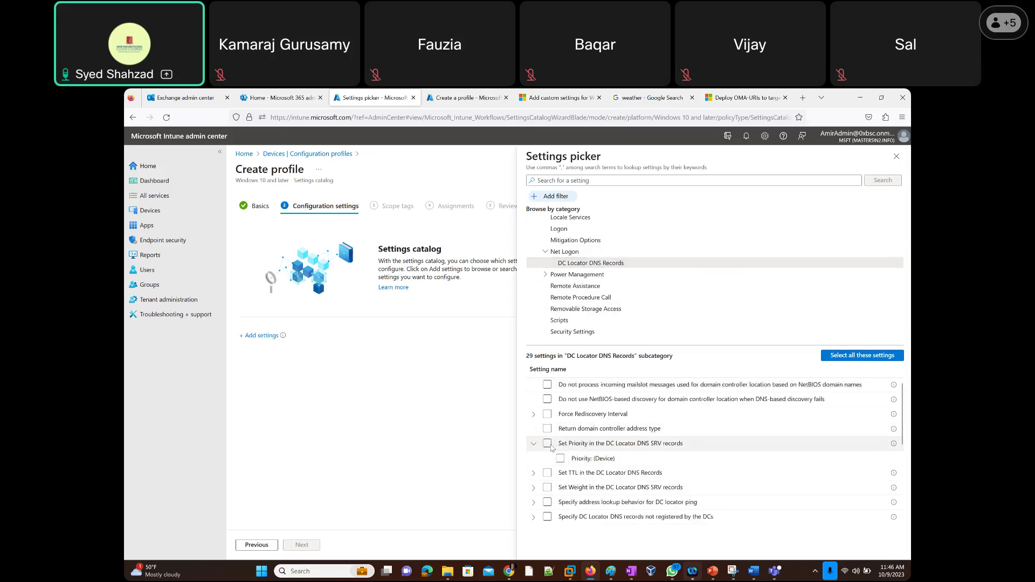
scroll(536, 431, "down", 3)
left_click(533, 420)
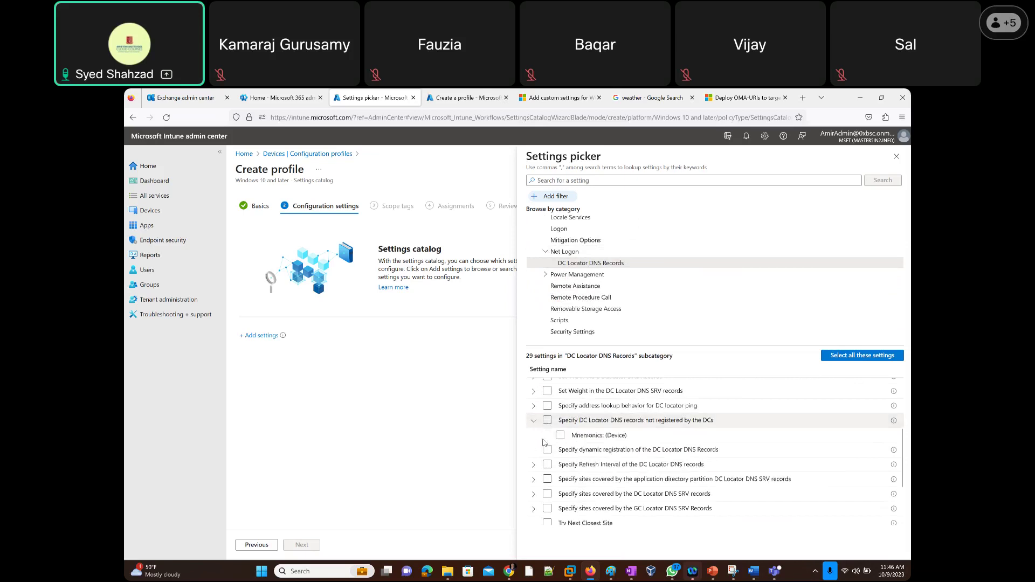
left_click(535, 466)
Expand Windows Components and its File Explorer subcategory in the category tree.
scroll(544, 461, "down", 3)
scroll(604, 294, "down", 5)
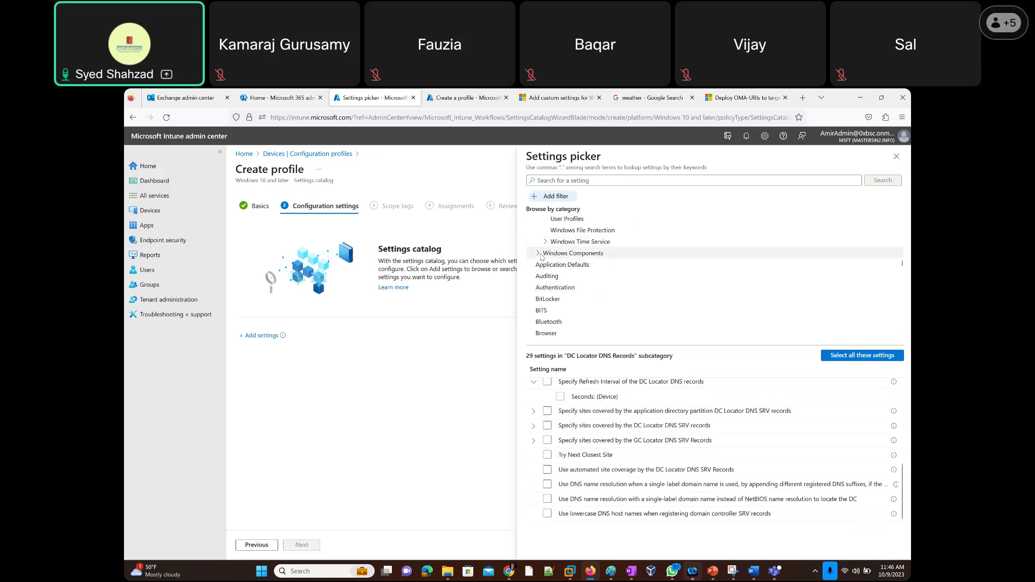
left_click(538, 253)
scroll(547, 268, "down", 3)
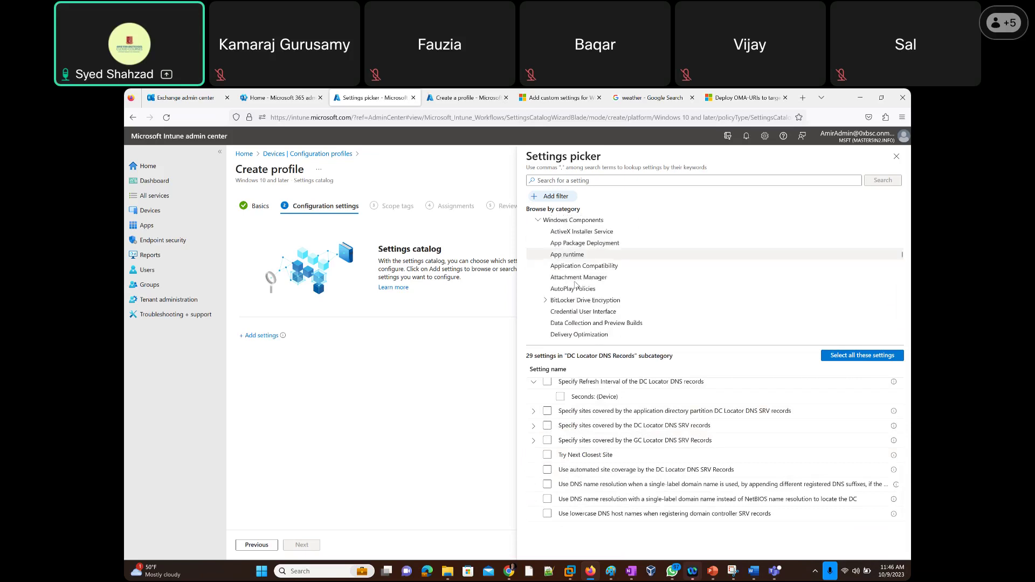
scroll(549, 286, "down", 3)
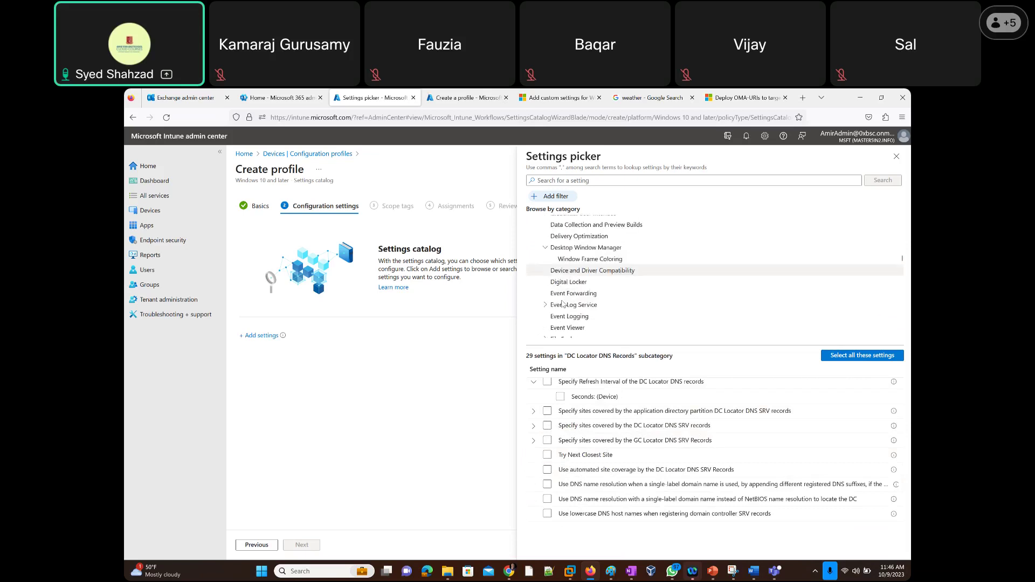
left_click(546, 279)
scroll(576, 305, "down", 5)
scroll(576, 305, "down", 10)
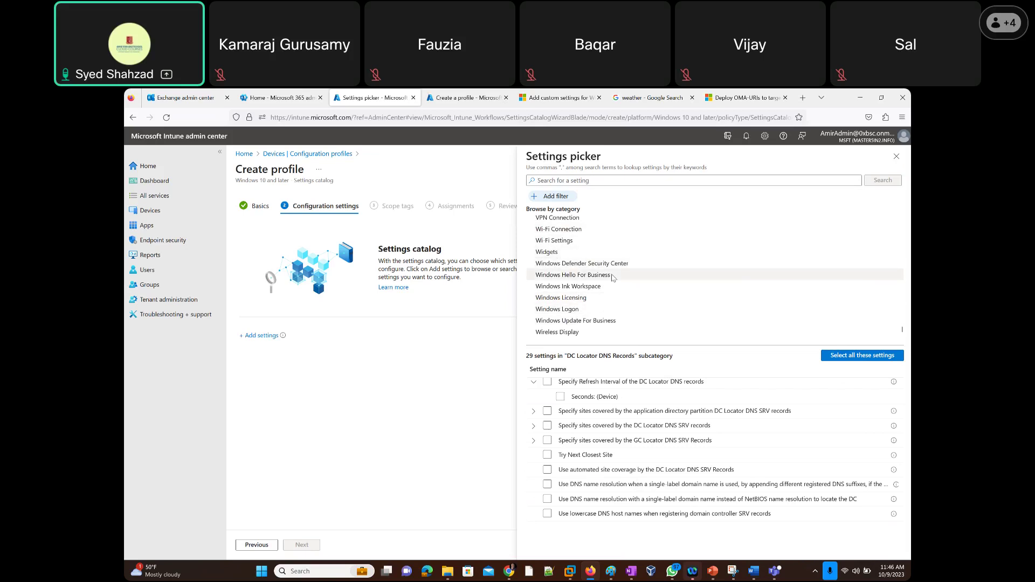
scroll(614, 272, "up", 10)
scroll(623, 276, "up", 7)
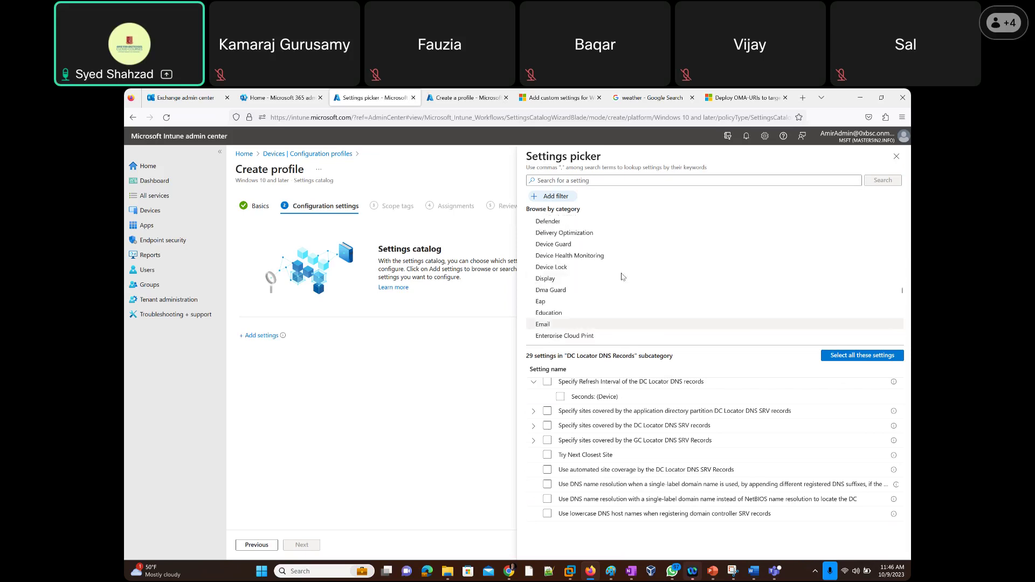
Expand Microsoft Publisher 2016, then close the settings picker without adding settings.
scroll(622, 276, "down", 5)
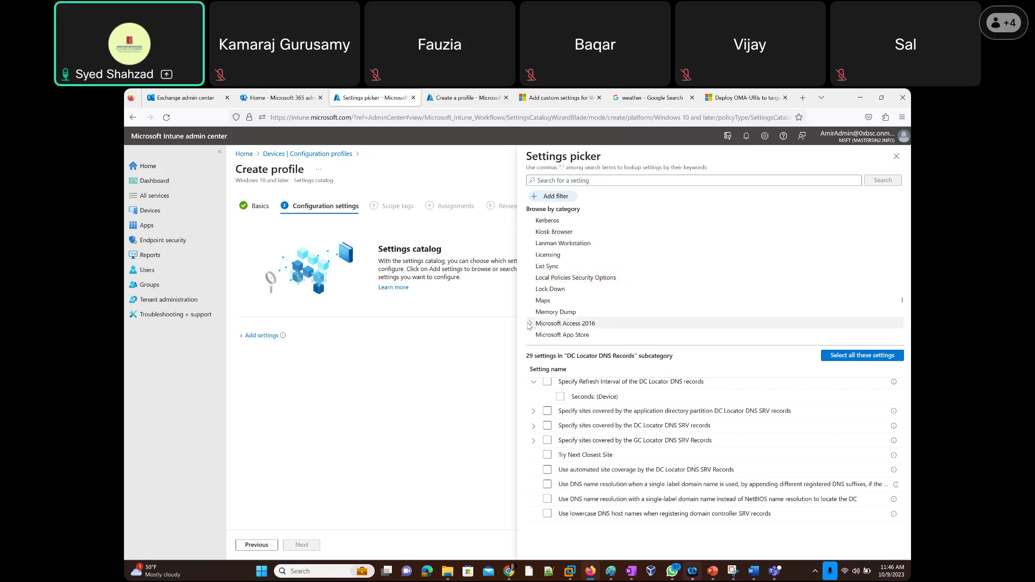
scroll(597, 301, "down", 5)
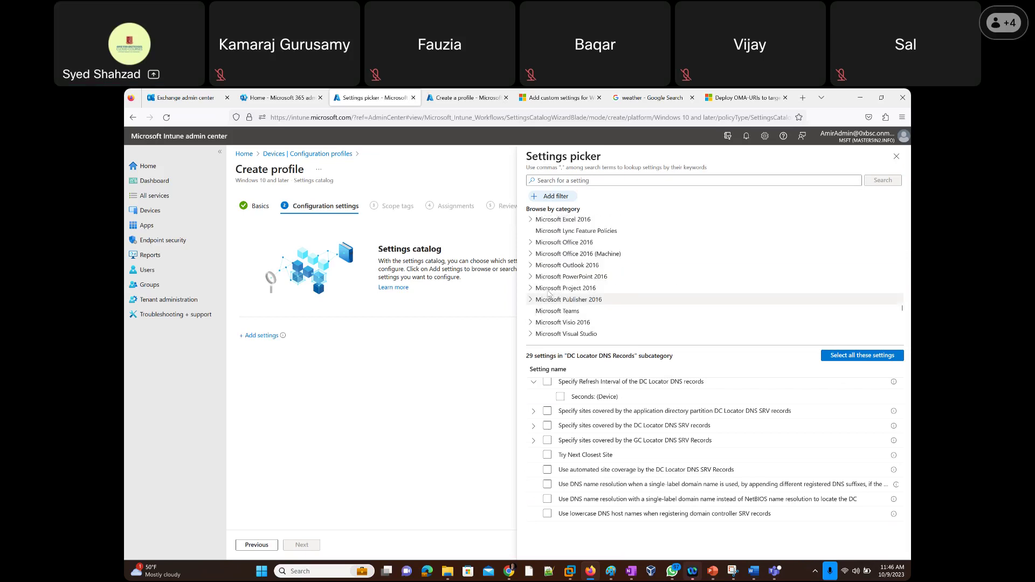
left_click(550, 298)
scroll(811, 252, "down", 10)
scroll(811, 252, "up", 20)
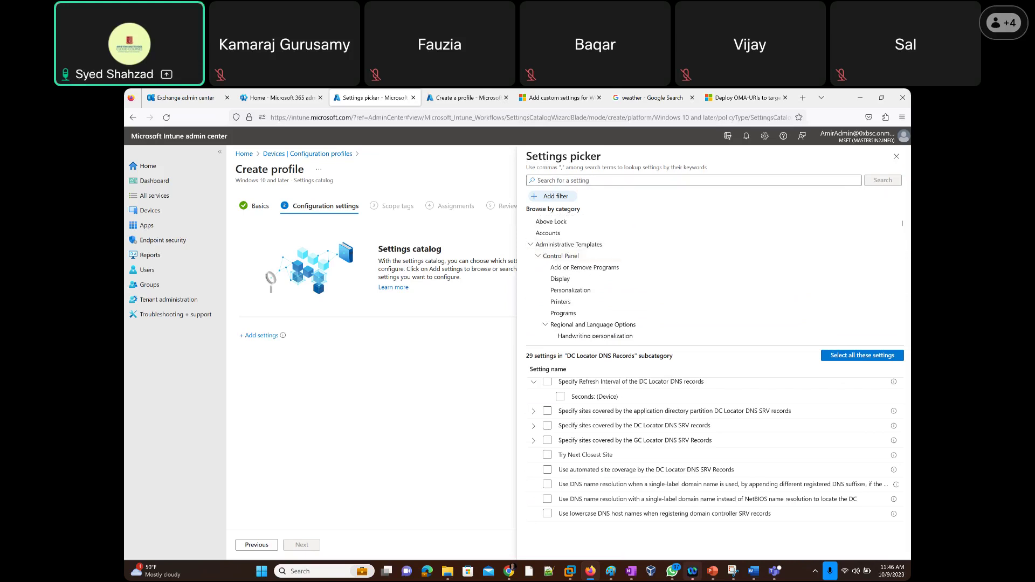
left_click(897, 157)
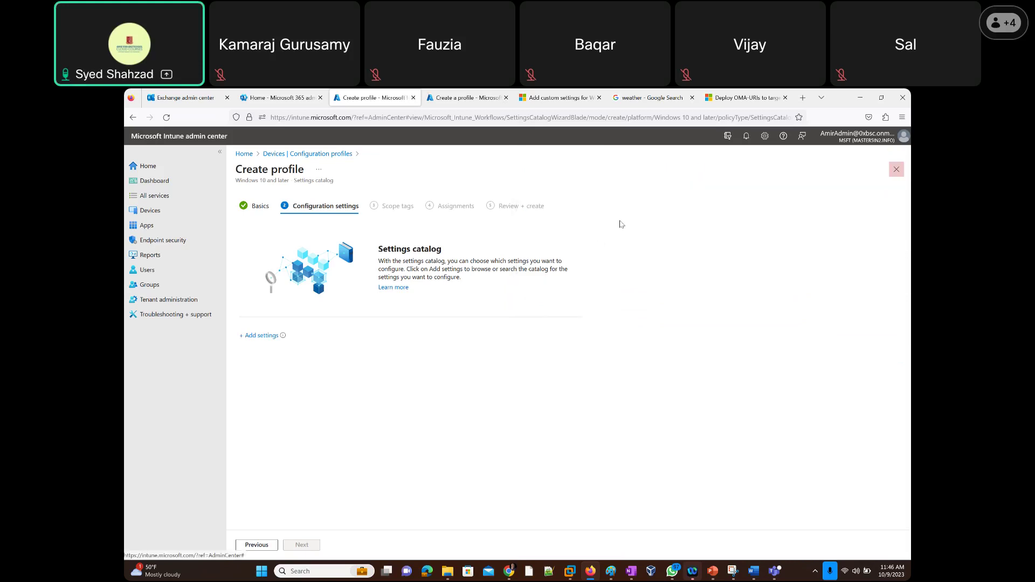
Return to Configuration profiles, dismiss a new Create profile panel, and view the Import ADMX list.
left_click(318, 154)
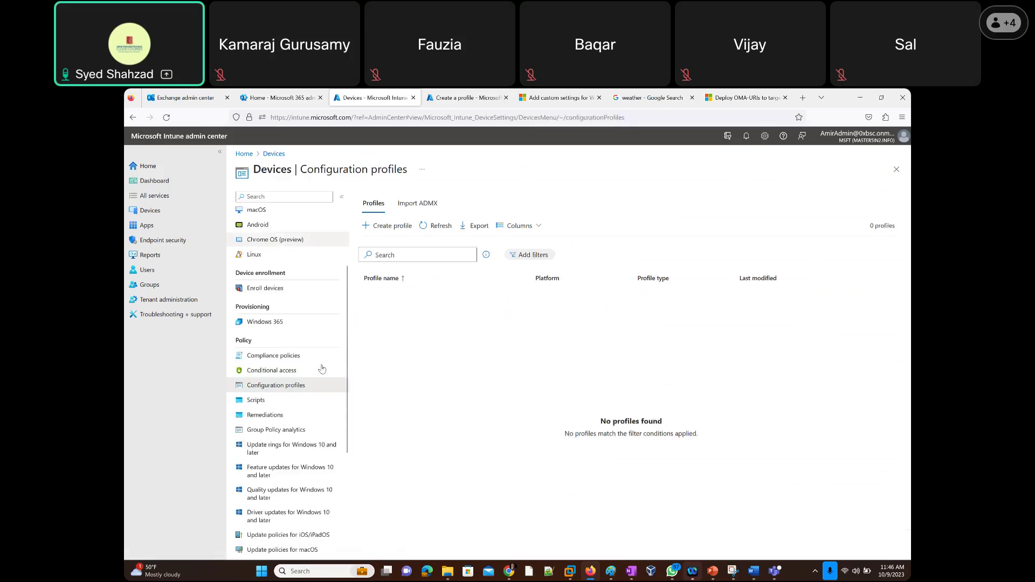
left_click(380, 226)
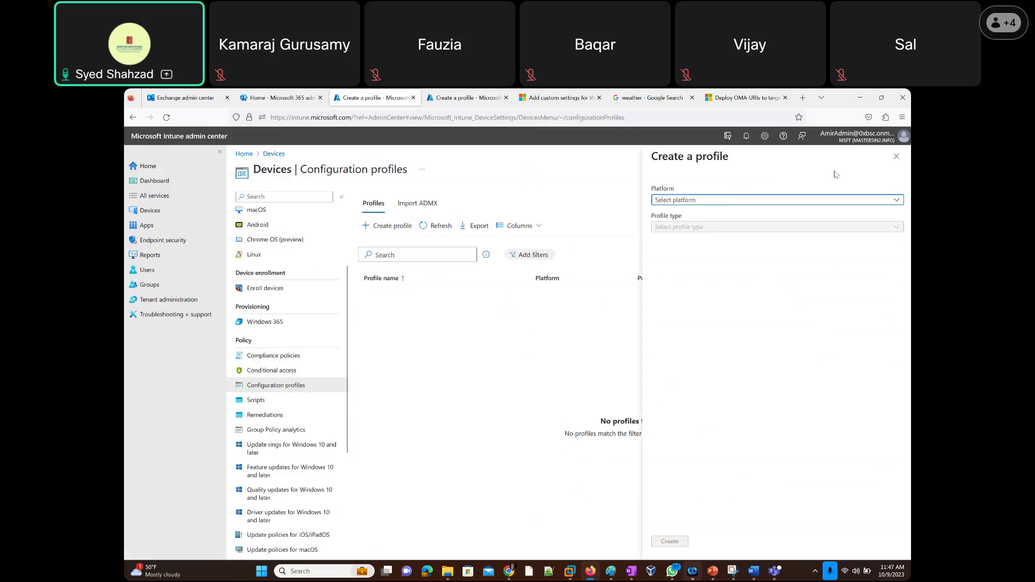
left_click(896, 156)
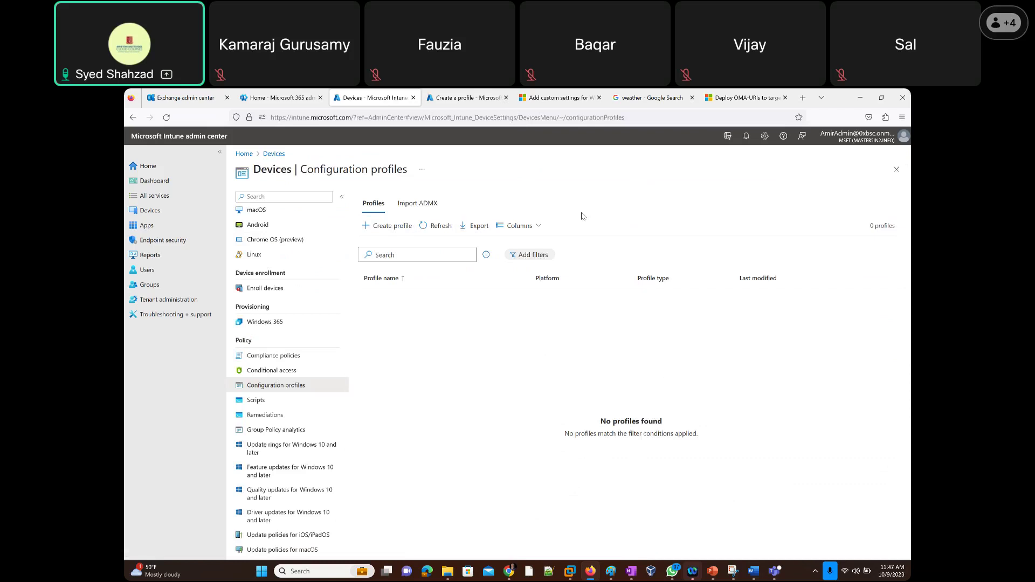
left_click(419, 207)
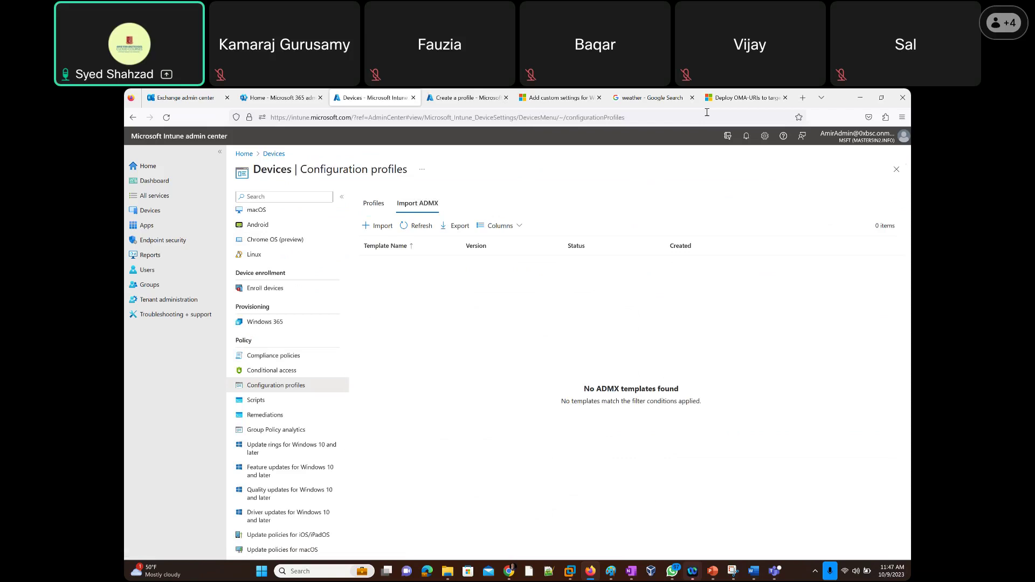
Search Google for 'intune import ADMX' in a new Firefox tab.
left_click(802, 99)
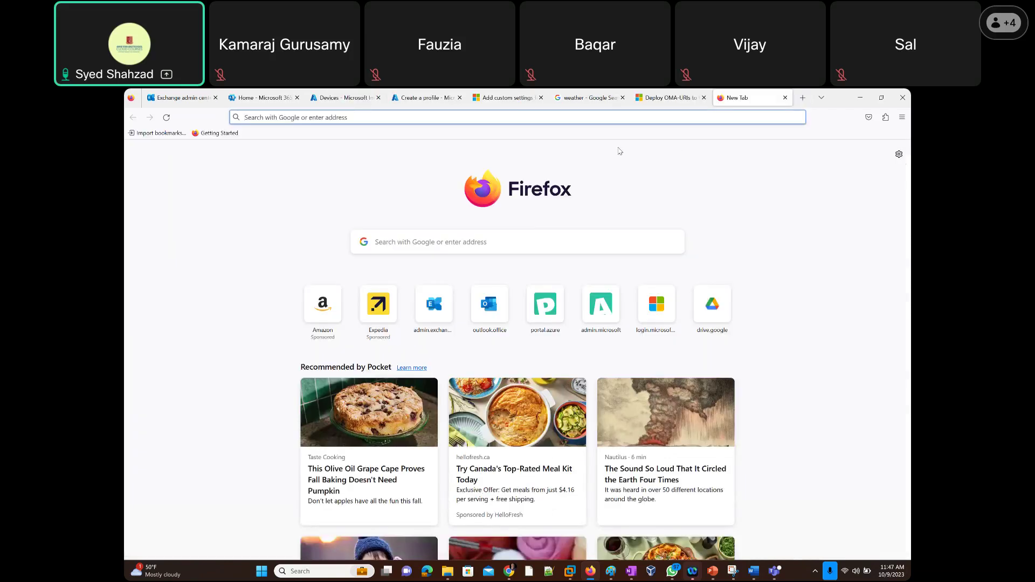
type("intune impo")
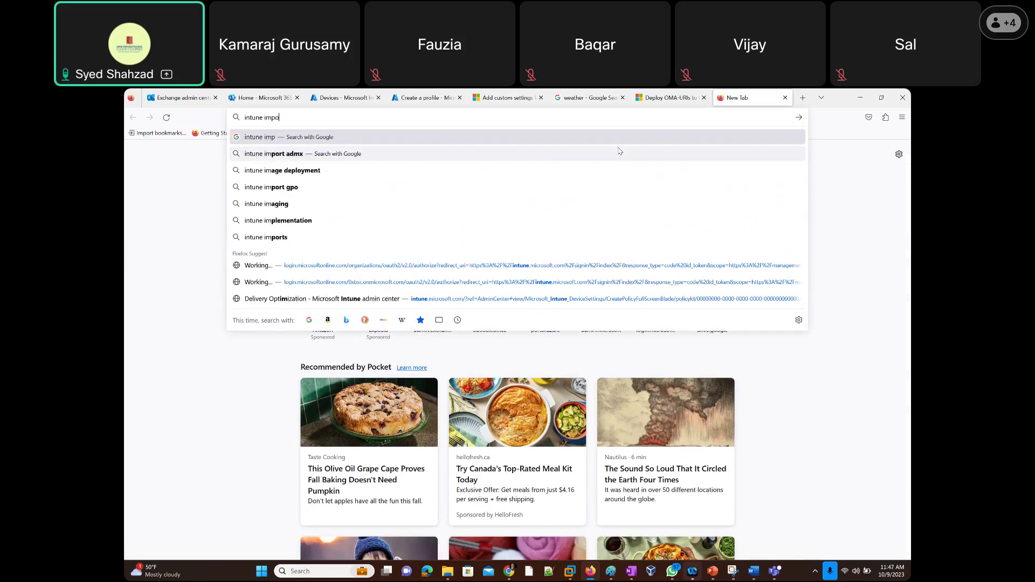
type("rt ADMX")
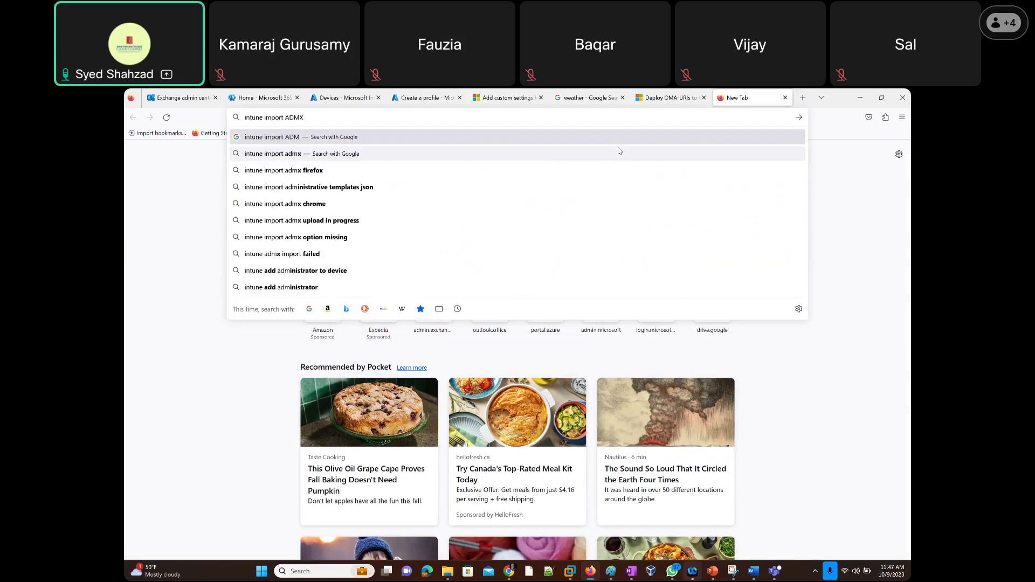
key("Return")
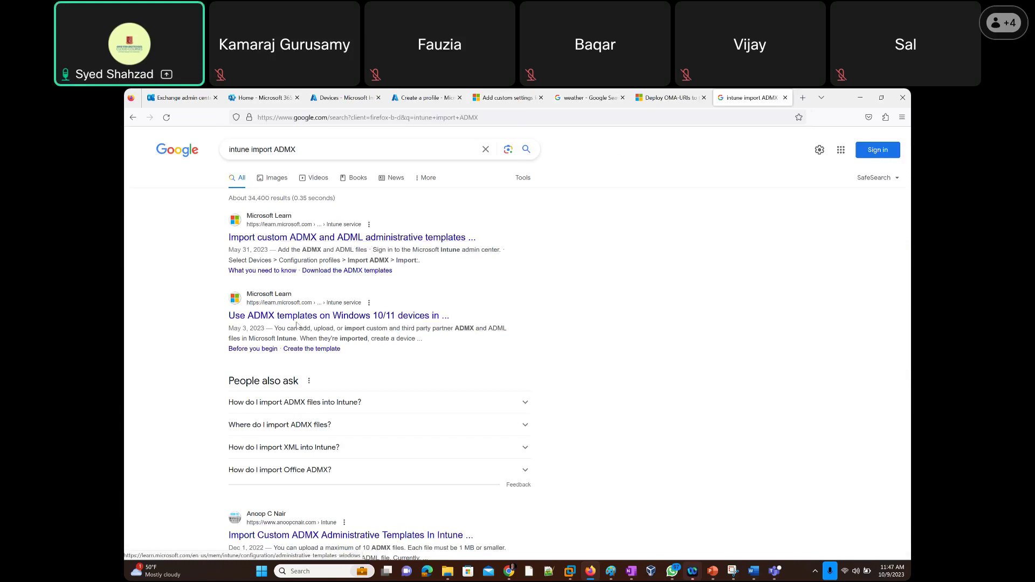
Open the Microsoft Learn article 'Import custom ADMX and ADML administrative templates'.
left_click(322, 238)
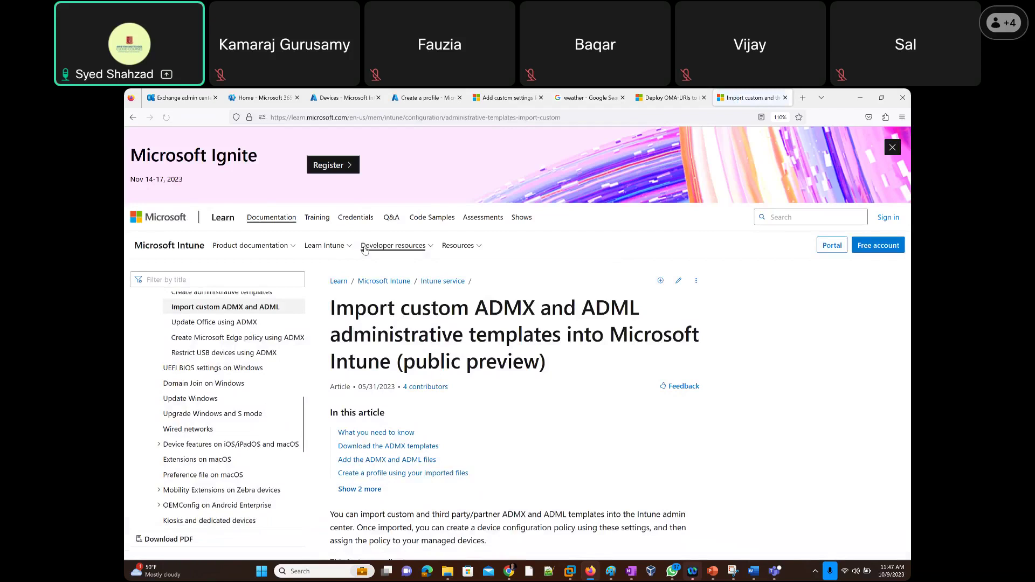
scroll(364, 250, "down", 2)
left_click_drag(387, 402, 434, 426)
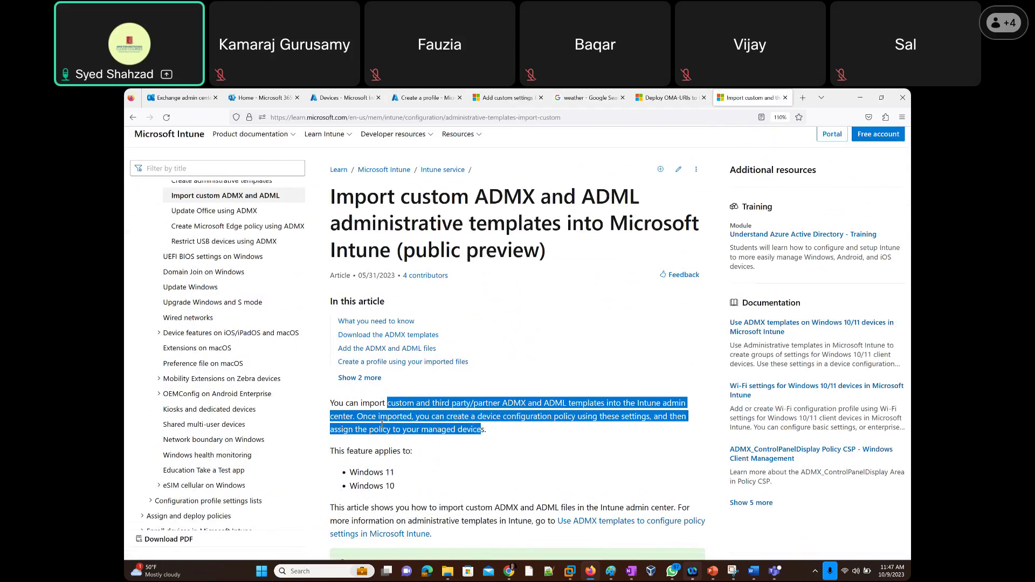
Highlight mozilla.admx, firefox.admx and 'ADMX file' in the What you need to know section.
scroll(381, 424, "down", 2)
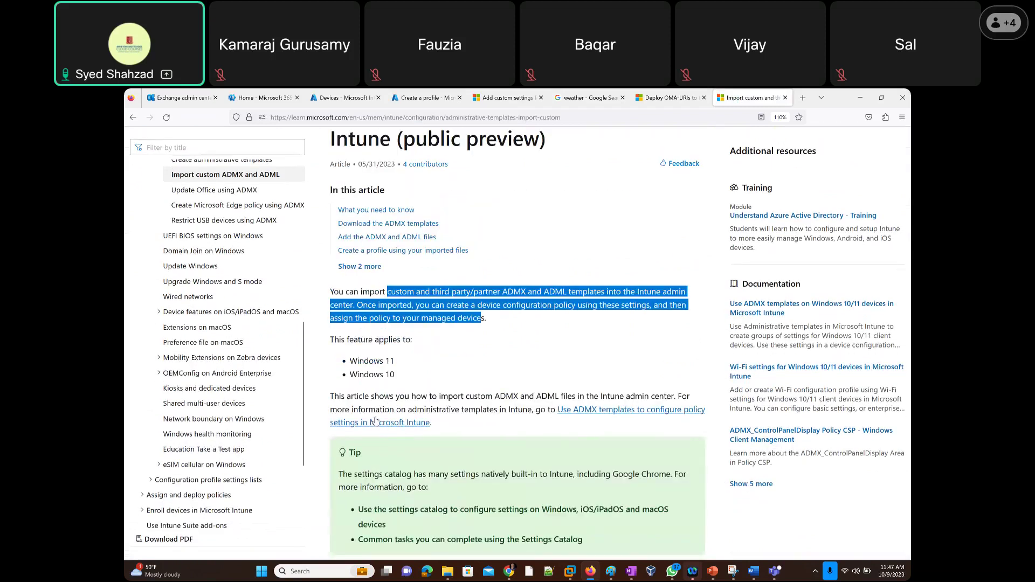
scroll(375, 420, "down", 6)
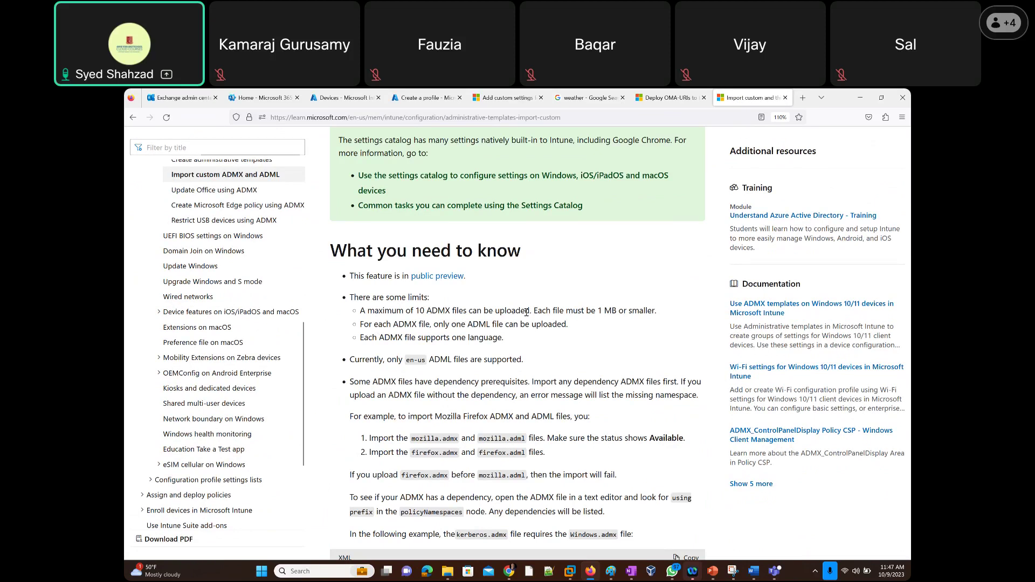
scroll(399, 360, "down", 2)
left_click_drag(411, 328, 461, 327)
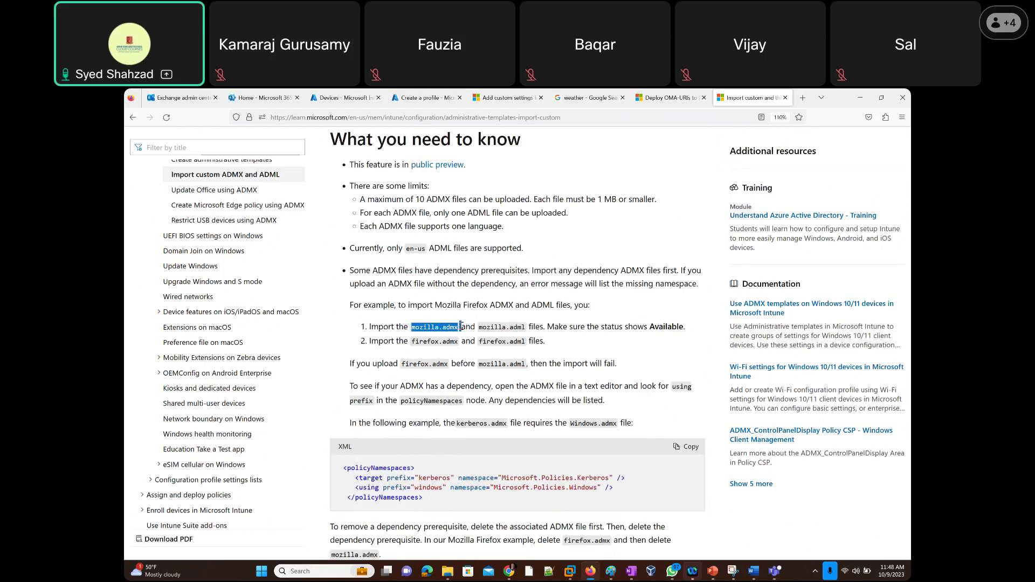
left_click_drag(412, 341, 463, 342)
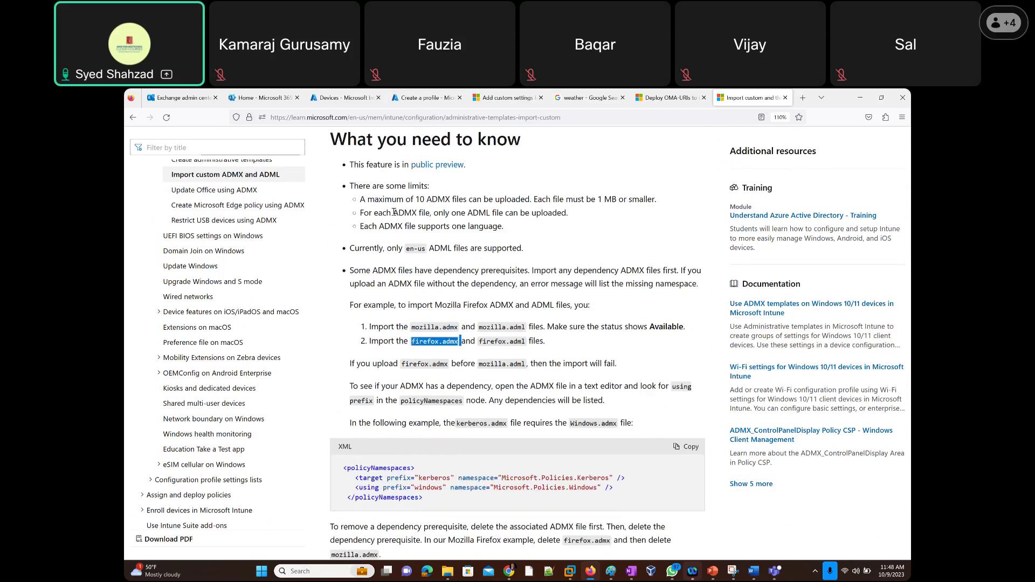
left_click_drag(393, 213, 432, 213)
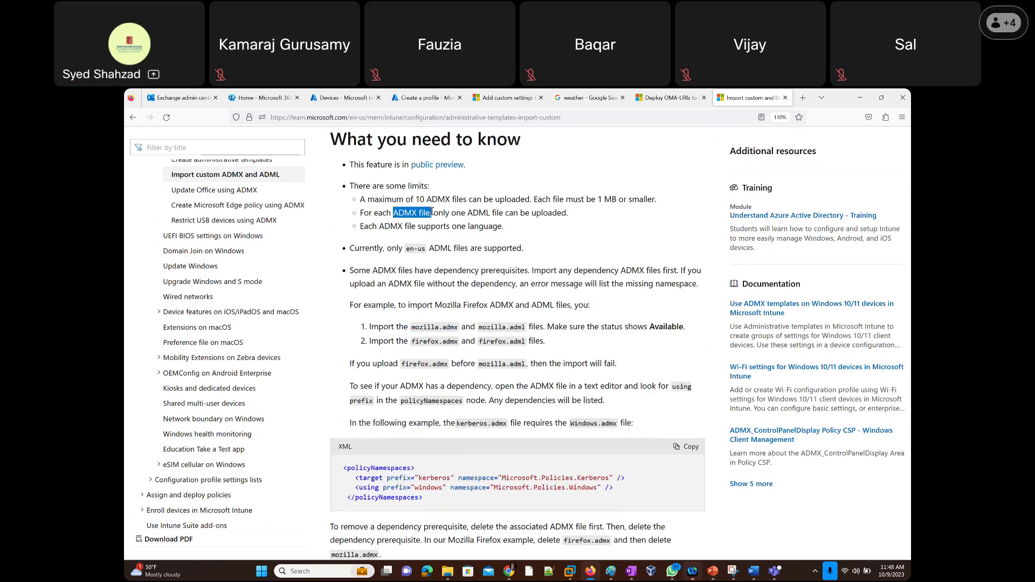
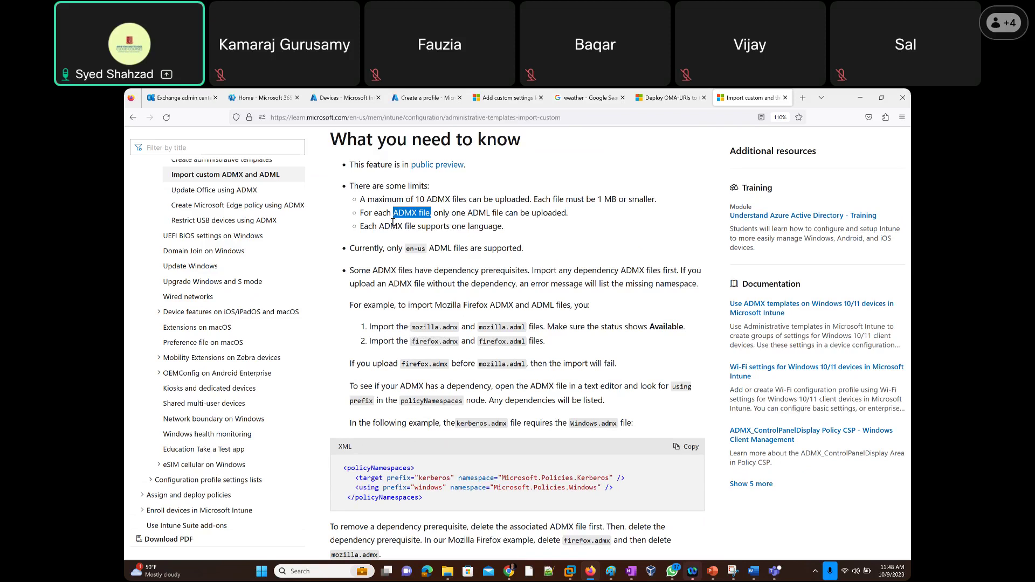
Highlight 'ADMX file' in the upload limits and scroll further down the article.
left_click_drag(392, 212, 439, 213)
scroll(418, 320, "down", 1)
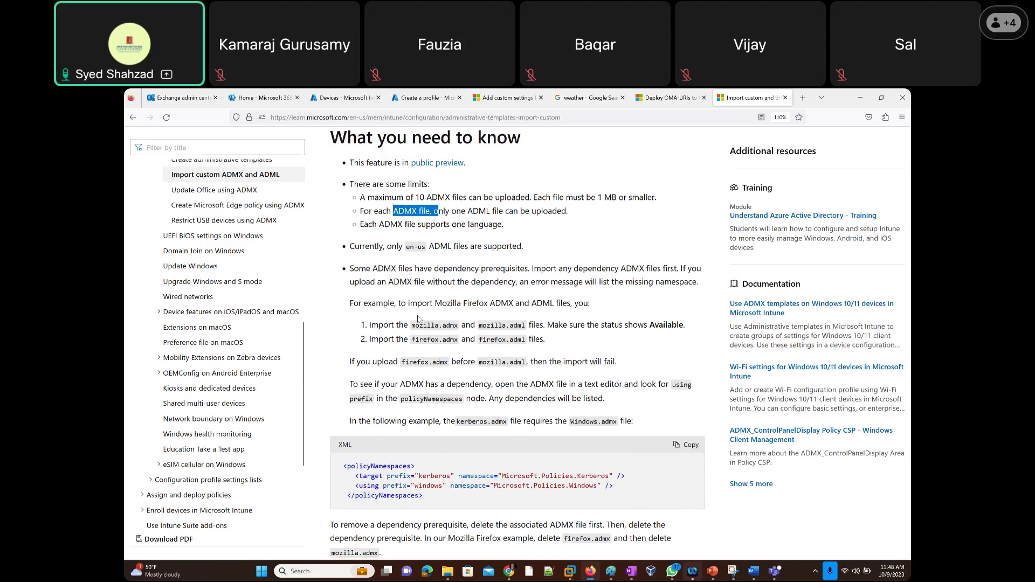
scroll(419, 319, "down", 4)
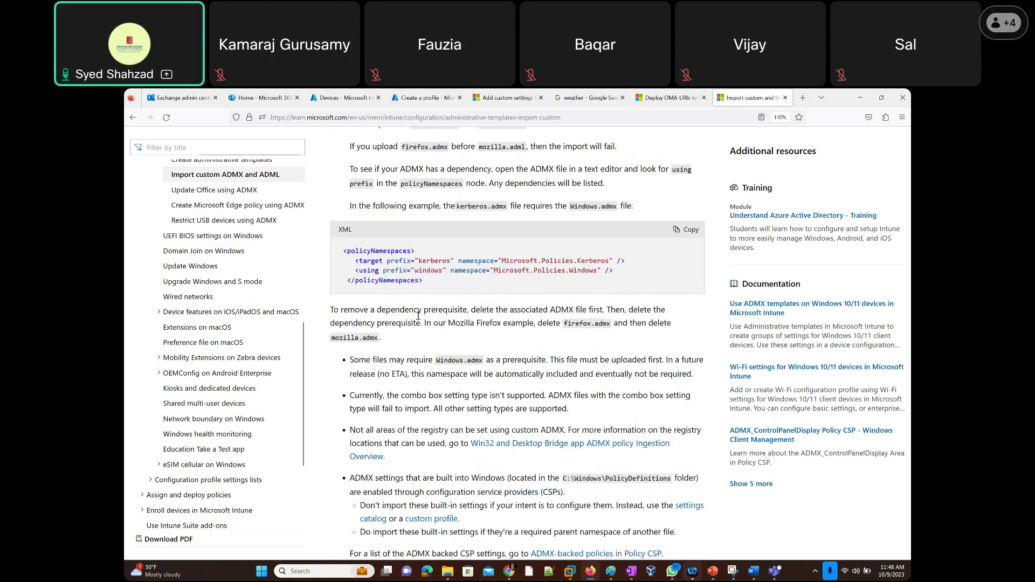
scroll(418, 316, "down", 2)
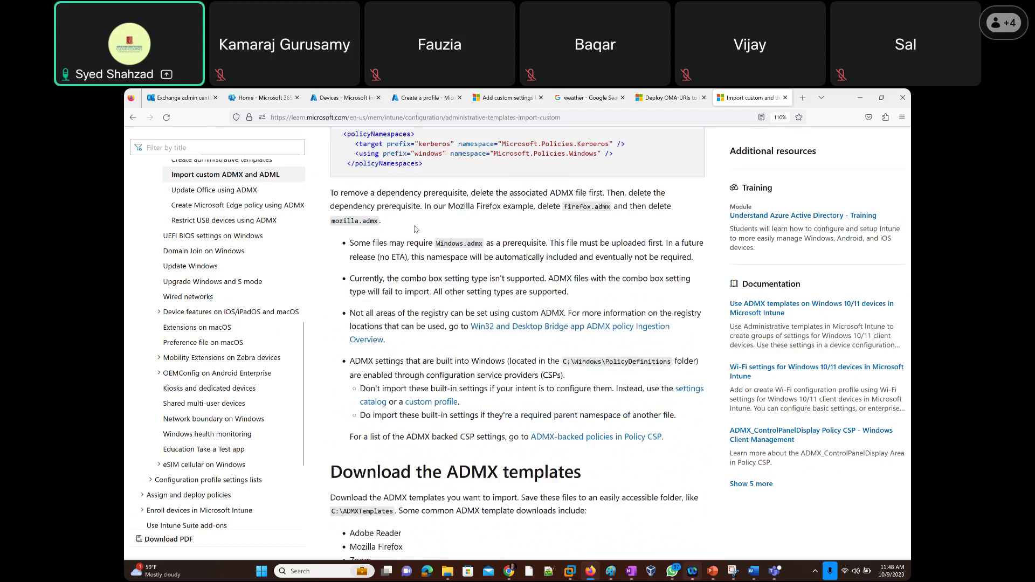
scroll(415, 229, "up", 4)
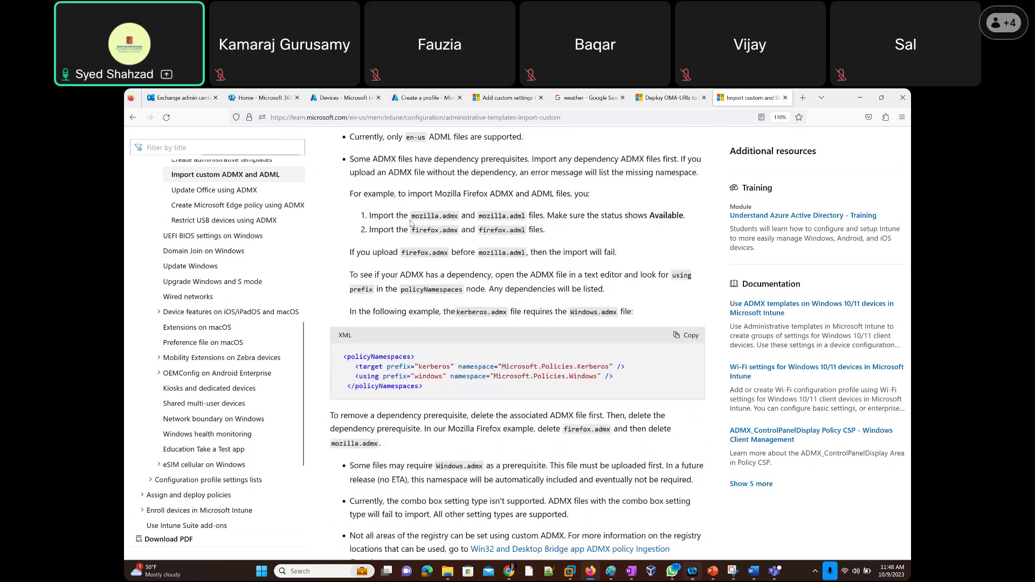
scroll(397, 237, "down", 2)
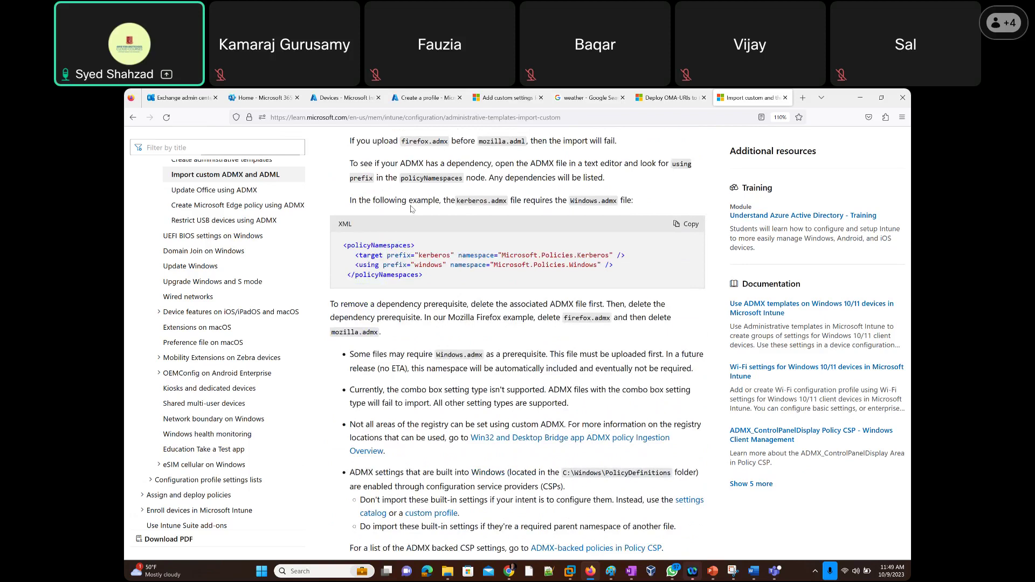
scroll(412, 209, "down", 3)
scroll(411, 205, "down", 2)
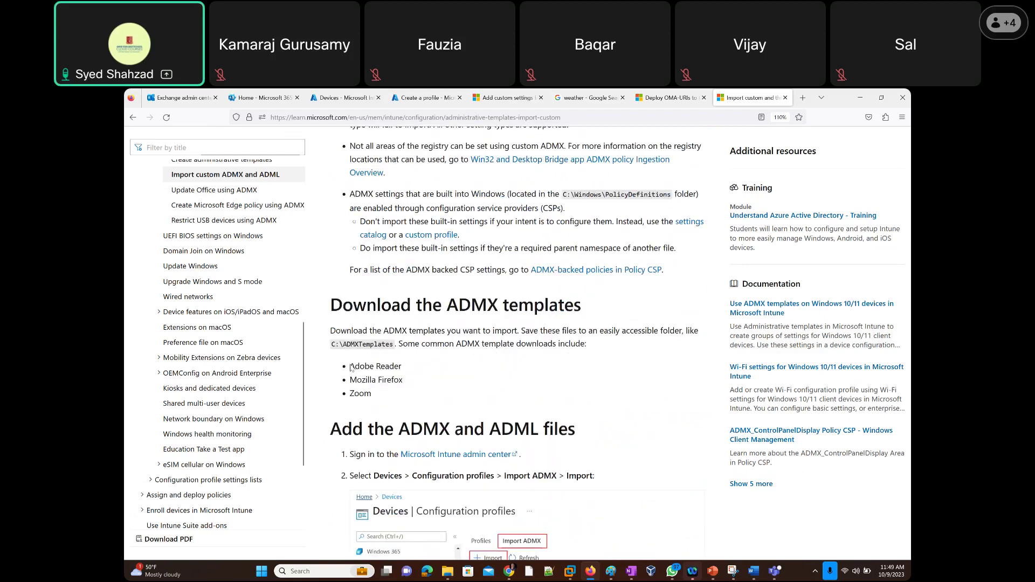
Highlight the common ADMX template downloads list, then read down to the article's end.
left_click_drag(349, 366, 414, 402)
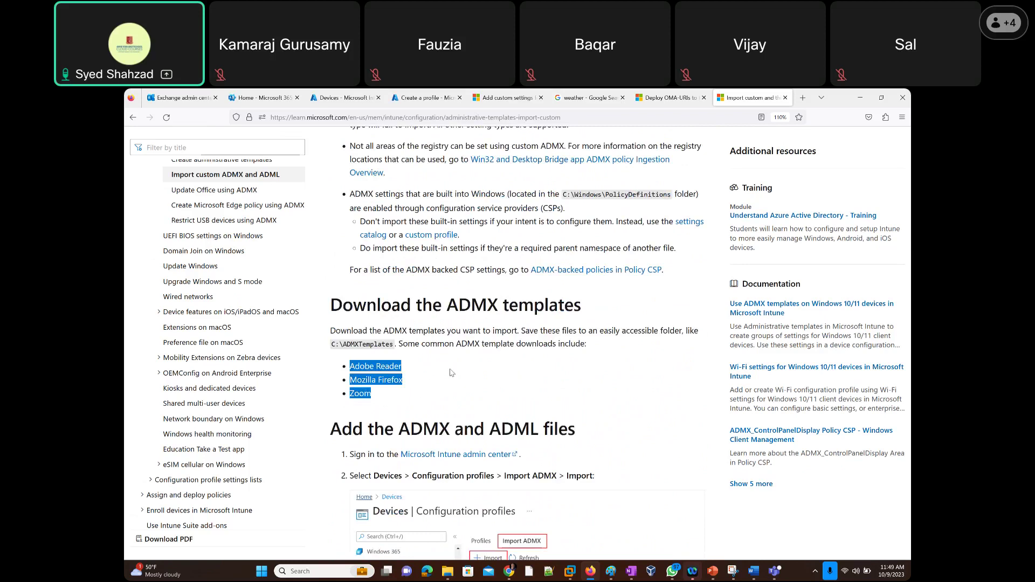
left_click(561, 380)
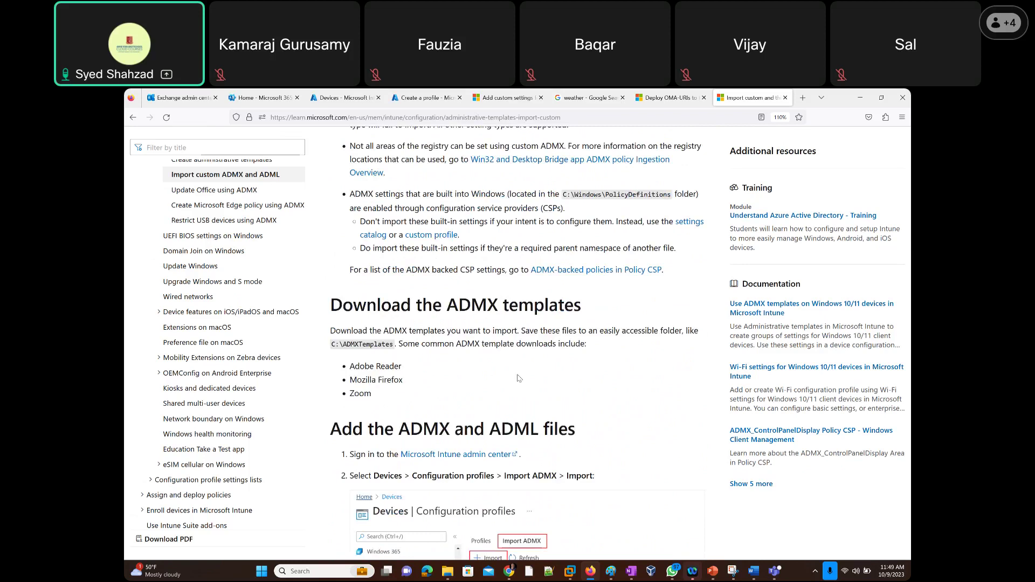
scroll(519, 378, "down", 3)
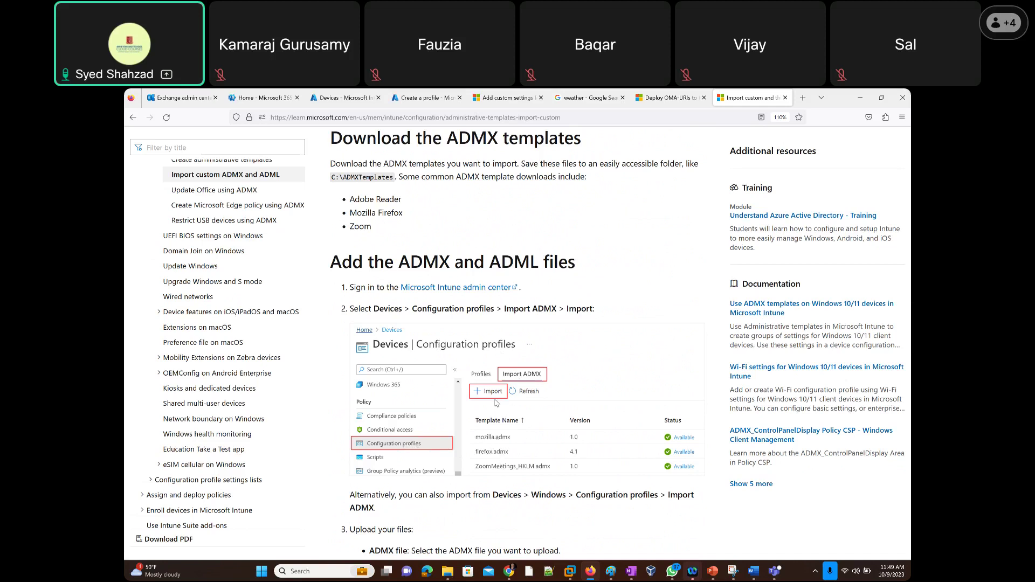
scroll(496, 404, "down", 3)
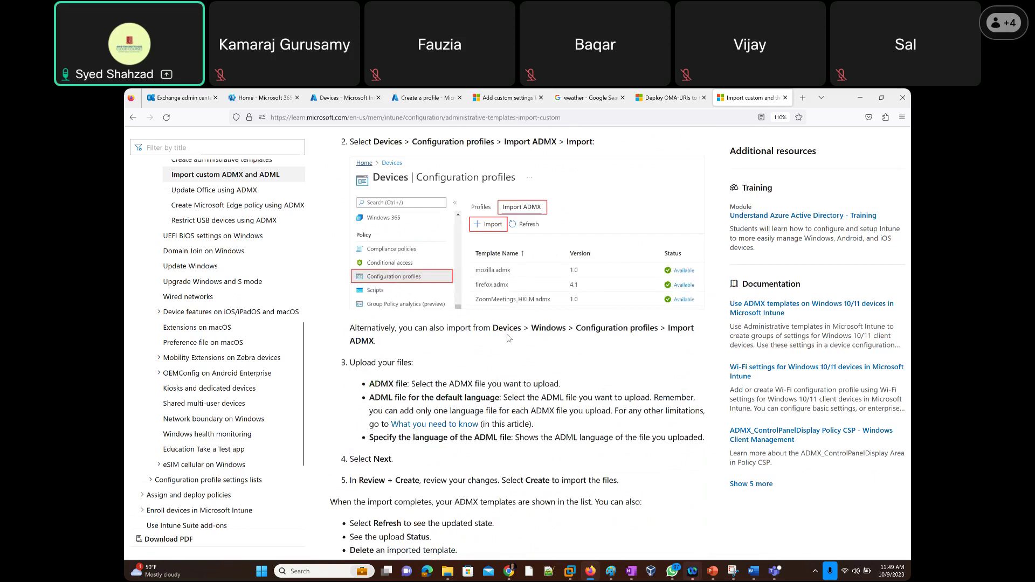
scroll(507, 339, "down", 4)
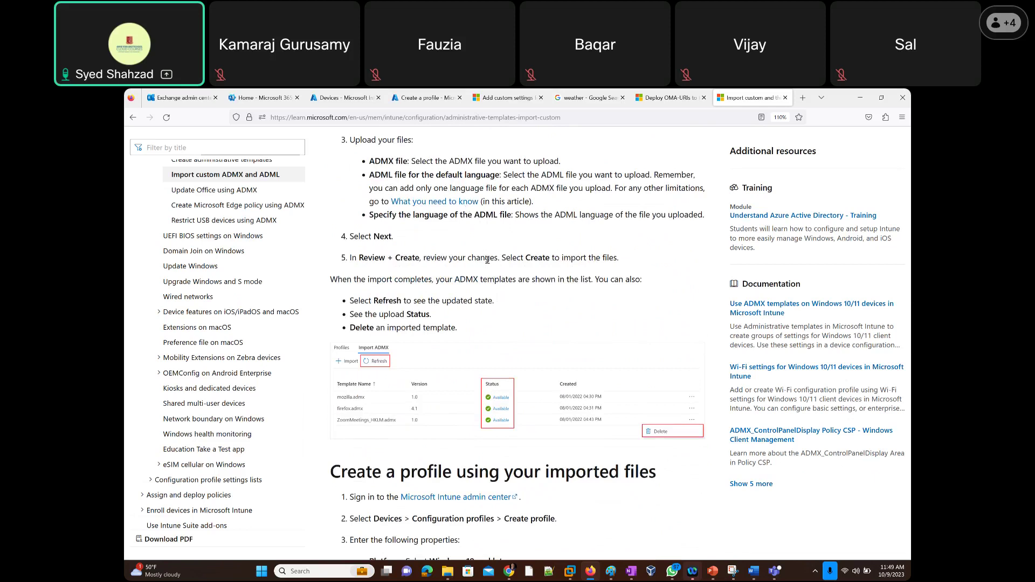
scroll(487, 260, "down", 6)
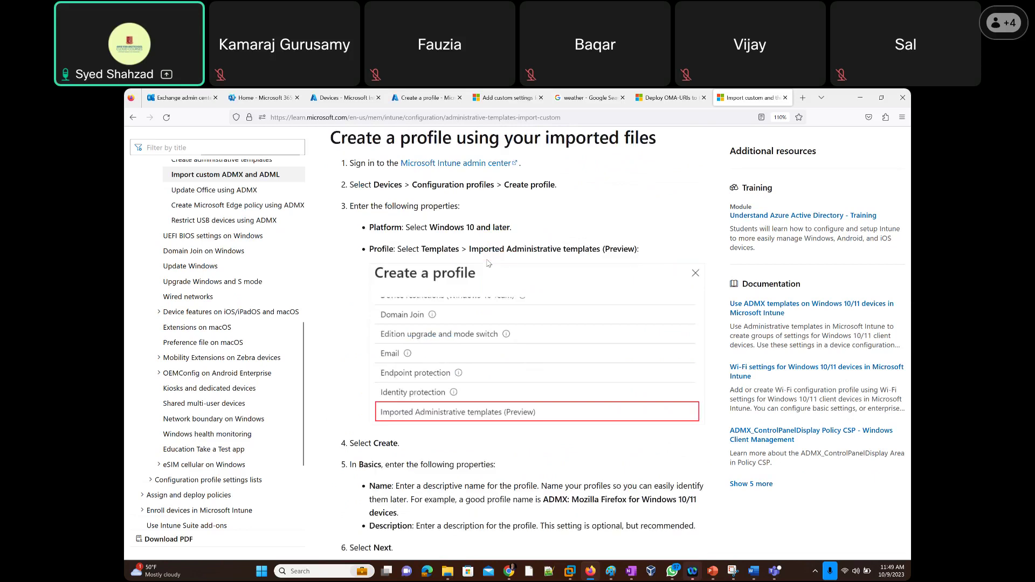
scroll(488, 263, "down", 5)
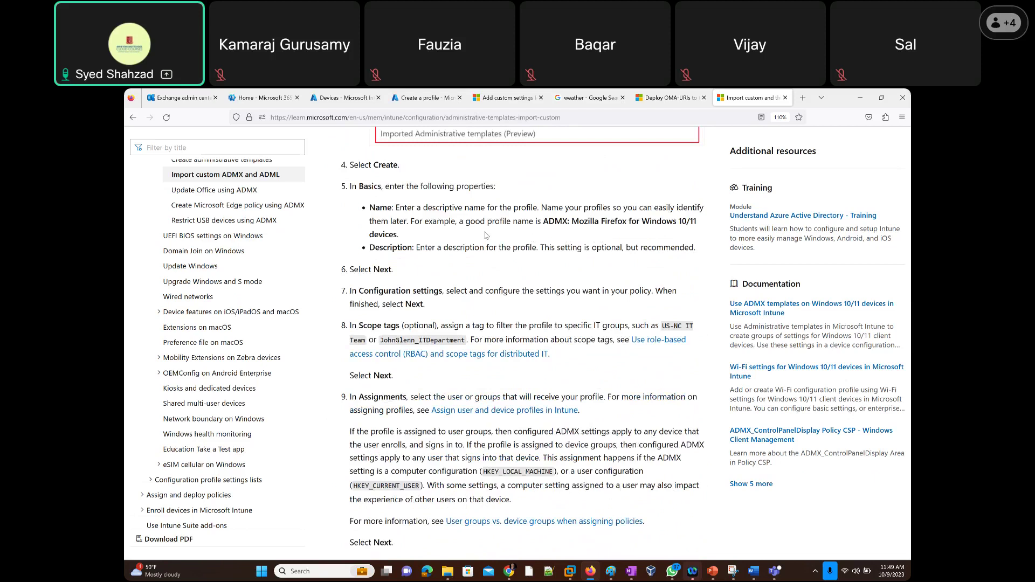
scroll(487, 236, "up", 3)
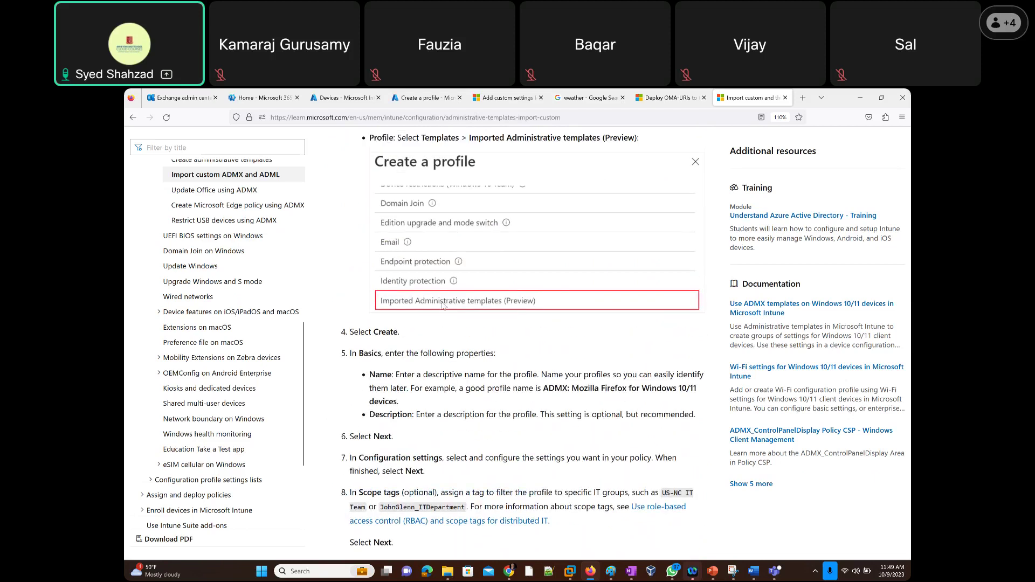
scroll(442, 305, "down", 4)
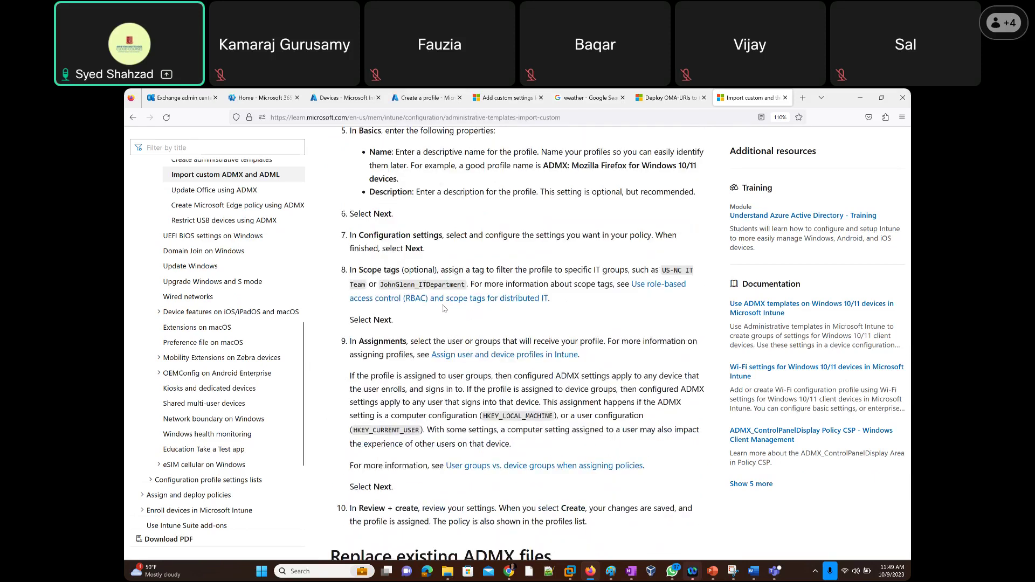
scroll(443, 308, "down", 6)
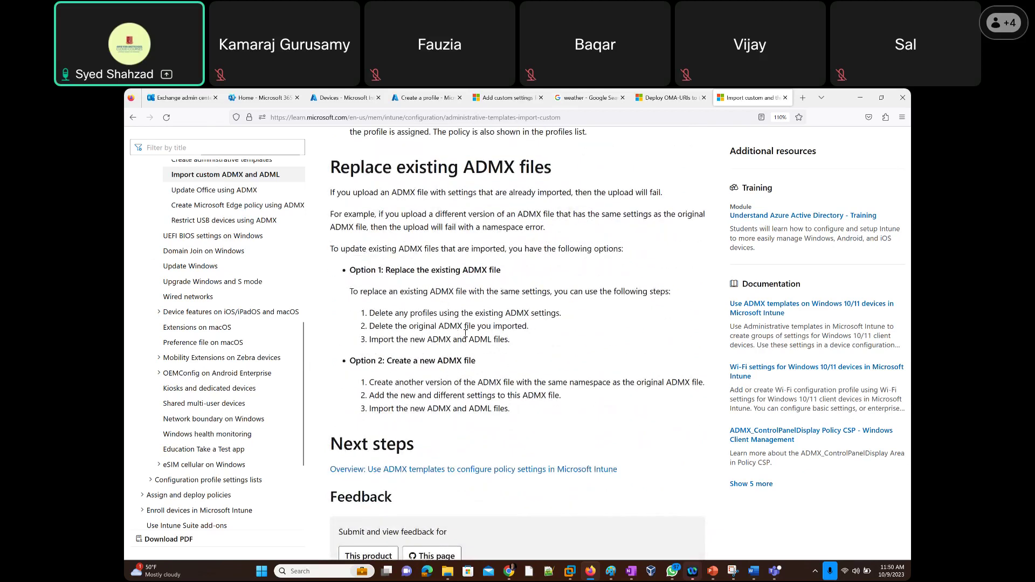
scroll(462, 337, "down", 3)
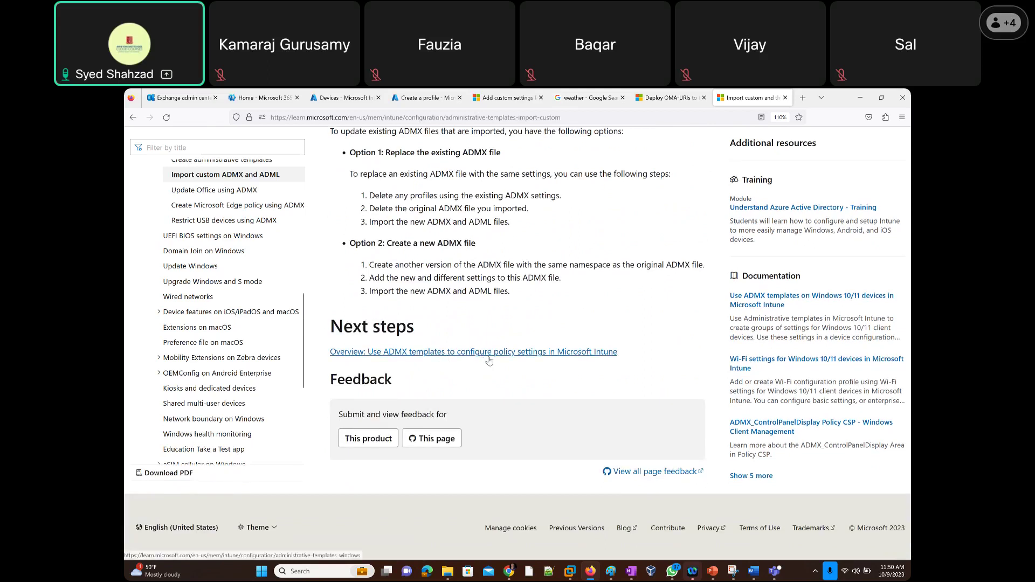
Open the ADMX templates overview, then select the Deploy OMA-URIs article's full title for copying.
left_click(479, 356)
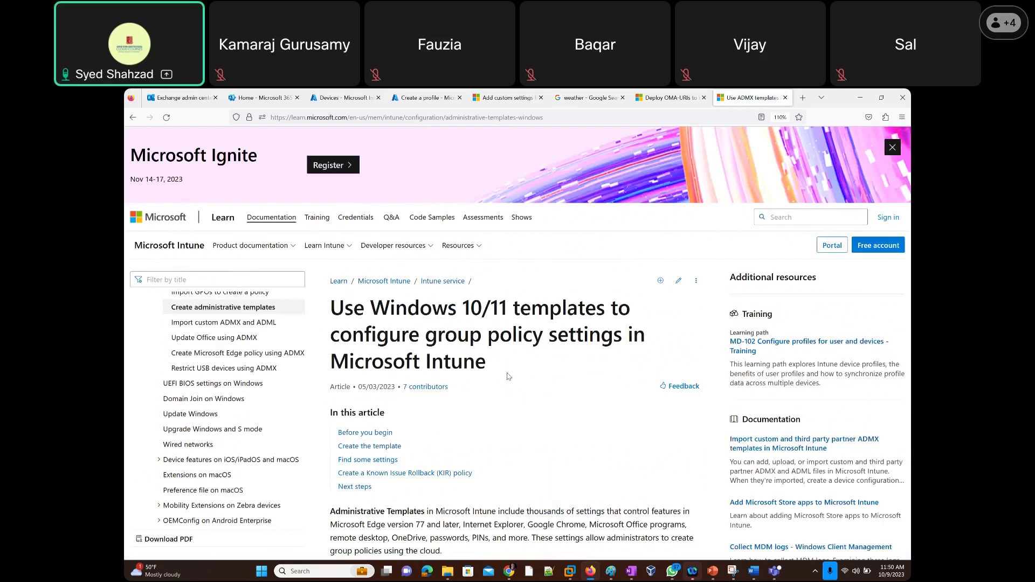
scroll(506, 375, "down", 5)
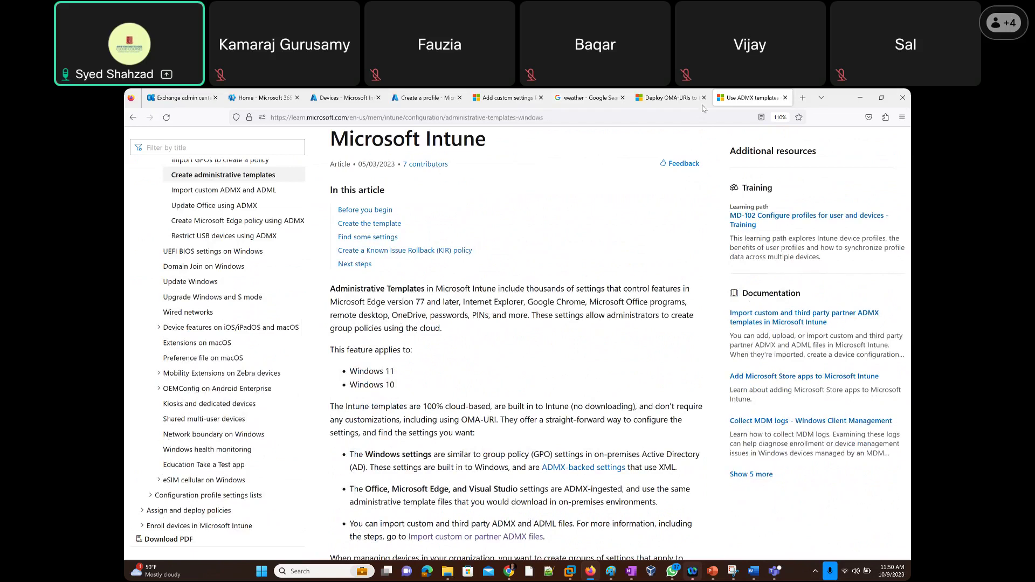
left_click(659, 100)
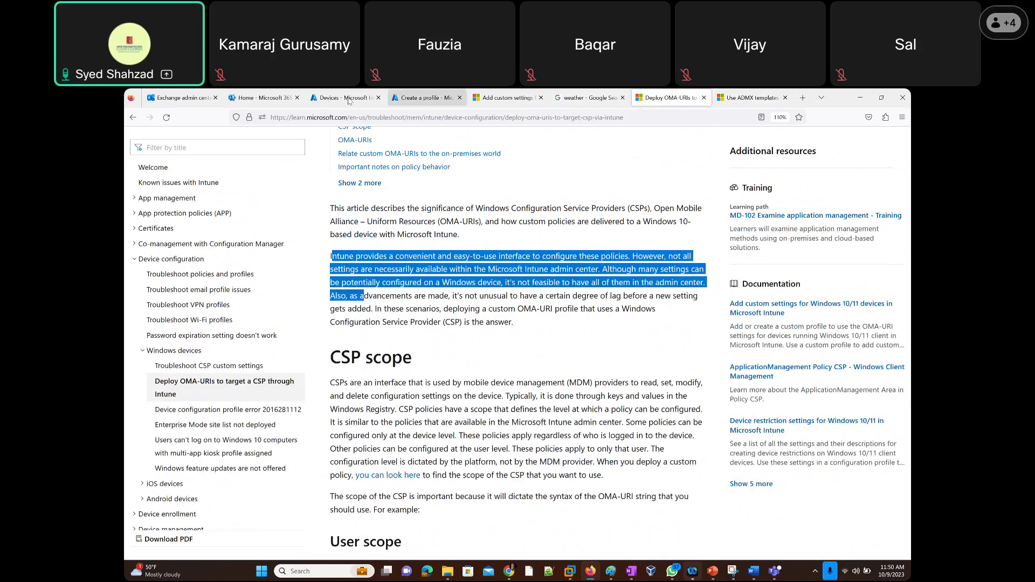
scroll(443, 213, "up", 6)
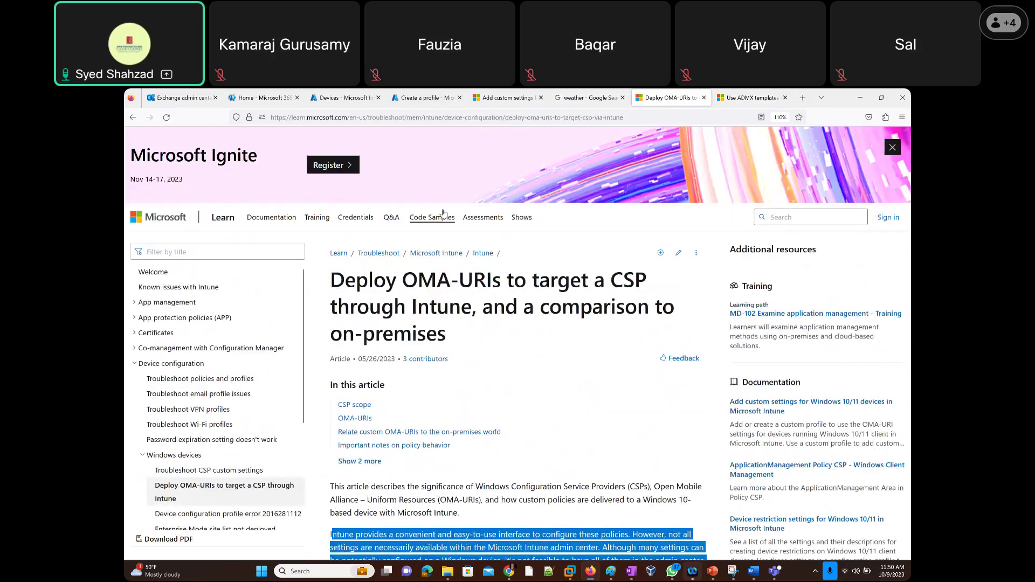
triple_click(429, 285)
key("ctrl+c")
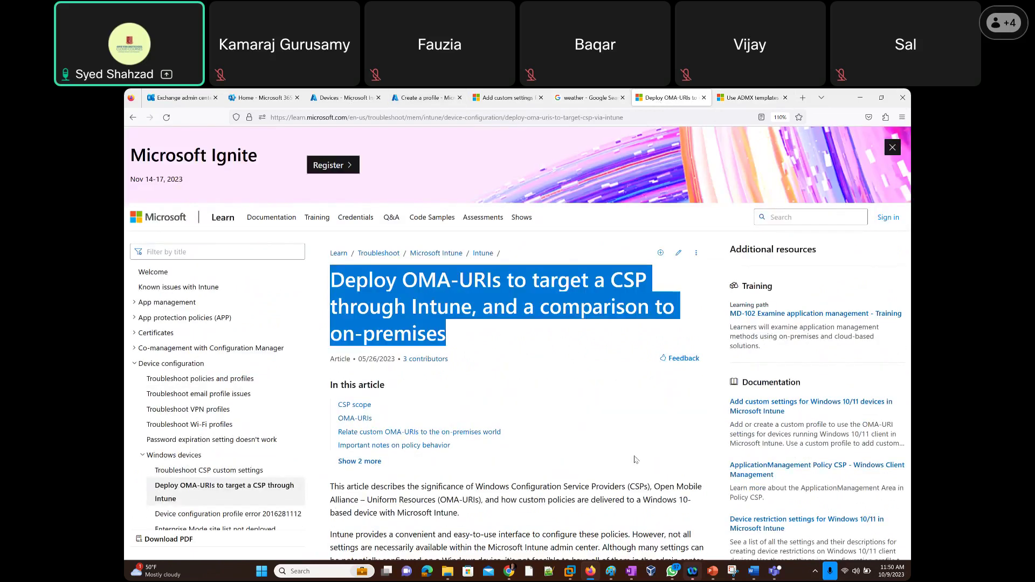
left_click(713, 571)
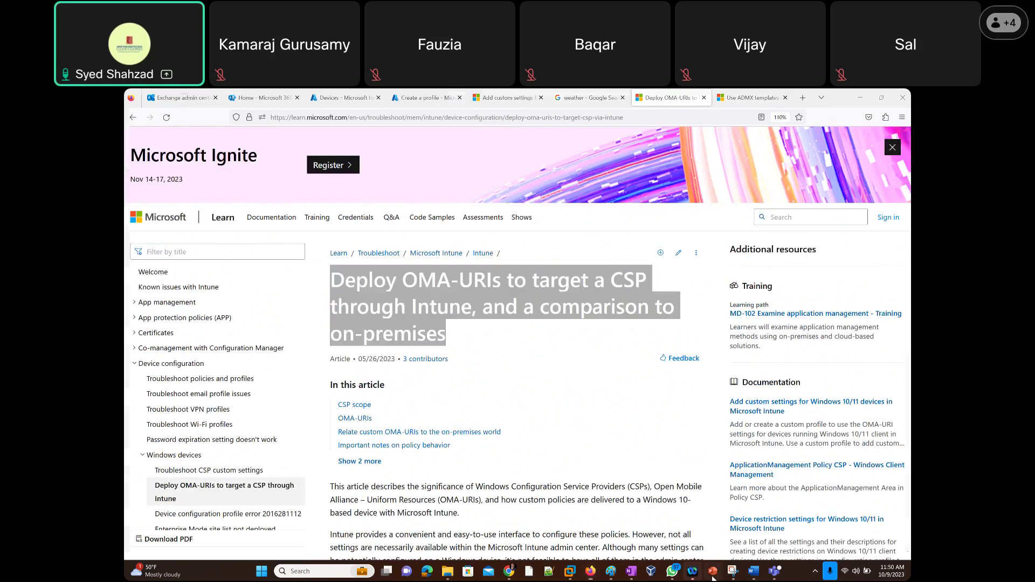
Paste the Deploy OMA-URIs article title and web address as bullets on slide 37.
left_click(171, 345)
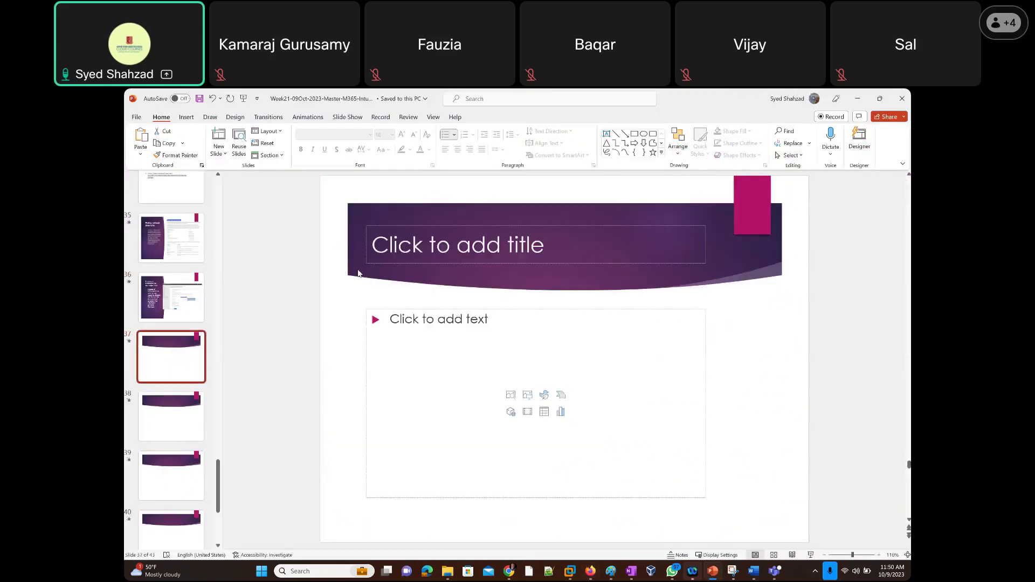
left_click(401, 324)
key("ctrl+v")
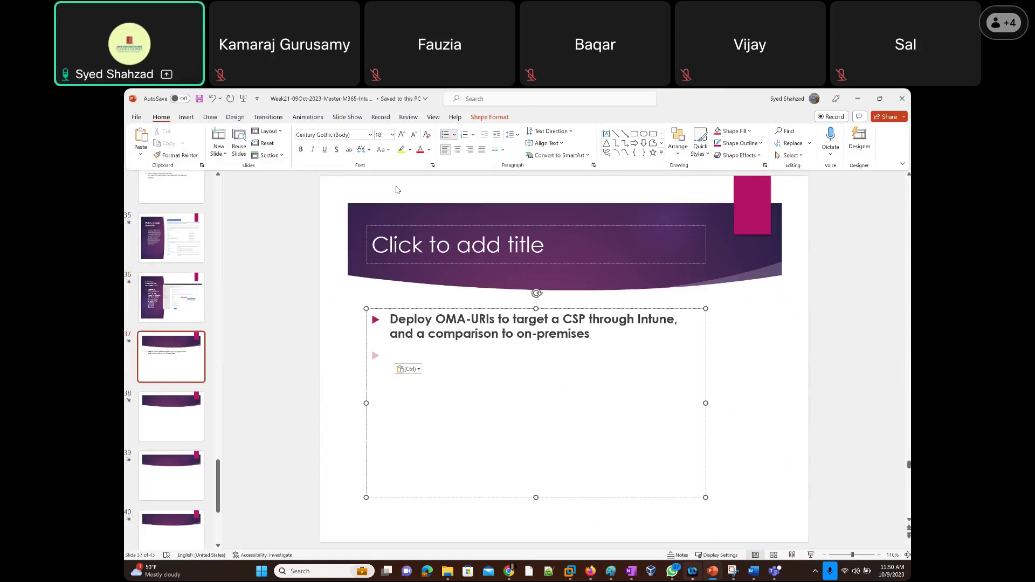
key("alt+Tab")
left_click(387, 116)
key("ctrl+c")
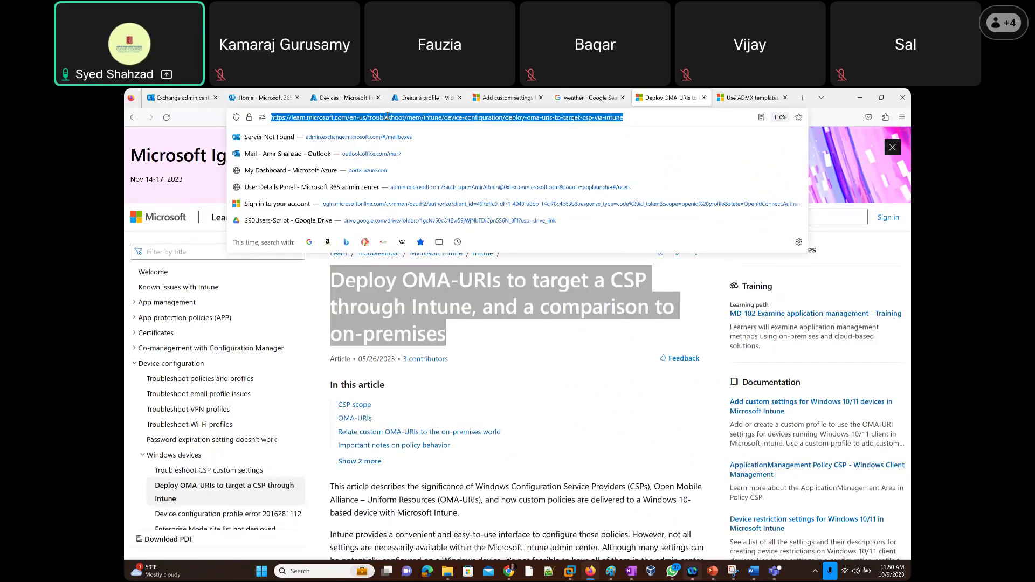
key("alt+Tab")
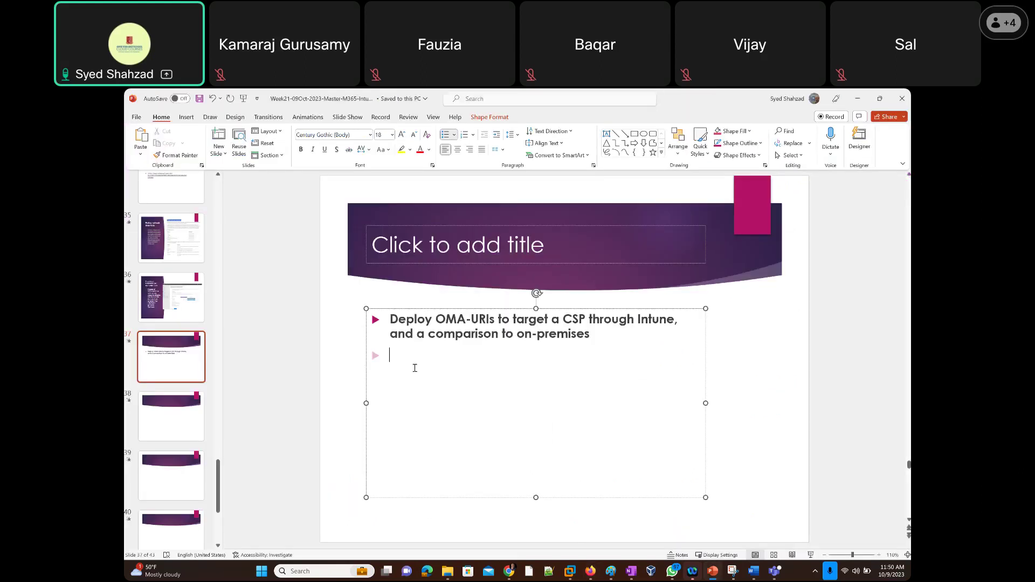
key("ctrl+v")
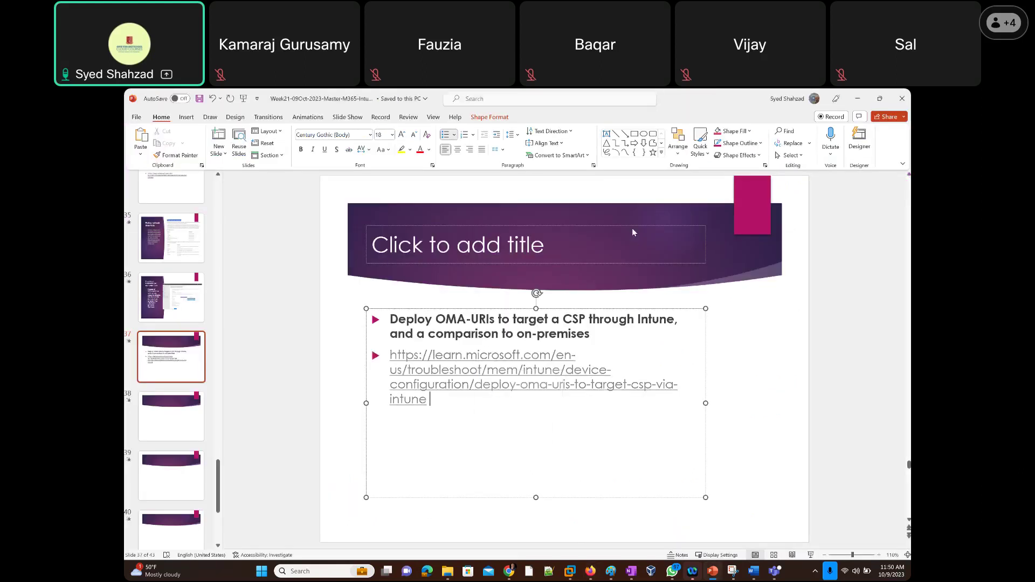
Paste the ADMX templates article link into slide 38's body.
key("alt+Tab")
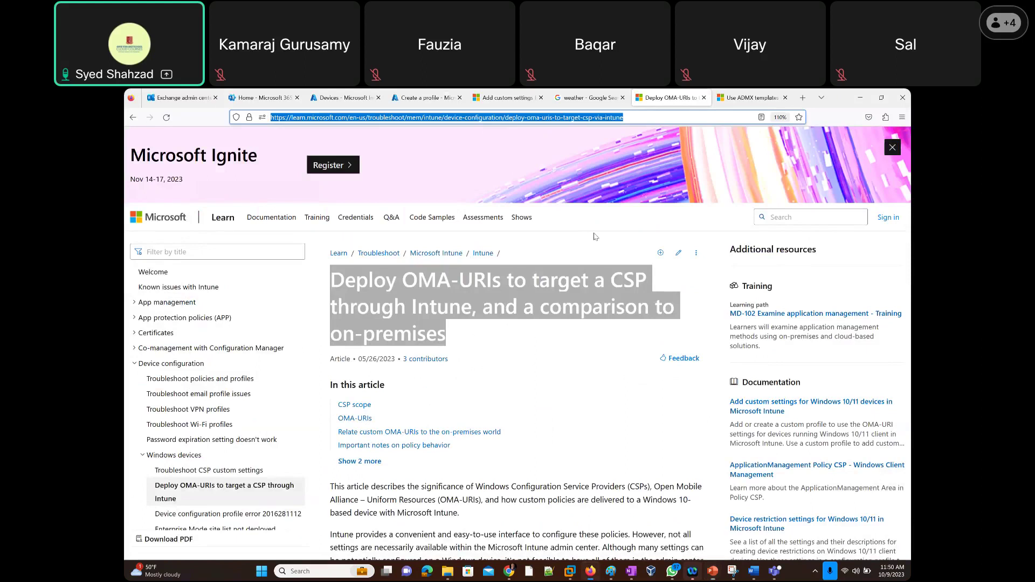
key("ctrl+Tab")
left_click(580, 117)
key("ctrl+c")
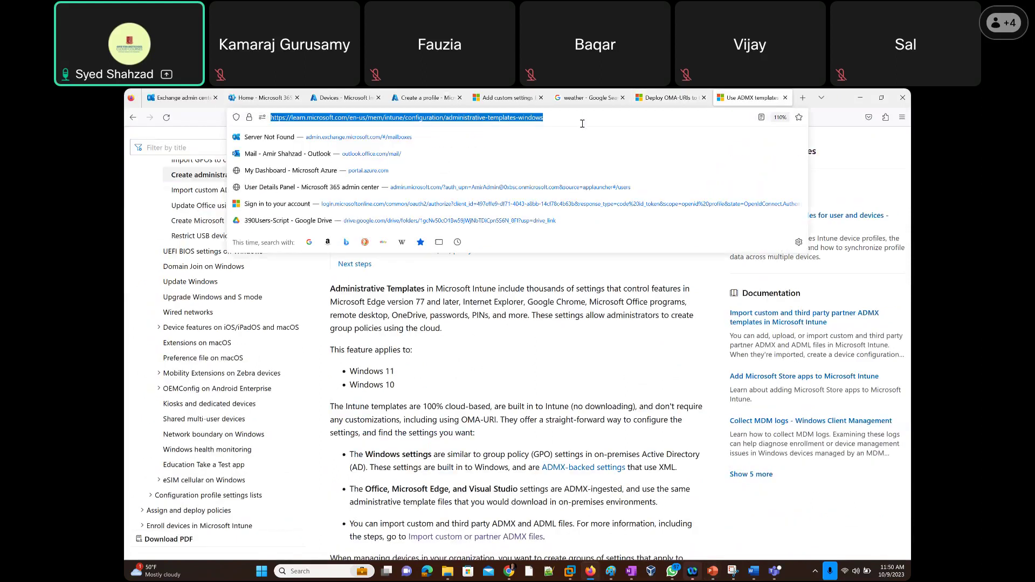
key("alt+Tab")
left_click(168, 428)
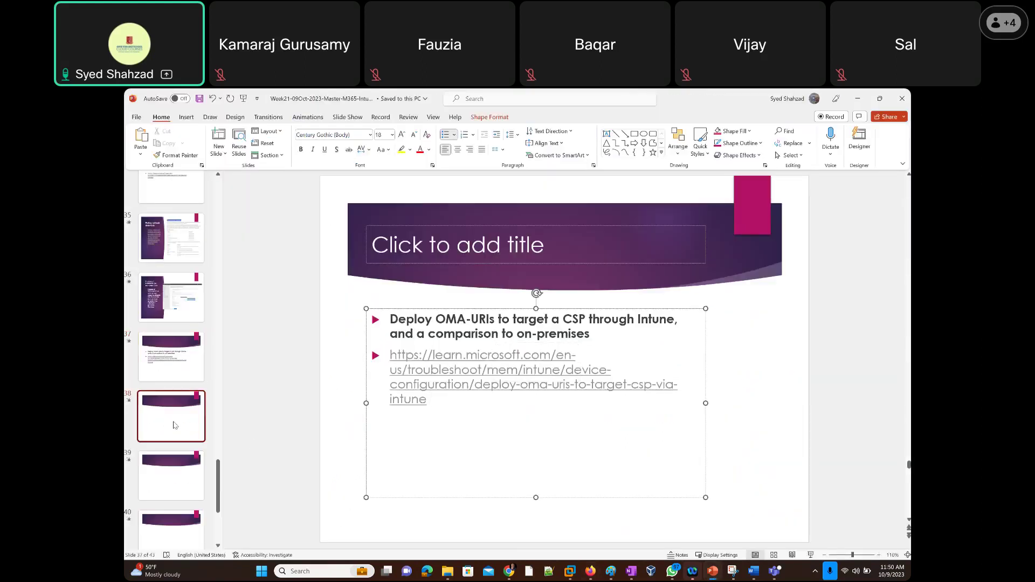
left_click(403, 324)
key("ctrl+v")
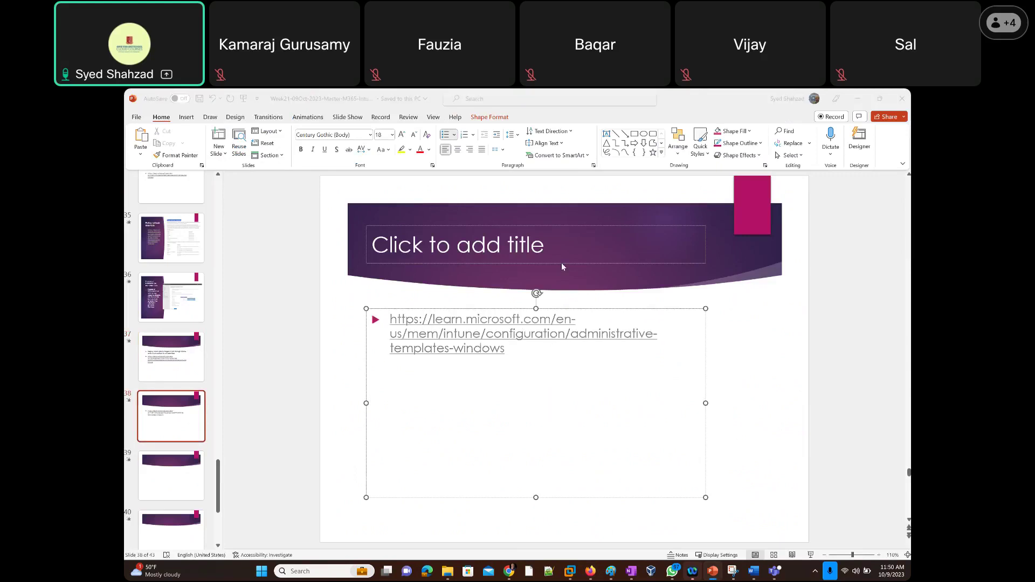
Title slide 38 'Use Windows 10/11 templates to configure group policy settings in Microsoft Intune' and save.
key("alt+Tab")
scroll(461, 194, "up", 3)
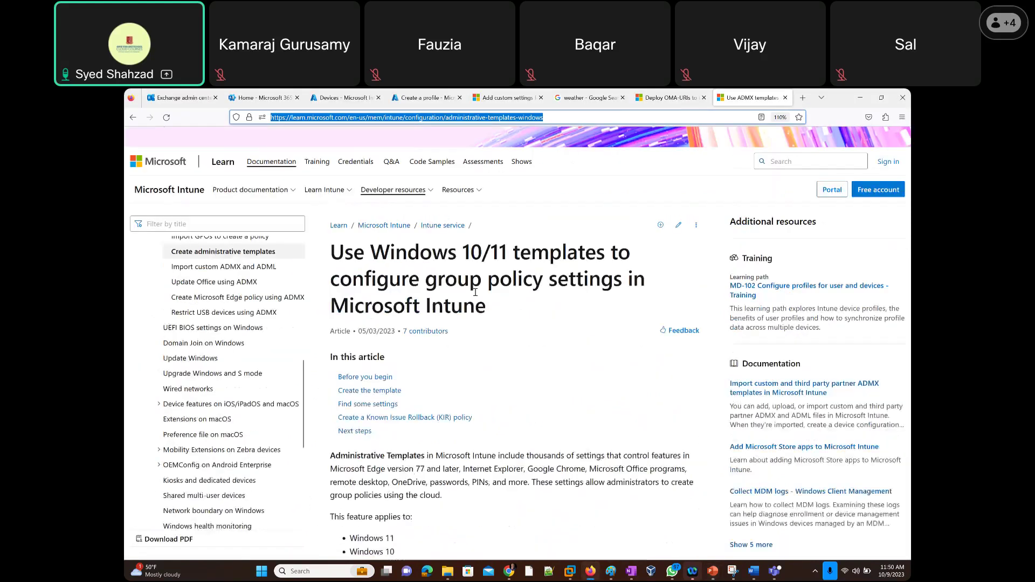
left_click_drag(487, 307, 330, 257)
key("ctrl+c")
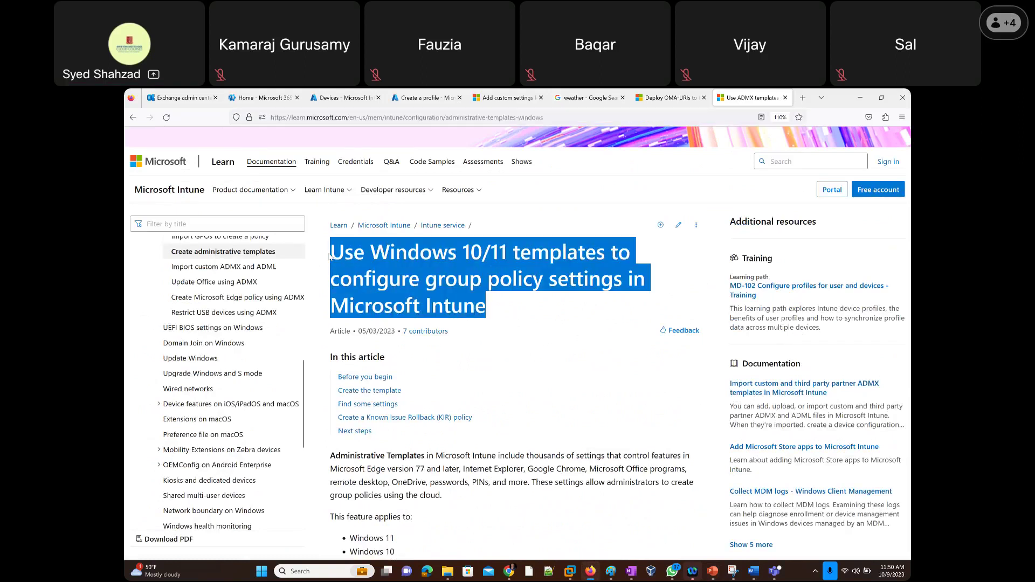
key("alt+Tab")
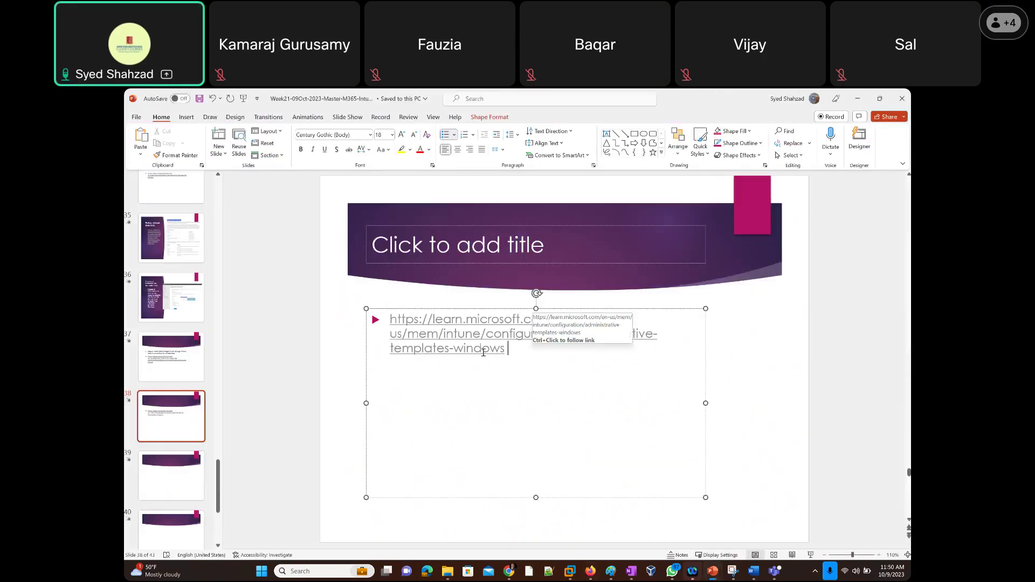
left_click(416, 246)
key("ctrl+v")
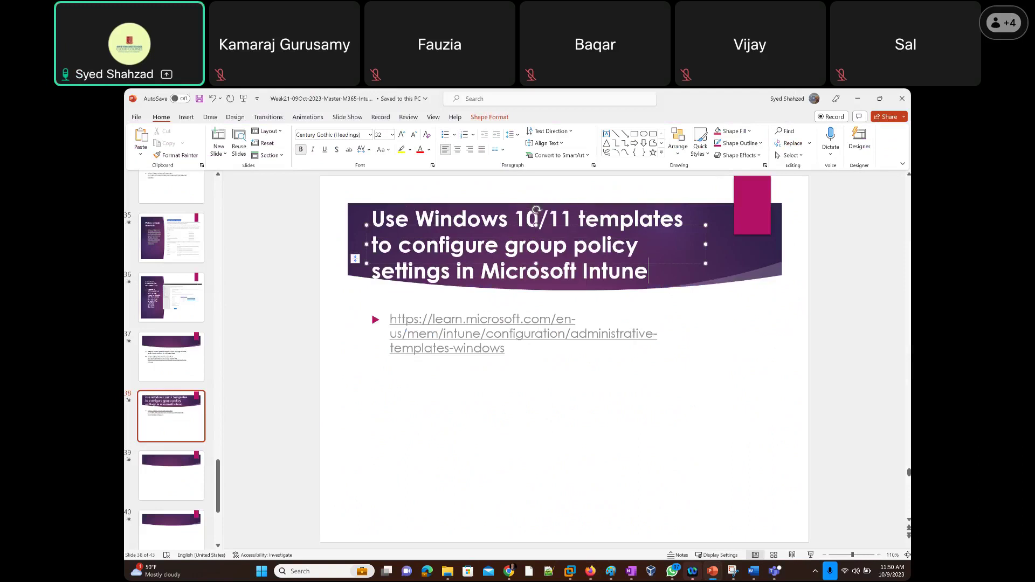
key("ctrl+s")
key("alt+Tab")
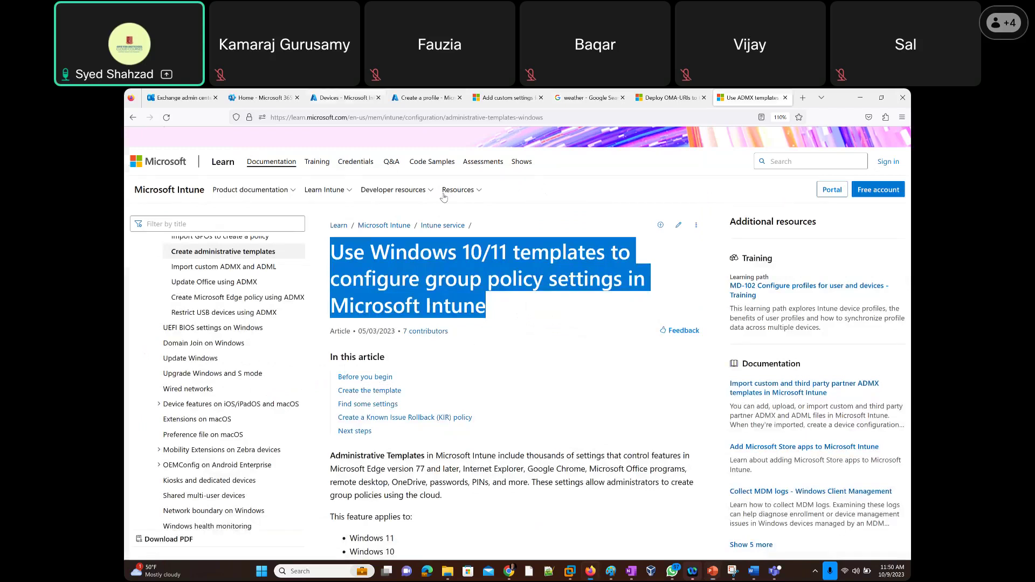
Show the empty Import ADMX list under Configuration profiles and start an ADMX import.
left_click(346, 98)
left_click(372, 209)
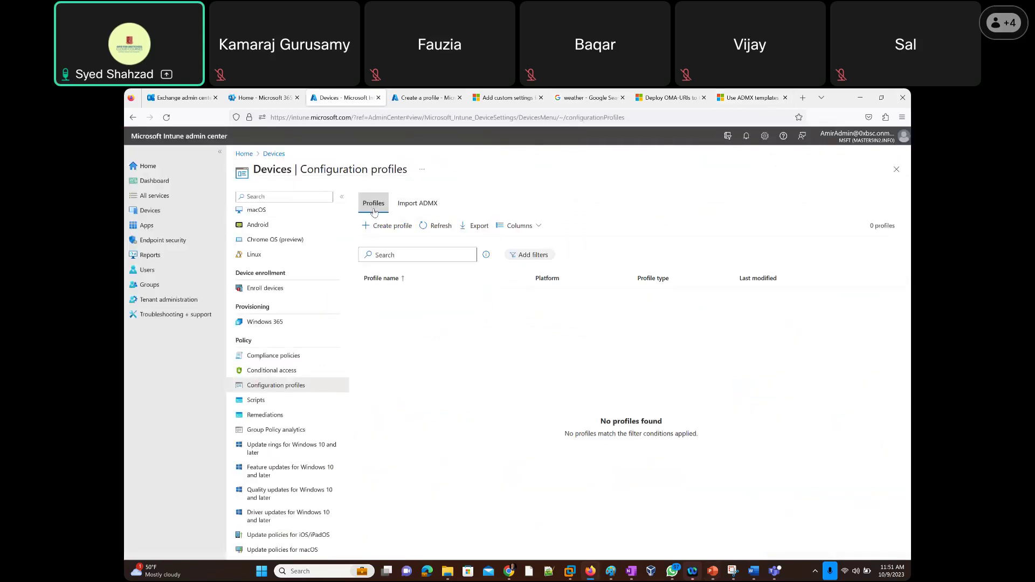
left_click(414, 209)
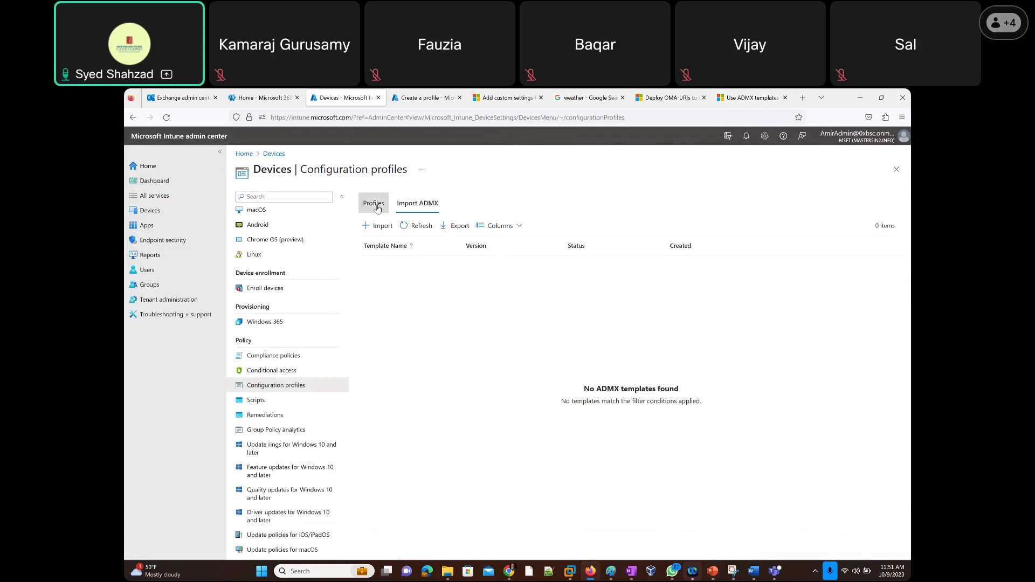
left_click(377, 208)
left_click(415, 207)
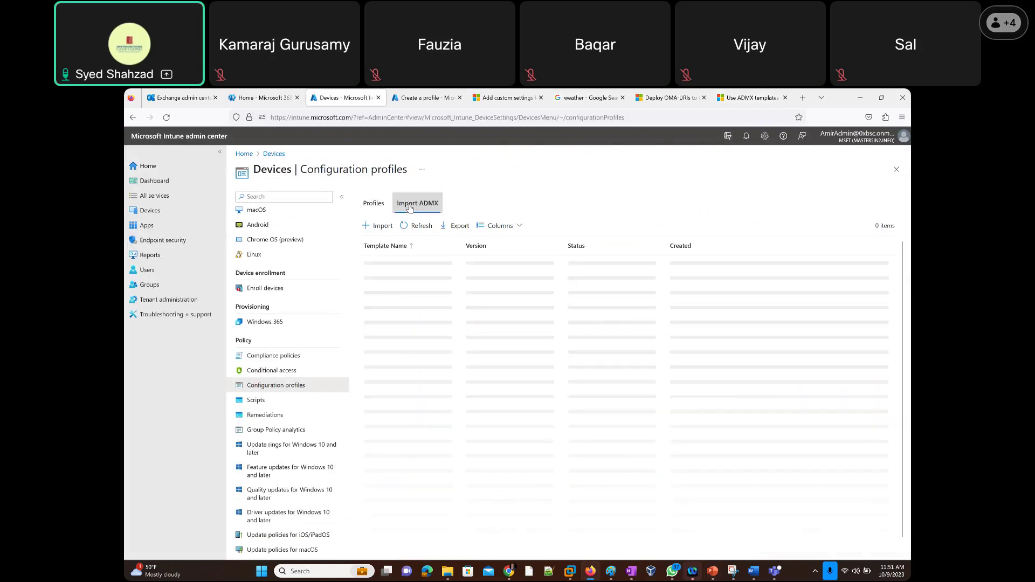
left_click(377, 226)
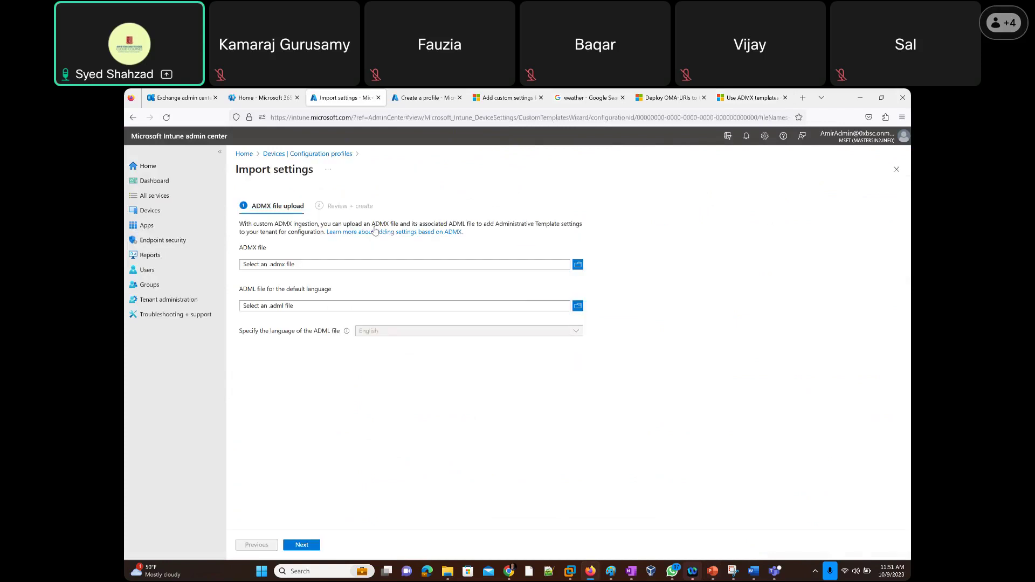
Browse for the ADMX and ADML files to upload, cancelling both file pickers.
left_click(287, 266)
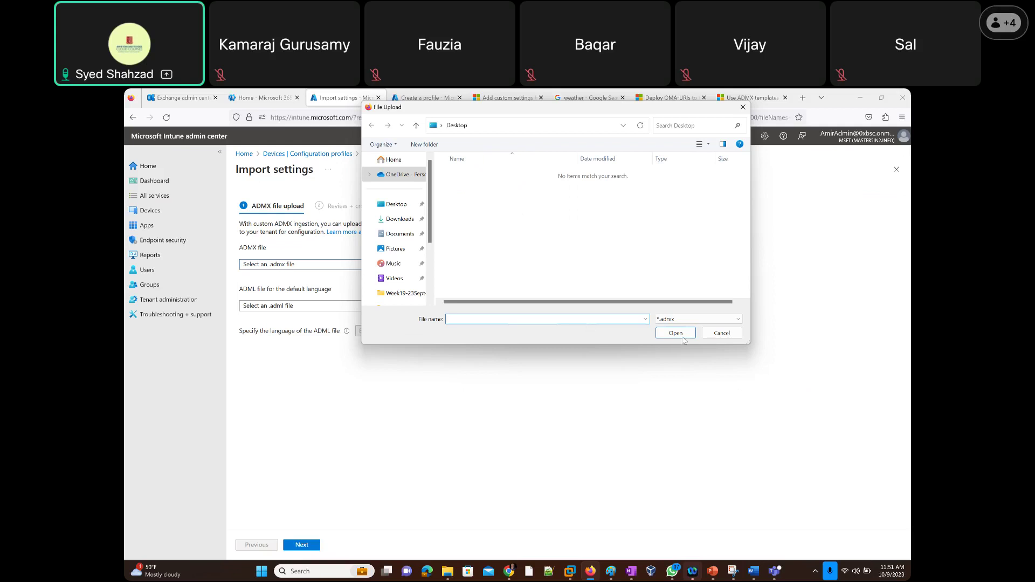
left_click(722, 333)
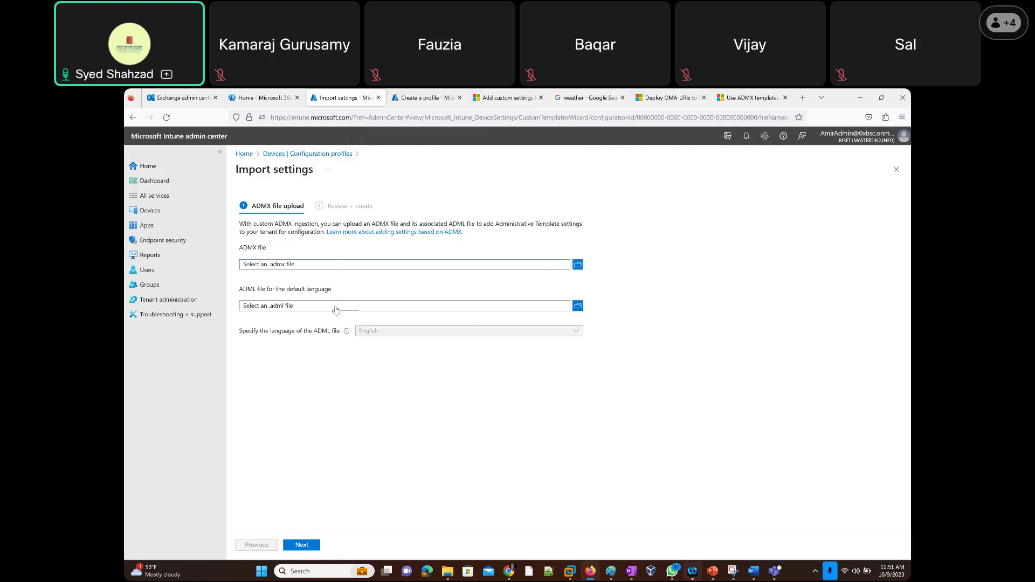
left_click_drag(287, 290, 344, 293)
left_click(359, 310)
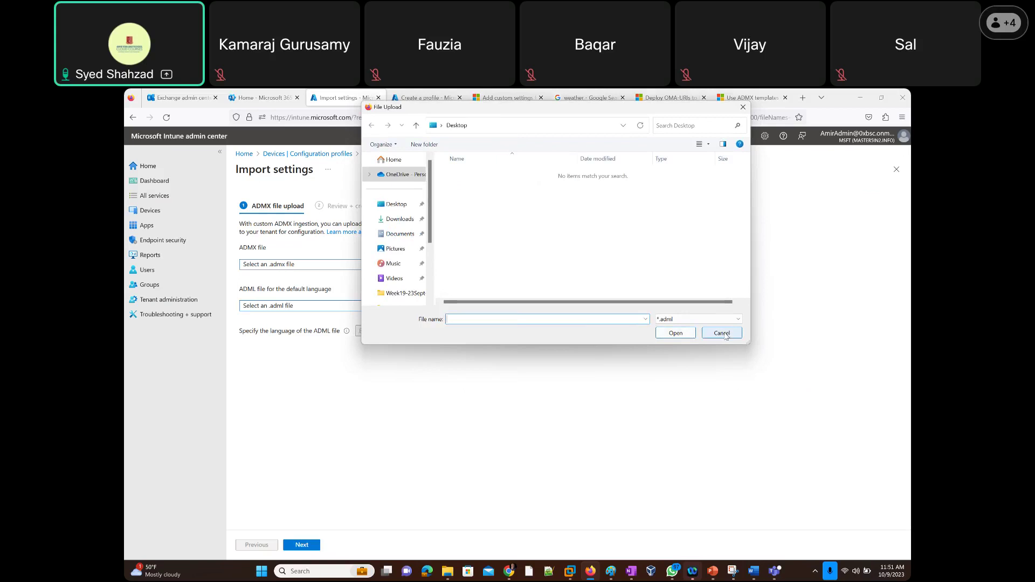
left_click(722, 333)
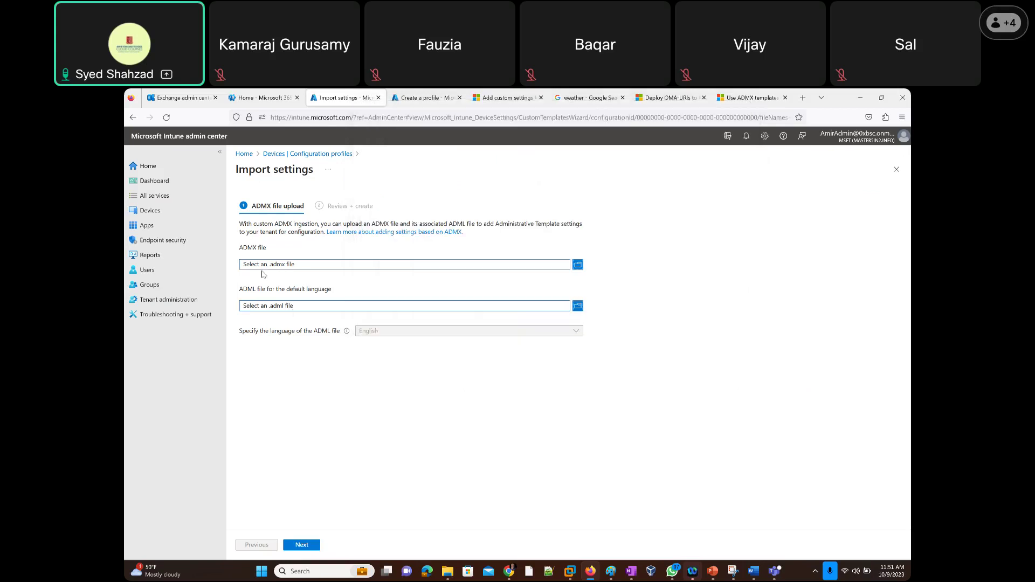
Create a Windows 10 and later profile from the Endpoint protection template.
left_click(897, 169)
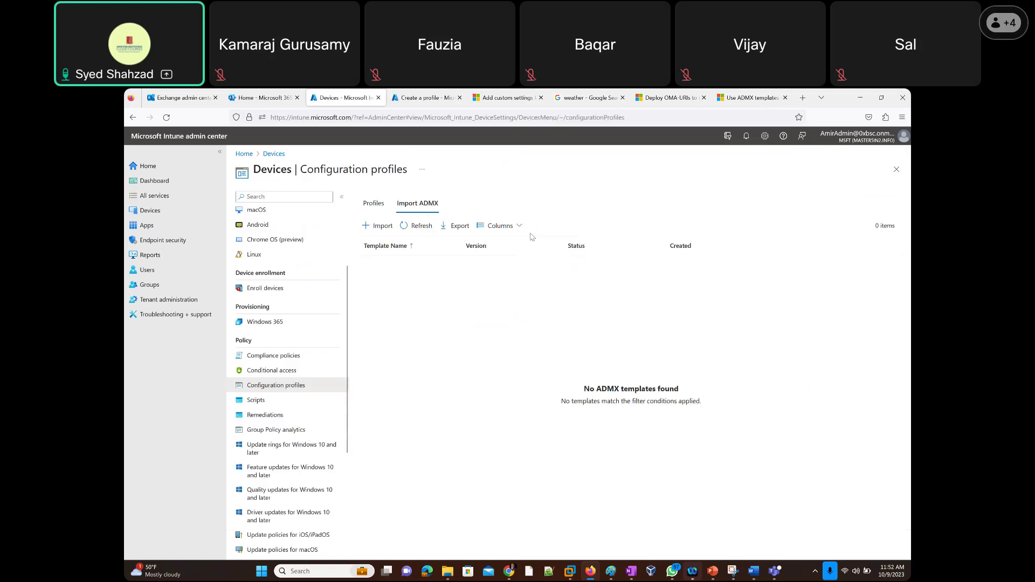
left_click(373, 204)
left_click(391, 230)
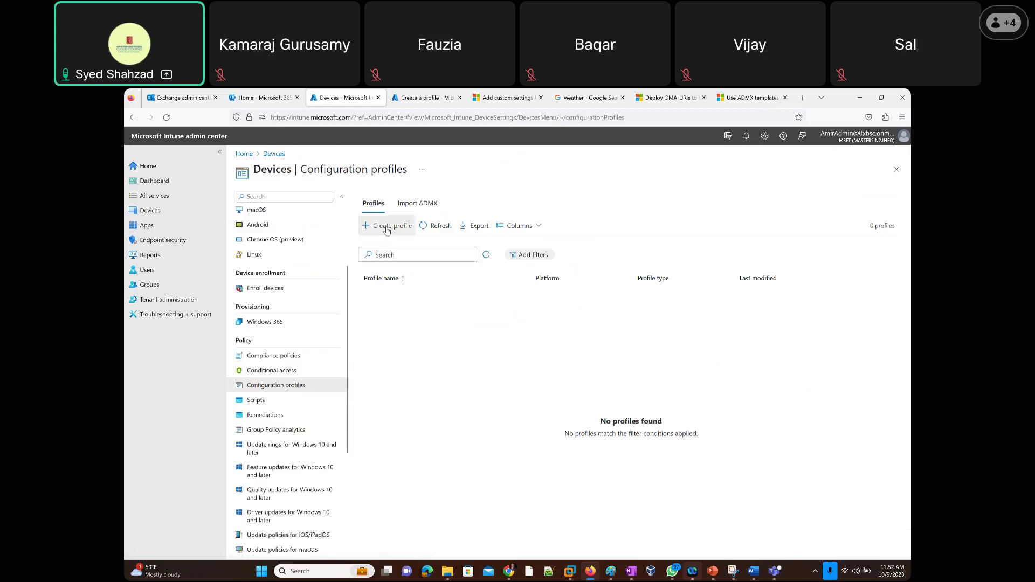
left_click(706, 200)
left_click(710, 287)
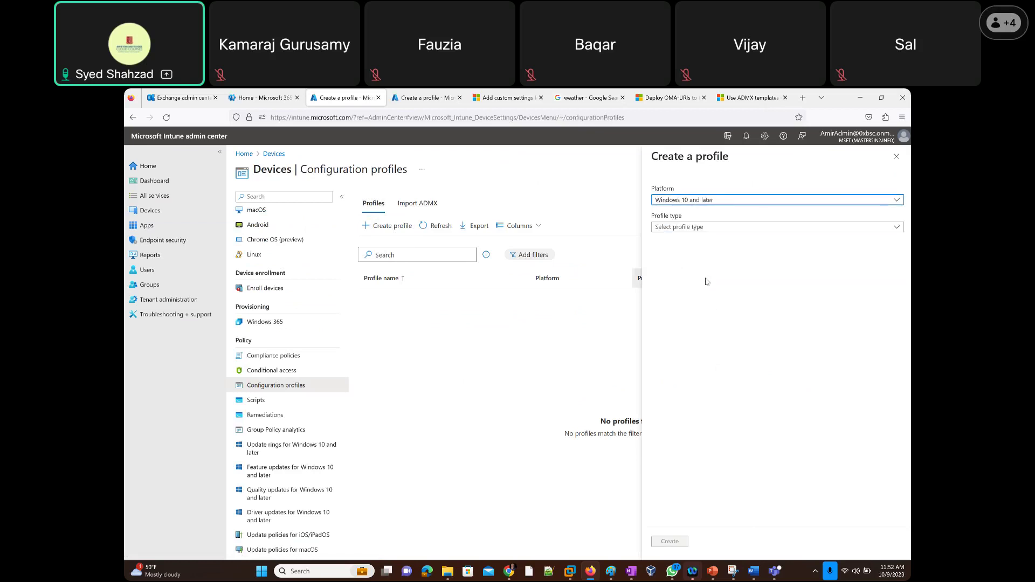
left_click(688, 233)
left_click(680, 257)
scroll(690, 376, "down", 2)
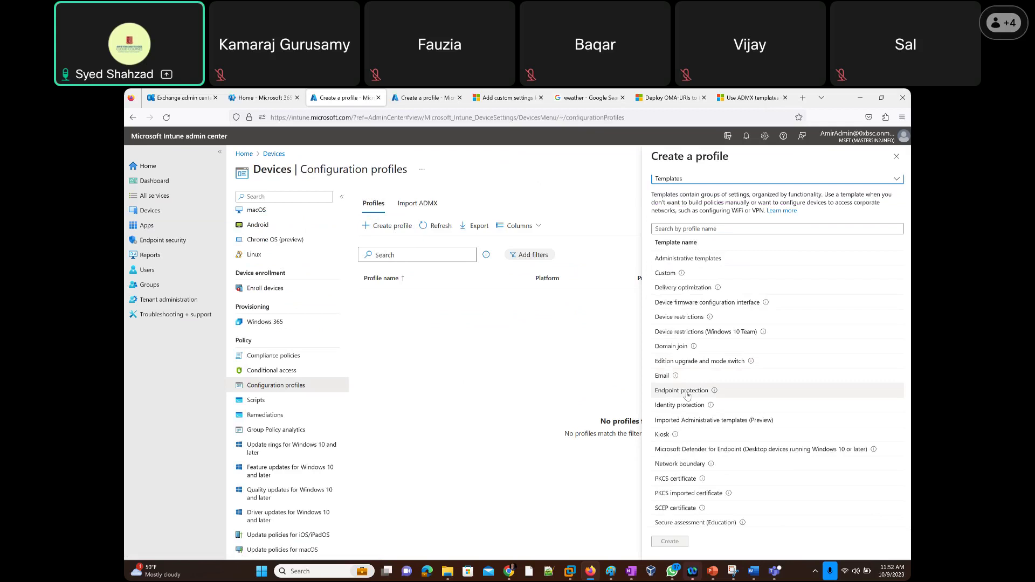
left_click(687, 393)
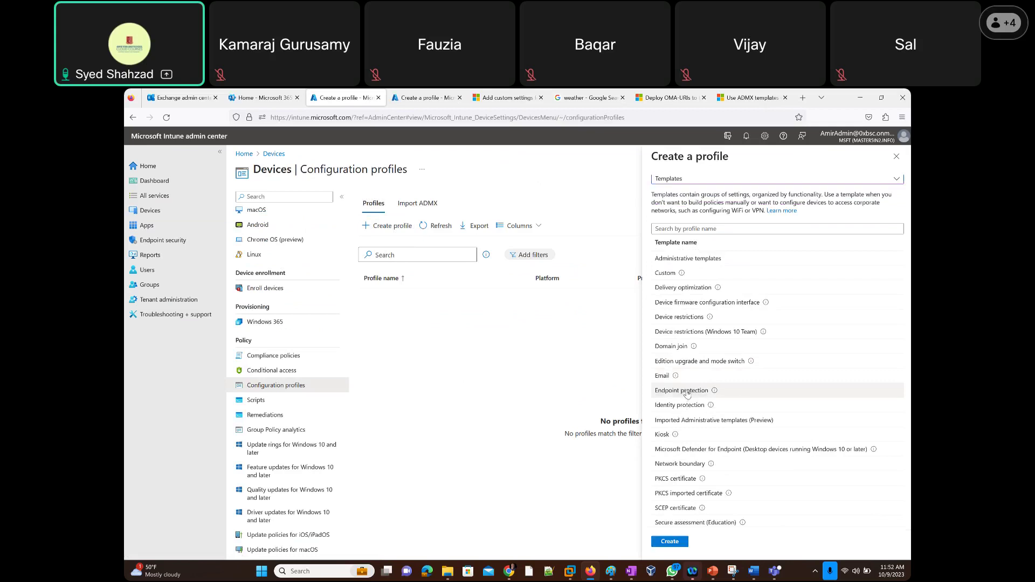
left_click(670, 542)
Name and describe the profile 'Company endpoint Protection' and continue to Configuration settings.
left_click(379, 227)
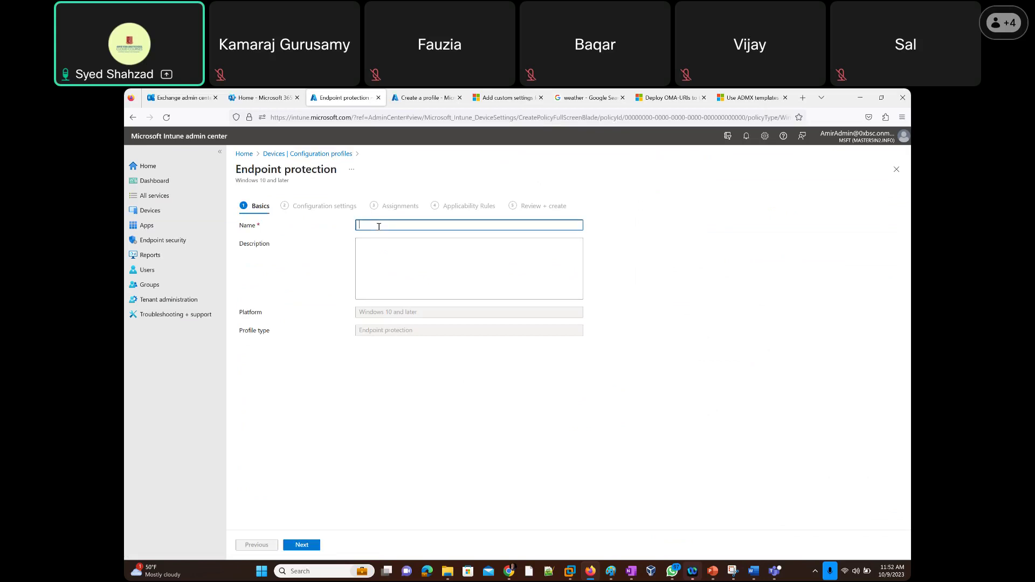
type("Ami")
key("BackSpace")
key("BackSpace")
key("BackSpace")
type("C")
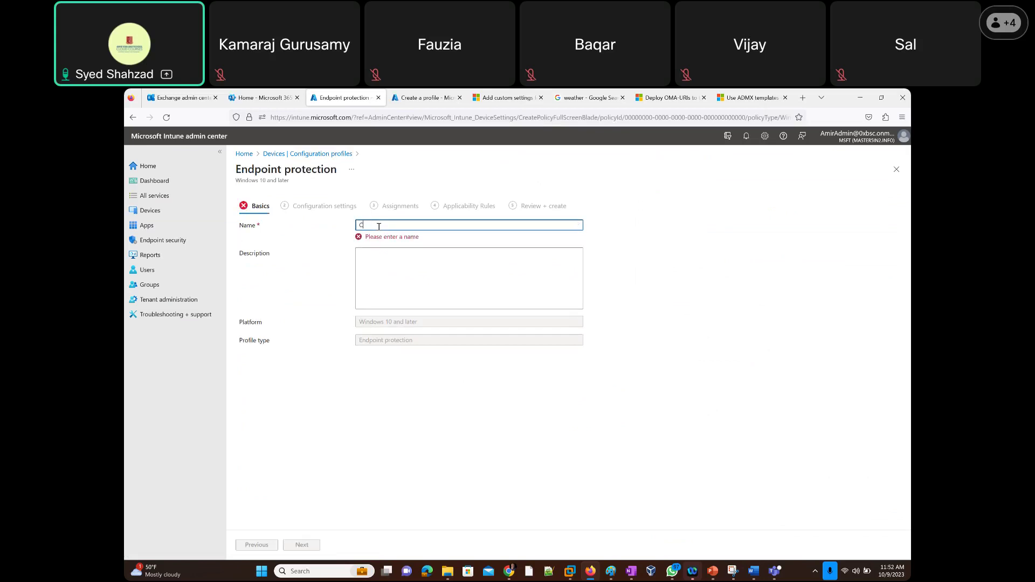
type("ompany")
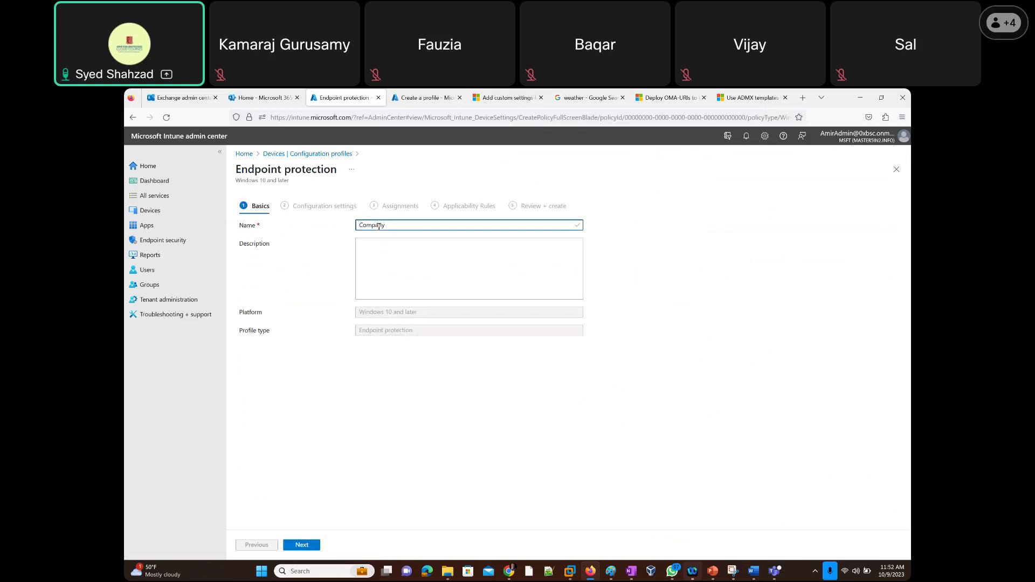
type(" endpoint Protection")
key("ctrl+a")
key("ctrl+c")
left_click(402, 254)
key("ctrl+v")
left_click(302, 546)
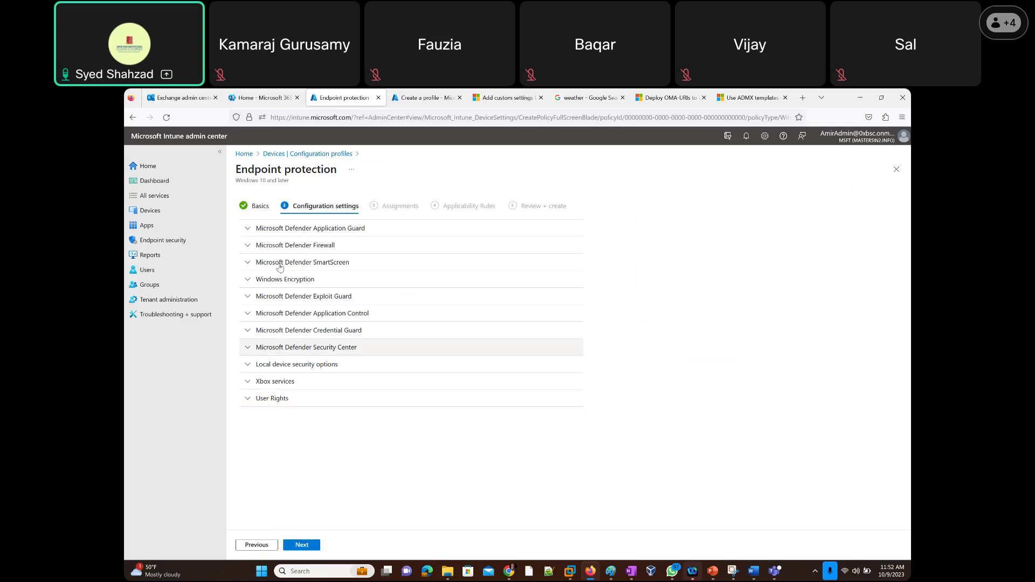
Expand Microsoft Defender Application Guard and read the Application Guard help text.
left_click(248, 231)
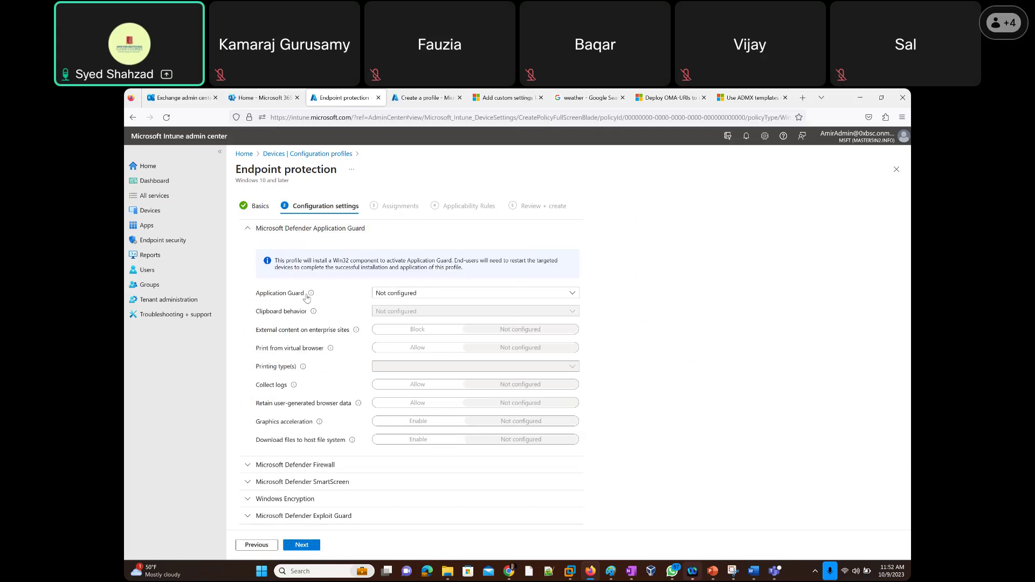
mouse_move(312, 296)
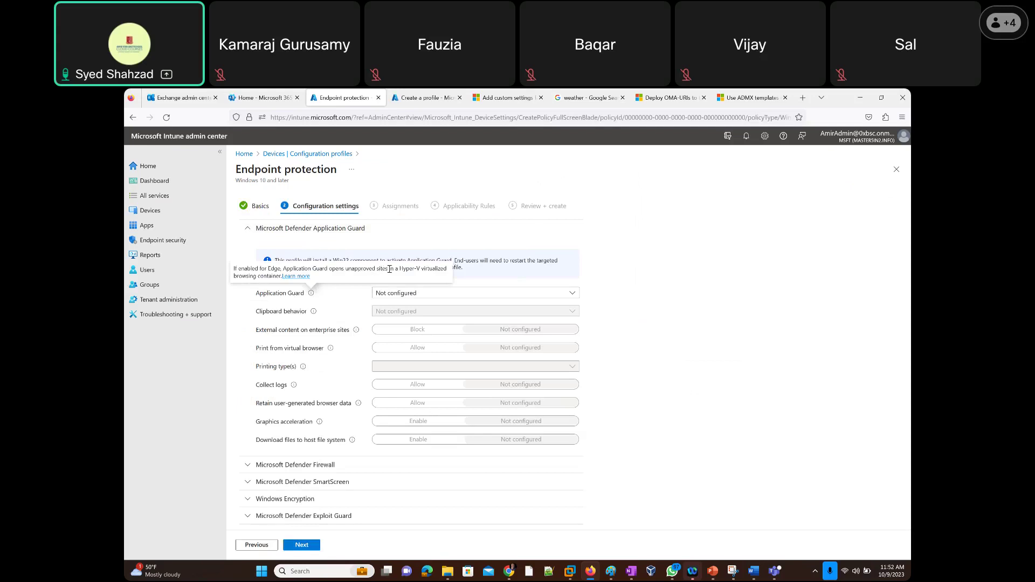
left_click_drag(393, 269, 280, 276)
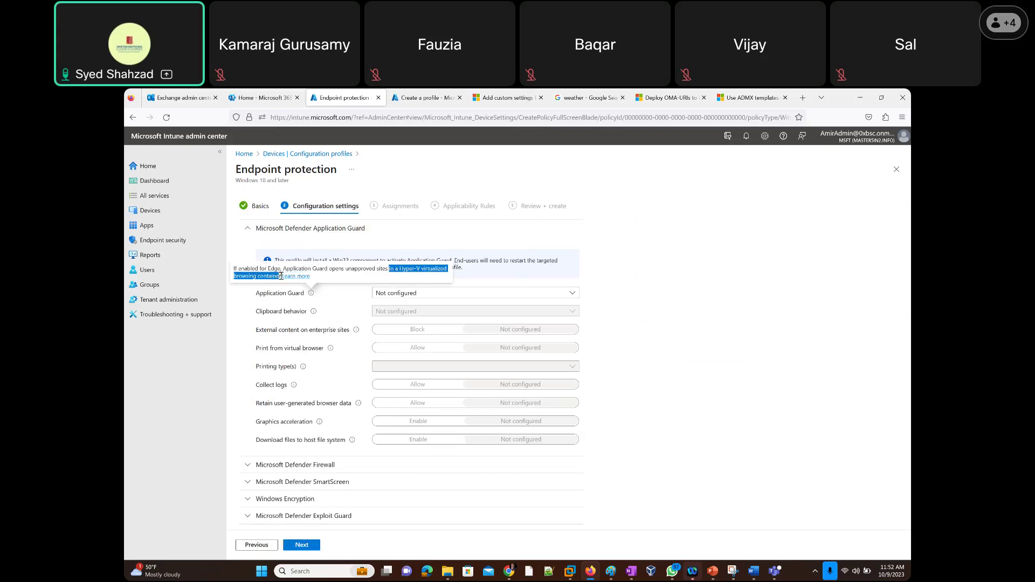
left_click(281, 276)
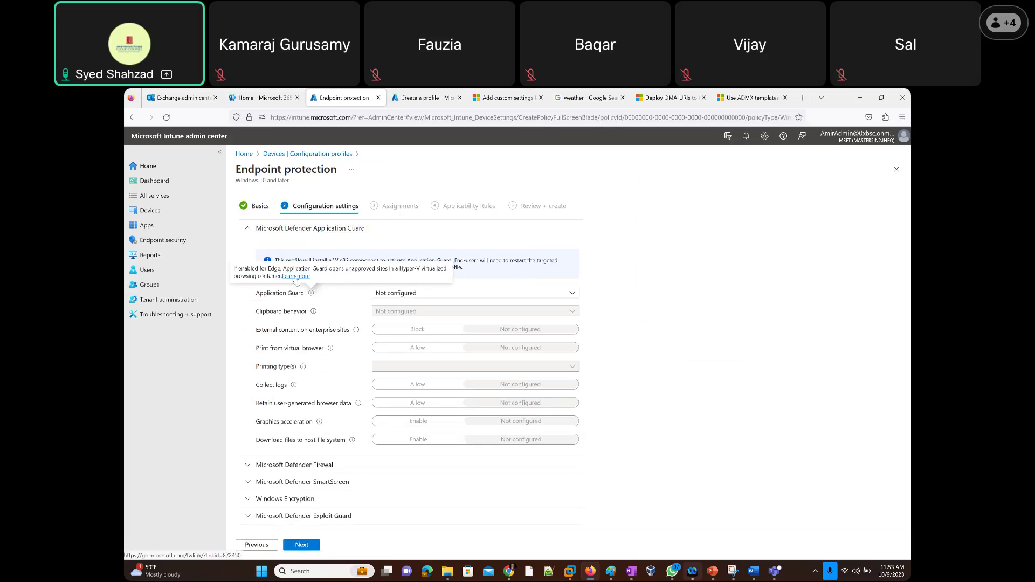
Open the WindowsDefenderApplicationGuard CSP article and start a new blank Paint window.
left_click(296, 277)
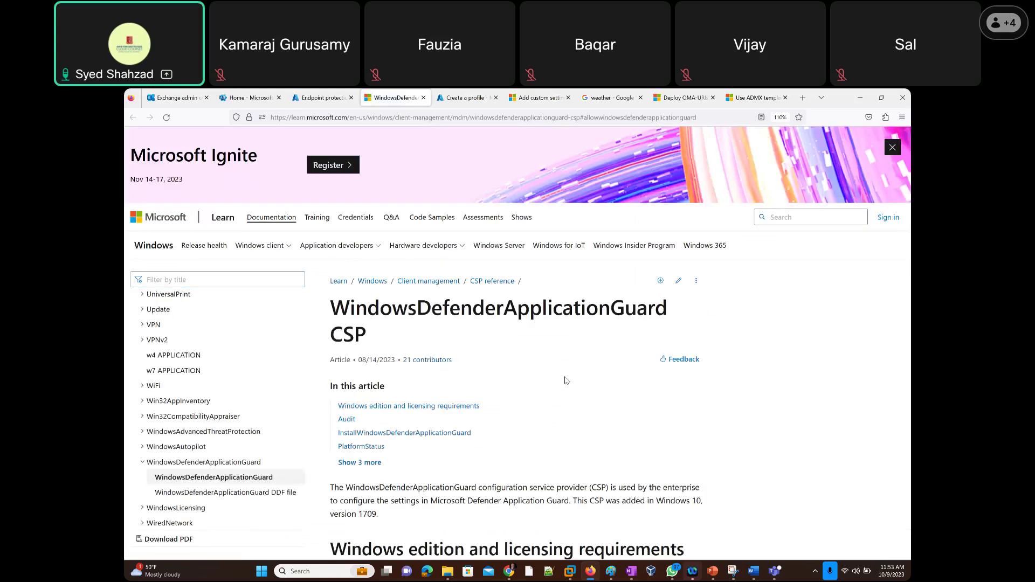
scroll(566, 380, "down", 7)
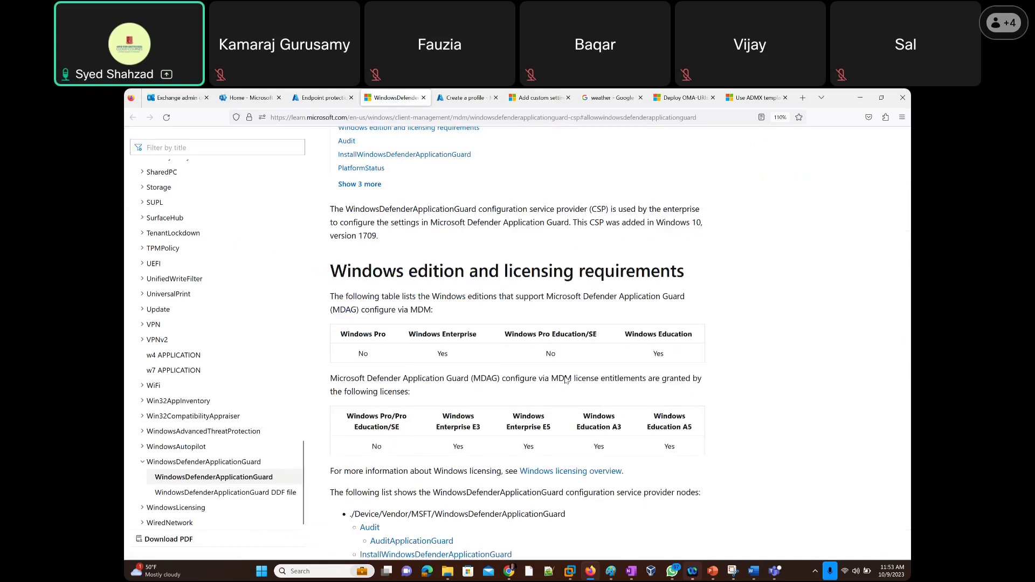
scroll(566, 380, "up", 8)
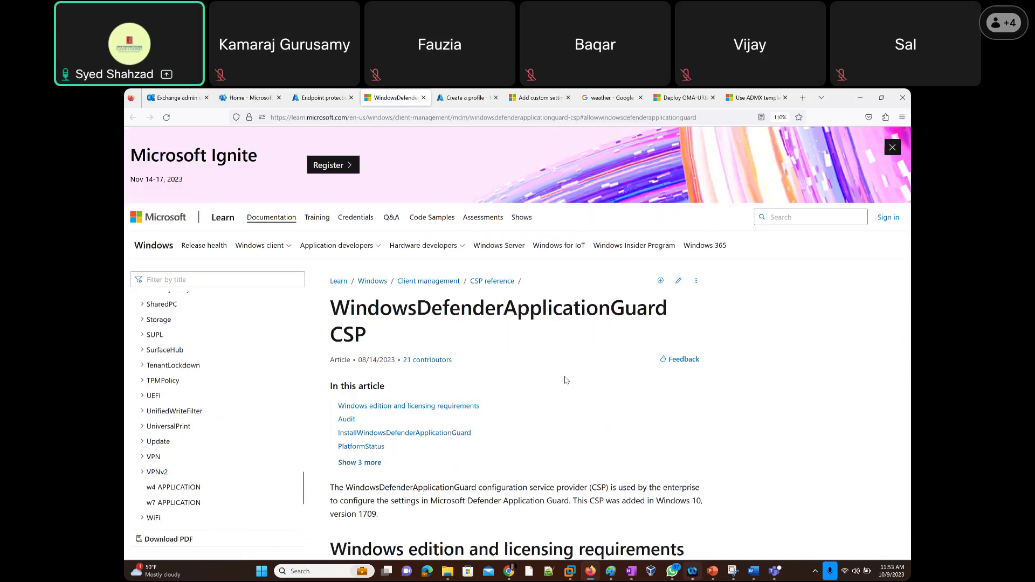
right_click(613, 572)
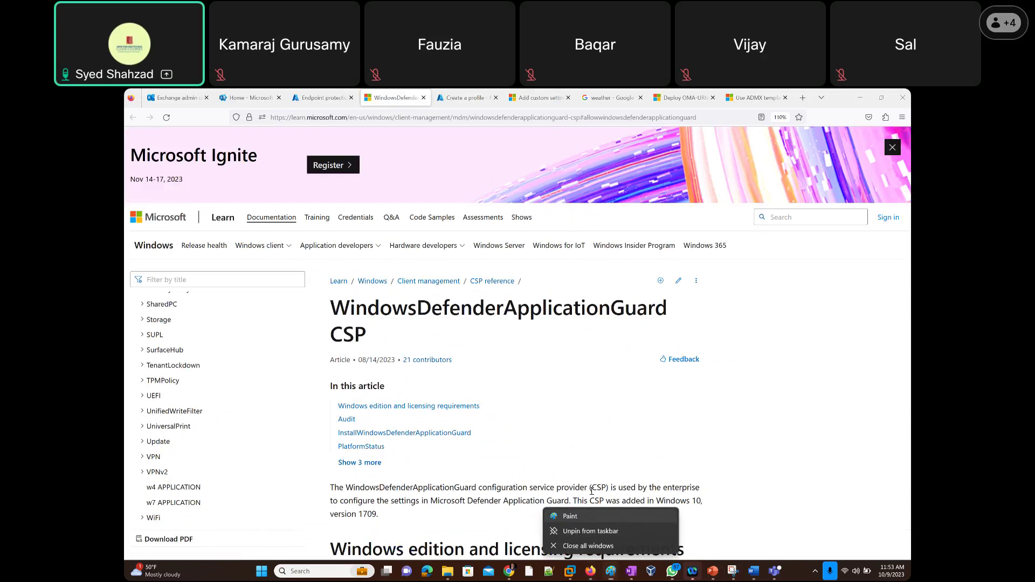
left_click(584, 515)
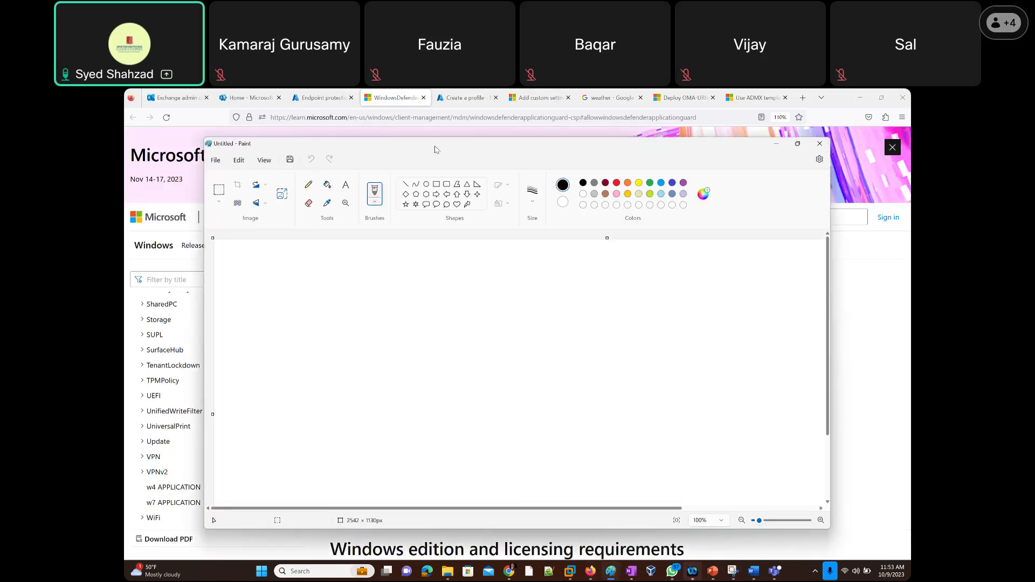
Maximize Paint and paste the laptop picture from OneNote onto the canvas.
double_click(333, 141)
left_click(226, 132)
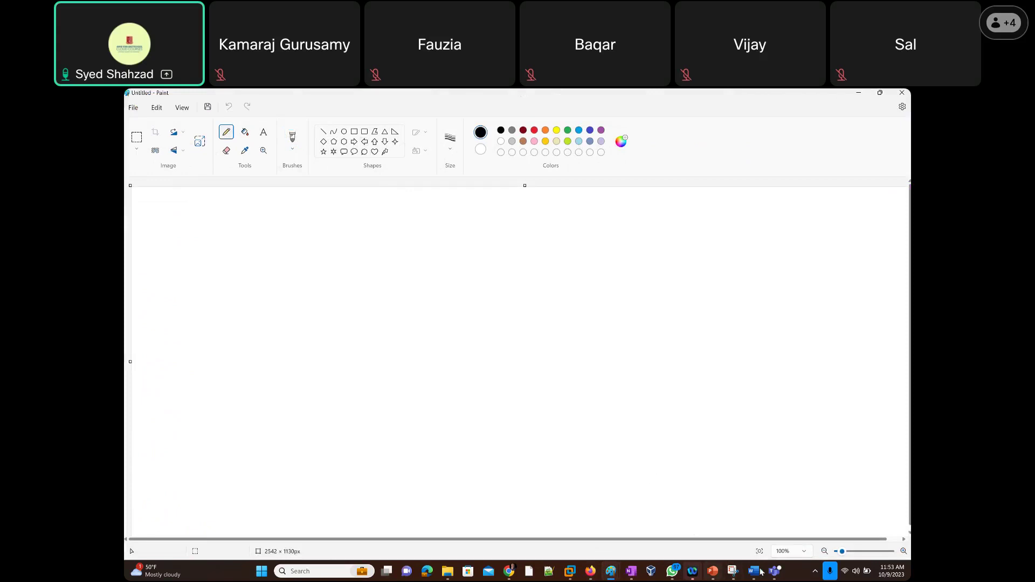
left_click(632, 571)
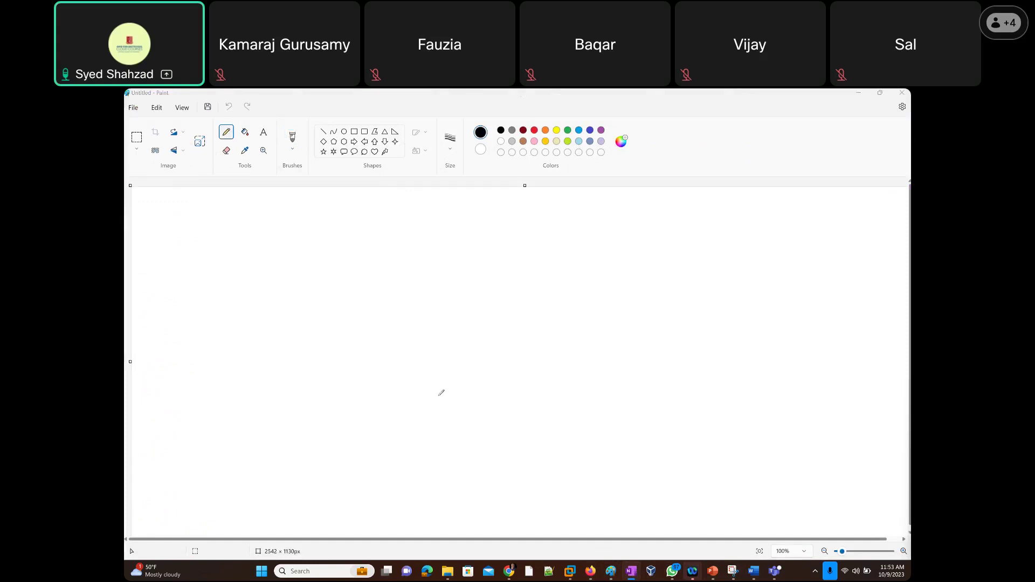
left_click(527, 377)
key("ctrl+v")
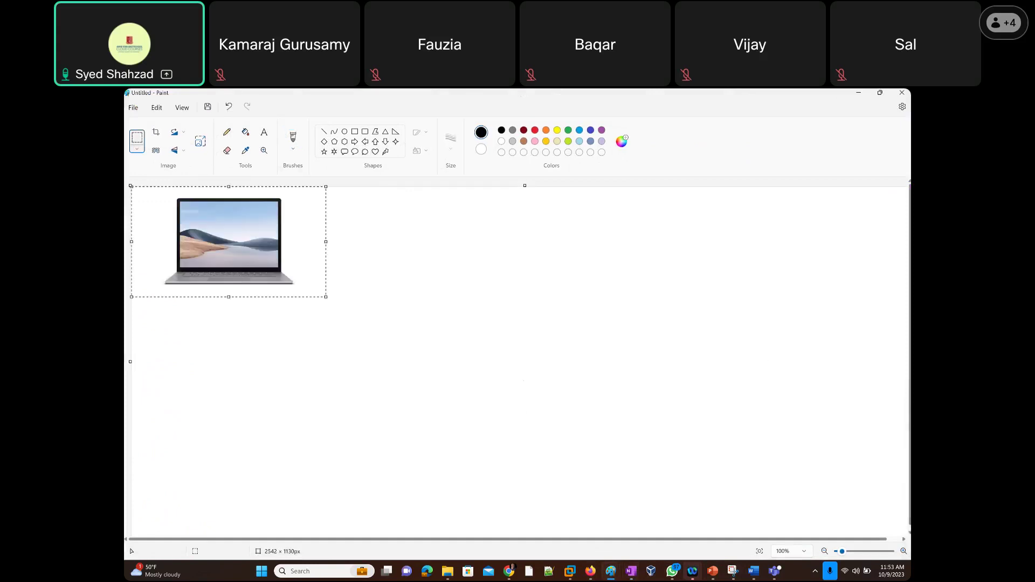
left_click(226, 132)
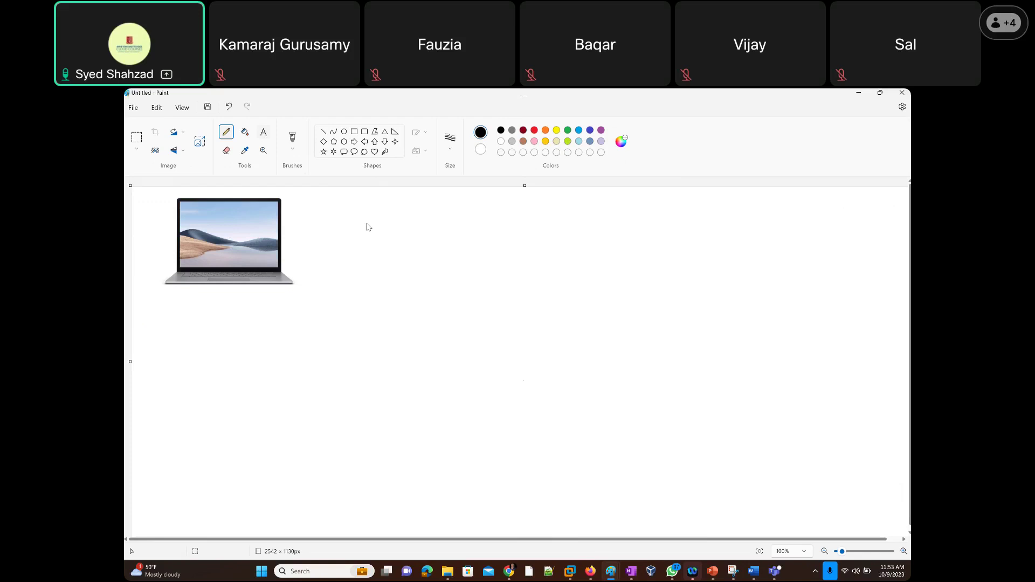
Add the text 'Microsoft Defender Application Guard' beside the laptop.
key("alt+Tab")
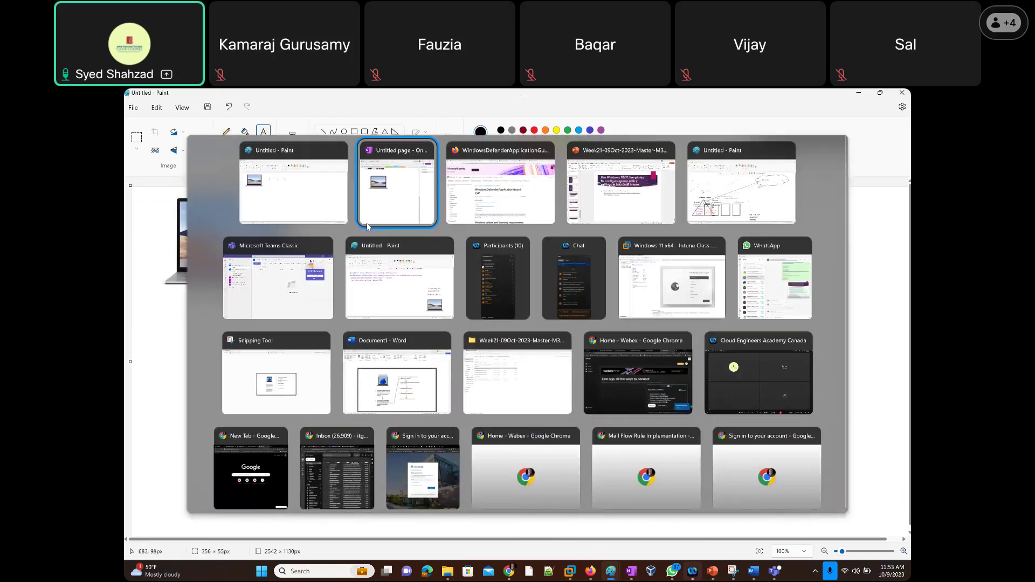
key("Tab")
key("alt+Tab")
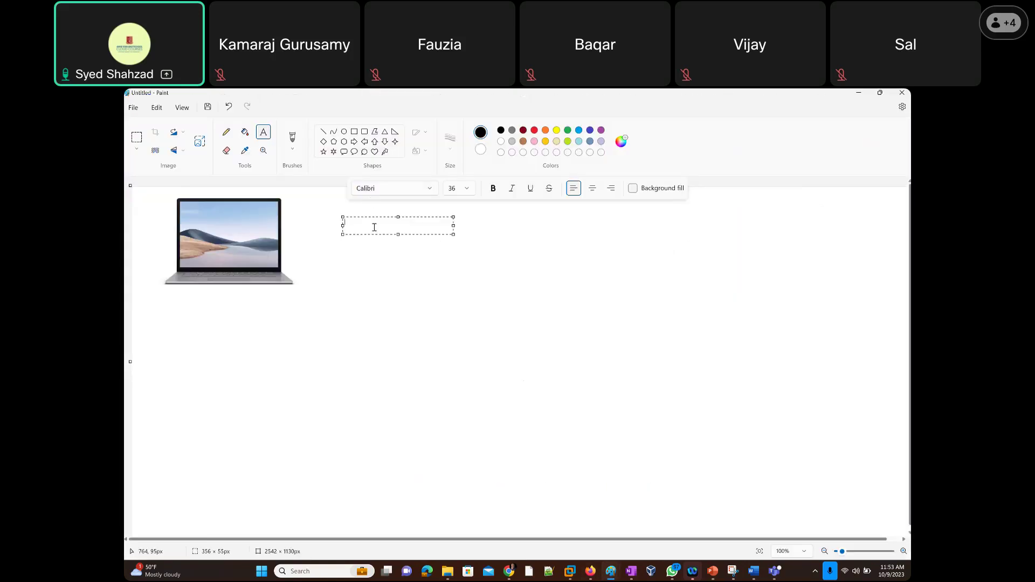
type("Microsoft")
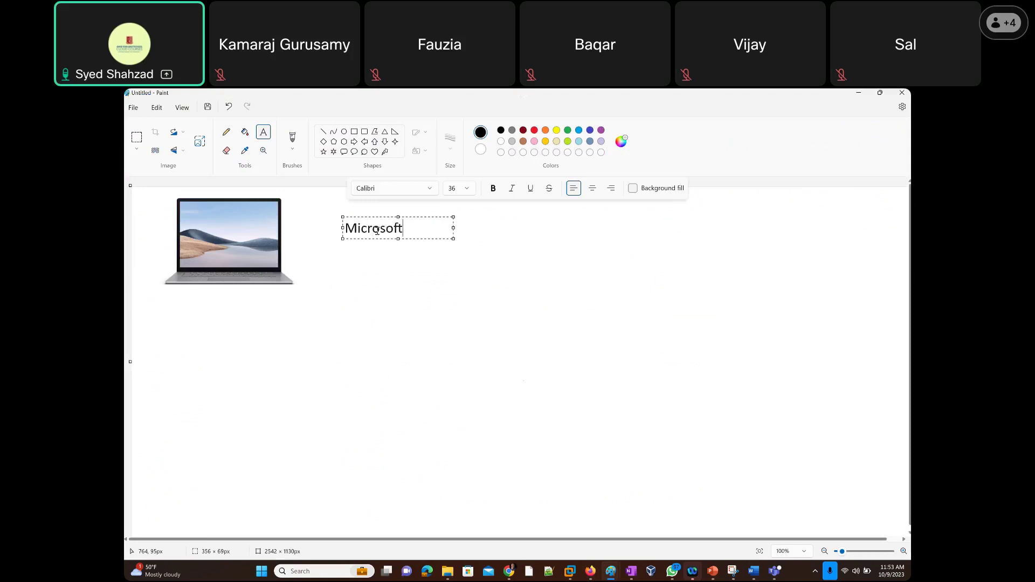
type(" Defender App")
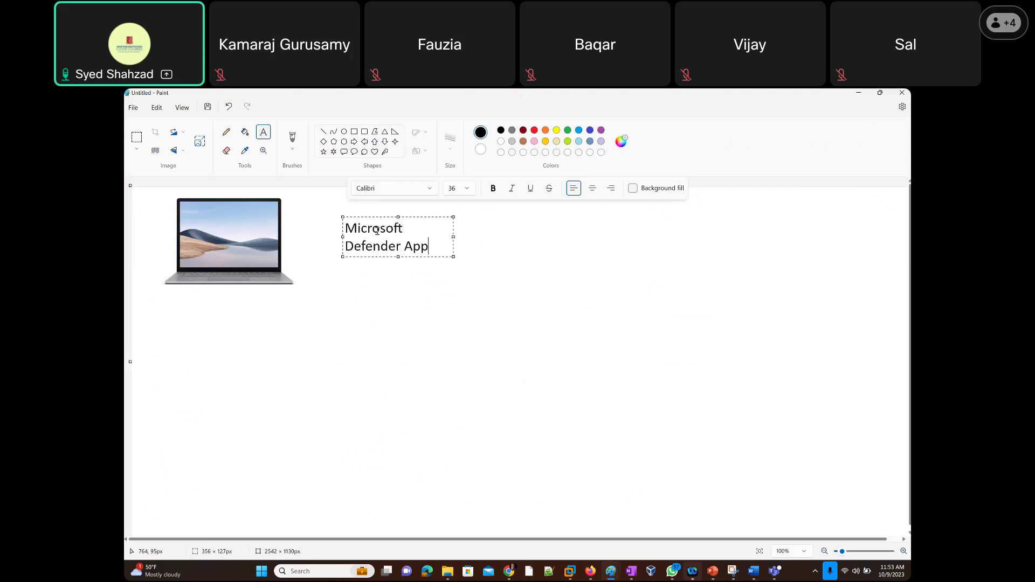
type("lication Guard")
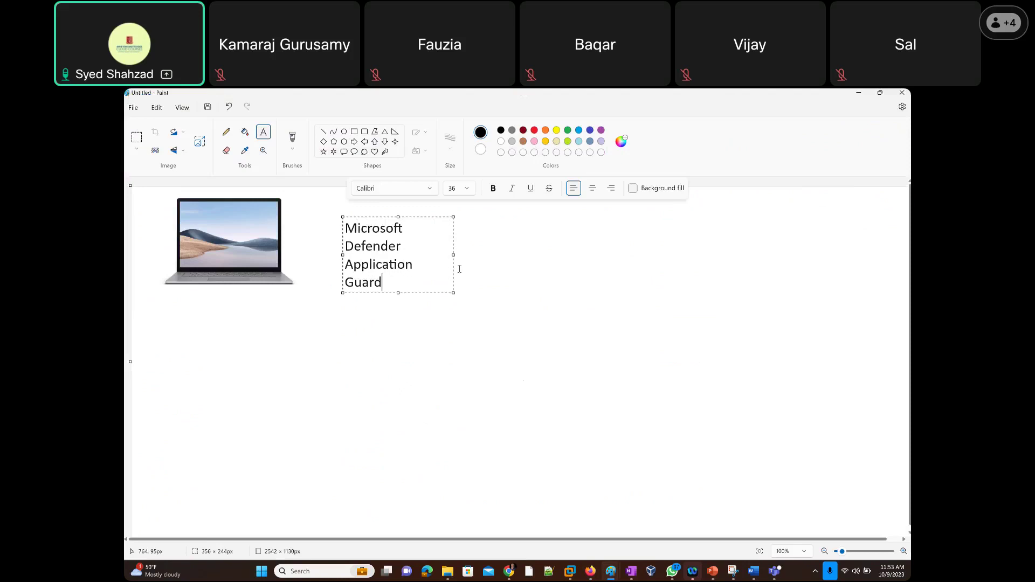
left_click(360, 351)
left_click(226, 132)
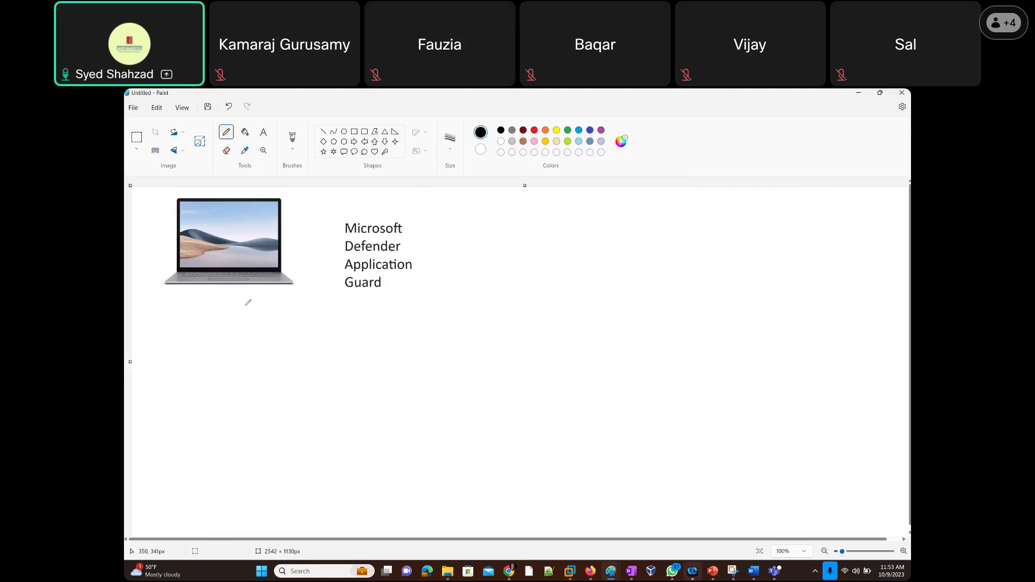
Draw a curved arrow from the laptop and handwrite 'Hyper-V' with a diagonal line.
left_click_drag(239, 299, 434, 332)
left_click_drag(469, 279, 503, 307)
mouse_move(446, 231)
left_mouse_down()
mouse_move(467, 233)
mouse_move(484, 215)
left_mouse_up()
mouse_move(512, 298)
left_mouse_down()
mouse_move(507, 278)
mouse_move(551, 235)
left_mouse_up()
mouse_move(488, 337)
left_mouse_down()
mouse_move(600, 257)
mouse_move(645, 209)
mouse_move(632, 200)
mouse_move(649, 212)
mouse_move(659, 186)
mouse_move(697, 205)
left_mouse_up()
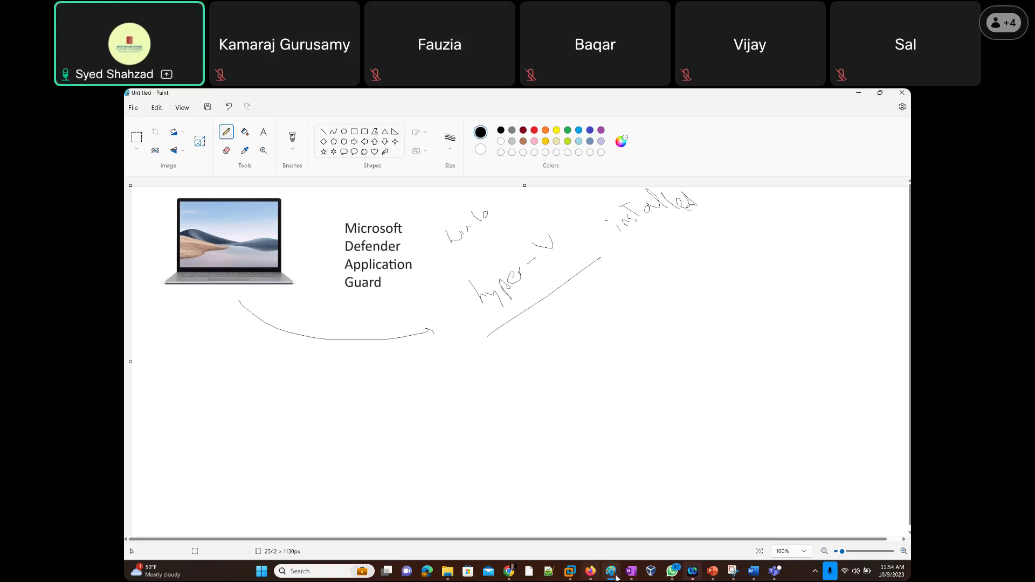
Handwrite 'Virtual Machine' and 'Container', linking them to the laptop with arrows.
mouse_move(570, 576)
mouse_move(505, 345)
left_mouse_down()
mouse_move(520, 338)
mouse_move(533, 349)
mouse_move(539, 325)
mouse_move(552, 326)
mouse_move(570, 303)
mouse_move(593, 319)
mouse_move(587, 310)
mouse_move(624, 284)
mouse_move(628, 269)
mouse_move(668, 243)
mouse_move(668, 253)
left_mouse_up()
mouse_move(499, 391)
left_mouse_down()
mouse_move(544, 378)
mouse_move(598, 341)
mouse_move(578, 333)
mouse_move(605, 331)
left_mouse_up()
left_click_drag(608, 322, 617, 322)
left_click_drag(615, 316, 623, 311)
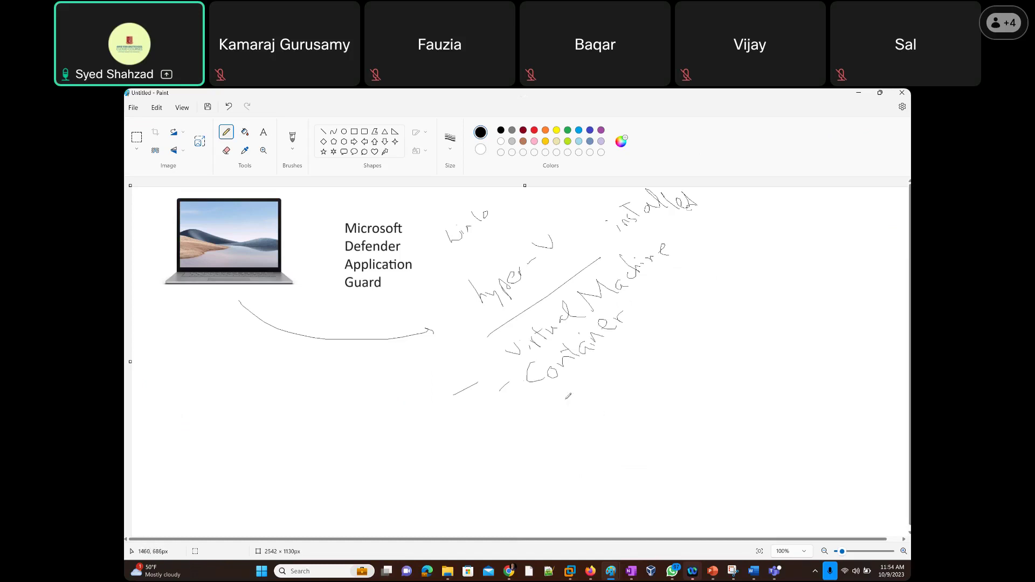
left_click_drag(569, 346, 560, 355)
mouse_move(244, 247)
left_mouse_down()
mouse_move(302, 231)
mouse_move(320, 197)
mouse_move(362, 199)
mouse_move(317, 228)
mouse_move(305, 323)
mouse_move(315, 375)
mouse_move(368, 394)
mouse_move(435, 358)
mouse_move(456, 310)
mouse_move(452, 351)
mouse_move(504, 378)
left_mouse_up()
mouse_move(515, 380)
left_mouse_down()
mouse_move(531, 413)
mouse_move(581, 413)
left_mouse_up()
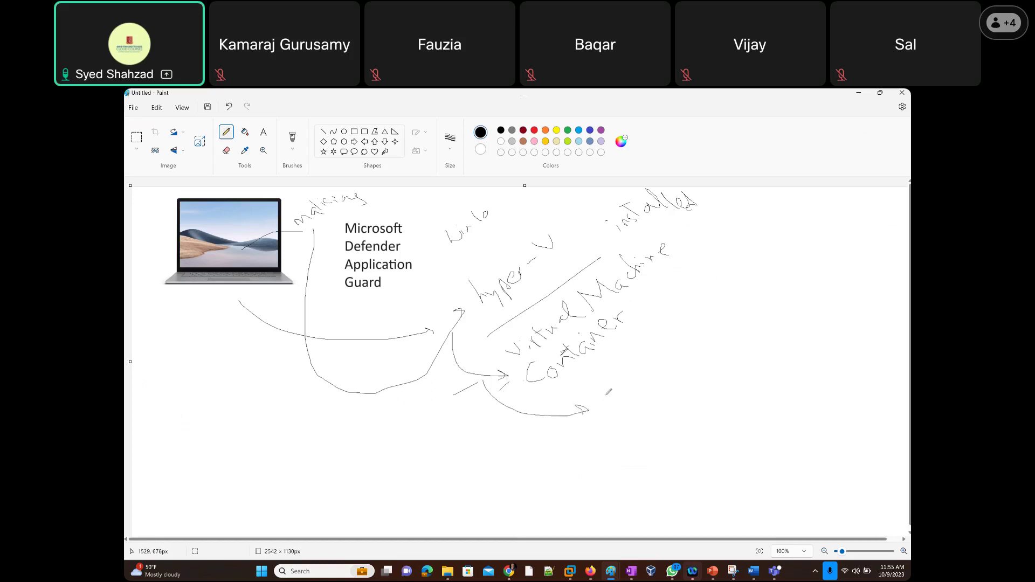
Handwrite 'protected' beside Container and sketch a rectangle and arrows around the laptop.
left_click_drag(598, 406, 601, 372)
left_click_drag(666, 371, 696, 325)
mouse_move(193, 270)
left_mouse_down()
mouse_move(224, 269)
mouse_move(219, 328)
mouse_move(185, 261)
left_mouse_up()
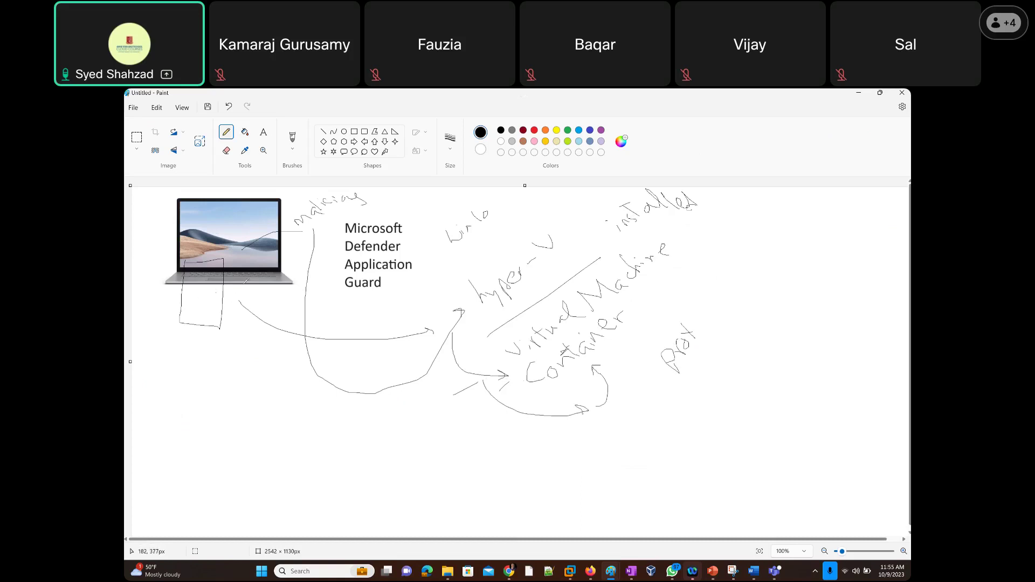
left_click_drag(253, 273, 263, 312)
mouse_move(240, 249)
left_mouse_down()
mouse_move(188, 337)
mouse_move(262, 301)
left_mouse_up()
mouse_move(698, 326)
left_mouse_down()
mouse_move(697, 337)
mouse_move(710, 331)
left_mouse_up()
left_click_drag(711, 294, 707, 309)
mouse_move(723, 292)
left_mouse_down()
mouse_move(739, 287)
mouse_move(728, 302)
mouse_move(750, 286)
left_mouse_up()
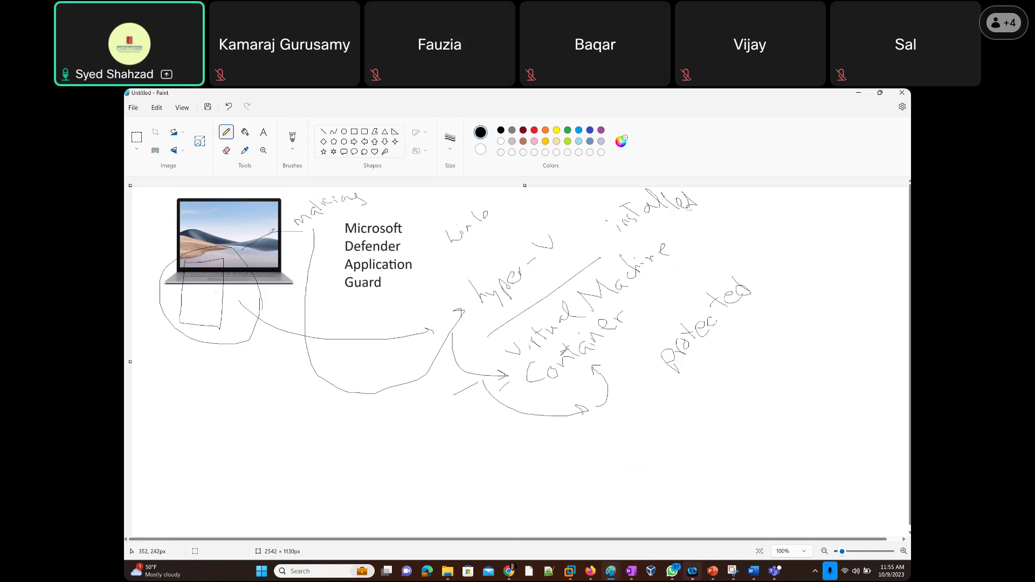
Draw arrows across the laptop screen and into the rectangle, and touch up 'protected'.
left_click_drag(159, 201, 216, 217)
left_click_drag(206, 208, 208, 220)
mouse_move(135, 228)
left_mouse_down()
mouse_move(202, 300)
mouse_move(192, 300)
left_mouse_up()
mouse_move(681, 366)
left_mouse_down()
mouse_move(652, 383)
mouse_move(641, 286)
mouse_move(581, 371)
left_mouse_up()
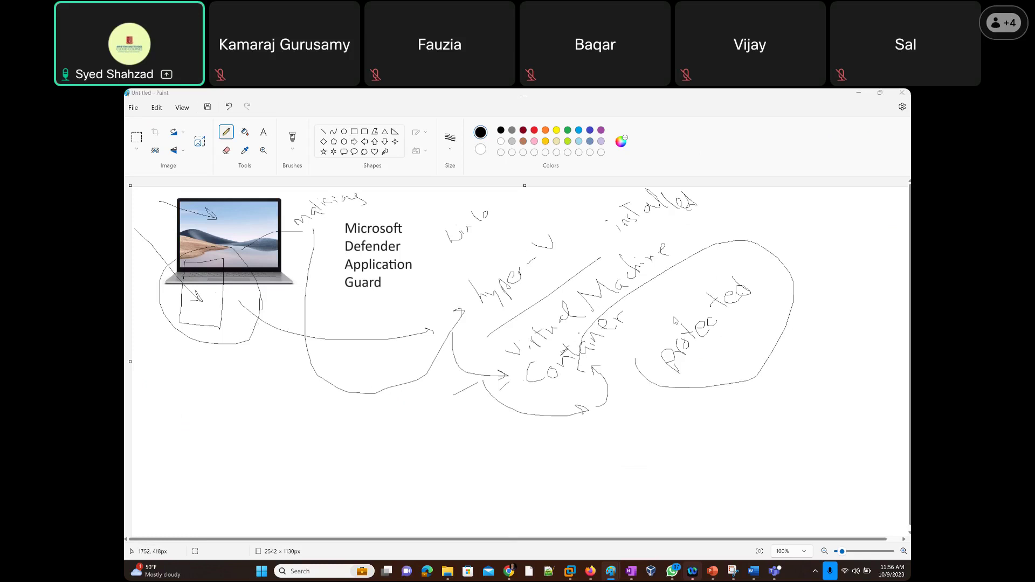
key("alt+Tab")
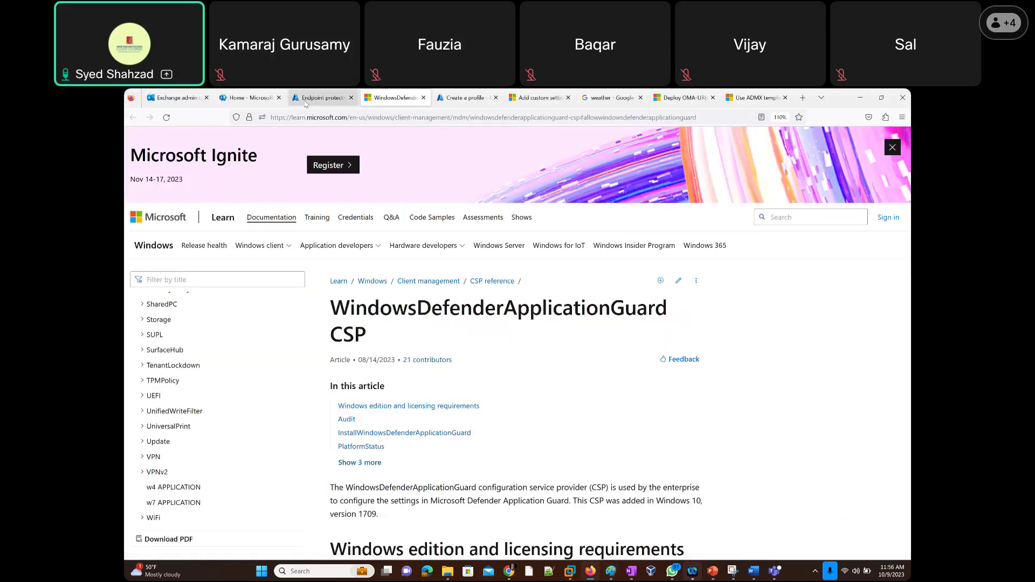
Return to the Endpoint protection profile's Application Guard settings, all still Not configured.
left_click(322, 97)
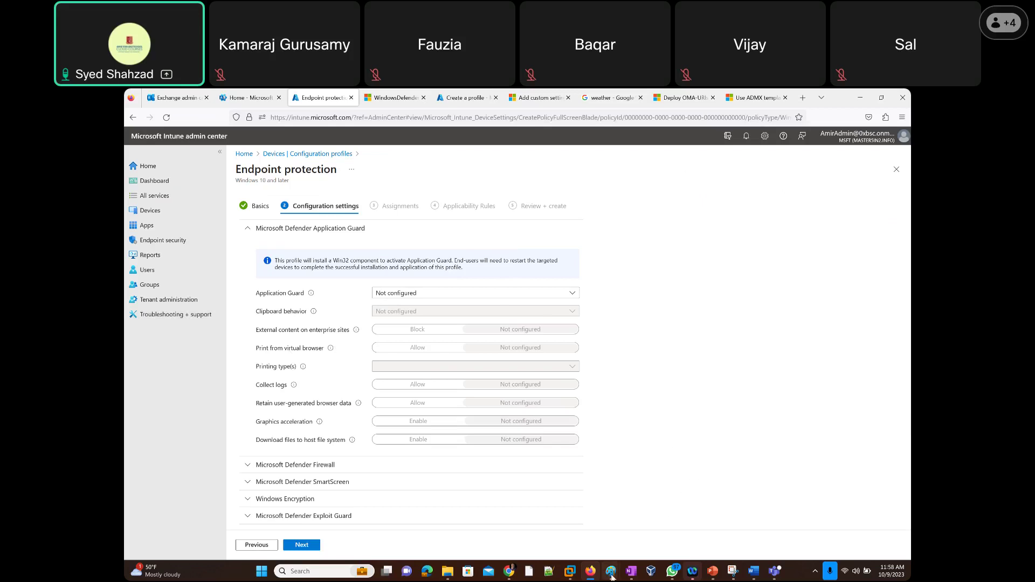
mouse_move(612, 578)
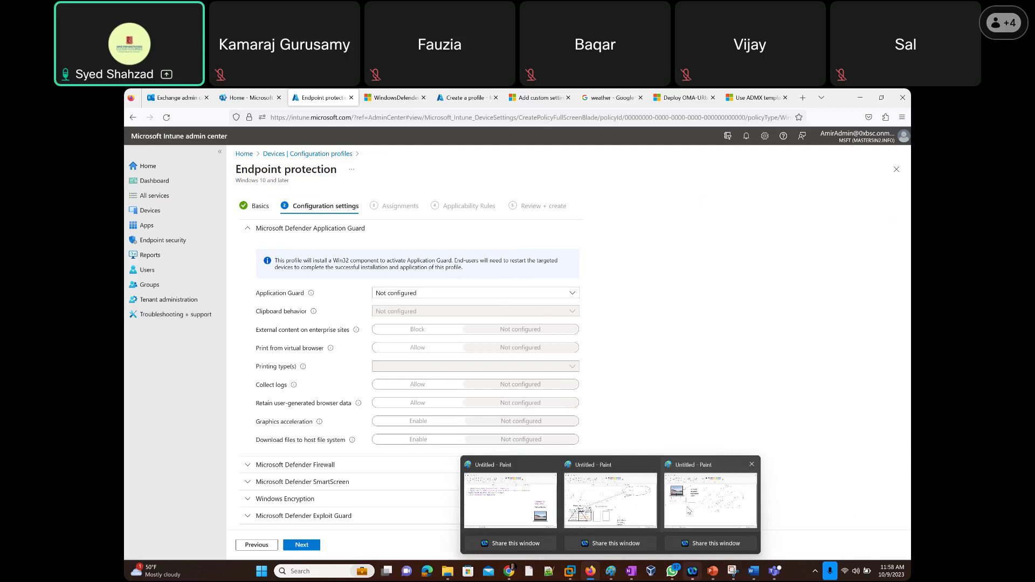
Snip the diagram area from the Paint drawing as a screenshot.
left_click(688, 510)
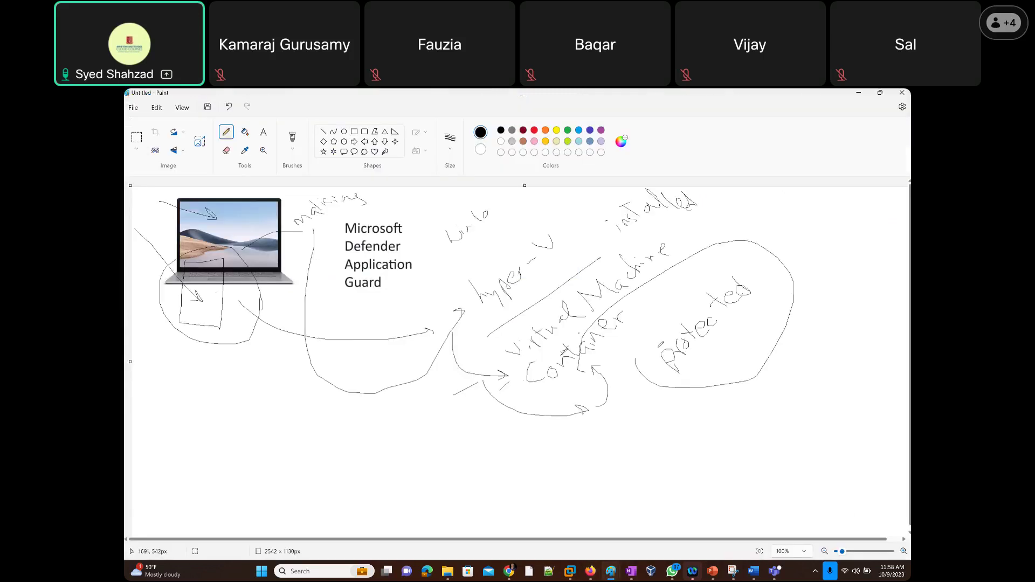
key("super+shift+s")
left_click_drag(134, 187, 840, 442)
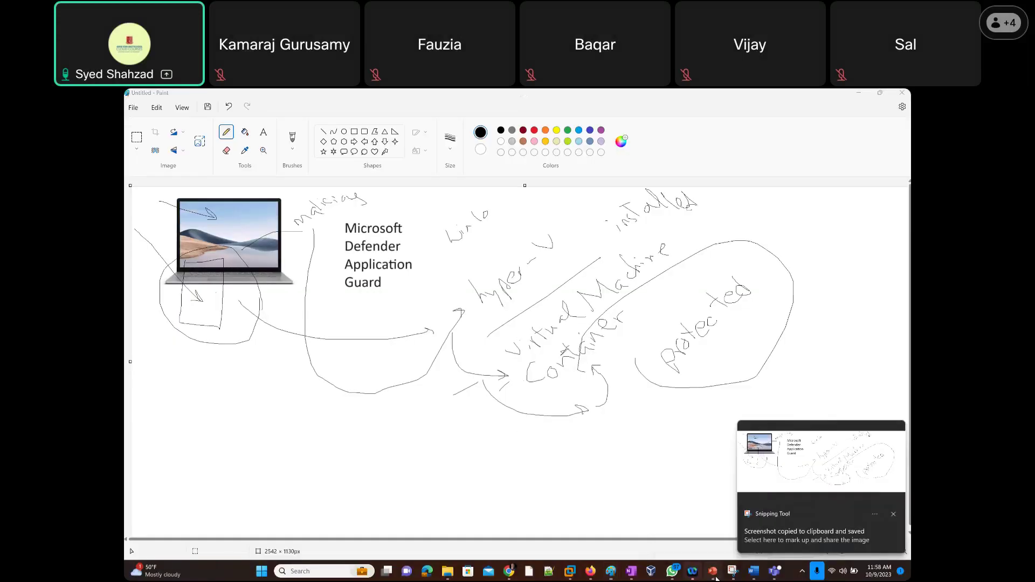
Paste the diagram onto slide 39 titled 'Microsoft Defender Application Guard', then return to the browser.
left_click(715, 577)
scroll(600, 457, "down", 1)
right_click(340, 439)
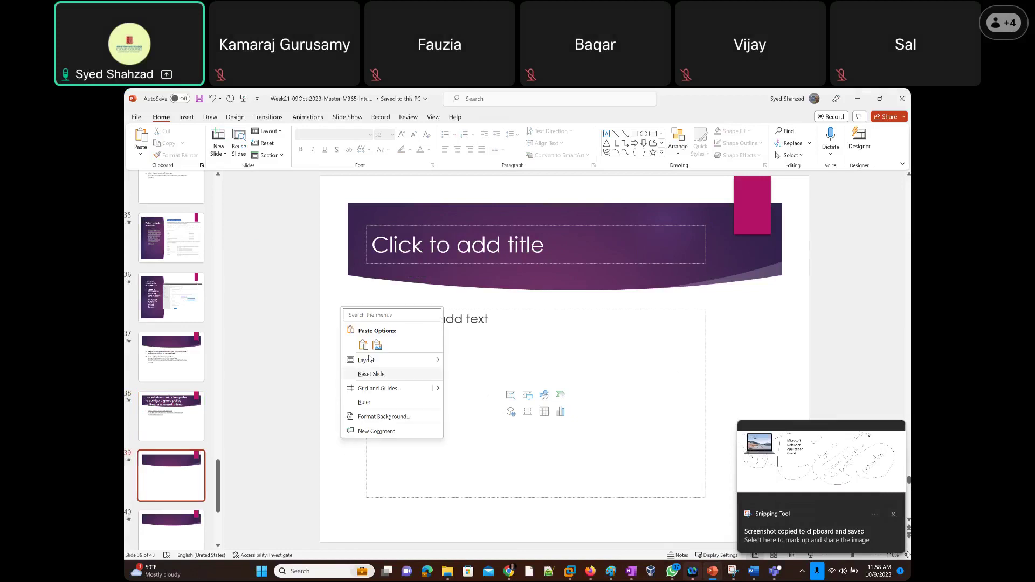
left_click(363, 345)
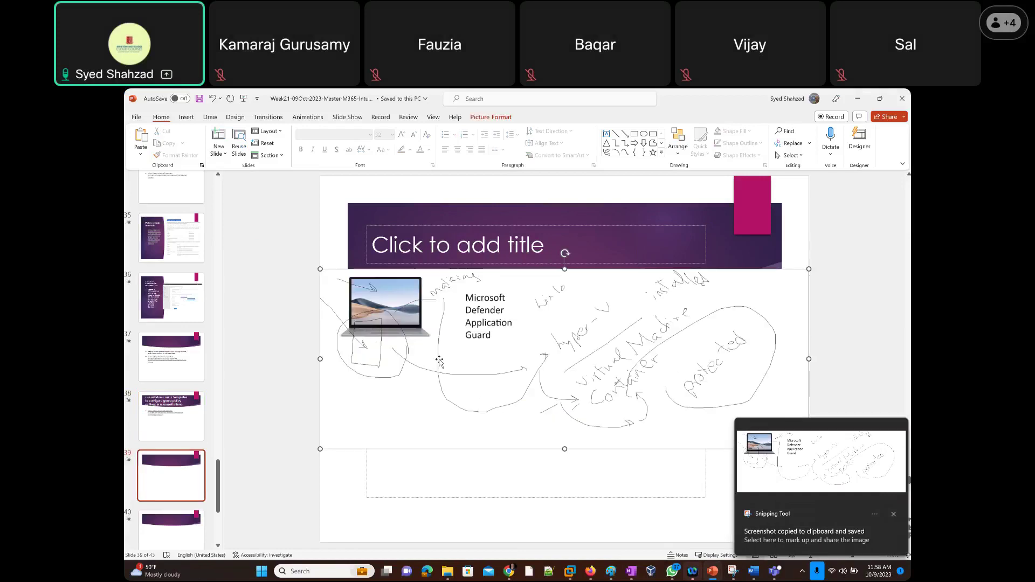
left_click(512, 241)
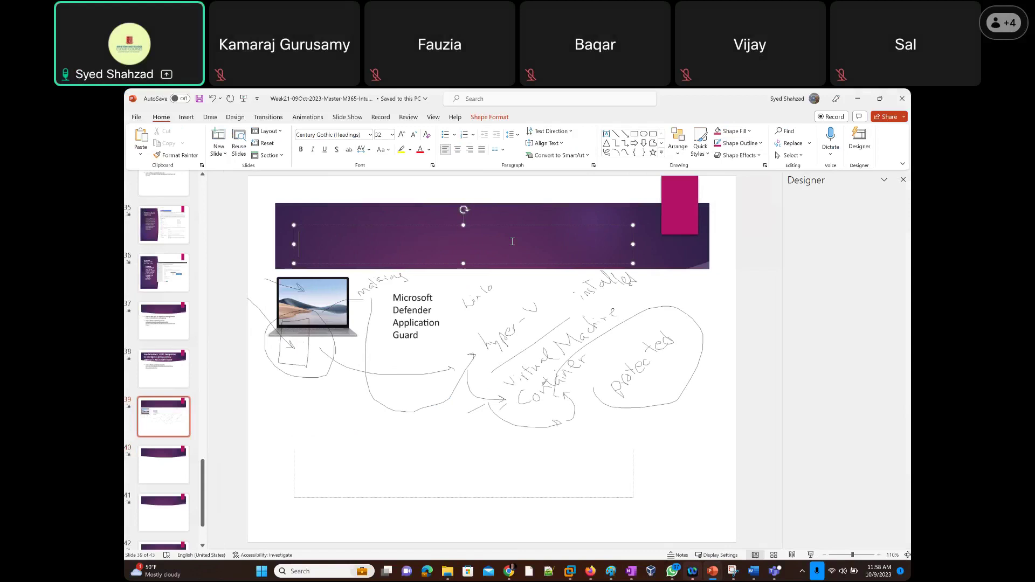
type("Micro")
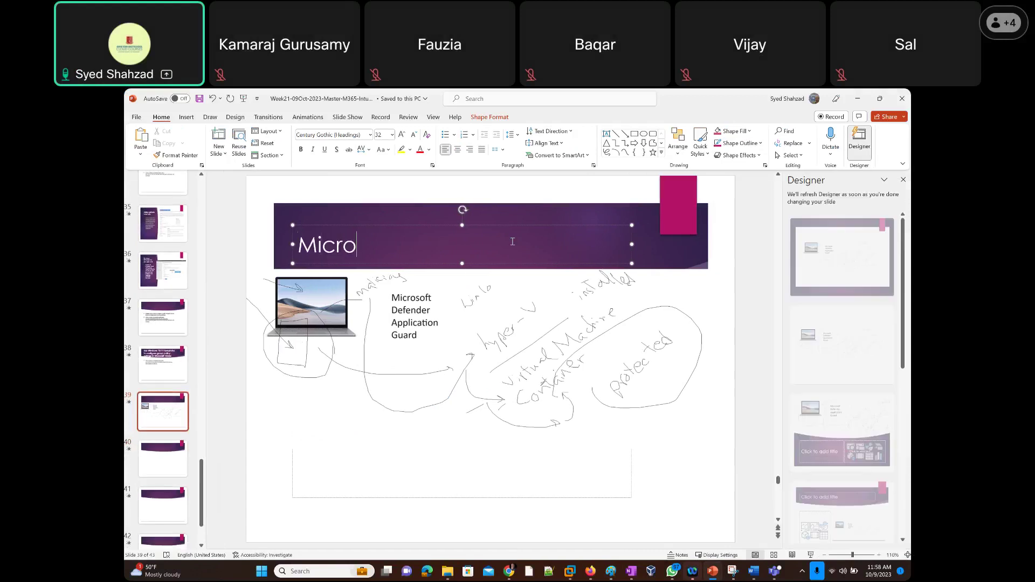
type("soft Defender ")
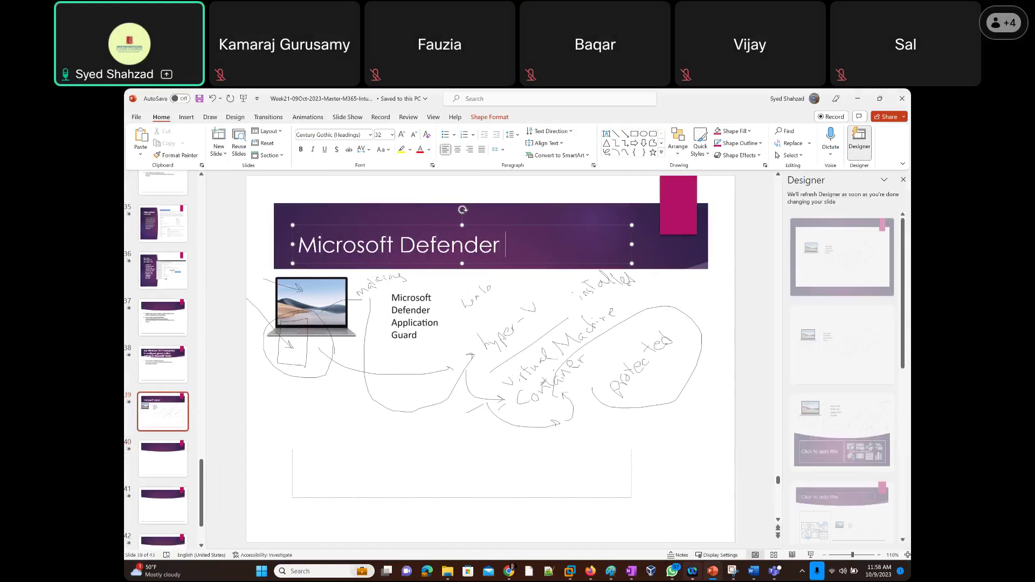
type("Application Guard")
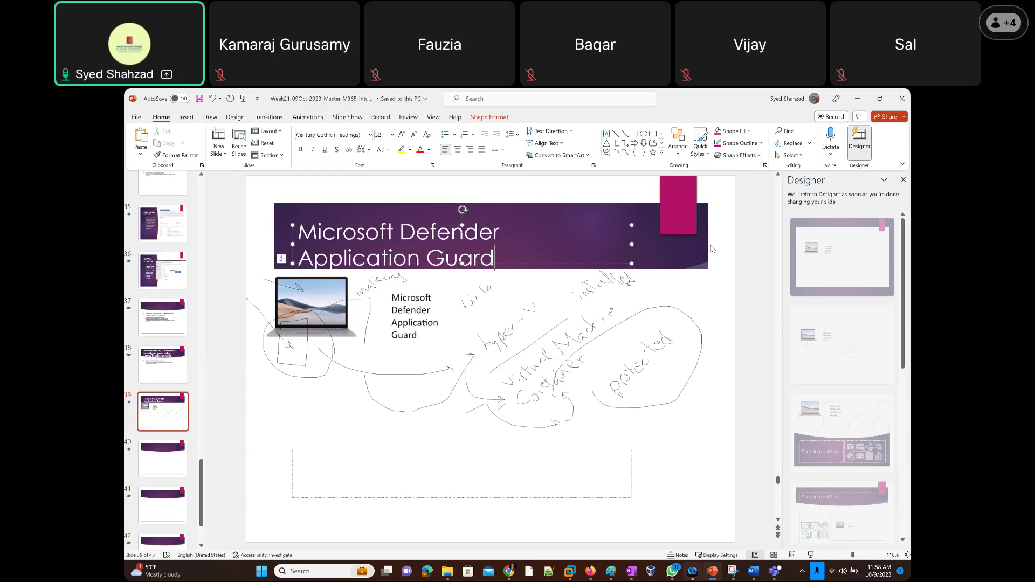
key("alt+Tab")
key("alt+Tab")
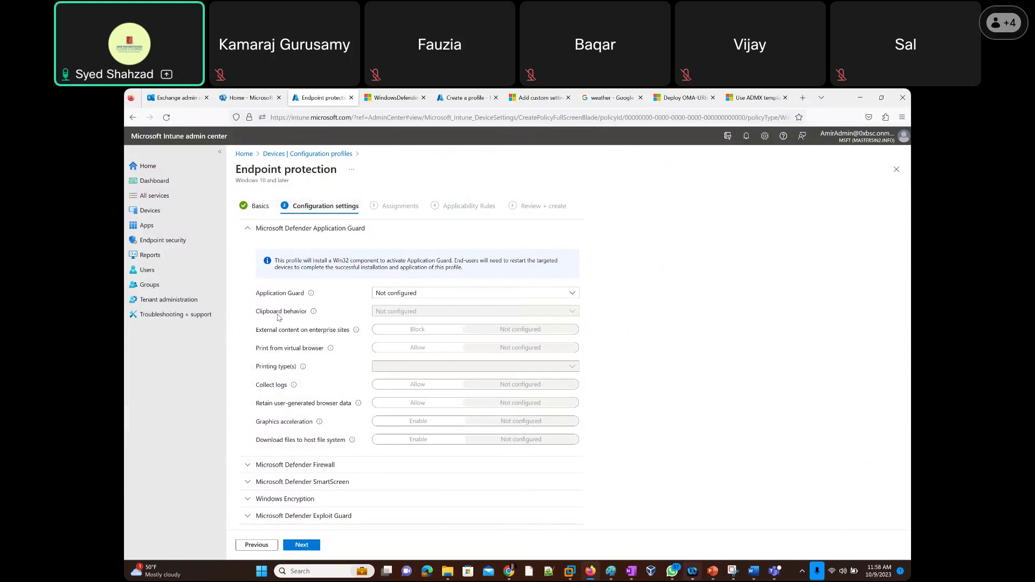
Collapse Application Guard and expand the Microsoft Defender Firewall settings.
scroll(279, 317, "down", 2)
scroll(279, 316, "down", 1)
scroll(292, 280, "up", 3)
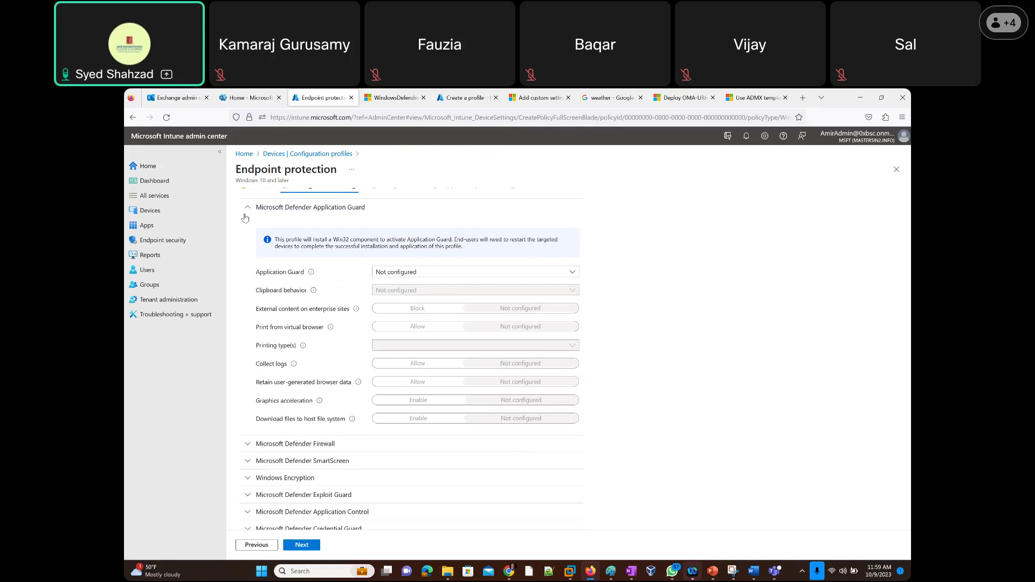
left_click(248, 209)
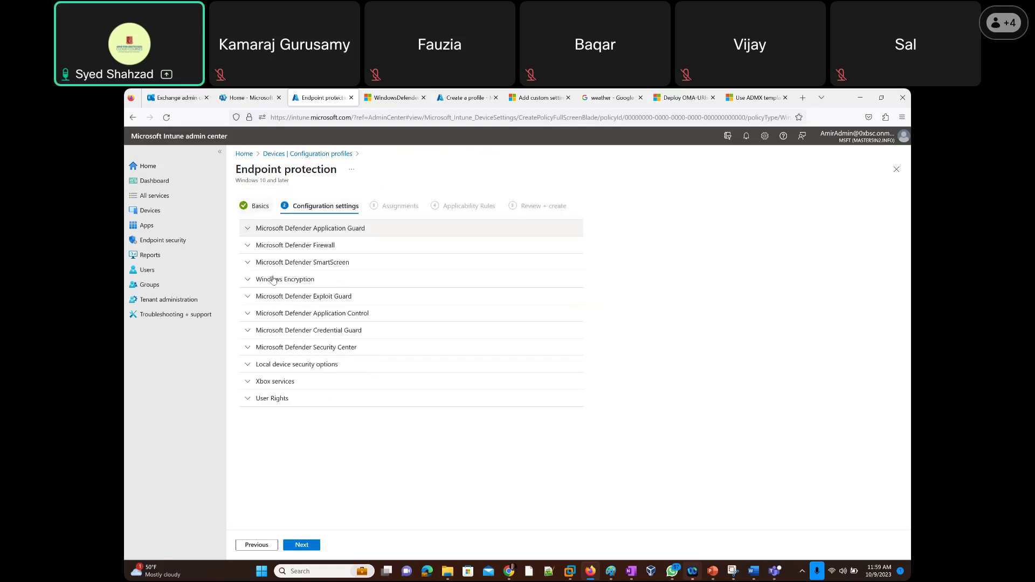
left_click(248, 245)
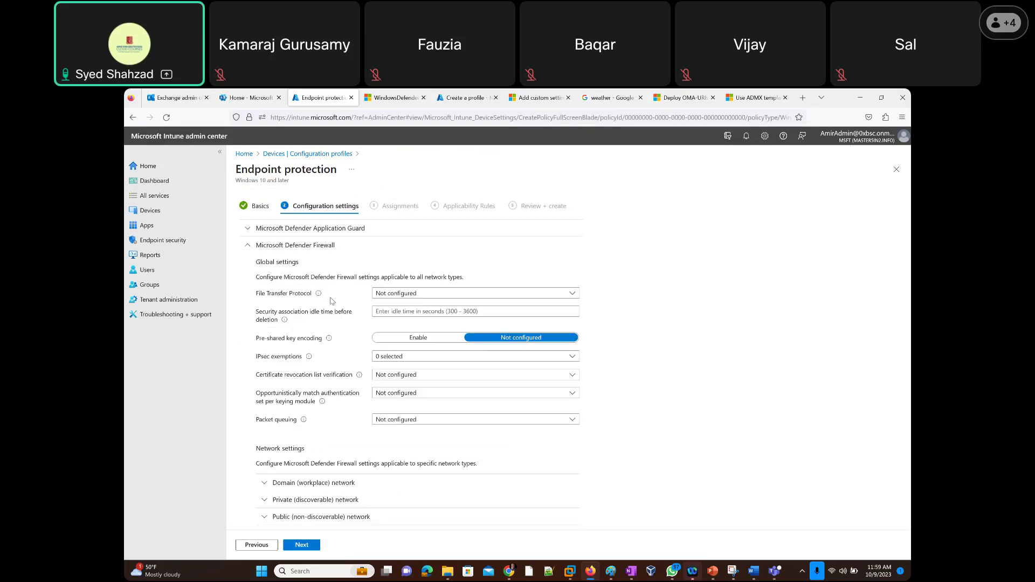
Close the Windows Defender page and switch to the Create a profile page.
left_click(423, 98)
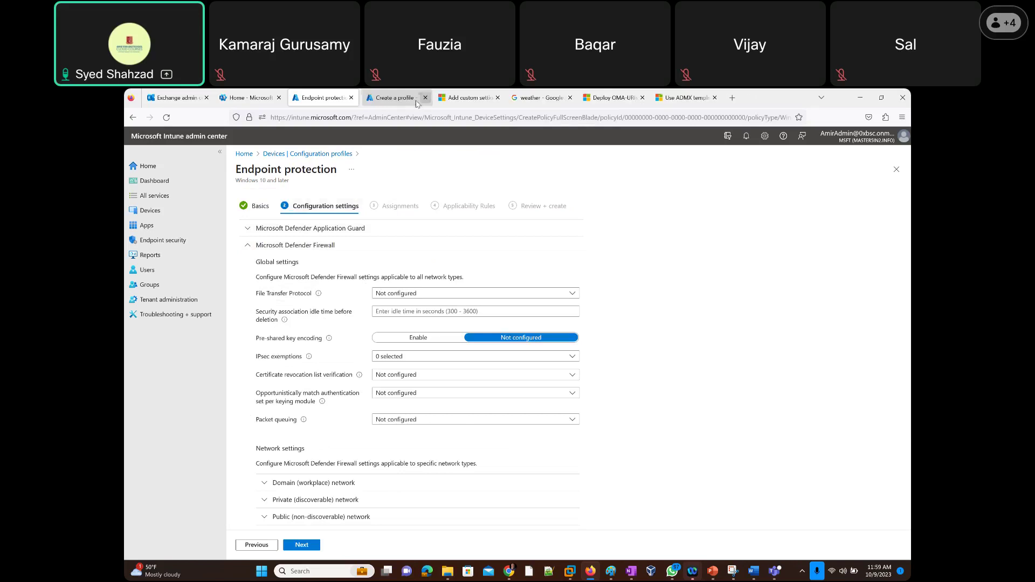
left_click(386, 101)
left_click(327, 98)
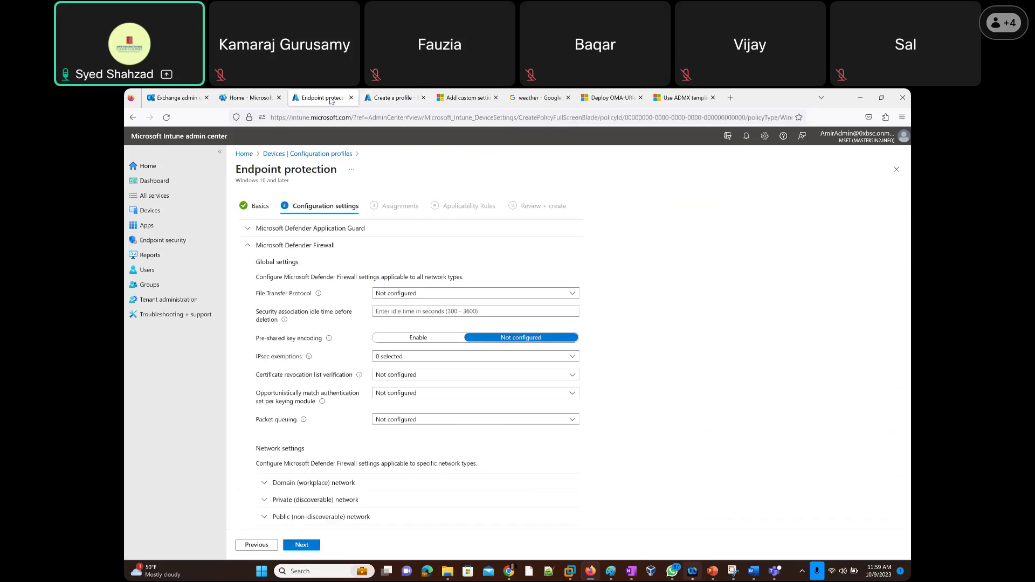
left_click(390, 101)
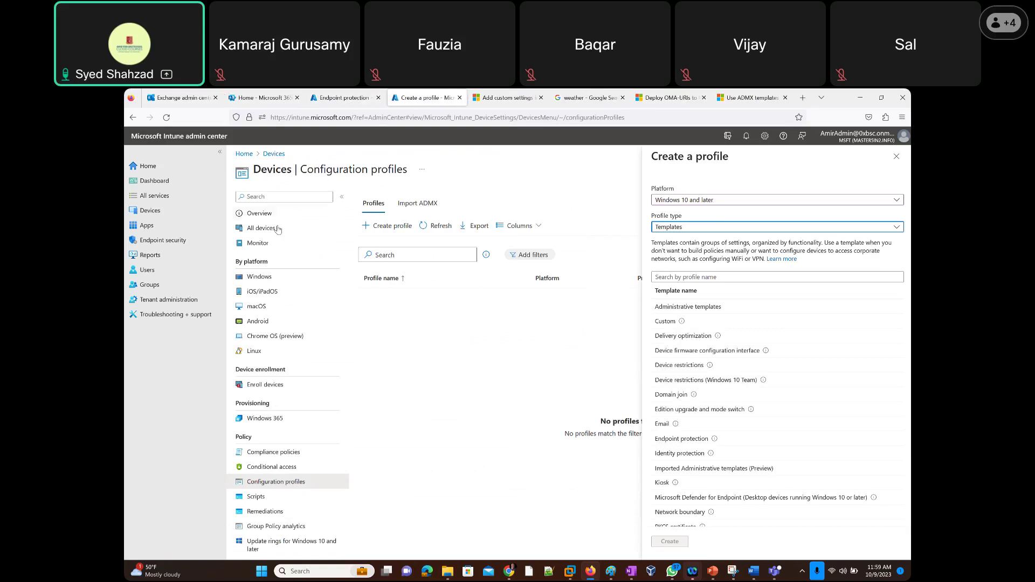
Discard unsaved changes and open CEA Compliance Policy 01 from Devices > Compliance policies.
left_click(150, 211)
key("Return")
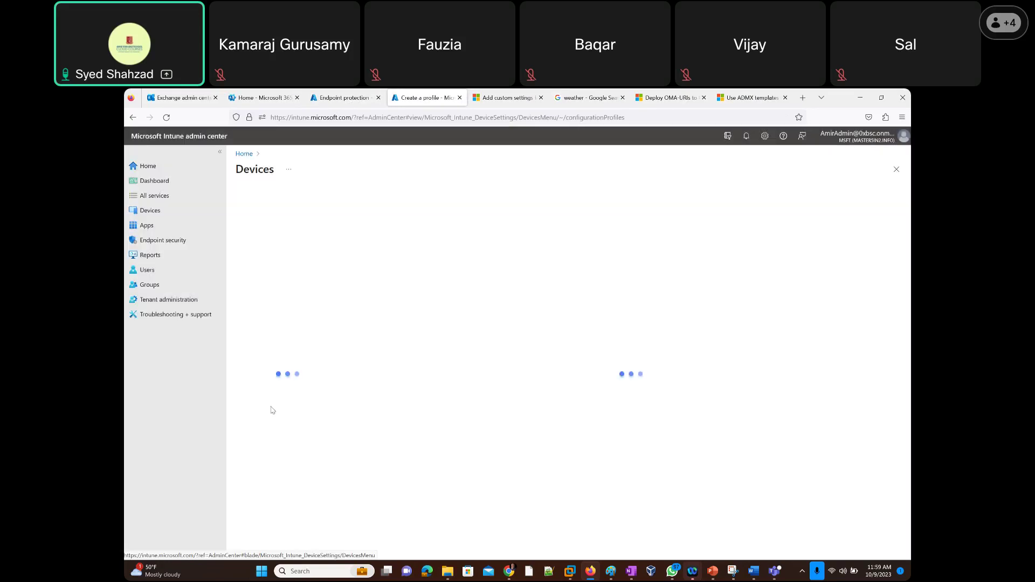
left_click(273, 452)
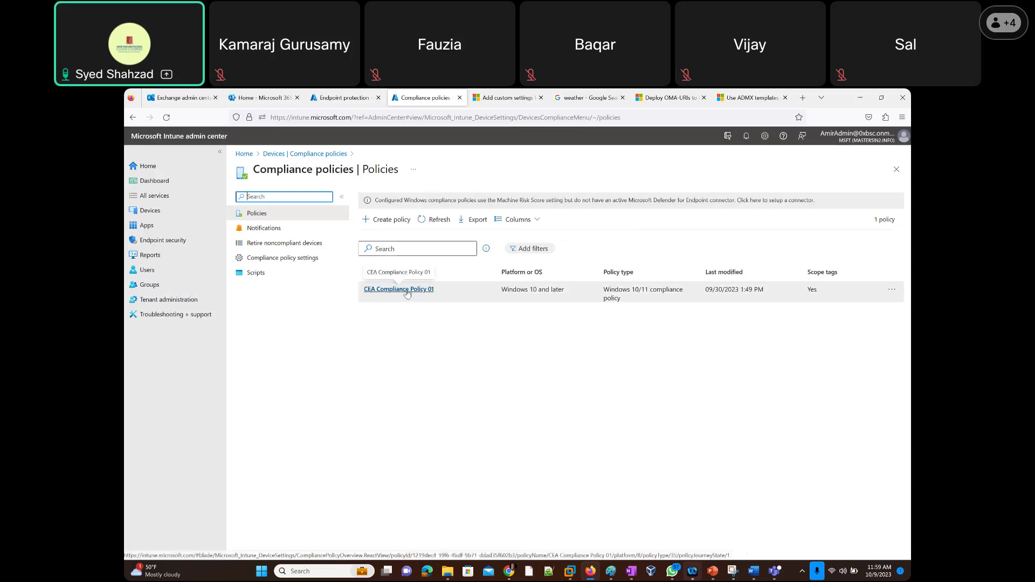
left_click(407, 291)
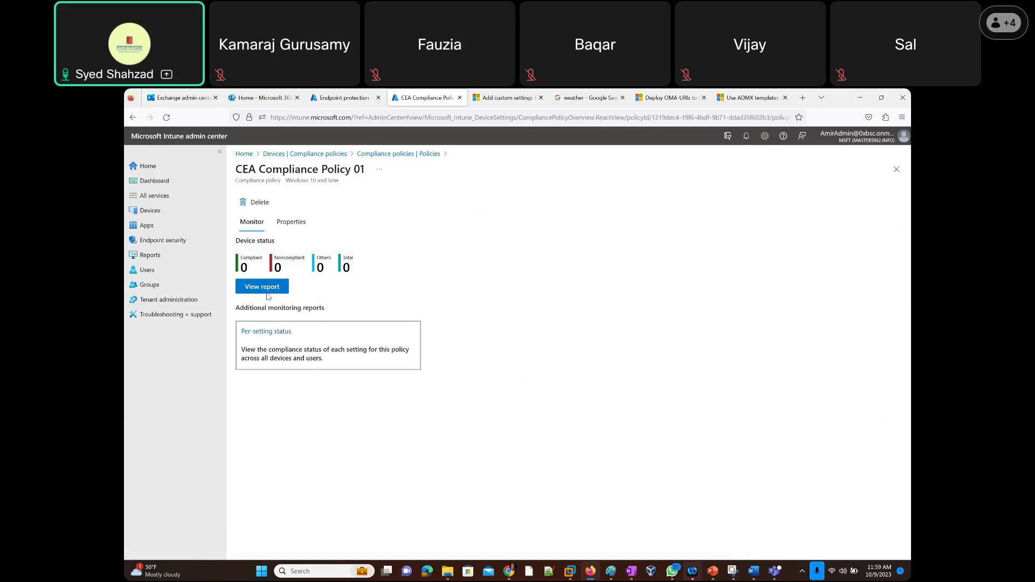
Show the policy's Properties and highlight the Firewall, Antivirus and Antispyware Required settings.
left_click(292, 224)
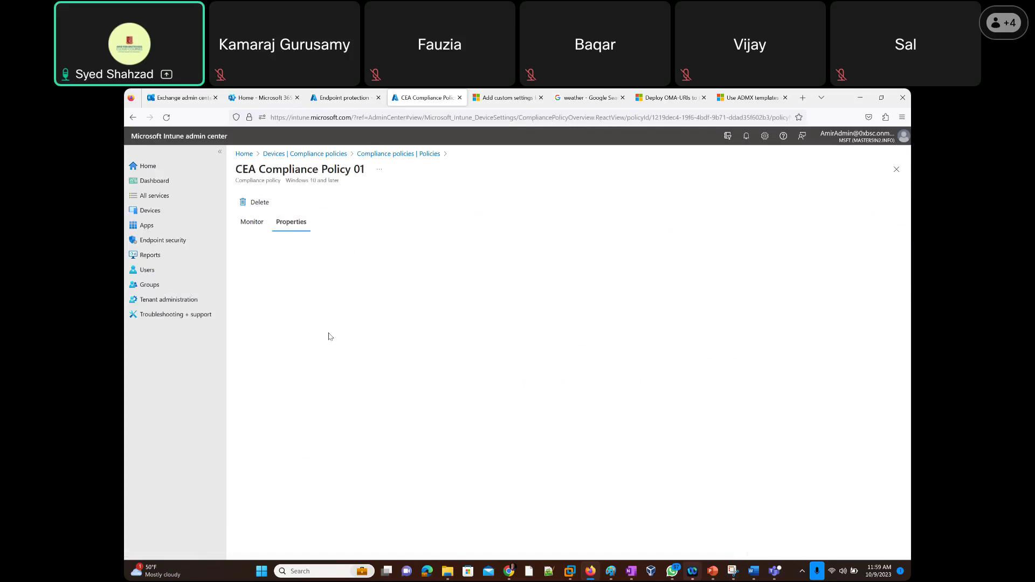
scroll(428, 406, "down", 1)
scroll(429, 406, "down", 3)
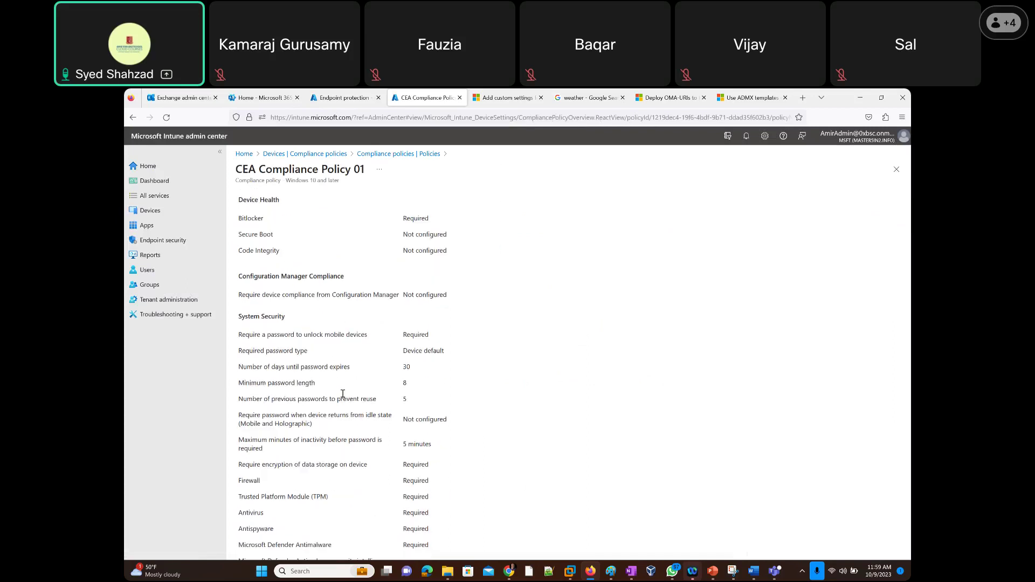
left_click_drag(239, 433, 500, 468)
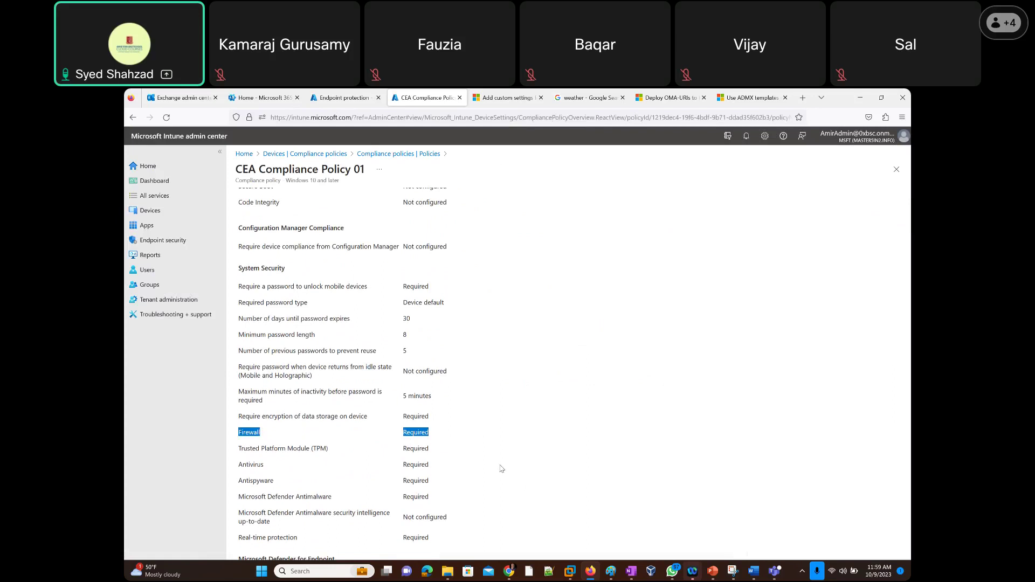
left_click_drag(242, 466, 440, 484)
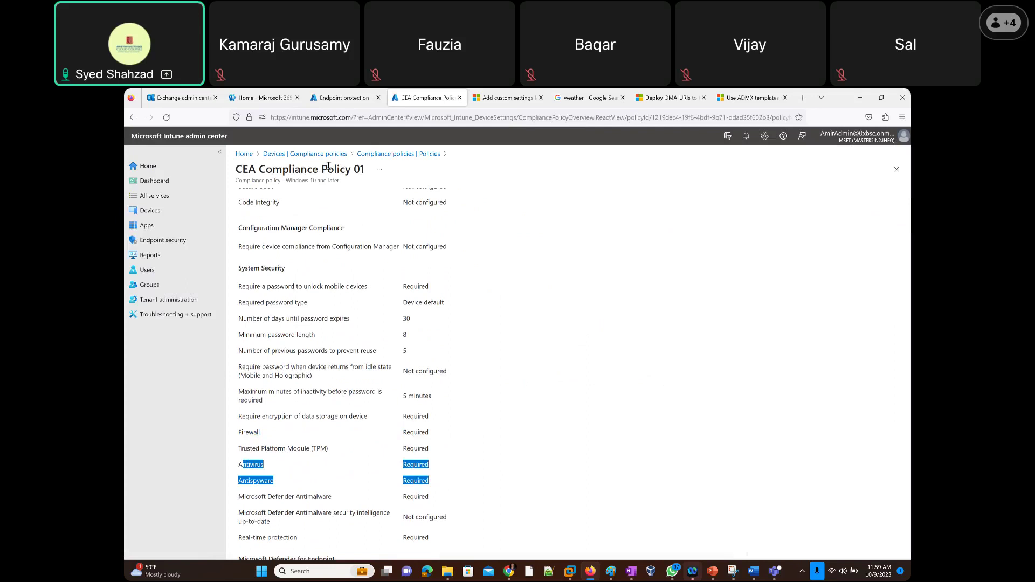
Compare the compliance policy's Firewall requirement with the Endpoint protection firewall settings.
left_click(335, 99)
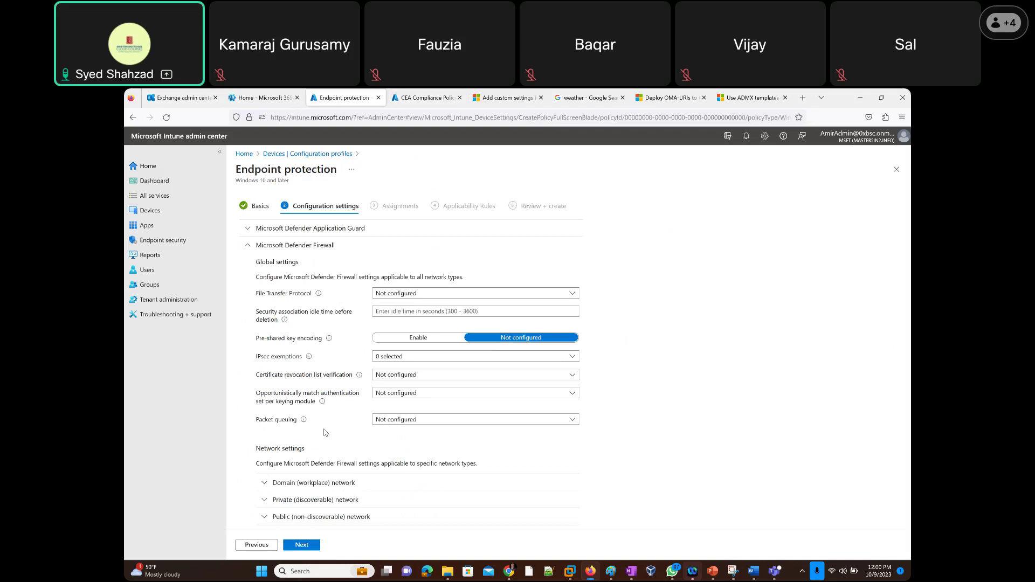
left_click(407, 100)
left_click_drag(240, 432, 473, 439)
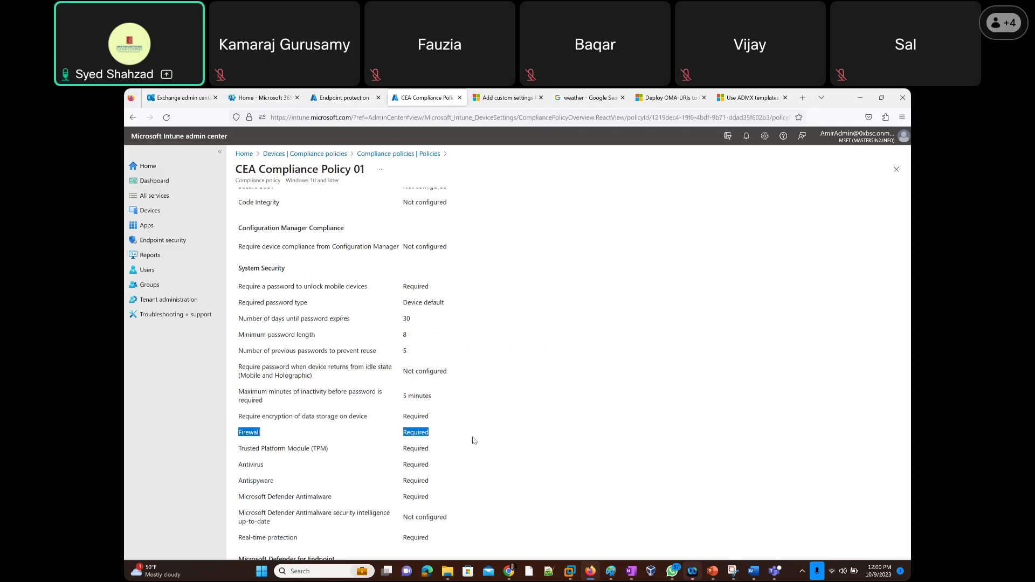
left_click(336, 99)
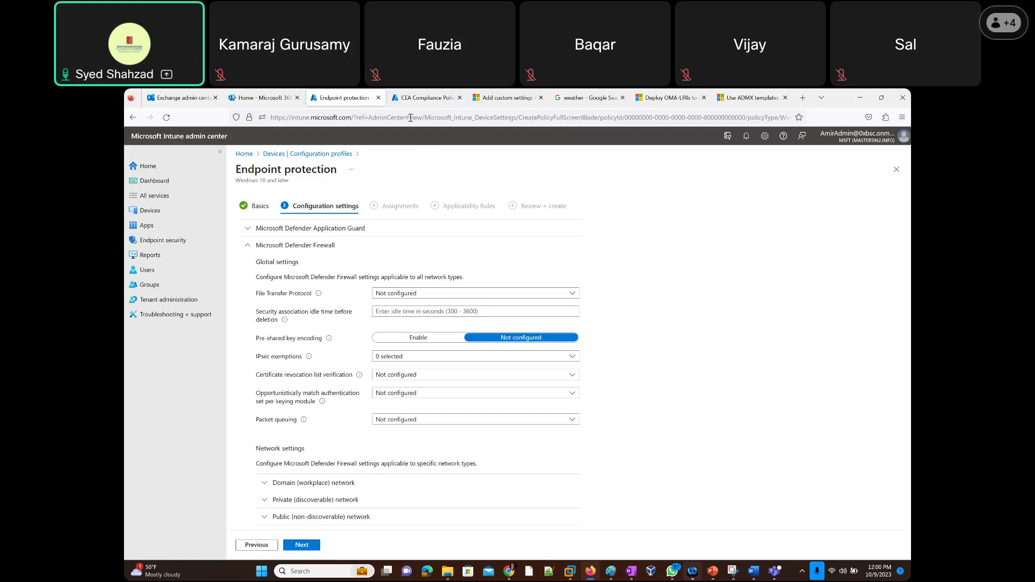
left_click(409, 102)
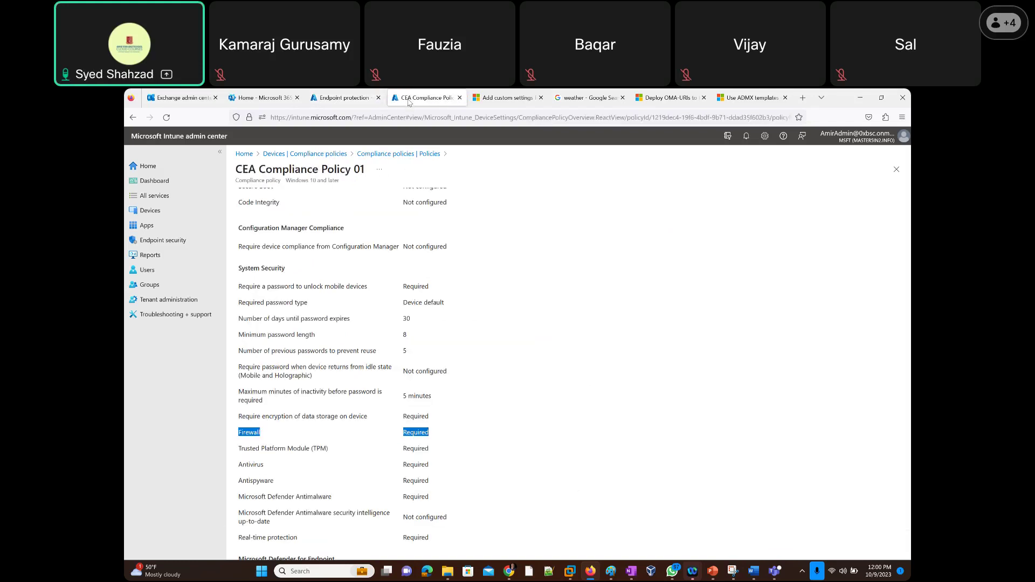
left_click(328, 102)
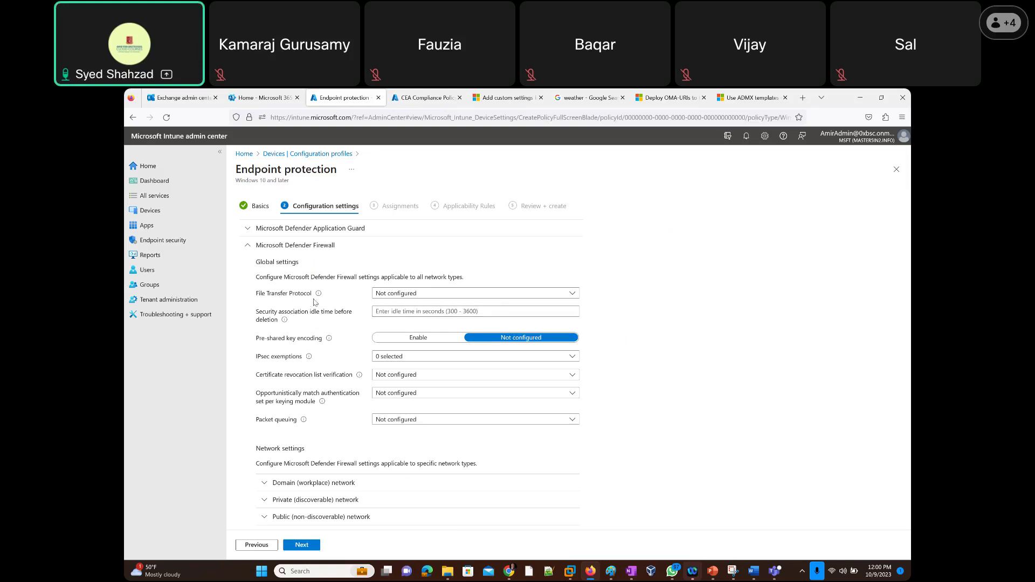
Check the File Transfer Protocol choices, leaving it Not configured.
left_click(399, 296)
left_click(398, 296)
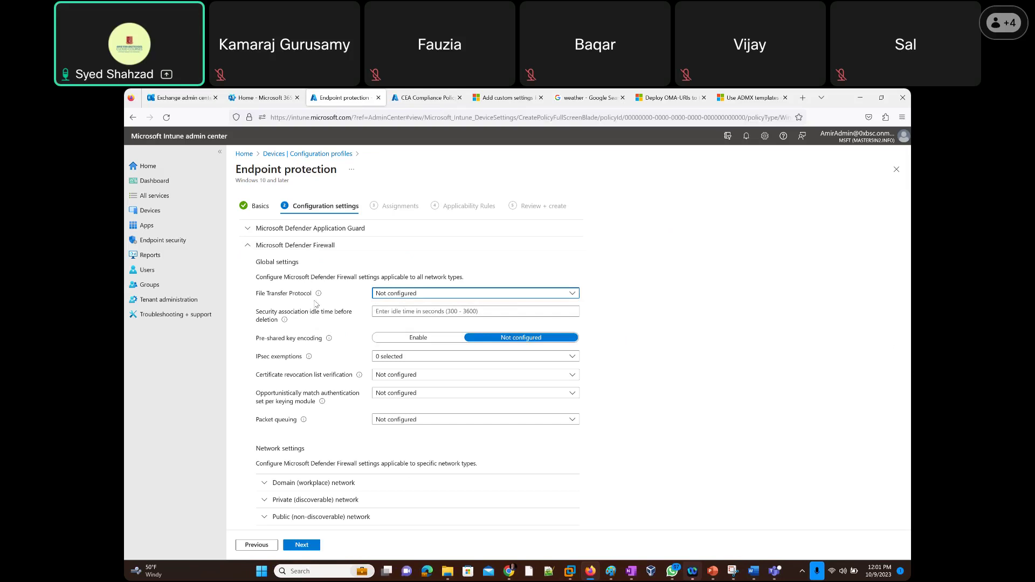
left_click(408, 296)
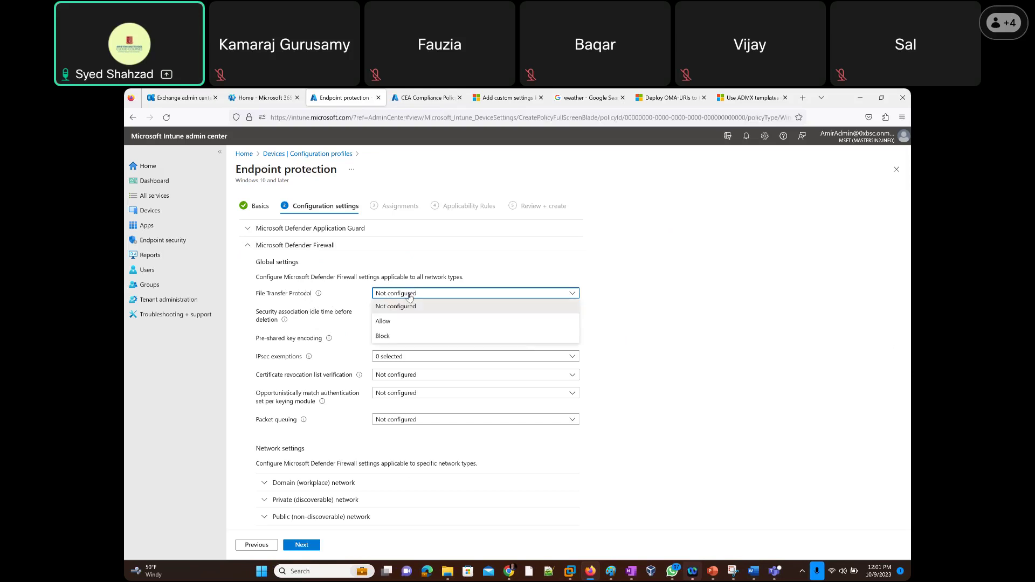
left_click(424, 256)
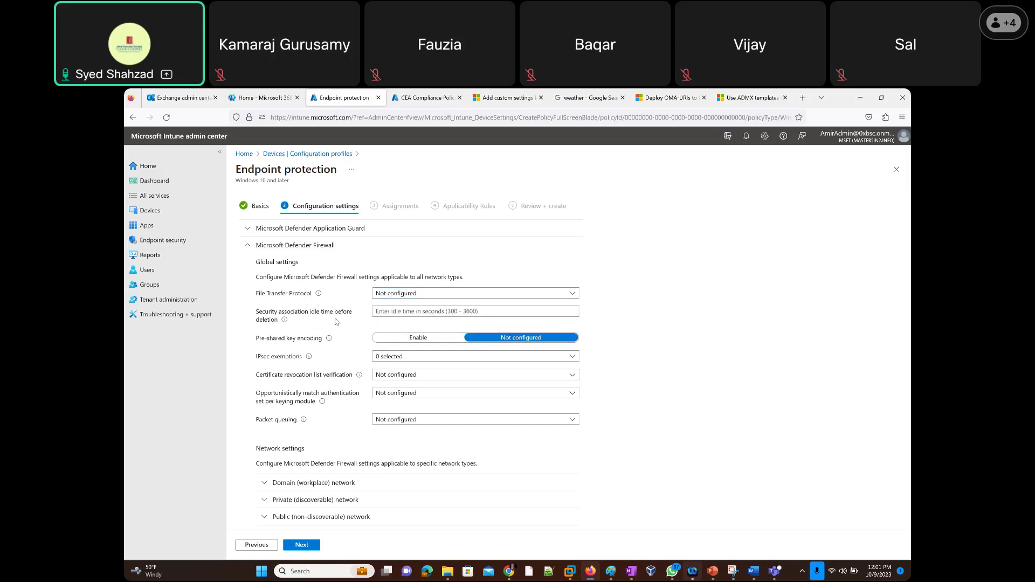
Open the Learn more documentation for the security association idle time setting.
mouse_move(328, 338)
left_click(387, 314)
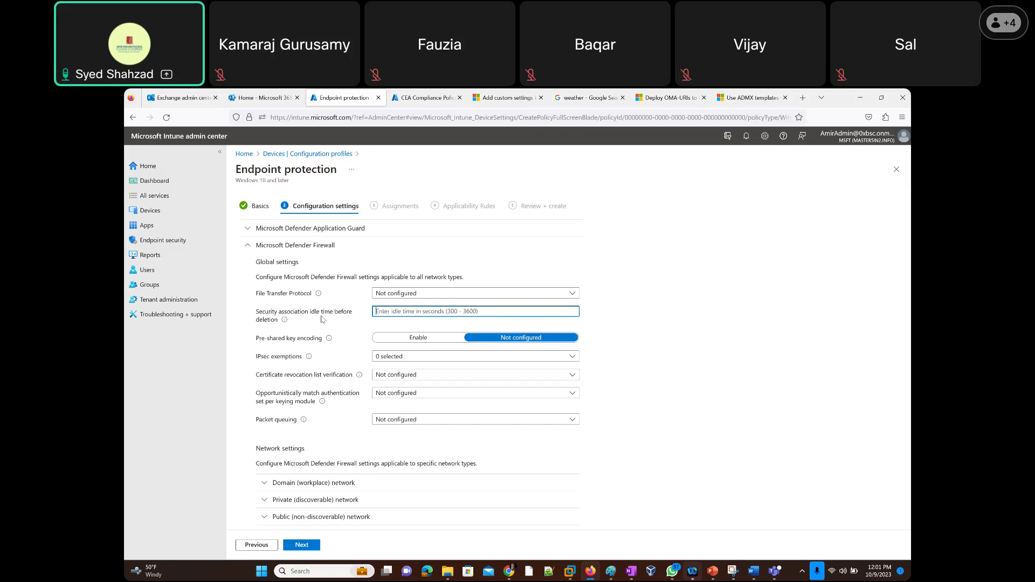
mouse_move(285, 323)
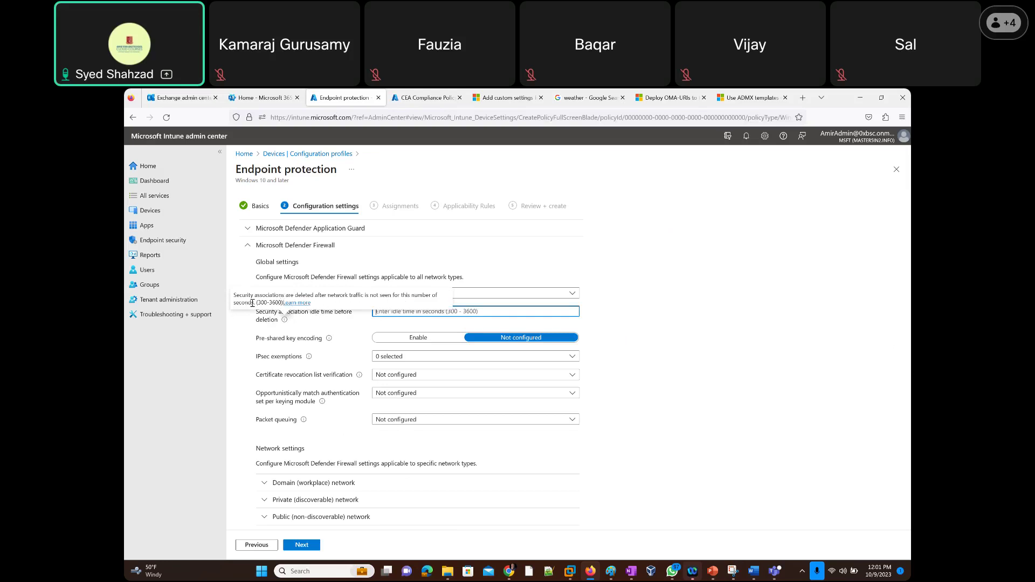
left_click(293, 303)
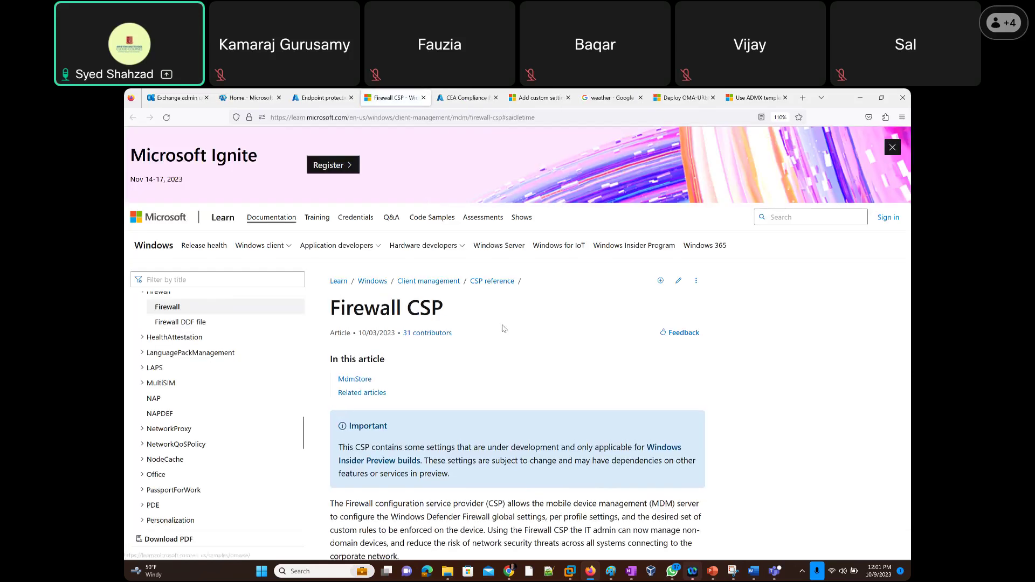
Read through the Firewall CSP article, highlighting the CSP abbreviation.
scroll(504, 326, "down", 3)
scroll(504, 326, "down", 1)
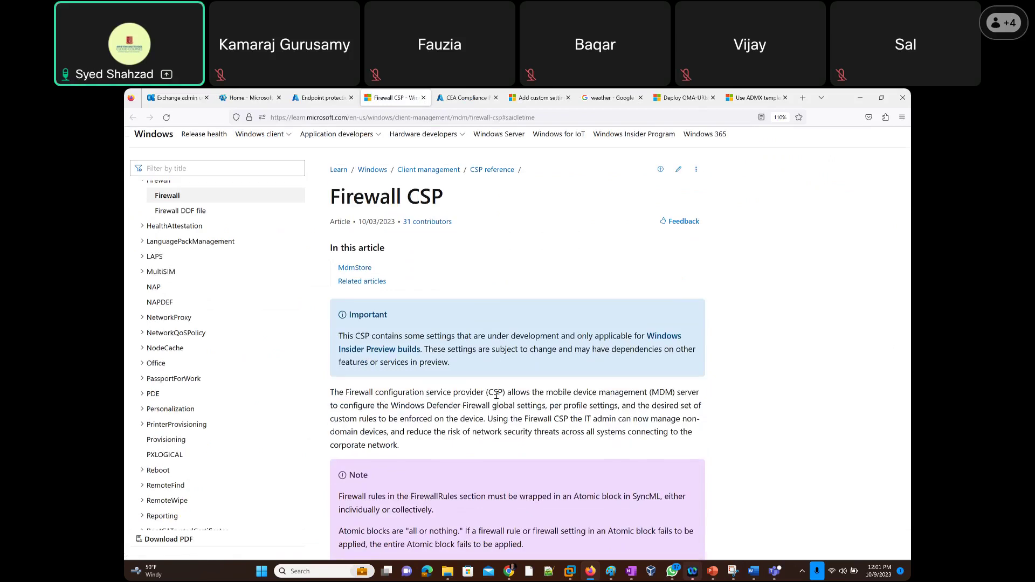
left_click_drag(500, 392, 488, 392)
scroll(468, 321, "down", 4)
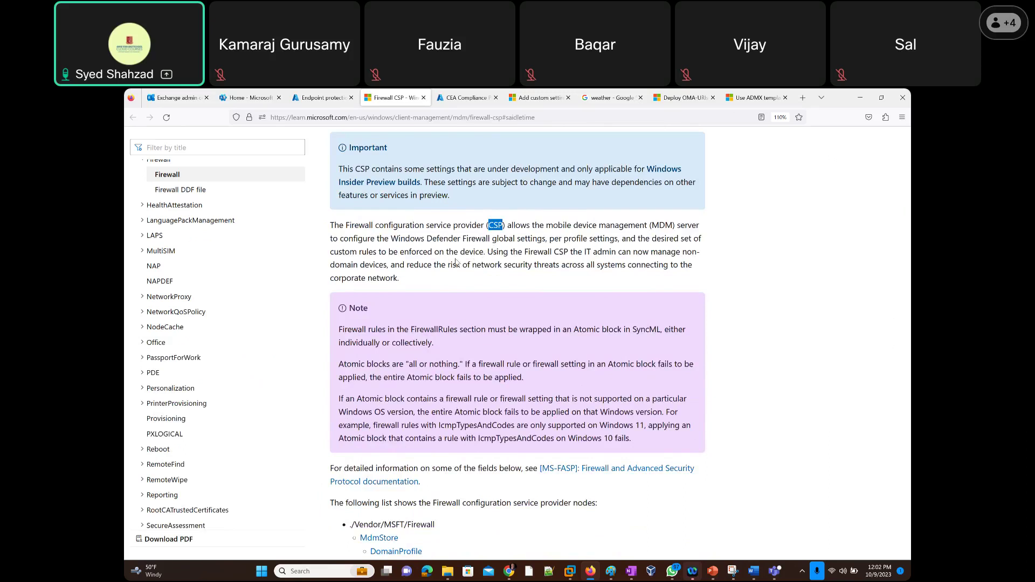
Return to the Endpoint protection profile and view the Pre-shared key encoding setting's info.
left_click(314, 99)
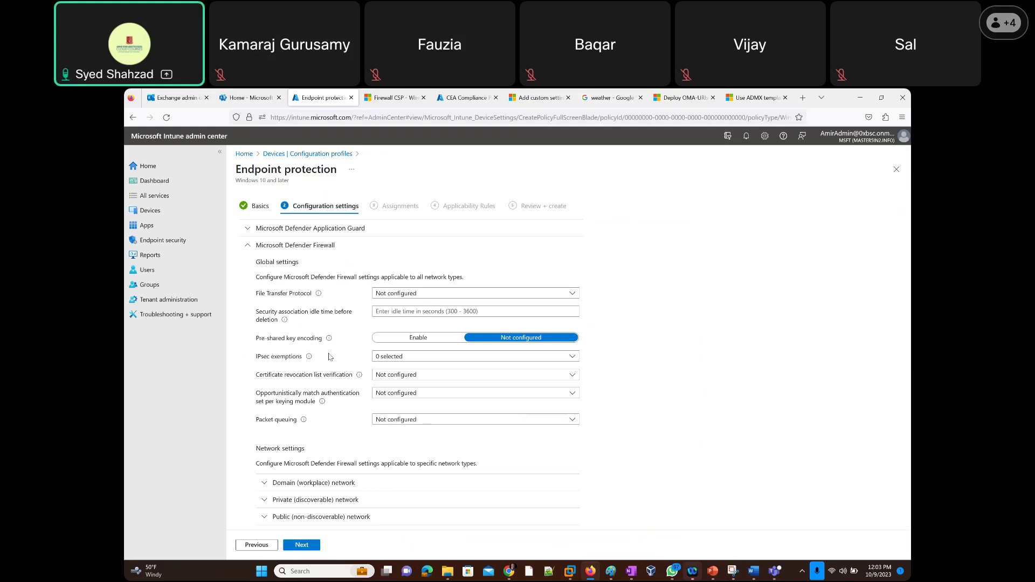
mouse_move(330, 343)
scroll(244, 362, "down", 2)
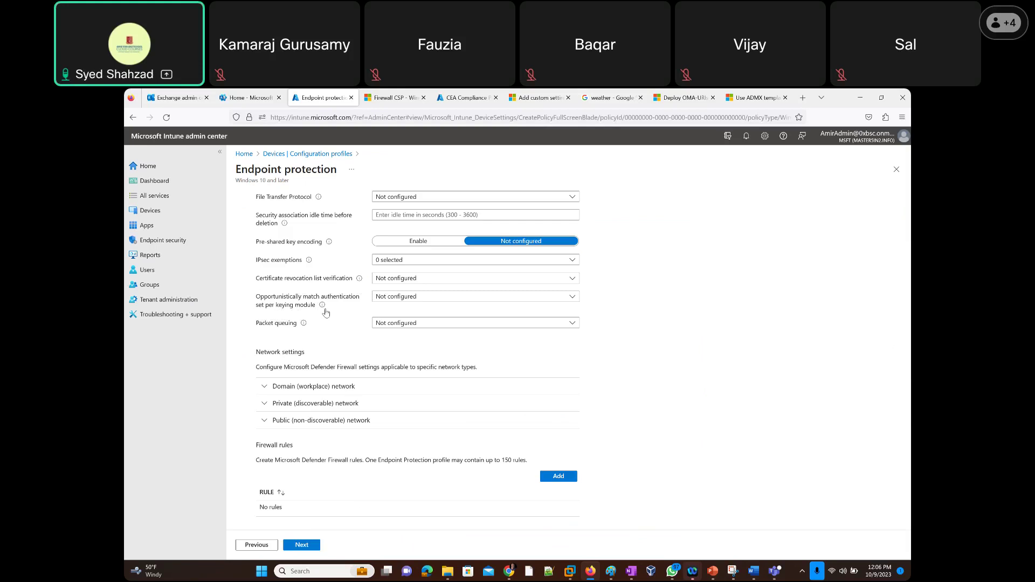
mouse_move(322, 306)
mouse_move(304, 327)
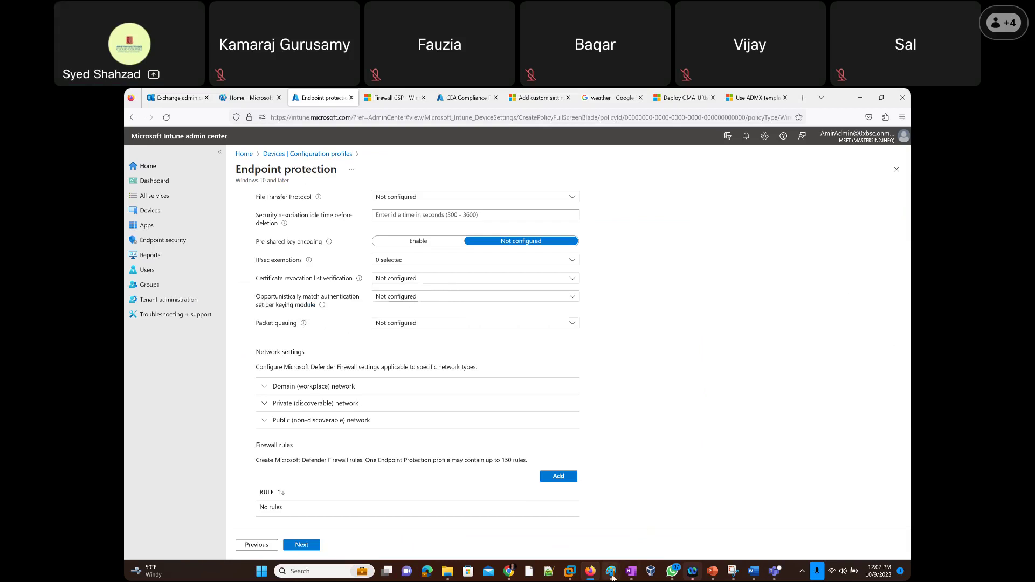
mouse_move(613, 577)
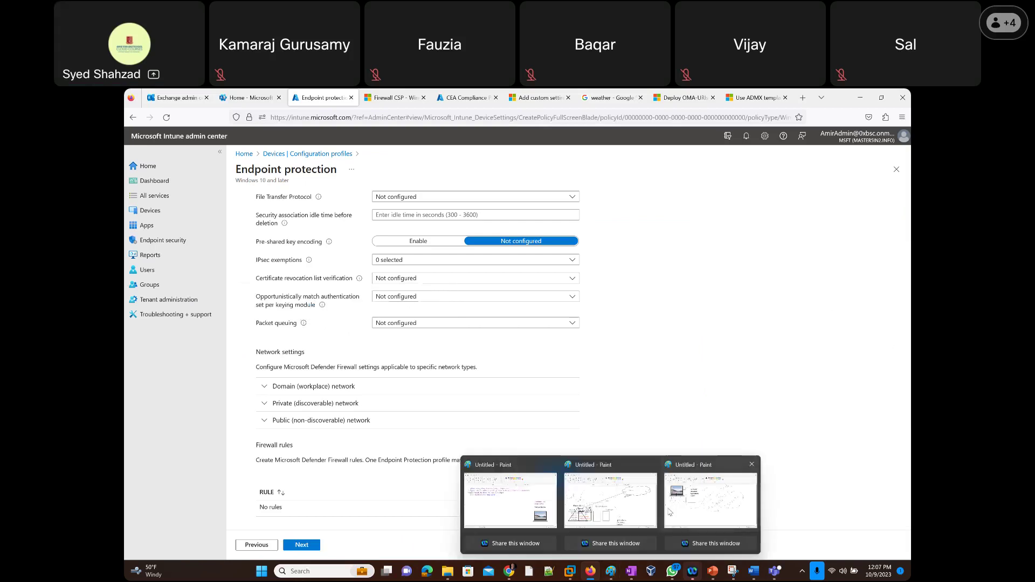
Draw a dashed line leftward below the Entra ID cloud in Paint, then return to Intune.
left_click(622, 512)
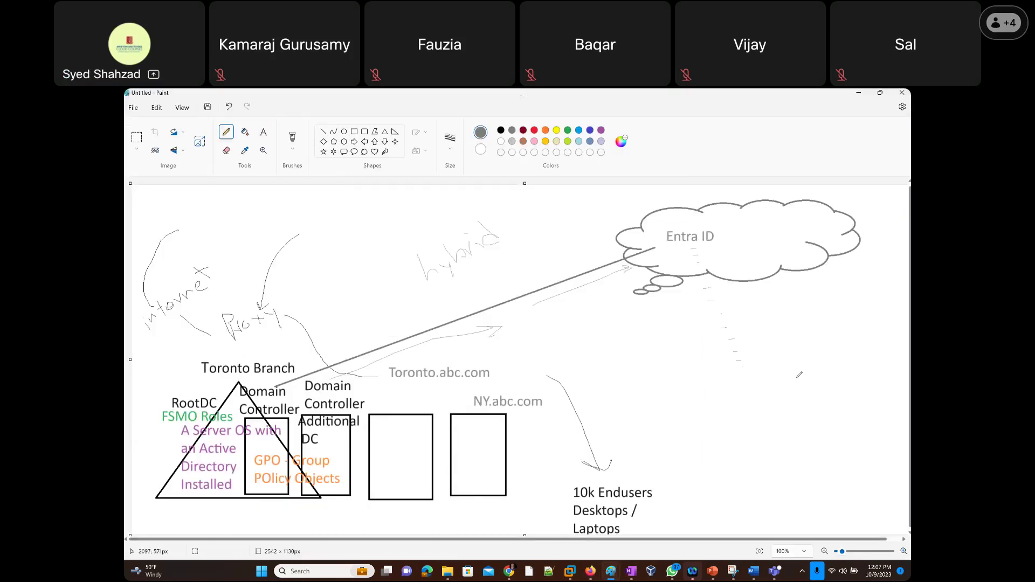
left_click_drag(751, 369, 659, 360)
left_click_drag(595, 353, 615, 353)
left_click_drag(545, 350, 559, 350)
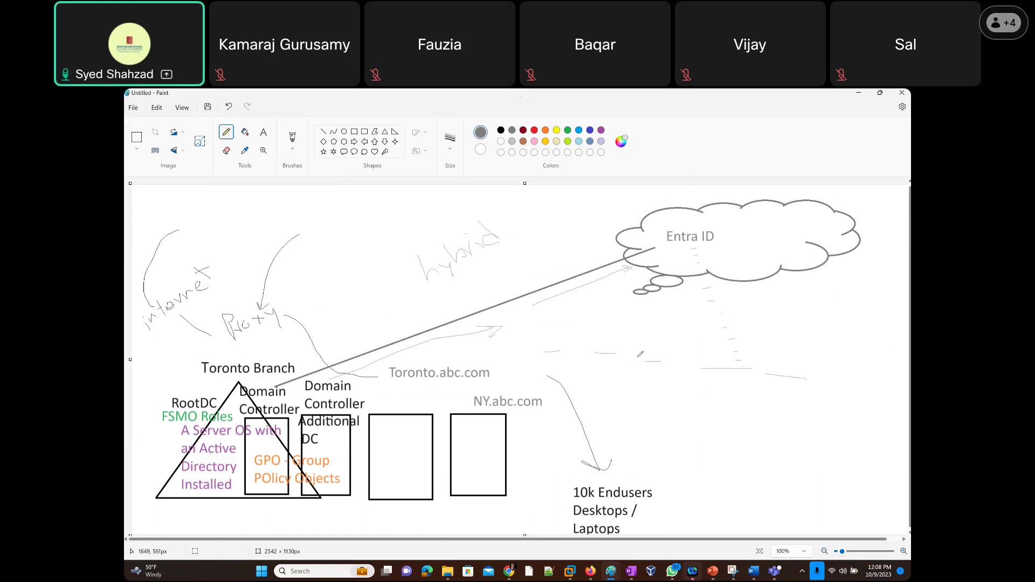
left_click_drag(644, 361, 641, 370)
key("alt+Tab")
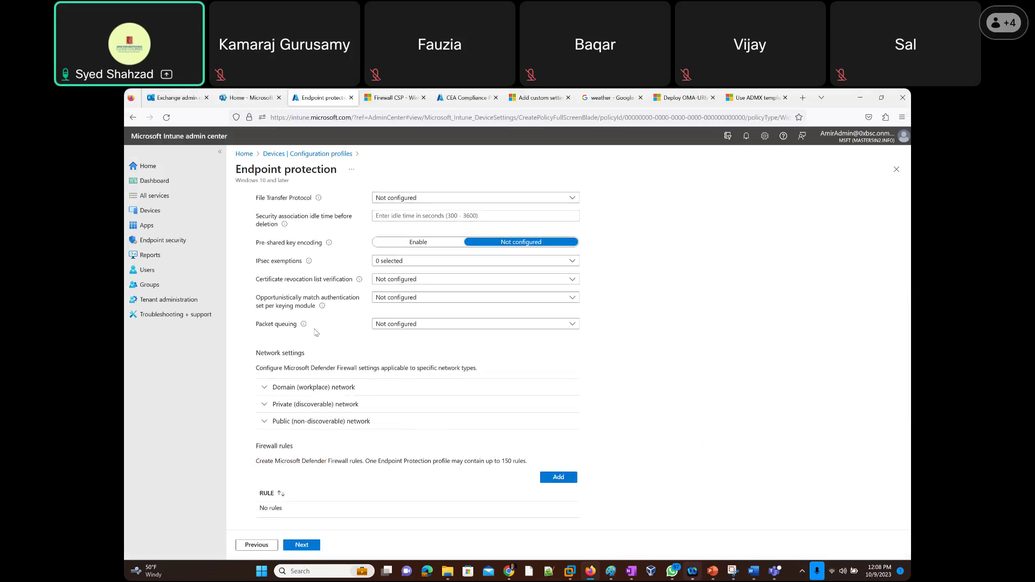
scroll(315, 333, "up", 2)
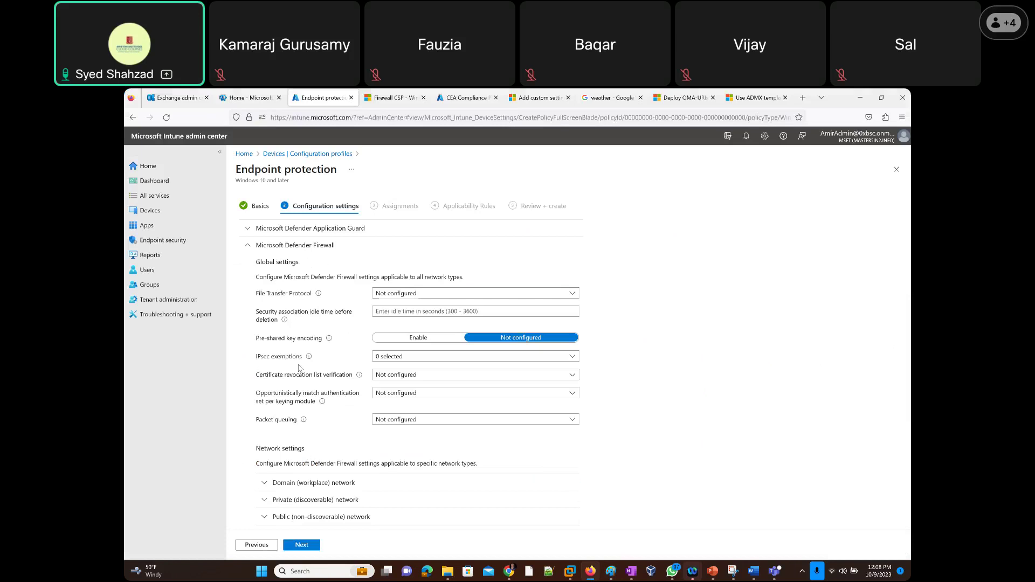
scroll(299, 368, "down", 2)
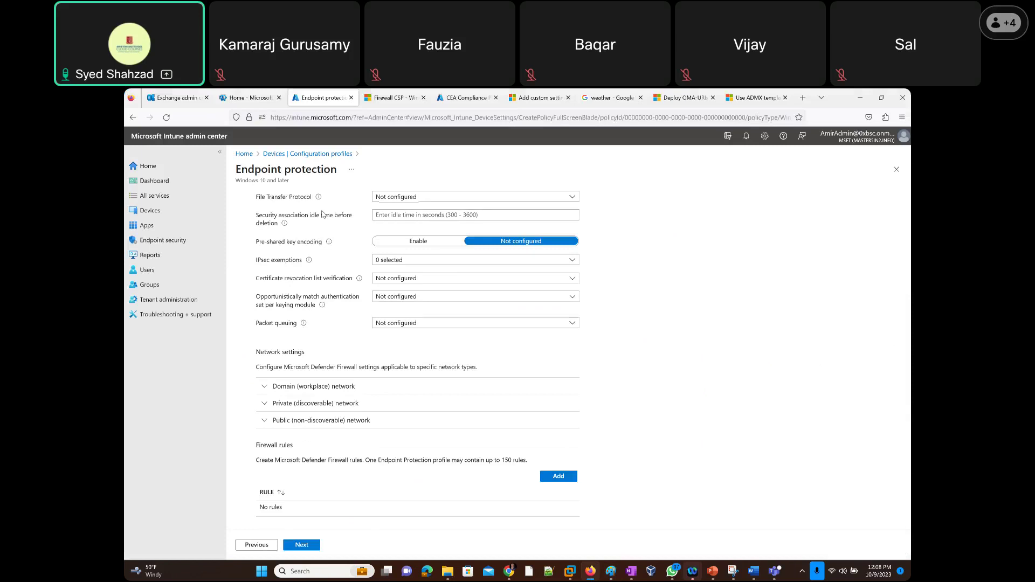
scroll(322, 215, "up", 2)
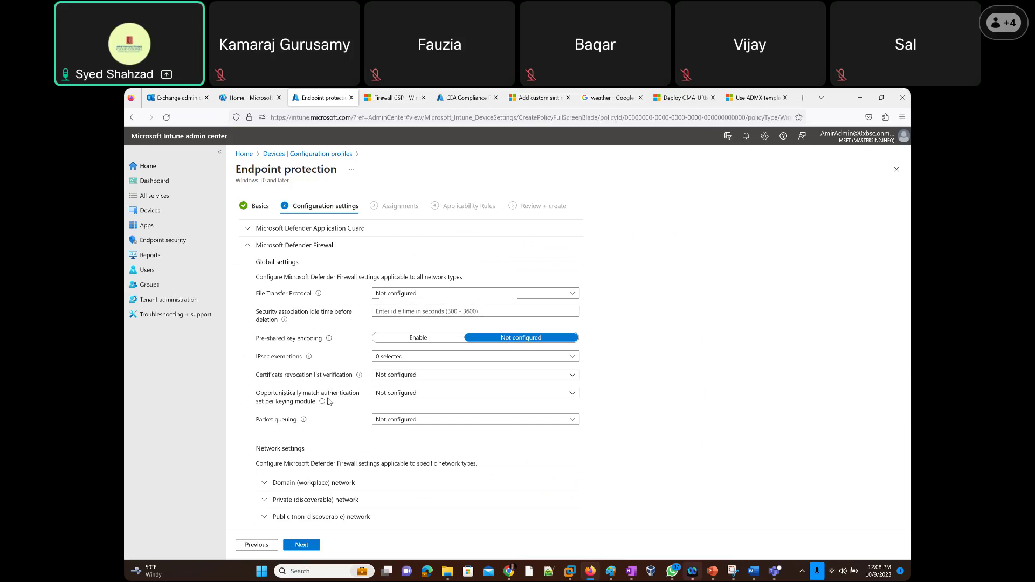
scroll(329, 401, "down", 3)
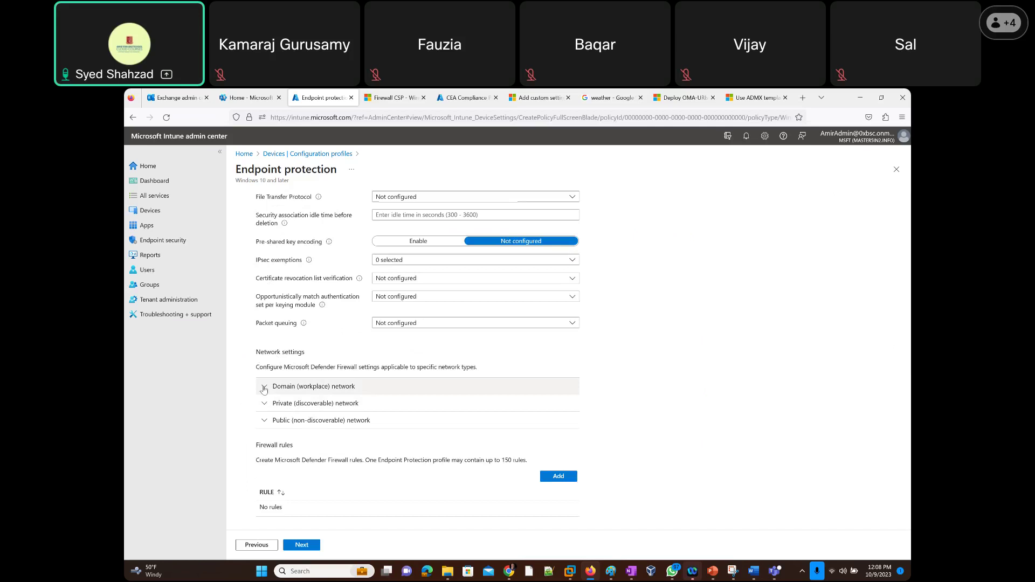
Expand Domain (workplace) network and set Microsoft Defender Firewall to Enable, after briefly checking the Firewall CSP docs.
left_click(264, 388)
scroll(258, 333, "down", 3)
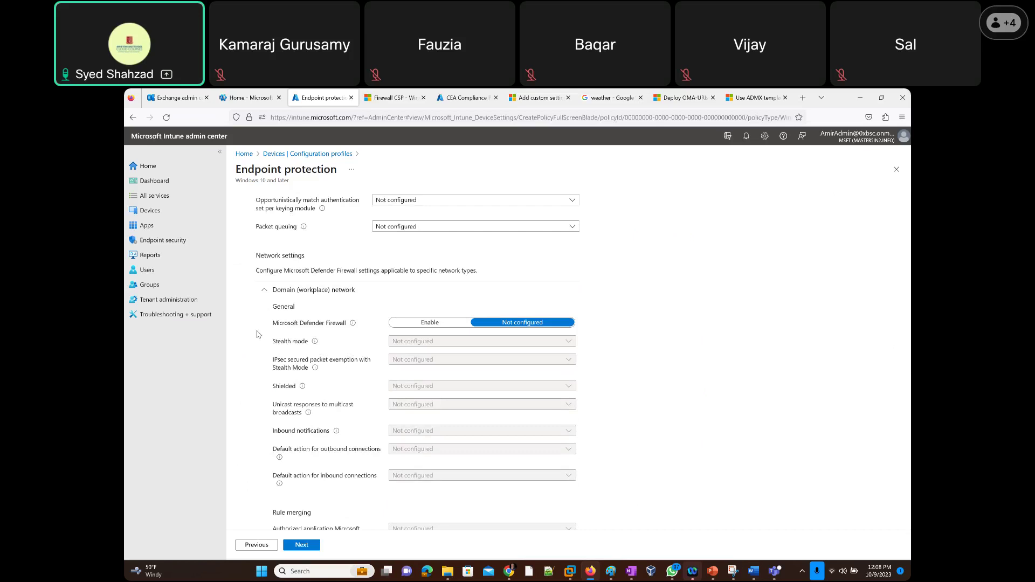
left_click(440, 326)
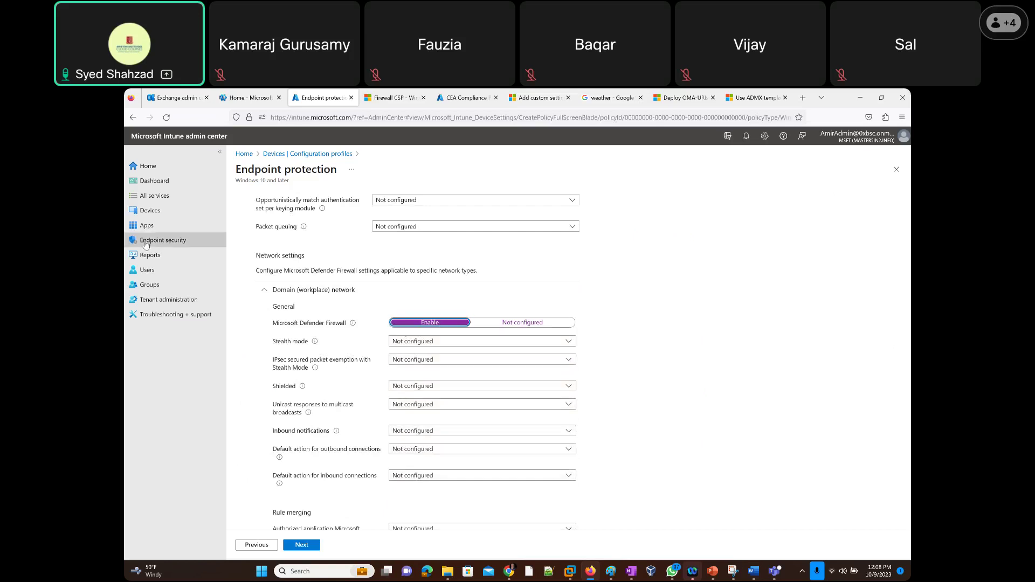
left_click(474, 326)
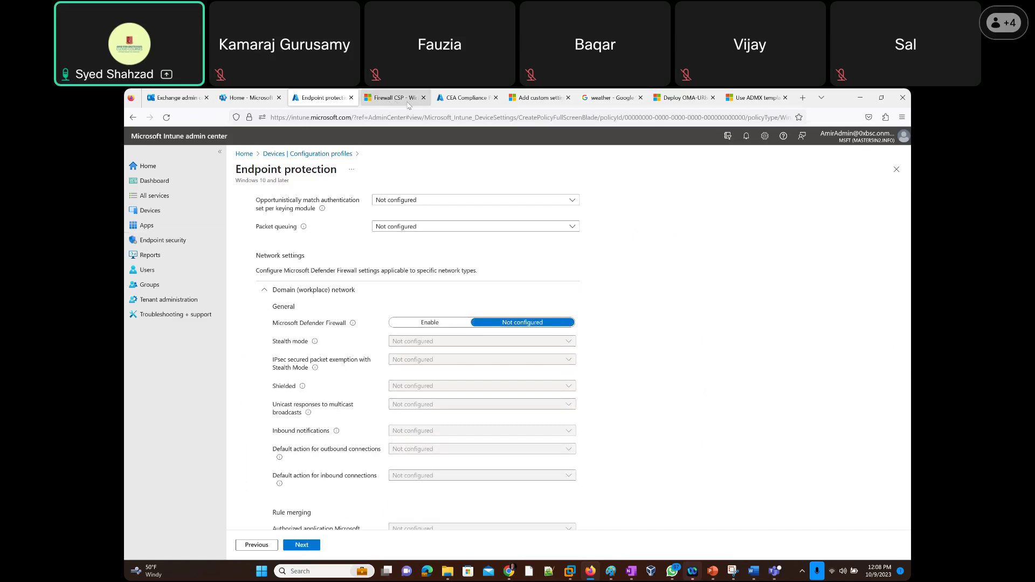
left_click(399, 98)
left_click(423, 98)
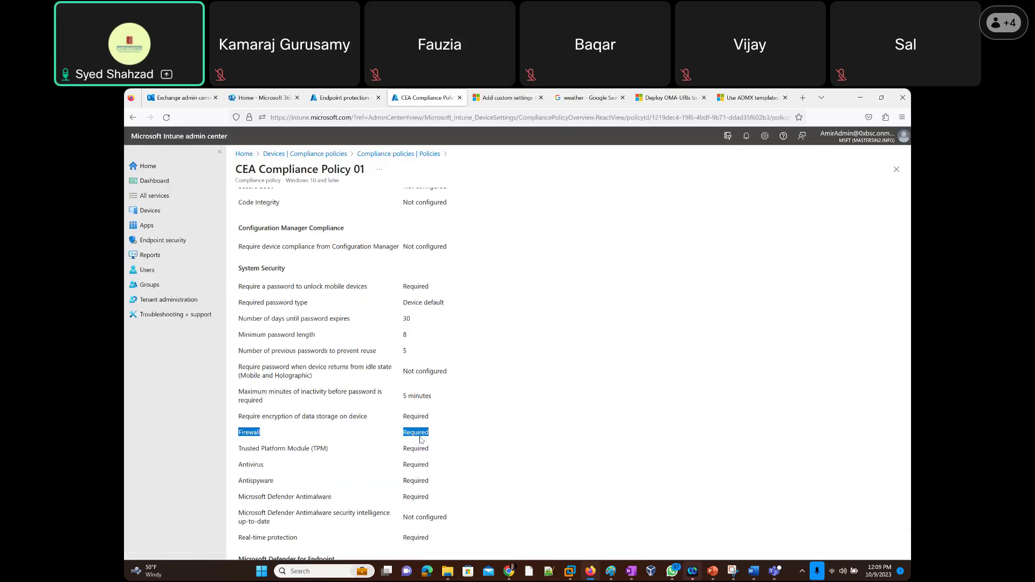
left_click(341, 98)
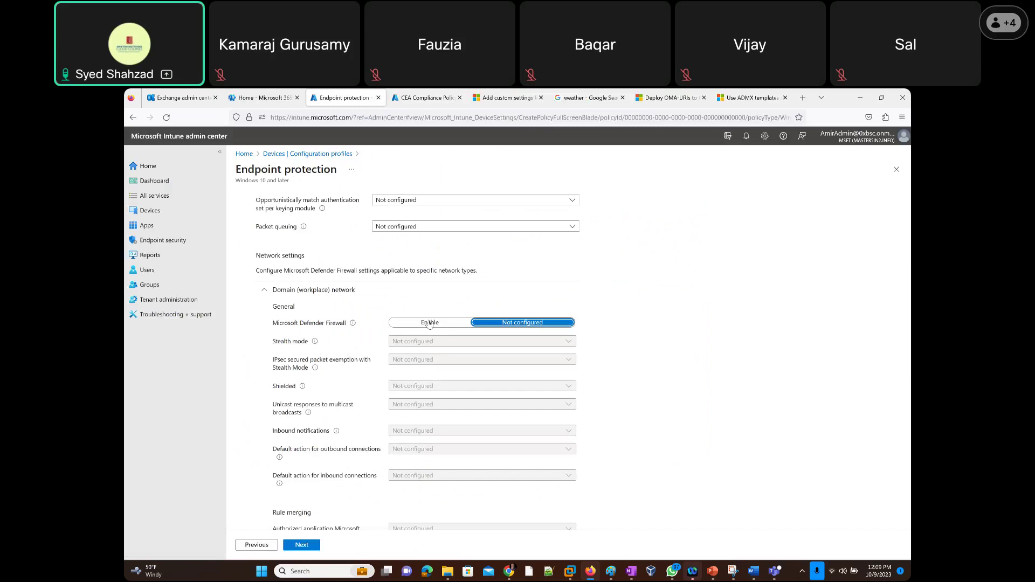
left_click(414, 324)
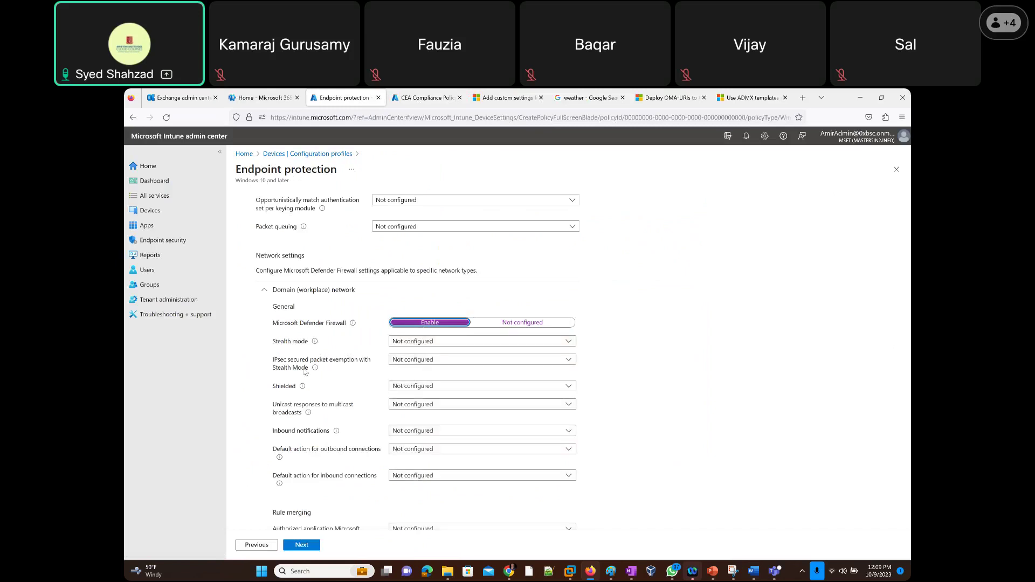
left_click(310, 571)
type("firewall")
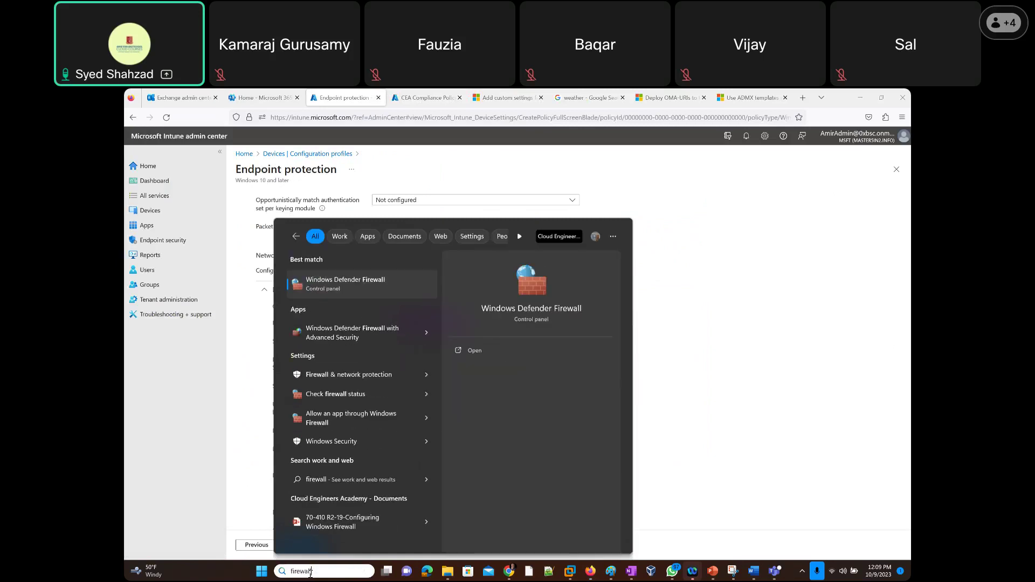
key("Escape")
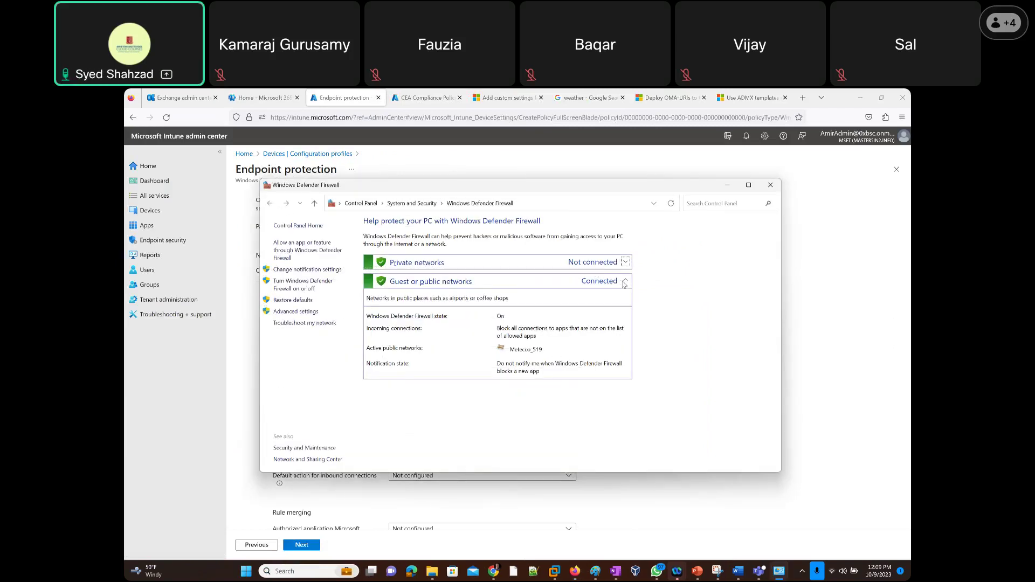
left_click(626, 263)
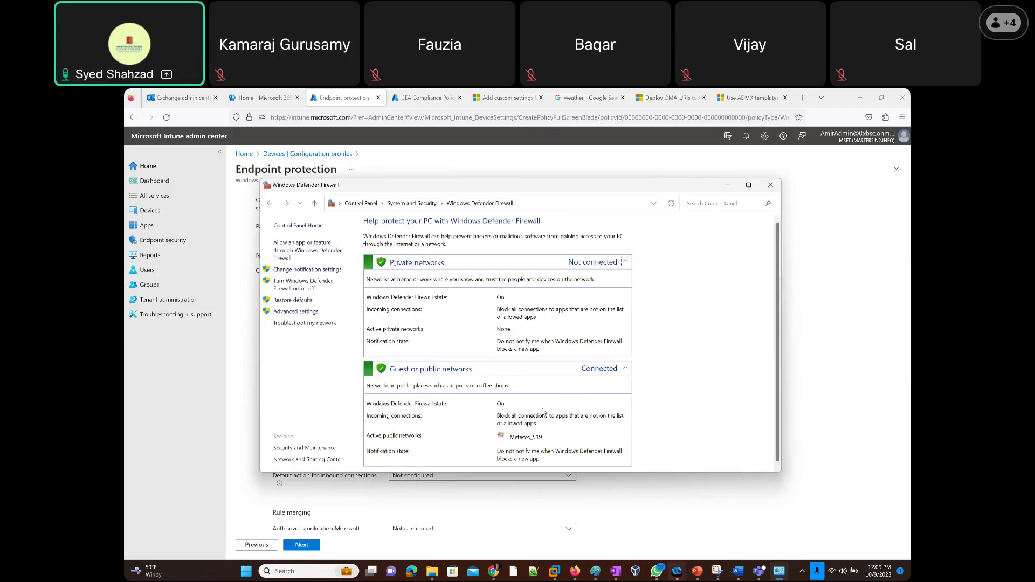
scroll(544, 411, "down", 1)
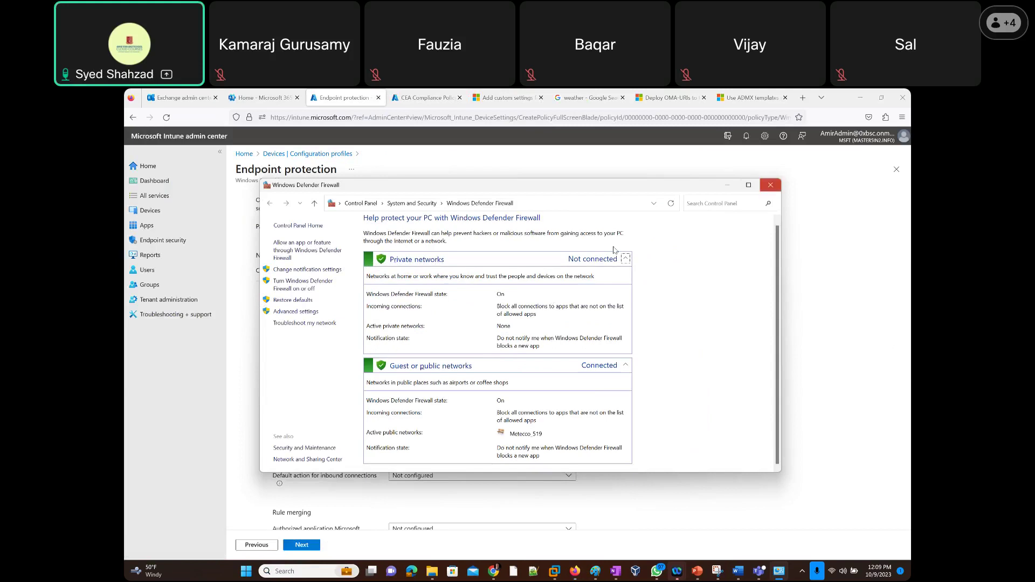
left_click(770, 185)
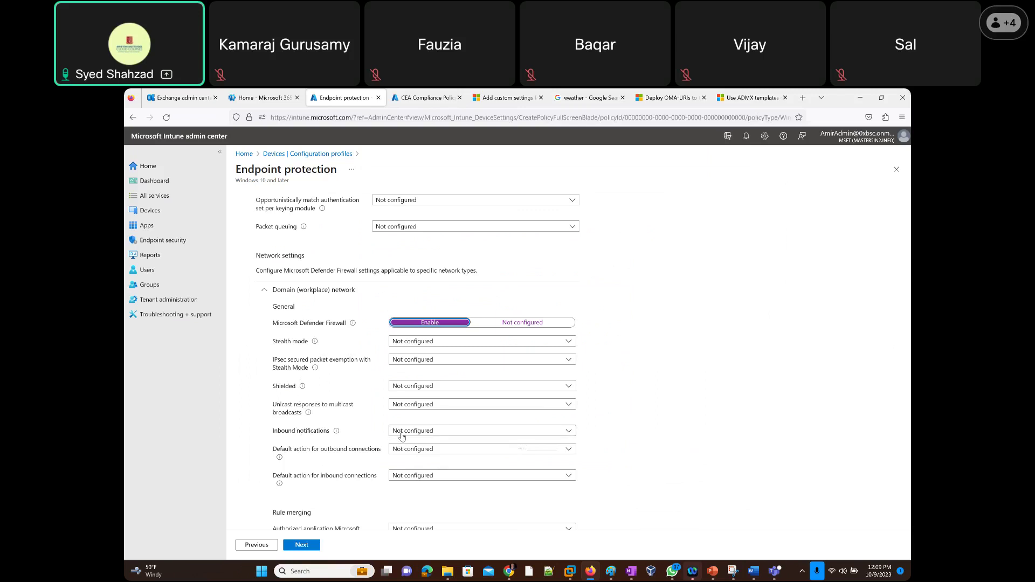
mouse_move(335, 432)
scroll(335, 371, "down", 2)
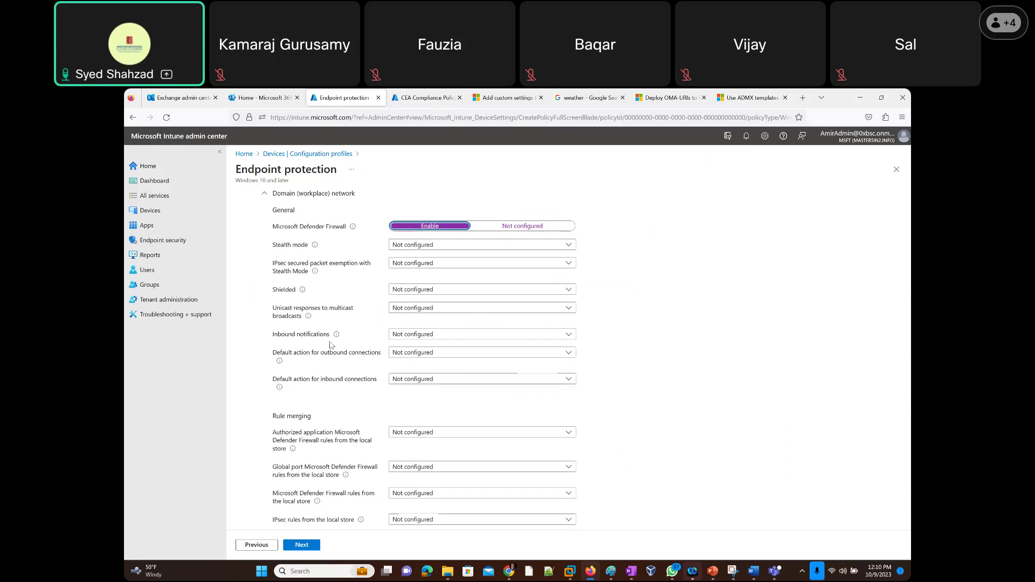
scroll(331, 345, "down", 3)
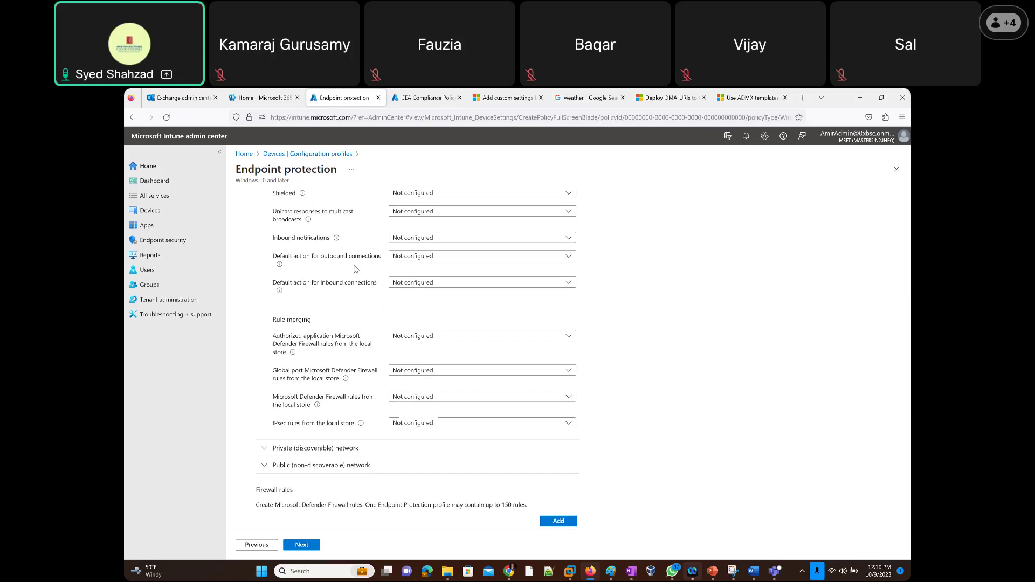
scroll(361, 270, "up", 2)
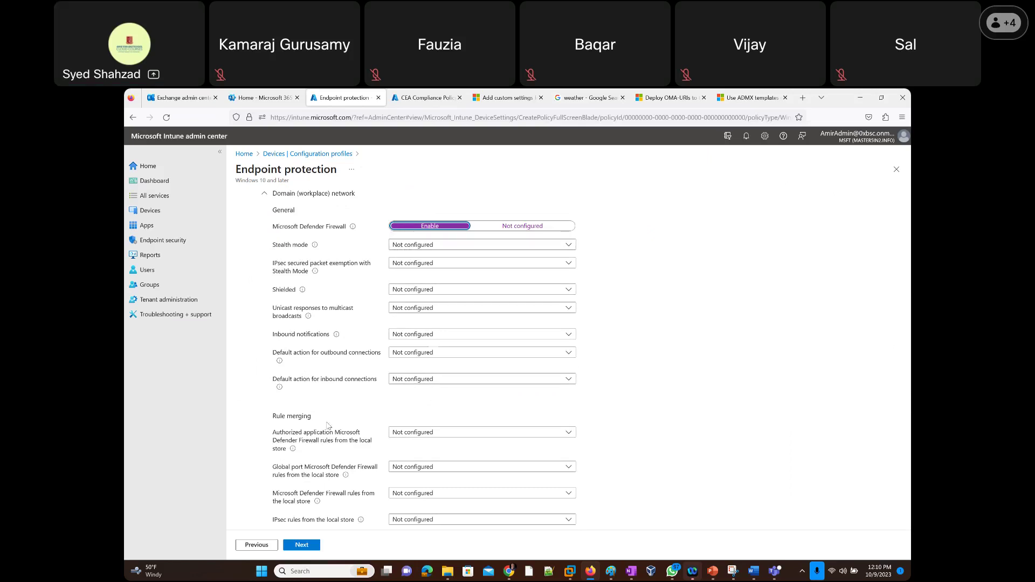
scroll(327, 420, "down", 2)
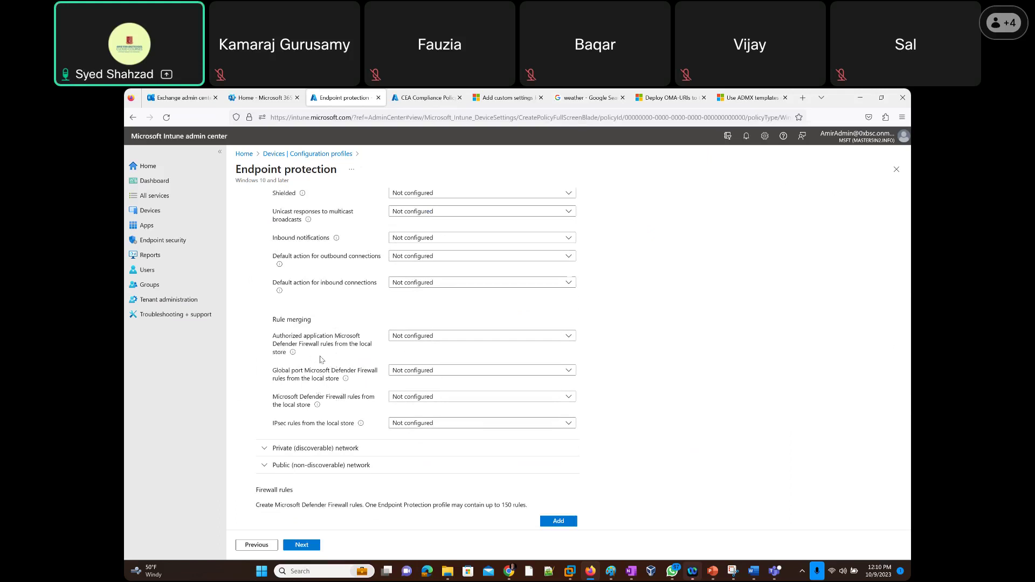
Expand Private (discoverable) network and set Microsoft Defender Firewall to Enable.
left_click(266, 449)
scroll(417, 346, "down", 3)
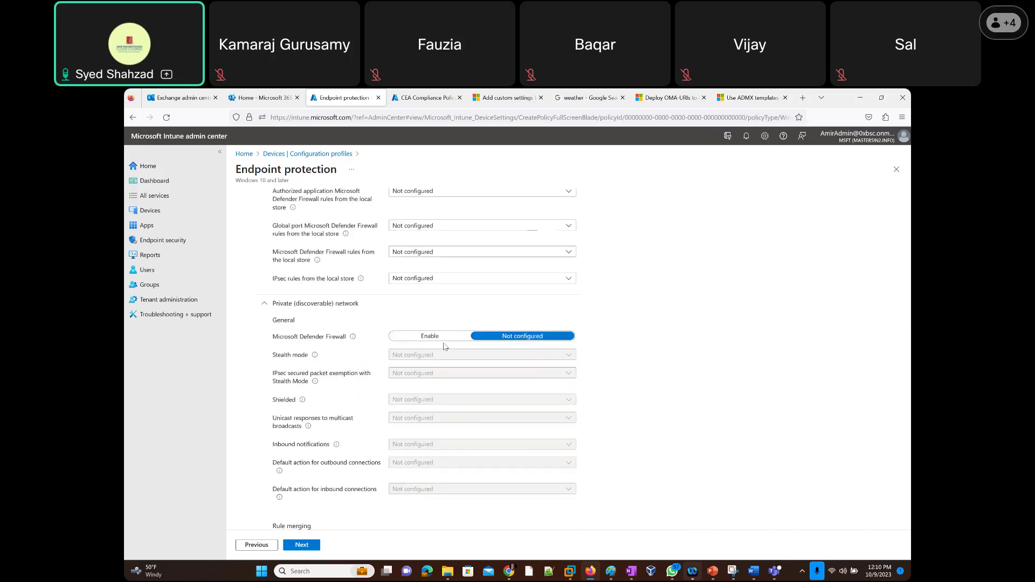
left_click(418, 337)
scroll(294, 313, "down", 2)
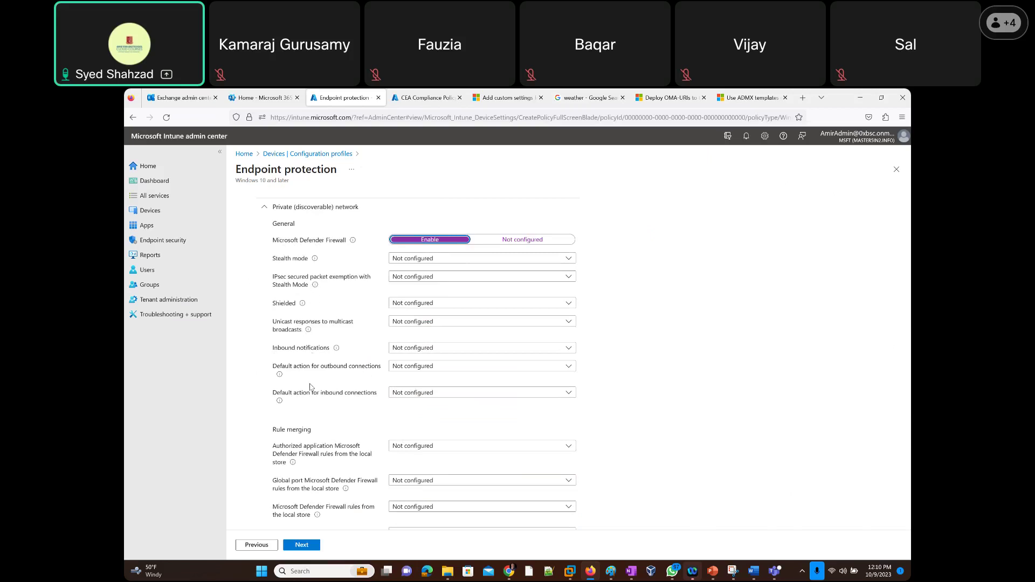
scroll(274, 428, "down", 3)
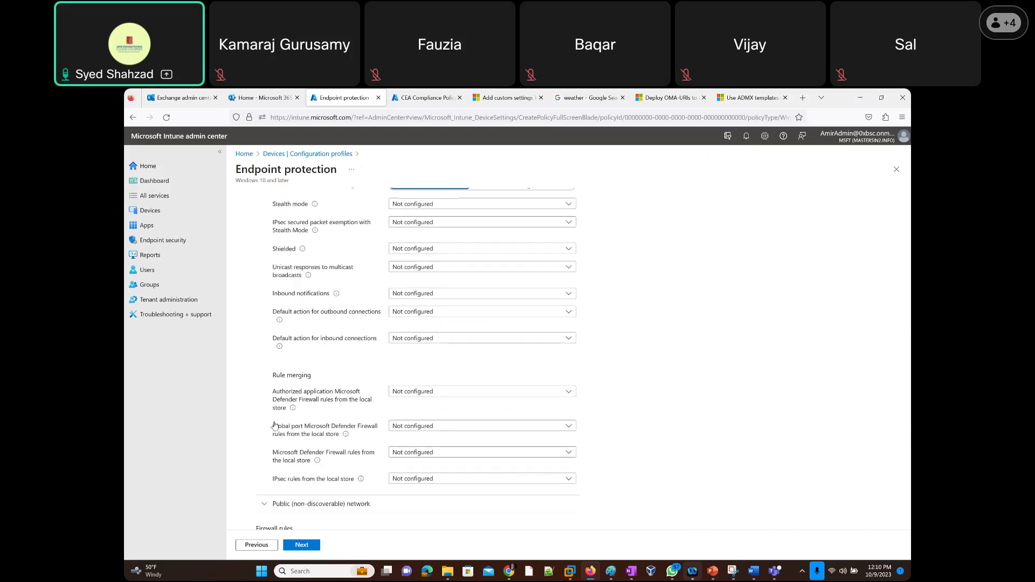
Expand Public (non-discoverable) network and set Microsoft Defender Firewall to Enable.
left_click(264, 416)
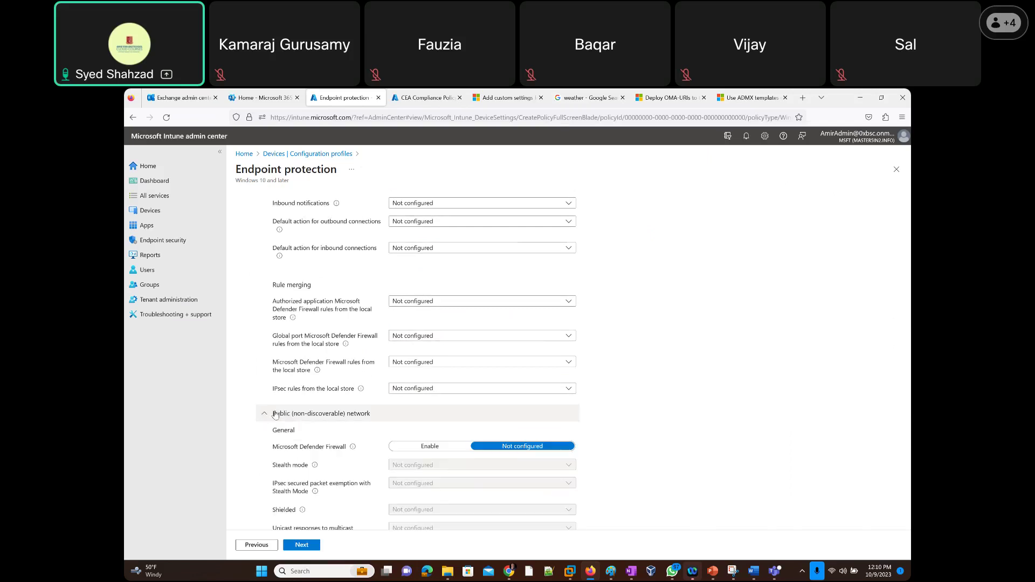
scroll(265, 420, "down", 4)
left_click(437, 257)
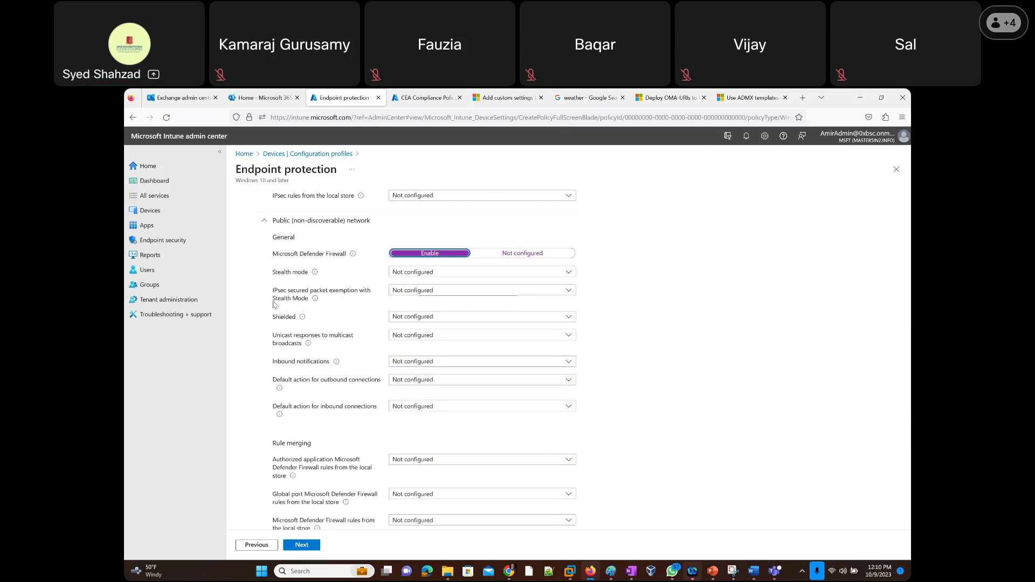
scroll(275, 305, "down", 3)
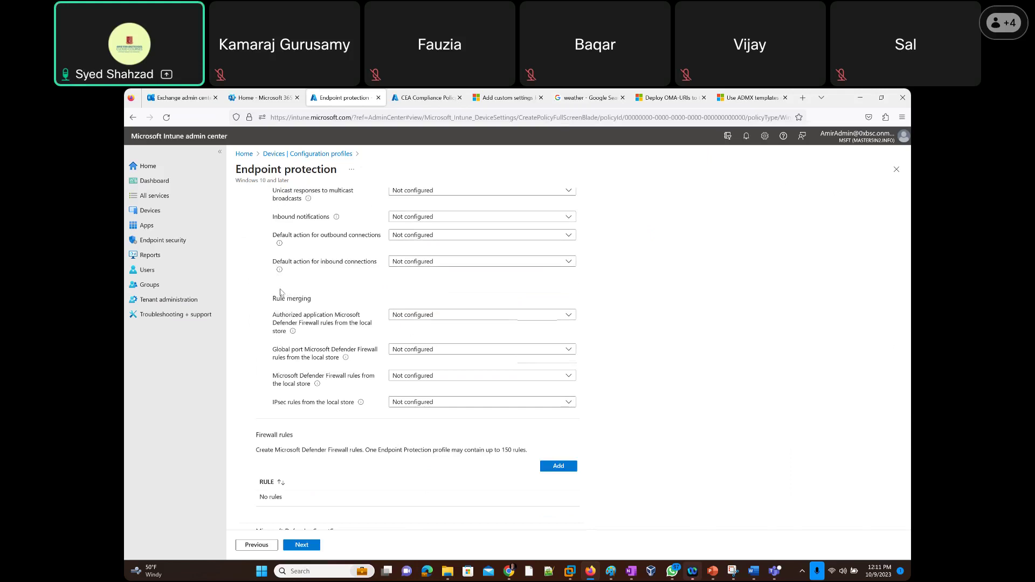
Collapse the Domain, Private and Public network sections, reopening Public once before collapsing it again.
scroll(283, 291, "up", 2)
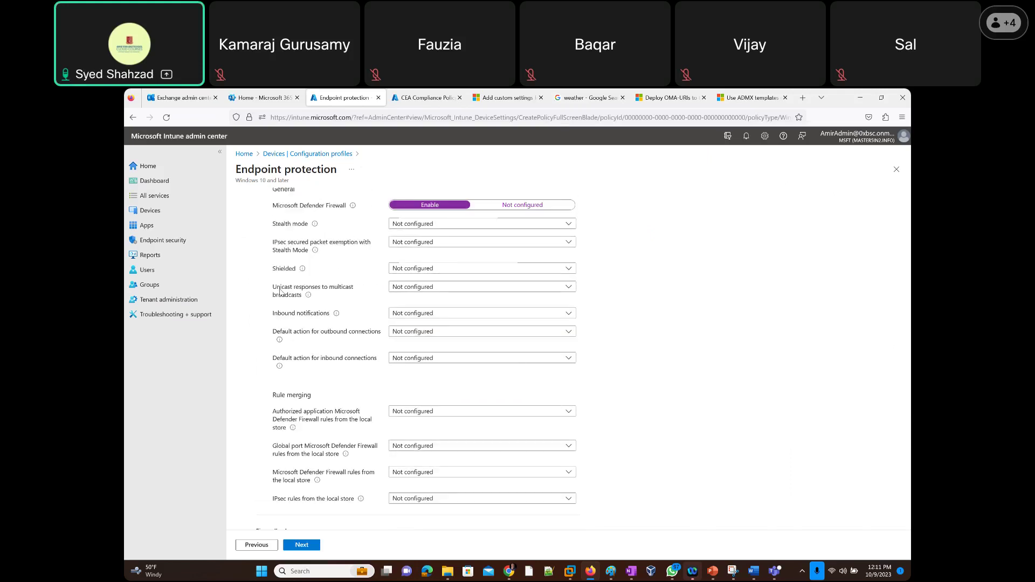
scroll(280, 292, "up", 9)
scroll(279, 293, "up", 6)
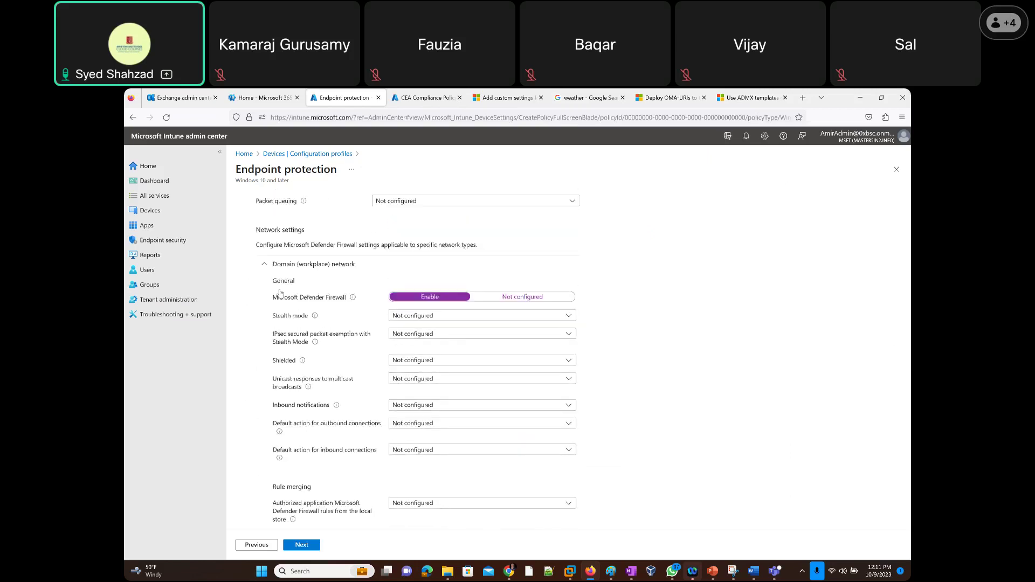
scroll(279, 293, "up", 1)
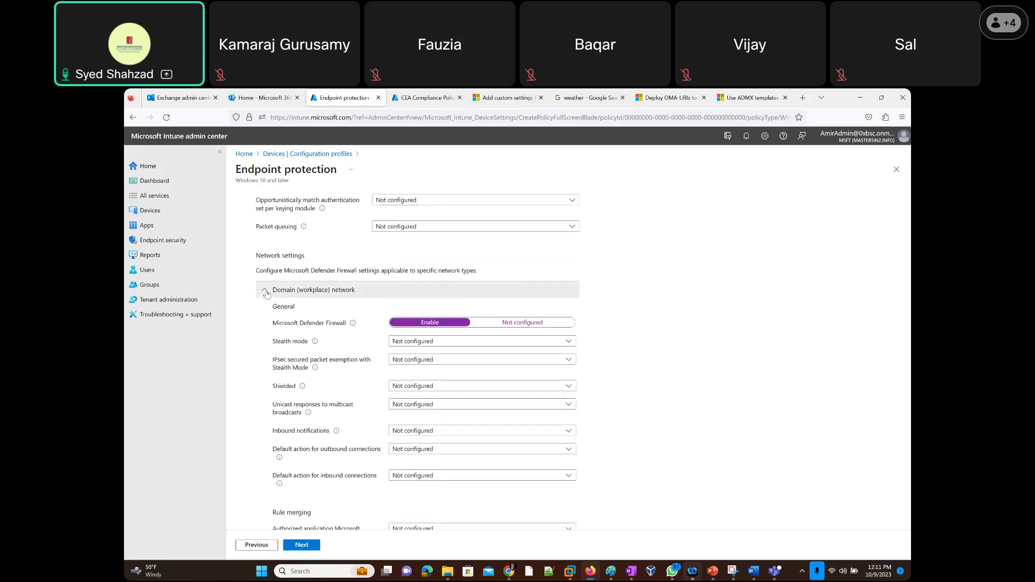
left_click(265, 291)
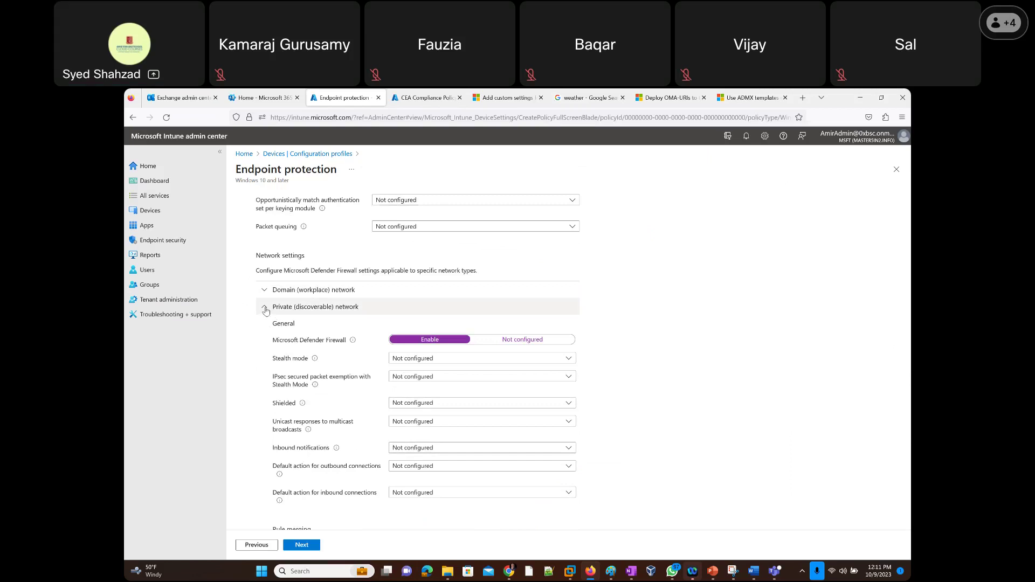
left_click(266, 308)
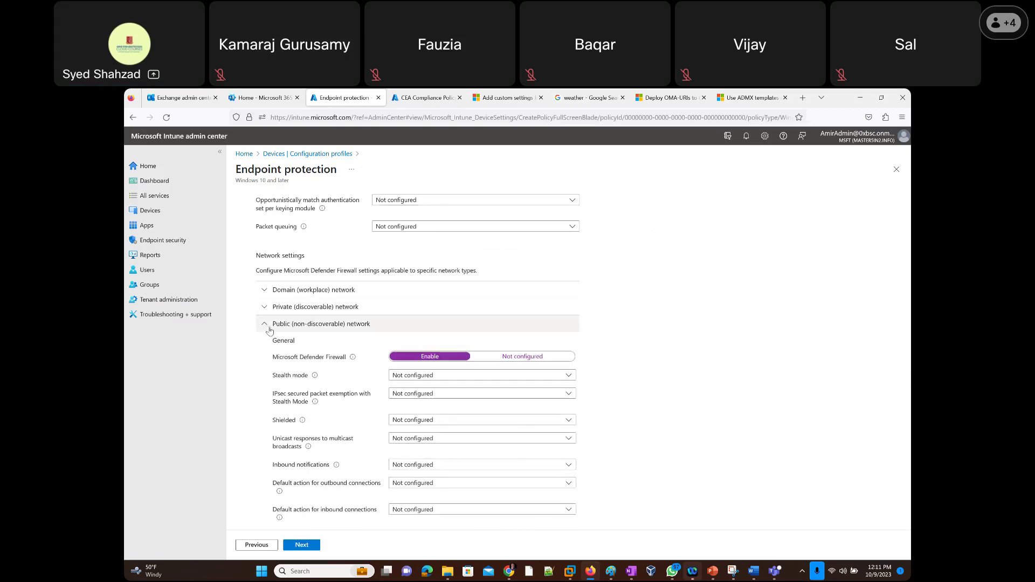
left_click(268, 329)
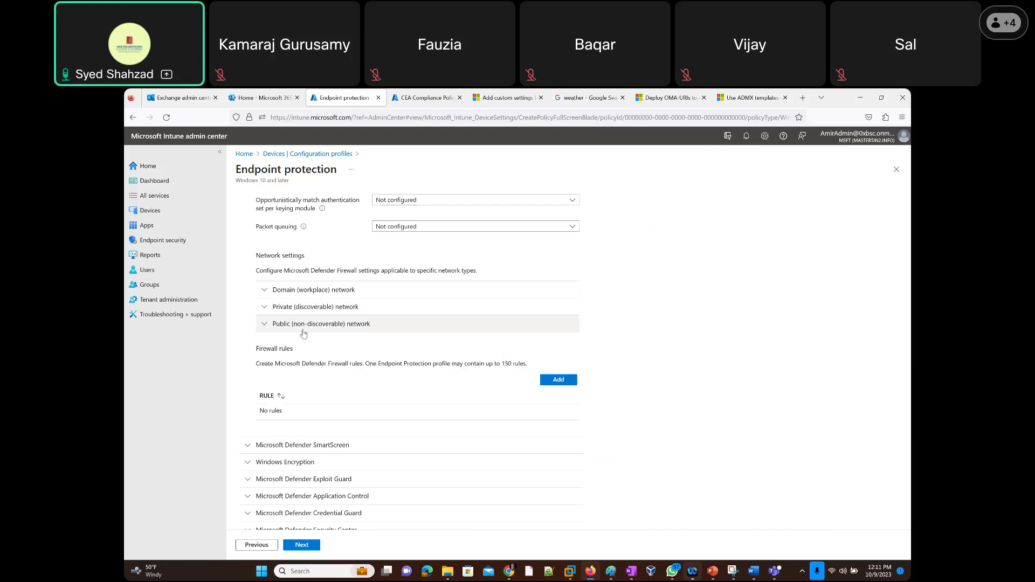
left_click(266, 326)
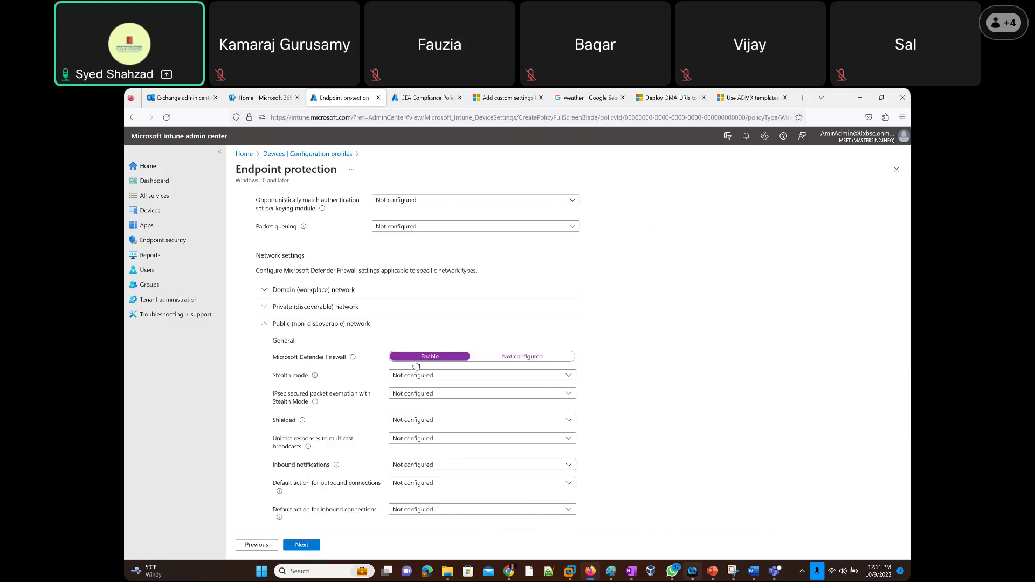
left_click(265, 325)
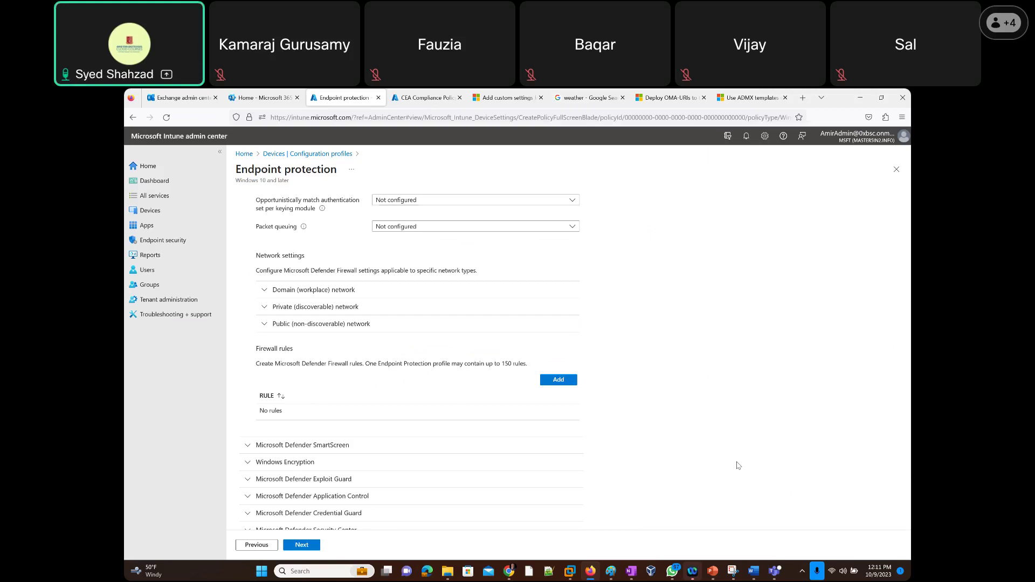
In Paint, handwrite VPN below the laptop sketch with a dash, and start writing M365.
key("alt+Tab")
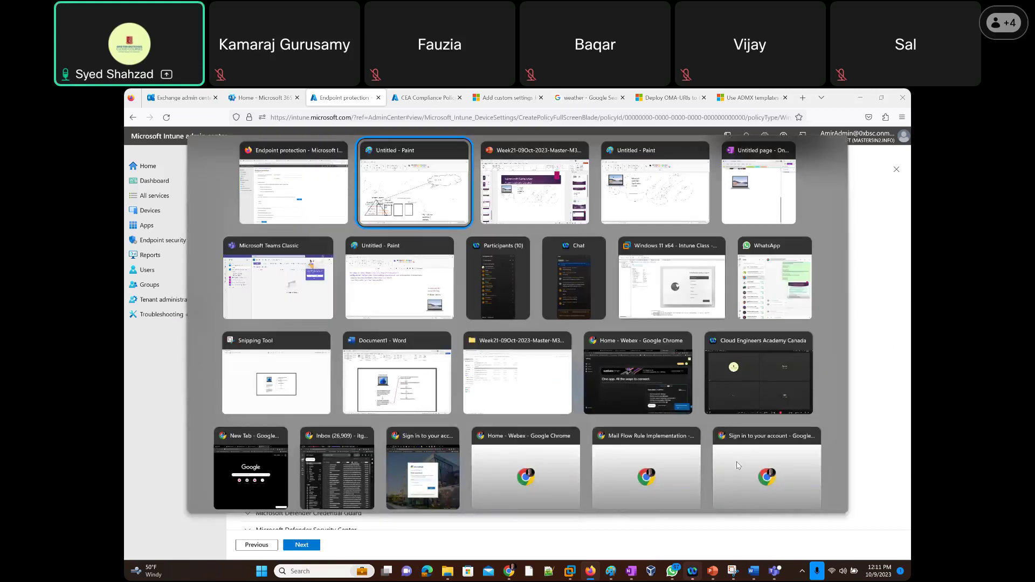
key("alt+Tab")
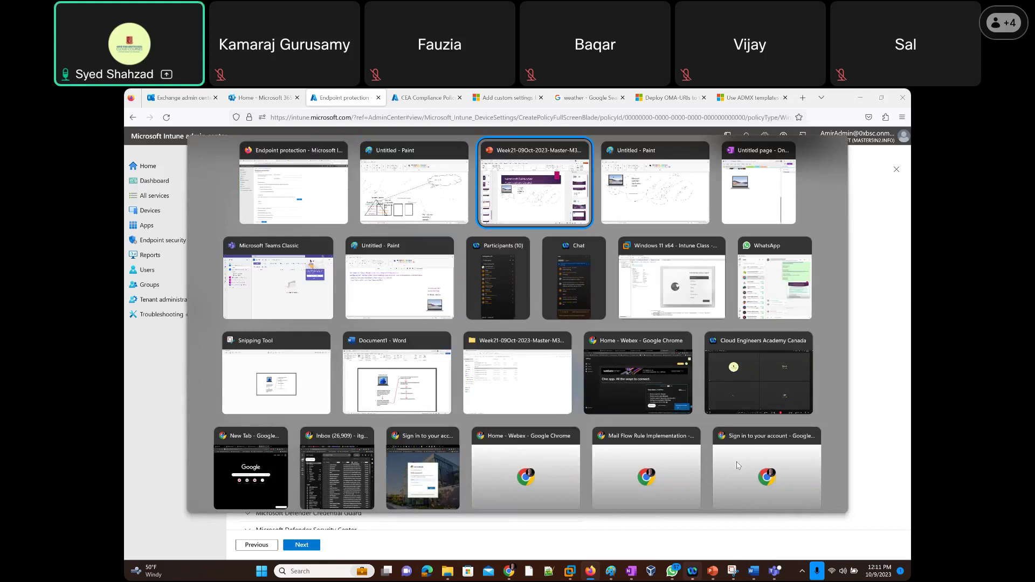
key("alt+Tab")
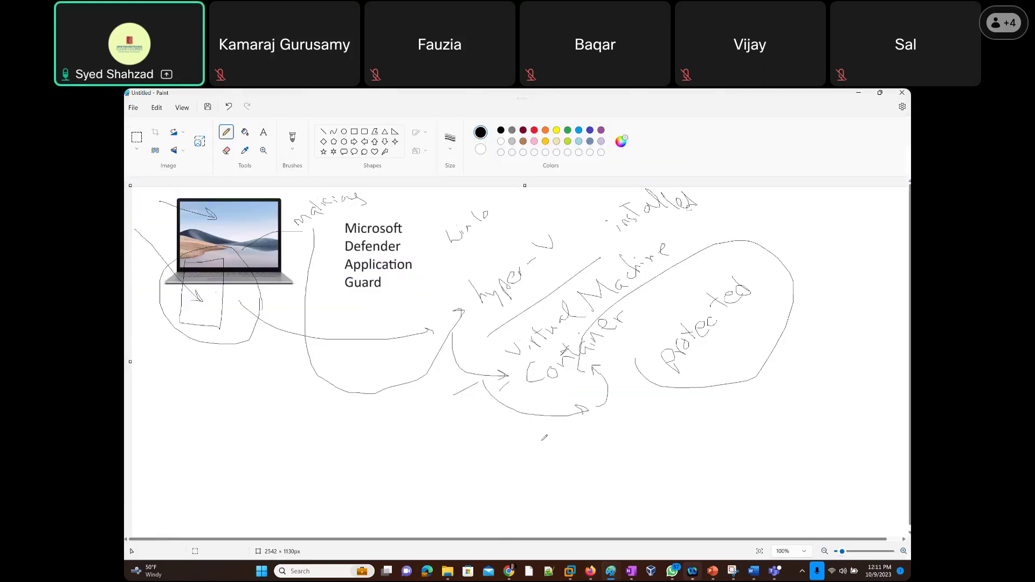
left_click_drag(205, 374, 271, 368)
mouse_move(189, 399)
left_mouse_down()
mouse_move(207, 394)
mouse_move(227, 439)
mouse_move(259, 463)
mouse_move(421, 459)
left_mouse_up()
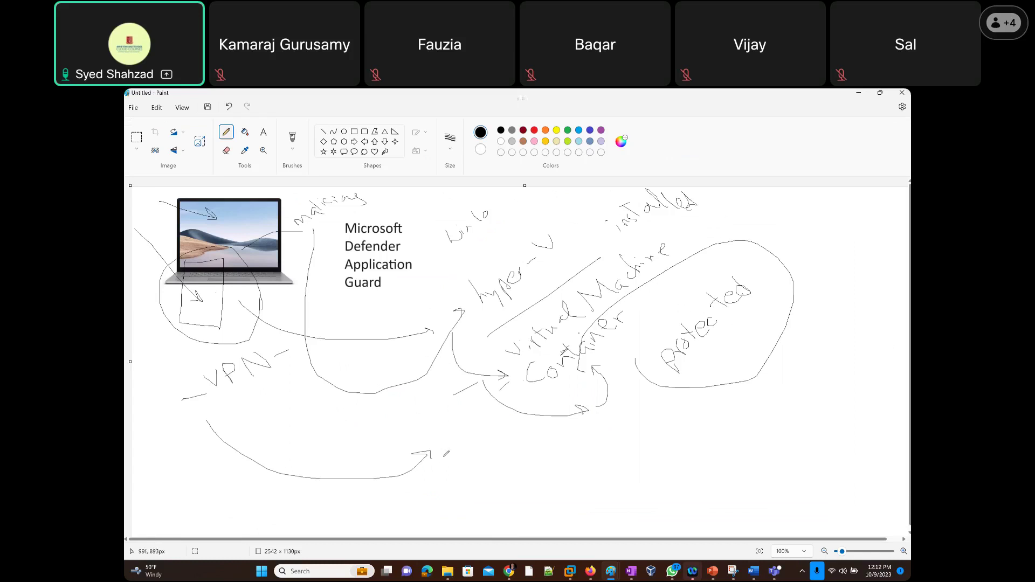
mouse_move(443, 444)
left_mouse_down()
mouse_move(488, 418)
mouse_move(492, 435)
left_mouse_up()
Write Azure under M365, draw an arrow, underline Azure and touch up the VPN note.
mouse_move(463, 472)
left_mouse_down()
mouse_move(465, 459)
mouse_move(488, 464)
mouse_move(521, 443)
mouse_move(515, 451)
mouse_move(532, 450)
left_mouse_up()
left_click_drag(438, 430, 443, 435)
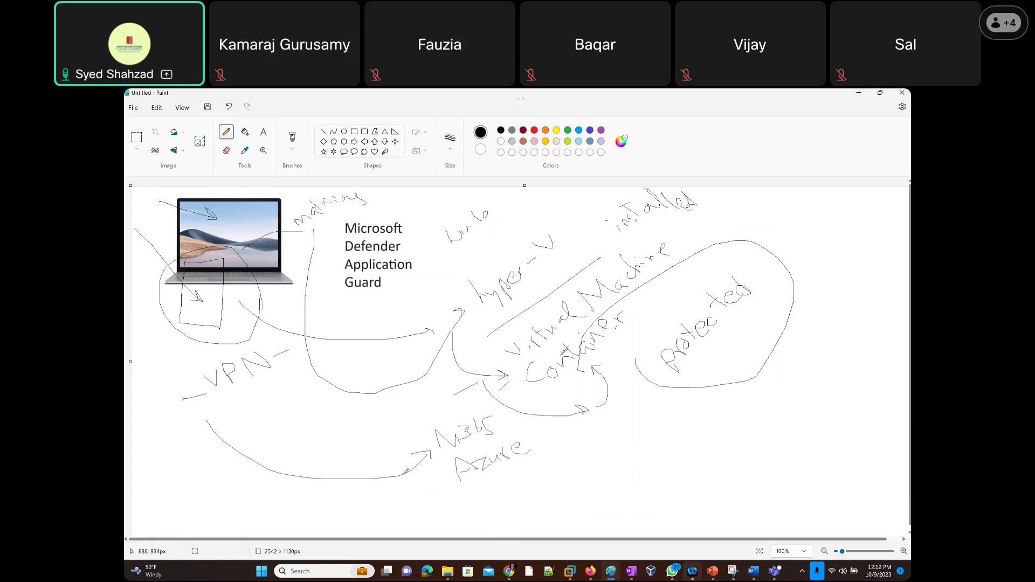
left_click_drag(405, 474, 446, 477)
left_click(237, 387)
mouse_move(542, 455)
left_mouse_down()
mouse_move(478, 486)
mouse_move(523, 489)
mouse_move(531, 509)
mouse_move(548, 499)
mouse_move(560, 522)
mouse_move(552, 524)
left_mouse_up()
mouse_move(191, 385)
left_mouse_down()
mouse_move(199, 379)
mouse_move(168, 387)
mouse_move(206, 358)
left_mouse_up()
left_click_drag(172, 404, 187, 402)
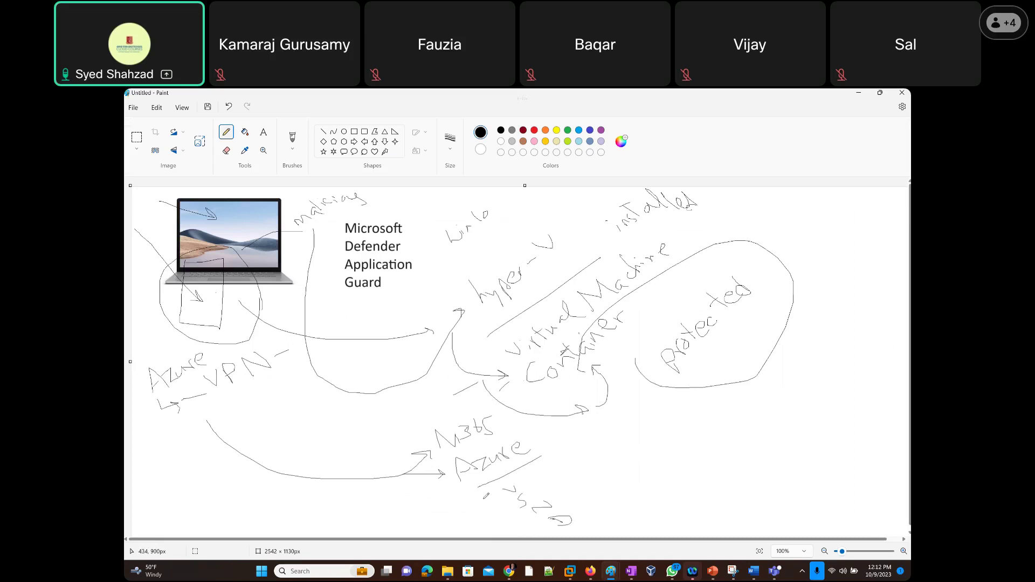
left_click_drag(488, 491, 484, 496)
left_click_drag(257, 380, 251, 384)
Preview a new firewall rule's Action, Interface types and Local addresses options, then close it unsaved.
key("alt+Tab")
key("alt+Tab")
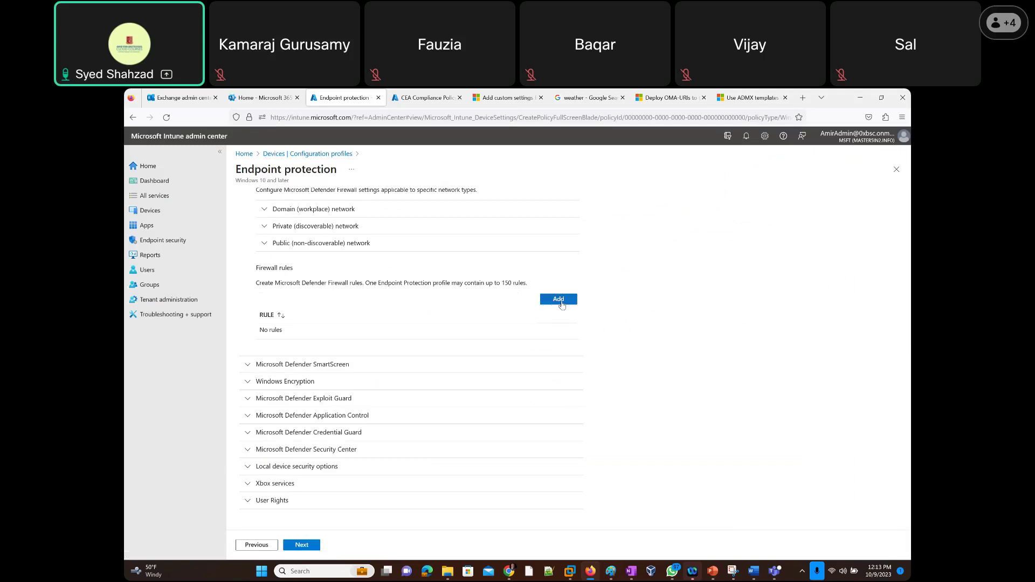
left_click(551, 303)
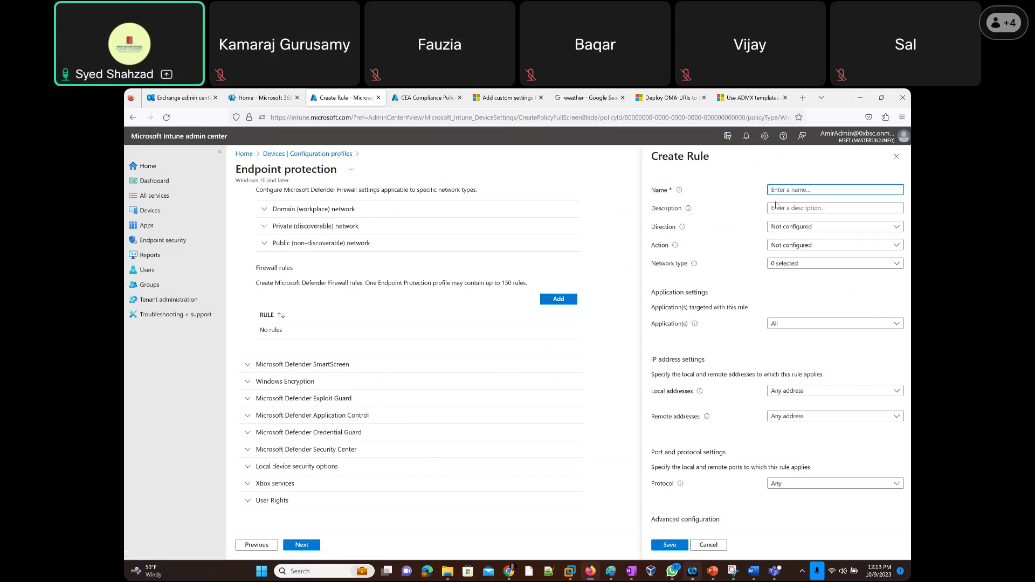
left_click(792, 248)
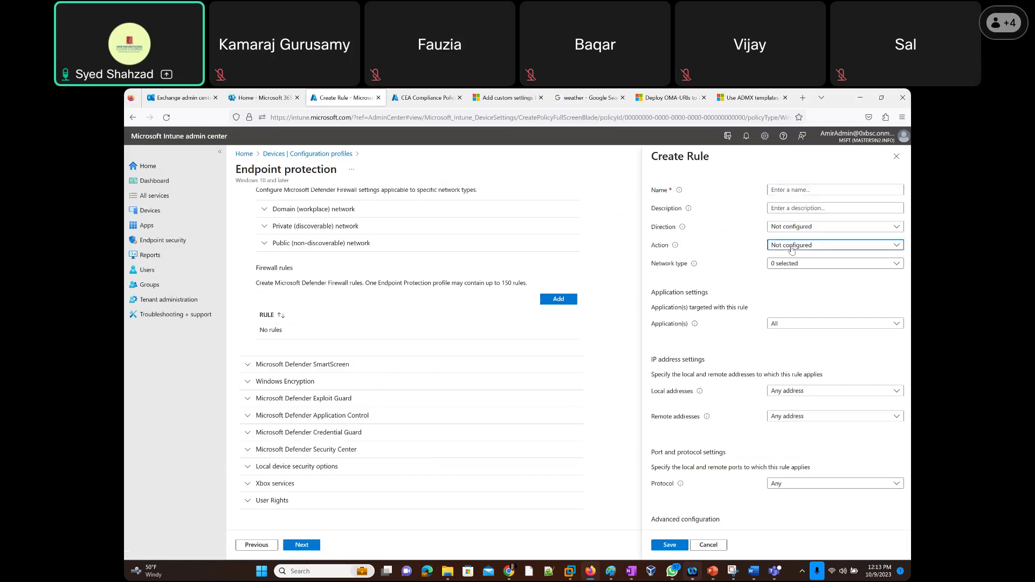
left_click(790, 257)
scroll(734, 317, "down", 3)
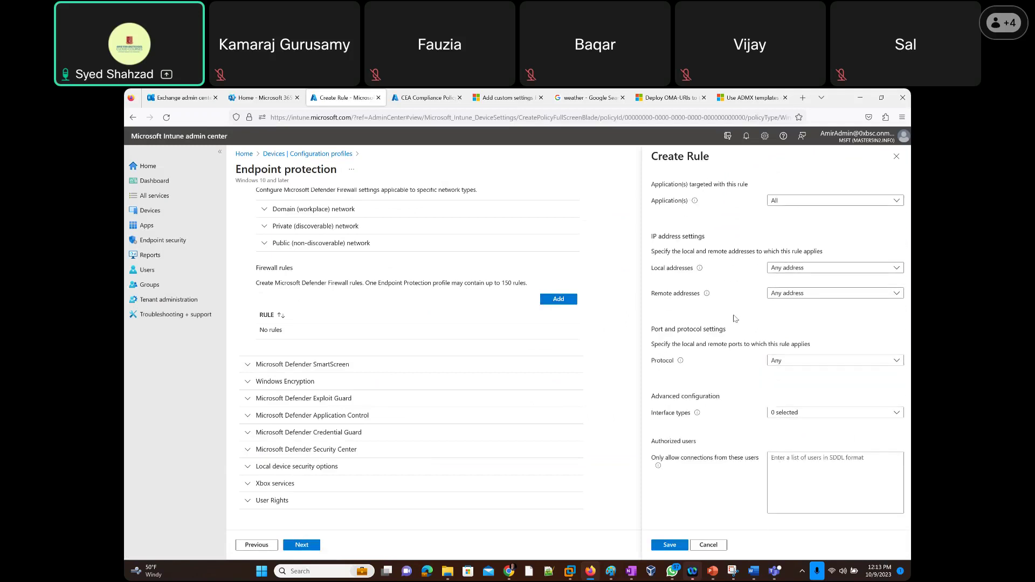
left_click(789, 413)
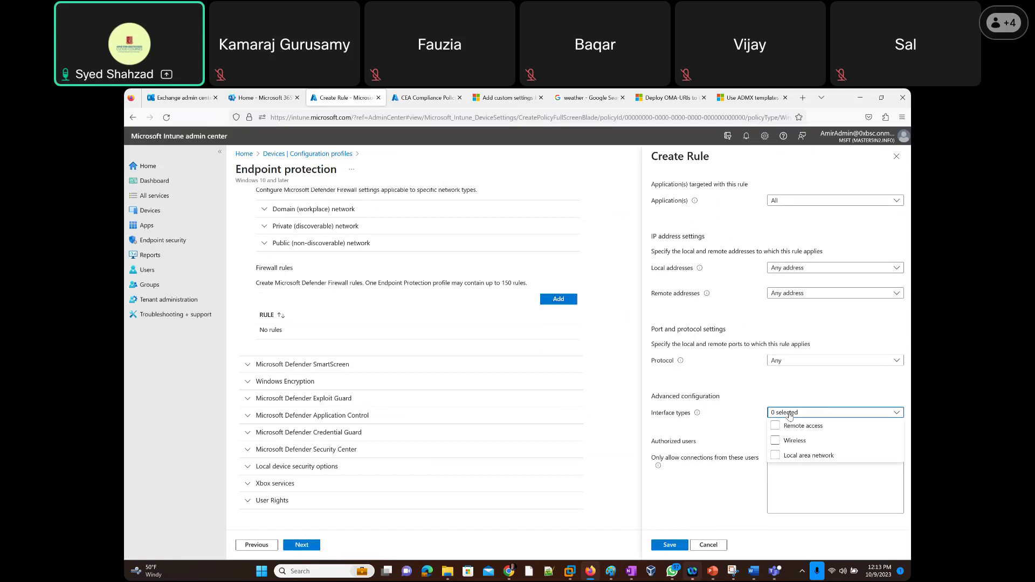
left_click(789, 413)
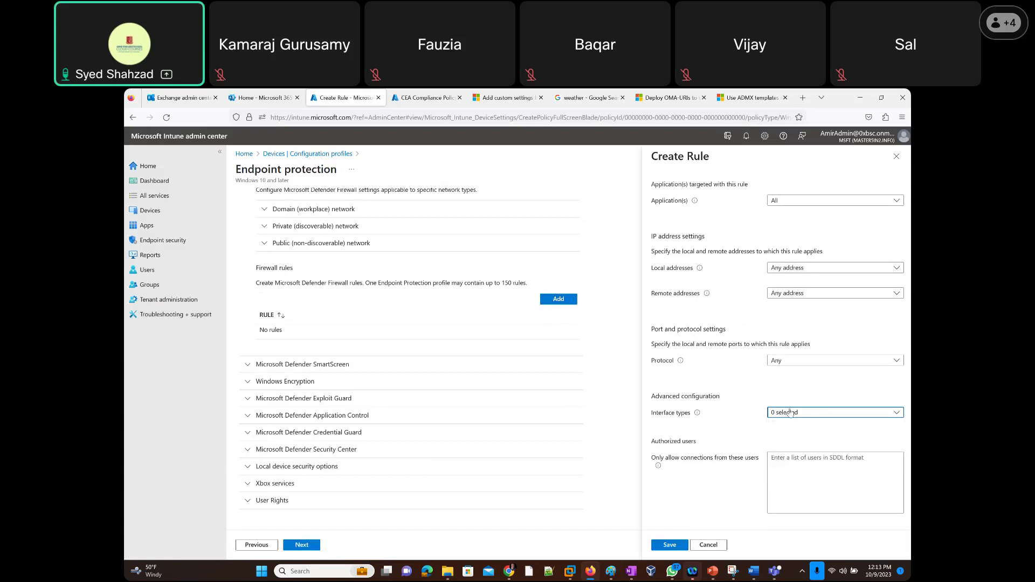
left_click(779, 269)
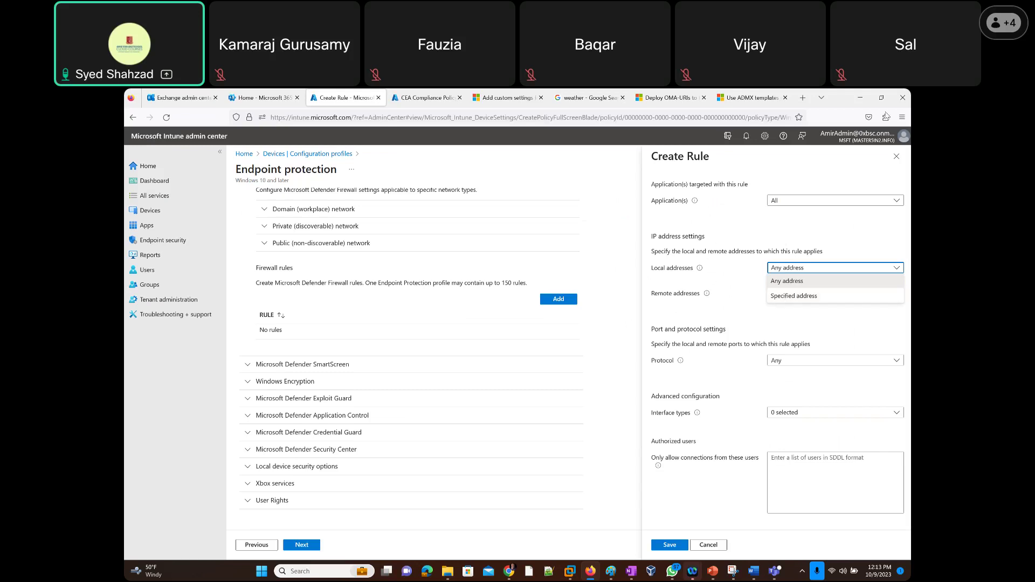
left_click(899, 160)
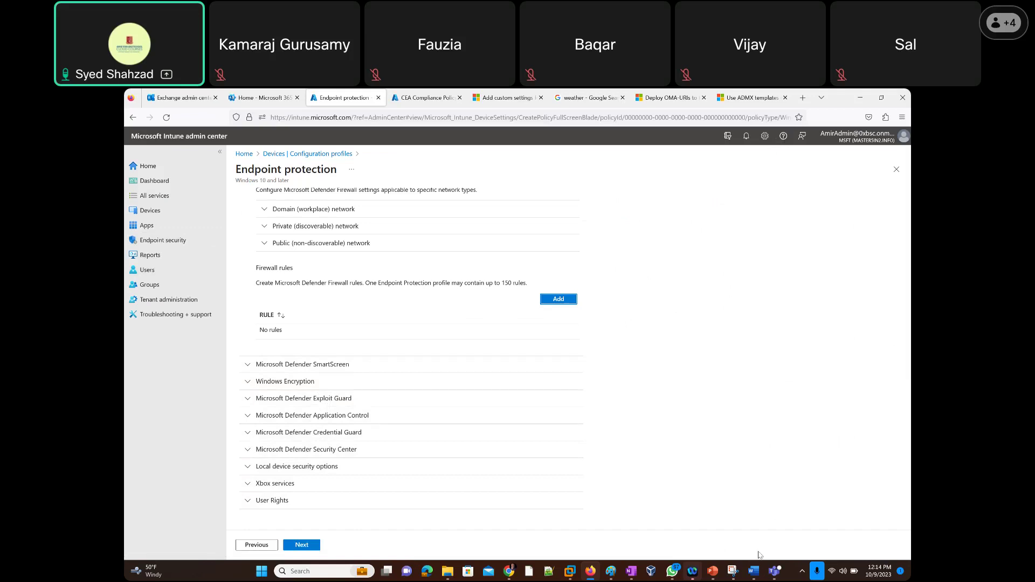
Add PowerPoint slide 40 titled 'Break - Class starts 12:34 pm'.
left_click(712, 573)
key("ctrl+m")
type("B")
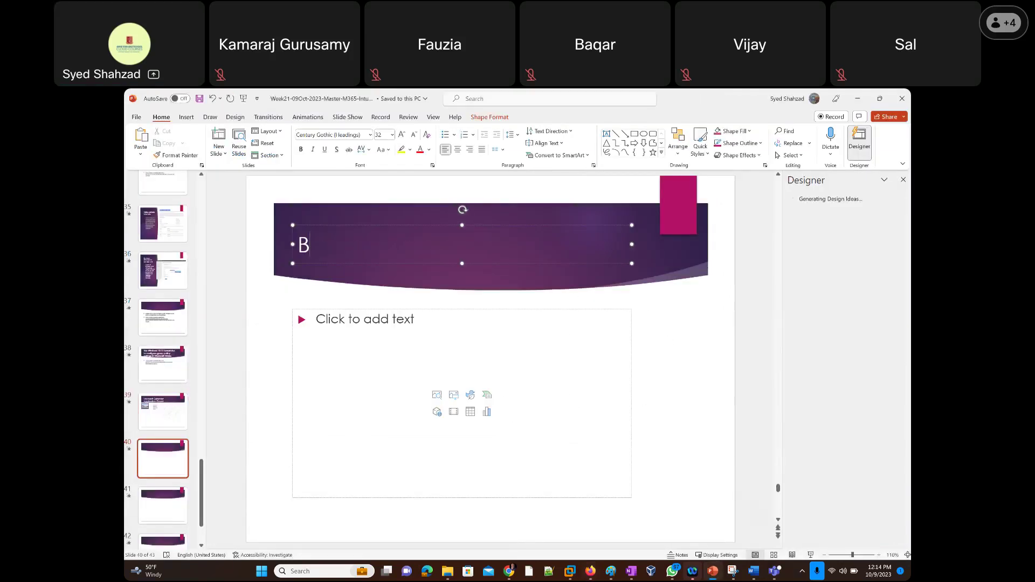
type("reak - Class starts")
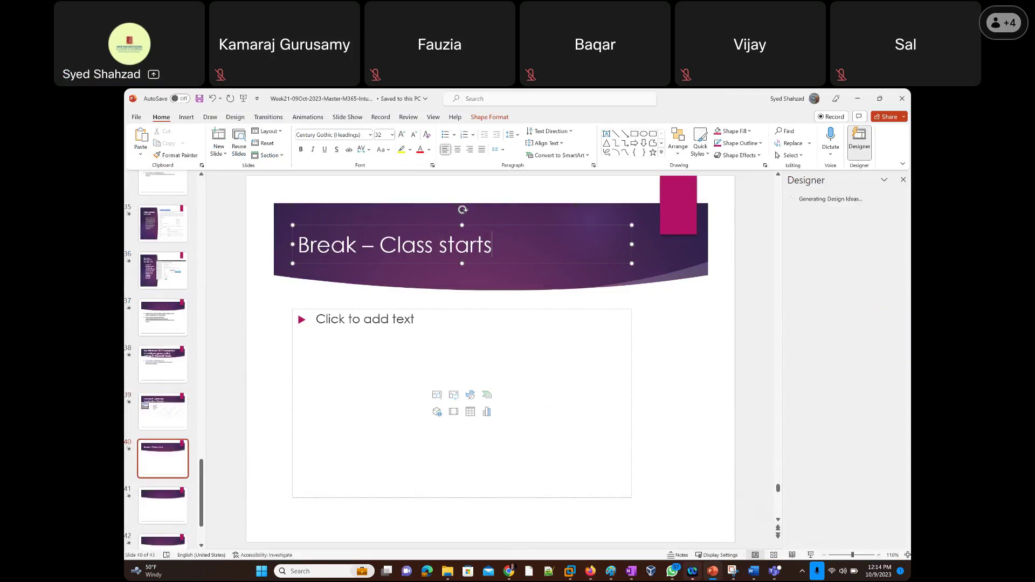
type(" 12:")
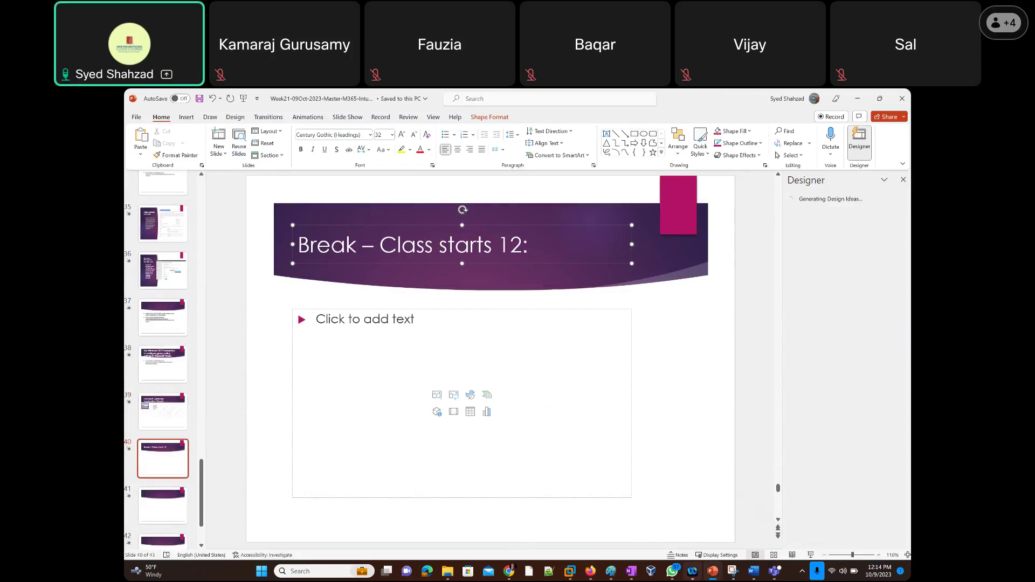
type("34 pm")
left_click(686, 358)
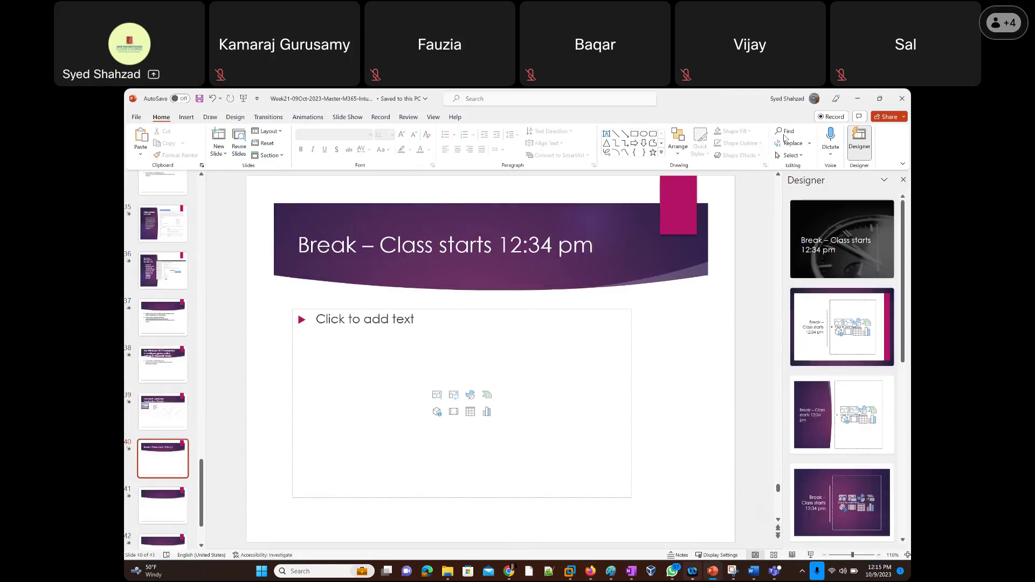
left_click(815, 139)
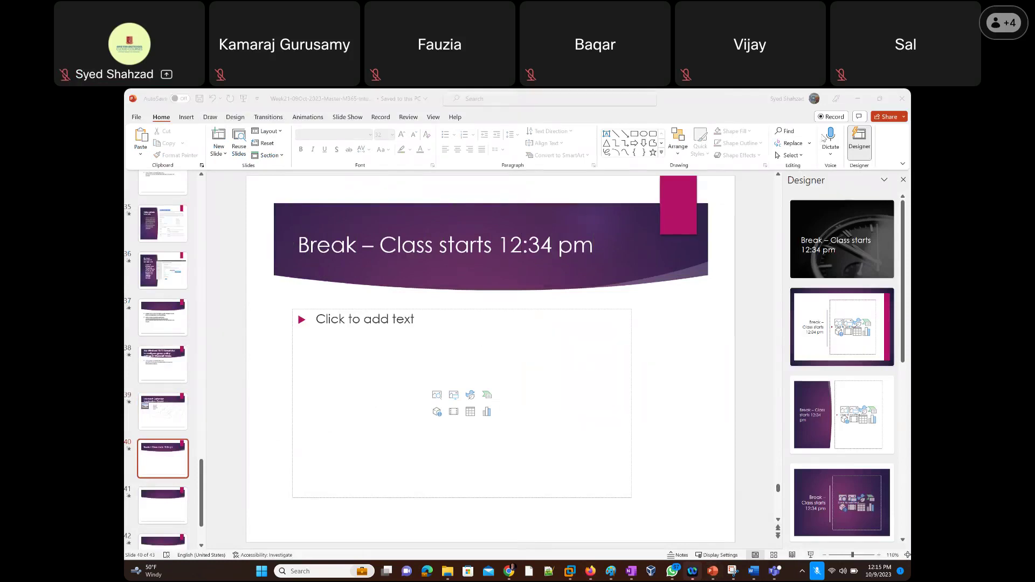
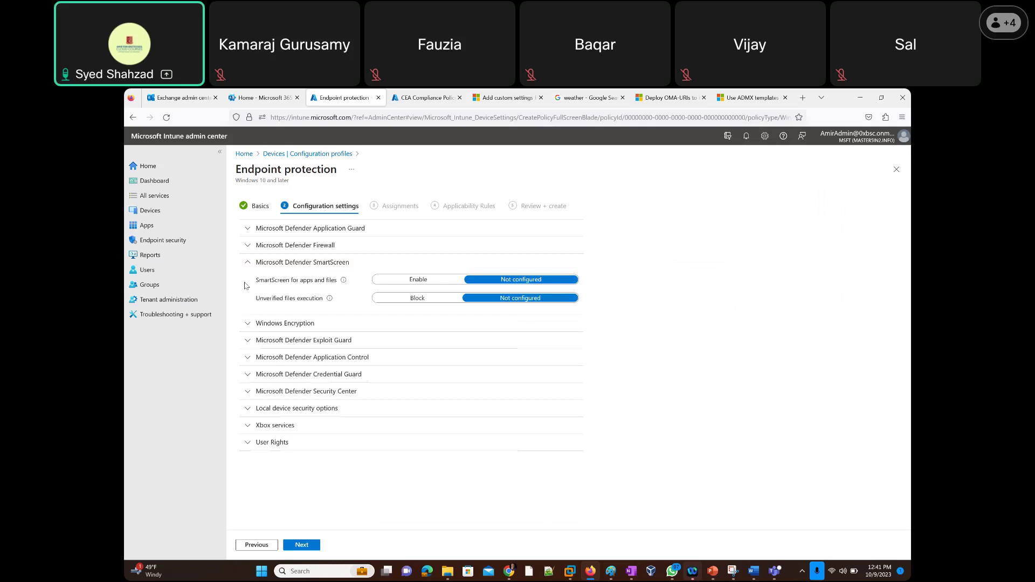
Try Block for unverified file execution, then return it to Not configured.
mouse_move(344, 284)
mouse_move(344, 285)
left_click(402, 302)
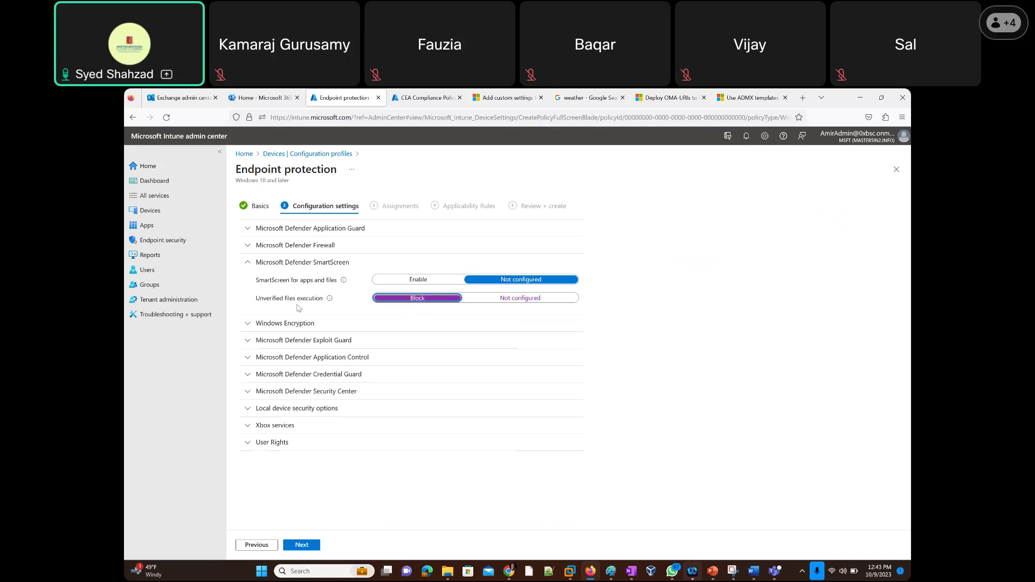
mouse_move(330, 305)
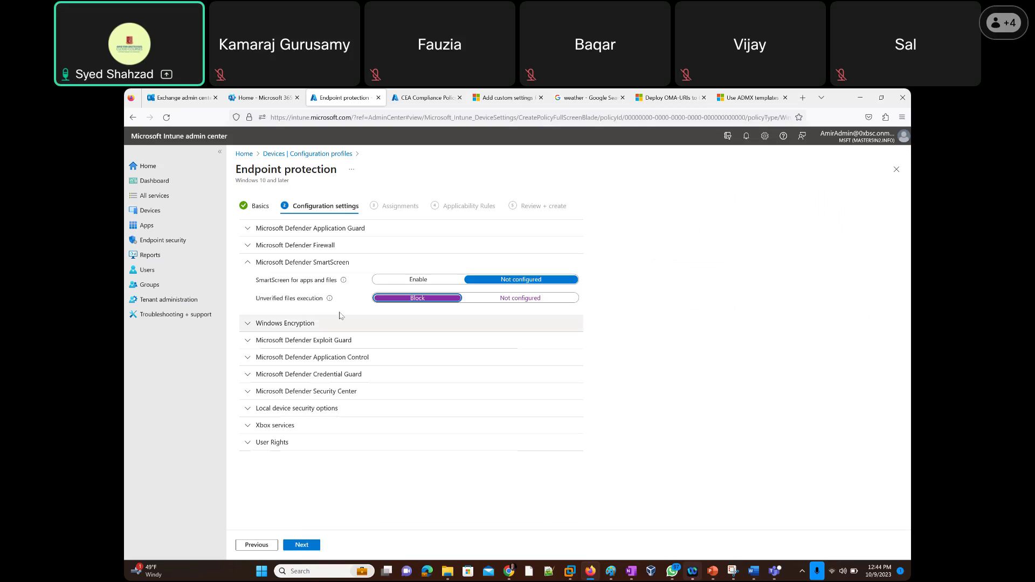
left_click(507, 300)
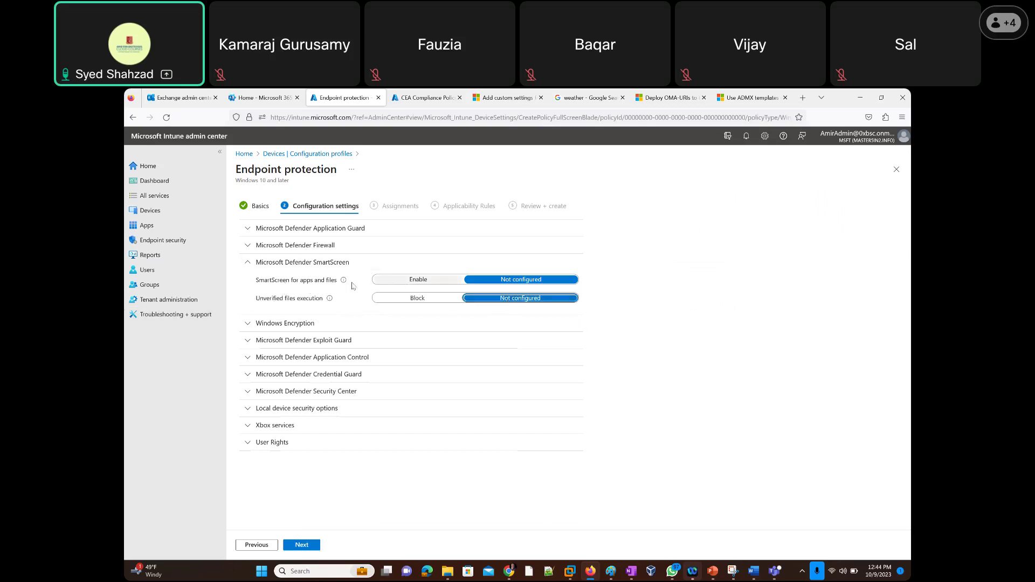
Leave SmartScreen for apps and files at Not configured and expand Windows Encryption.
left_click(427, 284)
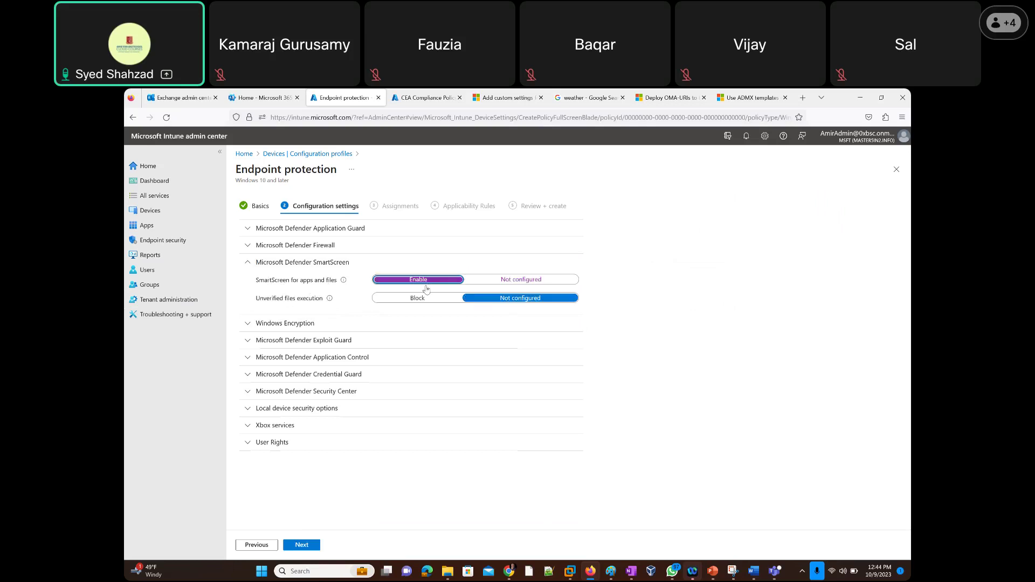
mouse_move(344, 285)
left_click(510, 280)
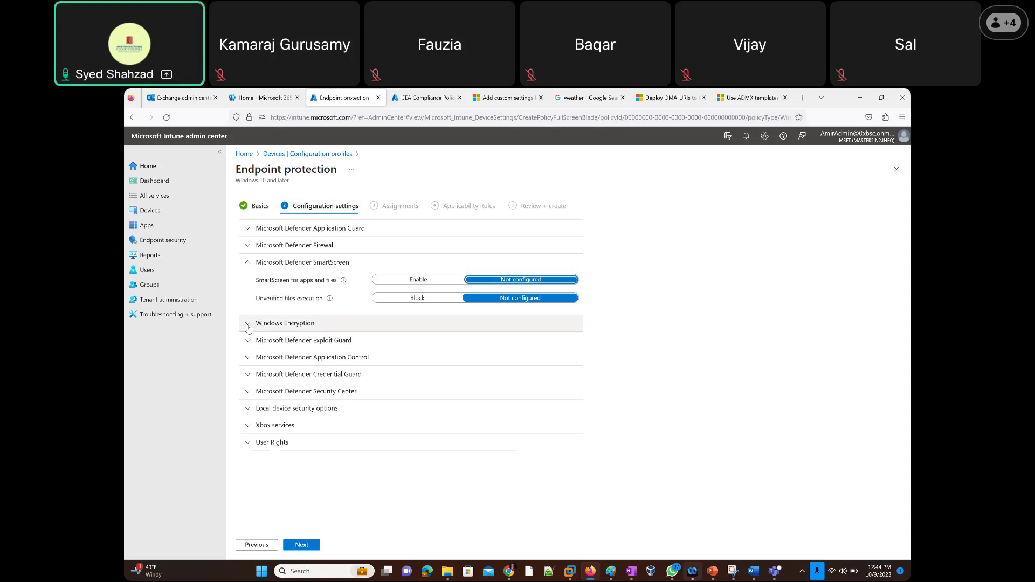
left_click(247, 325)
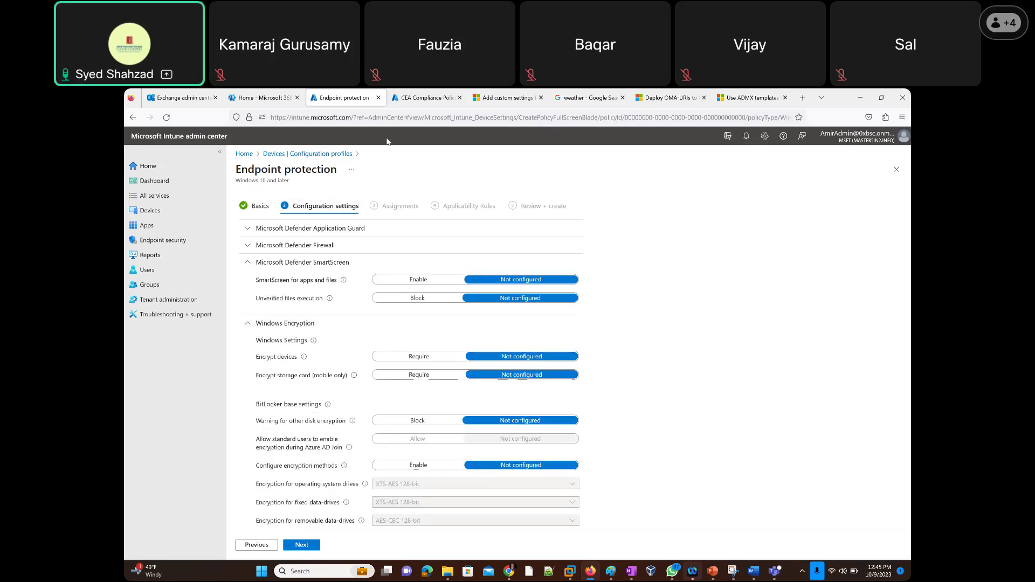
left_click(408, 99)
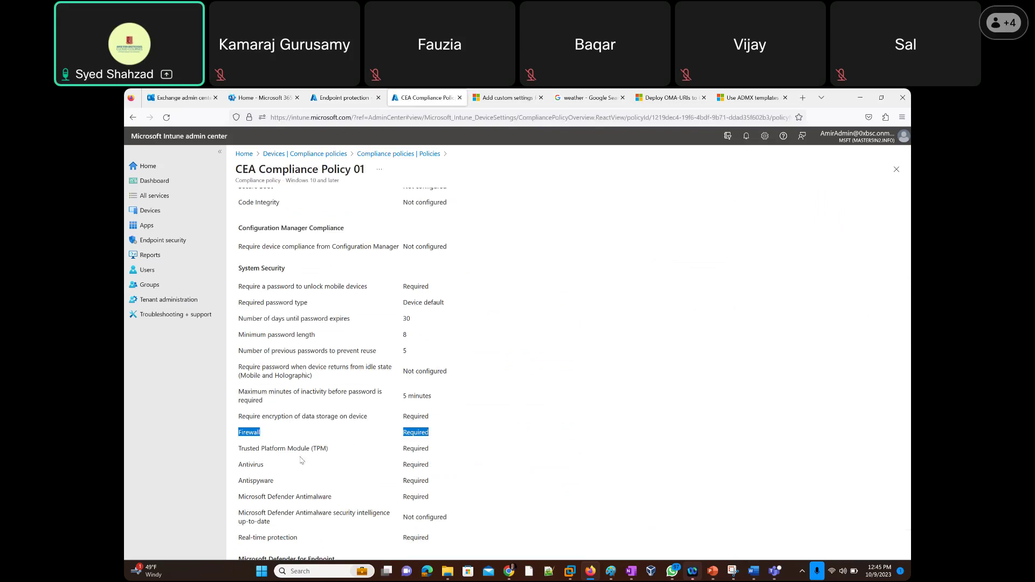
scroll(300, 465, "down", 3)
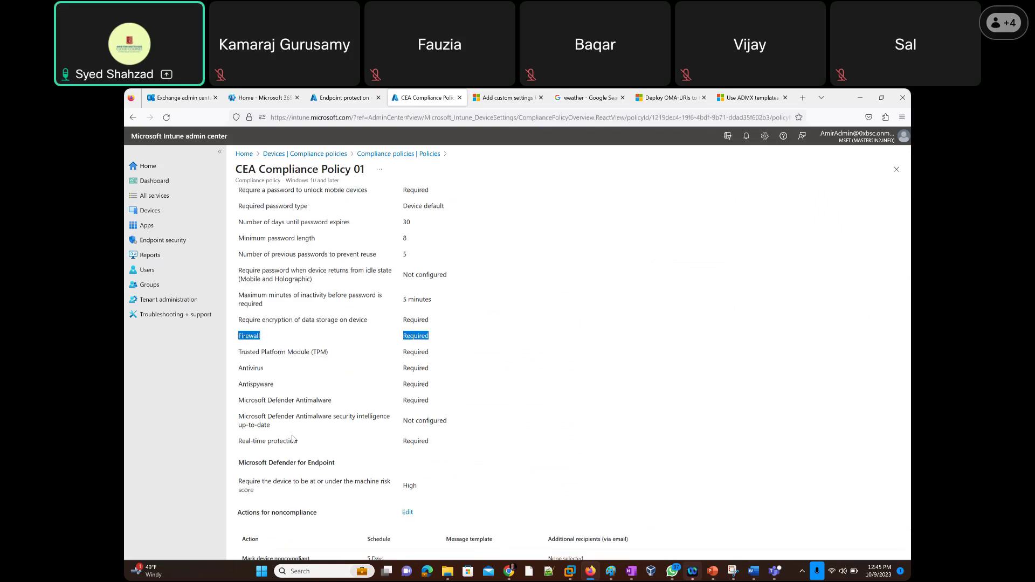
scroll(292, 453, "down", 2)
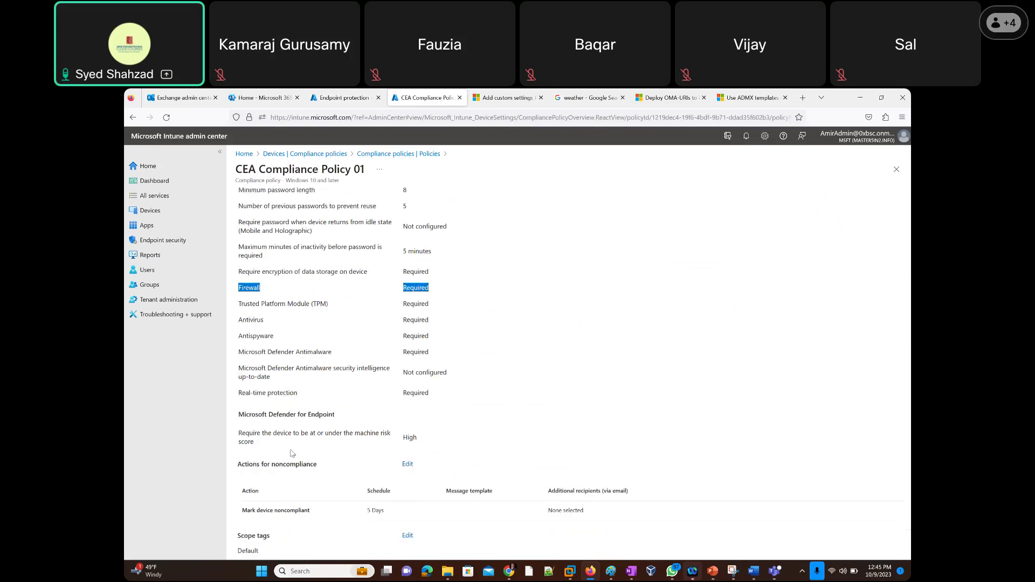
scroll(291, 453, "down", 1)
scroll(291, 454, "up", 3)
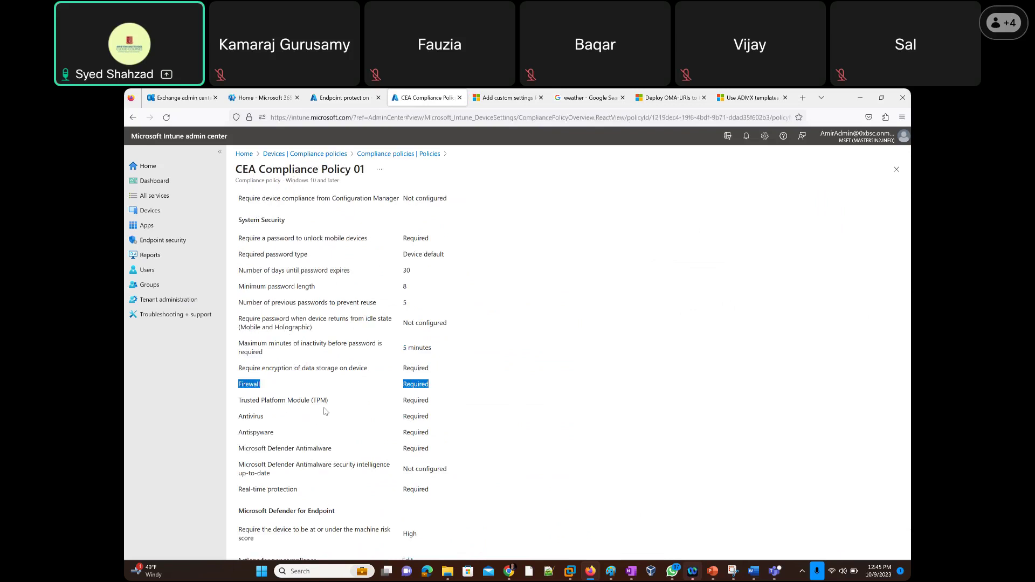
left_click_drag(249, 368, 369, 371)
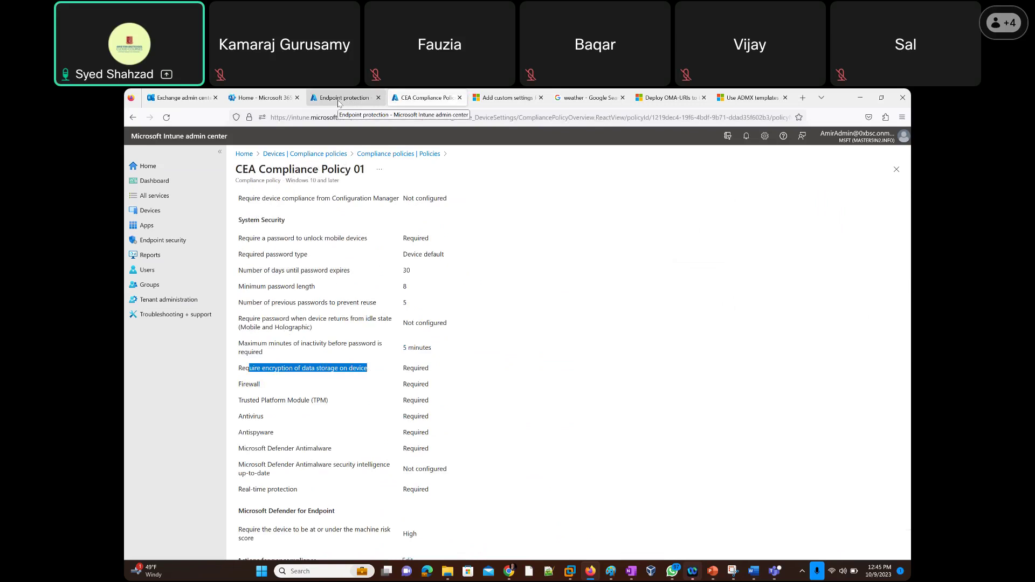
left_click(339, 103)
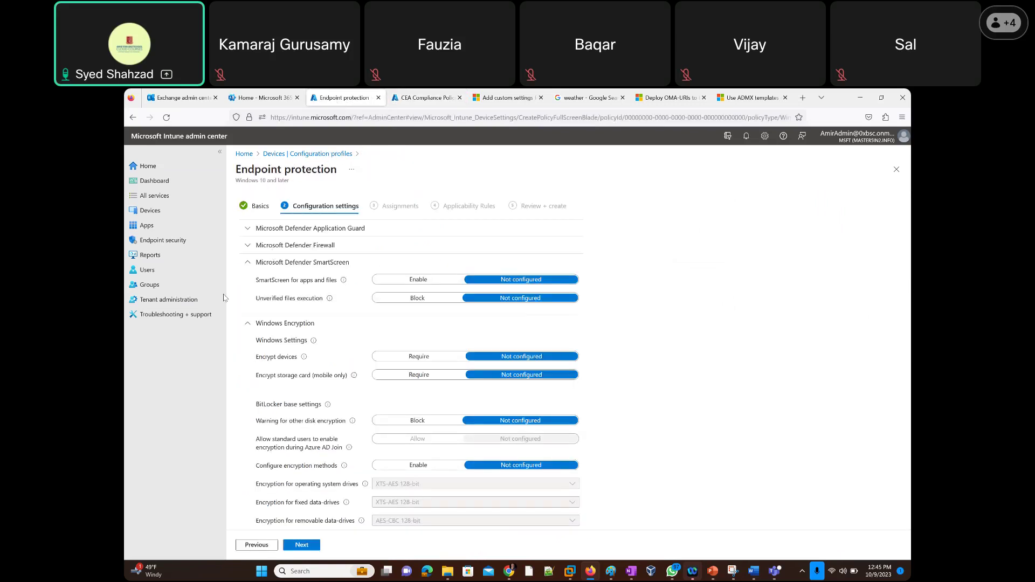
Collapse Microsoft Defender SmartScreen and view the Encrypt devices info tip.
left_click(247, 263)
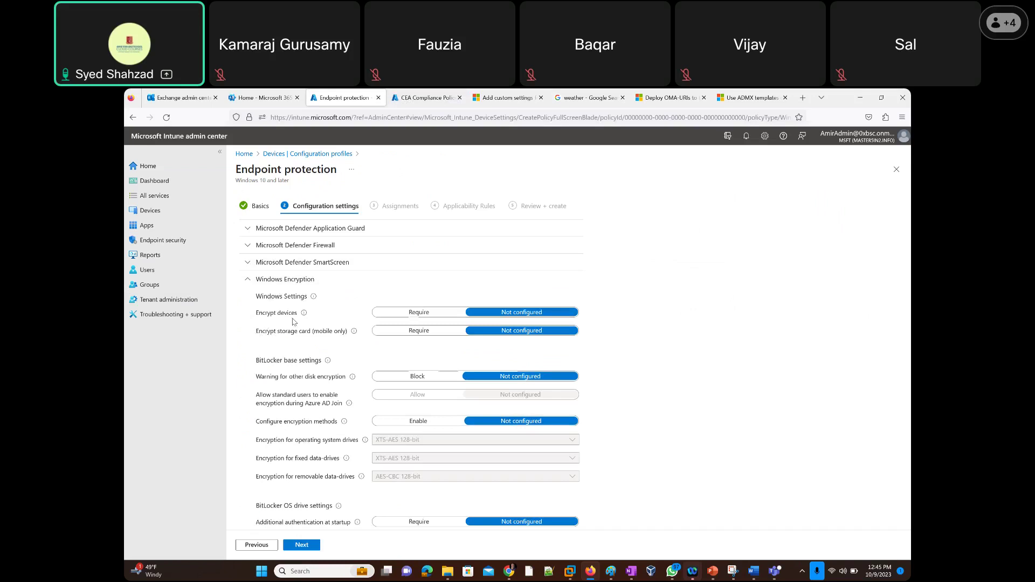
mouse_move(304, 313)
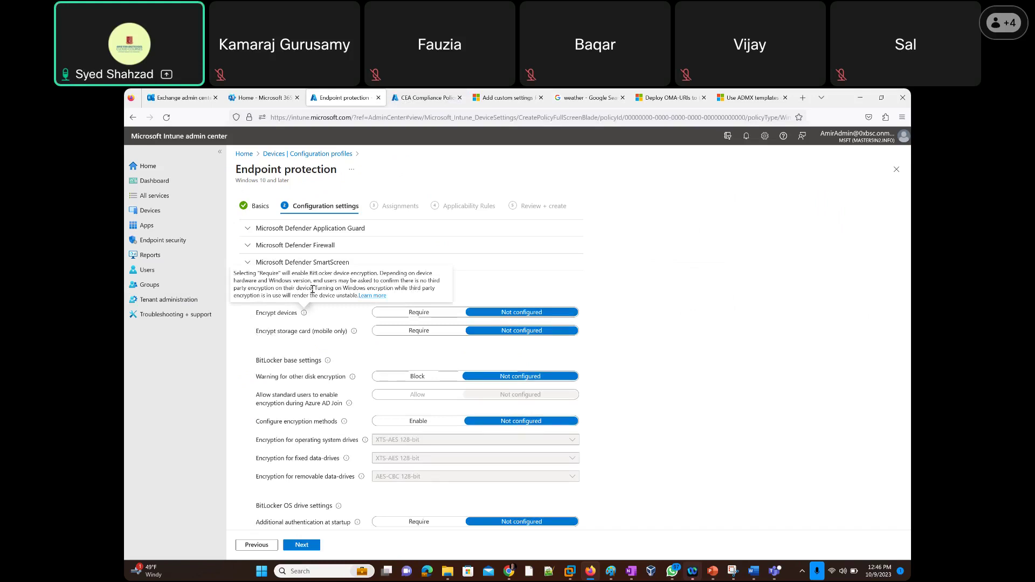
left_click_drag(312, 289, 283, 277)
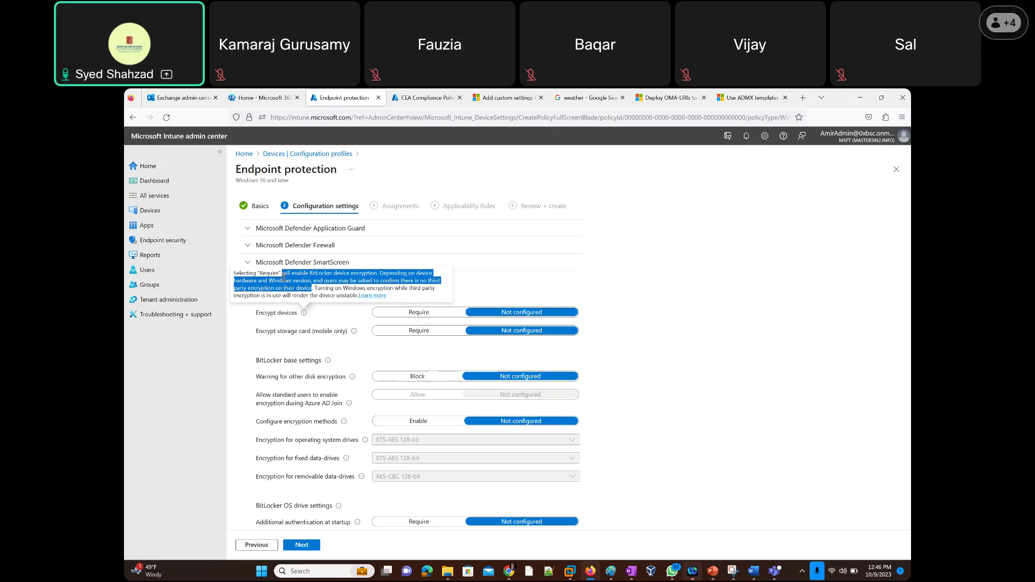
left_click(284, 278)
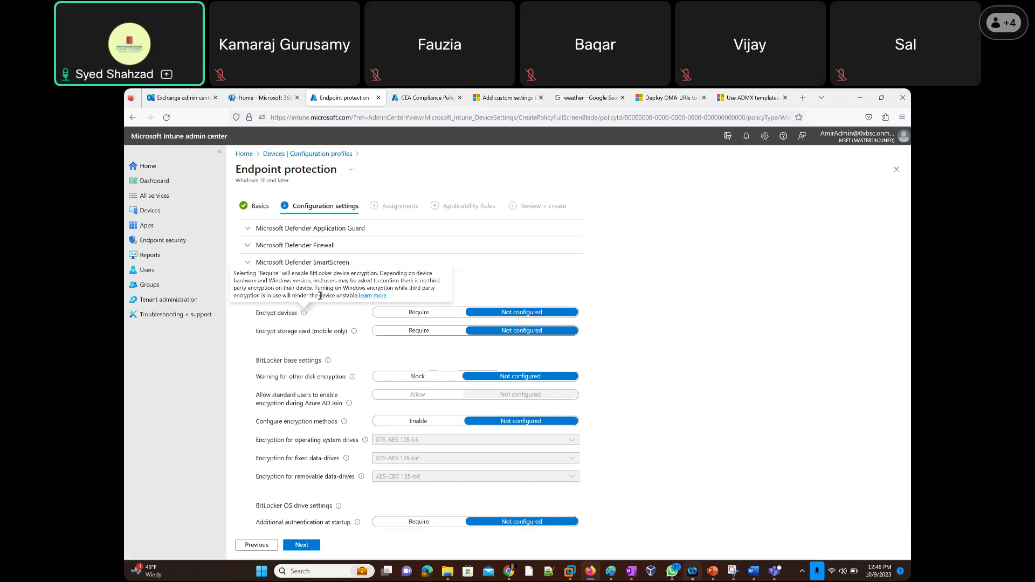
left_click_drag(359, 295, 231, 280)
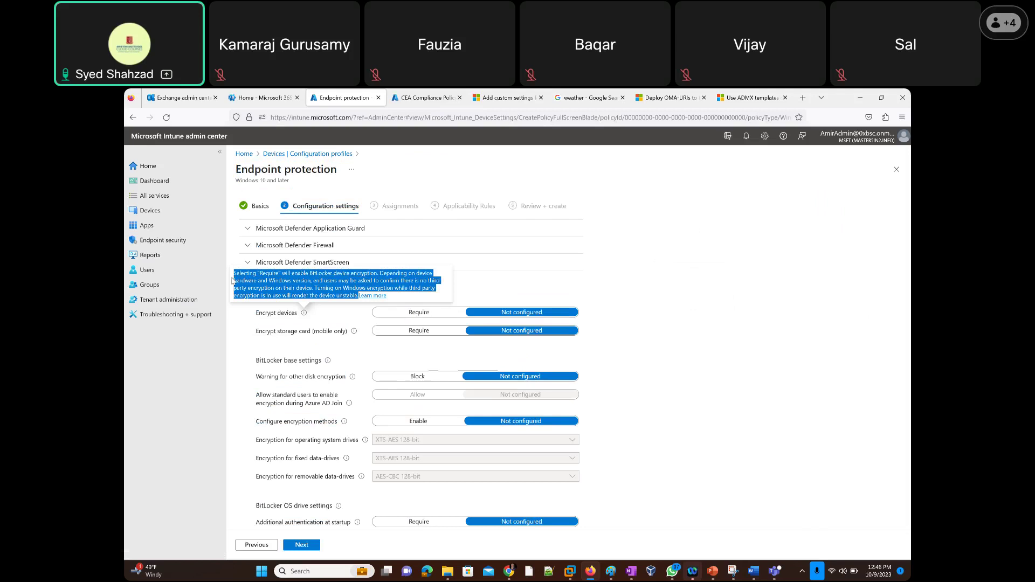
left_click(233, 281)
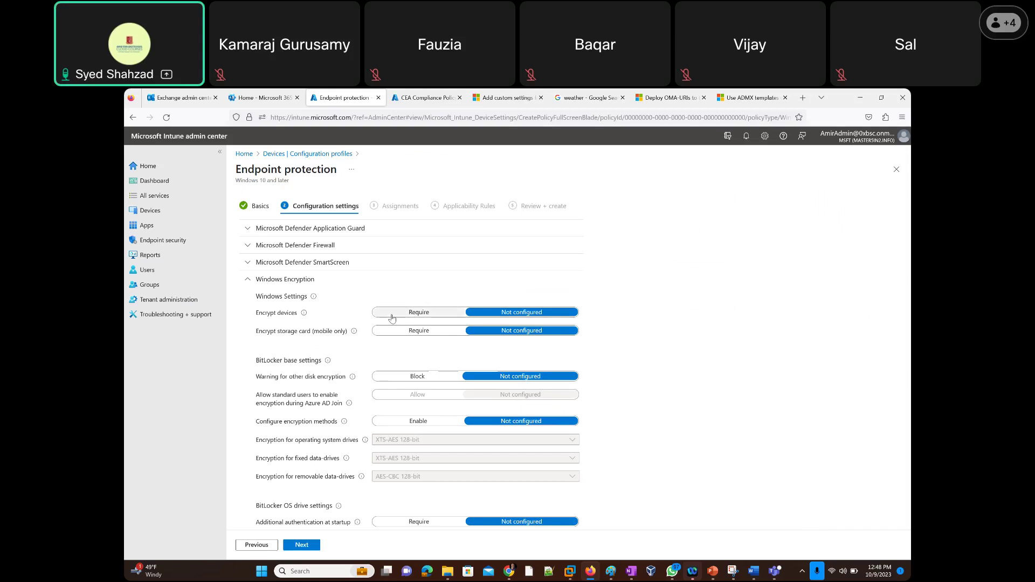
Set Encrypt devices to Require, then start a new blank Firefox tab.
left_click(402, 314)
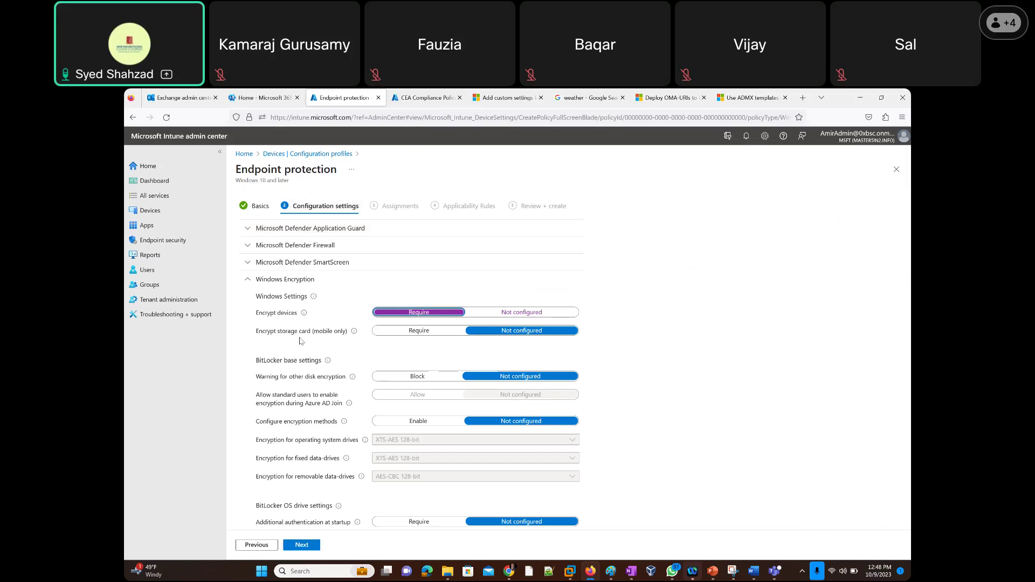
left_click(804, 98)
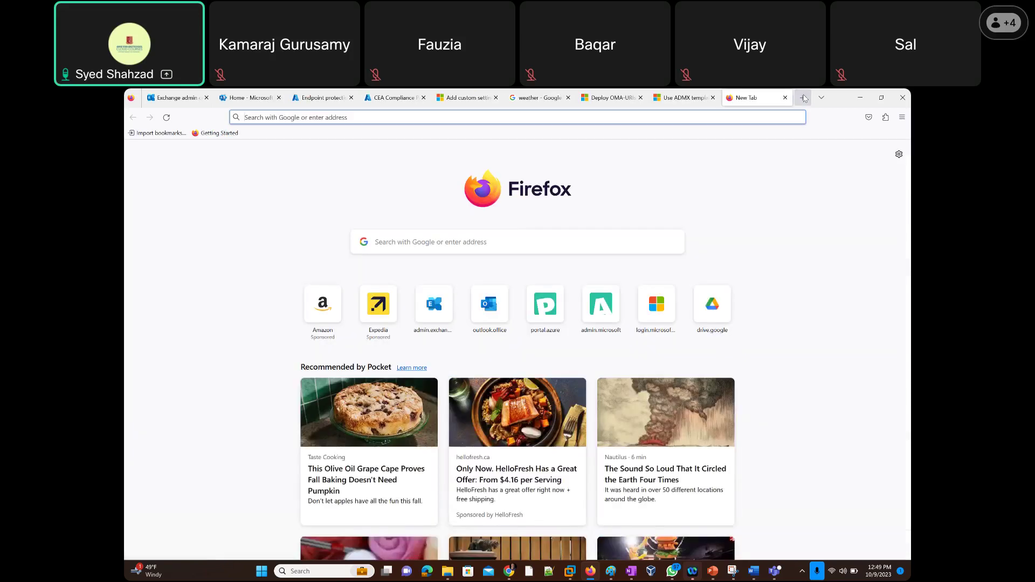
Browse Google Images for 'mobile storage cards', then return to the Endpoint protection tab.
type("mobile s")
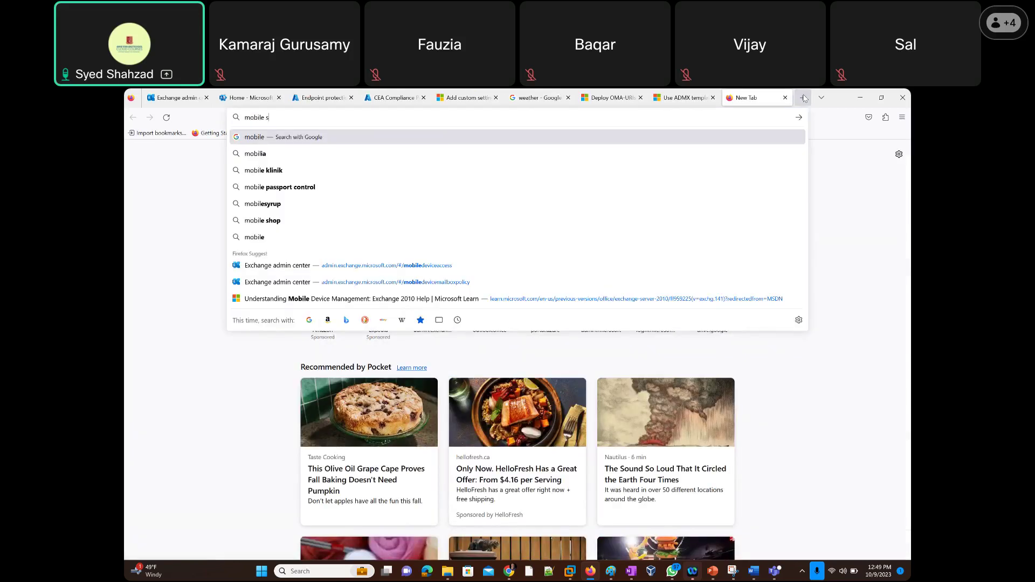
type("torage cards")
key("Return")
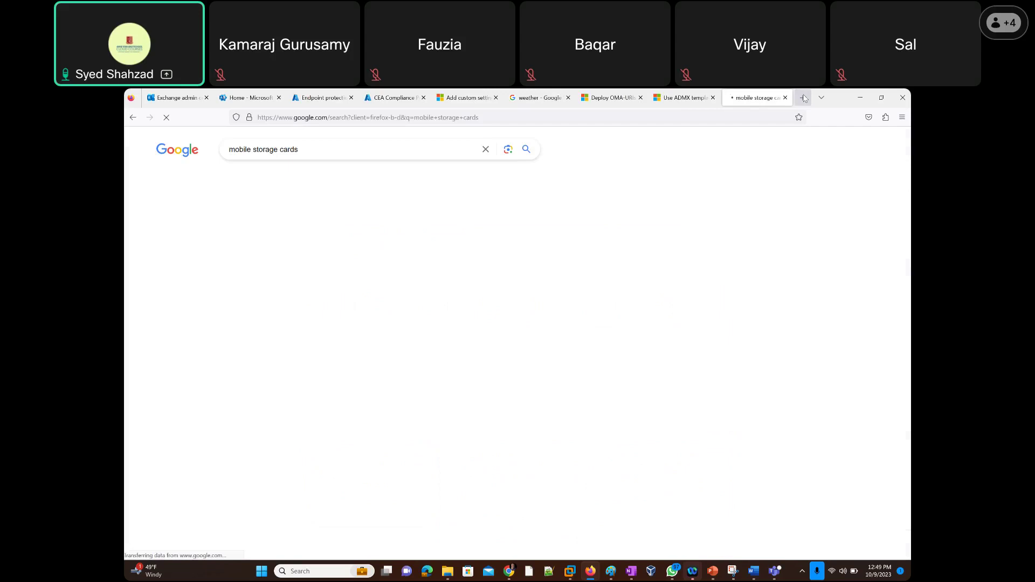
left_click(322, 178)
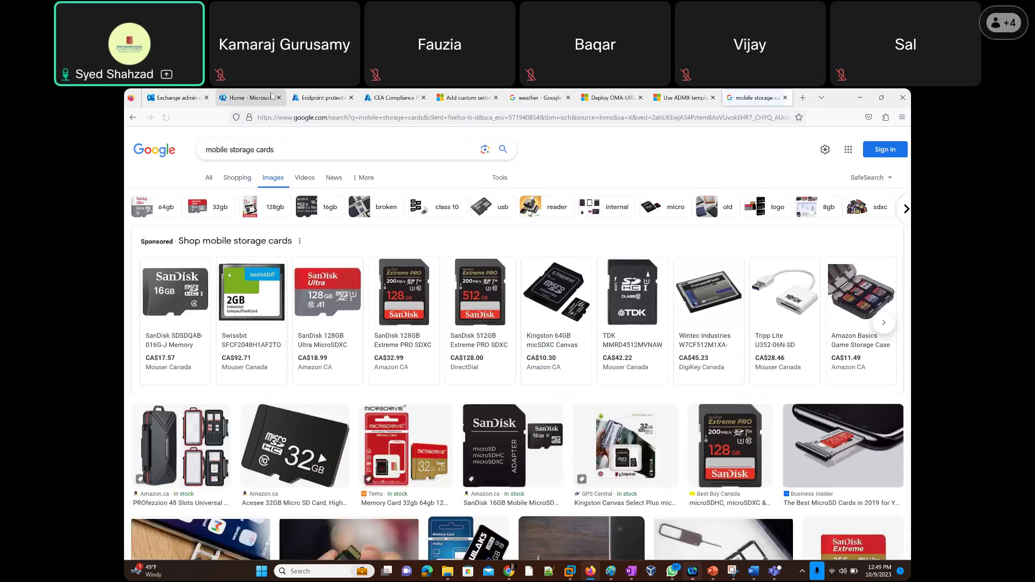
left_click(310, 99)
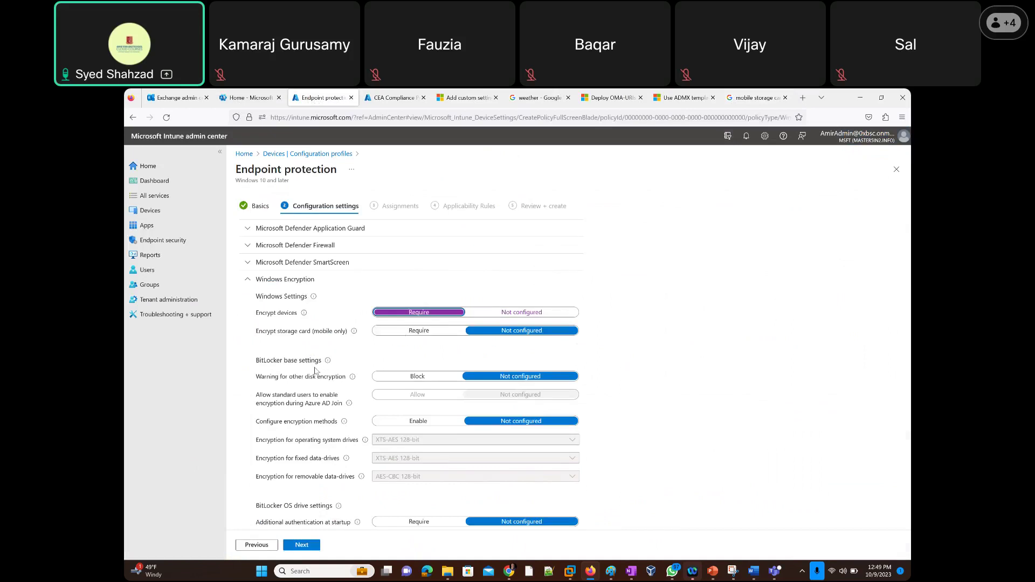
mouse_move(328, 363)
mouse_move(353, 382)
scroll(298, 401, "down", 3)
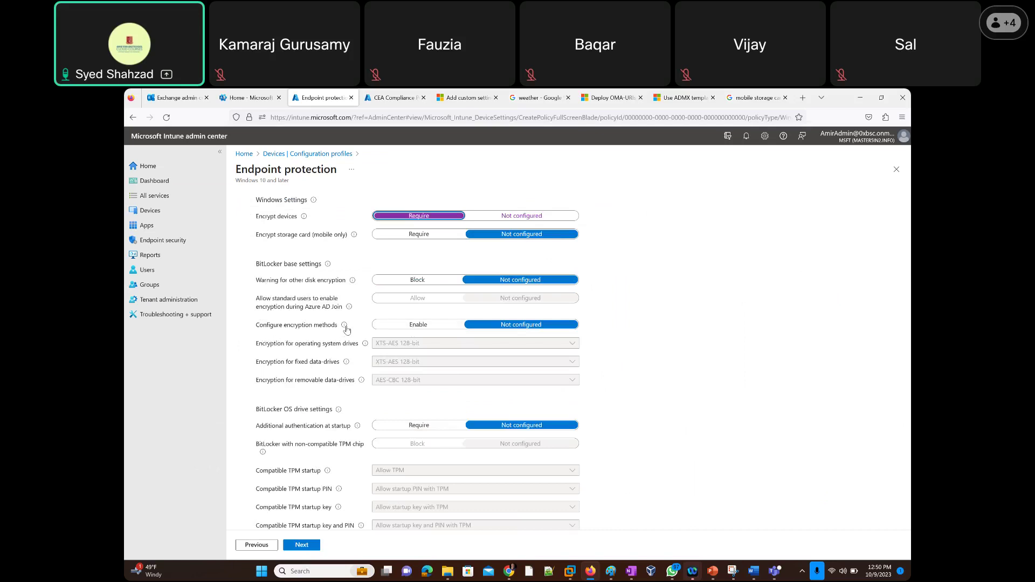
mouse_move(344, 326)
mouse_move(346, 331)
left_click(422, 325)
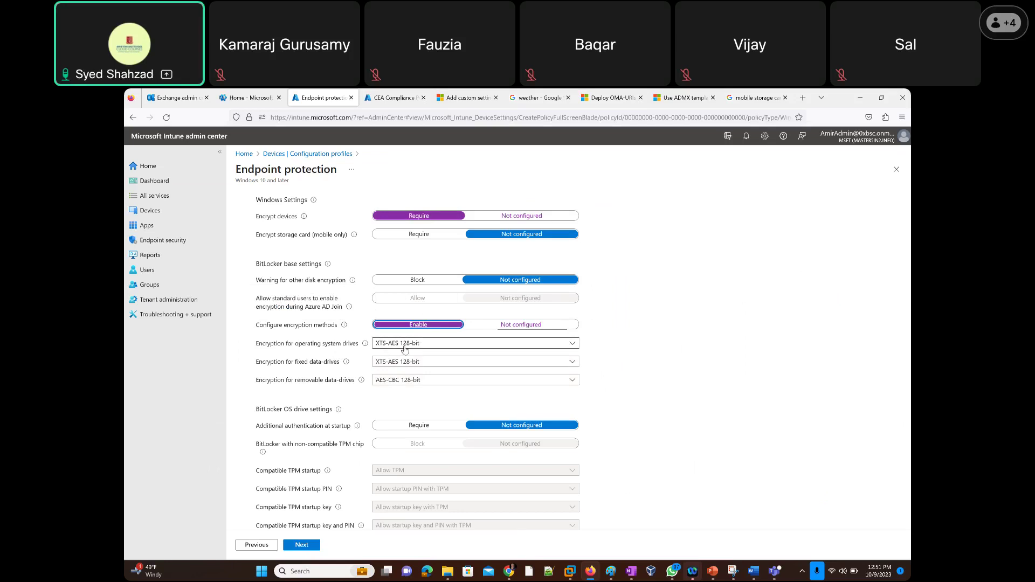
left_click(399, 347)
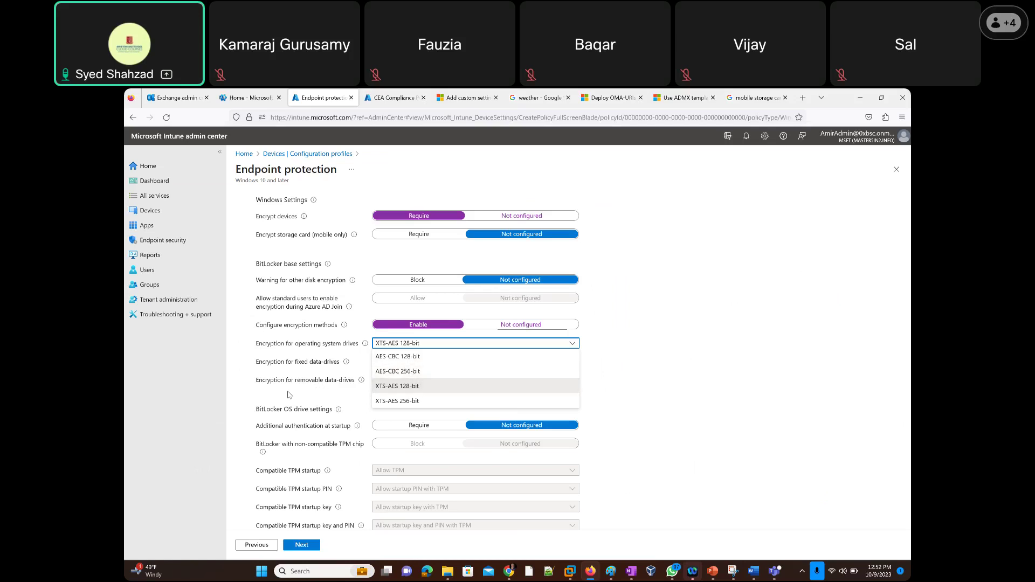
left_click(649, 394)
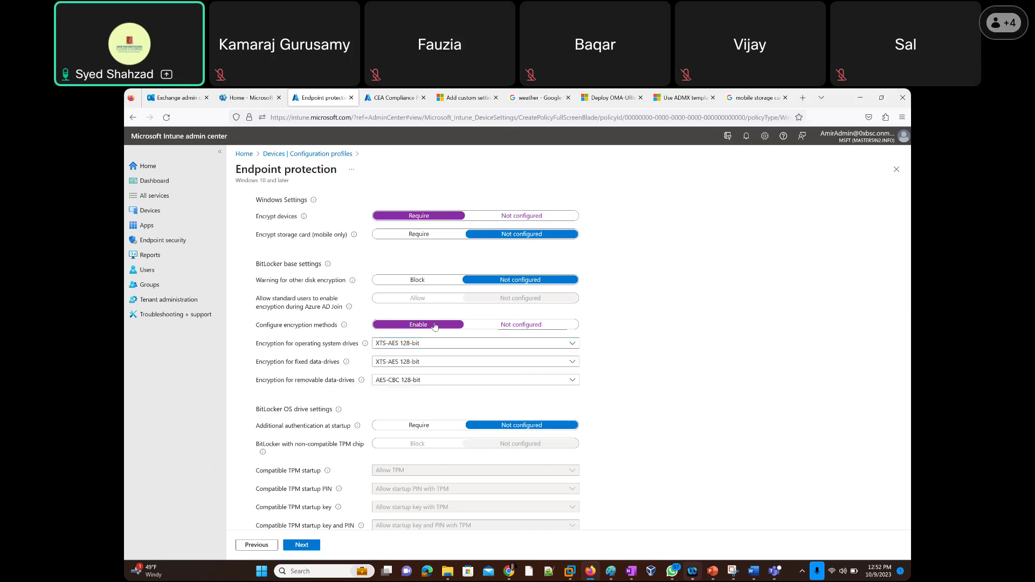
left_click(532, 326)
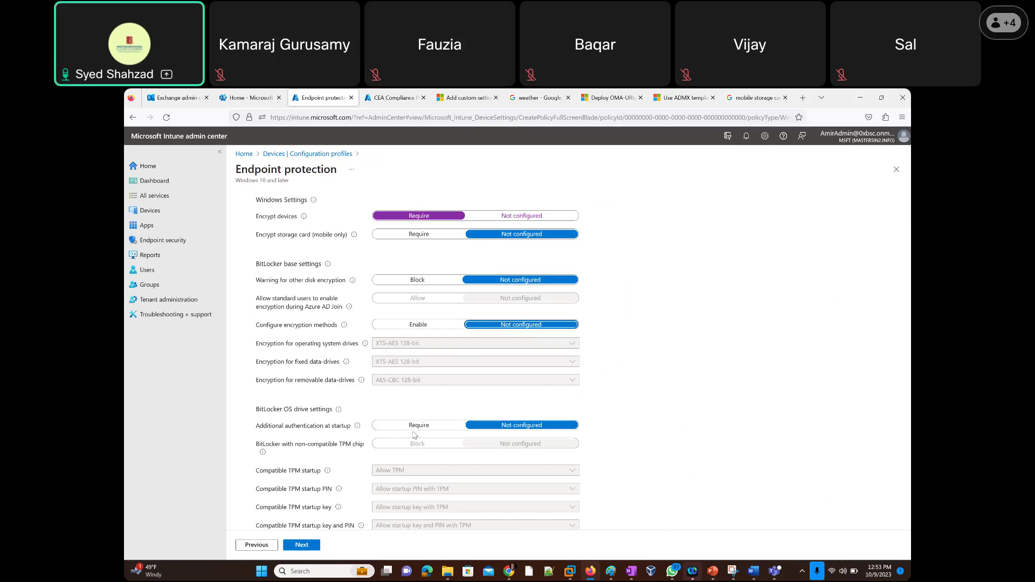
mouse_move(359, 429)
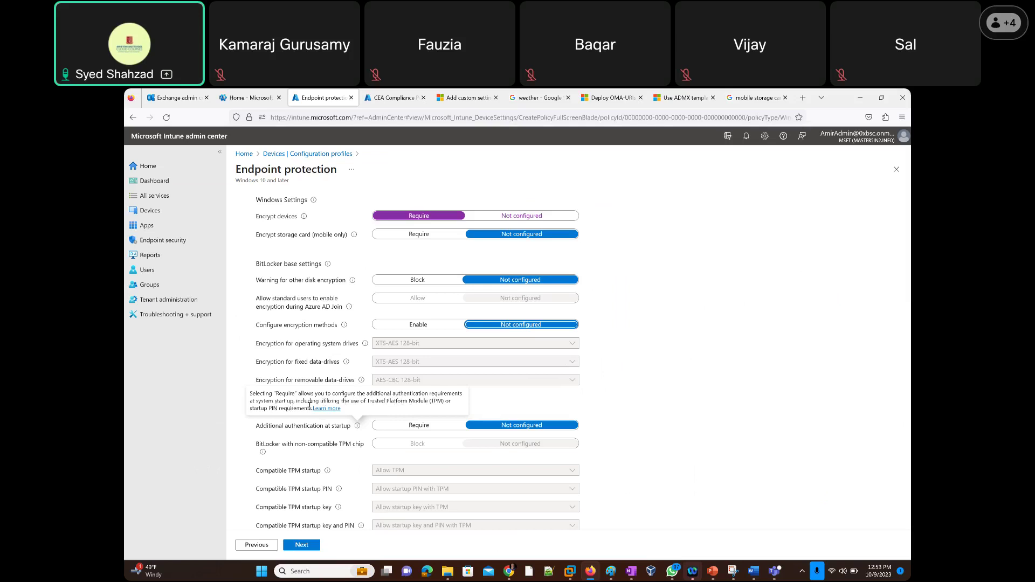
left_click_drag(310, 408, 264, 410)
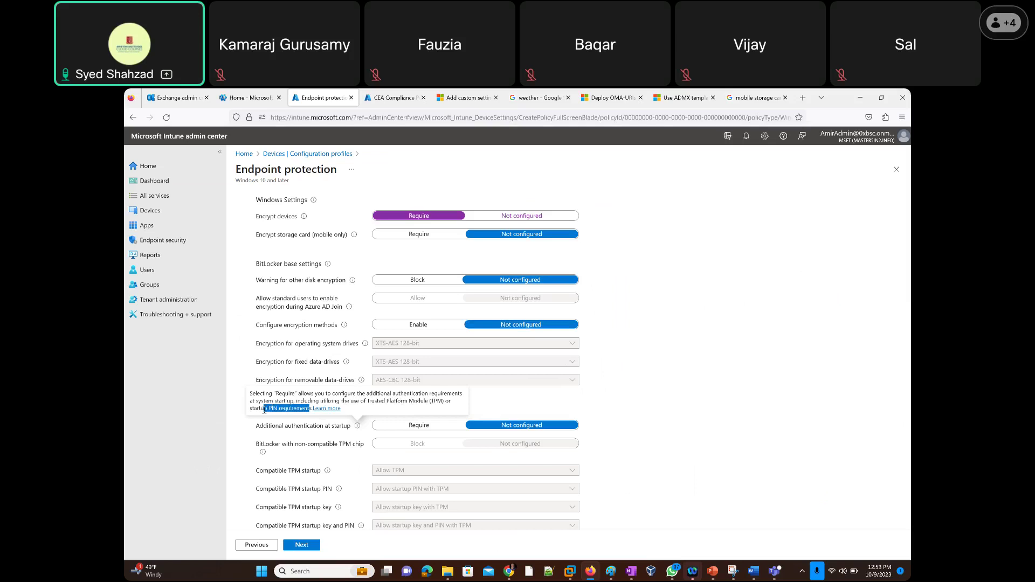
left_click(264, 410)
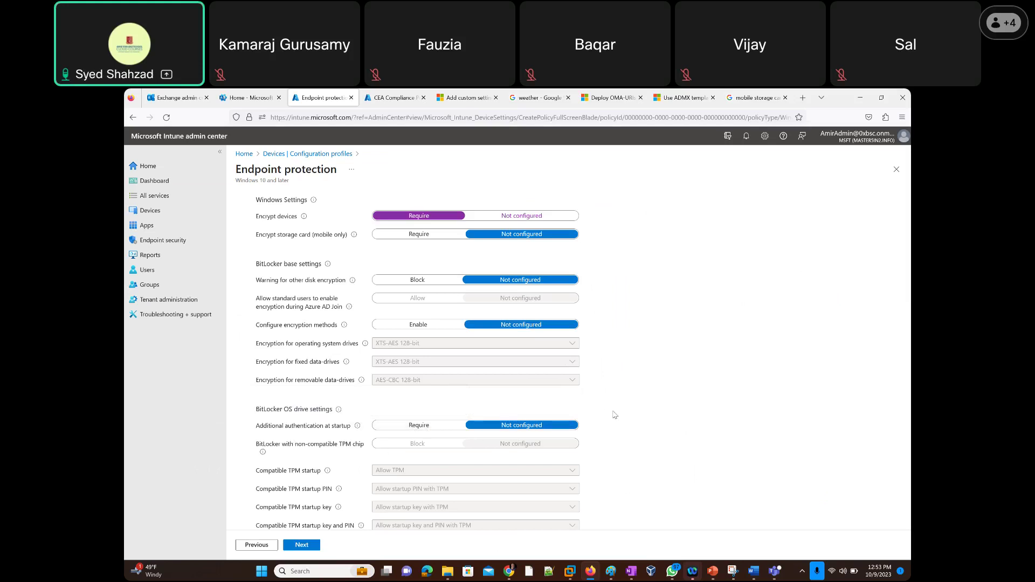
scroll(623, 413, "down", 1)
scroll(623, 413, "down", 3)
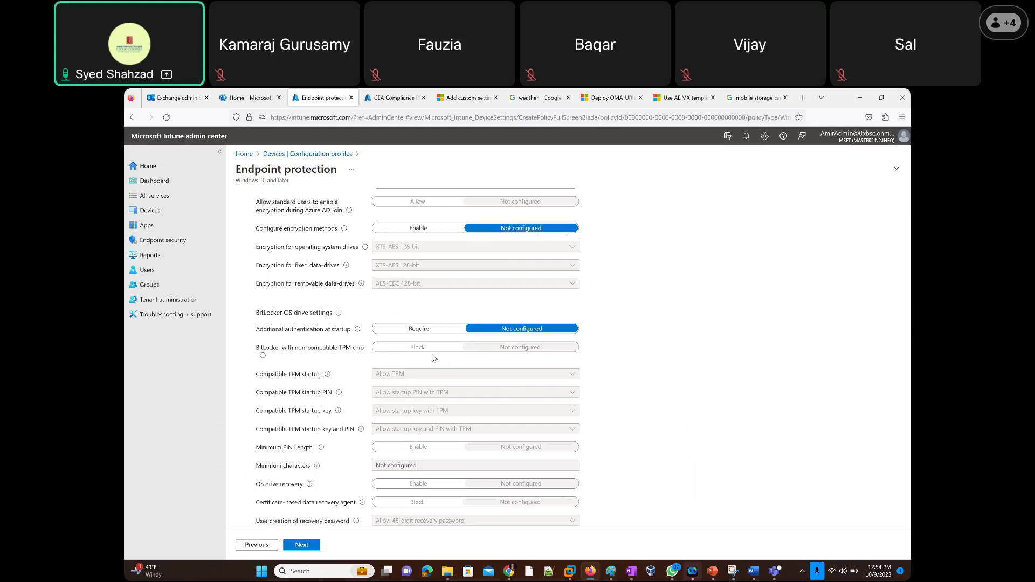
mouse_move(264, 361)
left_click(419, 329)
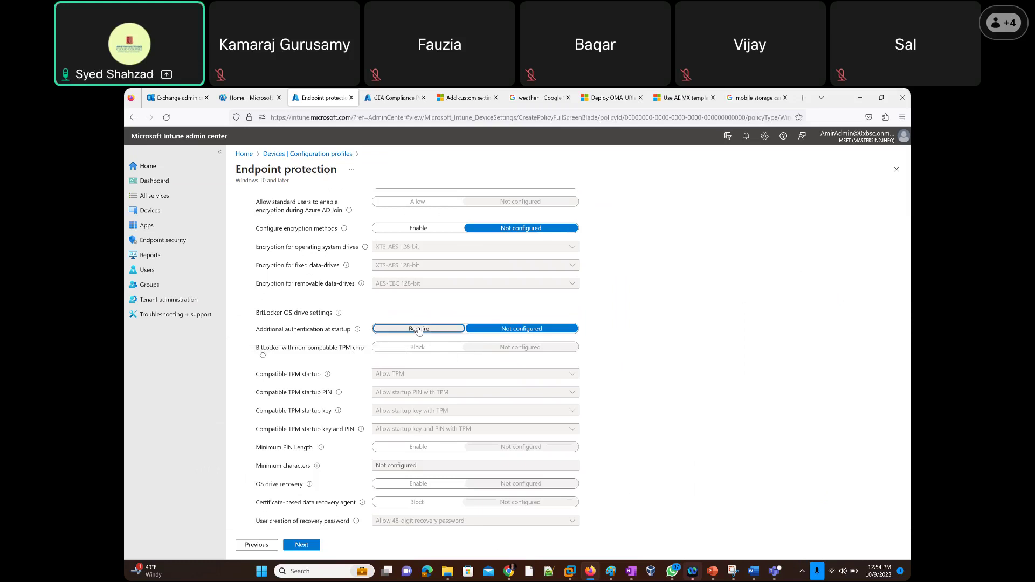
left_click(528, 330)
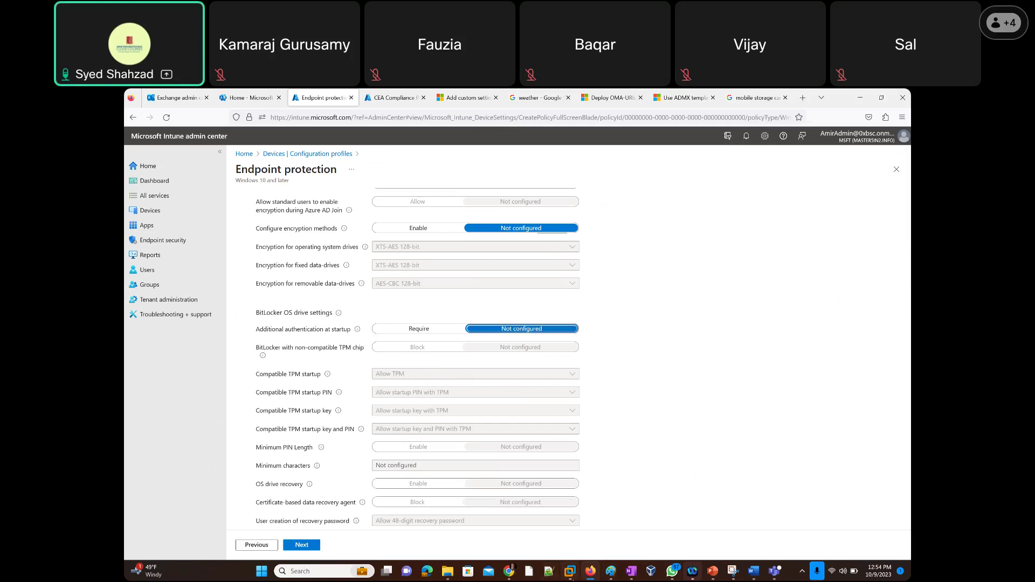
mouse_move(570, 571)
scroll(316, 435, "down", 3)
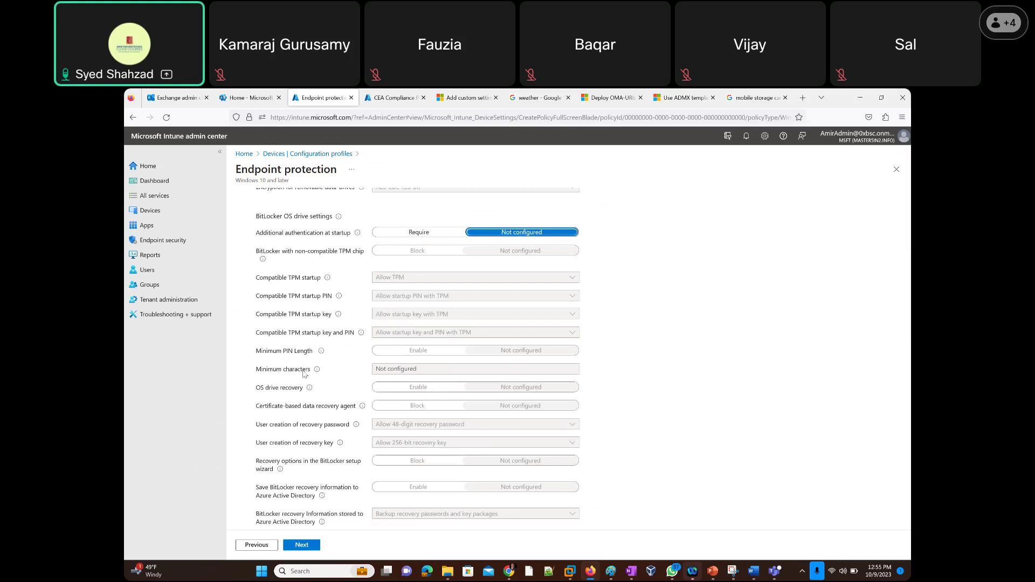
scroll(302, 371, "down", 3)
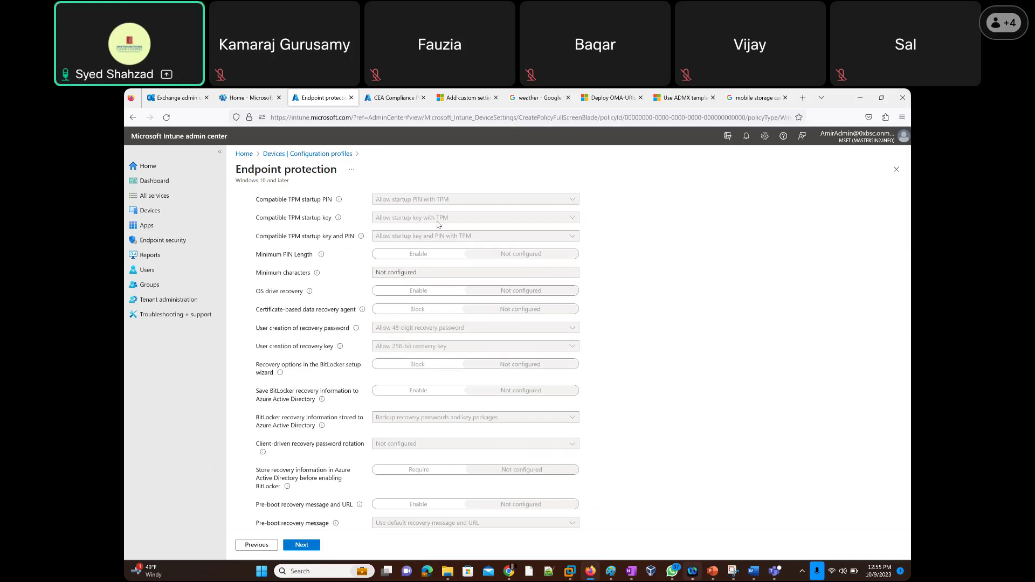
scroll(413, 225, "up", 2)
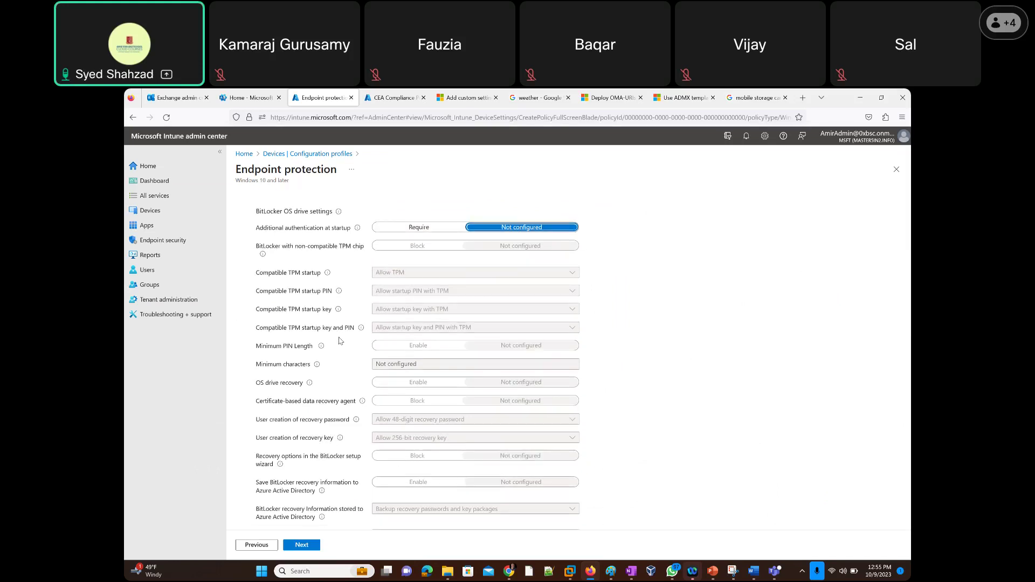
scroll(355, 337, "down", 2)
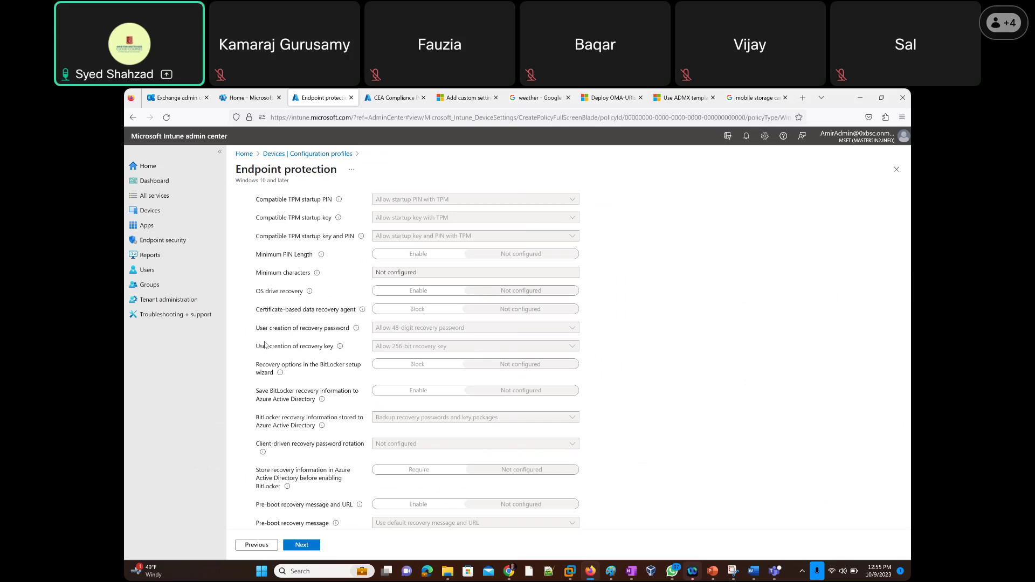
scroll(321, 334, "up", 2)
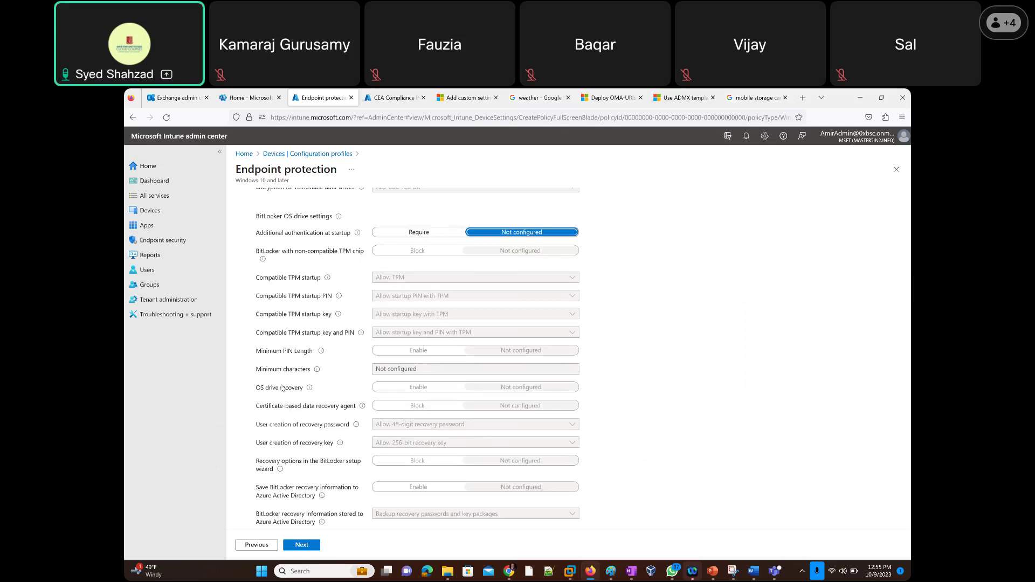
scroll(284, 384, "down", 1)
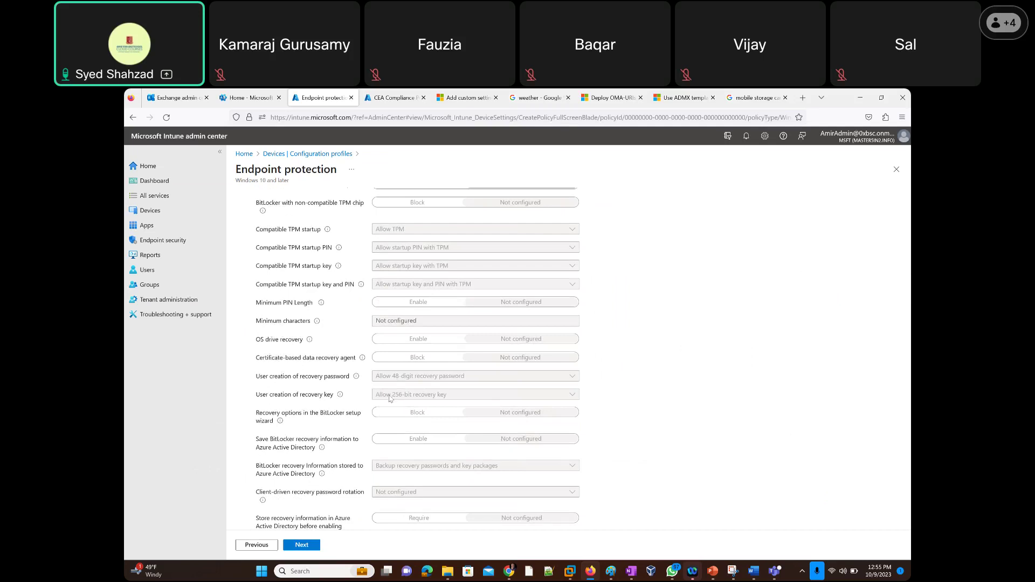
scroll(311, 346, "down", 1)
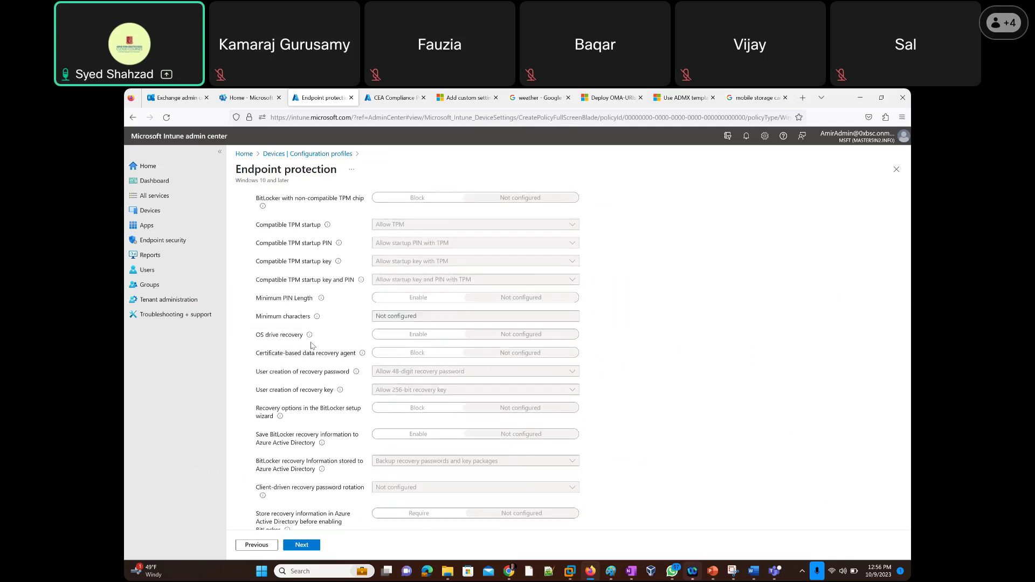
scroll(311, 345, "down", 3)
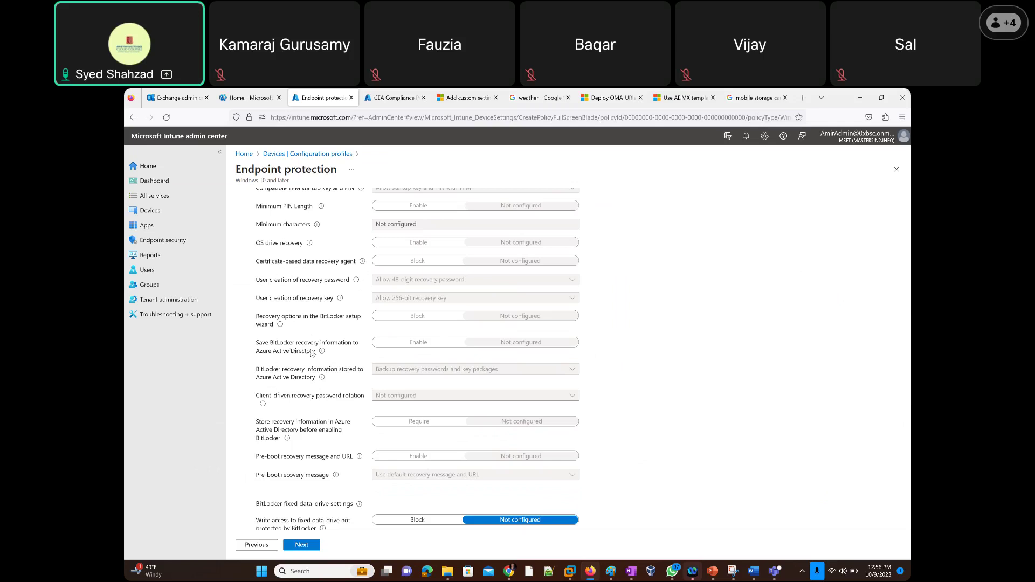
left_click_drag(317, 357, 252, 348)
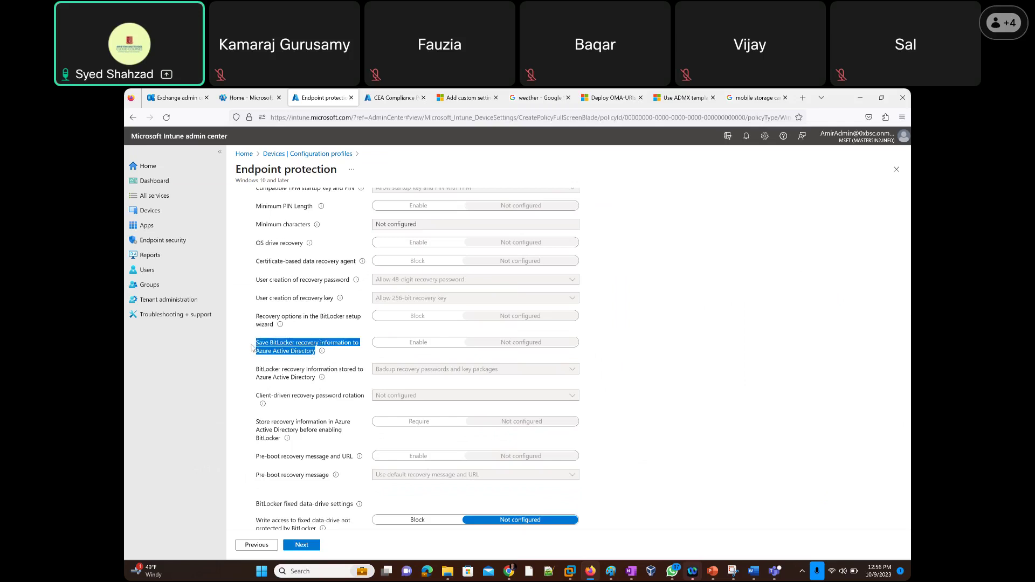
scroll(397, 343, "up", 1)
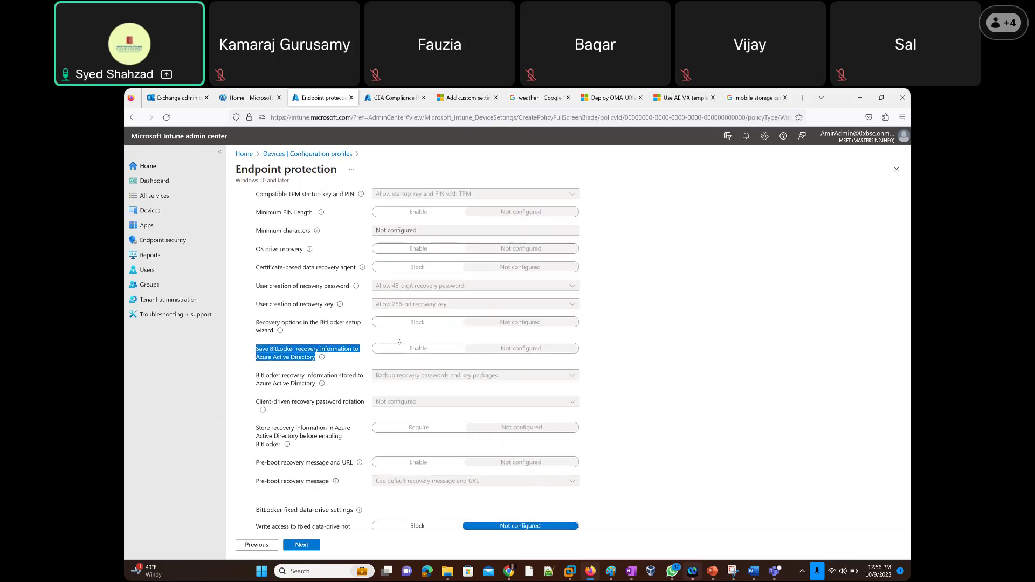
scroll(398, 340, "up", 3)
scroll(279, 433, "down", 1)
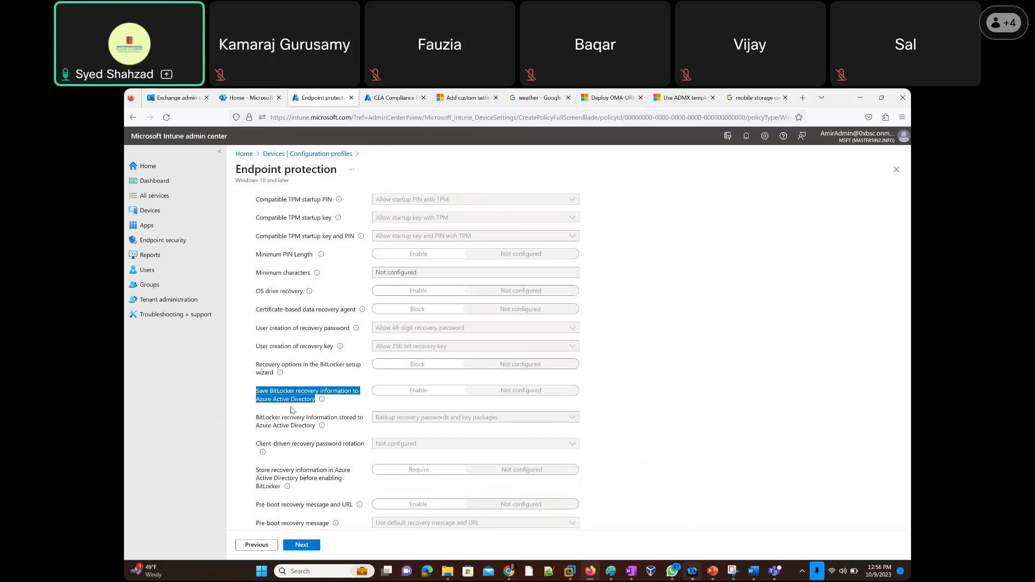
scroll(351, 329, "up", 2)
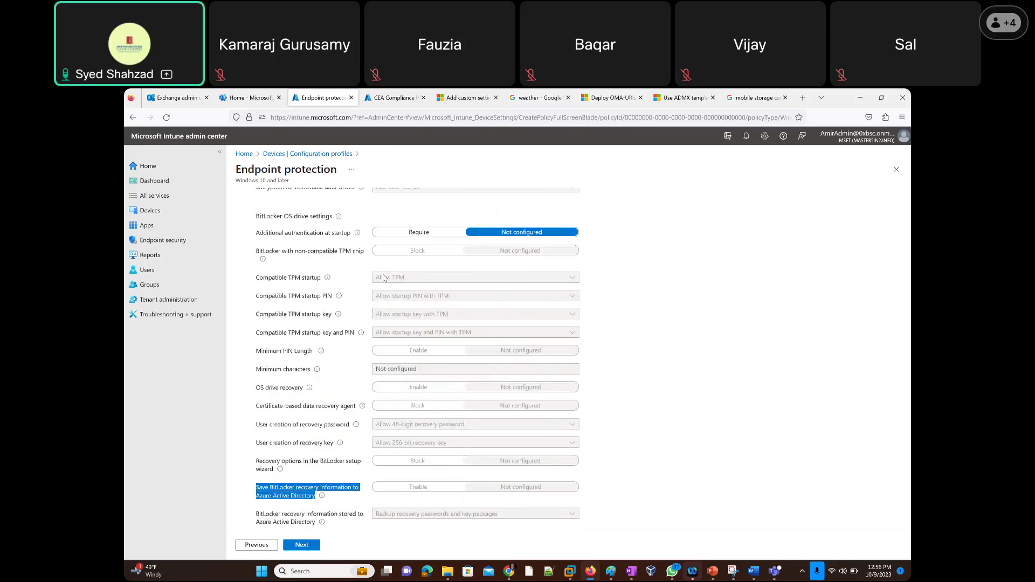
scroll(312, 431, "down", 2)
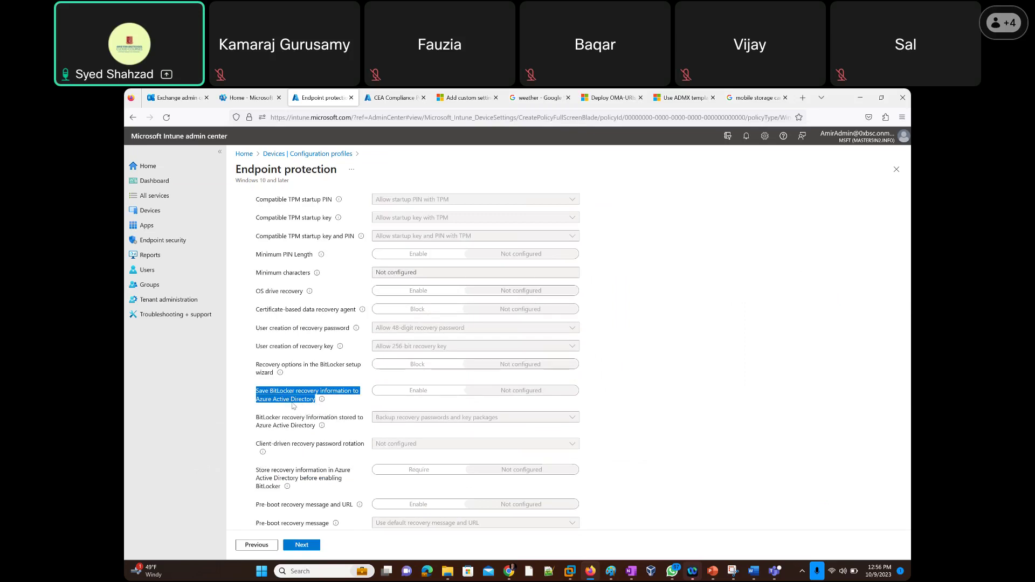
Start a second Paint window and close the VirtualBox manager.
left_click(612, 575)
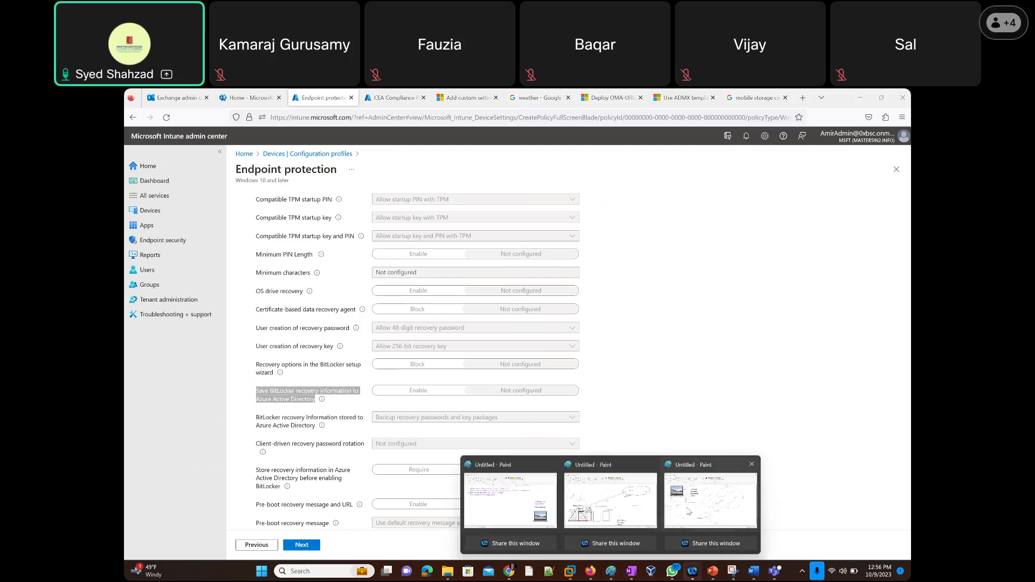
left_click(688, 511)
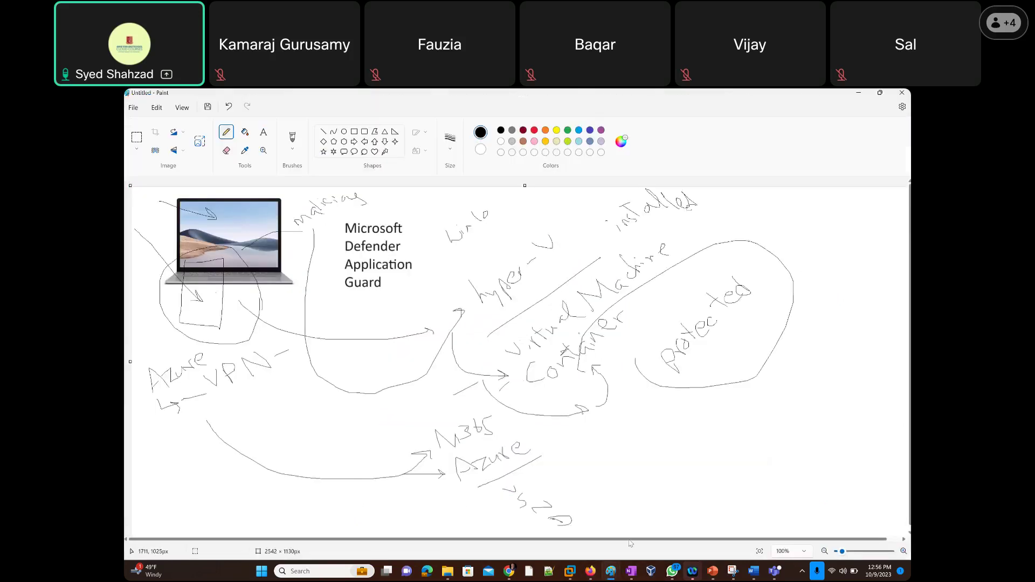
left_click(612, 575)
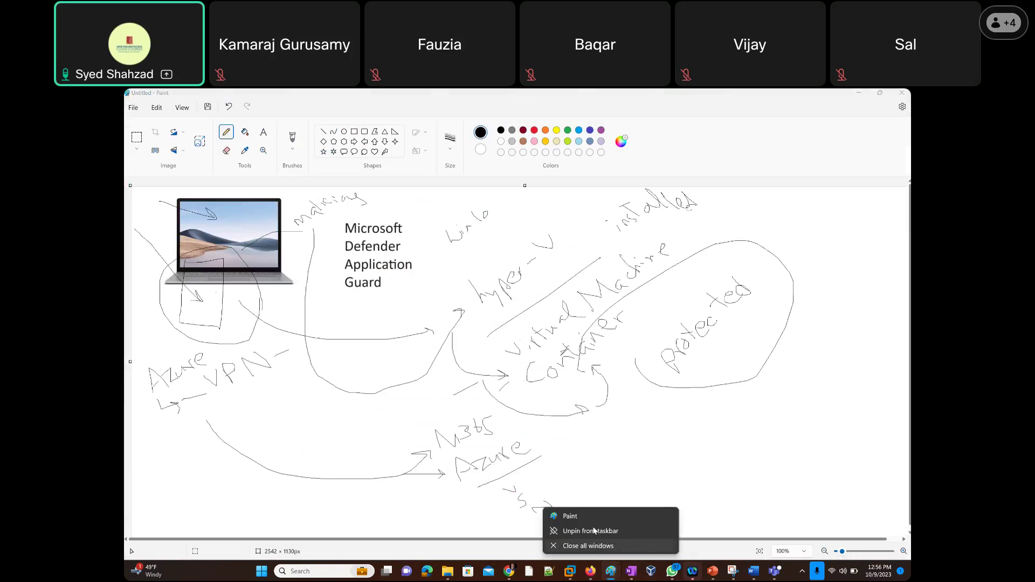
left_click(586, 516)
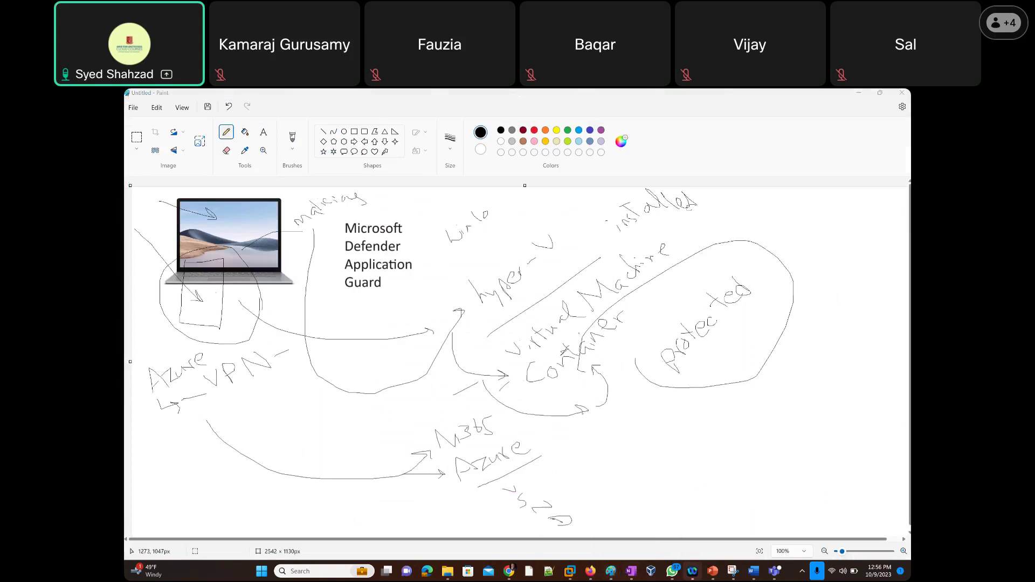
left_click(653, 573)
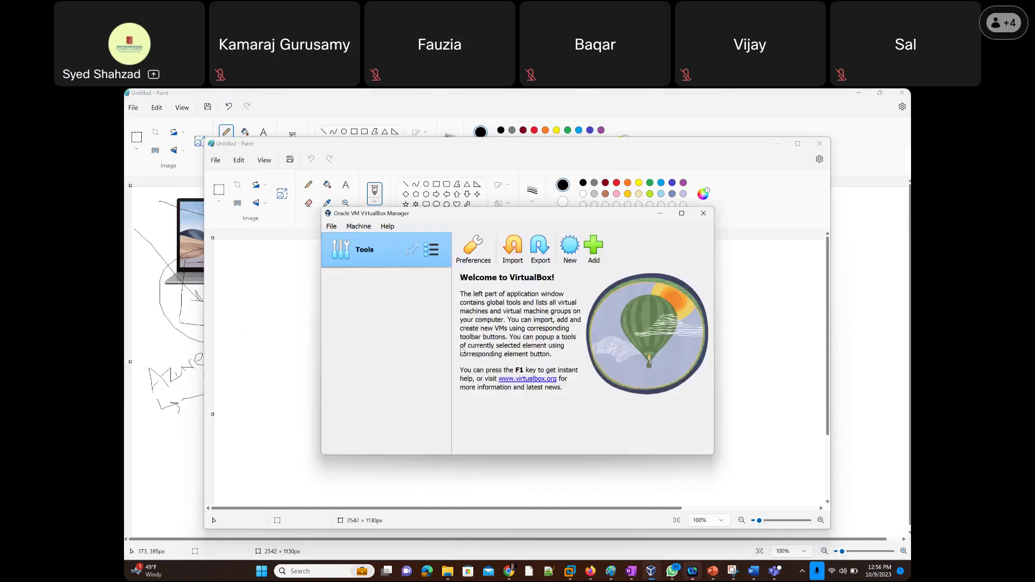
left_click(703, 213)
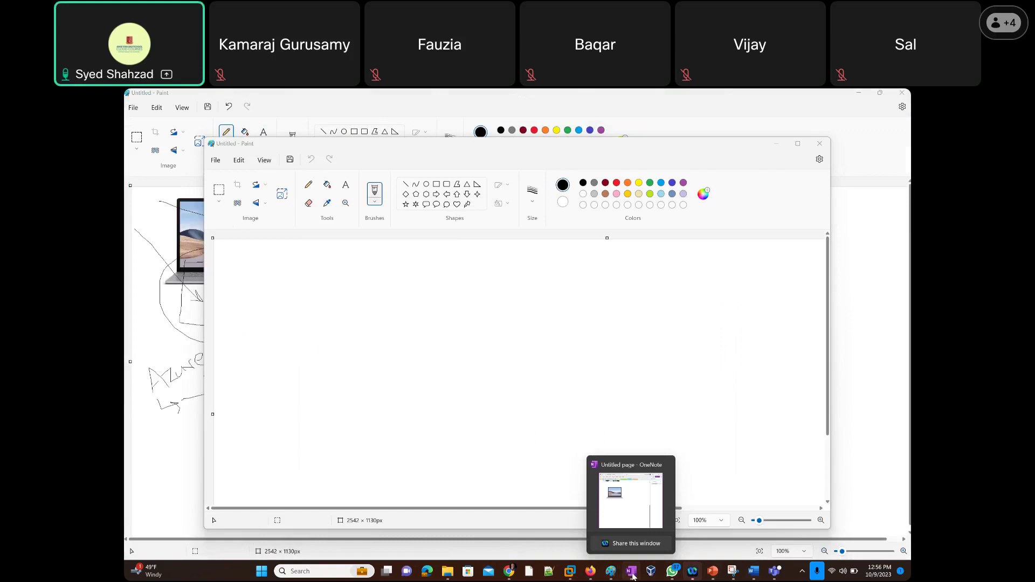
Paste the laptop picture onto the new blank canvas and select the Pencil.
left_click(633, 576)
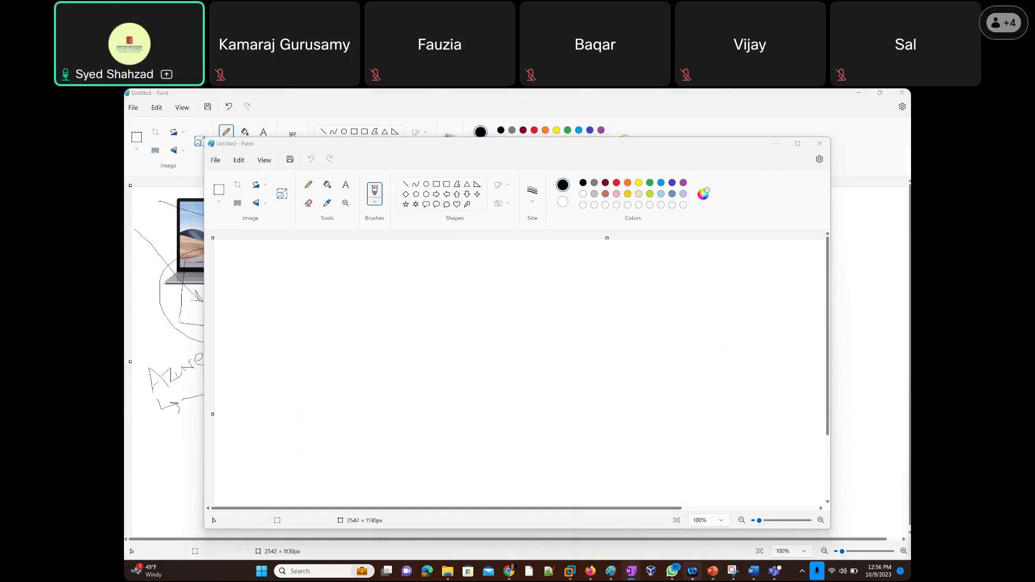
left_click(512, 260)
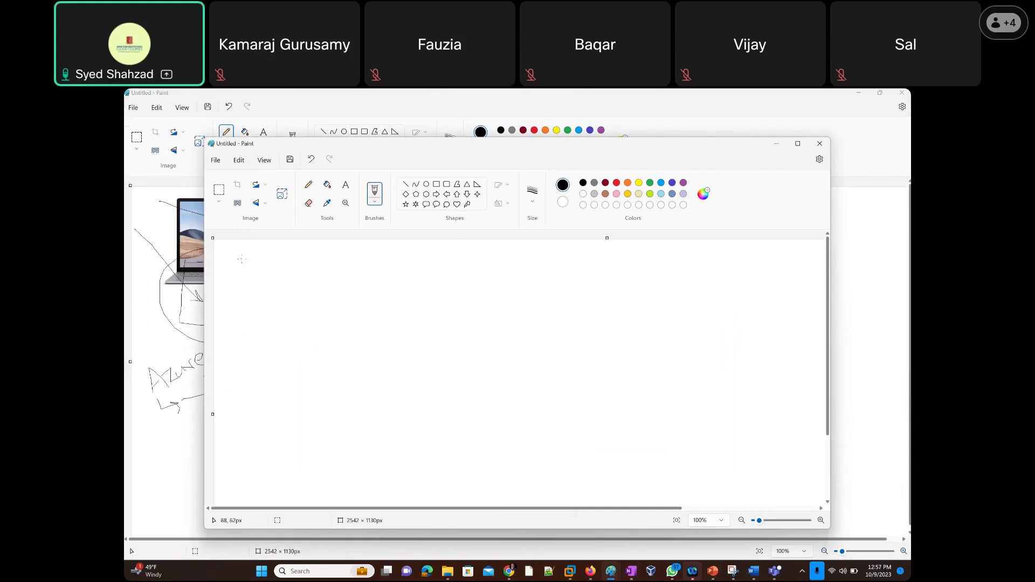
key("ctrl+v")
left_click(523, 322)
left_click(309, 185)
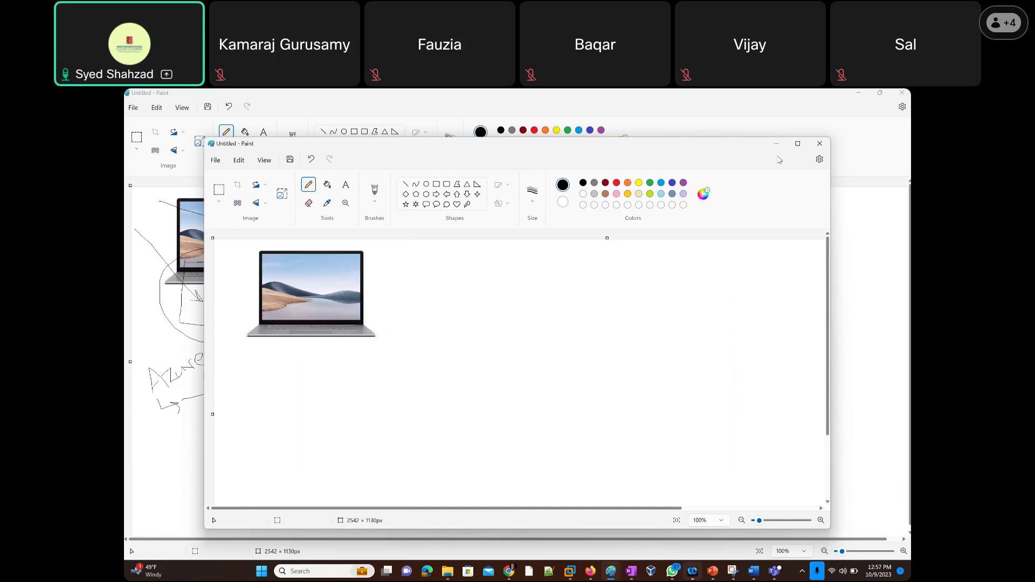
Maximize Paint and hand-draw an arrow to the laptop labelled bitlocker, key and Pin.
left_click(798, 144)
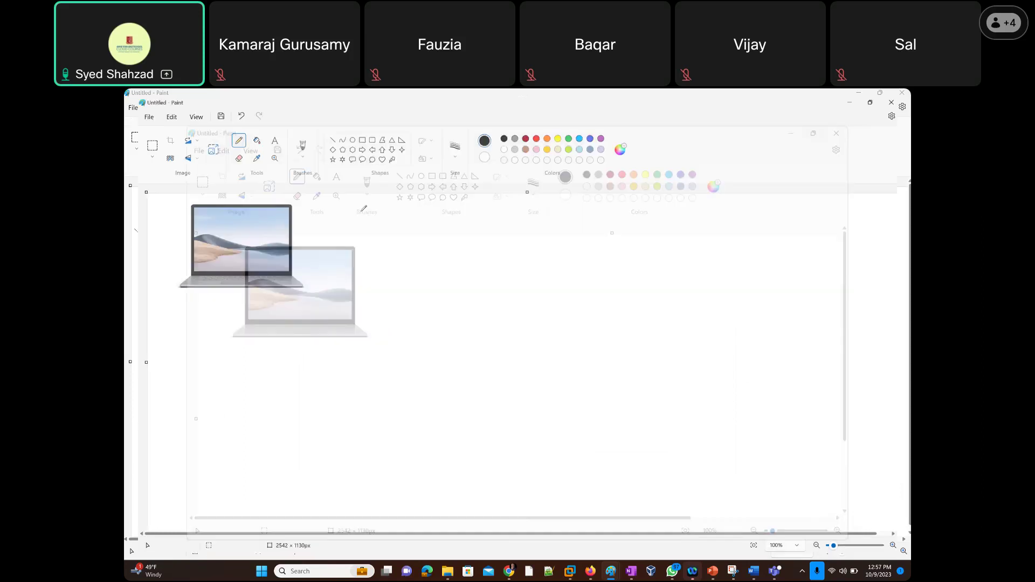
mouse_move(380, 274)
left_mouse_down()
mouse_move(358, 251)
mouse_move(300, 243)
mouse_move(303, 253)
left_mouse_up()
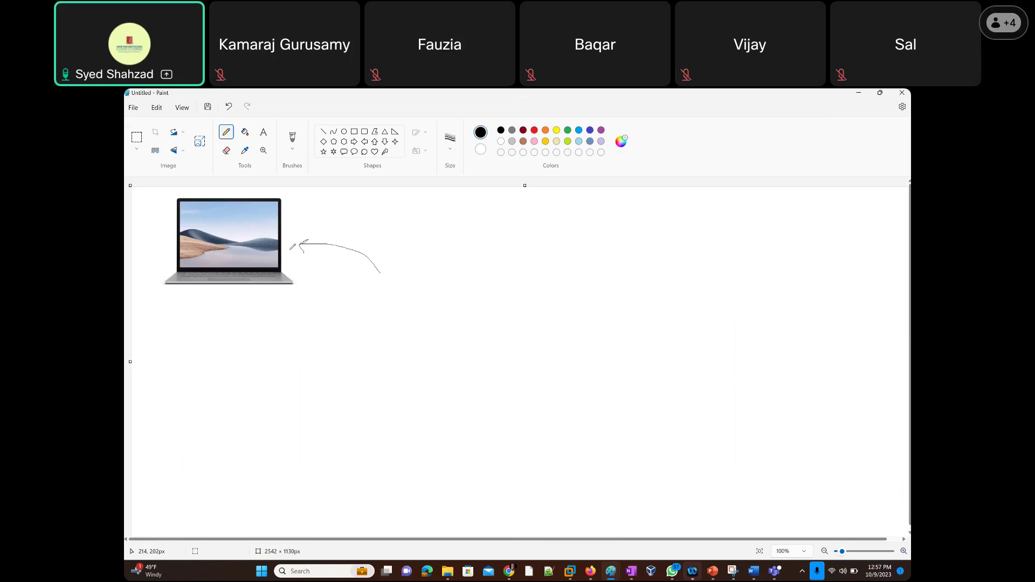
mouse_move(359, 224)
left_mouse_down()
mouse_move(396, 241)
mouse_move(415, 221)
mouse_move(467, 205)
left_mouse_up()
mouse_move(422, 241)
left_mouse_down()
mouse_move(456, 243)
mouse_move(457, 257)
left_mouse_up()
left_click_drag(457, 293, 472, 290)
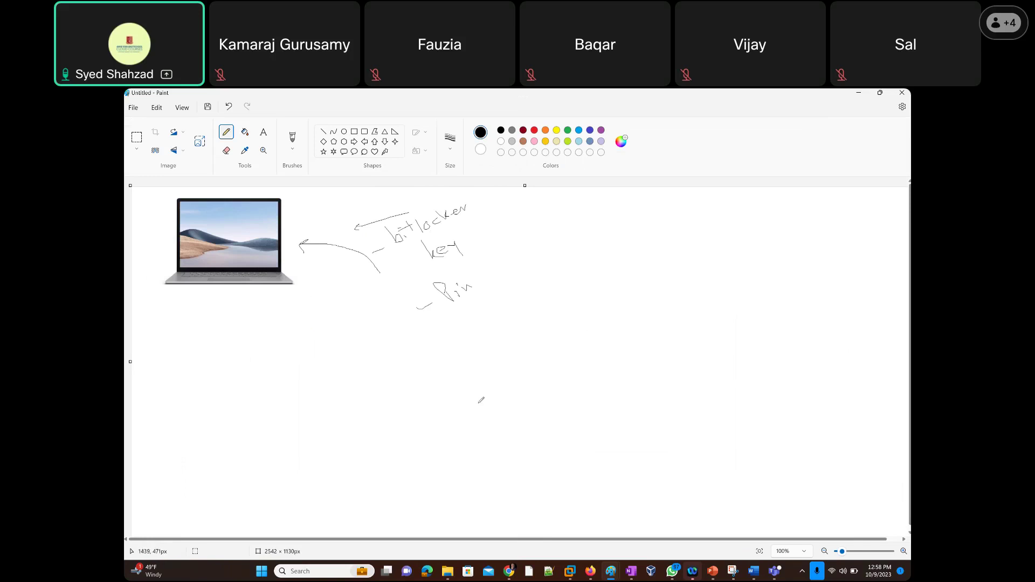
Glance at the Intune Endpoint protection page, then return to the Paint sketch.
key("alt")
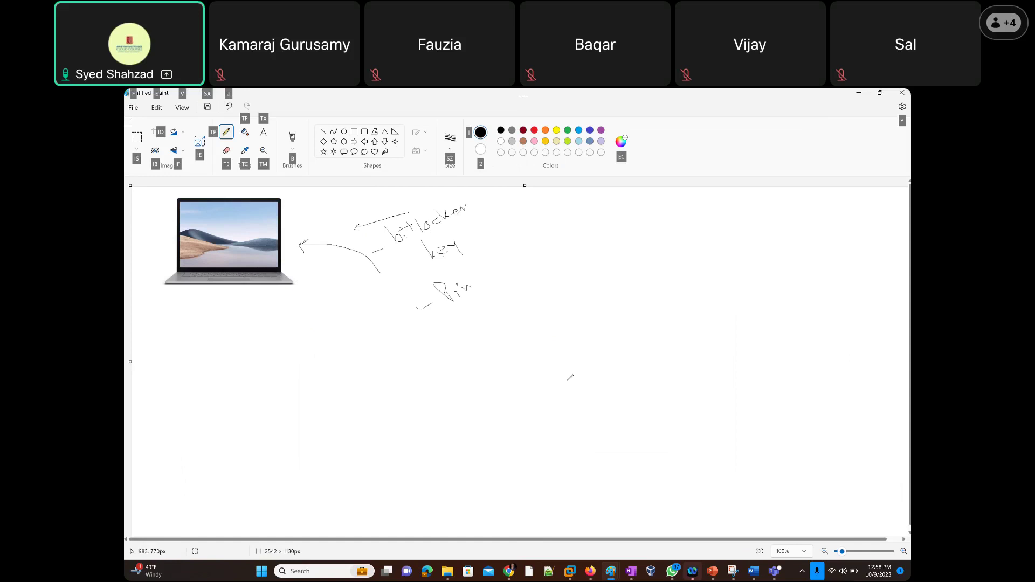
key("alt+Tab")
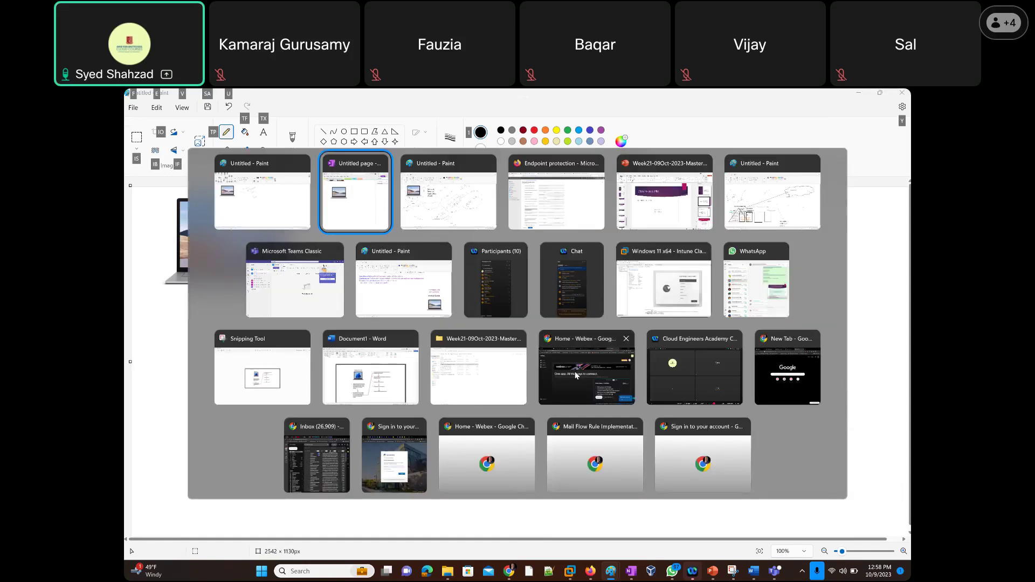
key("alt+Tab")
key("alt+Tab")
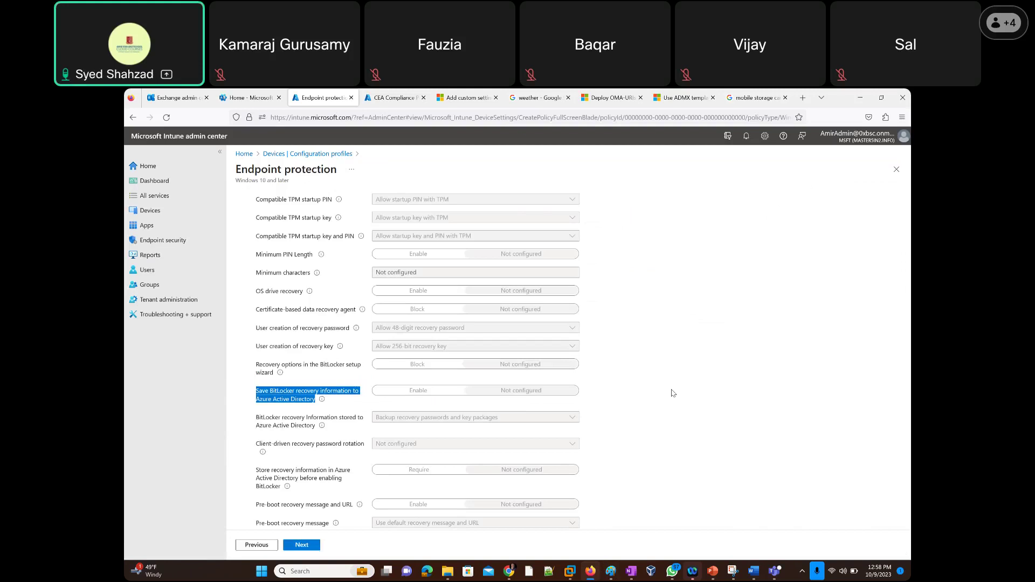
key("alt+Tab")
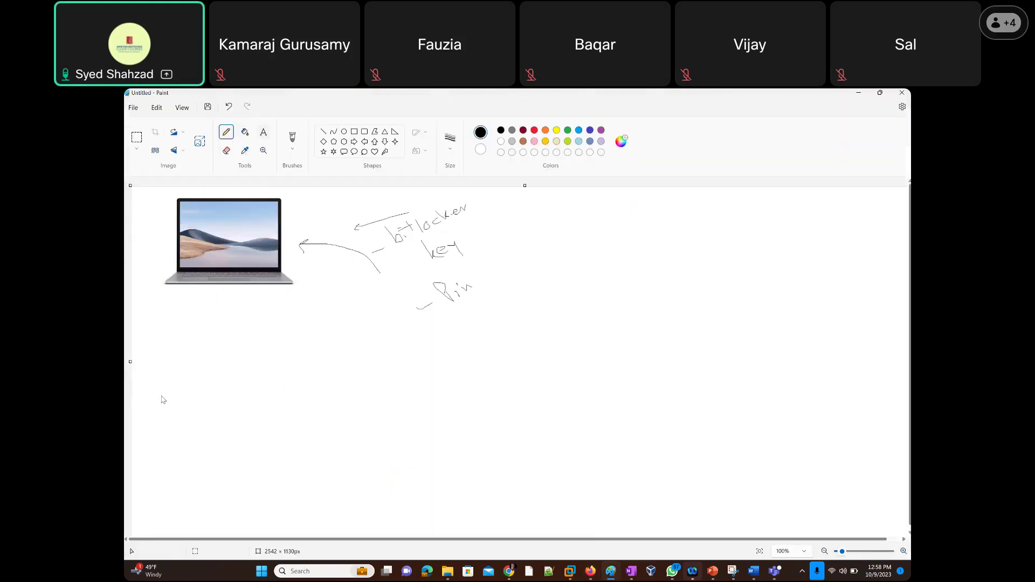
Add the typed caption 'Save BitLocker recovery information to Azure Active Directory' below the laptop.
left_click(164, 368)
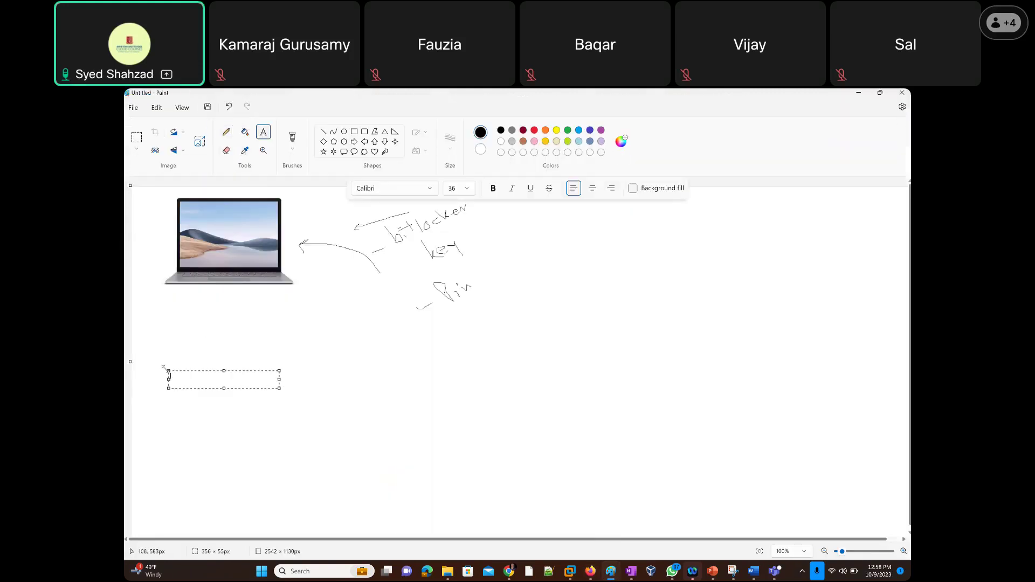
type("Save BitLocker recovery information to Azure Active Directory")
left_click_drag(281, 415, 580, 423)
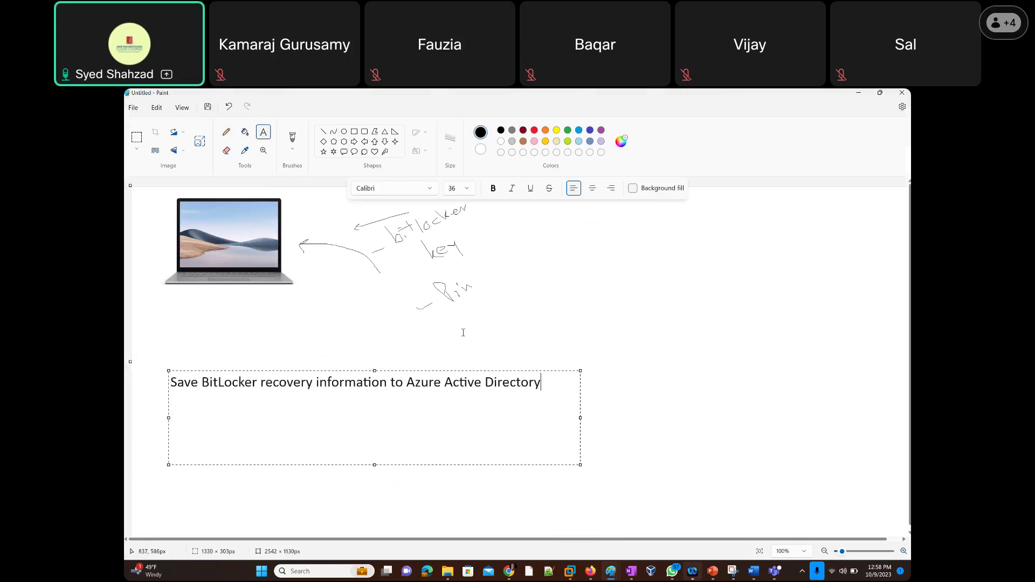
left_click(557, 324)
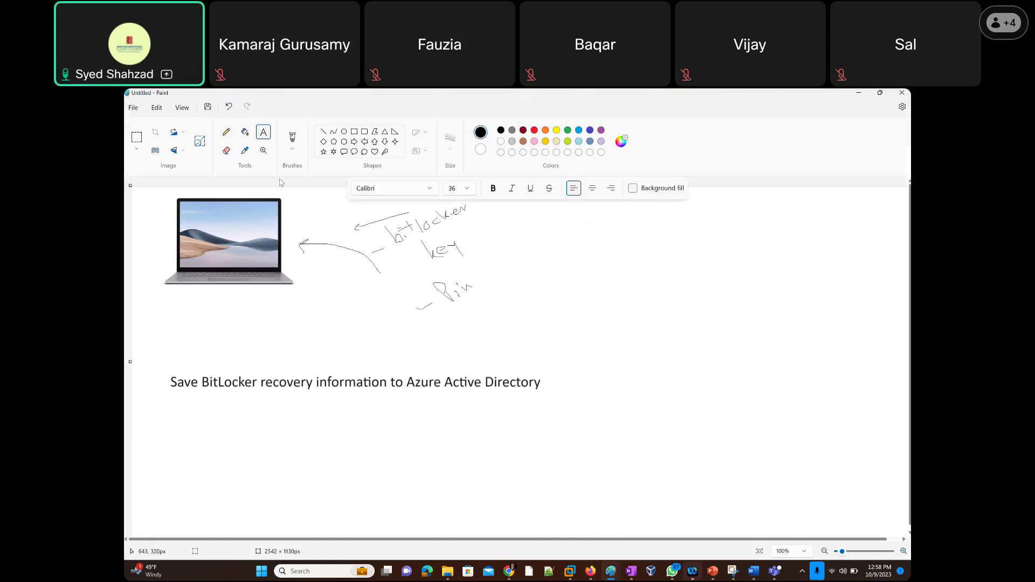
left_click(226, 135)
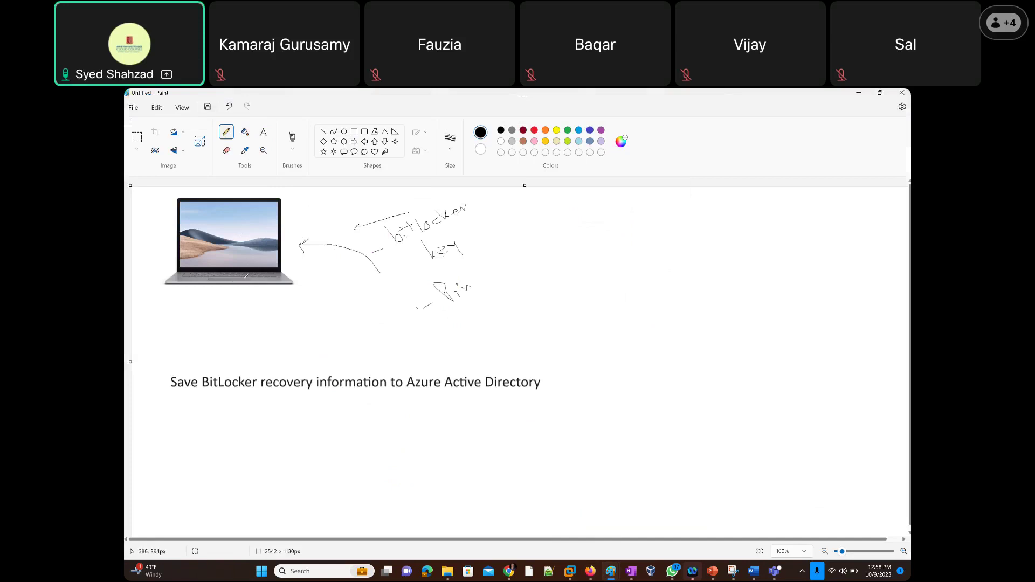
Draw an arrow from the laptop to the caption and handwrite key, Recovery and Entra ID.
mouse_move(285, 228)
left_mouse_down()
mouse_move(321, 231)
mouse_move(336, 264)
mouse_move(324, 363)
mouse_move(364, 348)
mouse_move(370, 360)
mouse_move(387, 341)
mouse_move(398, 361)
left_mouse_up()
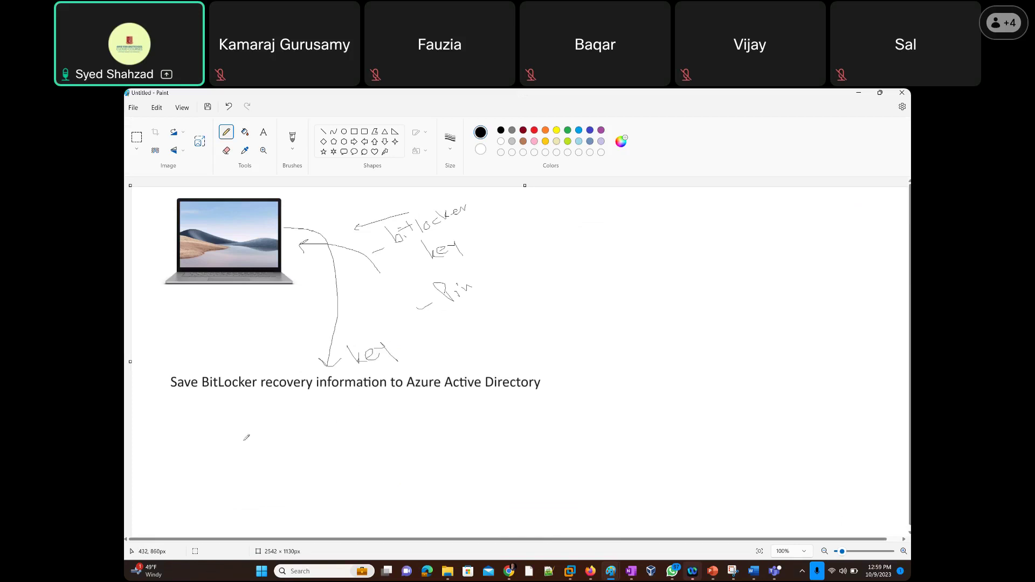
mouse_move(246, 426)
left_mouse_down()
mouse_move(255, 456)
mouse_move(327, 402)
mouse_move(338, 428)
left_mouse_up()
left_click_drag(282, 468, 388, 365)
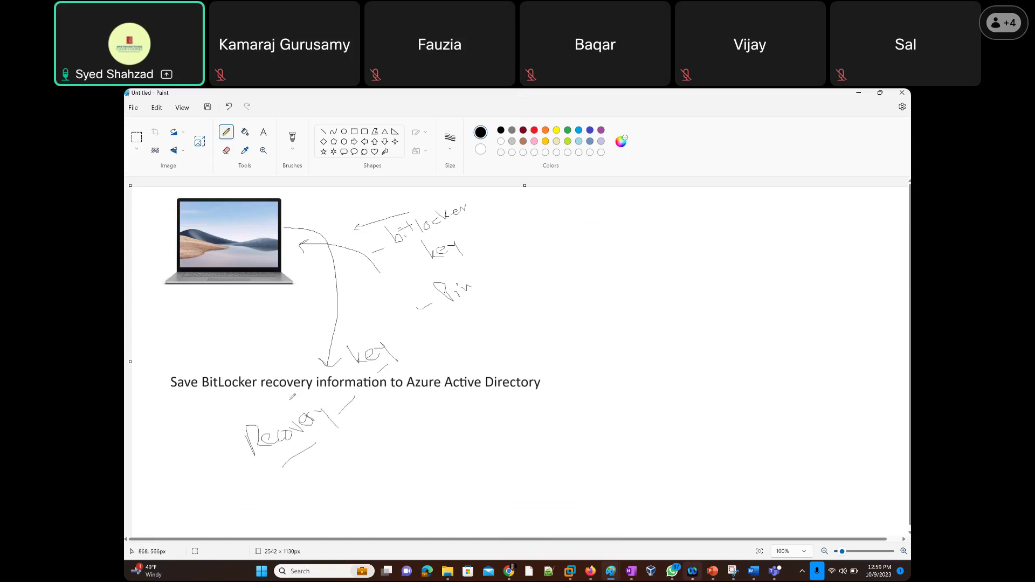
mouse_move(434, 398)
left_mouse_down()
mouse_move(444, 426)
mouse_move(460, 411)
mouse_move(489, 413)
mouse_move(477, 429)
mouse_move(492, 449)
mouse_move(499, 434)
mouse_move(490, 448)
left_mouse_up()
left_click_drag(363, 410, 368, 402)
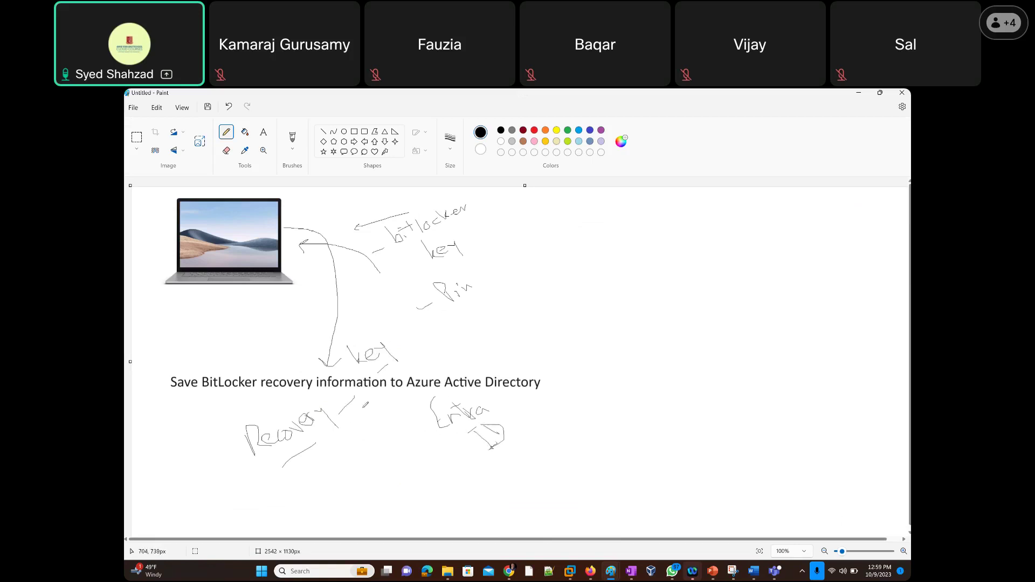
mouse_move(364, 221)
left_mouse_down()
mouse_move(355, 229)
mouse_move(370, 234)
left_mouse_up()
Handwrite a user → Devices → bitlocker → RK chain joined by lines on the right.
left_click_drag(715, 214, 700, 223)
mouse_move(704, 221)
left_mouse_down()
mouse_move(720, 238)
mouse_move(709, 239)
mouse_move(727, 219)
left_mouse_up()
mouse_move(721, 203)
left_mouse_down()
mouse_move(738, 217)
mouse_move(758, 206)
left_mouse_up()
left_click_drag(723, 255, 758, 231)
mouse_move(763, 247)
left_mouse_down()
mouse_move(777, 255)
mouse_move(824, 216)
mouse_move(830, 225)
left_mouse_up()
mouse_move(804, 265)
left_mouse_down()
mouse_move(834, 238)
mouse_move(830, 272)
mouse_move(888, 209)
left_mouse_up()
mouse_move(836, 285)
left_mouse_down()
mouse_move(838, 301)
mouse_move(862, 293)
mouse_move(858, 284)
left_mouse_up()
mouse_move(878, 277)
left_mouse_down()
mouse_move(857, 280)
mouse_move(851, 327)
left_mouse_up()
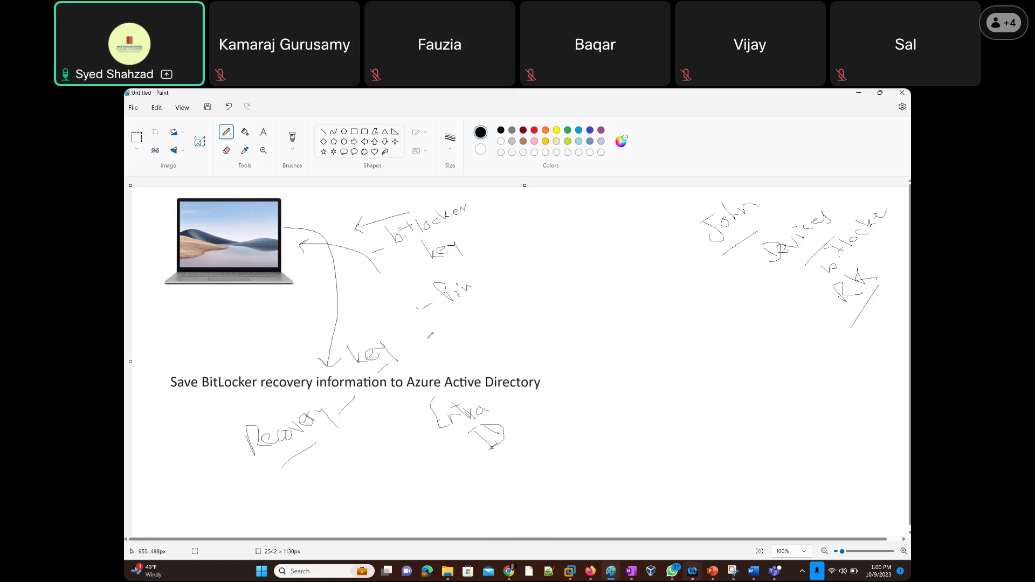
Set Additional authentication at startup to Require and OS drive recovery to Enable.
key("alt+Tab")
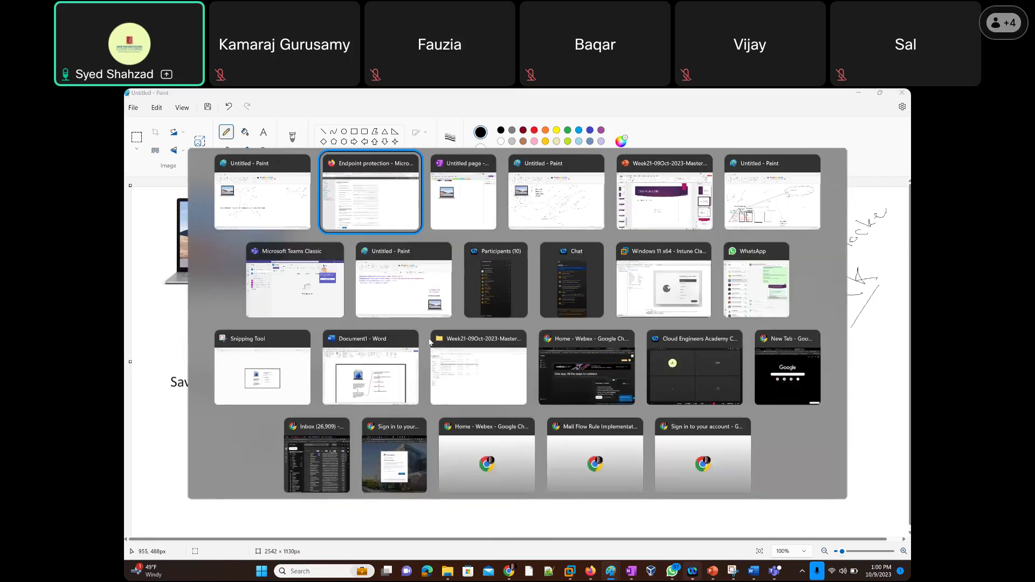
scroll(408, 321, "up", 3)
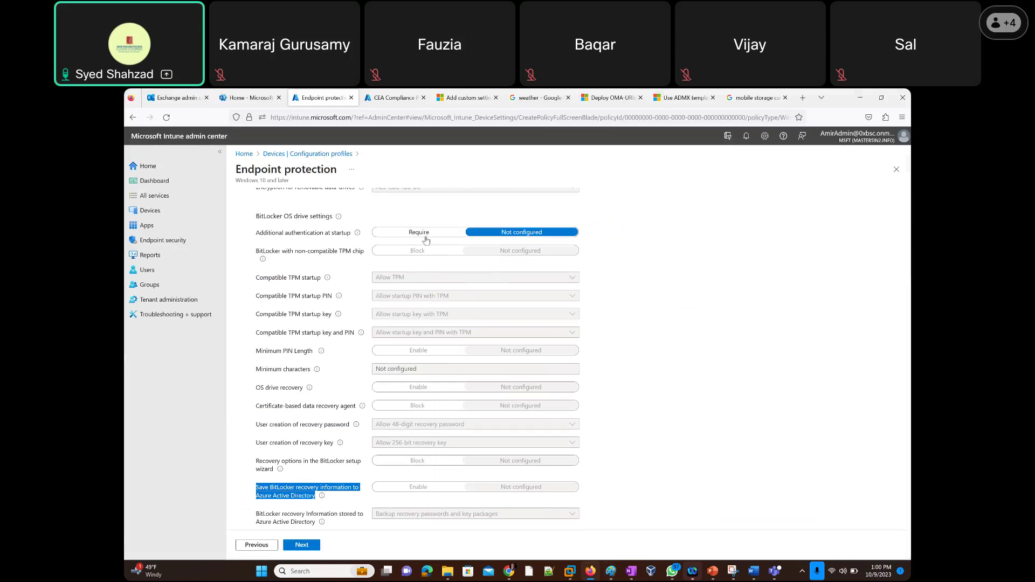
left_click(421, 233)
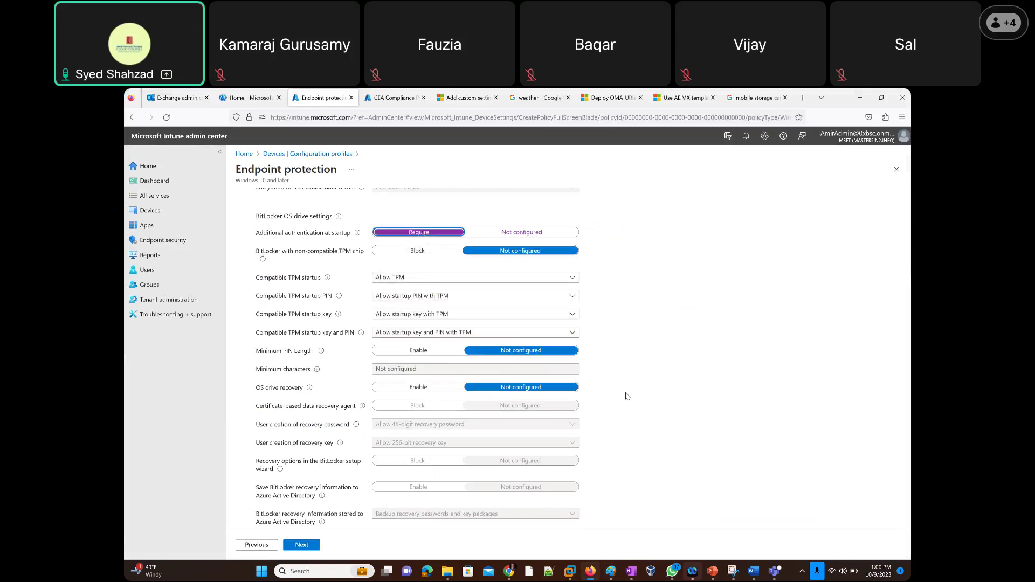
scroll(616, 387, "down", 2)
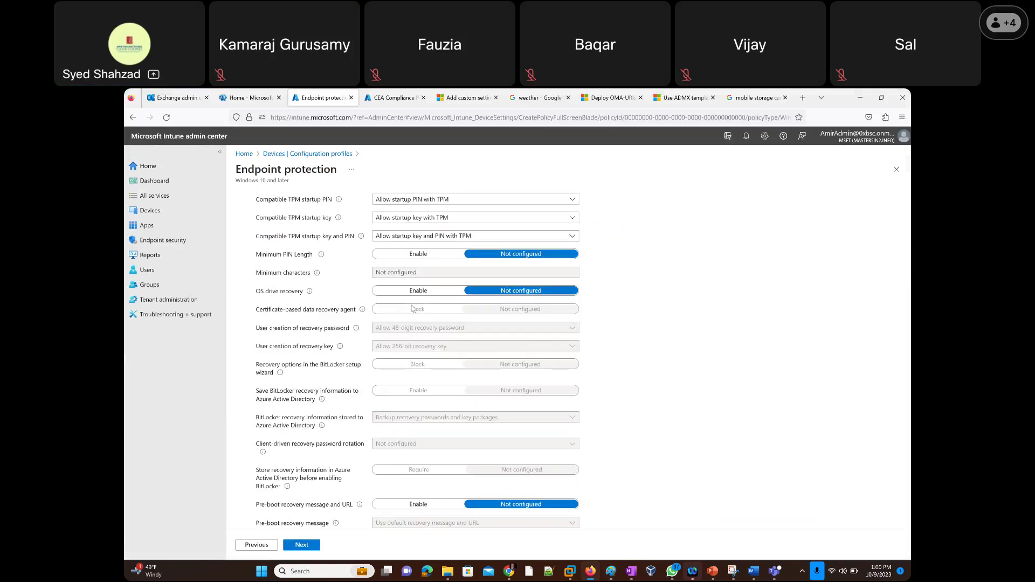
left_click(391, 292)
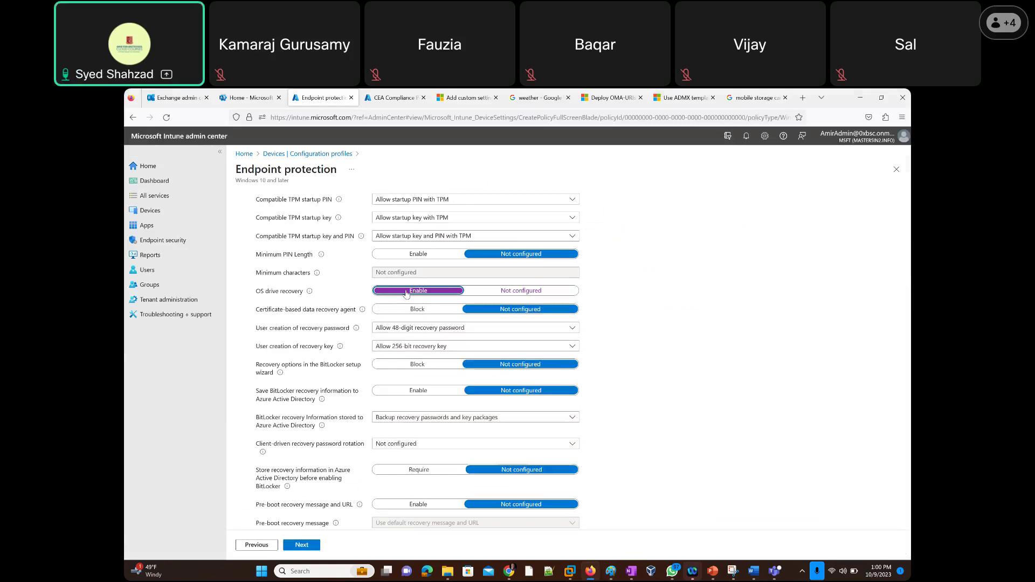
scroll(436, 259, "up", 2)
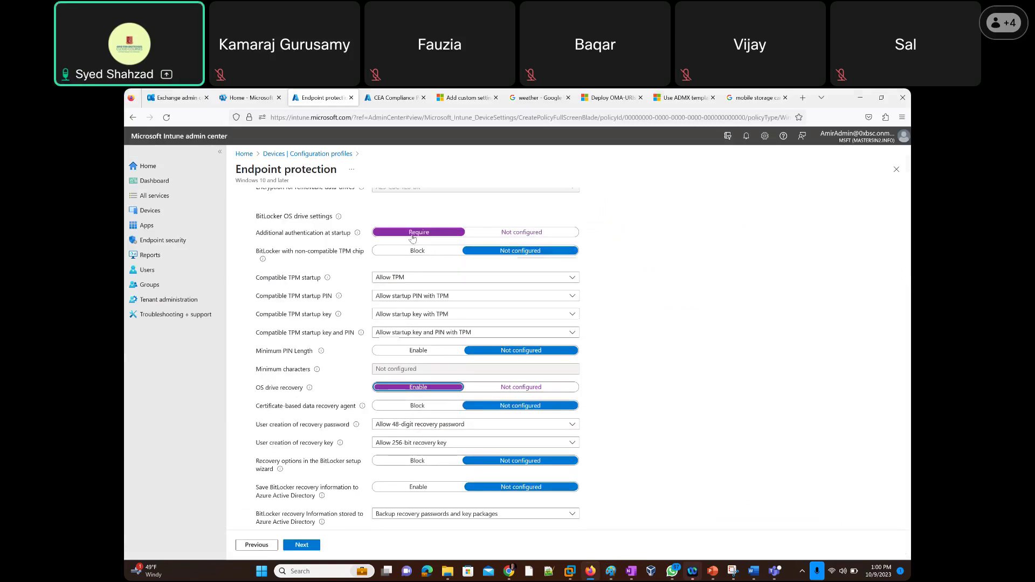
left_click(528, 233)
left_click(418, 233)
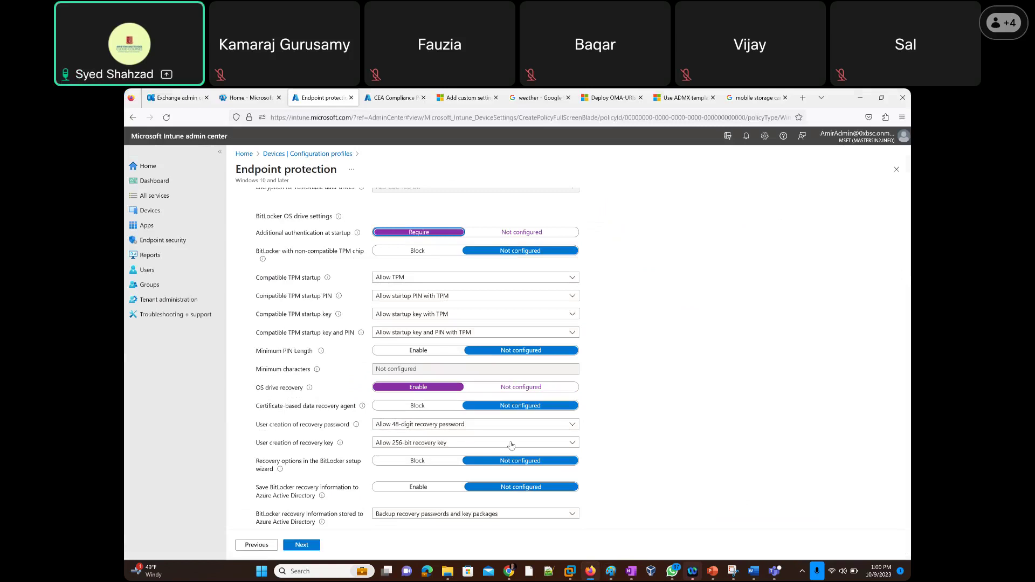
scroll(637, 356, "down", 3)
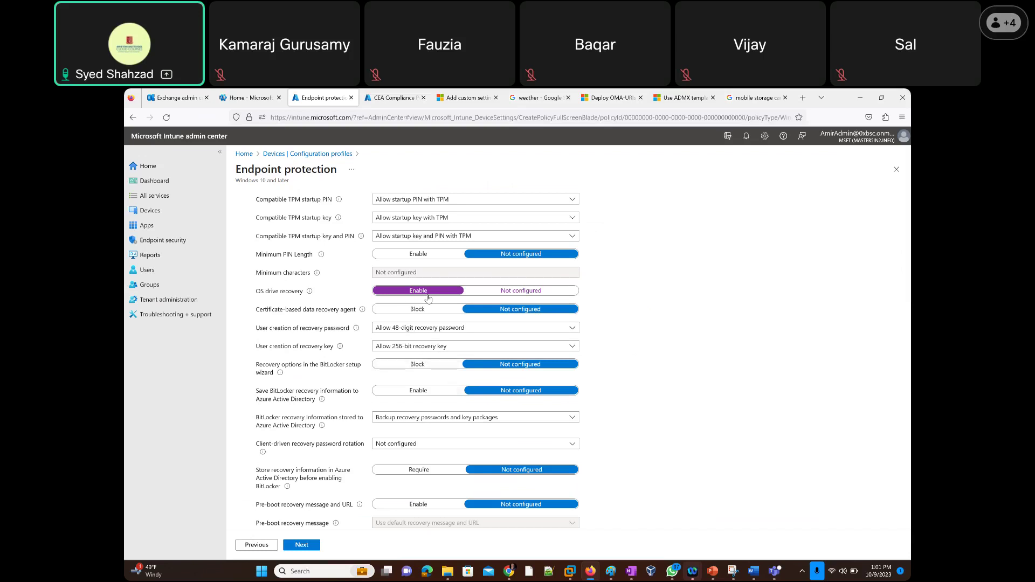
Enable saving BitLocker recovery information to Azure AD, then scroll toward the fixed data-drive settings.
left_click(407, 397)
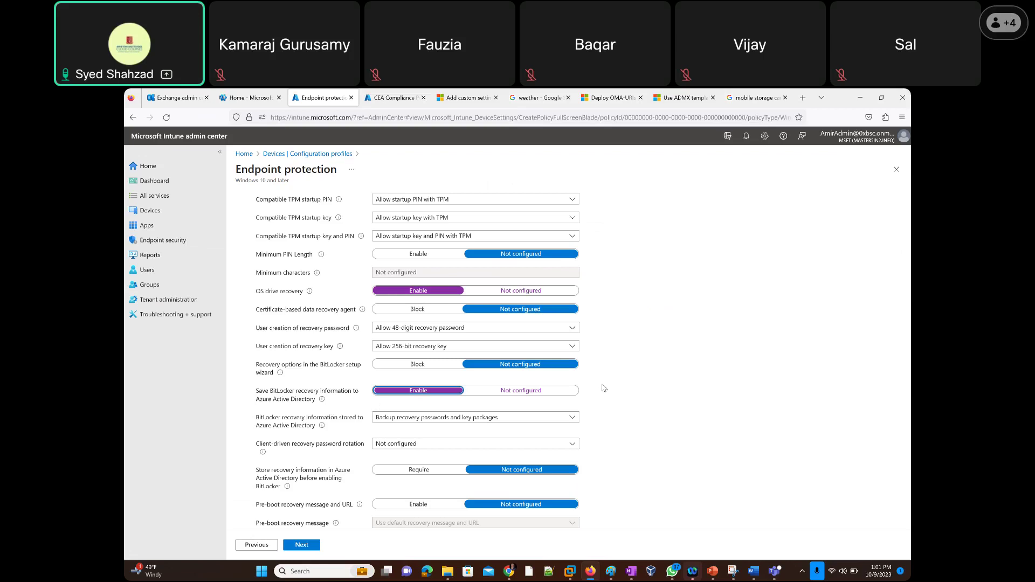
scroll(598, 368, "down", 3)
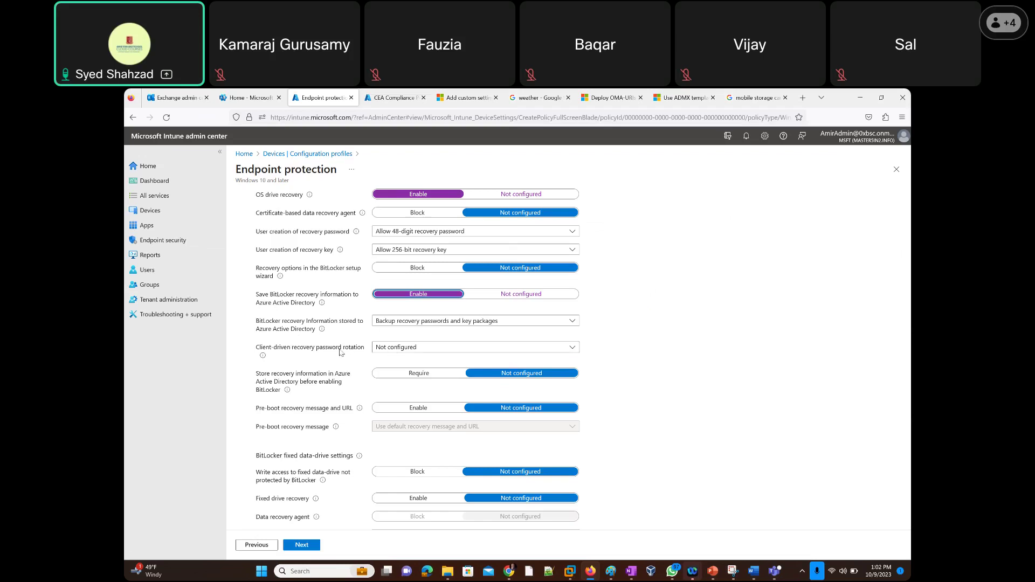
Leave client-driven recovery password rotation Not configured and require storing recovery info in Azure AD first.
left_click(396, 350)
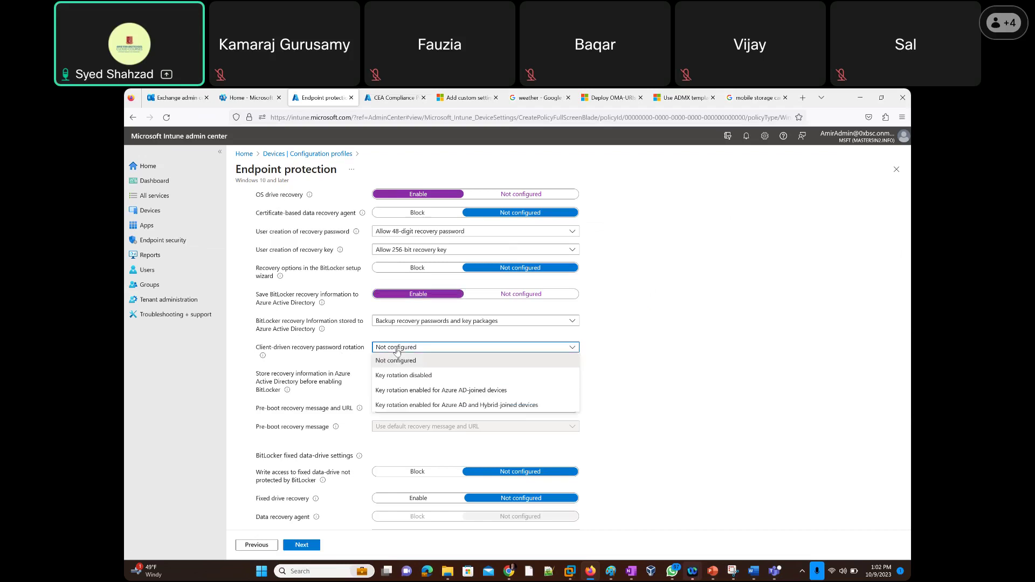
left_click(397, 350)
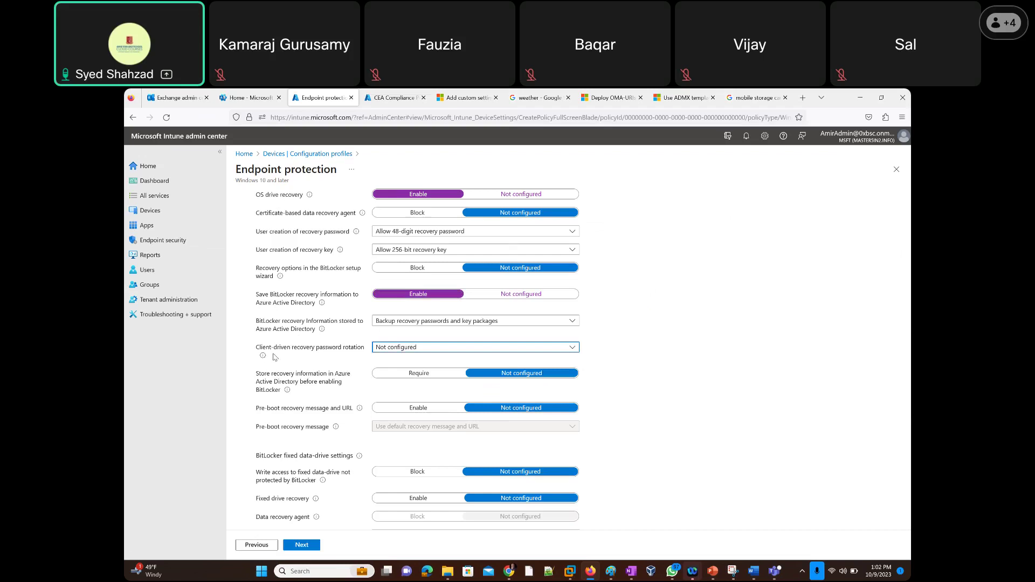
mouse_move(263, 356)
left_click(413, 377)
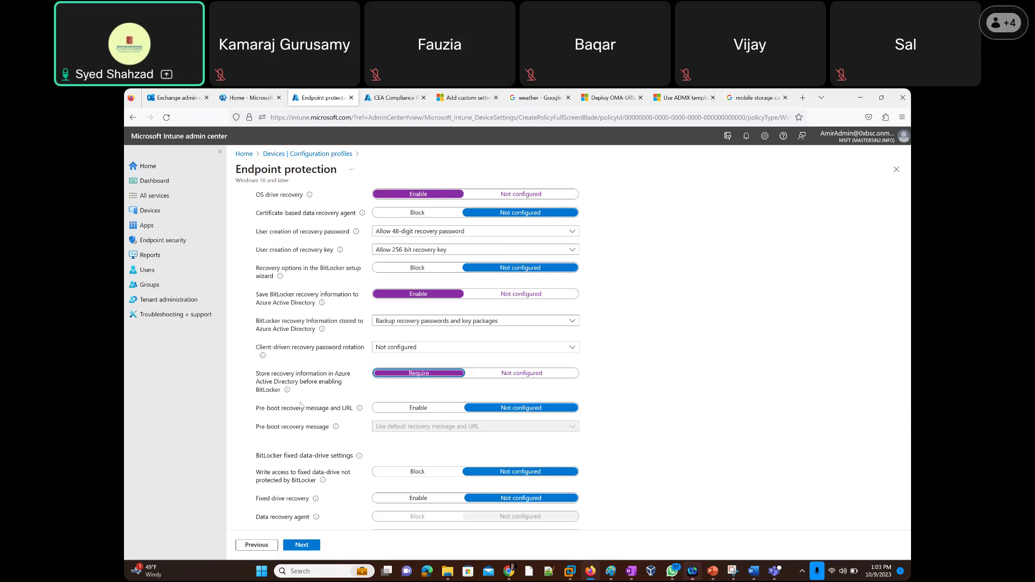
Scroll back up and highlight the BitLocker OS drive settings heading for emphasis.
mouse_move(360, 413)
scroll(319, 431, "down", 3)
scroll(305, 235, "up", 5)
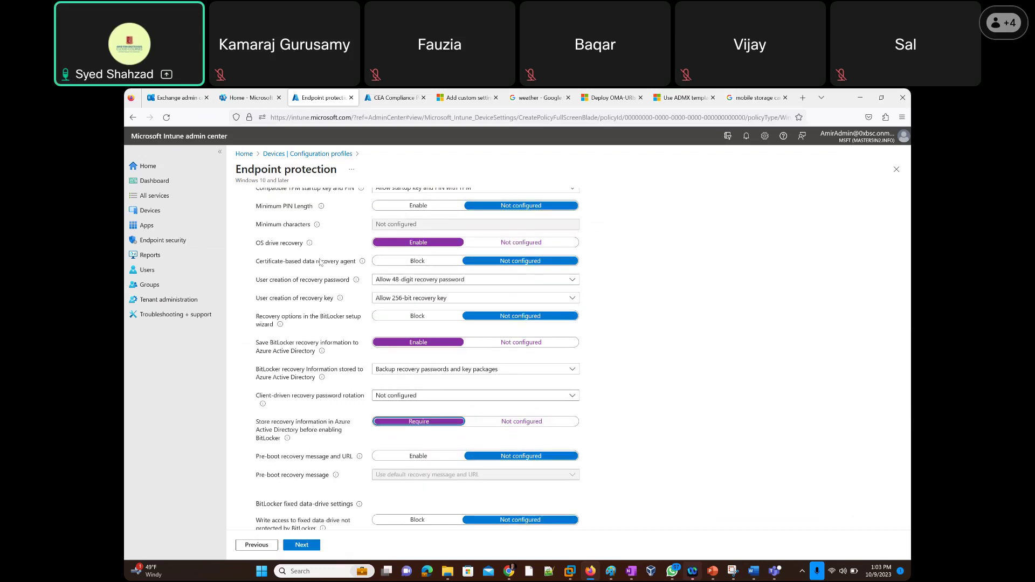
scroll(320, 262, "up", 5)
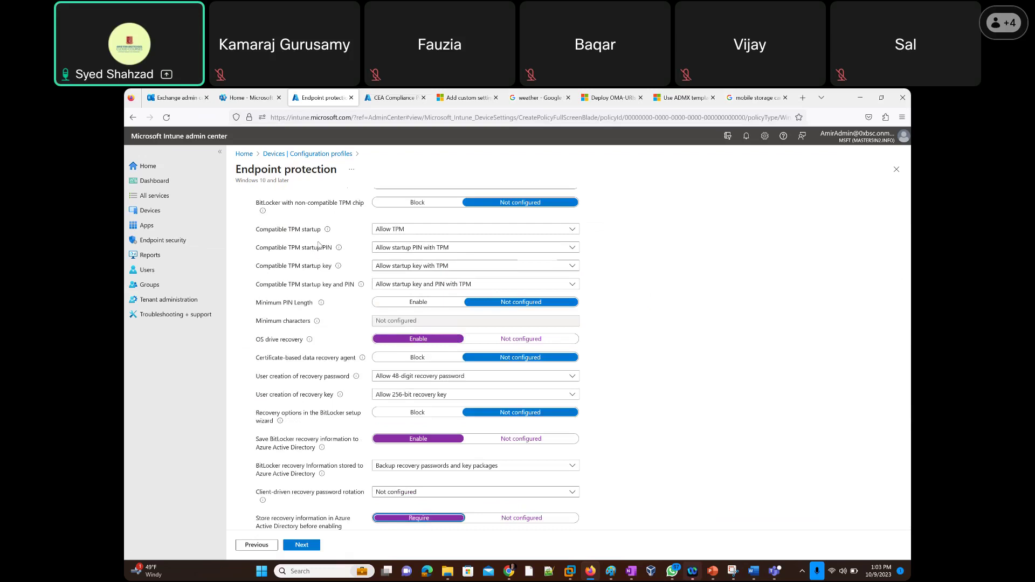
left_click_drag(264, 216, 333, 217)
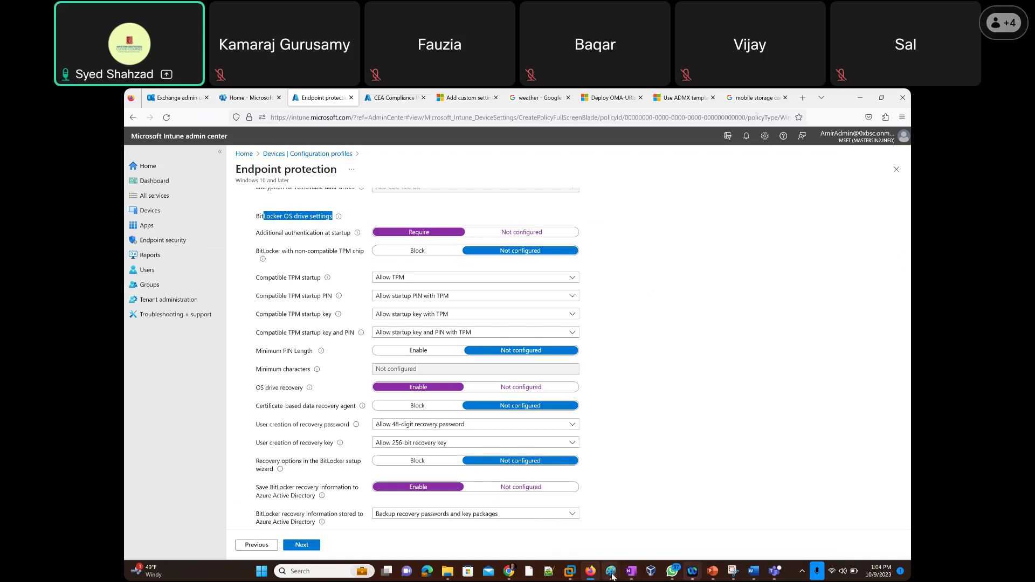
mouse_move(613, 576)
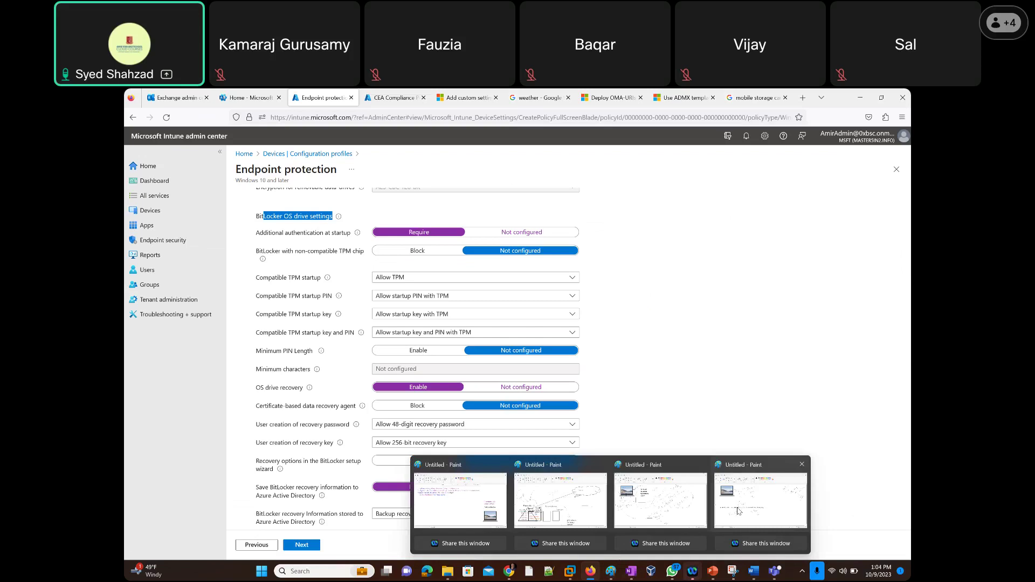
On the Paint whiteboard, write 'OS drive' with two lines running up to RK.
left_click(738, 511)
mouse_move(628, 331)
left_mouse_down()
mouse_move(670, 343)
mouse_move(752, 290)
left_mouse_up()
left_click_drag(592, 386, 830, 289)
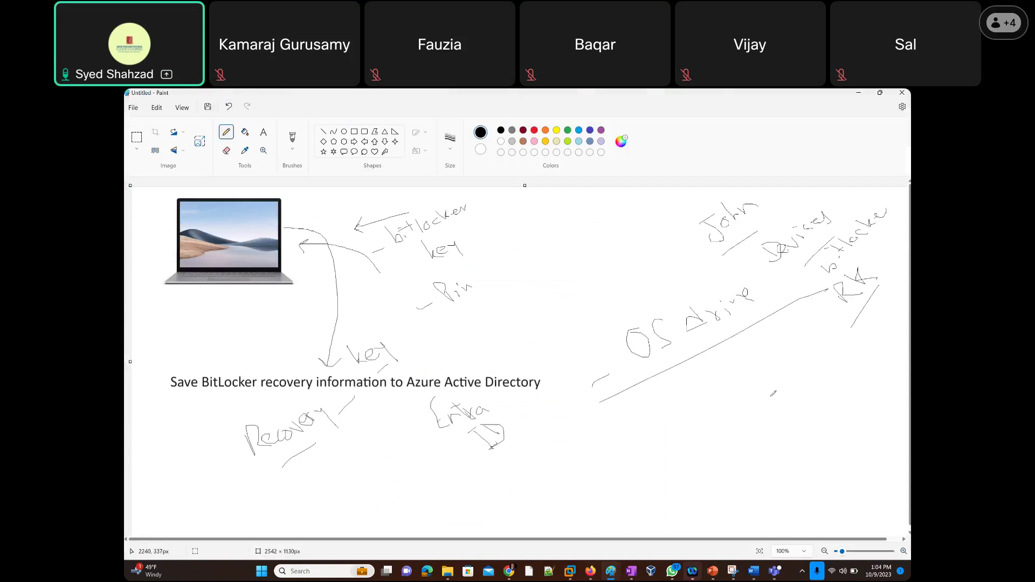
left_click_drag(618, 427, 862, 334)
Return to the Endpoint protection profile and scroll to the fixed data-drive settings, all Not configured.
key("alt+Tab")
scroll(573, 388, "down", 5)
left_click_drag(260, 311, 392, 313)
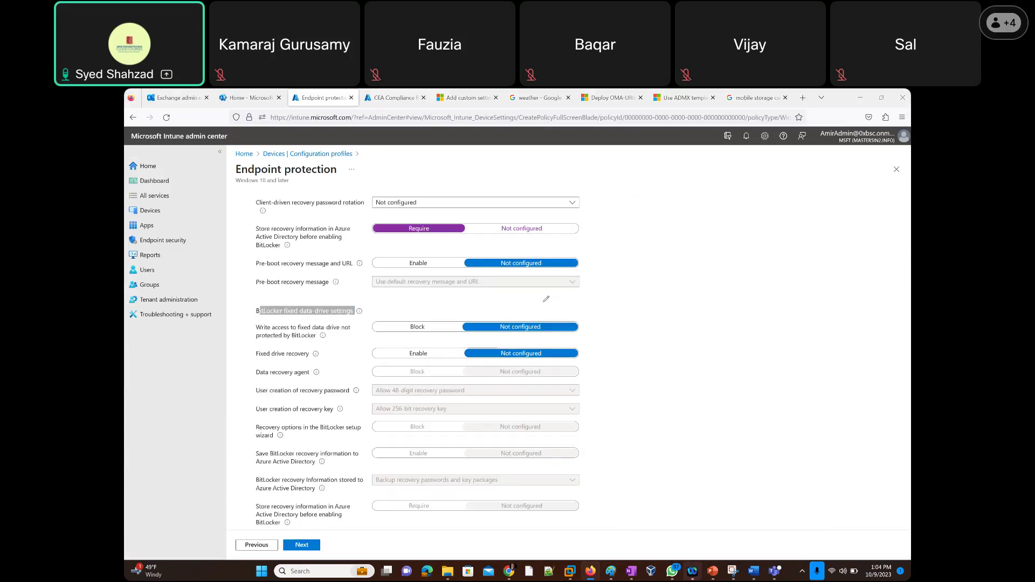
Sketch small drive squares labelled 'os' below the laptop, with a diagonal line and dash.
mouse_move(174, 294)
left_mouse_down()
mouse_move(194, 314)
mouse_move(152, 305)
mouse_move(223, 289)
mouse_move(223, 303)
mouse_move(207, 309)
mouse_move(206, 294)
left_mouse_up()
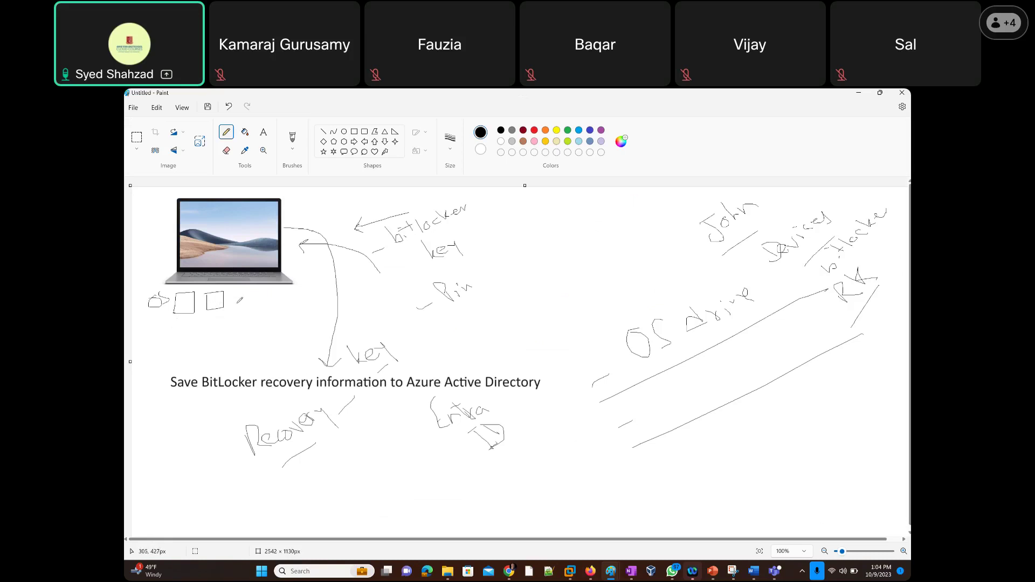
mouse_move(230, 297)
left_mouse_down()
mouse_move(244, 309)
mouse_move(254, 288)
mouse_move(272, 289)
left_mouse_up()
left_click_drag(241, 323, 272, 291)
left_click_drag(155, 324, 167, 317)
key("alt+Tab")
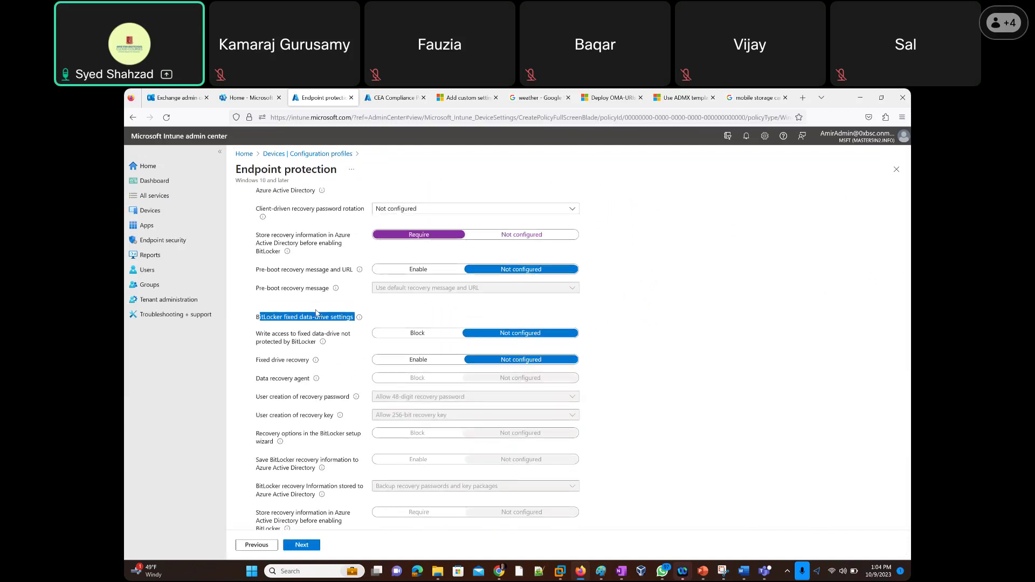
scroll(343, 281, "down", 3)
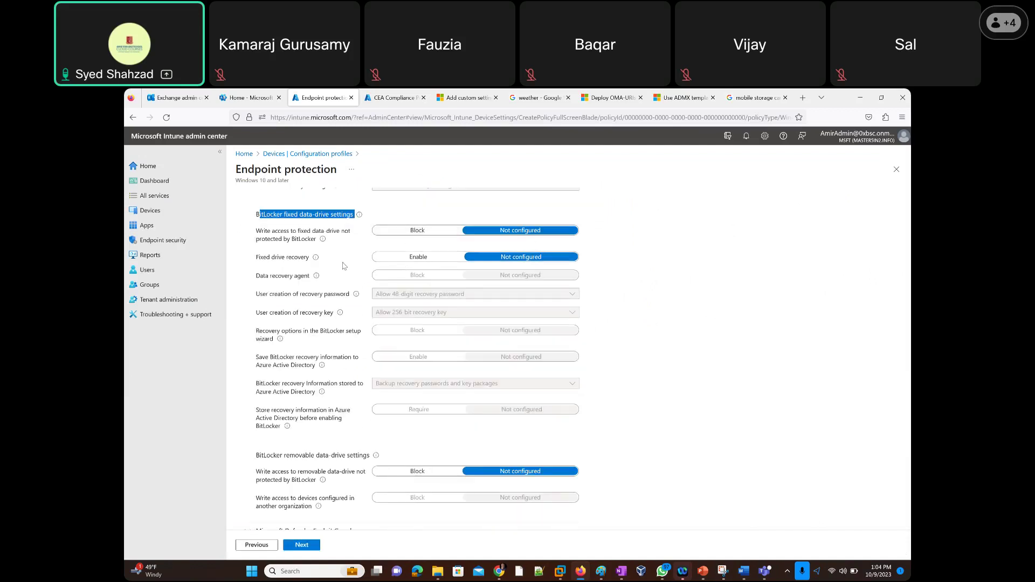
left_click(418, 257)
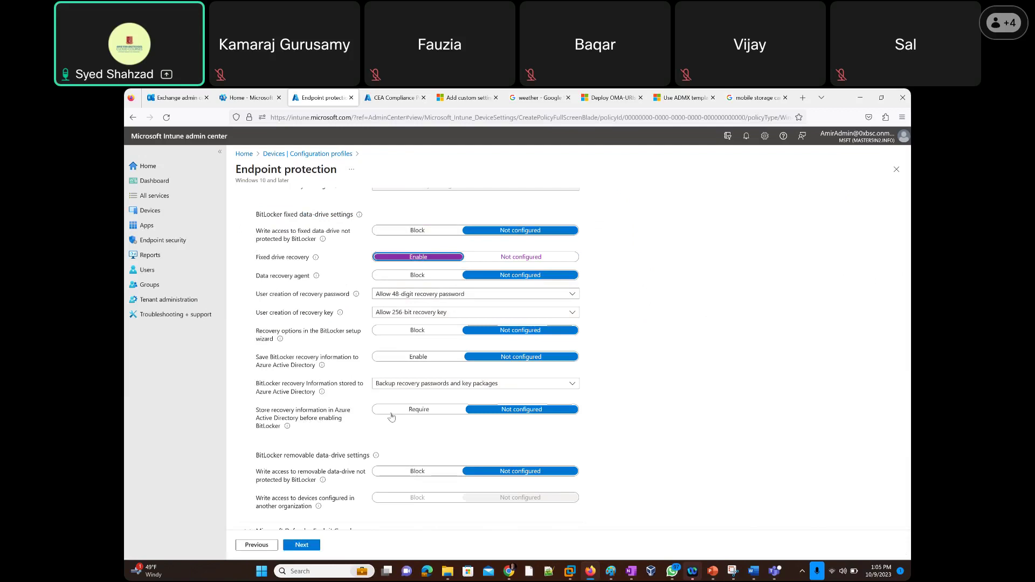
left_click(412, 410)
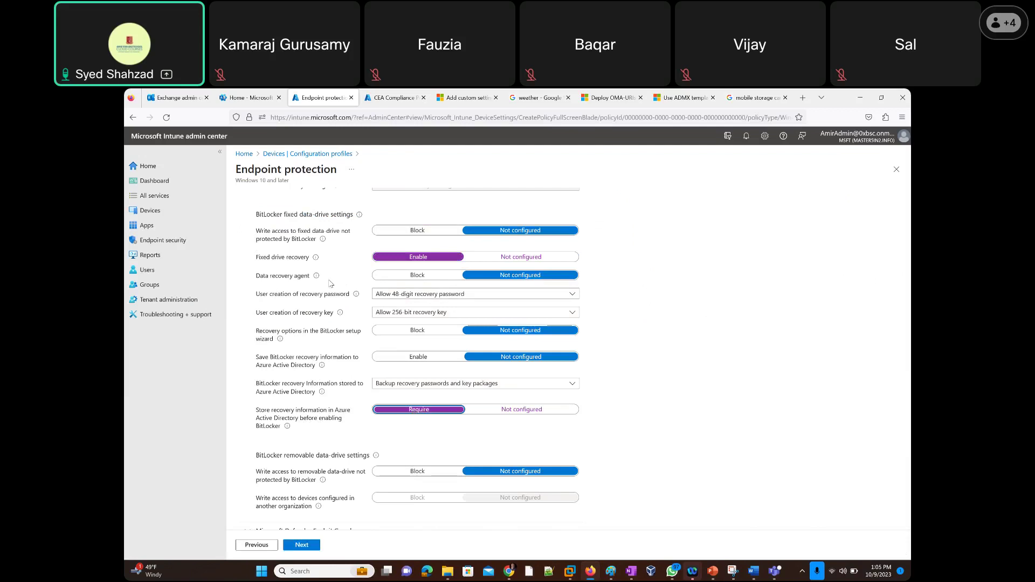
scroll(335, 323, "up", 3)
scroll(319, 350, "down", 4)
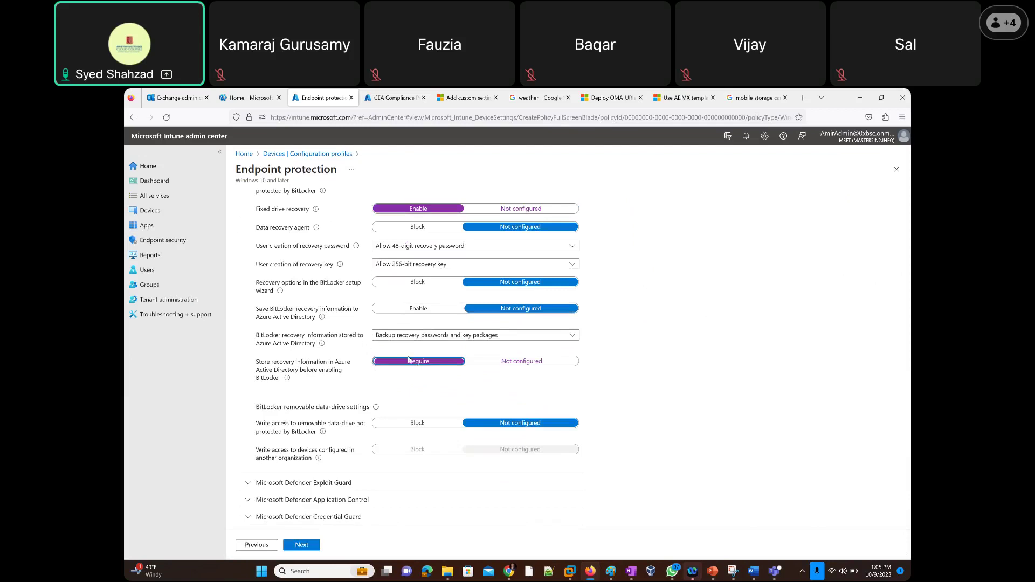
scroll(335, 262, "up", 3)
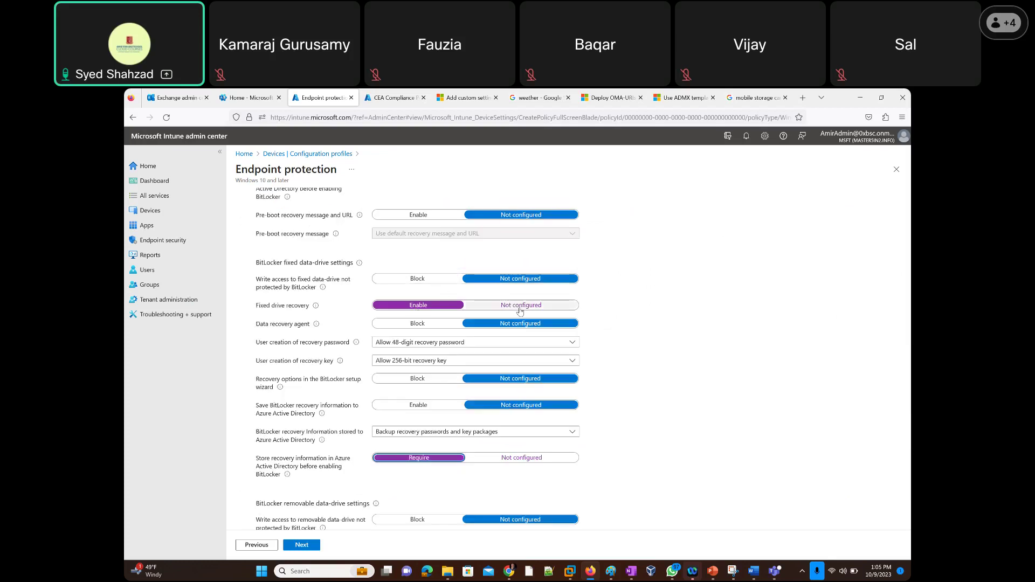
left_click(521, 308)
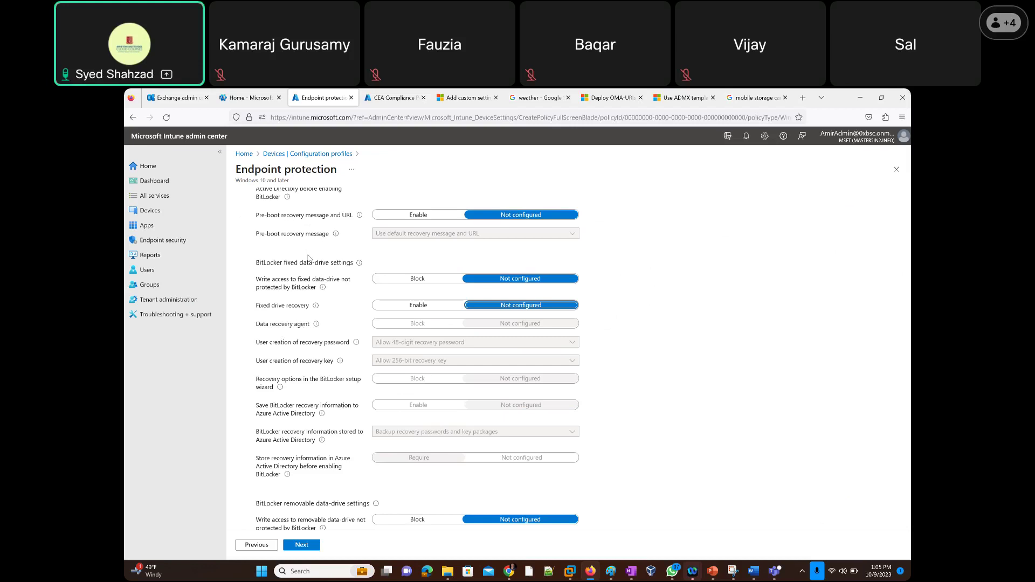
scroll(309, 257, "up", 1)
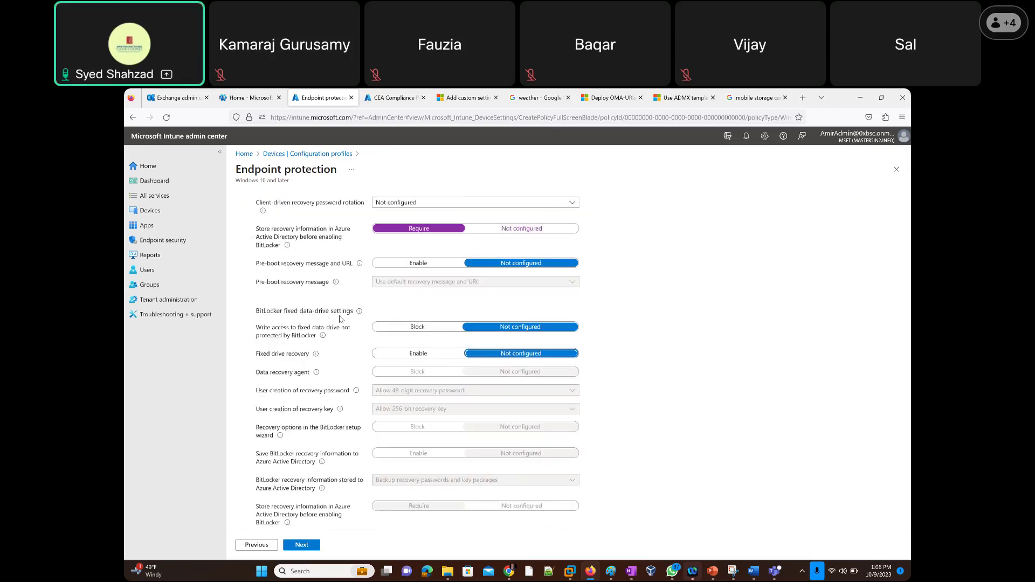
triple_click(291, 311)
scroll(311, 354, "down", 1)
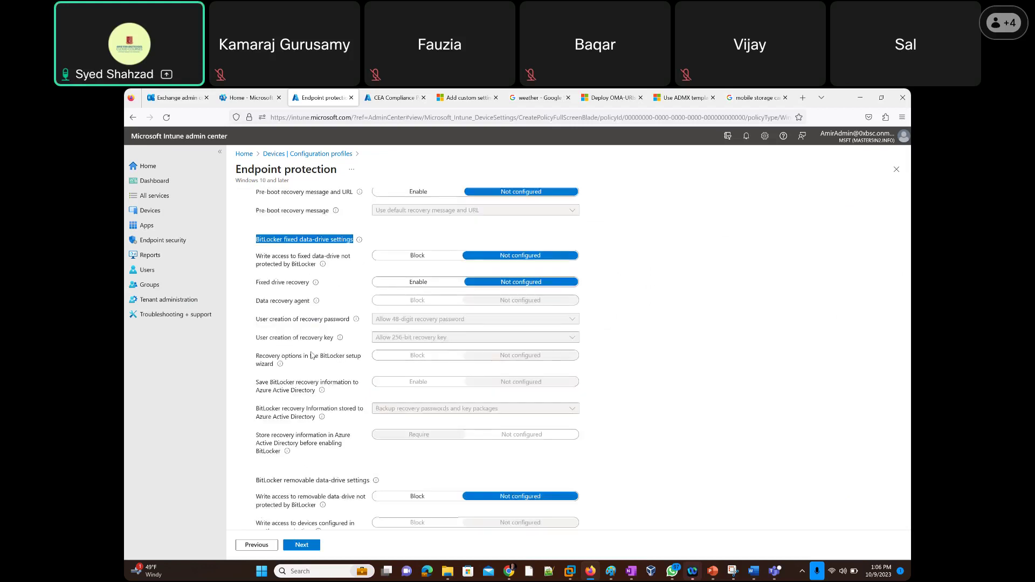
scroll(312, 355, "down", 1)
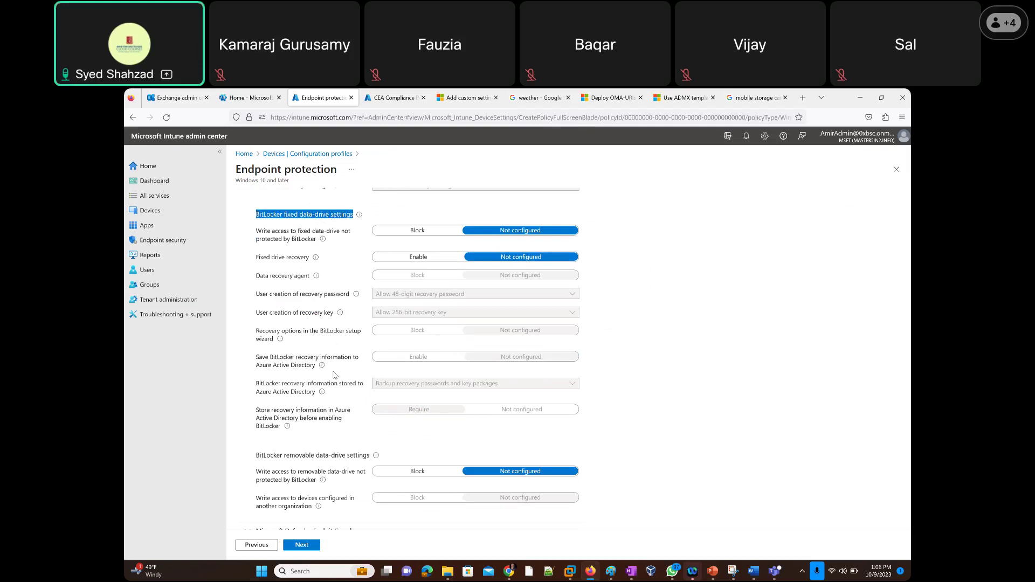
scroll(335, 377, "down", 3)
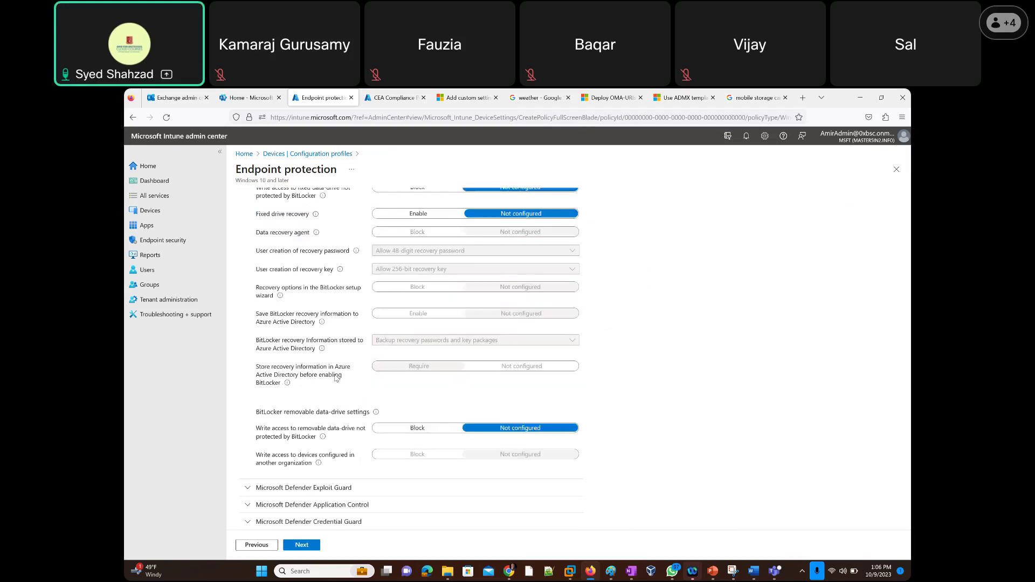
left_click_drag(256, 359, 366, 360)
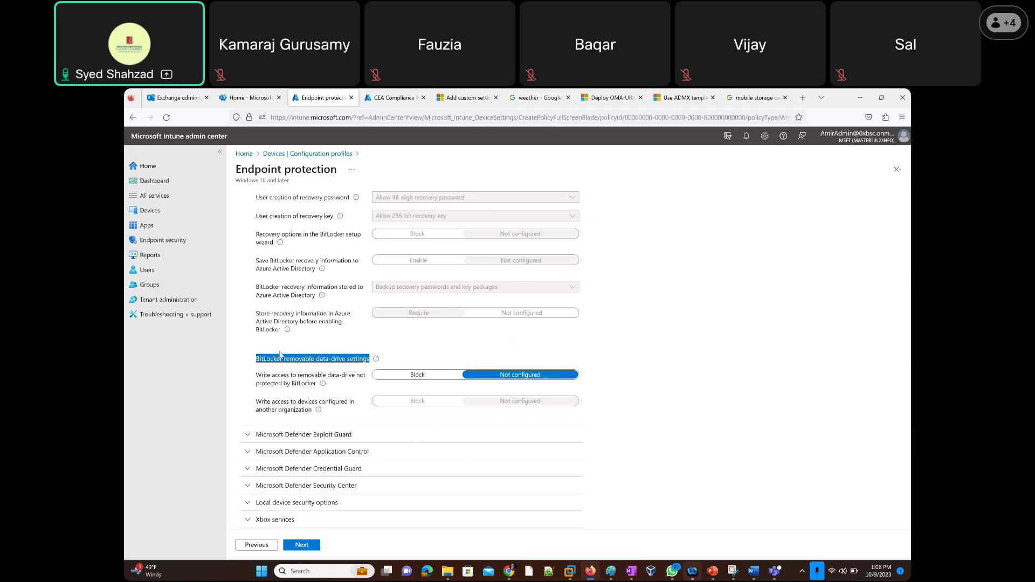
scroll(264, 350, "down", 1)
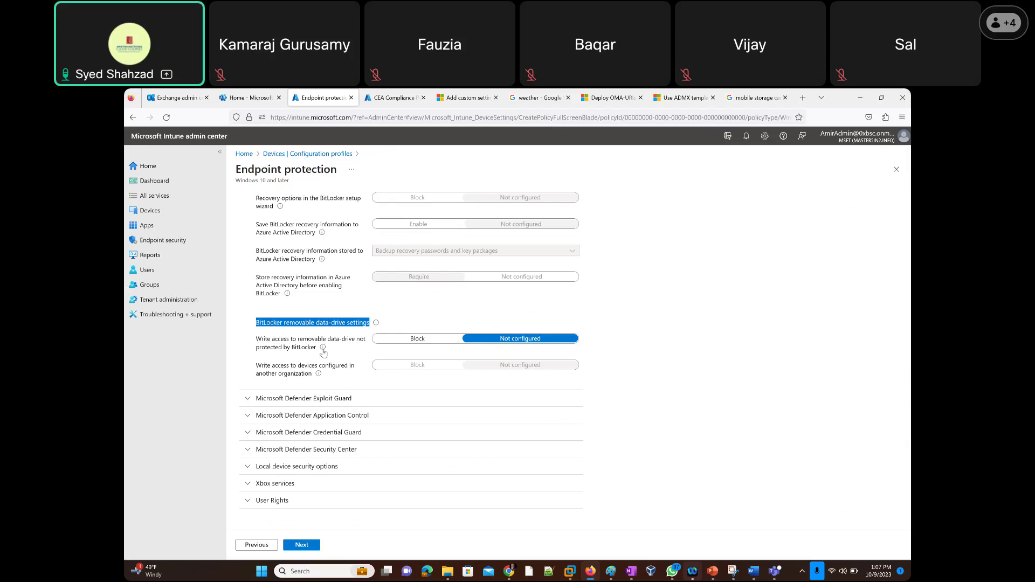
Highlight the BitLocker removable data-drive settings heading, then clear the selection.
mouse_move(322, 350)
mouse_move(323, 350)
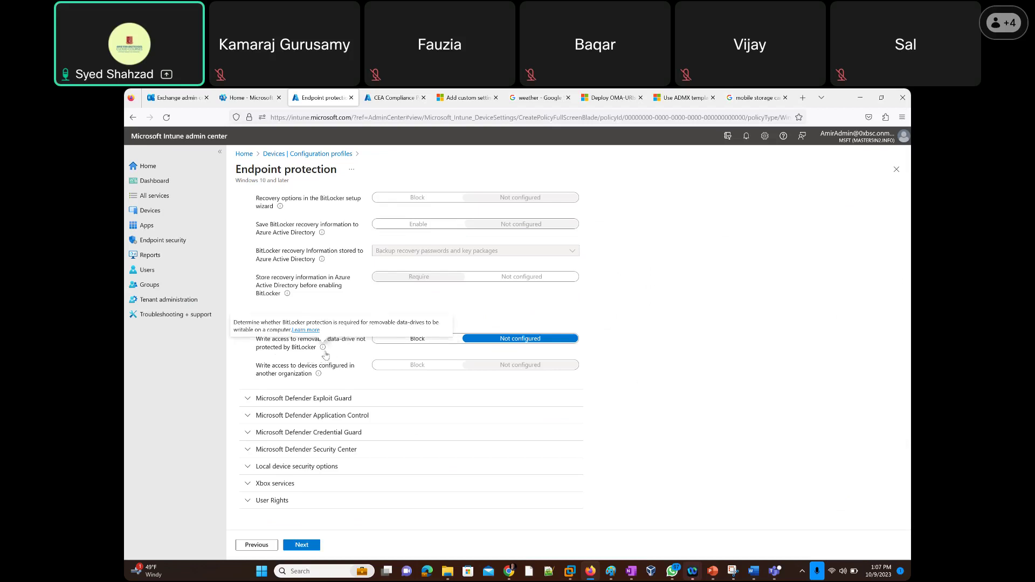
triple_click(305, 355)
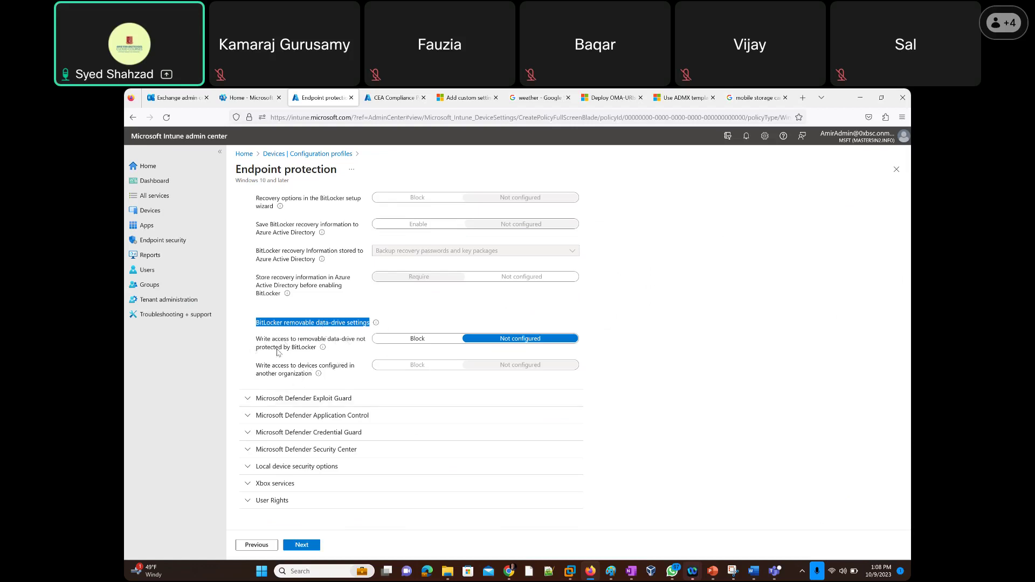
left_click(237, 357)
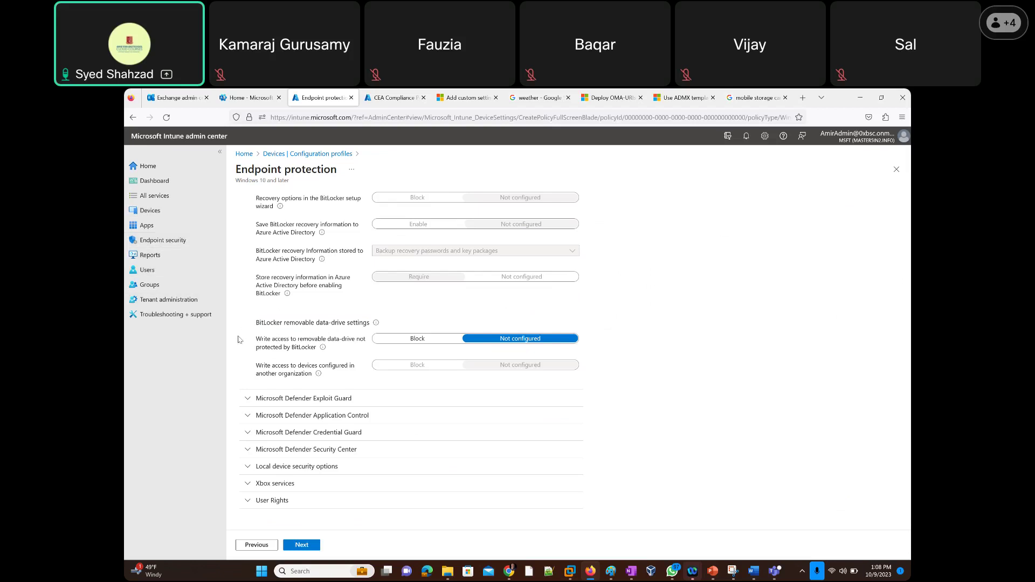
Expand the Microsoft Defender Exploit Guard settings and scroll through them.
left_click(245, 402)
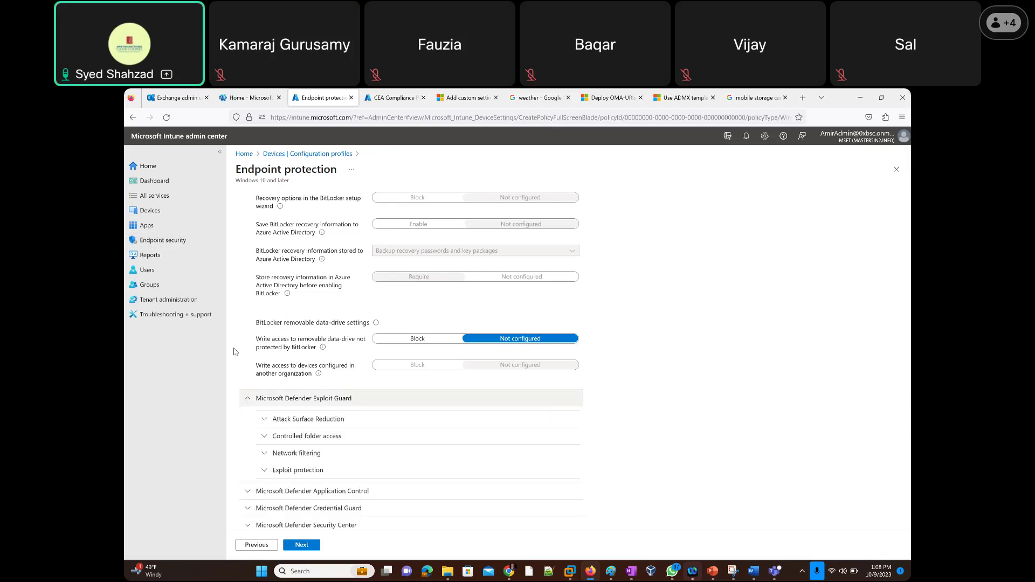
scroll(237, 328, "down", 3)
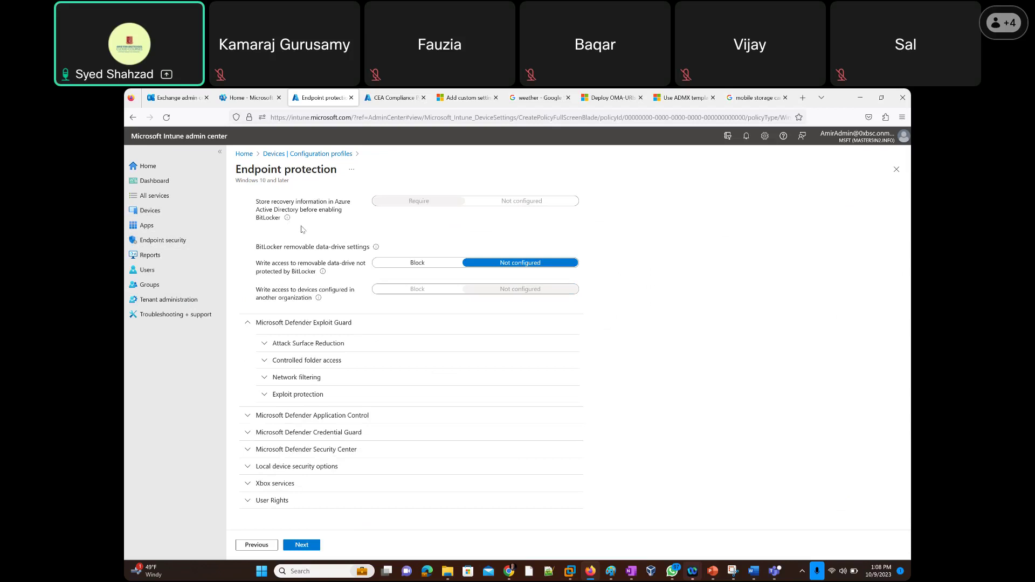
scroll(306, 230, "up", 1)
scroll(306, 230, "up", 6)
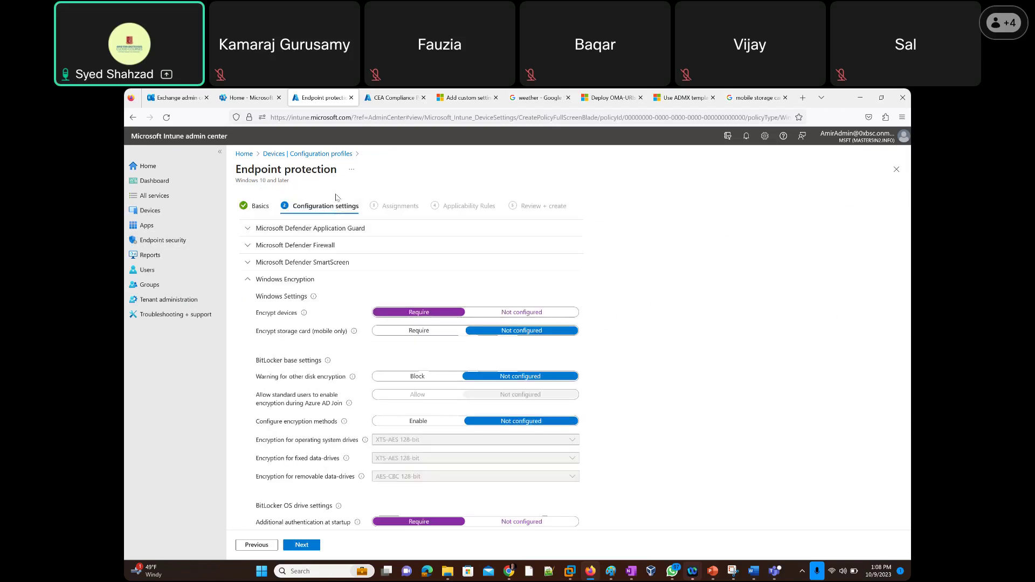
scroll(277, 368, "down", 5)
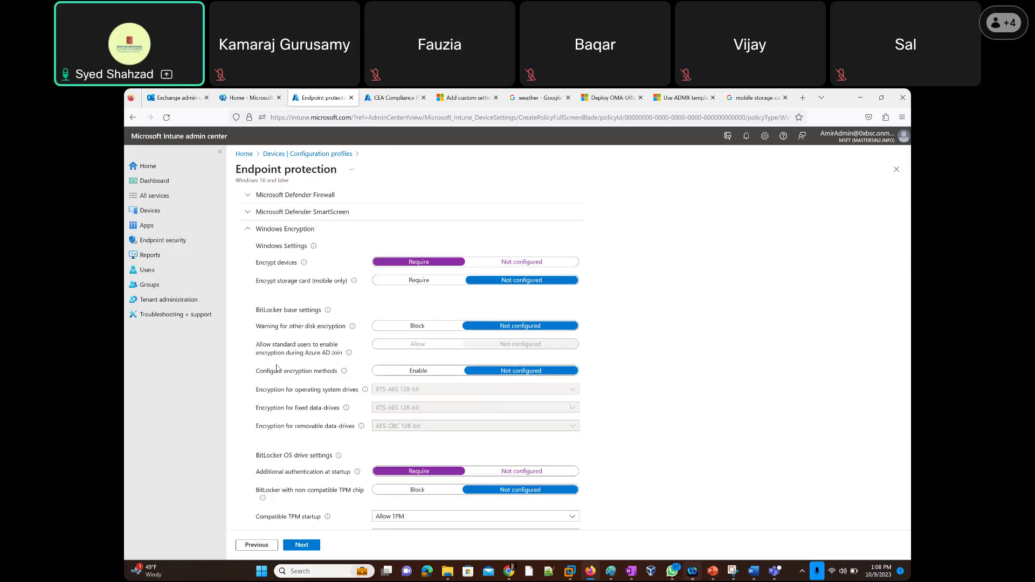
scroll(277, 367, "down", 10)
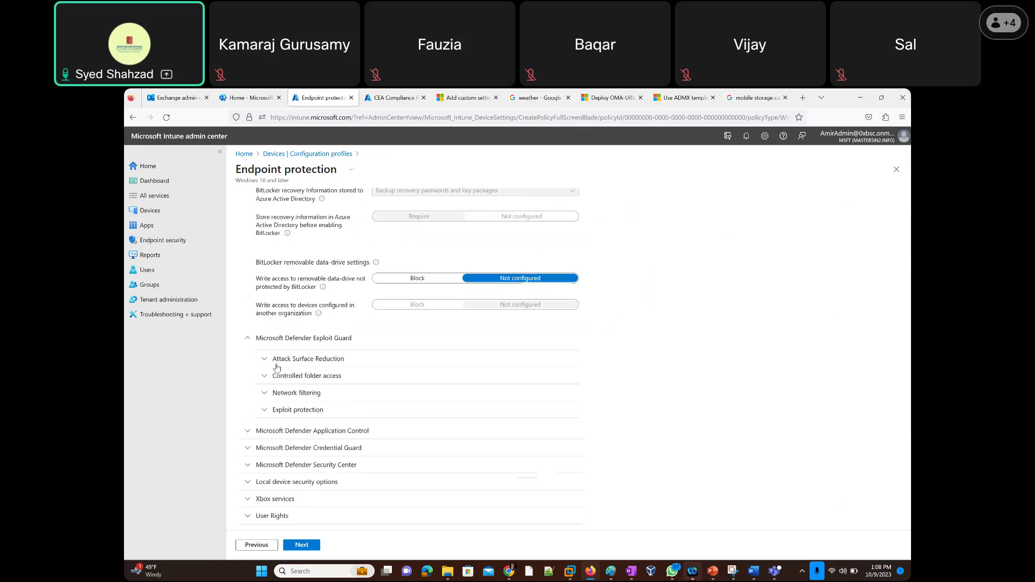
scroll(242, 348, "down", 1)
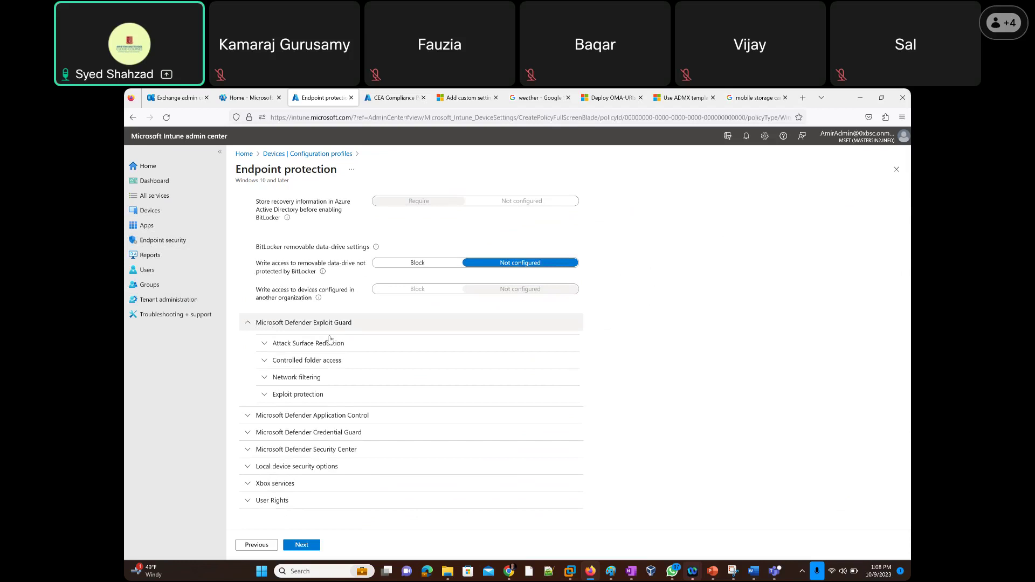
Open Attack Surface Reduction rules and highlight the description on blocking executables, macros, scripts and emails.
left_click(266, 345)
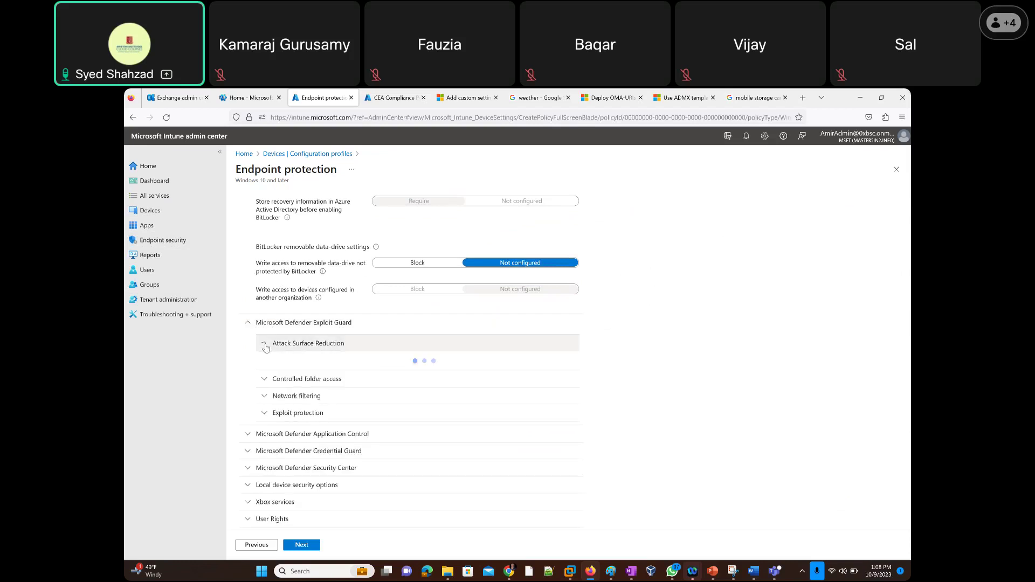
scroll(265, 389, "down", 3)
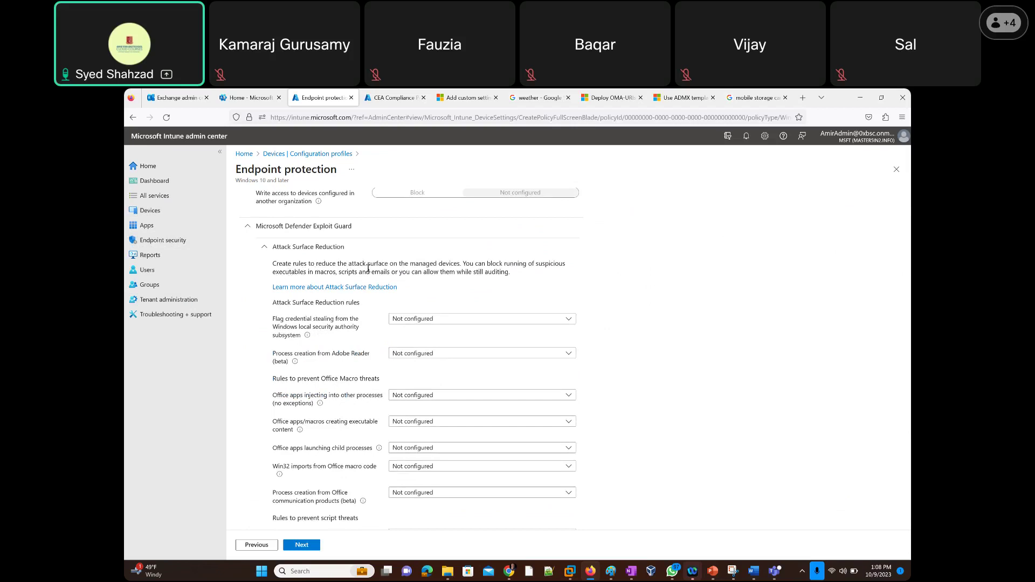
left_click_drag(459, 263, 396, 263)
left_click_drag(487, 264, 336, 273)
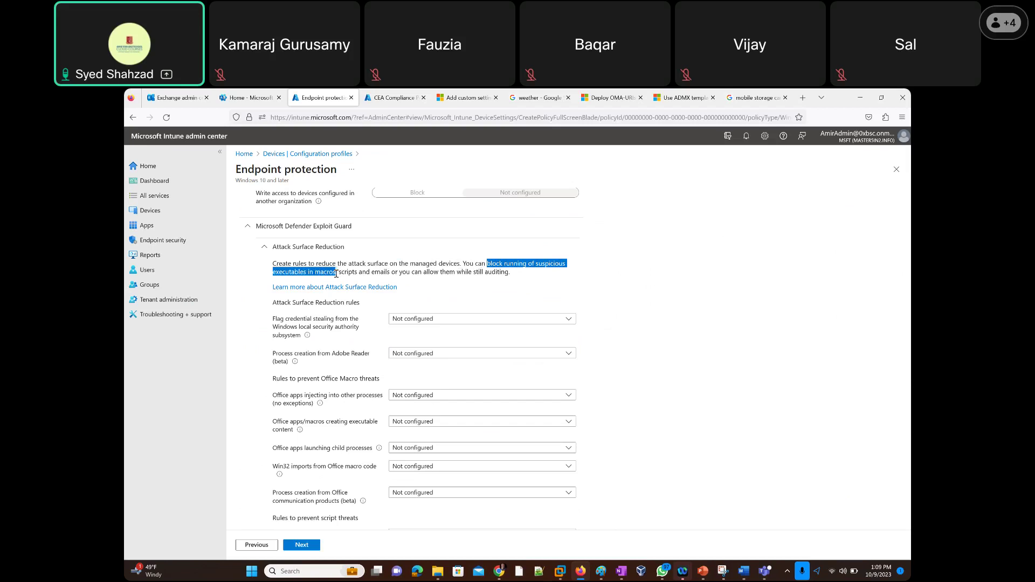
left_click_drag(336, 274, 511, 274)
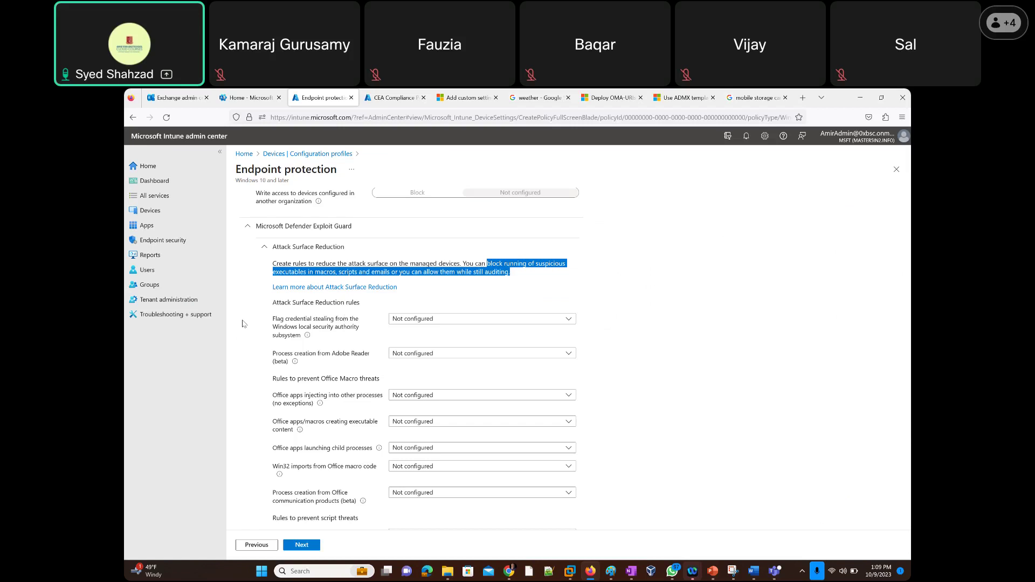
scroll(243, 323, "down", 1)
scroll(243, 324, "down", 1)
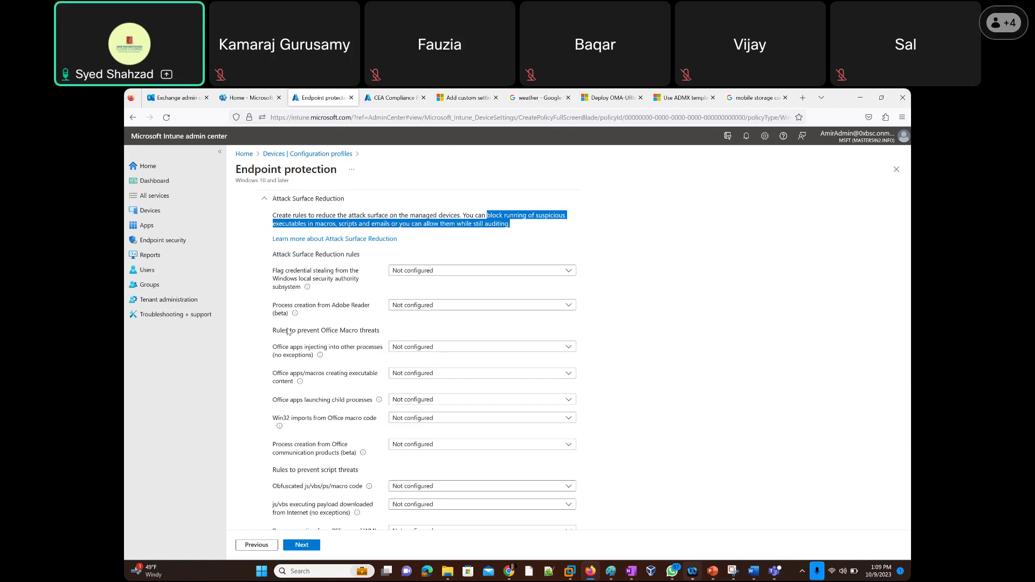
scroll(265, 340, "down", 1)
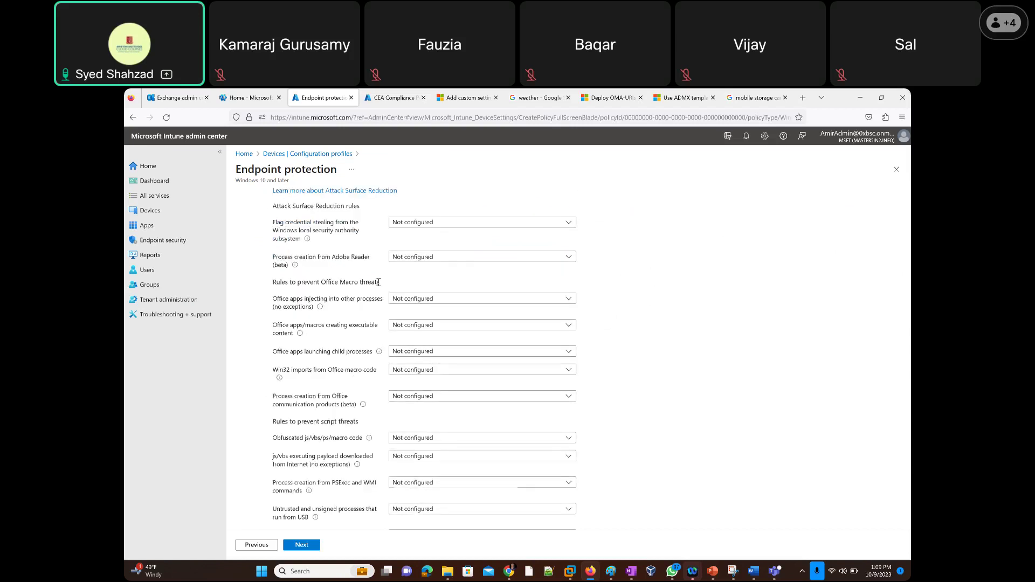
Highlight the Office Macro threats heading, then clear the selection.
left_click_drag(378, 283, 325, 284)
left_click(325, 249)
scroll(248, 266, "up", 2)
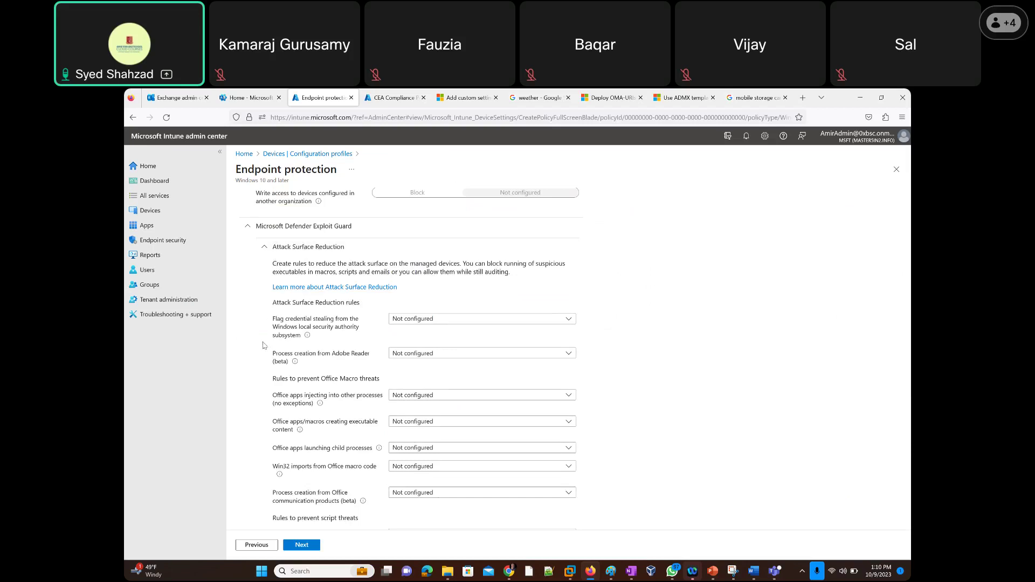
scroll(258, 350, "down", 2)
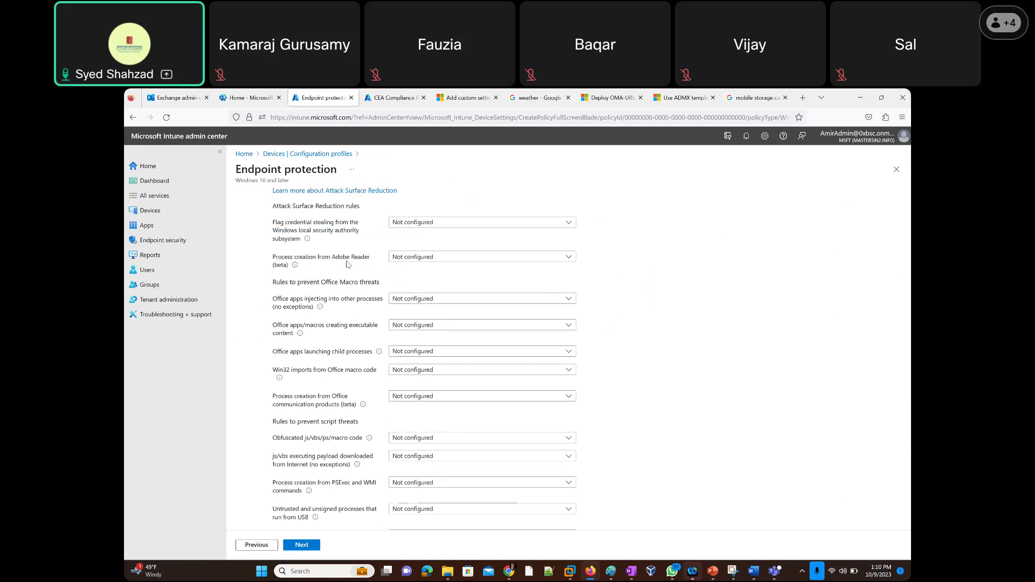
Open the Learn more documentation for the Office apps launching child processes rule.
mouse_move(295, 269)
scroll(343, 304, "down", 2)
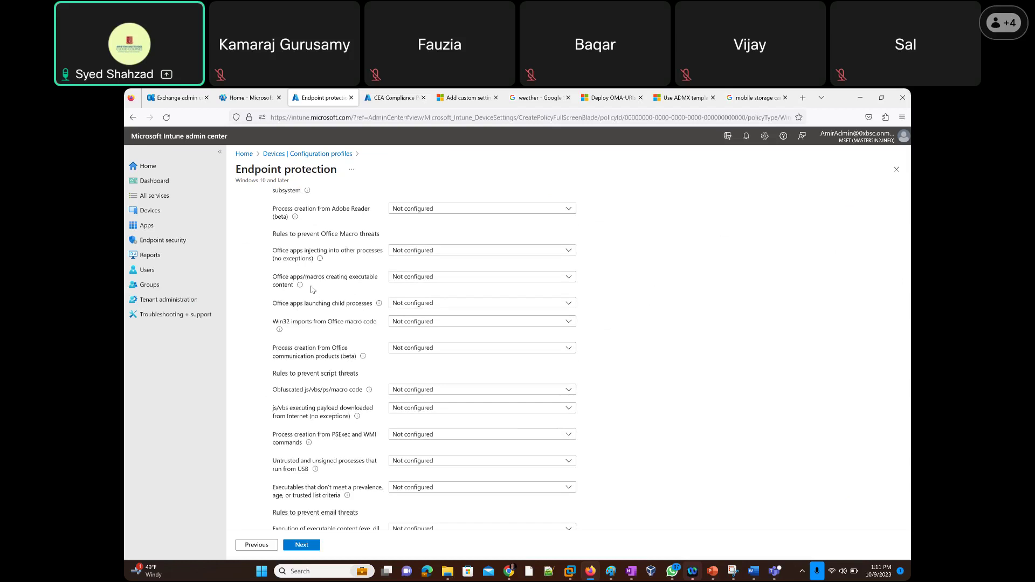
mouse_move(380, 309)
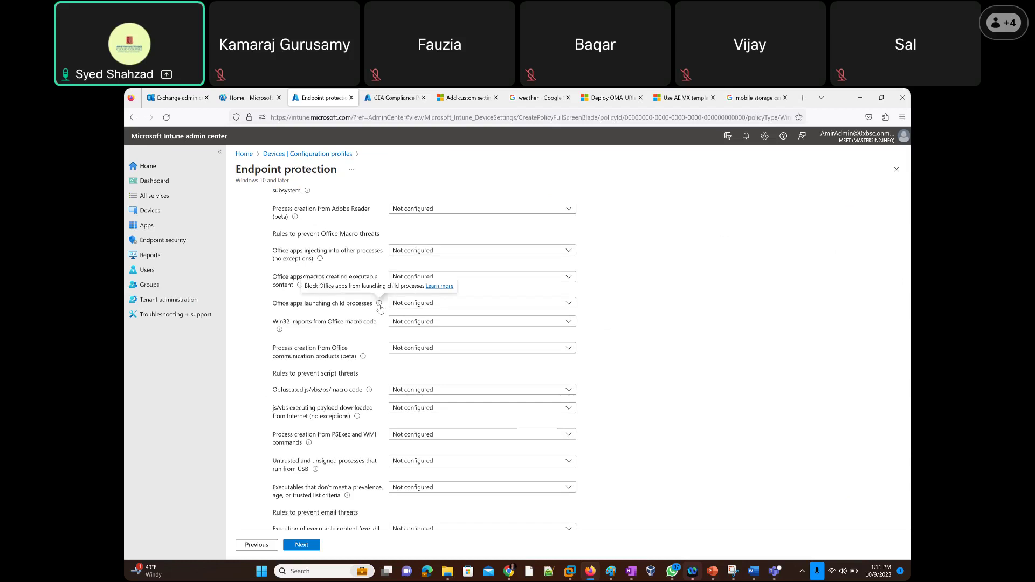
left_click(437, 287)
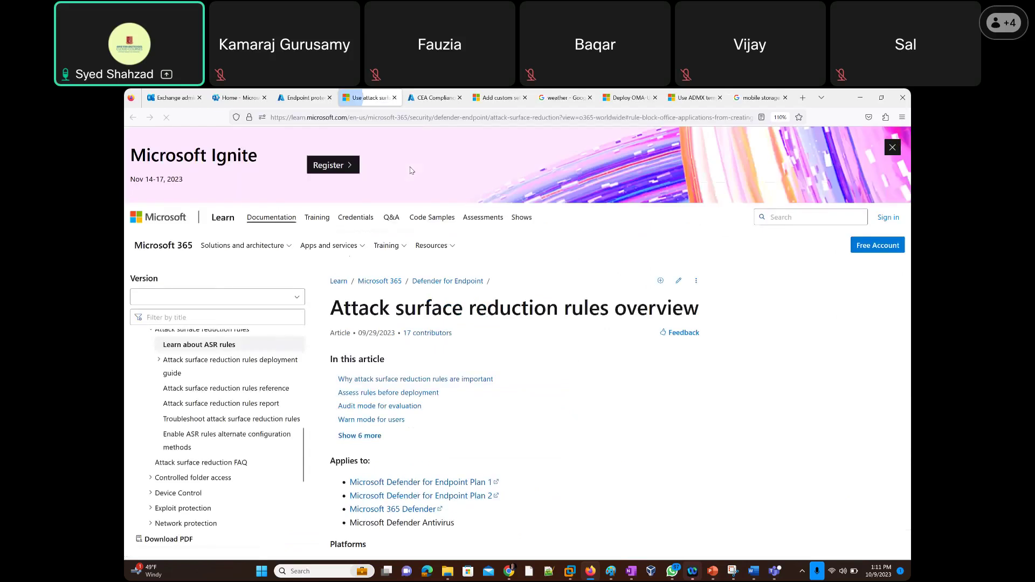
Highlight the article's explanation of how attacks compromise organization devices.
scroll(516, 377, "down", 1)
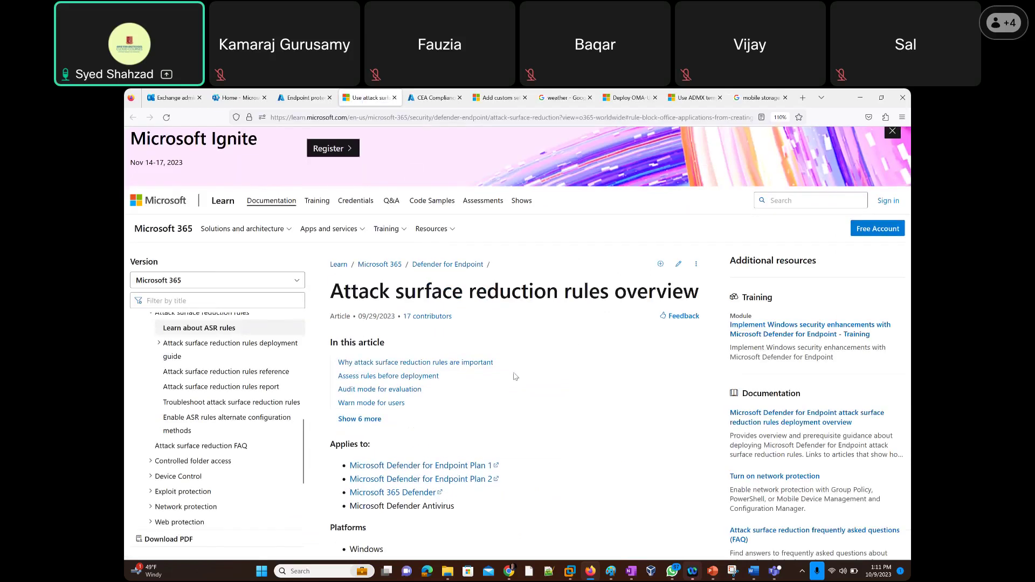
scroll(515, 377, "down", 4)
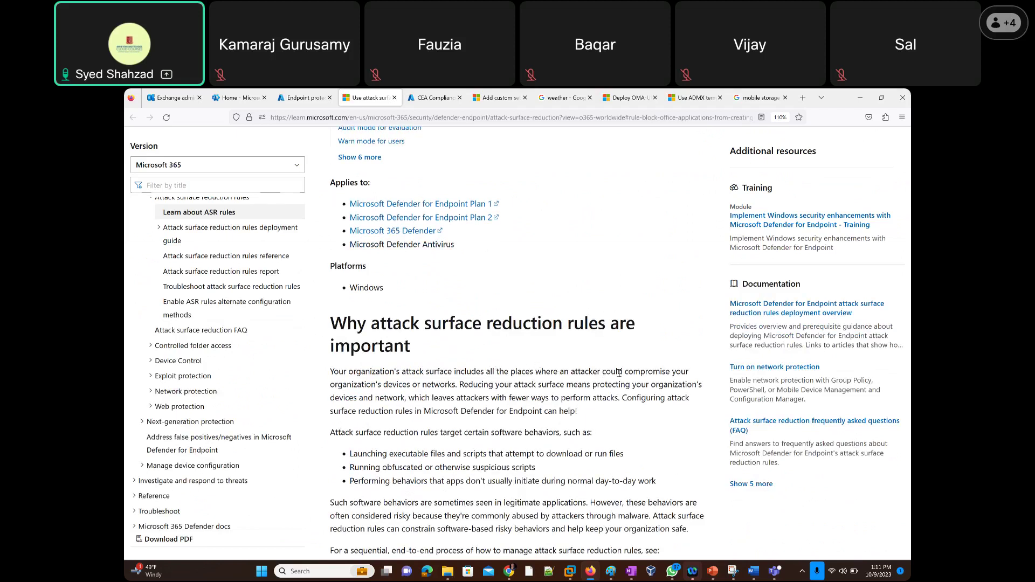
left_click_drag(602, 372, 666, 371)
left_click_drag(465, 382, 574, 412)
Highlight the three software behaviors that ASR rules target.
scroll(294, 409, "down", 1)
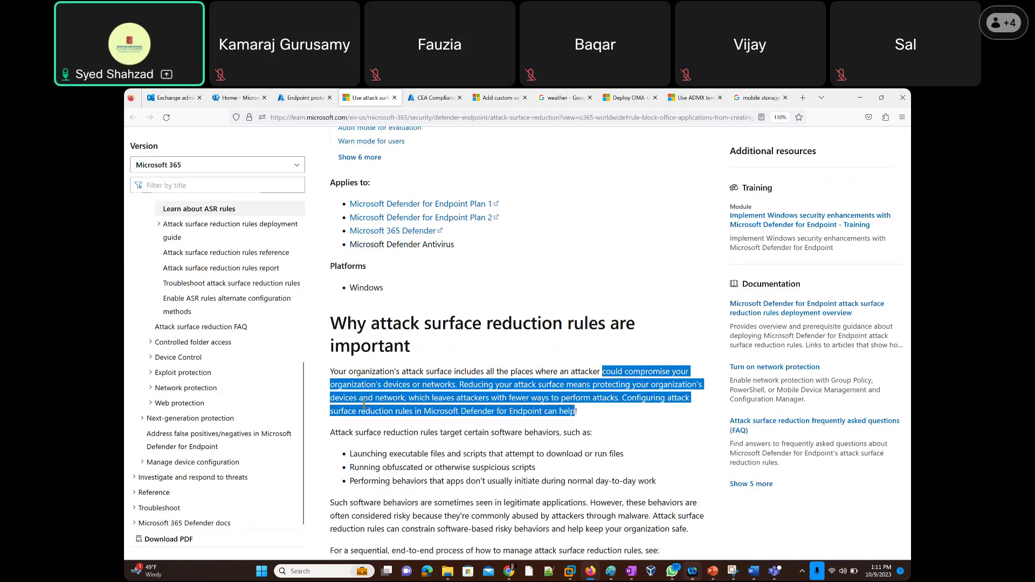
scroll(364, 405, "down", 2)
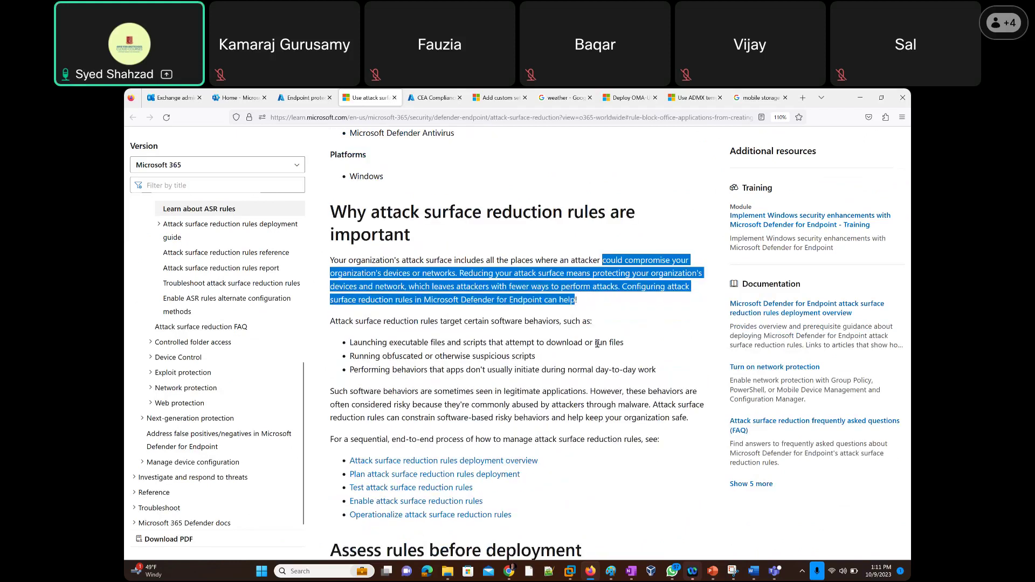
left_click_drag(352, 342, 572, 355)
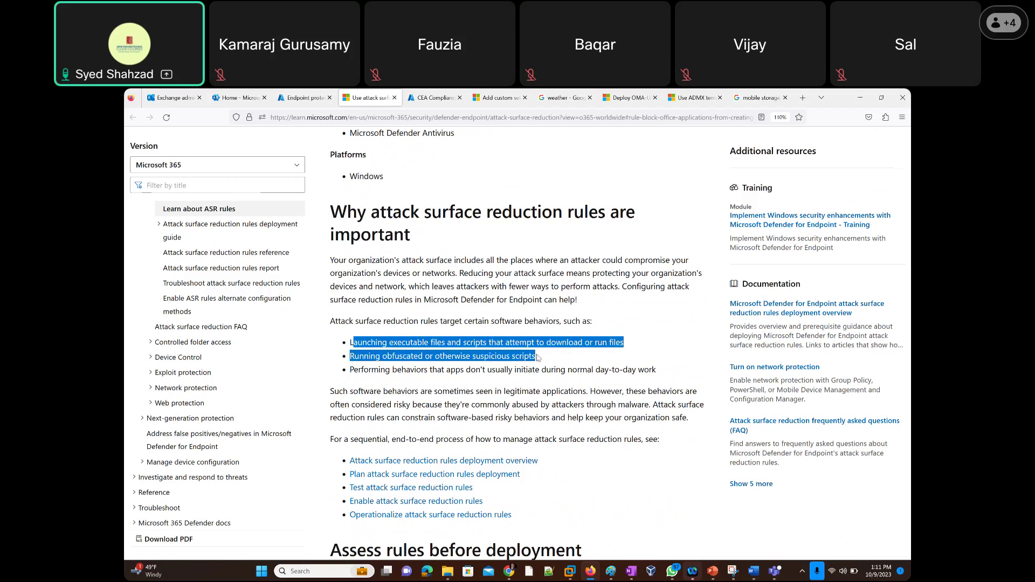
left_click_drag(537, 357, 658, 372)
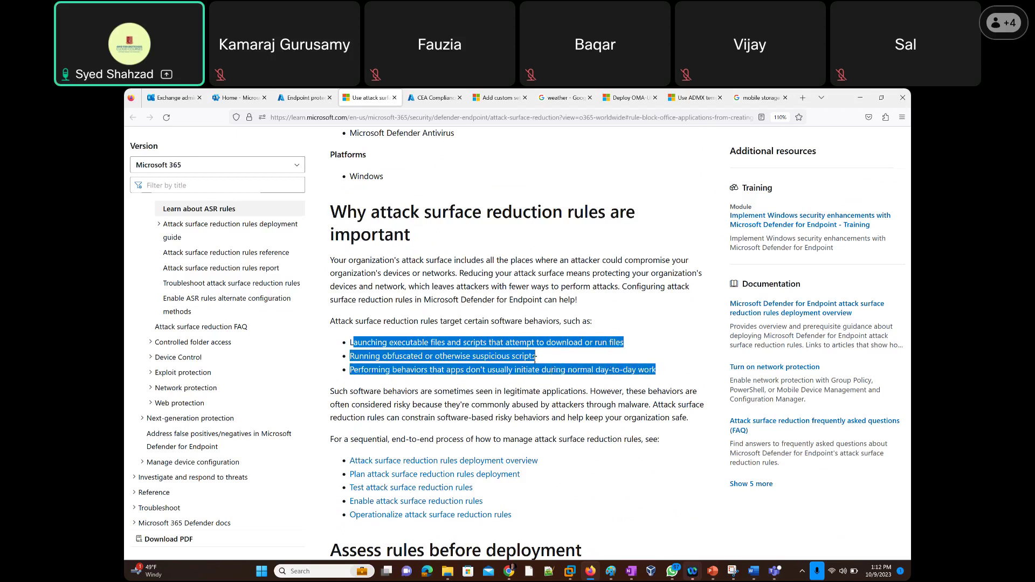
Select the article title 'Attack surface reduction rules overview' and switch to PowerPoint.
scroll(535, 356, "down", 5)
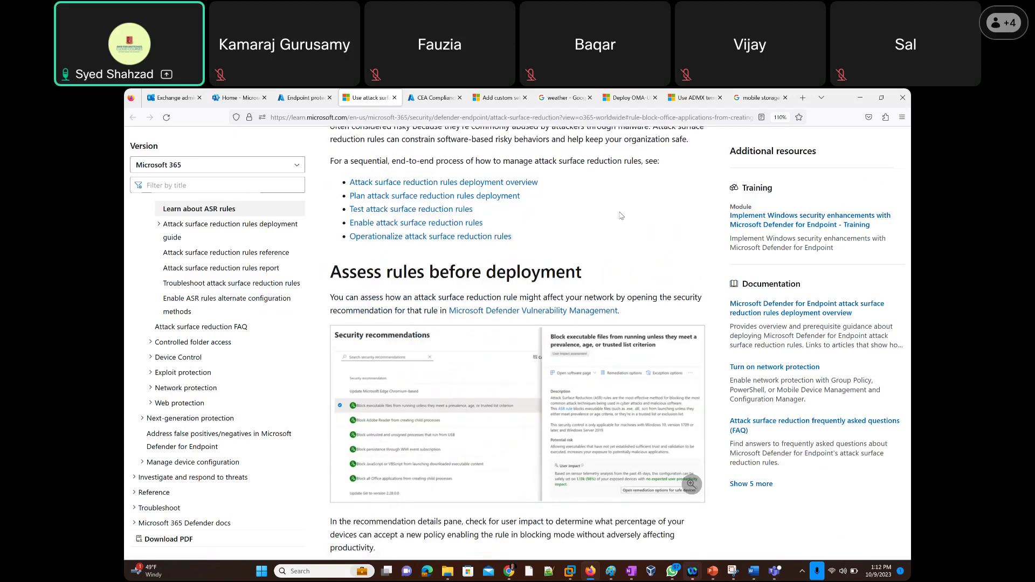
scroll(621, 215, "up", 7)
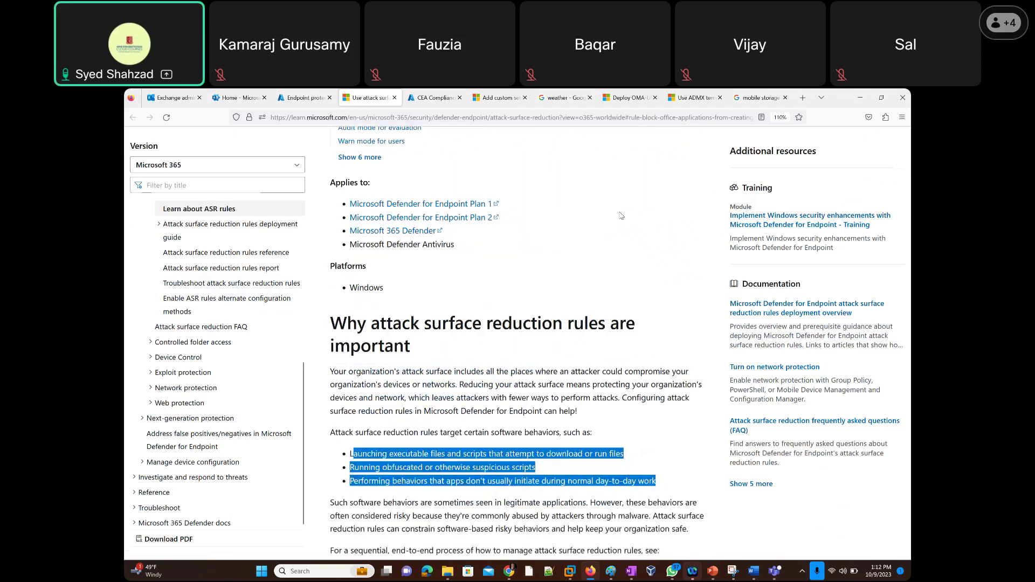
scroll(621, 215, "up", 5)
triple_click(521, 305)
key("ctrl+c")
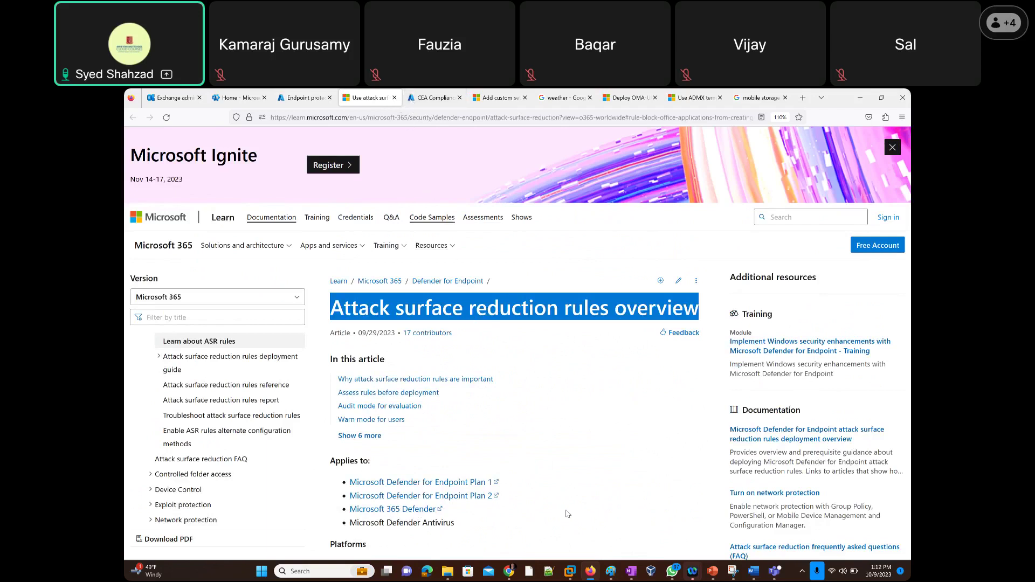
left_click(713, 571)
Paste 'Attack surface reduction rules overview' as the slide title.
left_click(321, 334)
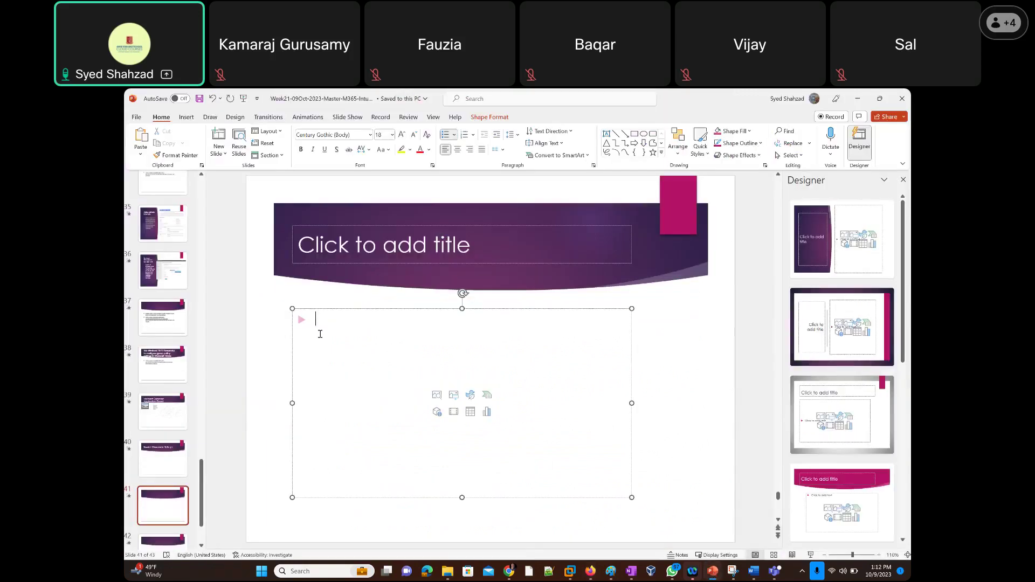
left_click(332, 244)
key("ctrl+v")
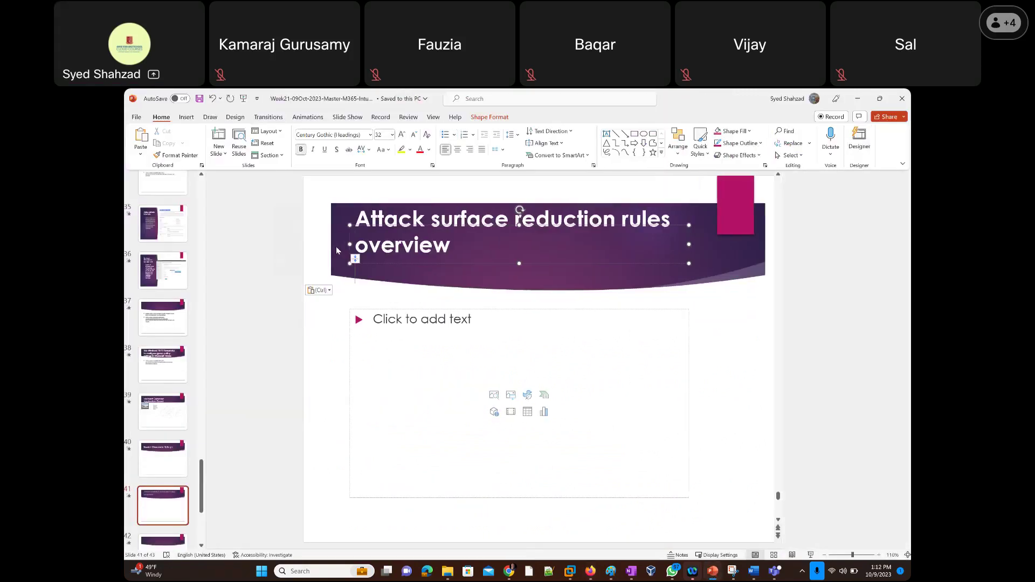
key("BackSpace")
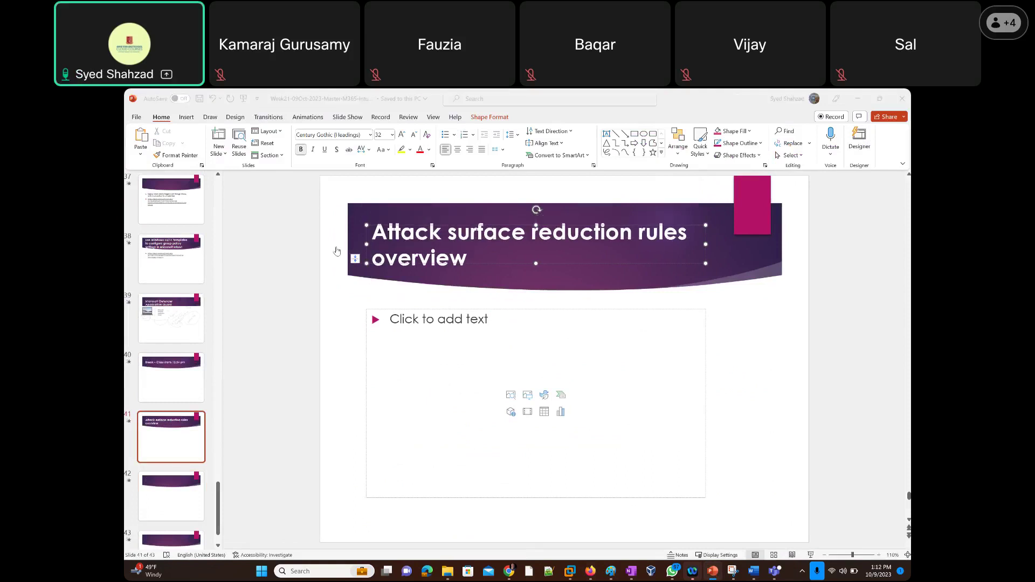
Add the article's web address to the slide body and return to the Intune profile.
key("alt+Tab")
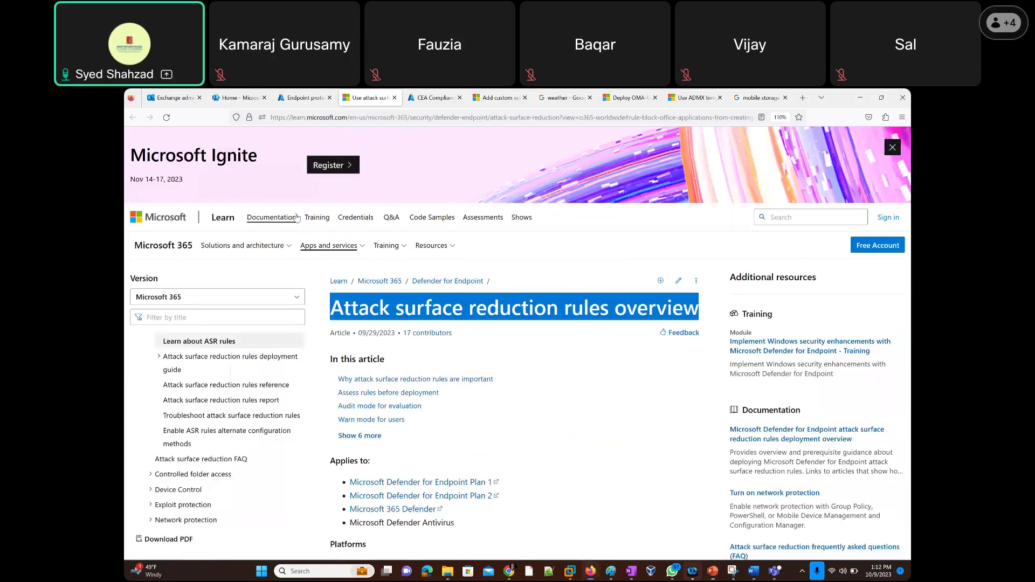
left_click(362, 119)
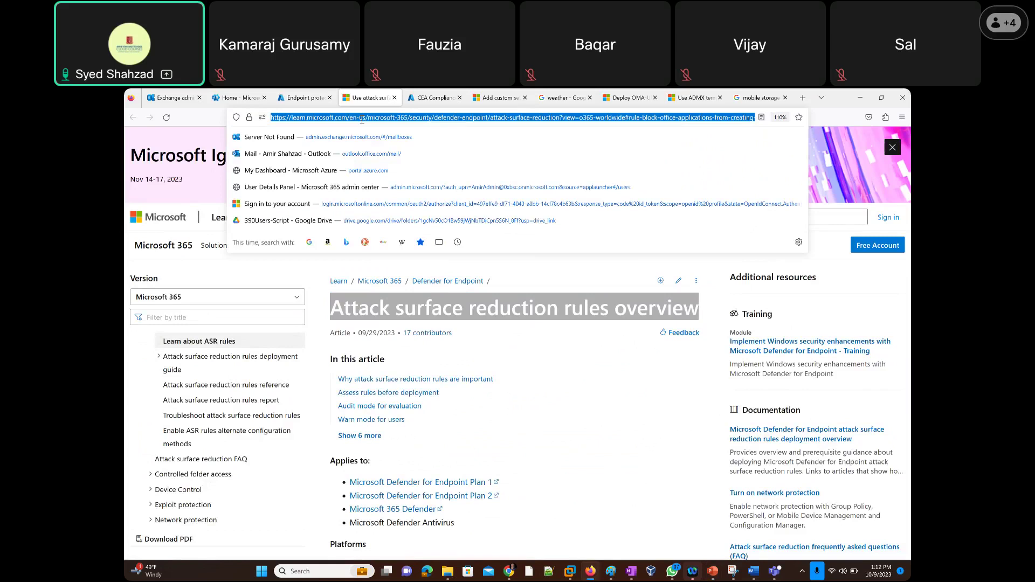
key("alt+Tab")
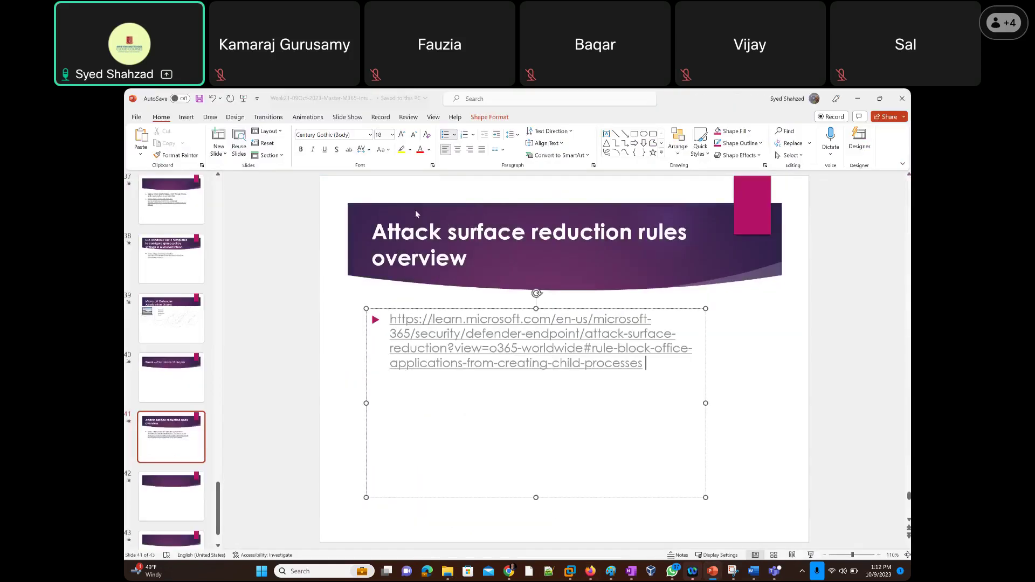
key("alt+Tab")
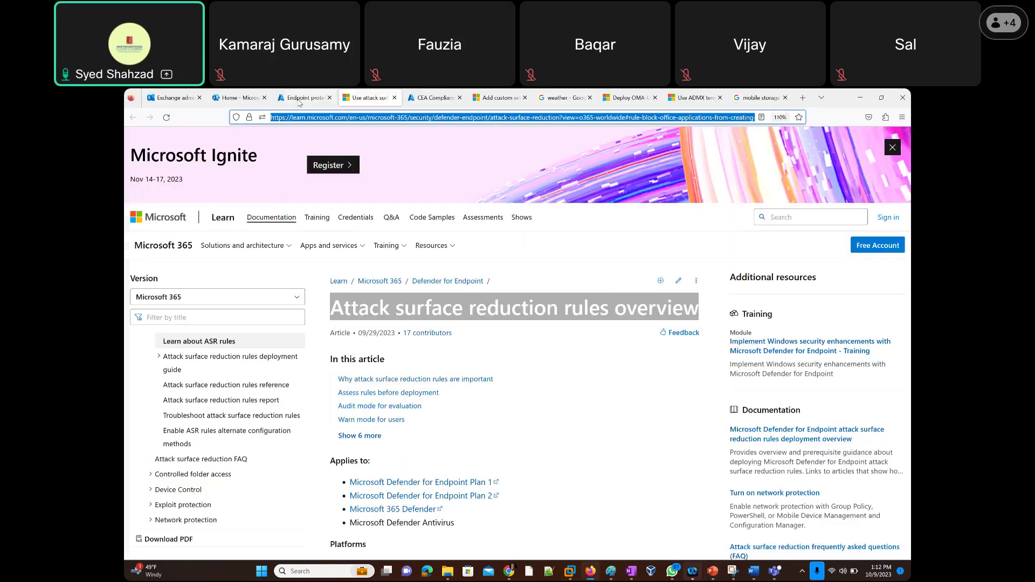
left_click(296, 99)
scroll(293, 307, "down", 1)
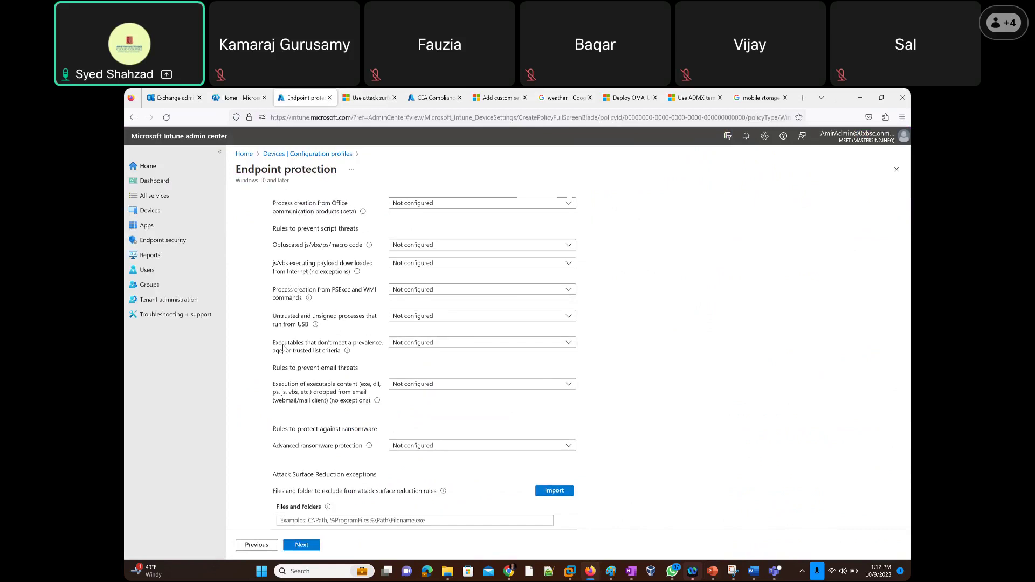
scroll(282, 348, "down", 2)
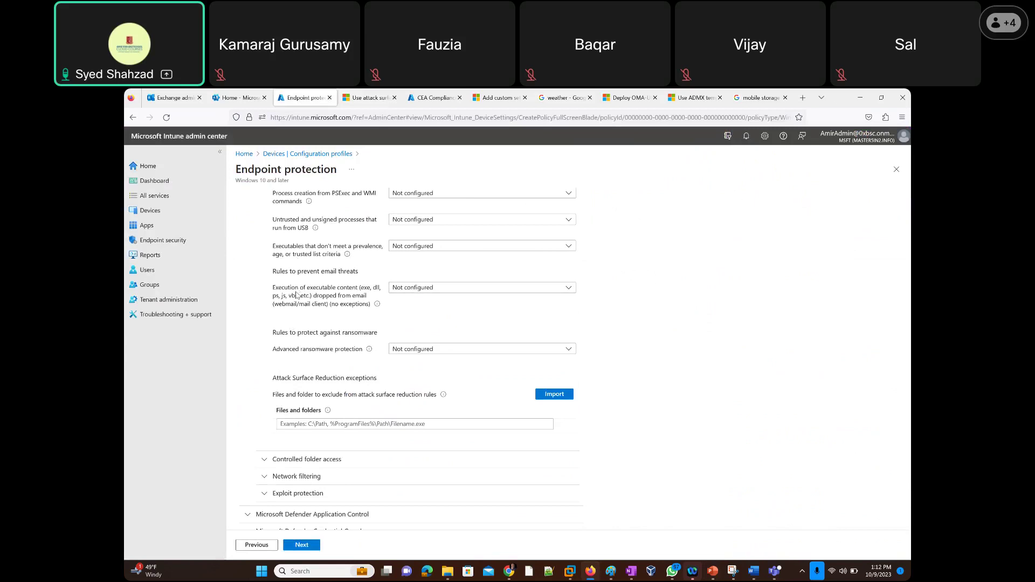
mouse_move(316, 228)
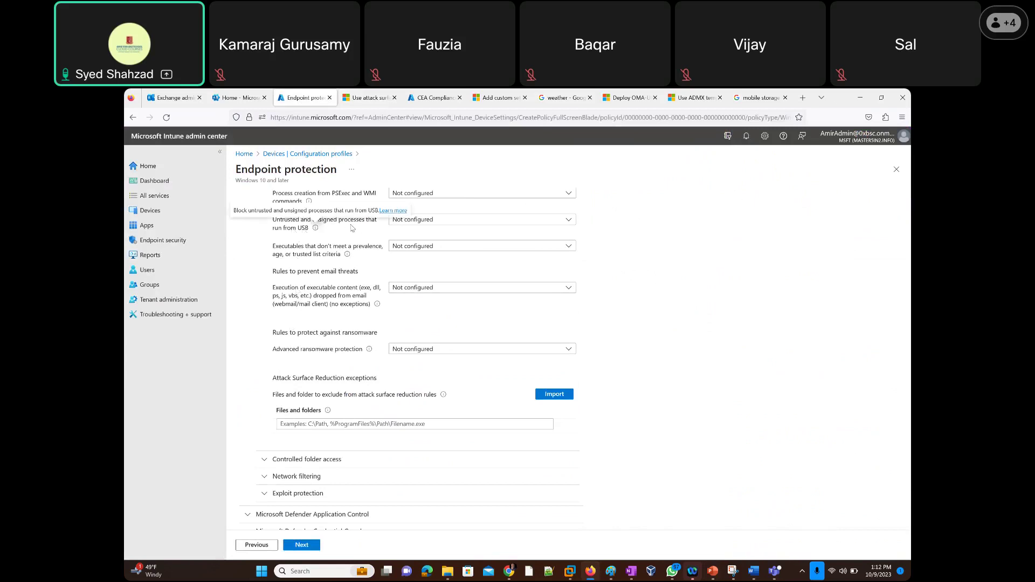
left_click(412, 224)
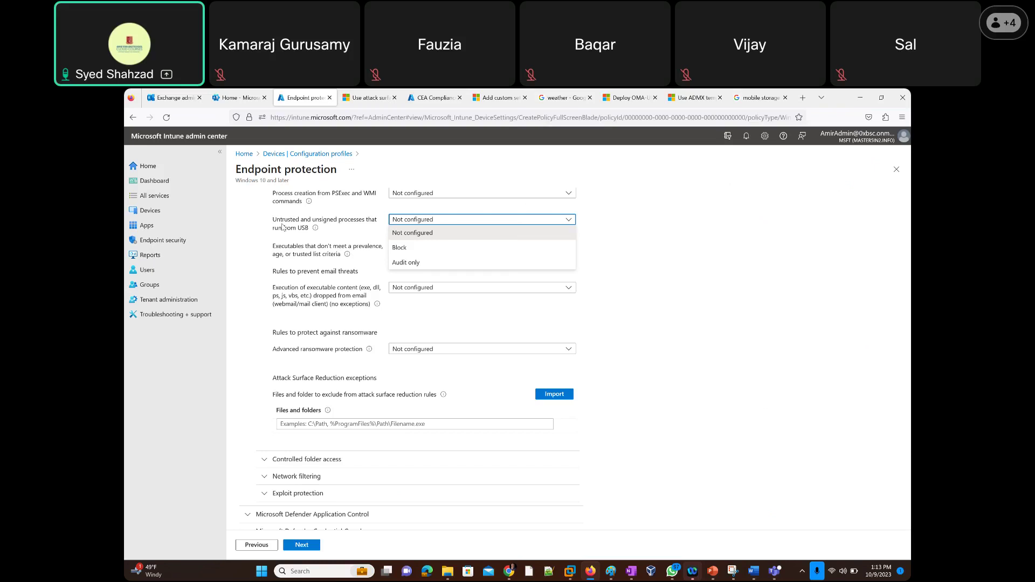
left_click(260, 228)
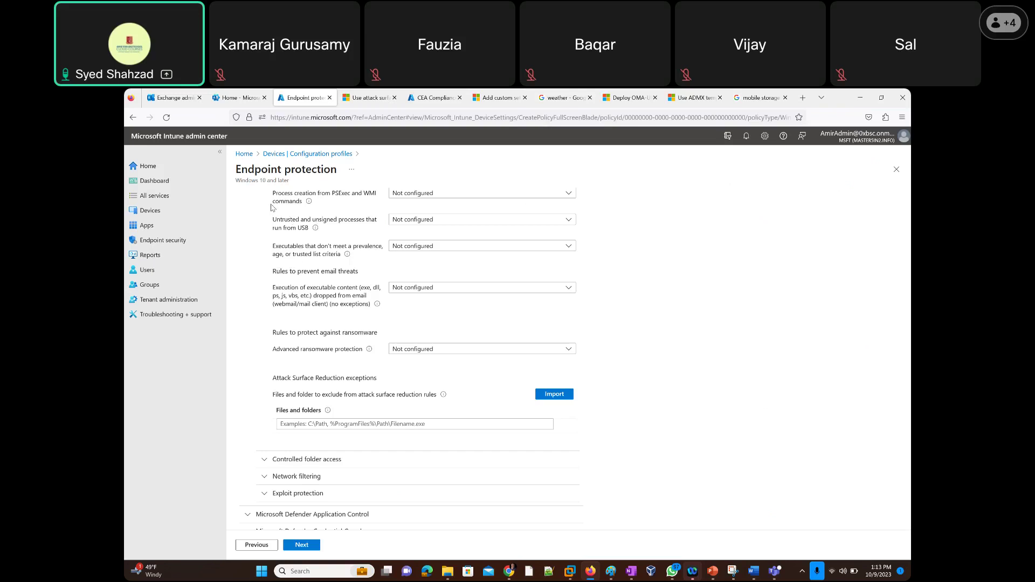
scroll(274, 221, "up", 5)
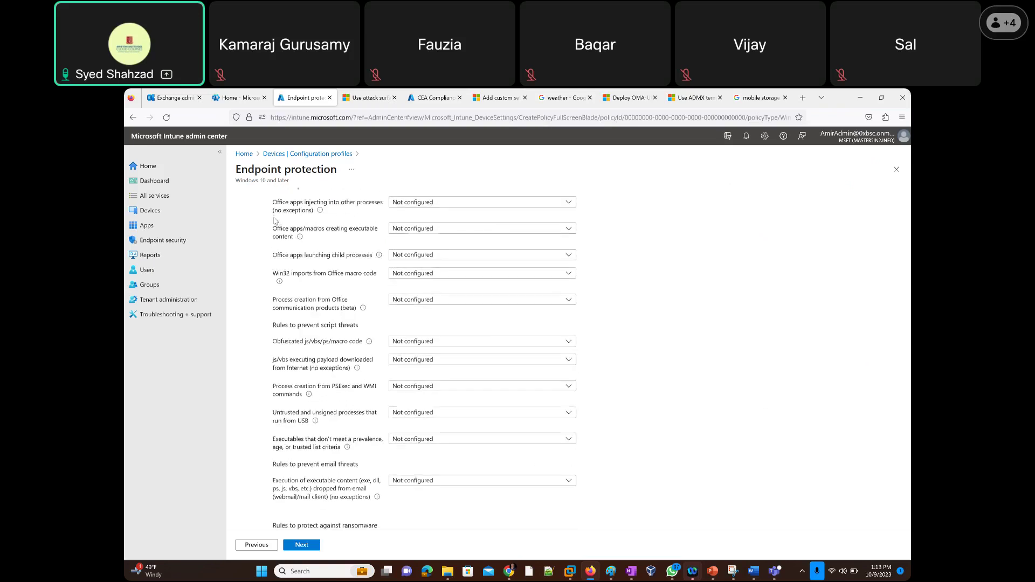
scroll(274, 221, "down", 5)
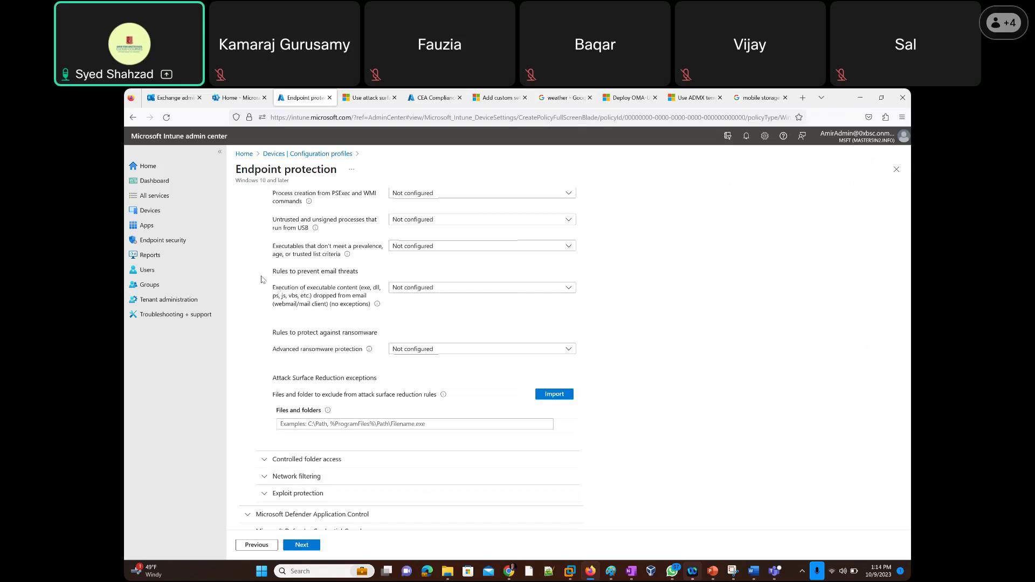
scroll(268, 276, "down", 2)
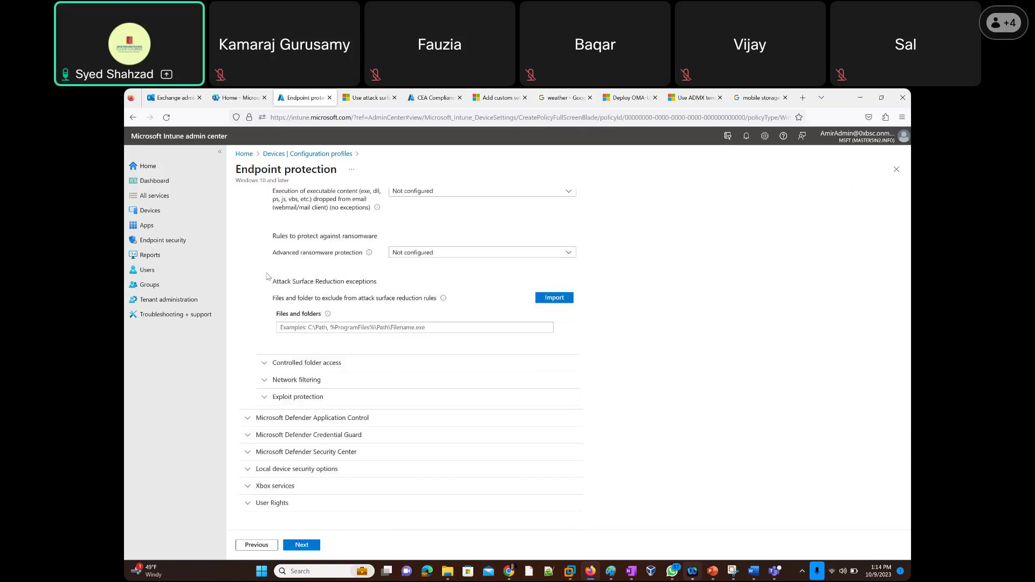
scroll(270, 276, "up", 4)
scroll(275, 276, "up", 6)
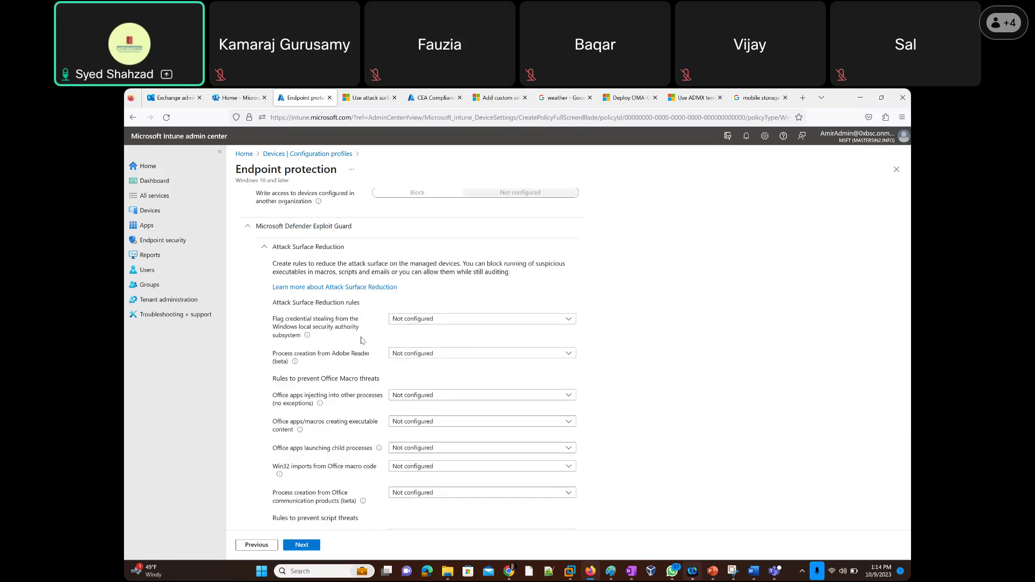
left_click(407, 322)
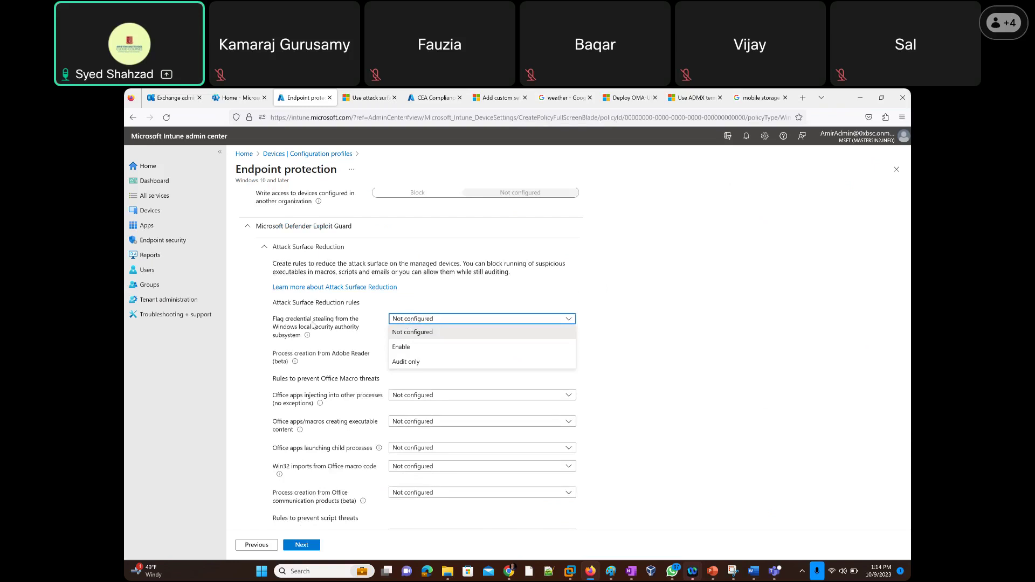
left_click(247, 332)
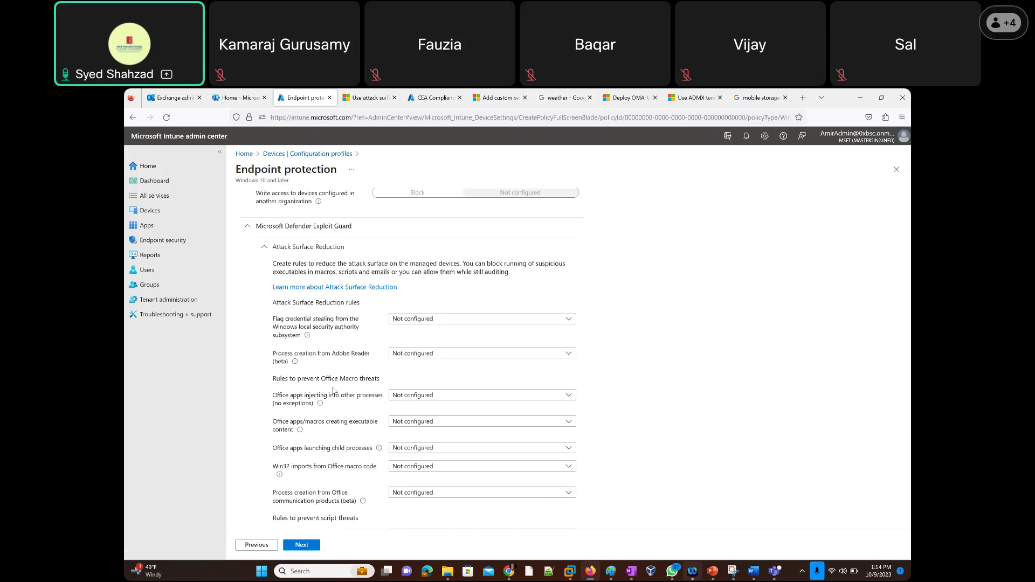
scroll(267, 400, "down", 5)
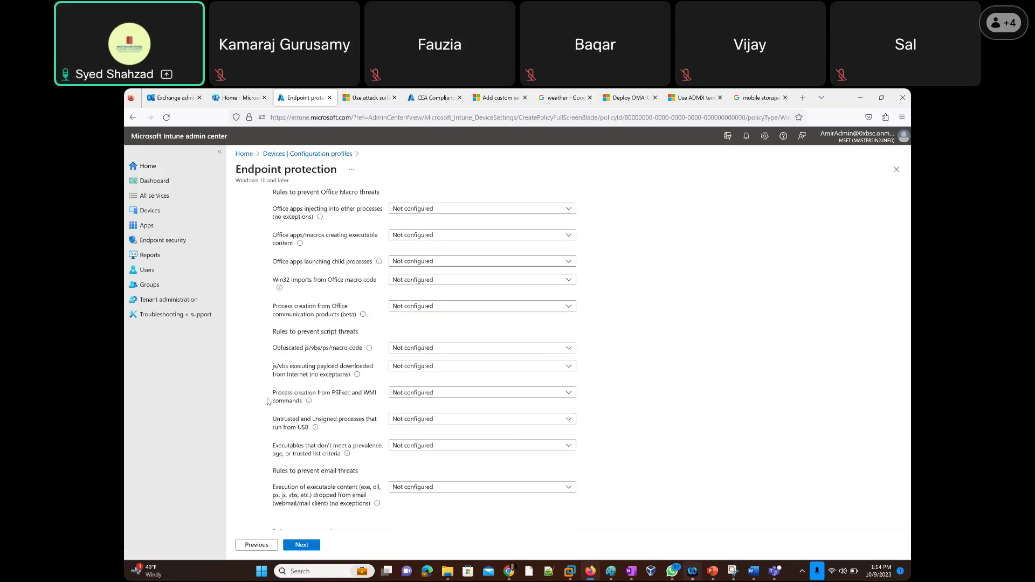
scroll(265, 404, "down", 1)
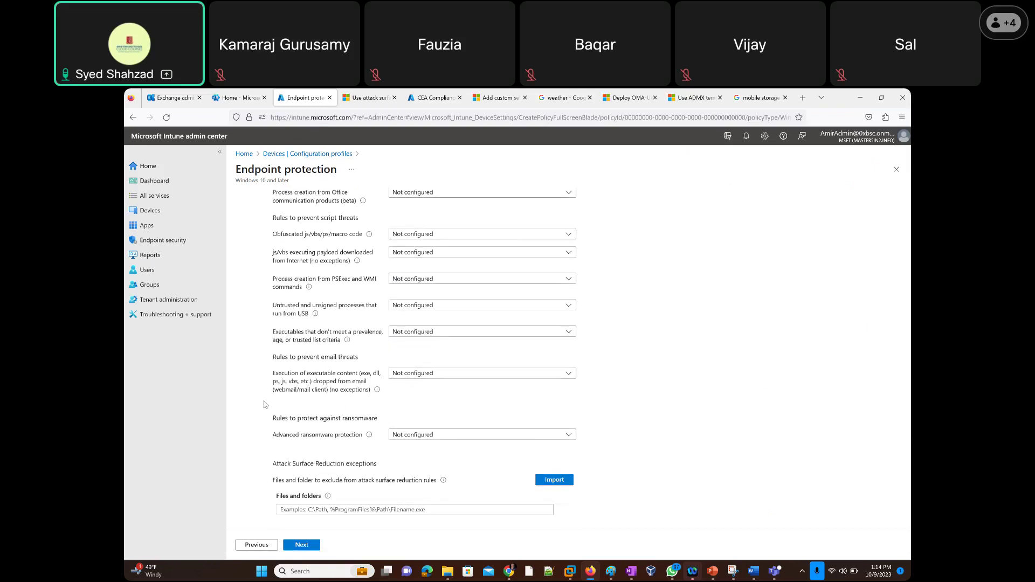
scroll(264, 404, "down", 3)
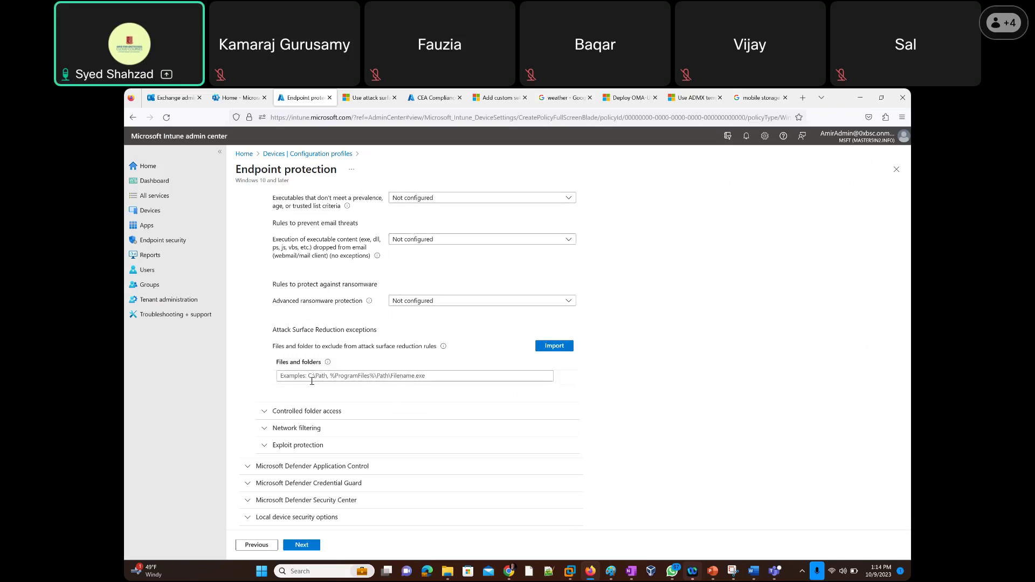
scroll(235, 380, "down", 1)
Expand Controlled folder access, try Folder protection at Audit only, then revert to Not configured.
left_click(263, 361)
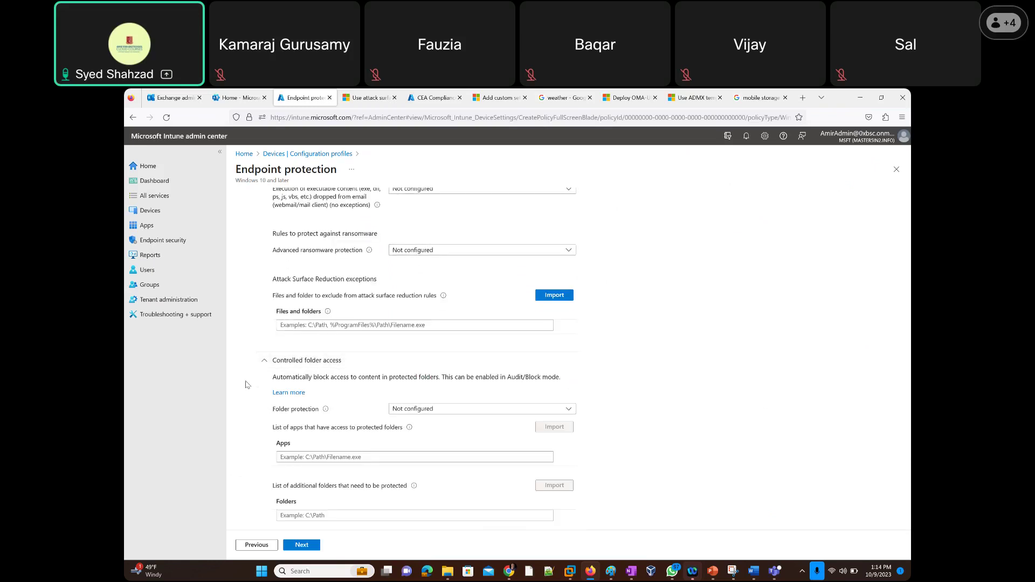
scroll(247, 385, "down", 1)
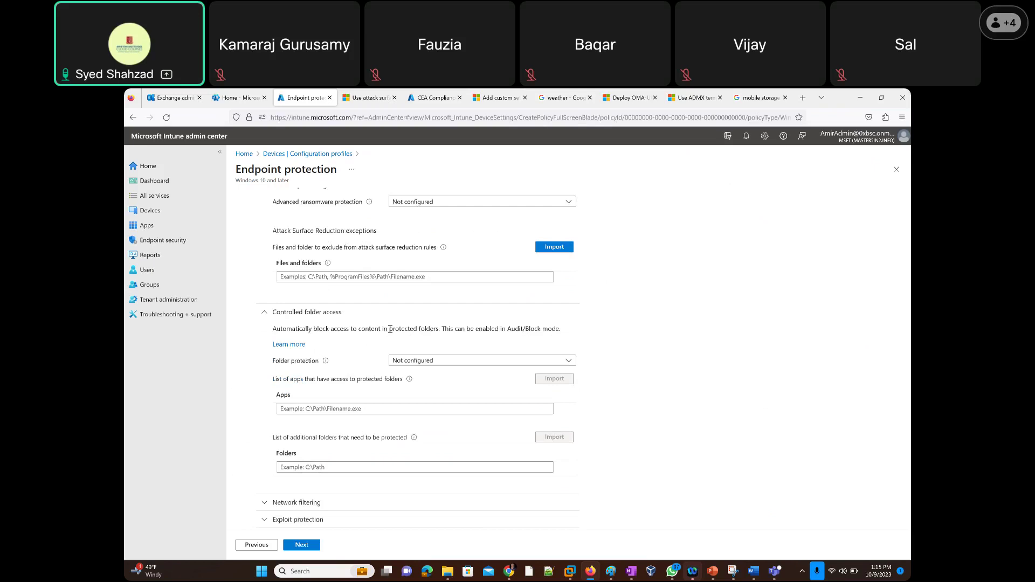
left_click_drag(389, 329, 312, 328)
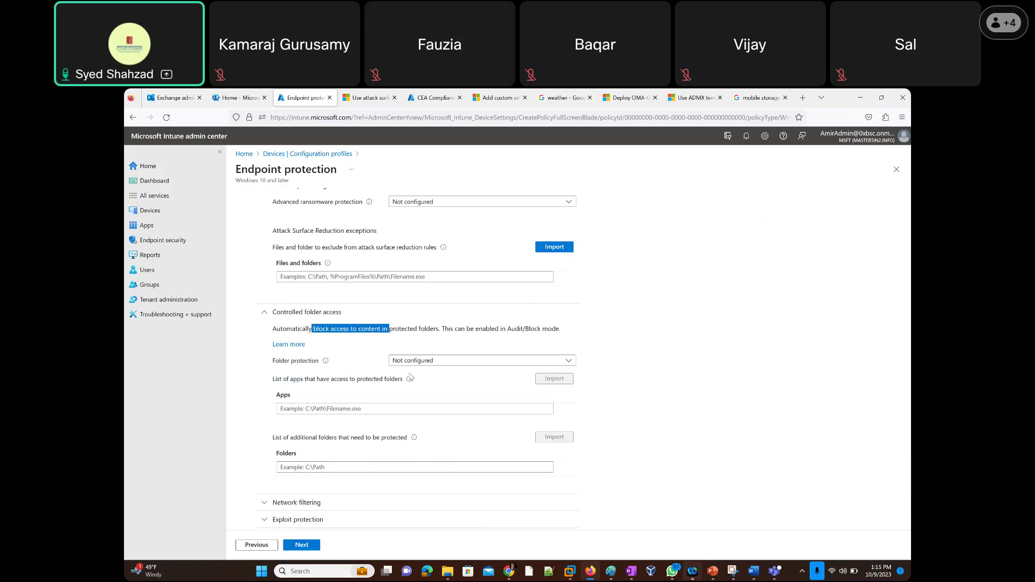
left_click(422, 361)
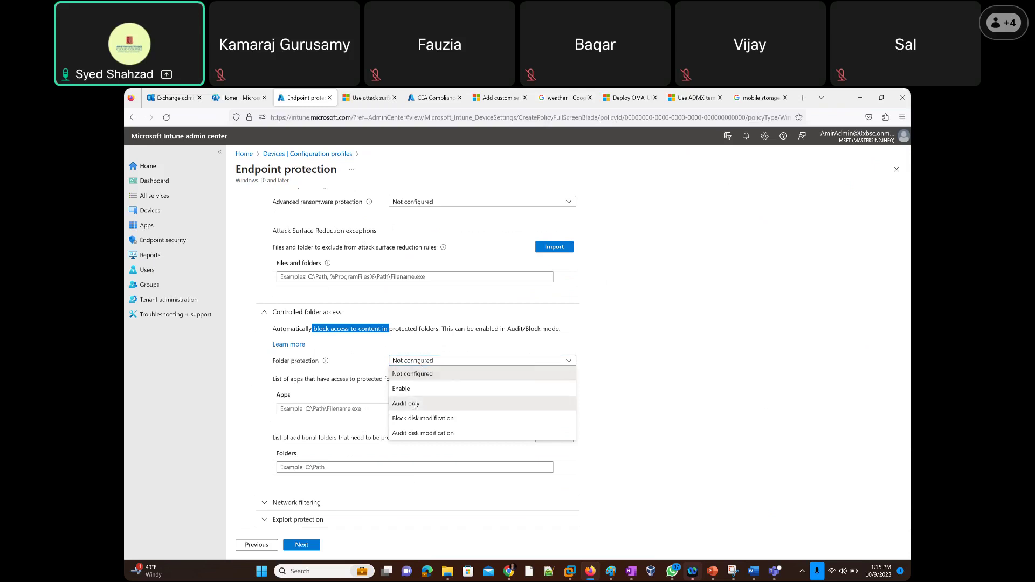
left_click(415, 405)
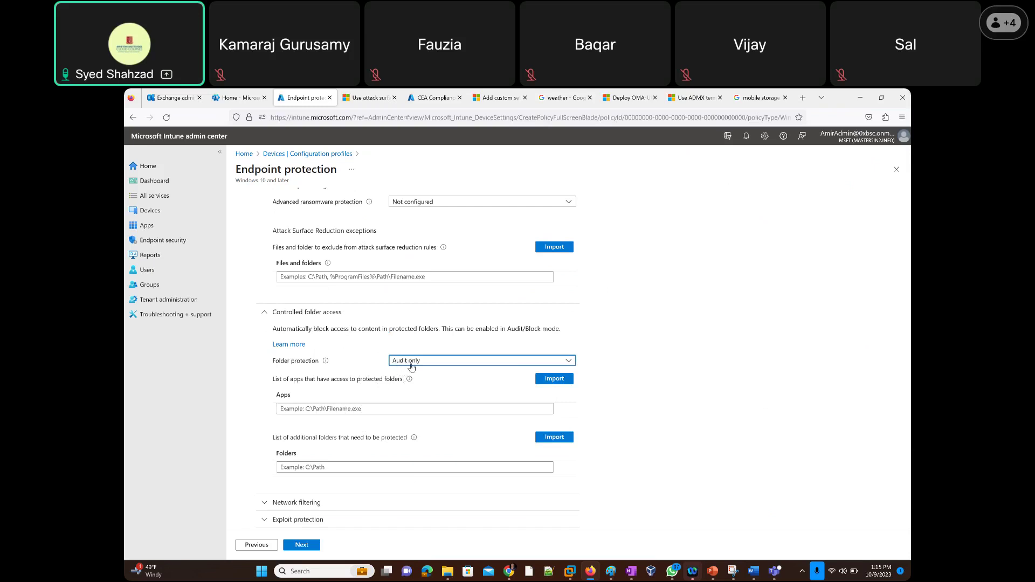
left_click(411, 364)
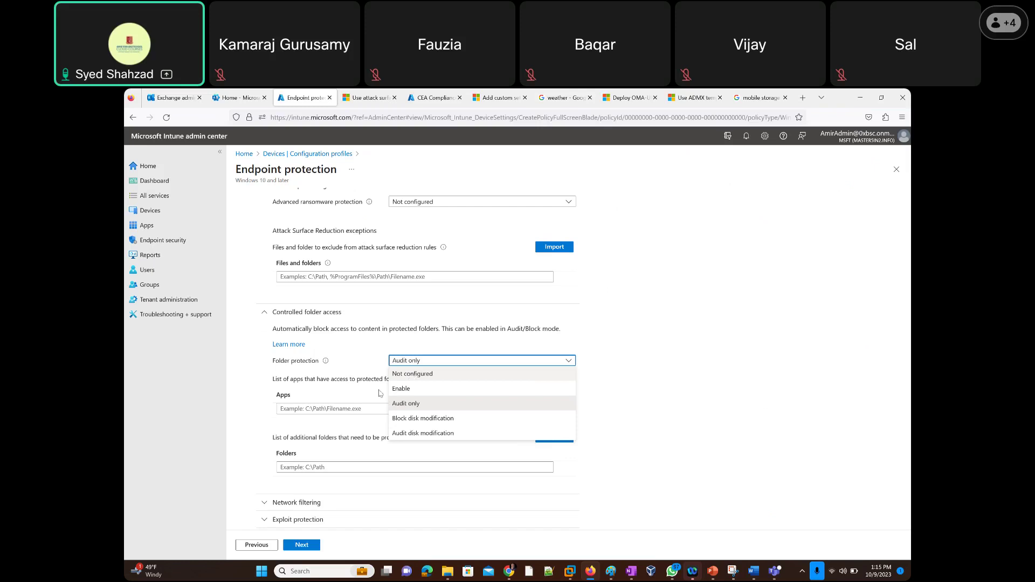
left_click(413, 375)
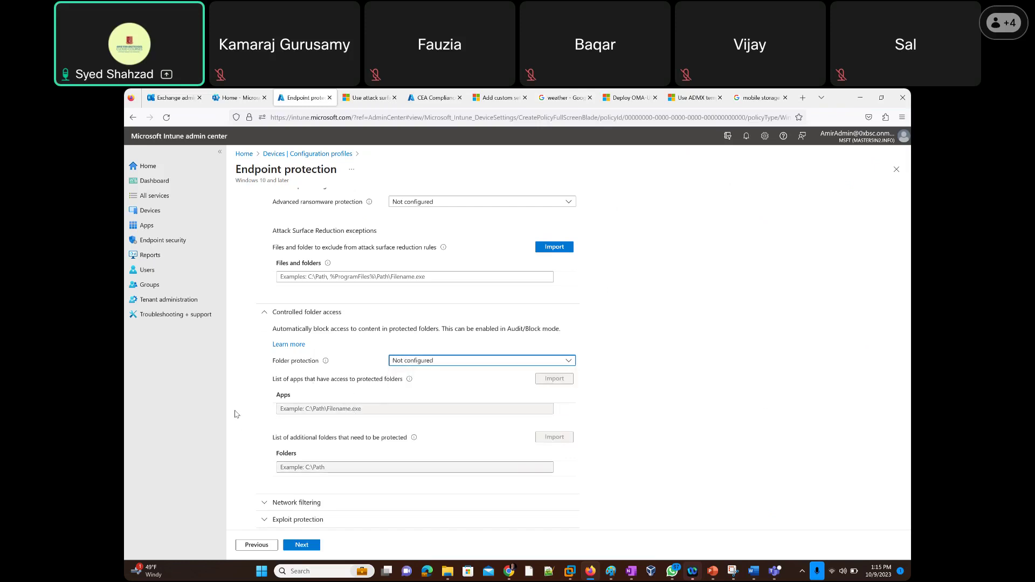
scroll(248, 408, "down", 3)
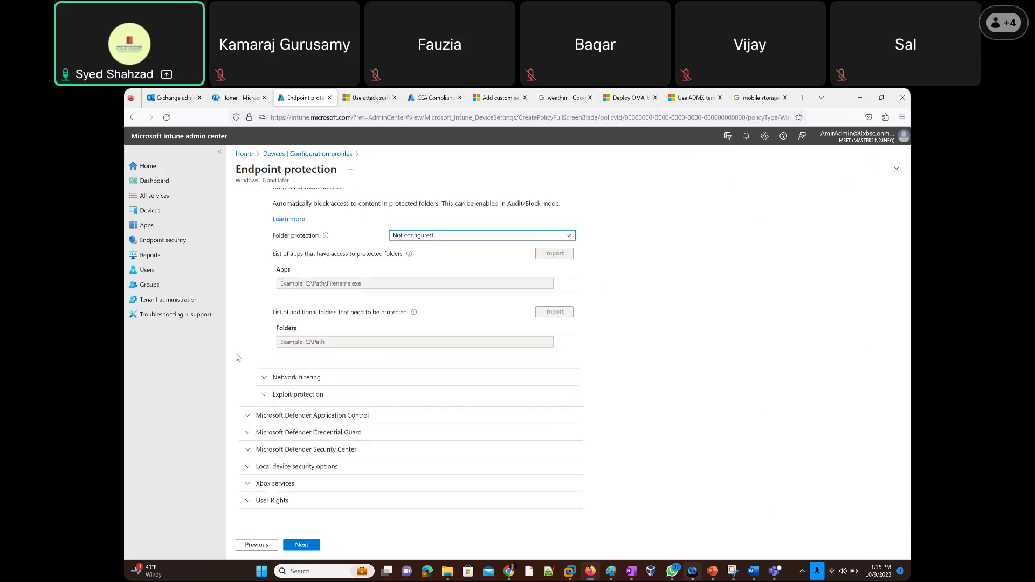
Expand Network filtering, highlight 'low reputation', and set Network protection to Audit.
left_click(261, 377)
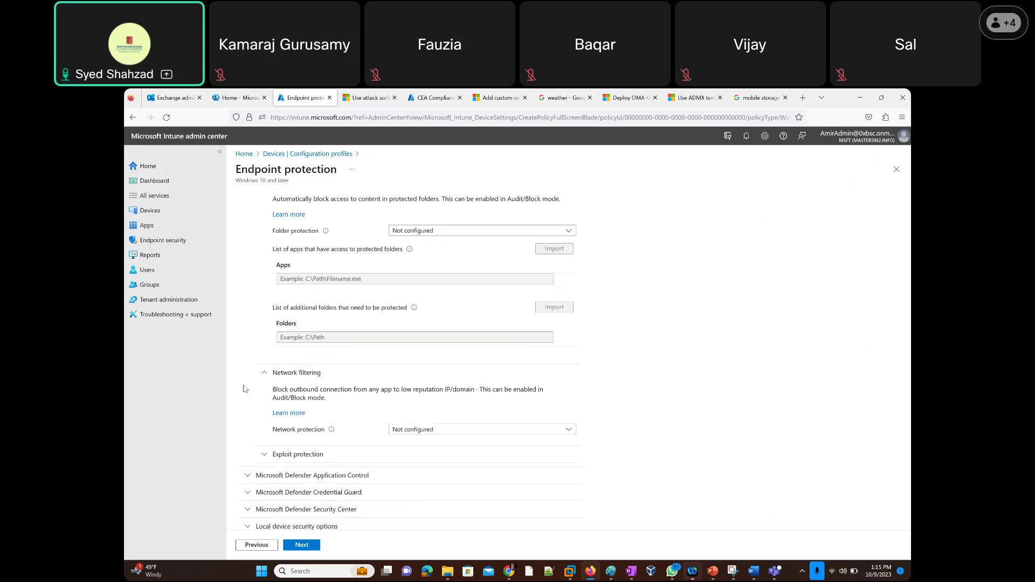
scroll(245, 388, "down", 1)
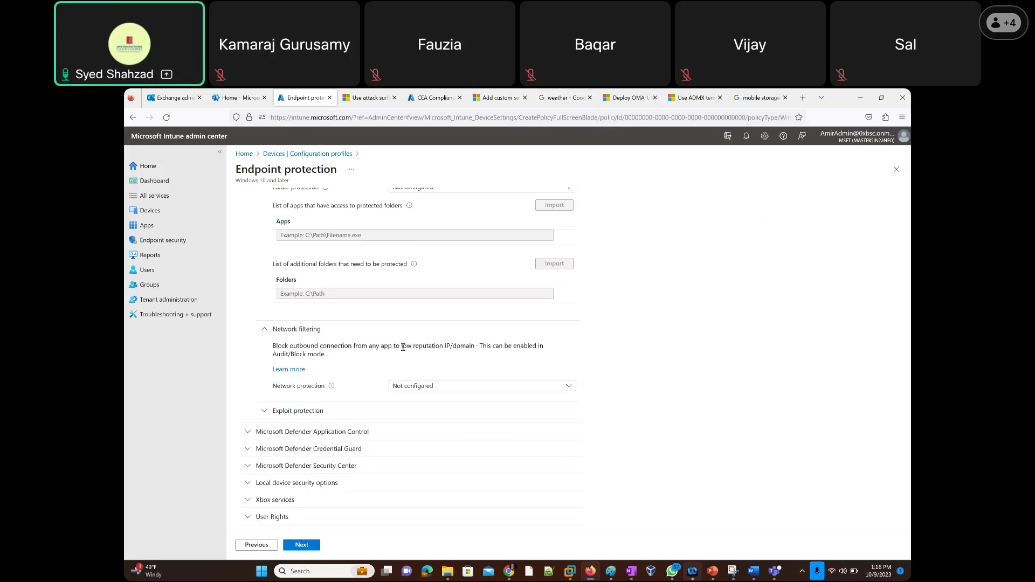
left_click_drag(402, 346, 445, 345)
left_click_drag(444, 346, 435, 347)
left_click_drag(400, 345, 443, 347)
scroll(448, 386, "down", 1)
left_click(448, 371)
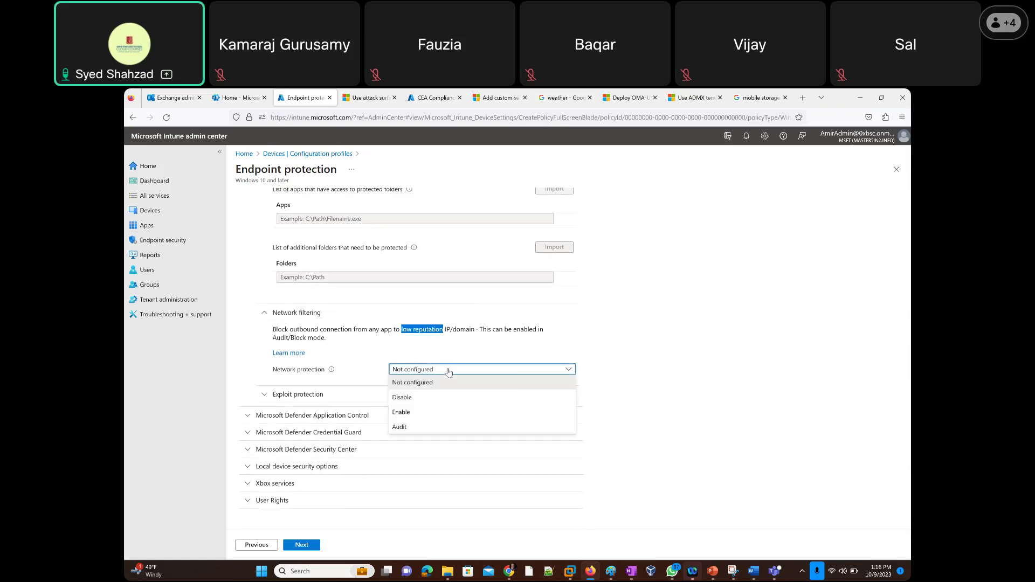
left_click(405, 427)
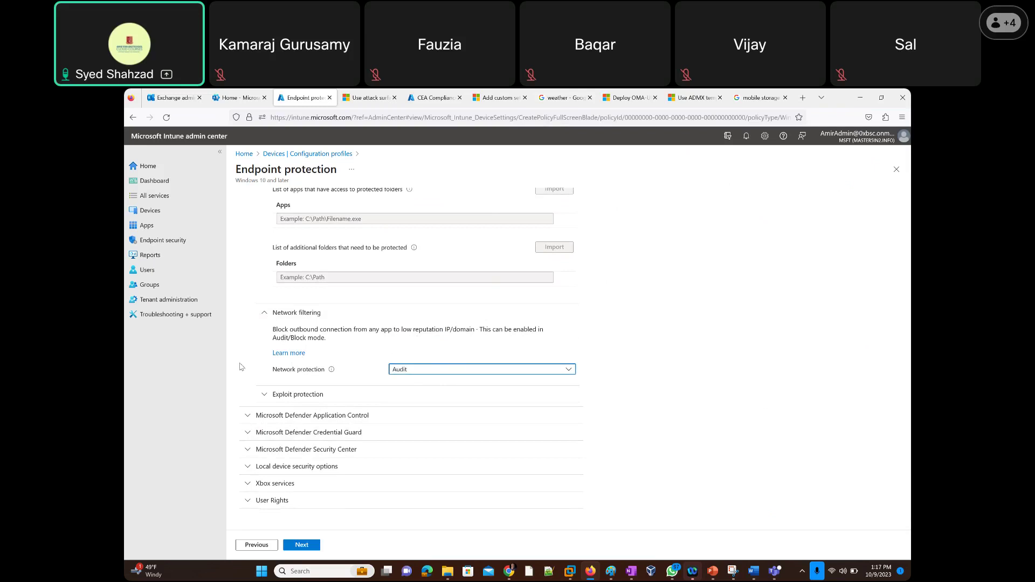
Expand Exploit protection and scroll through its XML upload field and editor.
left_click(261, 396)
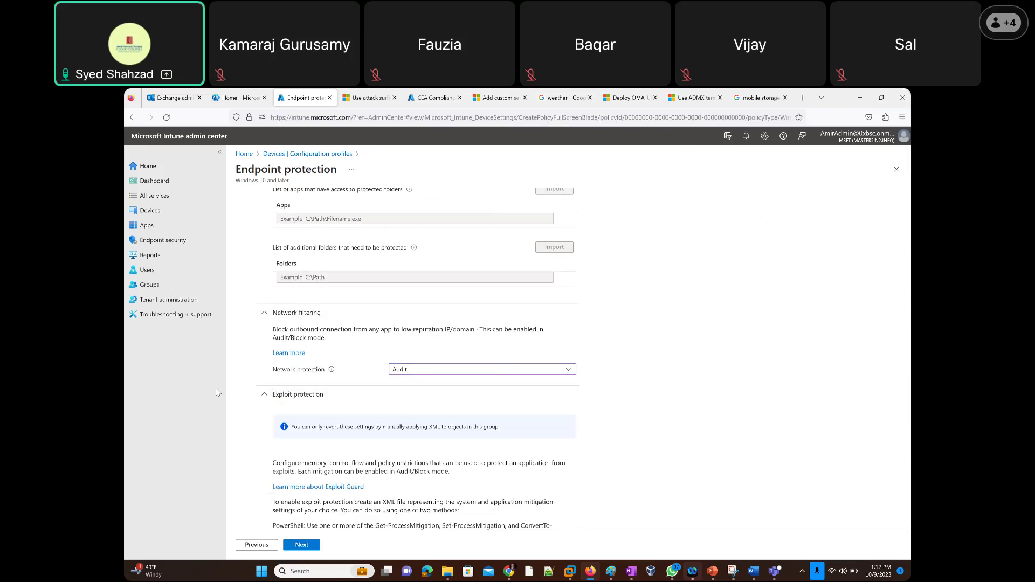
scroll(353, 431, "down", 3)
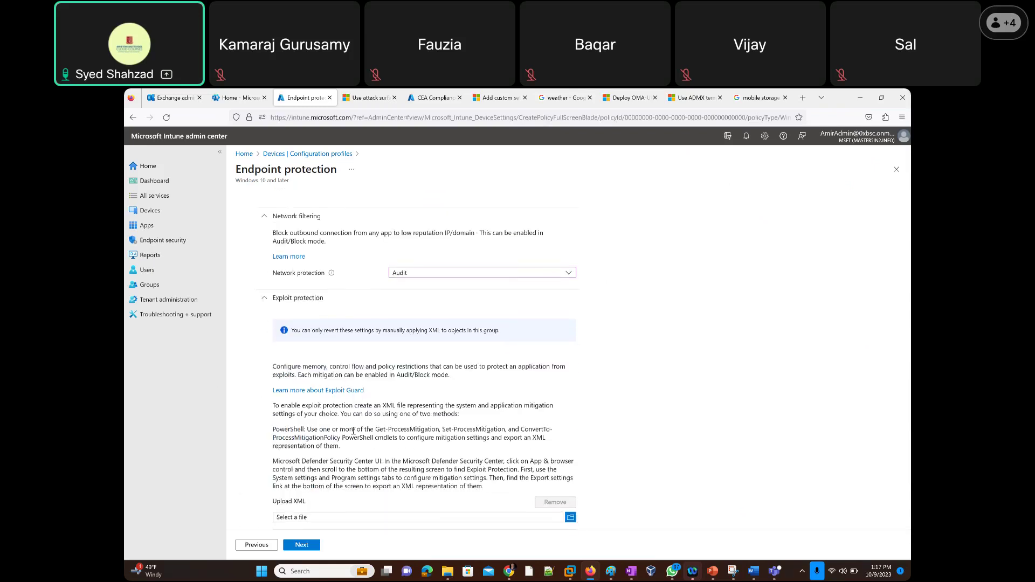
scroll(355, 428, "down", 3)
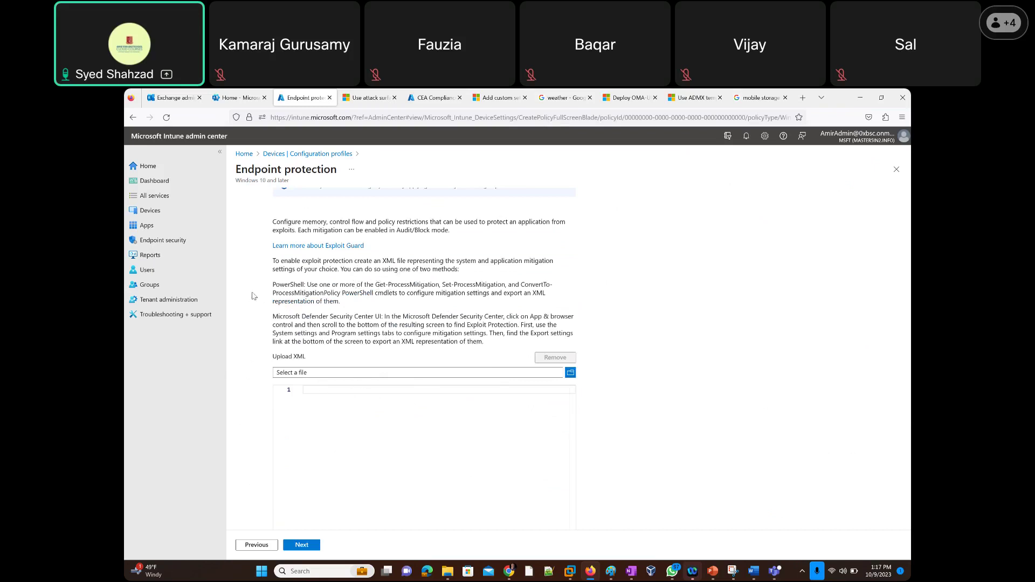
scroll(254, 296, "down", 4)
scroll(254, 295, "up", 10)
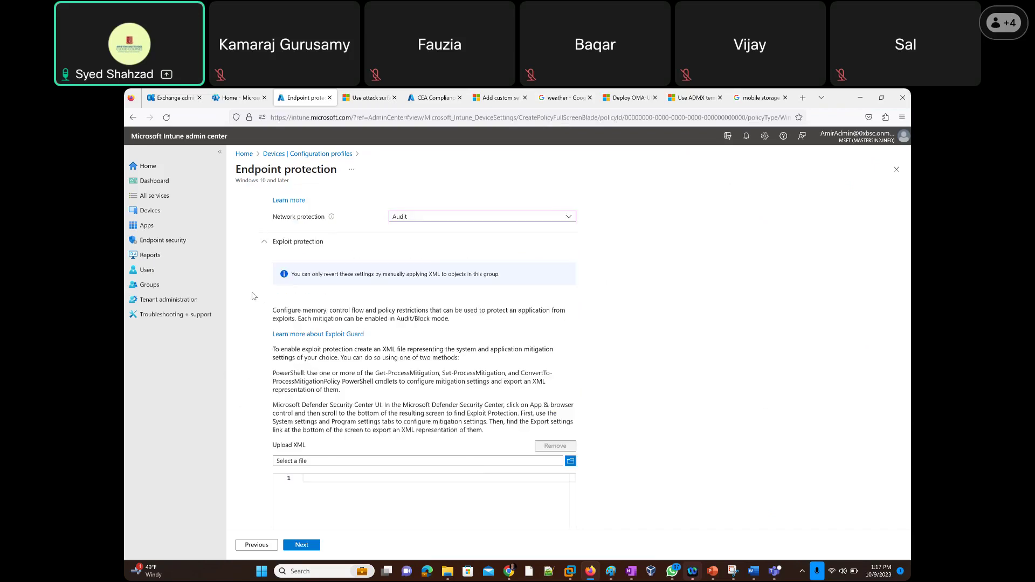
scroll(253, 296, "up", 10)
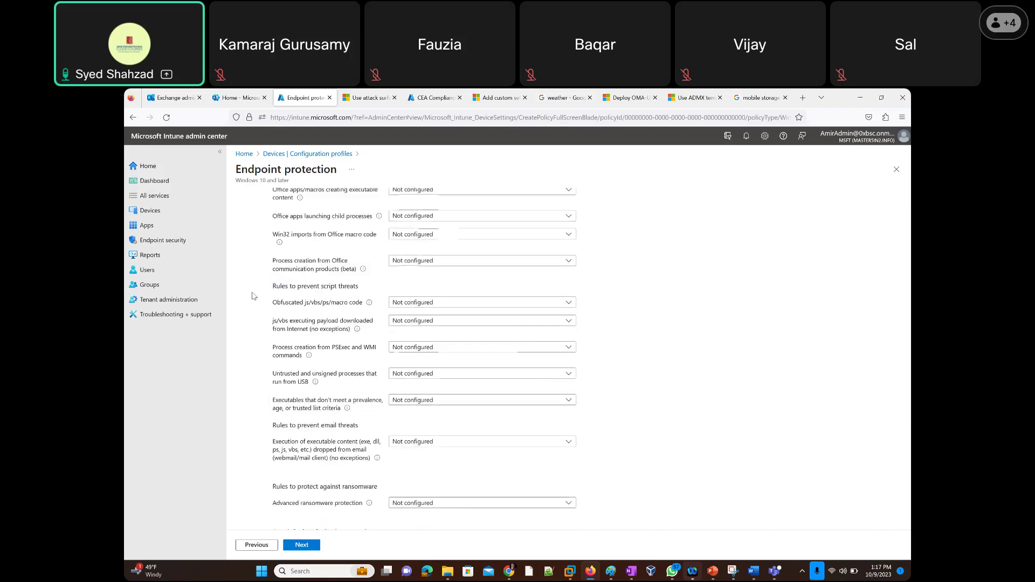
scroll(252, 296, "up", 3)
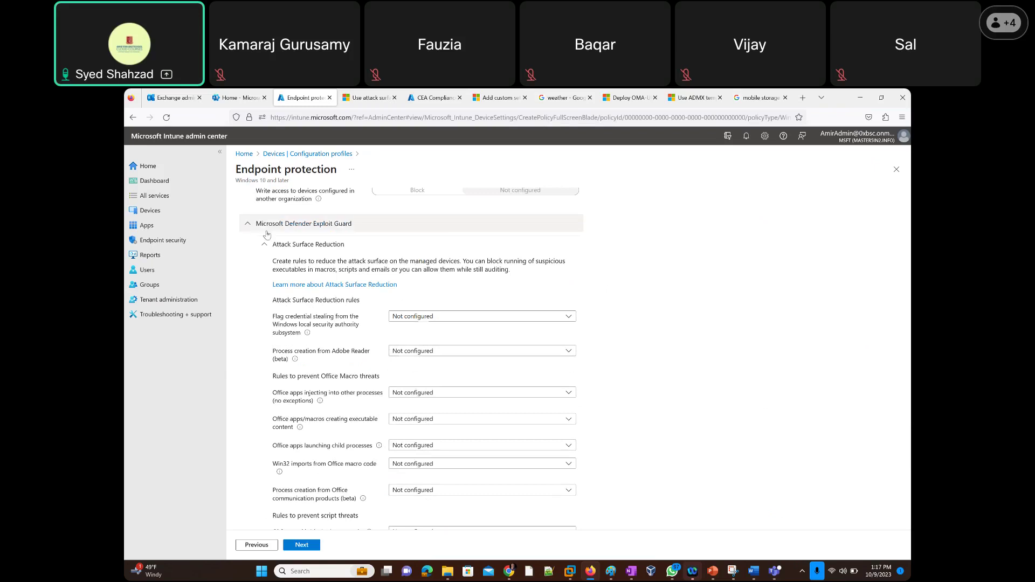
scroll(250, 337, "down", 10)
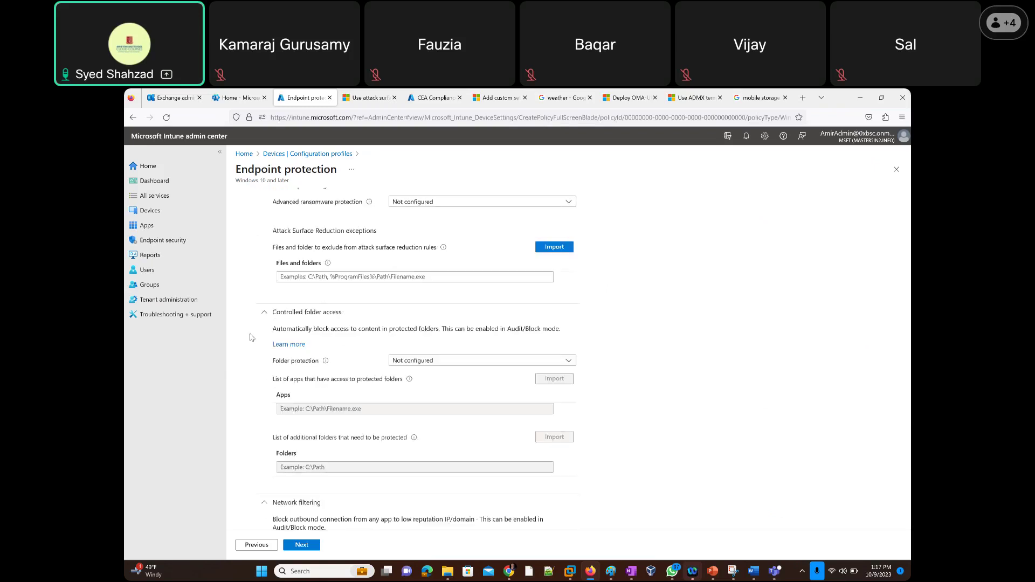
scroll(250, 338, "down", 8)
scroll(250, 338, "up", 15)
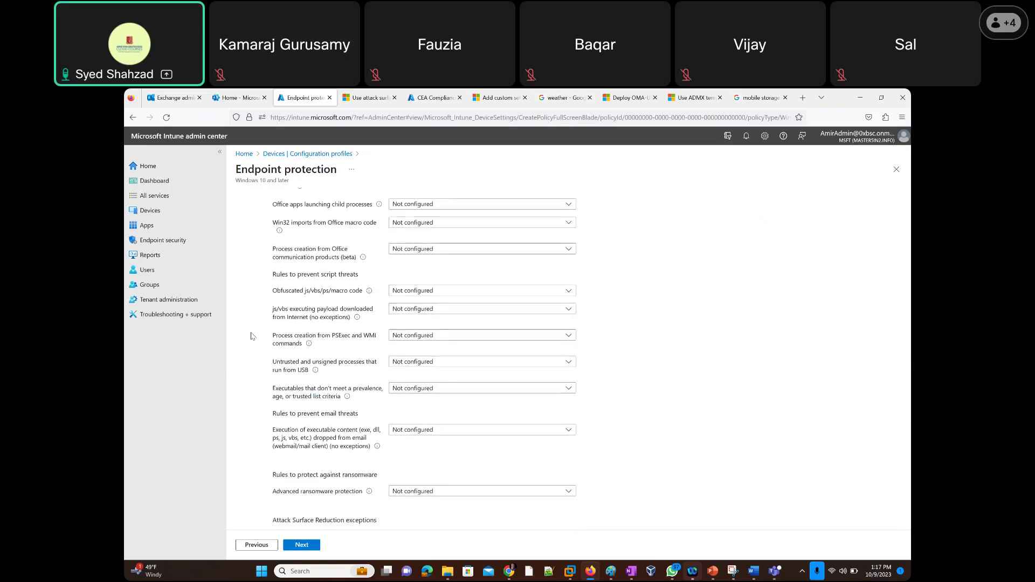
scroll(251, 336, "down", 1)
scroll(251, 337, "down", 7)
scroll(251, 335, "down", 3)
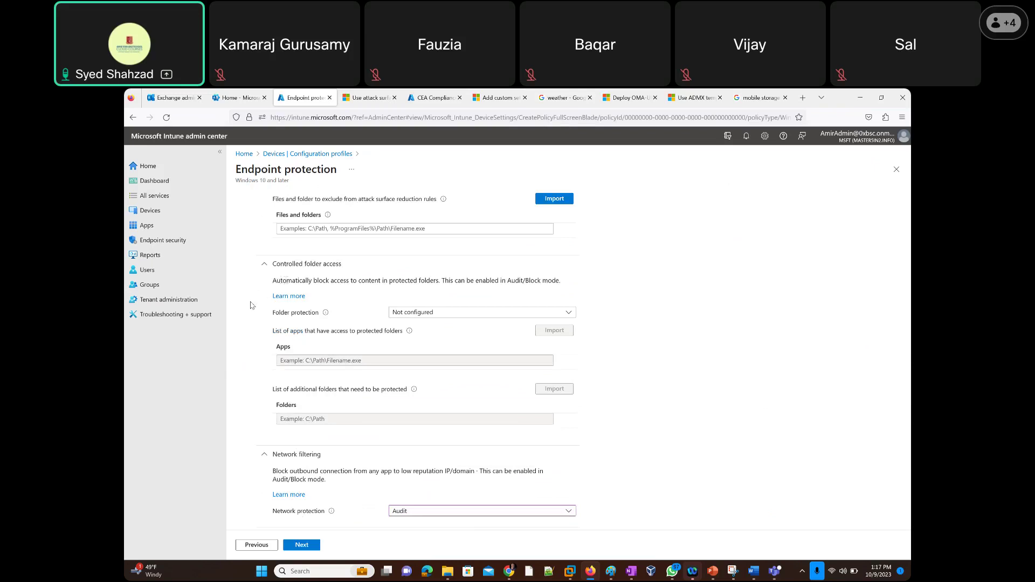
scroll(240, 324, "down", 1)
scroll(241, 324, "down", 5)
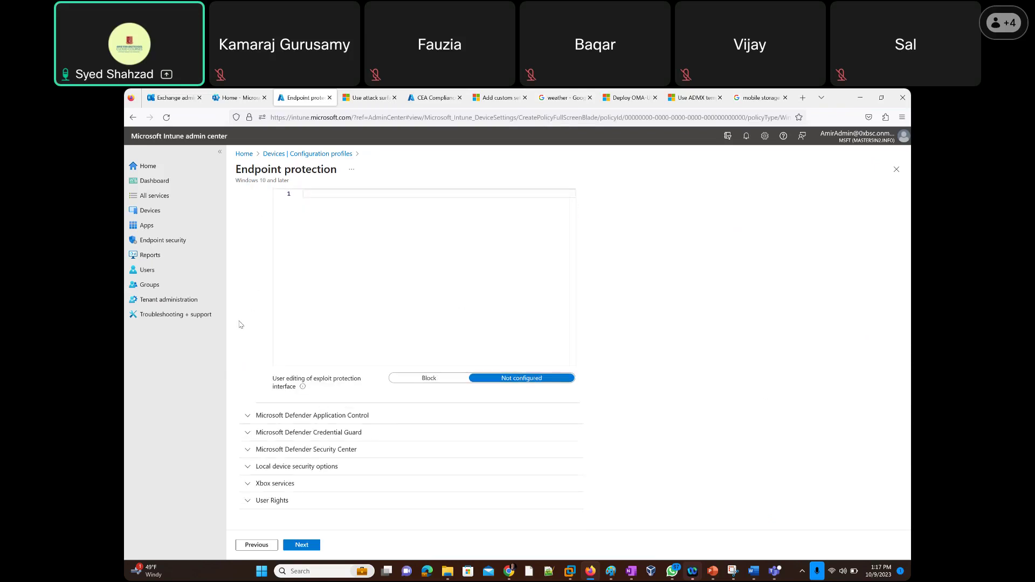
Expand Microsoft Defender Application Control and review code integrity options, leaving Not Configured.
left_click(247, 418)
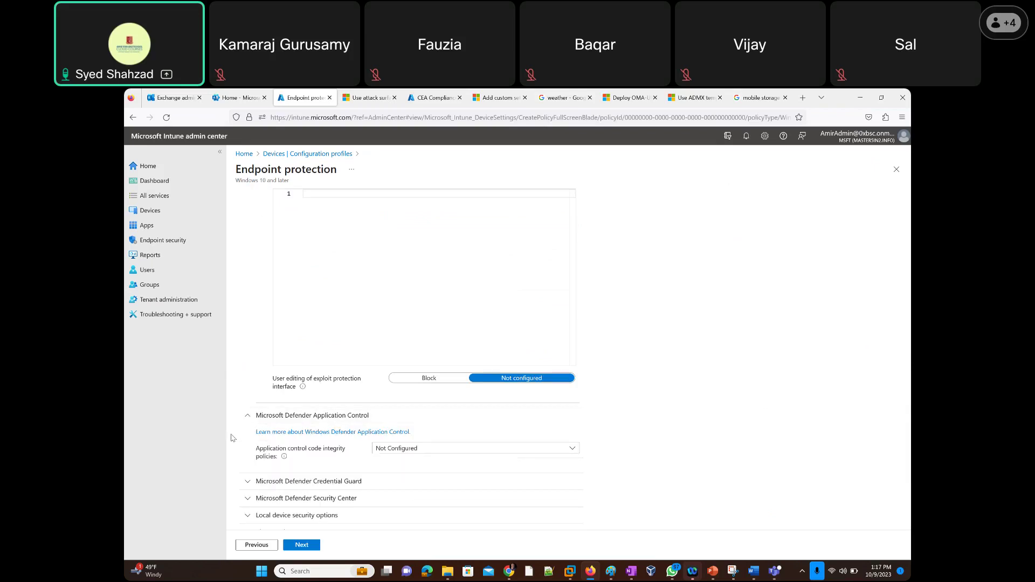
scroll(301, 415, "down", 2)
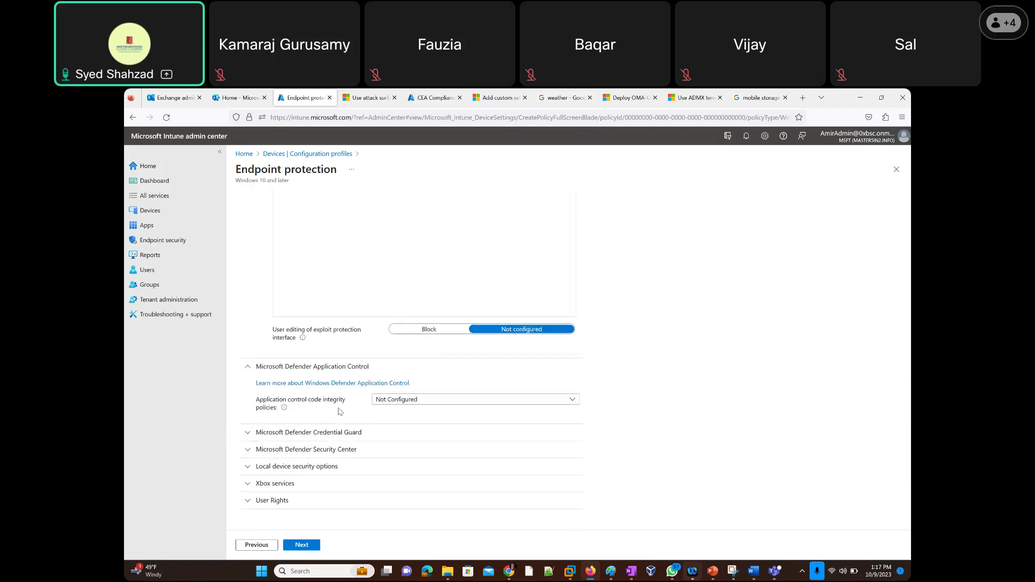
left_click(412, 402)
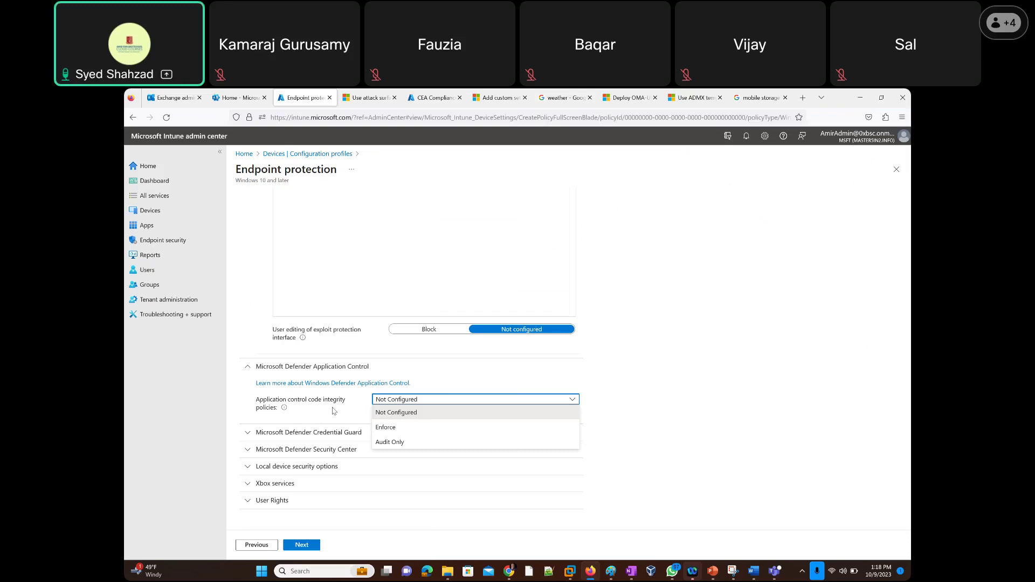
left_click(333, 411)
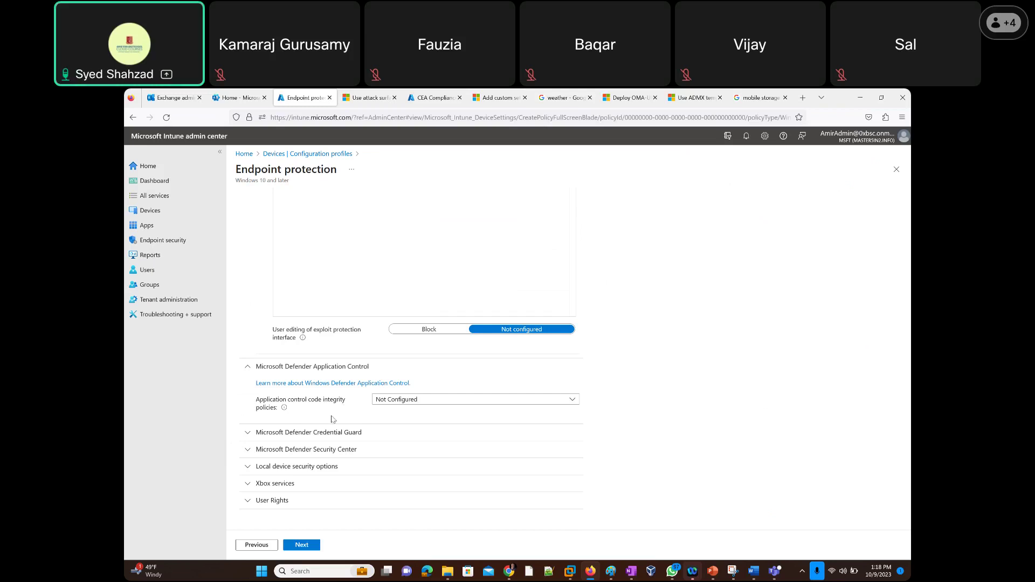
Open the Application Control for Windows article and highlight the sentence on unsigned scripts and MSIs.
left_click(360, 384)
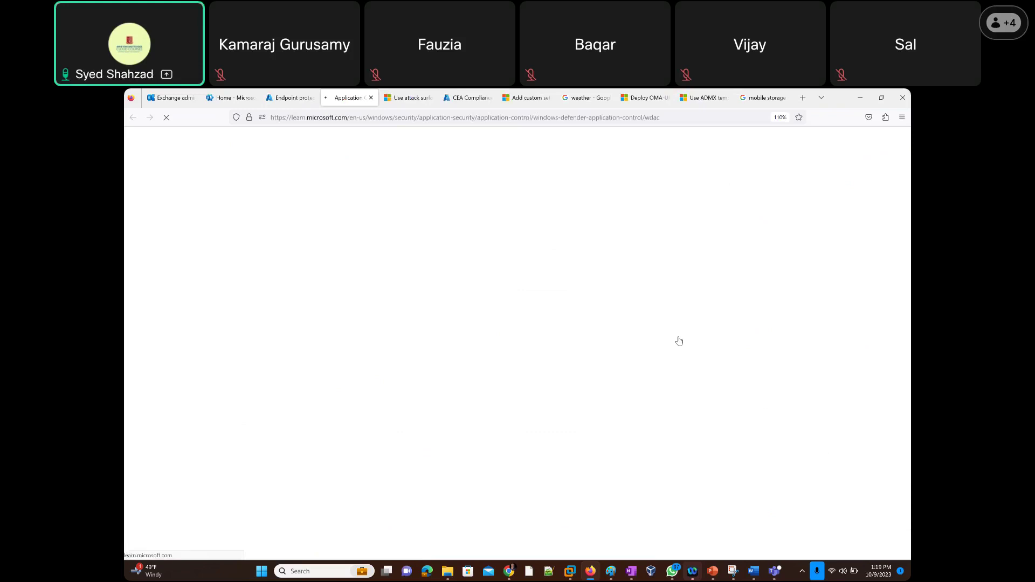
scroll(516, 377, "down", 2)
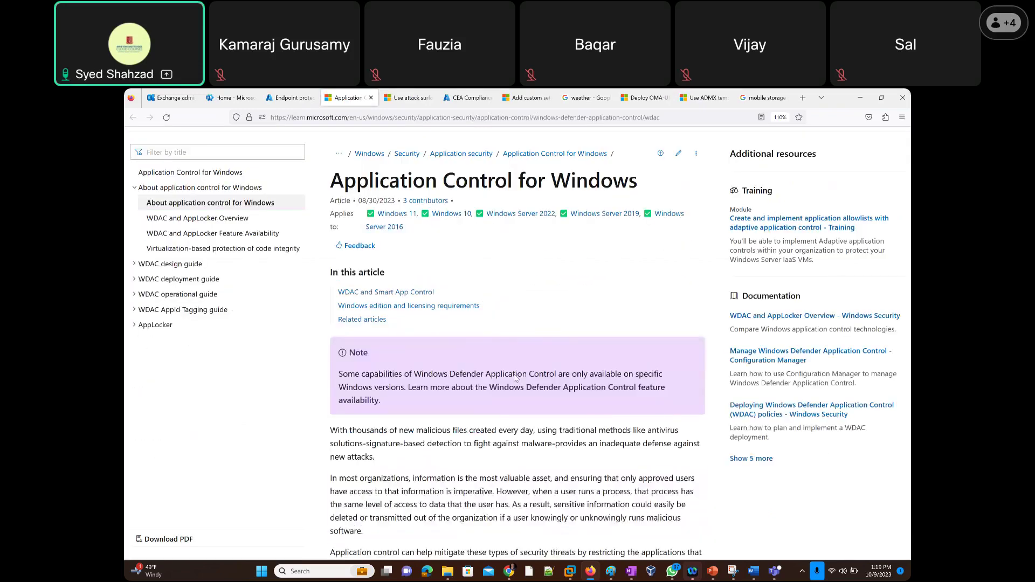
scroll(515, 378, "down", 2)
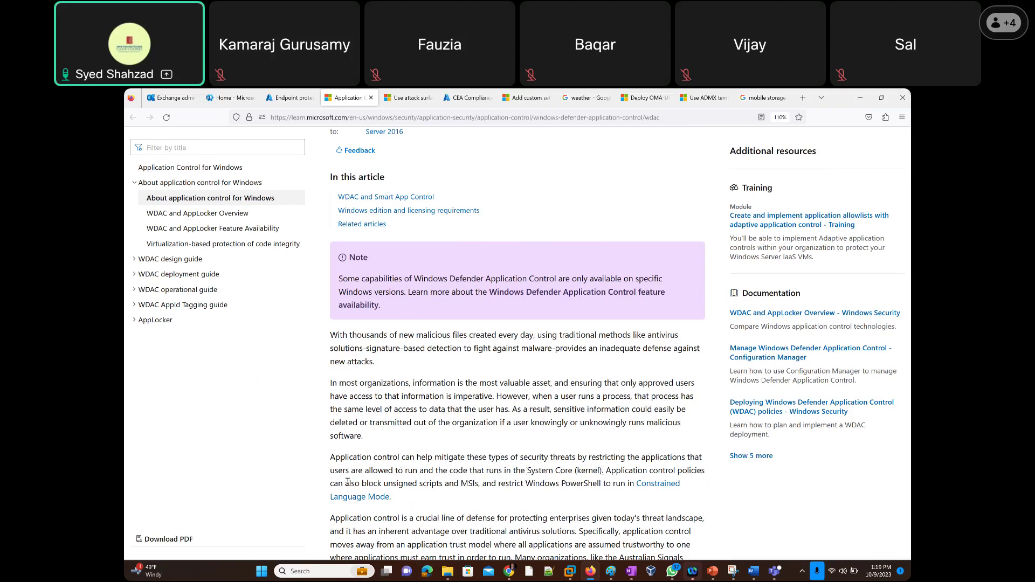
left_click_drag(357, 484, 635, 499)
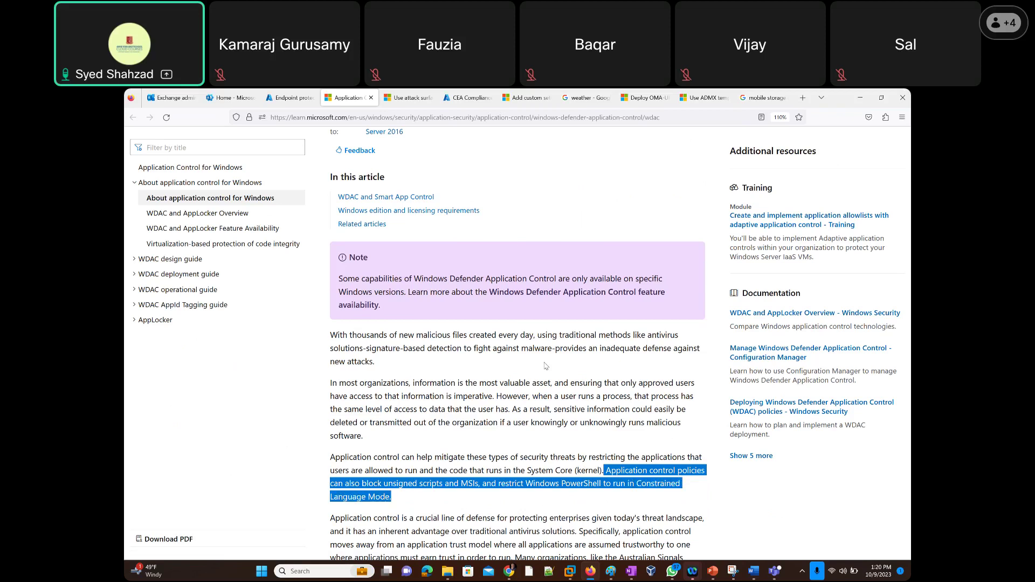
Set code integrity policies to Audit Only and Trust apps with good reputation to Enable.
left_click(283, 100)
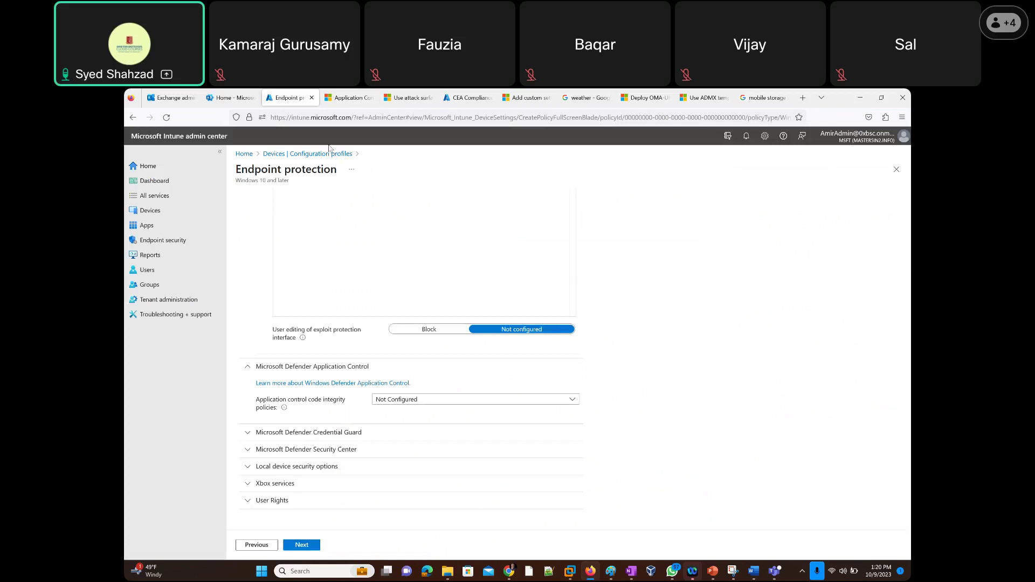
left_click(398, 404)
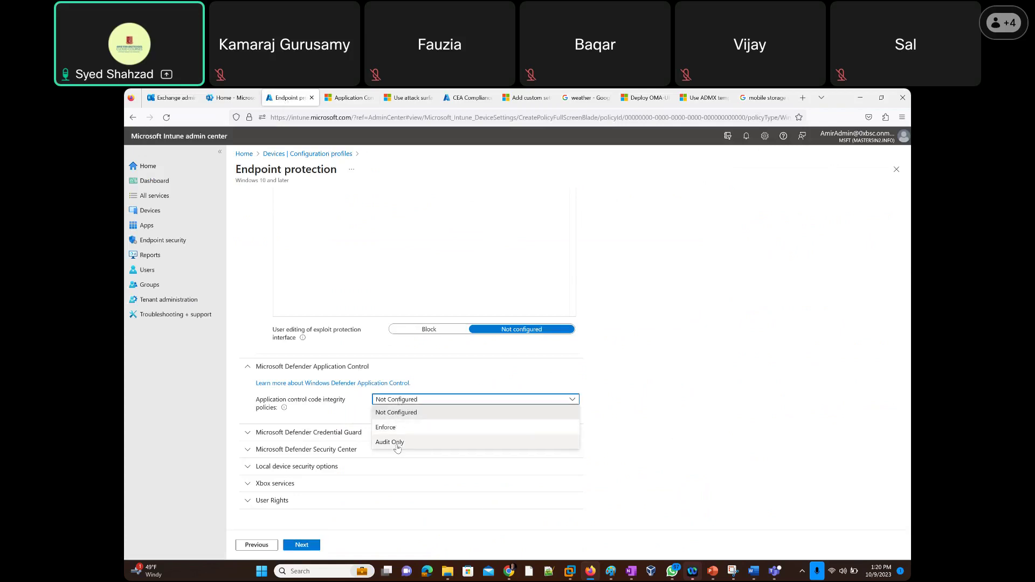
left_click(397, 443)
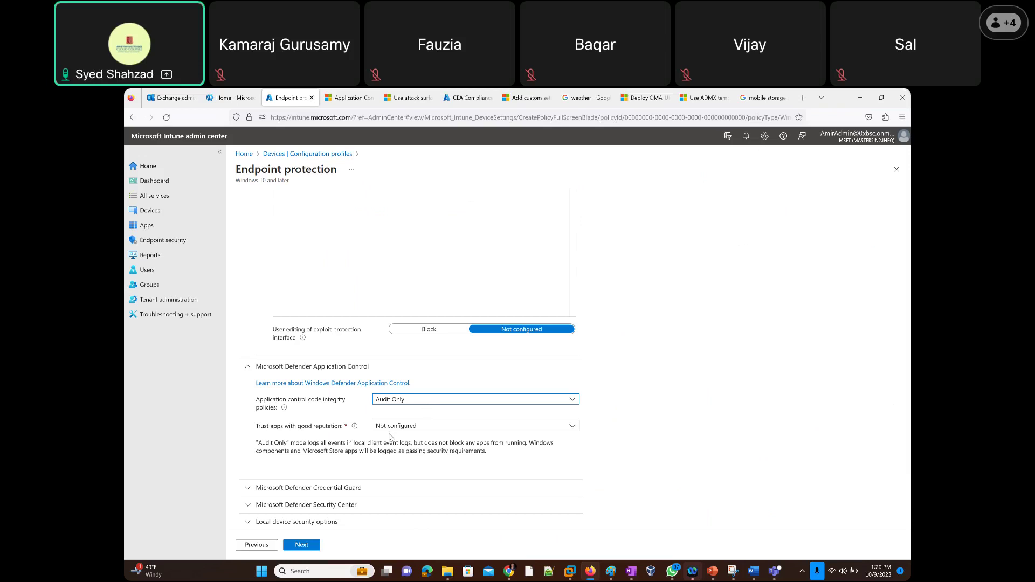
left_click(401, 429)
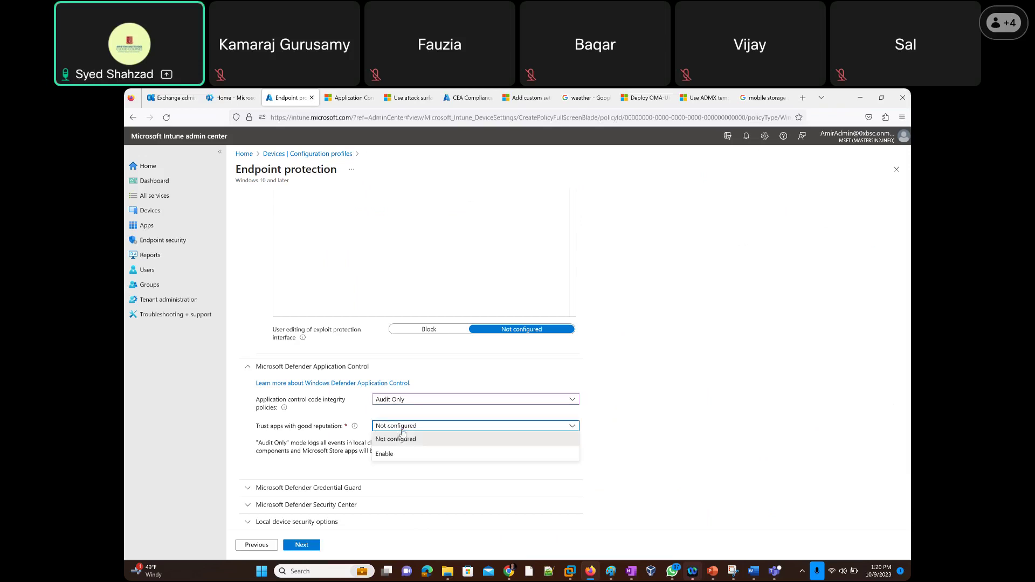
left_click(402, 458)
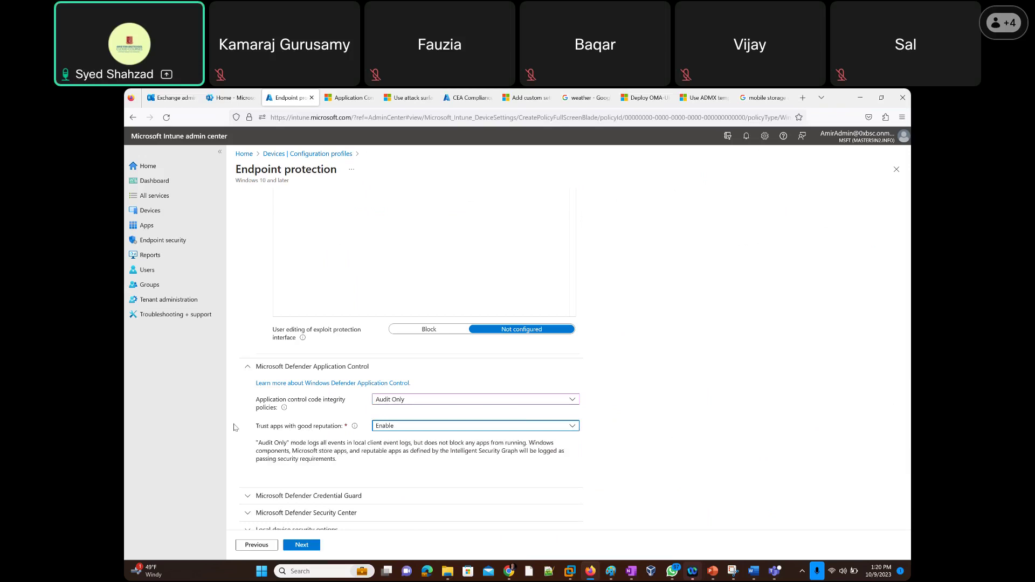
scroll(241, 429, "down", 2)
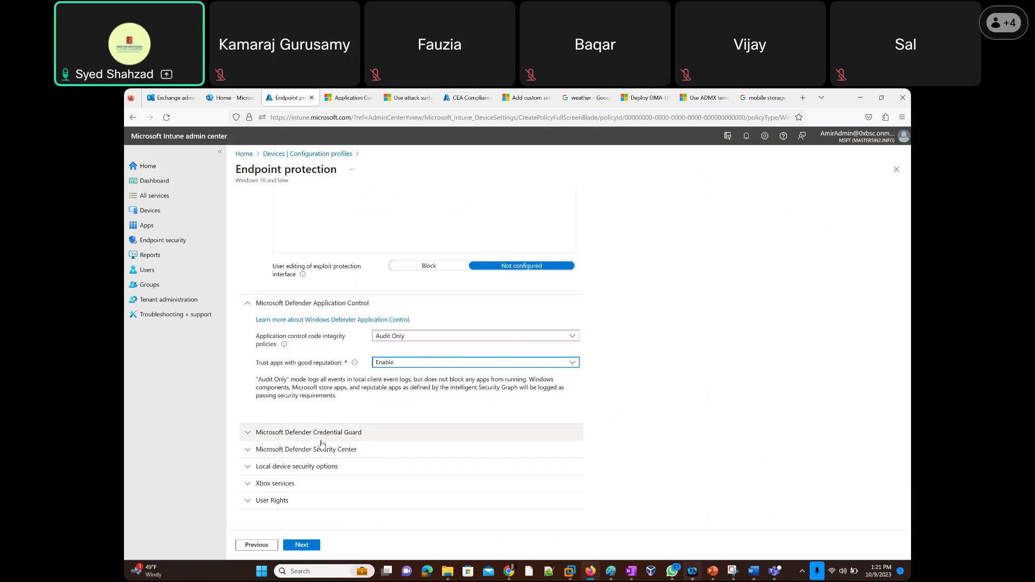
Leave Credential Guard Not configured and open its Policy CSP - DeviceGuard help article.
left_click(250, 433)
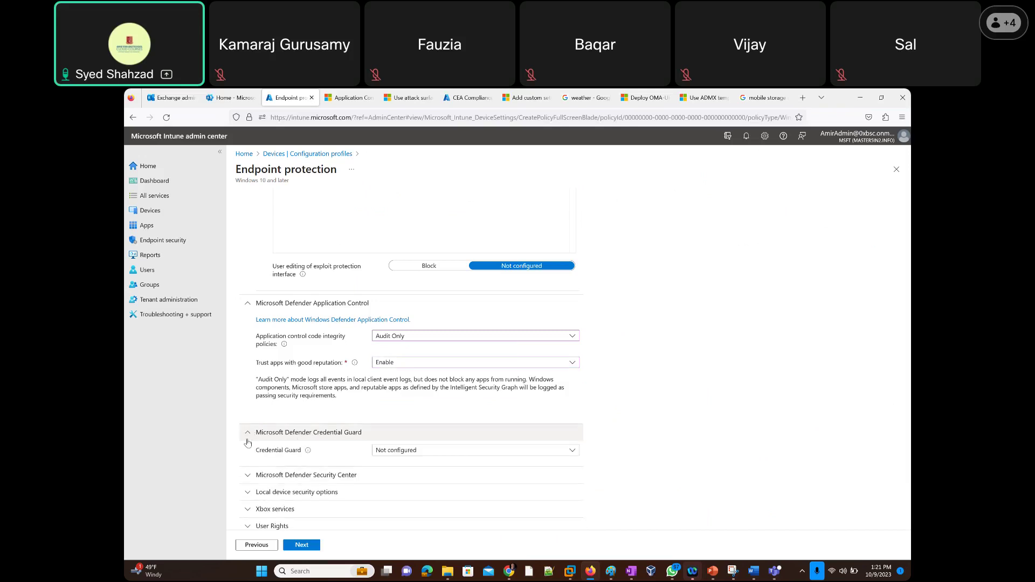
left_click(398, 451)
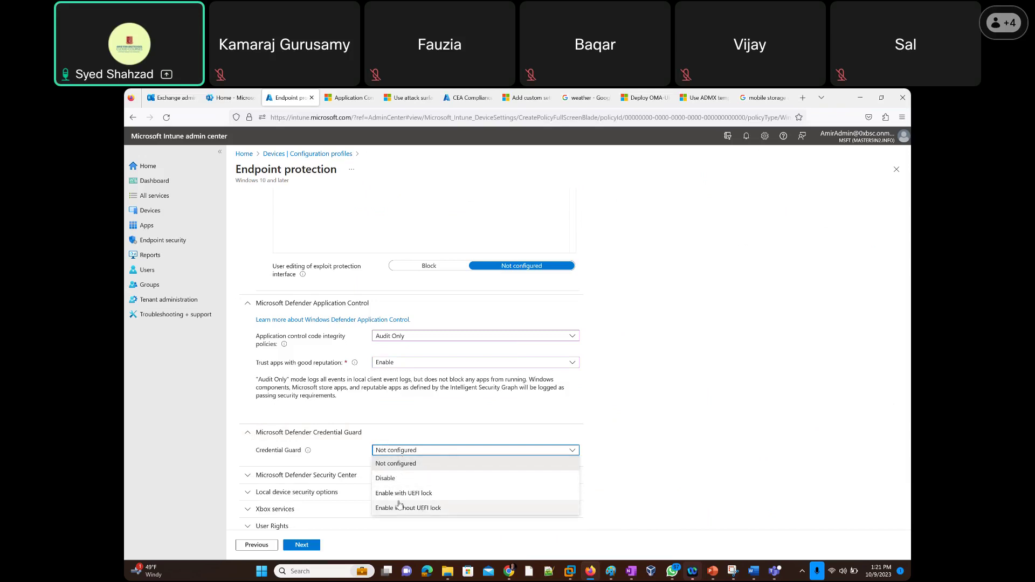
mouse_move(308, 452)
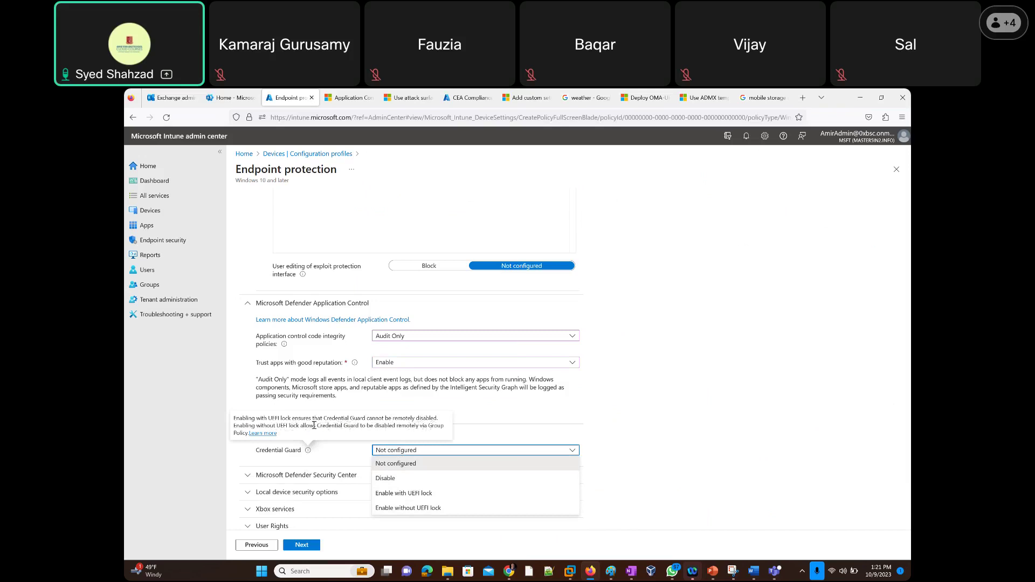
left_click(264, 434)
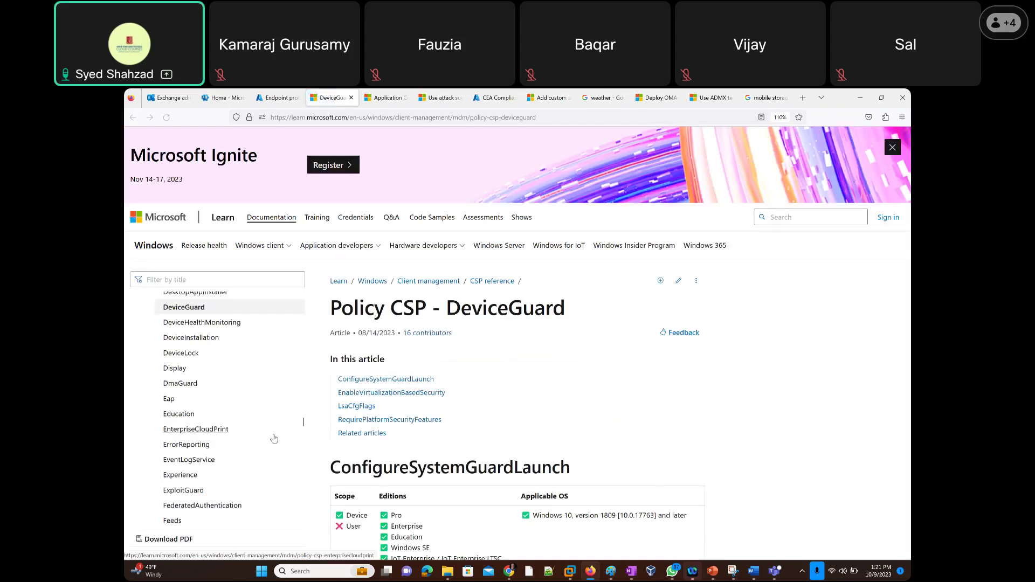
Scroll through the Policy CSP - DeviceGuard article.
scroll(511, 363, "down", 4)
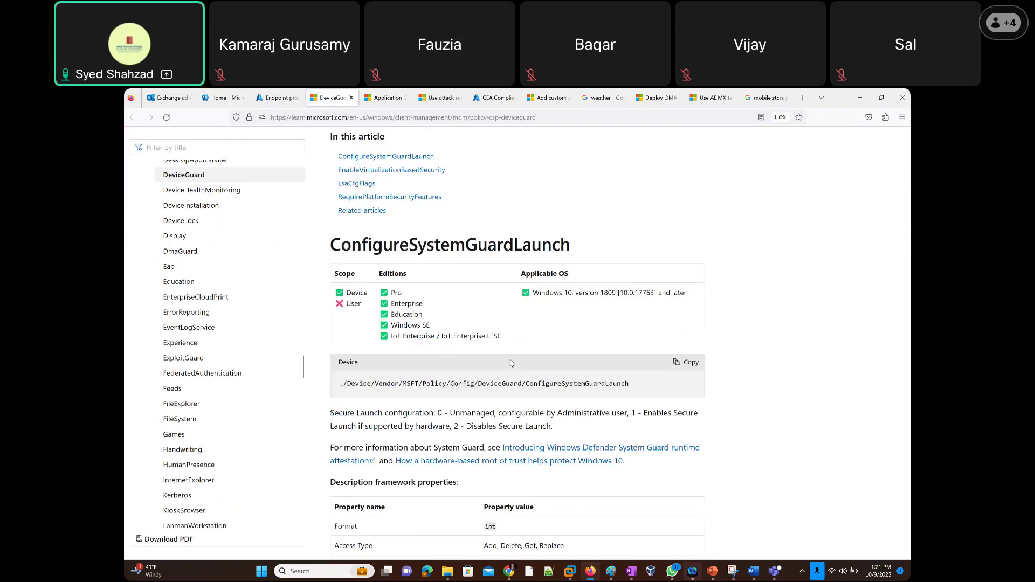
scroll(485, 371, "down", 3)
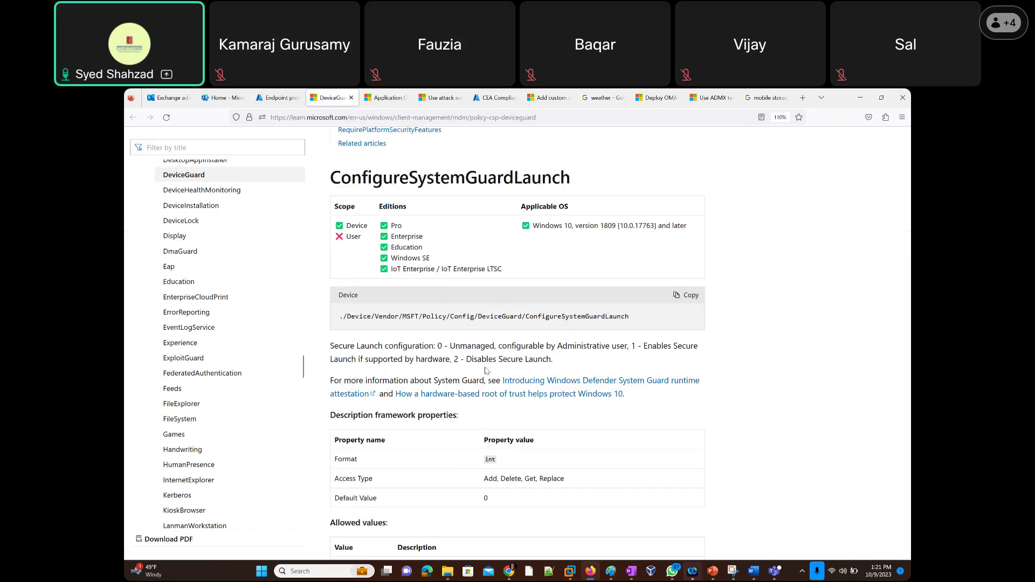
scroll(486, 371, "down", 4)
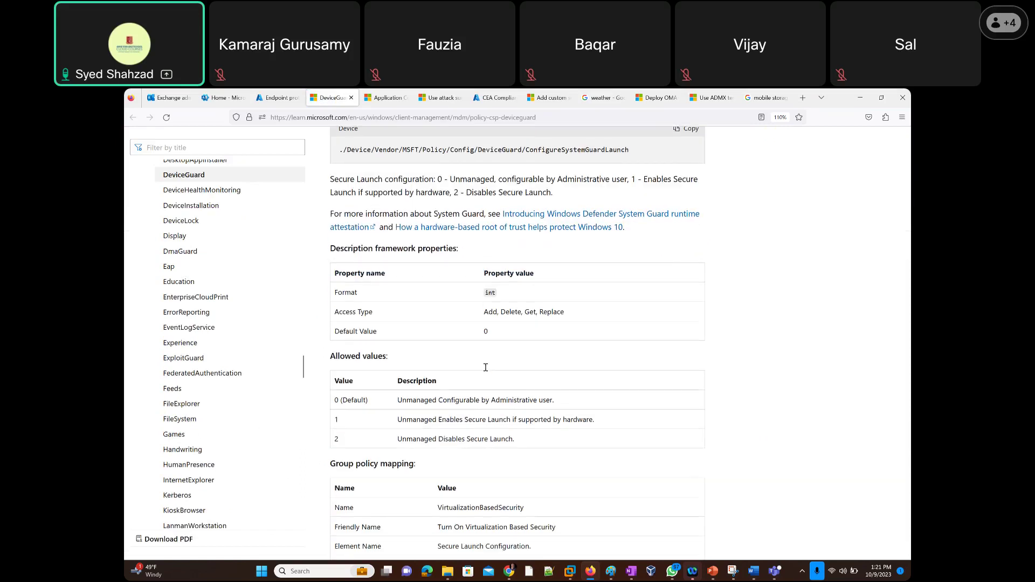
scroll(485, 367, "down", 9)
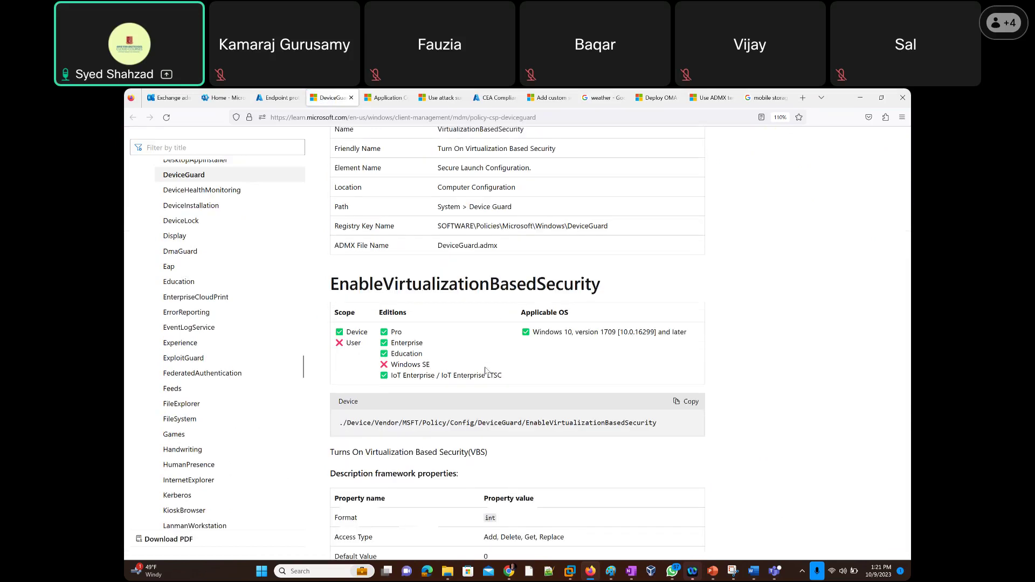
scroll(485, 367, "down", 4)
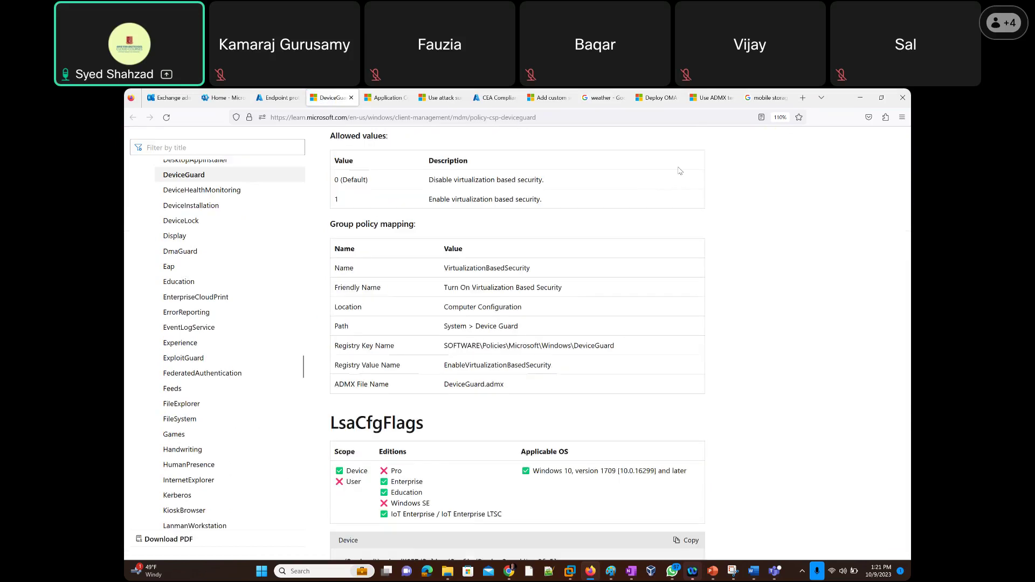
In a new tab, search Google for 'Microsoft credential guard' and open the Credential Guard overview.
left_click(821, 99)
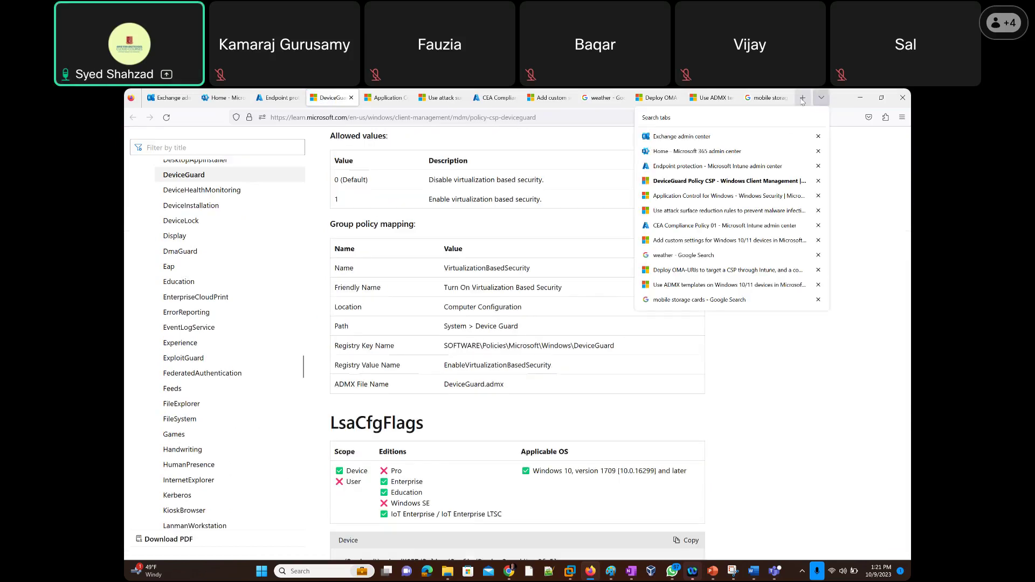
left_click(802, 98)
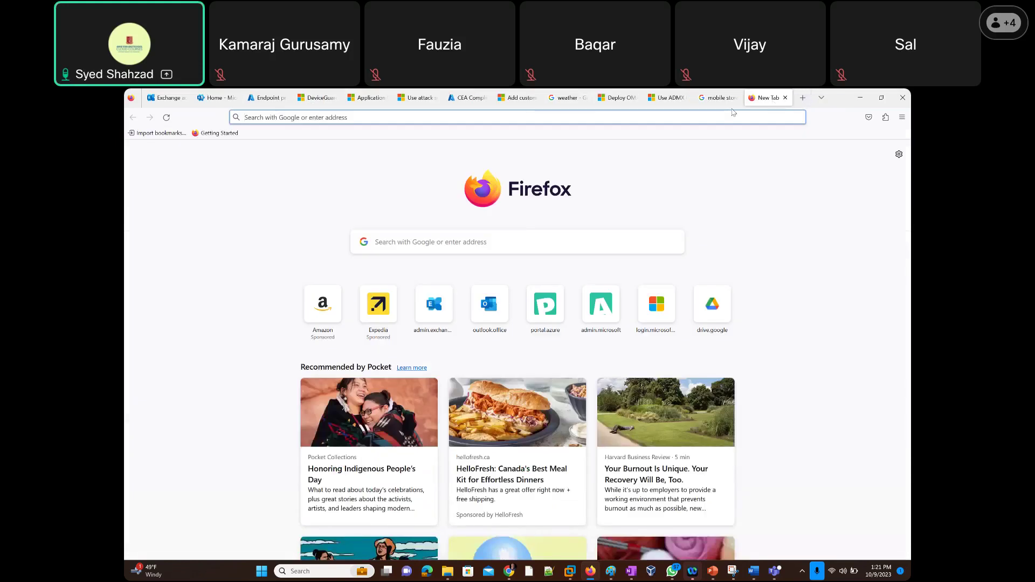
type("Microso")
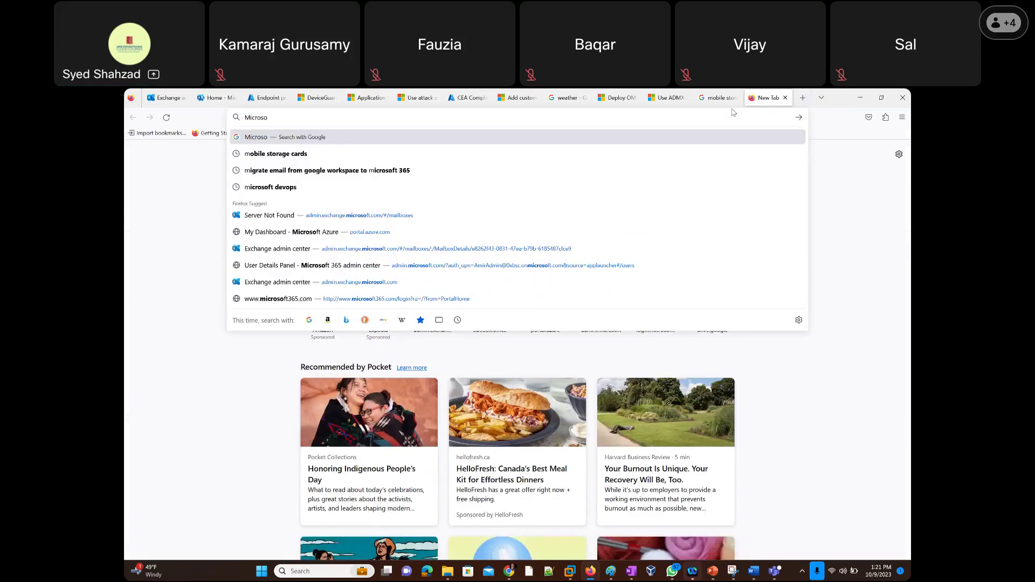
type("ft credentia")
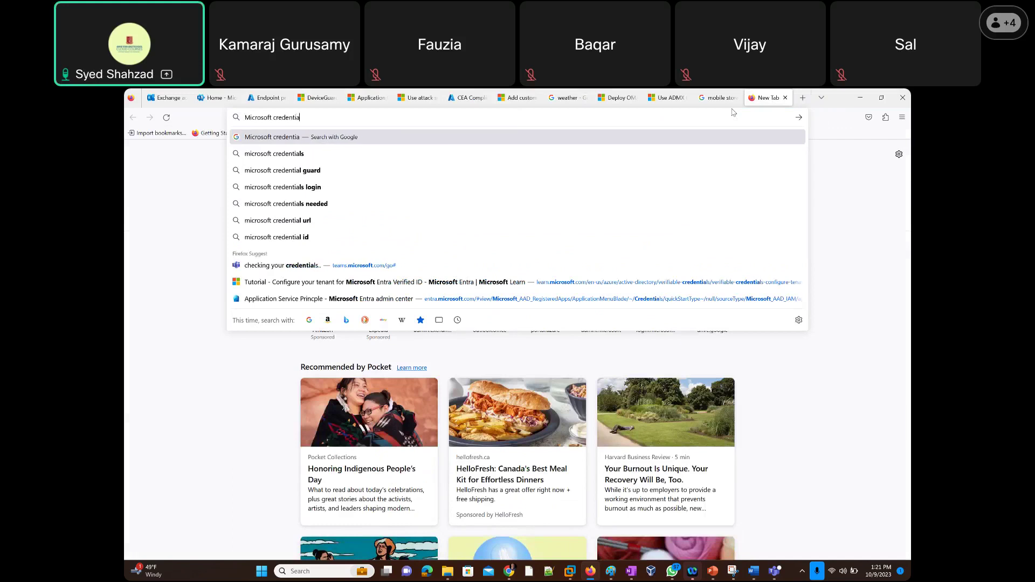
type("l guard")
key("Return")
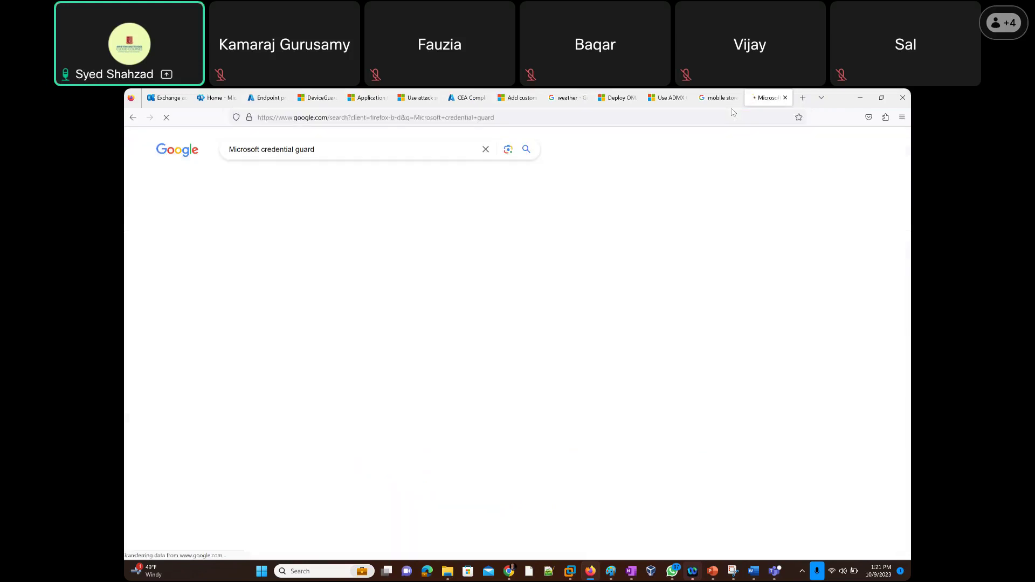
left_click(302, 242)
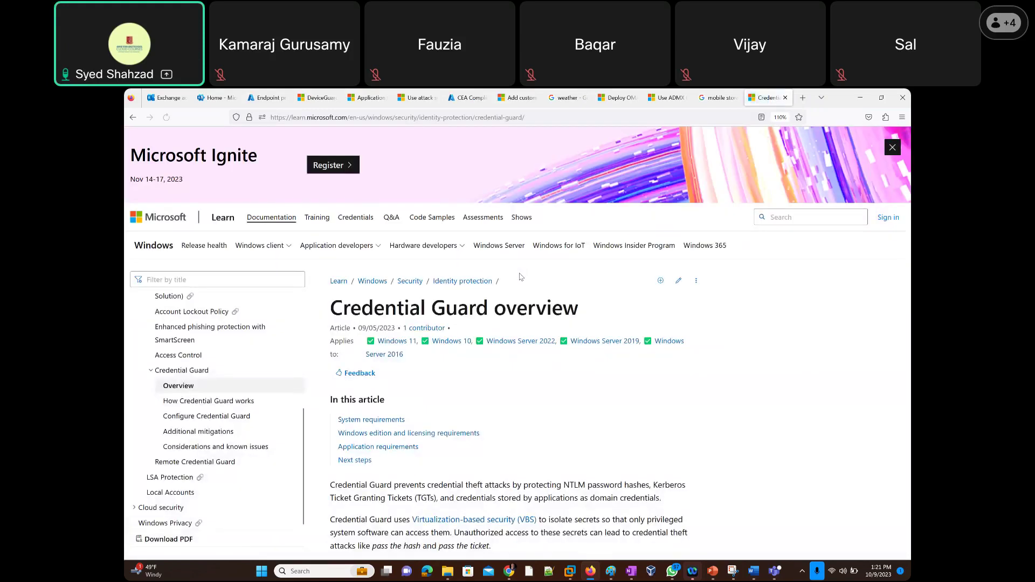
Highlight 'NTLM password hashes' in the article, then finish writing 'windows' on the Paint whiteboard.
scroll(521, 278, "down", 2)
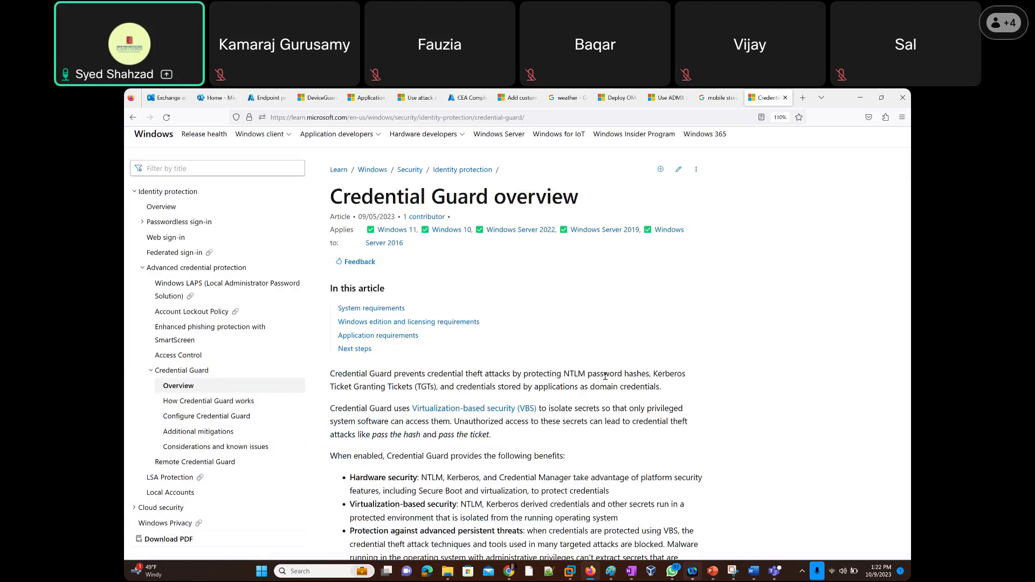
left_click_drag(649, 374, 557, 373)
mouse_move(613, 577)
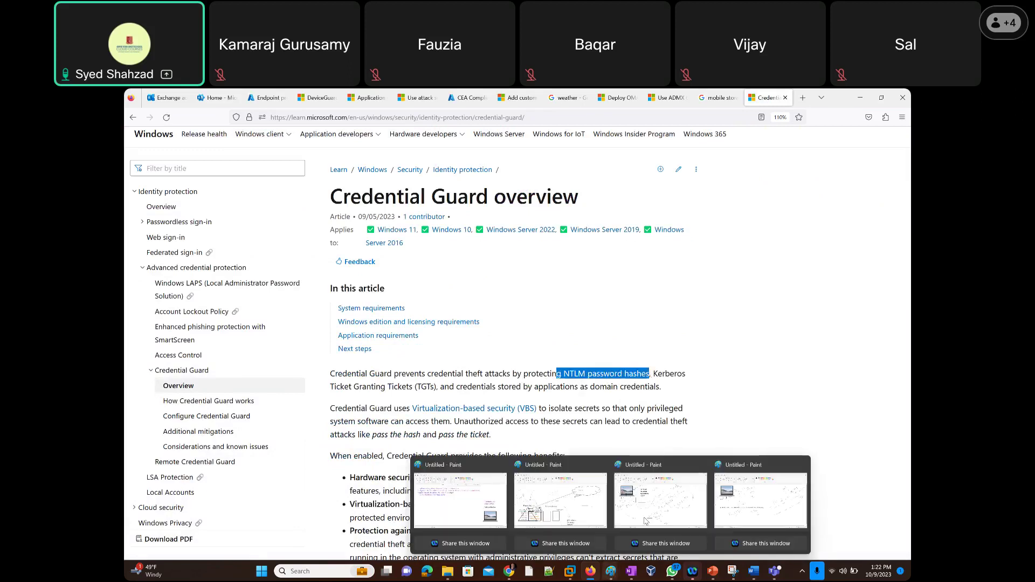
left_click(614, 485)
mouse_move(285, 499)
left_mouse_down()
mouse_move(298, 479)
mouse_move(312, 496)
mouse_move(325, 482)
left_mouse_up()
left_click_drag(334, 478, 363, 484)
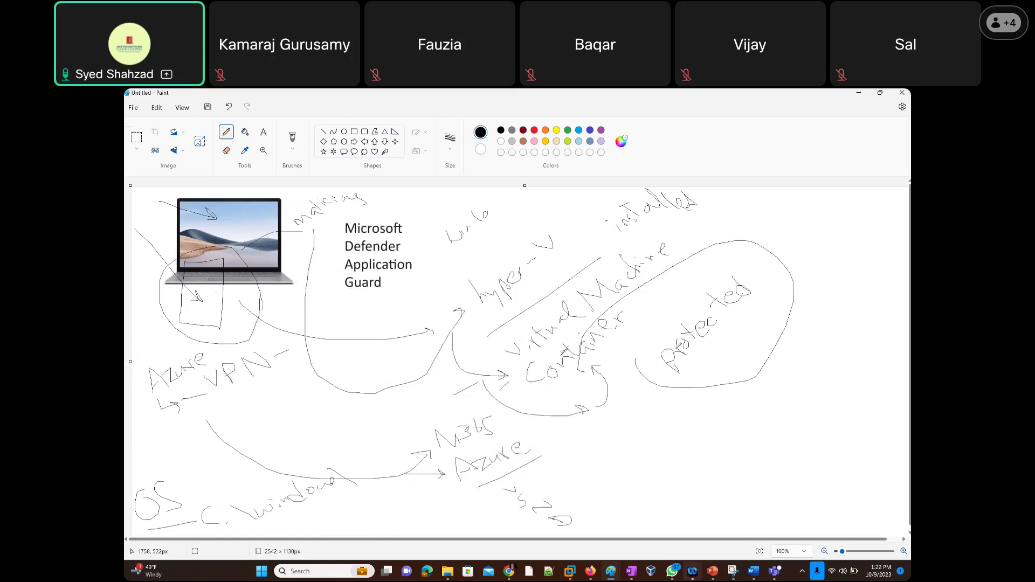
Switch from Paint back to the Credential Guard overview article with Alt+Tab.
key("alt+Tab")
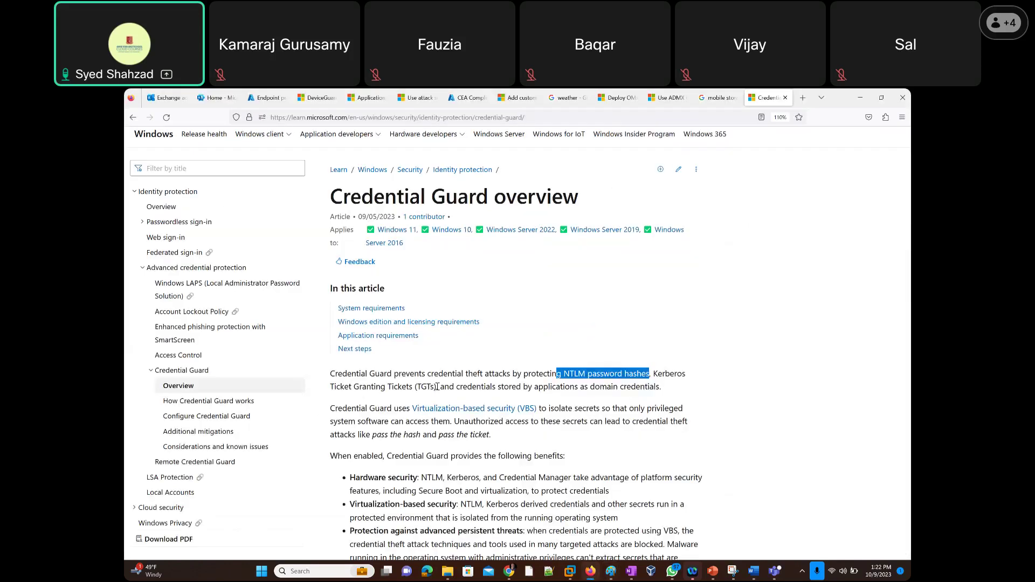
left_click_drag(437, 387, 330, 390)
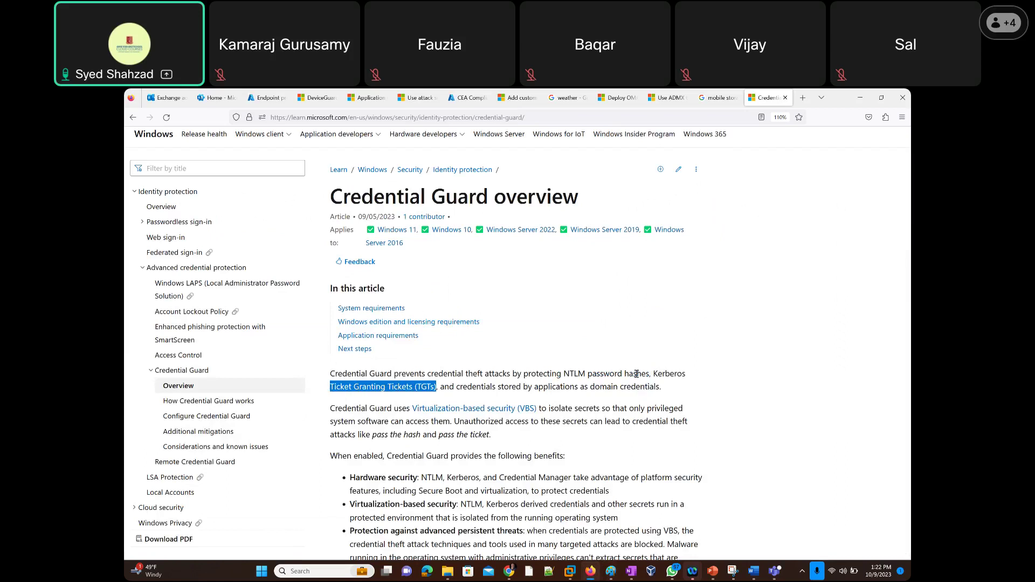
Highlight Kerberos TGTs, the protected credential types and 'Credential Guard', then select the page URL.
left_click_drag(654, 374, 438, 387)
left_click_drag(660, 388, 520, 373)
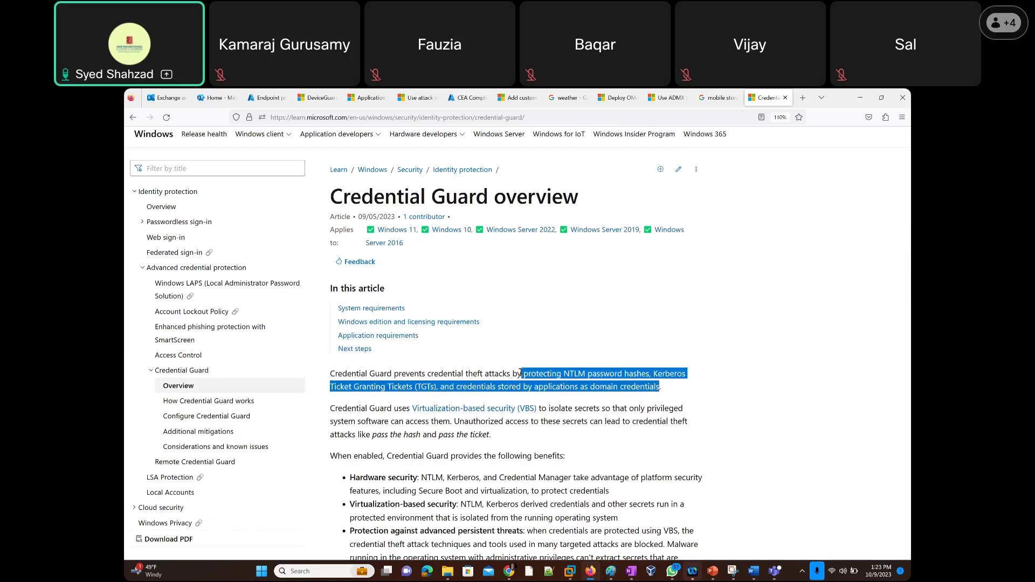
left_click(393, 373)
left_click_drag(393, 373, 329, 374)
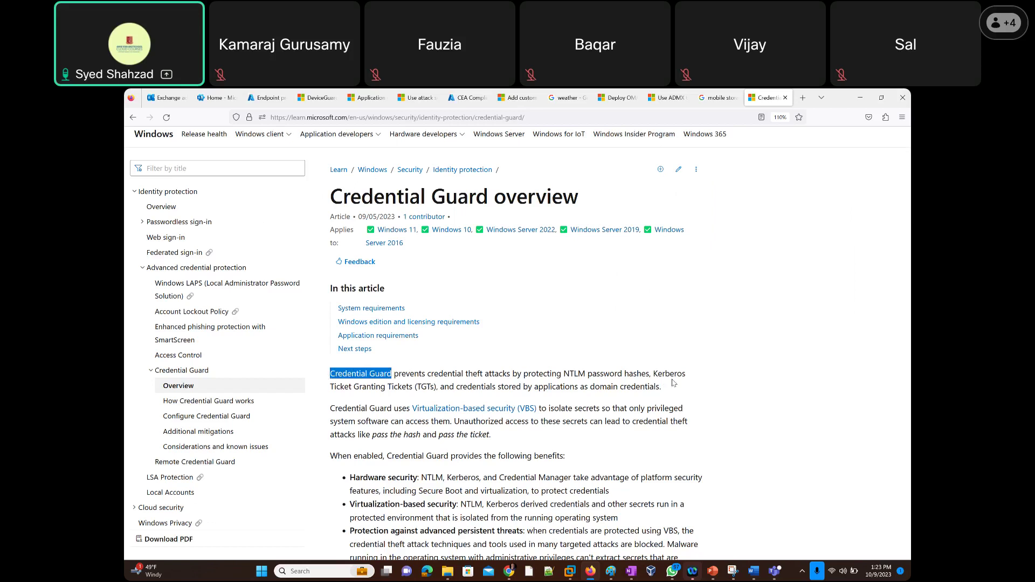
left_click(538, 118)
key("ctrl+c")
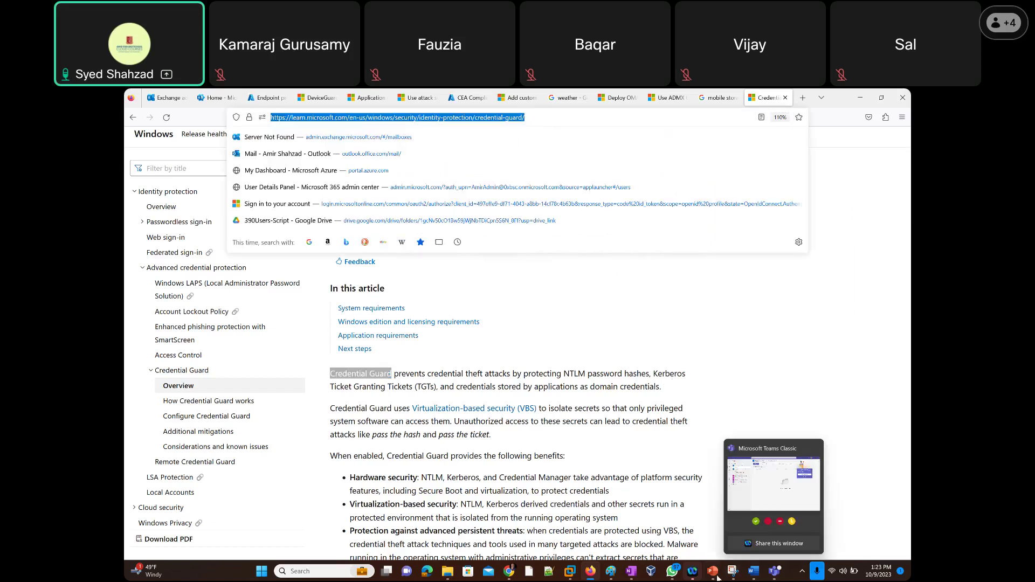
Add a new PowerPoint slide and paste the Credential Guard article's URL into it.
mouse_move(715, 577)
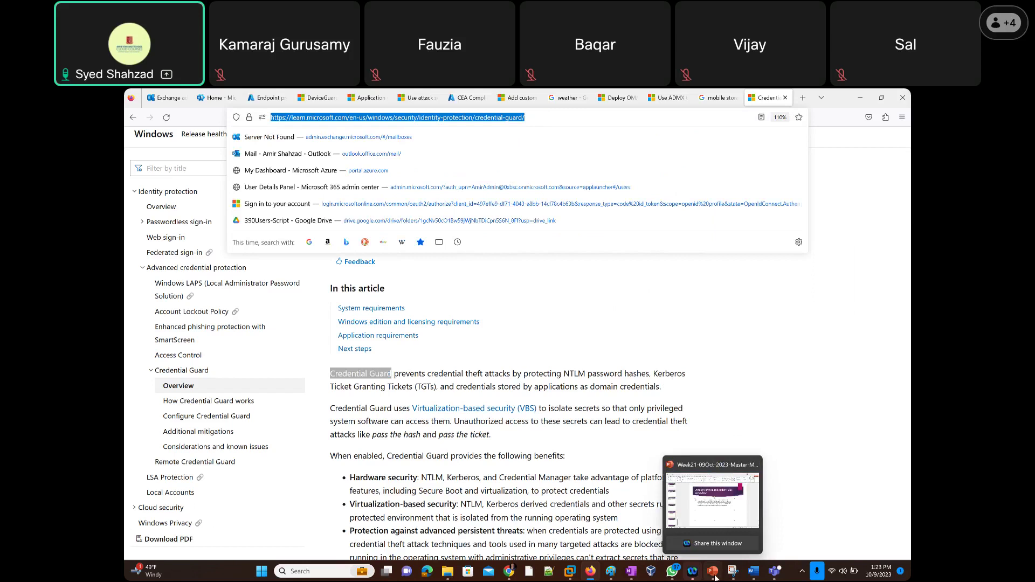
left_click(715, 577)
key("ctrl+m")
left_click(399, 330)
key("ctrl+v")
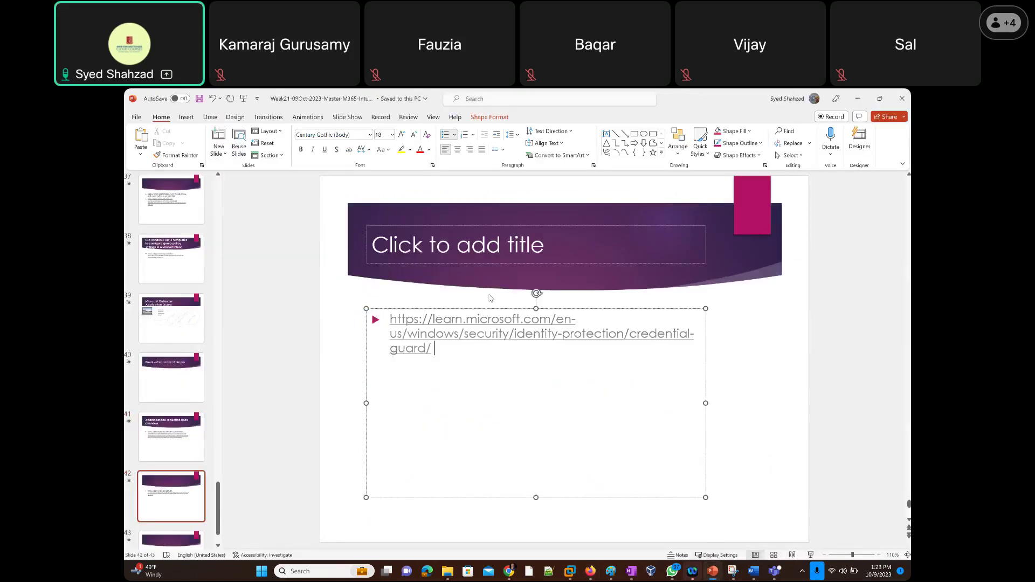
Copy the title 'Credential Guard overview' from the article to the slide and return to Intune.
key("alt+Tab")
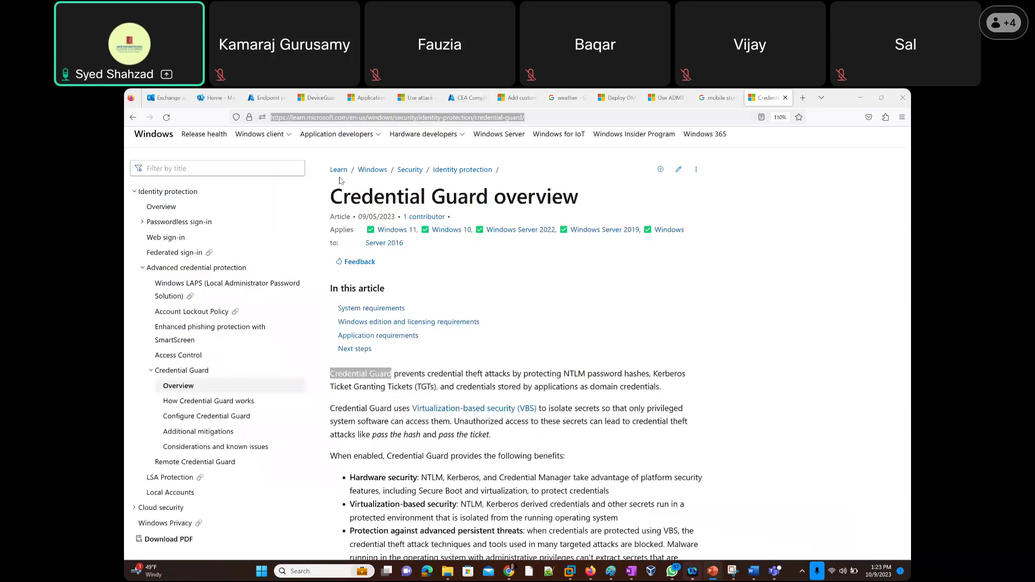
triple_click(345, 196)
key("alt+Tab")
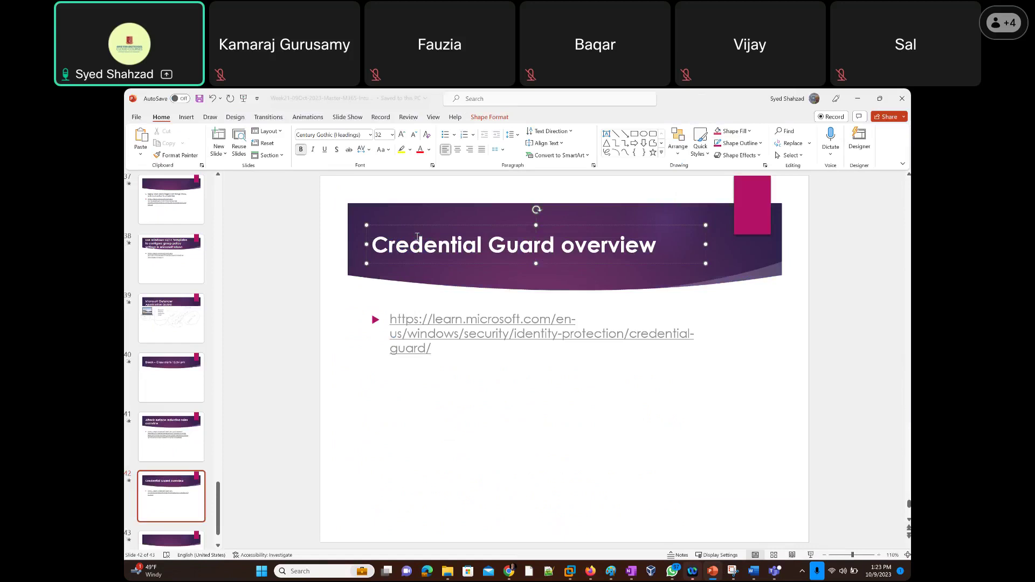
key("alt+Tab")
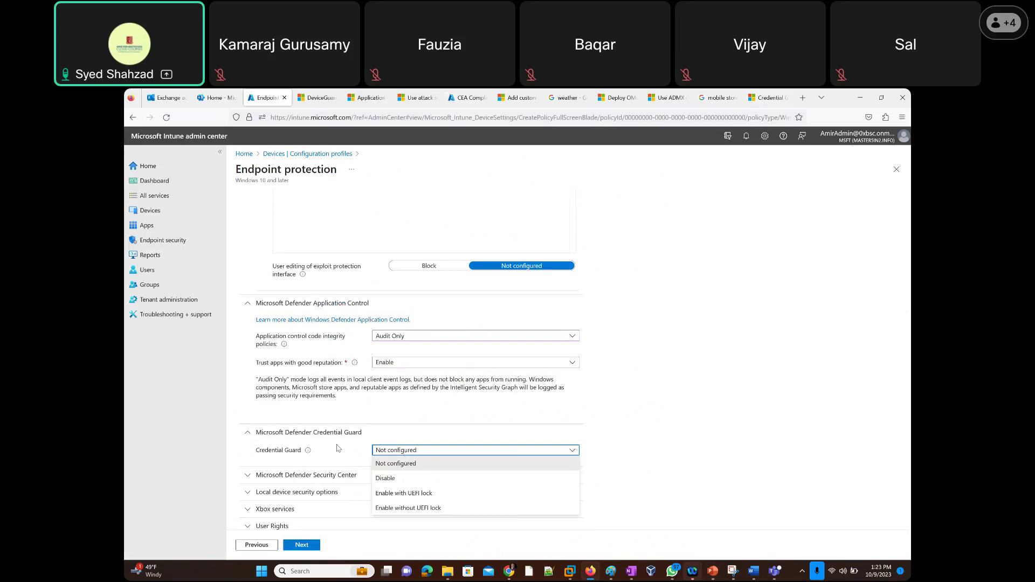
Leave Credential Guard Not configured and expand the Microsoft Defender Security Center settings.
left_click(637, 438)
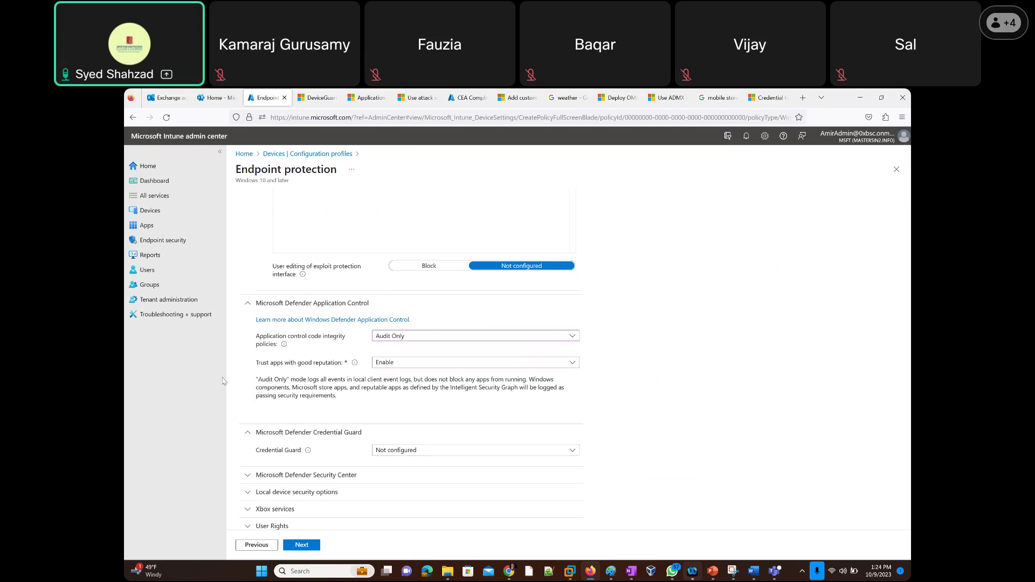
scroll(240, 456, "down", 1)
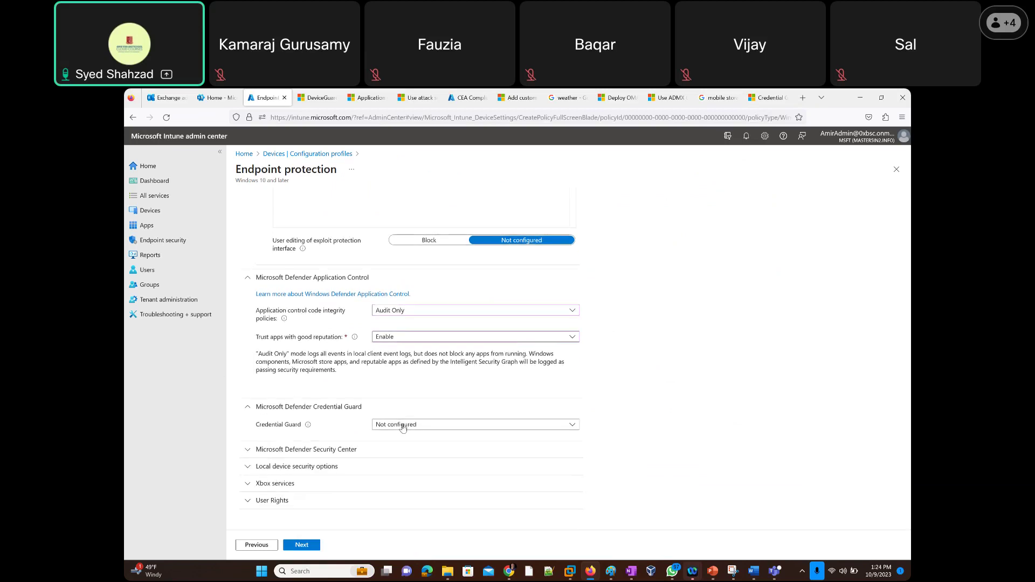
left_click(248, 452)
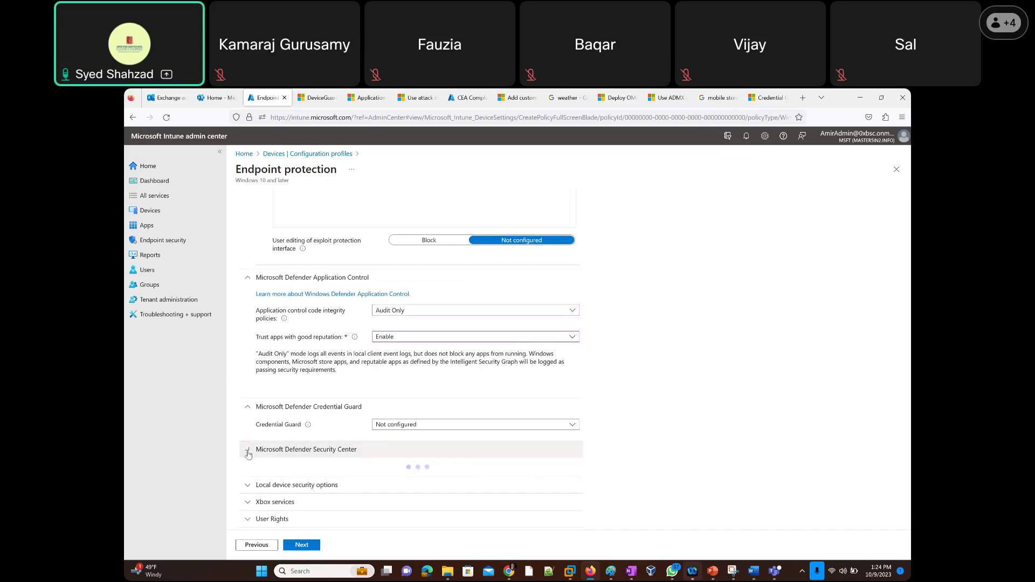
scroll(232, 463, "down", 3)
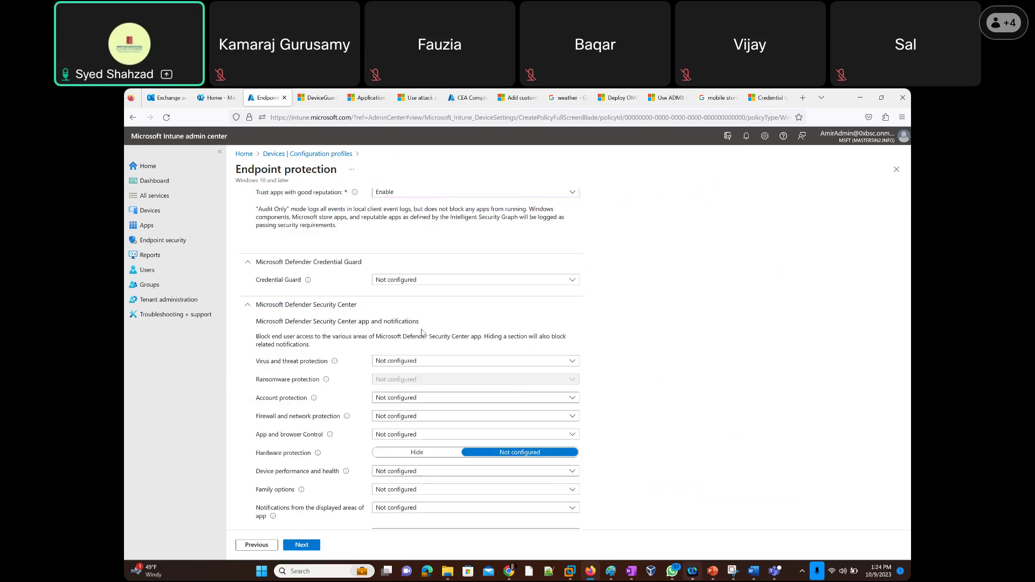
Open Windows Security by searching 'security', review it, then close it.
left_click(302, 570)
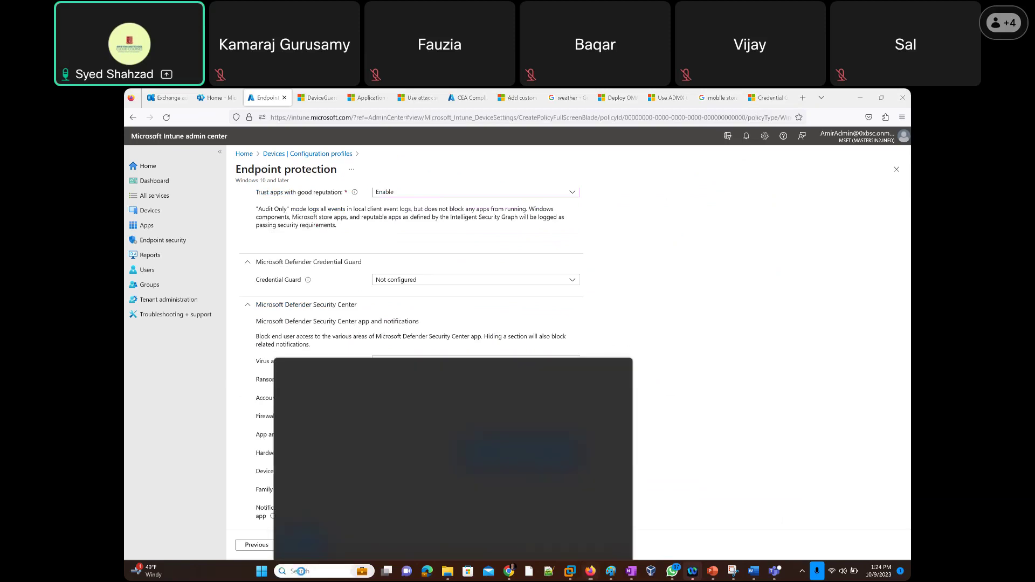
type("security")
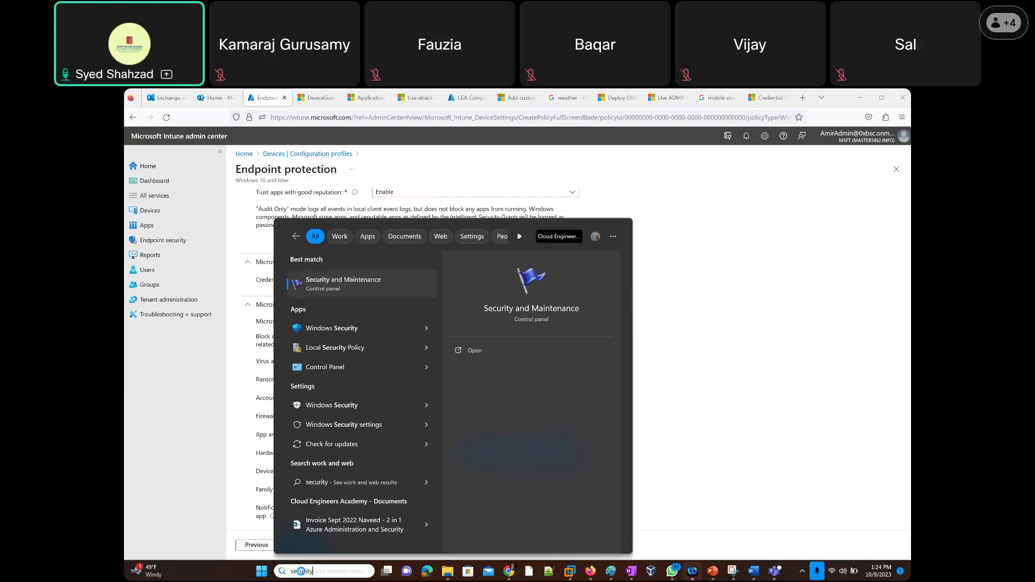
left_click(341, 332)
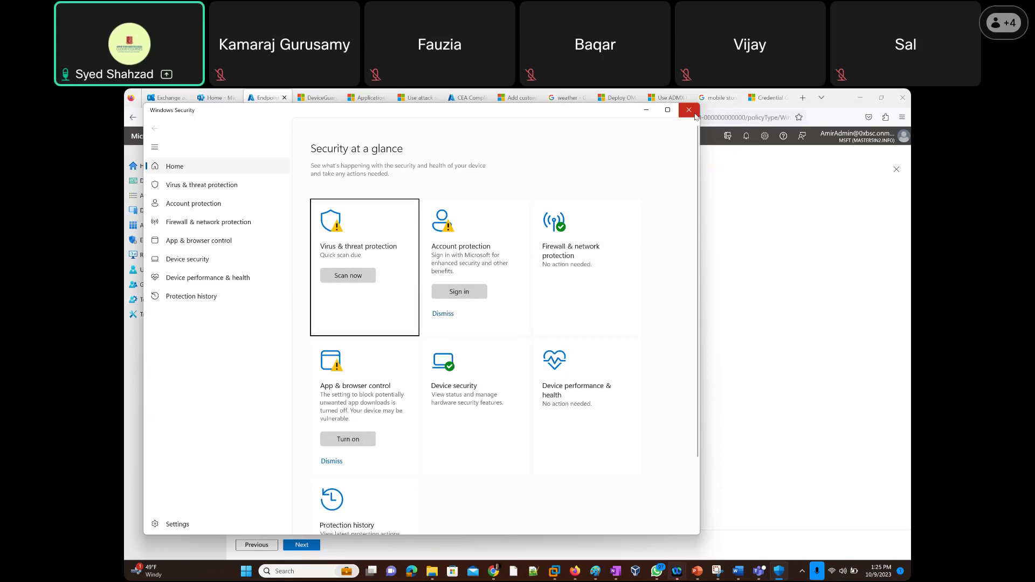
left_click(693, 114)
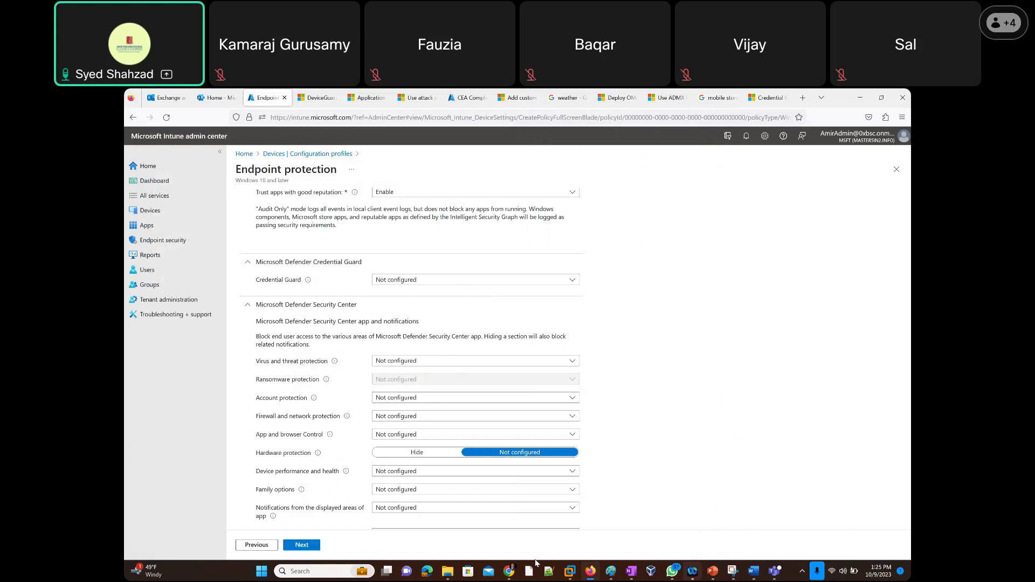
Reopen Windows Security, minimize it, and open Intune's Virus and threat protection dropdown.
left_click(326, 572)
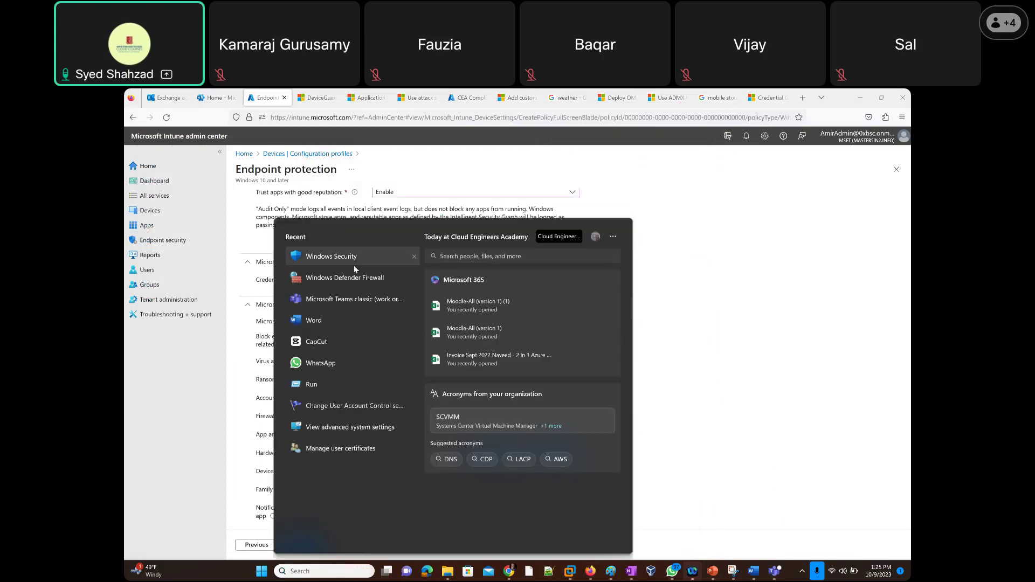
left_click(354, 259)
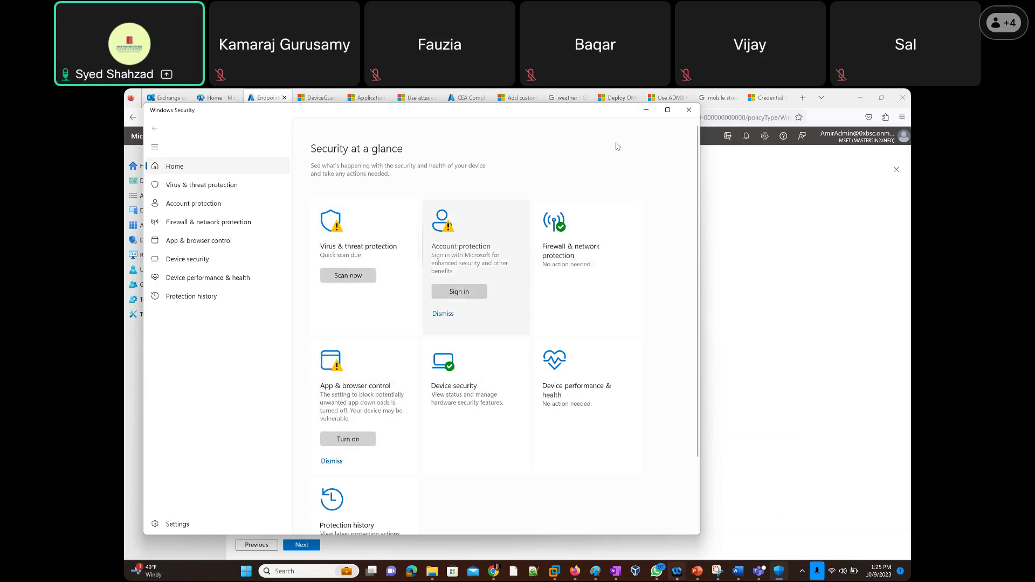
left_click(645, 113)
left_click(423, 360)
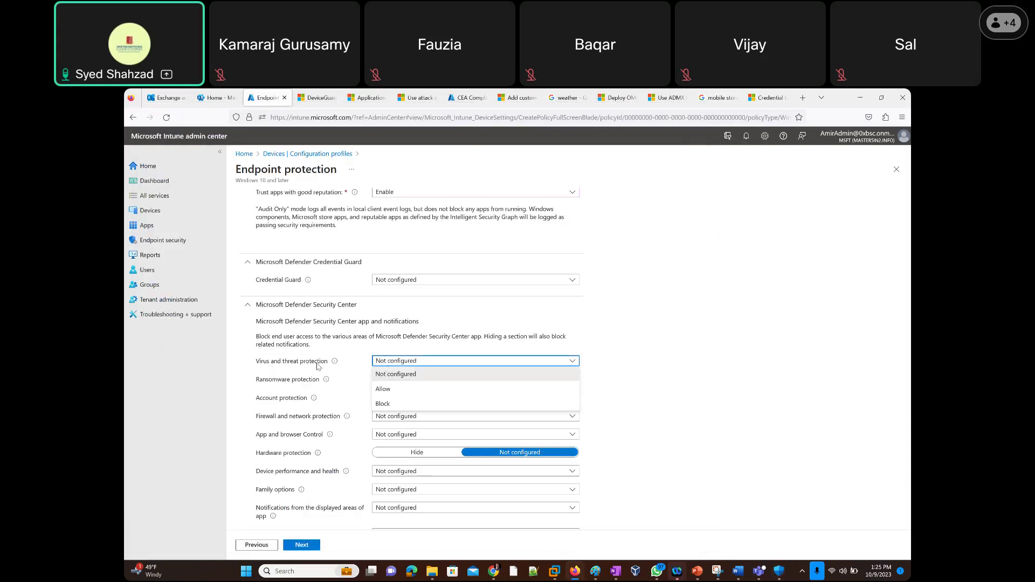
left_click(703, 374)
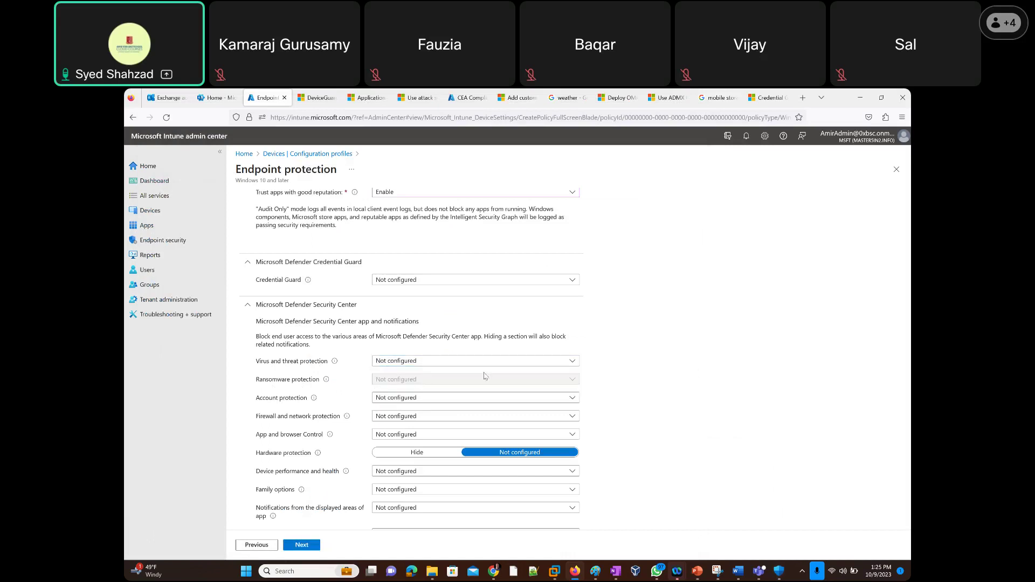
left_click(382, 363)
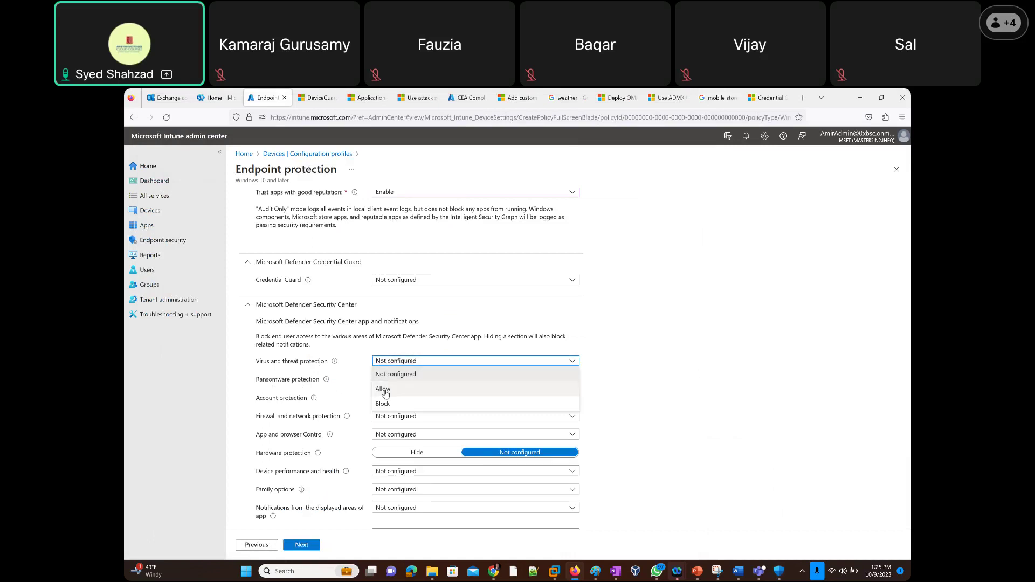
Set both Virus and threat protection and Ransomware protection to Allow.
left_click(385, 390)
left_click(388, 381)
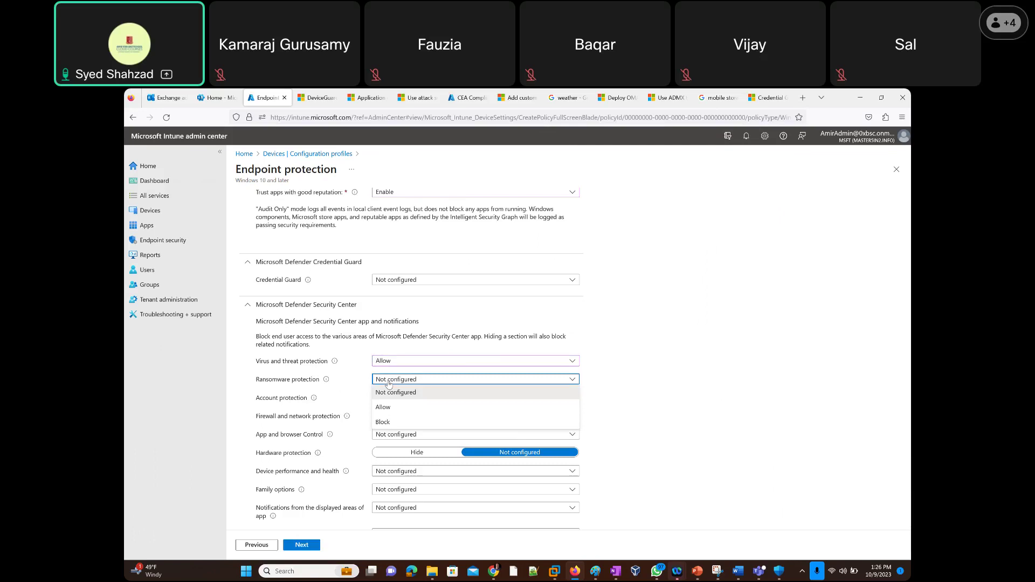
left_click(383, 408)
mouse_move(326, 384)
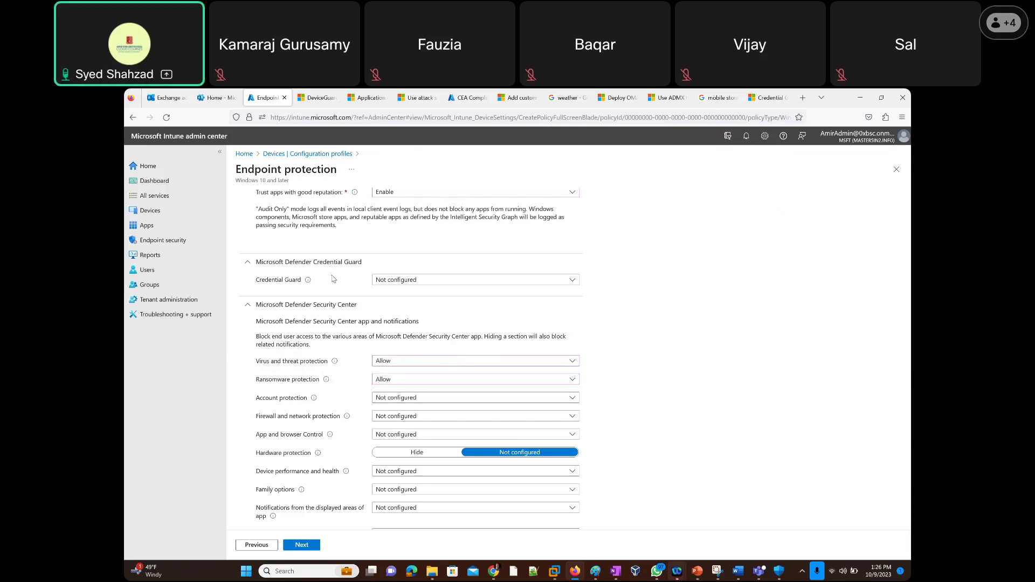
scroll(332, 279, "up", 4)
scroll(330, 337, "down", 4)
left_click(399, 402)
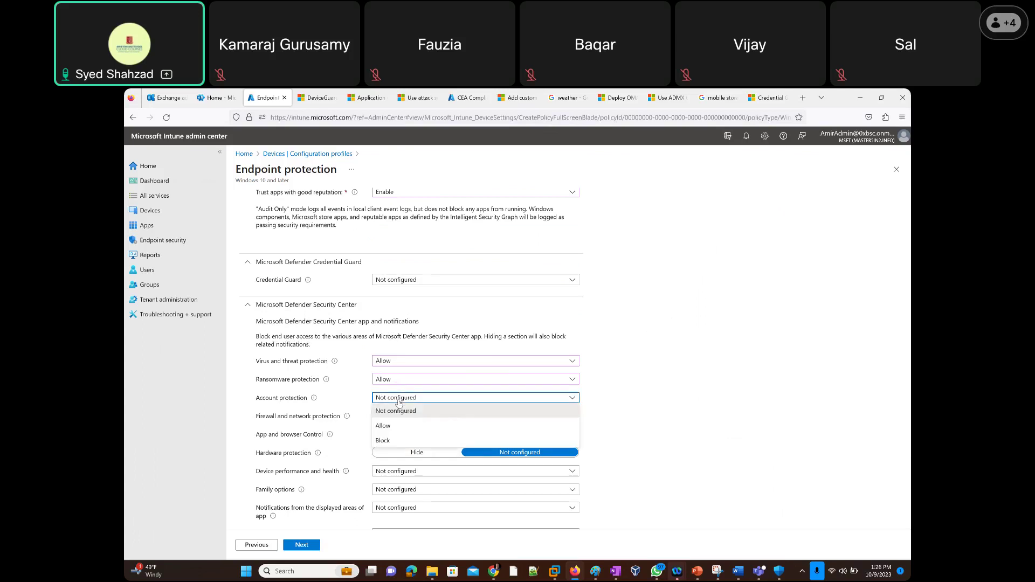
left_click(396, 411)
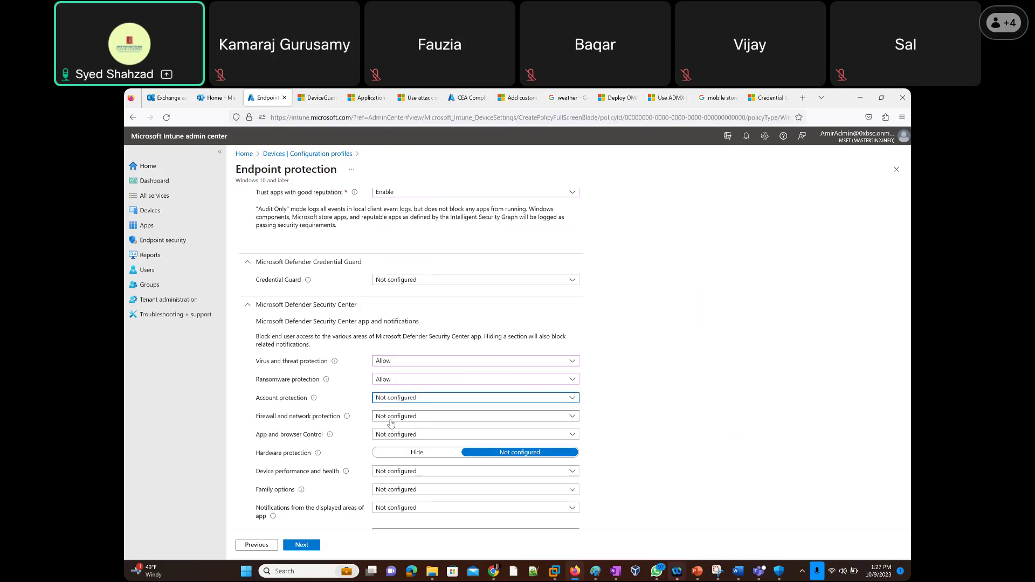
left_click(391, 423)
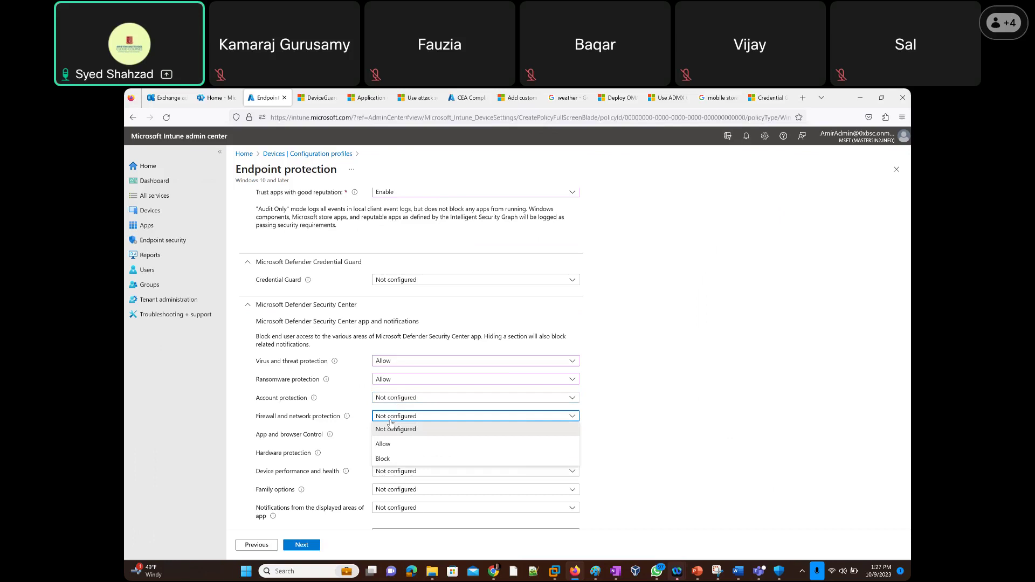
left_click(391, 424)
left_click(387, 436)
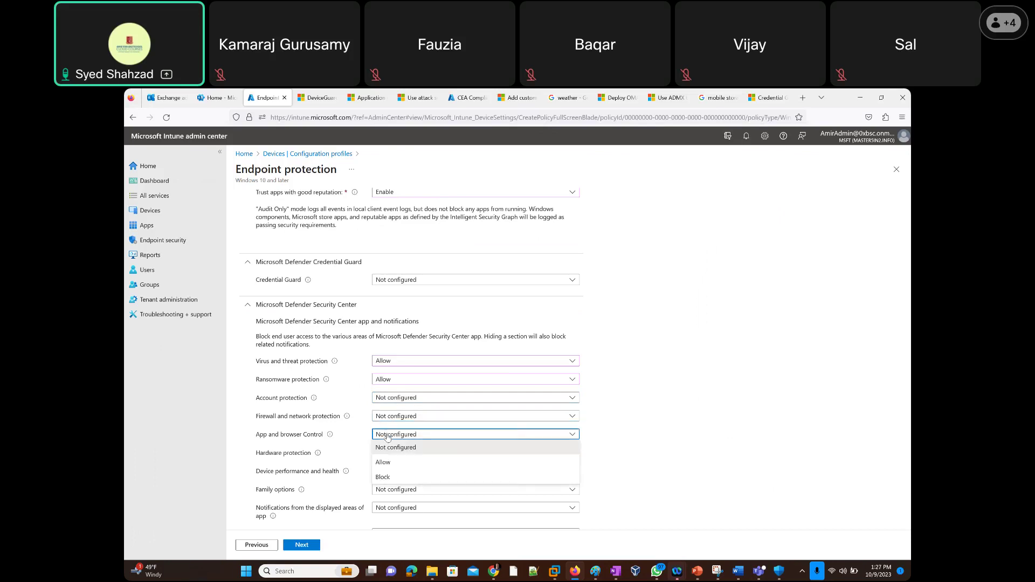
left_click(387, 436)
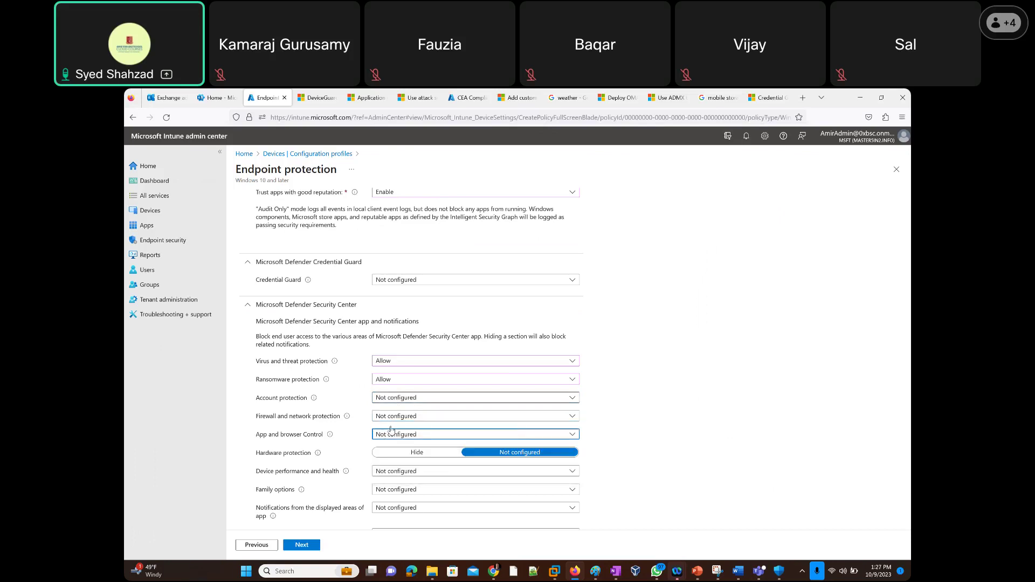
left_click(390, 478)
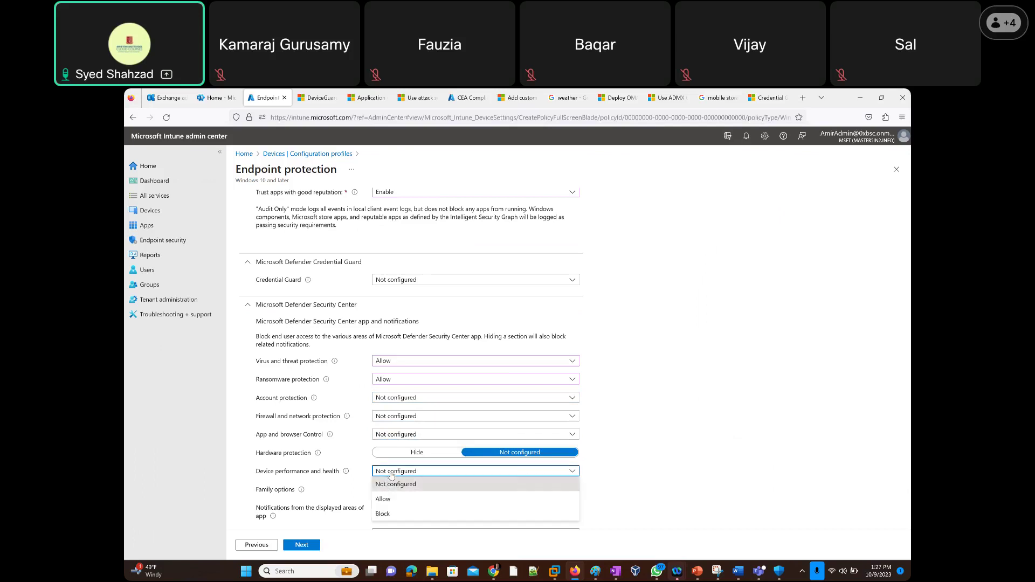
left_click(372, 482)
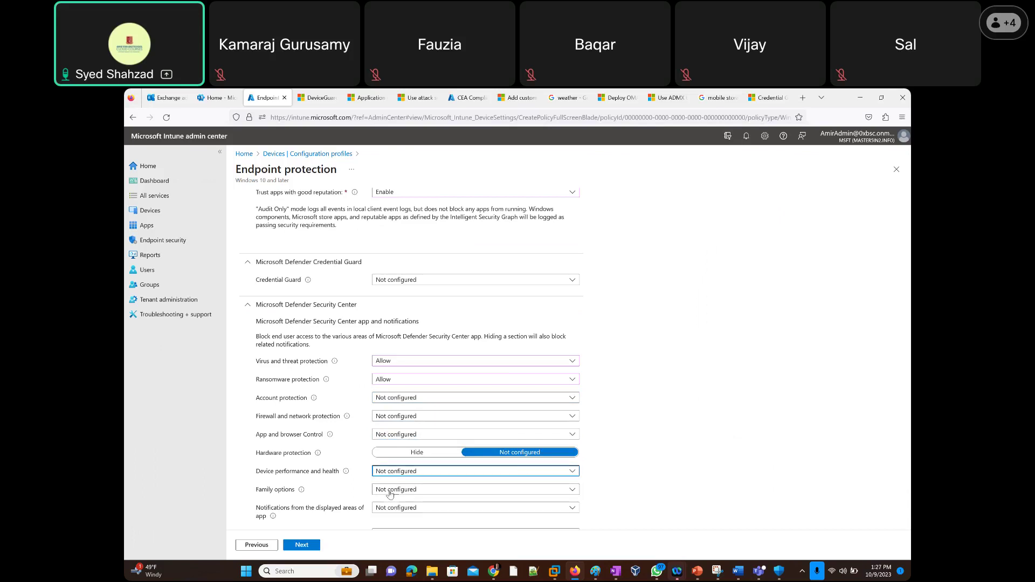
left_click(390, 492)
left_click(390, 493)
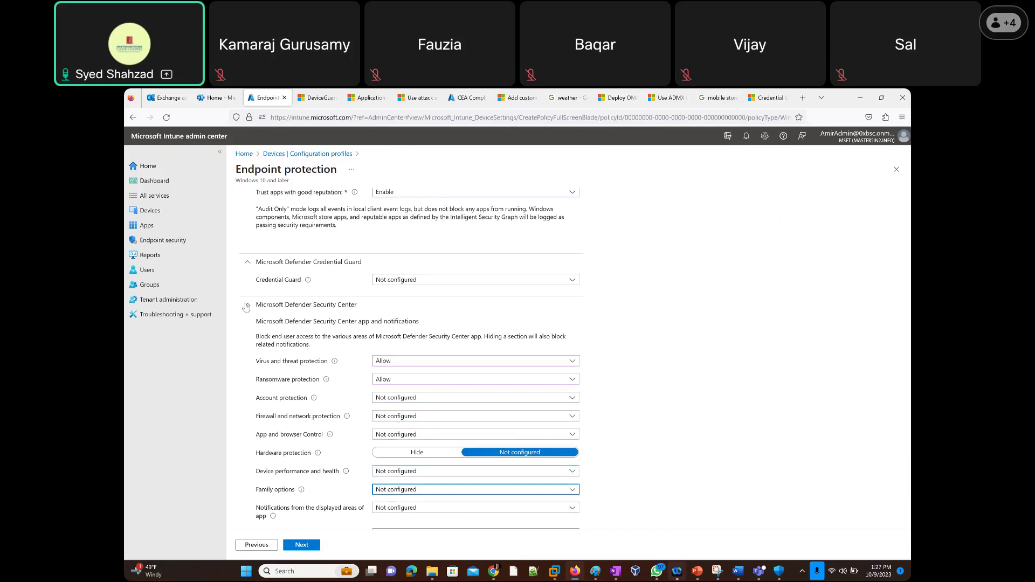
scroll(249, 370, "down", 2)
scroll(250, 370, "down", 5)
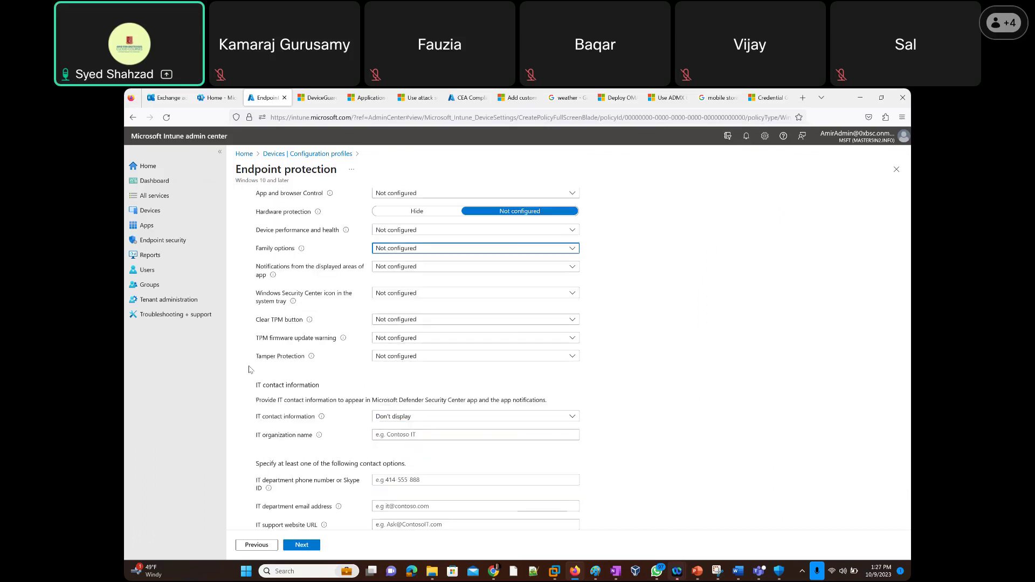
scroll(249, 369, "up", 2)
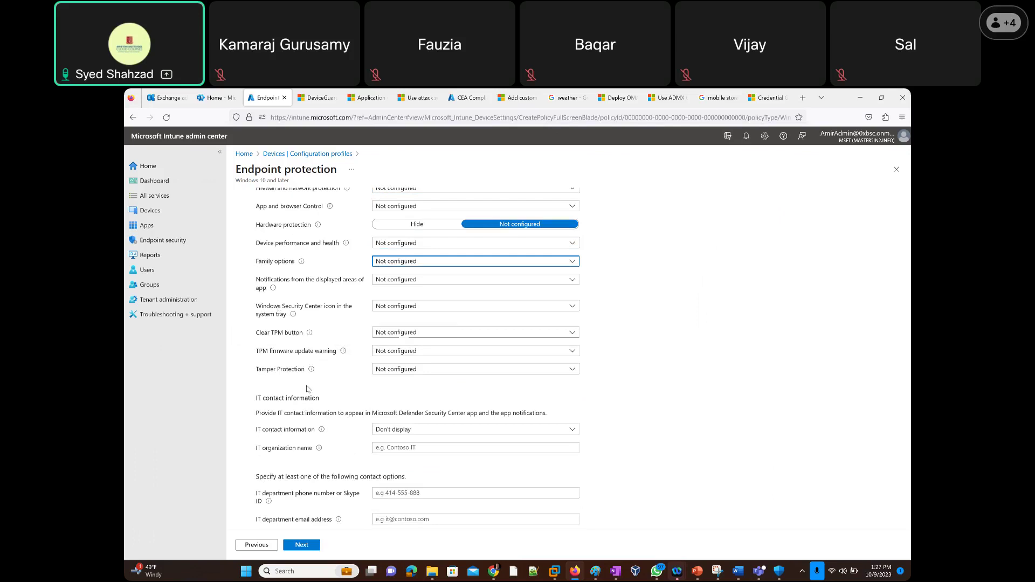
left_click(399, 371)
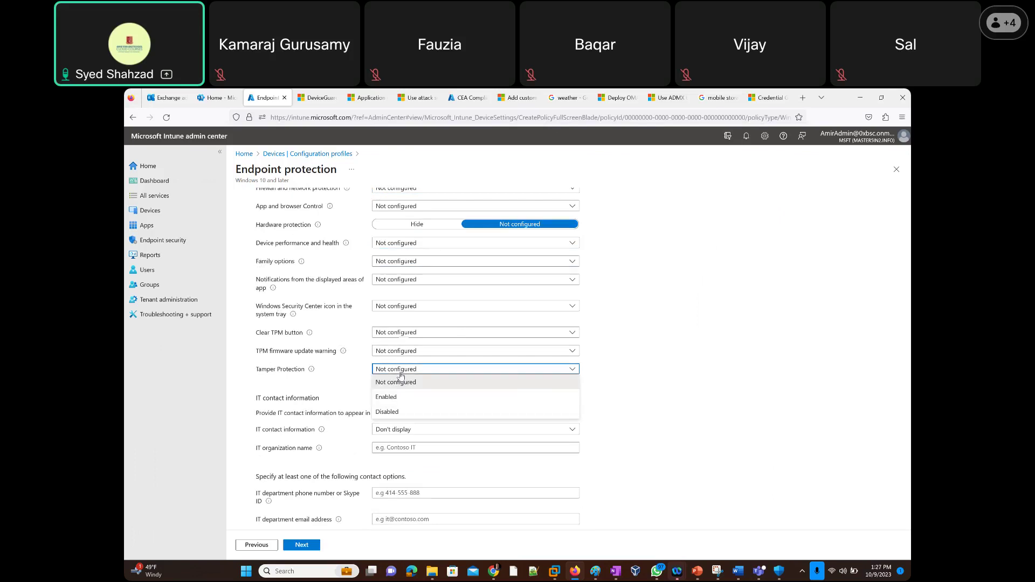
left_click(400, 381)
scroll(276, 408, "down", 3)
left_click(403, 333)
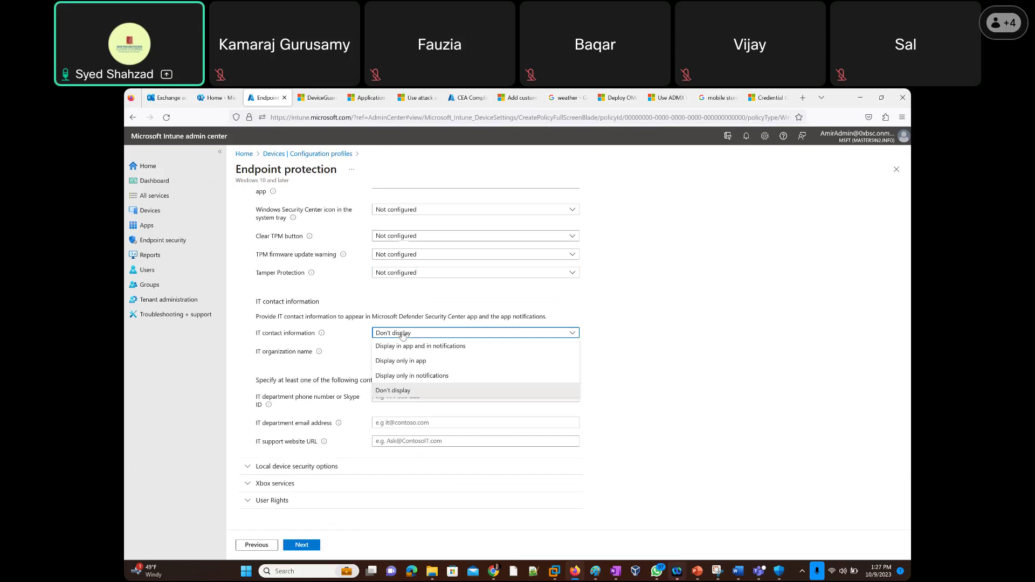
left_click(402, 335)
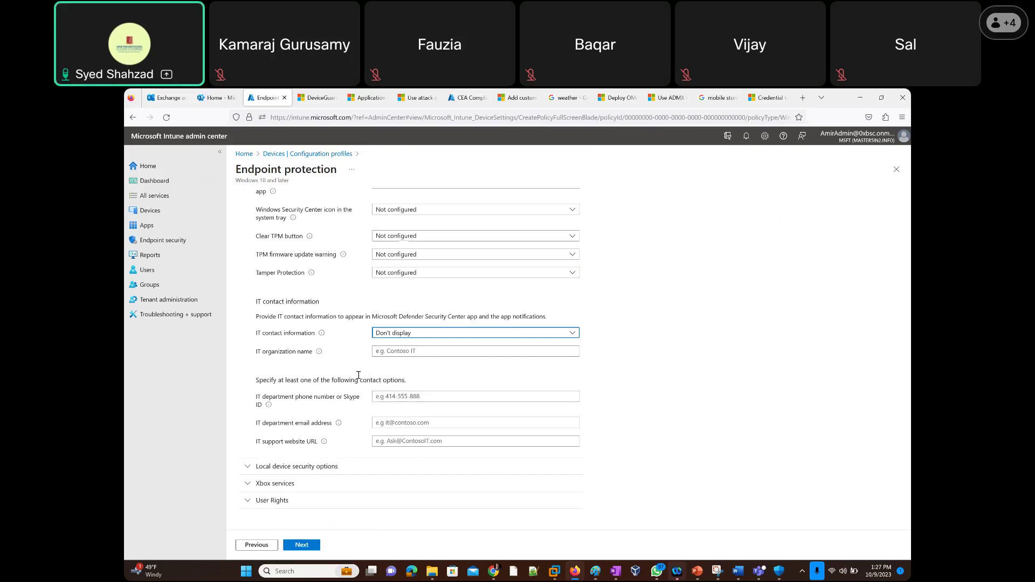
scroll(346, 319, "up", 5)
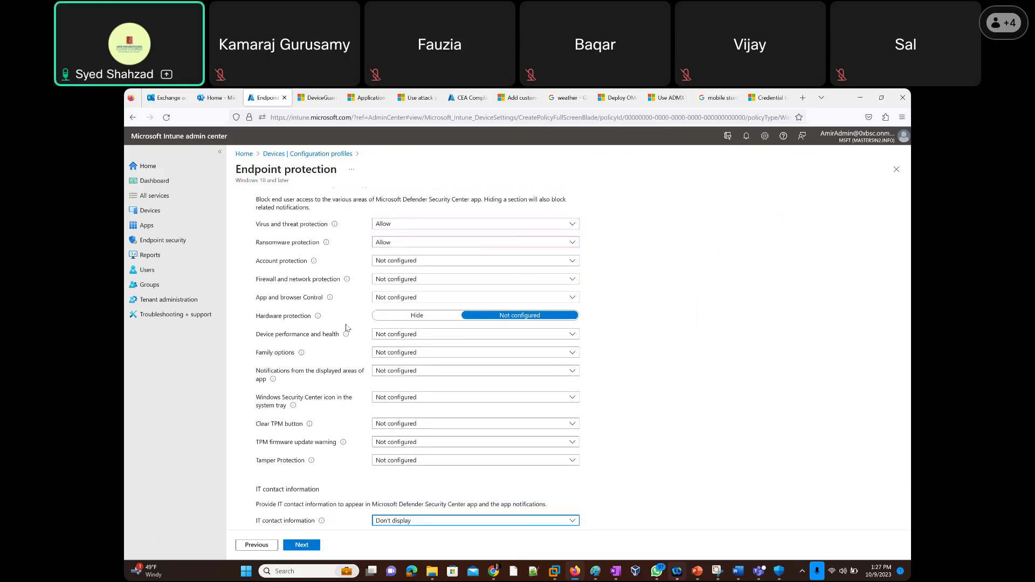
scroll(388, 356, "down", 5)
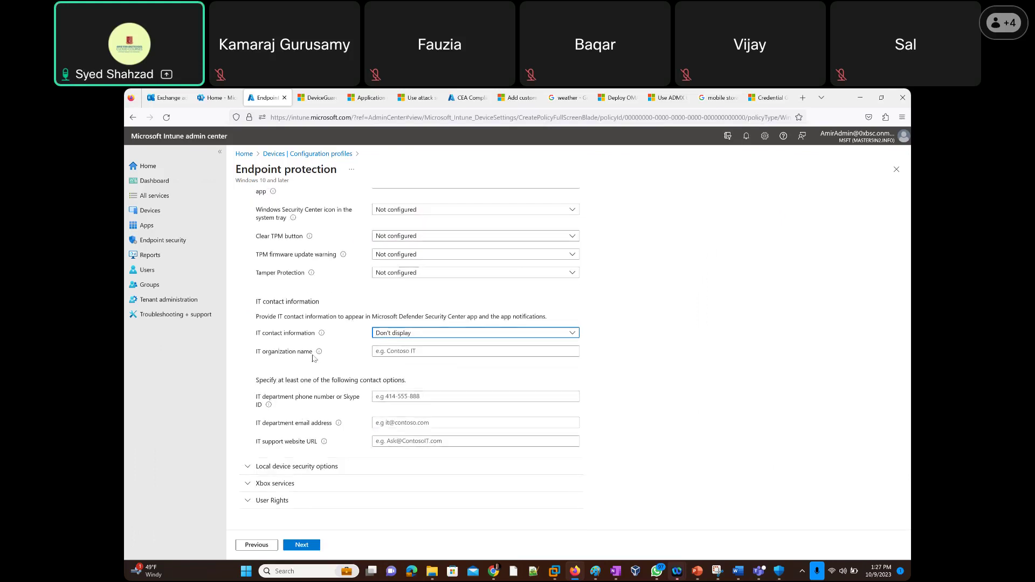
Expand Local device security options > Accounts and set Local admin account to Block.
left_click(249, 471)
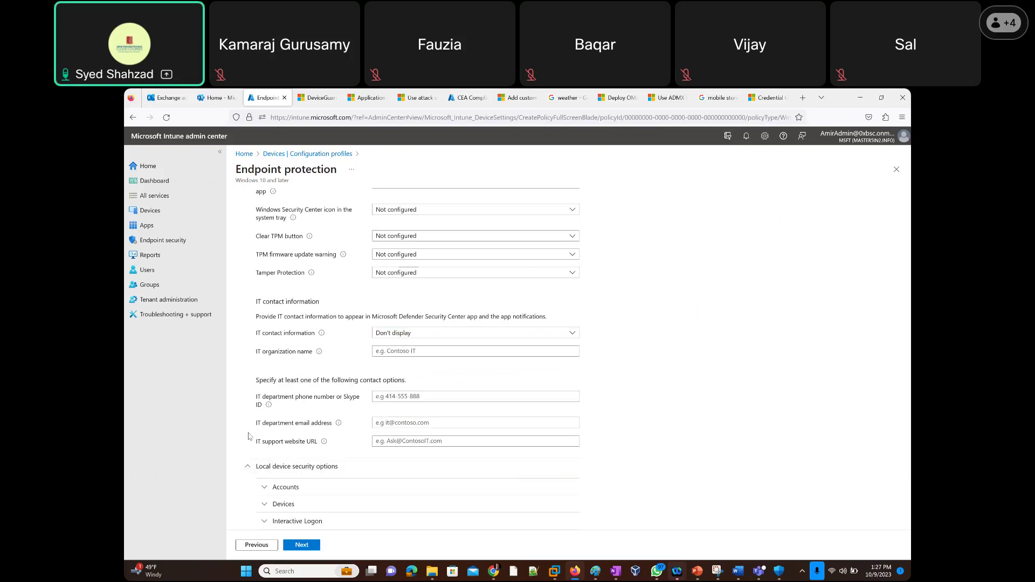
scroll(249, 435, "down", 3)
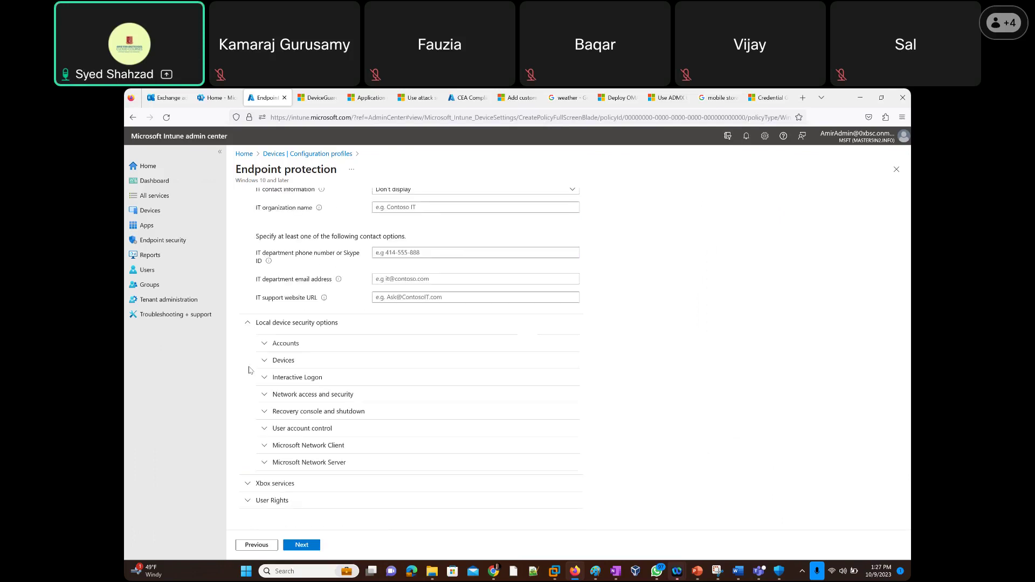
left_click(263, 344)
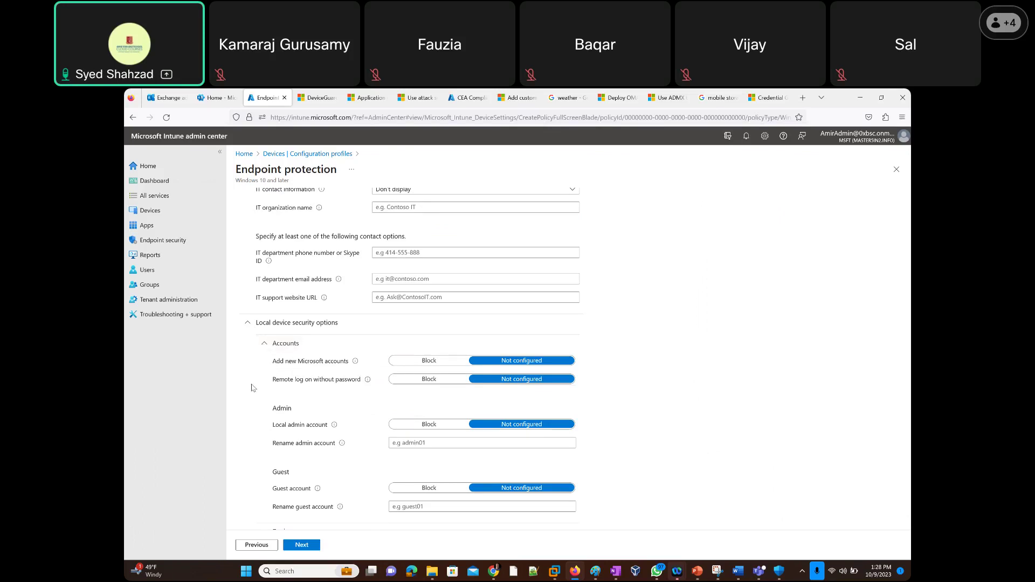
scroll(255, 385, "down", 1)
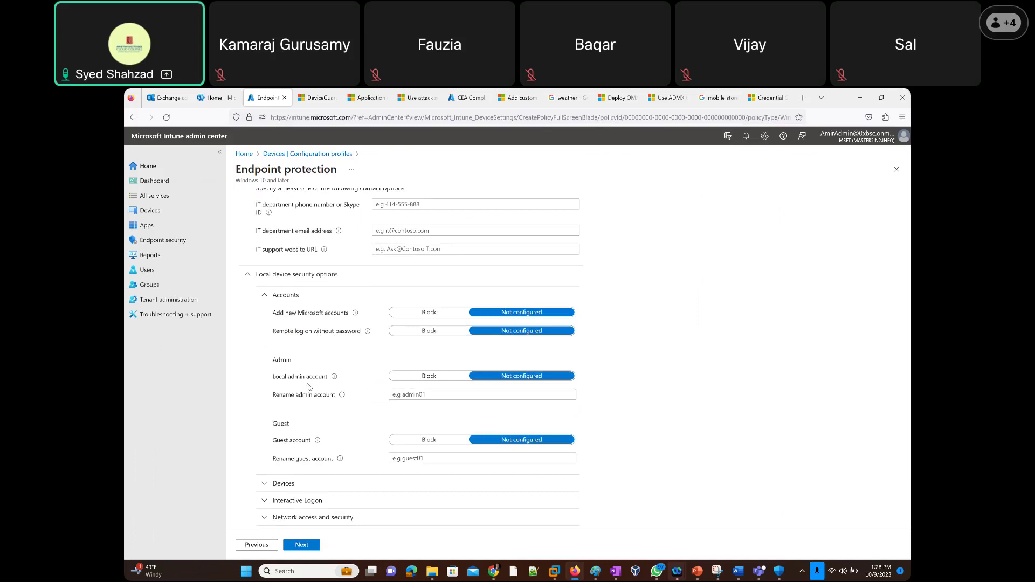
left_click(424, 377)
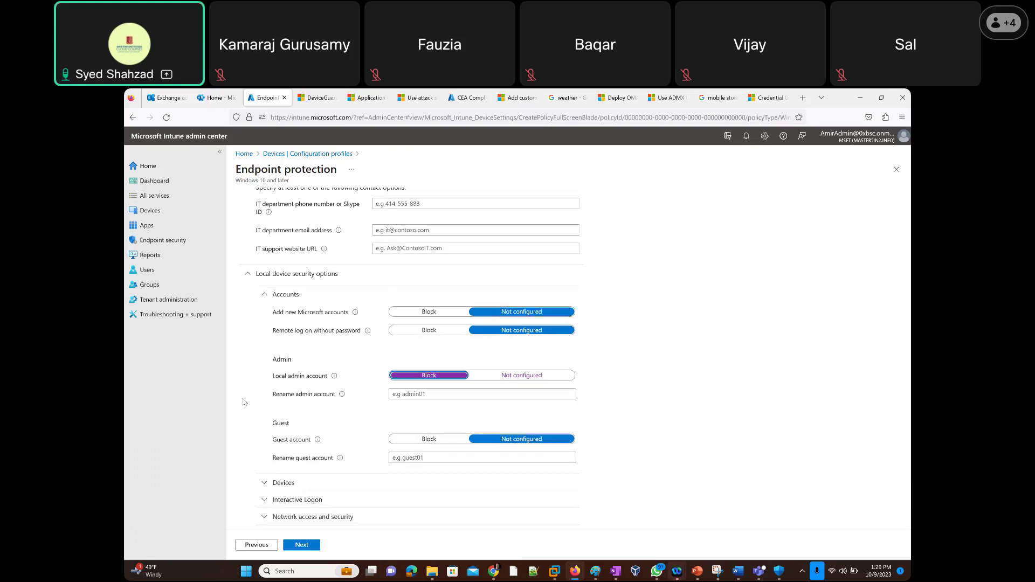
Switch Local admin account back to Not configured.
scroll(245, 399, "down", 1)
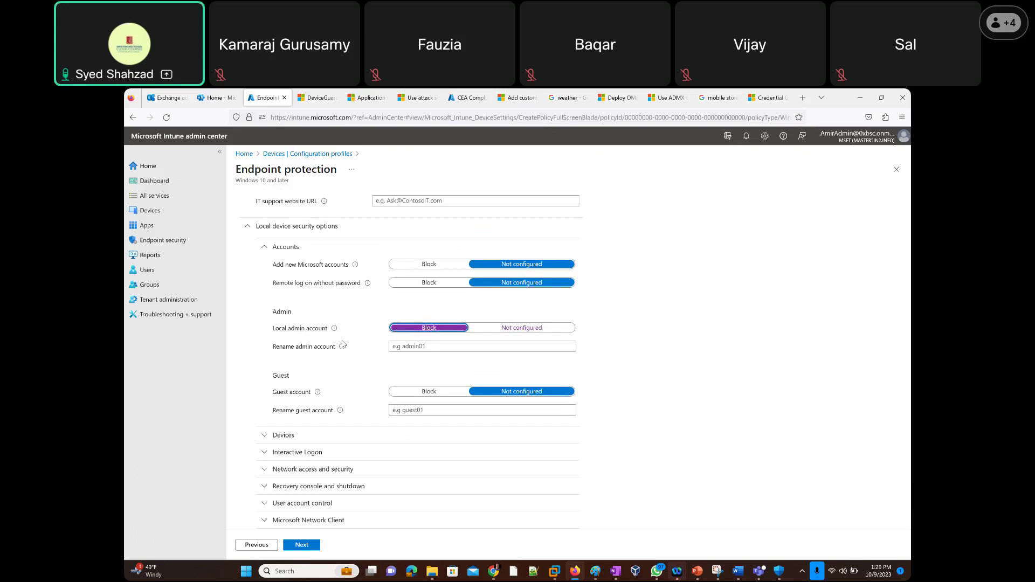
scroll(256, 367, "down", 2)
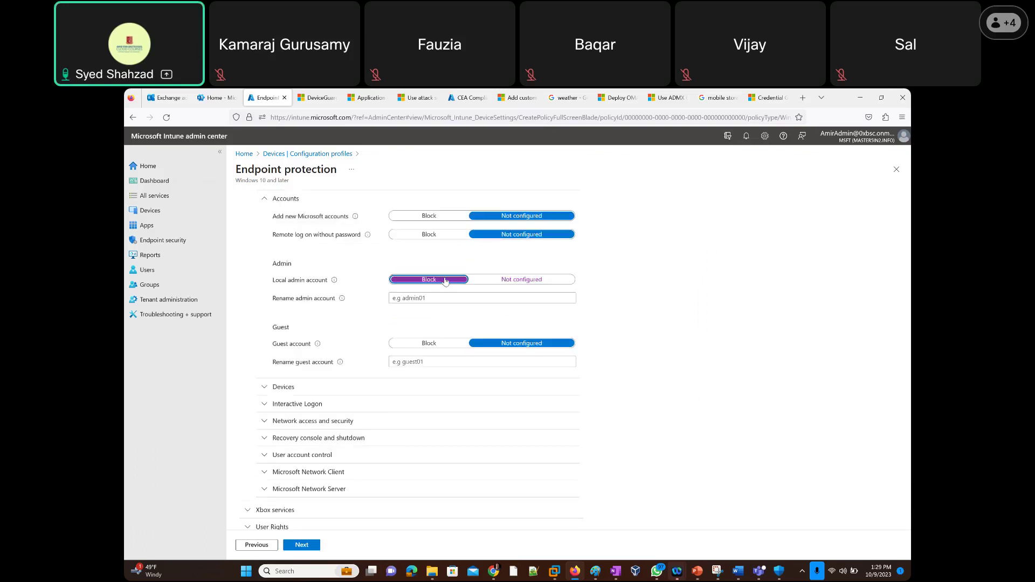
left_click(539, 283)
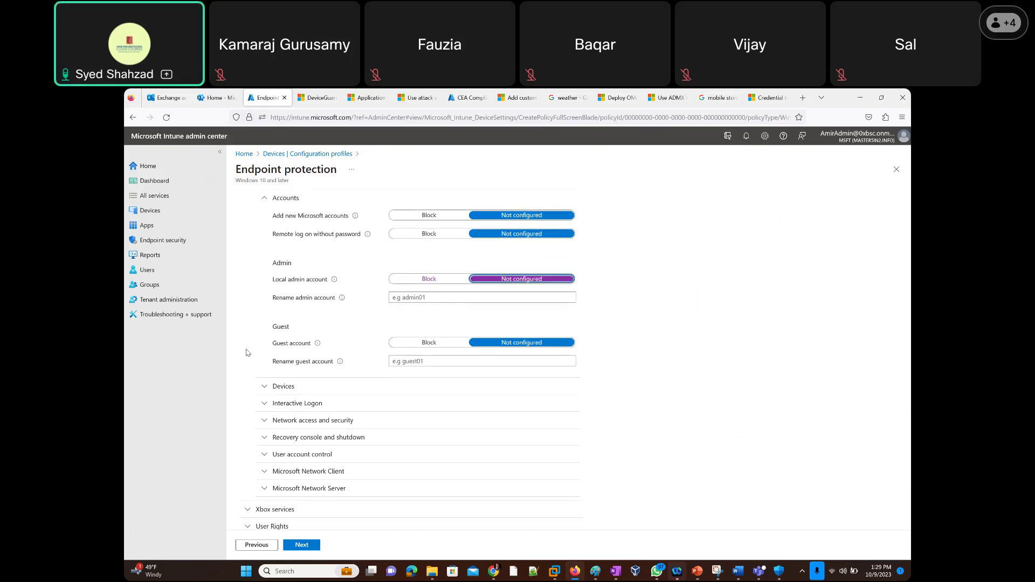
scroll(248, 353, "down", 1)
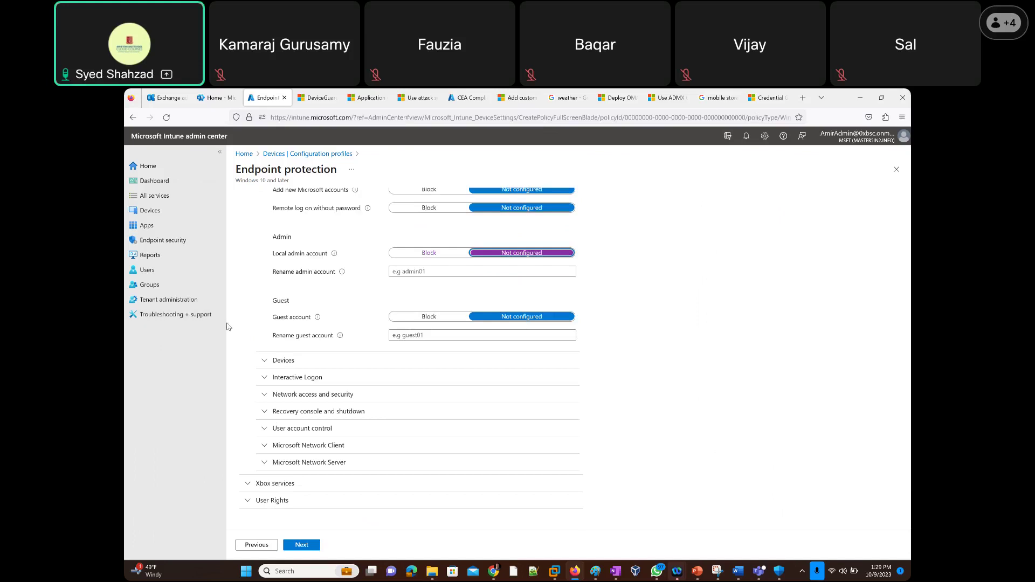
Expand Devices, Interactive Logon and Network access and security, showing LAN Manager Authentication Level at LM and NTLM.
left_click(265, 367)
scroll(240, 327, "down", 3)
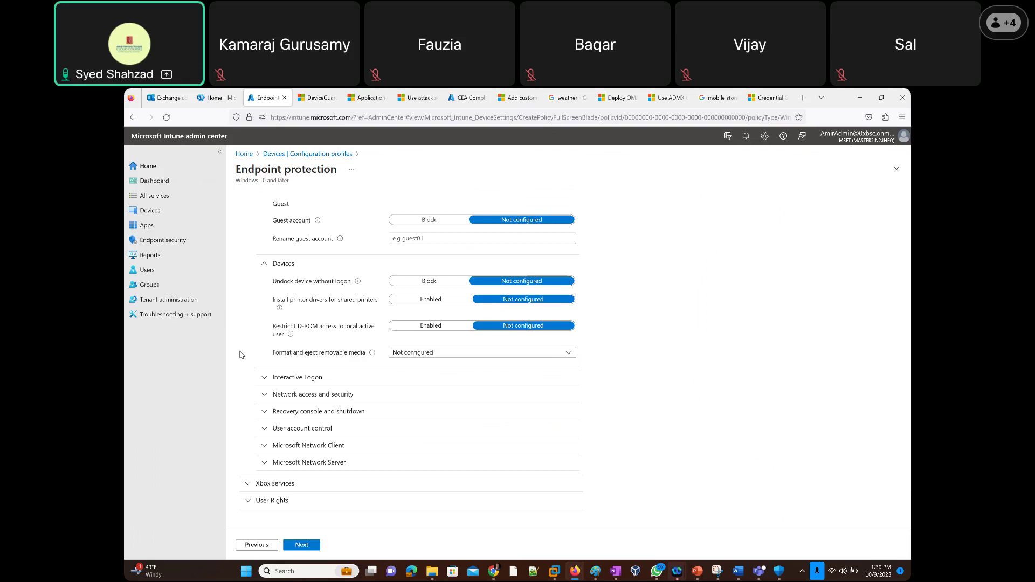
left_click(262, 379)
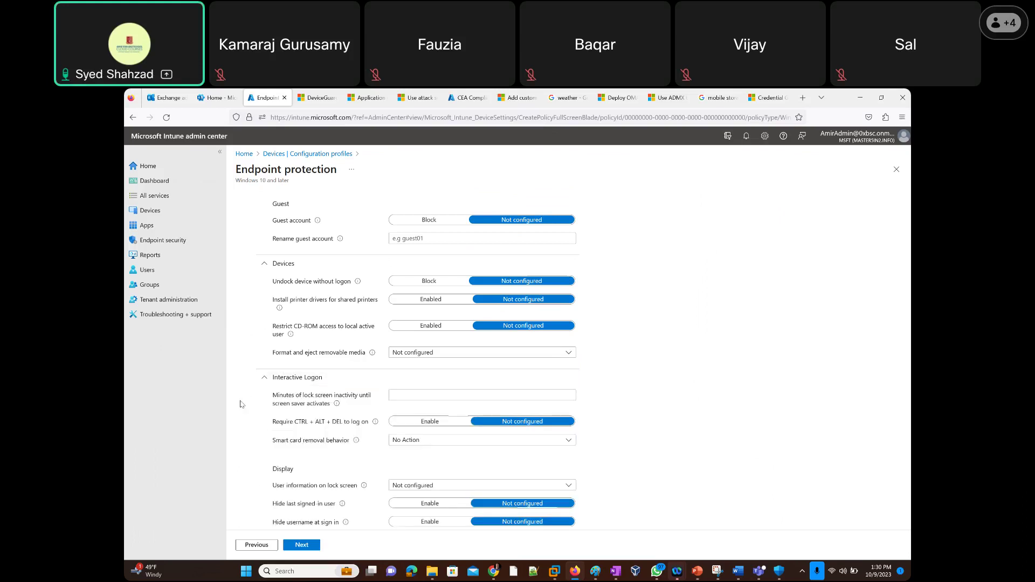
scroll(240, 404, "down", 3)
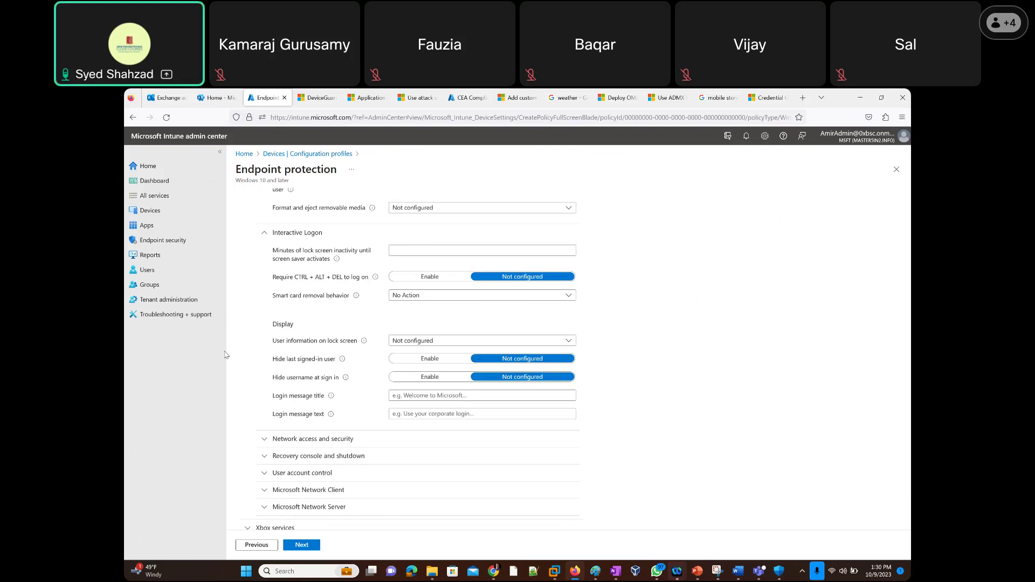
scroll(235, 334, "down", 1)
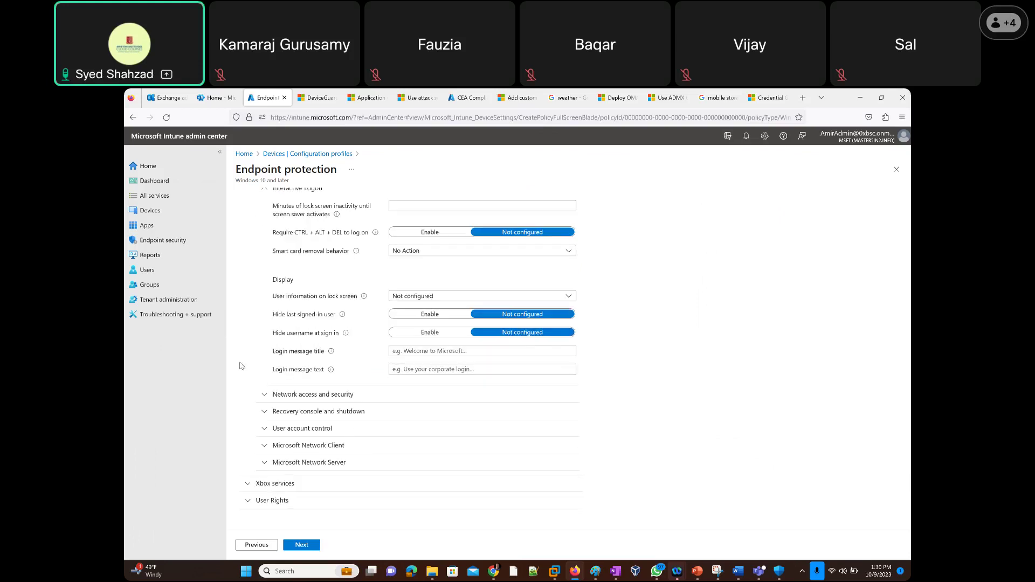
left_click(249, 400)
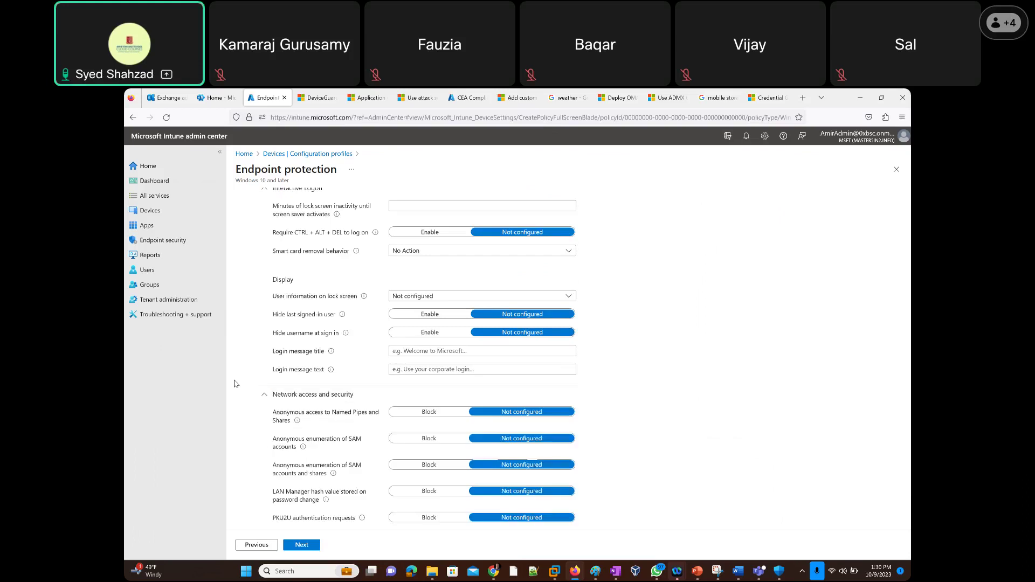
scroll(235, 383, "down", 3)
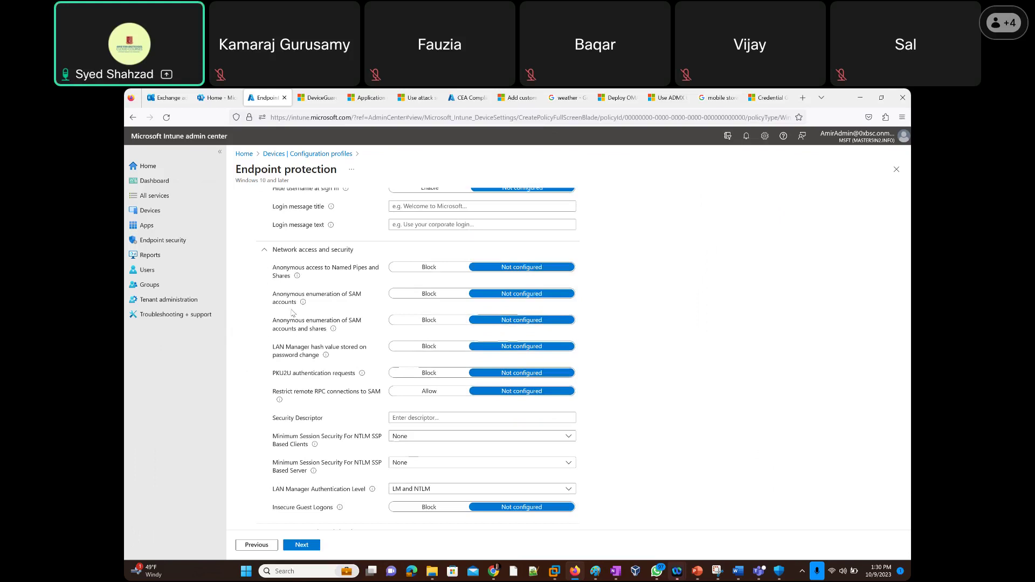
scroll(259, 401, "down", 3)
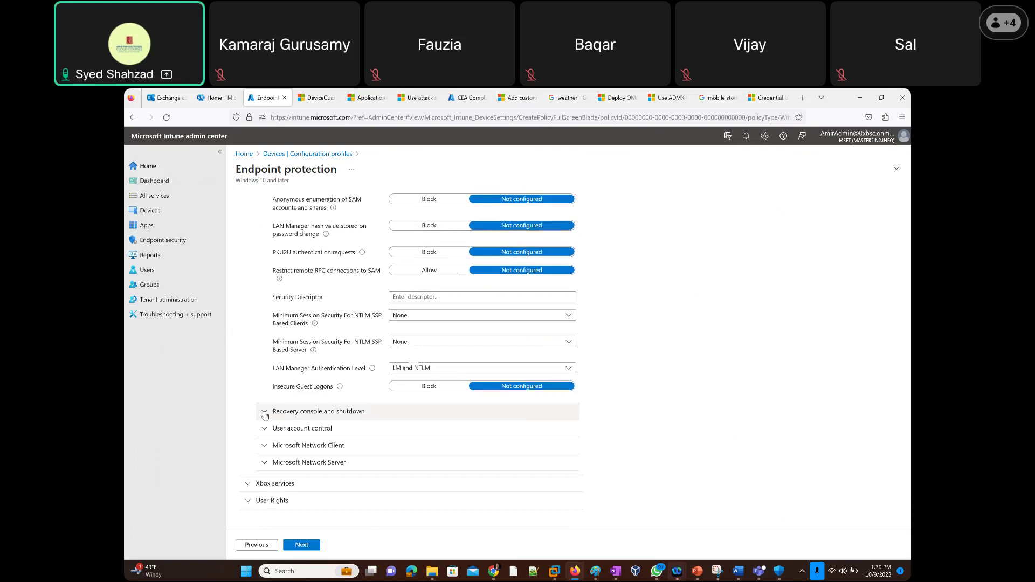
Expand Recovery console and shutdown, User account control, Microsoft Network Client and Server, and Xbox services sections.
left_click(264, 413)
scroll(250, 391, "down", 2)
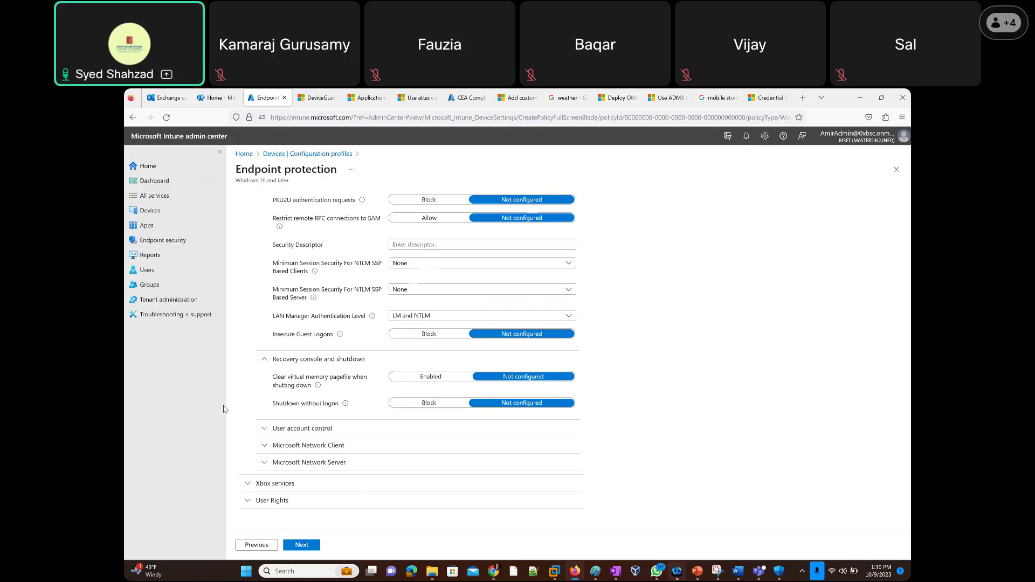
left_click(260, 431)
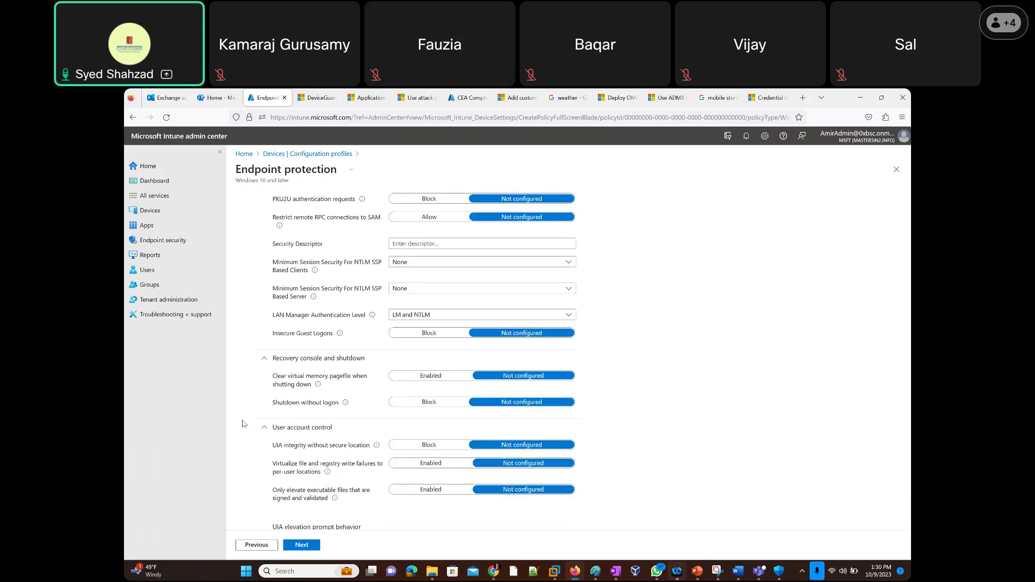
scroll(242, 424, "down", 5)
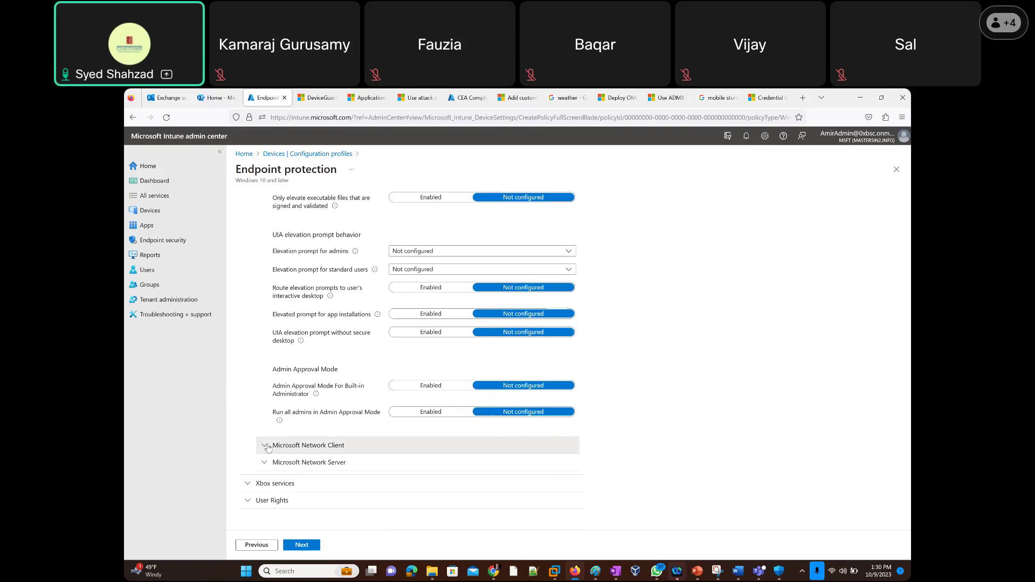
left_click(268, 447)
scroll(244, 405, "down", 2)
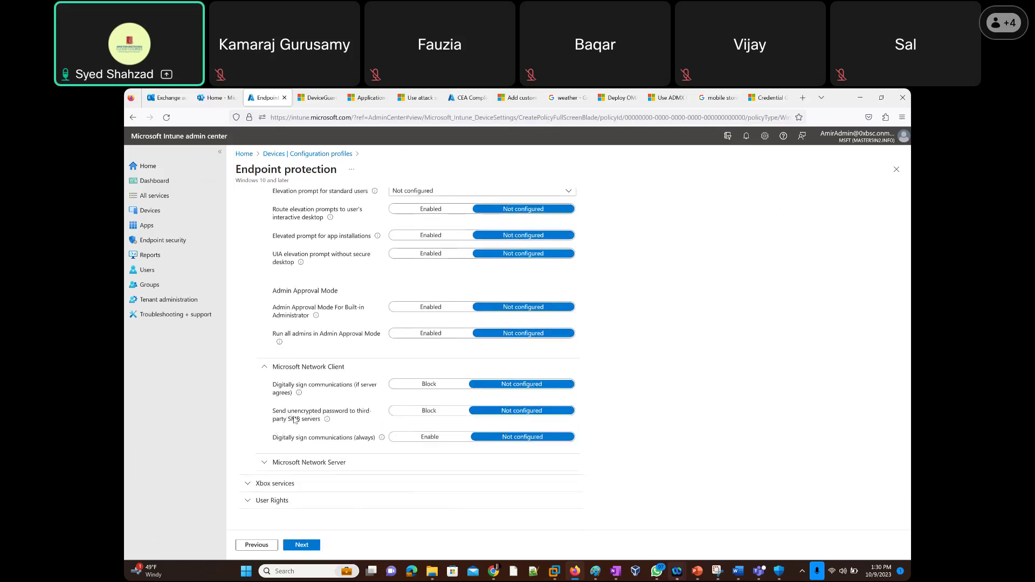
left_click(263, 456)
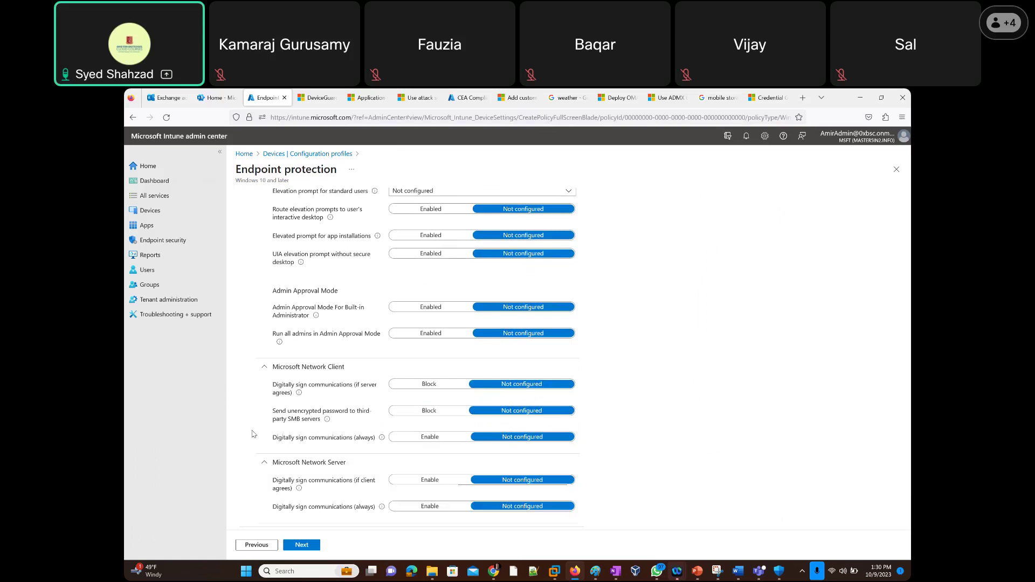
scroll(253, 433, "down", 1)
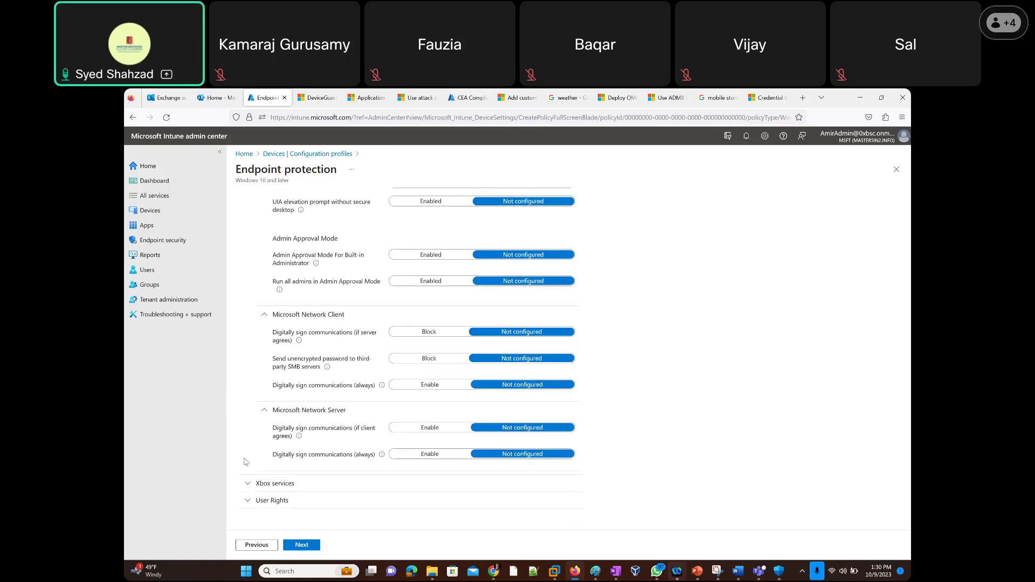
left_click(247, 488)
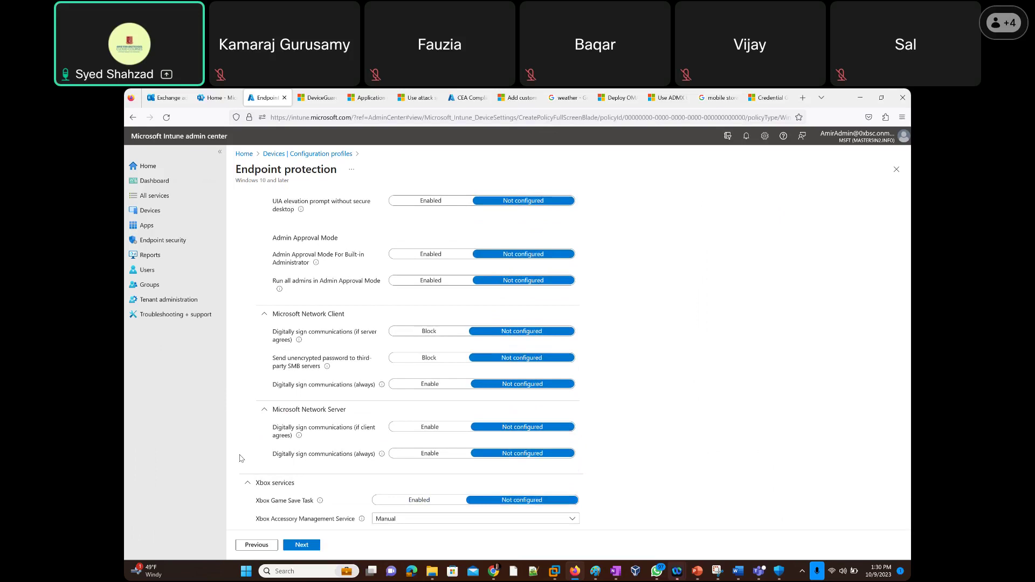
scroll(240, 458, "down", 2)
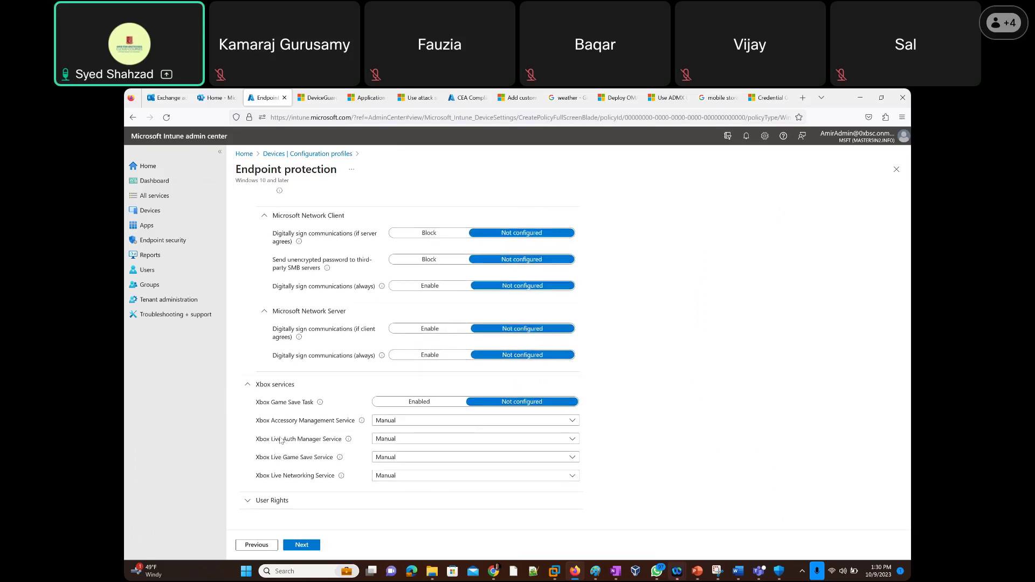
left_click(246, 502)
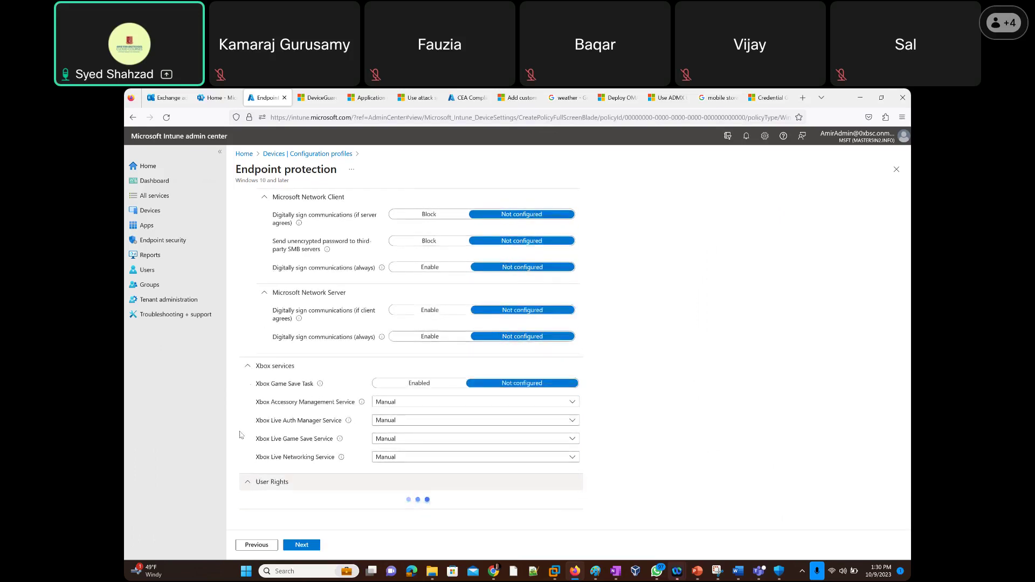
scroll(242, 434, "down", 5)
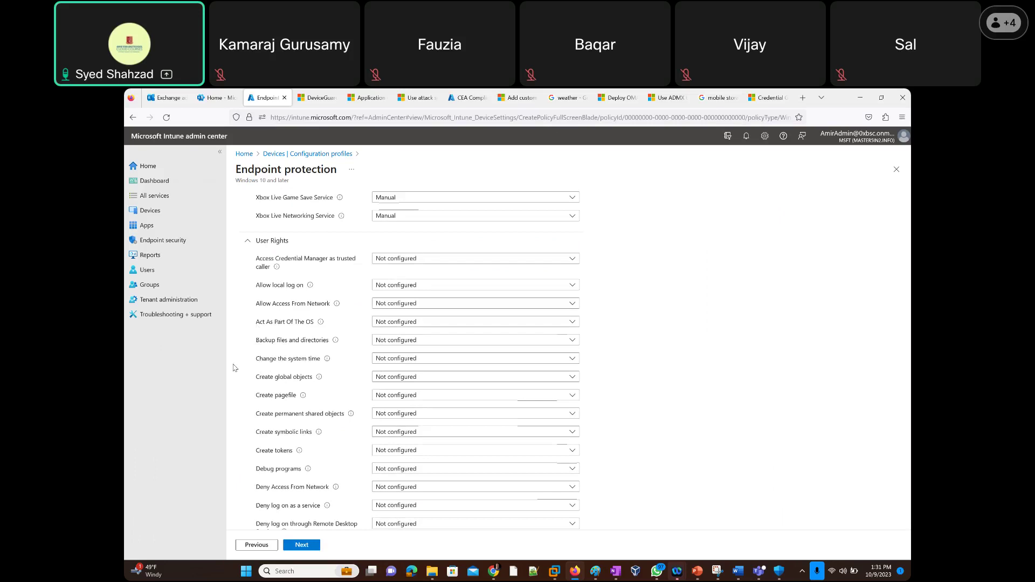
scroll(233, 368, "down", 1)
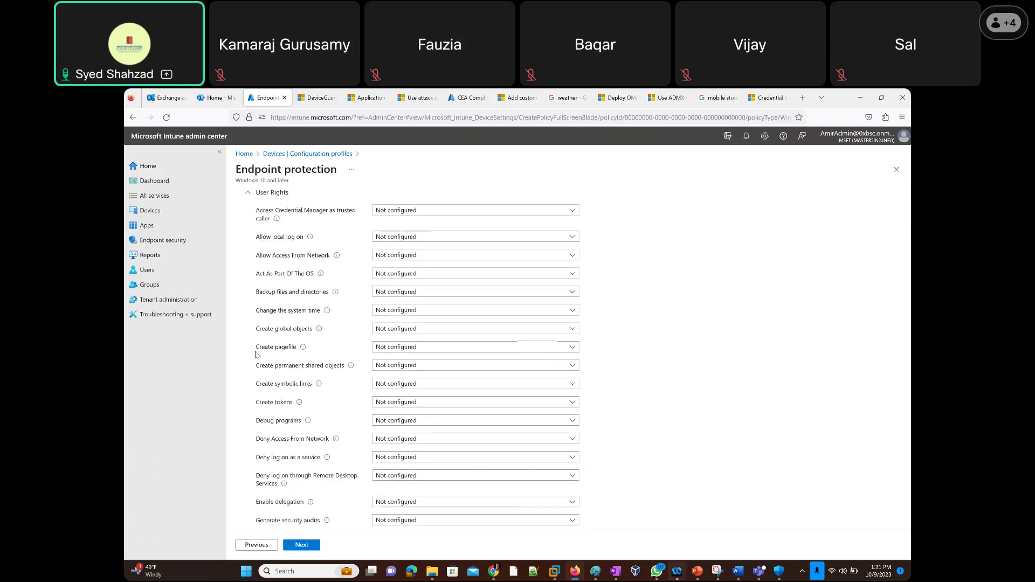
scroll(240, 366, "down", 2)
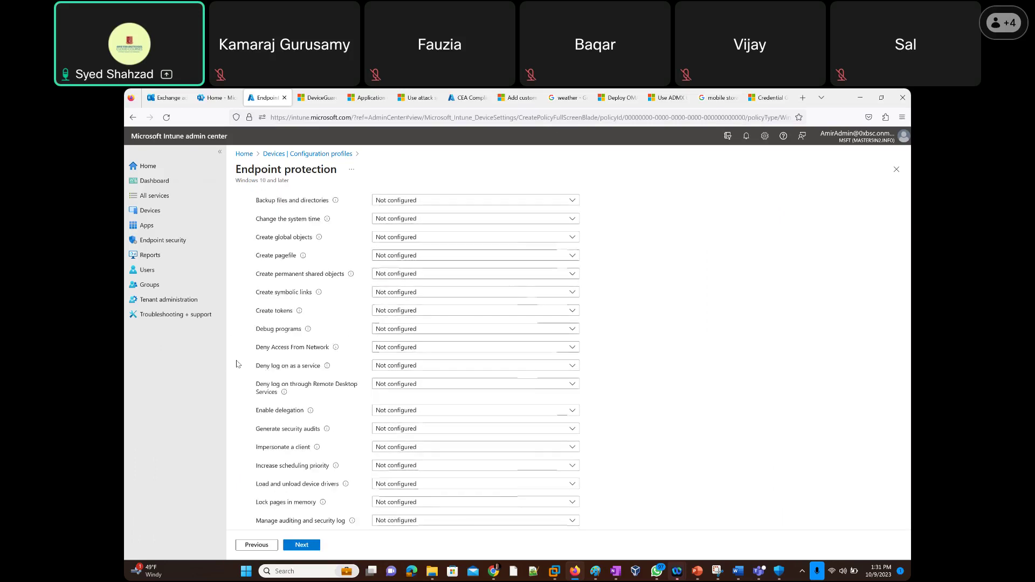
scroll(240, 371, "down", 2)
scroll(240, 372, "down", 1)
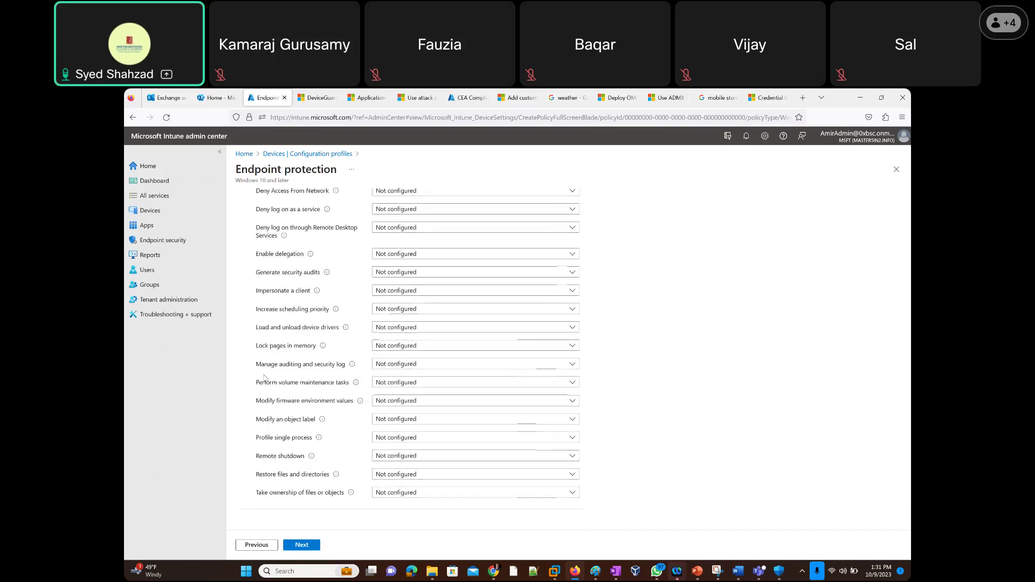
scroll(668, 339, "up", 5)
scroll(668, 340, "up", 6)
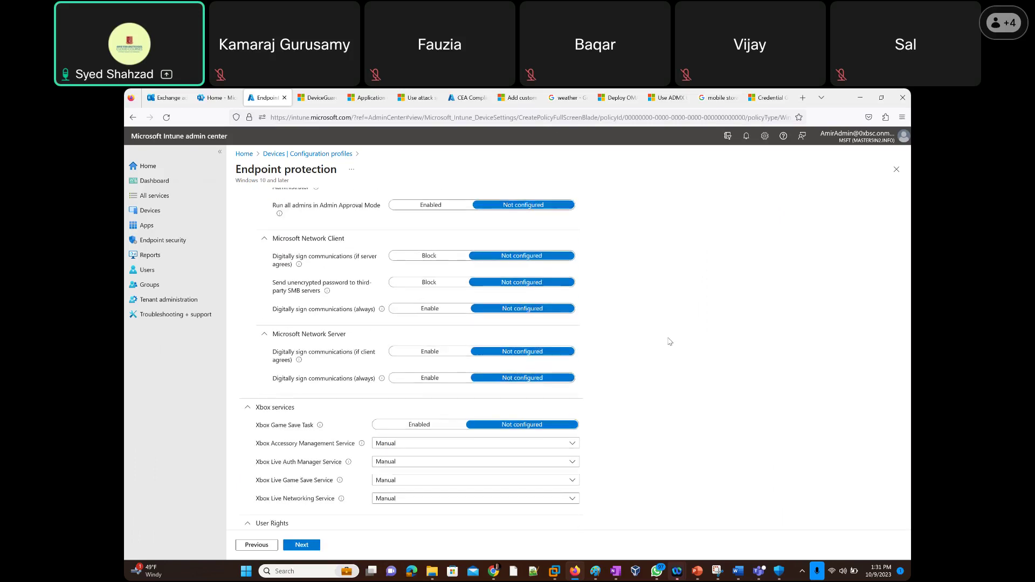
scroll(668, 342, "up", 20)
scroll(669, 341, "up", 7)
scroll(668, 342, "up", 5)
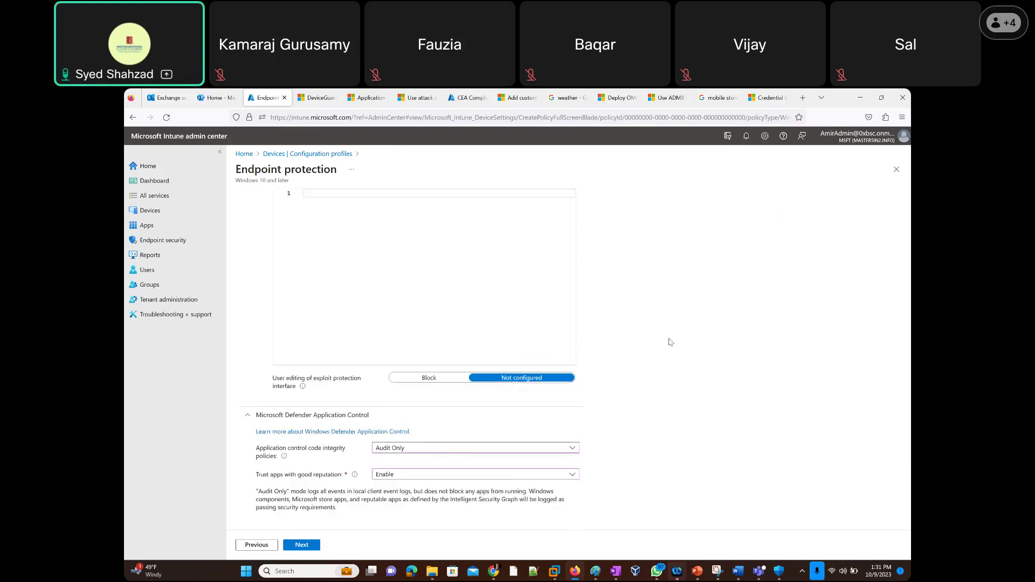
scroll(668, 342, "up", 6)
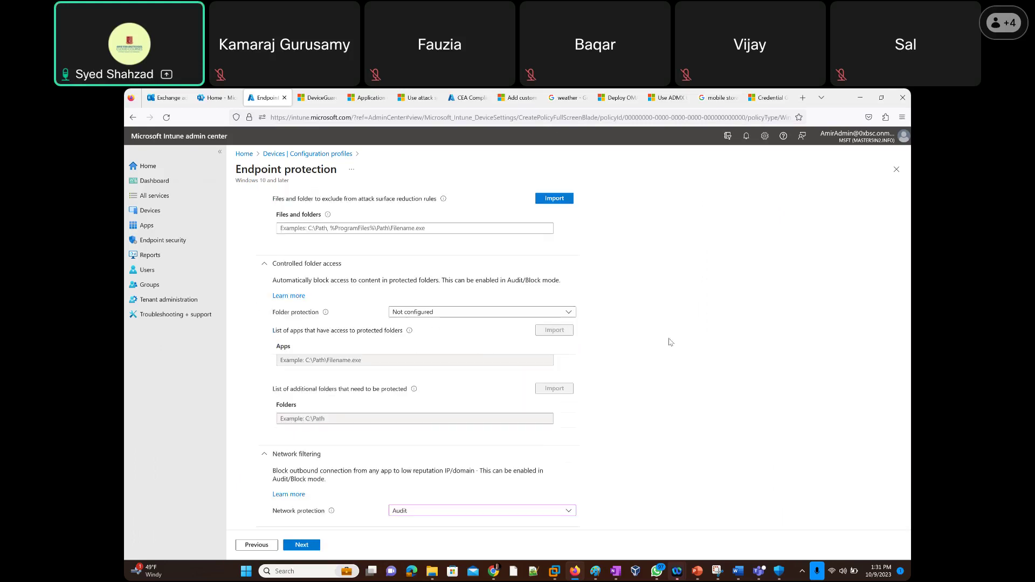
scroll(670, 342, "up", 5)
scroll(670, 341, "up", 5)
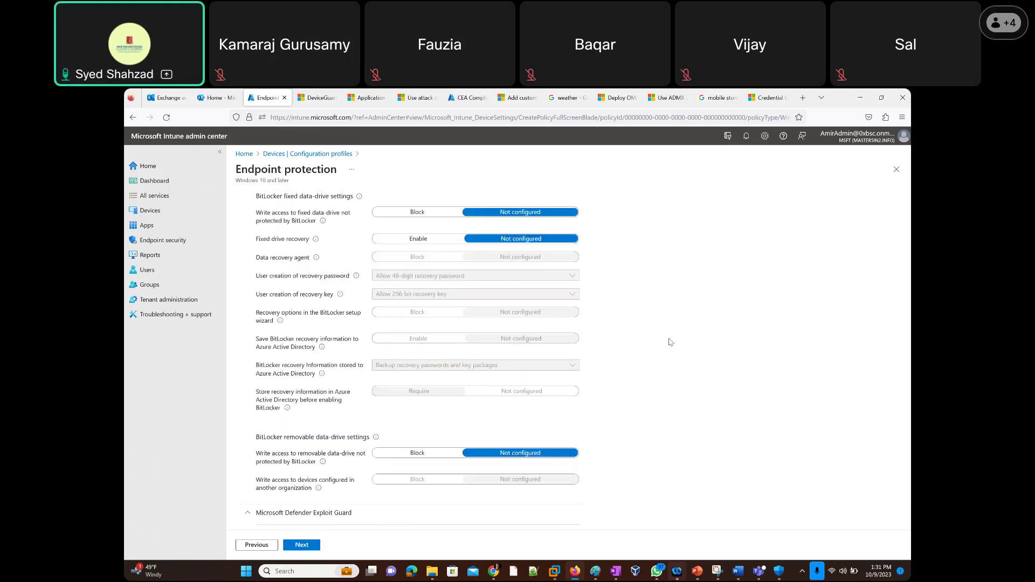
scroll(670, 341, "up", 8)
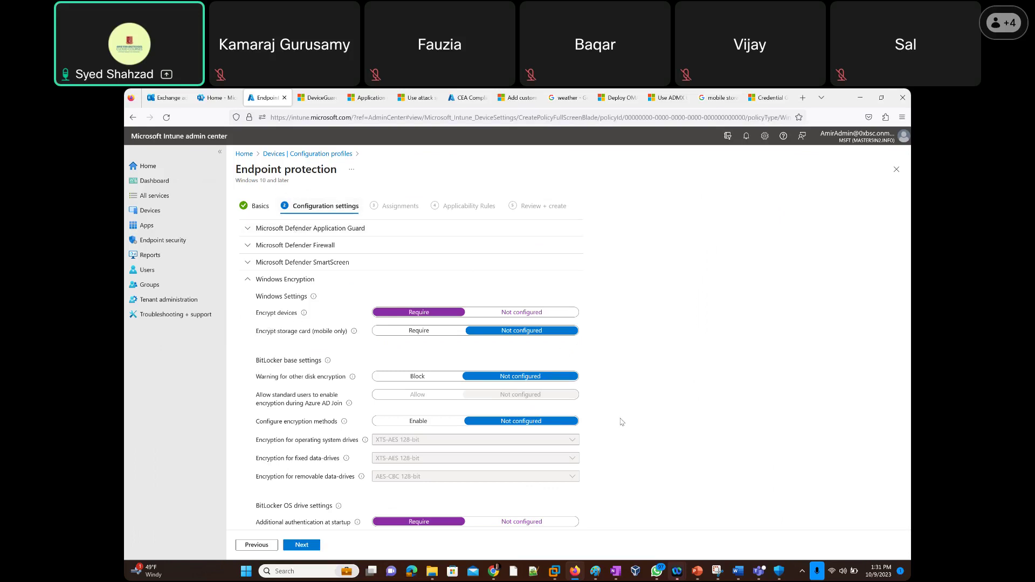
scroll(652, 446, "down", 1)
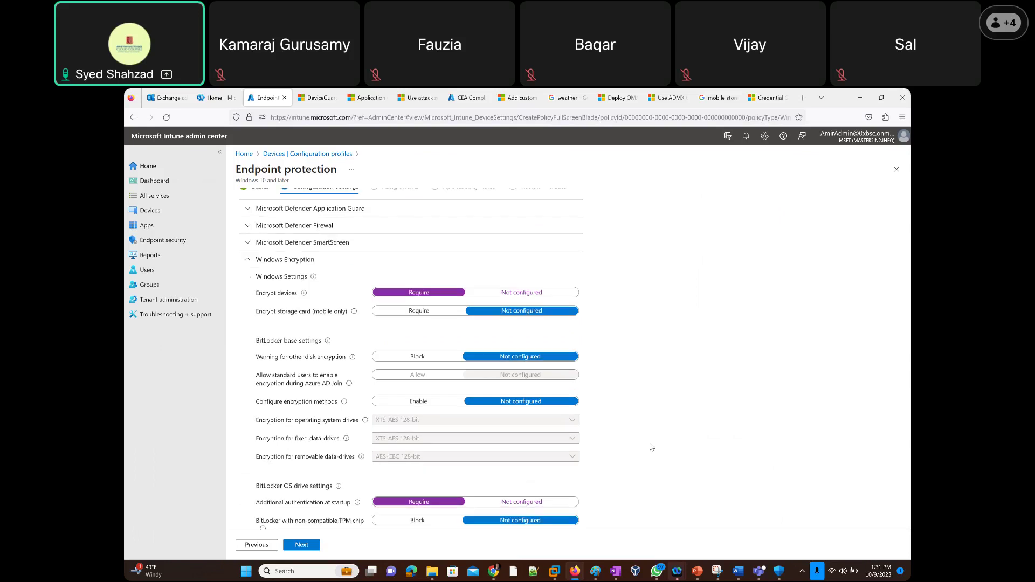
scroll(651, 447, "down", 10)
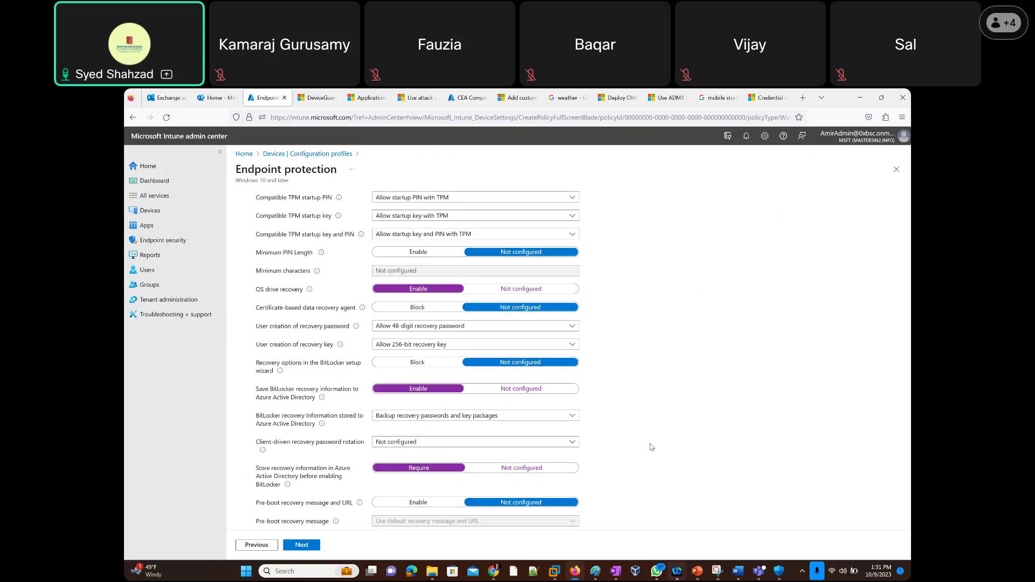
scroll(651, 447, "down", 4)
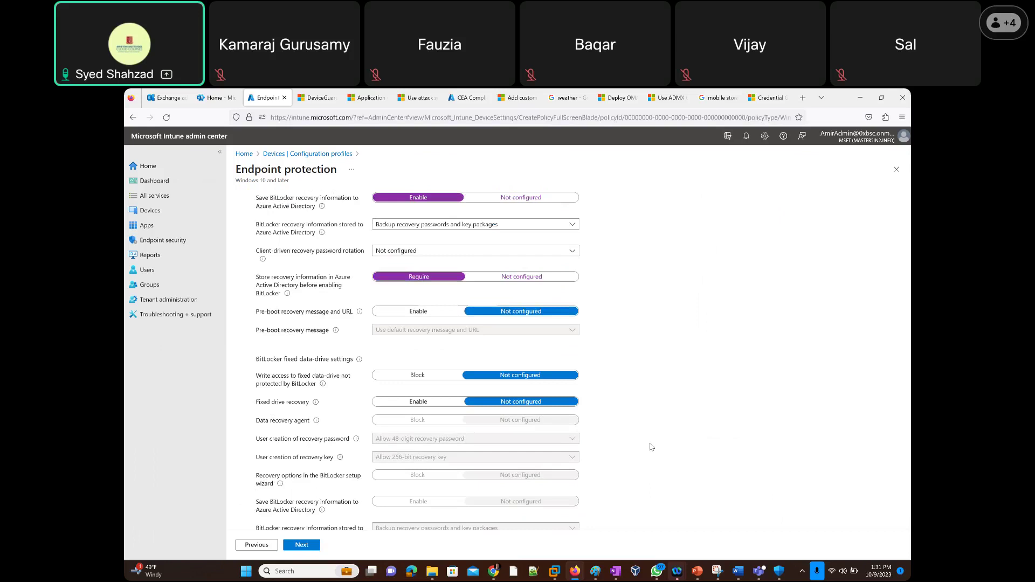
scroll(652, 447, "down", 5)
scroll(651, 447, "down", 12)
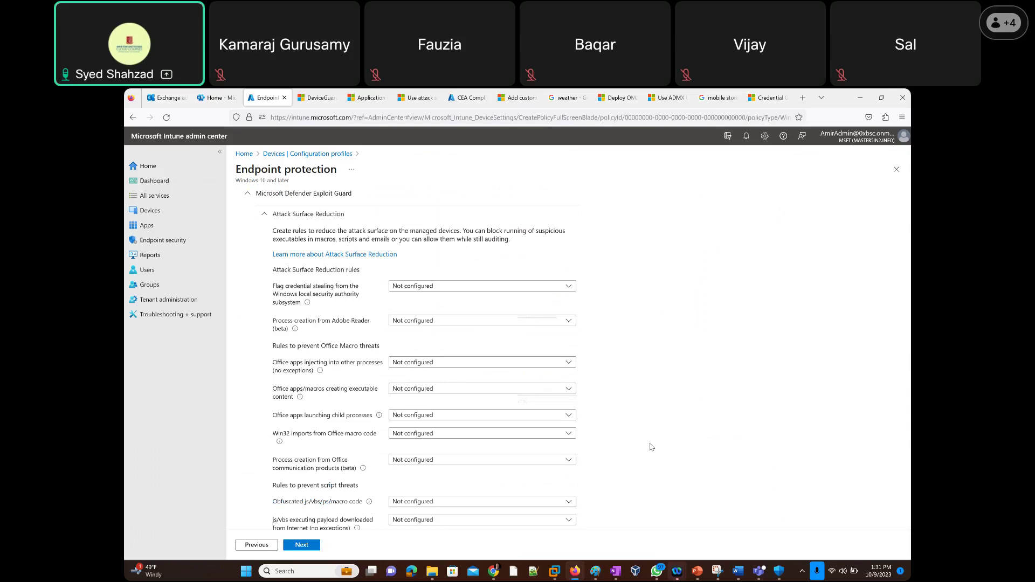
scroll(651, 447, "down", 5)
Include Intune_Windows_Devices_User_Group in the profile's assignments and advance to Applicability Rules.
left_click(301, 545)
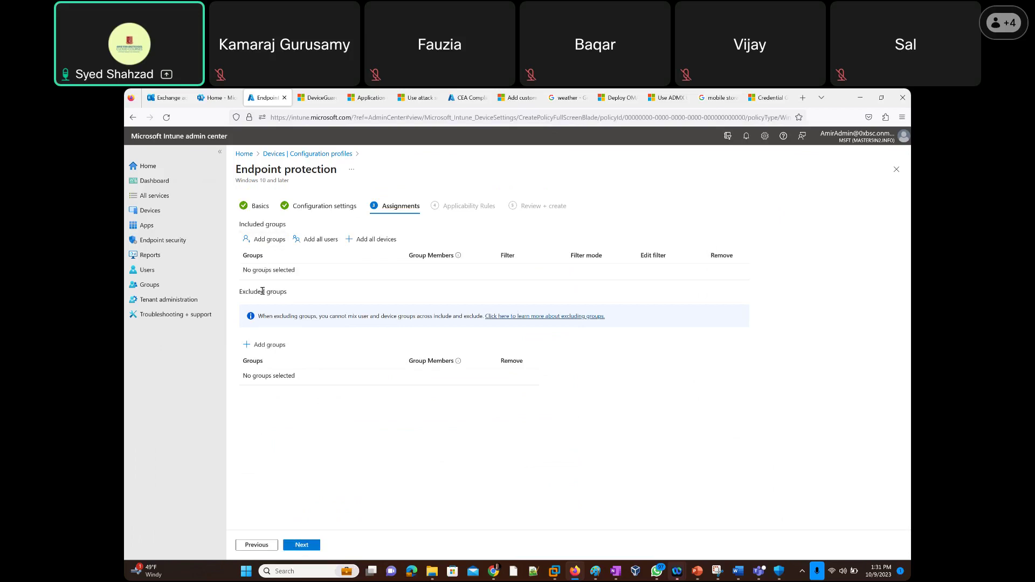
left_click(263, 240)
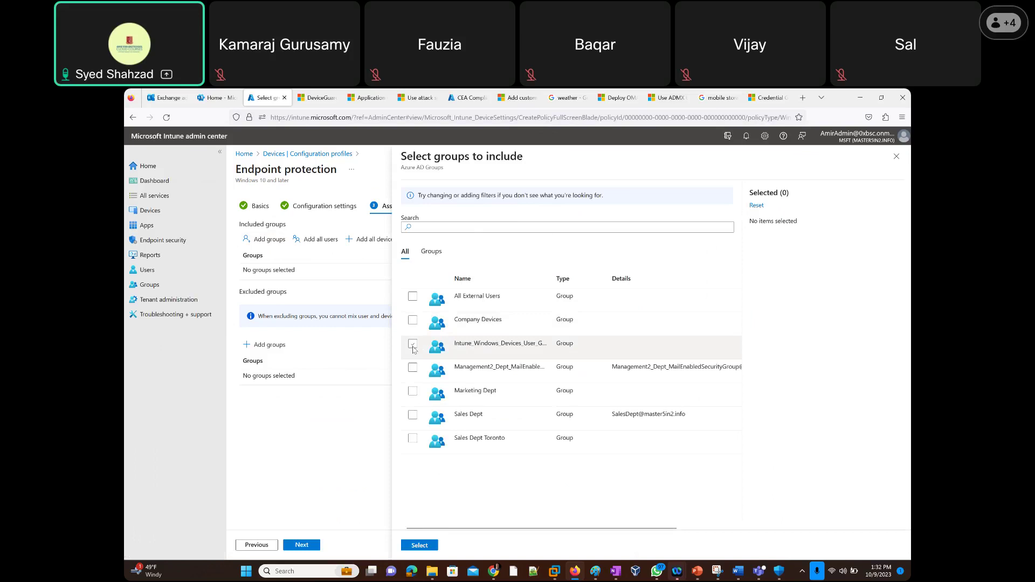
left_click(413, 346)
left_click(419, 546)
left_click(301, 545)
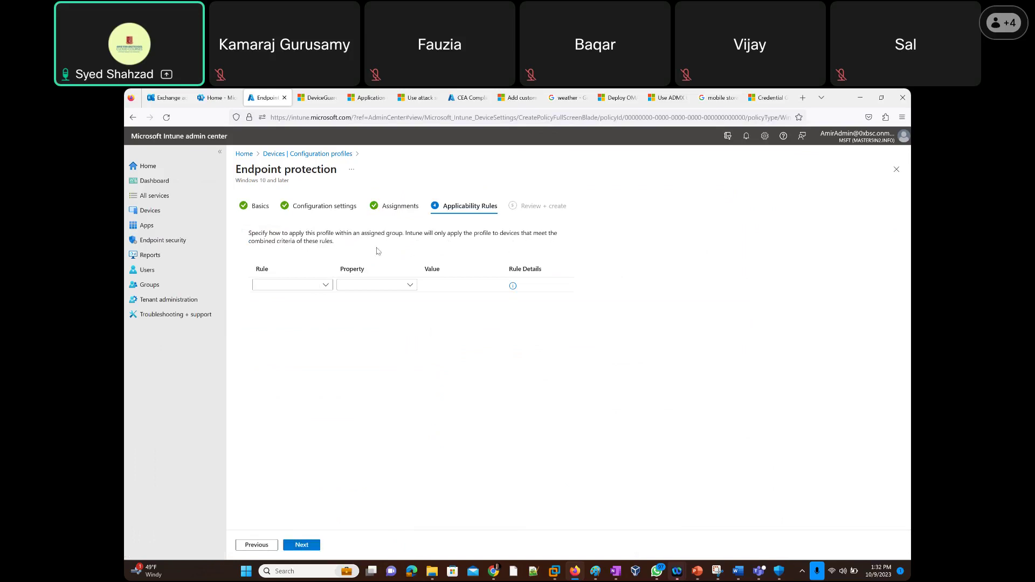
Try an 'Assign profile if' rule, then delete the unfinished rule row and proceed to Review + create.
left_click(326, 290)
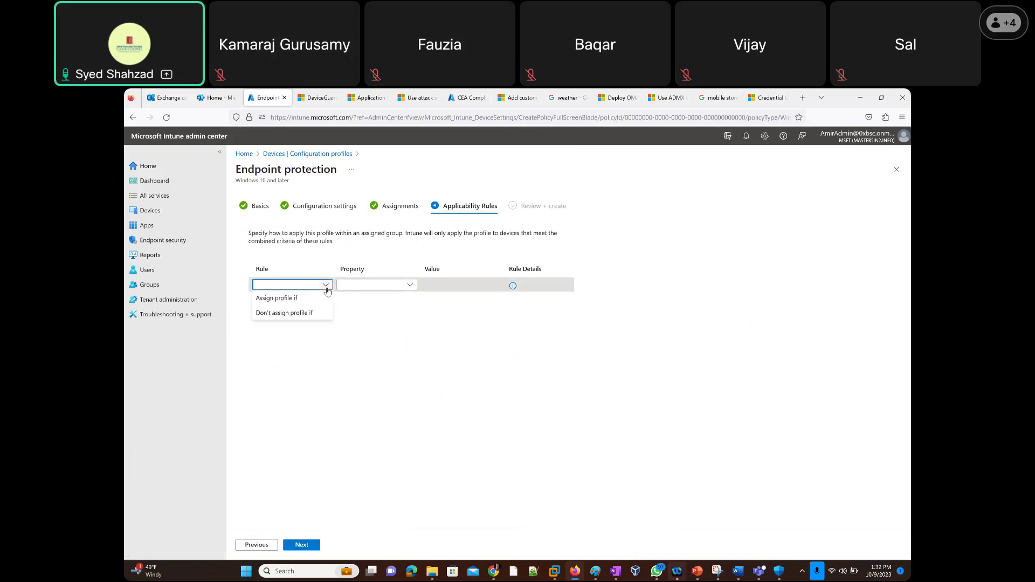
left_click(410, 285)
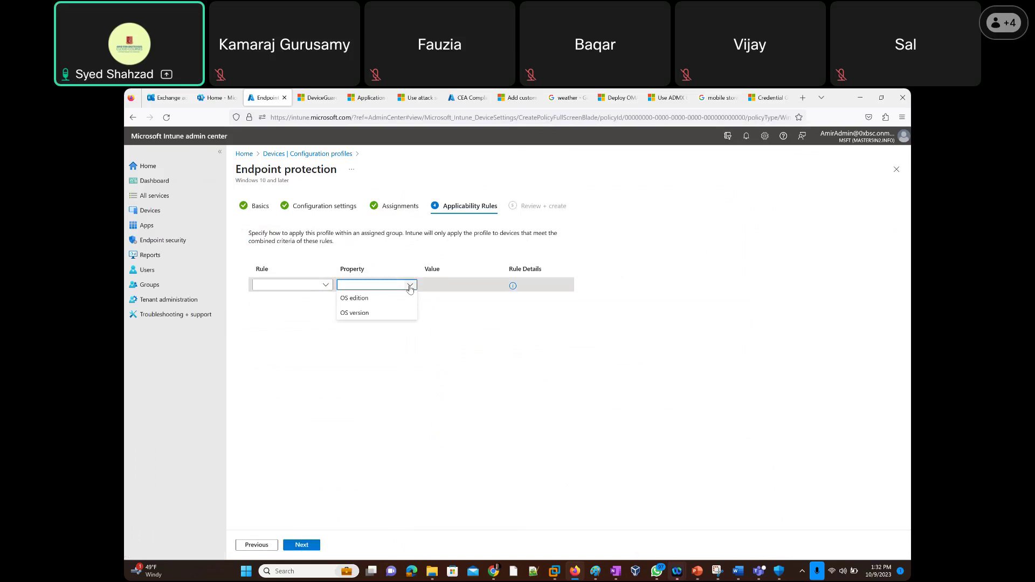
left_click(325, 287)
left_click(290, 300)
left_click(410, 286)
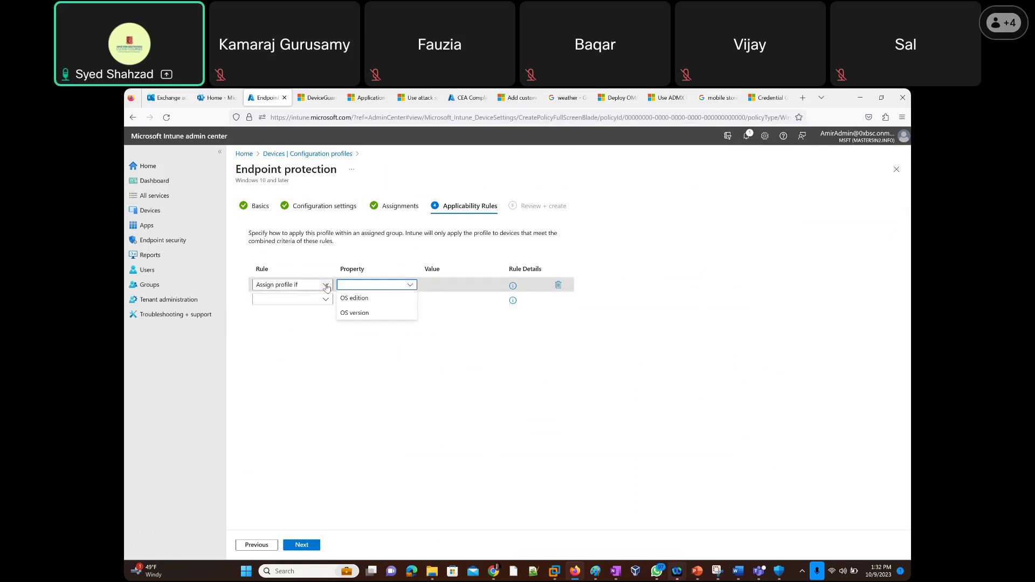
left_click(540, 303)
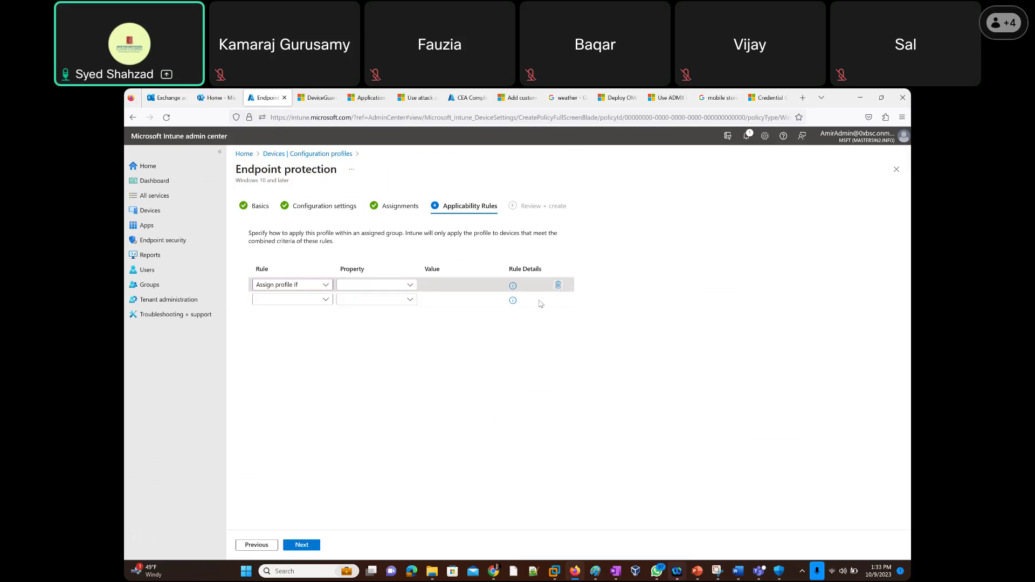
left_click(558, 284)
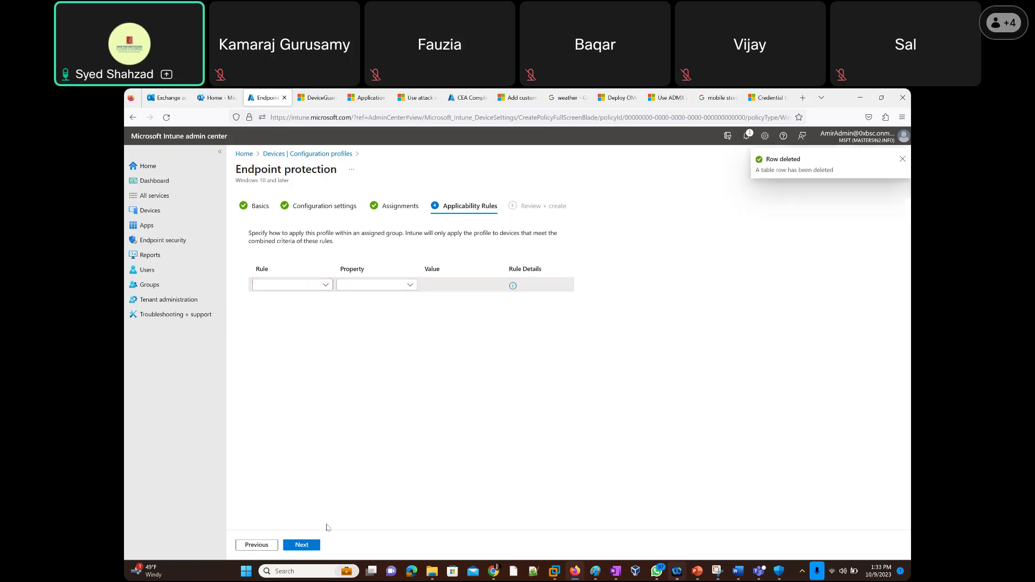
left_click(308, 548)
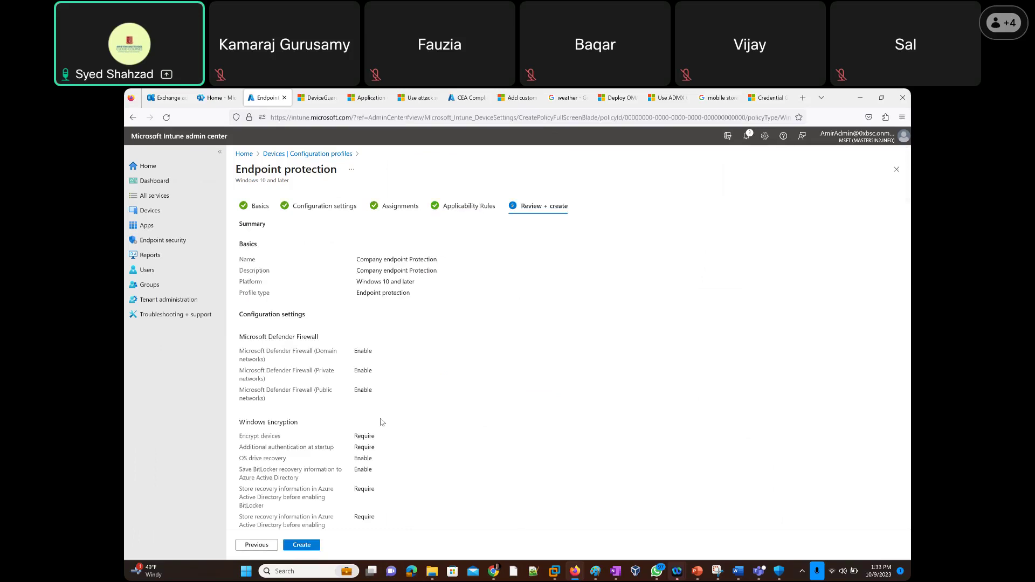
Check the summary's assignments and create the Company endpoint Protection profile.
scroll(381, 422, "down", 10)
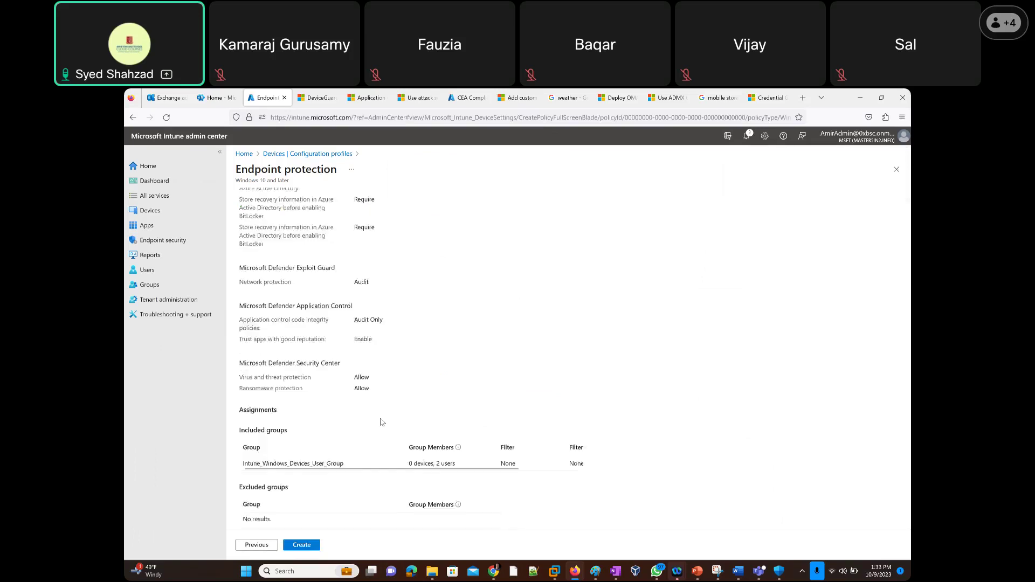
left_click(317, 545)
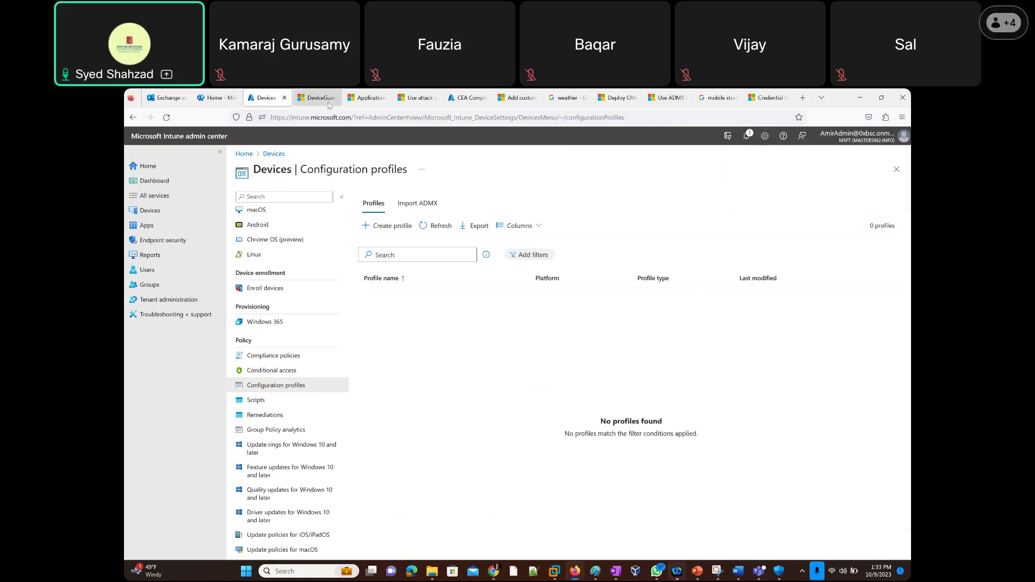
Close the DeviceGuard and Application reference tabs, refresh Configuration profiles, and bring Snipping Tool forward.
left_click(320, 98)
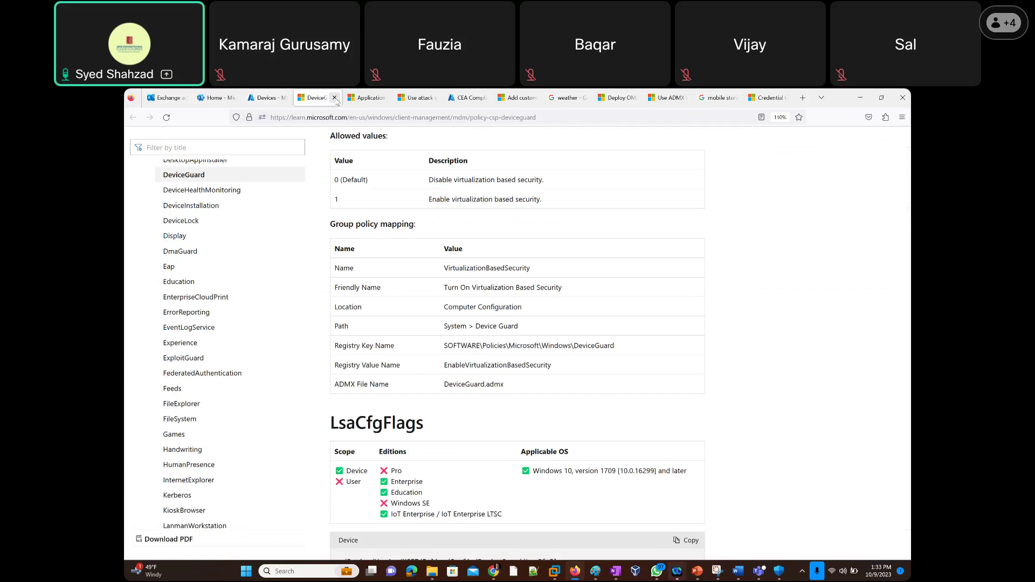
left_click(334, 99)
left_click(334, 99)
left_click(269, 98)
left_click(432, 227)
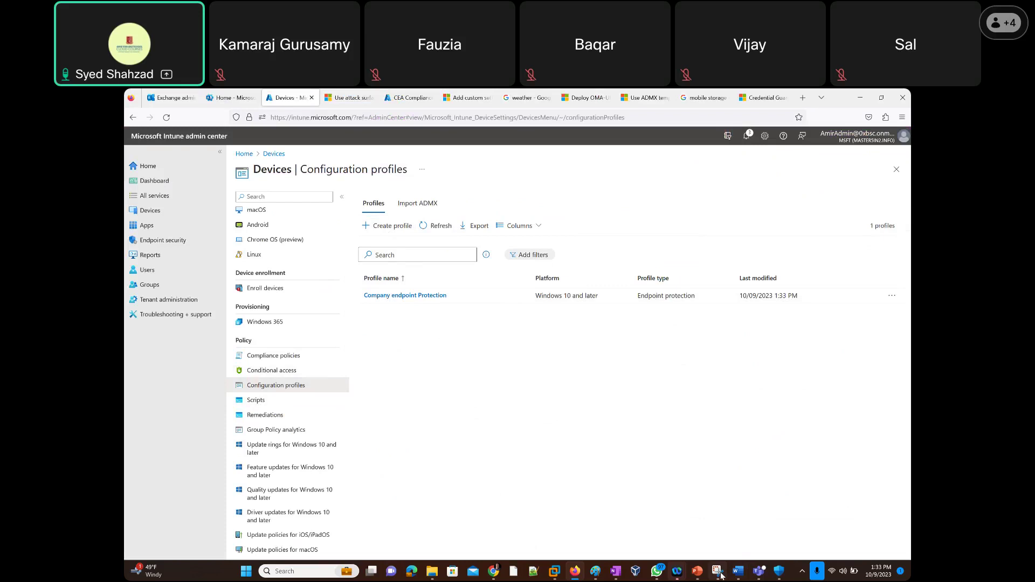
left_click(720, 573)
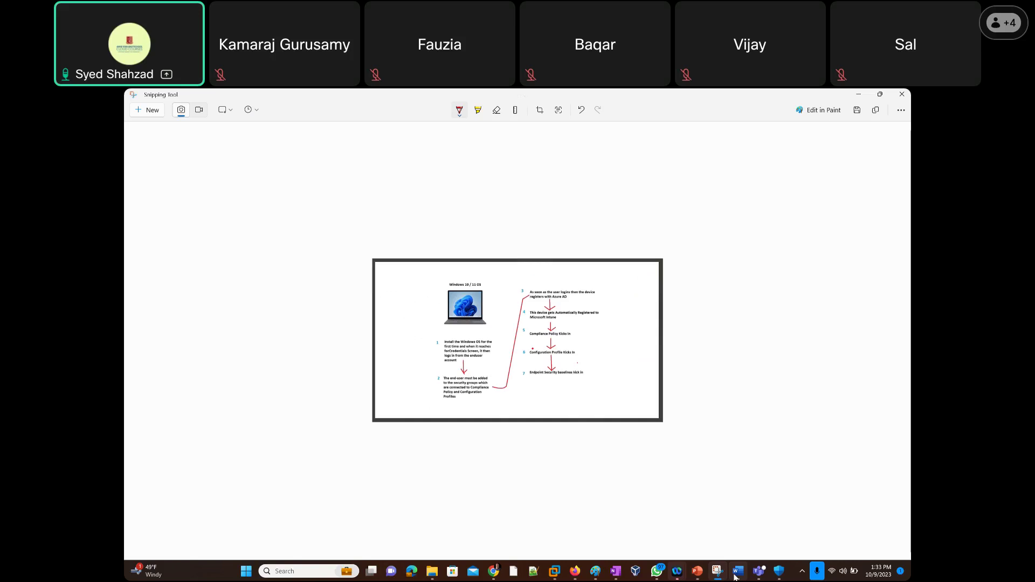
Snip the enrollment flow diagram from the Word document with Win+Shift+S.
left_click(737, 574)
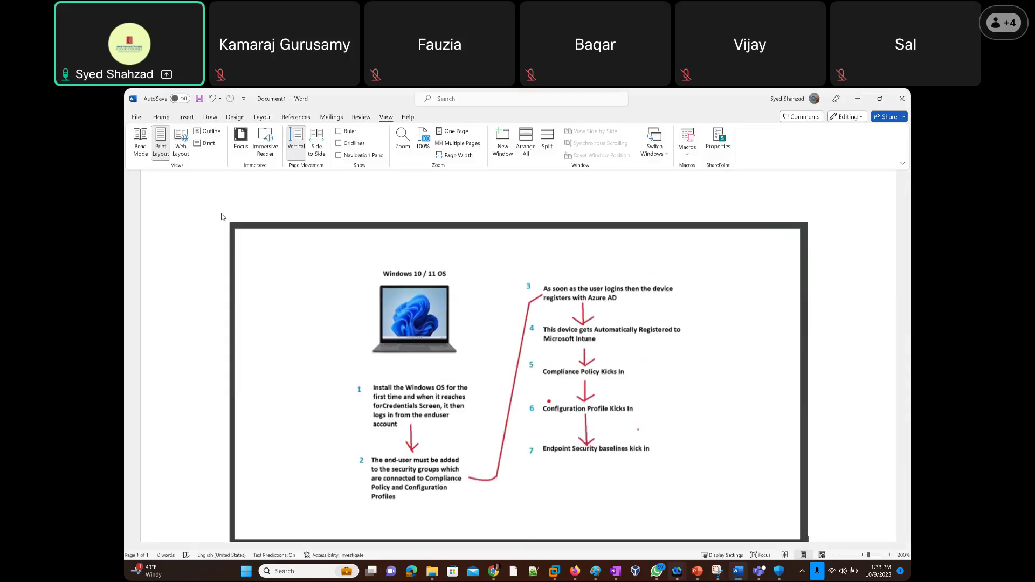
key("super+shift+s")
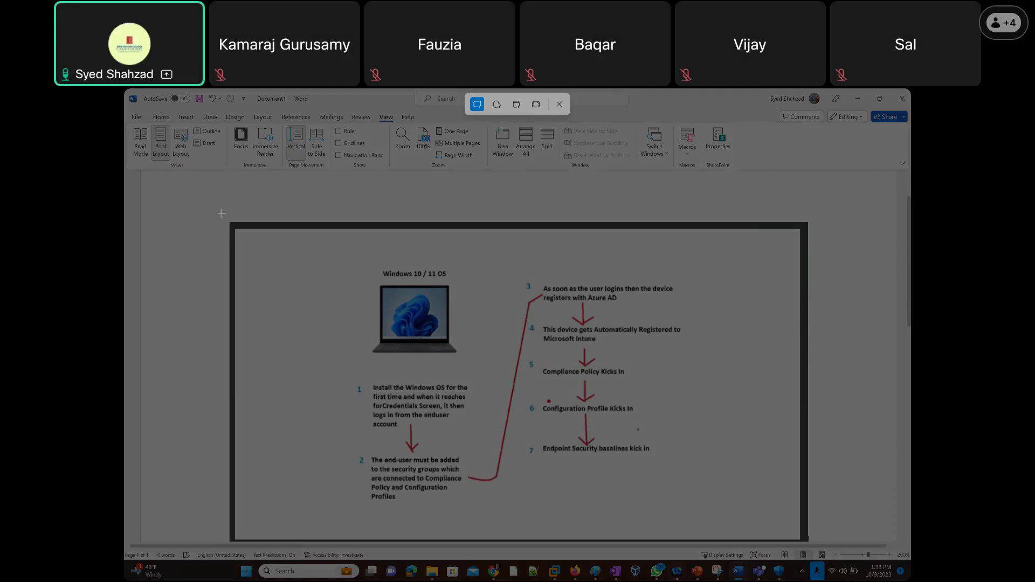
left_click_drag(221, 213, 809, 539)
Open a new Paint window and maximize it.
right_click(595, 571)
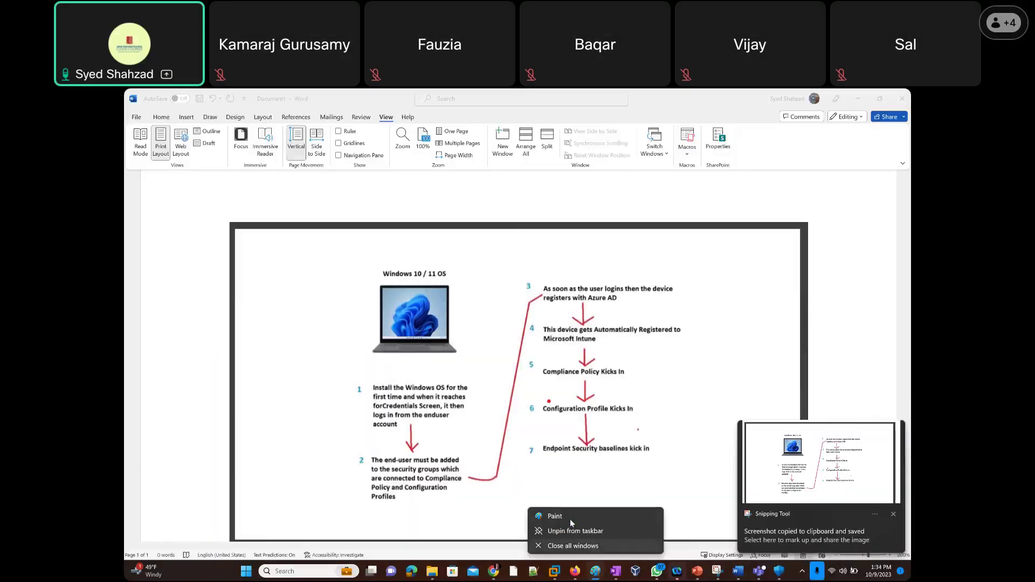
left_click(555, 516)
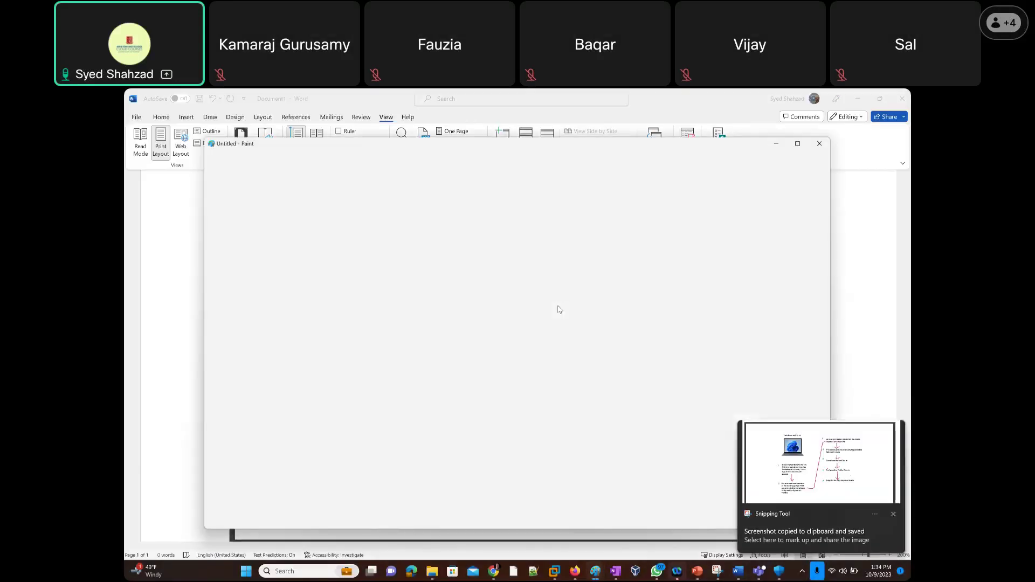
double_click(586, 147)
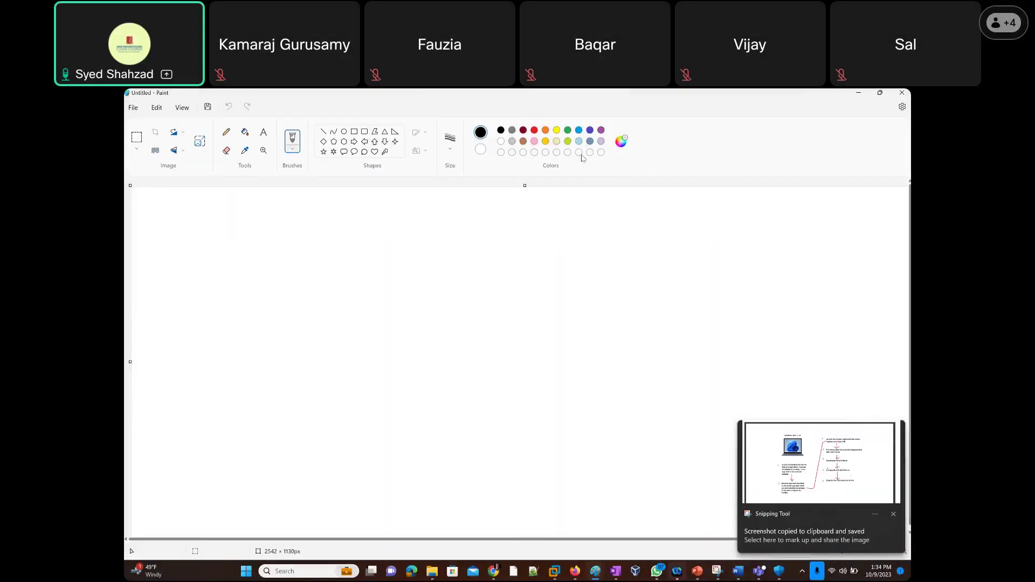
Paste the diagram into Paint and pencil ticks by the OS title and steps 1–2, plus an arrow above step 3.
key("ctrl+v")
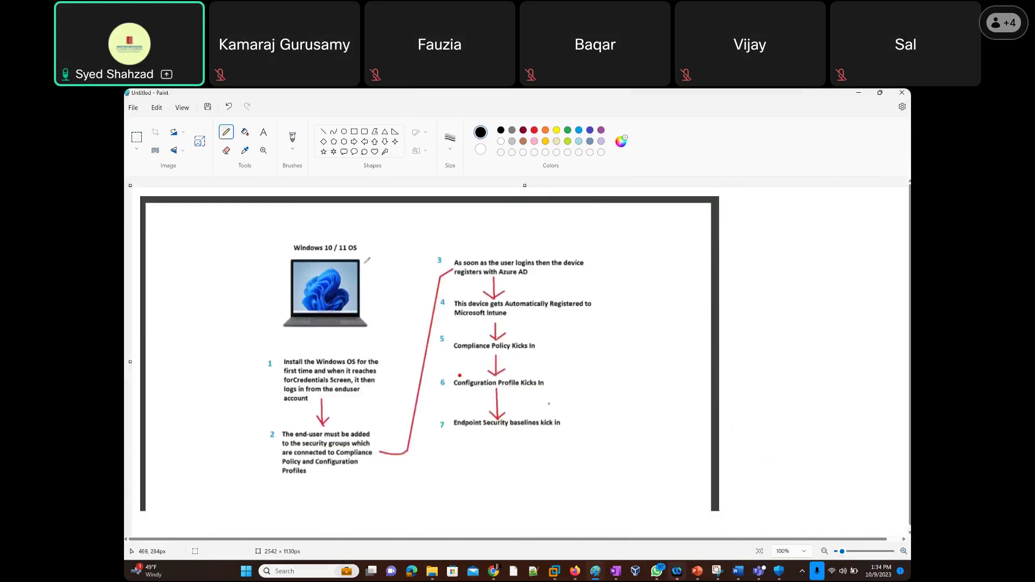
left_click_drag(389, 231, 363, 257)
left_click_drag(380, 374, 405, 356)
left_click_drag(349, 427, 372, 411)
mouse_move(511, 220)
left_mouse_down()
mouse_move(509, 241)
mouse_move(521, 236)
left_mouse_up()
key("alt+Tab")
key("alt+Tab")
key("alt+Tab")
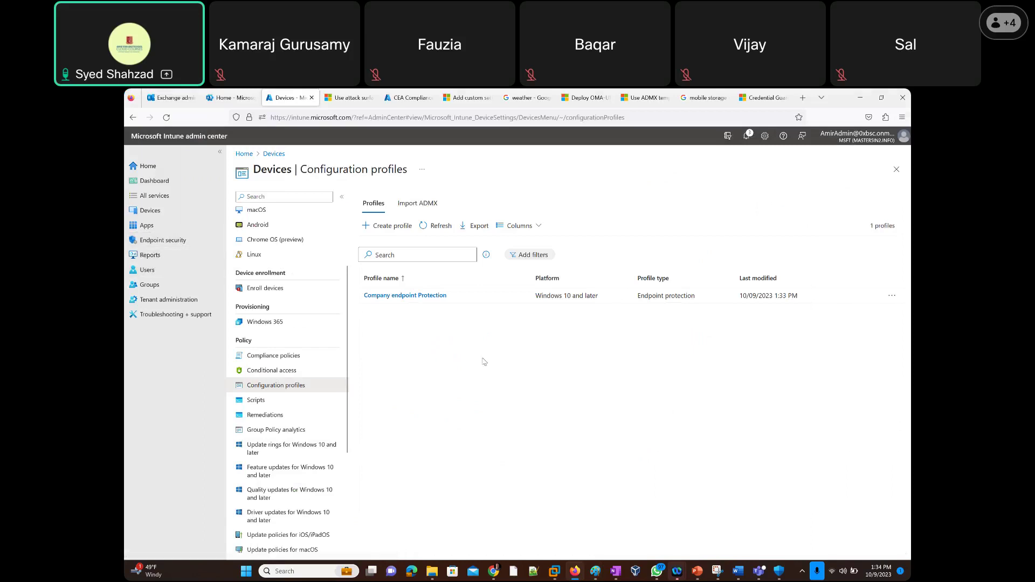
Return to the Paint window with the annotated enrollment-flow diagram.
key("alt+Tab")
left_click(396, 297)
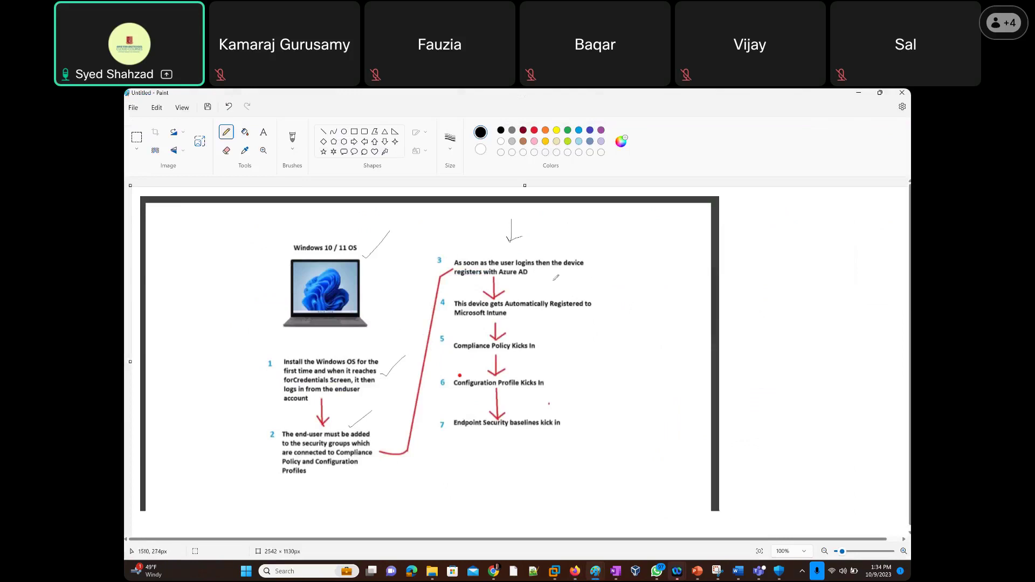
Pencil ticks and arrows beside steps 3–6, undoing the stray mark by step 7.
left_click_drag(615, 267, 582, 286)
mouse_move(552, 227)
left_mouse_down()
mouse_move(530, 243)
mouse_move(538, 248)
left_mouse_up()
mouse_move(584, 281)
left_mouse_down()
mouse_move(581, 292)
mouse_move(596, 291)
left_mouse_up()
mouse_move(574, 317)
left_mouse_down()
mouse_move(546, 336)
mouse_move(557, 333)
mouse_move(552, 373)
left_mouse_up()
left_click_drag(576, 416, 598, 421)
key("ctrl+z")
key("ctrl+z")
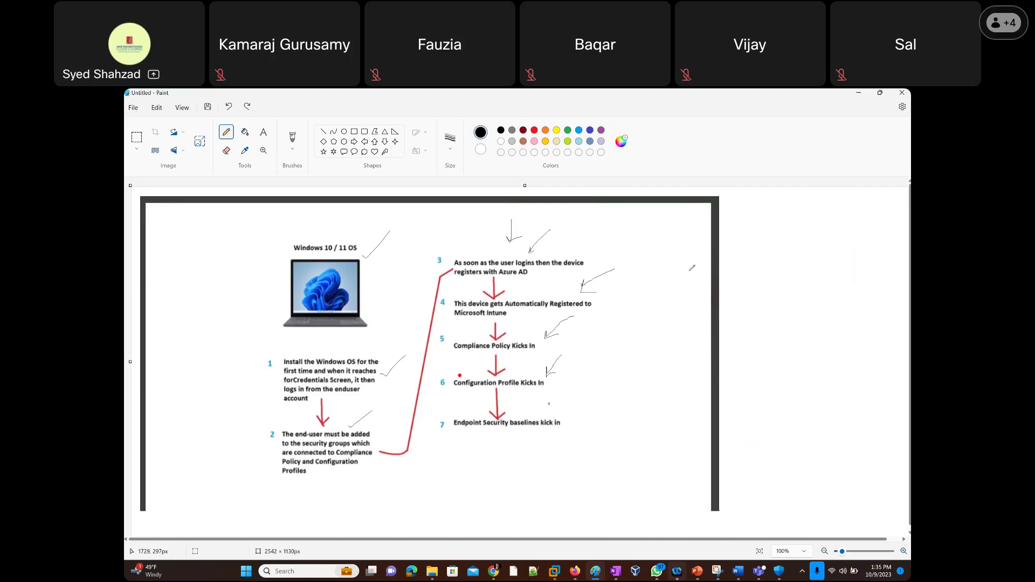
Handwrite the notes 'users?', 'Start OS' and 'Login' right of the diagram, separated by lines.
mouse_move(667, 255)
left_mouse_down()
mouse_move(687, 267)
mouse_move(701, 256)
mouse_move(694, 262)
left_mouse_up()
mouse_move(696, 253)
left_mouse_down()
mouse_move(785, 258)
mouse_move(772, 248)
left_mouse_up()
mouse_move(706, 306)
left_mouse_down()
mouse_move(700, 339)
mouse_move(722, 340)
mouse_move(719, 319)
mouse_move(742, 324)
left_mouse_up()
left_click_drag(743, 319, 747, 317)
left_click_drag(744, 293, 749, 300)
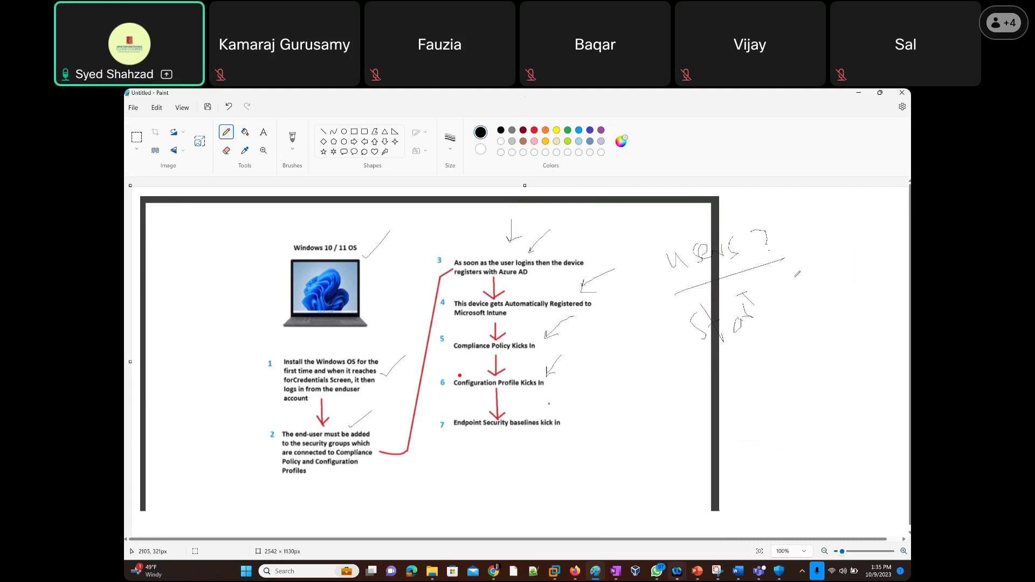
mouse_move(781, 267)
left_mouse_down()
mouse_move(821, 289)
mouse_move(709, 379)
mouse_move(736, 408)
mouse_move(753, 406)
left_mouse_up()
mouse_move(765, 390)
left_mouse_down()
mouse_move(760, 399)
mouse_move(765, 393)
mouse_move(782, 410)
left_mouse_up()
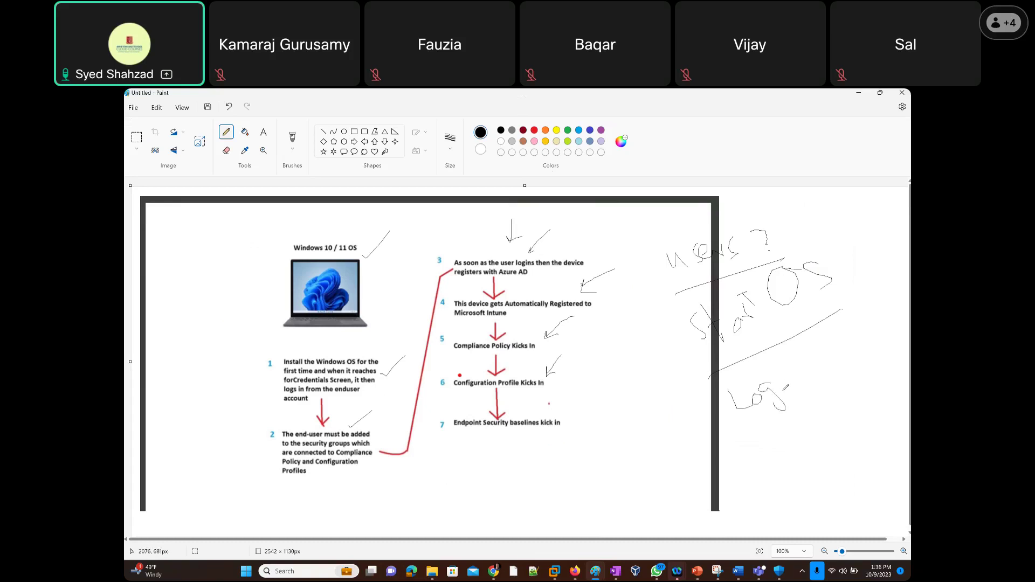
left_click_drag(770, 373, 786, 380)
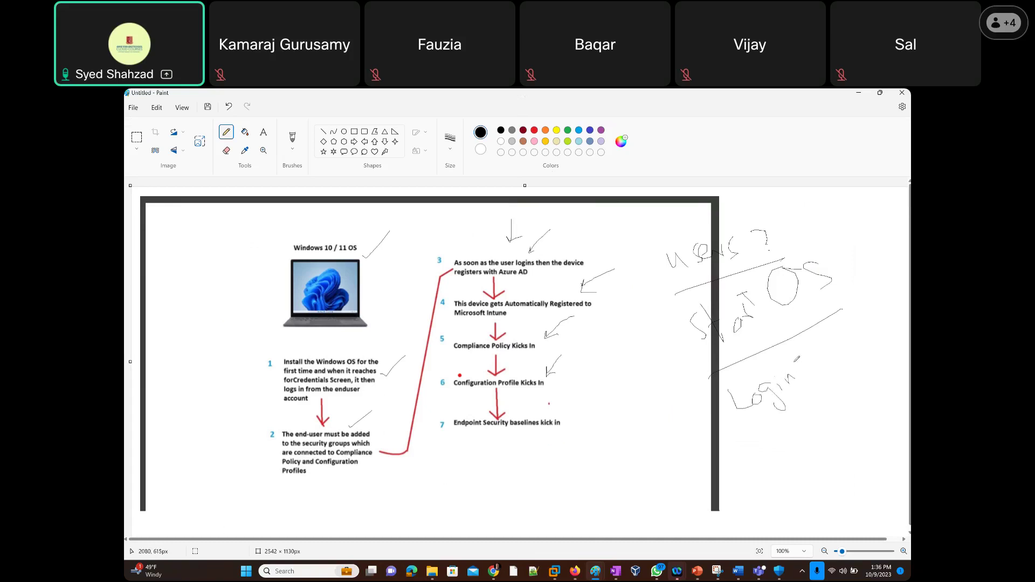
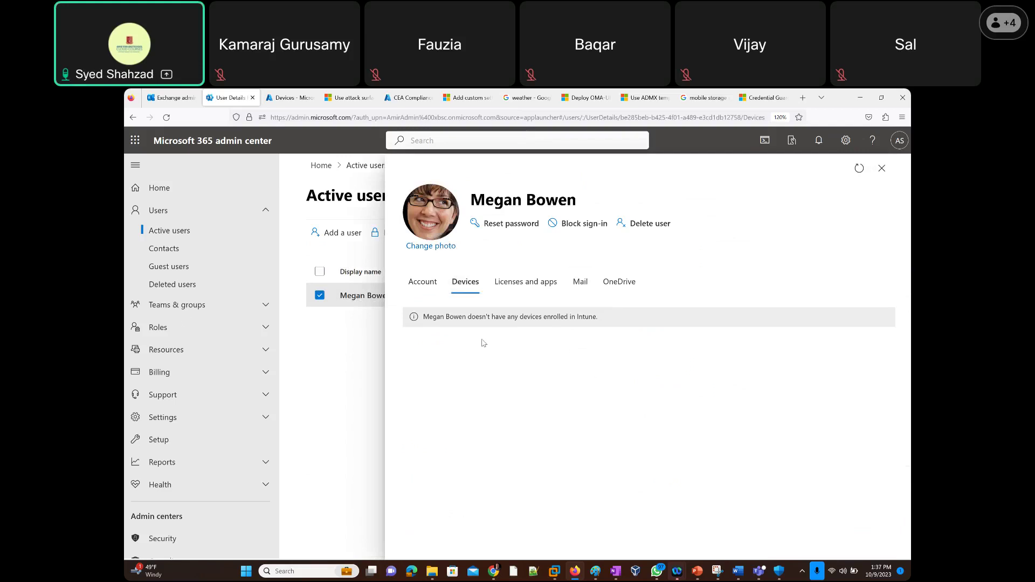
Close the user's details panel and open the Identity (Microsoft Entra) admin center from Admin centers.
left_click(883, 168)
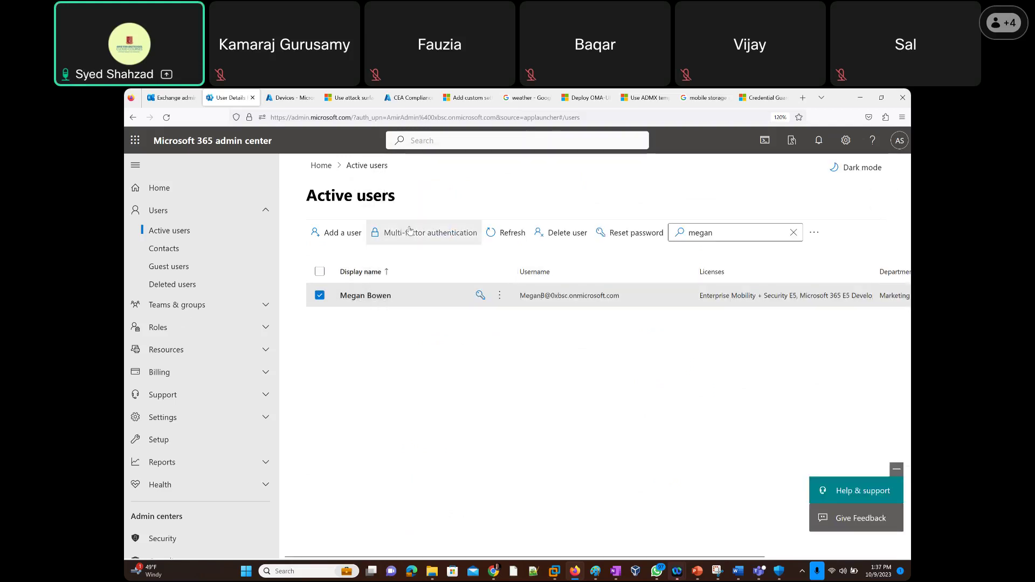
scroll(161, 377, "down", 4)
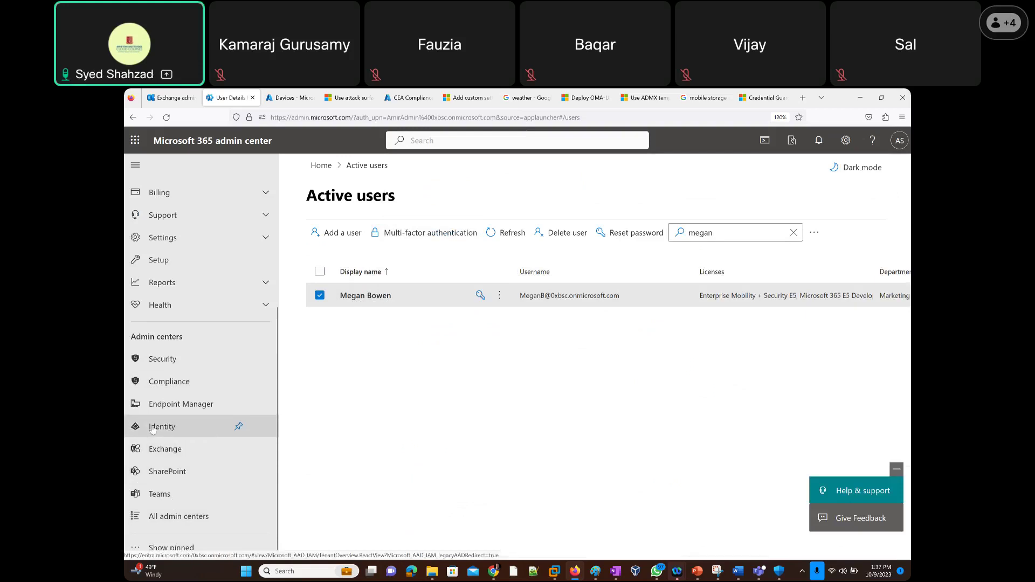
left_click(154, 427)
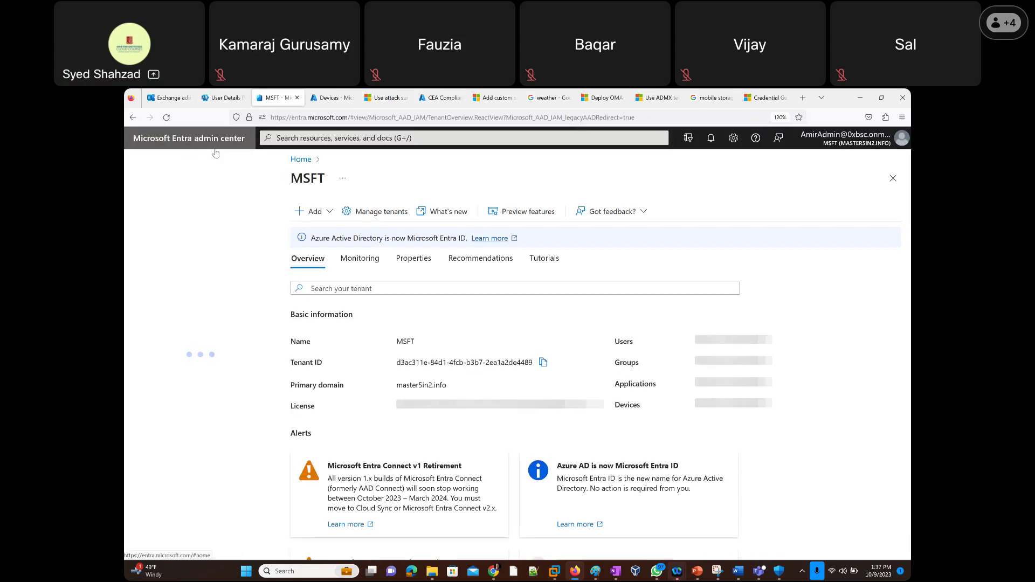
Search All users for 'meg', open the user, and check their Devices page showing 0 devices.
left_click(169, 278)
left_click(170, 301)
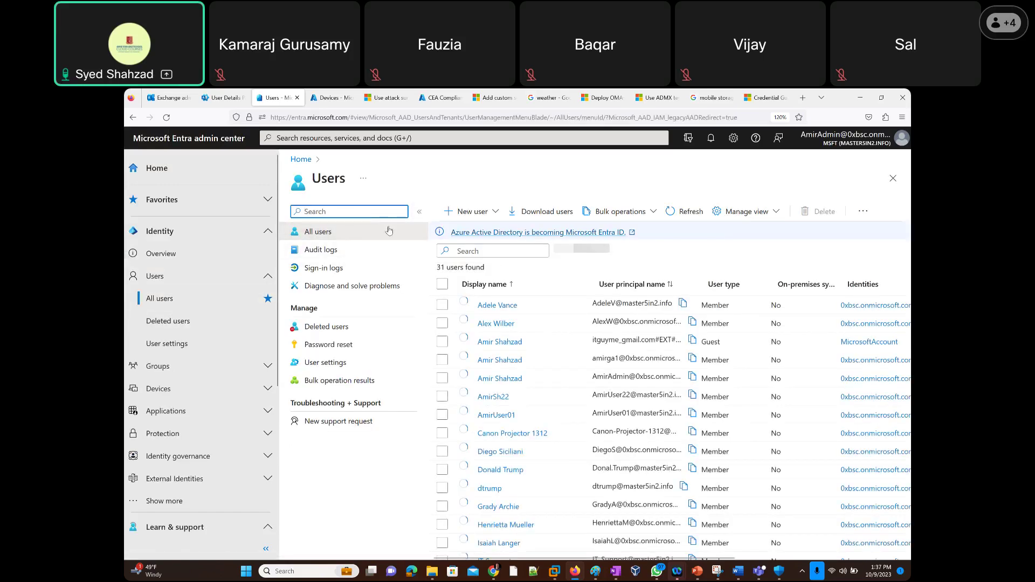
left_click(496, 251)
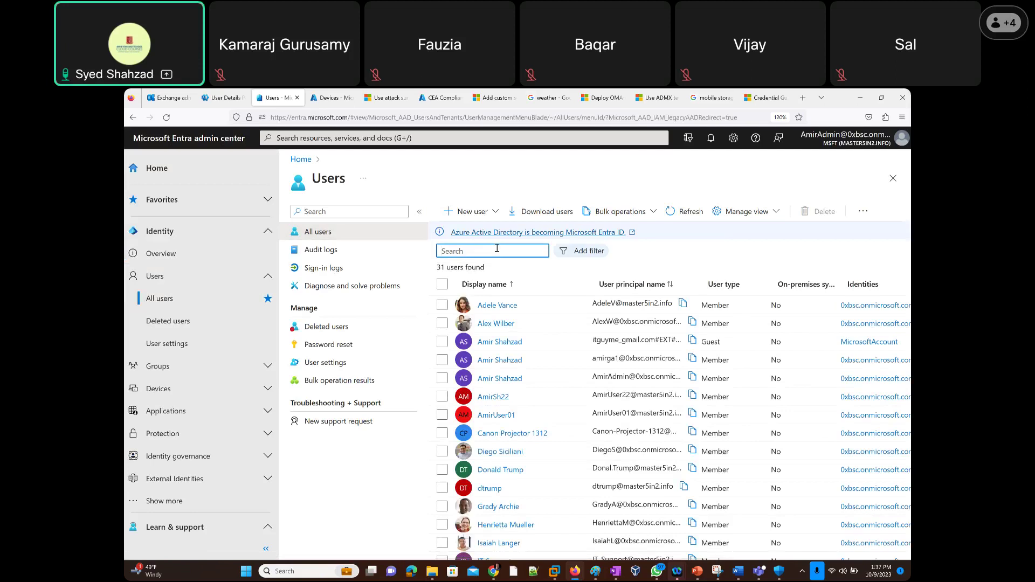
type("meg")
left_click(492, 305)
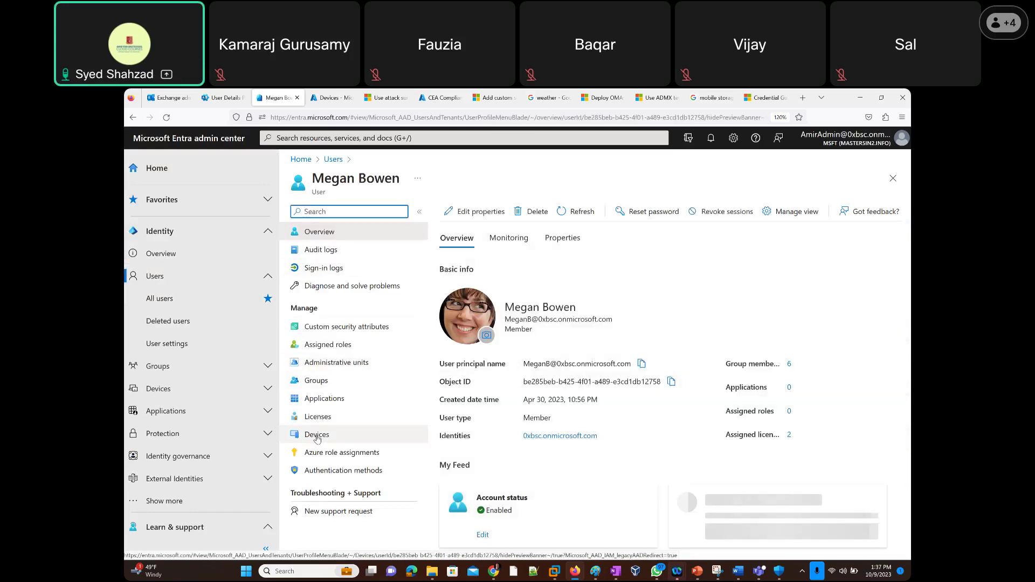
left_click(317, 435)
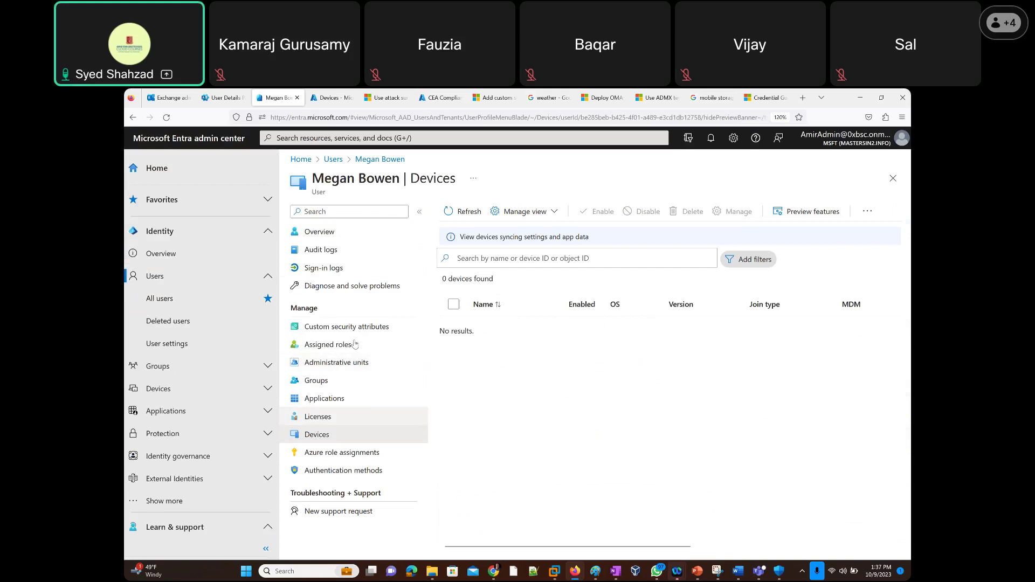
left_click(323, 99)
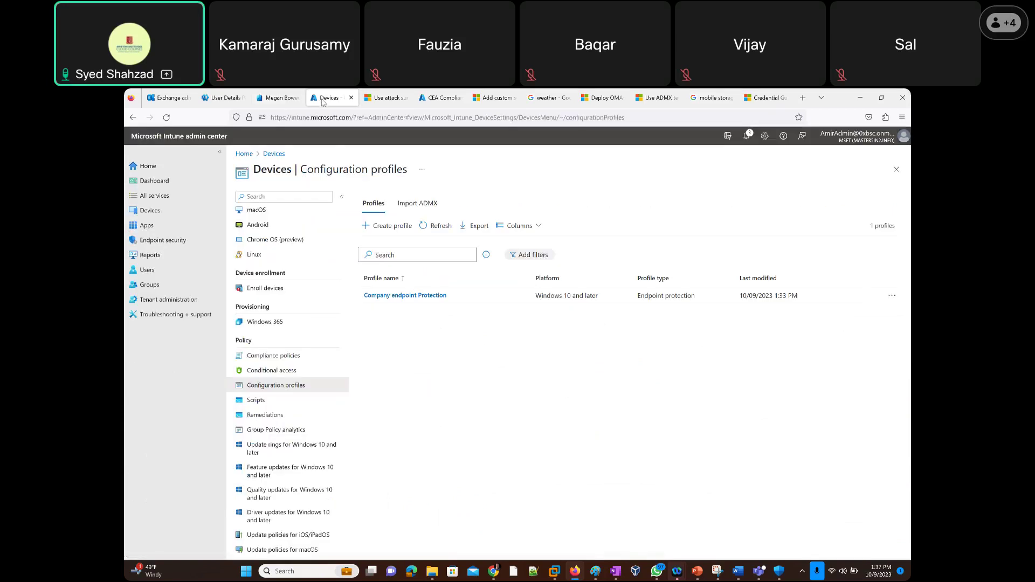
Open Intune's Windows devices list, confirming 0 devices, and recheck the user's empty Entra device list.
left_click(155, 211)
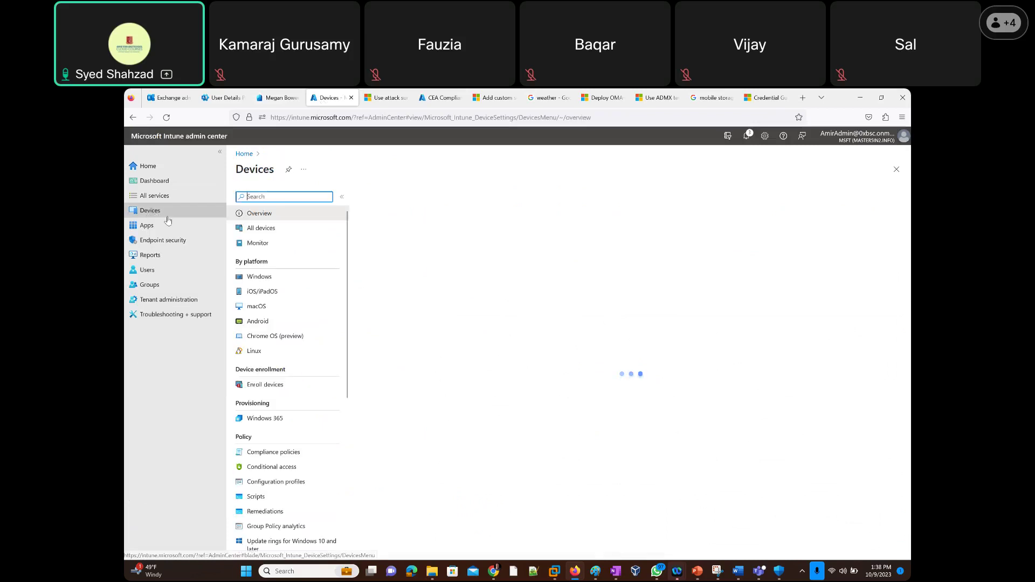
left_click(300, 284)
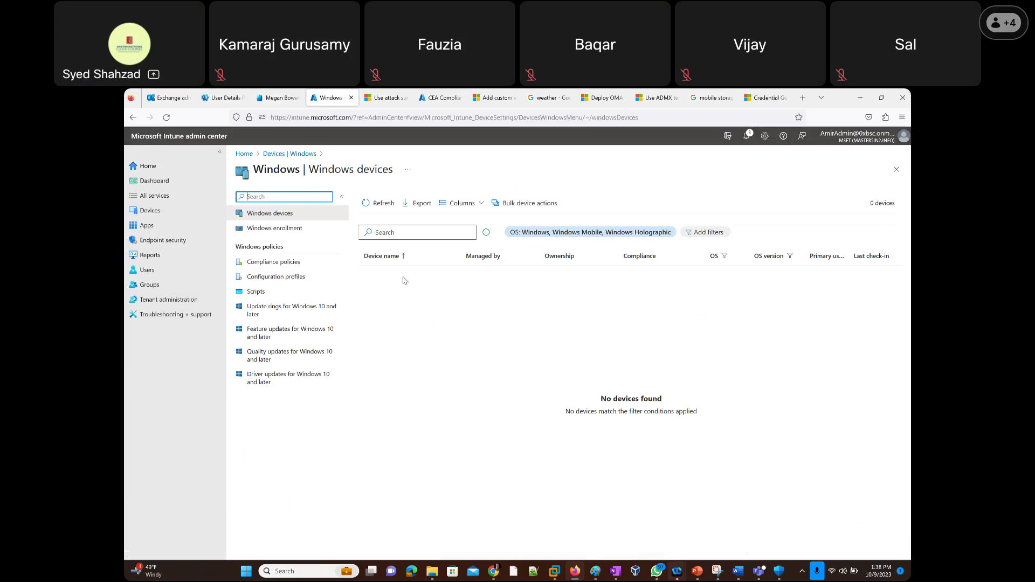
left_click(279, 98)
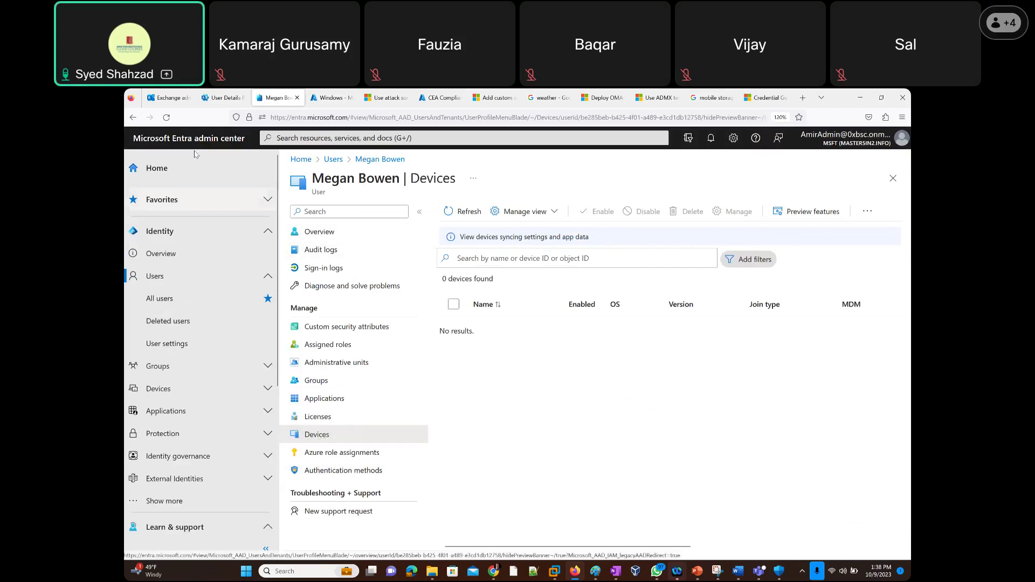
left_click(329, 98)
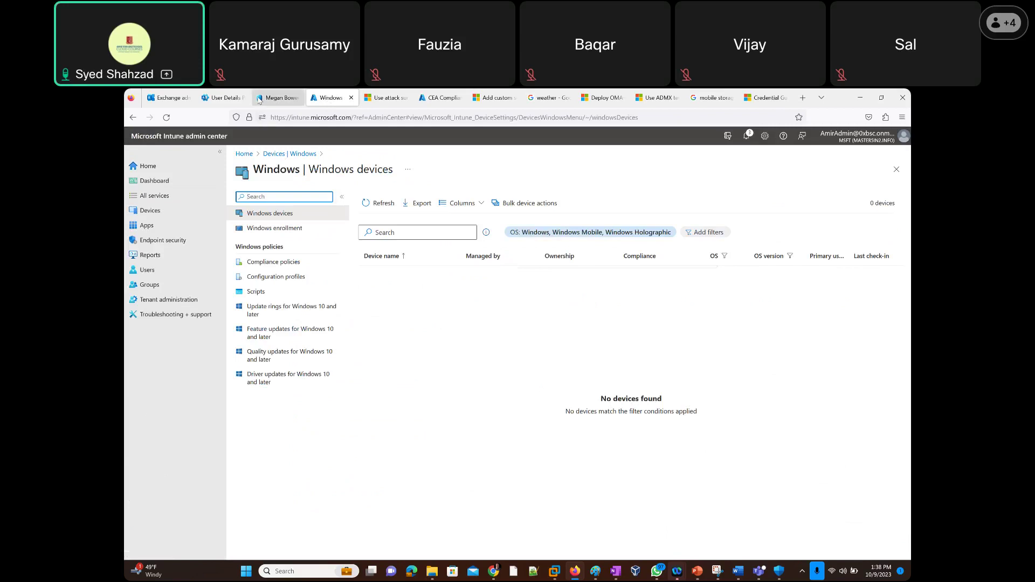
left_click(214, 98)
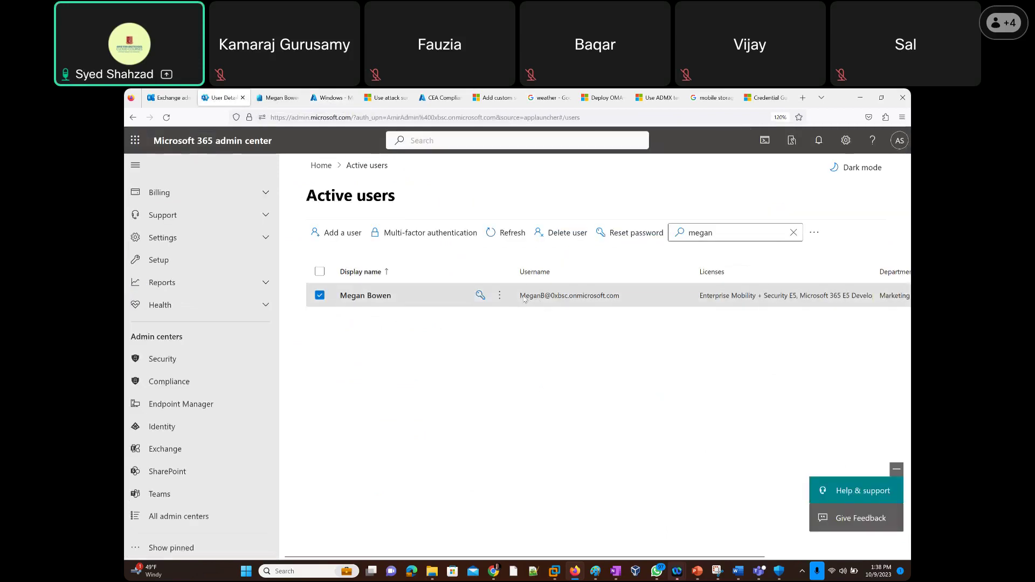
Copy the user's username, then switch Notepad++ through its open notes to Tasks.txt.
left_click(356, 295)
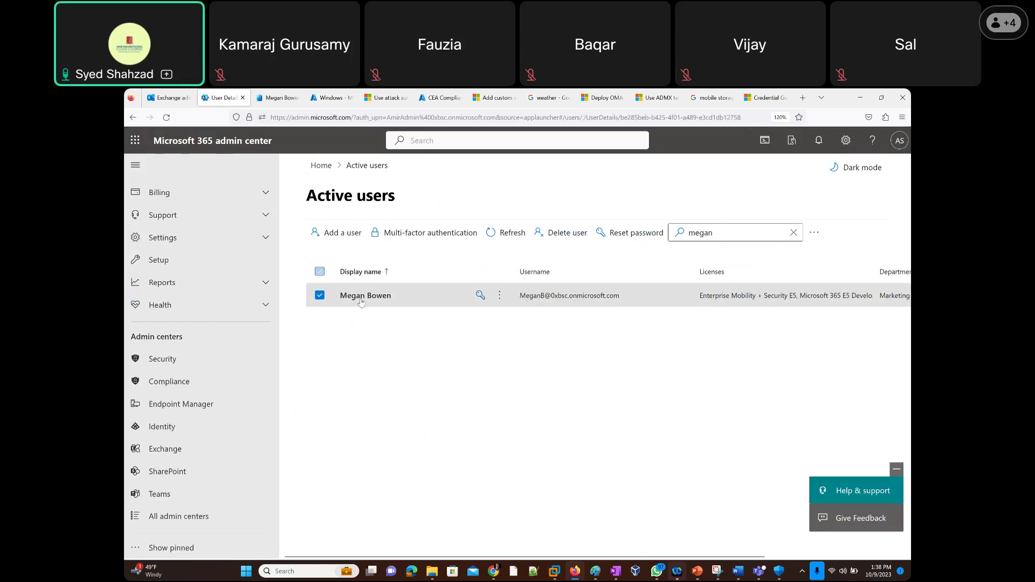
triple_click(506, 327)
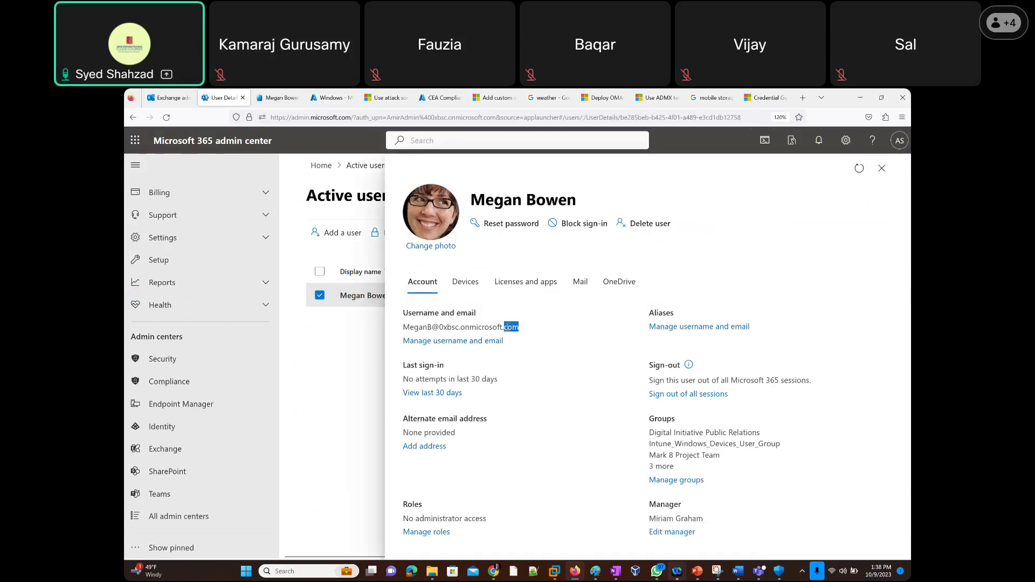
left_click(534, 572)
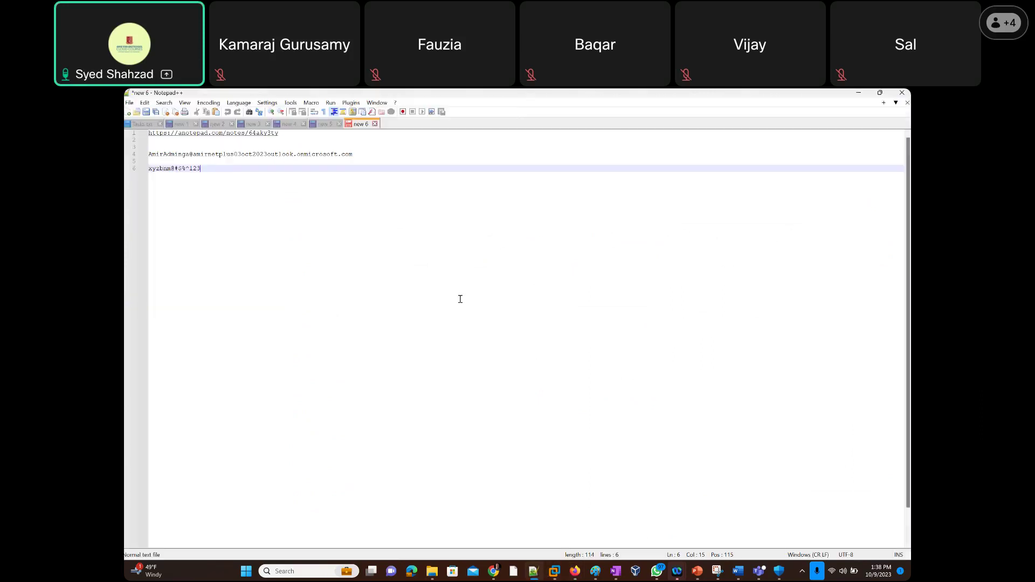
left_click(322, 124)
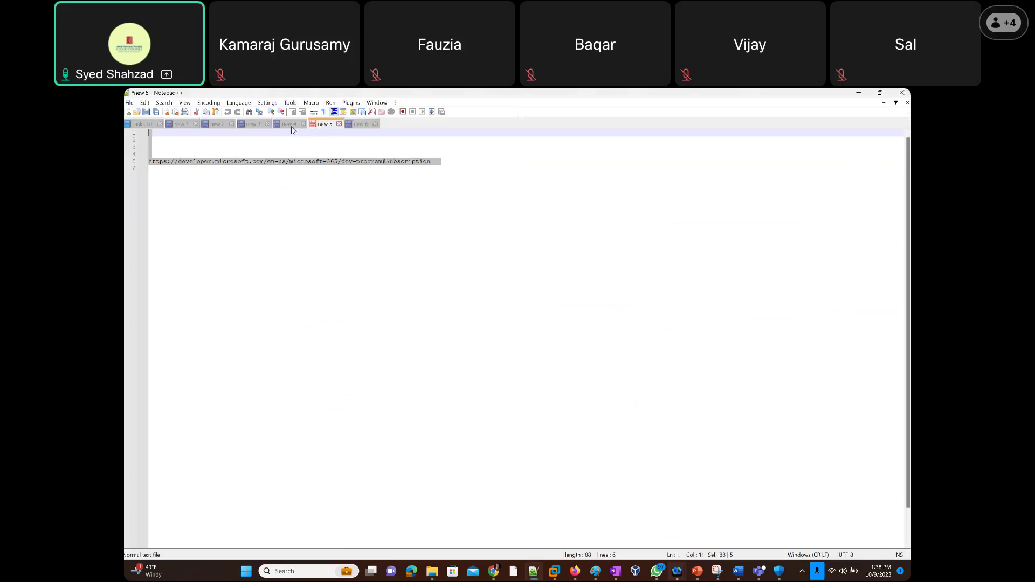
left_click(294, 128)
left_click(249, 129)
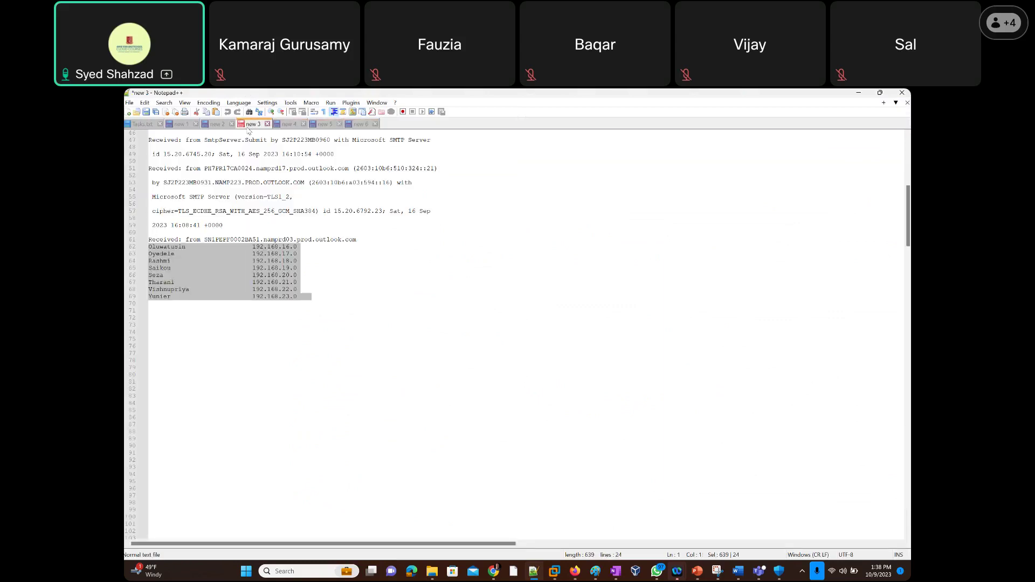
left_click(211, 126)
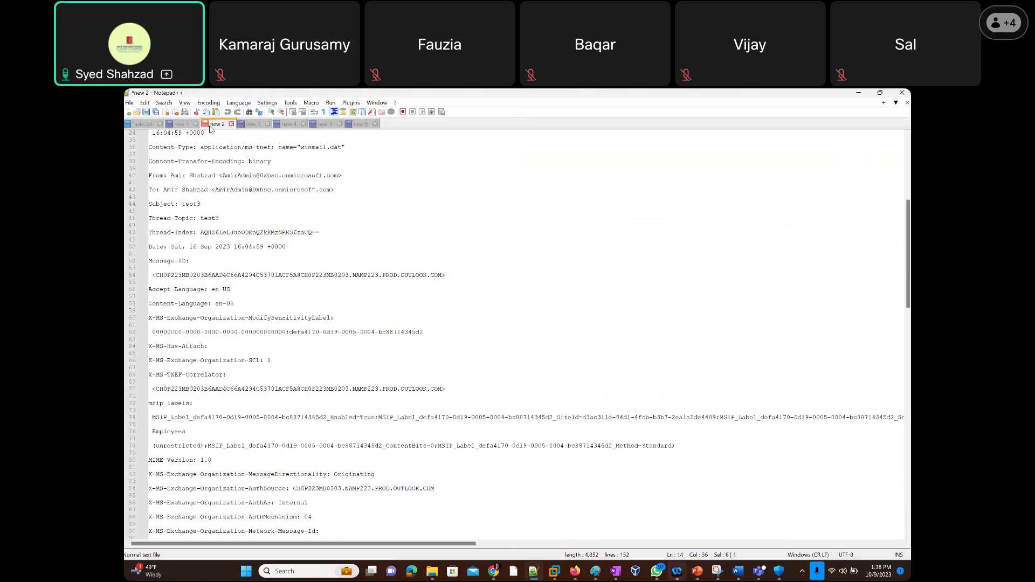
left_click(178, 126)
left_click(145, 127)
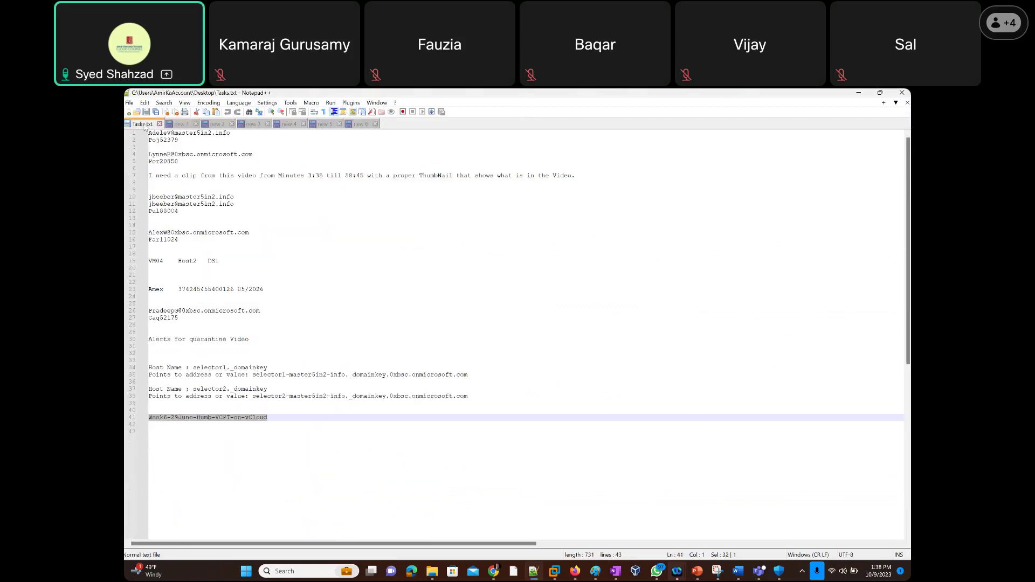
Paste the username into Tasks.txt on a new line below line 41.
left_click(280, 419)
key("Return")
key("Return")
key("Return")
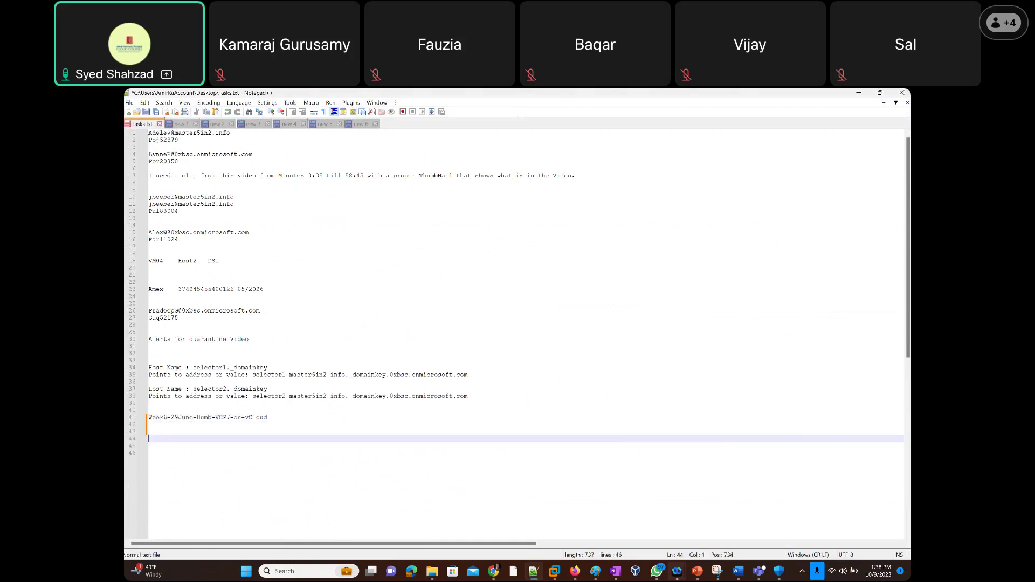
key("ctrl+v")
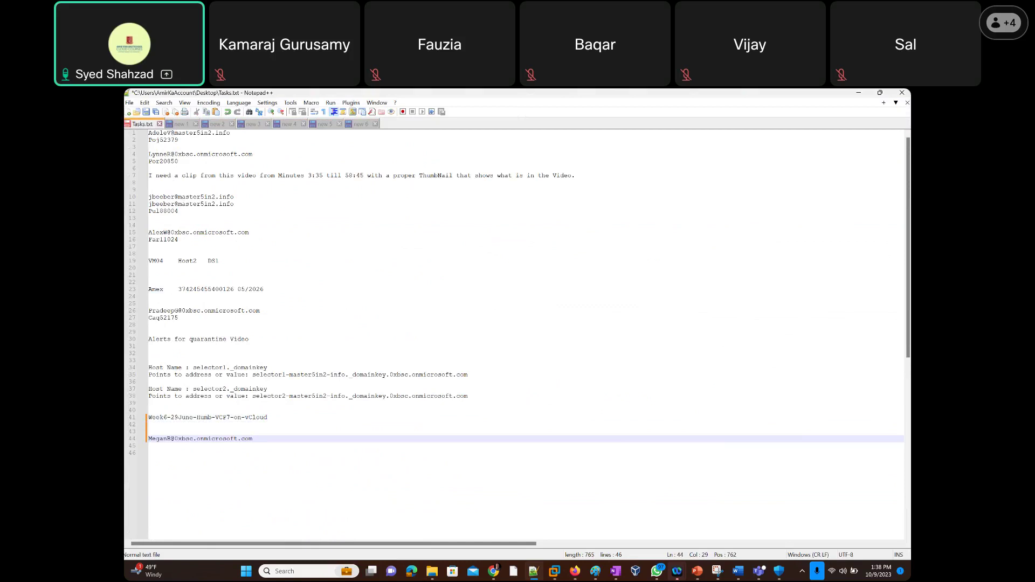
key("alt+Tab")
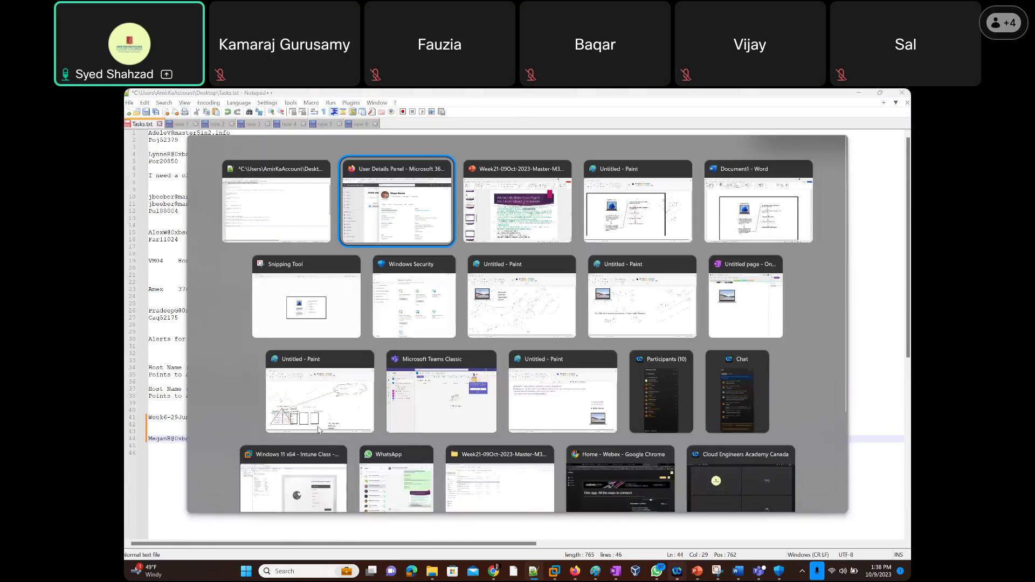
left_click(511, 223)
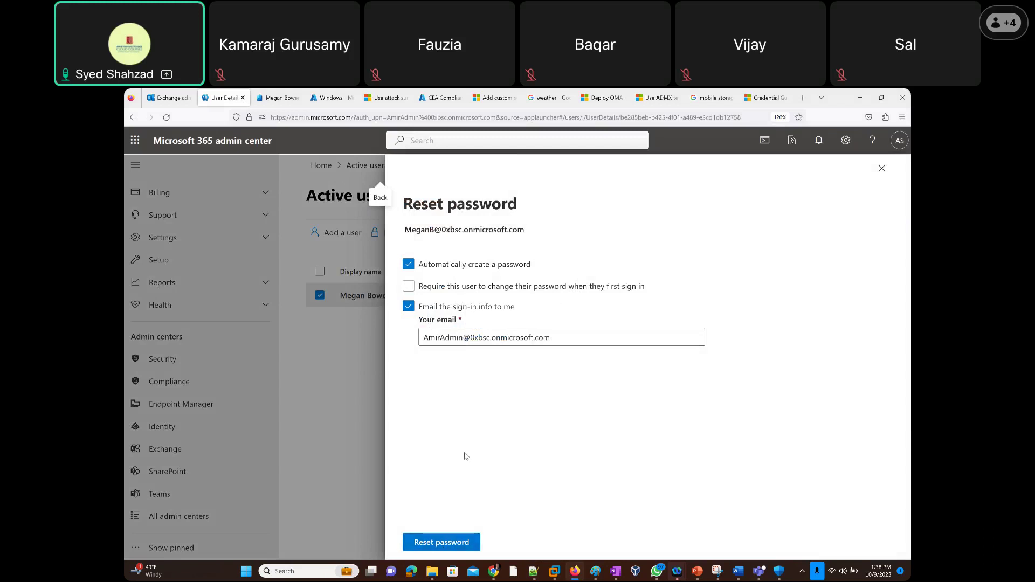
Reset the user's password and paste the new temporary password beneath the username in Tasks.txt.
left_click(438, 541)
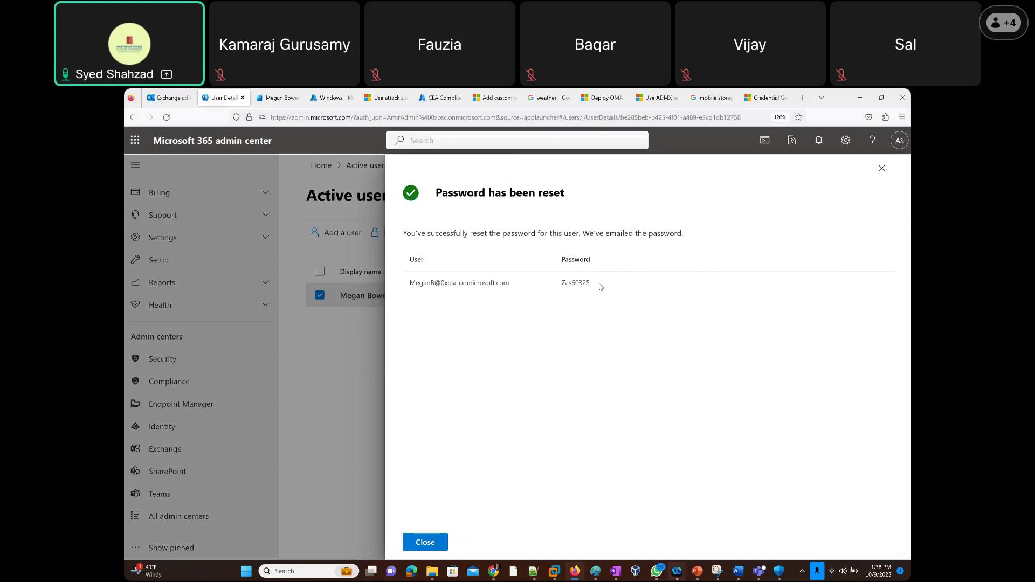
left_click_drag(593, 286, 551, 297)
key("ctrl+c")
left_click(431, 543)
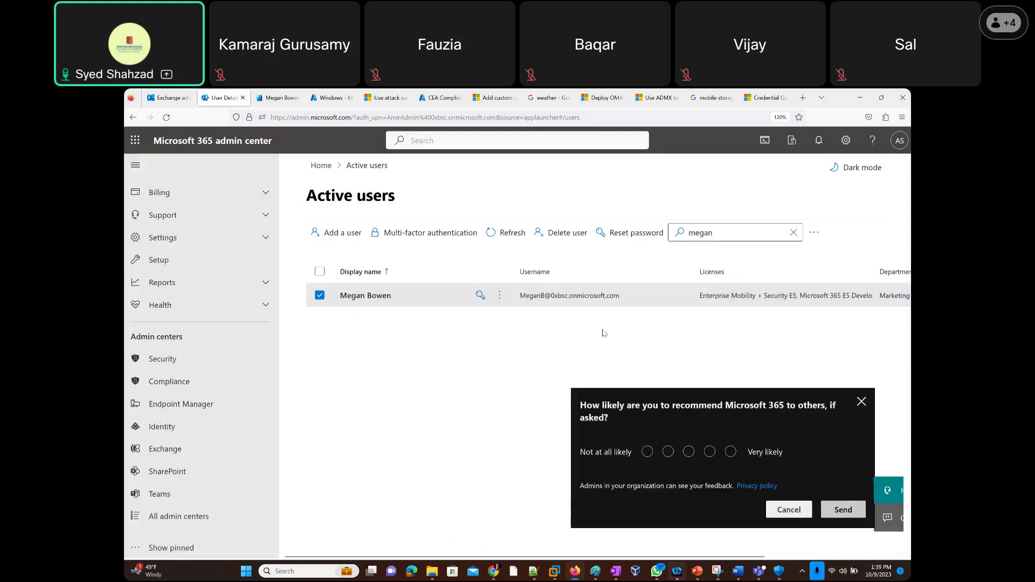
key("alt+Tab")
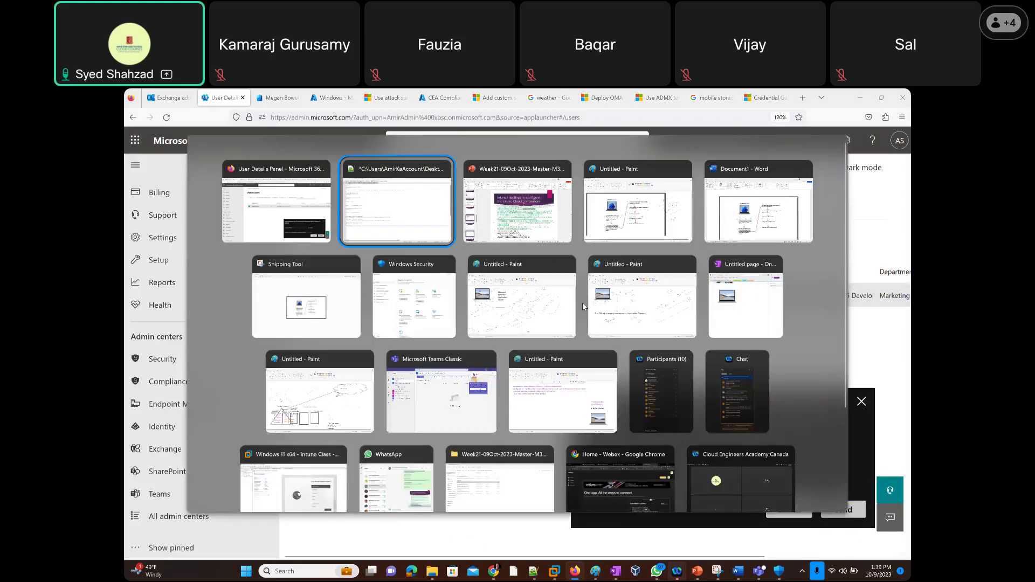
key("Return")
key("ctrl+v")
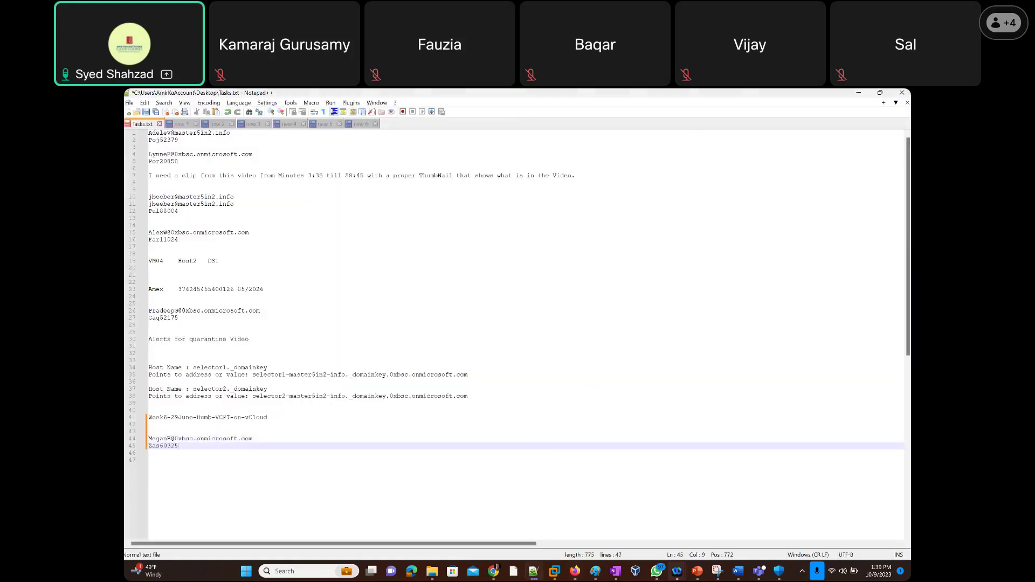
key("Return")
key("Return")
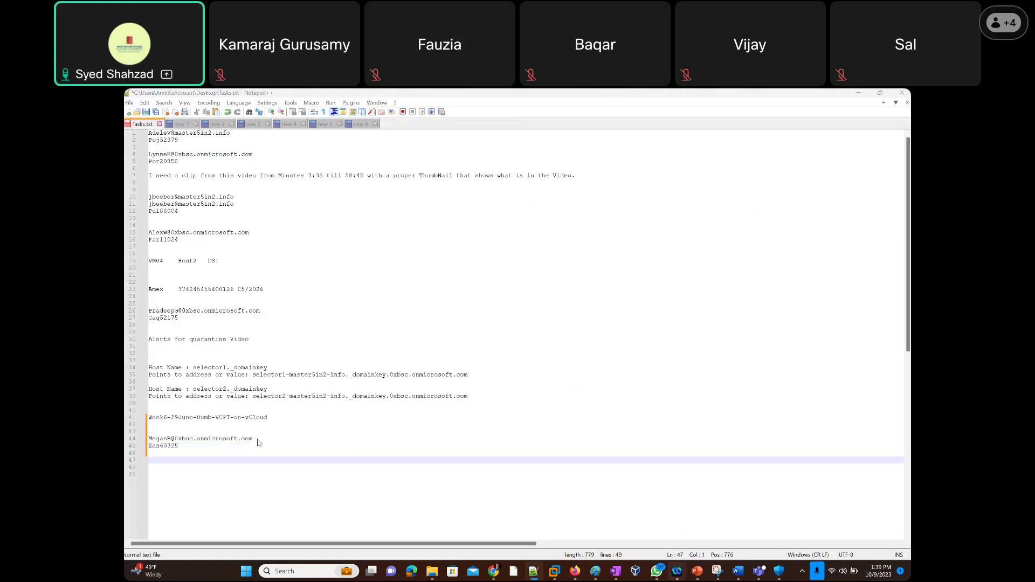
Replace the Active users search text with the other test user's name.
key("alt+Tab")
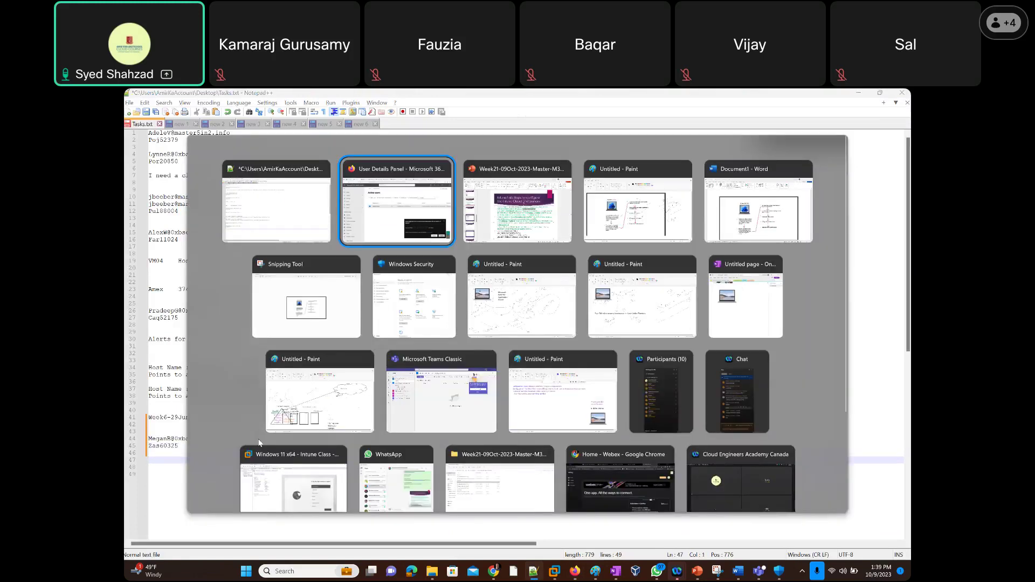
left_click_drag(712, 235, 654, 239)
type("nes")
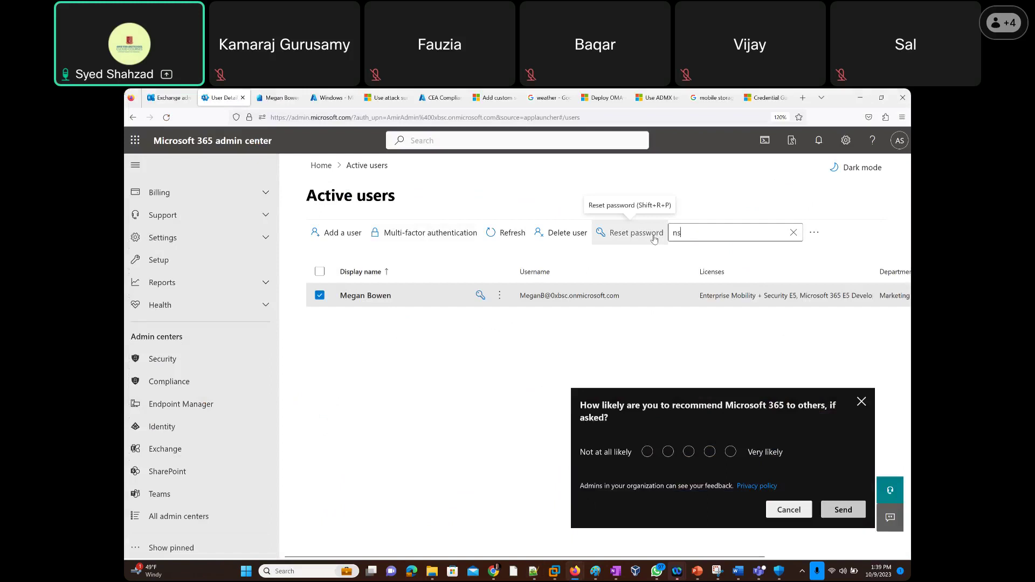
type("tor")
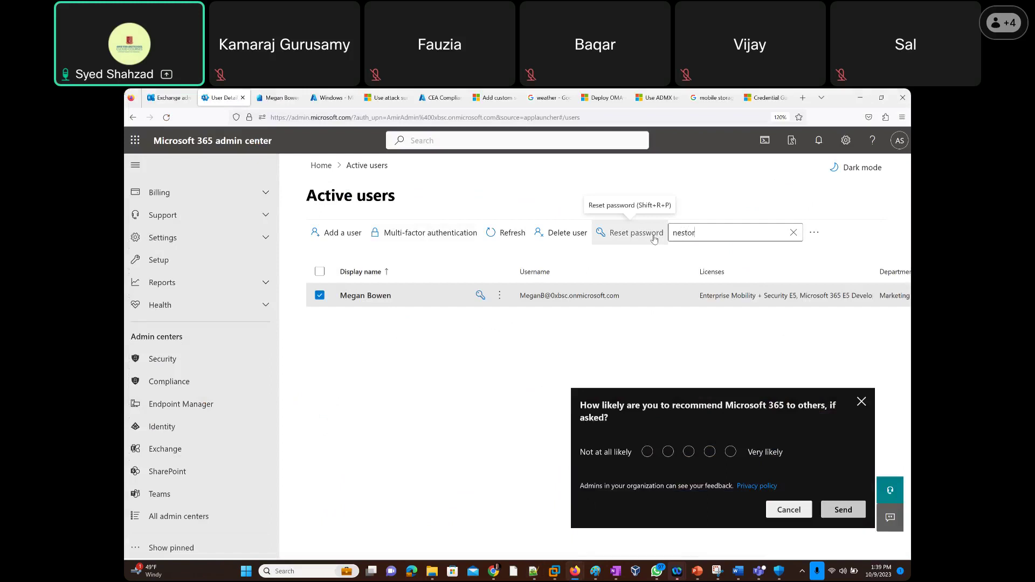
Run the user search, submit the feedback survey as Very likely, and open the found user's details.
key("Return")
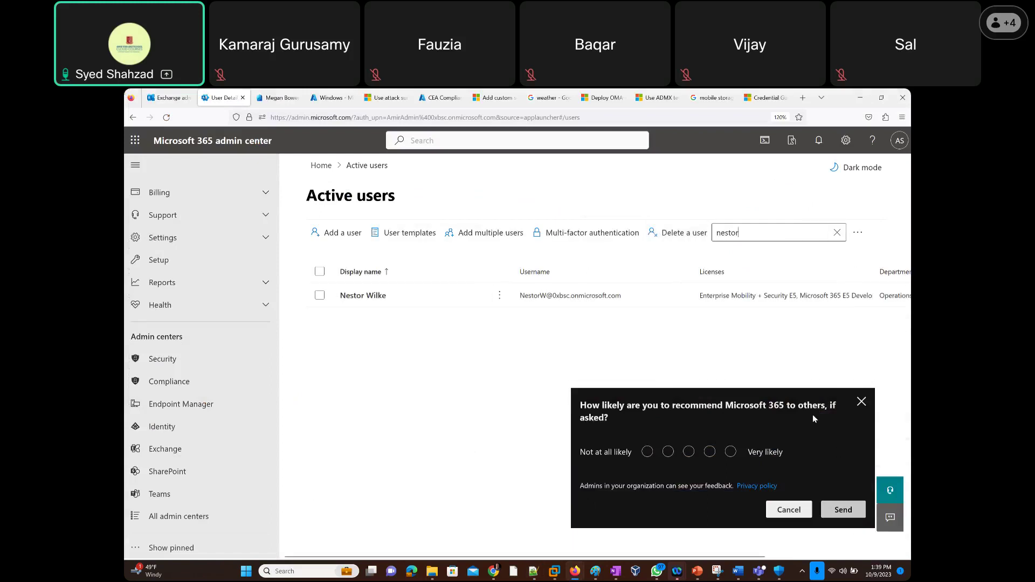
left_click(731, 452)
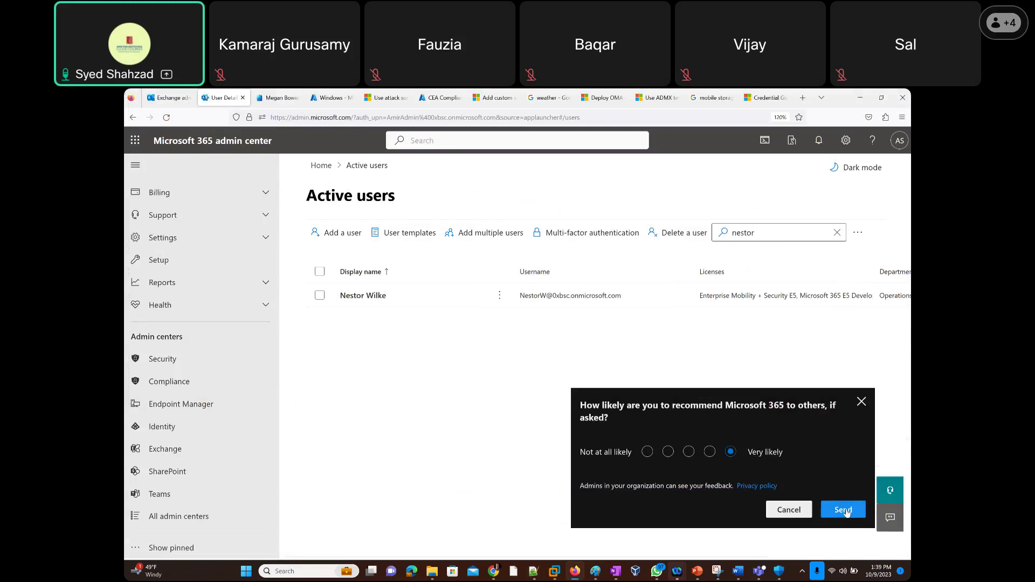
left_click(845, 509)
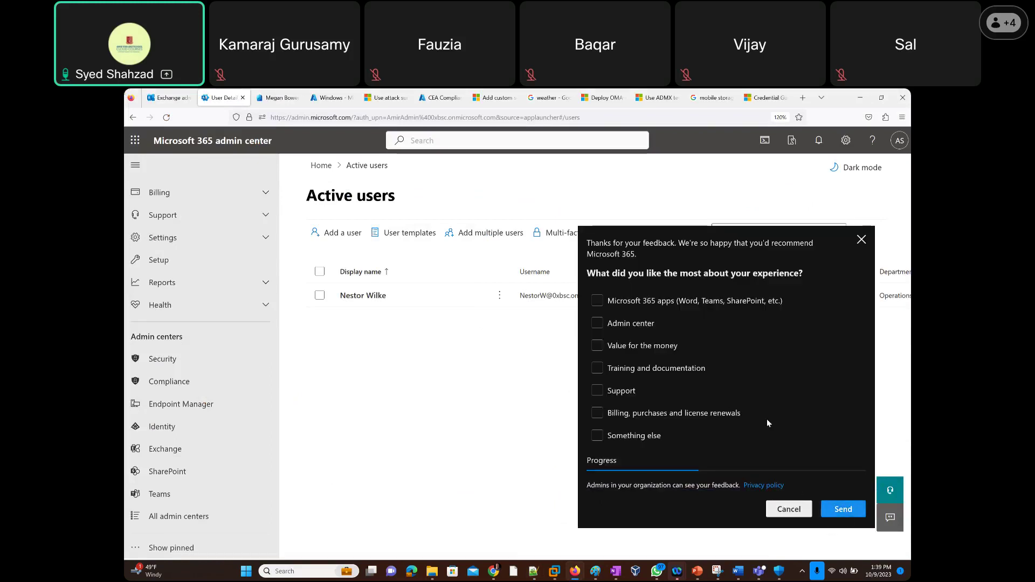
left_click(859, 240)
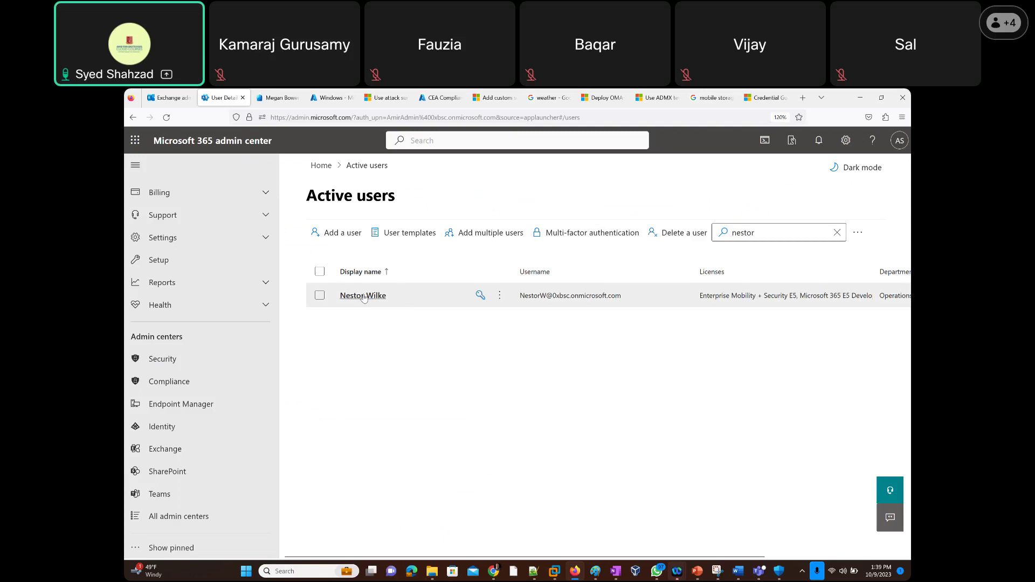
left_click(363, 296)
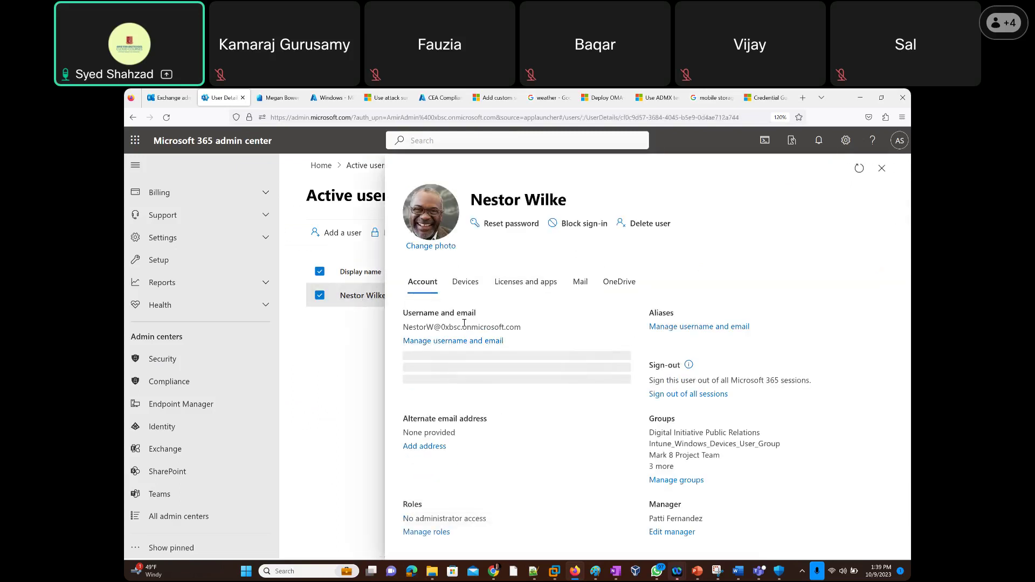
Copy the test user's username and paste it into Tasks.txt.
triple_click(466, 325)
key("ctrl+c")
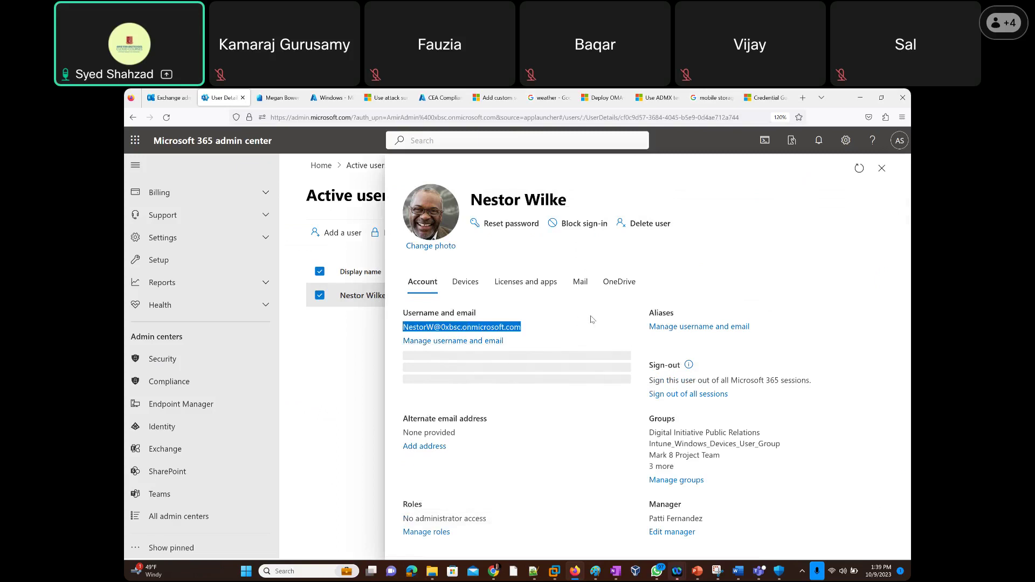
key("alt+Tab")
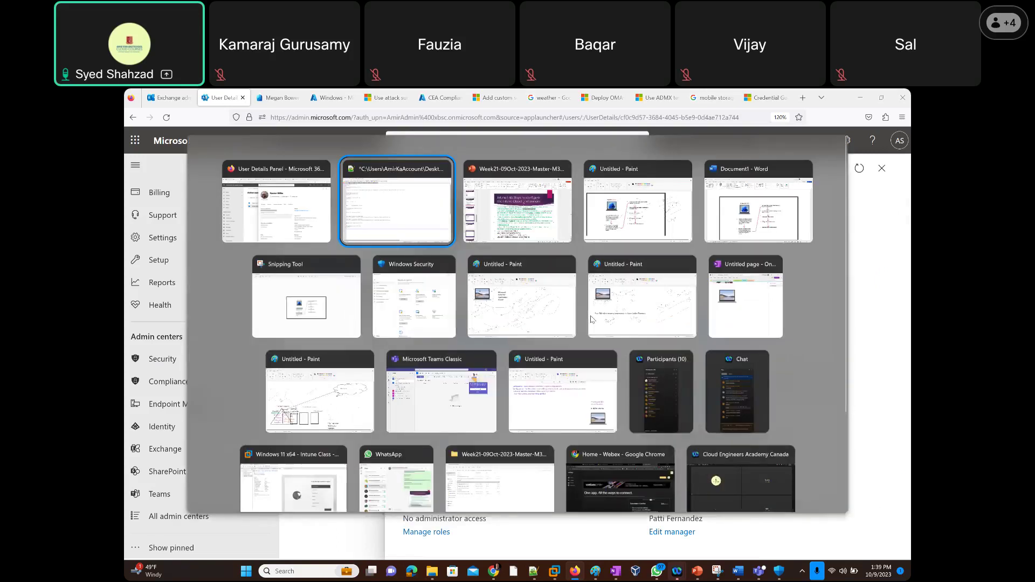
key("ctrl+v")
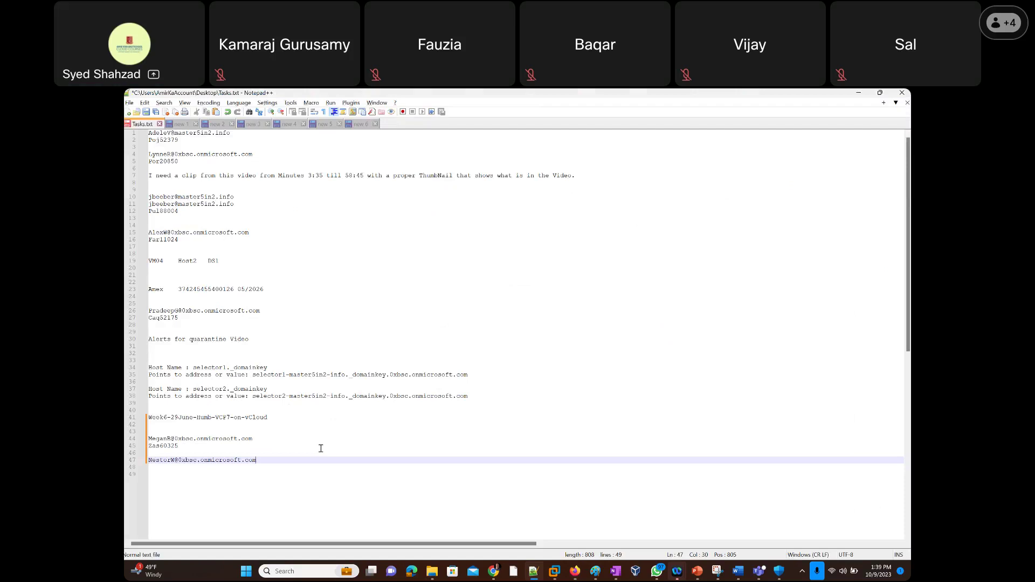
key("alt+Tab")
left_click(514, 254)
Reset the test user's password and paste the generated password below the username in Tasks.txt.
left_click(509, 223)
left_click(441, 542)
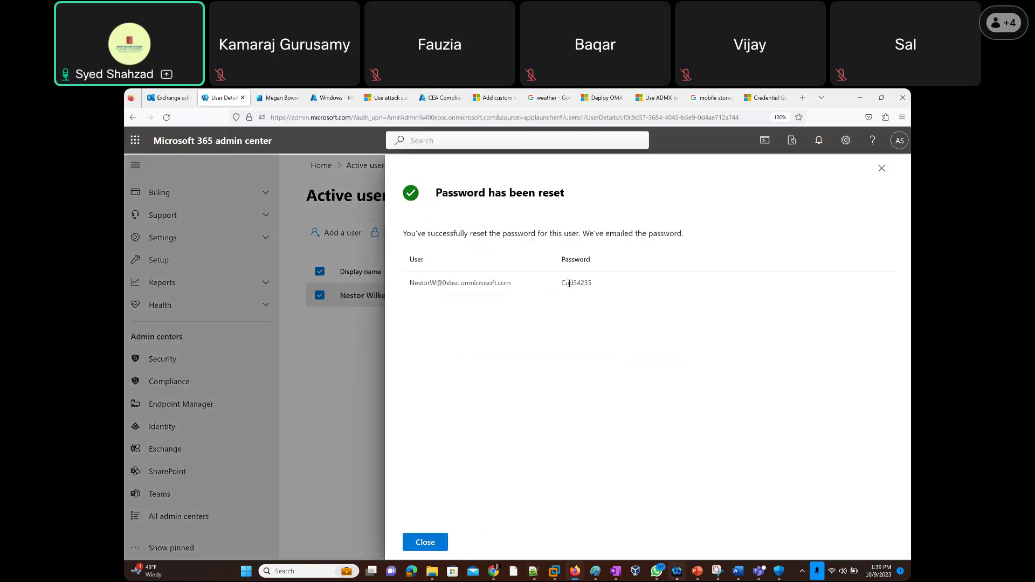
left_click_drag(591, 283, 560, 284)
key("ctrl+c")
left_click(431, 542)
key("alt+Tab")
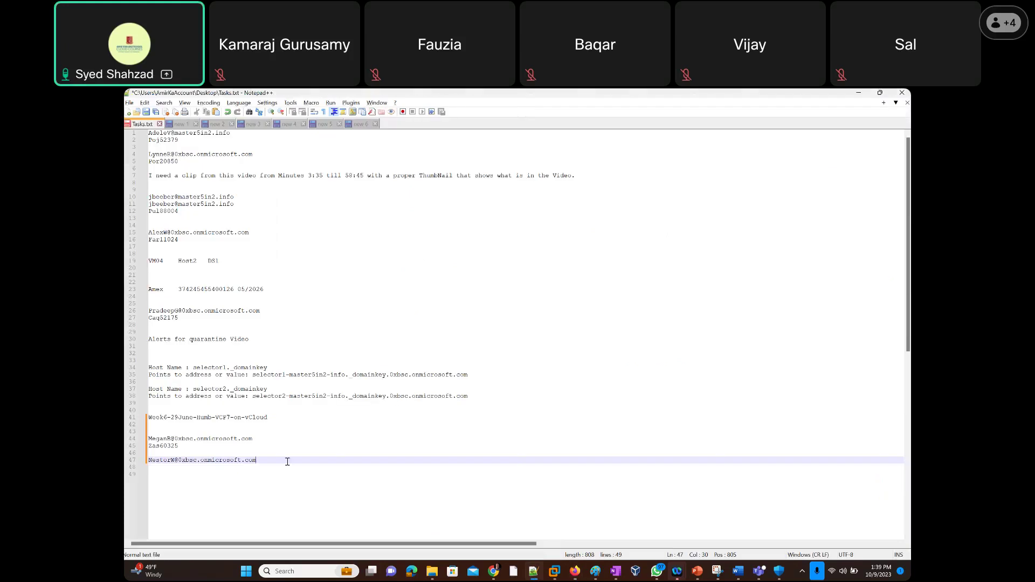
key("Return")
key("ctrl+v")
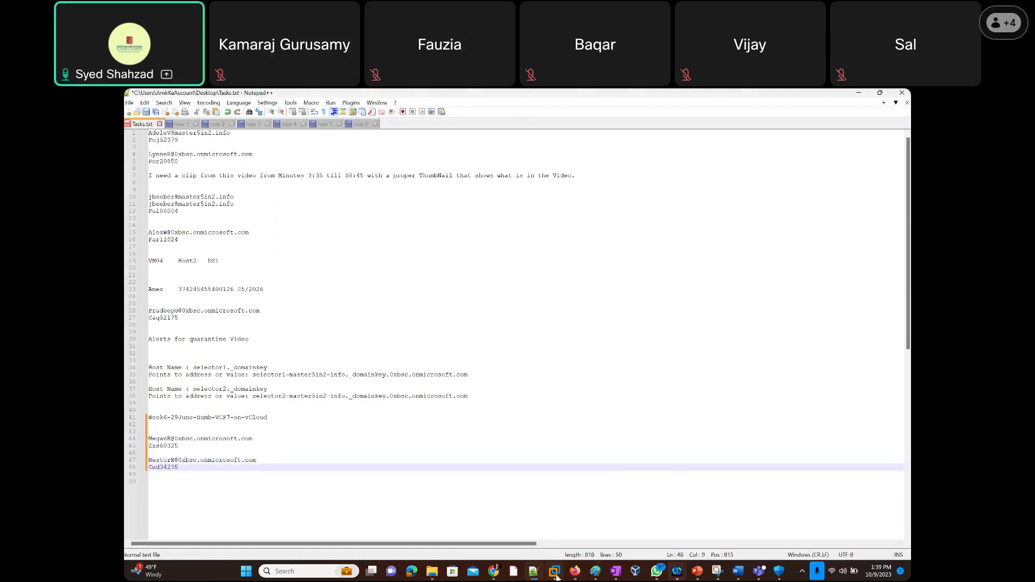
Resume the suspended Windows 10 and Windows 11 VMs, dismissing the side-channel mitigations hints.
mouse_move(554, 571)
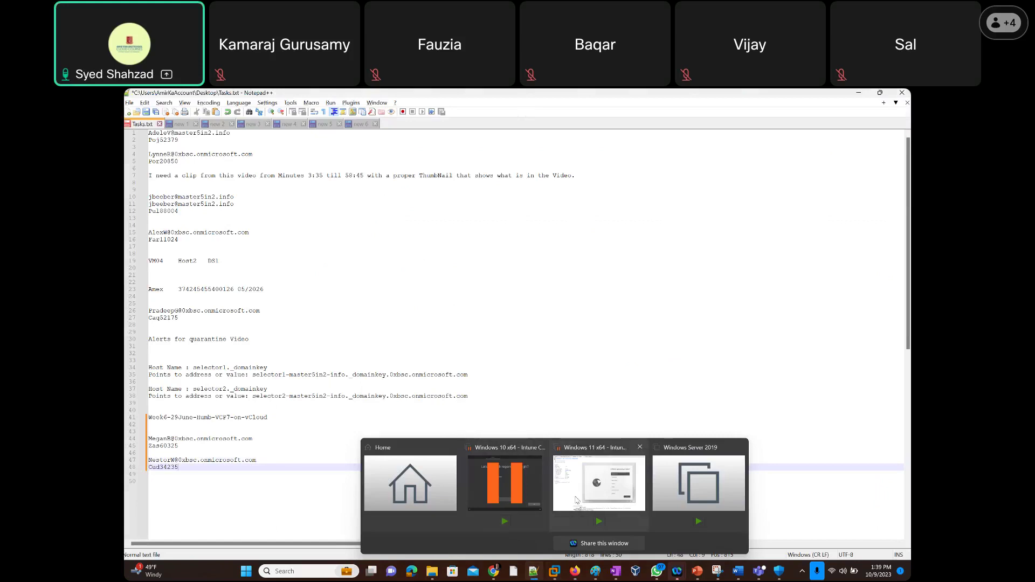
left_click(576, 499)
left_click(206, 171)
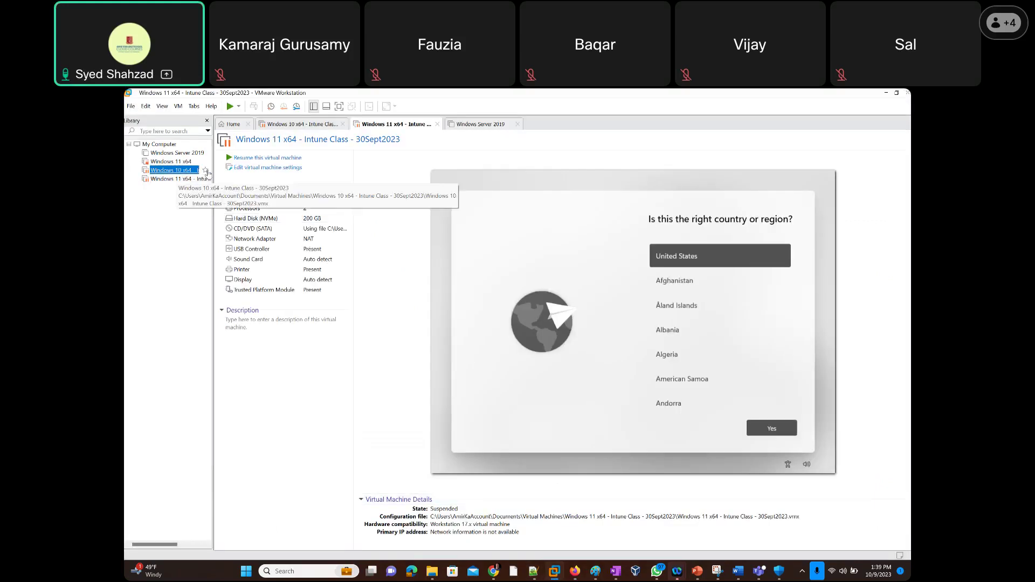
left_click(264, 158)
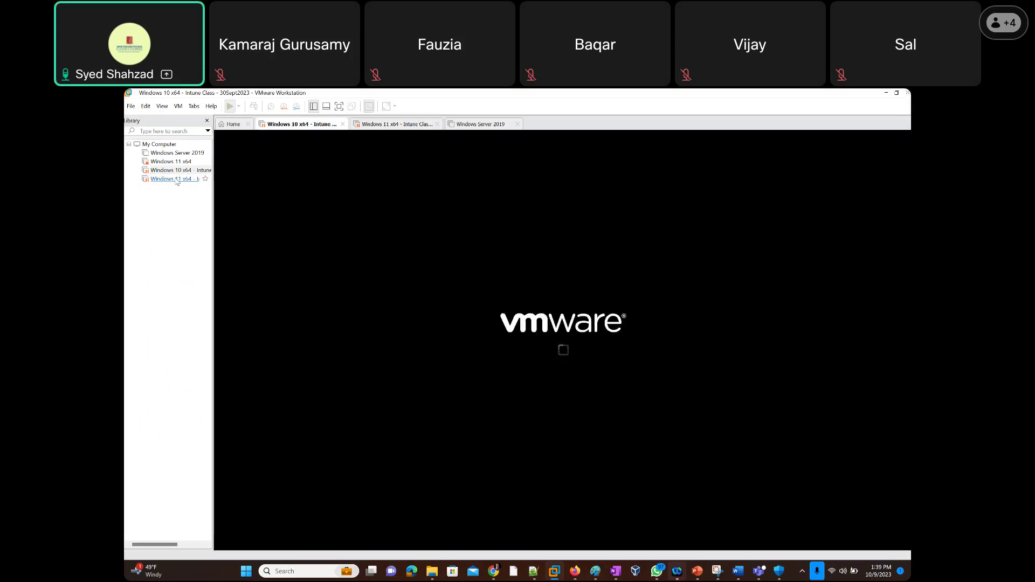
left_click(602, 355)
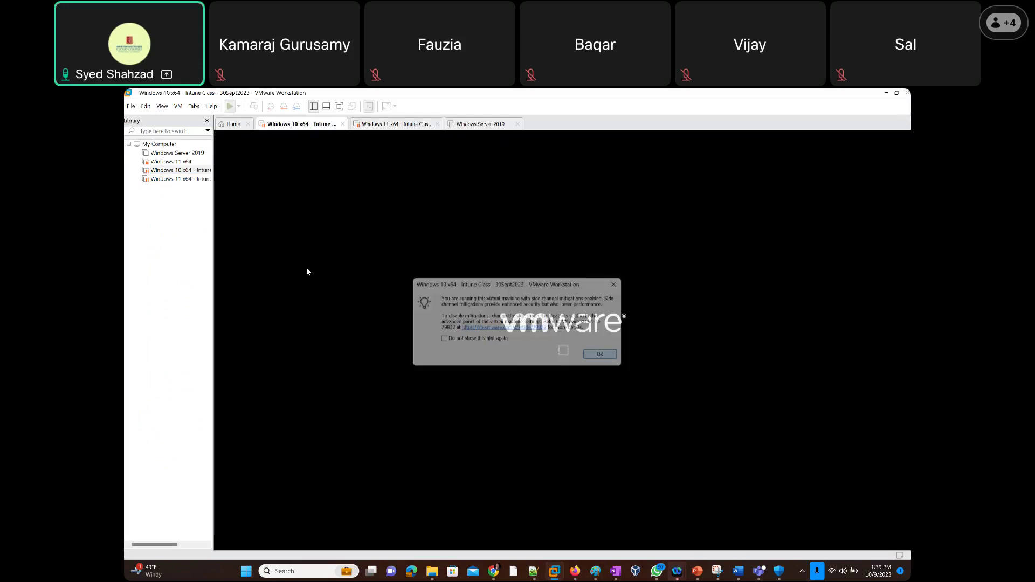
left_click(172, 179)
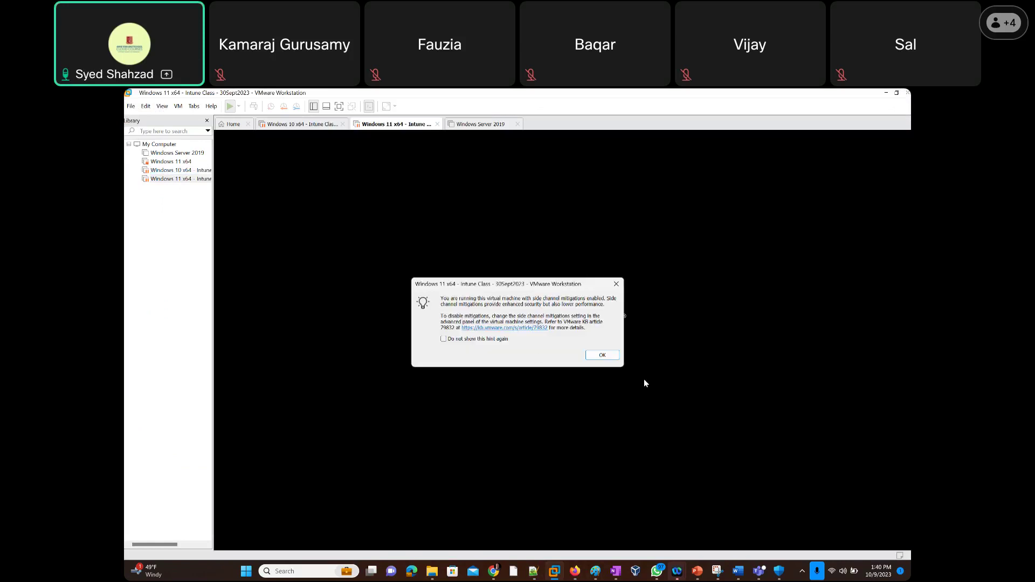
left_click(602, 355)
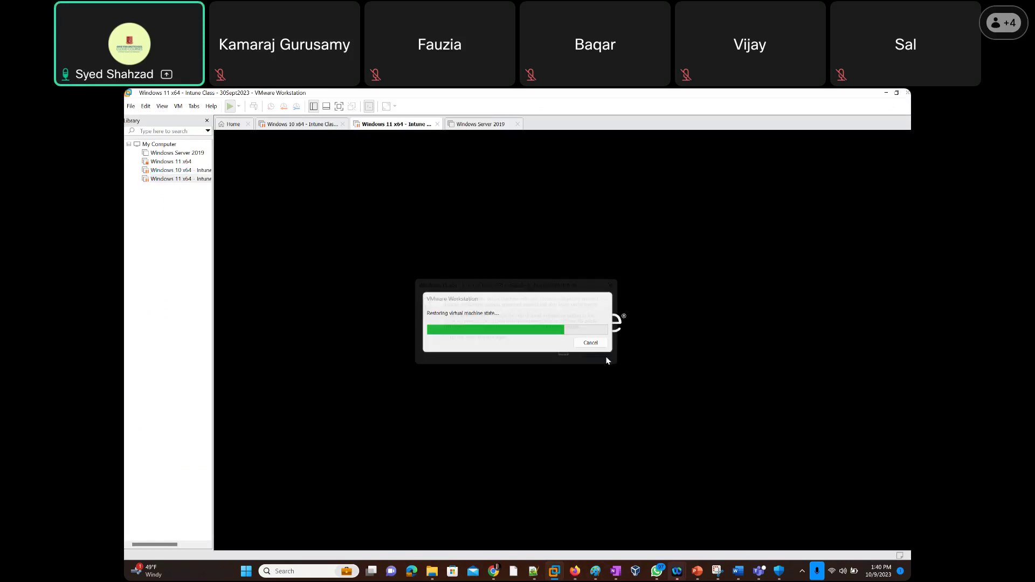
left_click(175, 172)
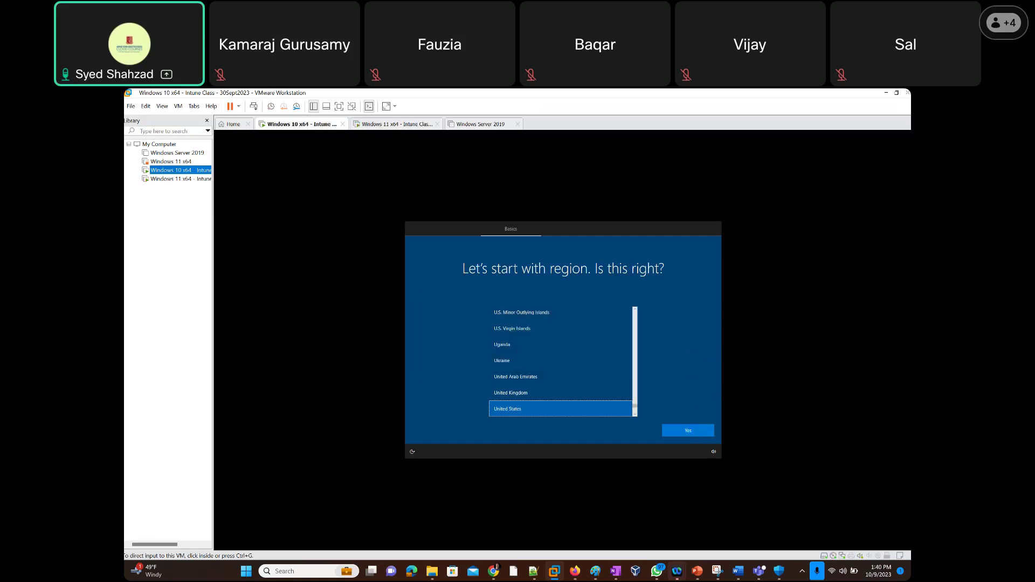
In the Windows 10 VM, accept United States and the US keyboard, skipping a second layout.
left_click(694, 430)
key("ctrl+alt")
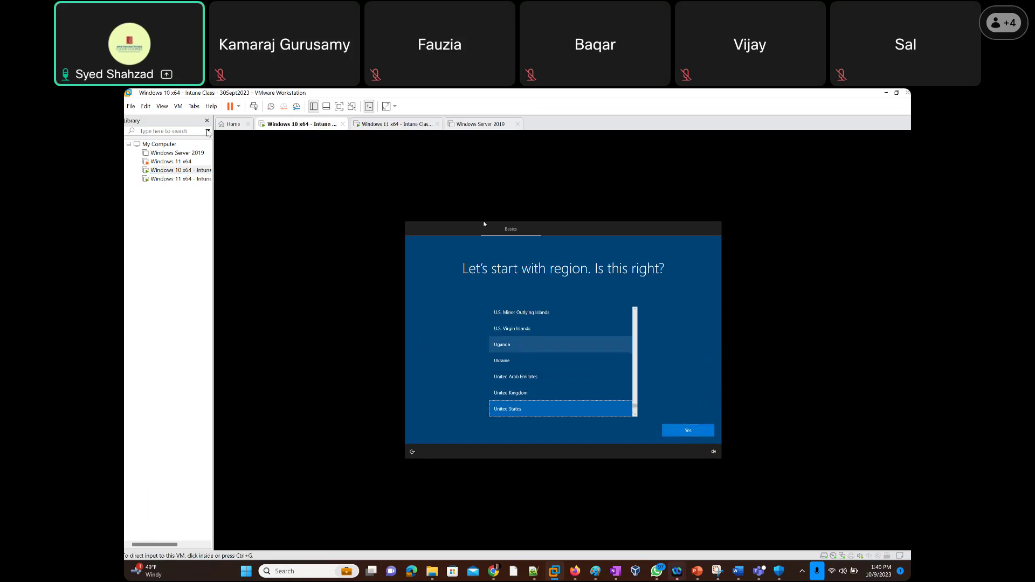
left_click(649, 396)
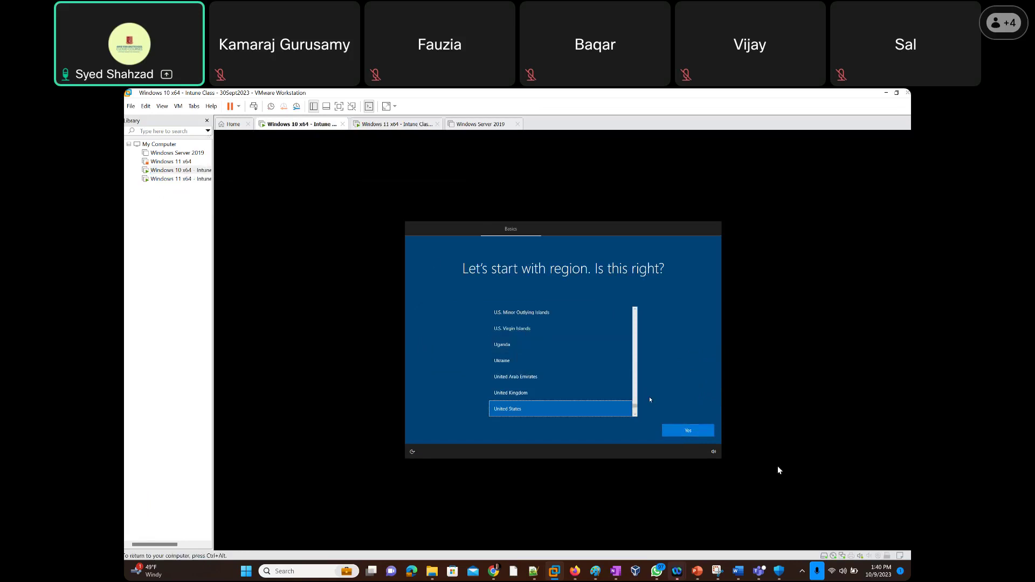
left_click(688, 431)
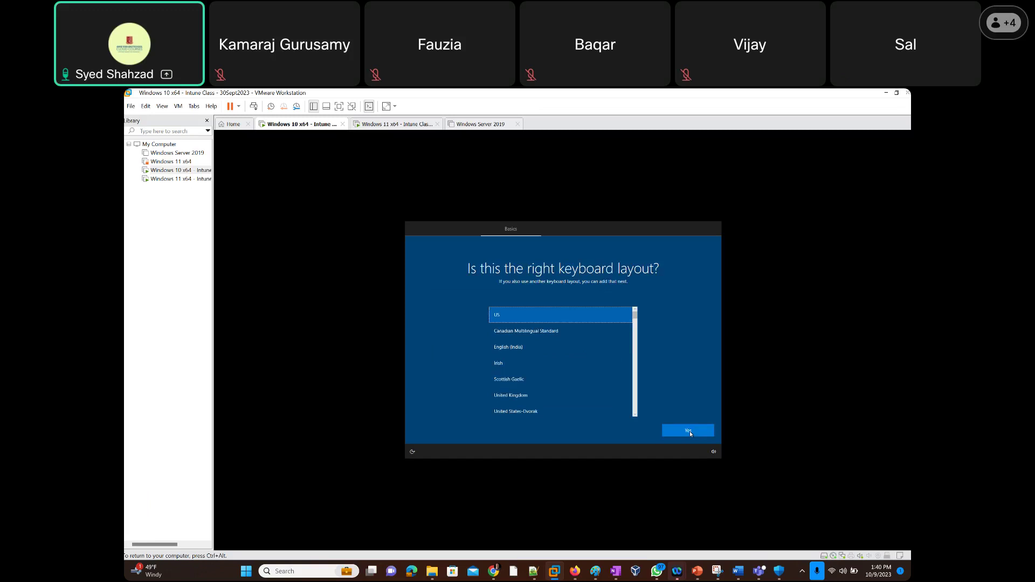
left_click(690, 431)
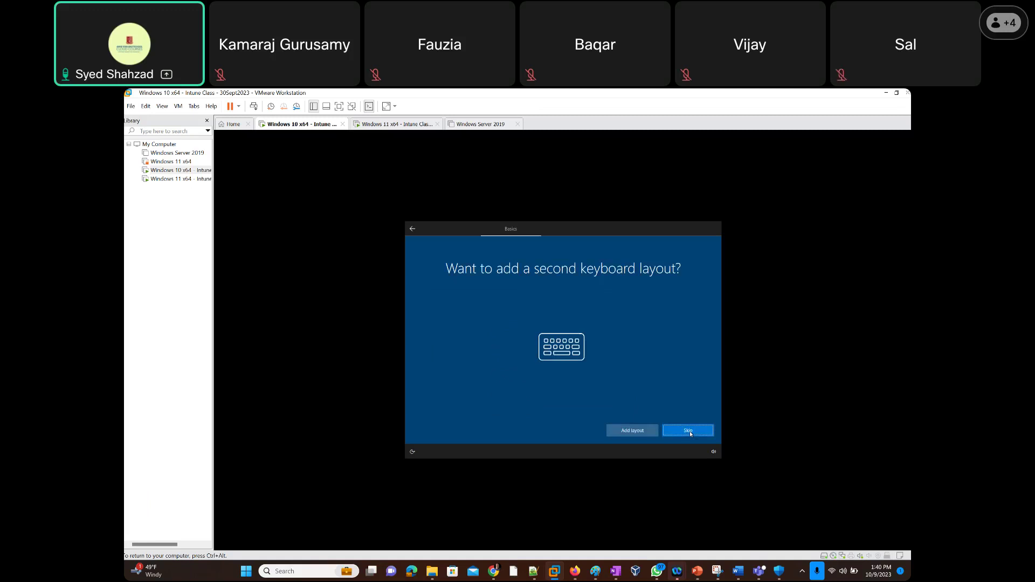
left_click(690, 431)
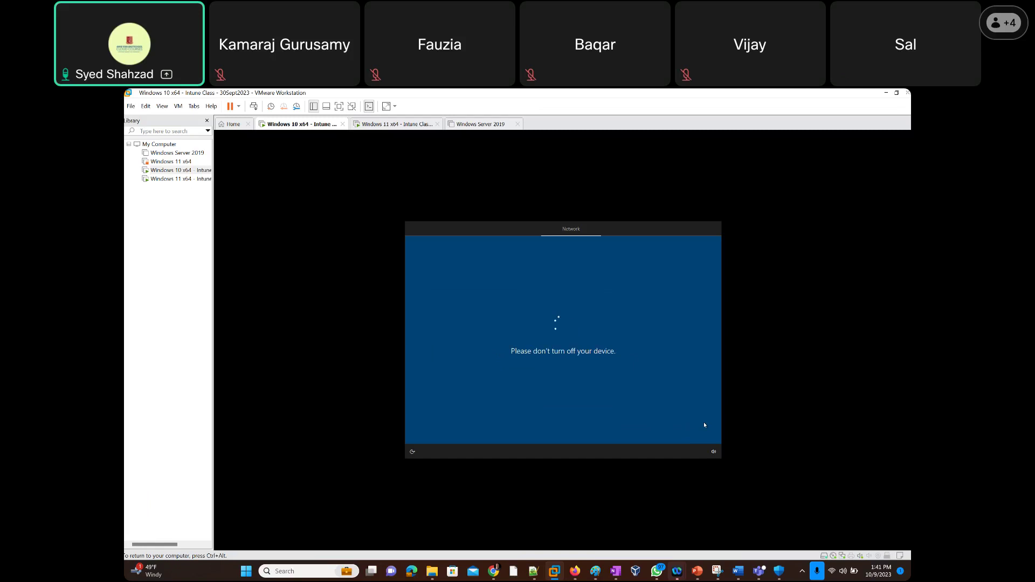
left_click(178, 179)
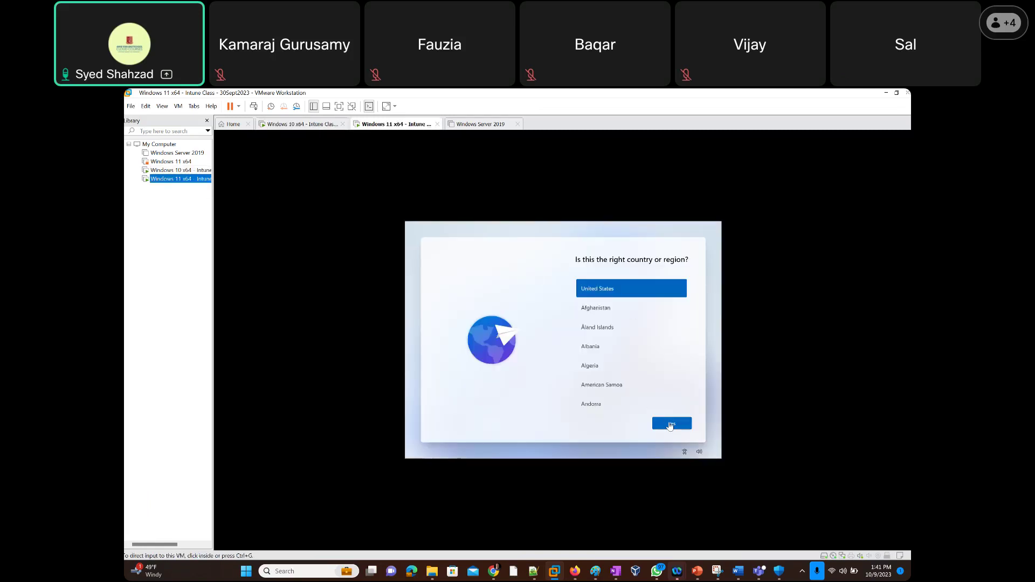
In the Windows 11 VM, accept United States and the US keyboard, skipping a second layout.
left_click(672, 427)
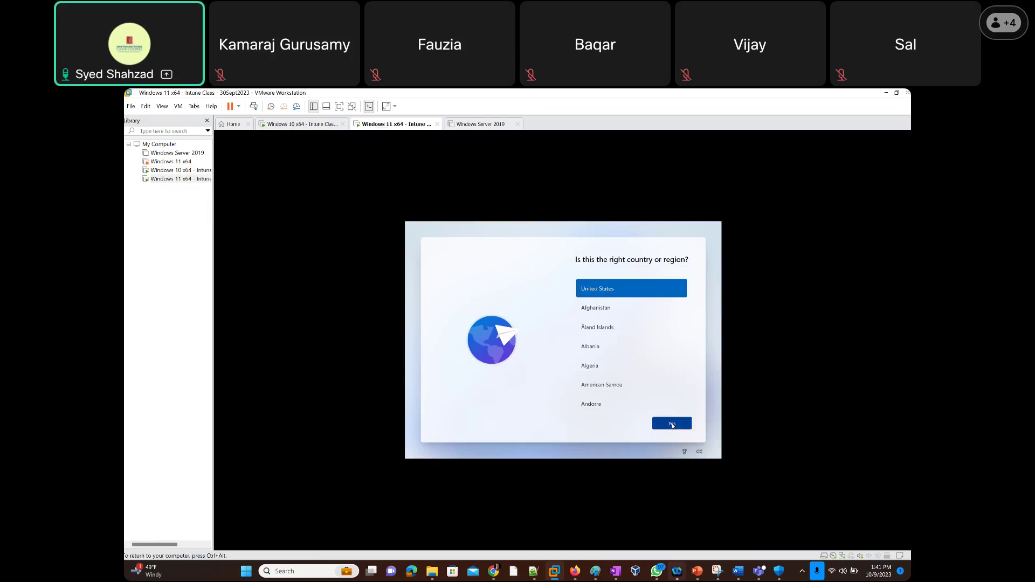
left_click(672, 425)
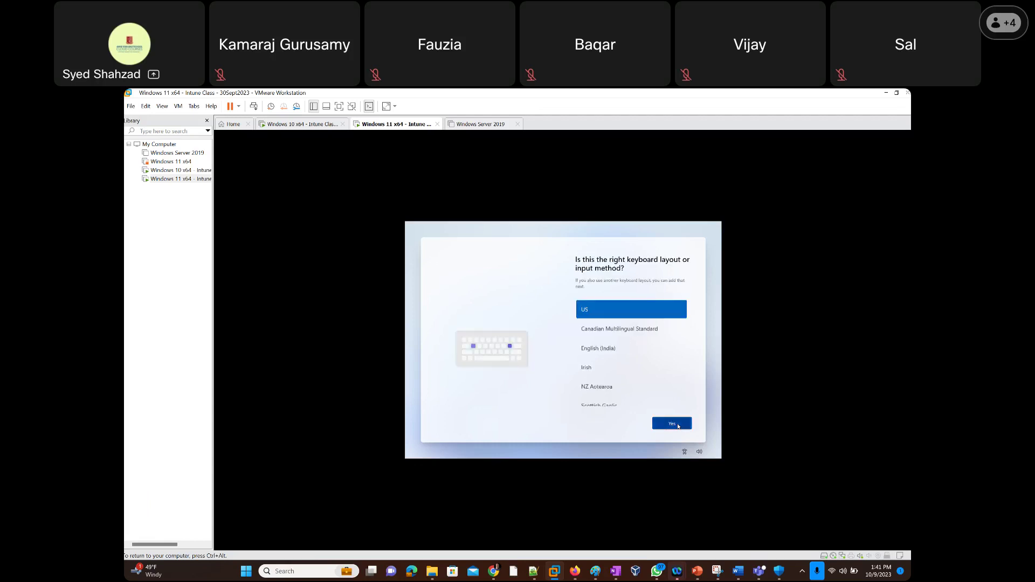
left_click(678, 425)
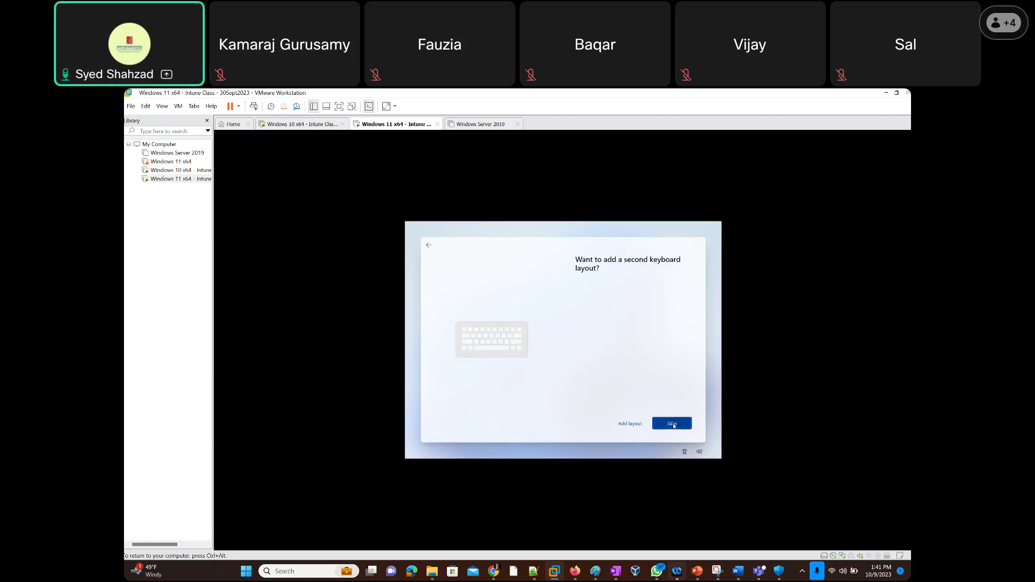
left_click(674, 426)
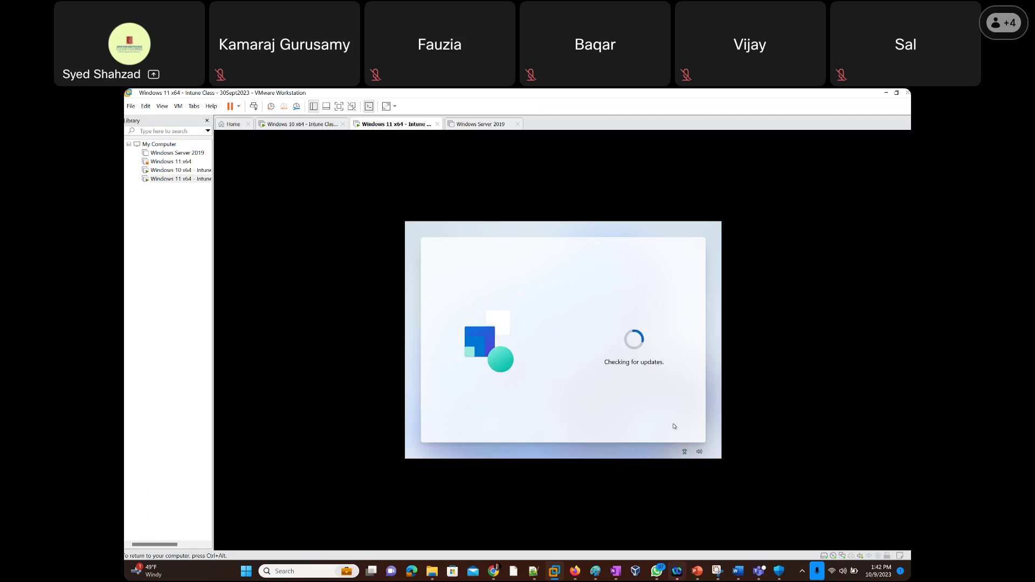
key("ctrl+alt")
left_click(171, 172)
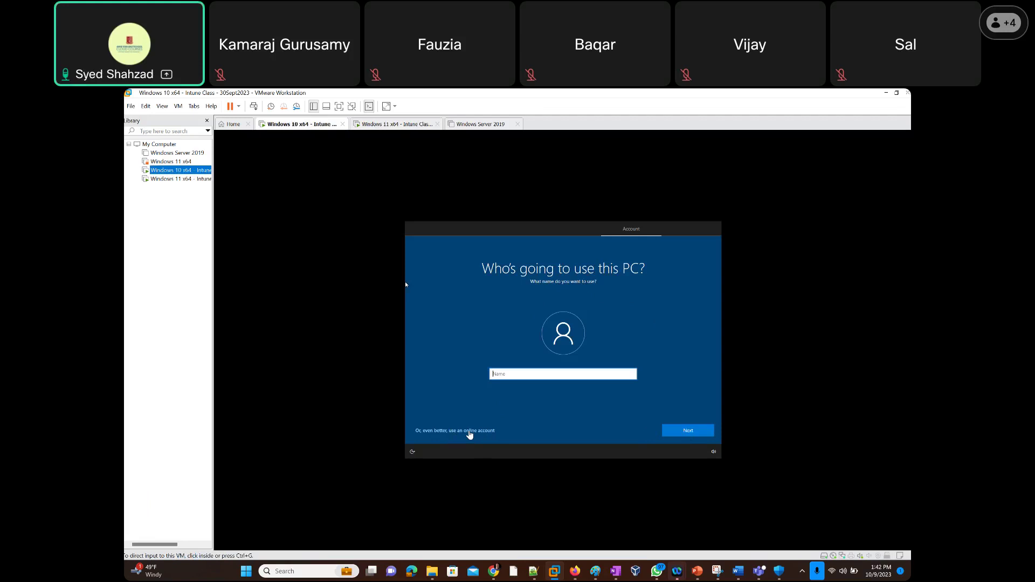
Enter a name for the Windows 10 VM's local account and continue past the name page.
left_click(405, 284)
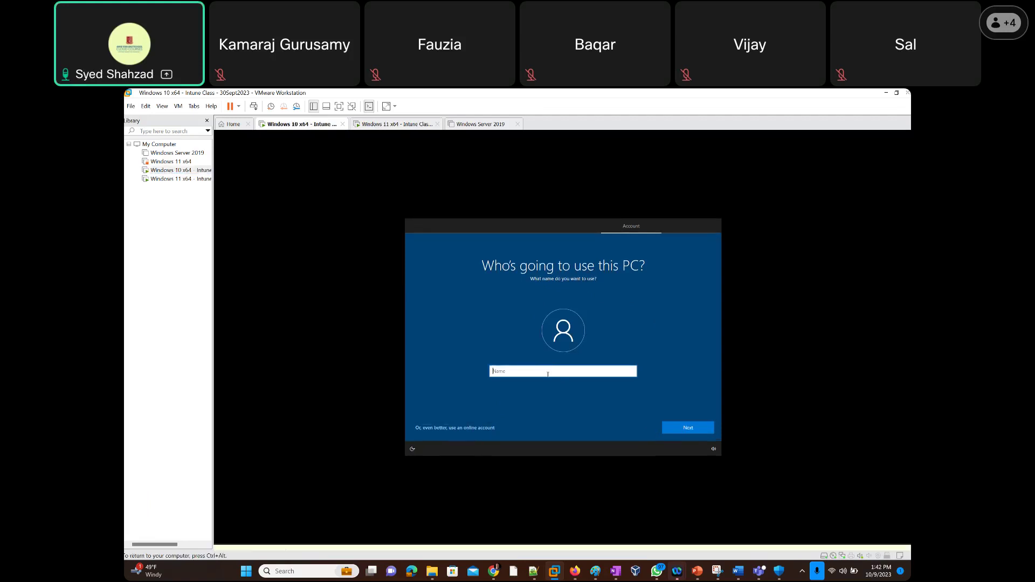
left_click(462, 418)
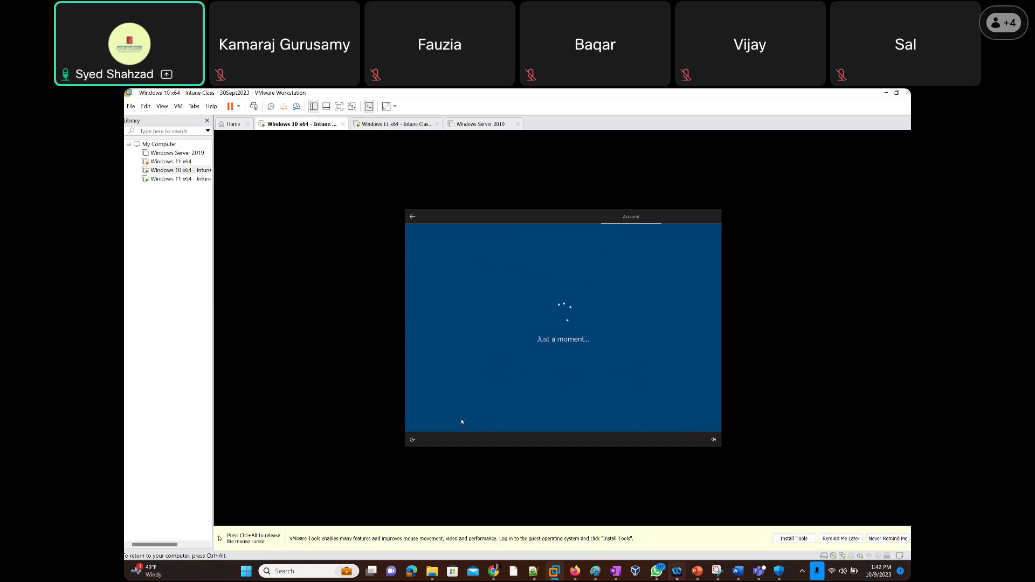
left_click(445, 424)
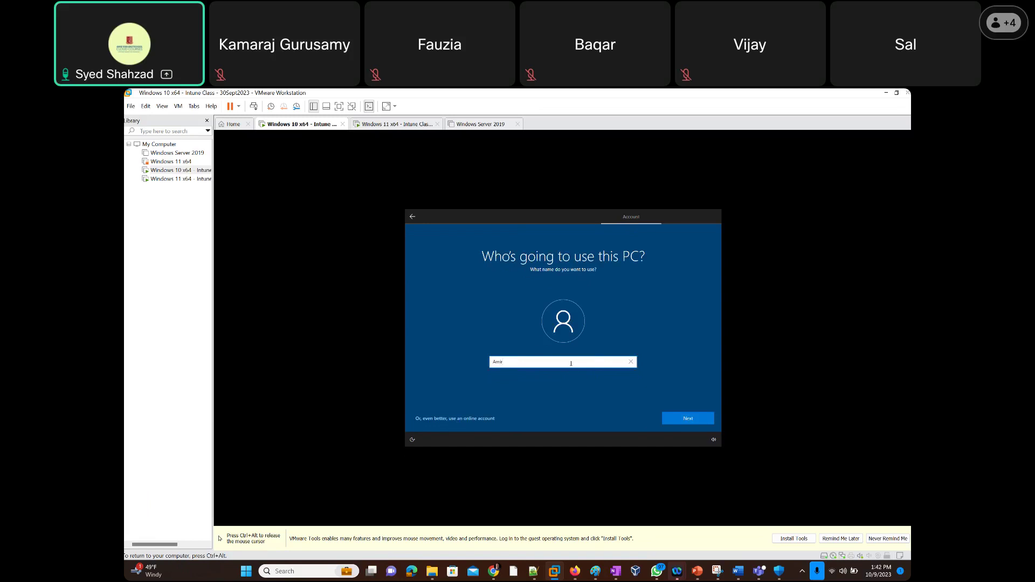
type("Admin")
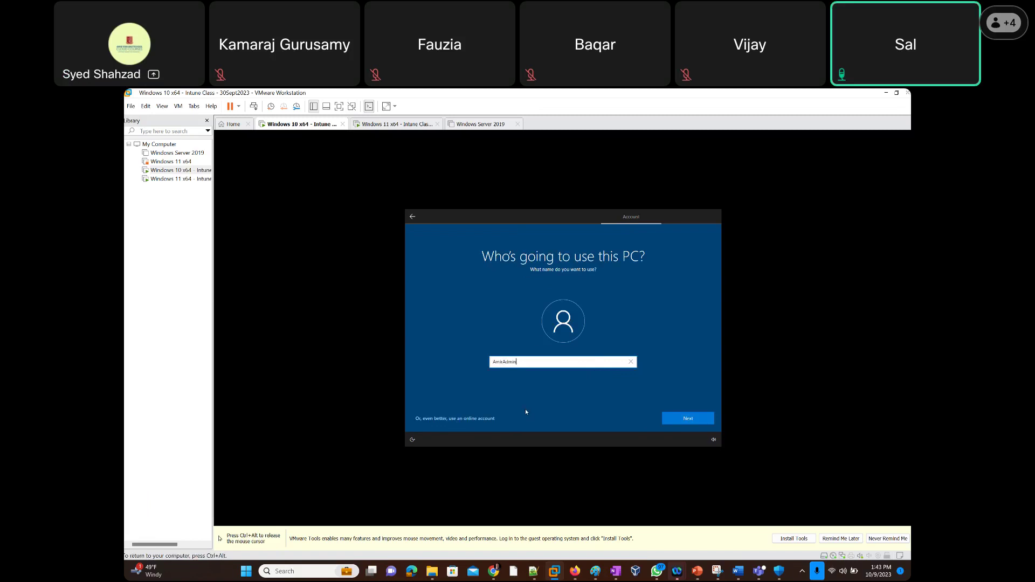
left_click(694, 420)
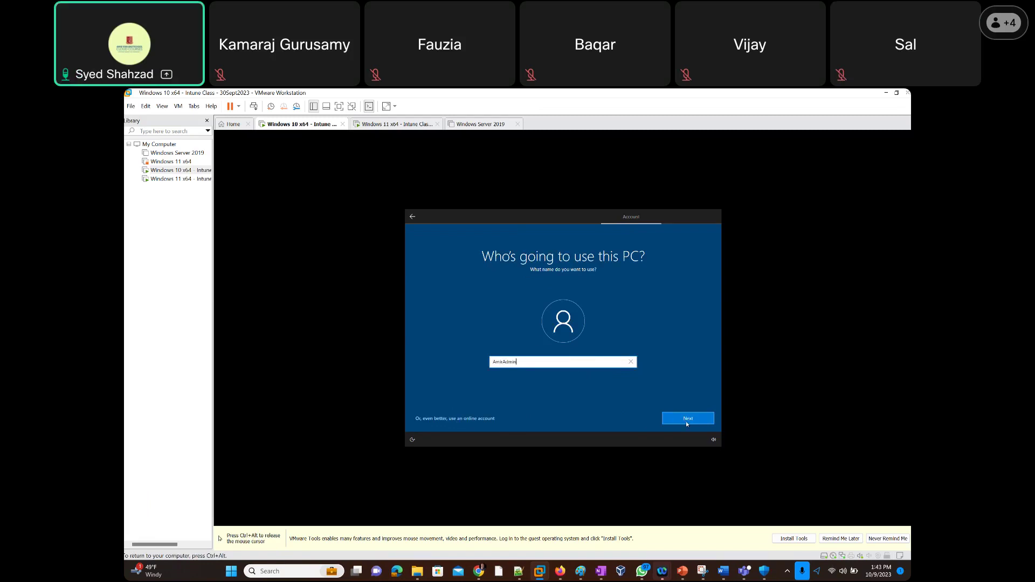
left_click(687, 423)
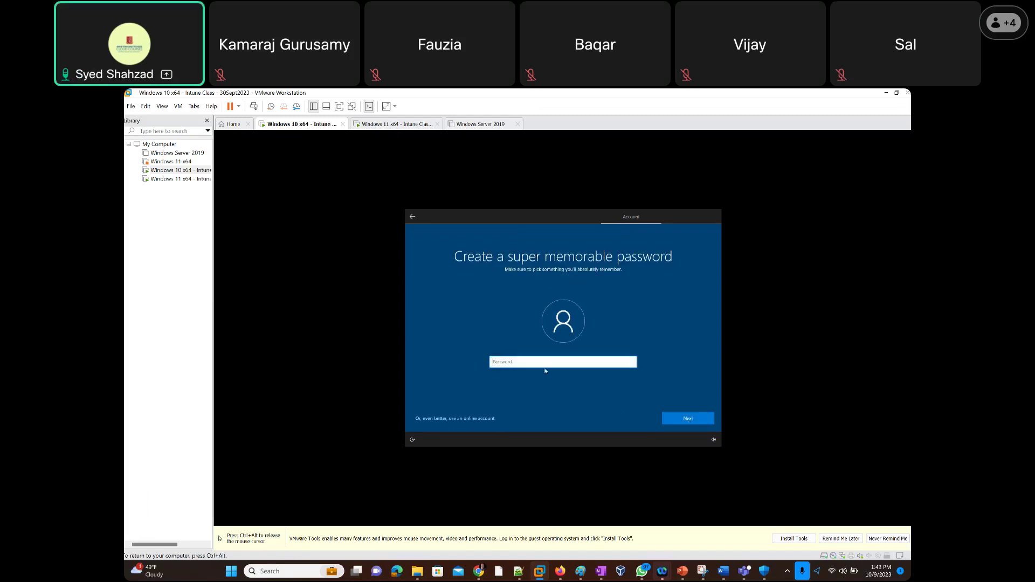
Set the local account's password and re-enter it to confirm.
type("********")
left_click(698, 424)
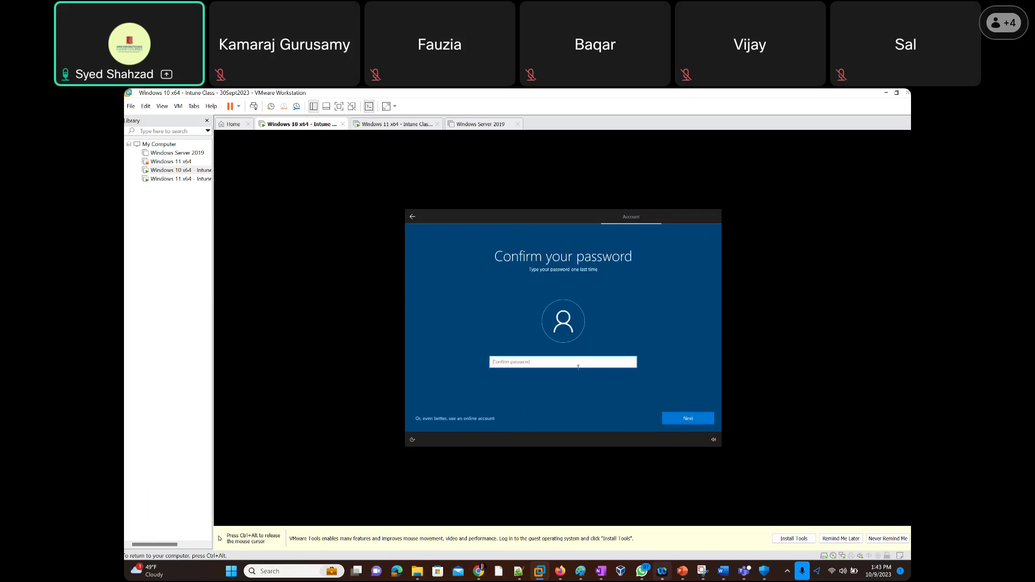
type("******")
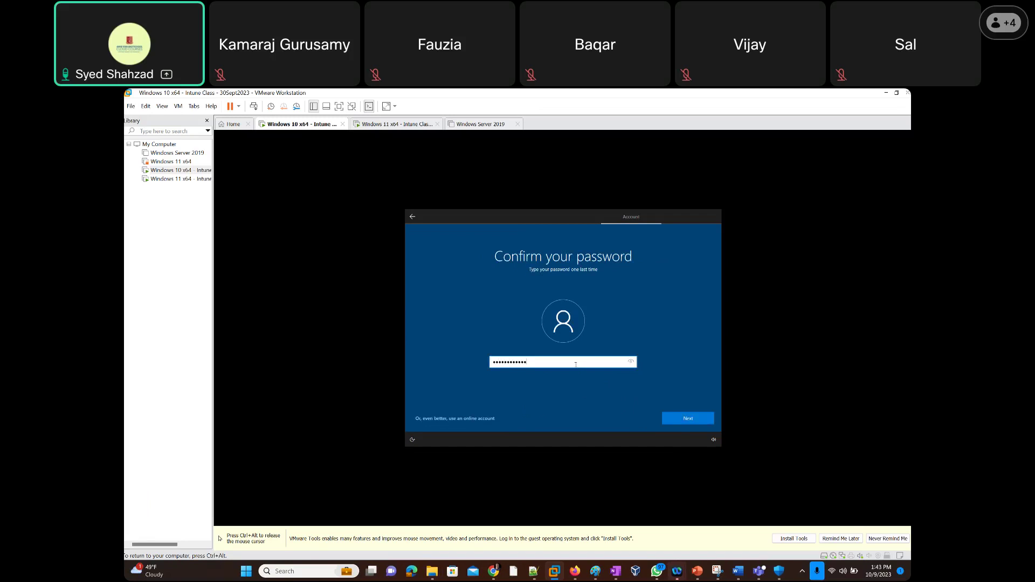
type("******")
left_click(689, 421)
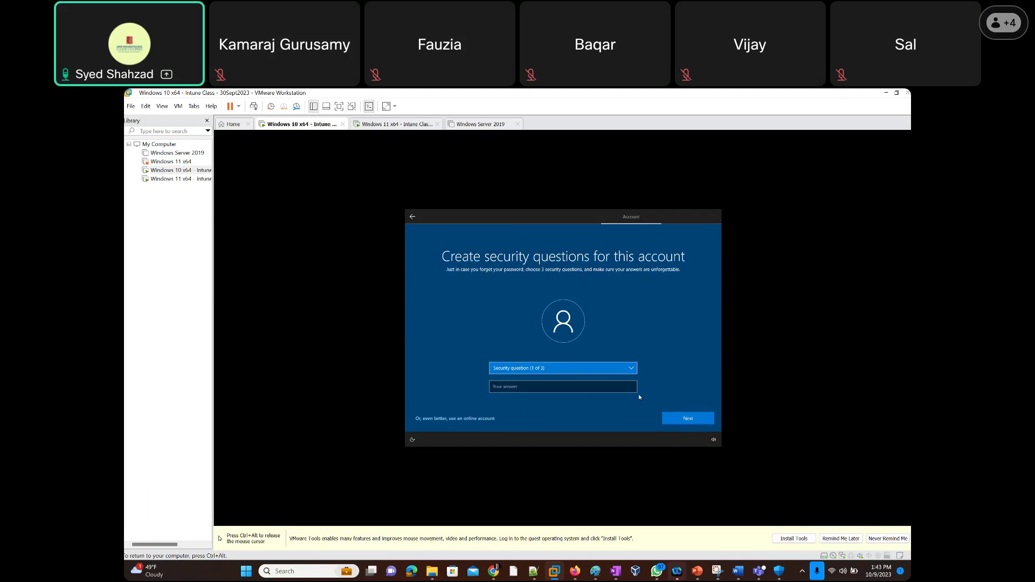
Answer the first security question, about your first pet's name.
left_click(631, 369)
left_click(624, 376)
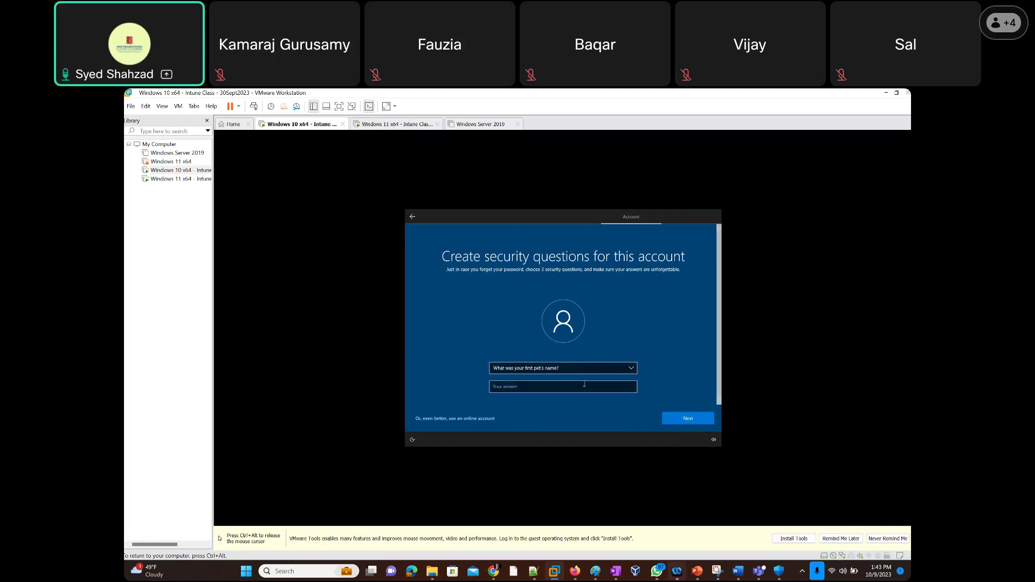
left_click(582, 387)
type("cr")
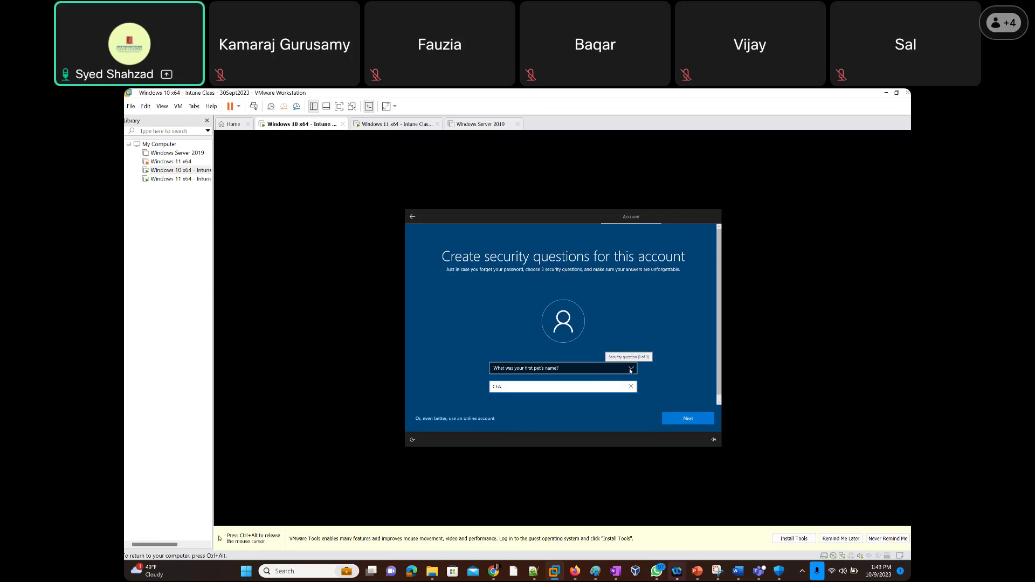
left_click(630, 371)
left_click(630, 371)
left_click(692, 415)
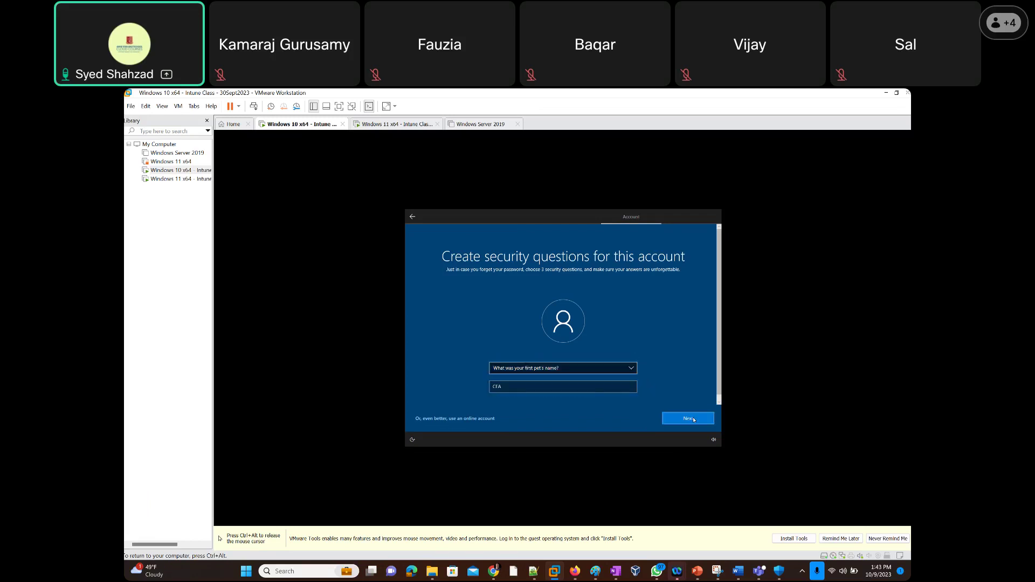
Answer the oldest cousin's first name and birth city security questions.
left_click(633, 371)
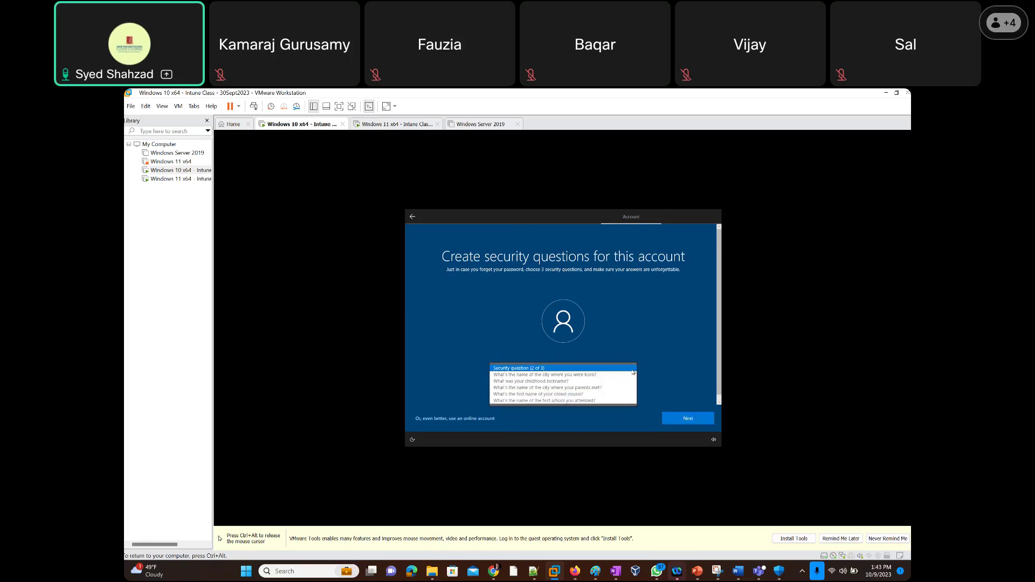
left_click(597, 395)
left_click(550, 387)
type("cr")
type("A")
left_click(692, 416)
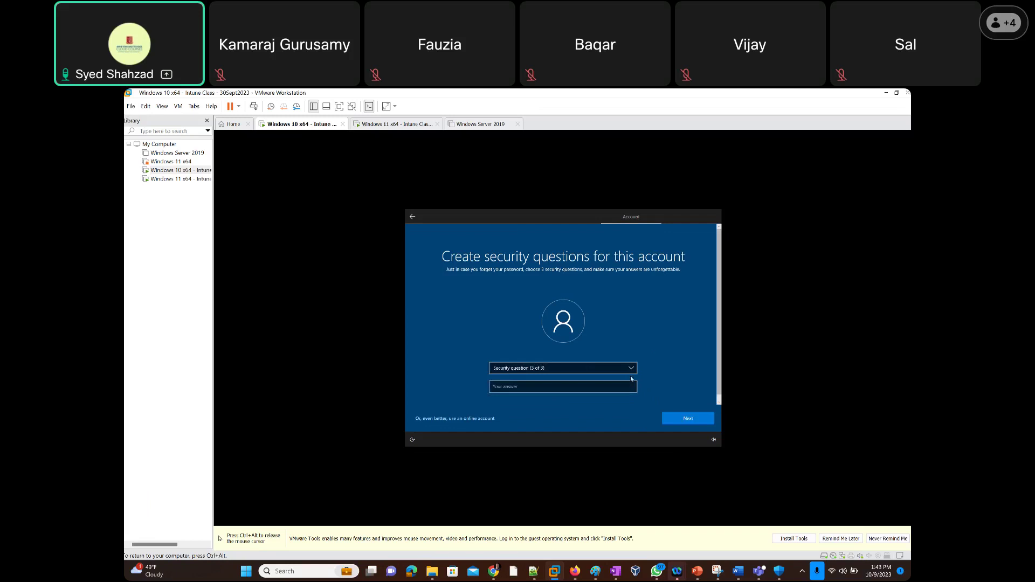
left_click(629, 370)
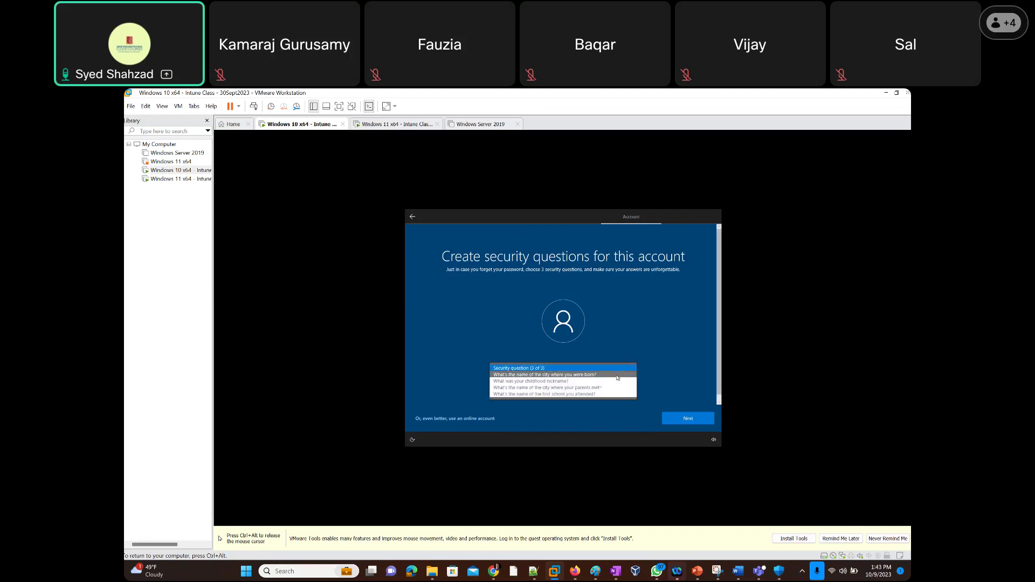
left_click(621, 375)
left_click(560, 388)
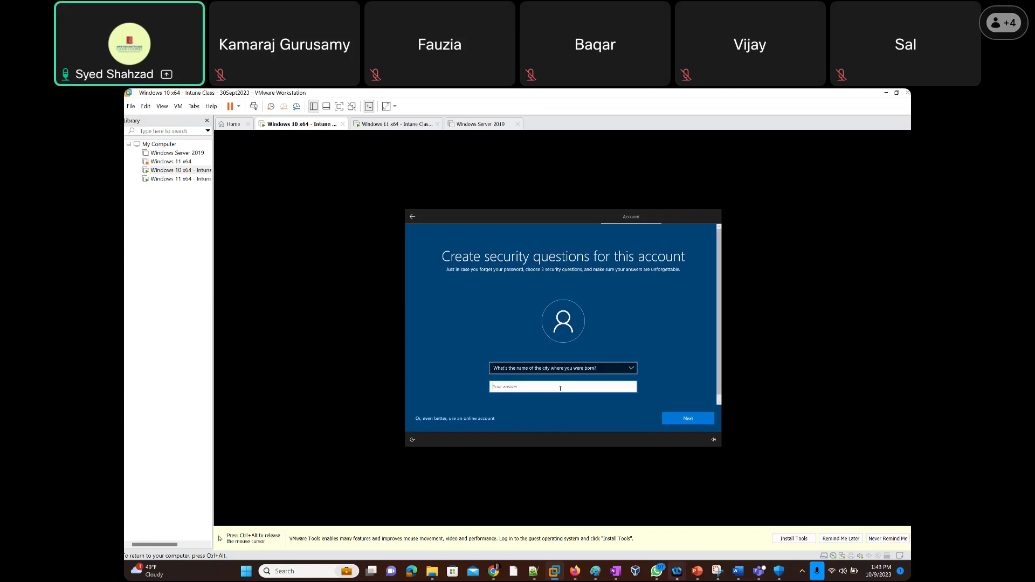
type("A")
left_click(698, 420)
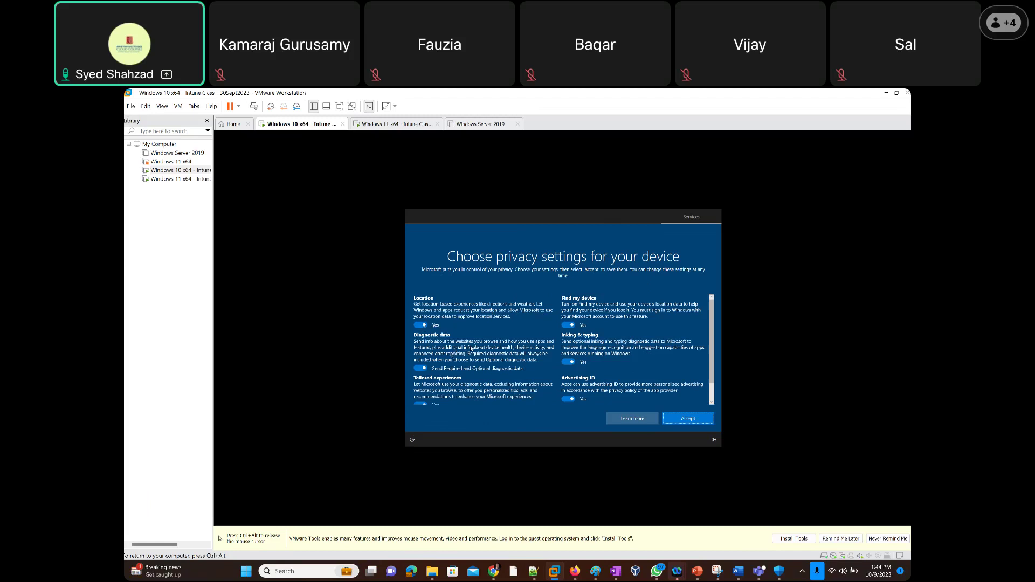
Limit diagnostic data to required only, disable tailored experiences and advertising ID, then accept.
scroll(471, 348, "down", 1)
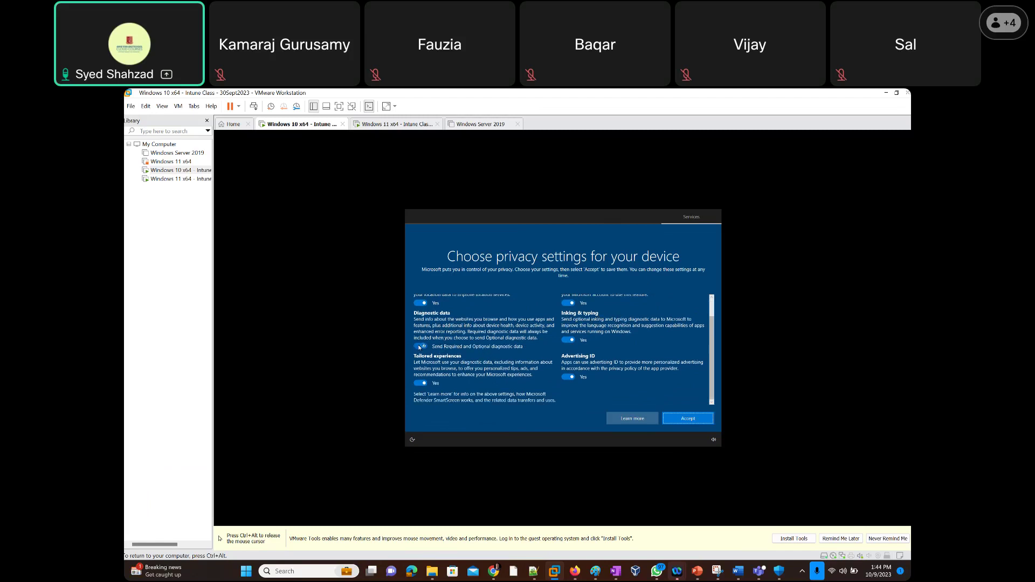
left_click(460, 349)
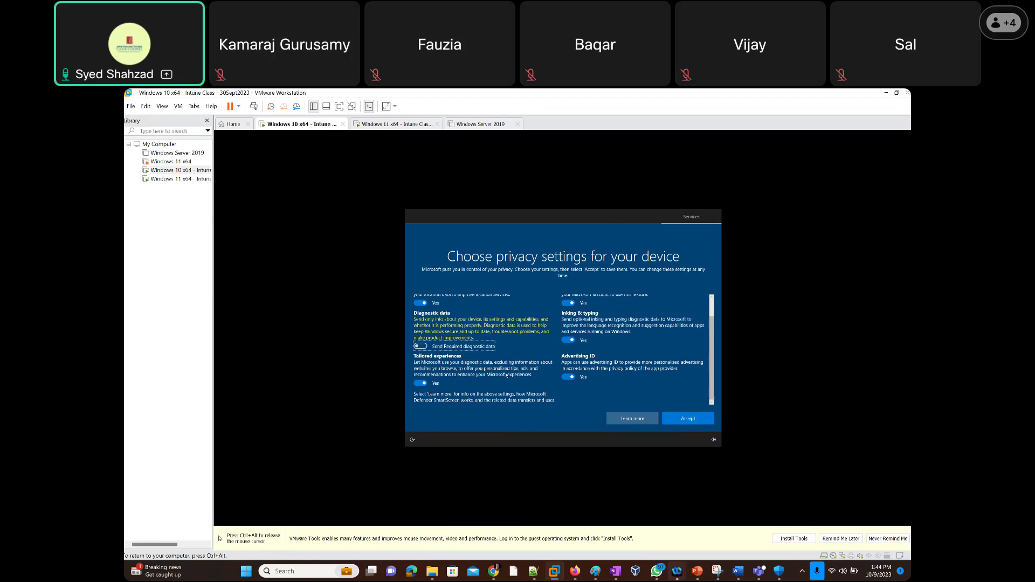
left_click(421, 384)
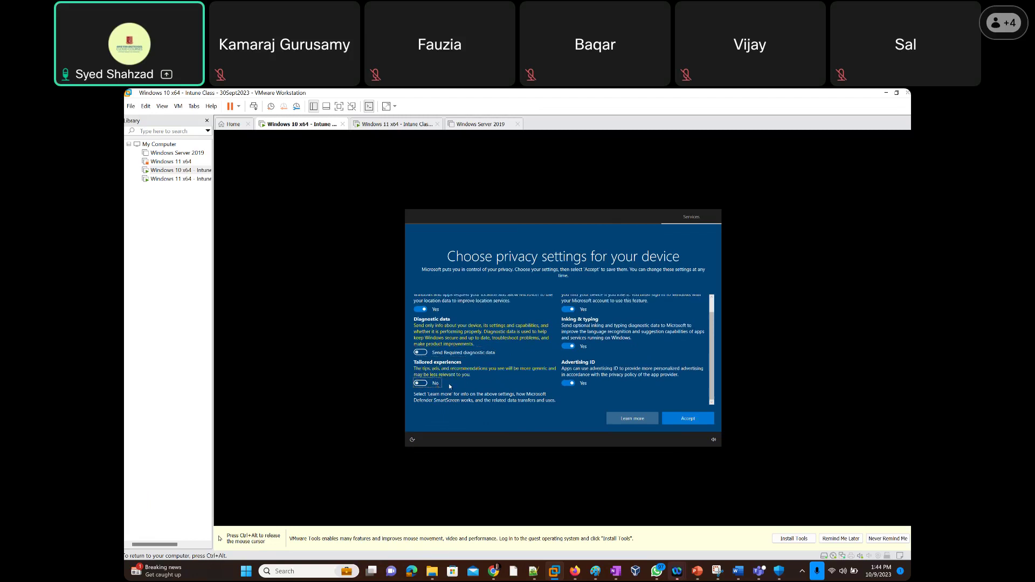
scroll(453, 322, "up", 2)
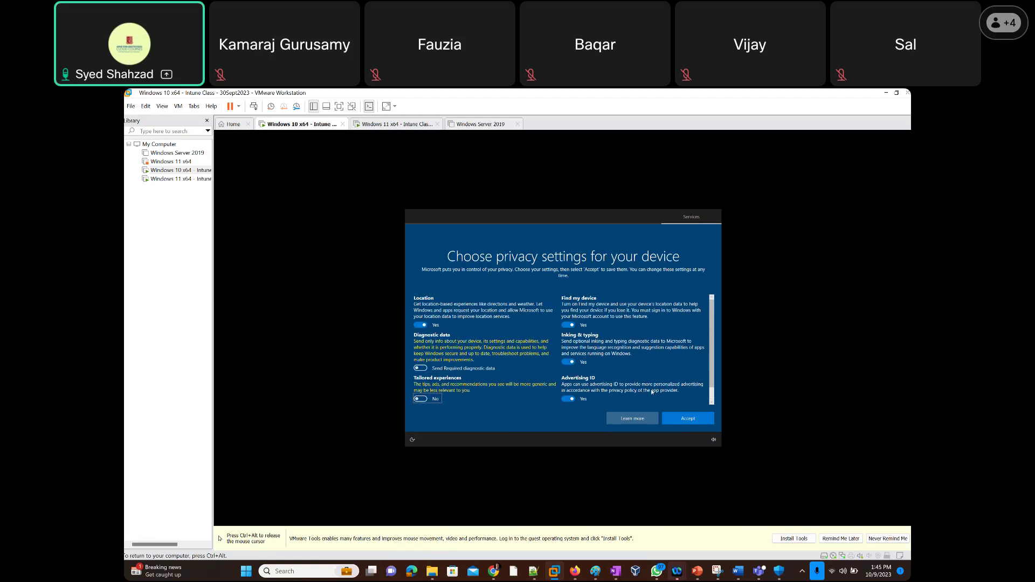
left_click(569, 400)
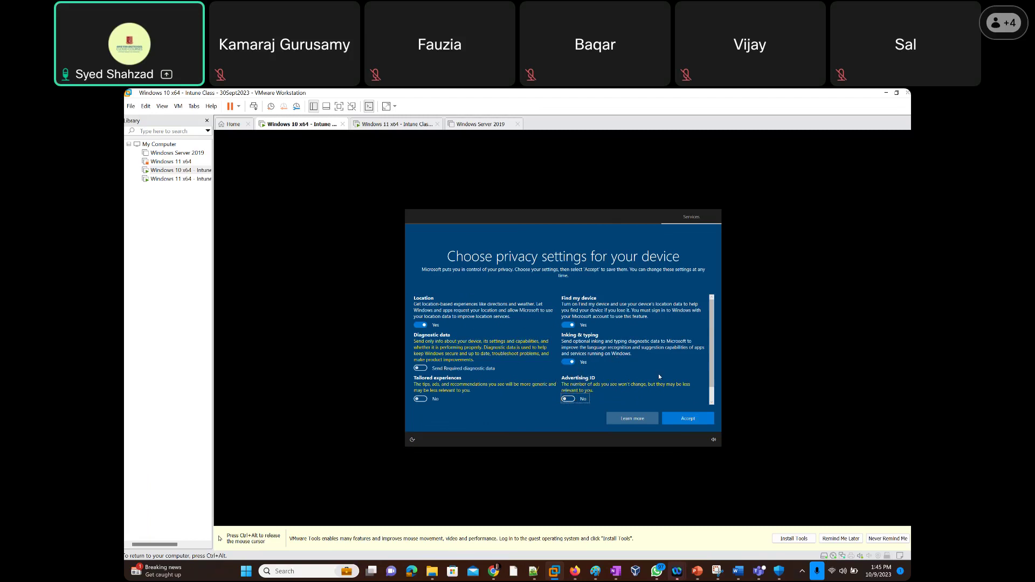
left_click(694, 422)
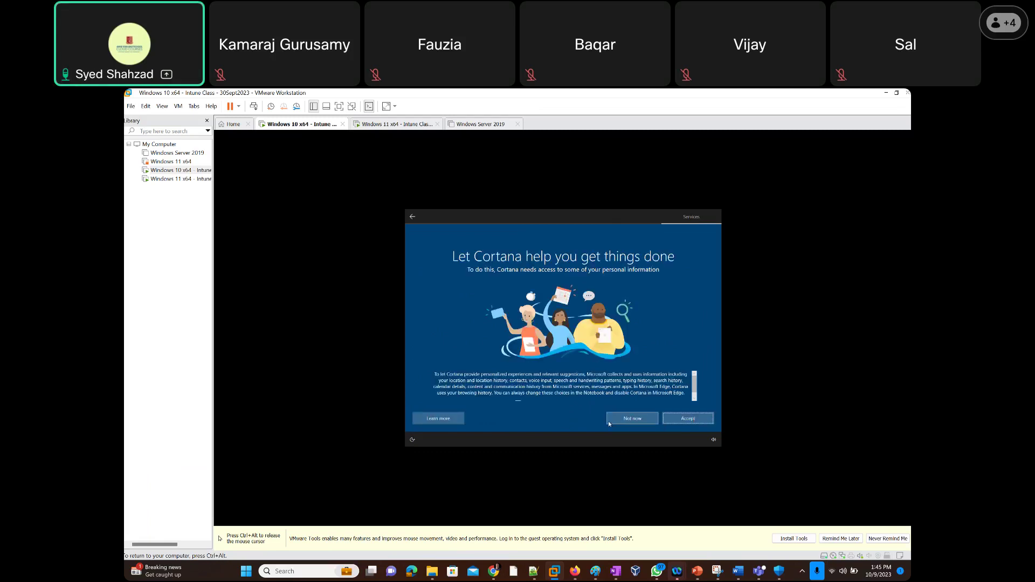
Skip Cortana with Not now and release the mouse from the Windows 10 VM.
left_click(624, 419)
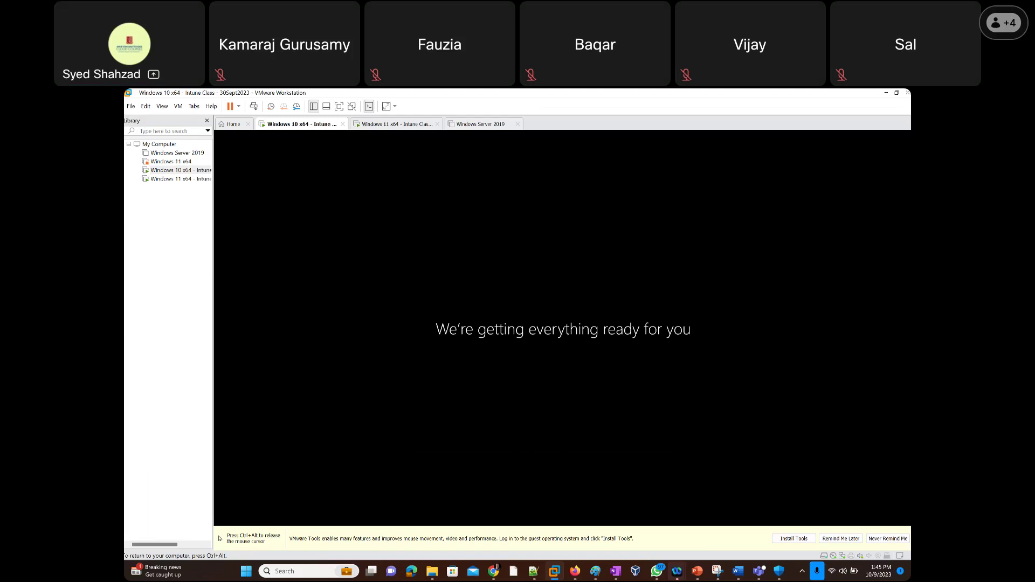
key("ctrl+alt")
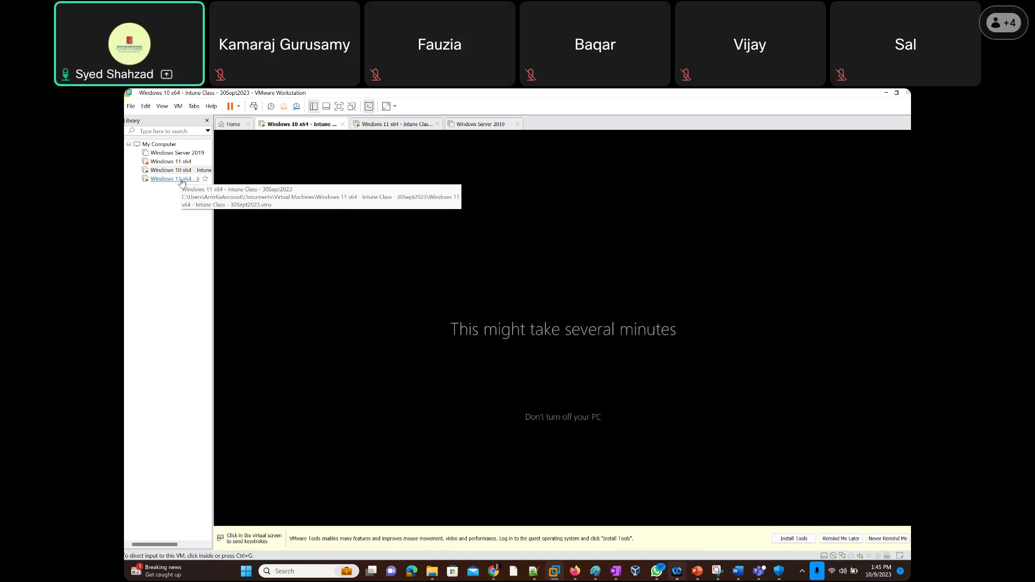
left_click(181, 179)
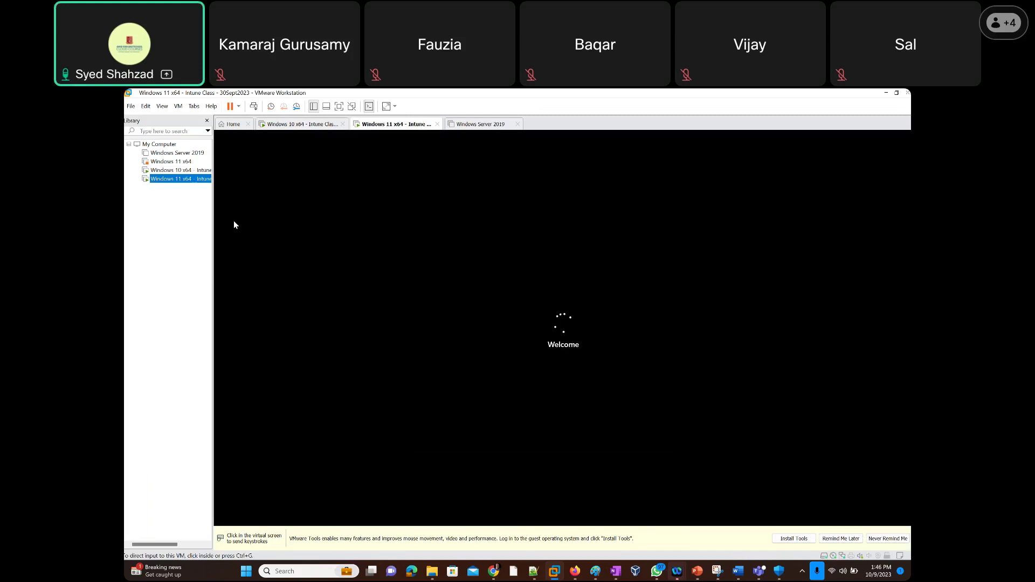
left_click(186, 171)
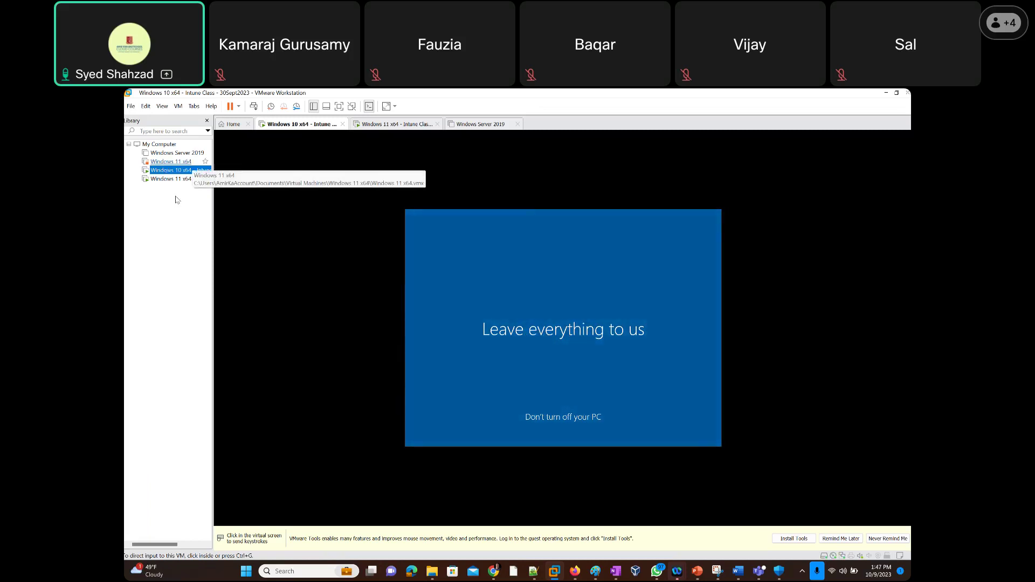
Open the Windows 11 x64 - Intune VM from the Library.
left_click(171, 179)
double_click(171, 179)
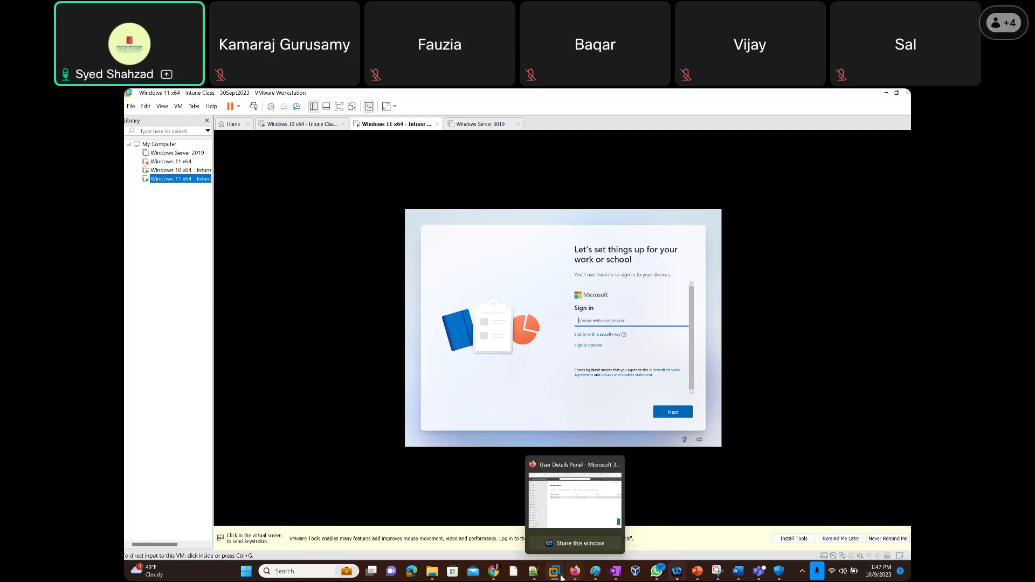
left_click(534, 571)
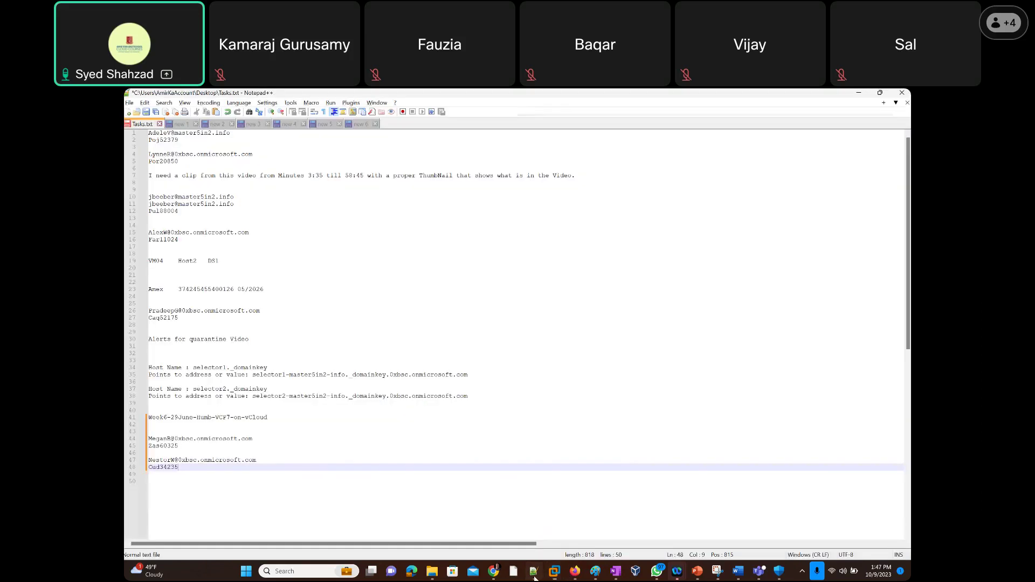
left_click_drag(150, 439, 253, 440)
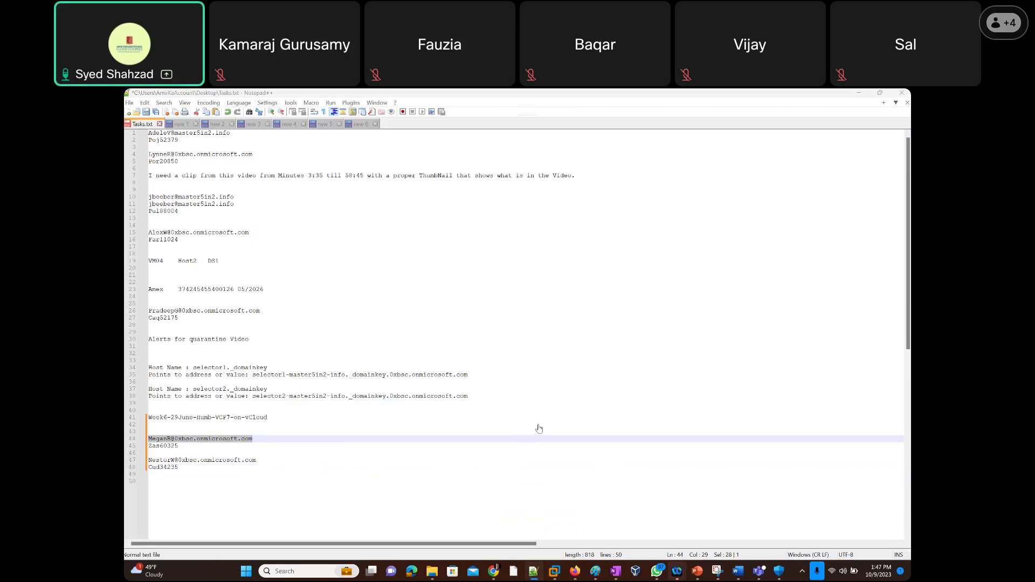
key("alt+Tab")
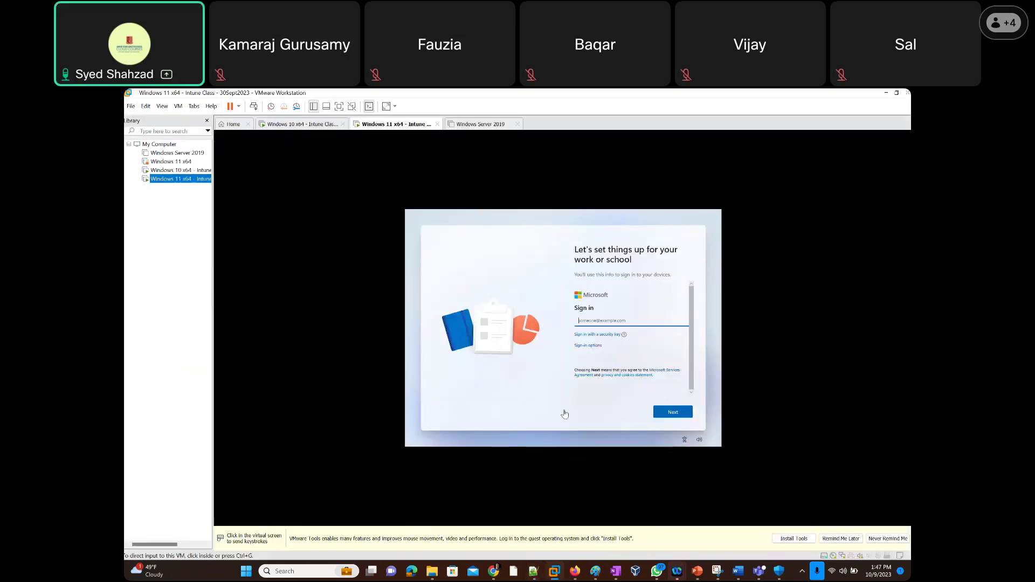
left_click(640, 319)
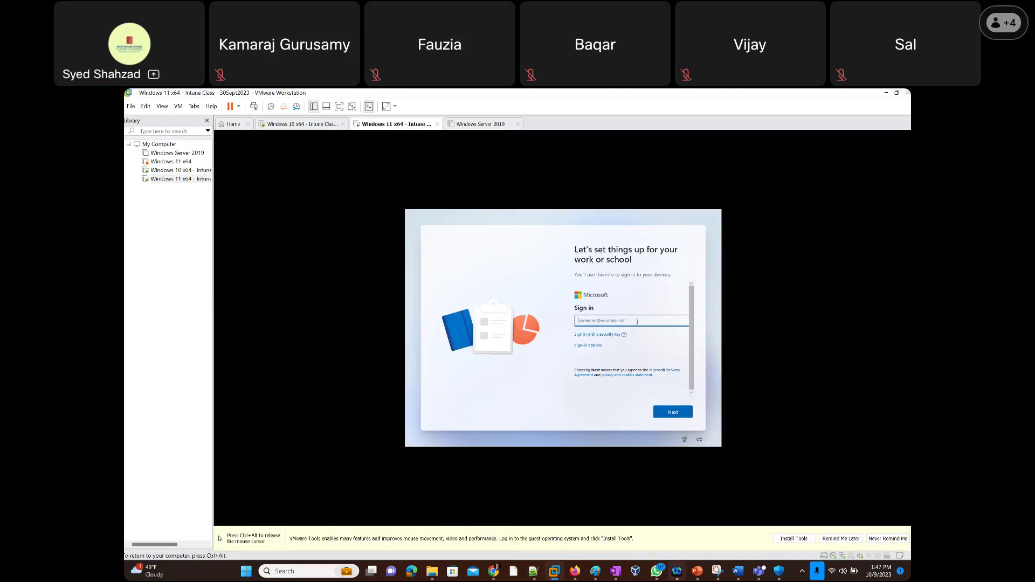
key("ctrl+alt")
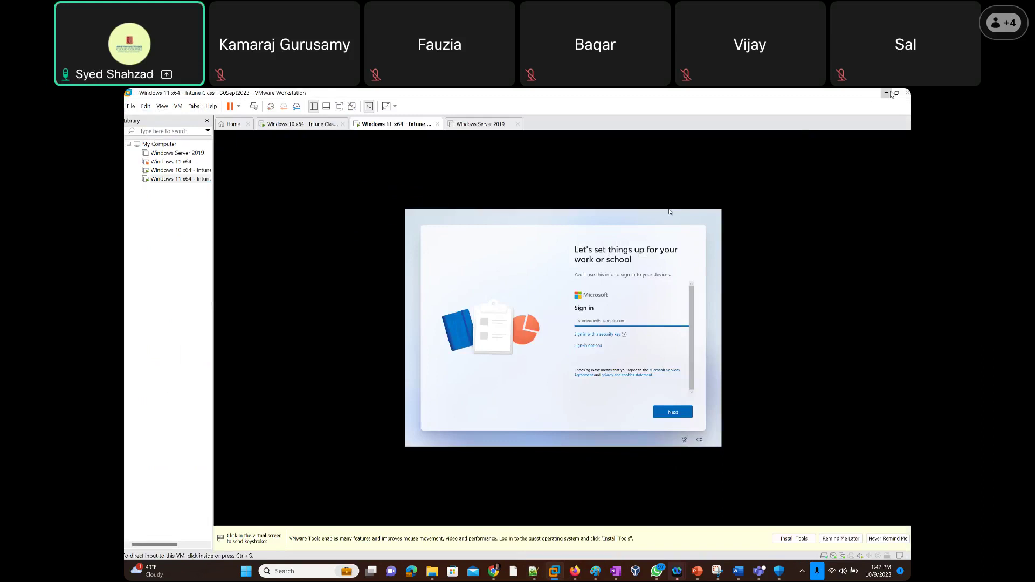
left_click(887, 93)
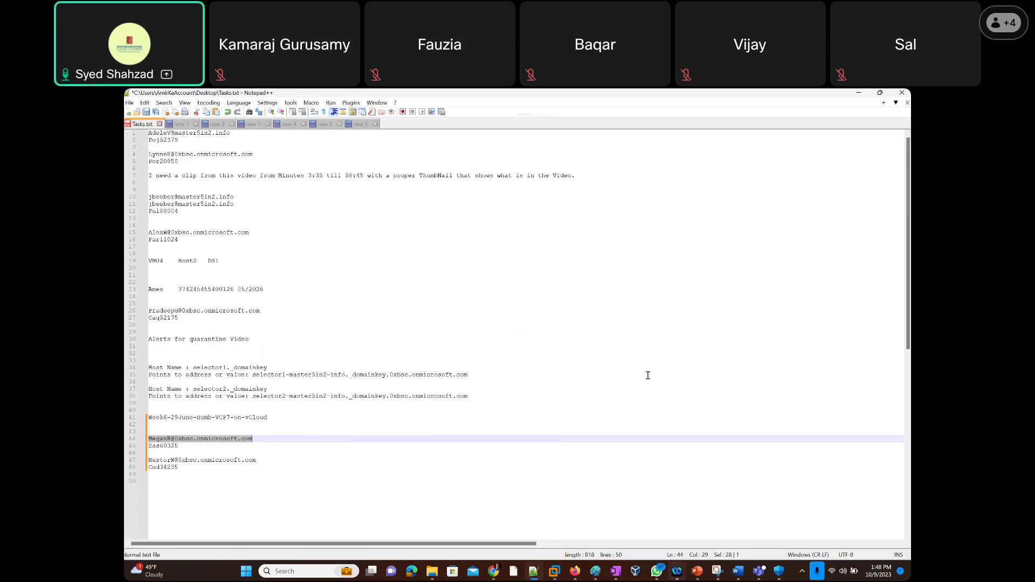
key("alt+Tab")
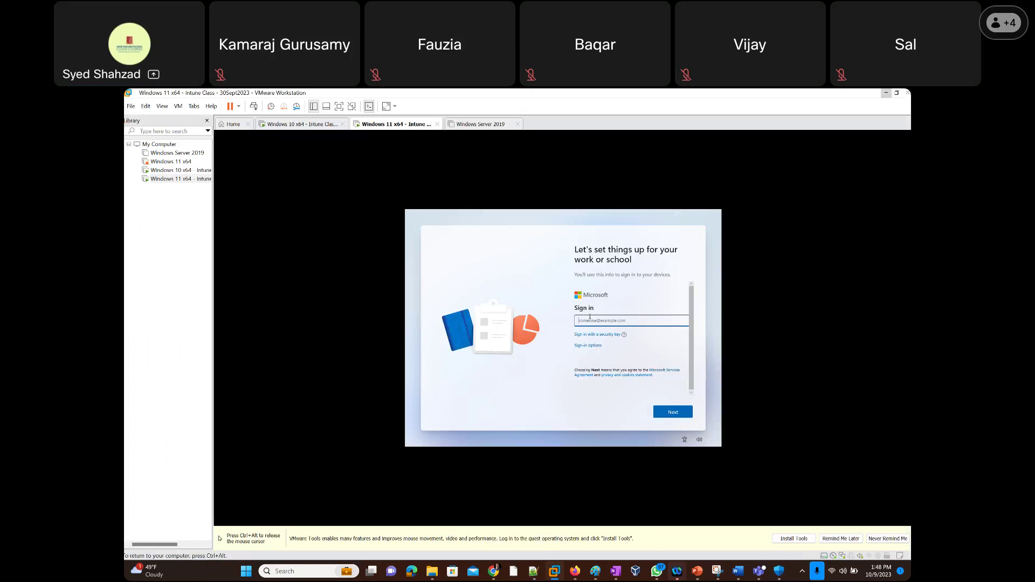
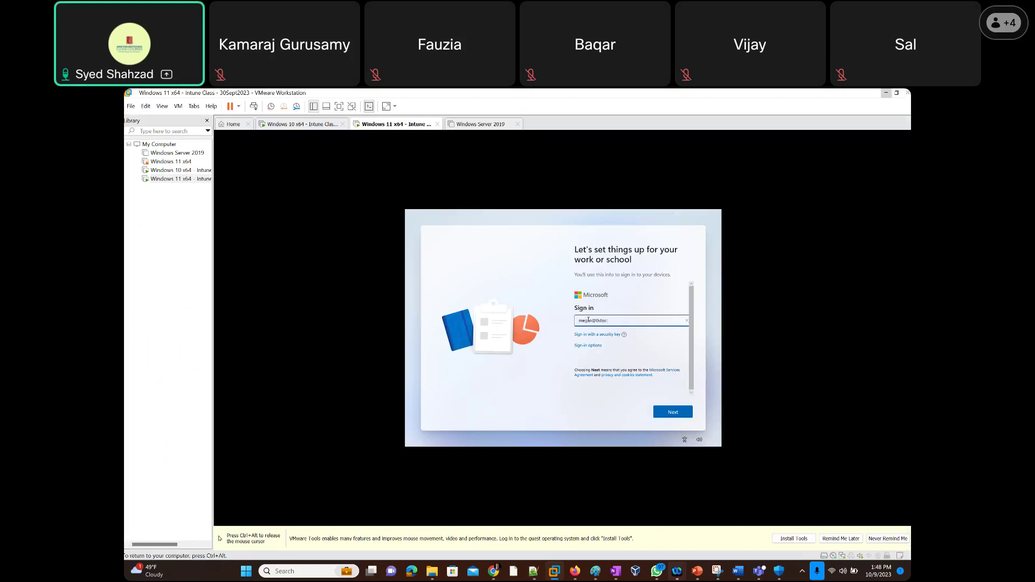
Enter the work account's e-mail address in the Windows 11 sign-in field and submit it.
left_click(673, 412)
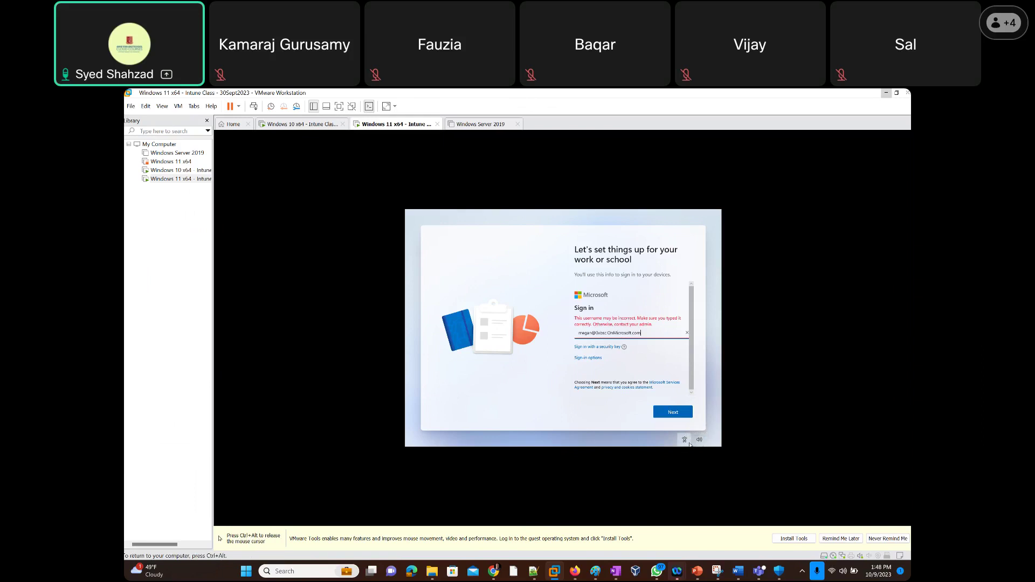
Check and select the rejected e-mail, then bring Tasks.txt in Notepad++ to the front.
left_click(613, 409)
left_click(672, 413)
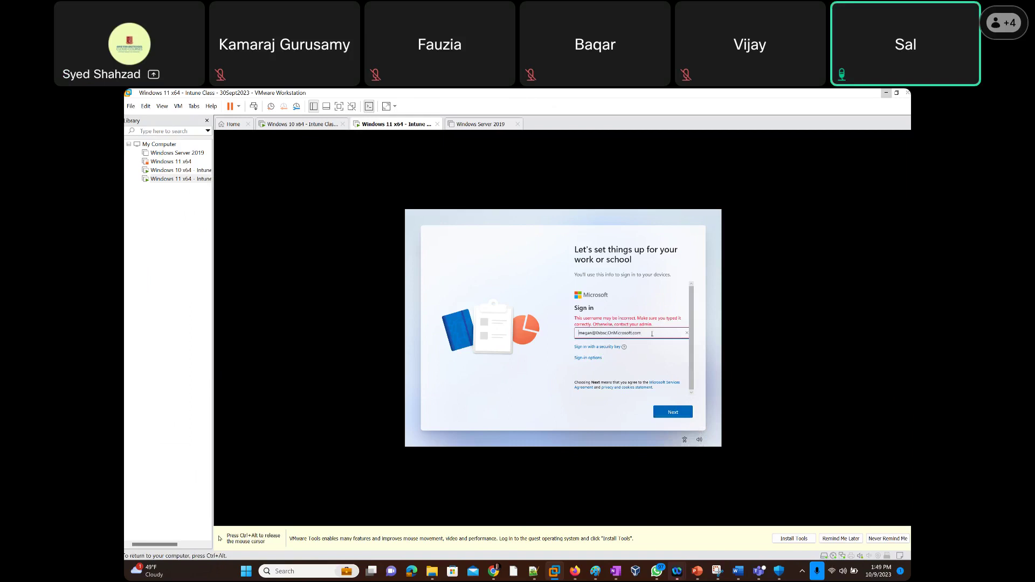
key("Right")
key("Right")
key("Right")
key("Right")
key("Right")
key("Right")
key("Right")
key("Right")
key("Right")
key("Right")
key("Right")
left_click_drag(643, 332, 551, 340)
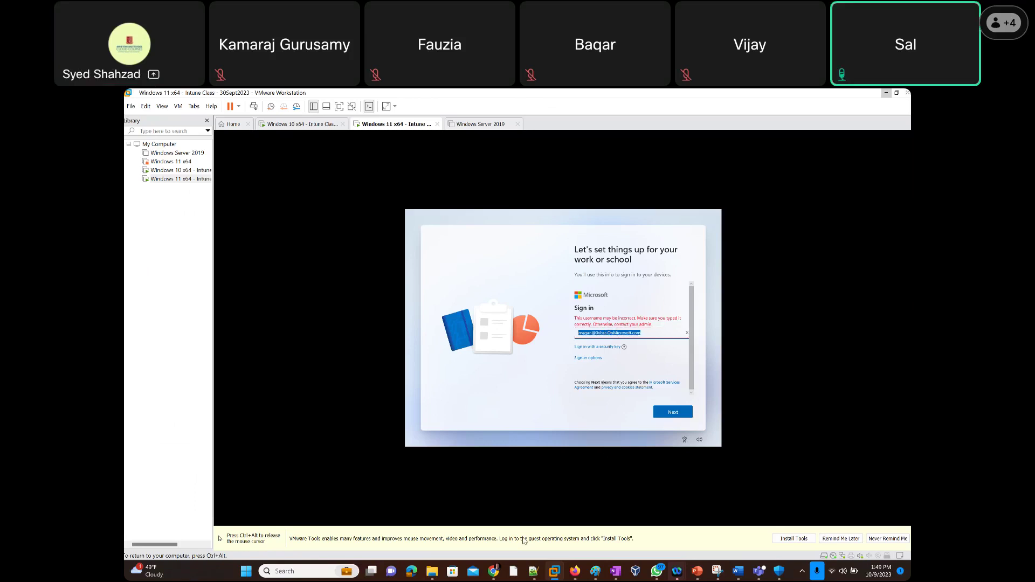
left_click(533, 574)
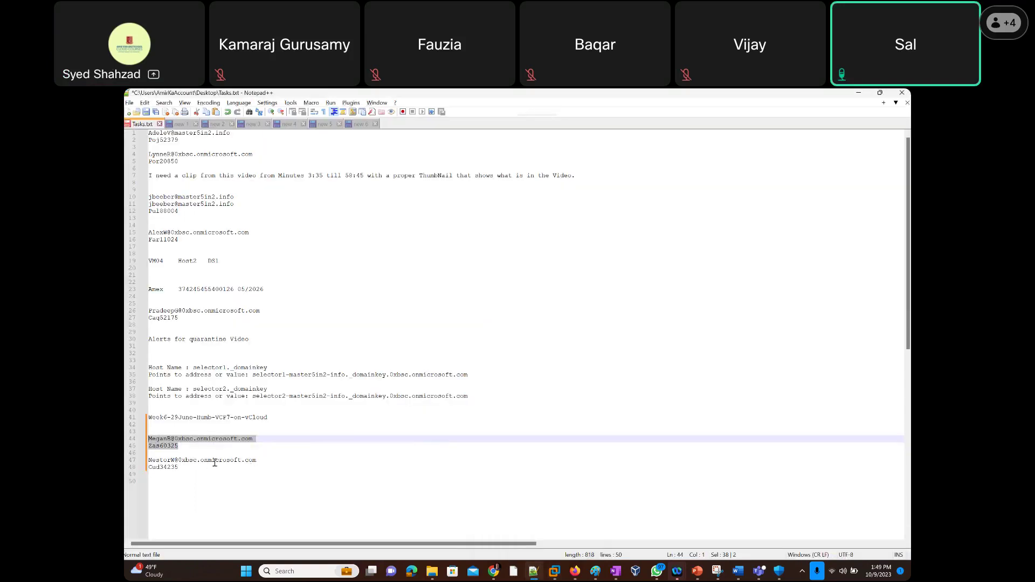
Copy the work account's sign-in lines 44–45 from Tasks.txt and switch back to VMware.
left_click_drag(180, 448, 147, 440)
right_click(171, 446)
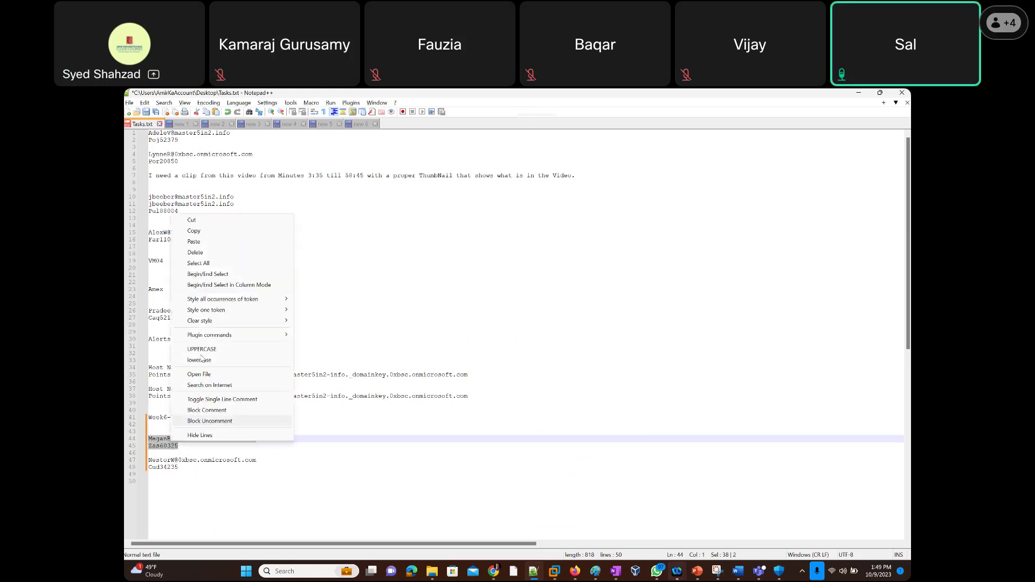
left_click(216, 231)
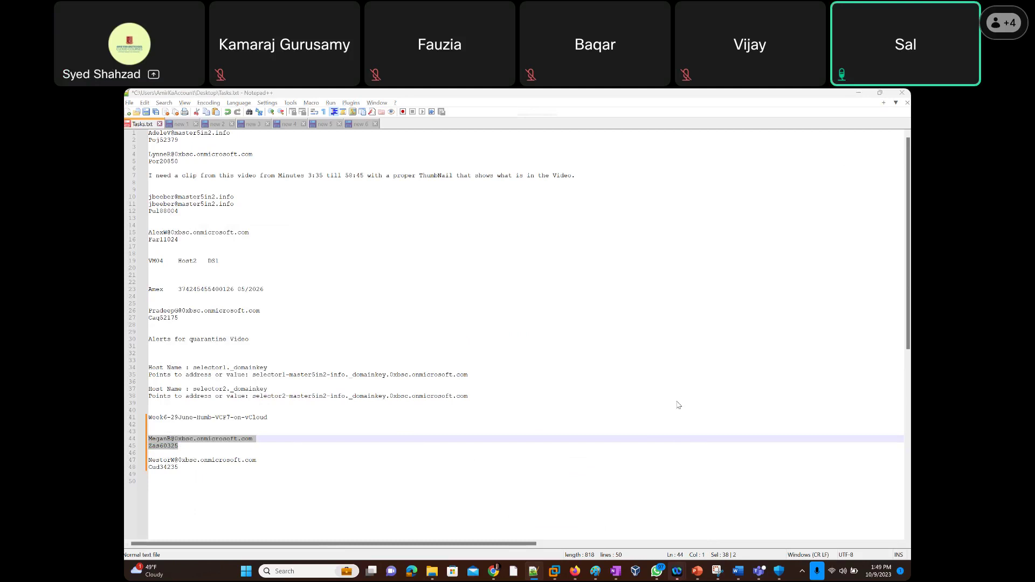
key("alt+Tab")
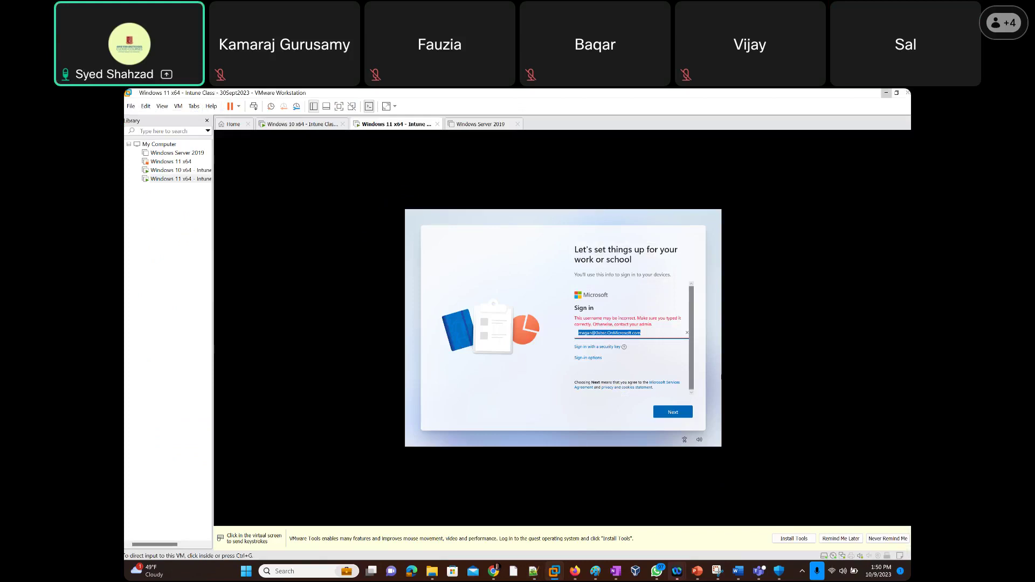
Release the Windows 11 VM and open the Windows 10 x64 - Intune VM from the Library.
key("alt+Tab")
left_click(671, 417)
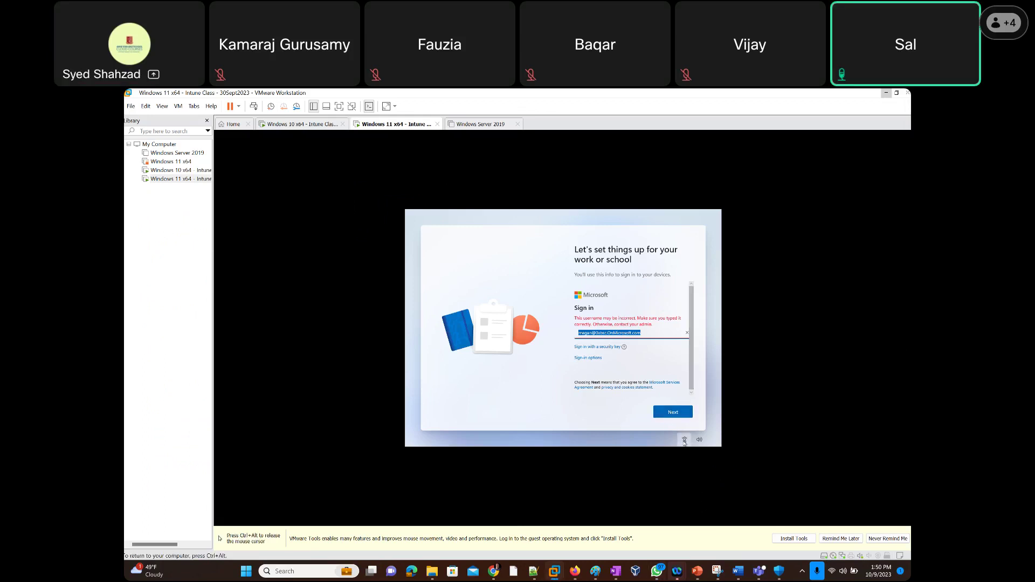
key("ctrl+alt")
left_click(169, 170)
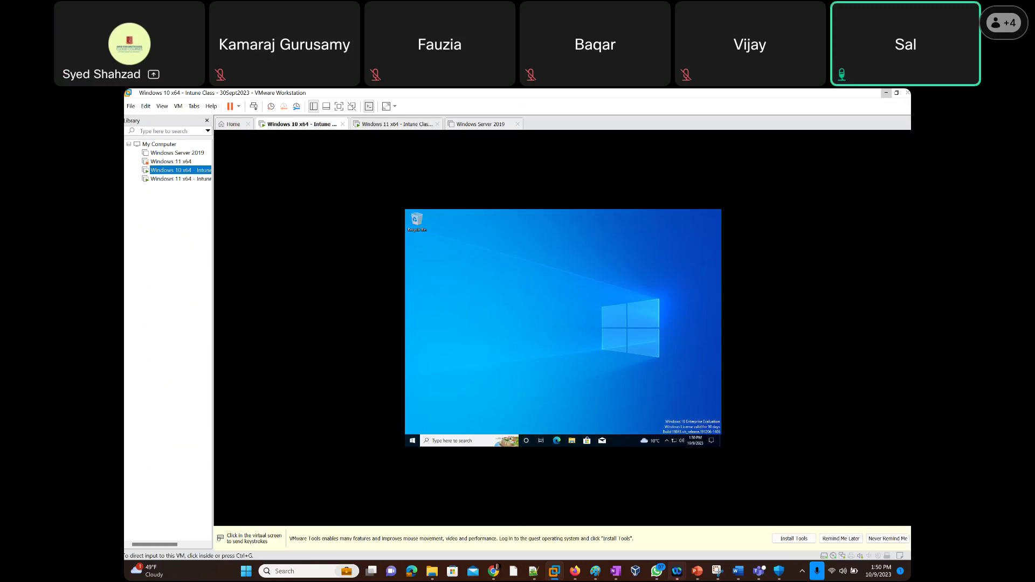
Release the Windows 10 VM and return to the Windows 11 x64 - Intune tab.
left_click(530, 331)
key("ctrl+alt")
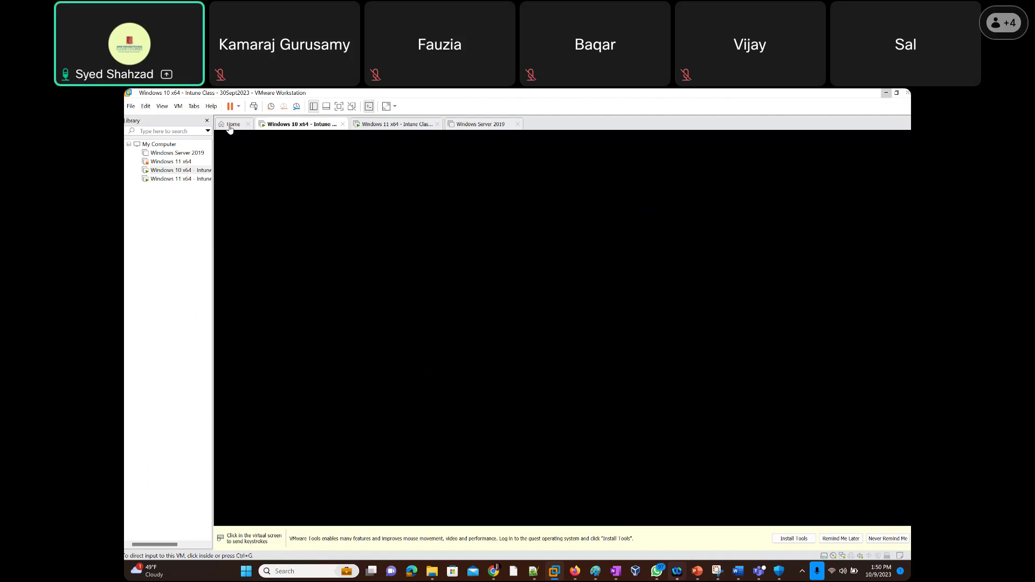
left_click(230, 127)
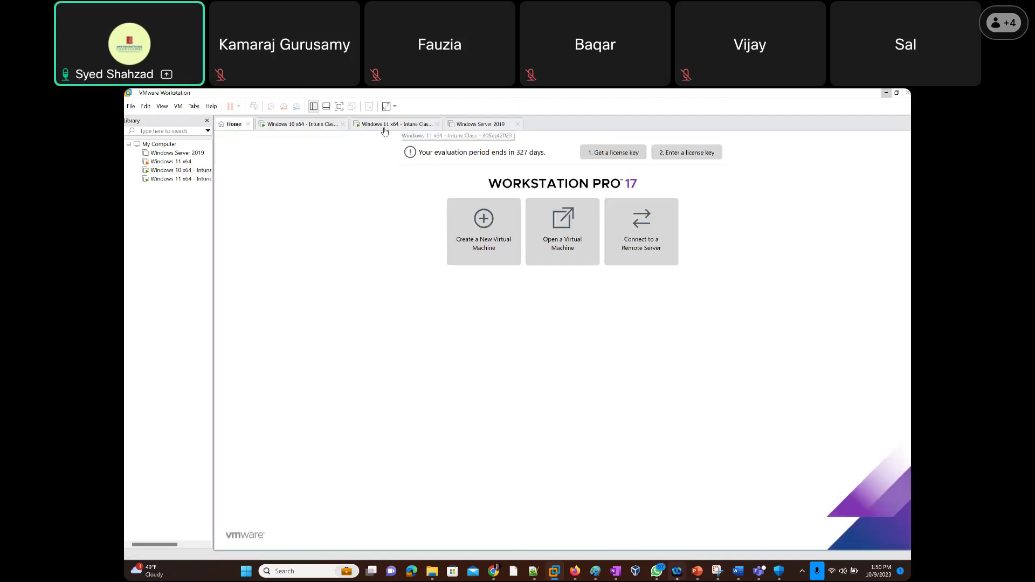
left_click(302, 125)
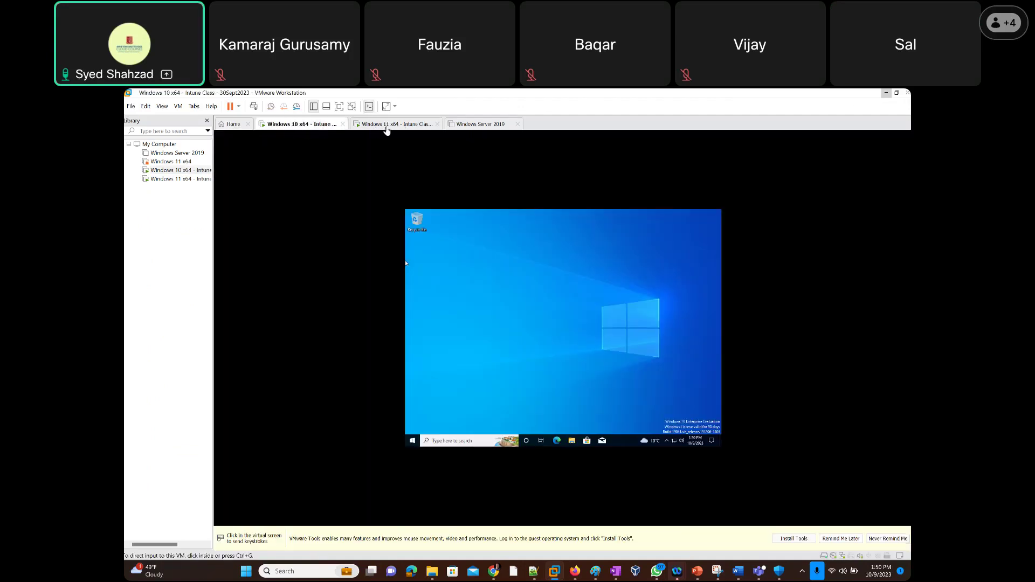
left_click(386, 125)
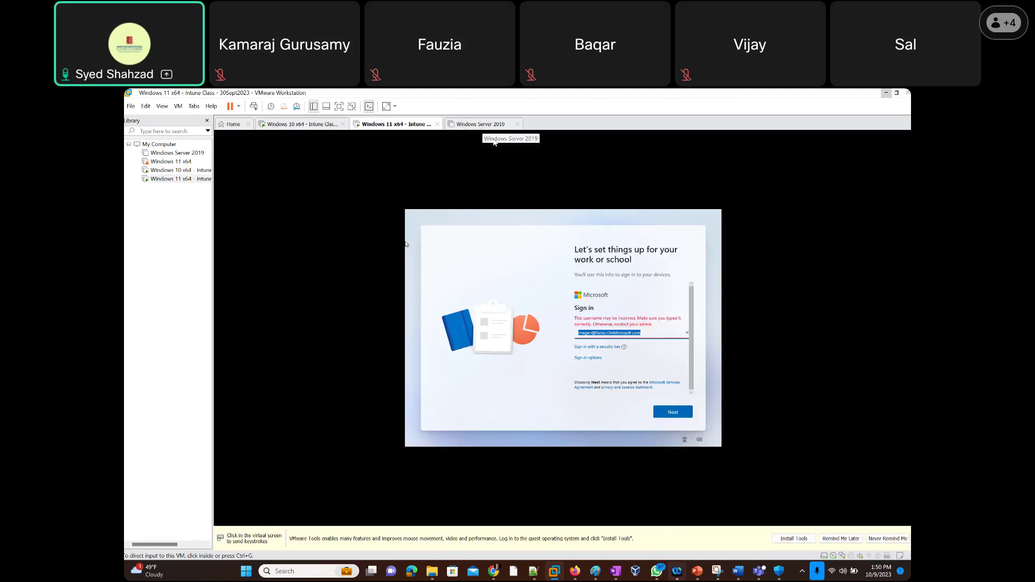
Try Sign-in options and Domain join, then return to the blank online-account work sign-in form.
left_click(668, 416)
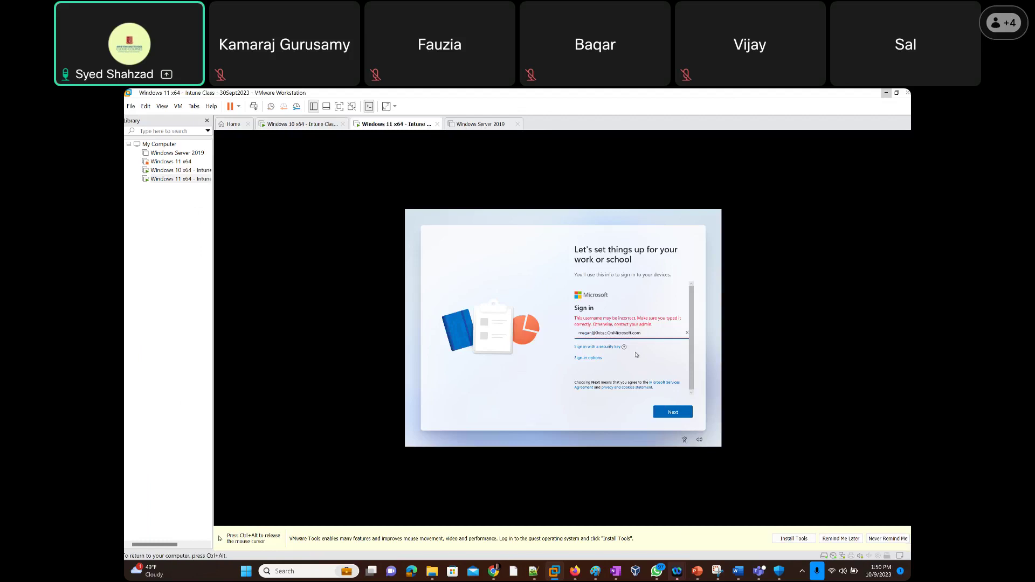
left_click(588, 358)
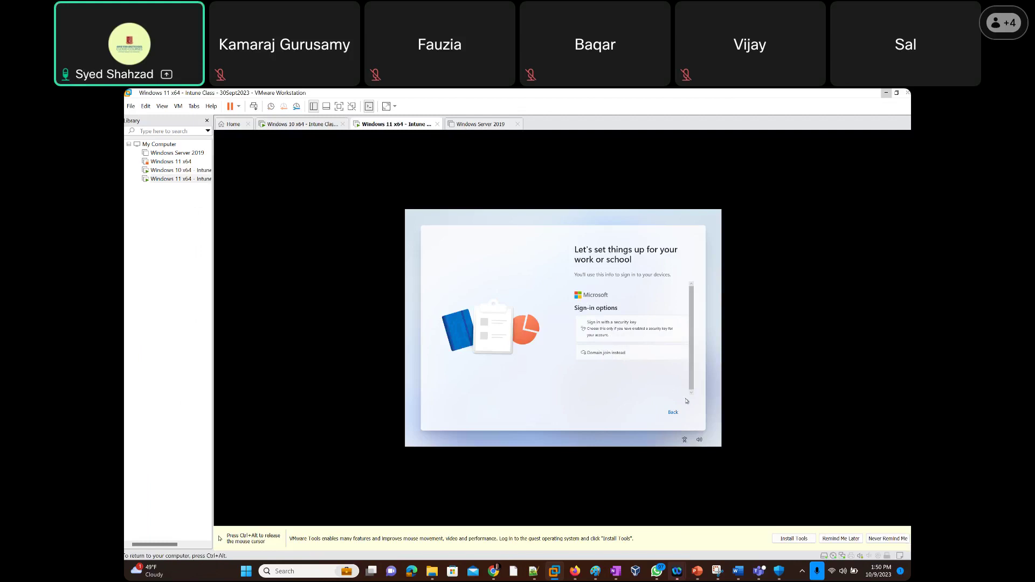
left_click(673, 413)
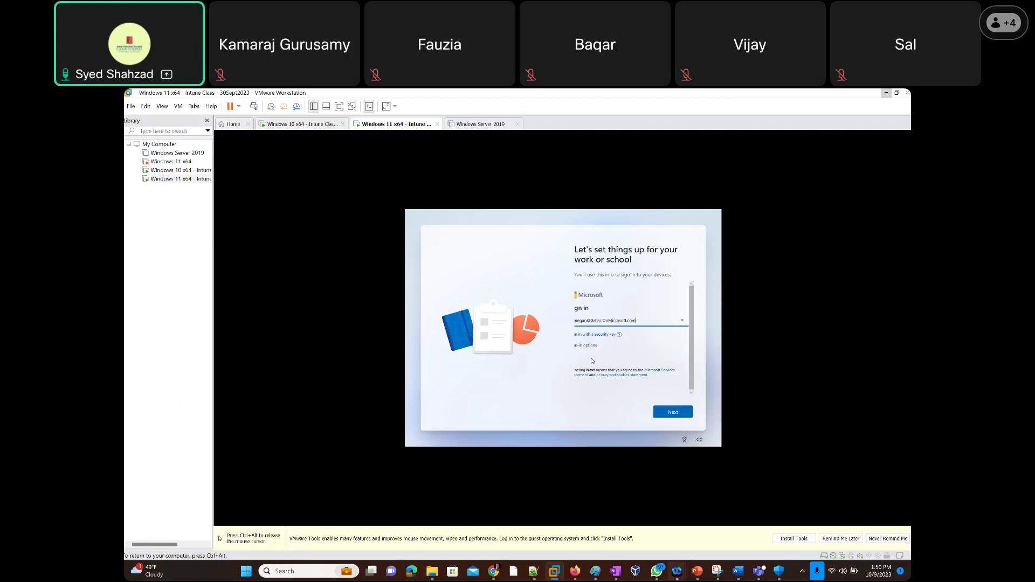
left_click(581, 347)
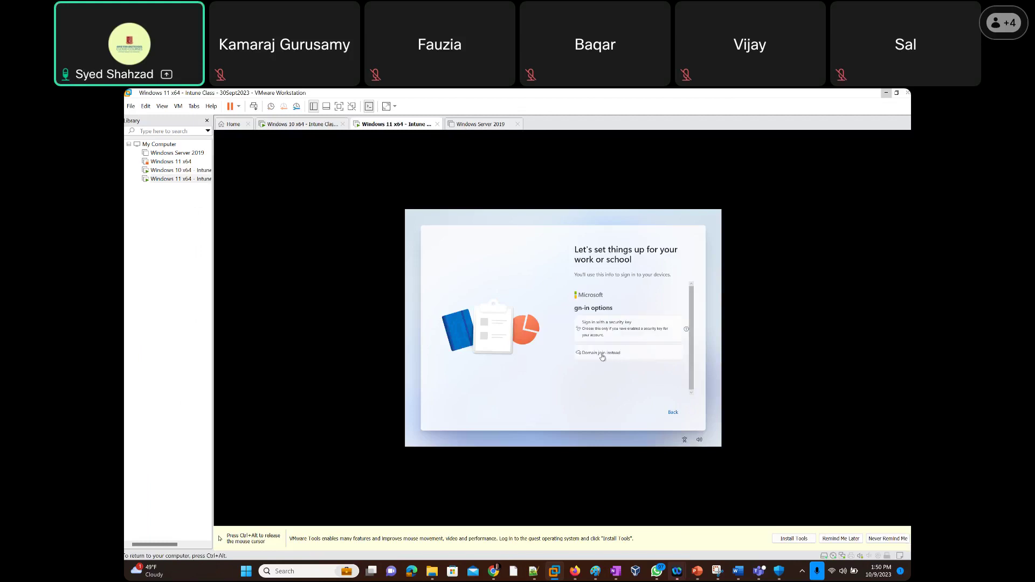
left_click(602, 353)
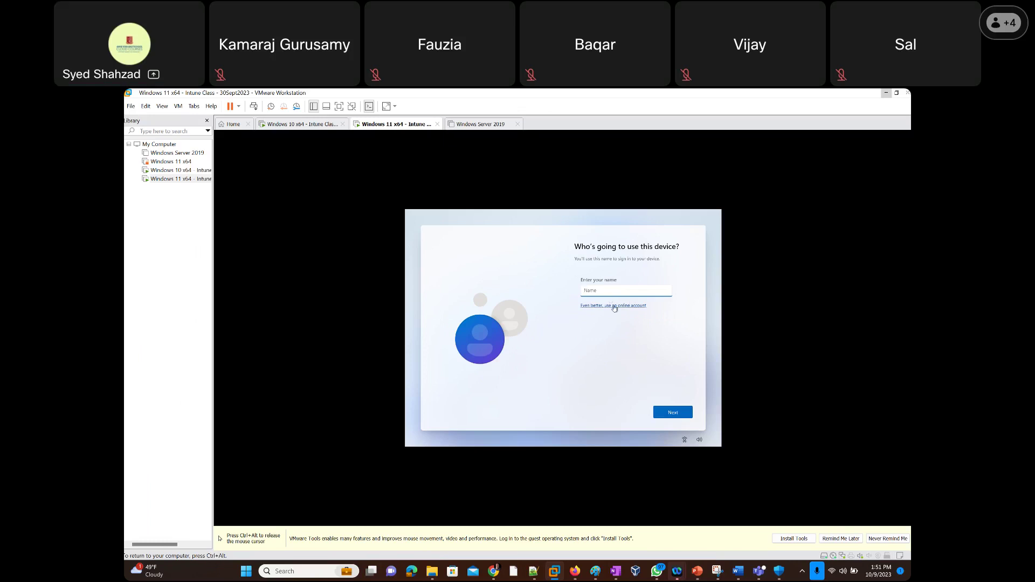
left_click(614, 306)
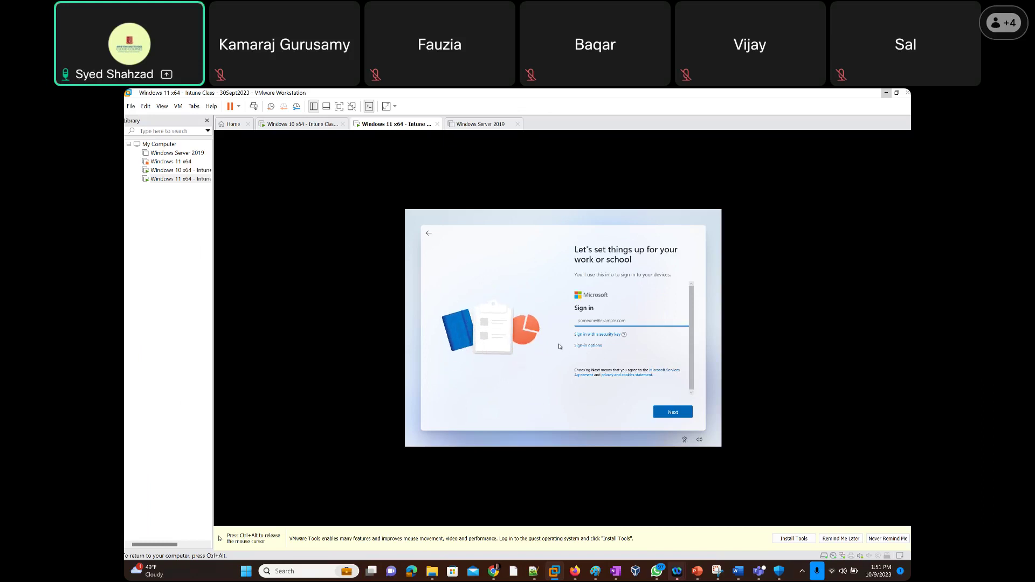
key("ctrl+alt")
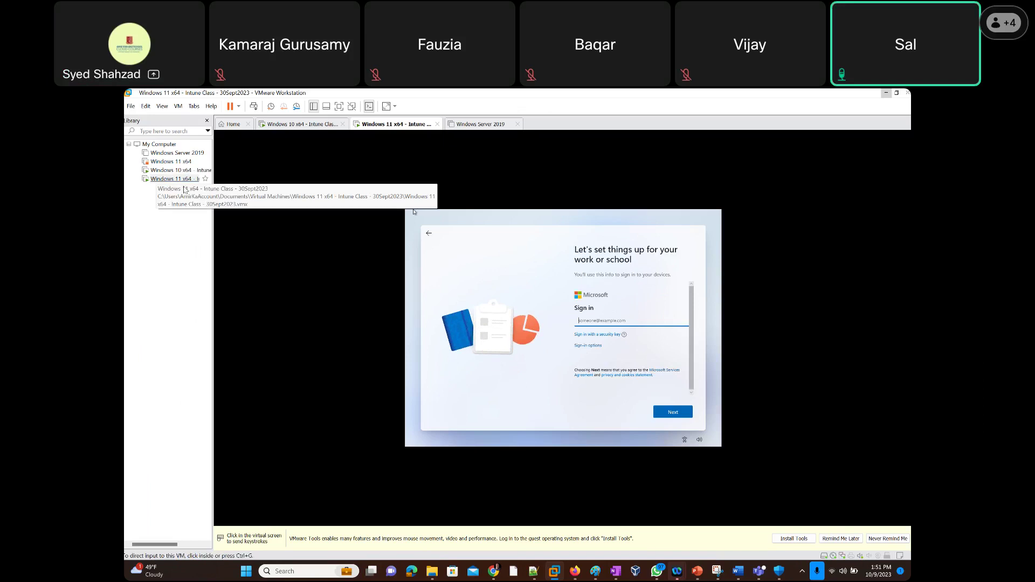
Suspend the Windows 11 x64 - Intune VM via Power > Suspend Guest, then select it in the Library.
left_click(296, 126)
right_click(297, 126)
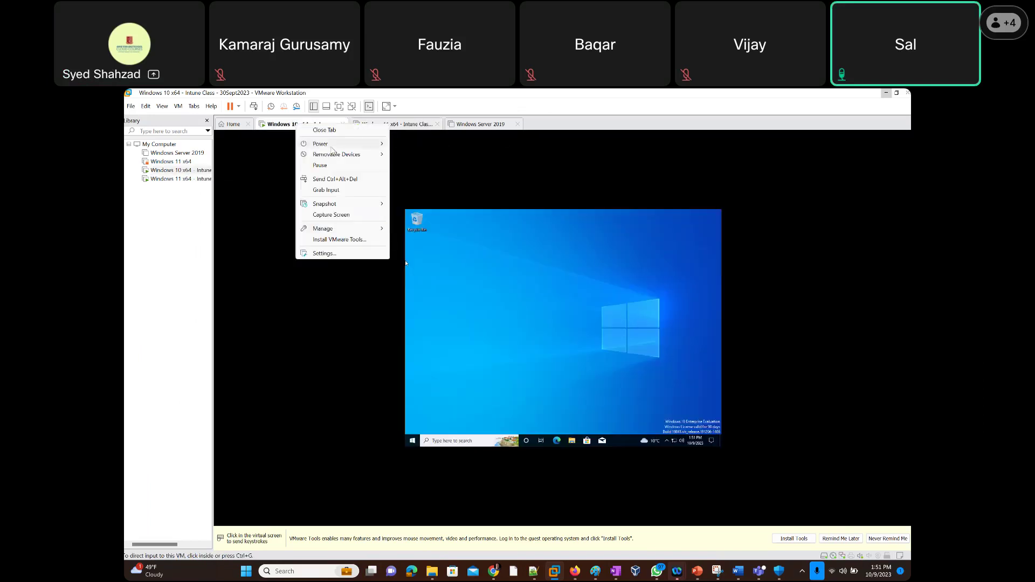
mouse_move(323, 144)
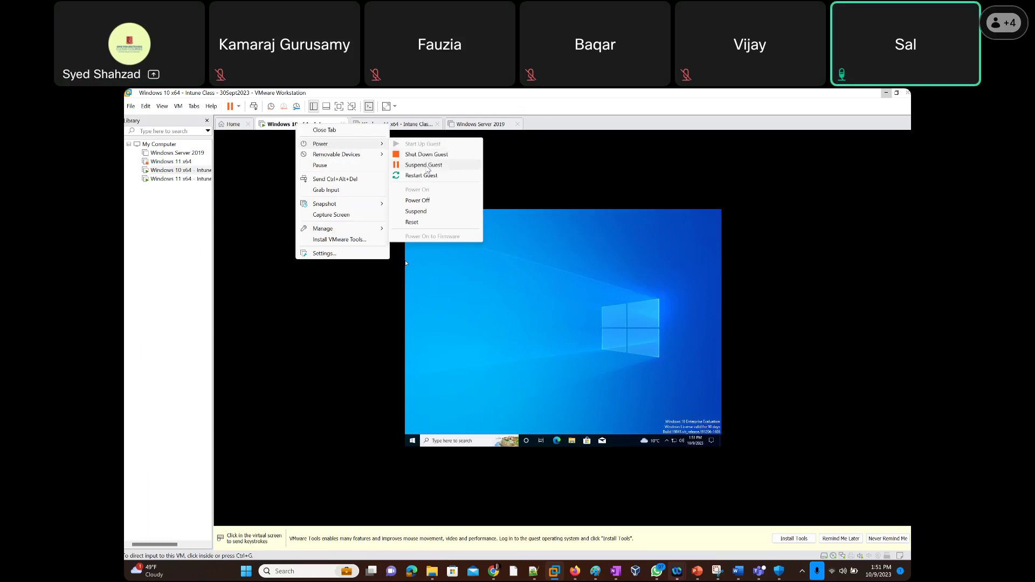
left_click(378, 125)
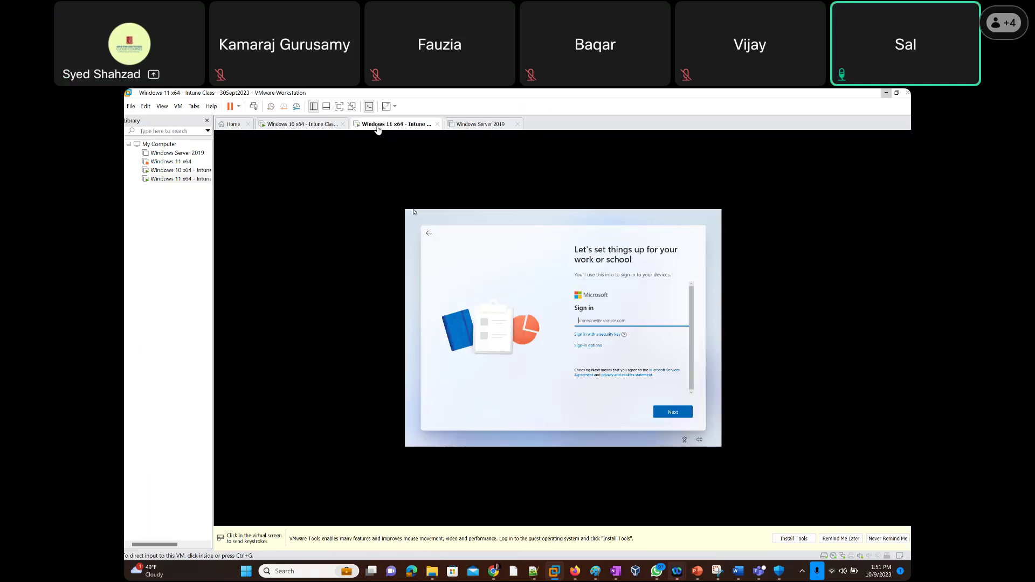
right_click(378, 129)
mouse_move(420, 146)
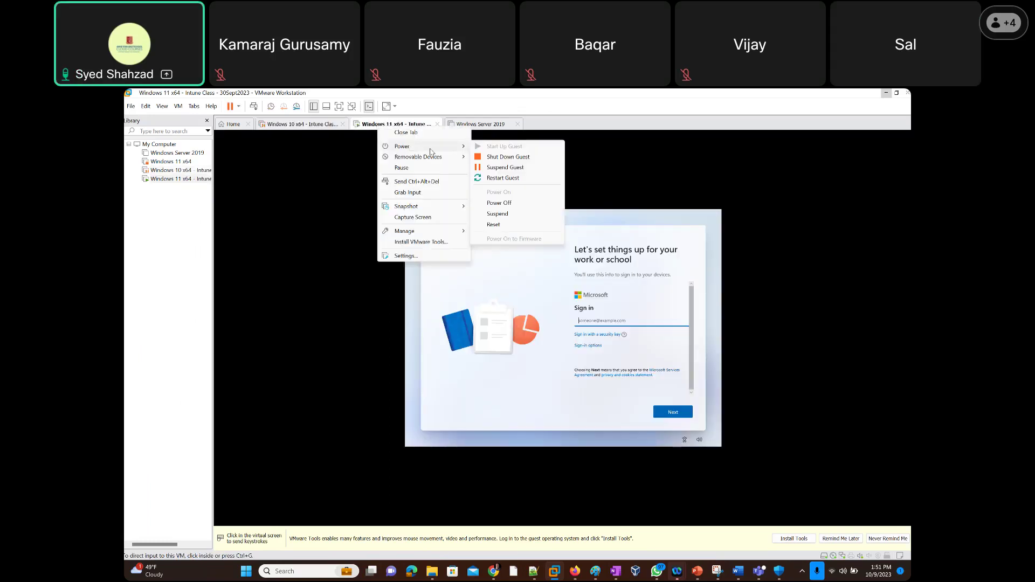
left_click(512, 170)
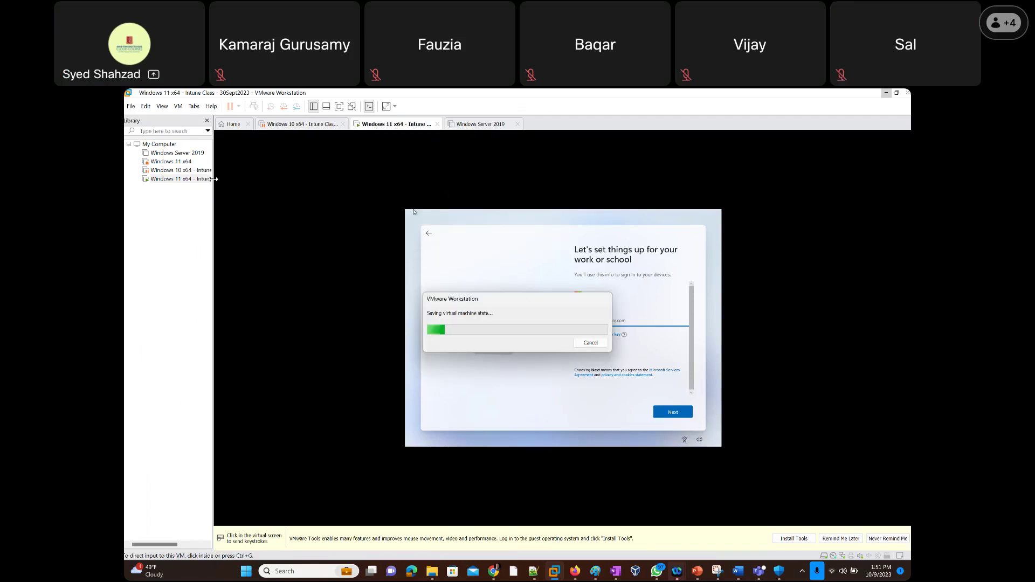
left_click(169, 161)
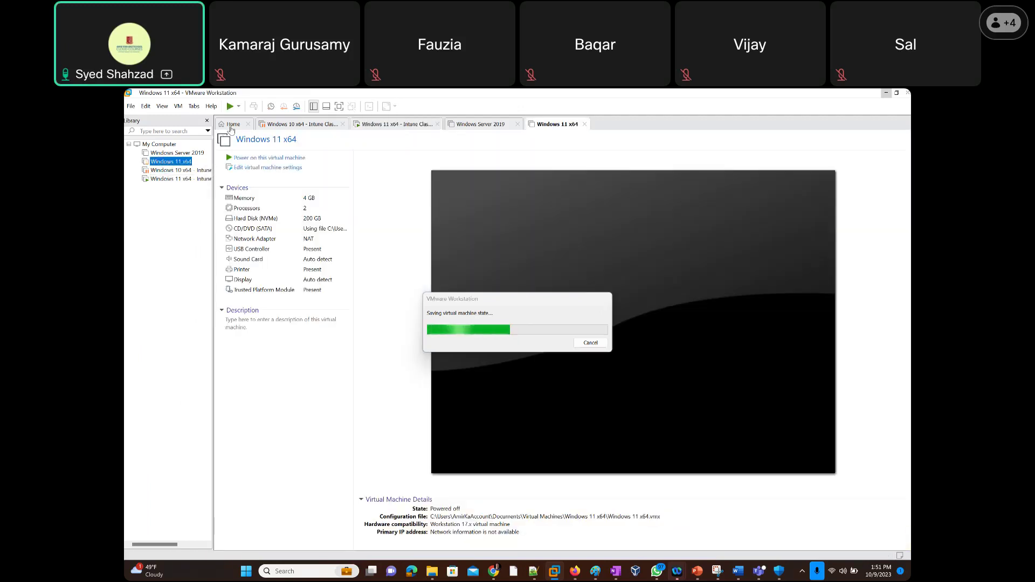
Start a typical New Virtual Machine Wizard with Microsoft Windows and Windows 11 x64 as the guest version.
left_click(236, 125)
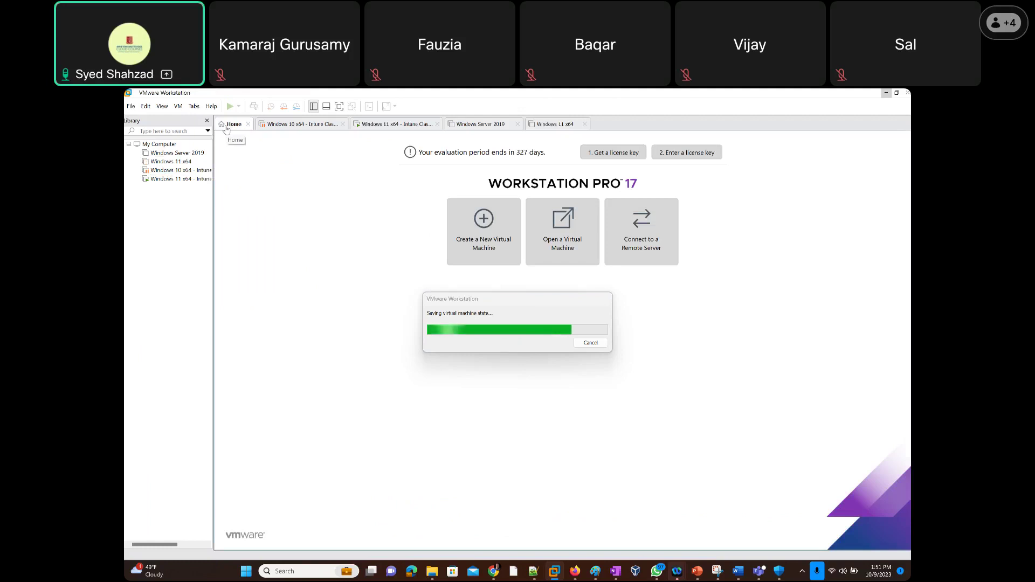
left_click(467, 232)
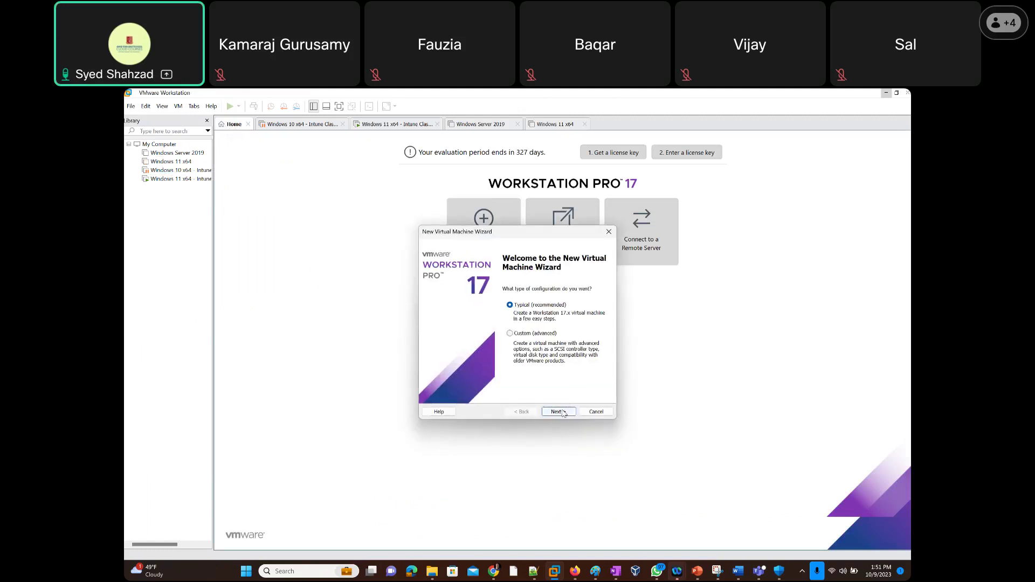
left_click(559, 412)
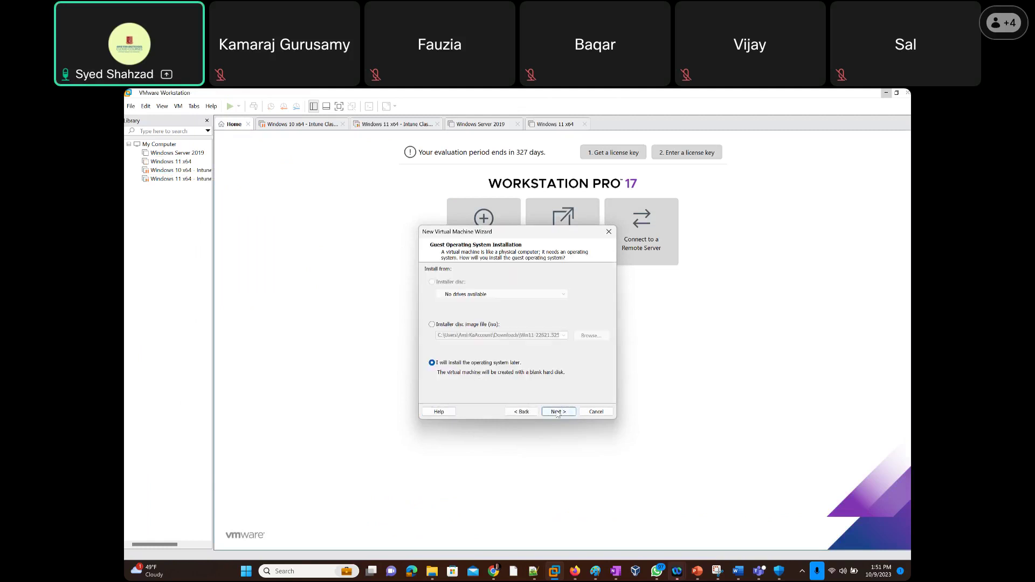
left_click(558, 413)
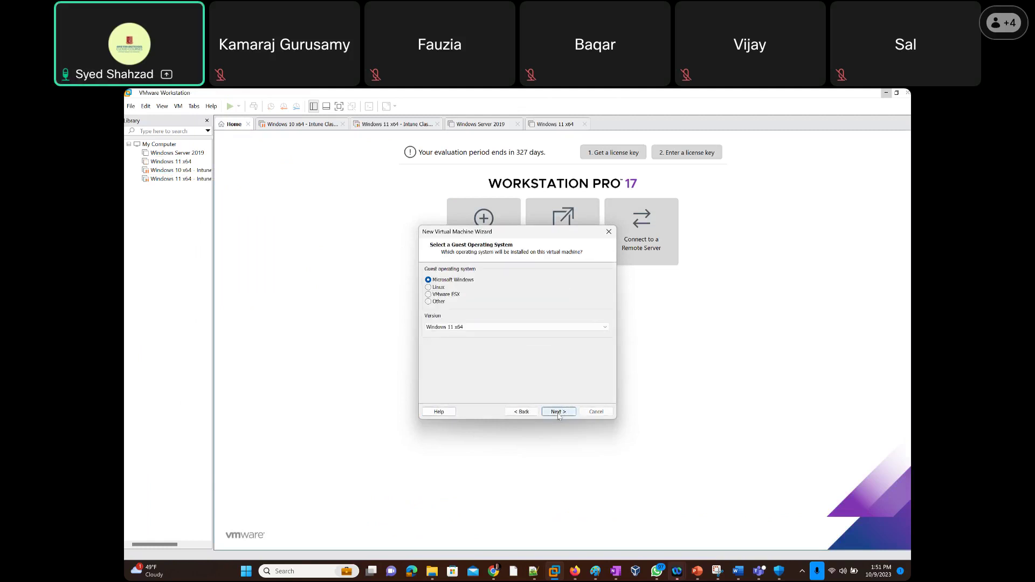
left_click(472, 327)
left_click(471, 327)
left_click(432, 572)
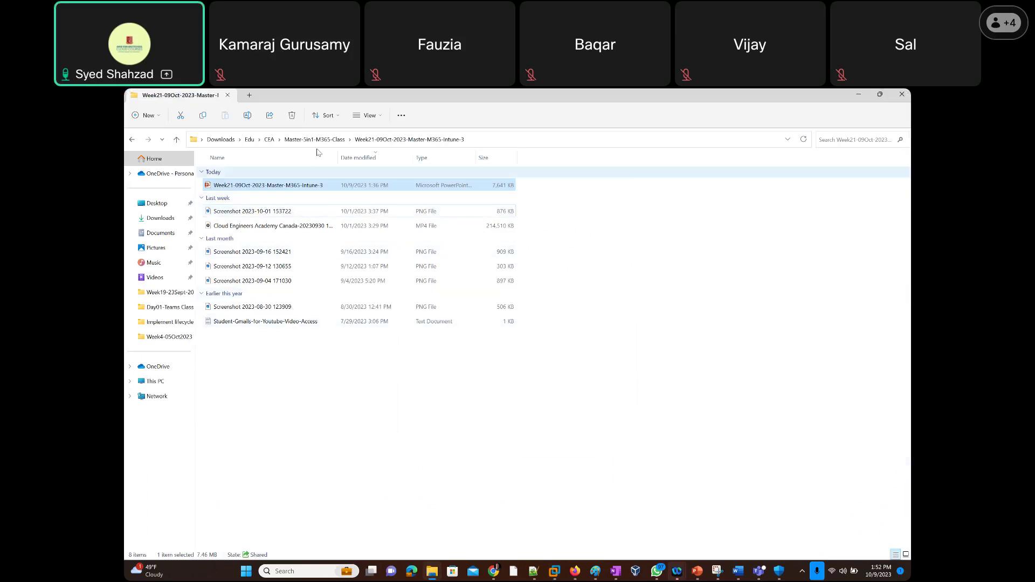
Browse Downloads > Edu > Soft to locate the Windows-11-pro disc image, then minimize Explorer.
left_click(221, 140)
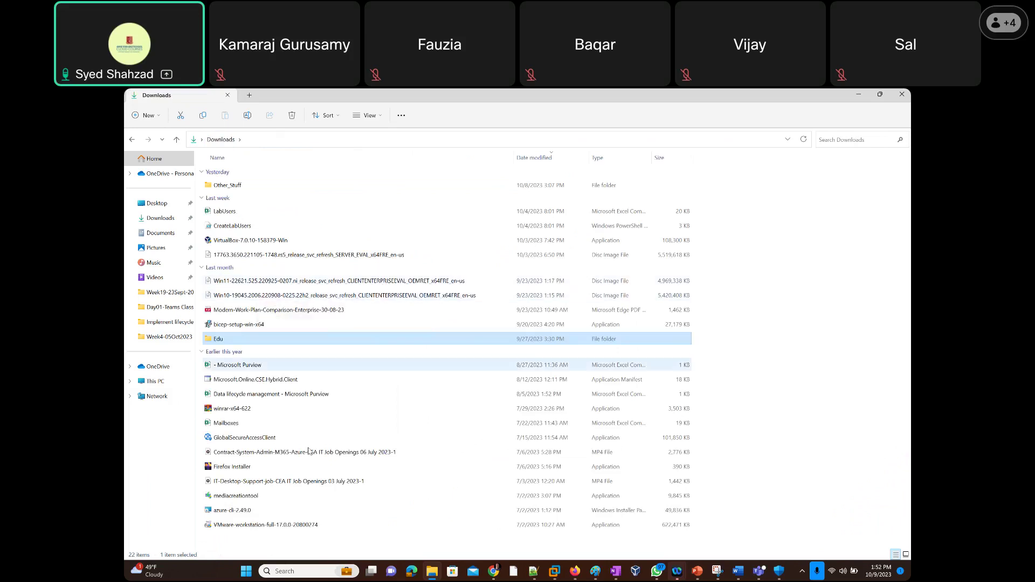
double_click(229, 186)
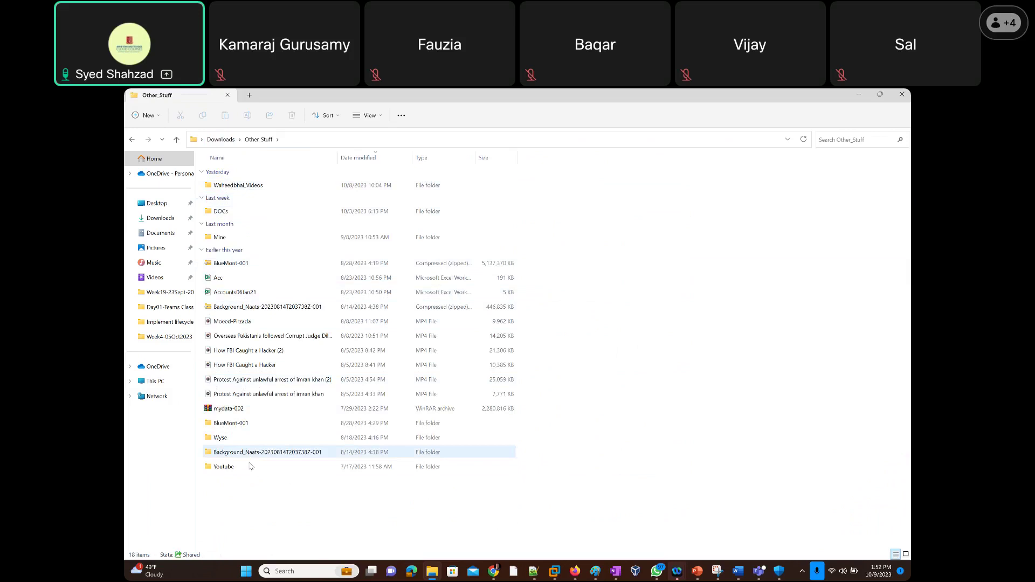
left_click(227, 141)
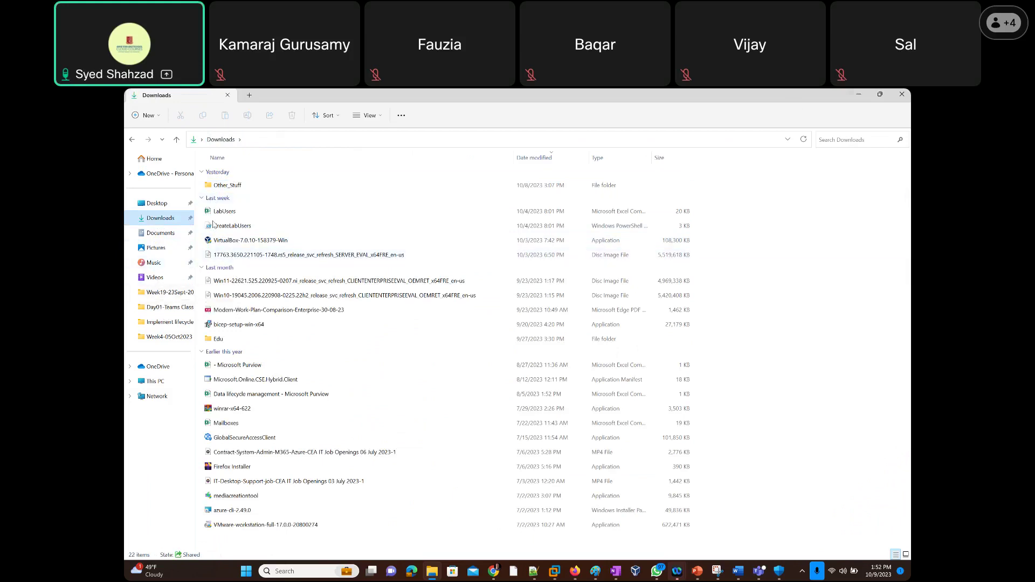
double_click(219, 338)
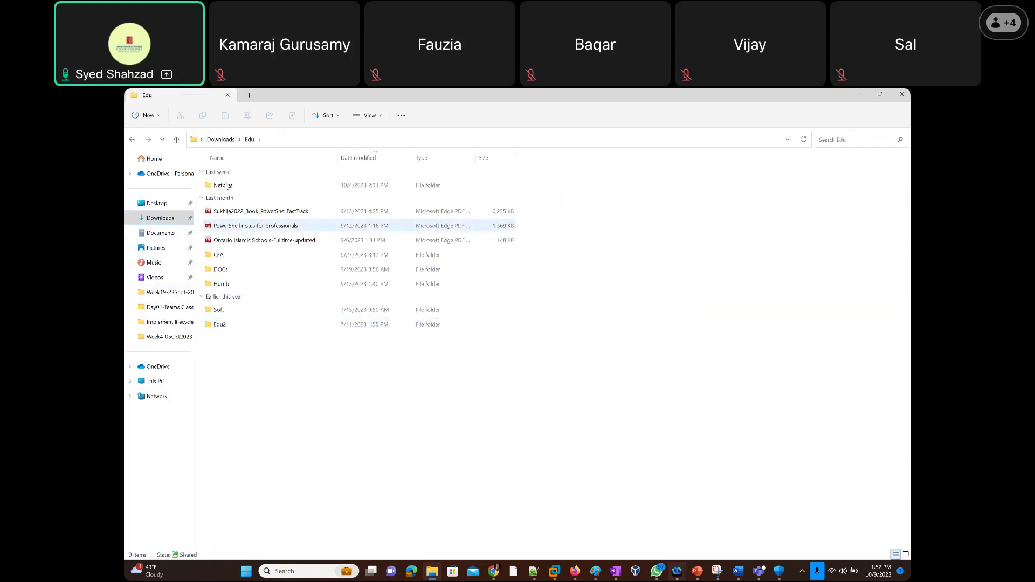
double_click(221, 310)
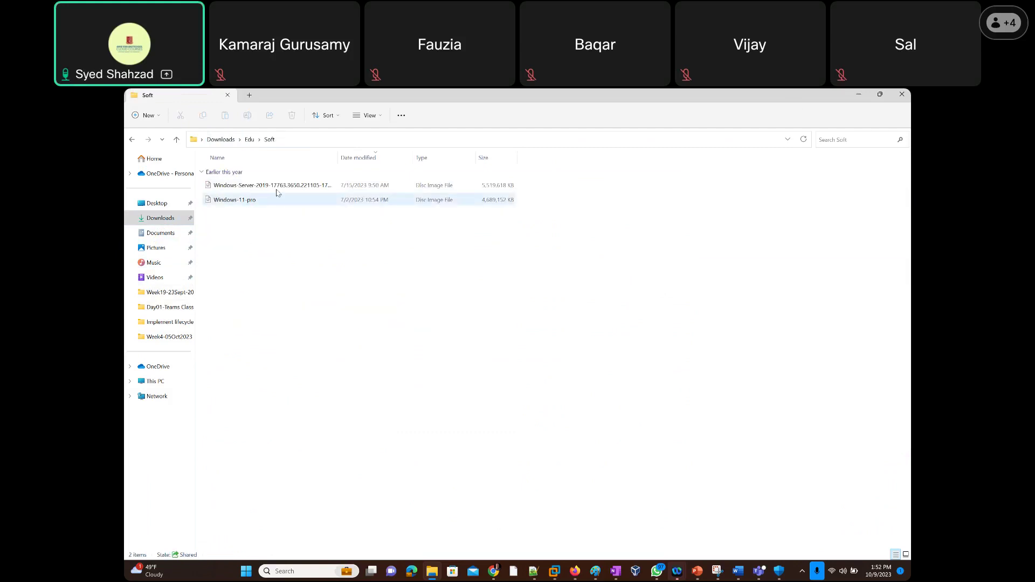
left_click(290, 138)
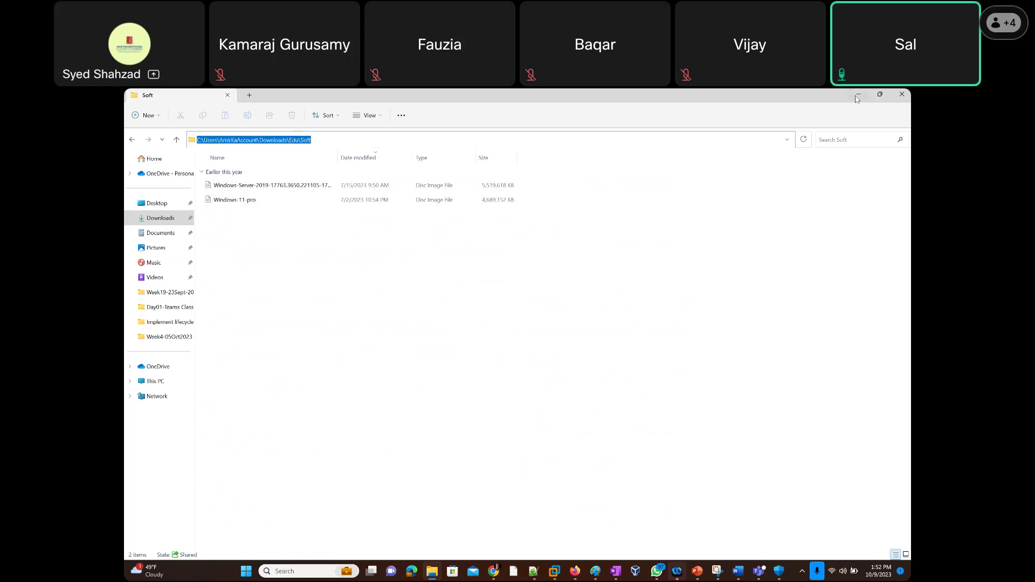
left_click(857, 95)
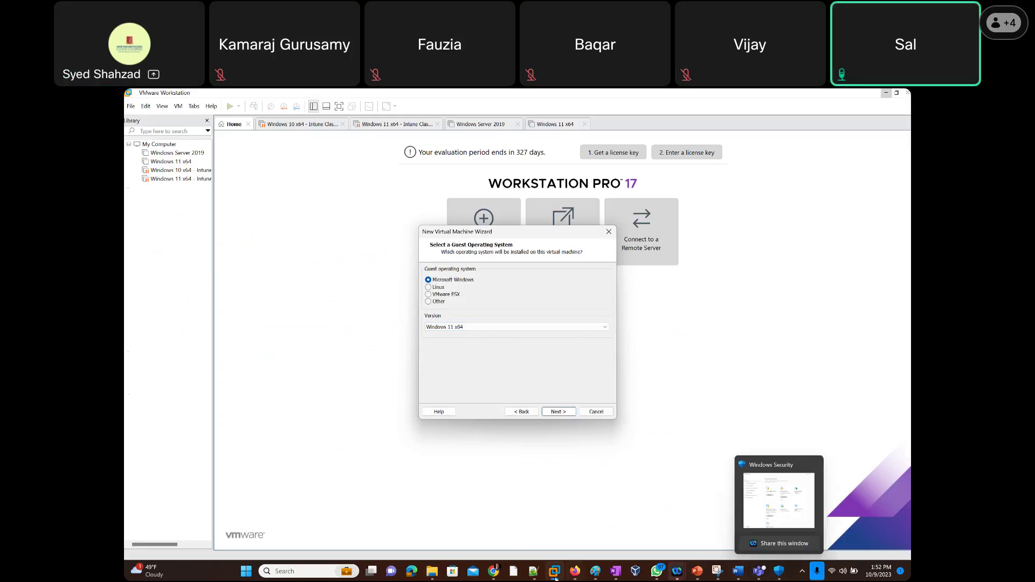
Cancel the new VM wizard and resume the suspended Windows 11 x64 - Intune Class VM.
mouse_move(555, 574)
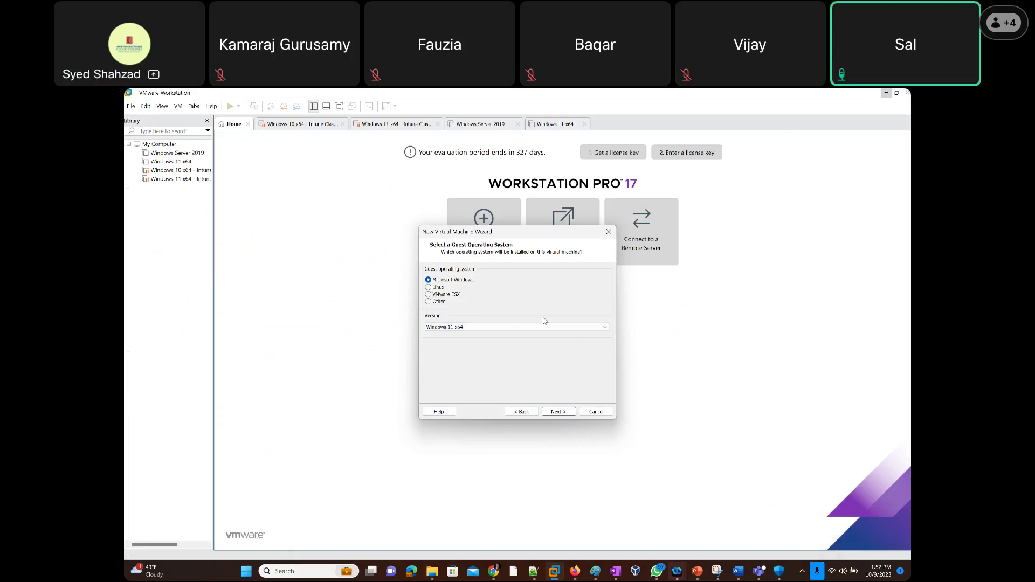
left_click(596, 412)
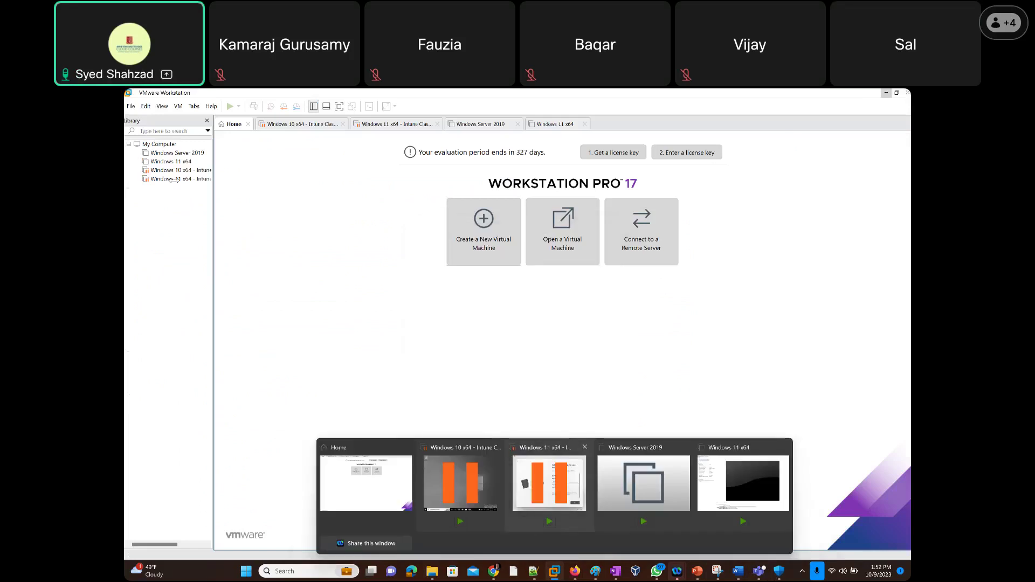
left_click(172, 180)
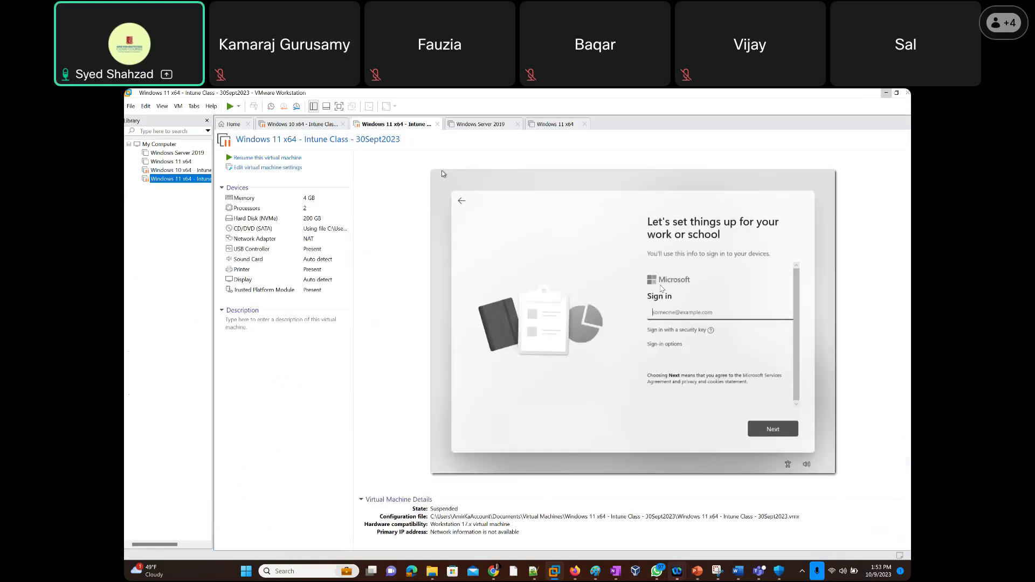
left_click(266, 158)
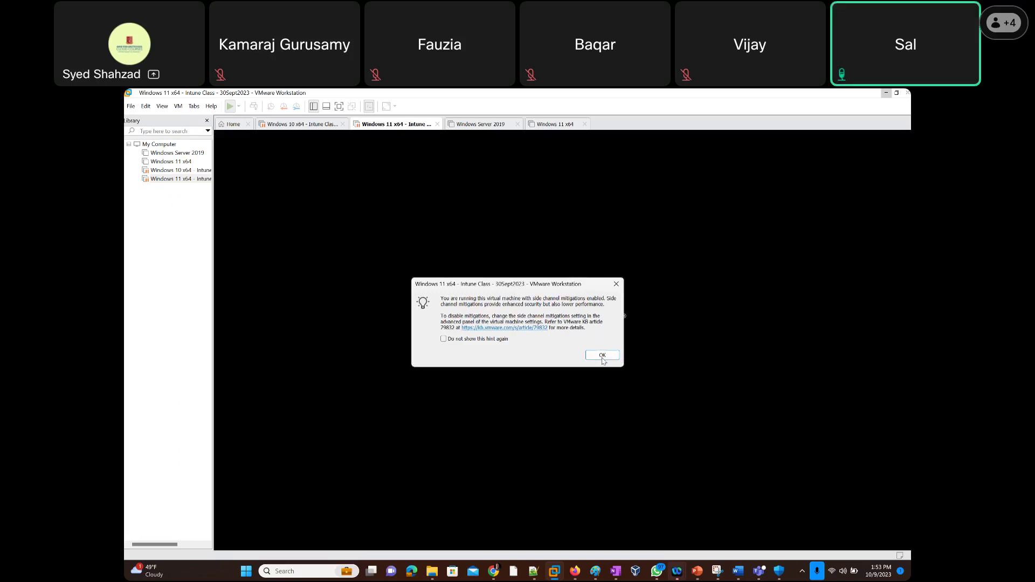
Clear the mitigations notice and restore error, then resume the VM to its work sign-in screen.
left_click(602, 355)
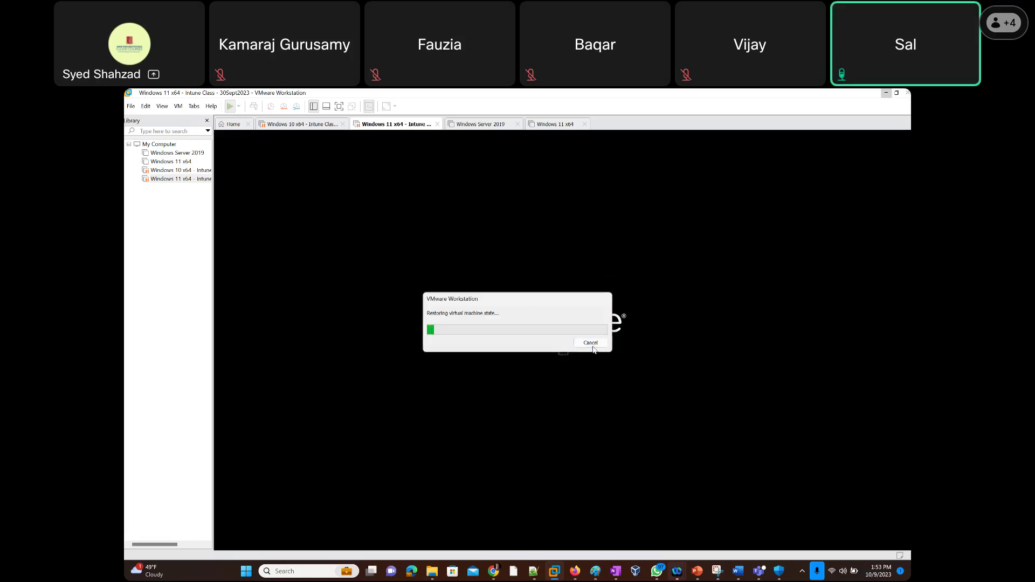
left_click(592, 343)
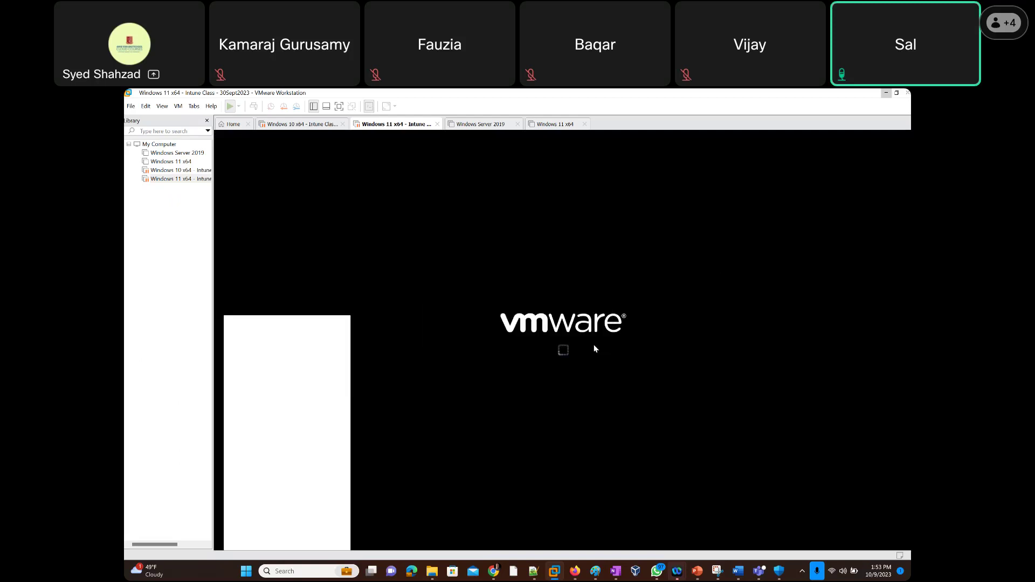
left_click(573, 342)
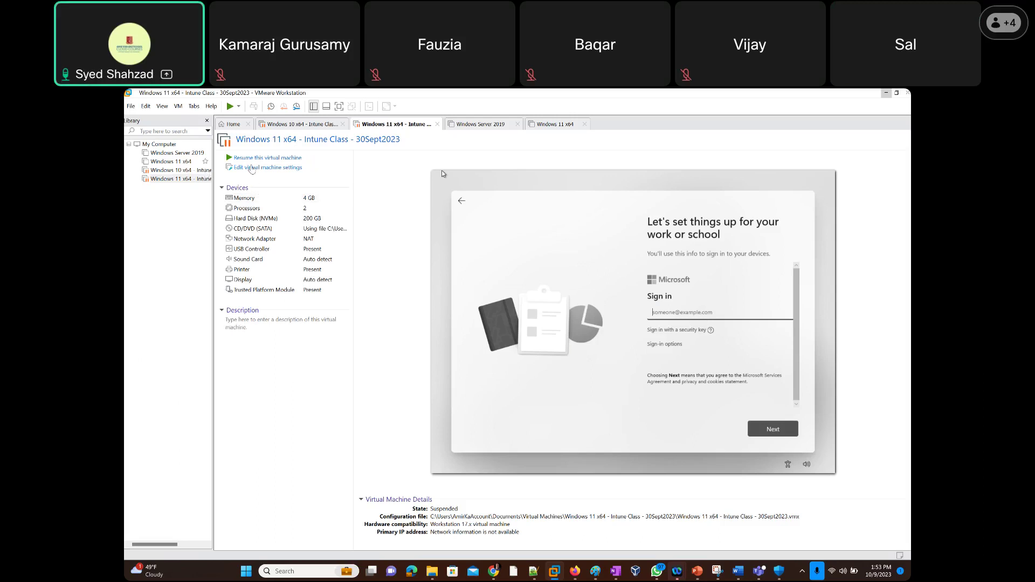
left_click(441, 170)
left_click(598, 354)
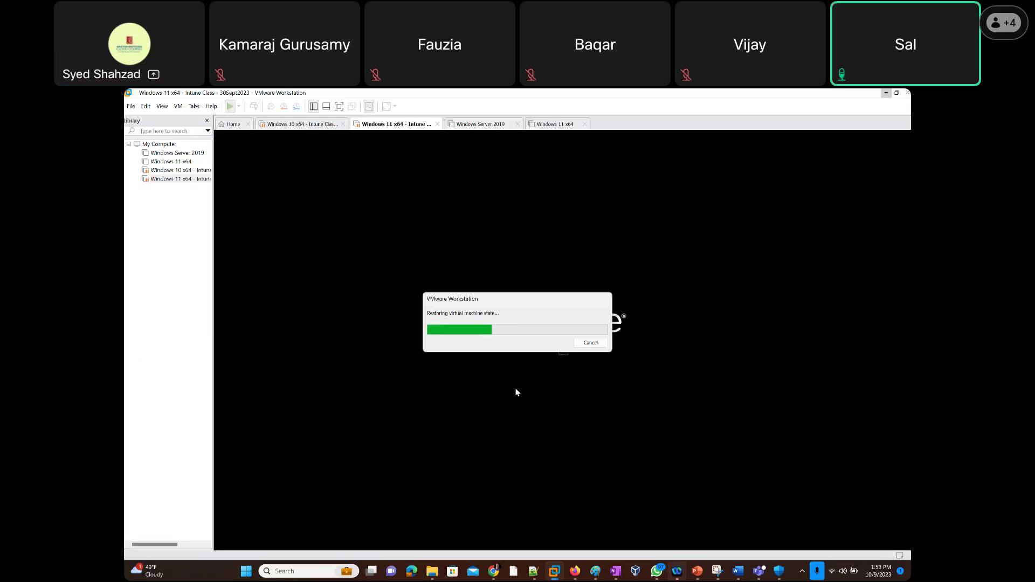
left_click(582, 332)
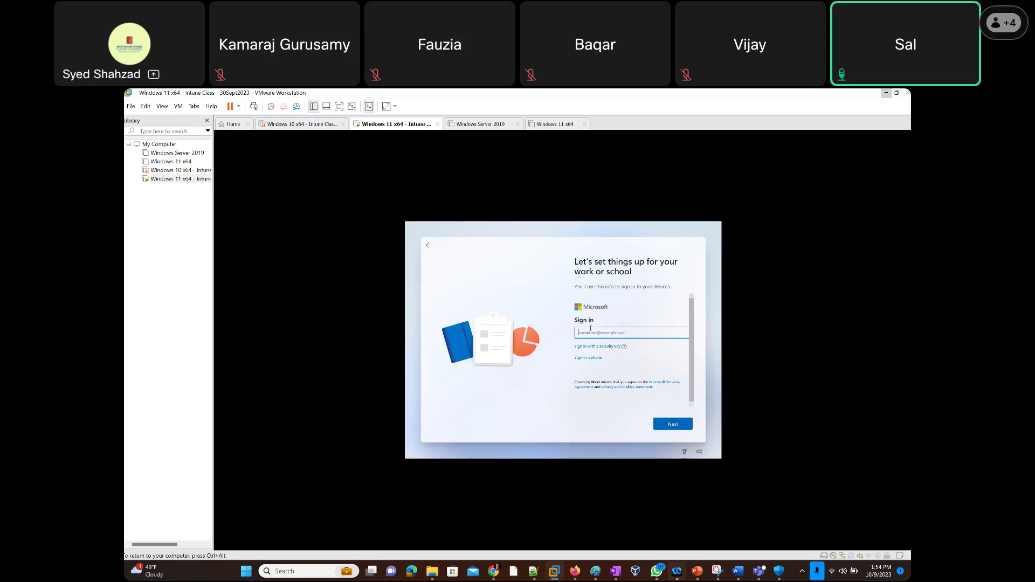
Enter the user's work e-mail address in the VM's sign-in form and submit it.
type("M")
type("0xbsc.onmicro")
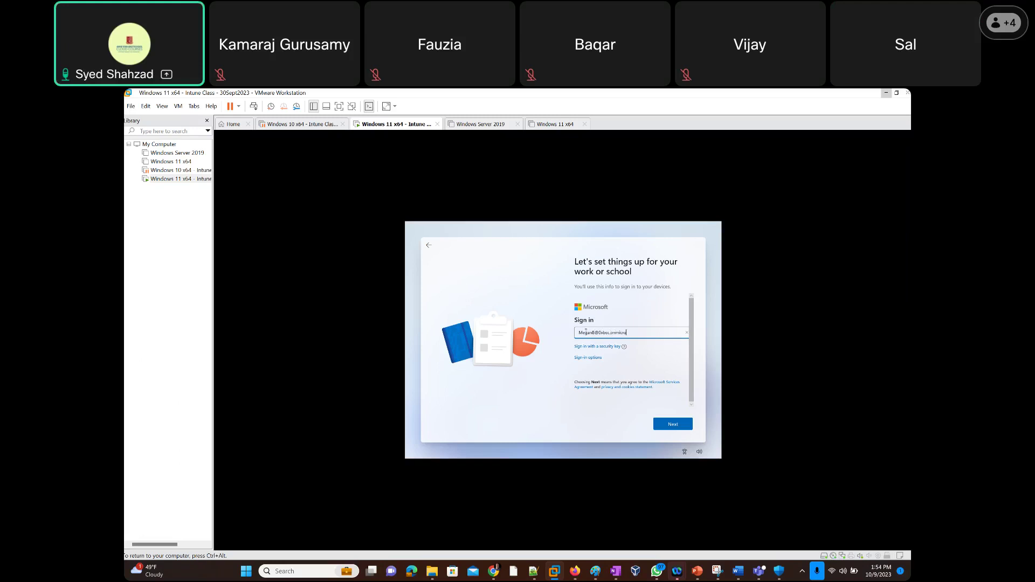
type("com")
left_click(671, 425)
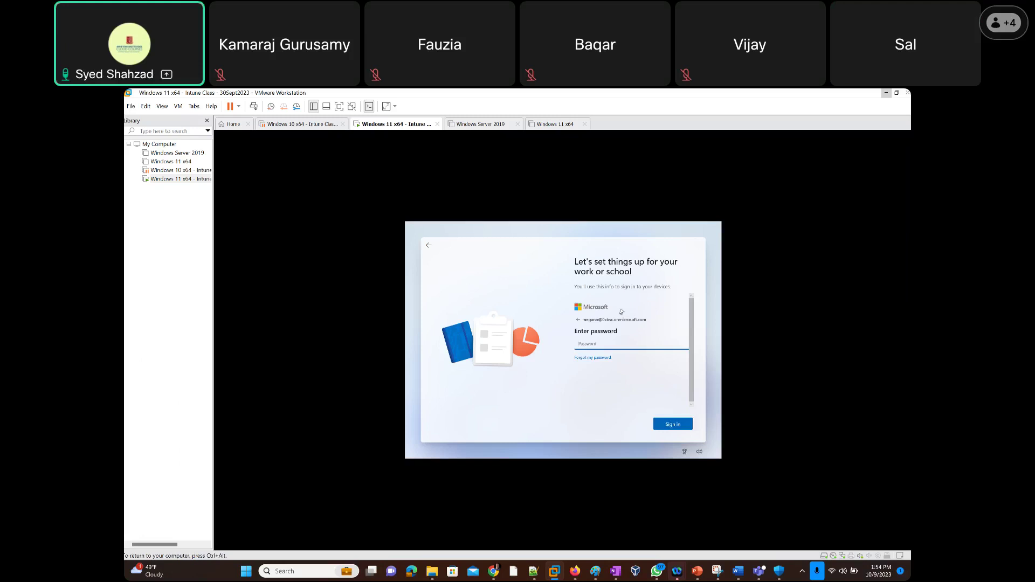
Enter the account password, sign in, and bring Tasks.txt in Notepad++ forward.
left_click(629, 345)
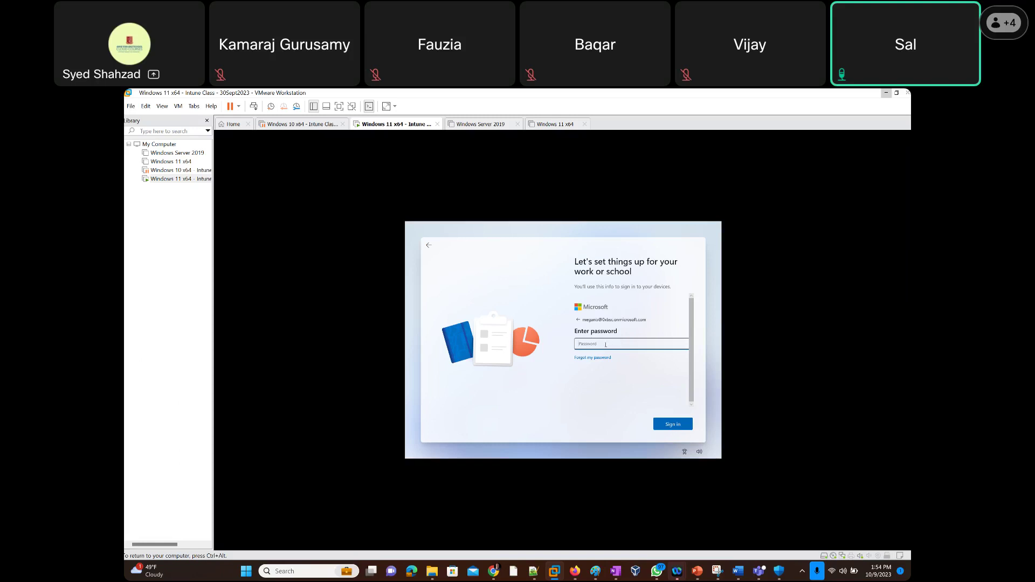
type("Pa")
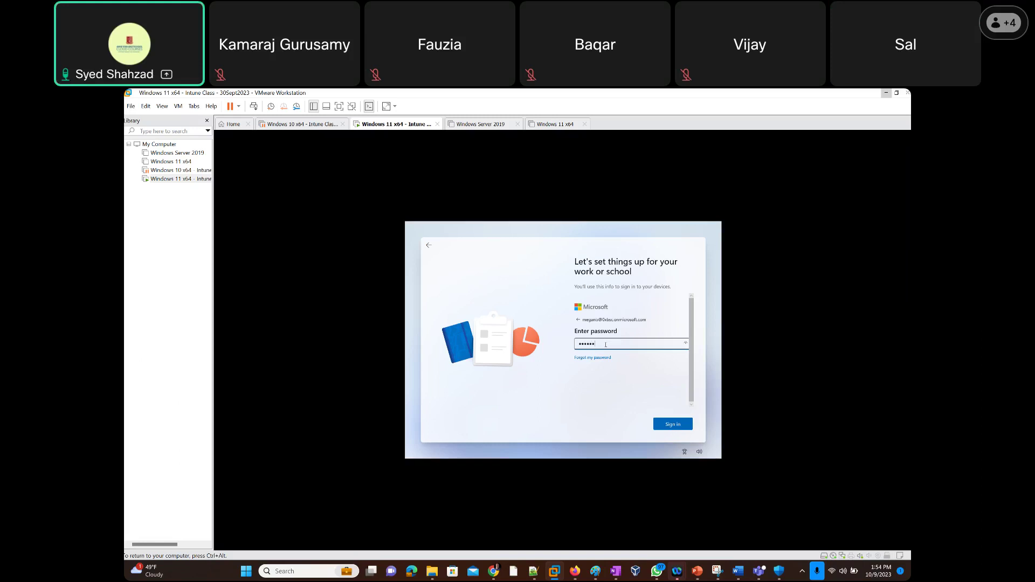
type("r")
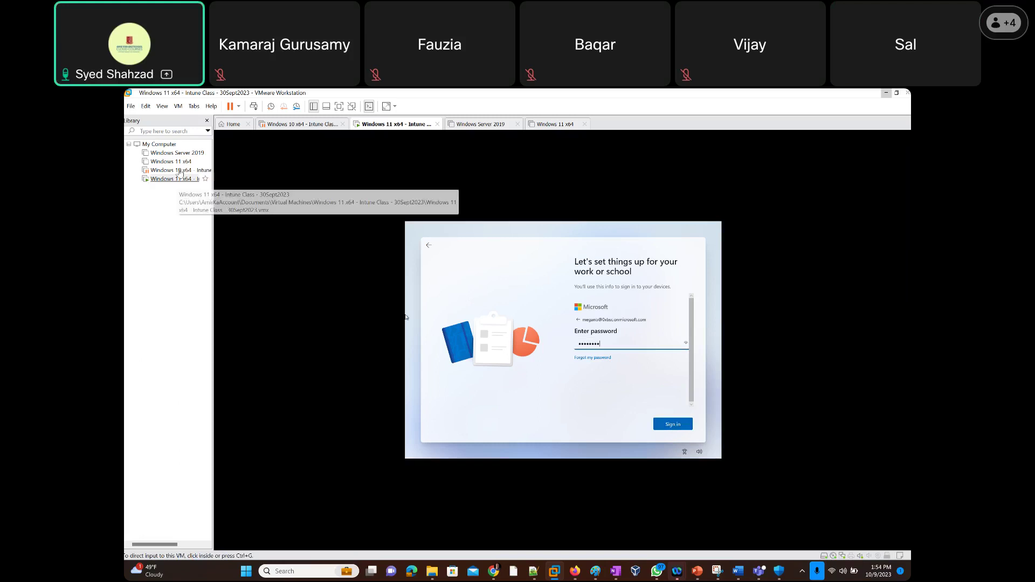
left_click(673, 425)
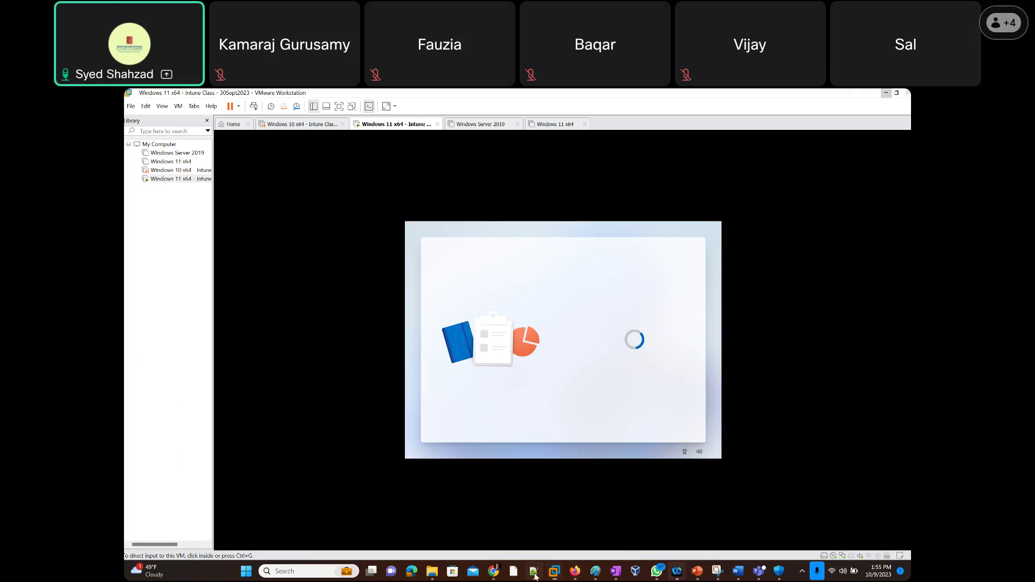
left_click(533, 571)
left_click(656, 571)
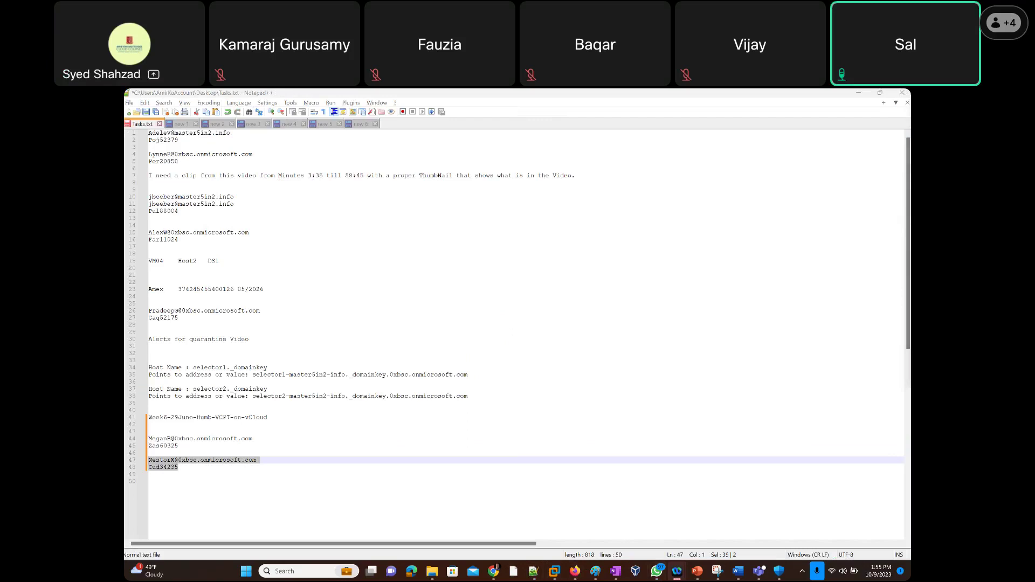
Minimize the Tasks.txt notes and switch to the browser with the admin center.
left_click(859, 94)
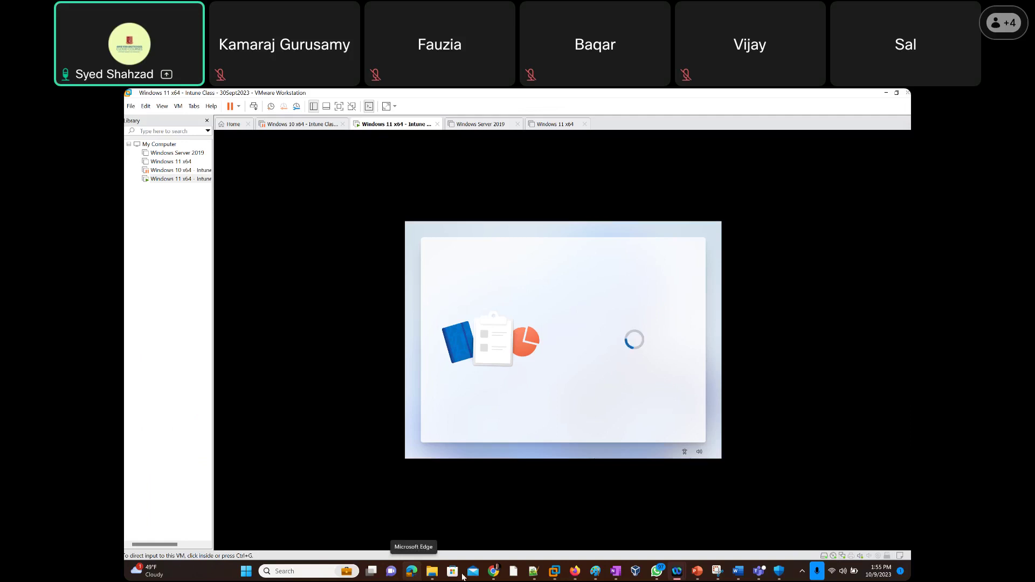
left_click(575, 576)
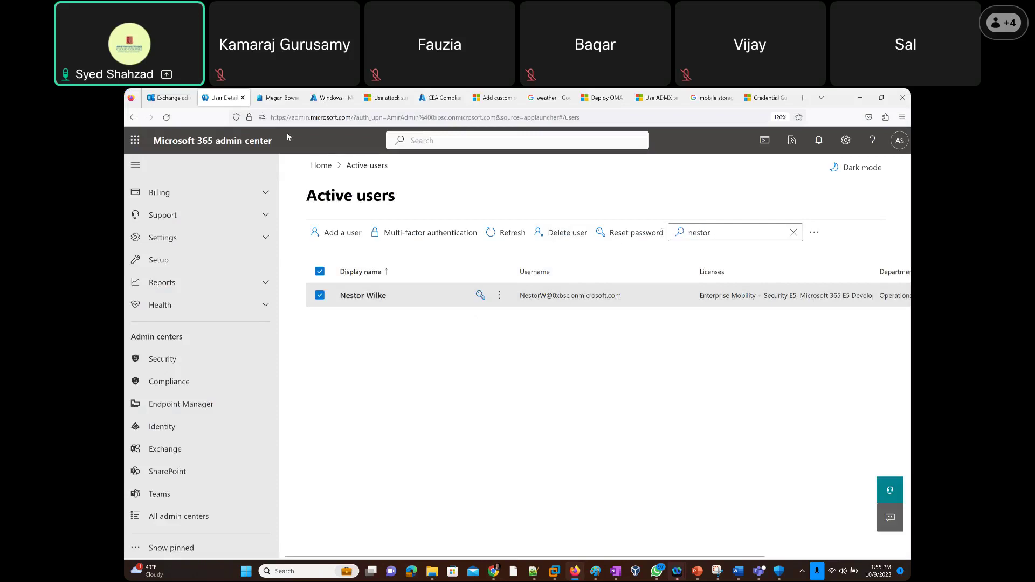
Refresh the Entra and Intune device lists until DESKTOP-4R02068 appears, Entra joined, with MDM None.
left_click(277, 99)
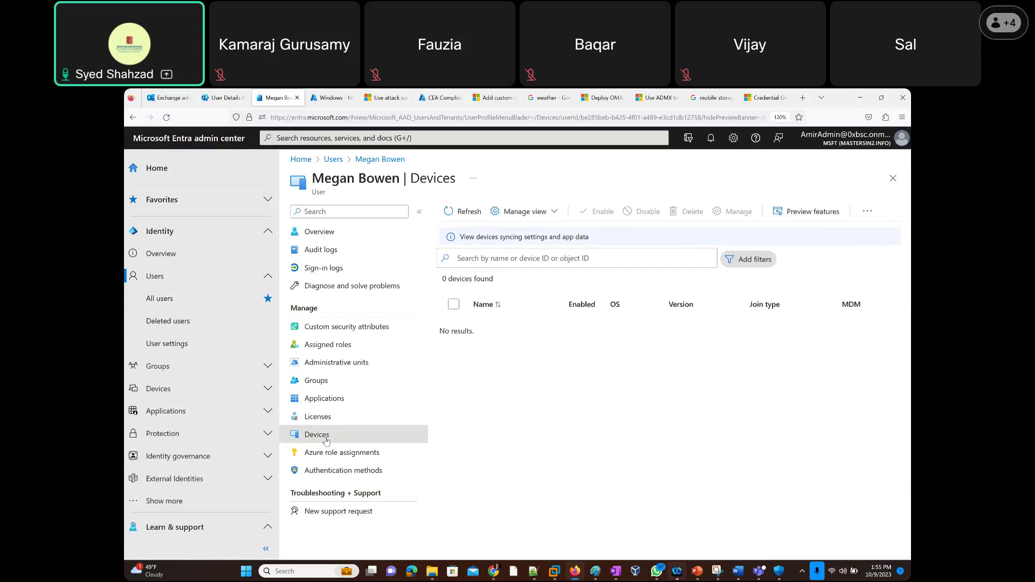
left_click(467, 212)
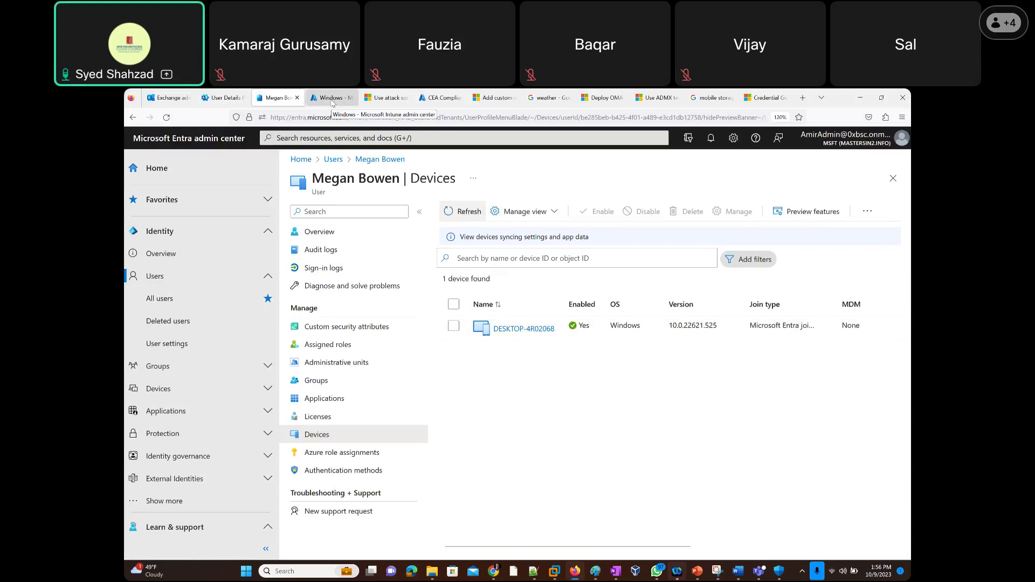
left_click(332, 99)
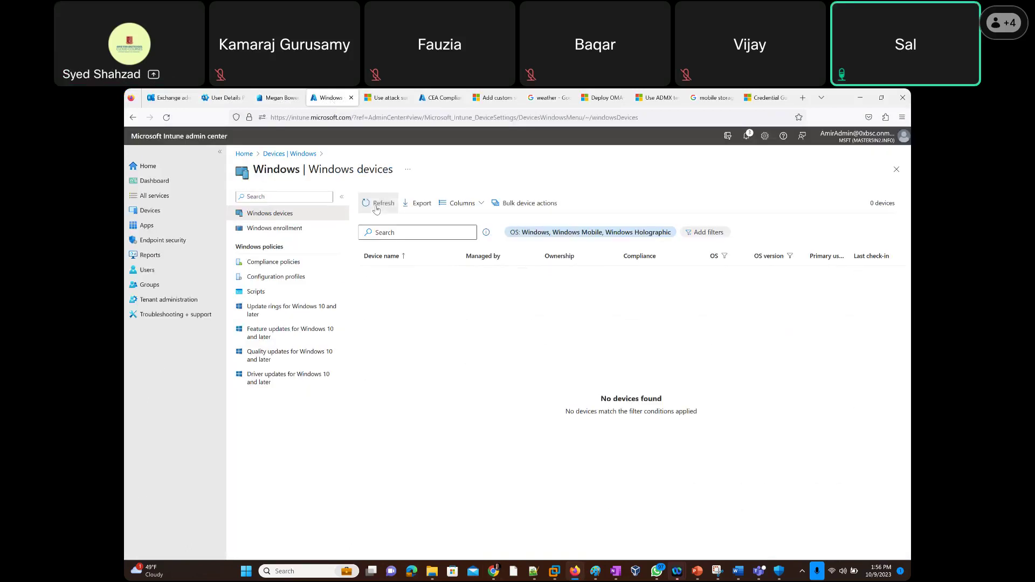
left_click(376, 208)
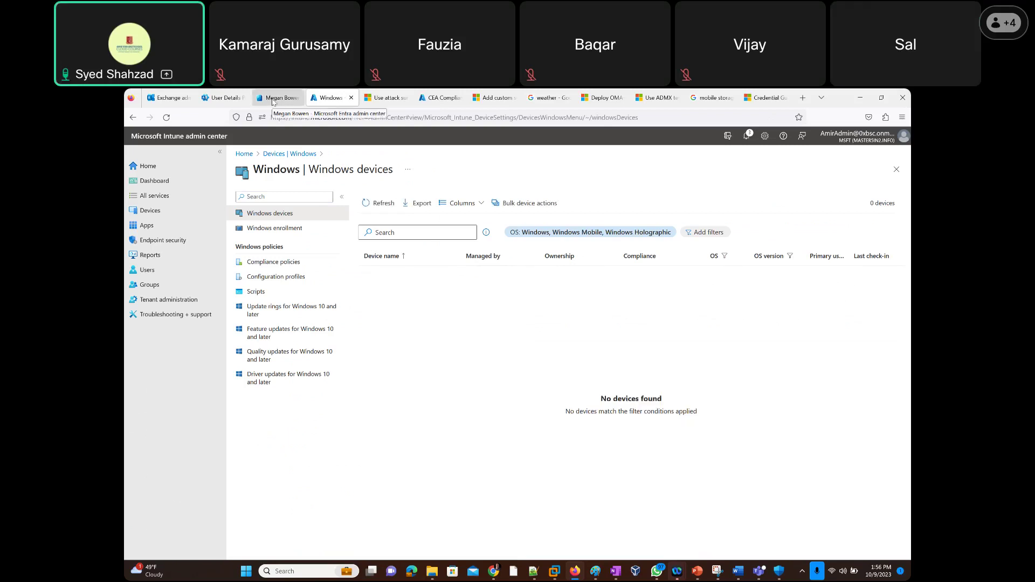
left_click(273, 100)
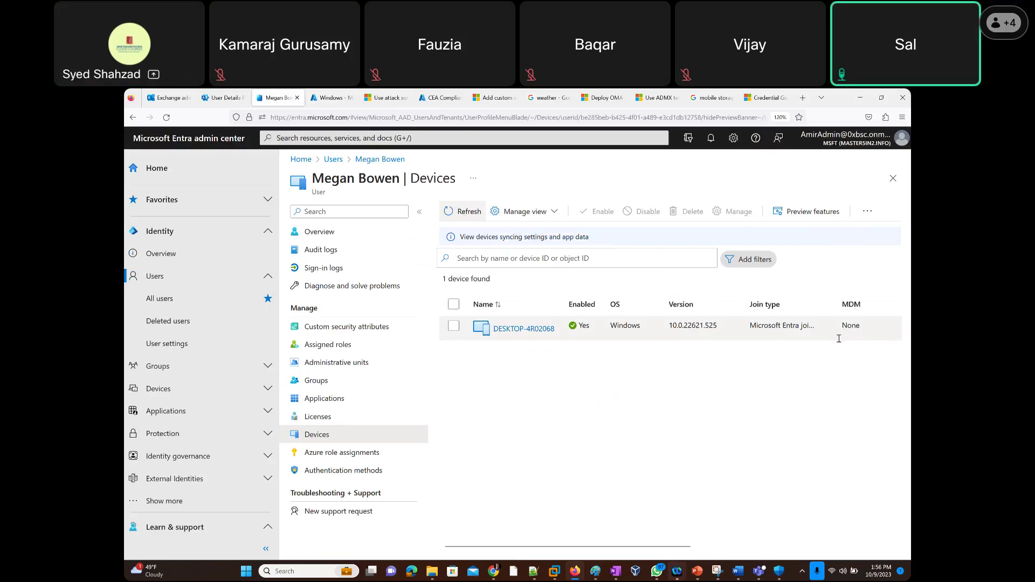
left_click(454, 215)
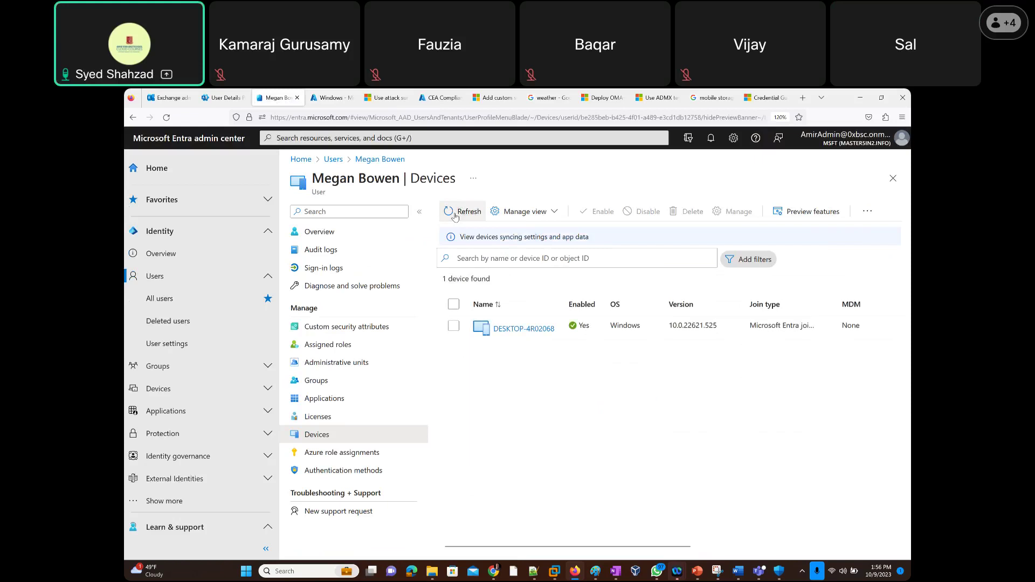
left_click(455, 215)
left_click(454, 215)
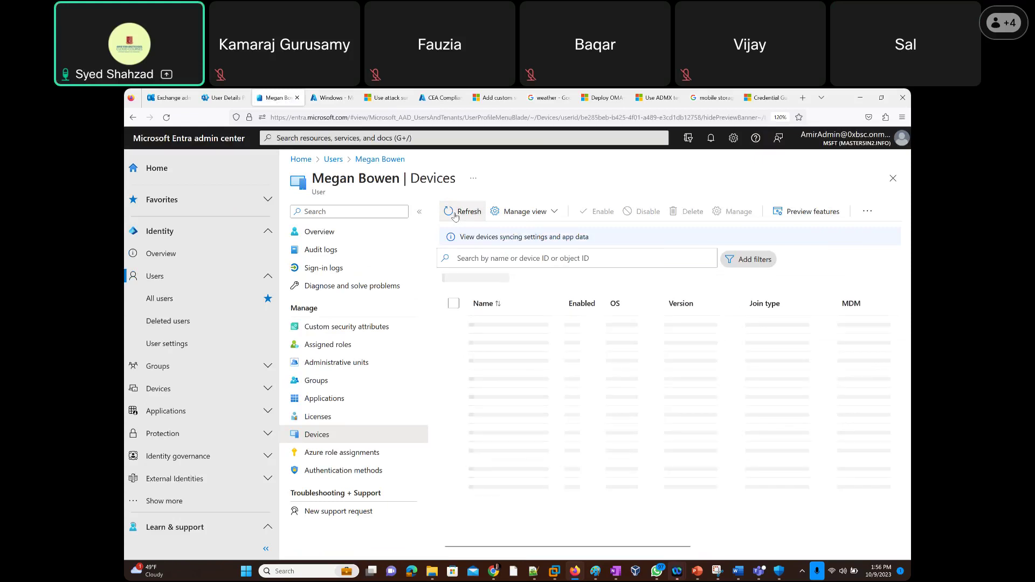
left_click(454, 215)
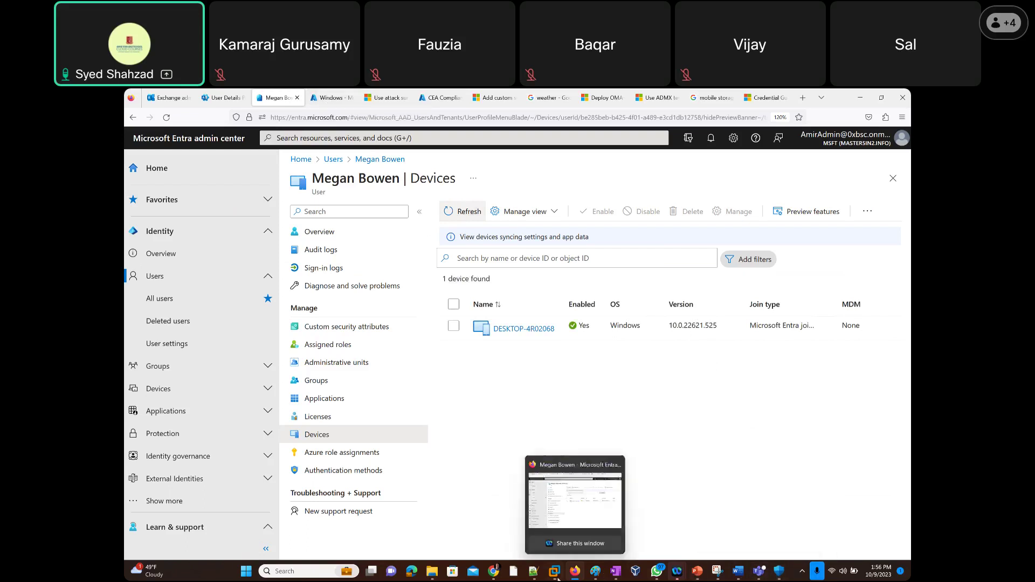
In the VM's privacy setup, choose Required-only diagnostics, disable inking and tailored experiences, and accept.
mouse_move(555, 571)
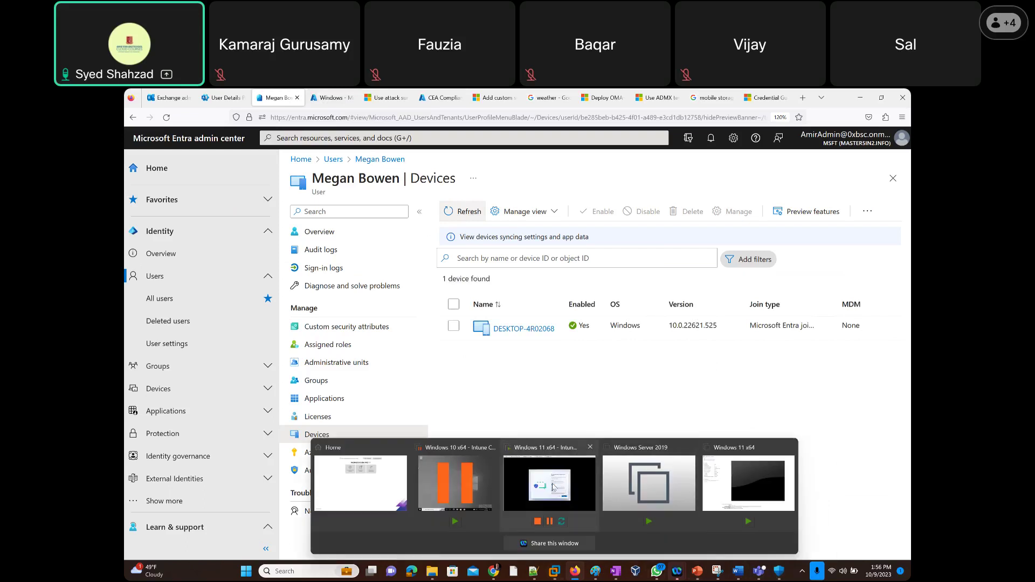
left_click(553, 487)
left_click(643, 326)
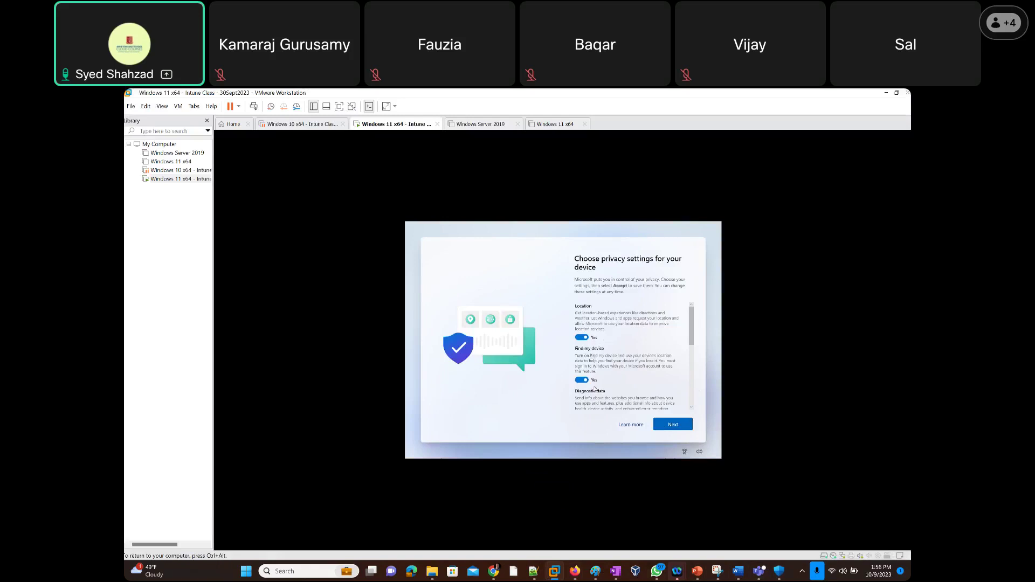
left_click_drag(692, 331, 695, 349)
scroll(652, 360, "down", 2)
left_click(580, 349)
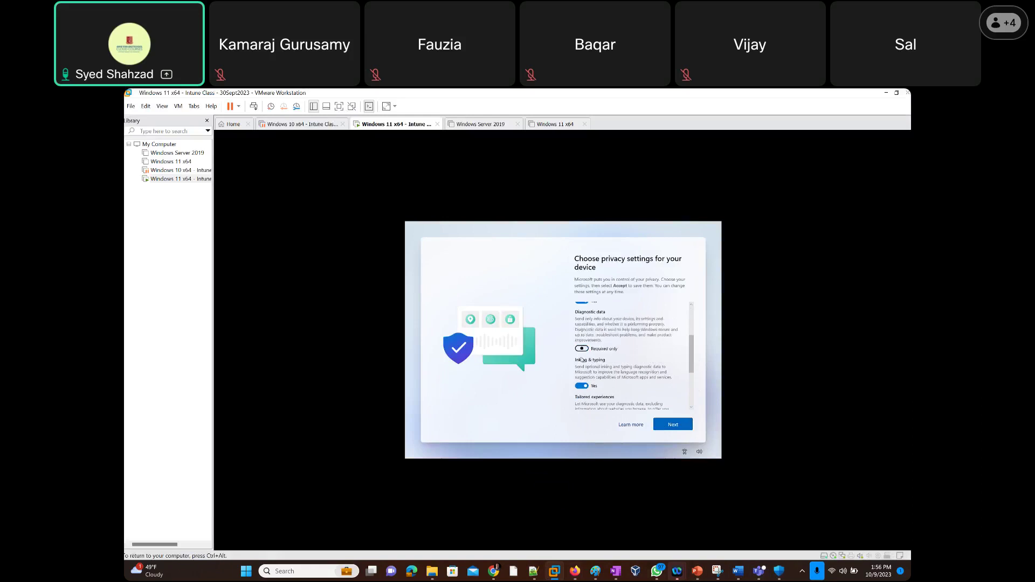
left_click(581, 386)
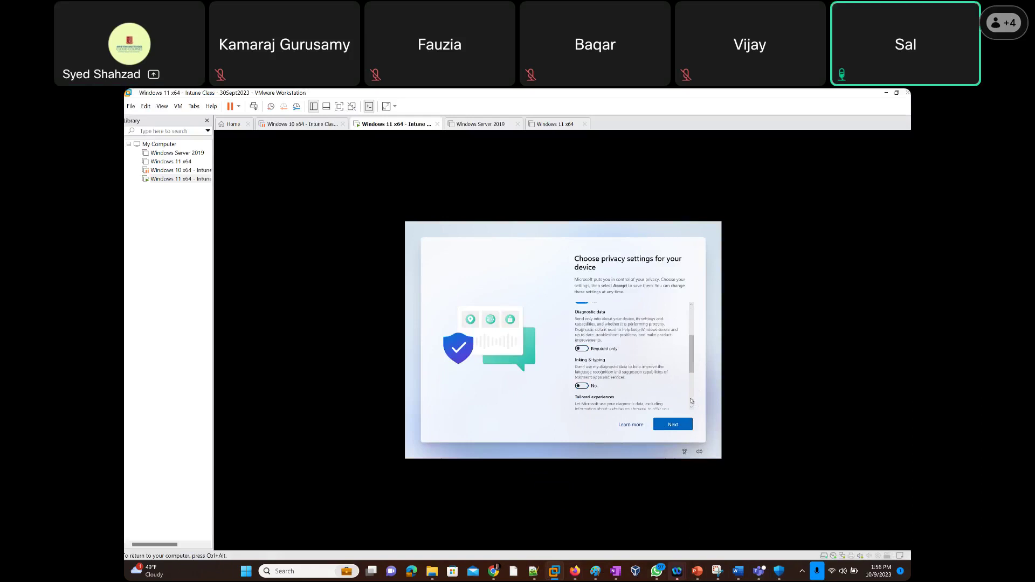
scroll(693, 402, "down", 3)
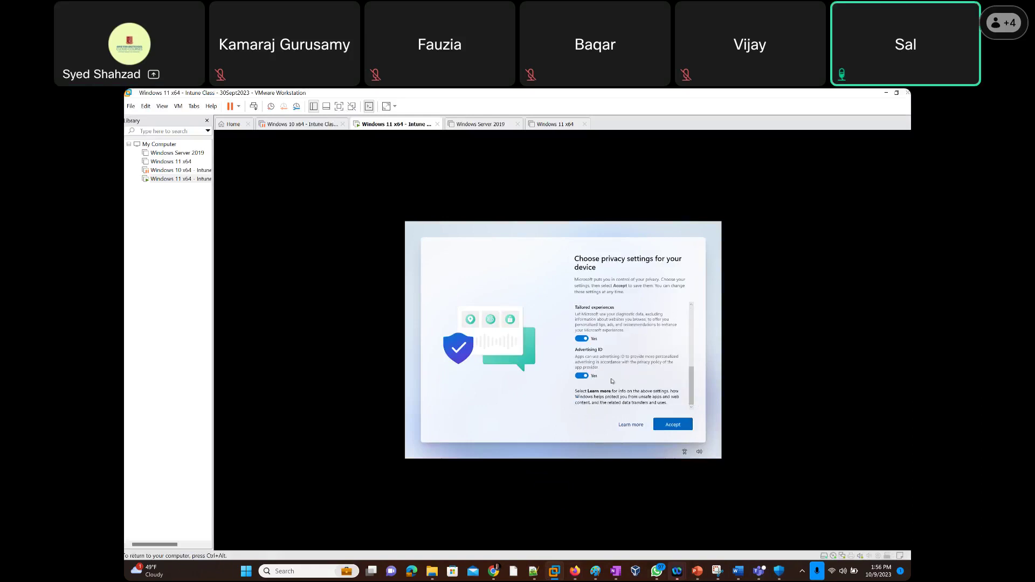
left_click(583, 339)
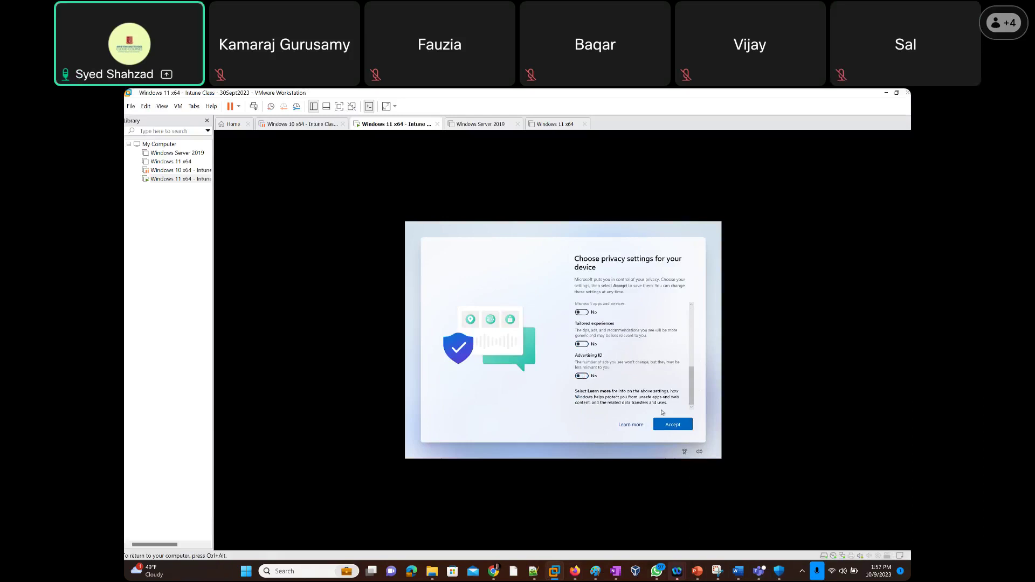
left_click(673, 425)
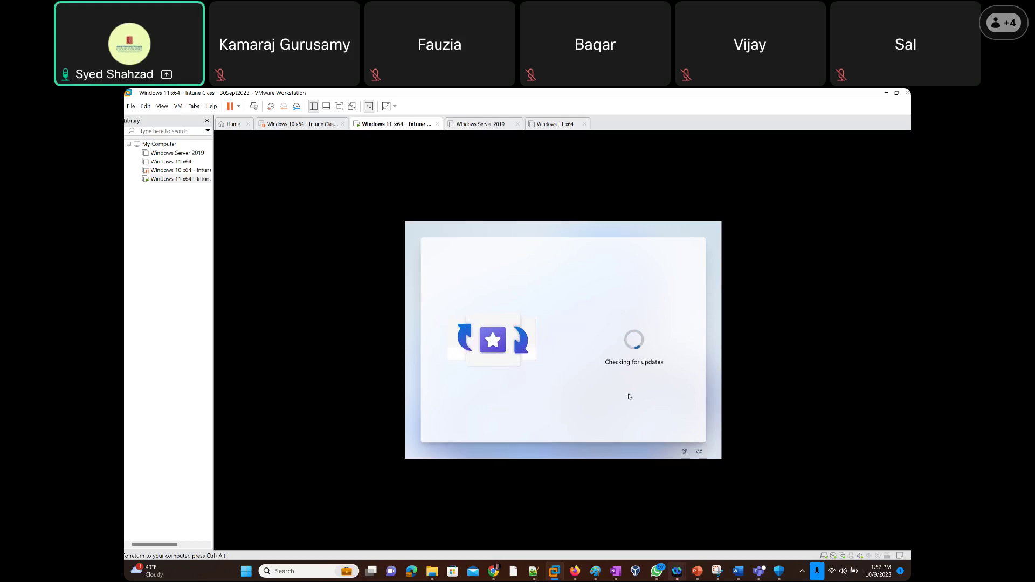
Release input from the VM and return to the Entra admin center browser window.
key("ctrl+alt")
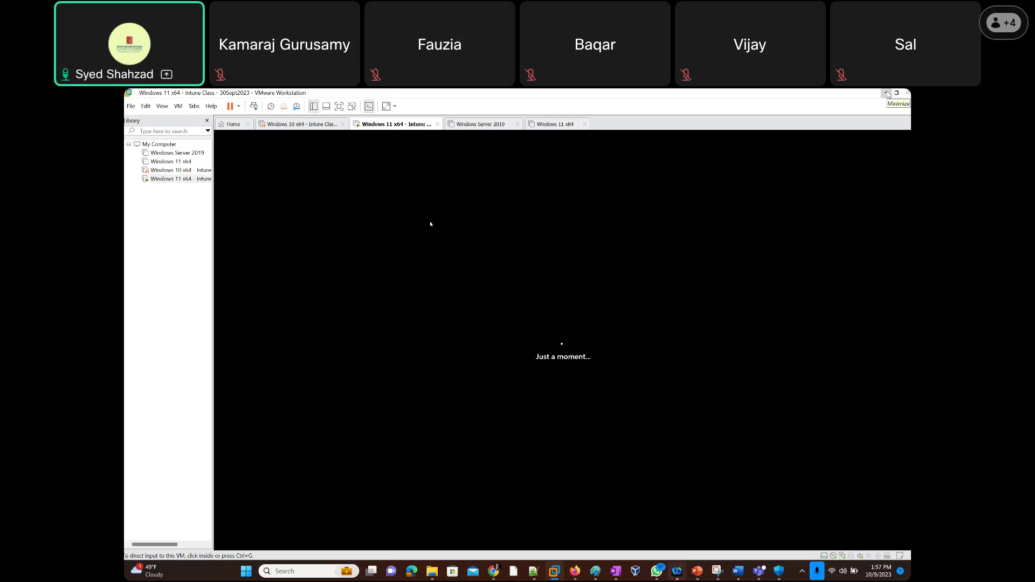
left_click(608, 310)
key("ctrl+alt")
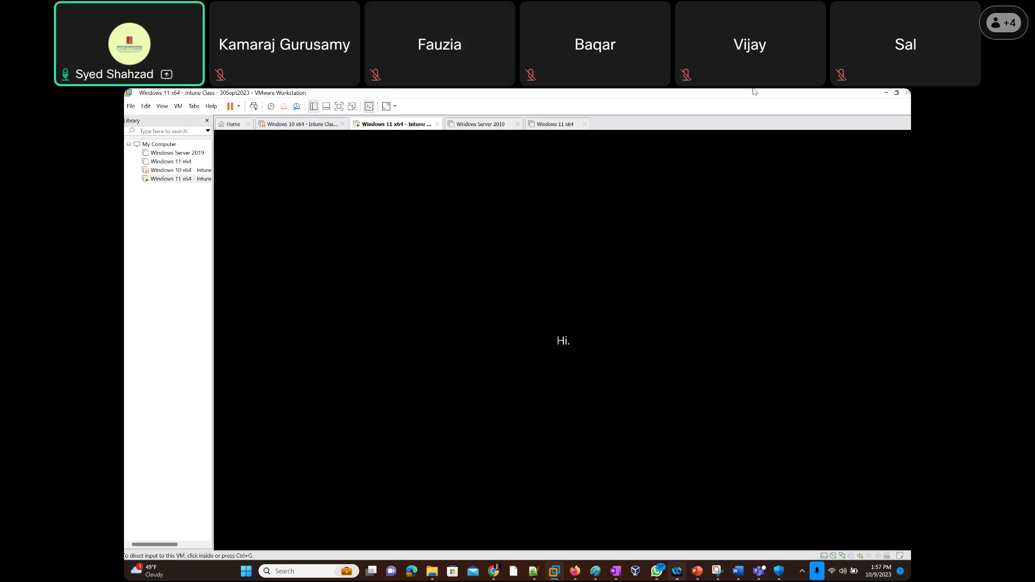
key("alt+Tab")
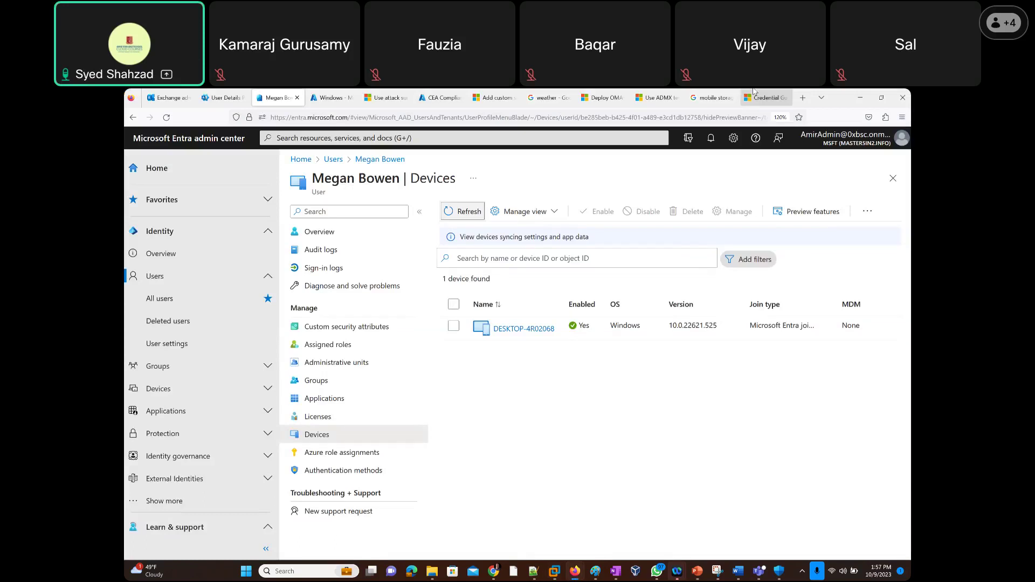
Refresh Entra devices, then confirm DESKTOP-4R02068 appears among Intune's 2 Windows devices.
left_click(464, 214)
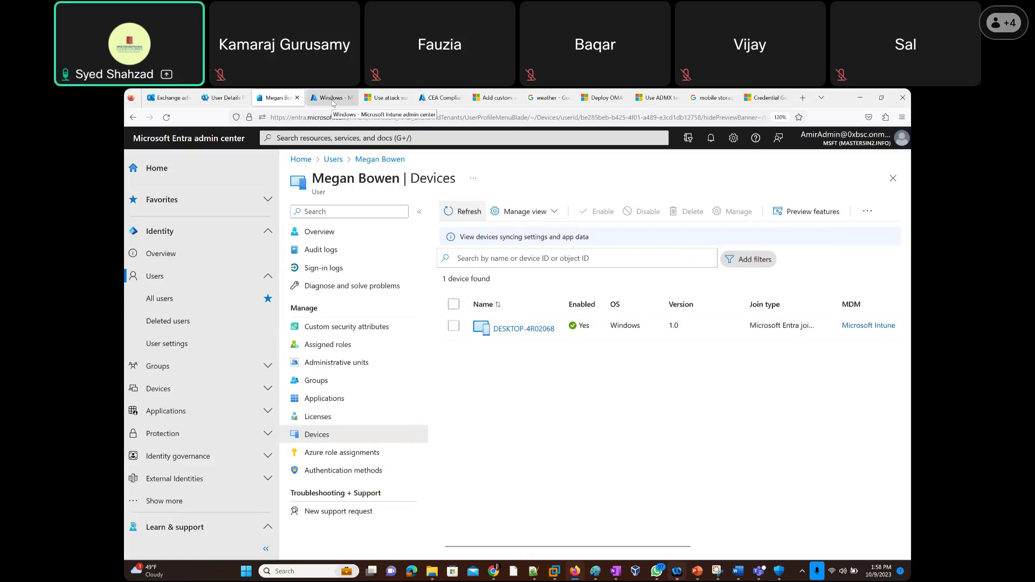
left_click(332, 100)
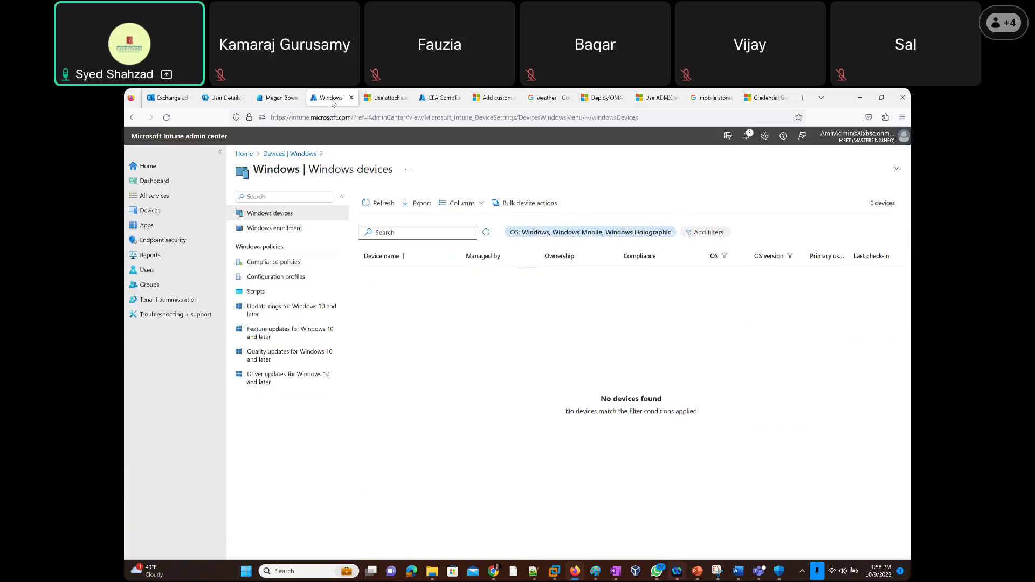
left_click(383, 209)
left_click(173, 210)
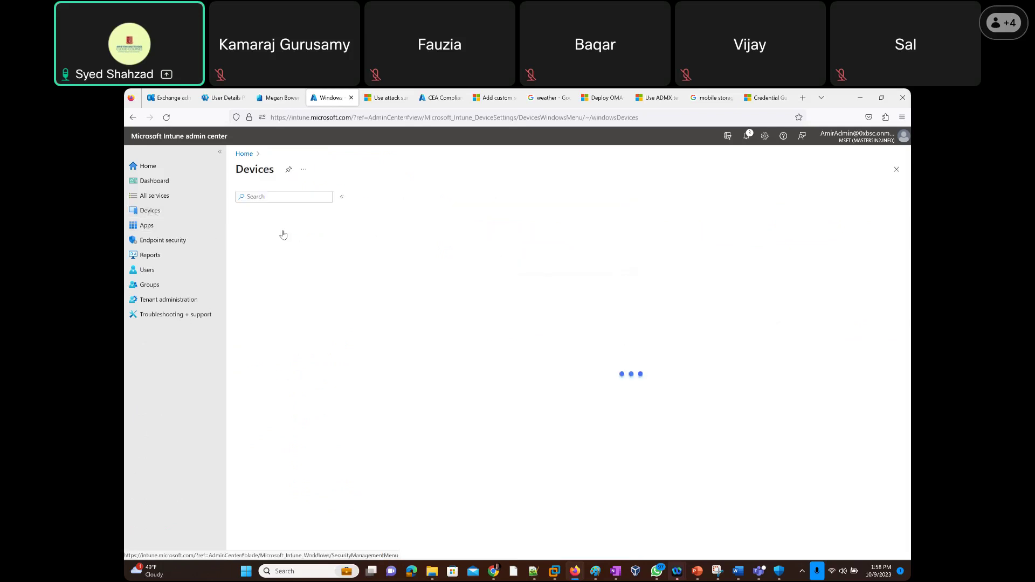
left_click(260, 275)
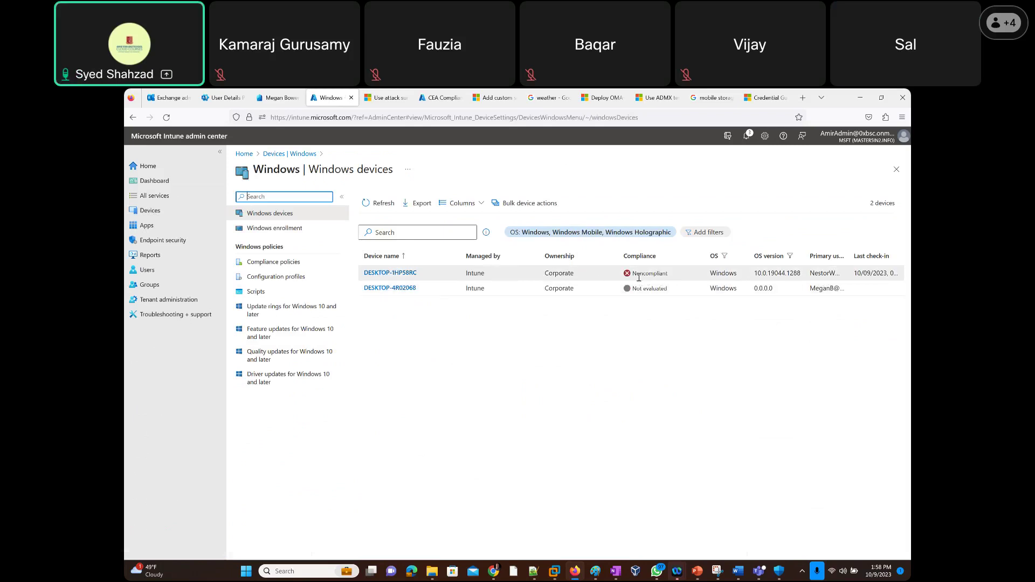
left_click_drag(671, 275, 629, 277)
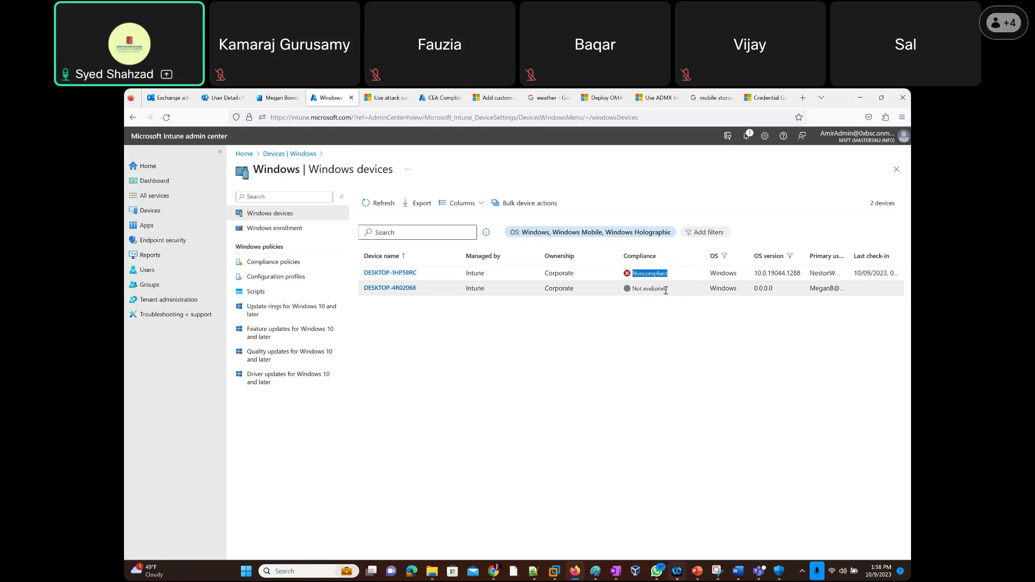
left_click(379, 206)
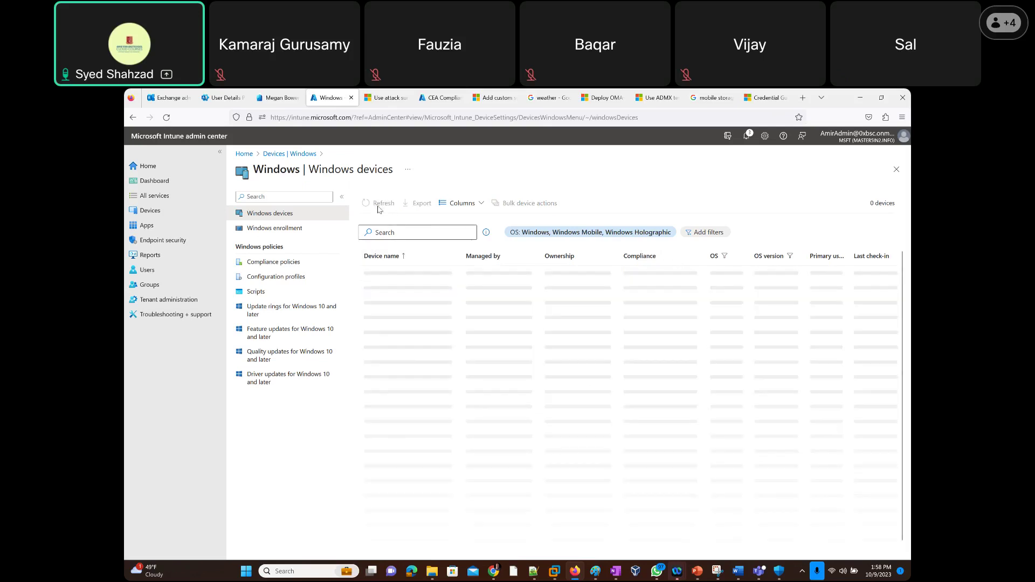
left_click(378, 208)
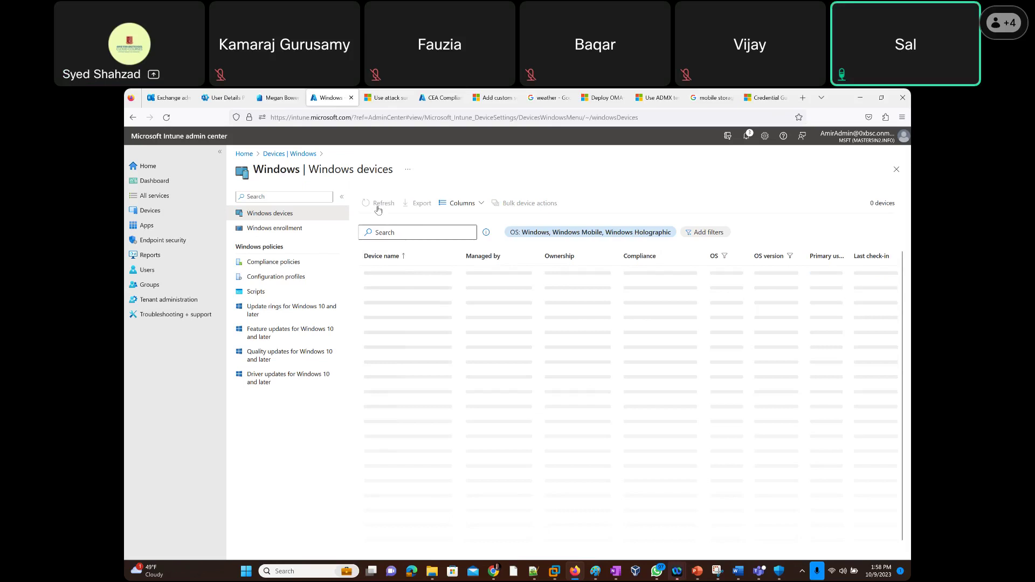
left_click(378, 208)
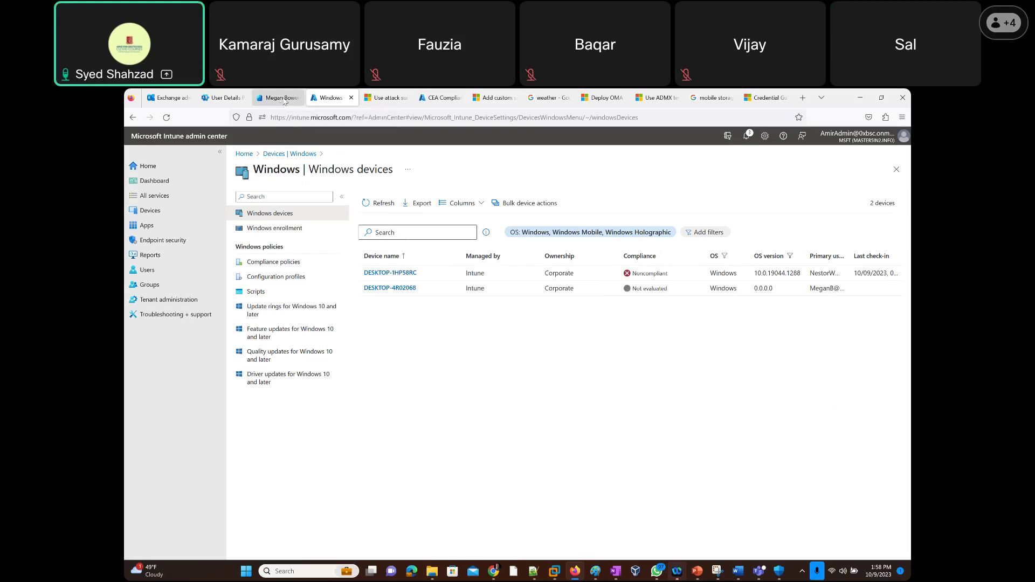
left_click(283, 99)
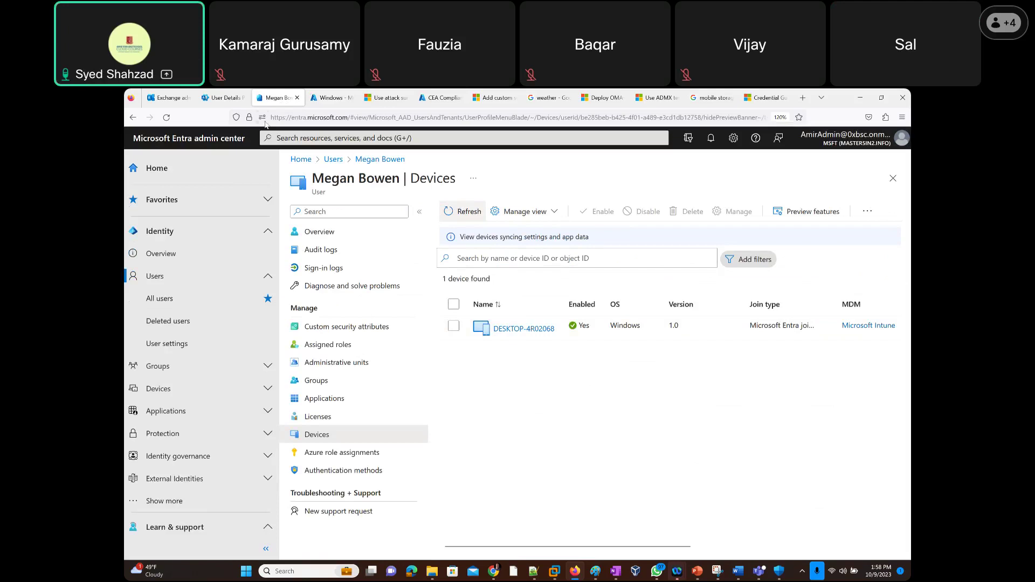
left_click(461, 213)
left_click(325, 98)
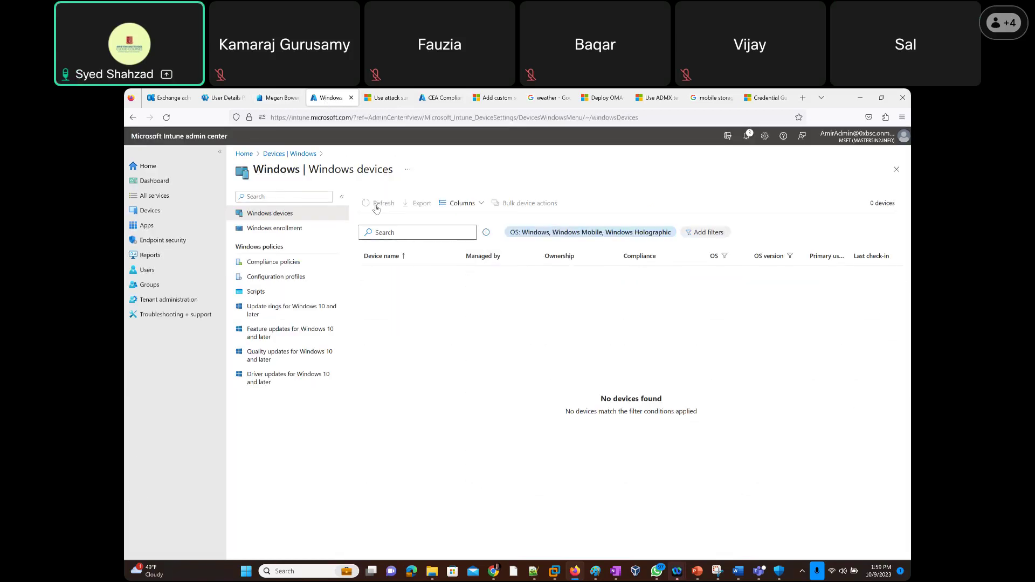
left_click(377, 204)
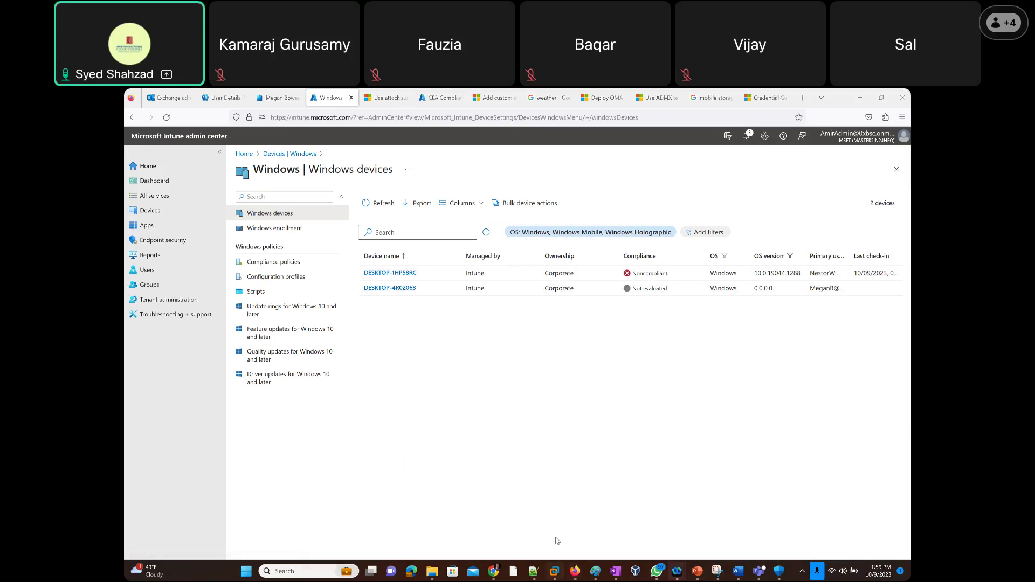
mouse_move(554, 571)
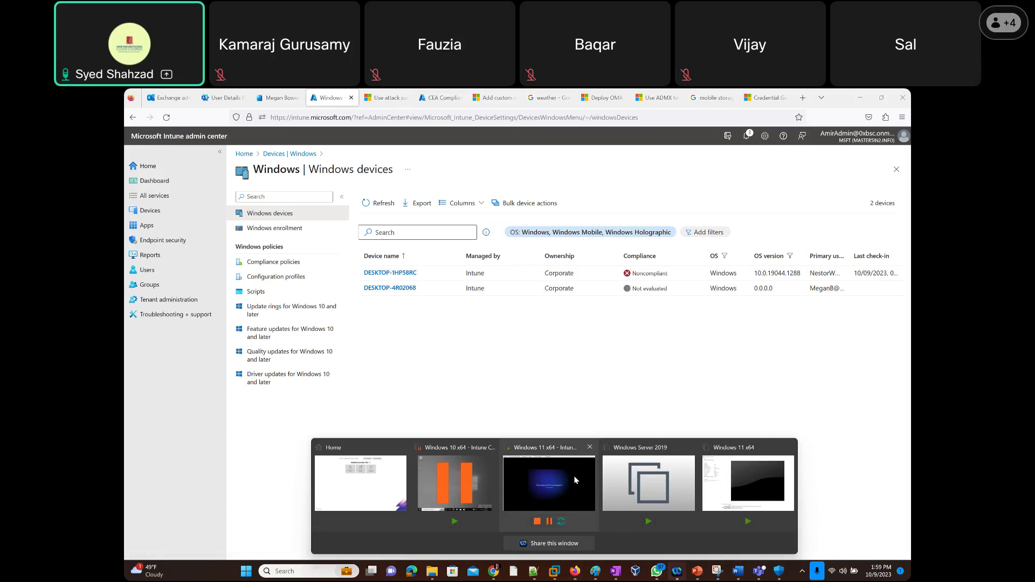
Bring the Windows 11 x64 VM to the front and release input to the host with Ctrl+Alt.
left_click(574, 476)
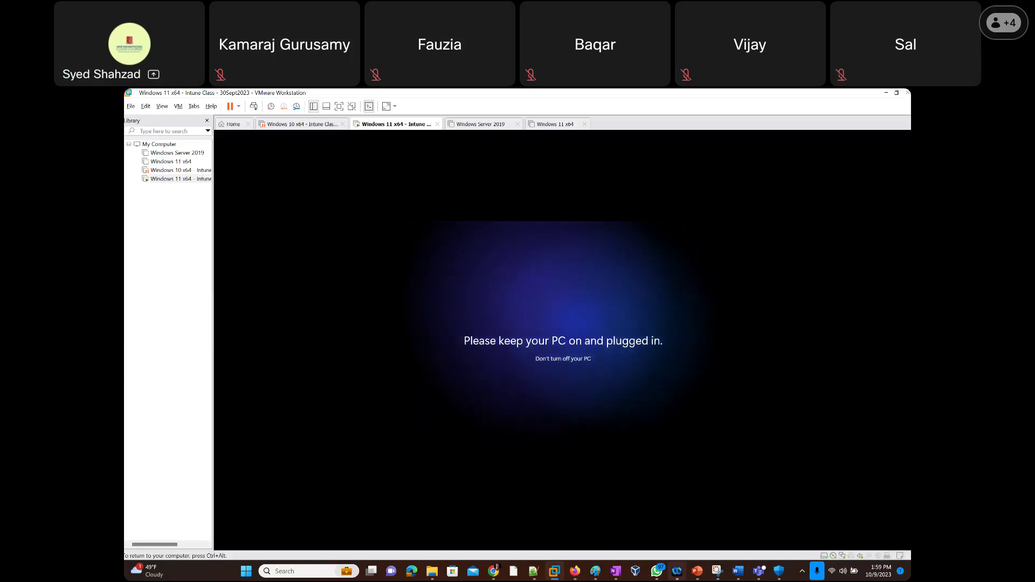
key("ctrl+alt")
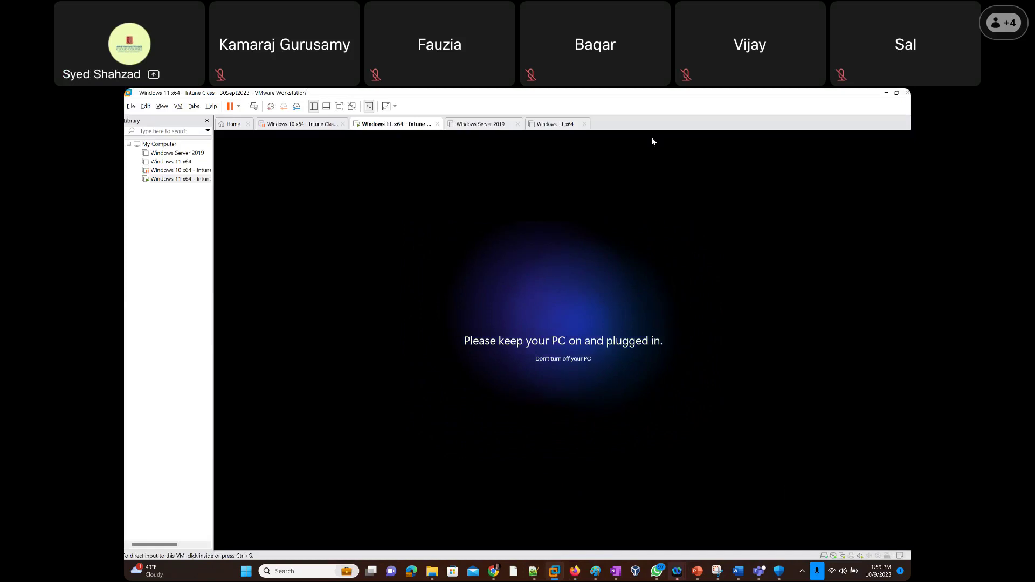
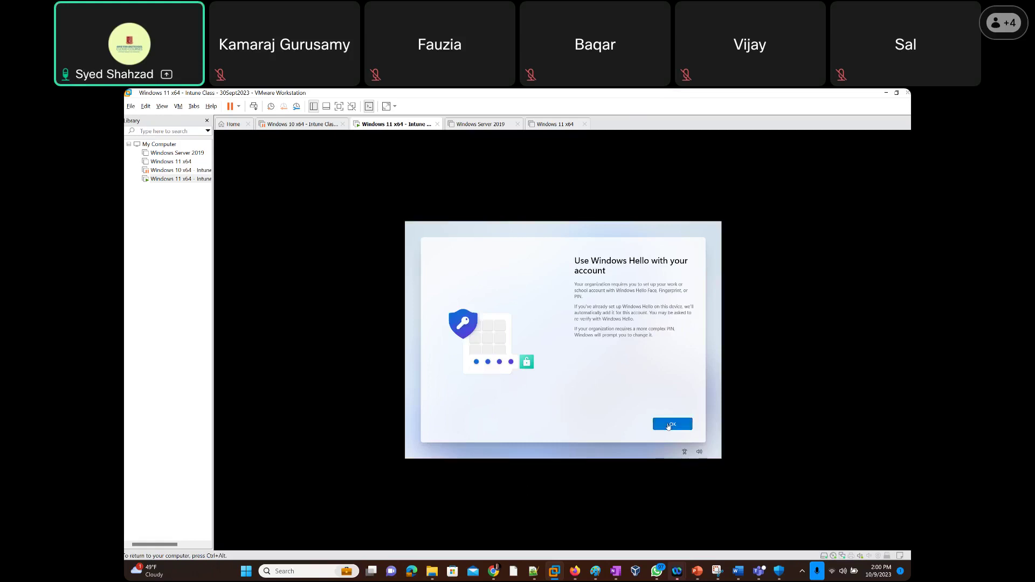
Accept the Windows Hello notice in the VM, then switch to Intune's Windows devices page.
left_click(669, 426)
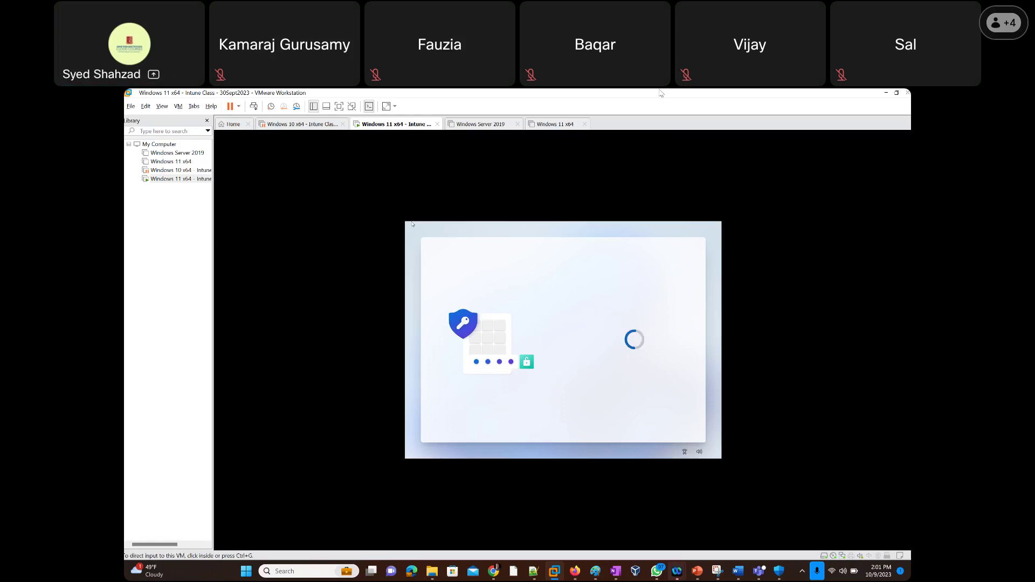
key("alt+Tab")
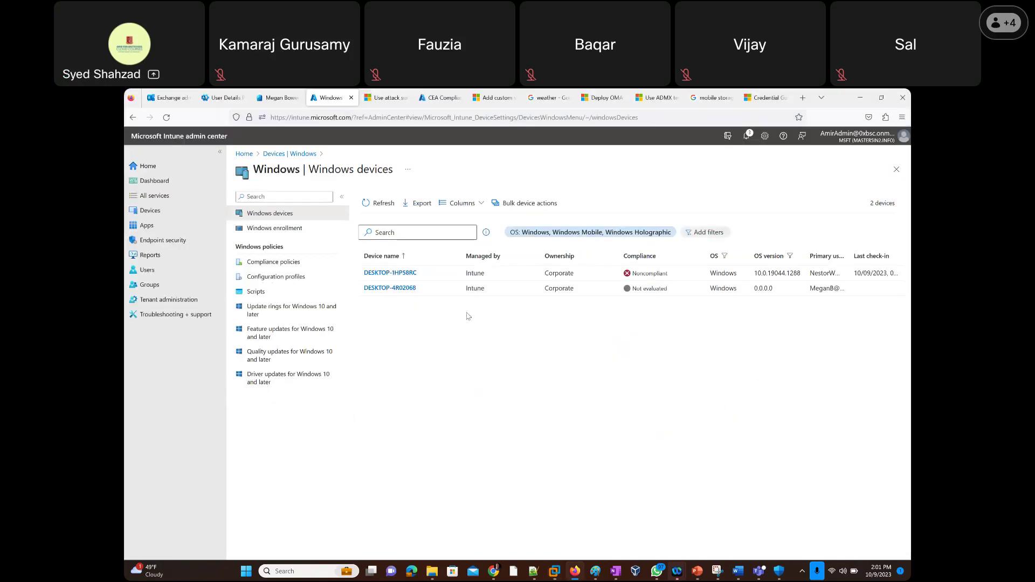
Refresh the Windows devices list and open the DESKTOP-1HP58RC device overview.
left_click(376, 203)
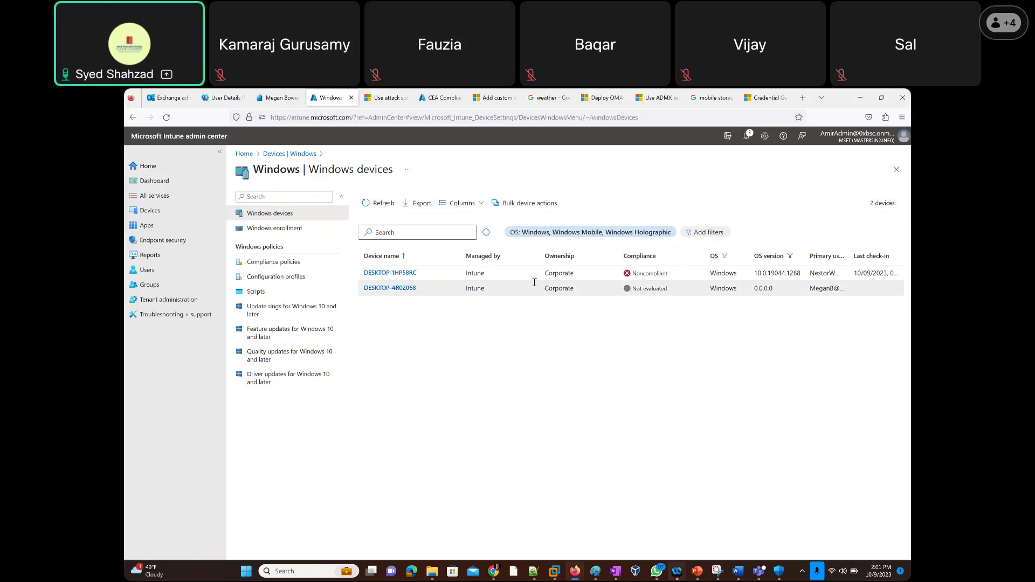
left_click(416, 274)
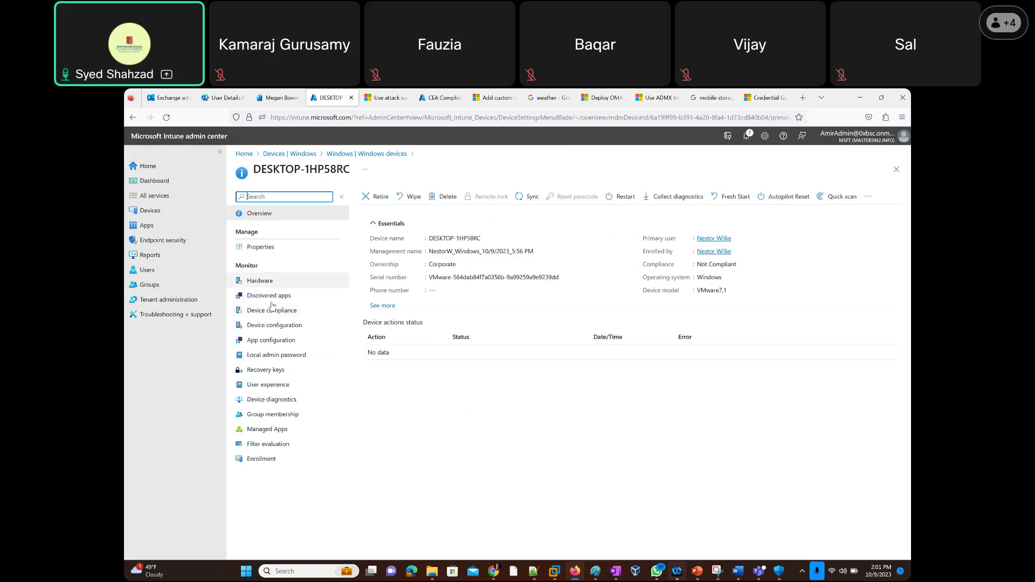
Show DESKTOP-1HP58RC's Device compliance page, then bring up the saved Snipping Tool capture.
left_click(271, 315)
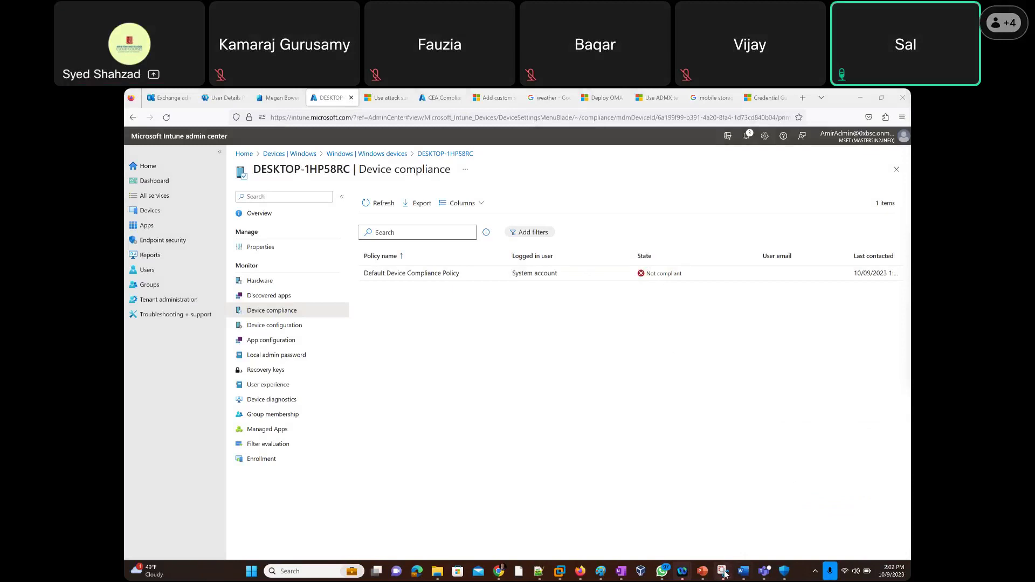
left_click(723, 572)
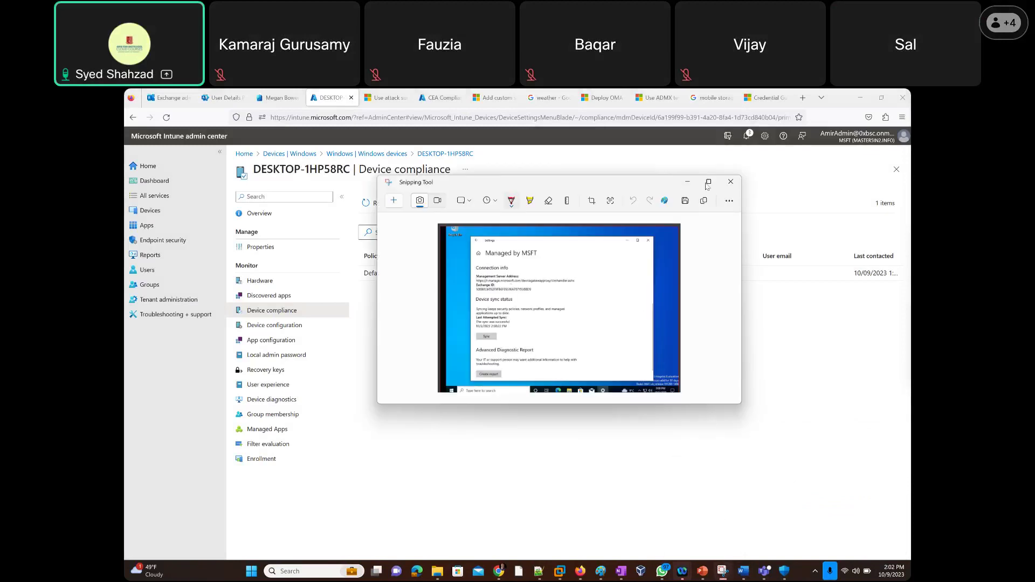
Maximize the Snipping Tool capture of the VM's Managed by MSFT settings page.
left_click(708, 182)
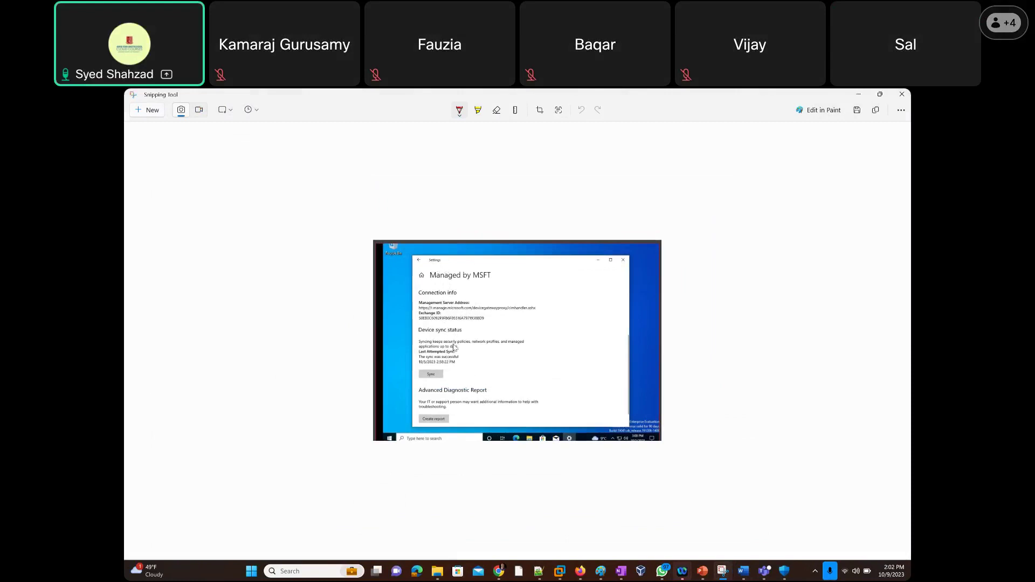
Recheck DESKTOP-1HP58RC's refreshed configuration and compliance results, then return to the Windows devices list.
left_click(861, 97)
left_click(380, 207)
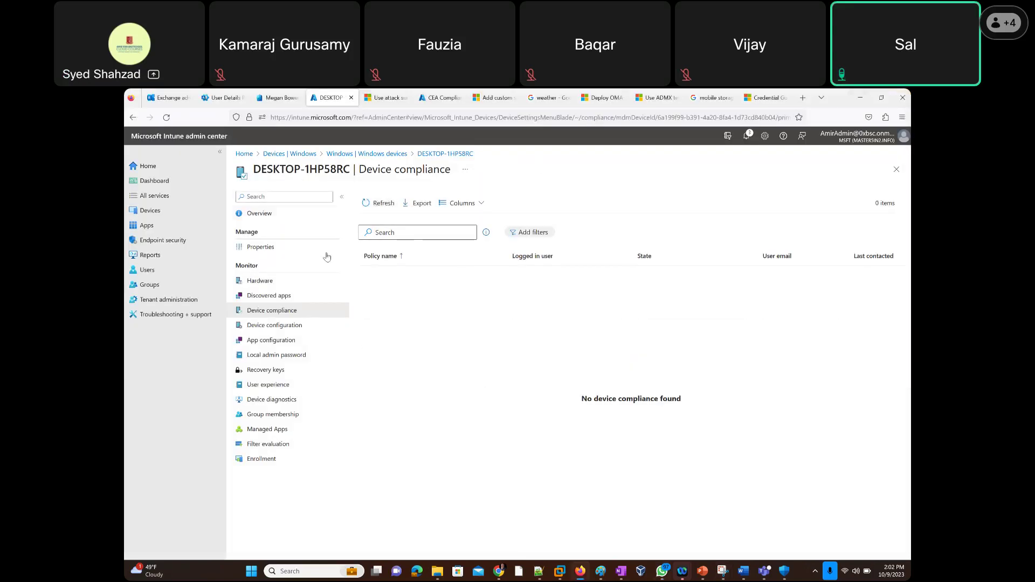
left_click(265, 328)
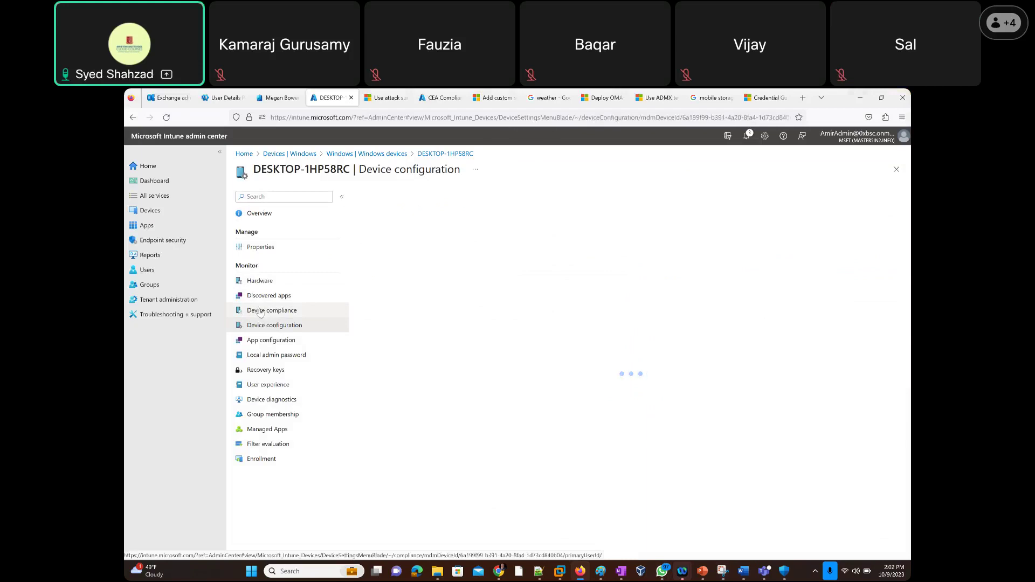
left_click(259, 312)
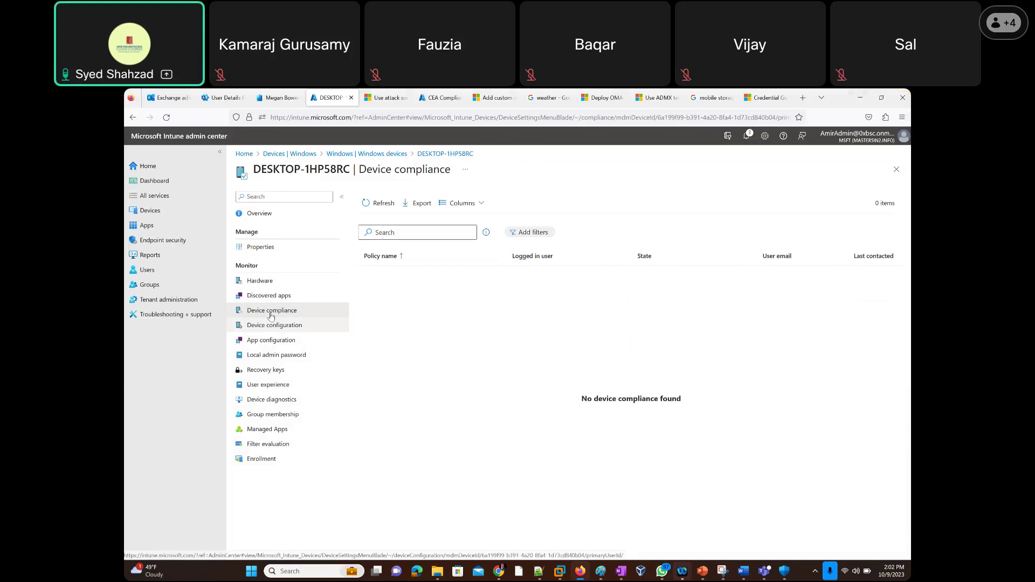
left_click(260, 329)
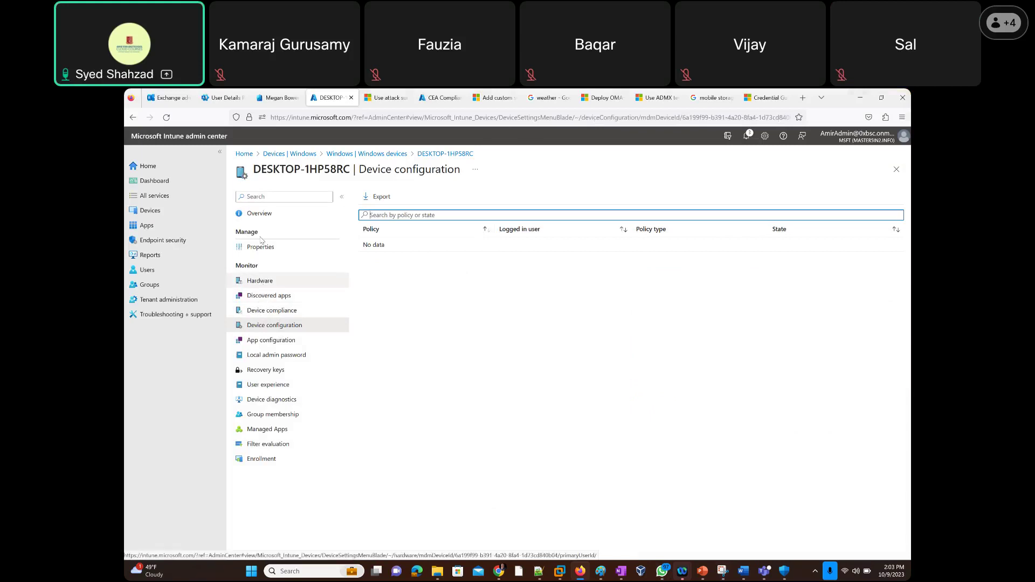
left_click(257, 214)
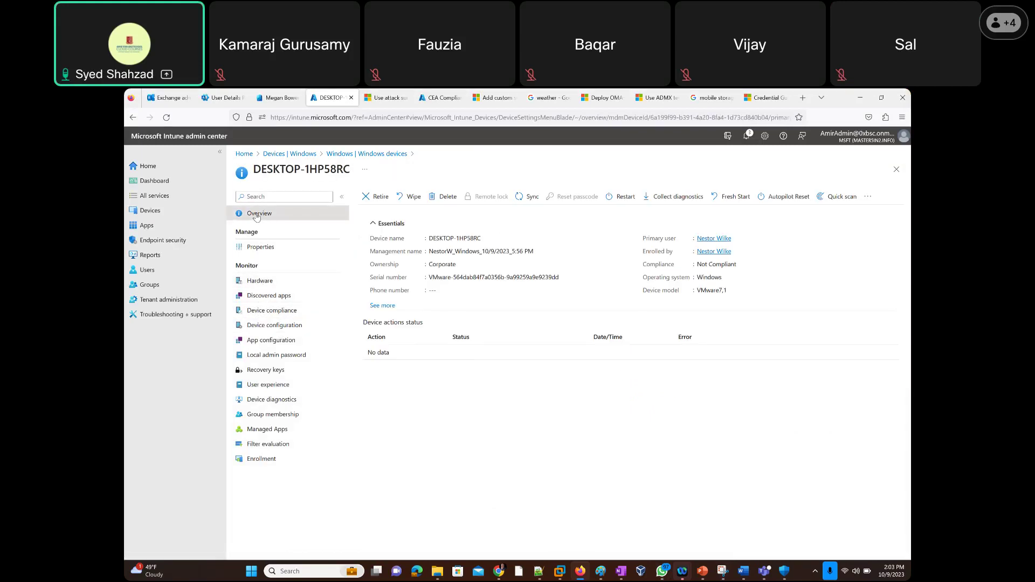
left_click(343, 156)
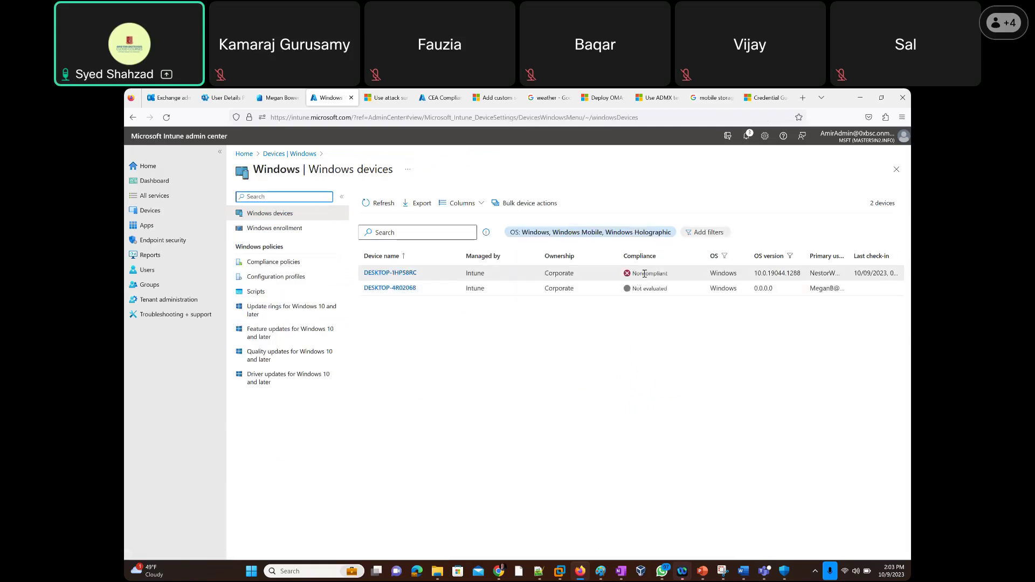
Reload the Windows devices page and bring up the VMware Workstation window previews.
left_click(167, 119)
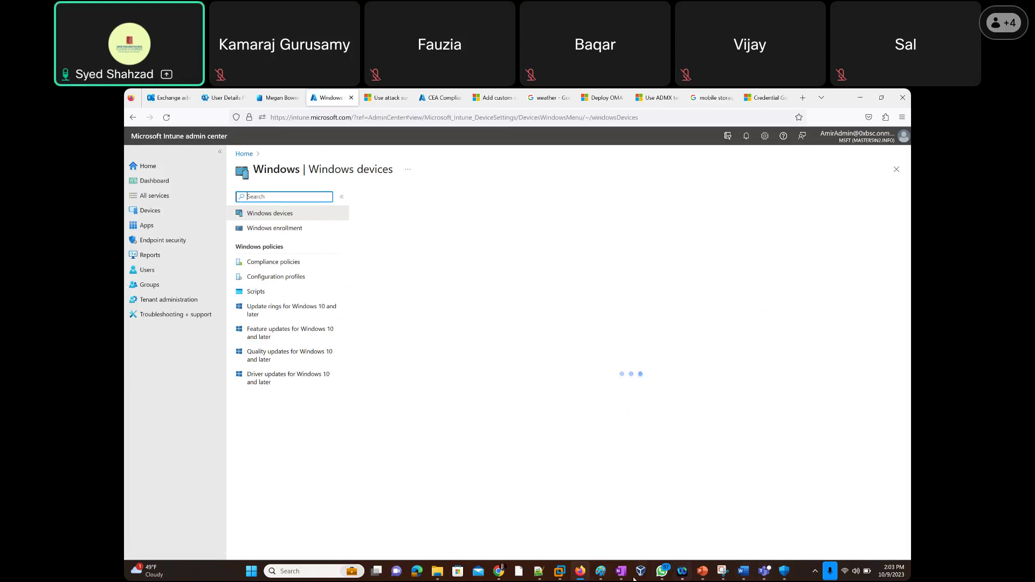
left_click(559, 571)
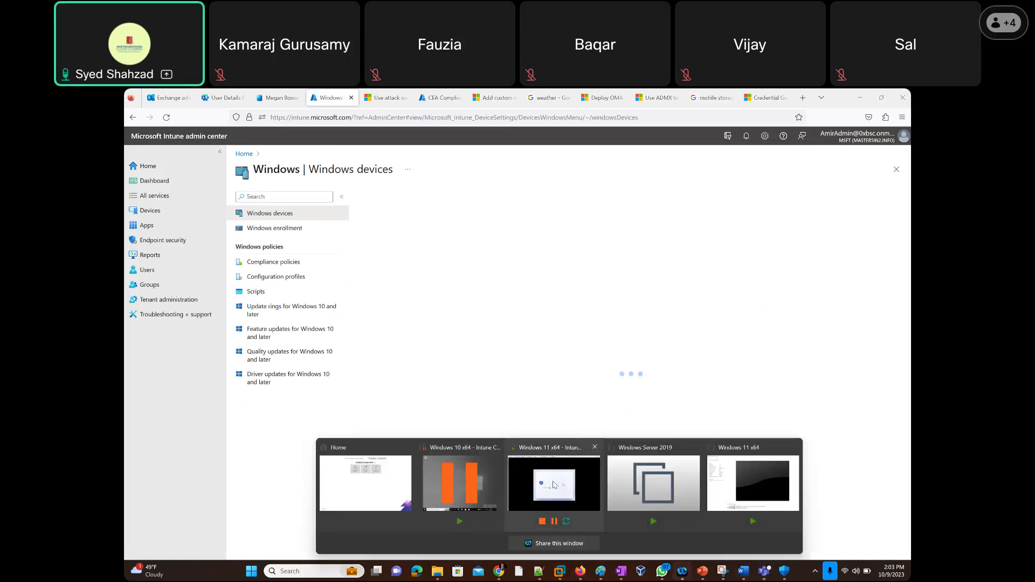
Check the Windows 11 x64 - Intune VM's Windows Hello setup, then return to Intune's devices page.
left_click(600, 484)
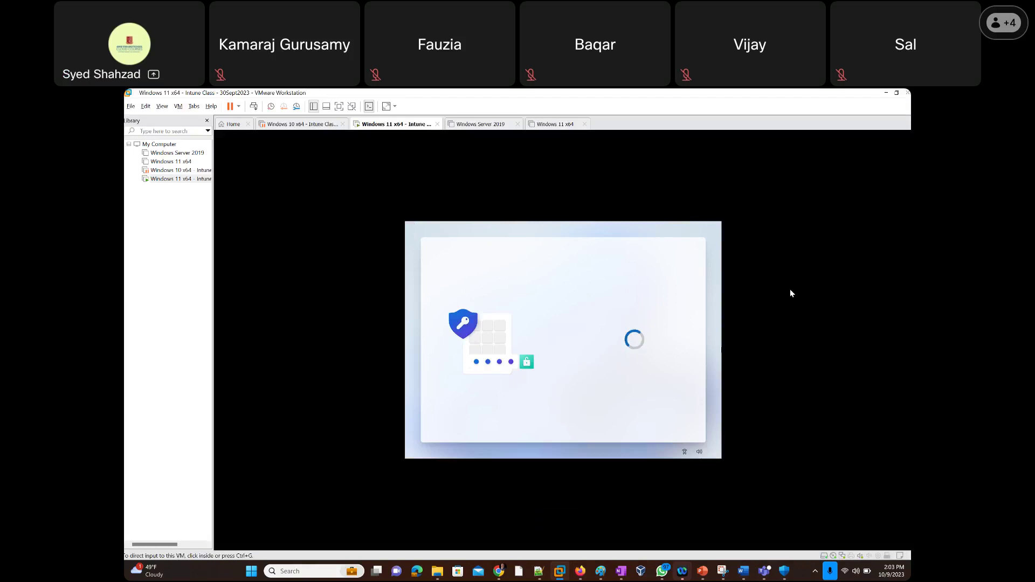
left_click(713, 314)
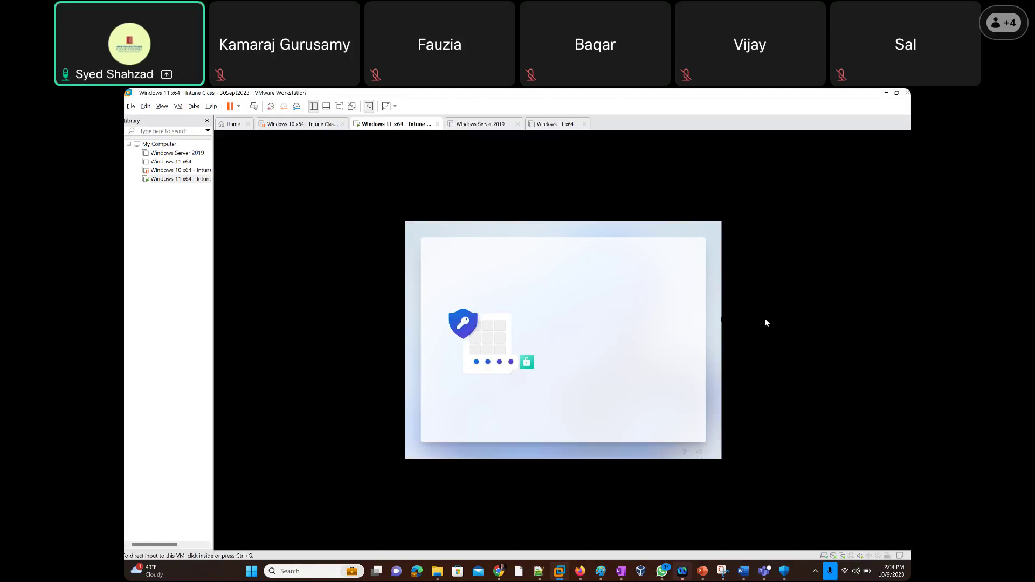
key("alt+Tab")
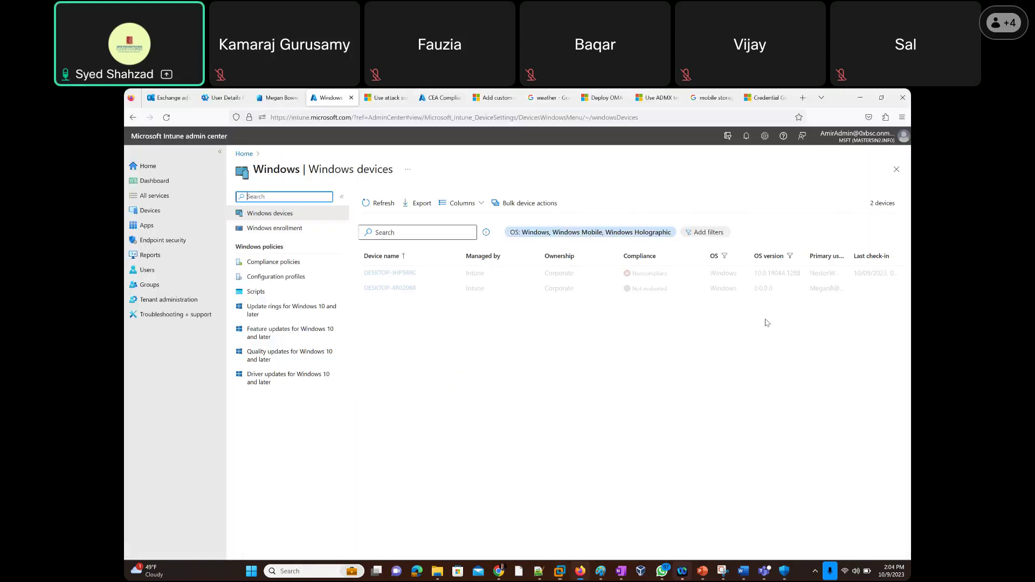
Refresh and reload the Windows devices list so DESKTOP-4R02068 shows as Not evaluated.
left_click(375, 209)
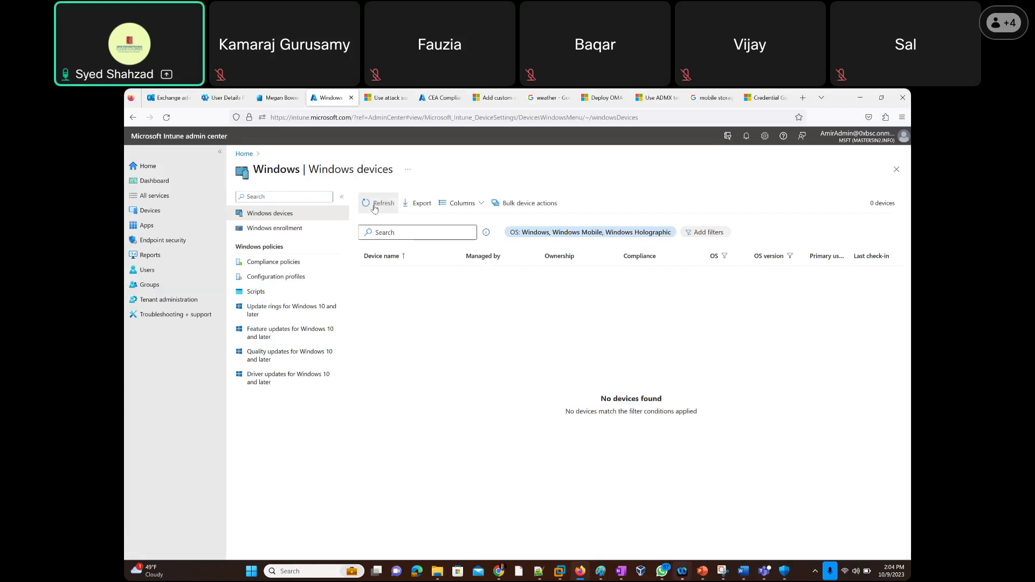
left_click(169, 121)
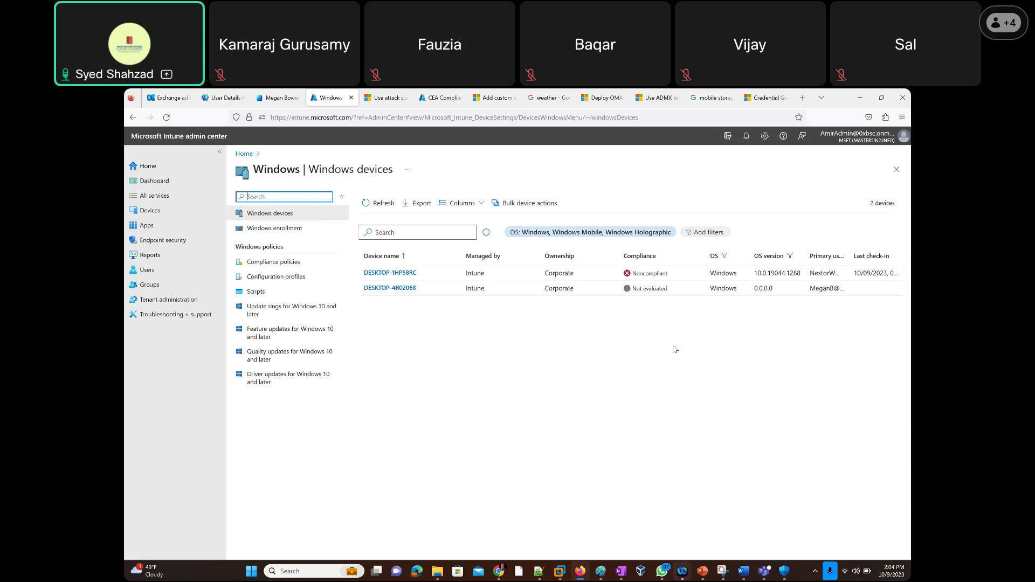
Return to the Windows 11 VM showing the More information required prompt.
key("alt+Tab")
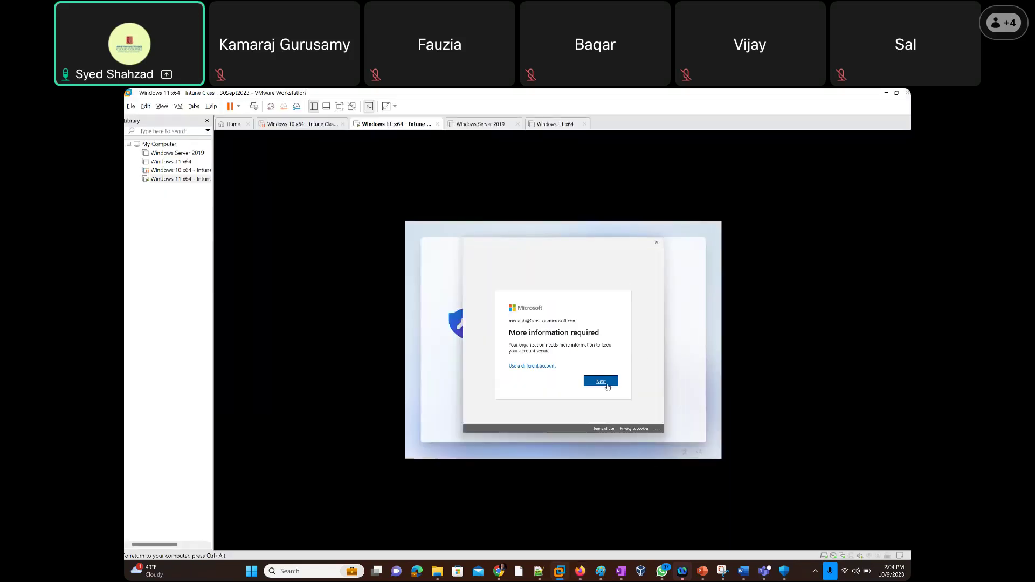
Continue past More information required, close the other VM tabs, and dismiss Keep your account secure.
left_click(603, 383)
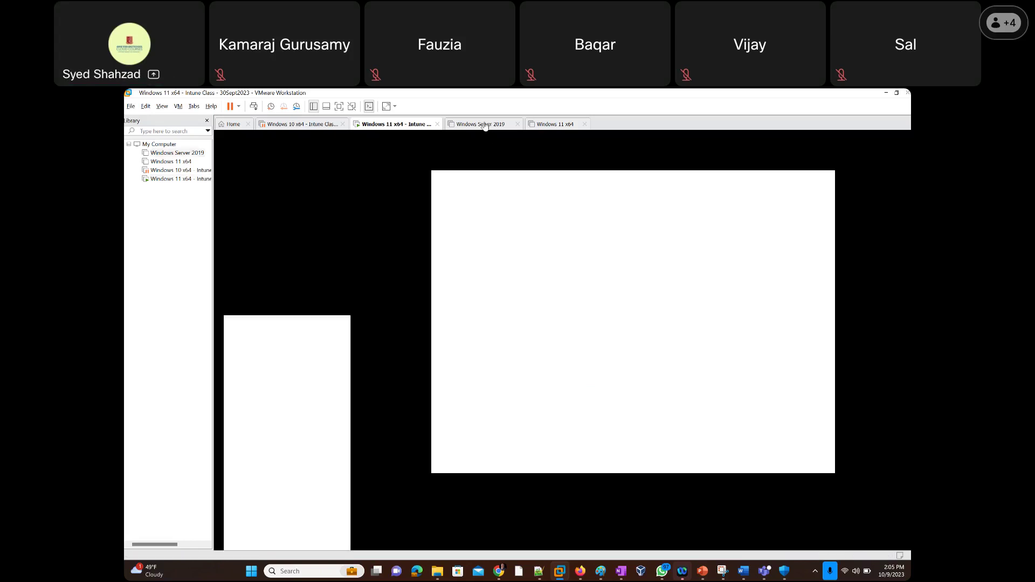
left_click(484, 125)
left_click(393, 124)
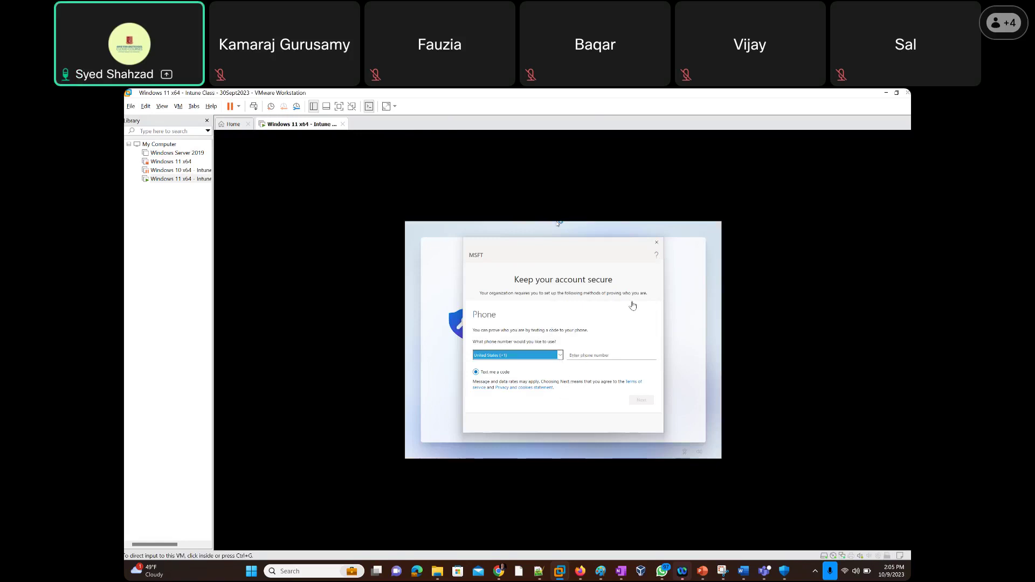
left_click(657, 243)
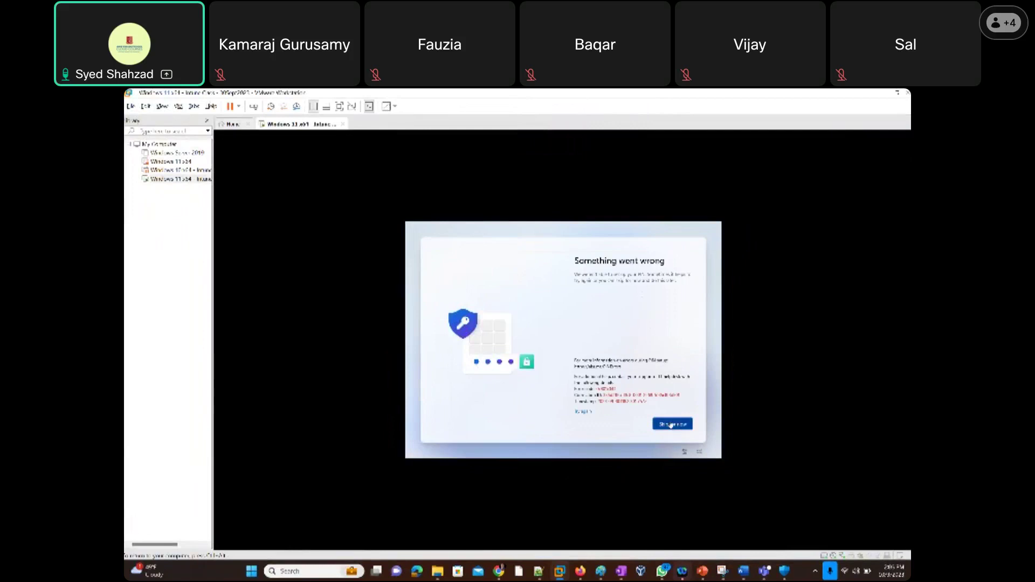
Choose Skip for now on the Something went wrong page to reach the Windows 11 desktop.
left_click(671, 425)
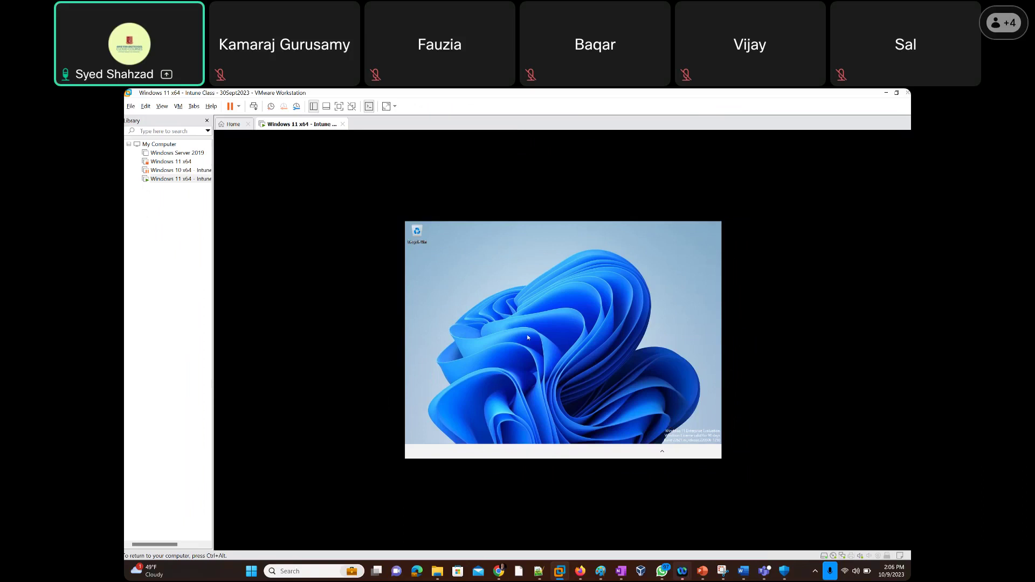
Review and close the VM's hardware settings, then choose Install VMware Tools from the VM tab menu.
right_click(283, 126)
left_click(443, 257)
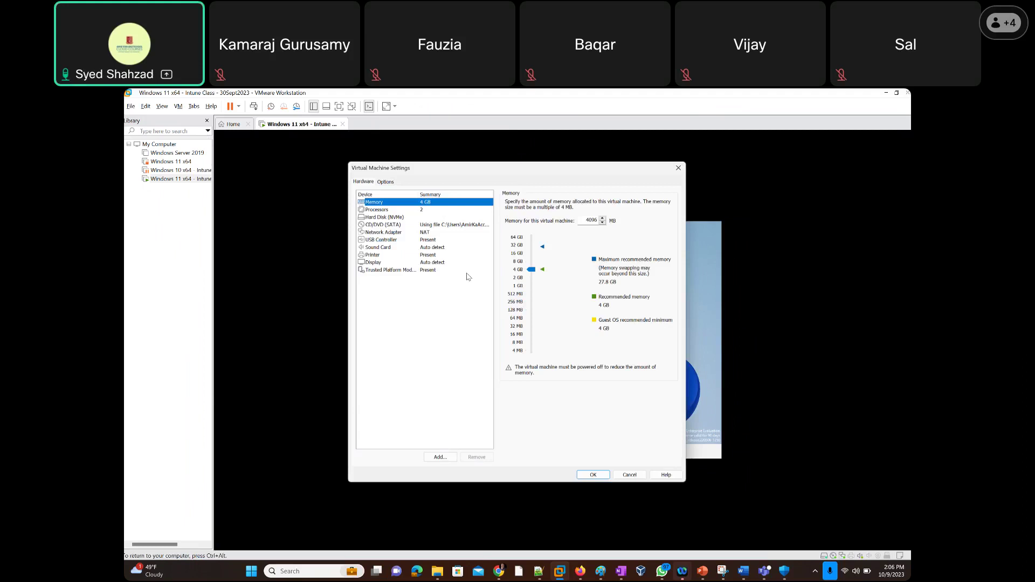
key("Escape")
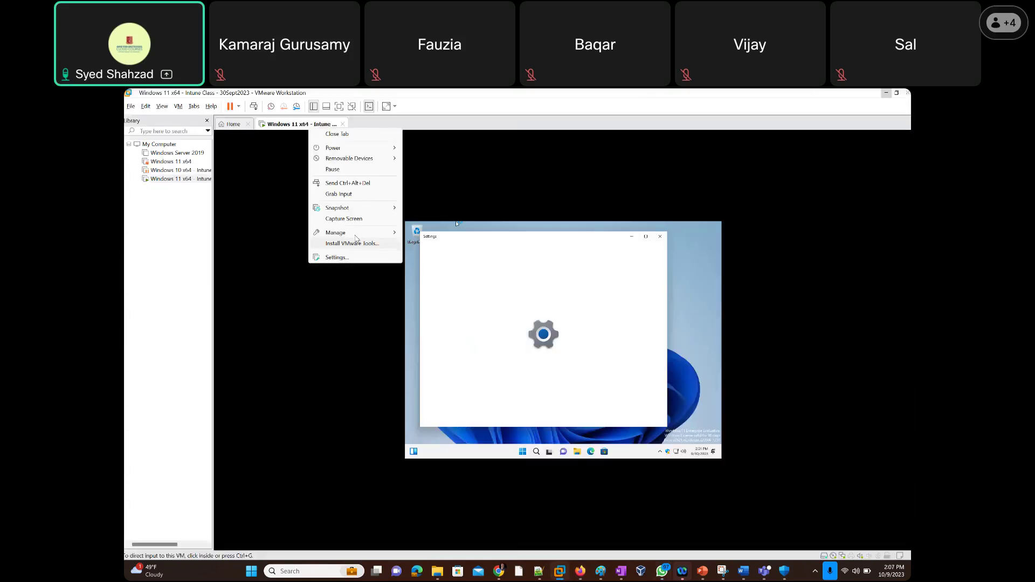
left_click(353, 243)
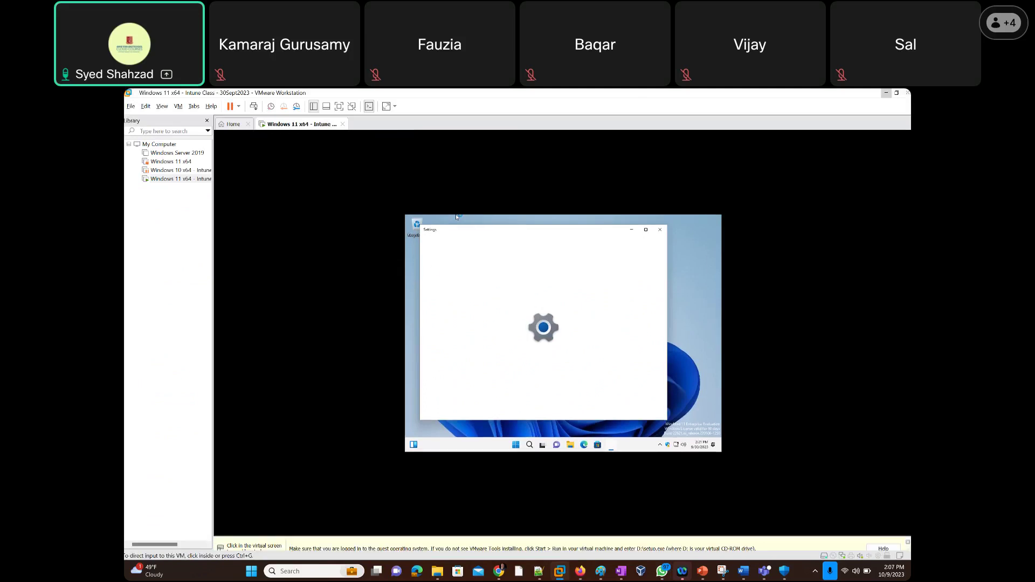
Capture input into the Windows 11 guest and bring up Settings on the System page for DESKTOP-4R02068.
left_click(689, 331)
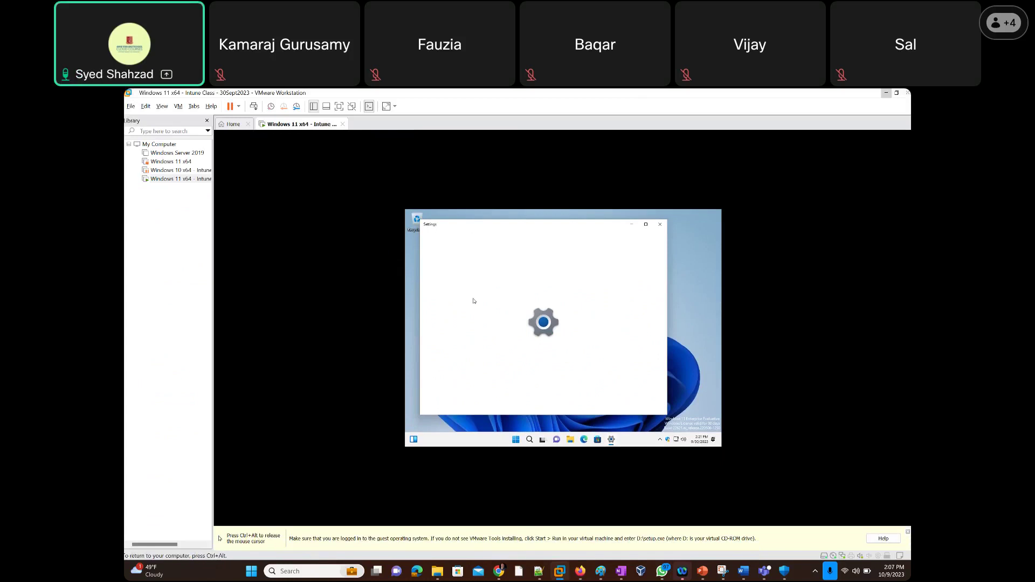
key("ctrl+alt")
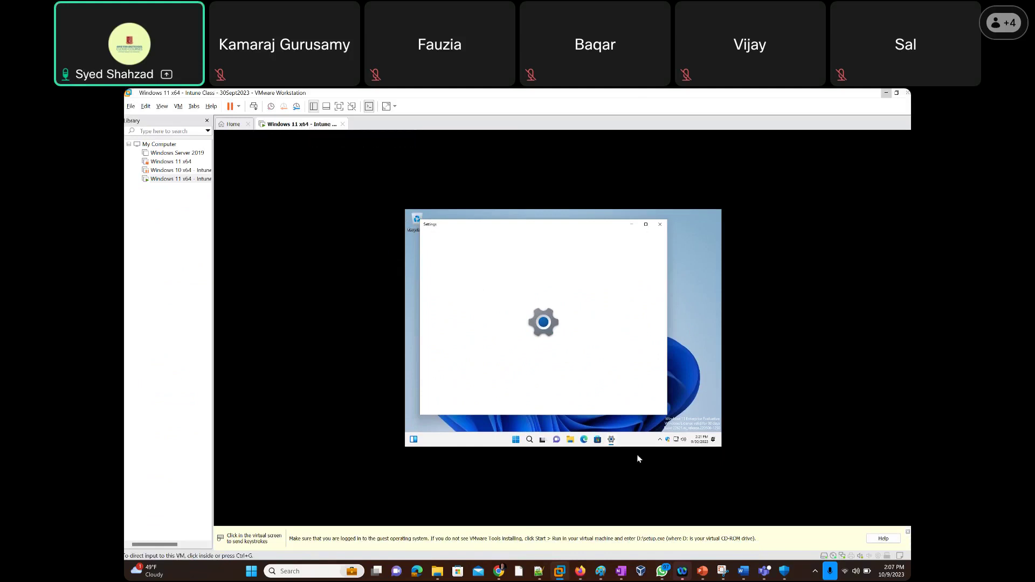
left_click(595, 442)
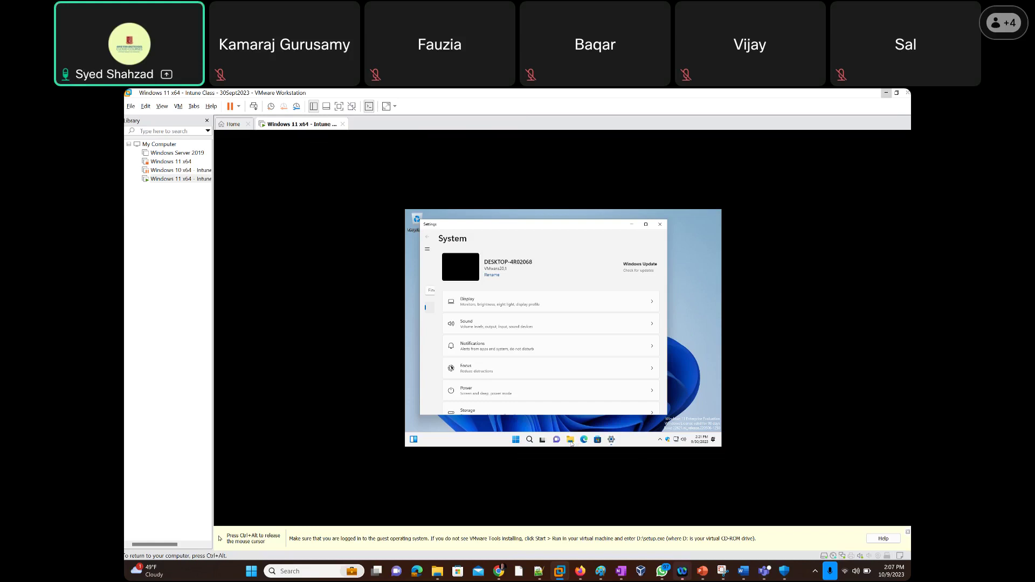
left_click(571, 441)
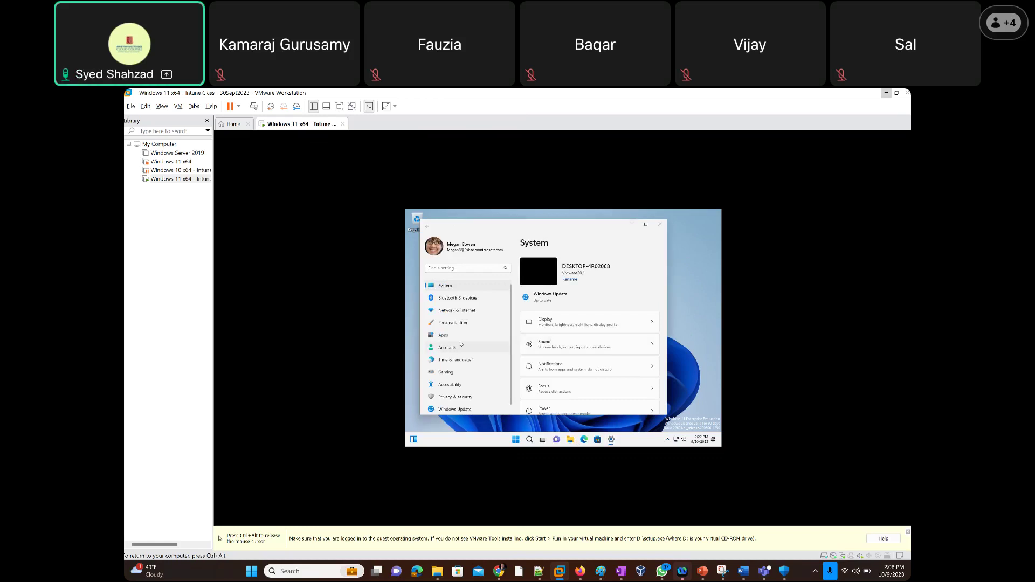
Confirm the connected work account under Accounts > Access work or school in guest Settings.
left_click(443, 349)
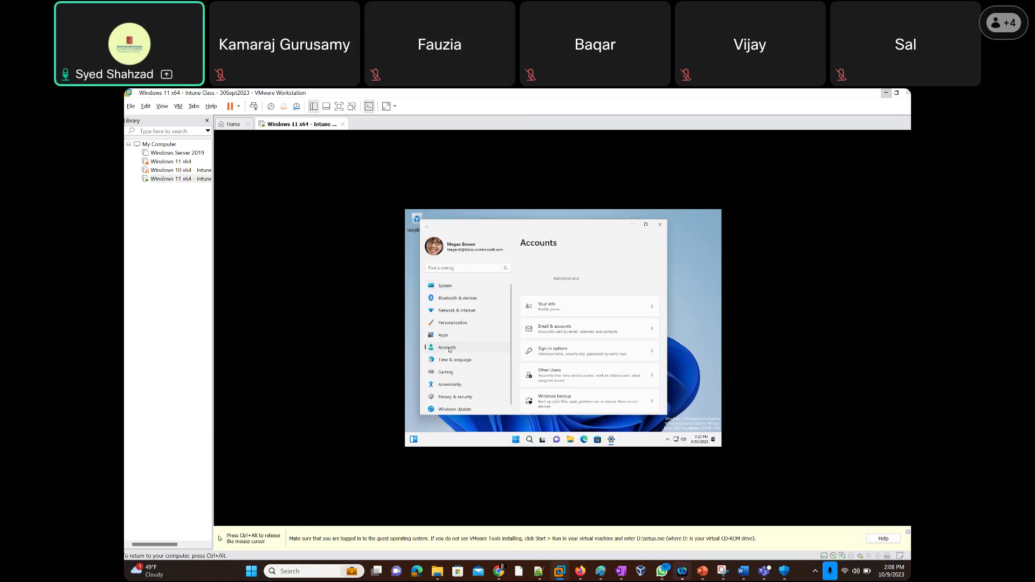
key("super+e")
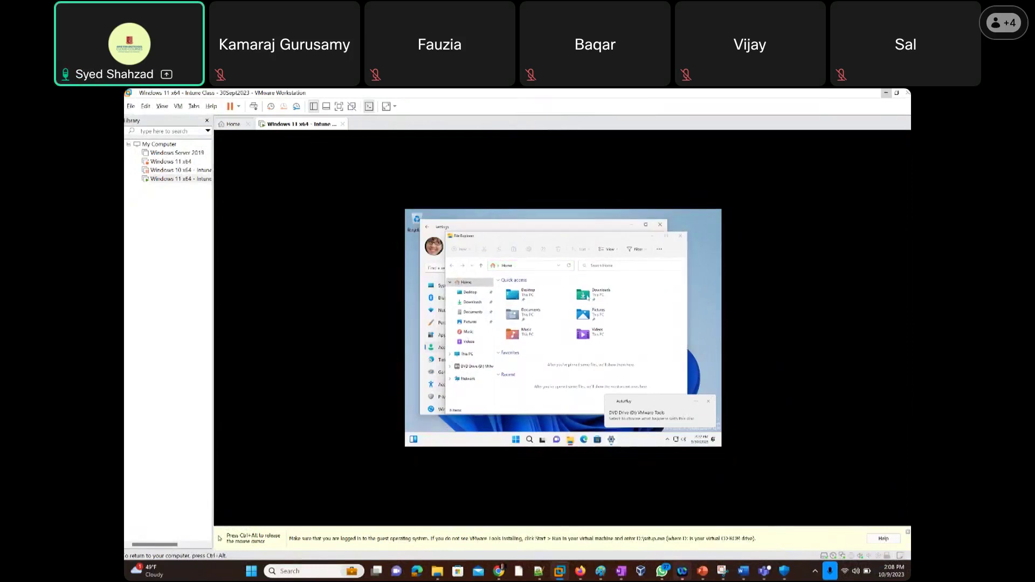
left_click(680, 235)
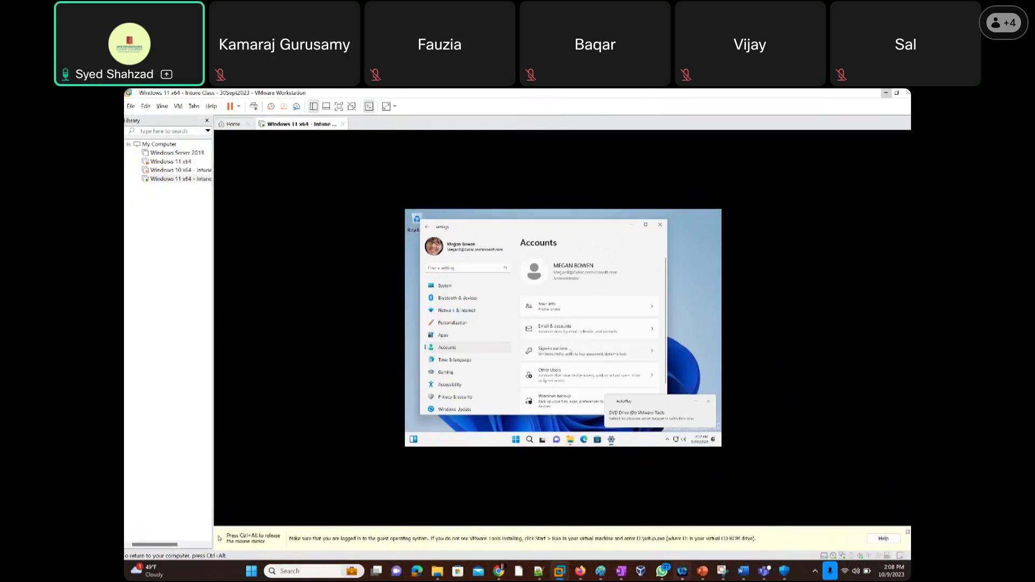
scroll(564, 378, "down", 1)
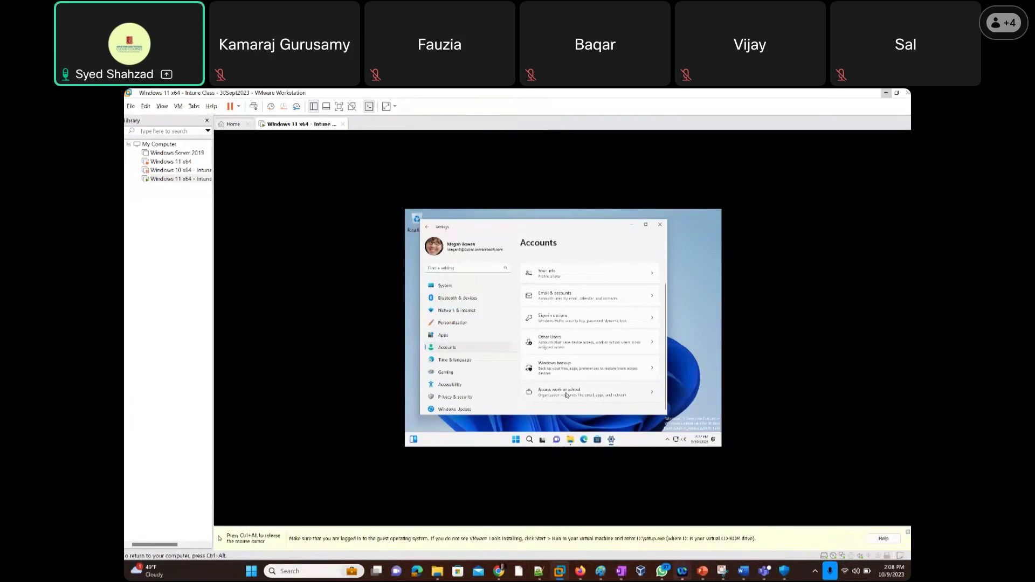
left_click(570, 394)
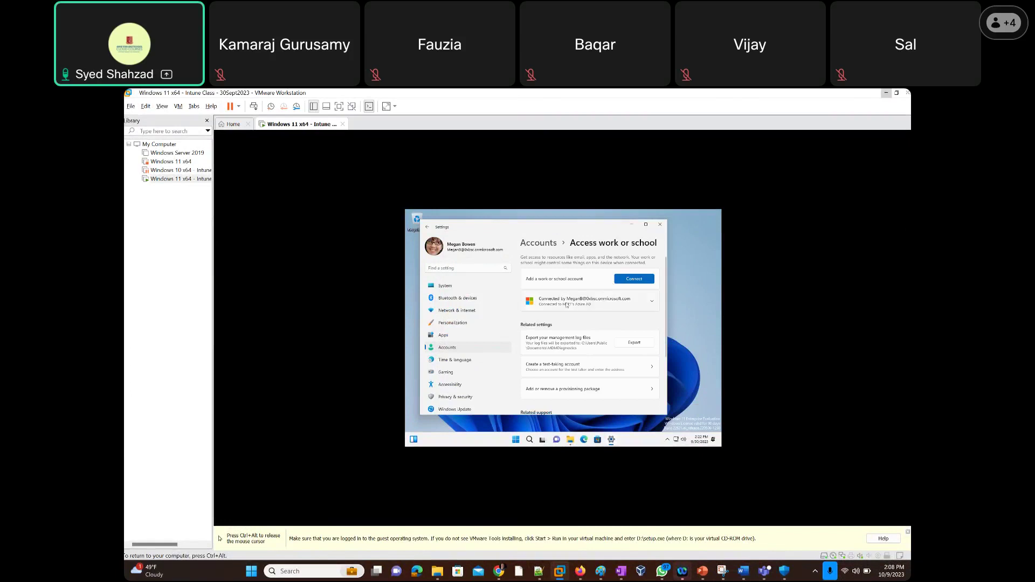
left_click(589, 302)
Open File Explorer in the guest on DVD Drive (D:) VMware Tools.
mouse_move(572, 443)
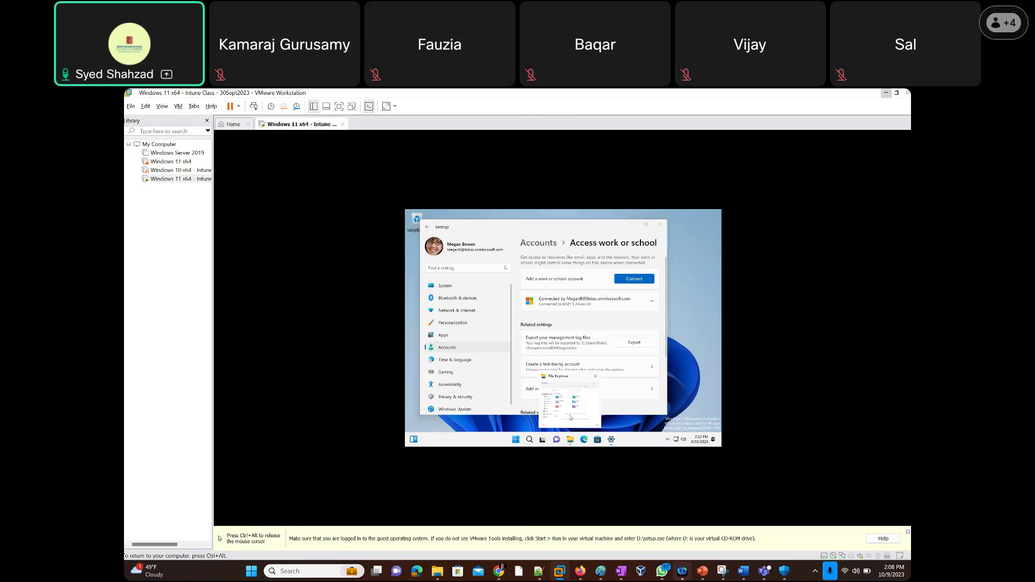
left_click(572, 443)
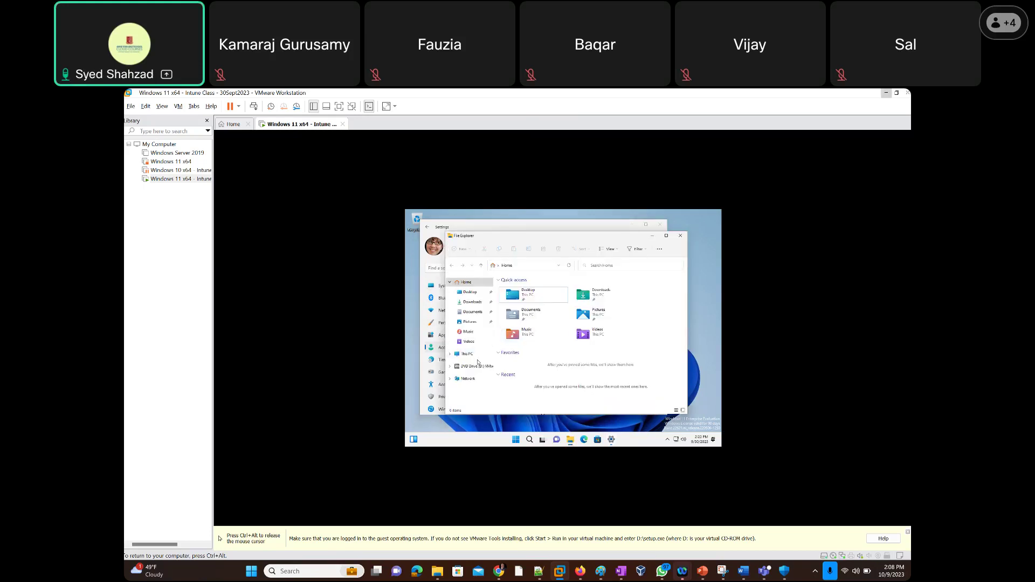
left_click(475, 367)
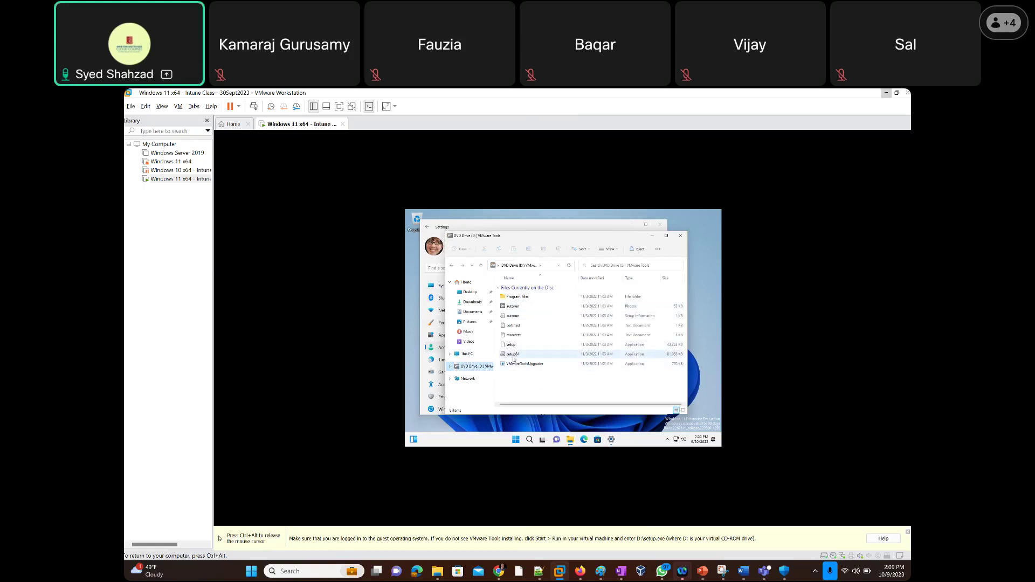
Run setup64 from the VMware Tools DVD and approve the User Account Control prompt with Yes.
left_click(514, 356)
double_click(513, 356)
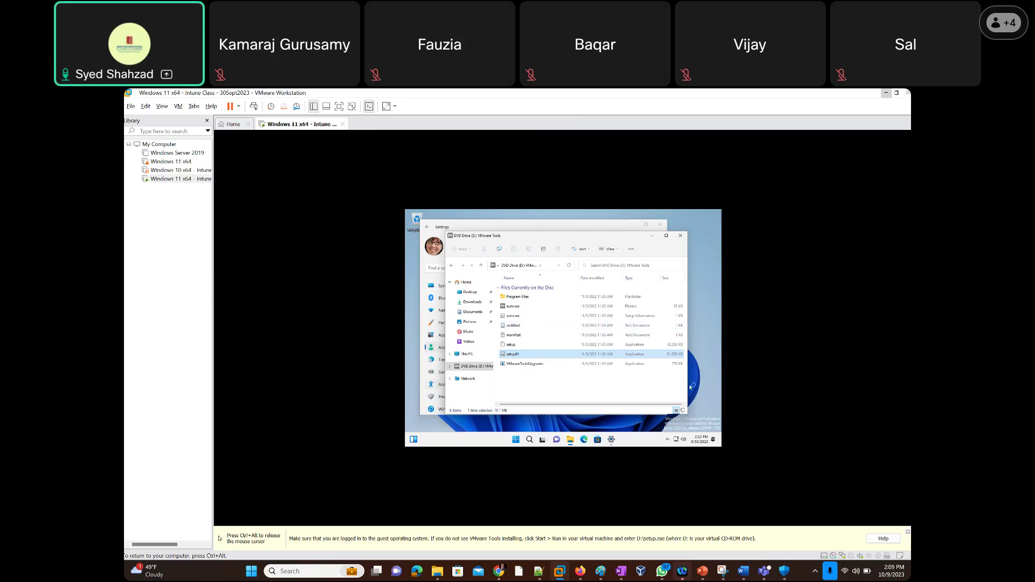
key("ctrl+alt")
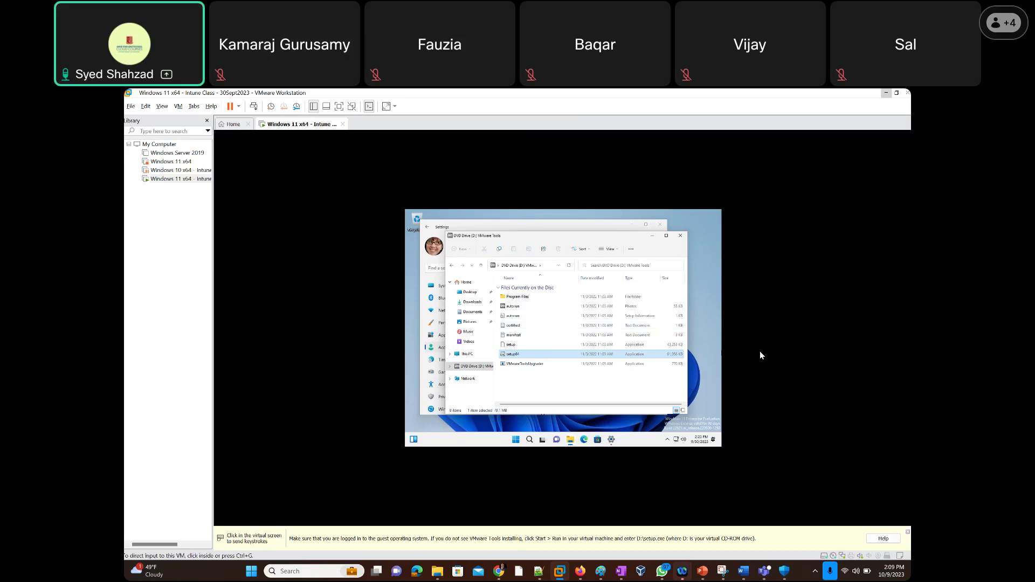
left_click(572, 376)
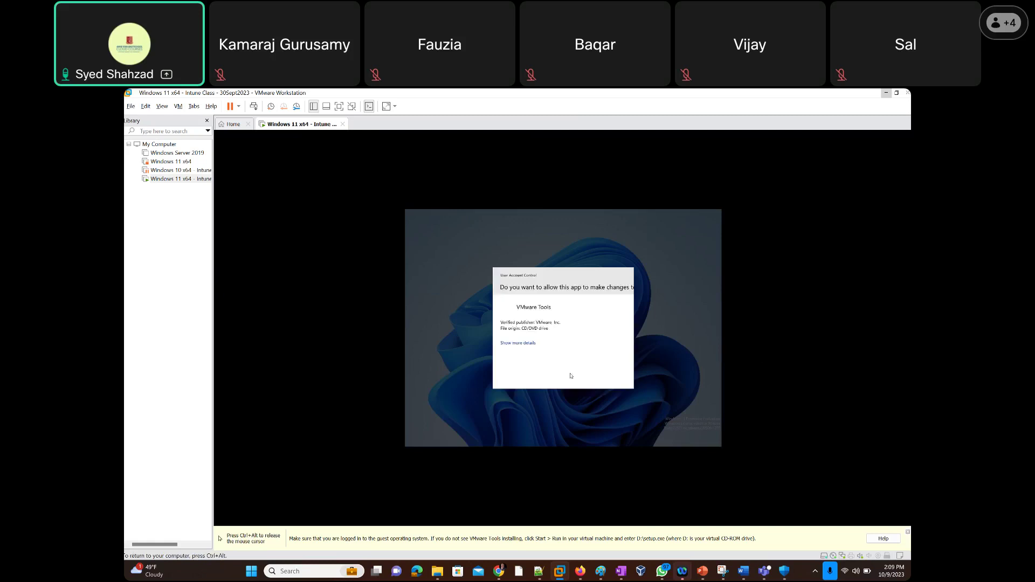
left_click(548, 377)
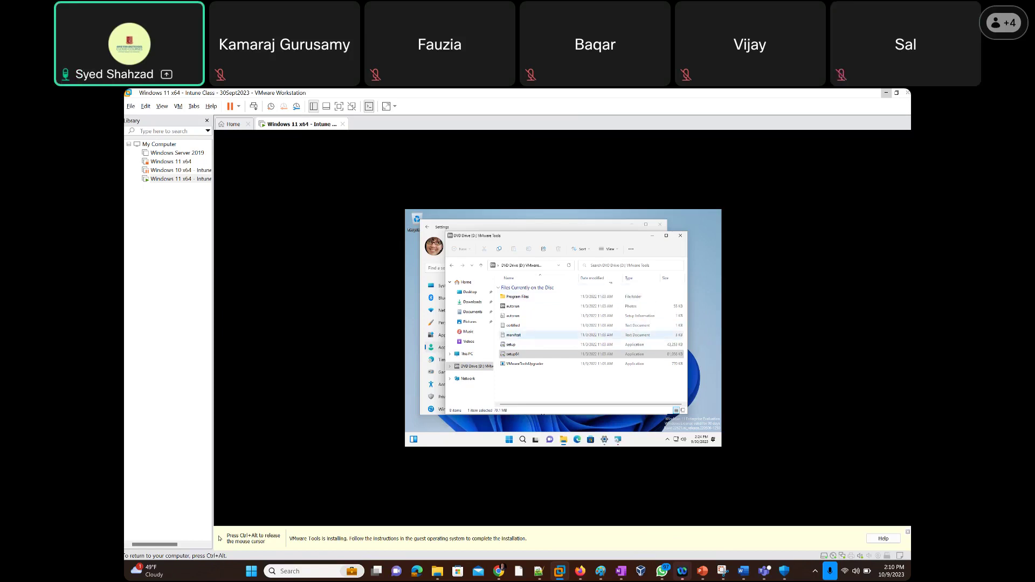
Install VMware Tools with the Typical setup type, then release input back to the host.
left_click(618, 441)
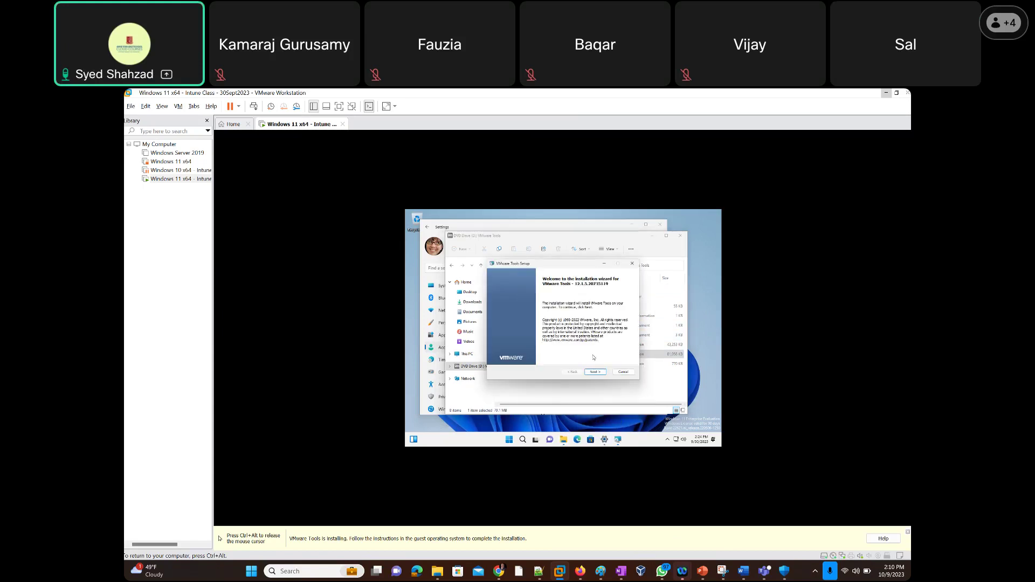
left_click(595, 372)
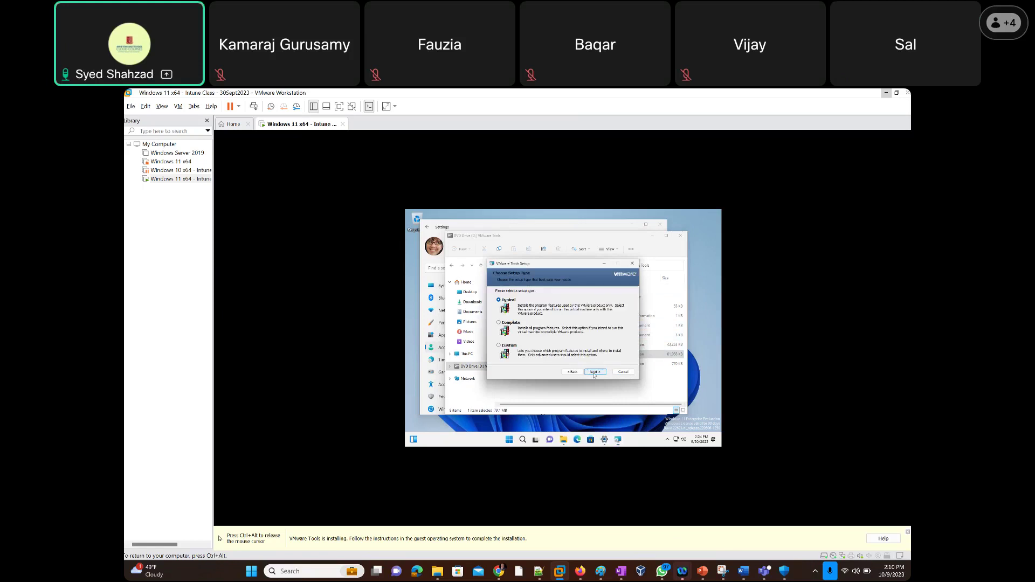
left_click(595, 372)
left_click(591, 372)
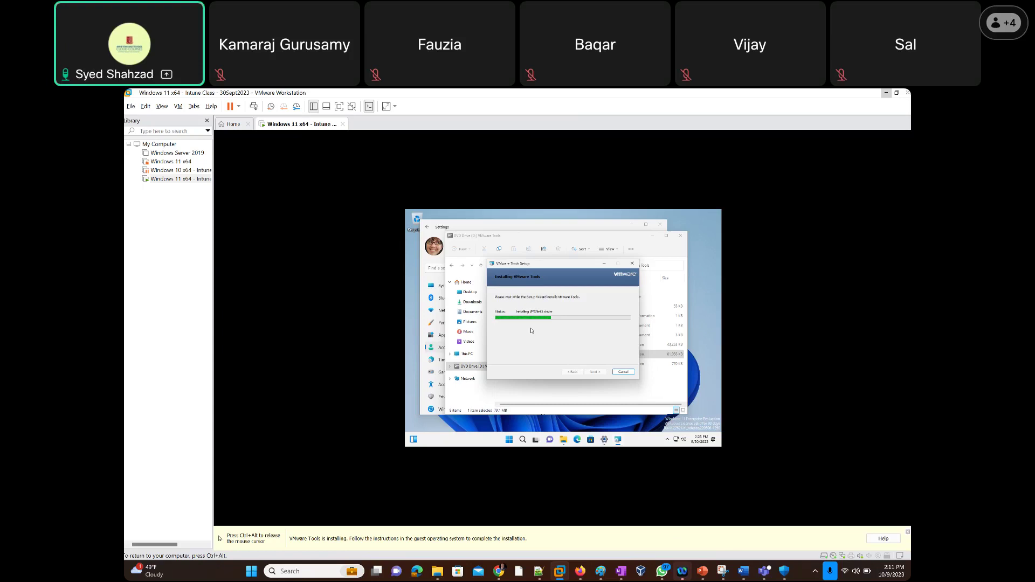
key("ctrl+alt")
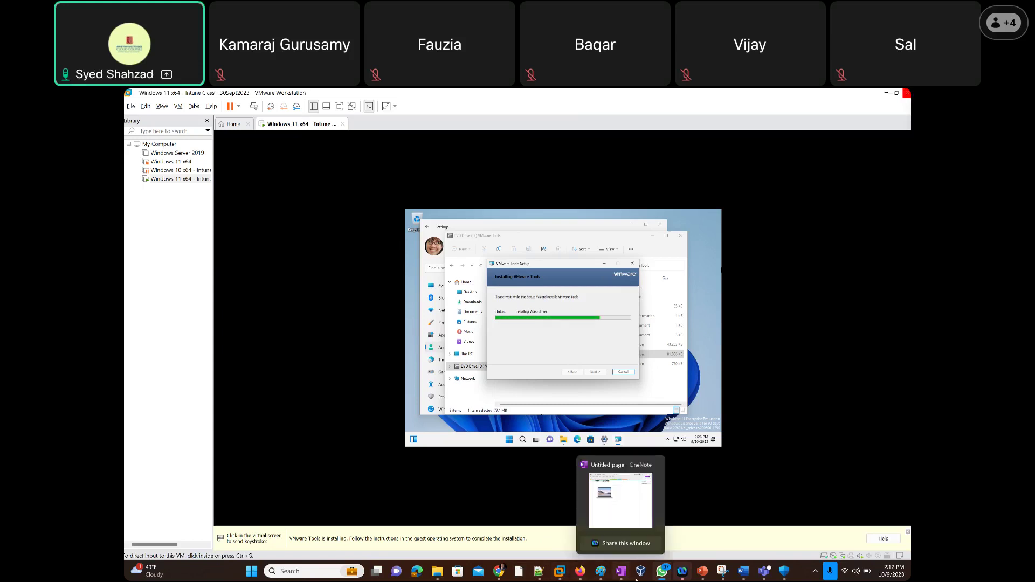
Switch to the Microsoft Intune admin center window via Firefox on the host taskbar.
mouse_move(580, 576)
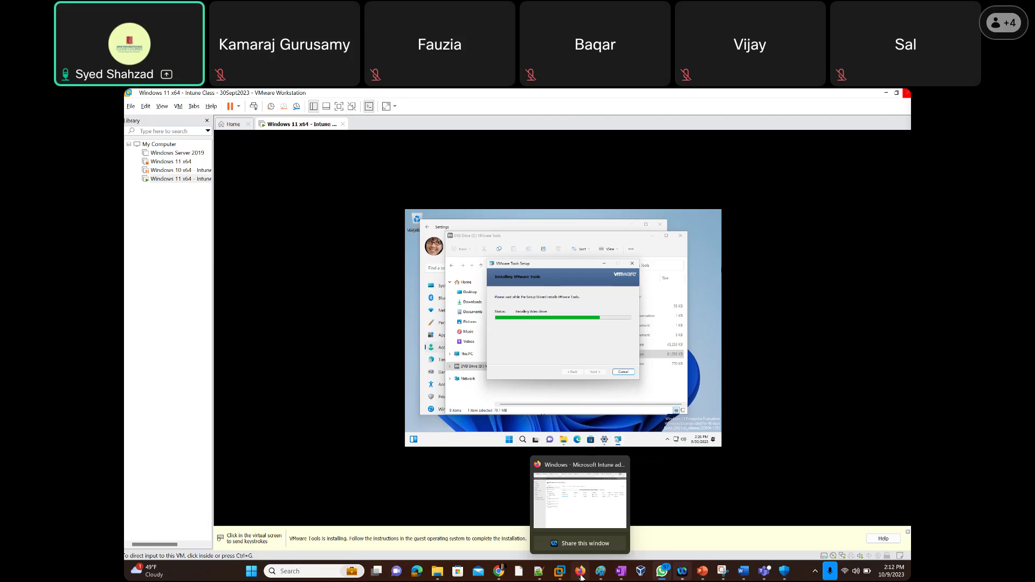
left_click(581, 576)
Refresh the Intune Windows devices list, then minimize the browser.
left_click(377, 205)
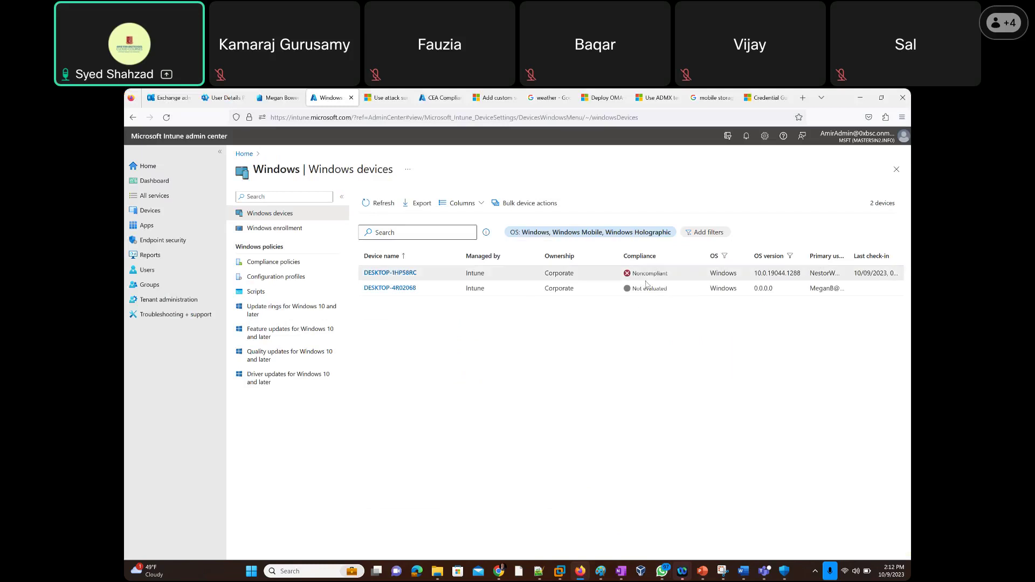
left_click(859, 99)
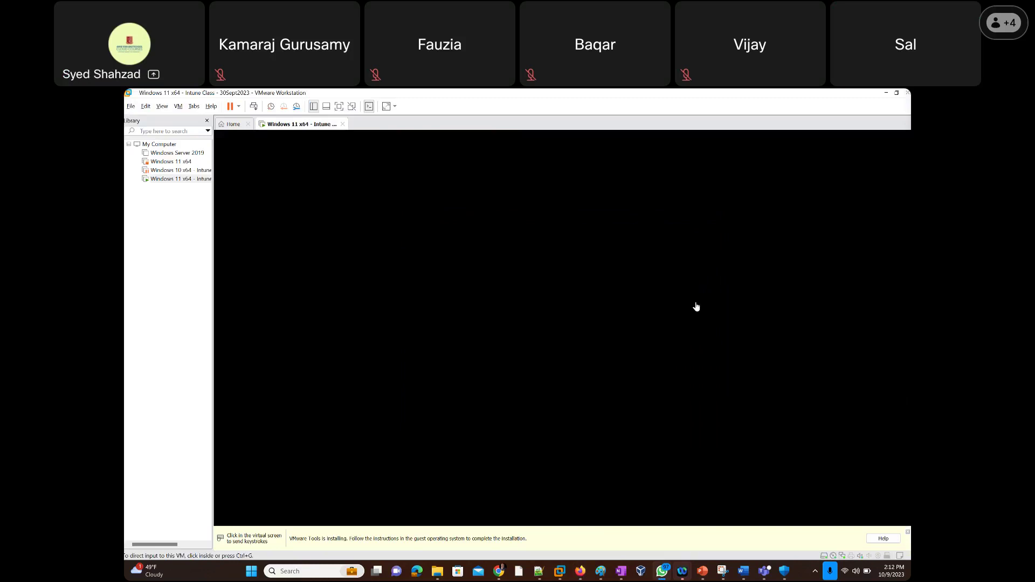
Return input to the Windows 11 guest while the VMware Tools installer nears completion.
left_click(641, 306)
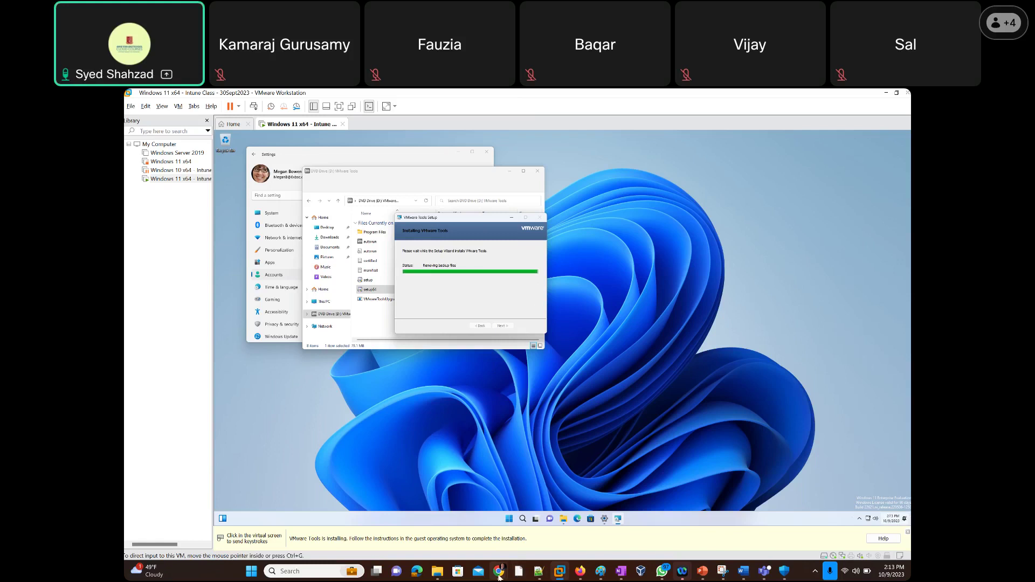
mouse_move(498, 576)
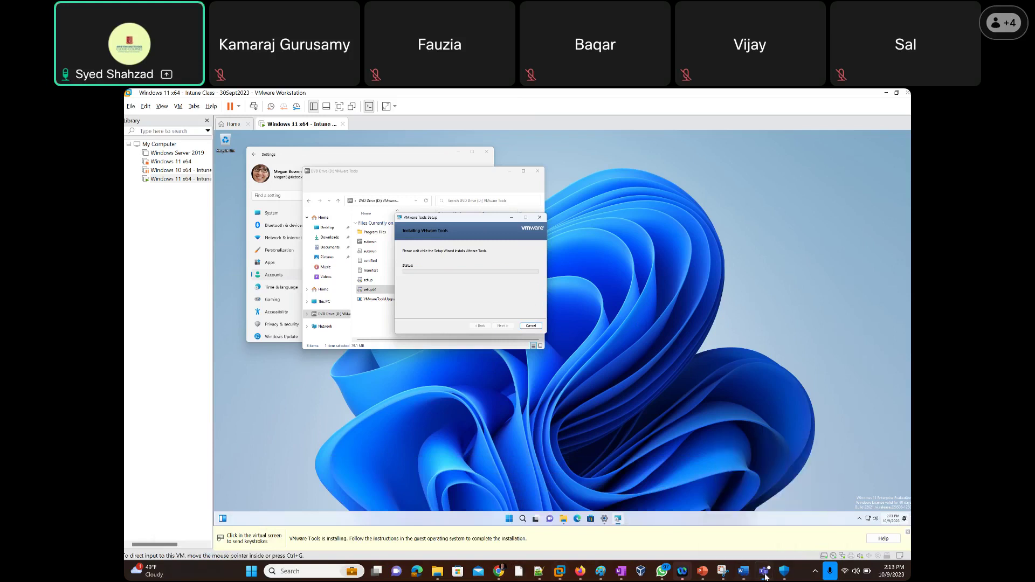
Close the host's Teams window from its taskbar menu while VMware Tools setup finishes.
right_click(763, 575)
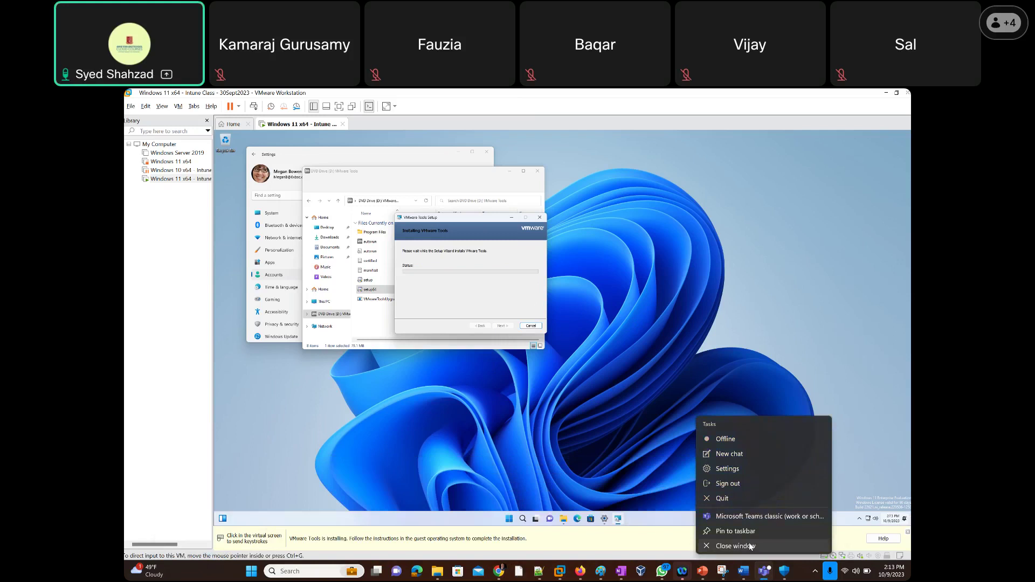
left_click(751, 545)
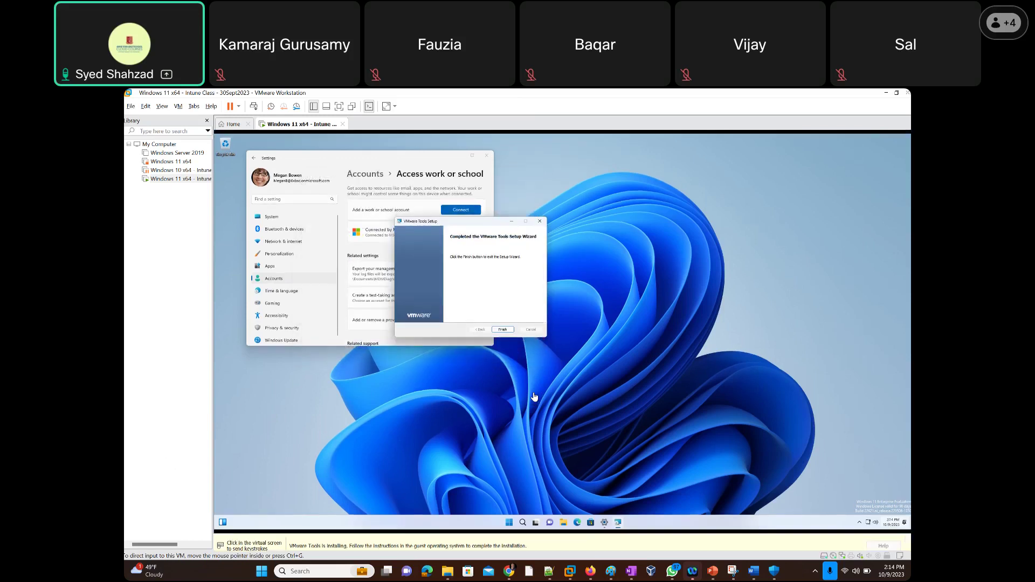
Finish the completed VMware Tools Setup wizard and accept the prompt to restart Windows 11 now.
left_click(503, 337)
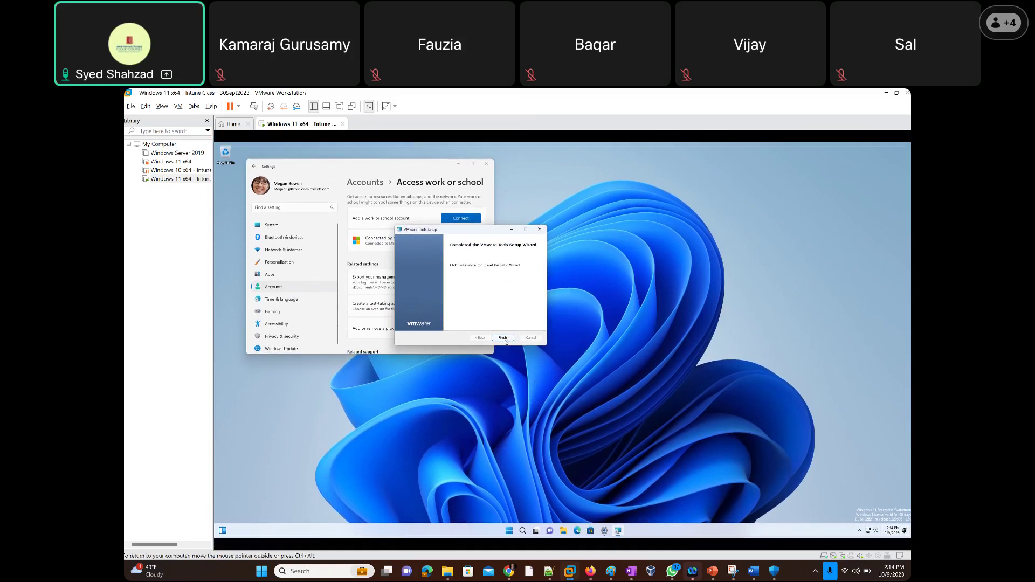
left_click(504, 339)
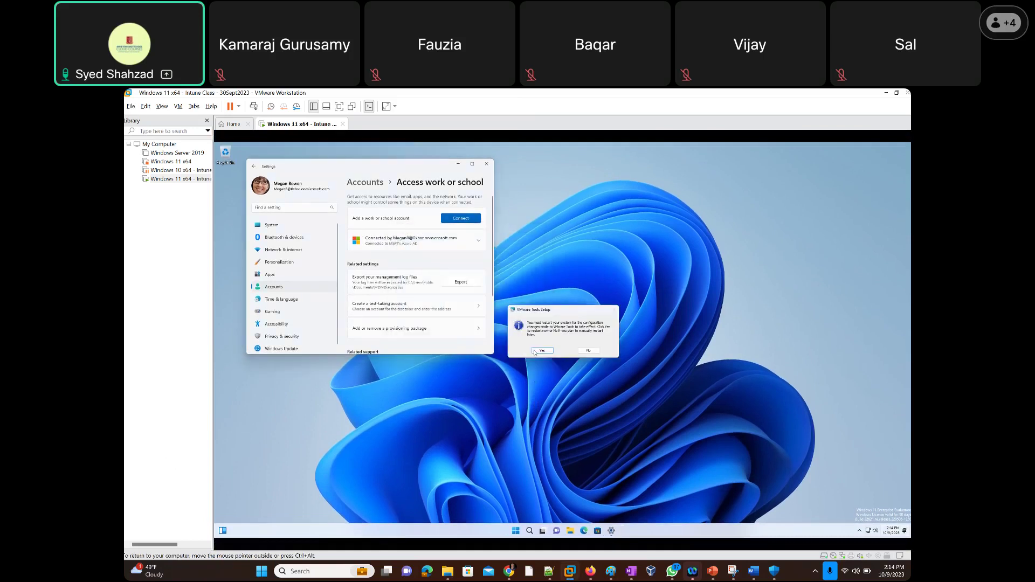
left_click(536, 351)
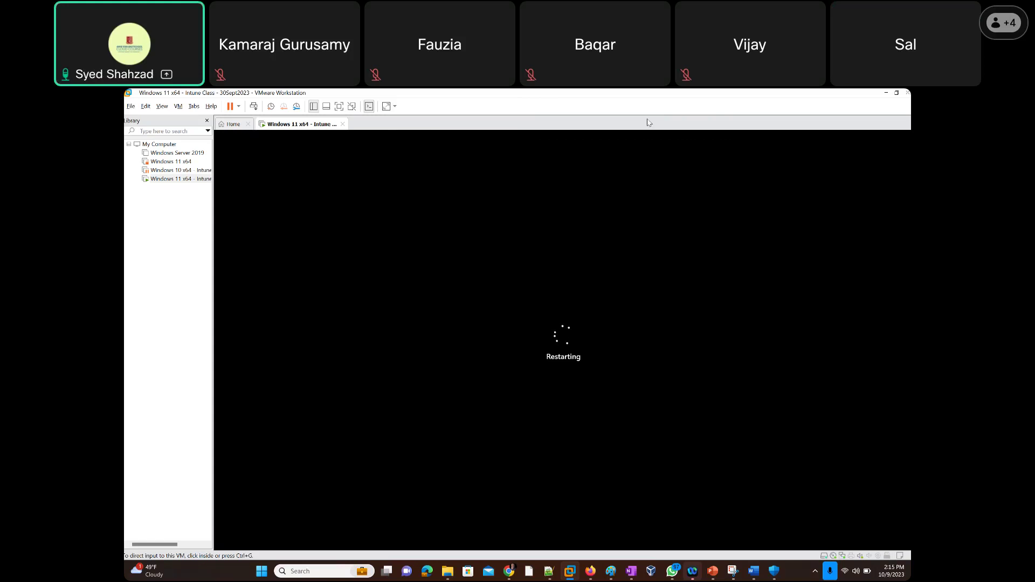
left_click(522, 341)
key("ctrl+alt")
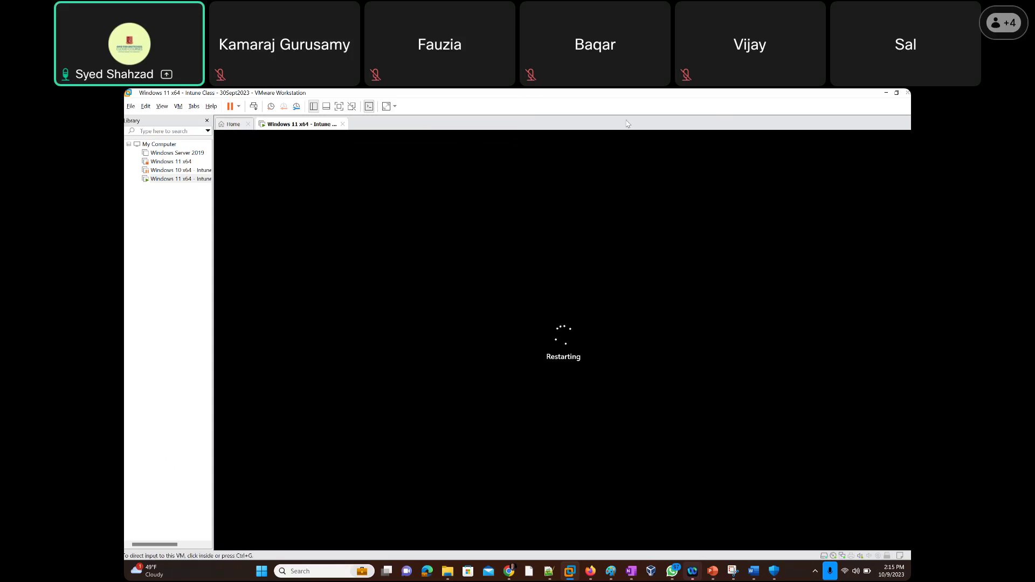